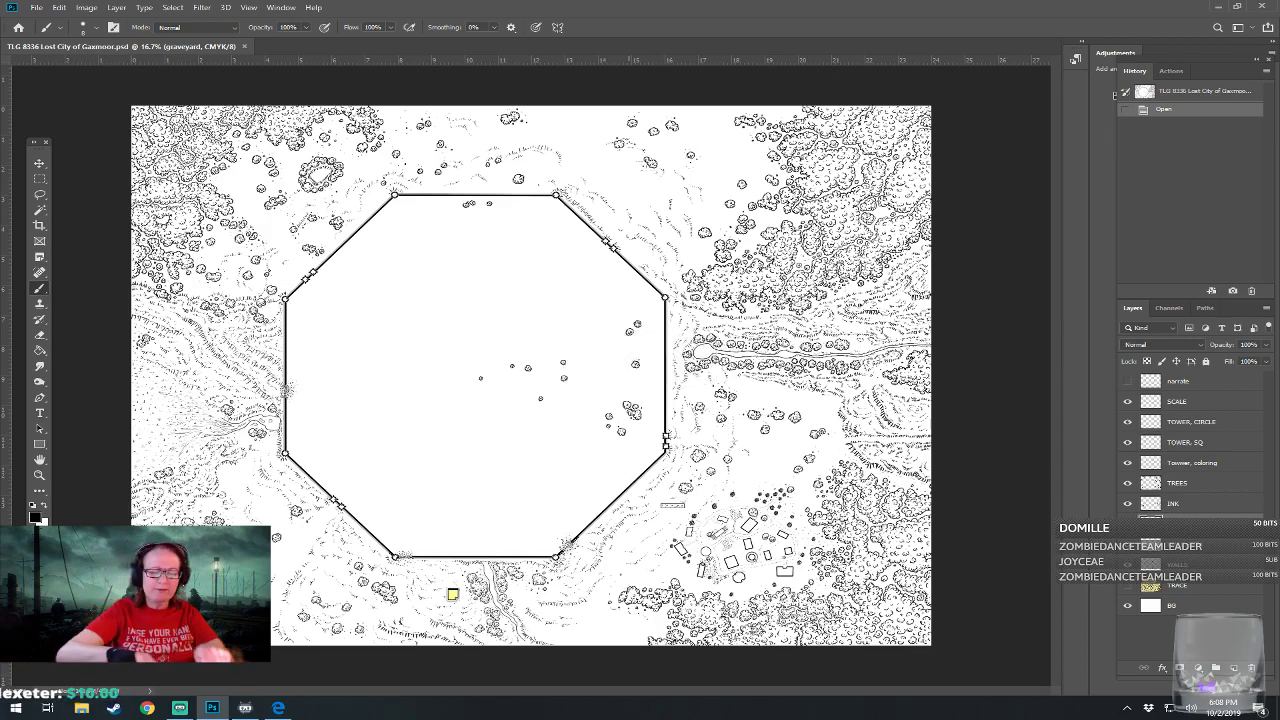
Examine the building cluster and graveyard southeast of the octagonal city wall up close
{"action": "scroll", "coordinate": [544, 374], "scroll_direction": "up", "scroll_amount": 4}
{"action": "scroll", "coordinate": [544, 374], "scroll_direction": "down", "scroll_amount": 3}
{"action": "scroll", "coordinate": [544, 374], "scroll_direction": "right", "scroll_amount": 2}
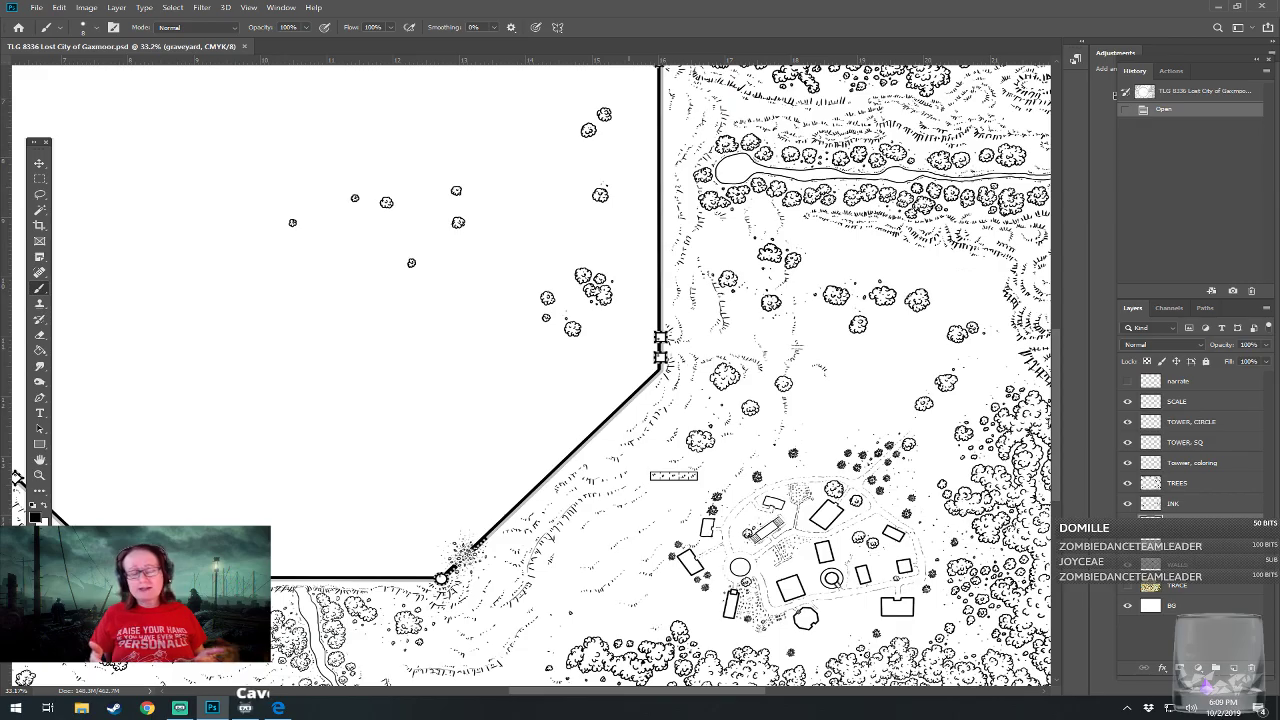
{"action": "left_click_drag", "start_coordinate": [738, 658], "coordinate": [524, 548]}
{"action": "scroll", "coordinate": [548, 483], "scroll_direction": "up", "scroll_amount": 5}
{"action": "left_click_drag", "start_coordinate": [617, 540], "coordinate": [607, 588]}
{"action": "scroll", "coordinate": [607, 588], "scroll_direction": "down", "scroll_amount": 4}
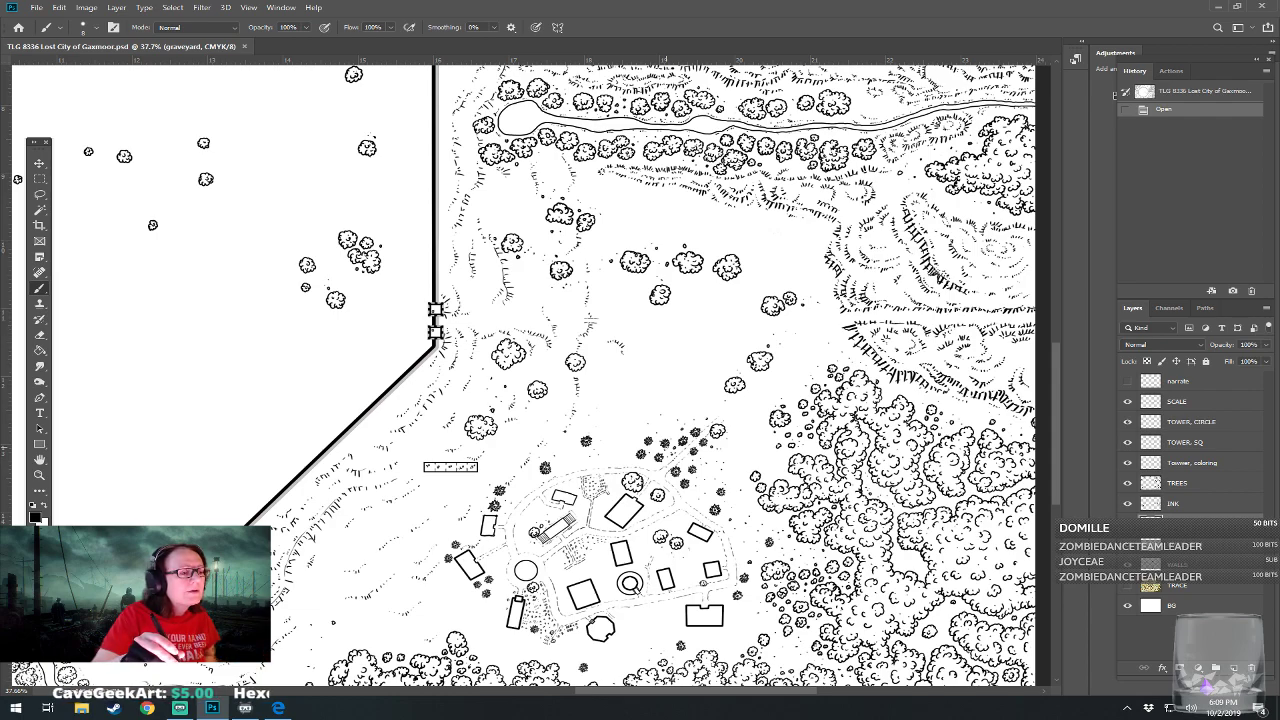
{"action": "left_click", "coordinate": [97, 28]}
{"action": "key", "text": "Escape"}
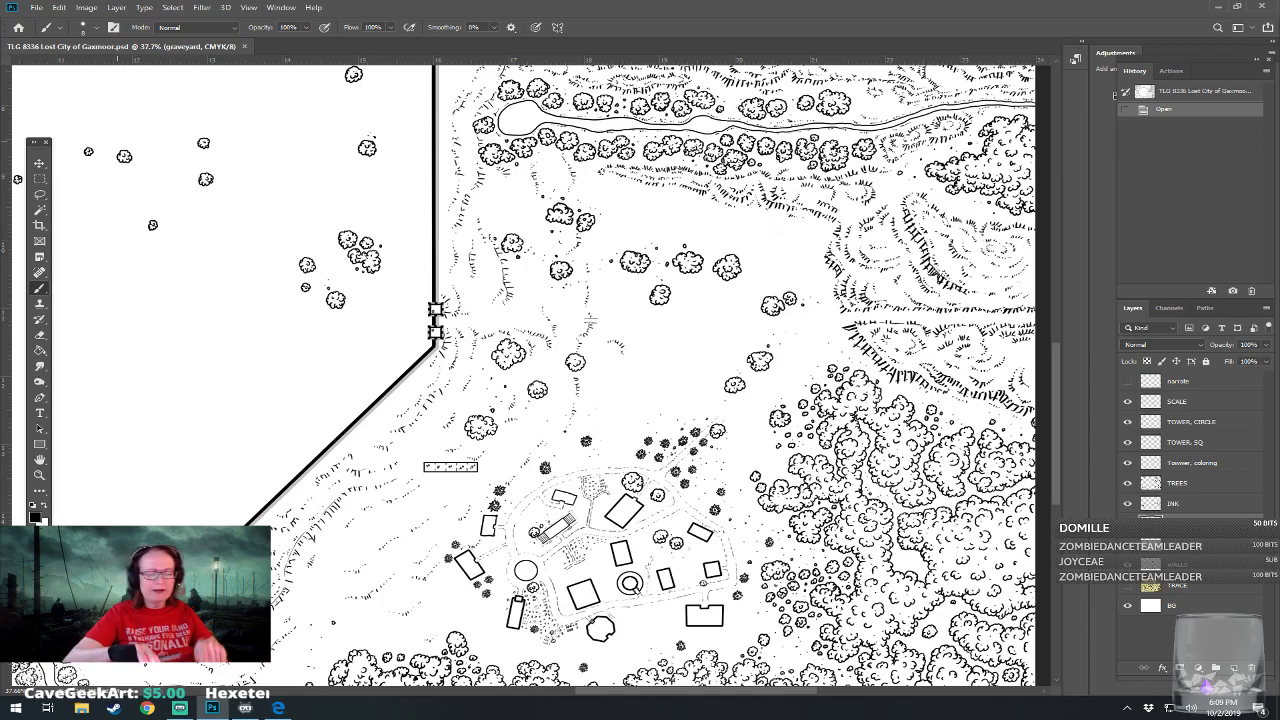
{"action": "scroll", "coordinate": [616, 620], "scroll_direction": "up", "scroll_amount": 10}
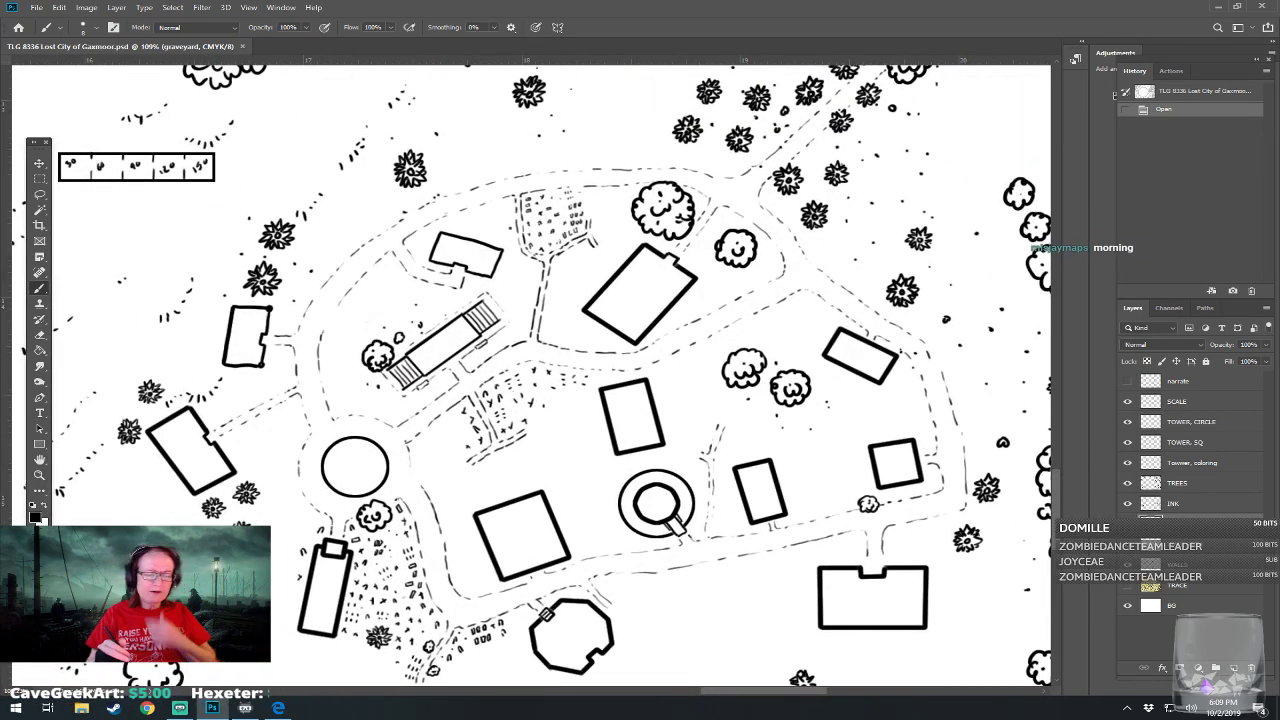
{"action": "left_click_drag", "start_coordinate": [467, 444], "coordinate": [488, 426]}
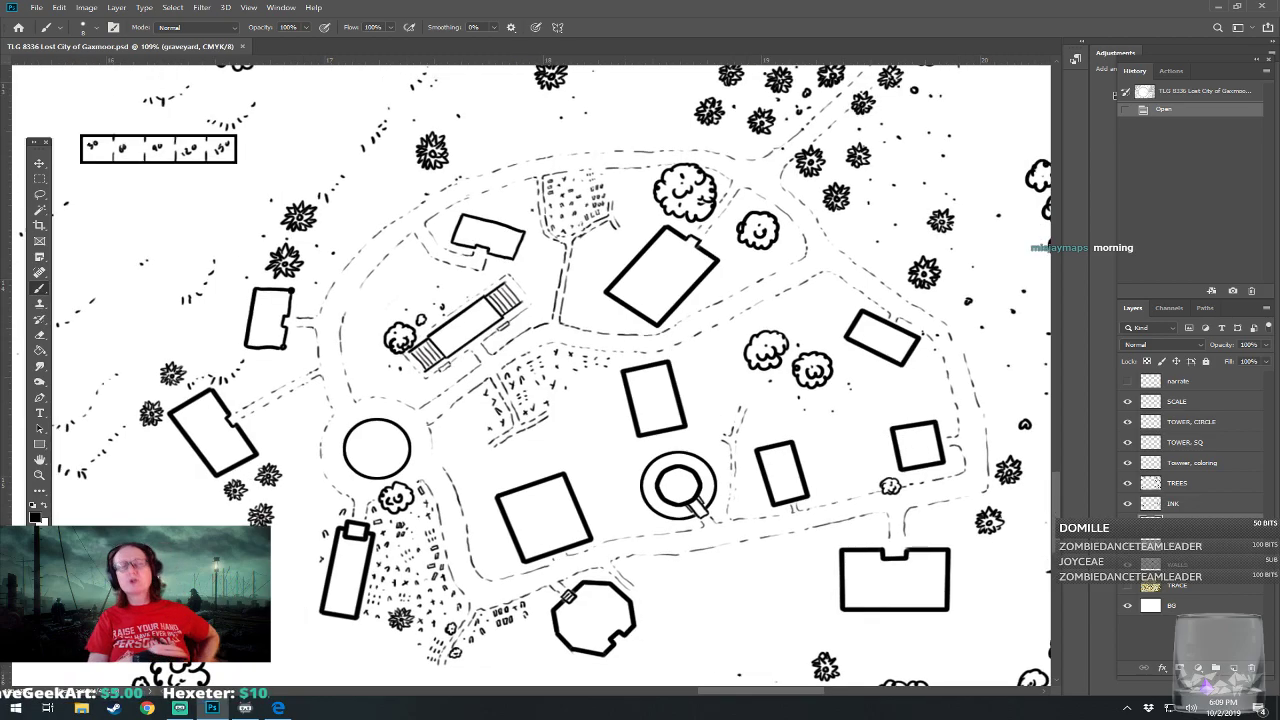
{"action": "left_click_drag", "start_coordinate": [488, 426], "coordinate": [461, 332]}
{"action": "scroll", "coordinate": [619, 400], "scroll_direction": "down", "scroll_amount": 1}
{"action": "mouse_move", "coordinate": [530, 375]}
{"action": "left_mouse_down"}
{"action": "mouse_move", "coordinate": [502, 403]}
{"action": "mouse_move", "coordinate": [525, 359]}
{"action": "left_mouse_up"}
{"action": "scroll", "coordinate": [640, 420], "scroll_direction": "up", "scroll_amount": 1}
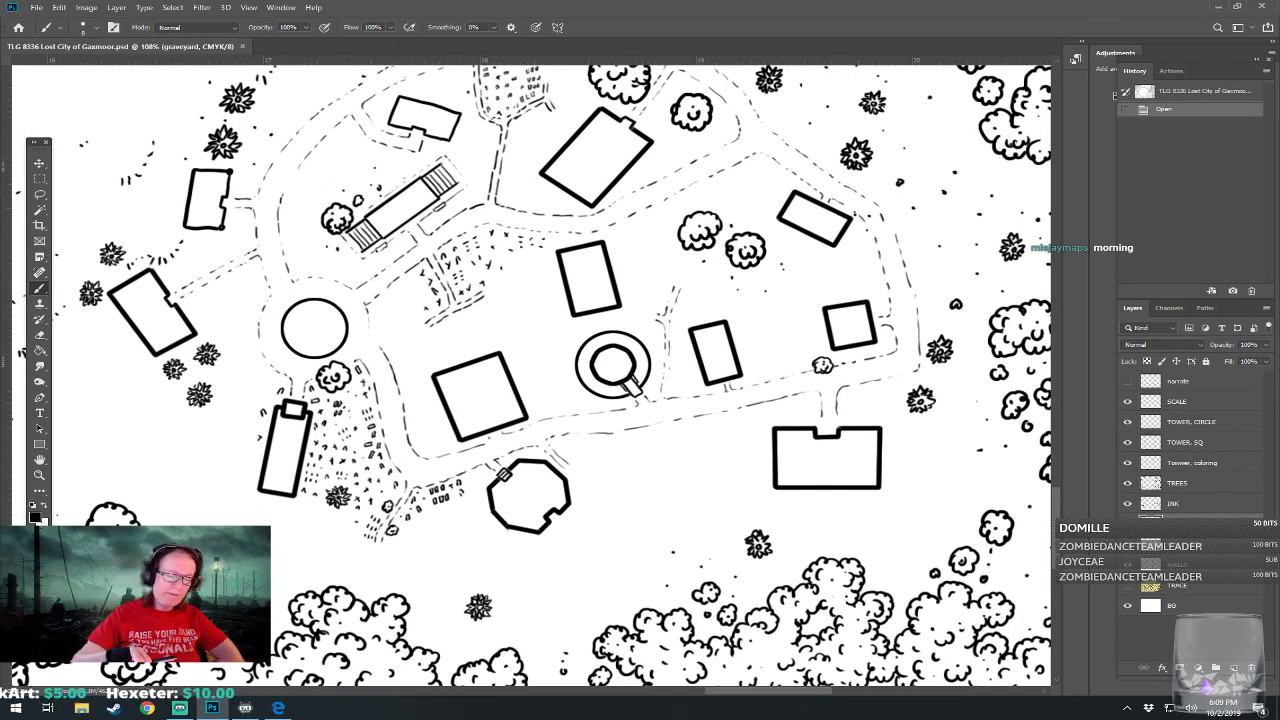
Brush a small cluster of gravestone marks on the graveyard layer, southwest of the octagonal building below the existing graves
{"action": "left_click", "coordinate": [425, 564]}
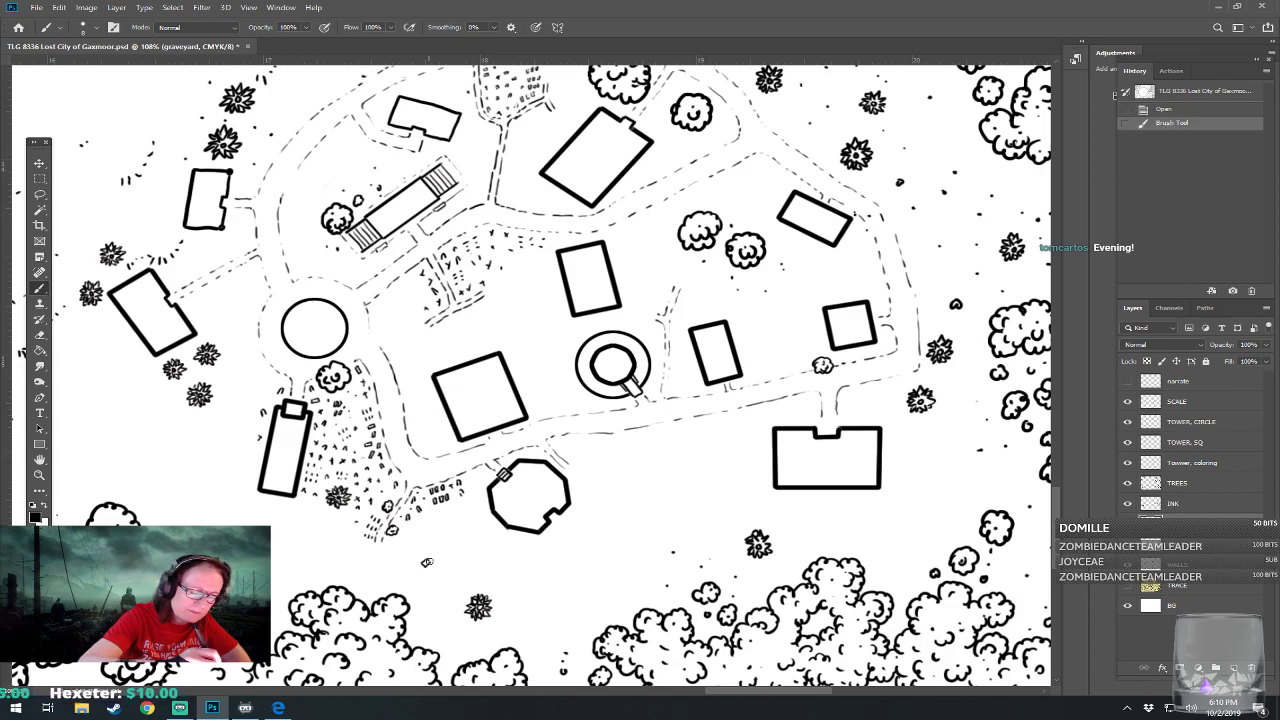
{"action": "left_click", "coordinate": [425, 562]}
{"action": "left_click", "coordinate": [423, 560]}
{"action": "left_click", "coordinate": [422, 556]}
{"action": "left_click", "coordinate": [421, 555]}
{"action": "left_click", "coordinate": [417, 553]}
{"action": "left_click", "coordinate": [419, 551]}
{"action": "left_click", "coordinate": [421, 553]}
{"action": "left_click", "coordinate": [436, 571]}
{"action": "left_click", "coordinate": [433, 569]}
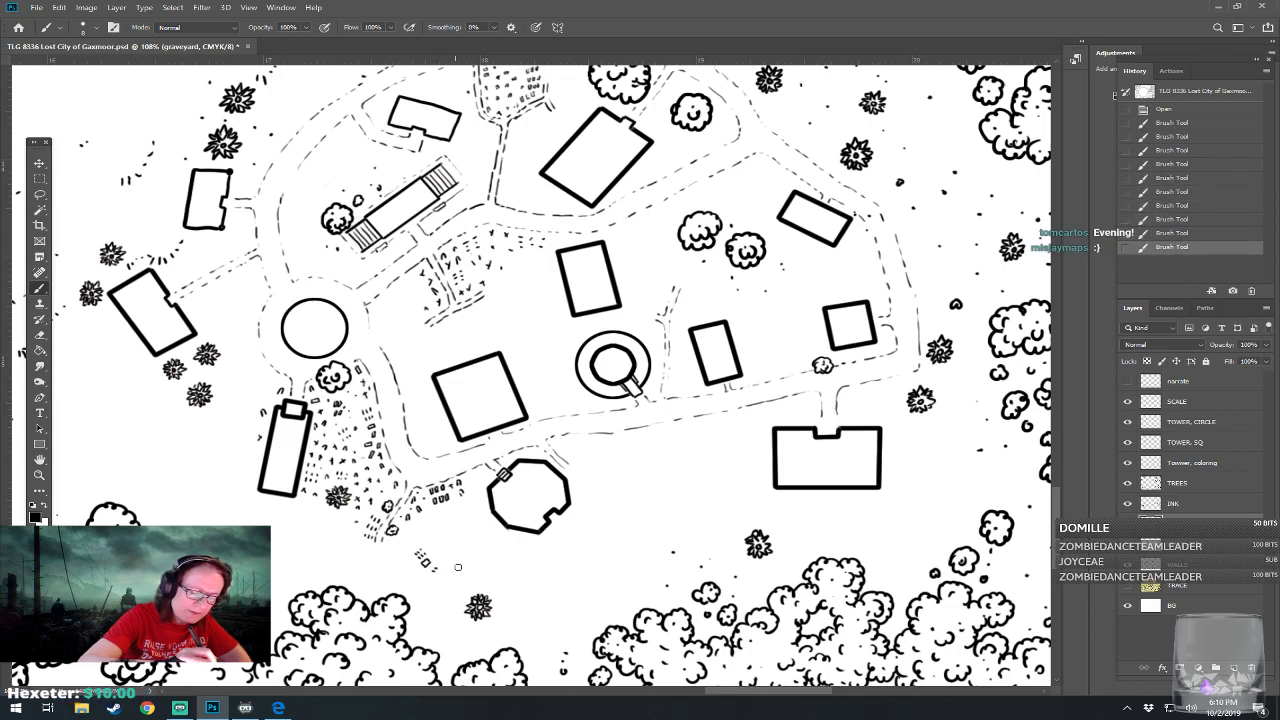
Extend the new gravestone cluster east and north with more small marks, towards the existing graves
{"action": "left_click", "coordinate": [456, 565]}
{"action": "left_click", "coordinate": [456, 561]}
{"action": "left_click", "coordinate": [457, 558]}
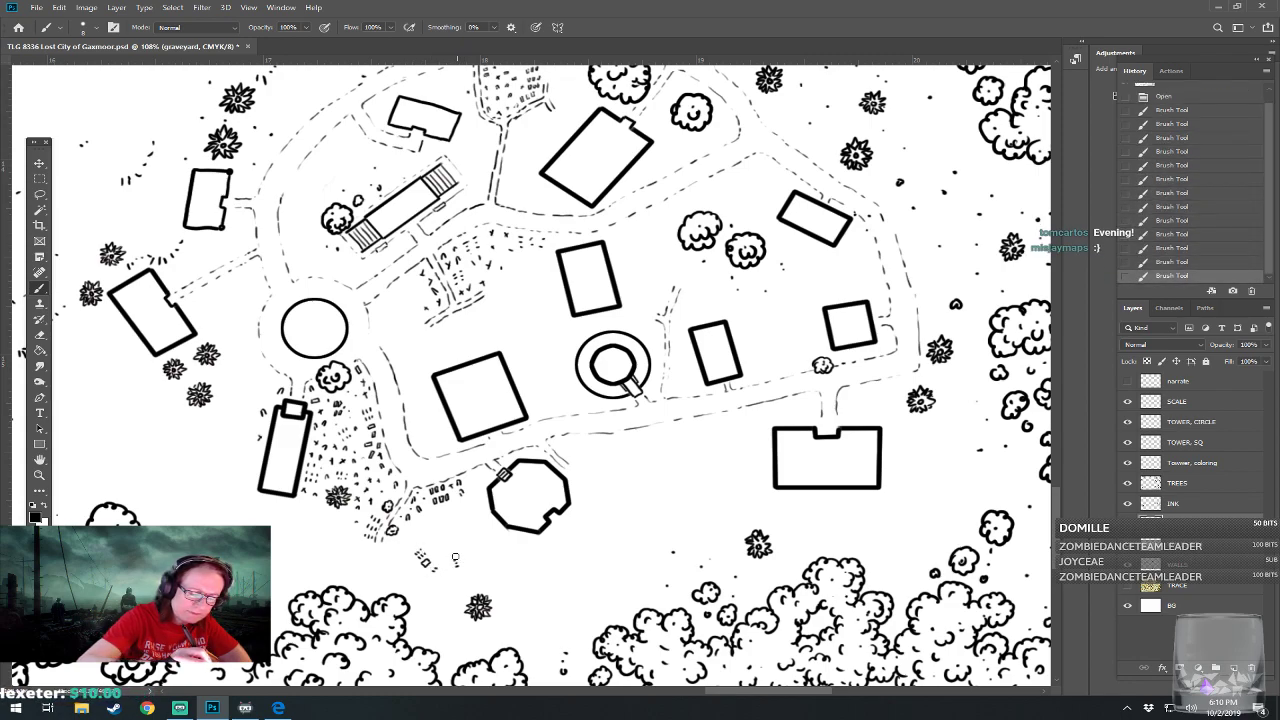
{"action": "left_click", "coordinate": [444, 557]}
{"action": "left_click", "coordinate": [462, 517]}
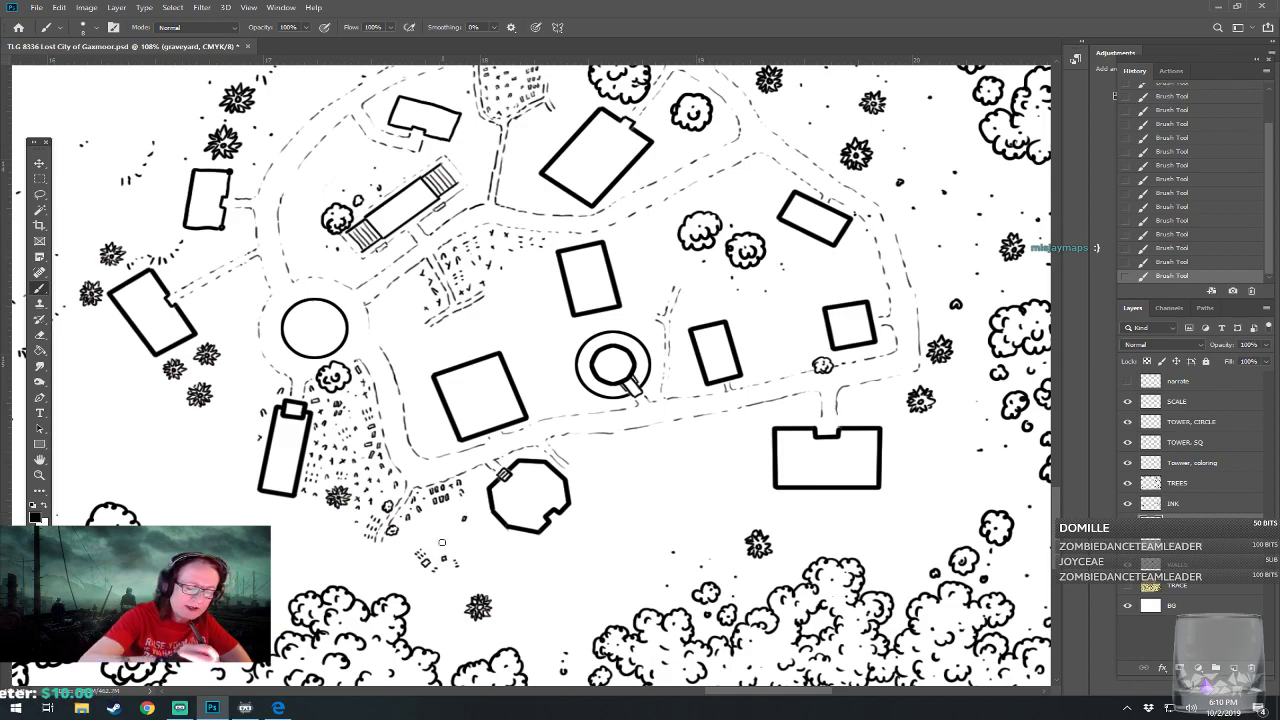
{"action": "left_click", "coordinate": [436, 546]}
{"action": "left_click", "coordinate": [434, 546]}
{"action": "left_click", "coordinate": [423, 523]}
{"action": "left_click", "coordinate": [423, 525]}
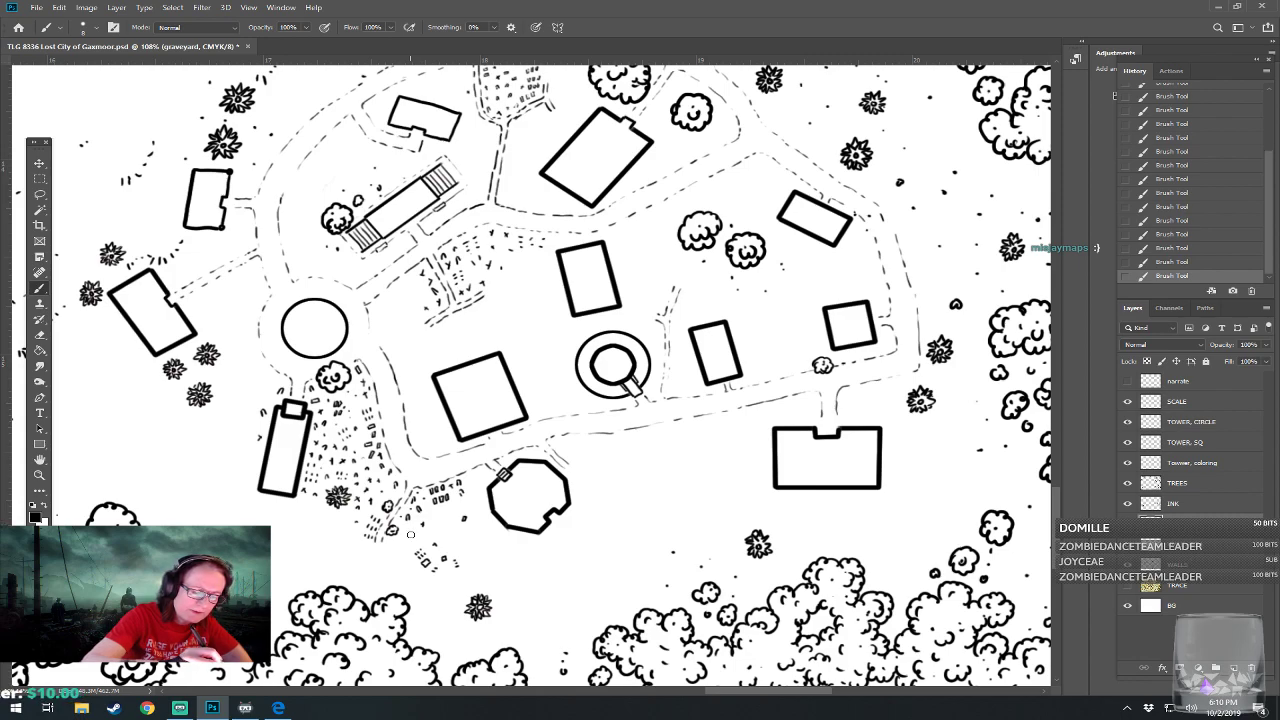
Fill the ground between the new cluster and the west side of the octagonal building with gravestone marks
{"action": "left_click", "coordinate": [461, 541]}
{"action": "left_click", "coordinate": [457, 543]}
{"action": "left_click", "coordinate": [443, 523]}
{"action": "left_click", "coordinate": [431, 531]}
{"action": "left_click", "coordinate": [432, 530]}
{"action": "left_click", "coordinate": [446, 508]}
{"action": "left_click", "coordinate": [434, 507]}
{"action": "left_click", "coordinate": [463, 505]}
{"action": "left_click", "coordinate": [465, 506]}
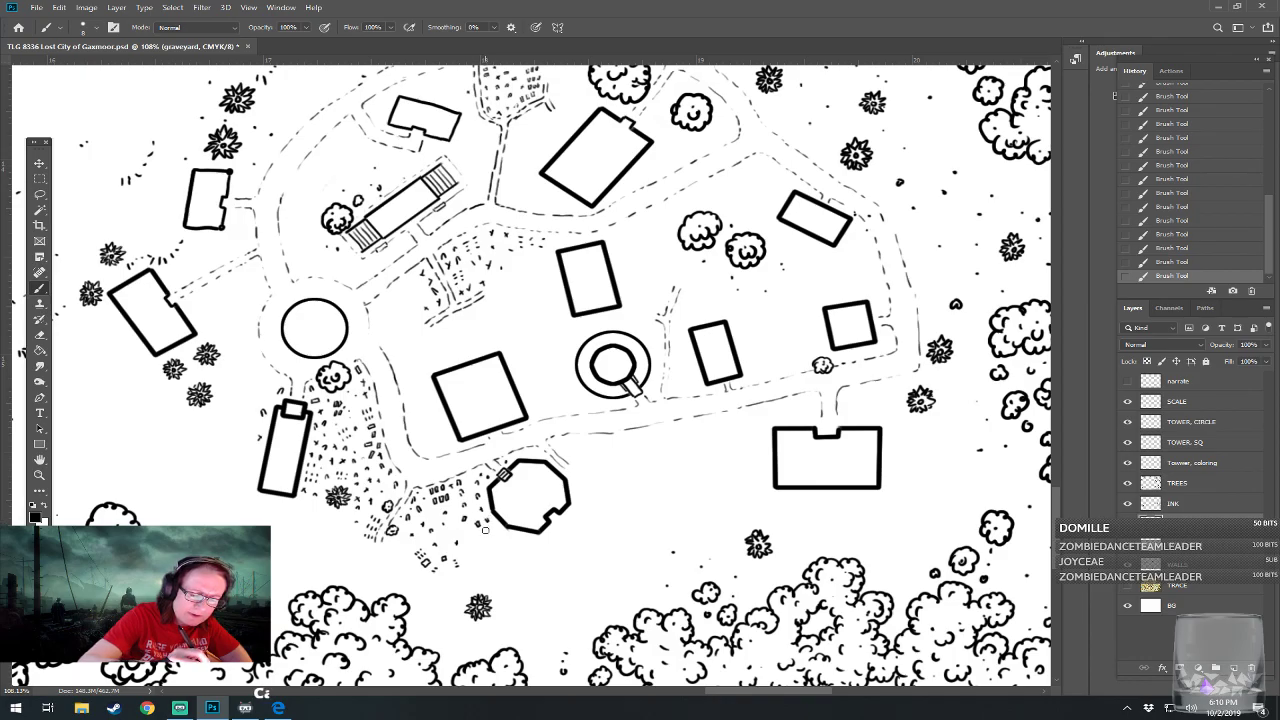
Check how the added graves read on the whole map and in the building cluster
{"action": "scroll", "coordinate": [470, 539], "scroll_direction": "down", "scroll_amount": 2}
{"action": "scroll", "coordinate": [470, 539], "scroll_direction": "up", "scroll_amount": 2}
{"action": "scroll", "coordinate": [470, 539], "scroll_direction": "down", "scroll_amount": 6}
{"action": "scroll", "coordinate": [470, 539], "scroll_direction": "down", "scroll_amount": 4}
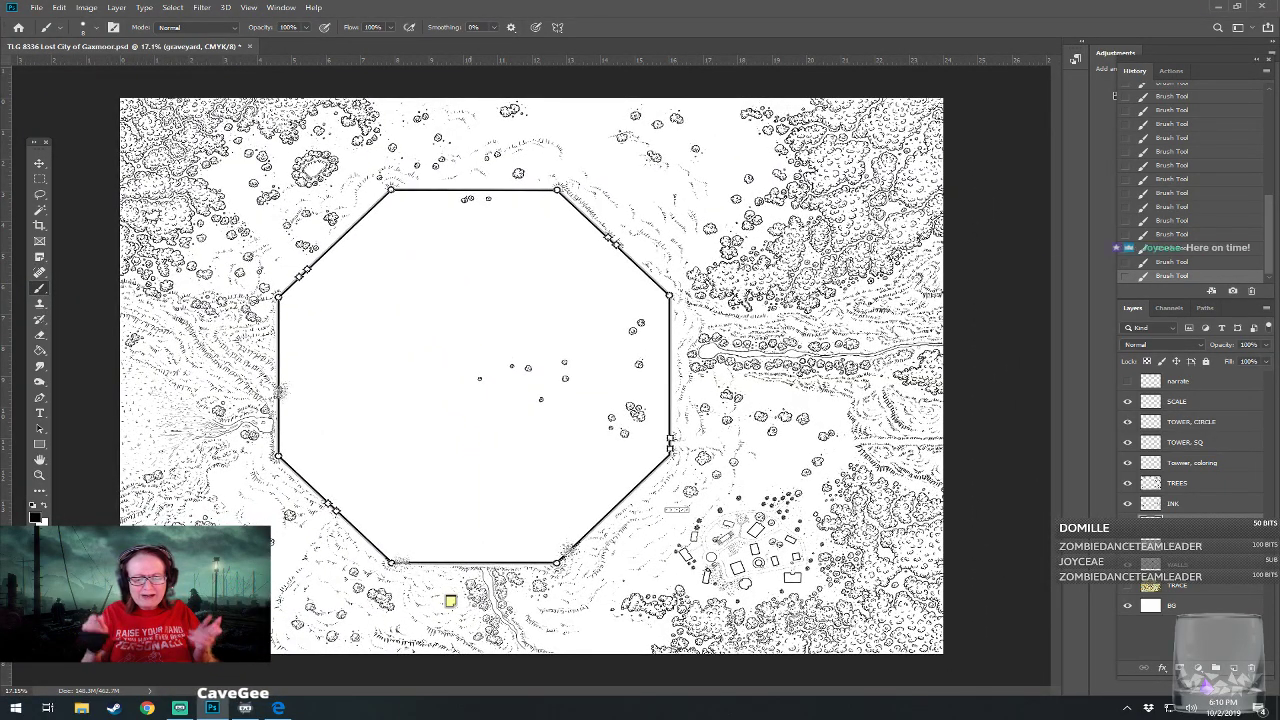
{"action": "scroll", "coordinate": [590, 436], "scroll_direction": "up", "scroll_amount": 5}
{"action": "left_click_drag", "start_coordinate": [590, 436], "coordinate": [286, 131]}
{"action": "left_click_drag", "start_coordinate": [653, 436], "coordinate": [470, 356]}
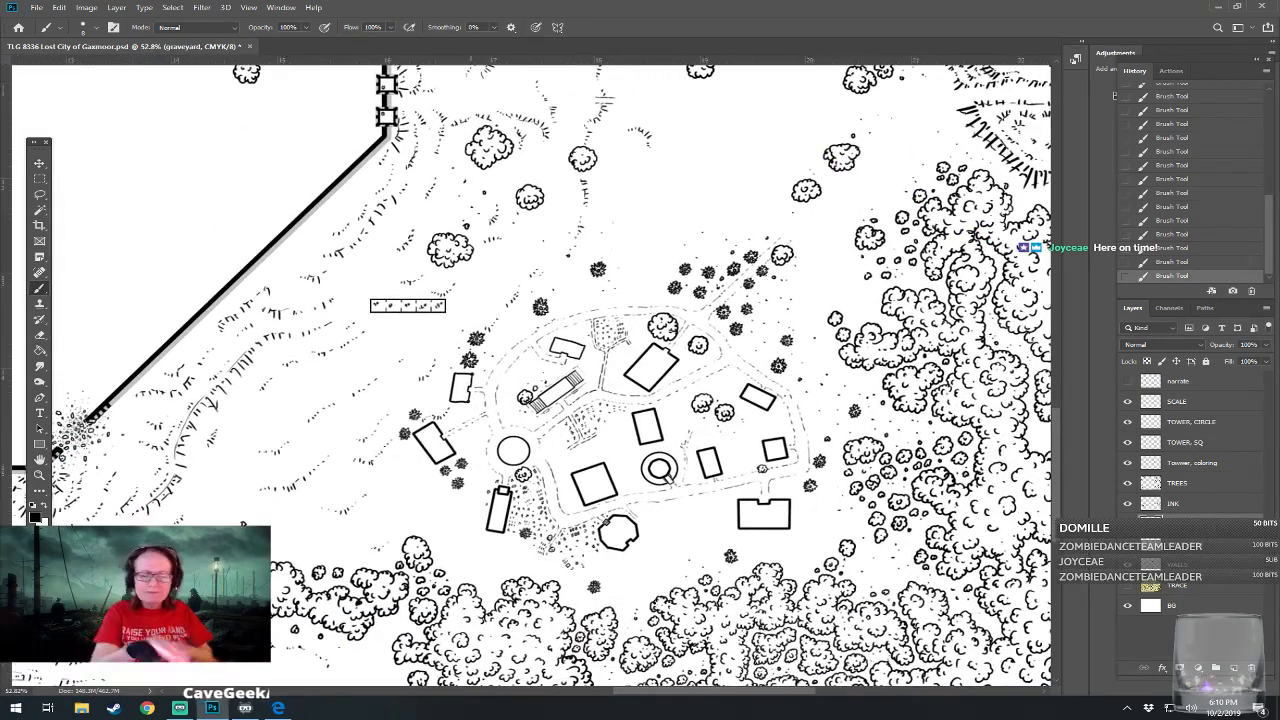
{"action": "scroll", "coordinate": [680, 605], "scroll_direction": "up", "scroll_amount": 2}
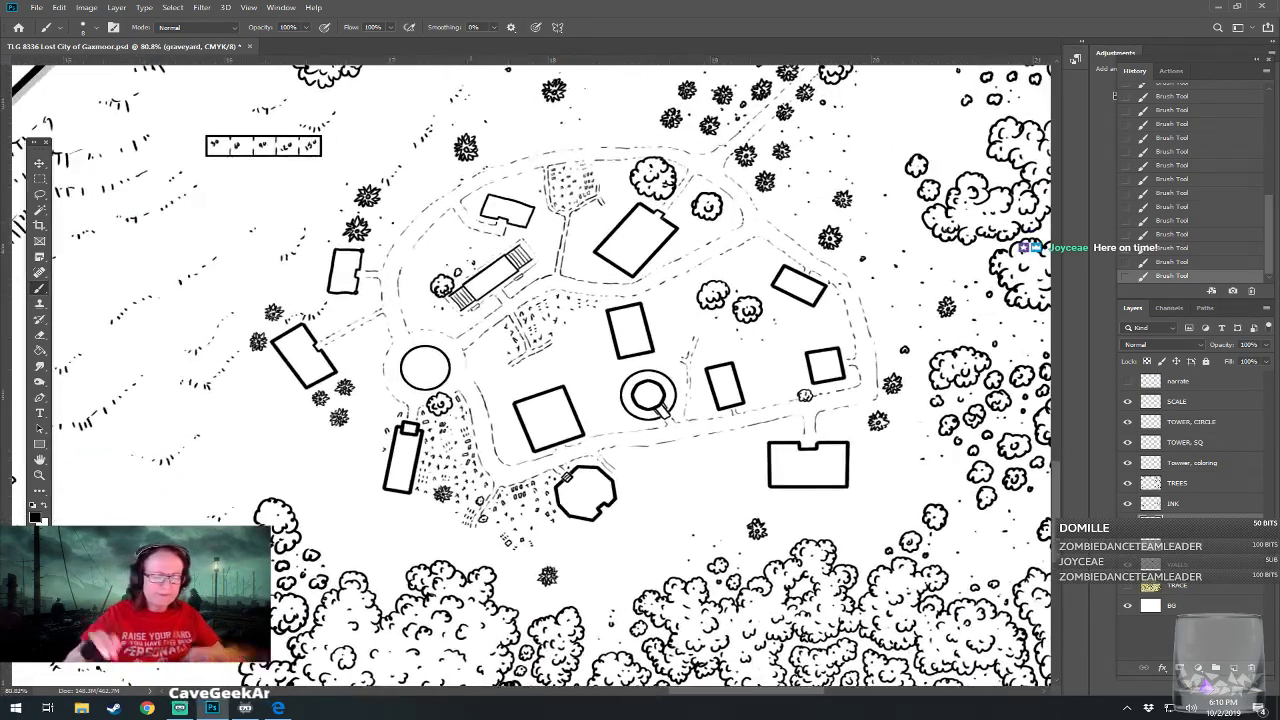
{"action": "scroll", "coordinate": [681, 538], "scroll_direction": "up", "scroll_amount": 2}
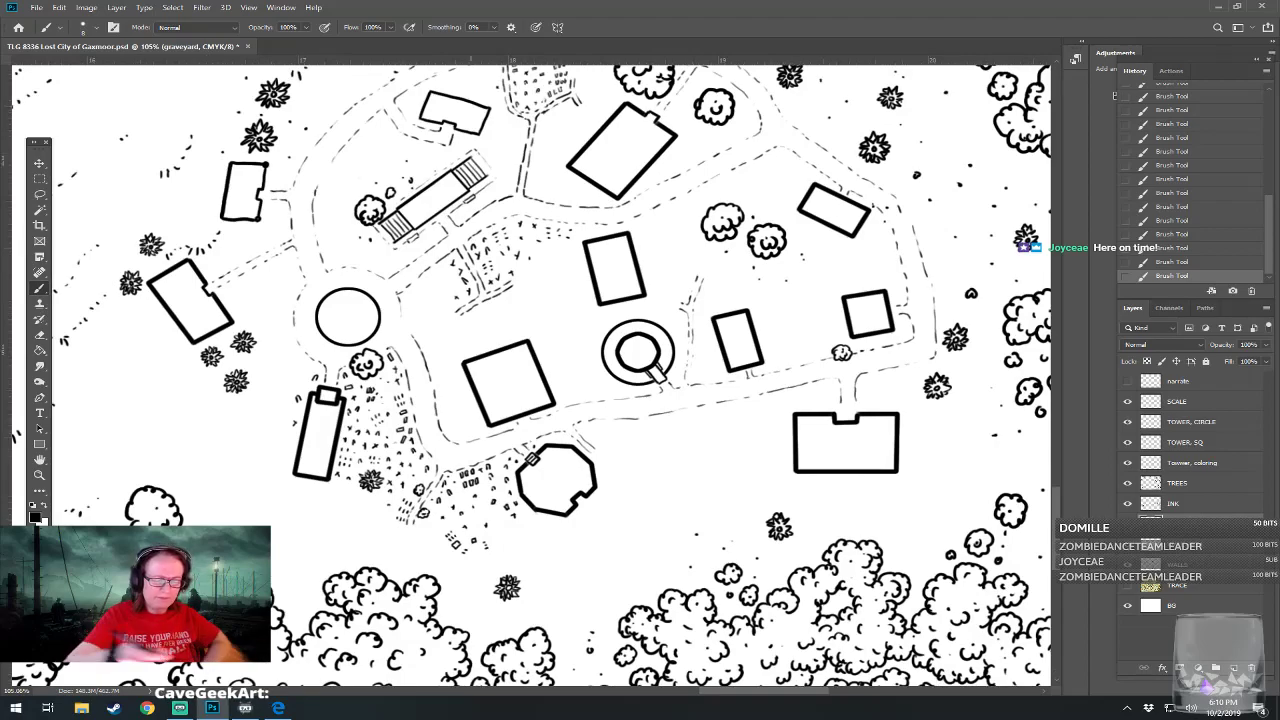
Scatter individual gravestone marks around the south and southeast sides of the octagonal building
{"action": "left_click", "coordinate": [560, 540]}
{"action": "left_click", "coordinate": [599, 508]}
{"action": "left_click", "coordinate": [599, 507]}
{"action": "left_click", "coordinate": [580, 521]}
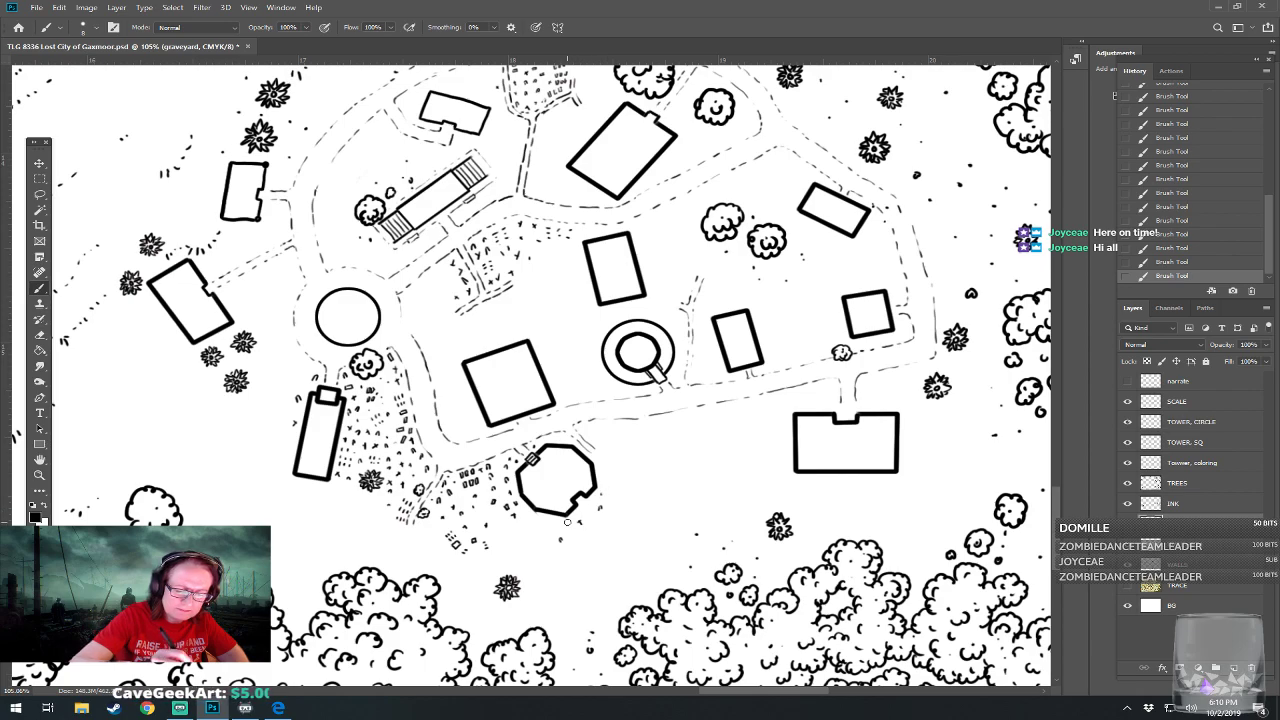
{"action": "left_click", "coordinate": [578, 541]}
{"action": "left_click", "coordinate": [526, 535]}
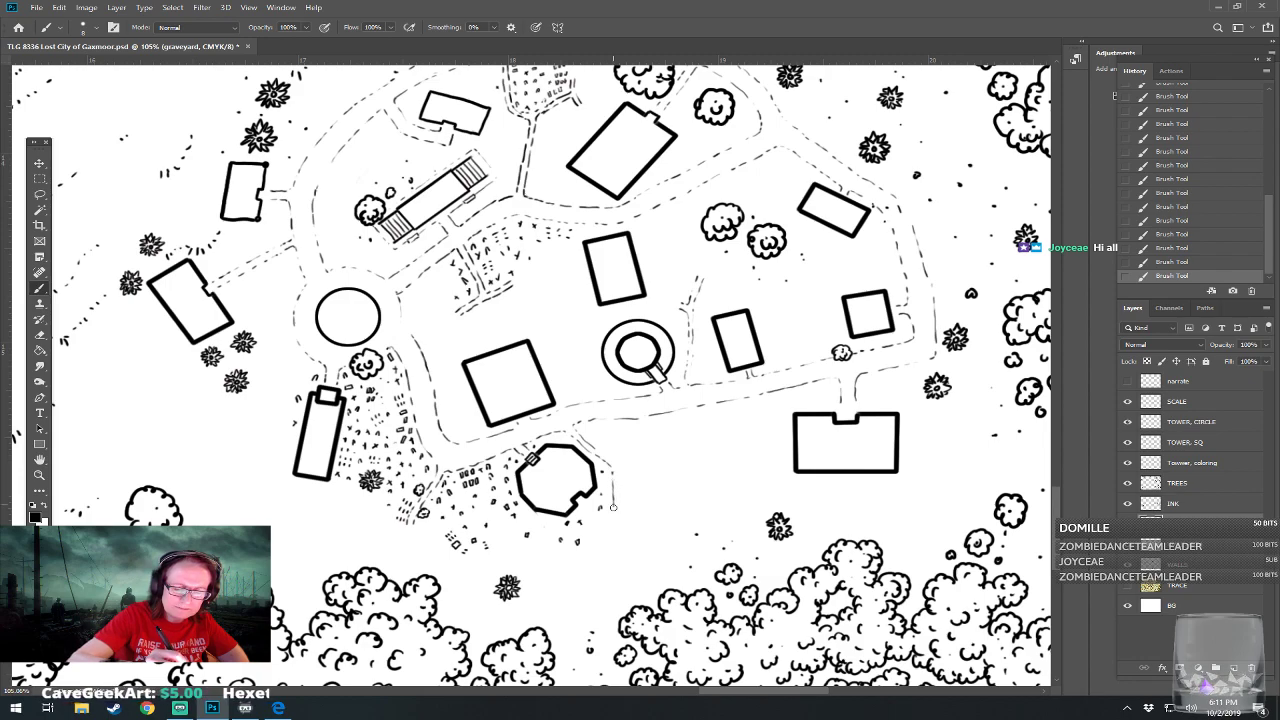
Draw thin broken footpaths east of the octagonal building and add graves and a small rectangular tomb between them and the road
{"action": "left_click_drag", "start_coordinate": [612, 462], "coordinate": [661, 462]}
{"action": "mouse_move", "coordinate": [618, 505]}
{"action": "left_mouse_down"}
{"action": "mouse_move", "coordinate": [618, 471]}
{"action": "mouse_move", "coordinate": [676, 467]}
{"action": "left_mouse_up"}
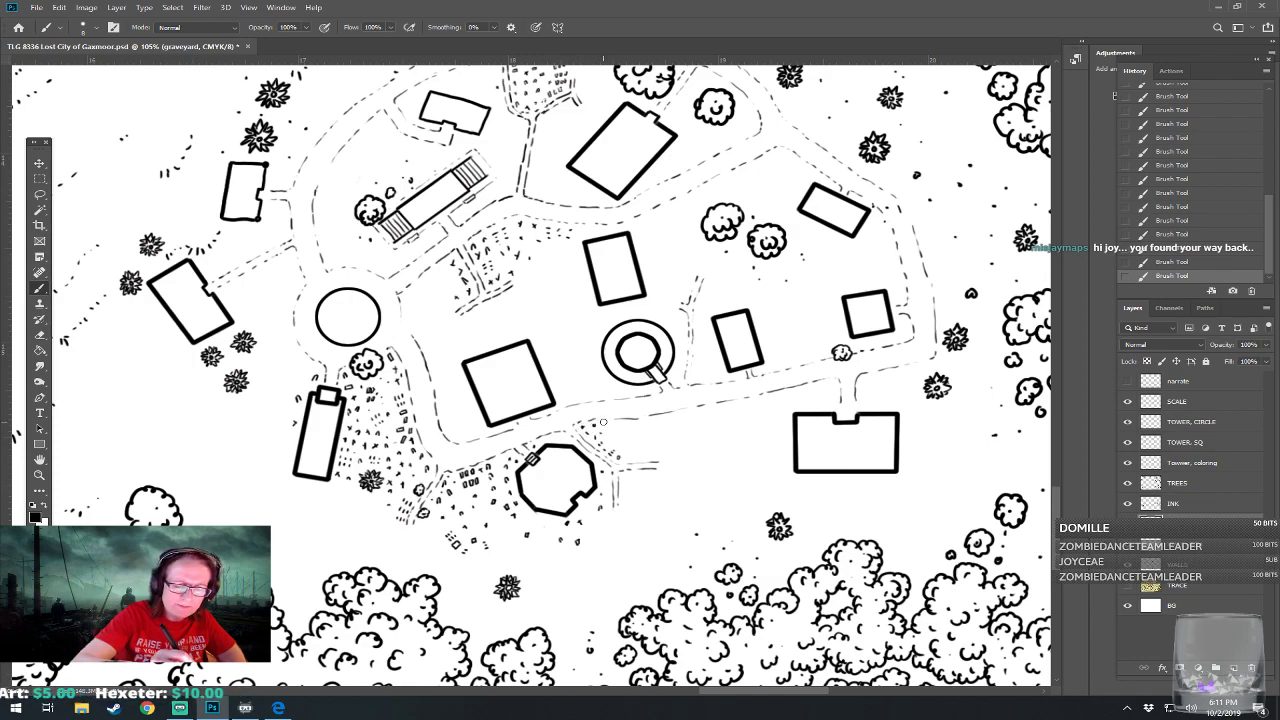
{"action": "left_click", "coordinate": [616, 437]}
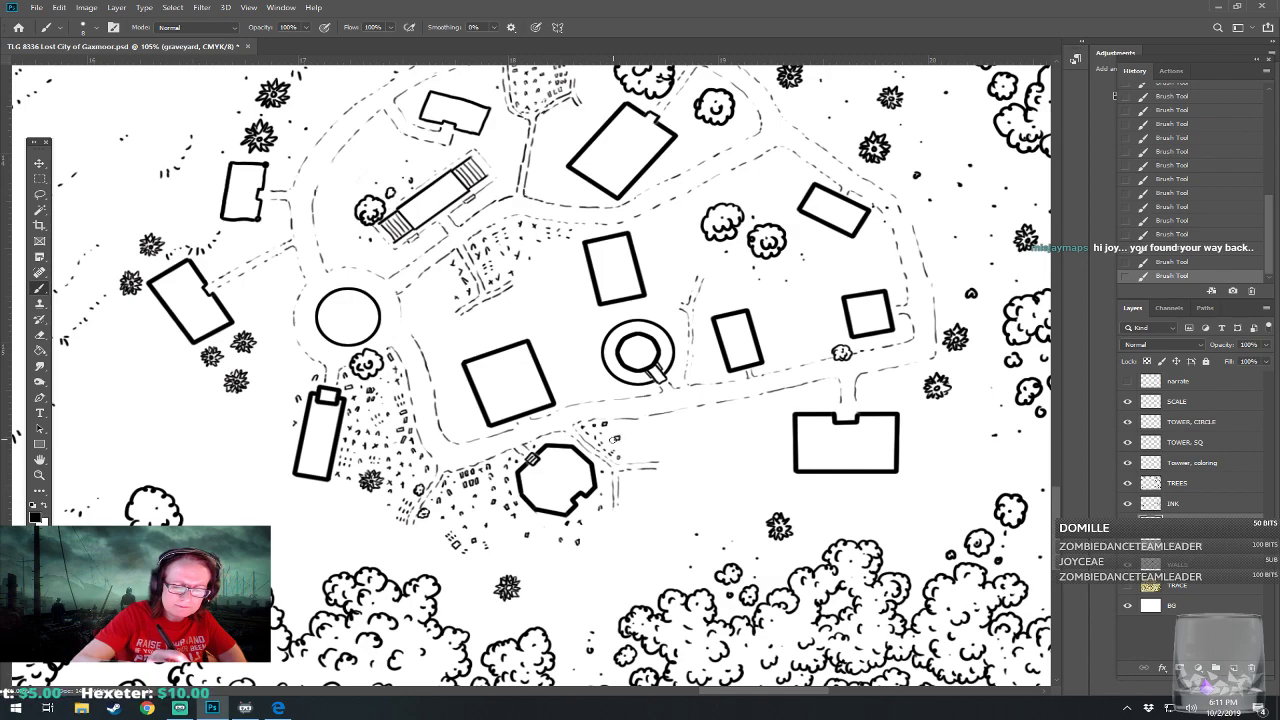
{"action": "mouse_move", "coordinate": [634, 448]}
{"action": "left_mouse_down"}
{"action": "mouse_move", "coordinate": [647, 449]}
{"action": "mouse_move", "coordinate": [635, 447]}
{"action": "left_mouse_up"}
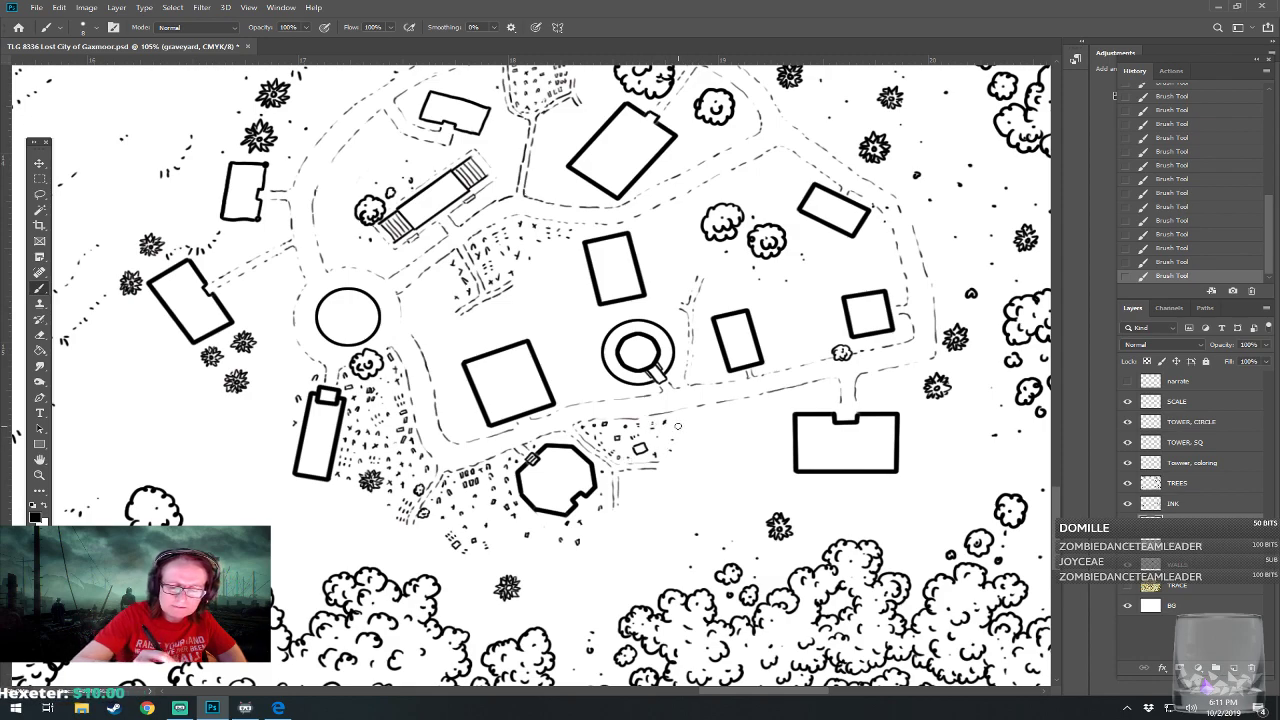
Draw a broken side path running south from the main road, with graves beside it and a small tomb to its southwest
{"action": "left_click_drag", "start_coordinate": [690, 409], "coordinate": [697, 455]}
{"action": "mouse_move", "coordinate": [696, 408]}
{"action": "left_mouse_down"}
{"action": "mouse_move", "coordinate": [707, 452]}
{"action": "mouse_move", "coordinate": [593, 507]}
{"action": "mouse_move", "coordinate": [607, 501]}
{"action": "left_mouse_up"}
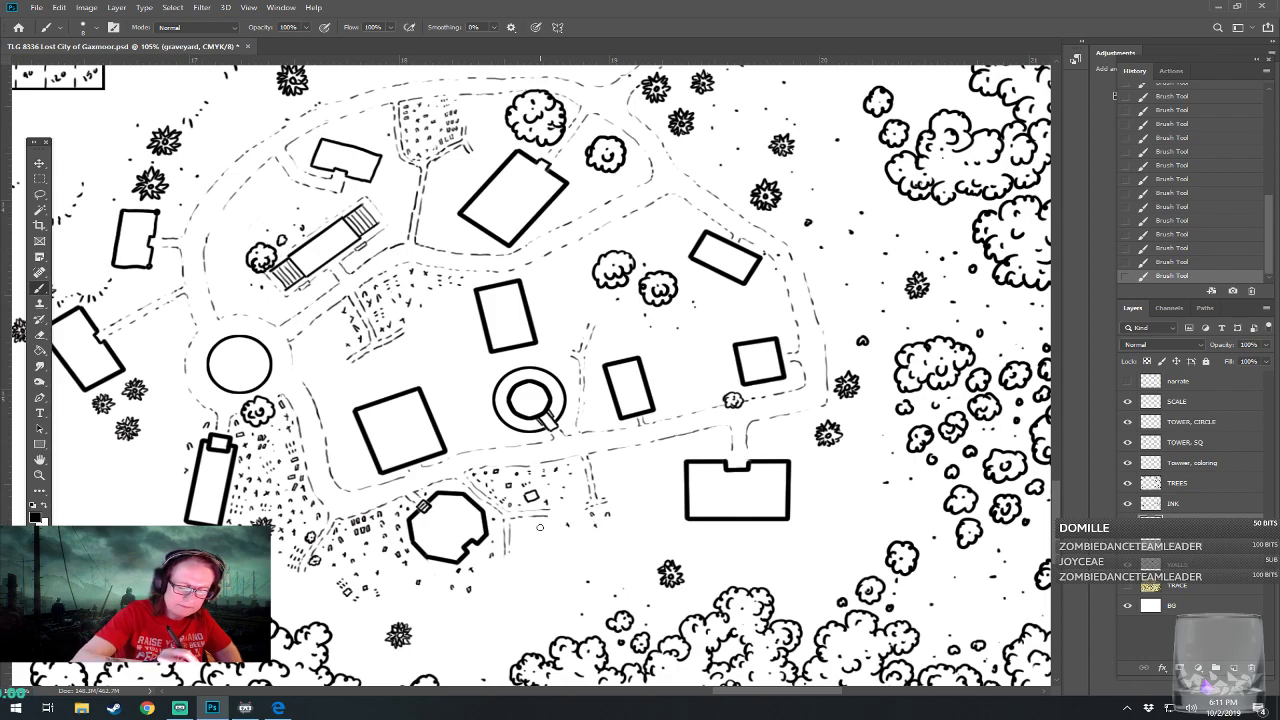
{"action": "mouse_move", "coordinate": [518, 534]}
{"action": "left_mouse_down"}
{"action": "mouse_move", "coordinate": [530, 541]}
{"action": "mouse_move", "coordinate": [516, 535]}
{"action": "left_mouse_up"}
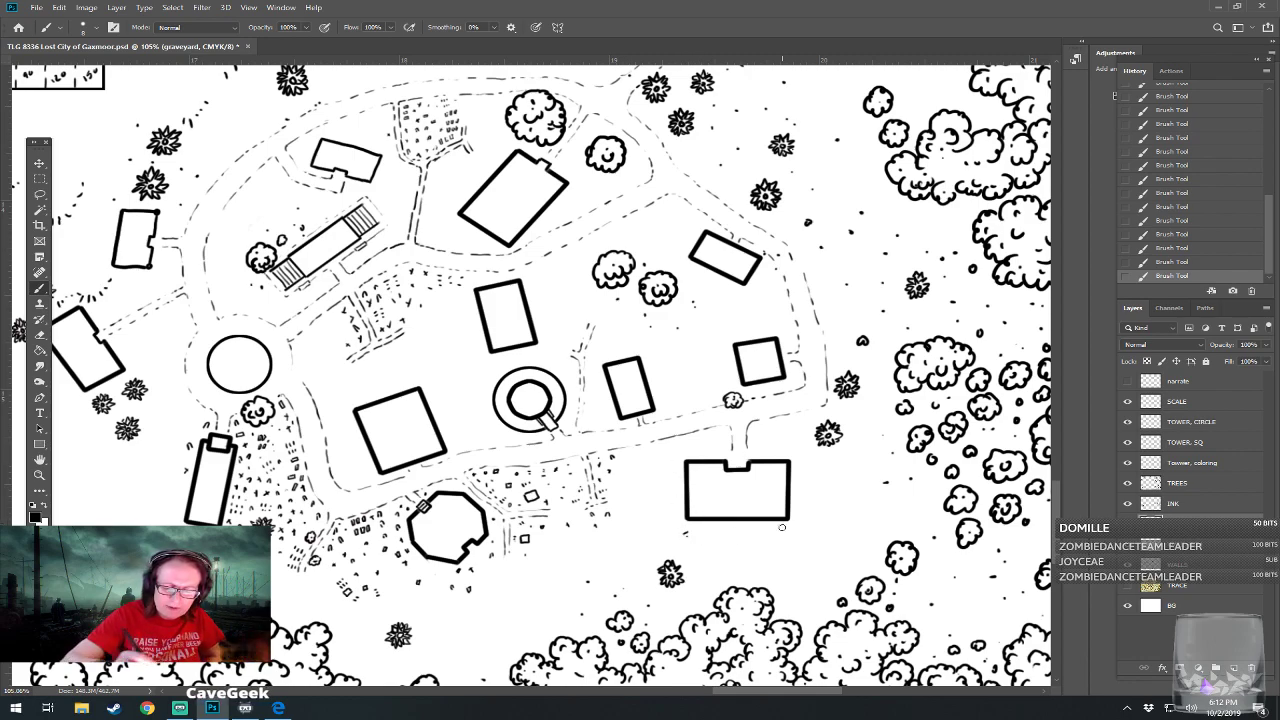
Dot gravestone marks along the south, west and east sides of the large notched rectangular building
{"action": "left_click", "coordinate": [703, 545]}
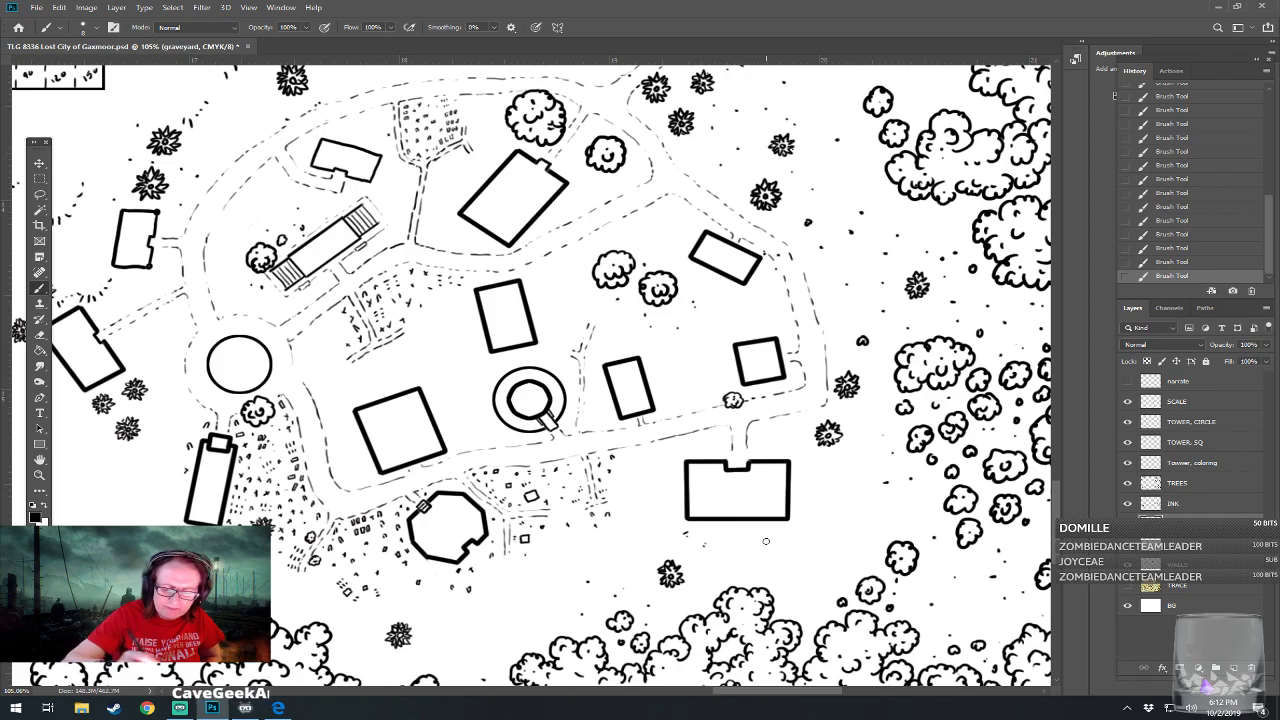
{"action": "left_click", "coordinate": [750, 540]}
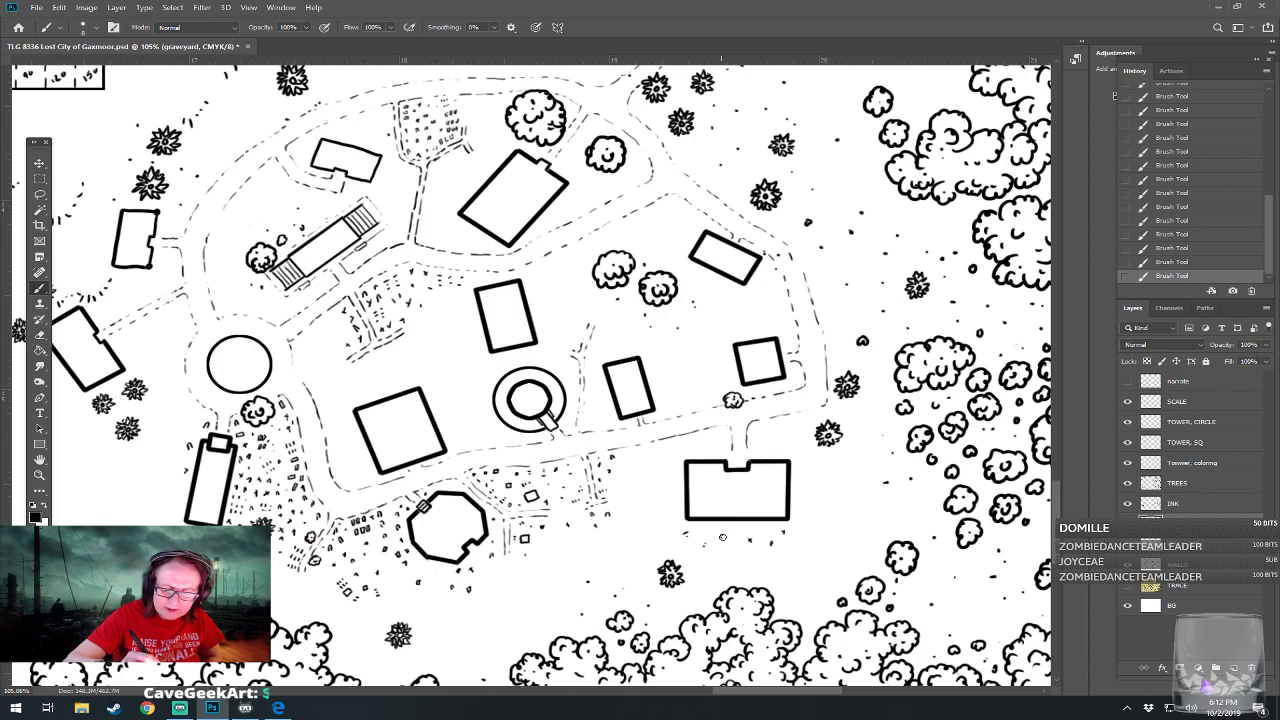
{"action": "left_click", "coordinate": [663, 509]}
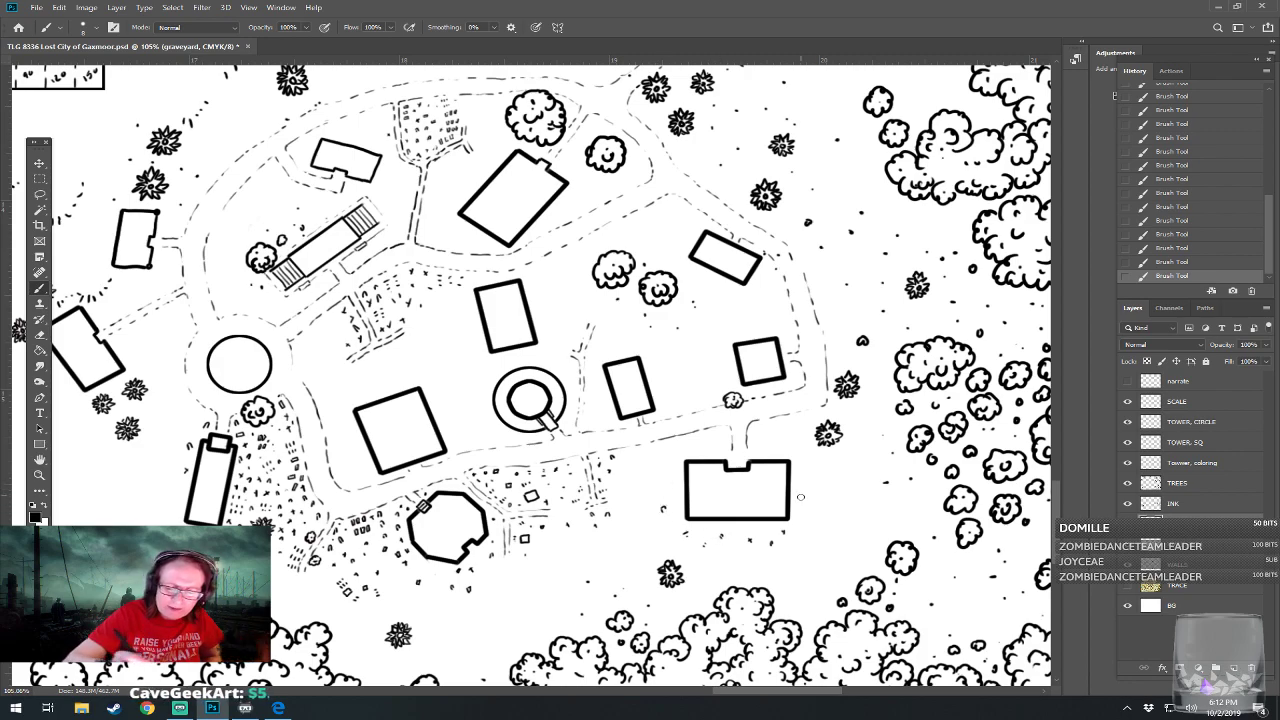
{"action": "left_click_drag", "start_coordinate": [801, 494], "coordinate": [801, 473]}
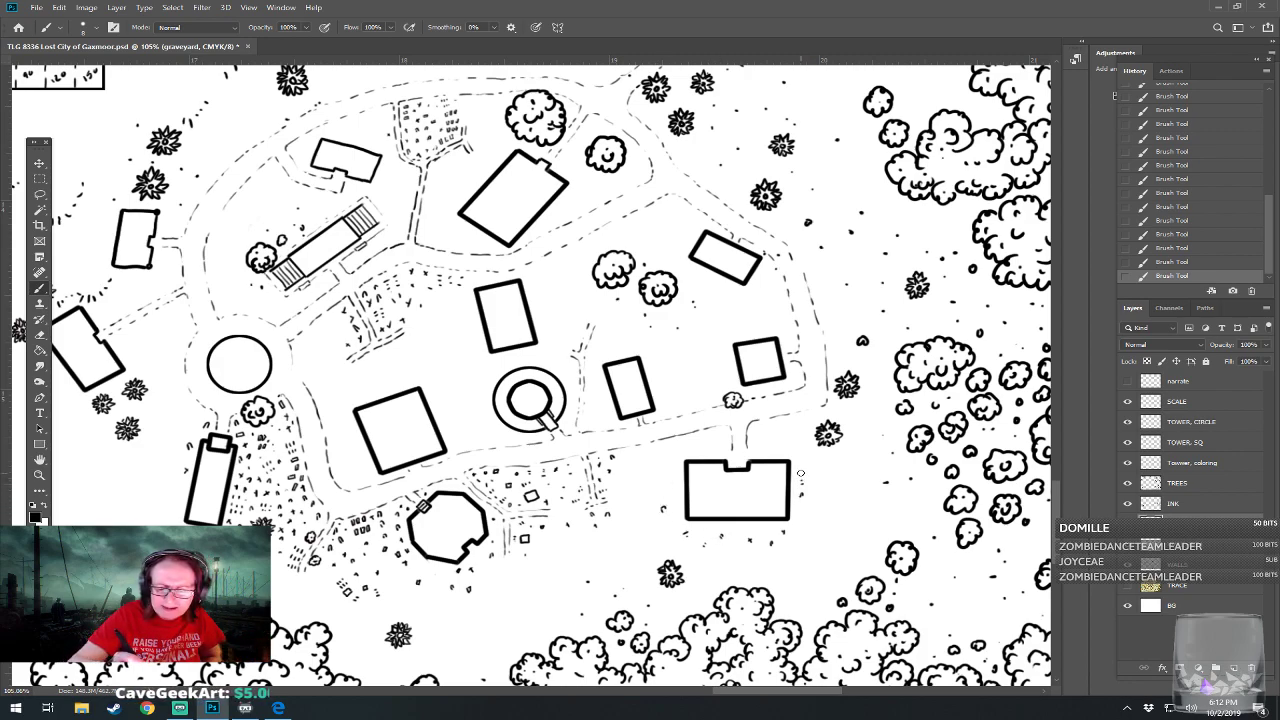
{"action": "left_click", "coordinate": [813, 465]}
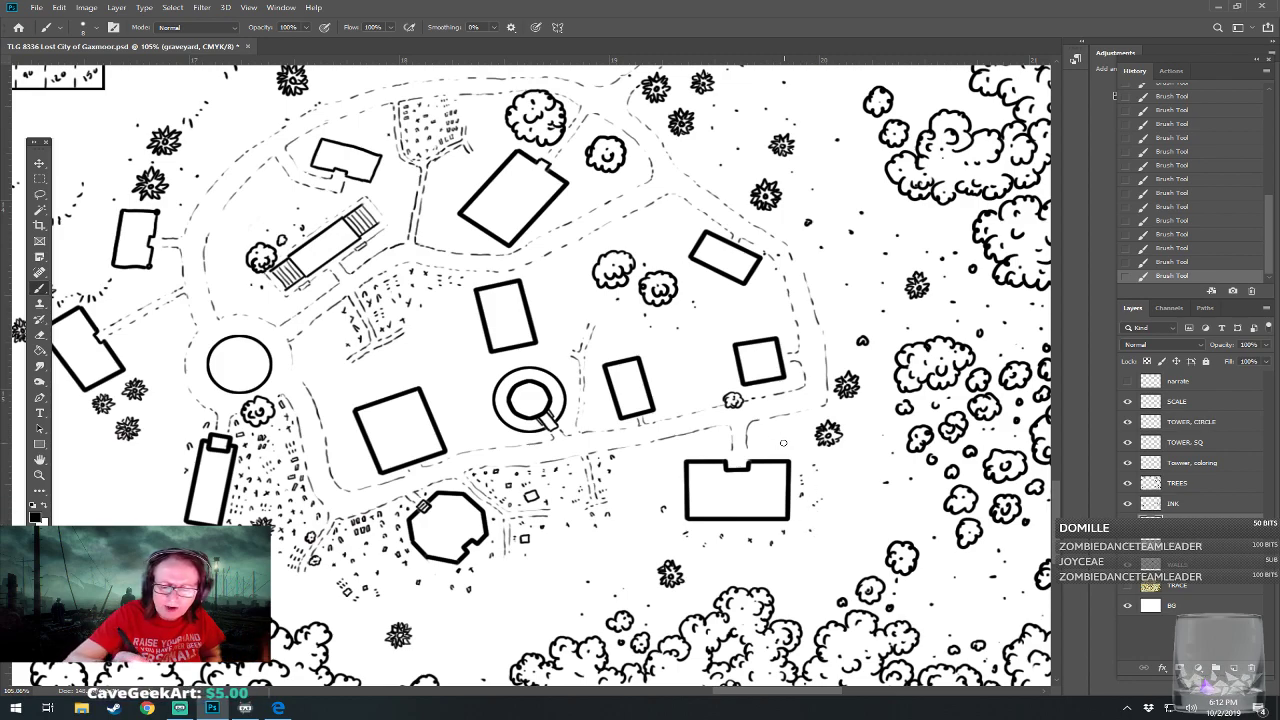
Draw a short row of grave markers on each side of the notched building's entrance path
{"action": "left_click", "coordinate": [758, 450]}
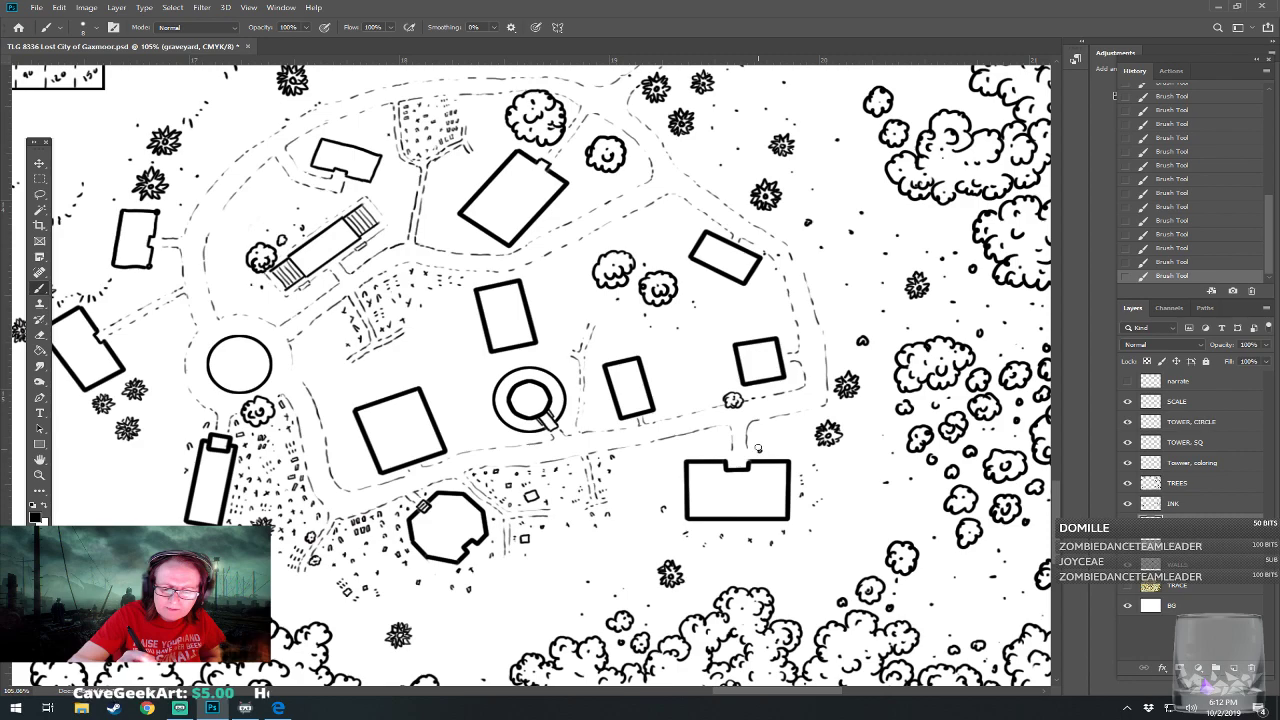
{"action": "left_click", "coordinate": [760, 443]}
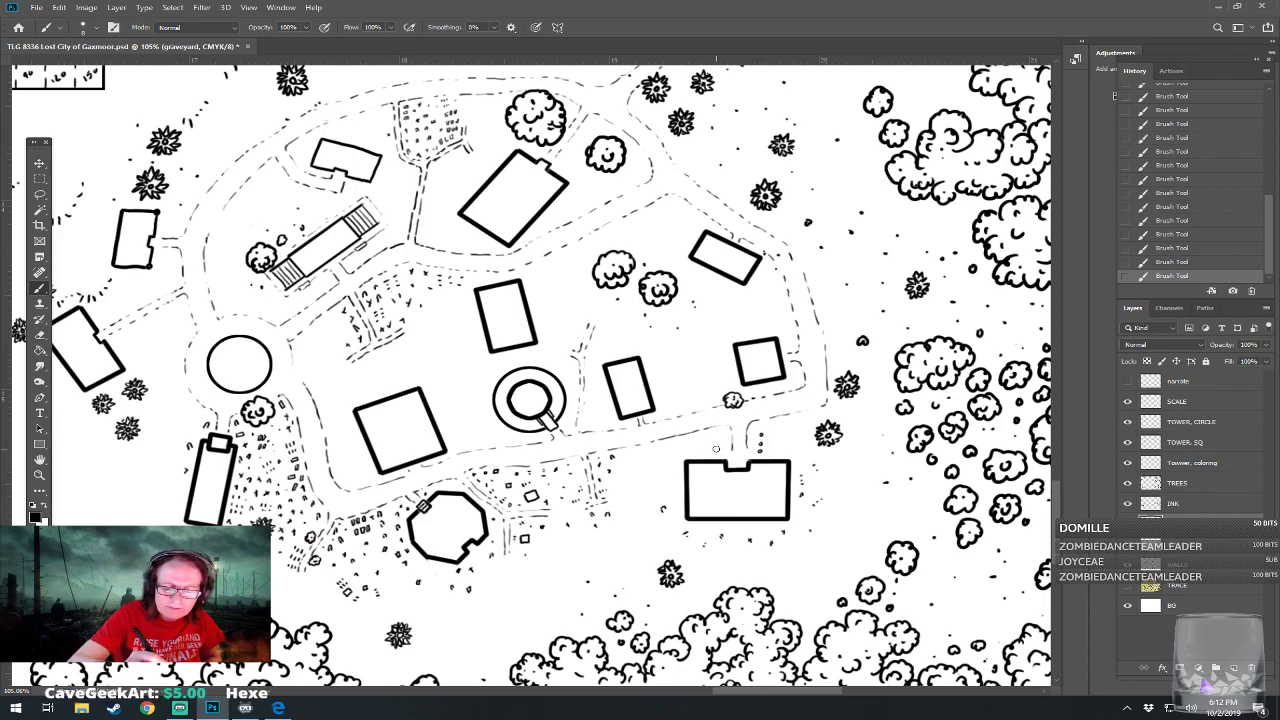
{"action": "right_click", "coordinate": [716, 449]}
{"action": "key", "text": "Escape"}
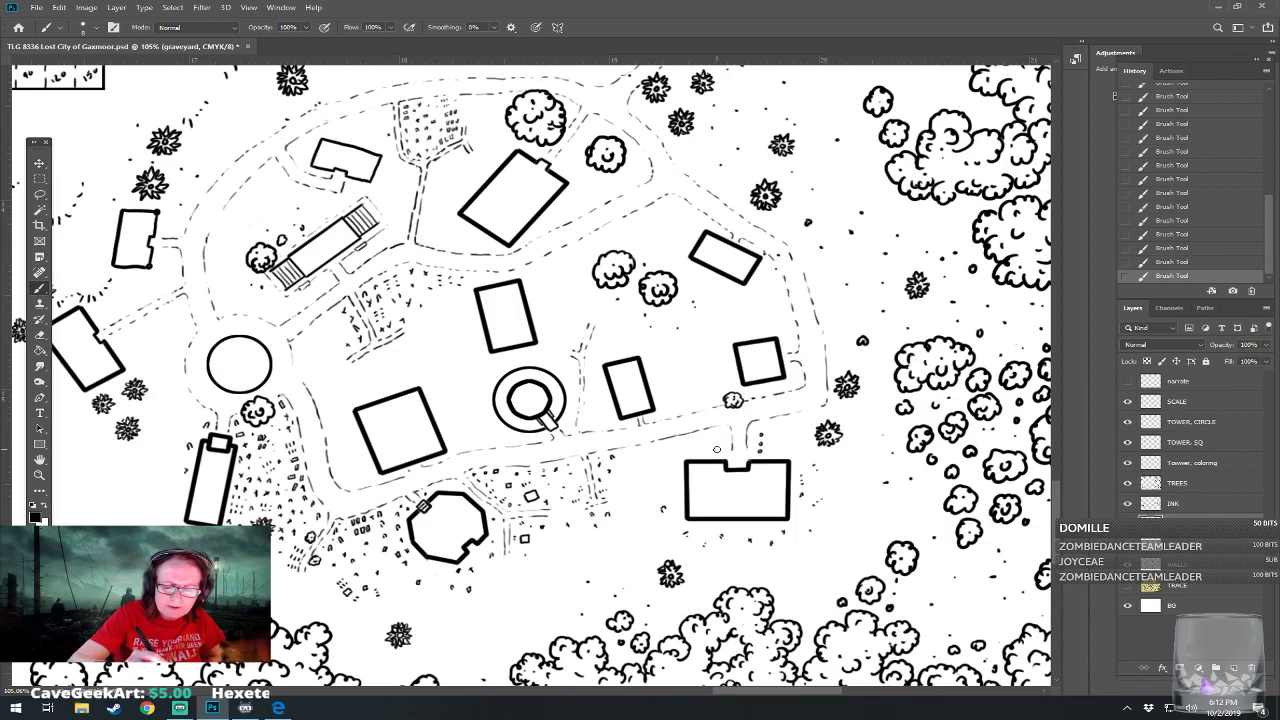
{"action": "left_click", "coordinate": [717, 441]}
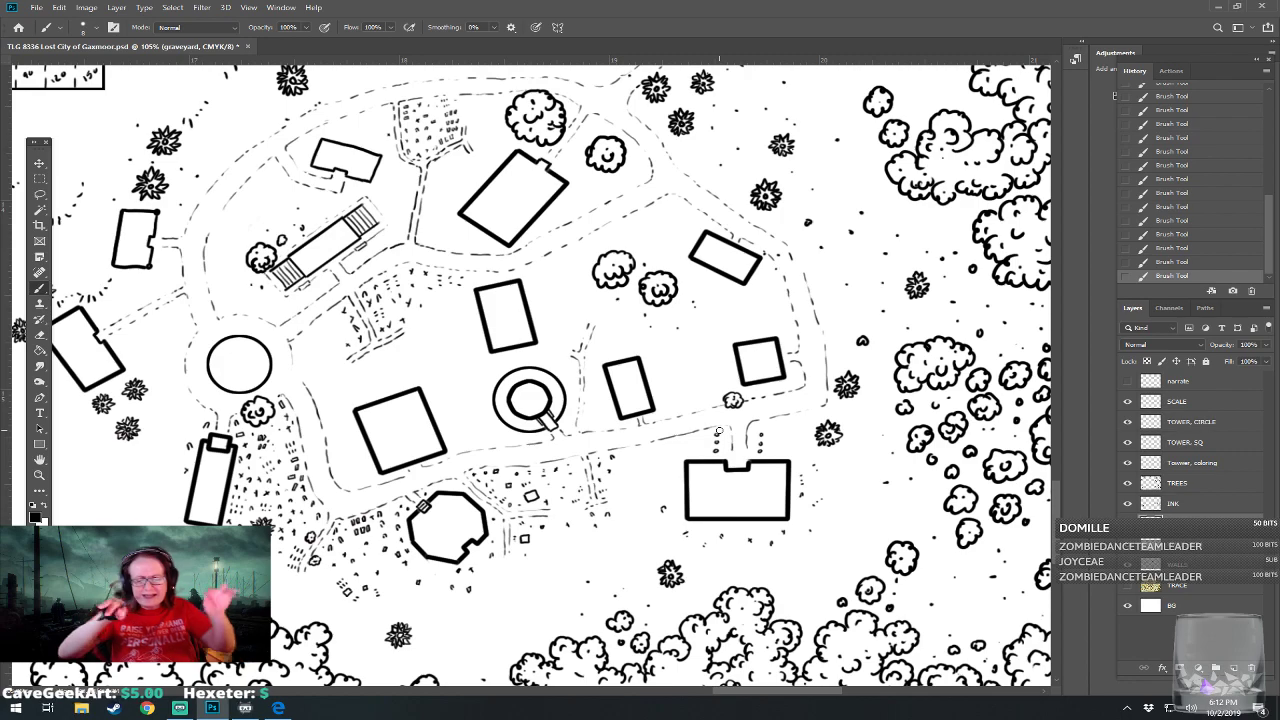
Fill the strip south of the main road with graves on both sides of the entrance path and behind the notched building
{"action": "left_click_drag", "start_coordinate": [719, 430], "coordinate": [659, 436]}
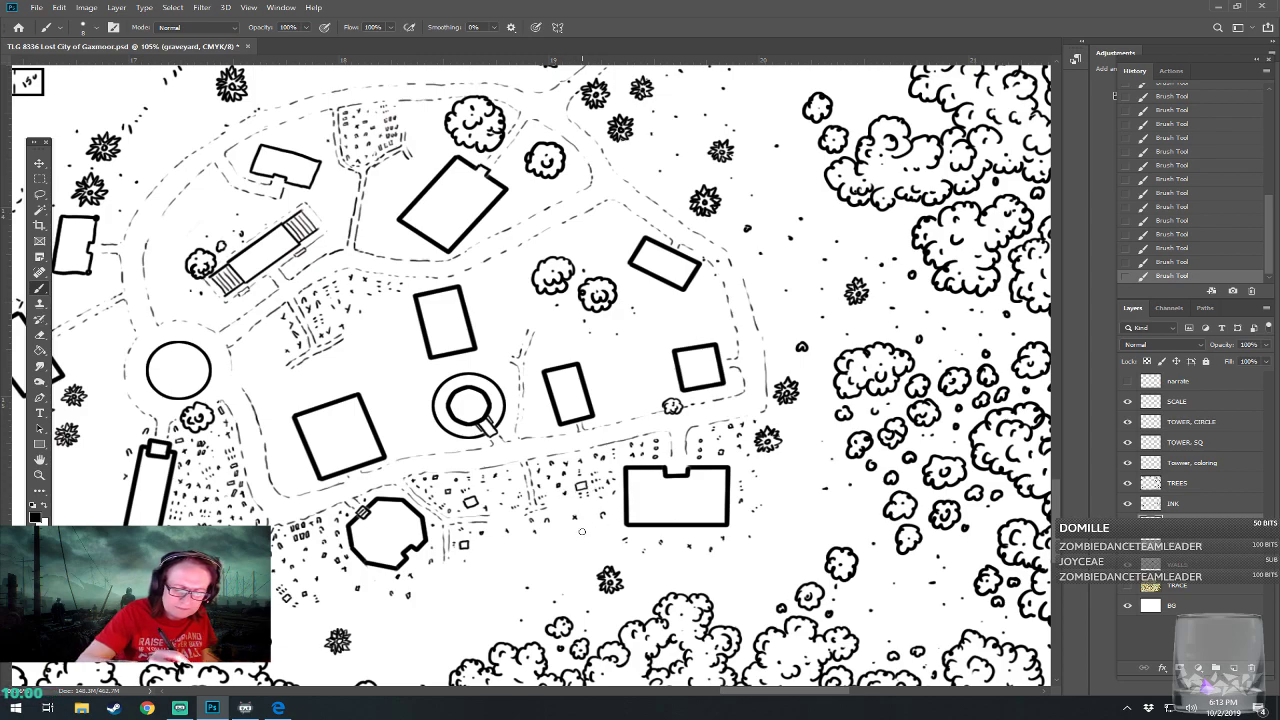
{"action": "left_click_drag", "start_coordinate": [597, 524], "coordinate": [519, 552]}
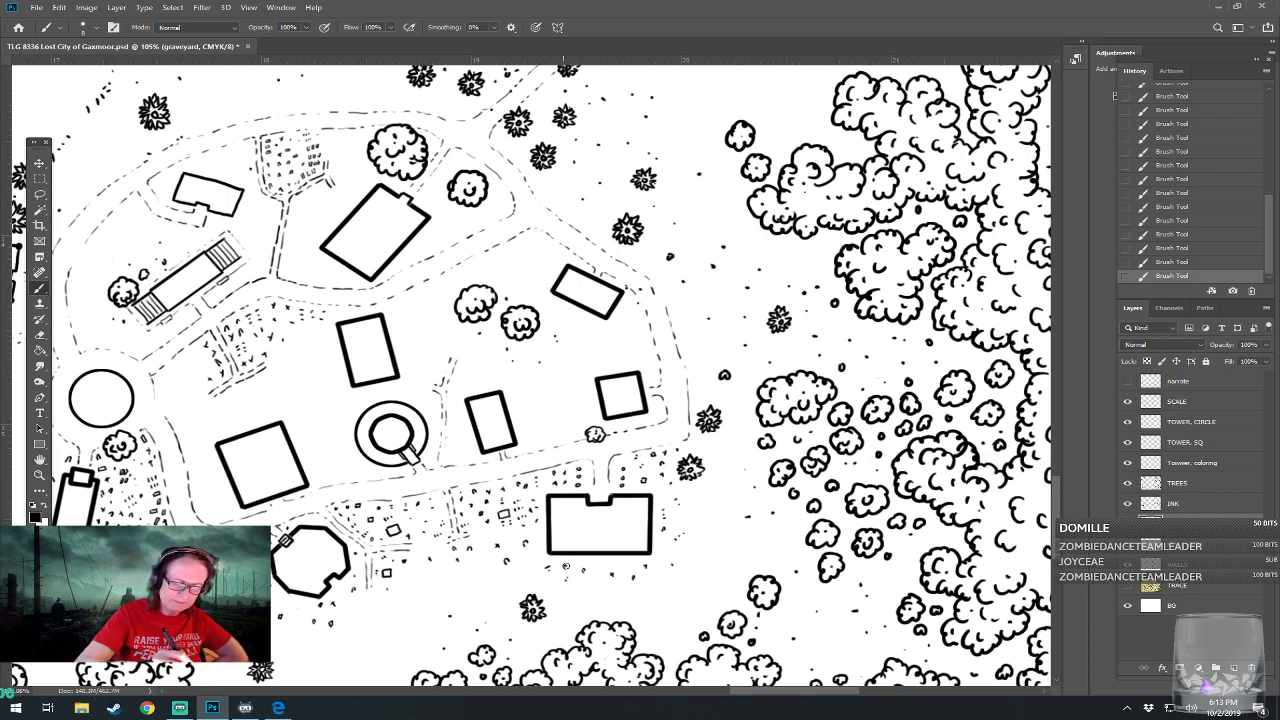
{"action": "left_click_drag", "start_coordinate": [597, 589], "coordinate": [675, 576]}
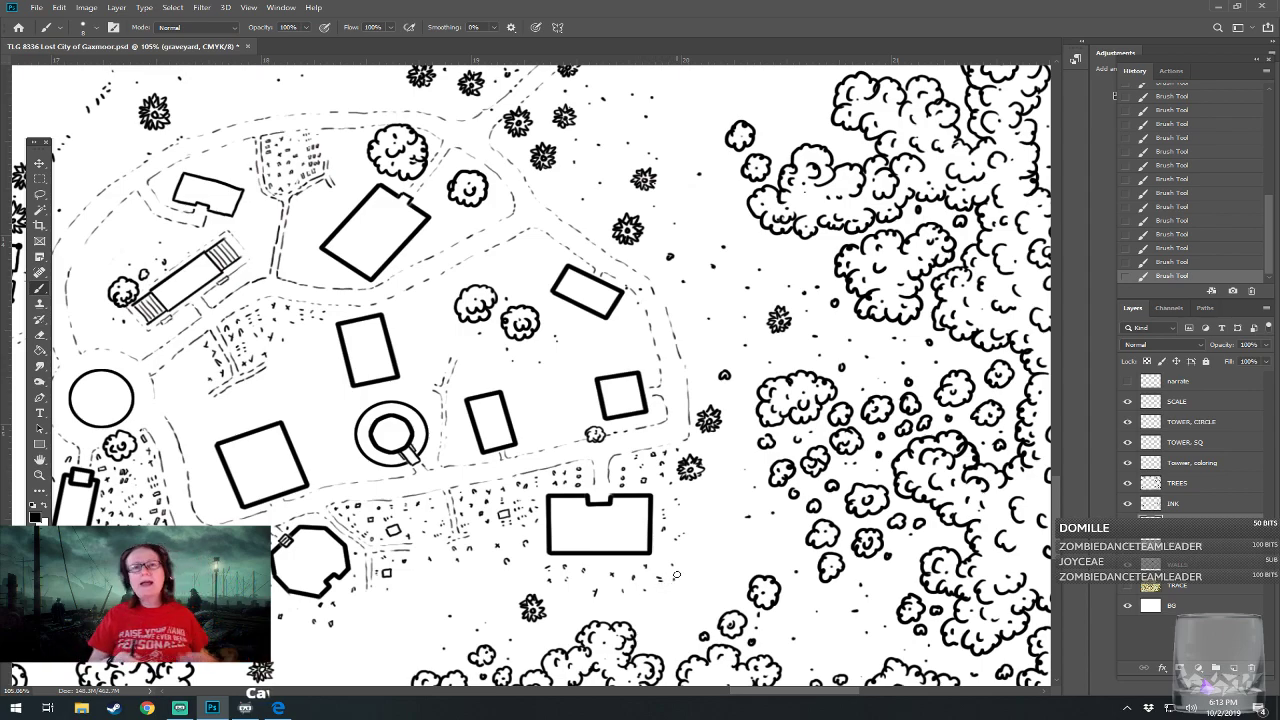
Save the map with the new graves around the notched building
{"action": "left_click_drag", "start_coordinate": [677, 574], "coordinate": [782, 582]}
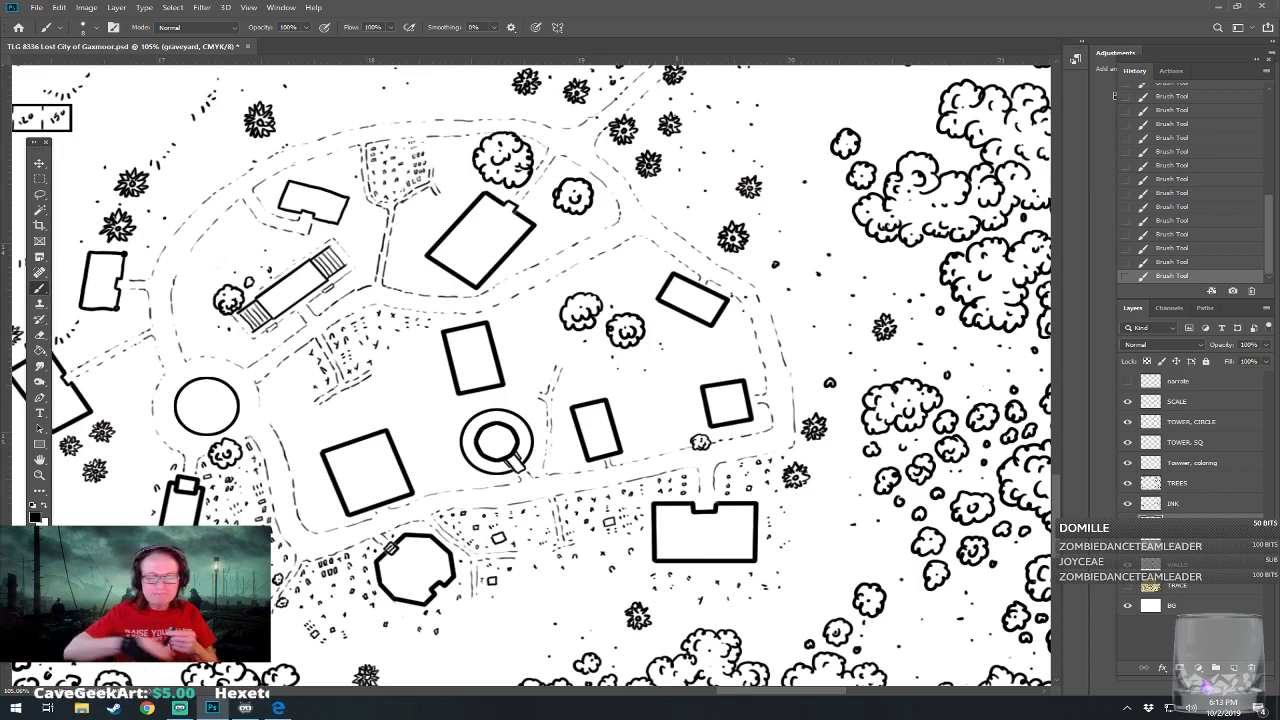
{"action": "left_click_drag", "start_coordinate": [663, 330], "coordinate": [677, 376]}
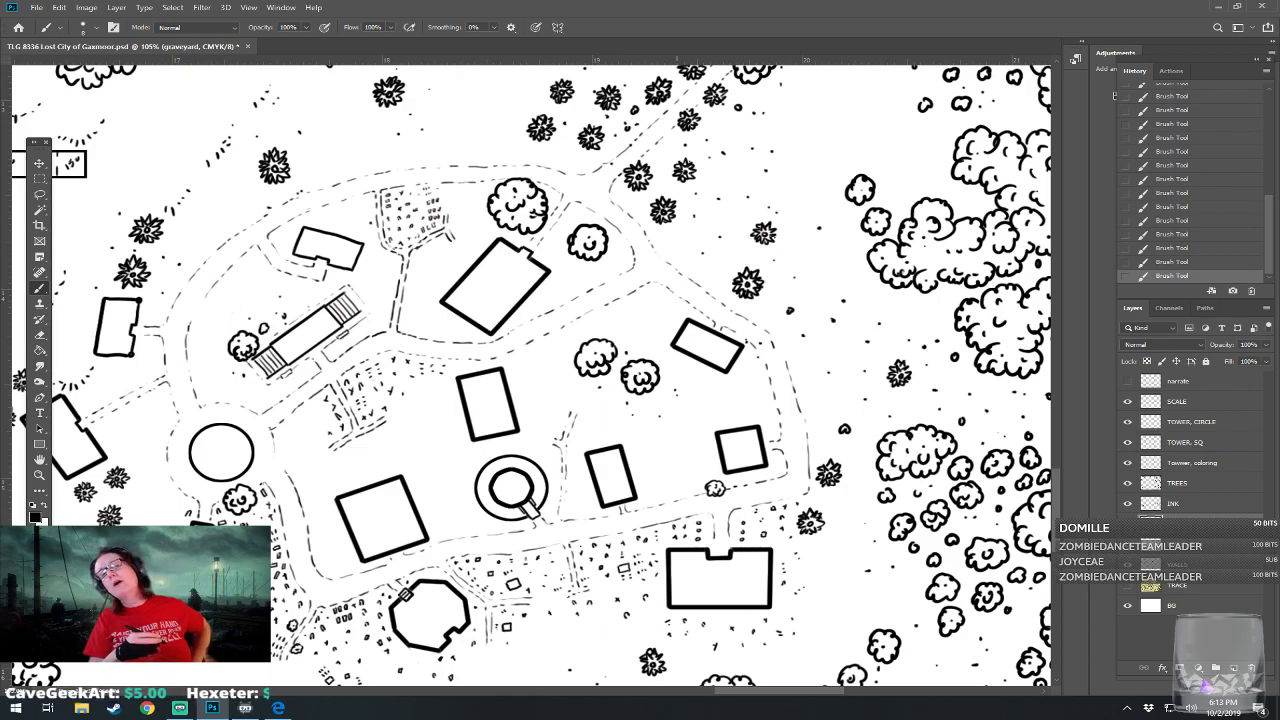
{"action": "left_click_drag", "start_coordinate": [540, 213], "coordinate": [677, 215]}
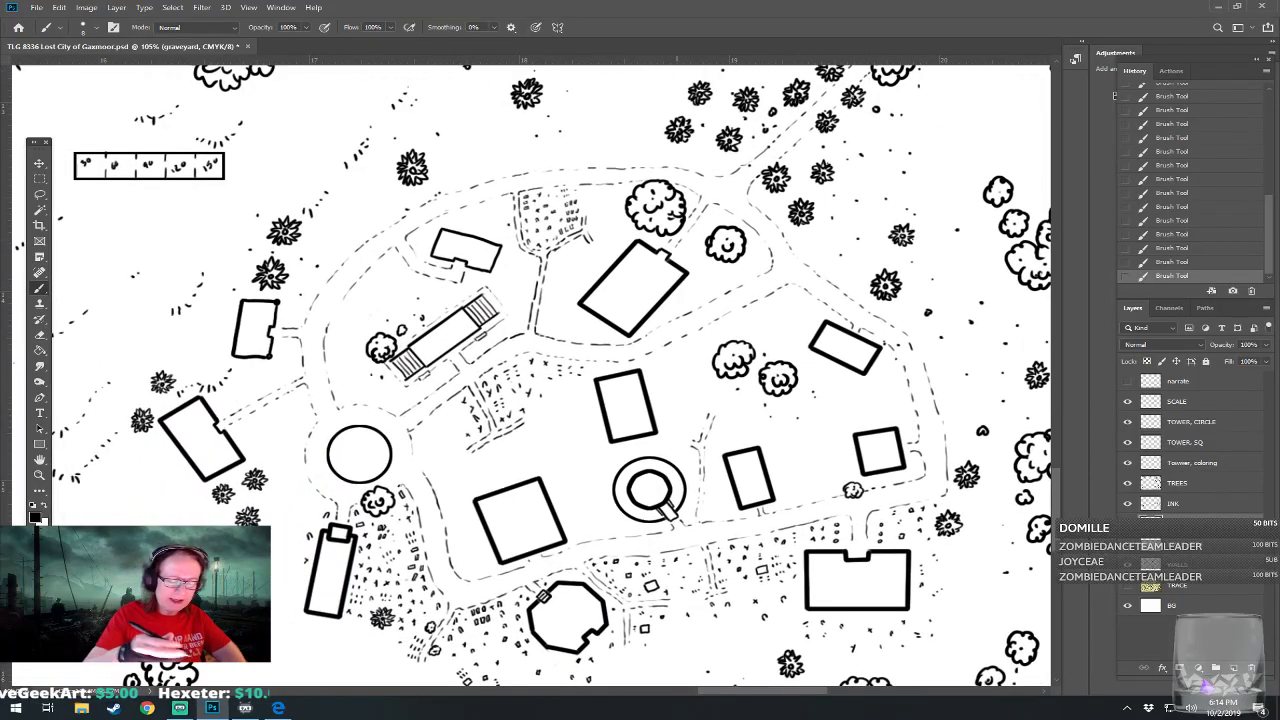
{"action": "key", "text": "ctrl+s"}
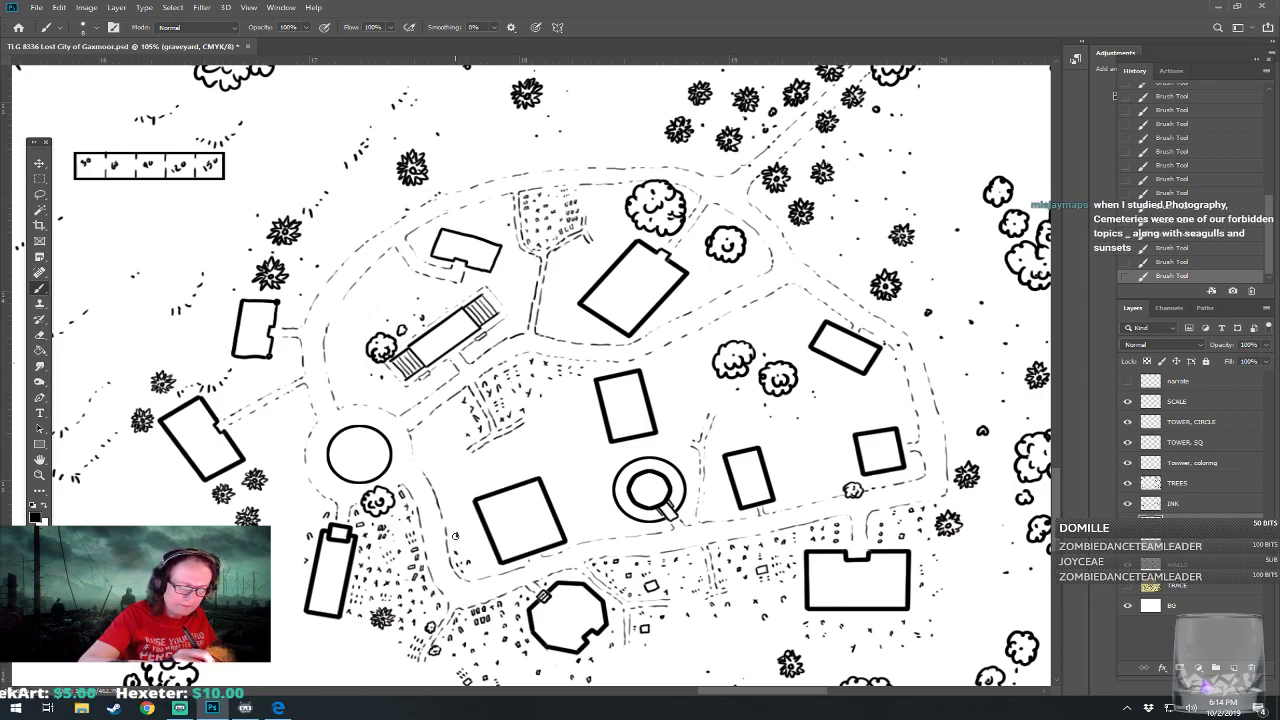
Draw three small square tombs west and northwest of the large square building and fill the ground around them with graves
{"action": "left_click_drag", "start_coordinate": [453, 508], "coordinate": [457, 507]}
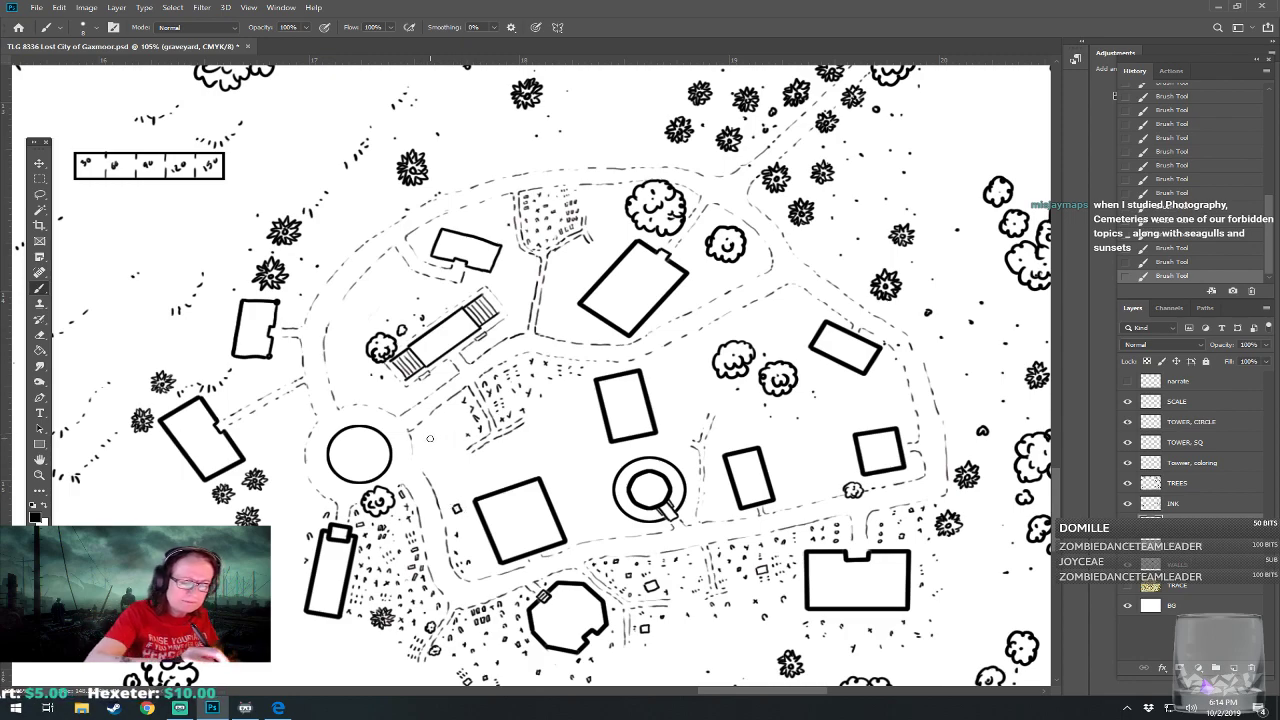
{"action": "mouse_move", "coordinate": [430, 440]}
{"action": "left_mouse_down"}
{"action": "mouse_move", "coordinate": [437, 431]}
{"action": "mouse_move", "coordinate": [442, 448]}
{"action": "mouse_move", "coordinate": [445, 432]}
{"action": "left_mouse_up"}
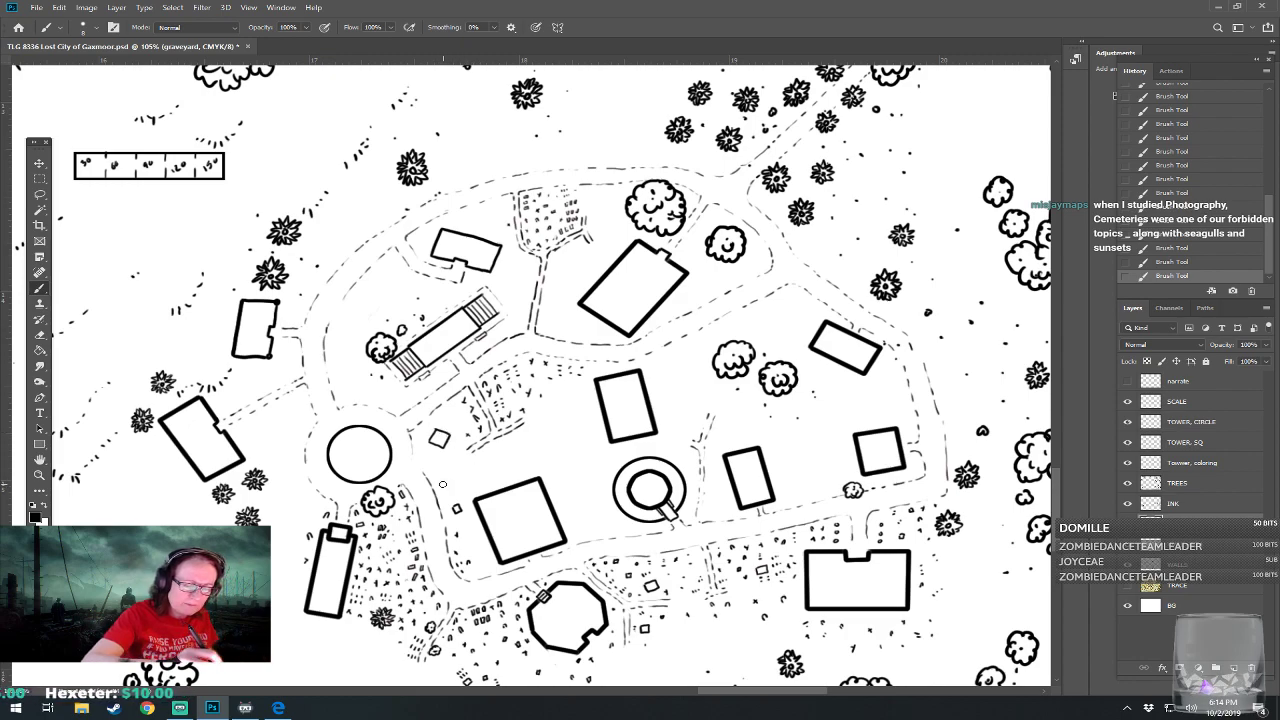
{"action": "mouse_move", "coordinate": [443, 486]}
{"action": "left_mouse_down"}
{"action": "mouse_move", "coordinate": [459, 489]}
{"action": "mouse_move", "coordinate": [444, 485]}
{"action": "left_mouse_up"}
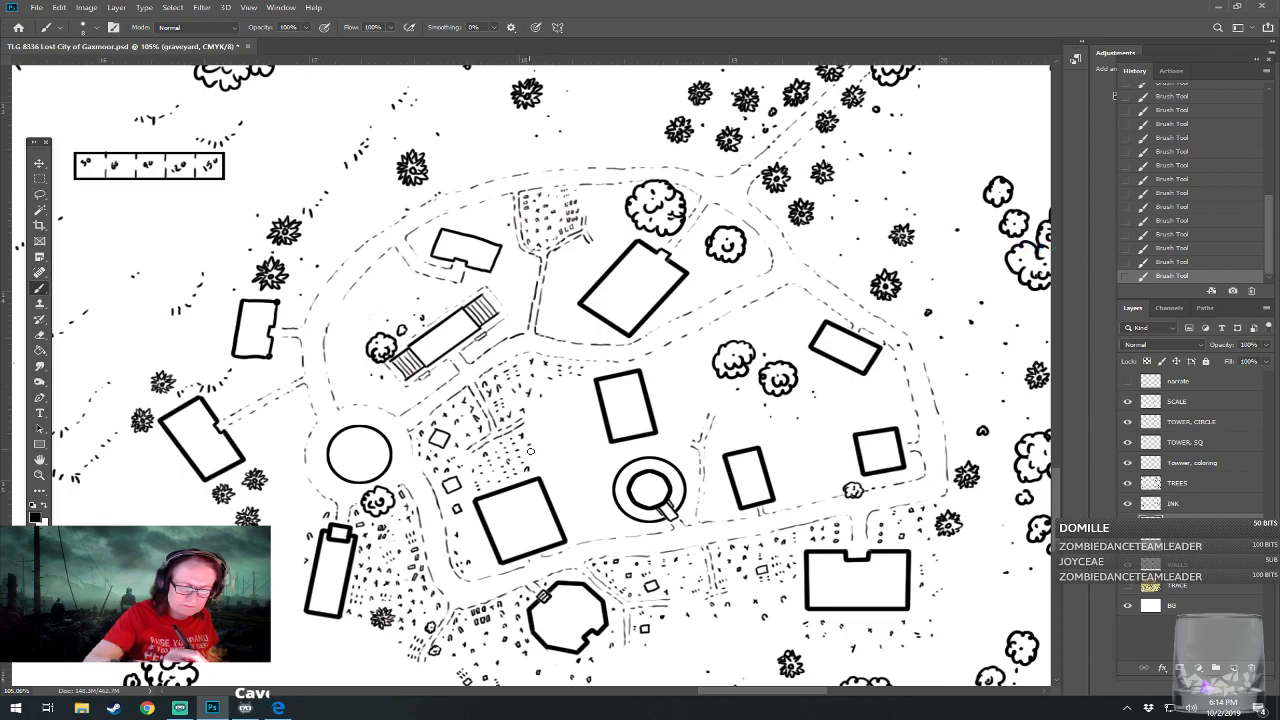
Draw small tombs northeast and east of the large square building and northeast of the double-ring tower, with graves around them
{"action": "mouse_move", "coordinate": [531, 454]}
{"action": "left_mouse_down"}
{"action": "mouse_move", "coordinate": [541, 459]}
{"action": "mouse_move", "coordinate": [532, 452]}
{"action": "left_mouse_up"}
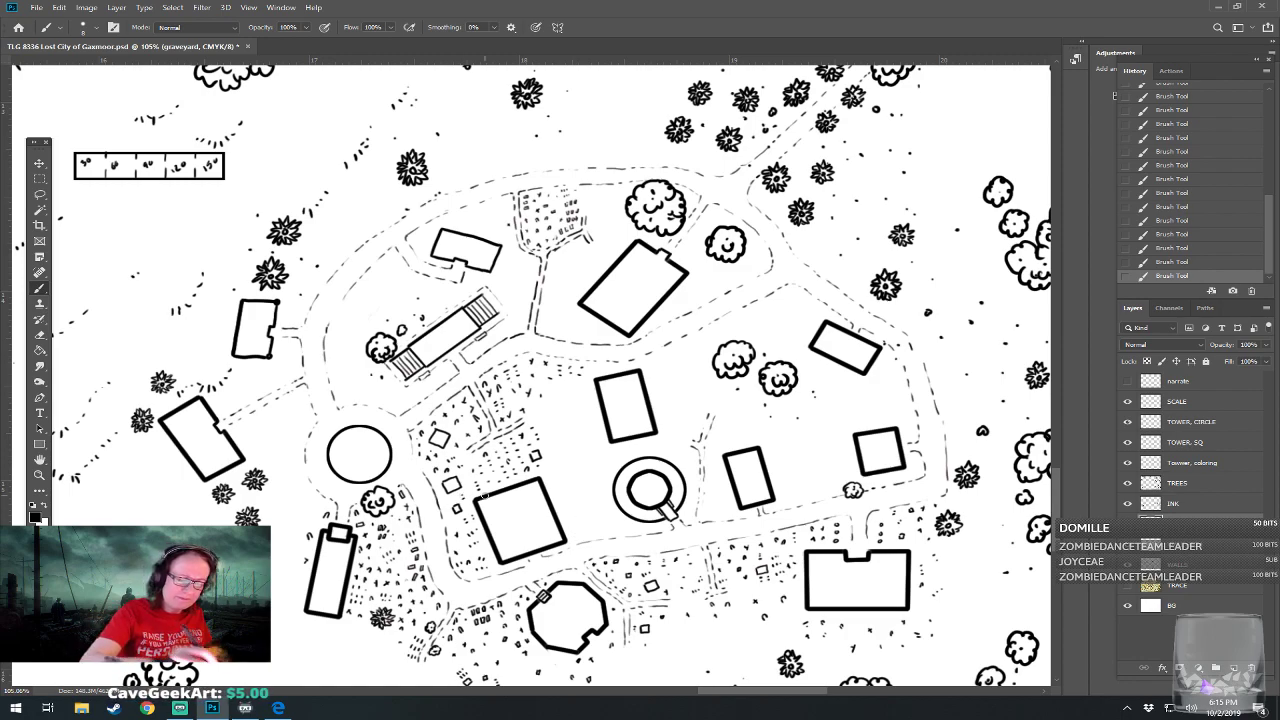
{"action": "mouse_move", "coordinate": [573, 531]}
{"action": "left_mouse_down"}
{"action": "mouse_move", "coordinate": [587, 535]}
{"action": "mouse_move", "coordinate": [575, 528]}
{"action": "left_mouse_up"}
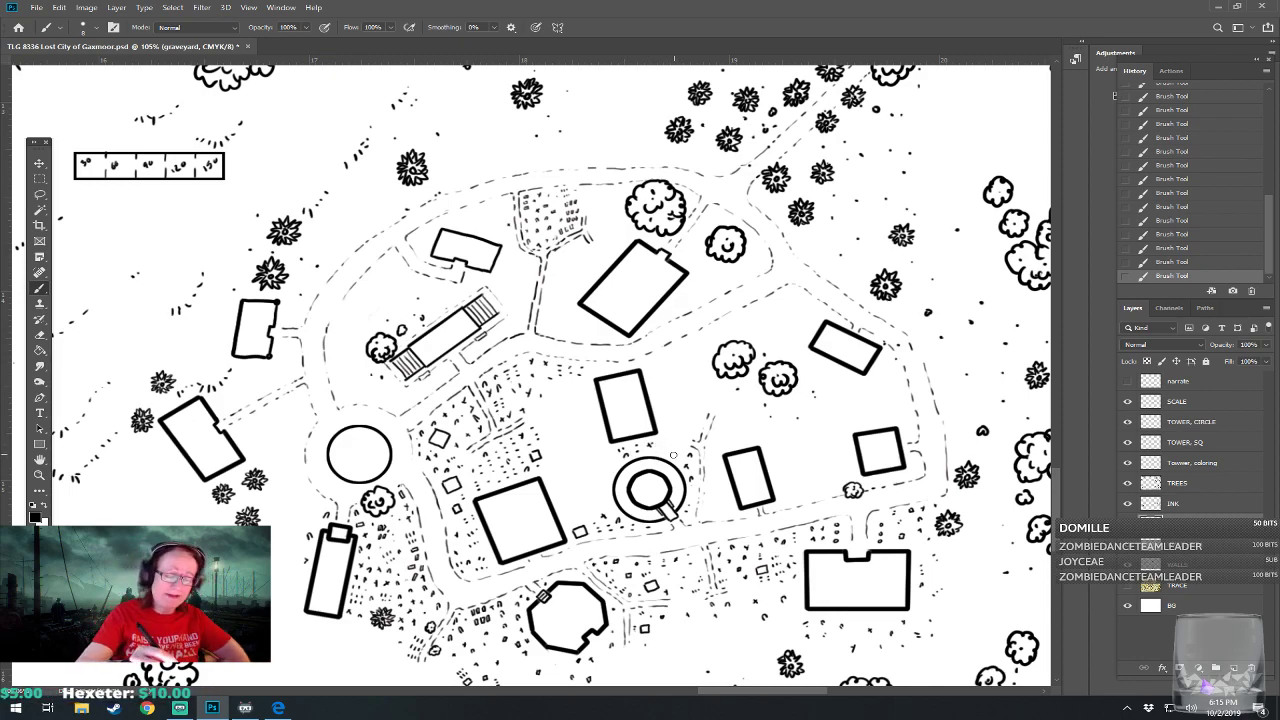
{"action": "mouse_move", "coordinate": [676, 433]}
{"action": "left_mouse_down"}
{"action": "mouse_move", "coordinate": [679, 446]}
{"action": "mouse_move", "coordinate": [671, 424]}
{"action": "mouse_move", "coordinate": [693, 431]}
{"action": "left_mouse_up"}
{"action": "left_click_drag", "start_coordinate": [695, 423], "coordinate": [699, 414]}
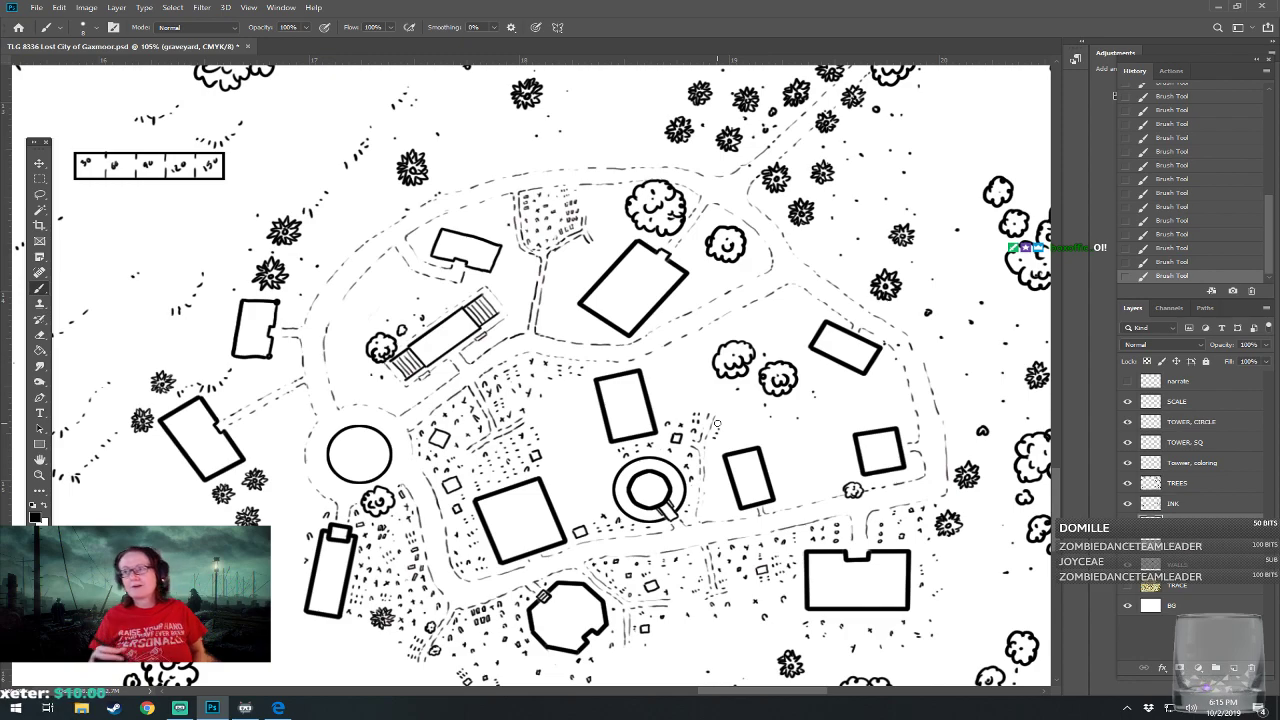
Draw a small round monument and surrounding graves between the narrow rectangular building and the small square building inside the east road
{"action": "mouse_move", "coordinate": [721, 425]}
{"action": "left_mouse_down"}
{"action": "mouse_move", "coordinate": [604, 400]}
{"action": "mouse_move", "coordinate": [559, 415]}
{"action": "left_mouse_up"}
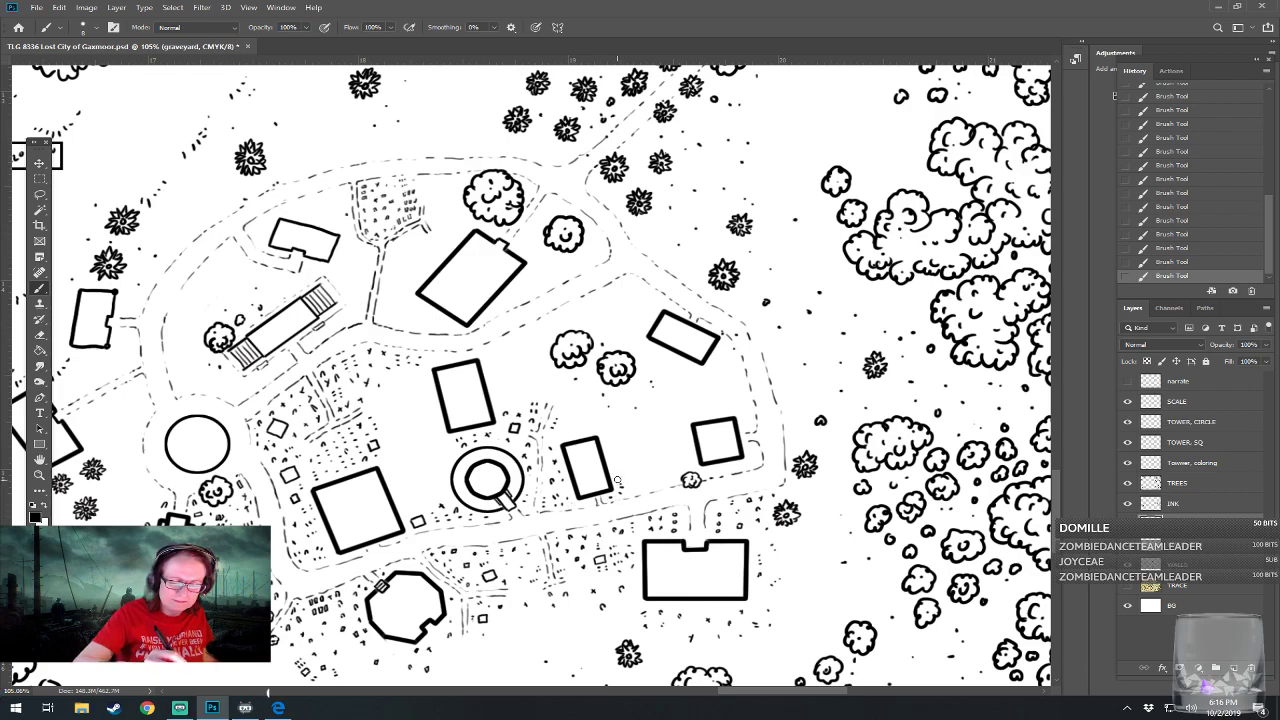
{"action": "left_click", "coordinate": [614, 460]}
{"action": "left_click", "coordinate": [620, 459]}
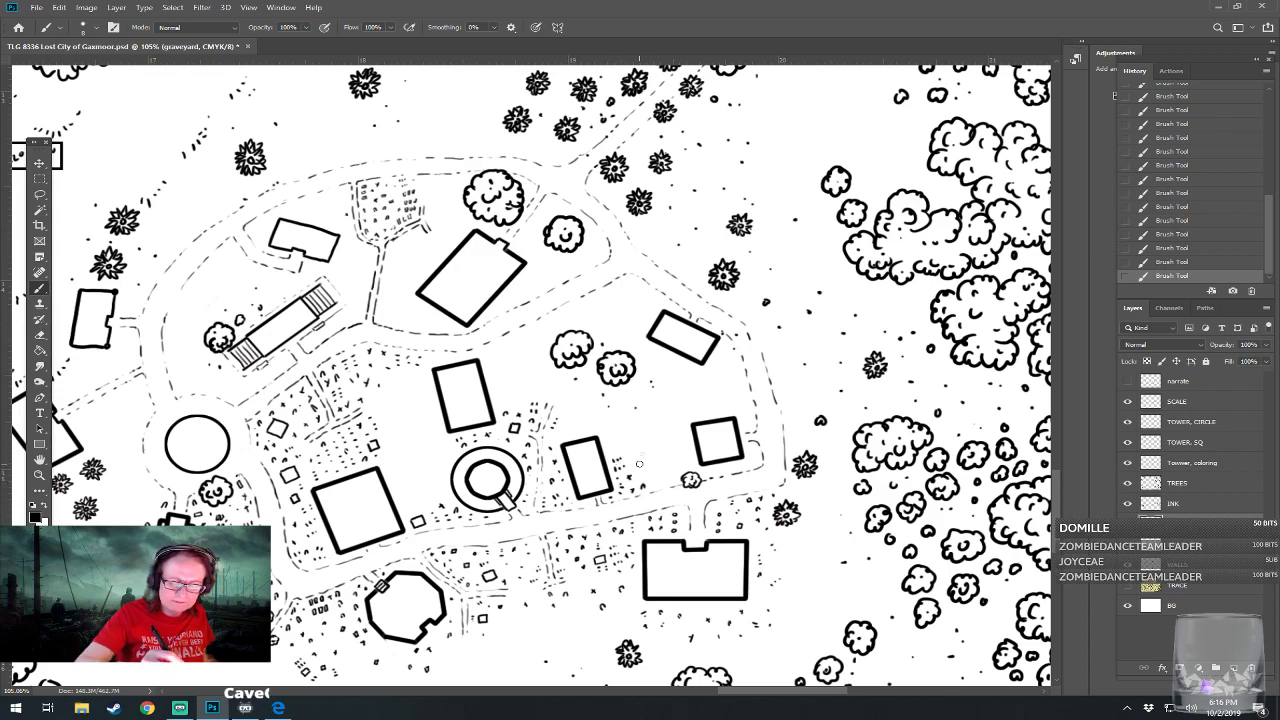
{"action": "left_click_drag", "start_coordinate": [645, 468], "coordinate": [651, 462]}
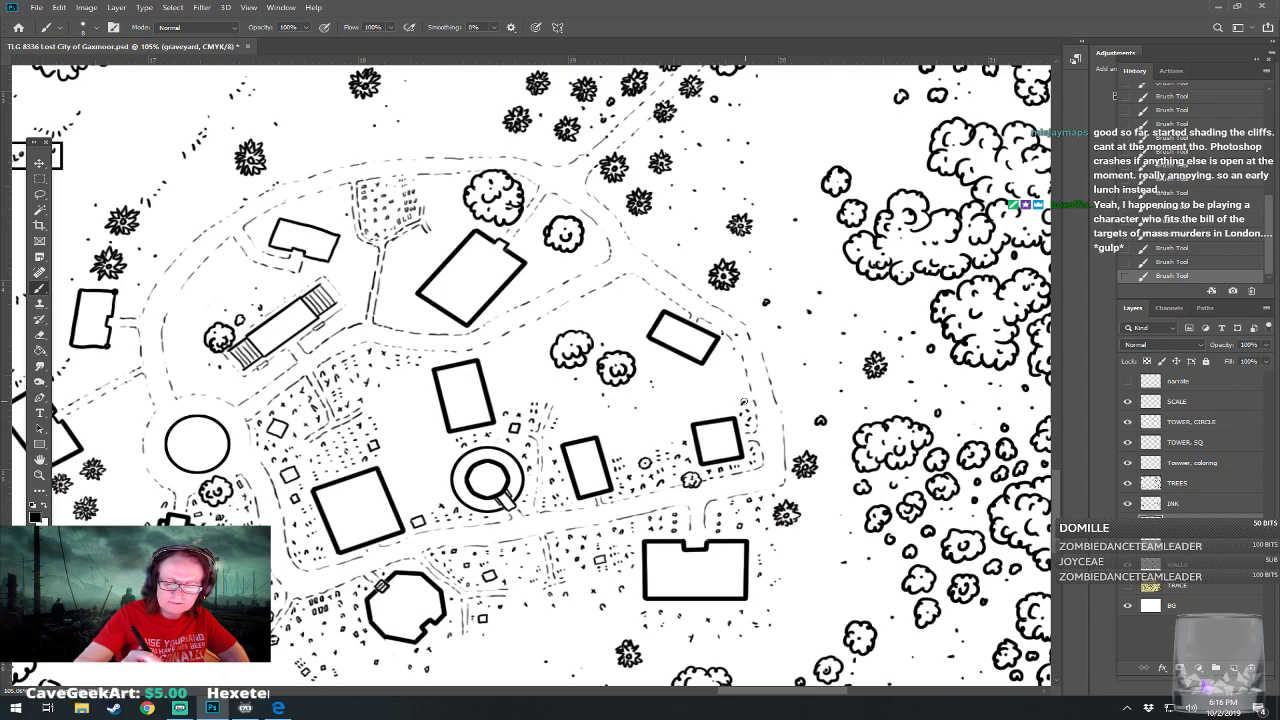
Dot graves south of the tilted rectangular building, filling the strip between it and the east road
{"action": "left_click_drag", "start_coordinate": [748, 399], "coordinate": [813, 429]}
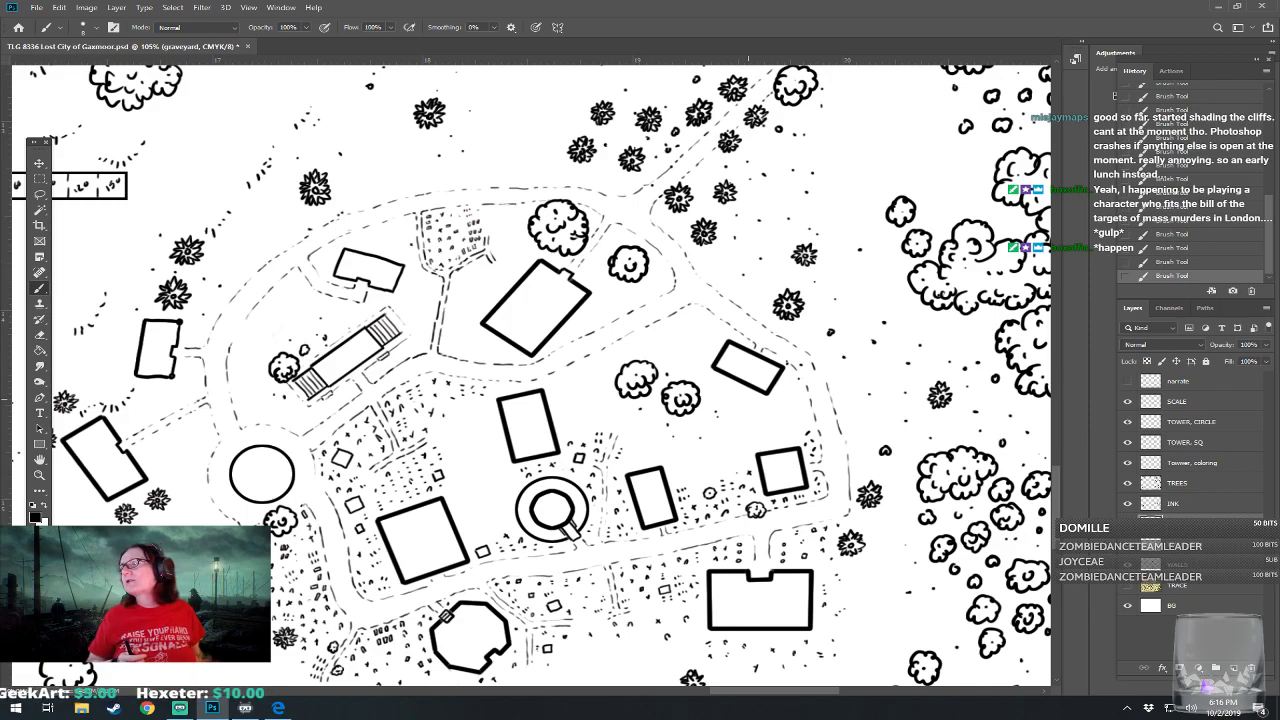
{"action": "left_click_drag", "start_coordinate": [748, 399], "coordinate": [649, 406]}
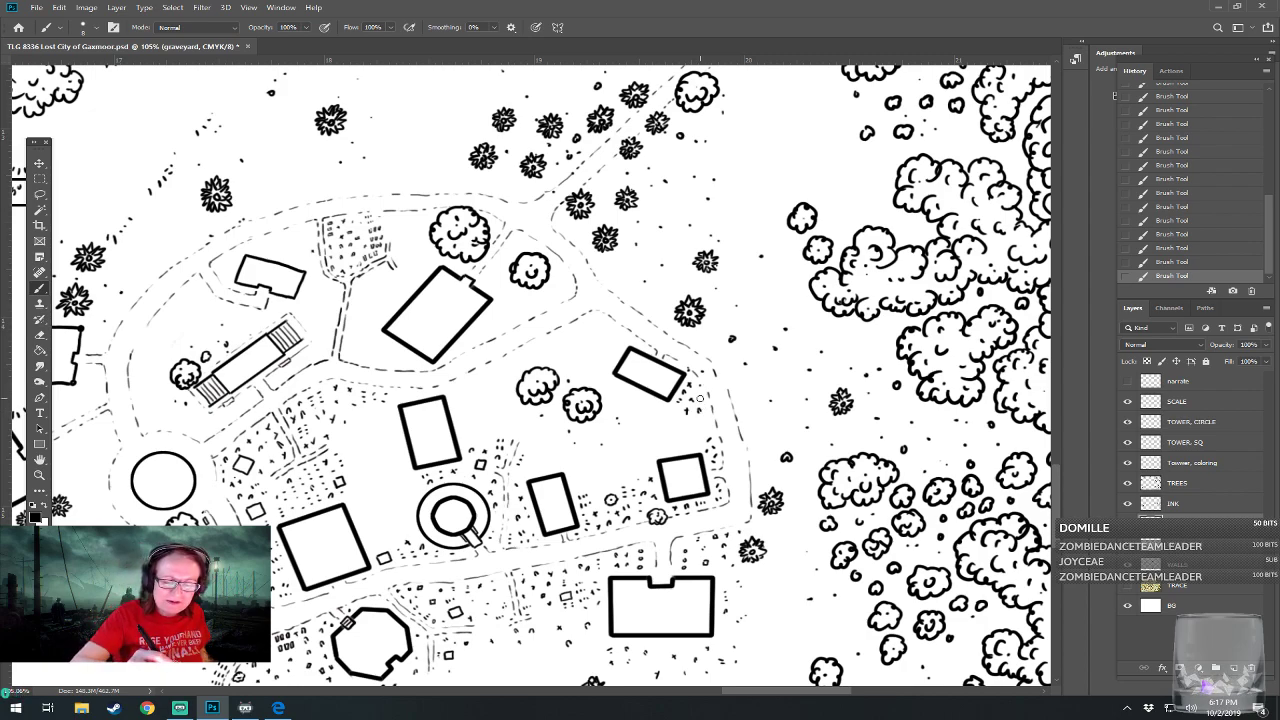
{"action": "left_click_drag", "start_coordinate": [692, 424], "coordinate": [708, 433]}
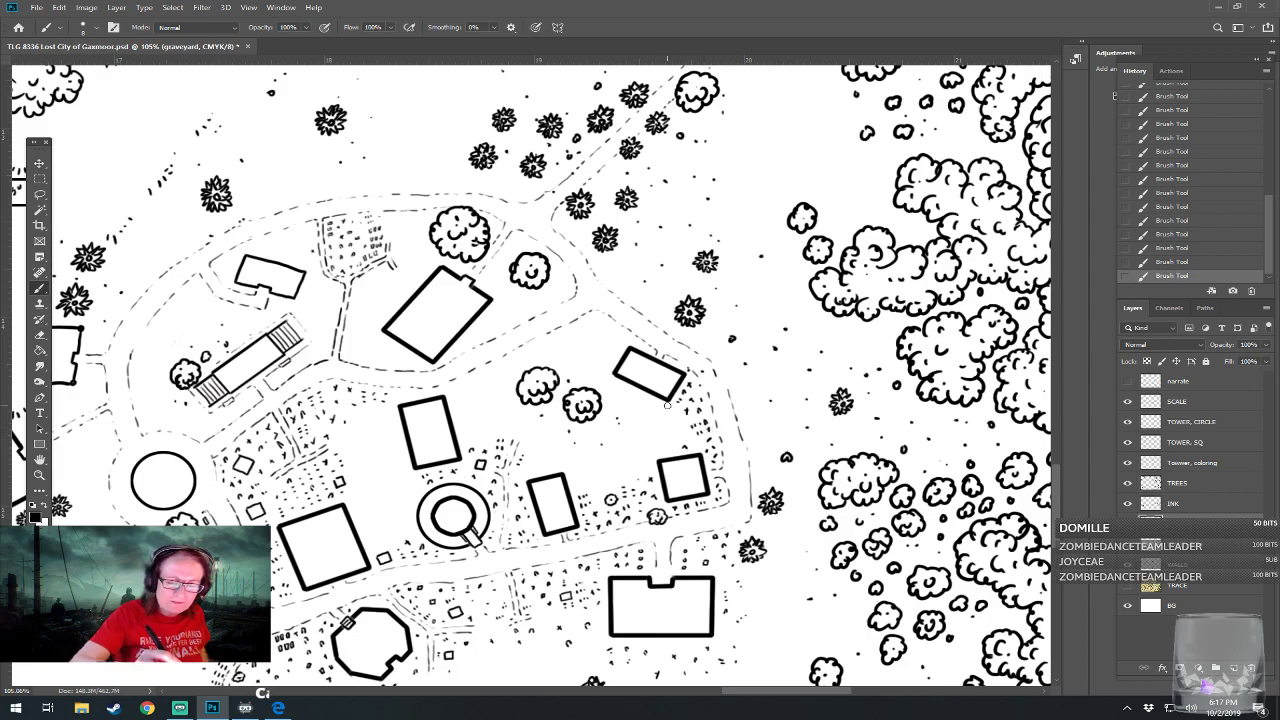
{"action": "left_click", "coordinate": [675, 416]}
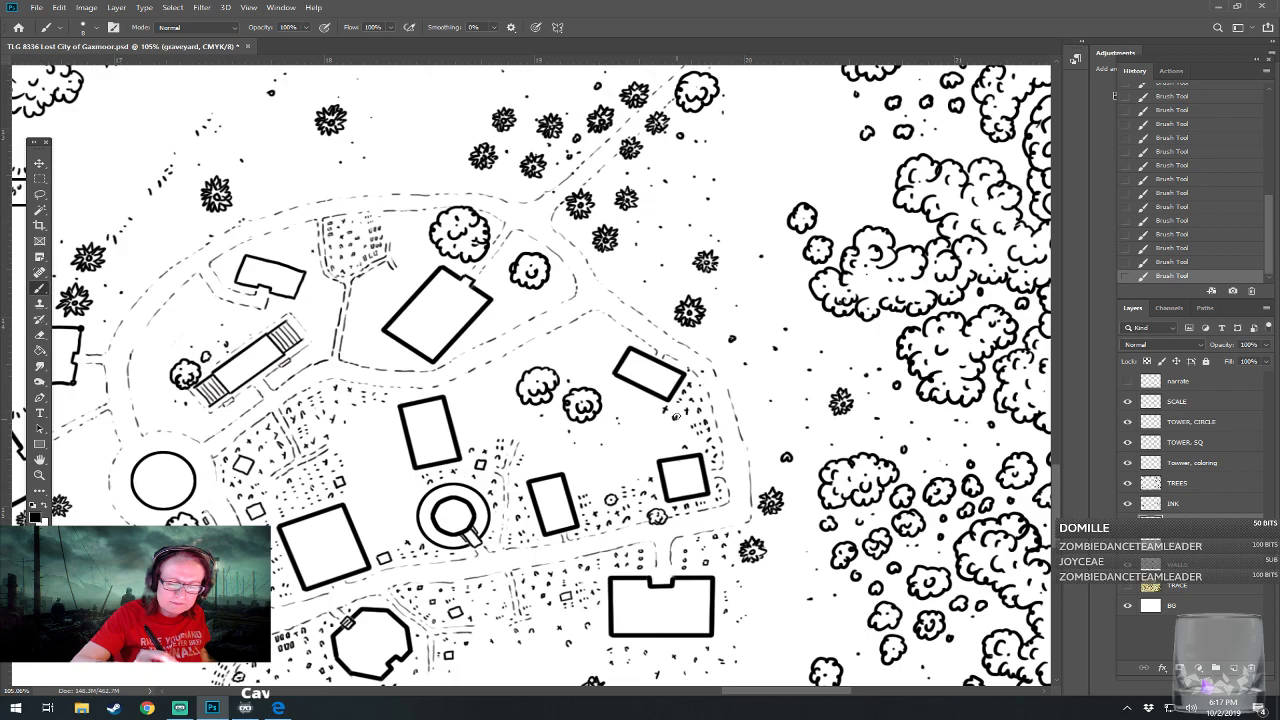
Draw a small tomb north of the small square building and fill the area west to the broken footpath with graves
{"action": "left_click_drag", "start_coordinate": [657, 437], "coordinate": [660, 433]}
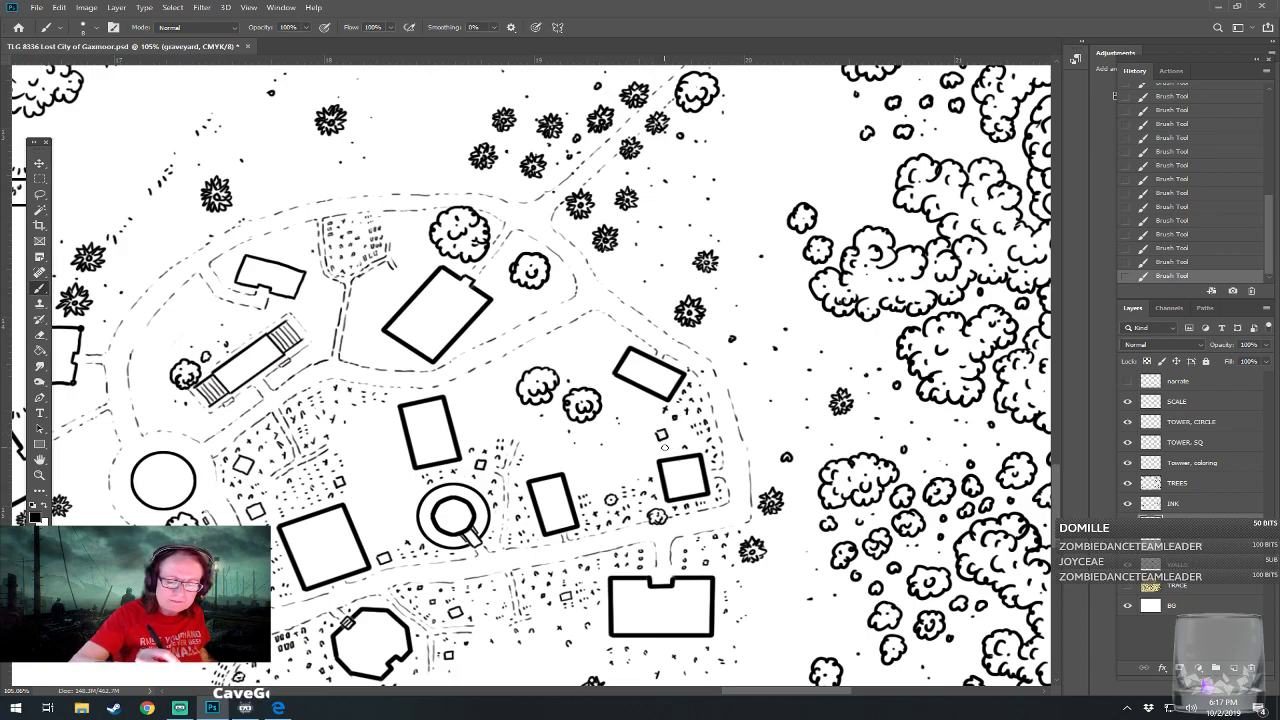
{"action": "left_click_drag", "start_coordinate": [631, 428], "coordinate": [635, 432]}
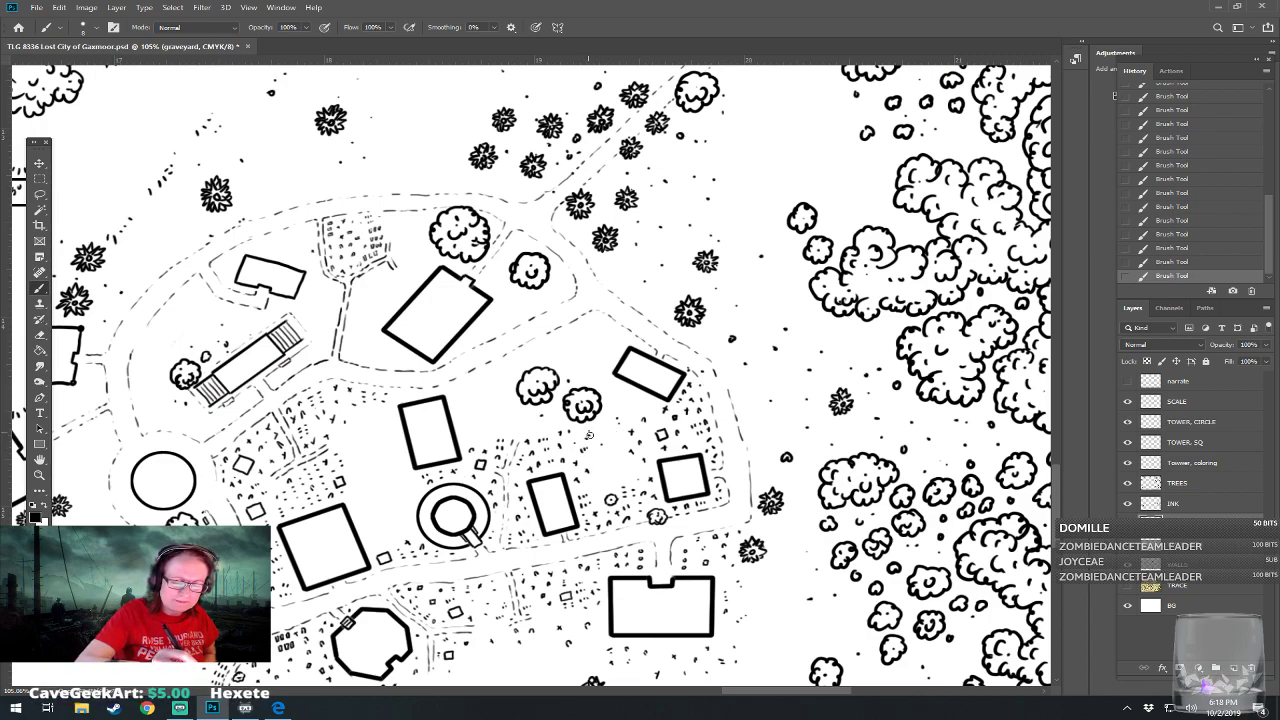
{"action": "left_click_drag", "start_coordinate": [602, 428], "coordinate": [605, 433]}
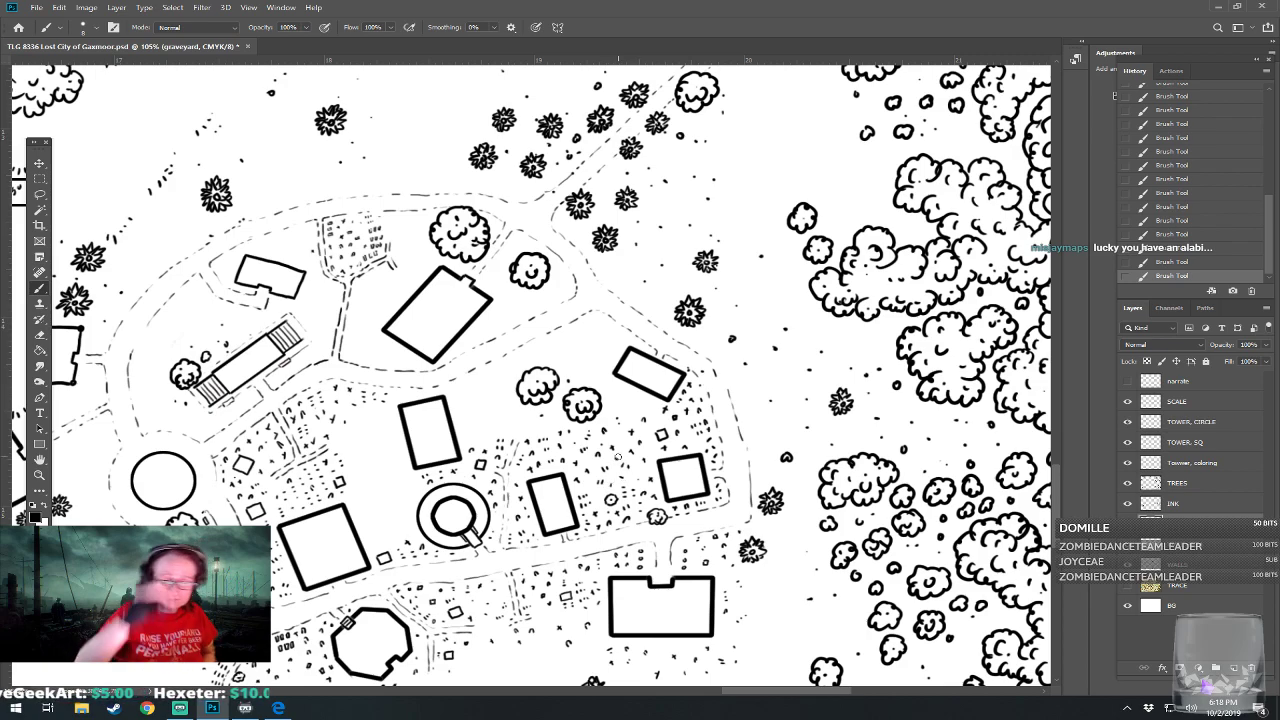
Ink a small rectangular tomb outside the road's east bend, with a broken footpath leading to it and graves around it
{"action": "left_click_drag", "start_coordinate": [618, 457], "coordinate": [449, 476]}
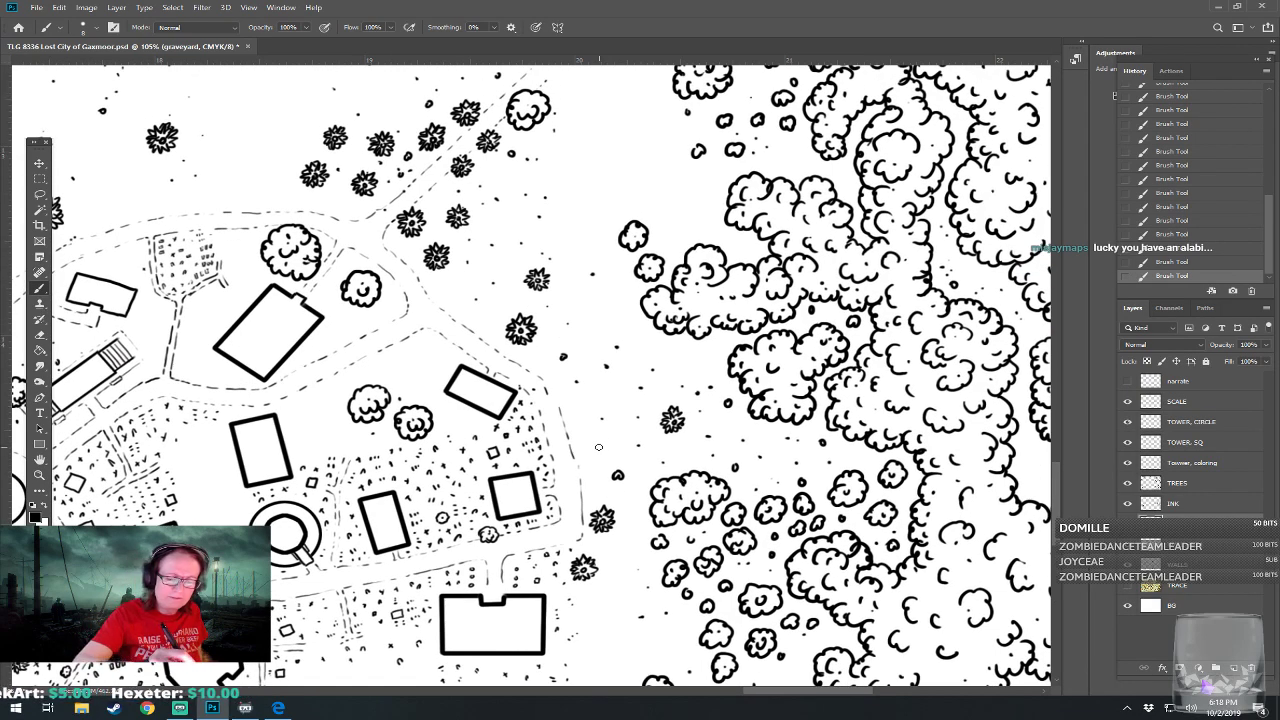
{"action": "left_click_drag", "start_coordinate": [597, 439], "coordinate": [618, 452]}
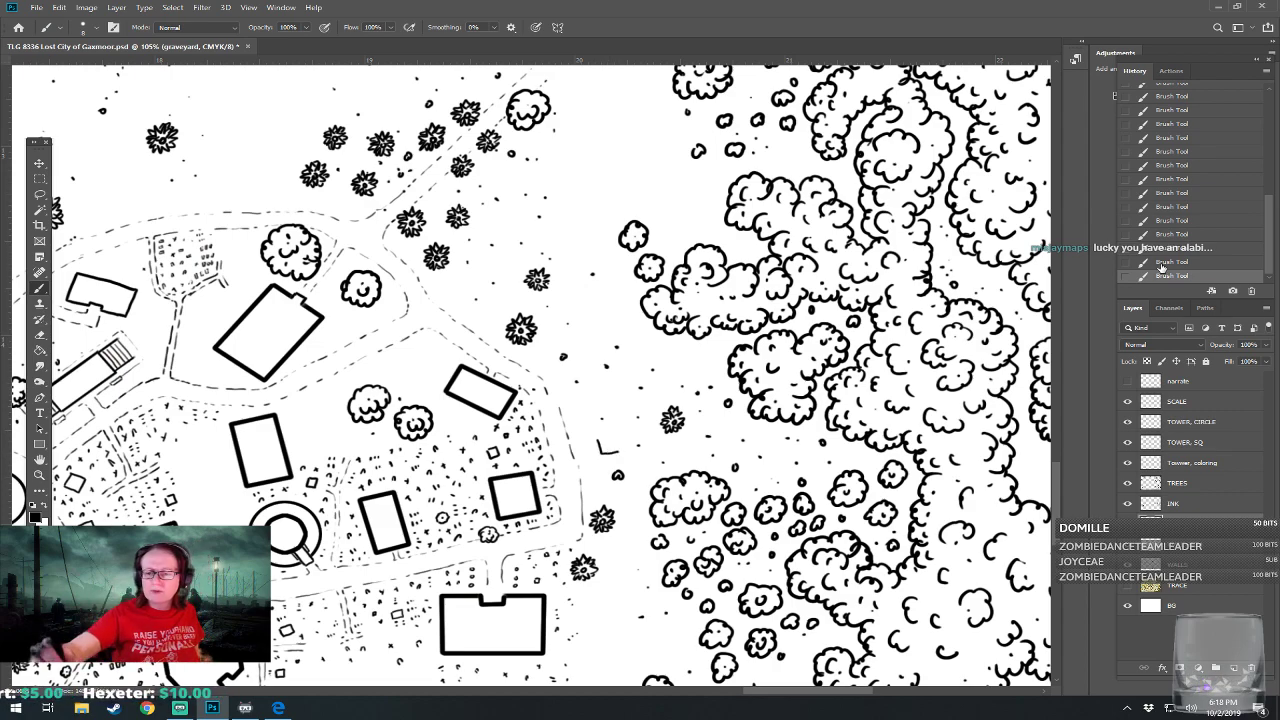
{"action": "key", "text": "ctrl+z"}
{"action": "mouse_move", "coordinate": [599, 437]}
{"action": "left_mouse_down"}
{"action": "mouse_move", "coordinate": [612, 452]}
{"action": "mouse_move", "coordinate": [623, 439]}
{"action": "mouse_move", "coordinate": [606, 435]}
{"action": "mouse_move", "coordinate": [695, 396]}
{"action": "mouse_move", "coordinate": [742, 329]}
{"action": "left_mouse_up"}
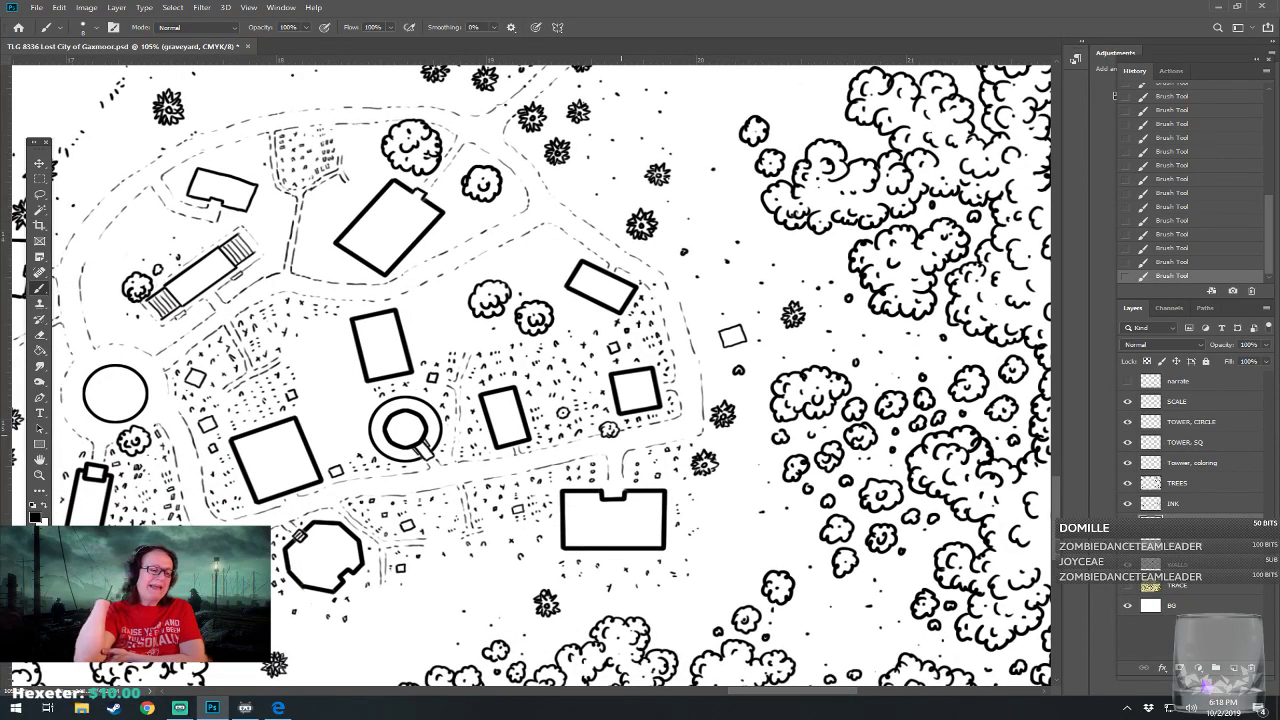
{"action": "left_click_drag", "start_coordinate": [742, 329], "coordinate": [651, 400]}
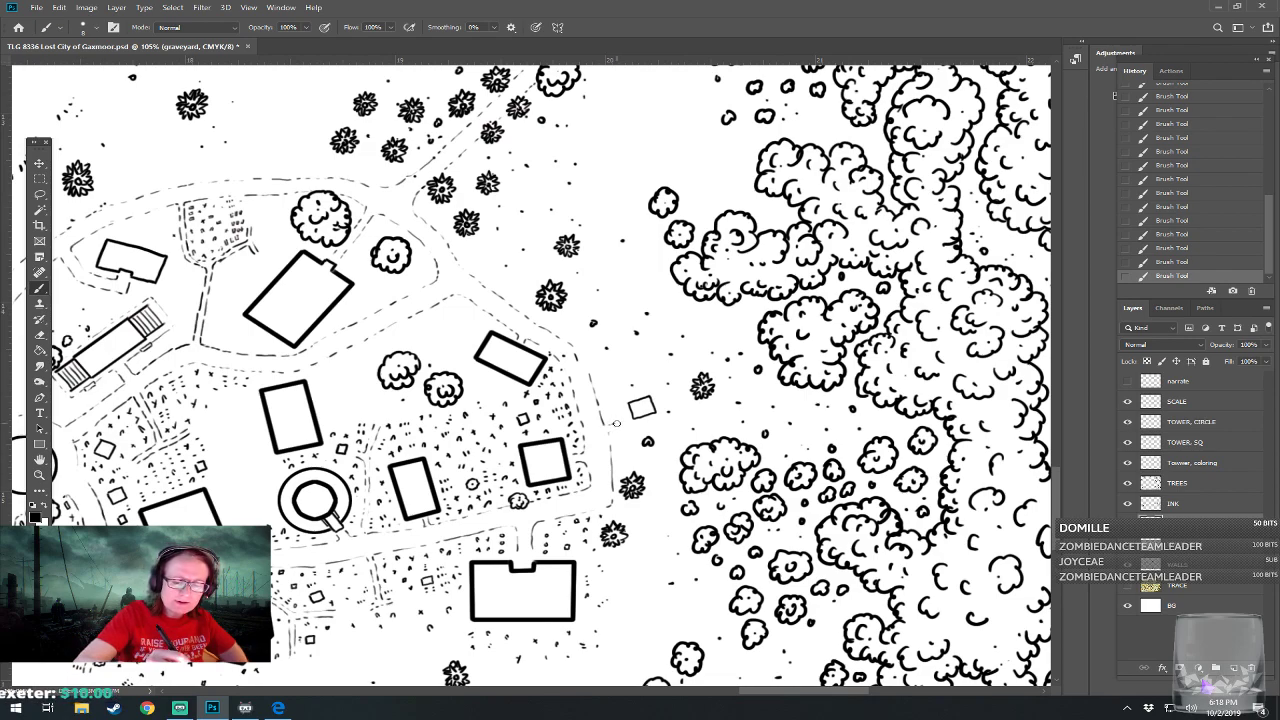
{"action": "left_click_drag", "start_coordinate": [614, 426], "coordinate": [666, 421]}
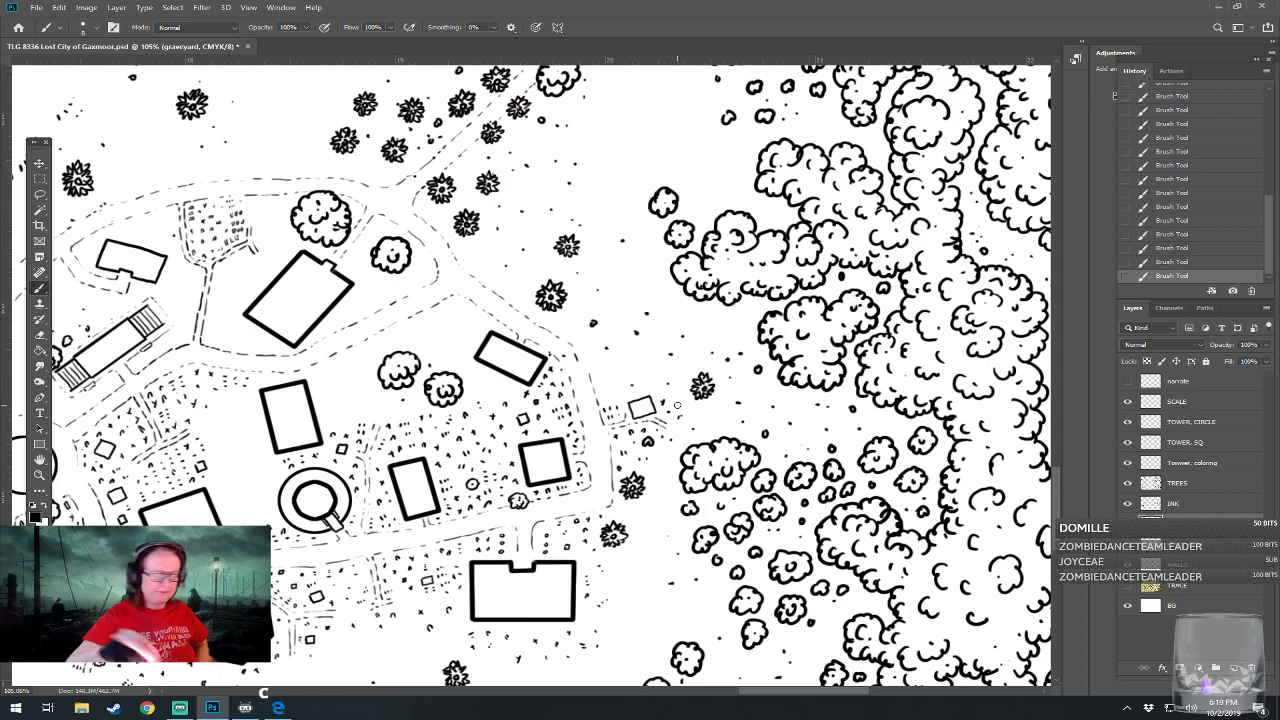
Scatter graves along the outer side of the northeast road, with a small square tomb beside the road below the bushes
{"action": "left_click_drag", "start_coordinate": [677, 405], "coordinate": [731, 465]}
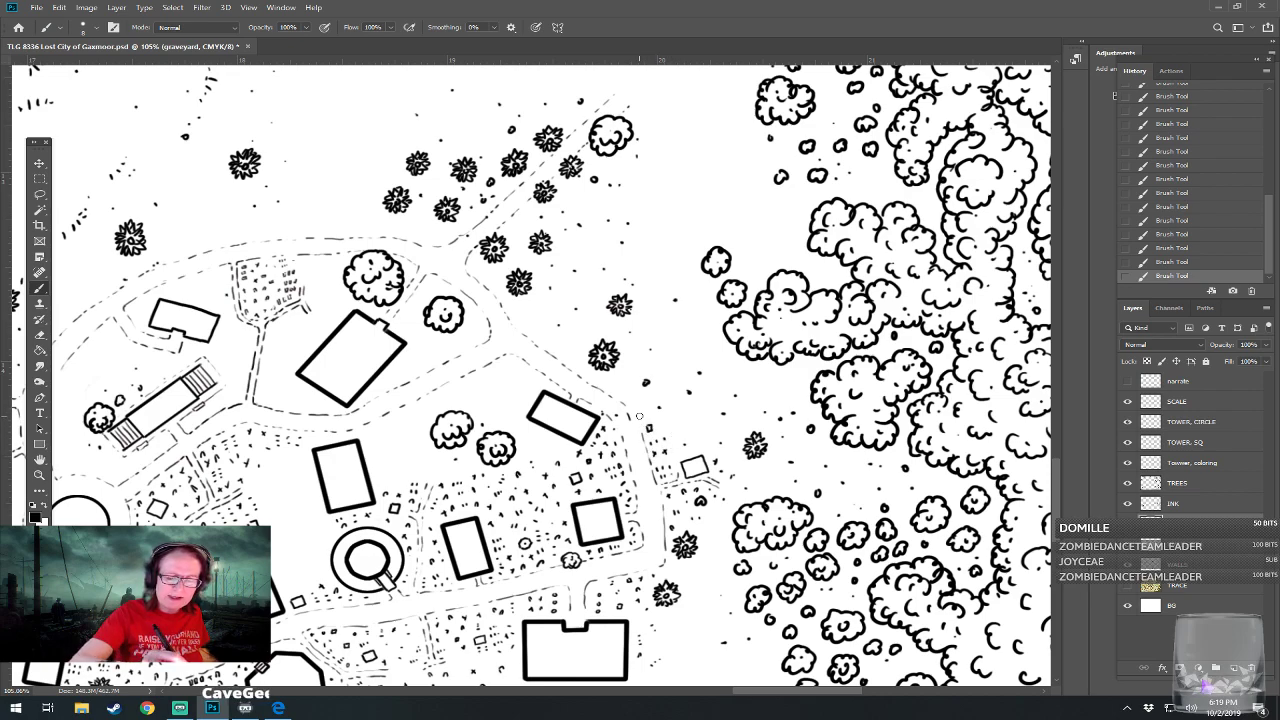
{"action": "left_click_drag", "start_coordinate": [641, 418], "coordinate": [646, 421]}
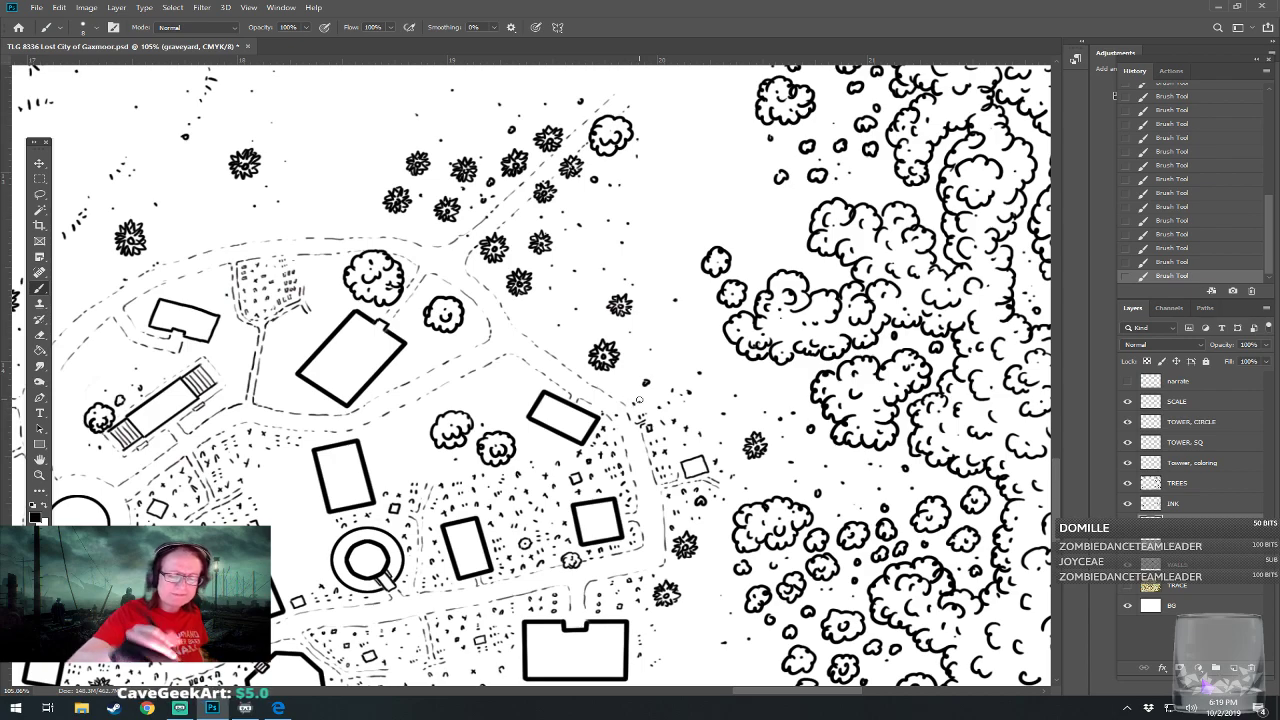
{"action": "left_click_drag", "start_coordinate": [639, 399], "coordinate": [683, 481]}
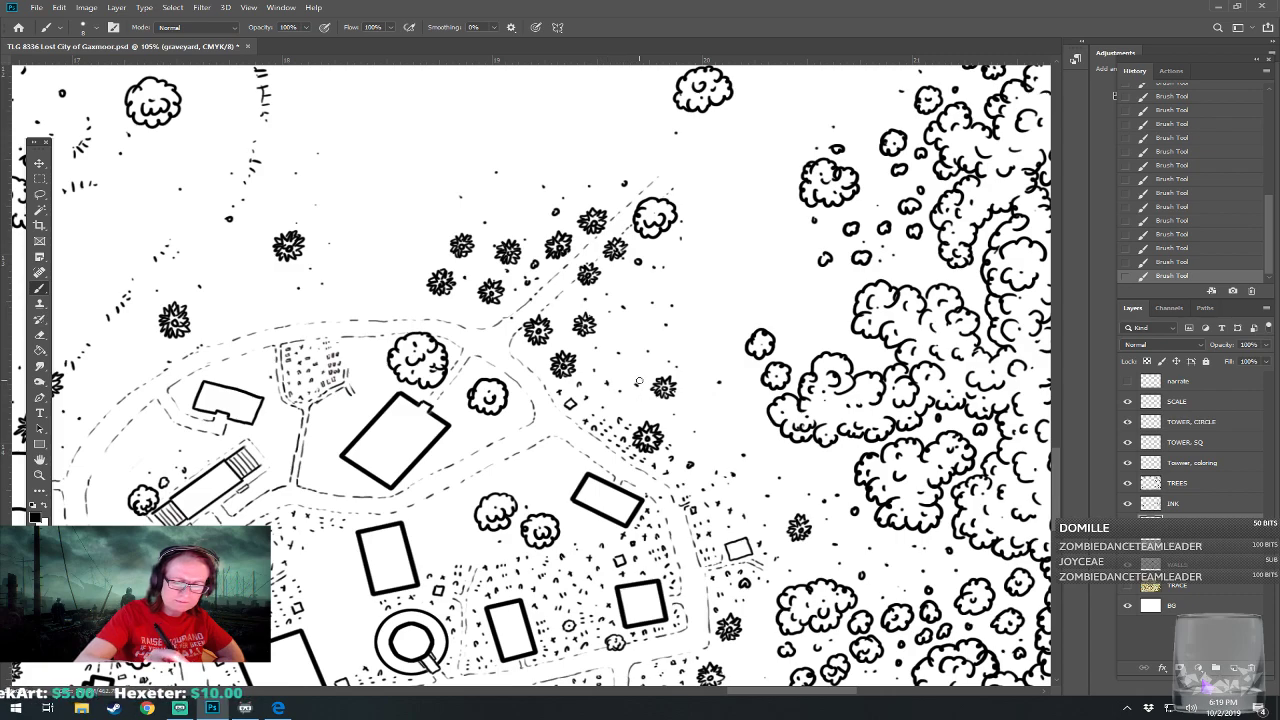
Add a small tomb northwest of the tilted building and a few graves beside the nearby round tree, and save the map
{"action": "left_click_drag", "start_coordinate": [546, 447], "coordinate": [557, 448]}
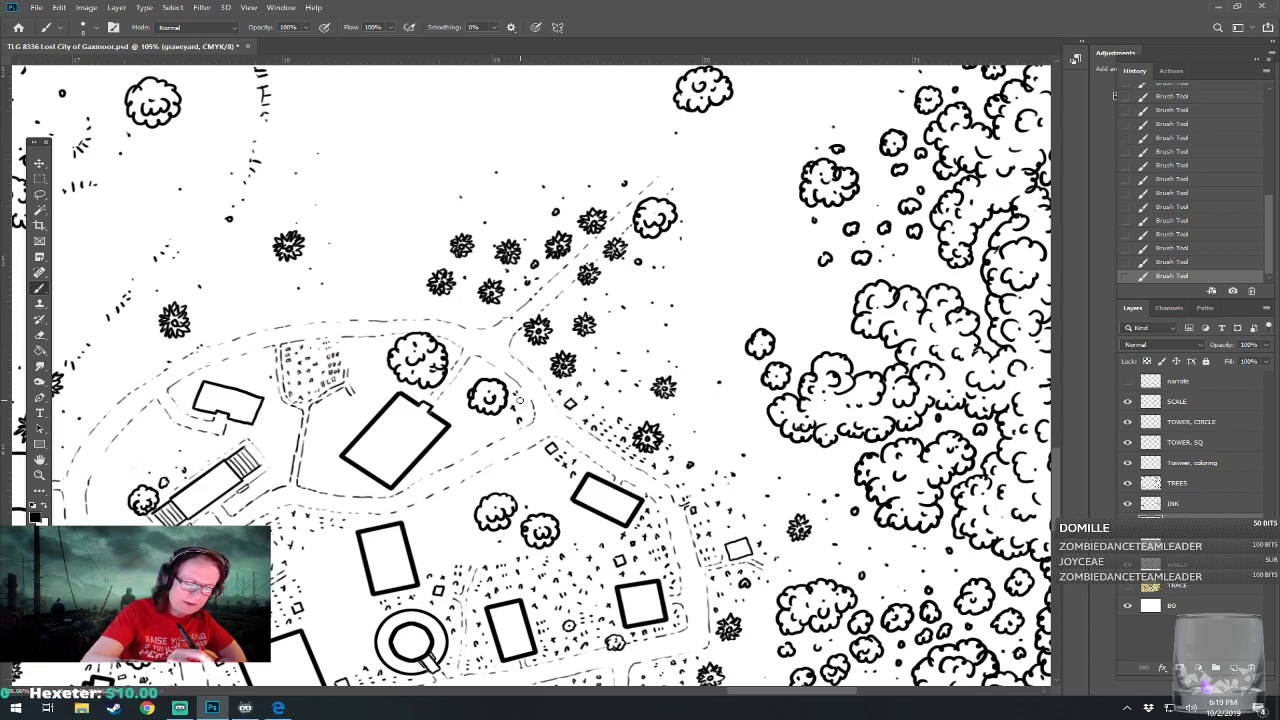
{"action": "left_click_drag", "start_coordinate": [529, 416], "coordinate": [707, 296]}
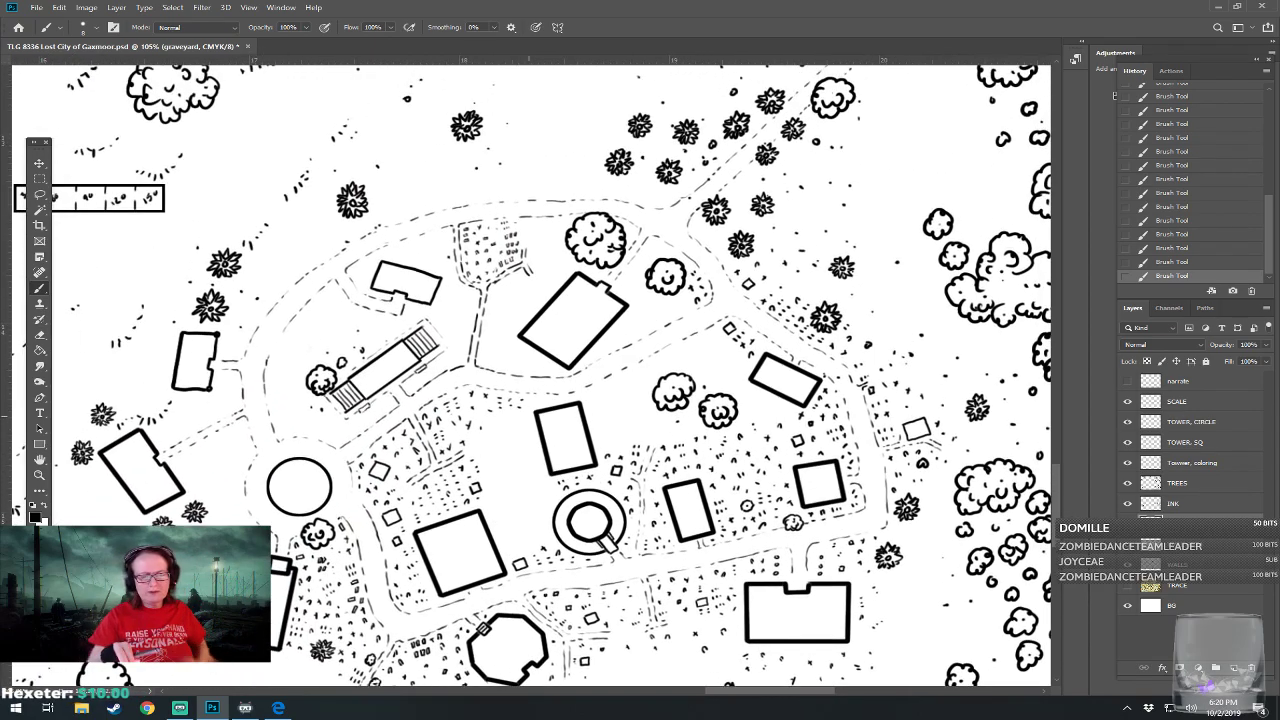
{"action": "key", "text": "ctrl+s"}
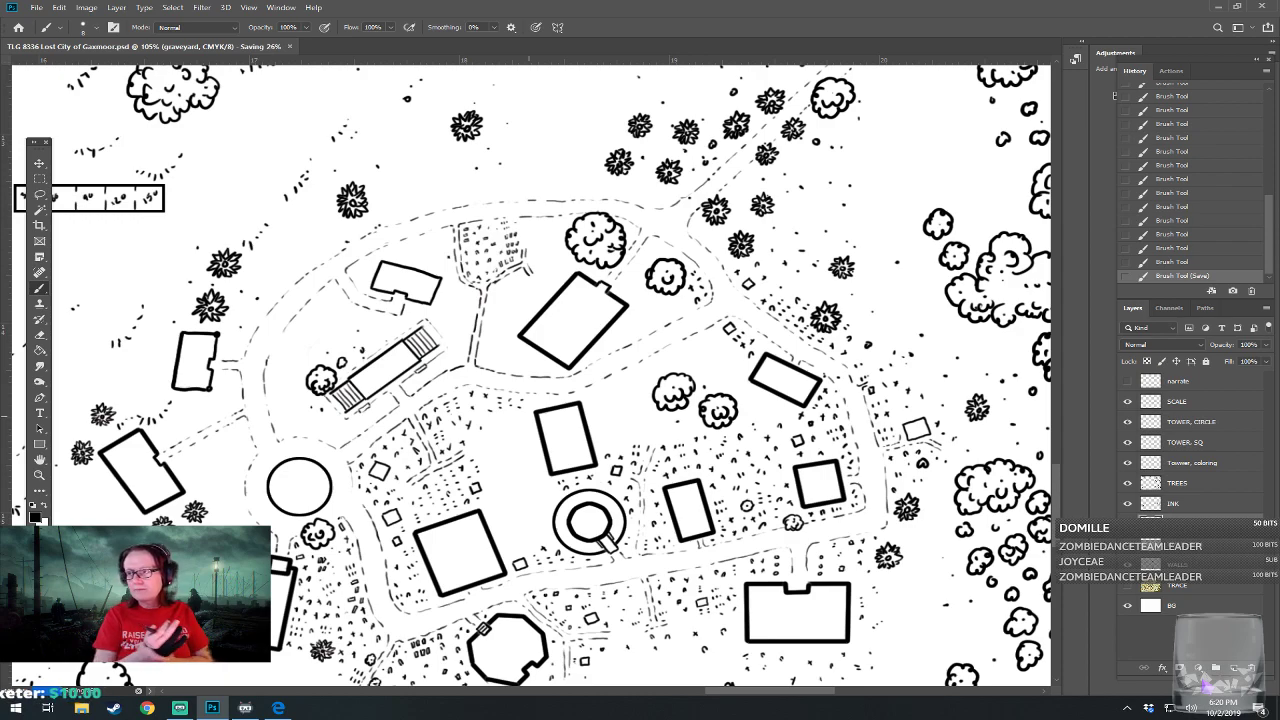
Draw a small square tomb on each side of the northeast road where it meets the loop road
{"action": "scroll", "coordinate": [530, 375], "scroll_direction": "up", "scroll_amount": 3}
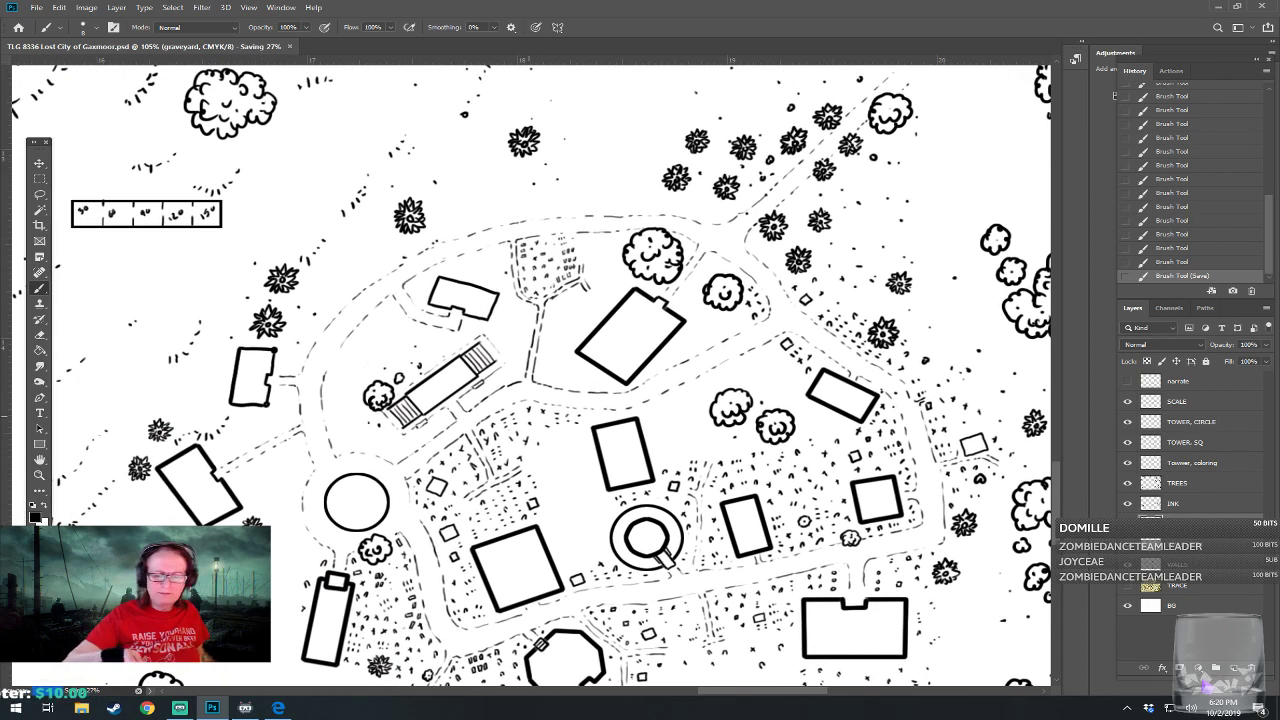
{"action": "left_click_drag", "start_coordinate": [529, 415], "coordinate": [486, 480]}
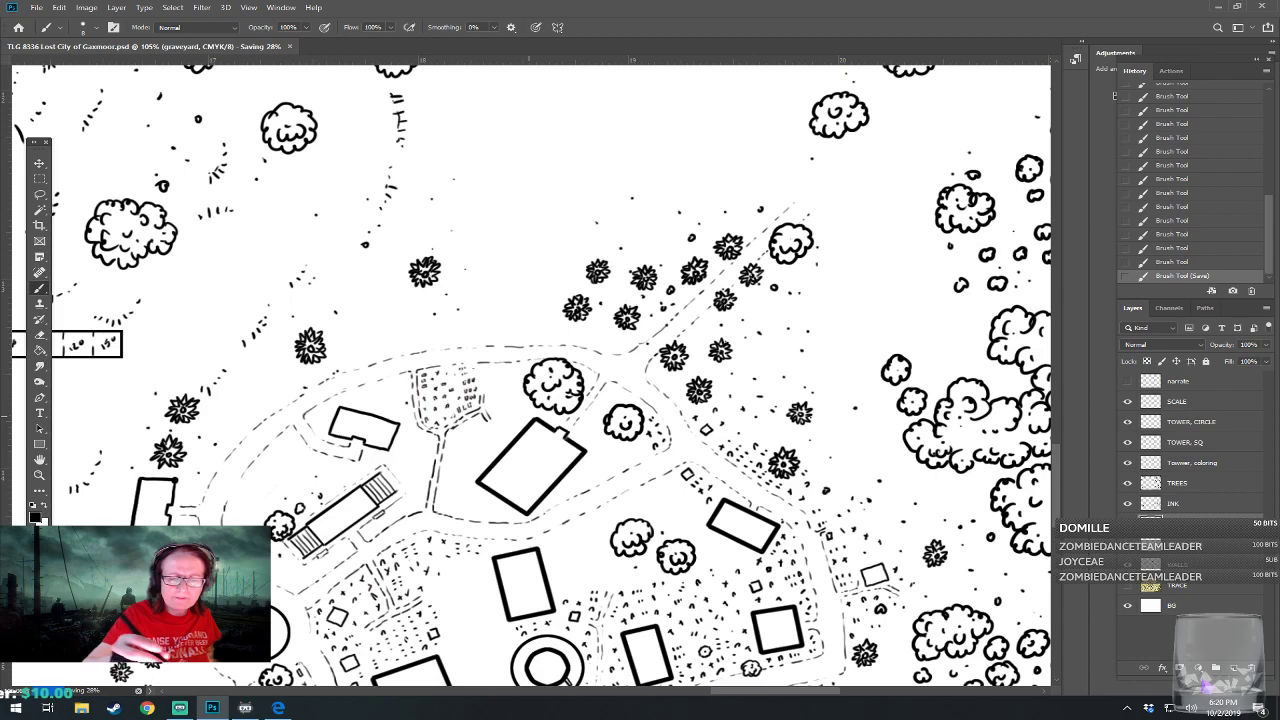
{"action": "left_click", "coordinate": [652, 374]}
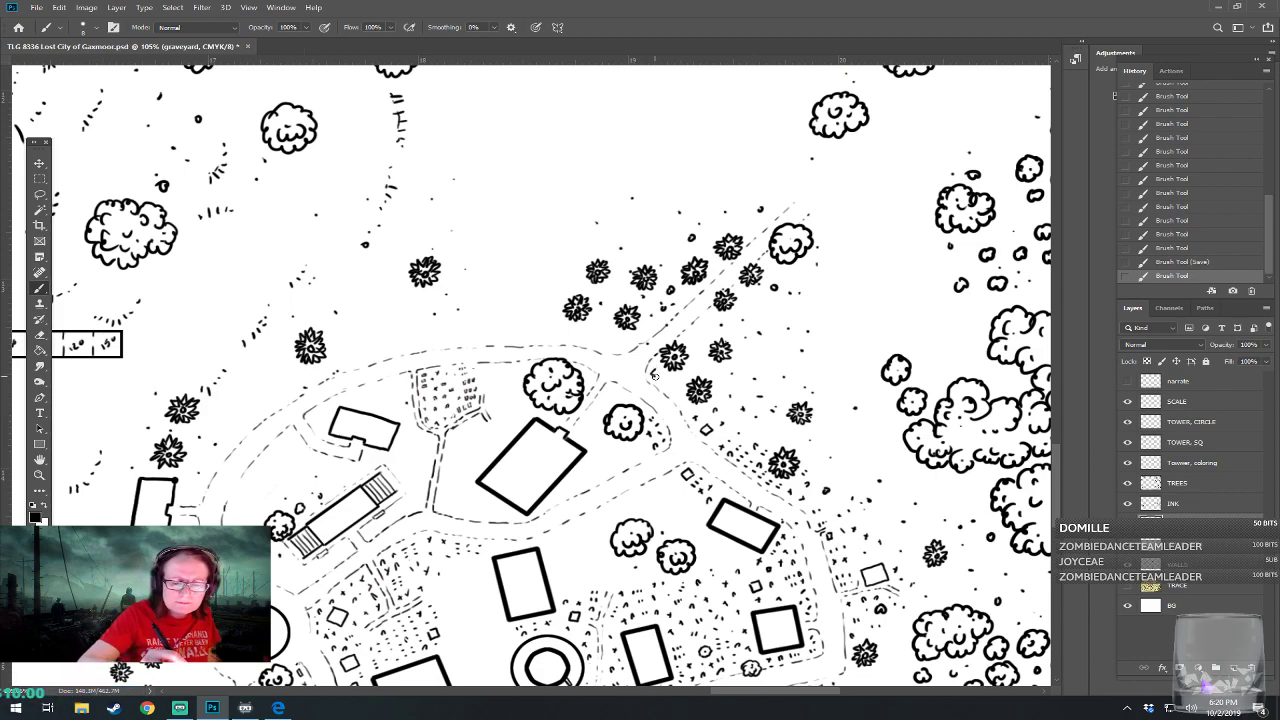
{"action": "left_click_drag", "start_coordinate": [652, 370], "coordinate": [613, 346]}
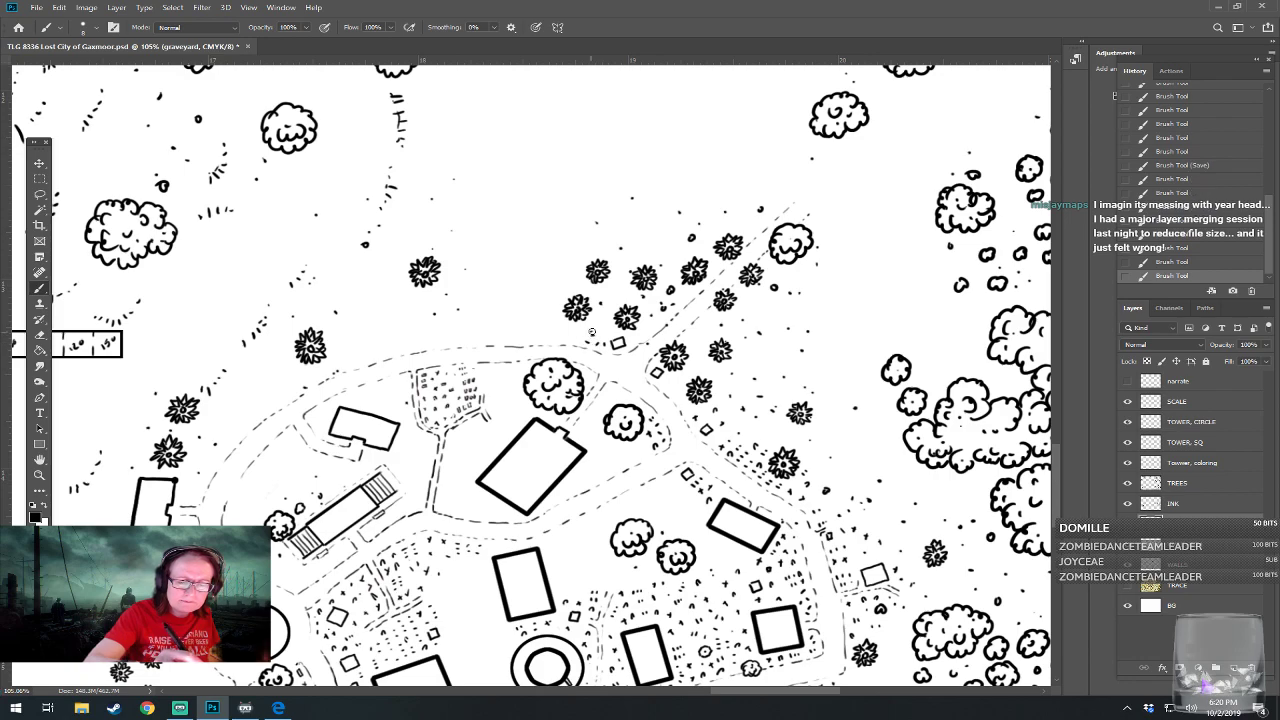
Ink a short forked footpath branching off the north side of the loop road, with graves and a tiny tomb around it
{"action": "mouse_move", "coordinate": [573, 339]}
{"action": "left_mouse_down"}
{"action": "mouse_move", "coordinate": [491, 319]}
{"action": "mouse_move", "coordinate": [516, 307]}
{"action": "mouse_move", "coordinate": [501, 342]}
{"action": "mouse_move", "coordinate": [517, 382]}
{"action": "left_mouse_up"}
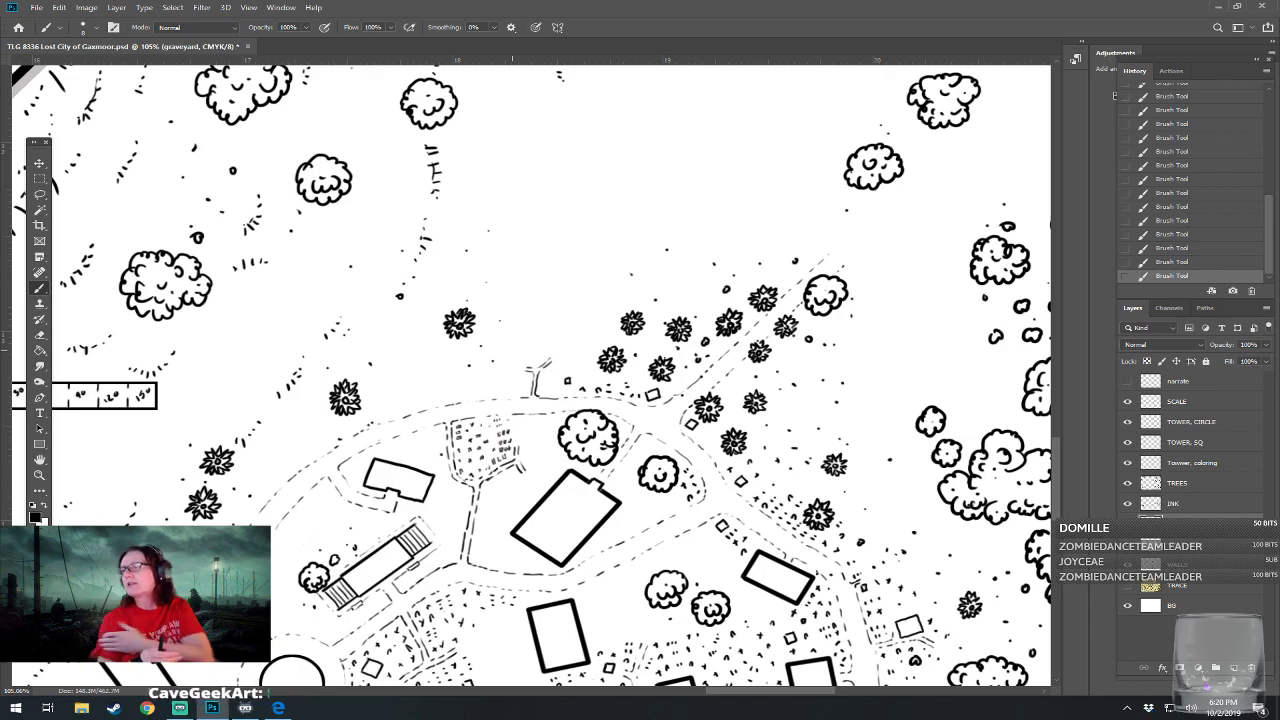
{"action": "left_click_drag", "start_coordinate": [512, 350], "coordinate": [513, 388]}
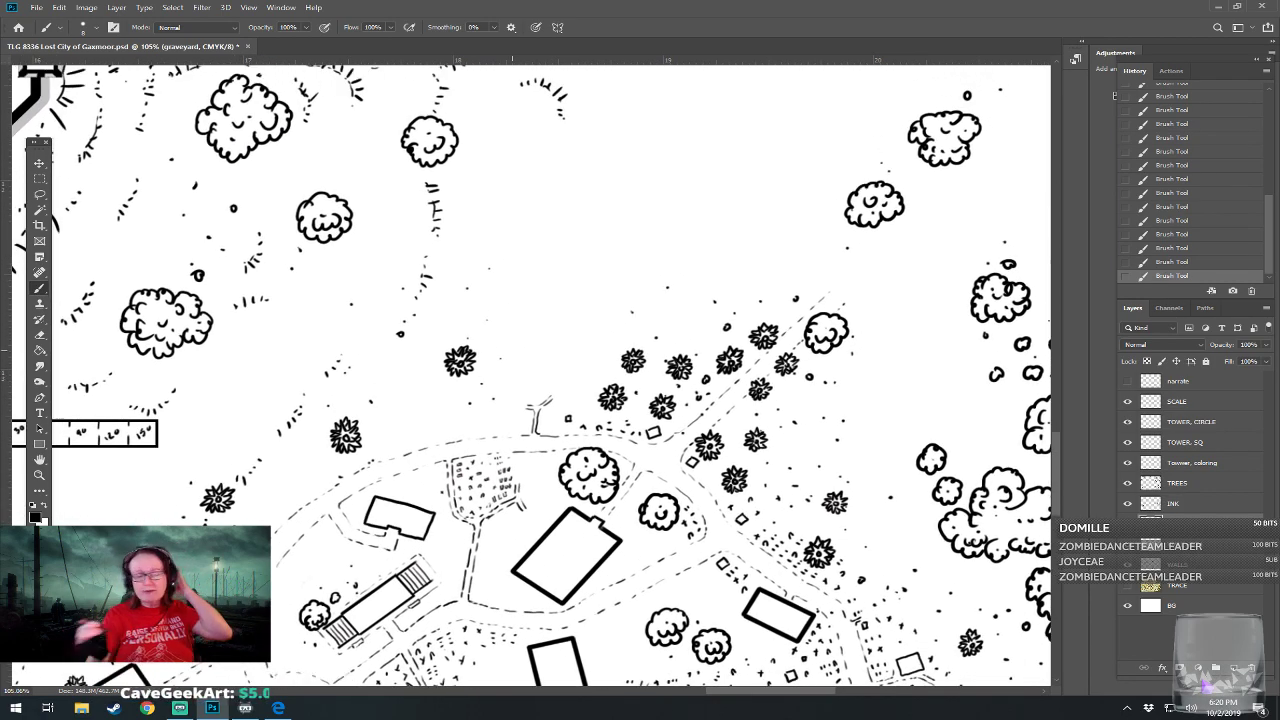
{"action": "left_click", "coordinate": [543, 429]}
{"action": "left_click", "coordinate": [544, 423]}
{"action": "left_click", "coordinate": [550, 428]}
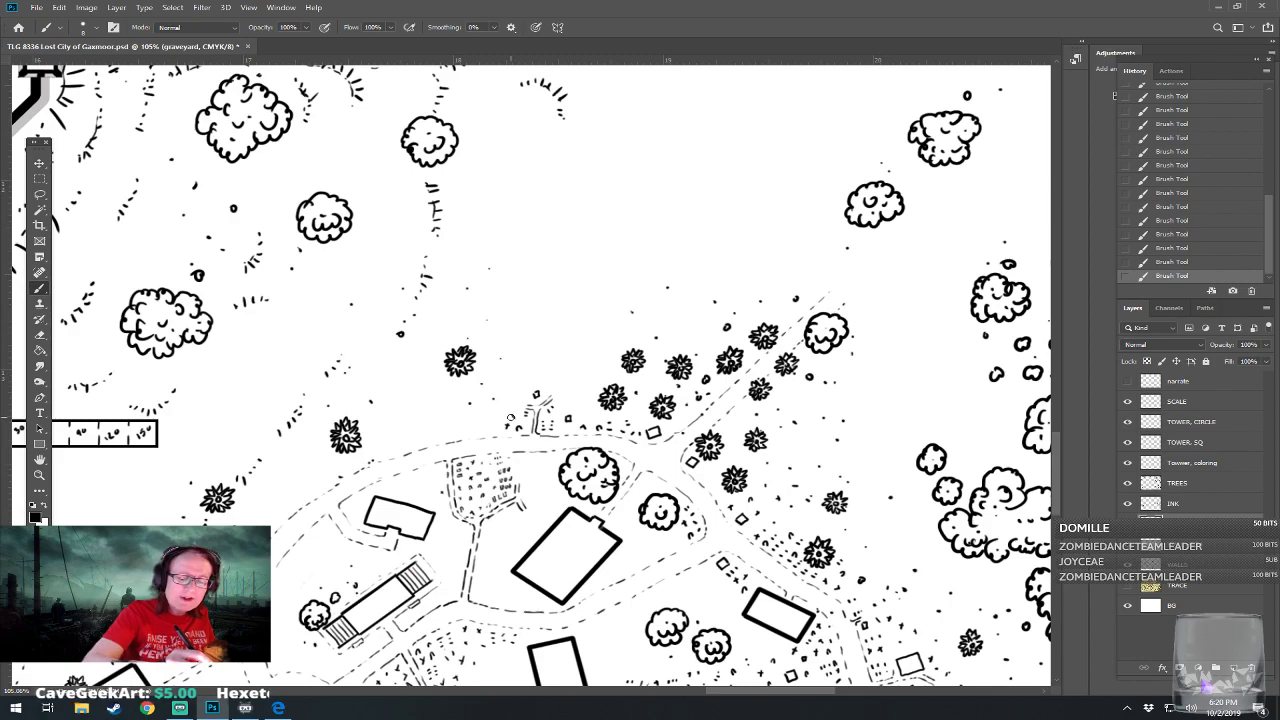
{"action": "left_click_drag", "start_coordinate": [486, 429], "coordinate": [490, 428]}
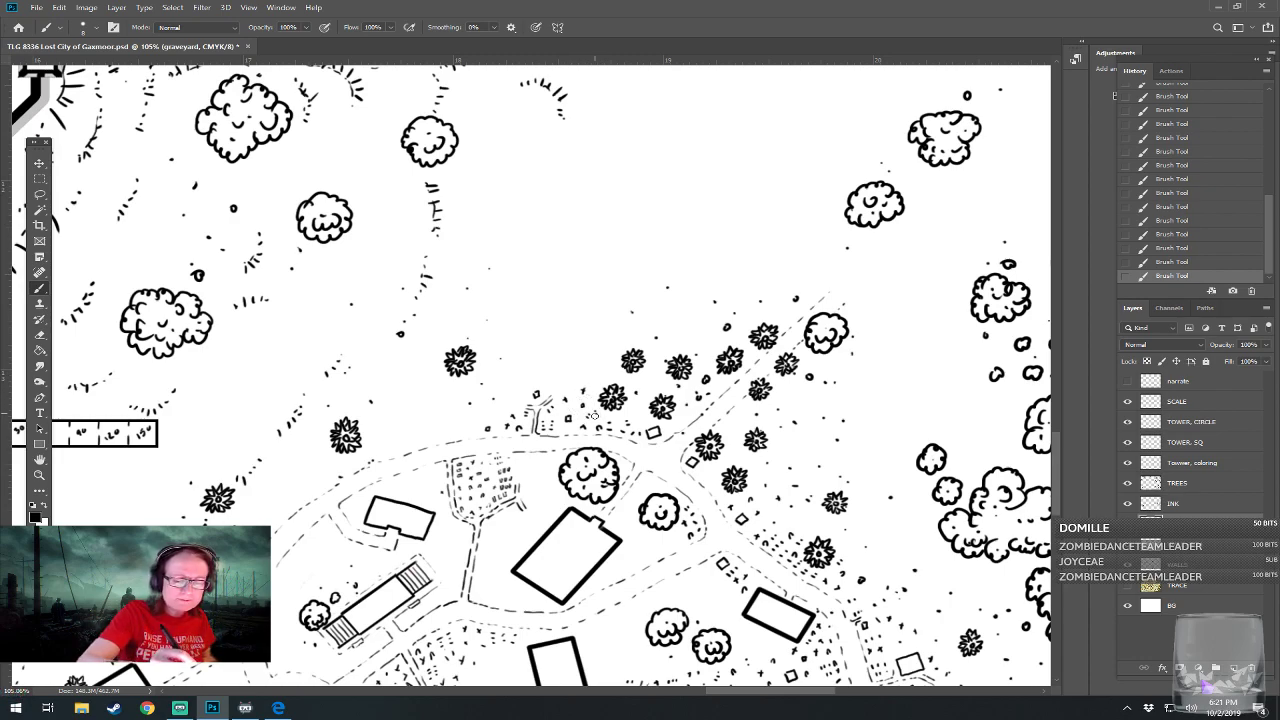
Scatter graves along the outer edge of the northern loop road on both sides of the forked path, adding a small square tomb
{"action": "left_click_drag", "start_coordinate": [594, 415], "coordinate": [715, 402]}
{"action": "left_click_drag", "start_coordinate": [731, 471], "coordinate": [796, 484]}
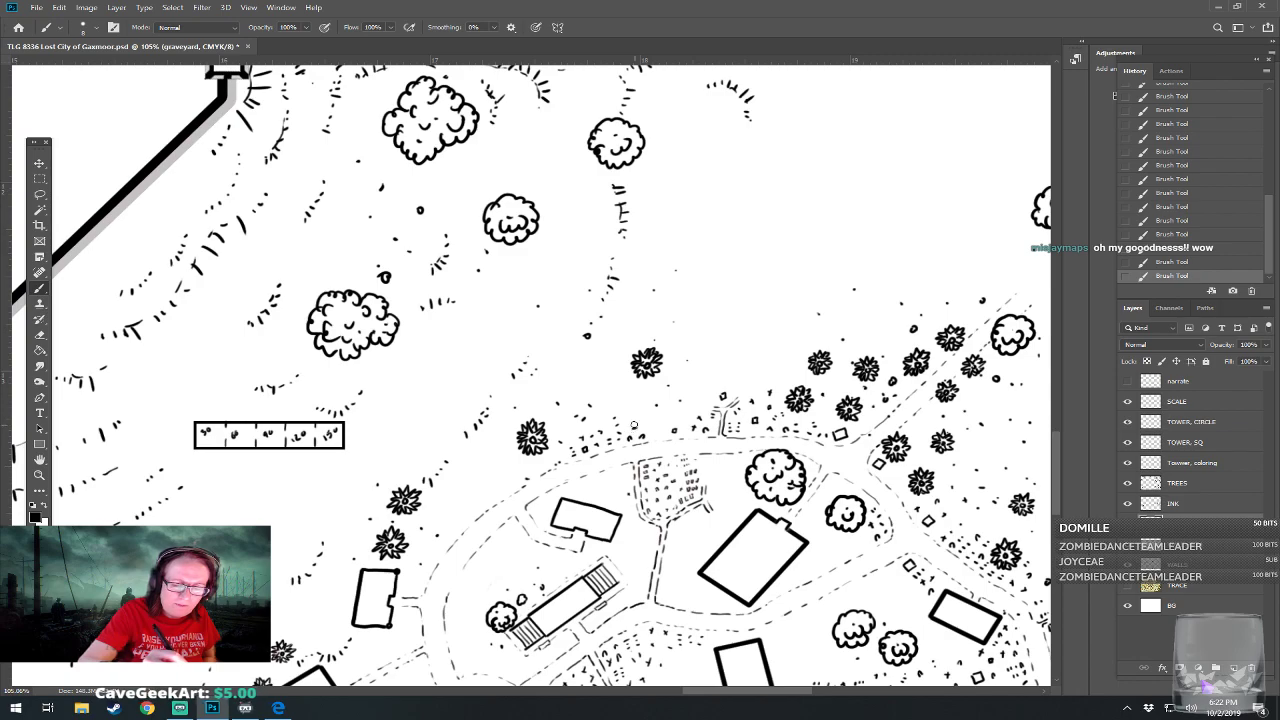
{"action": "left_click_drag", "start_coordinate": [635, 408], "coordinate": [634, 403]}
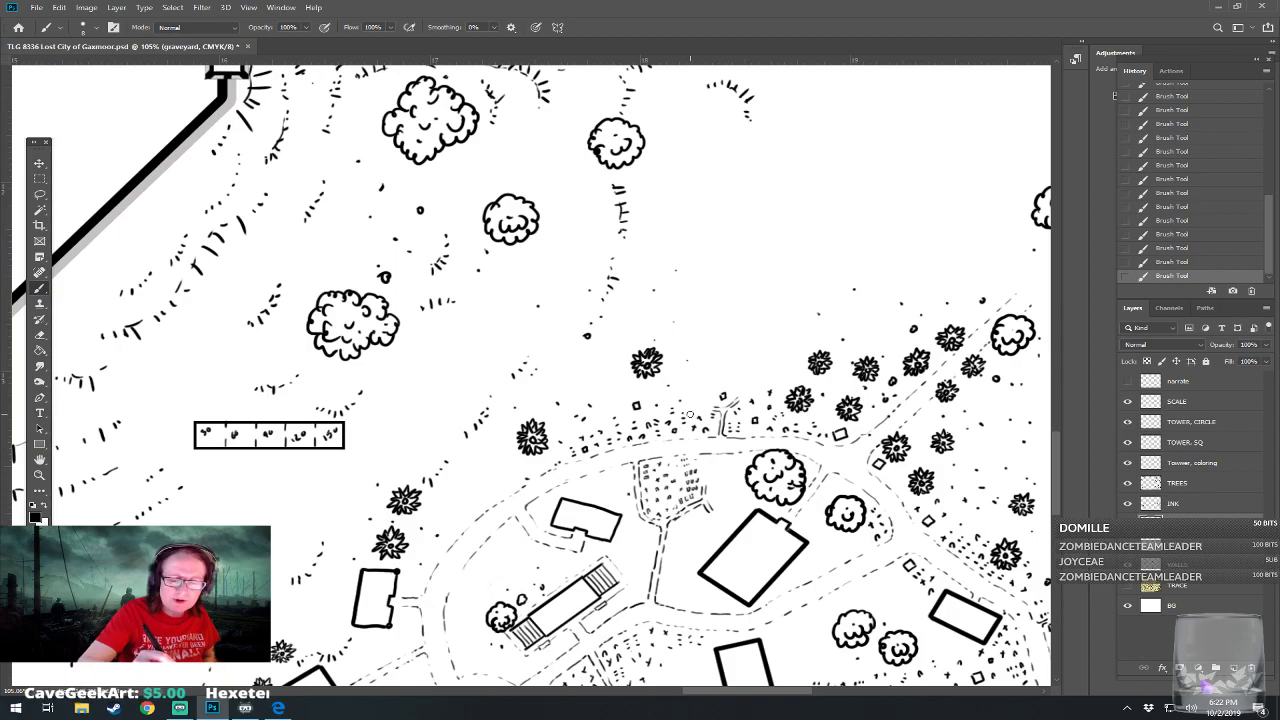
Fill the corner between the vertical footpath and the large tilted Dome building with graves and a small rectangular tomb
{"action": "left_click_drag", "start_coordinate": [687, 412], "coordinate": [602, 380]}
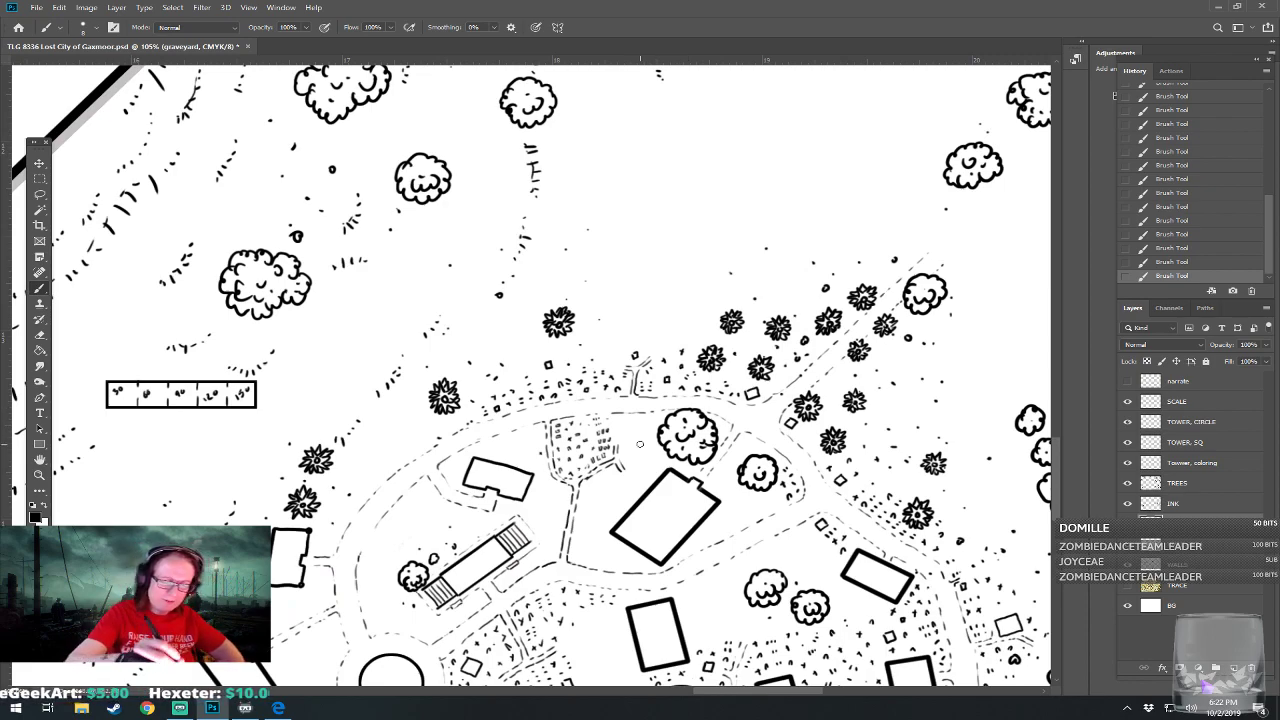
{"action": "left_click", "coordinate": [576, 558]}
{"action": "left_click", "coordinate": [575, 554]}
{"action": "left_click", "coordinate": [576, 550]}
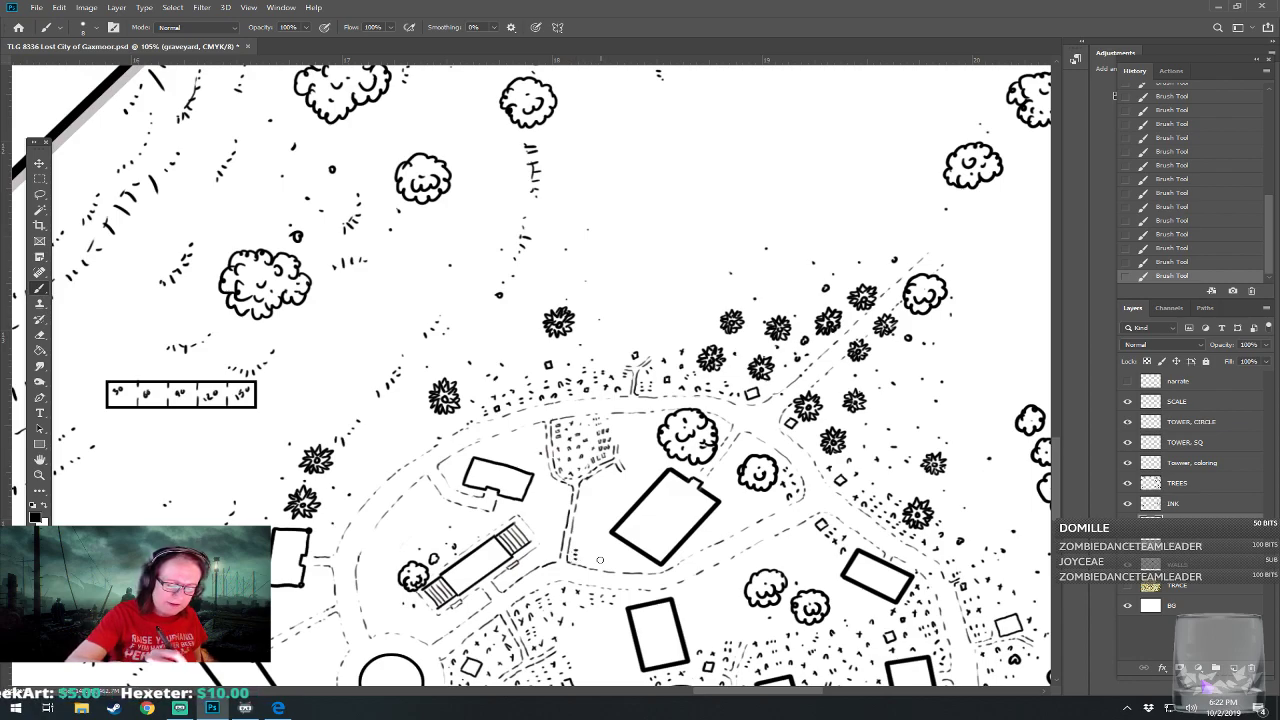
{"action": "left_click", "coordinate": [595, 559]}
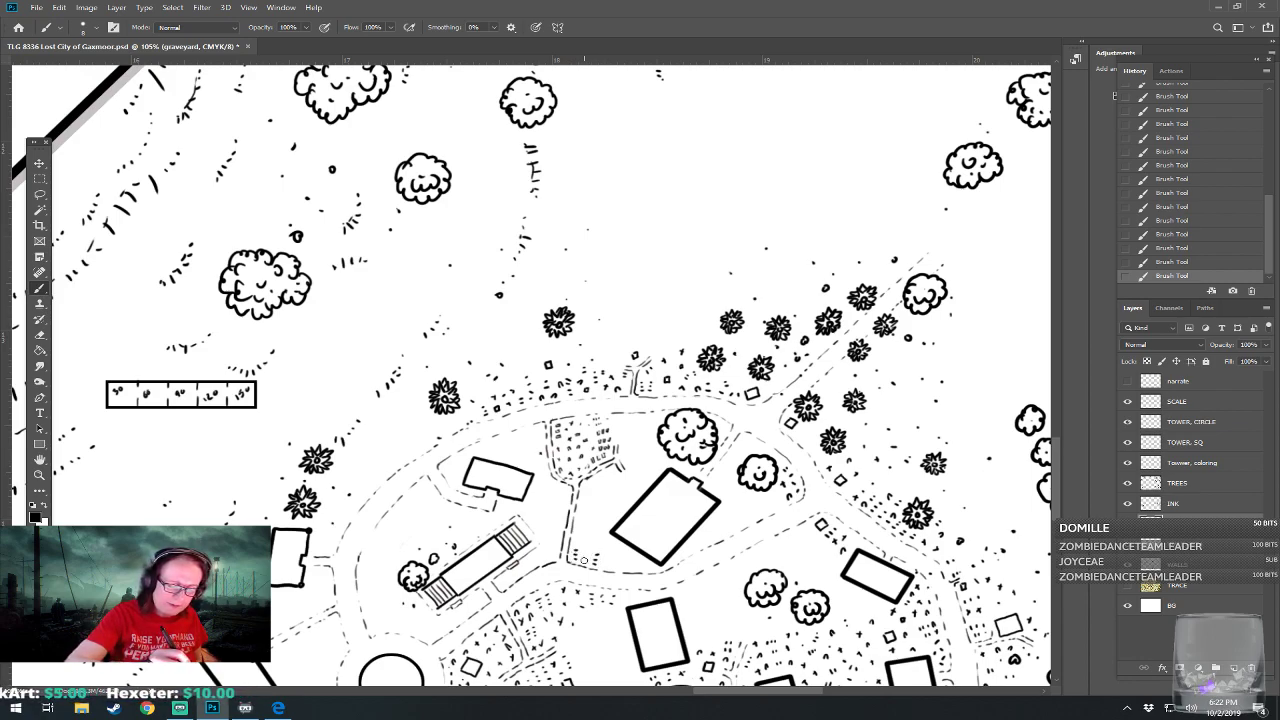
{"action": "left_click", "coordinate": [584, 559]}
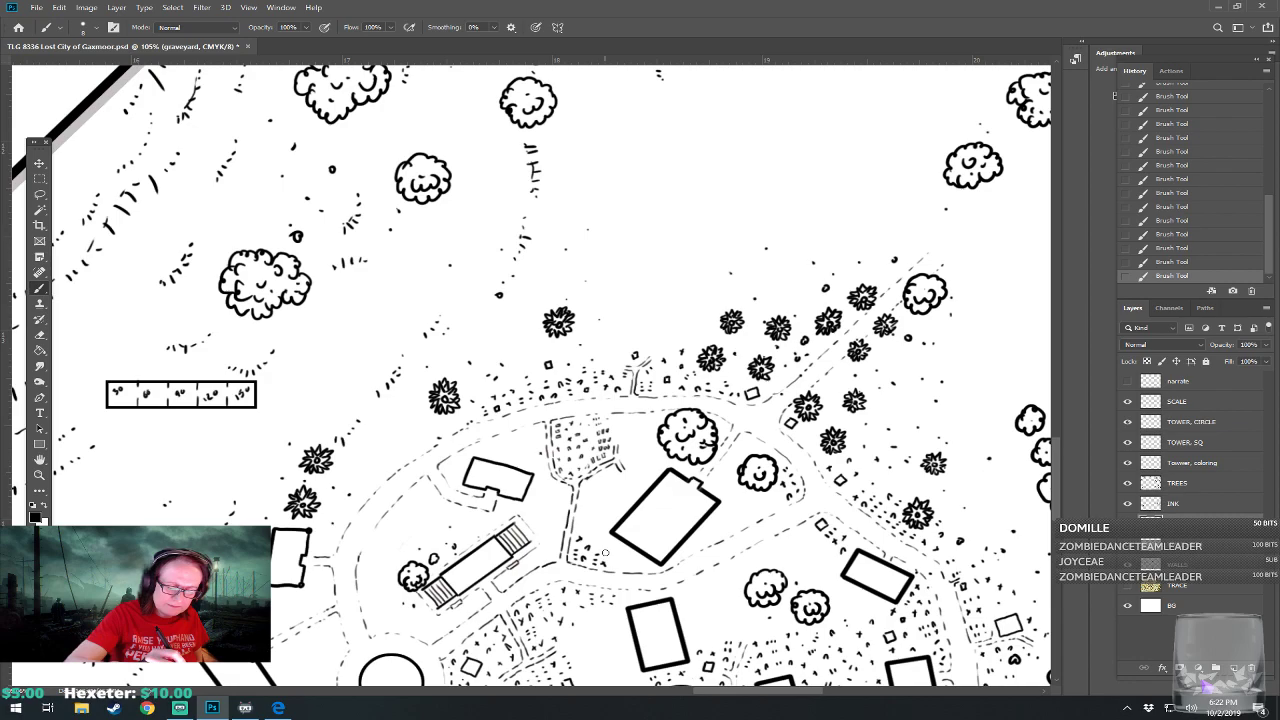
{"action": "mouse_move", "coordinate": [583, 519]}
{"action": "left_mouse_down"}
{"action": "mouse_move", "coordinate": [764, 444]}
{"action": "mouse_move", "coordinate": [790, 476]}
{"action": "left_mouse_up"}
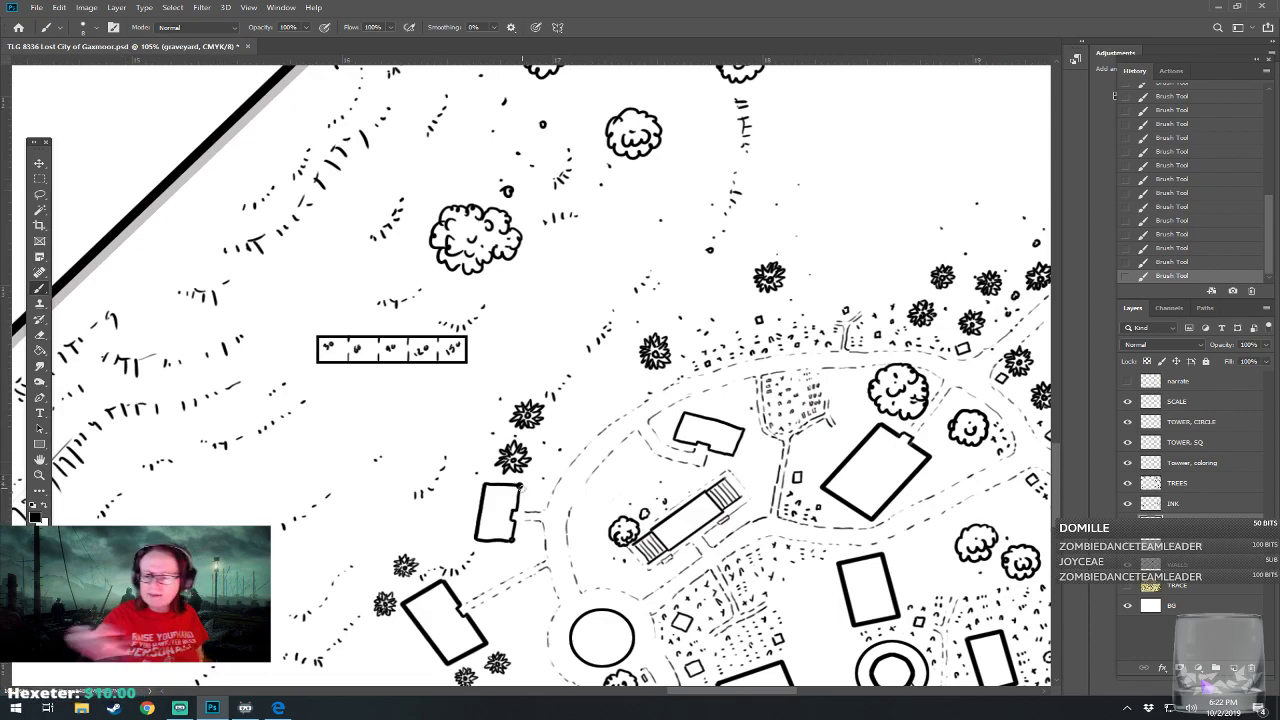
Check the handwritten notes on the narrate layer, hide them again, and draw a small square tomb beside the bushes northwest of the loop road
{"action": "left_click", "coordinate": [1128, 381]}
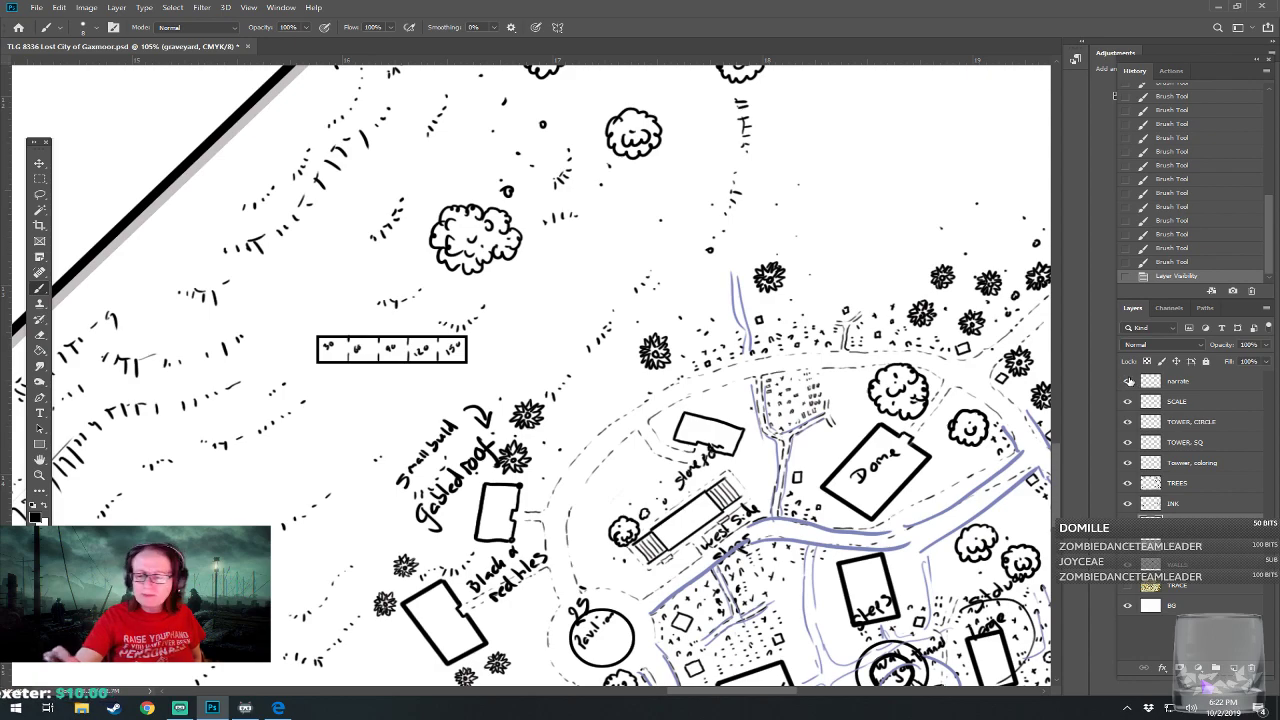
{"action": "left_click", "coordinate": [1127, 381]}
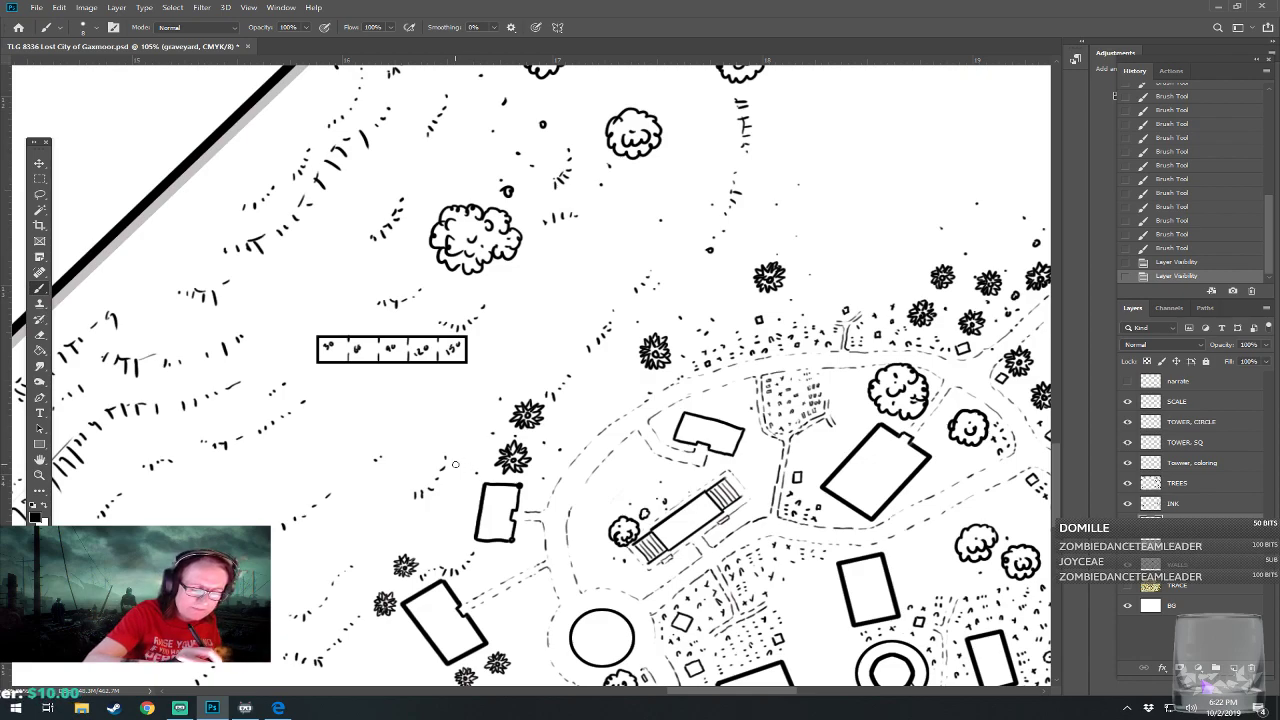
{"action": "mouse_move", "coordinate": [455, 462]}
{"action": "left_mouse_down"}
{"action": "mouse_move", "coordinate": [455, 475]}
{"action": "mouse_move", "coordinate": [471, 467]}
{"action": "mouse_move", "coordinate": [353, 358]}
{"action": "mouse_move", "coordinate": [397, 453]}
{"action": "left_mouse_up"}
Dot graves around the small notched building inside the northwest bend, between its footpath and the loop road, with a small marker beside it
{"action": "left_click_drag", "start_coordinate": [600, 413], "coordinate": [603, 415]}
{"action": "left_click", "coordinate": [577, 433]}
{"action": "left_click", "coordinate": [606, 423]}
{"action": "left_click", "coordinate": [609, 424]}
{"action": "left_click", "coordinate": [607, 428]}
{"action": "left_click", "coordinate": [606, 409]}
{"action": "left_click", "coordinate": [612, 408]}
{"action": "left_click", "coordinate": [620, 401]}
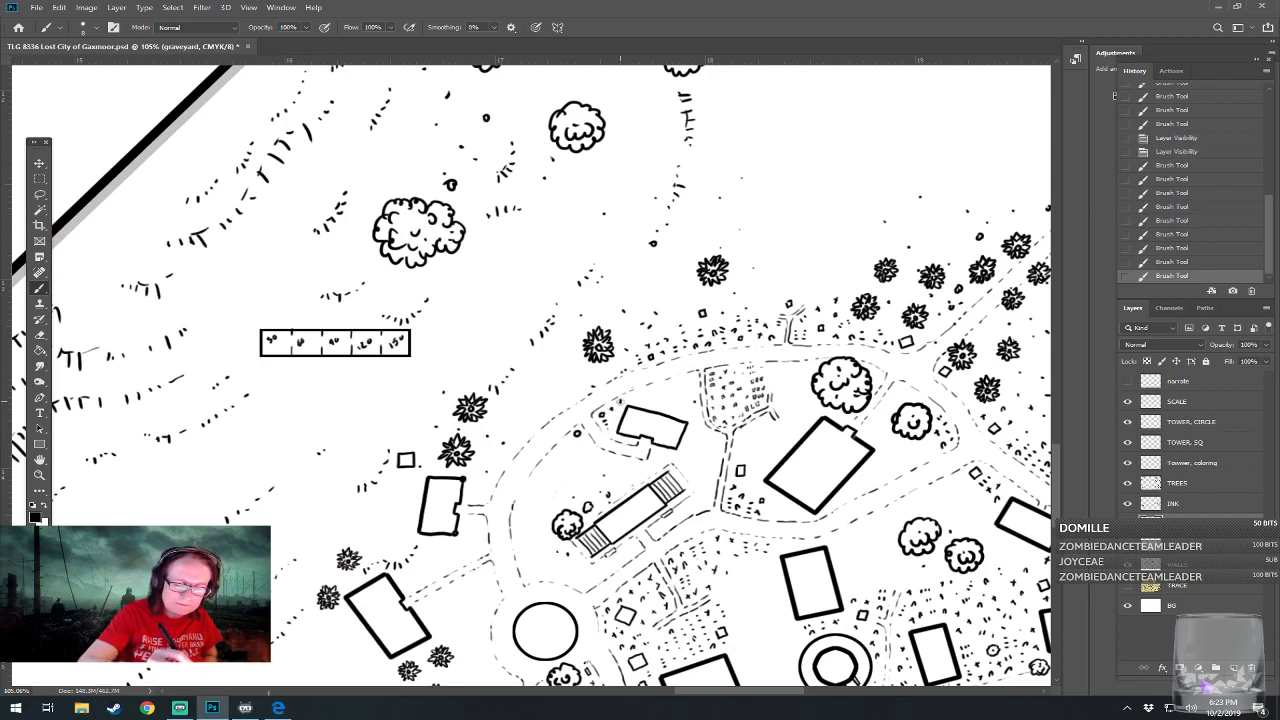
{"action": "left_click", "coordinate": [630, 396]}
{"action": "left_click", "coordinate": [641, 394]}
{"action": "left_click", "coordinate": [632, 401]}
{"action": "left_click", "coordinate": [643, 401]}
{"action": "left_click", "coordinate": [652, 401]}
{"action": "left_click", "coordinate": [655, 399]}
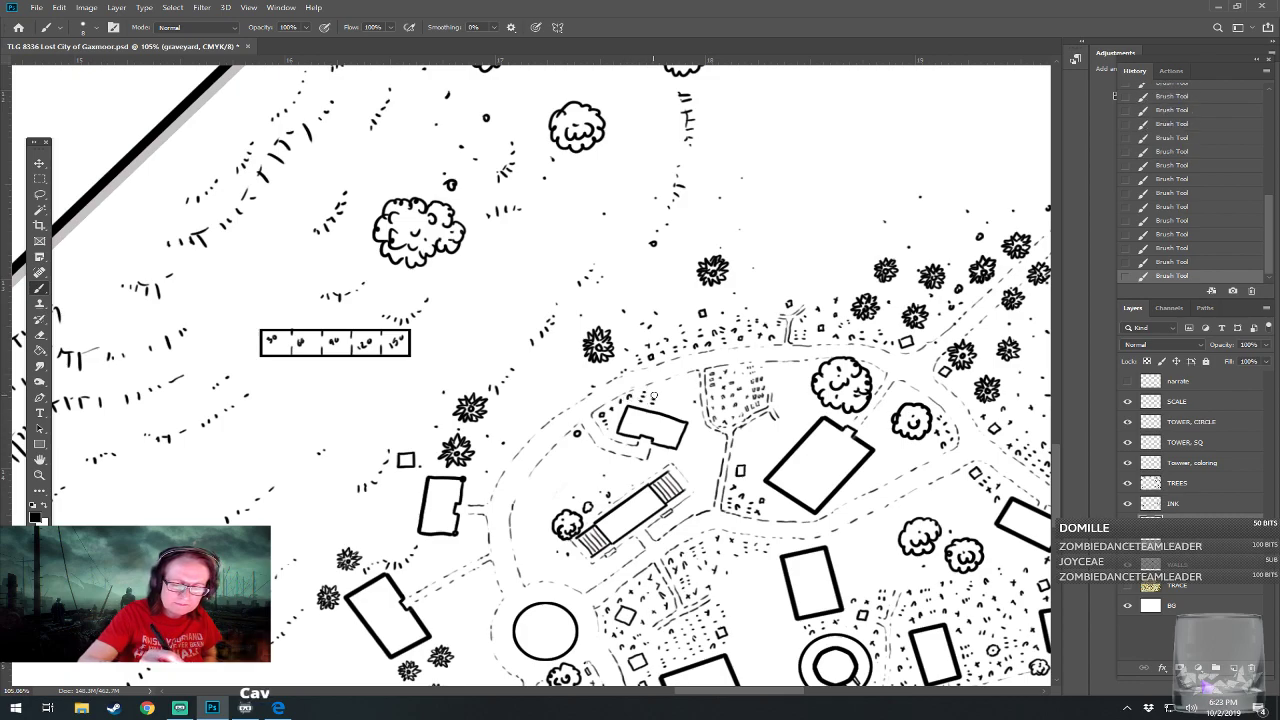
{"action": "left_click", "coordinate": [666, 396]}
{"action": "left_click", "coordinate": [671, 407]}
{"action": "left_click", "coordinate": [674, 402]}
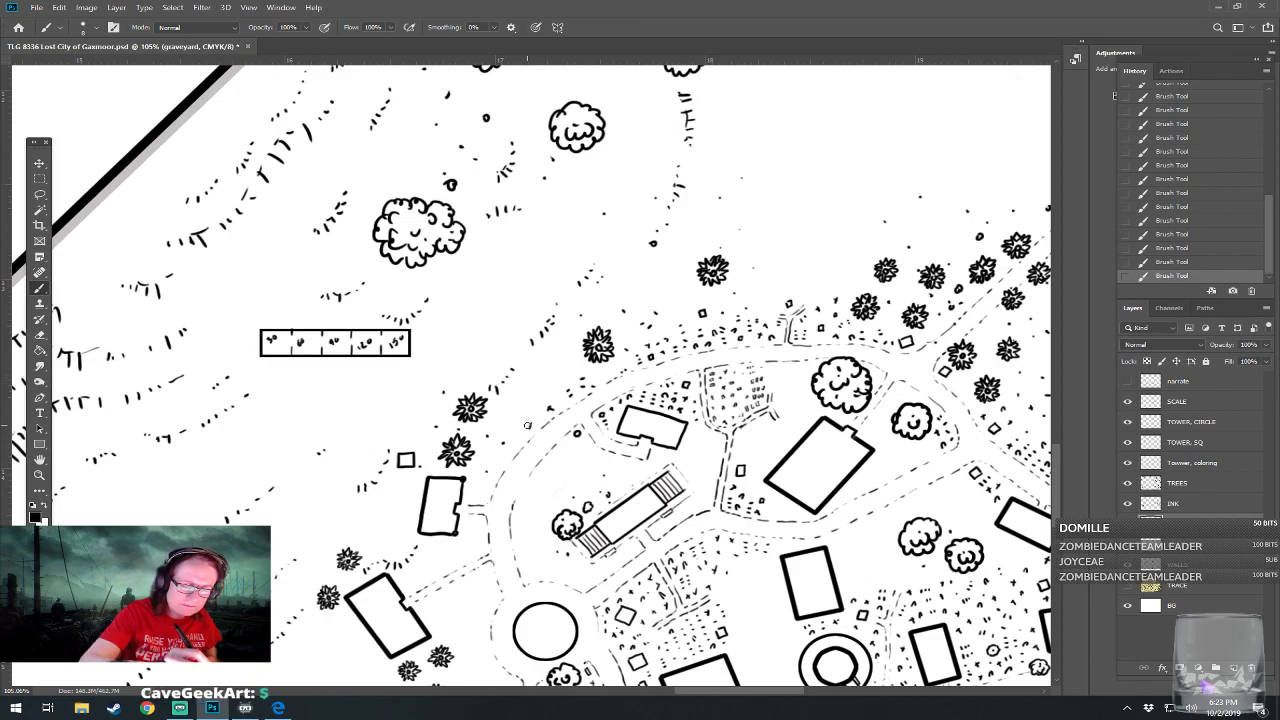
Scatter graves along the outer side of the loop road from the northwest bush down to the western footpaths
{"action": "left_click", "coordinate": [606, 372]}
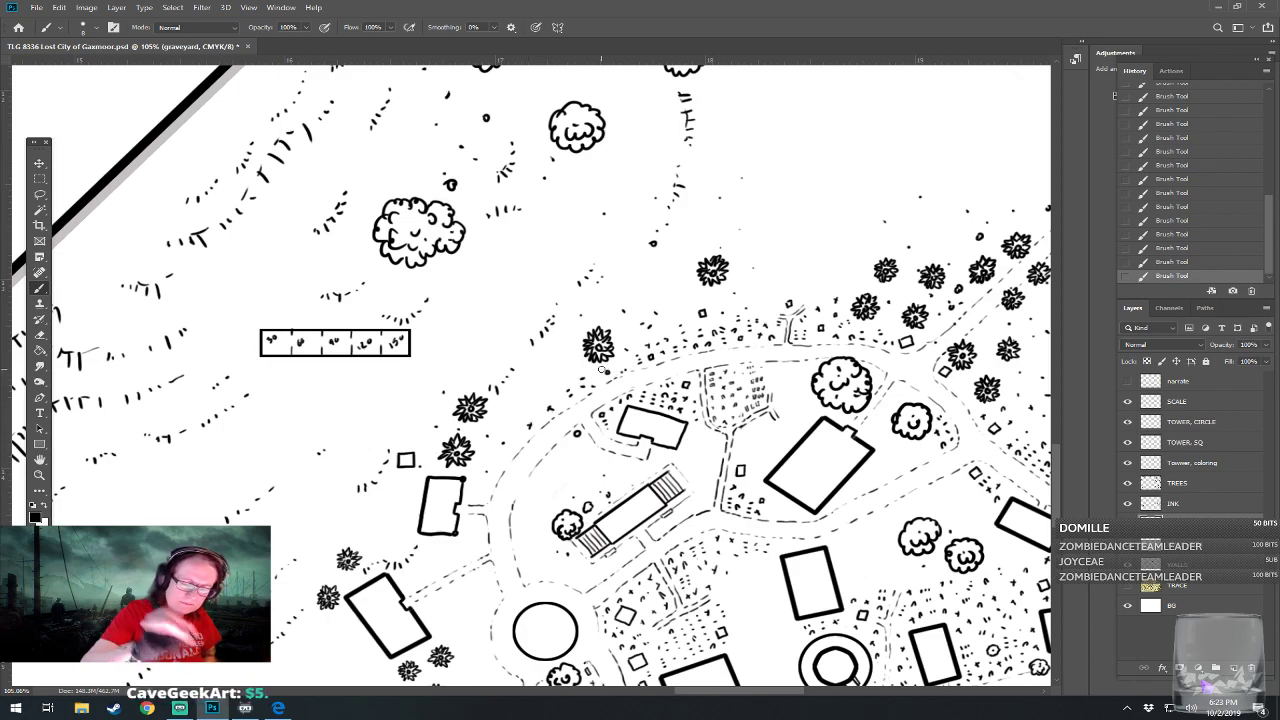
{"action": "left_click", "coordinate": [538, 423]}
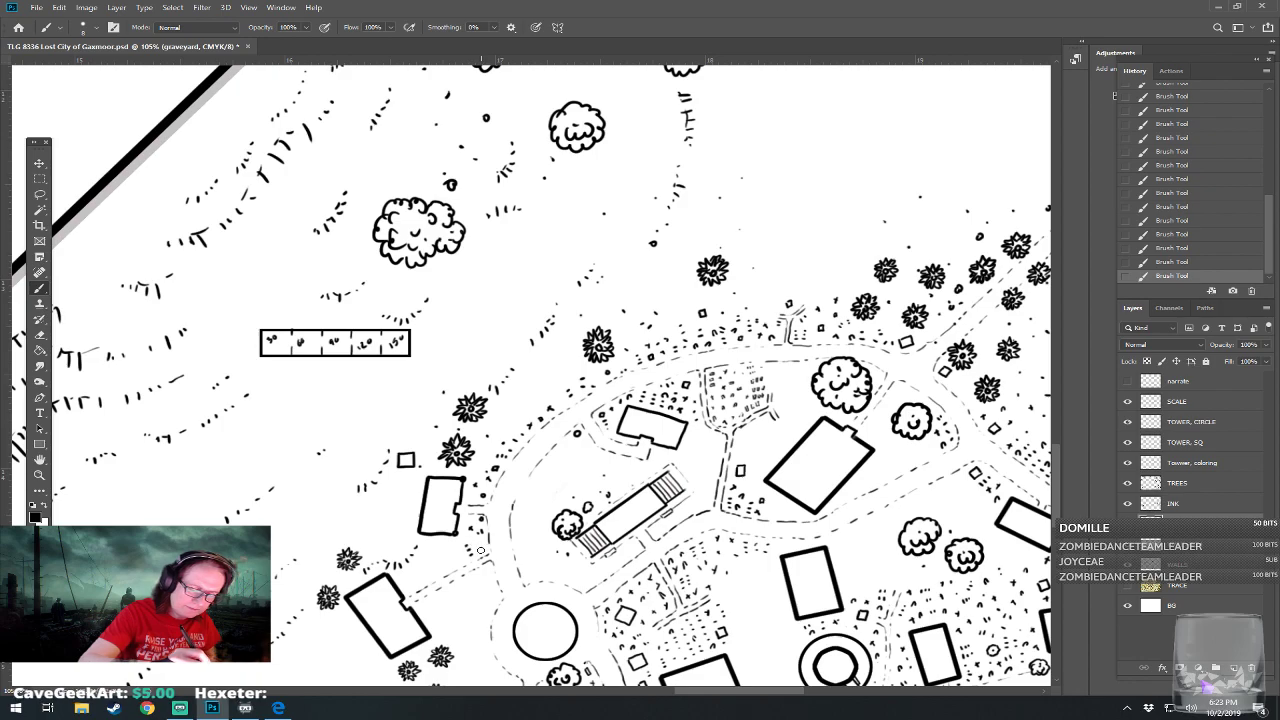
{"action": "left_click", "coordinate": [483, 576]}
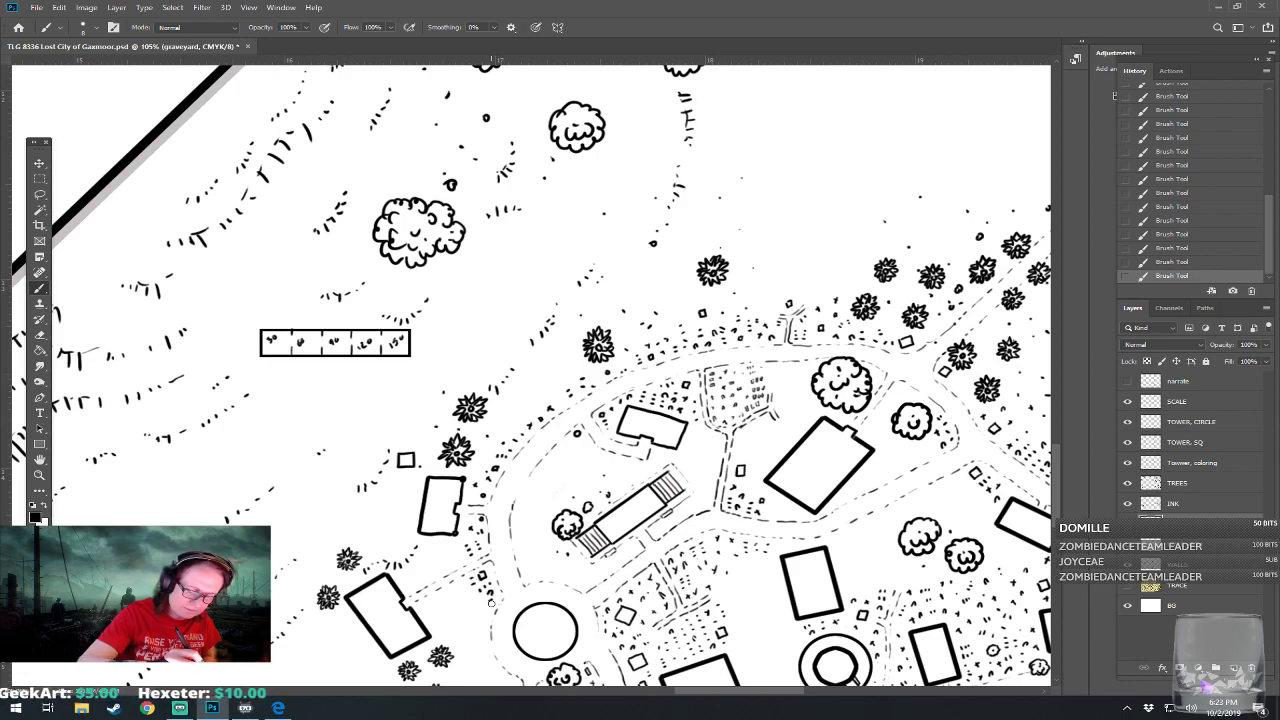
Draw a few small tombs and graves on the ground just north of the round pavilion
{"action": "left_click", "coordinate": [526, 566]}
{"action": "left_click", "coordinate": [531, 564]}
{"action": "left_click", "coordinate": [531, 577]}
{"action": "mouse_move", "coordinate": [528, 569]}
{"action": "left_mouse_down"}
{"action": "mouse_move", "coordinate": [559, 575]}
{"action": "mouse_move", "coordinate": [552, 564]}
{"action": "left_mouse_up"}
{"action": "left_click", "coordinate": [543, 568]}
{"action": "left_click", "coordinate": [567, 568]}
{"action": "left_click", "coordinate": [571, 574]}
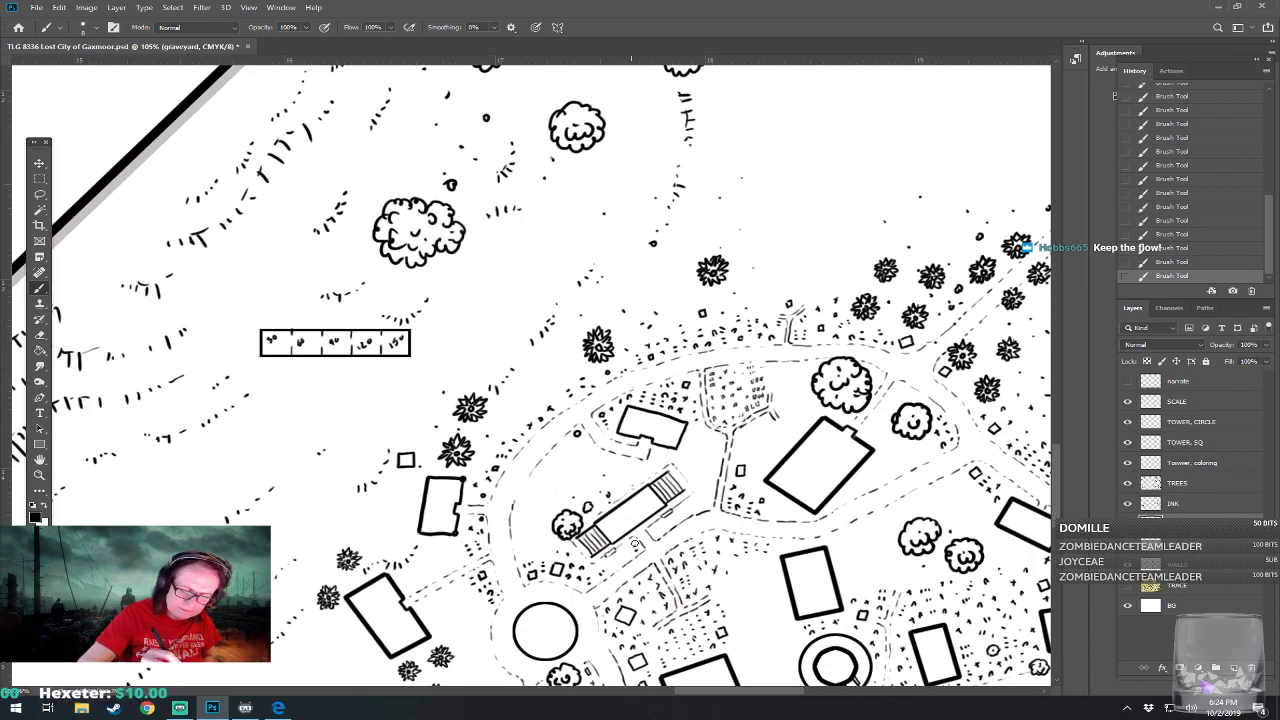
Ink small slabs along the southeast side of the long stepped building and save the map
{"action": "left_click_drag", "start_coordinate": [686, 512], "coordinate": [693, 509]}
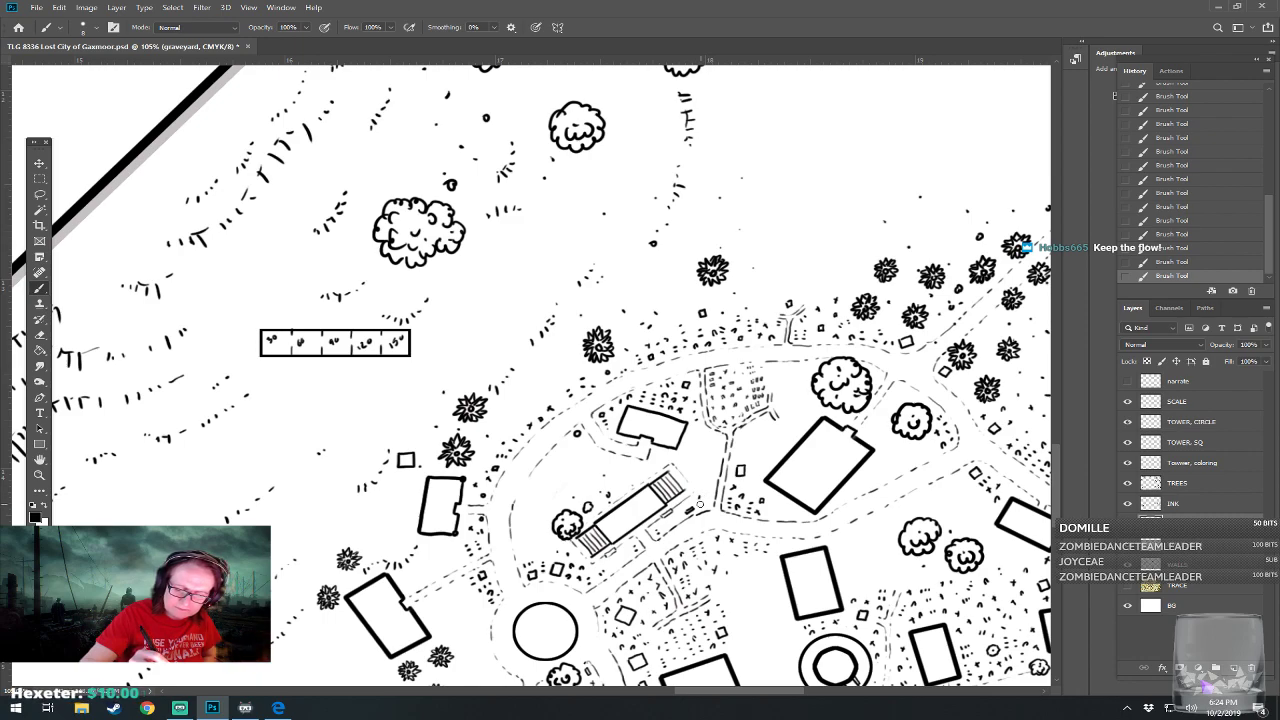
{"action": "mouse_move", "coordinate": [709, 486]}
{"action": "left_mouse_down"}
{"action": "mouse_move", "coordinate": [637, 381]}
{"action": "mouse_move", "coordinate": [503, 310]}
{"action": "left_mouse_up"}
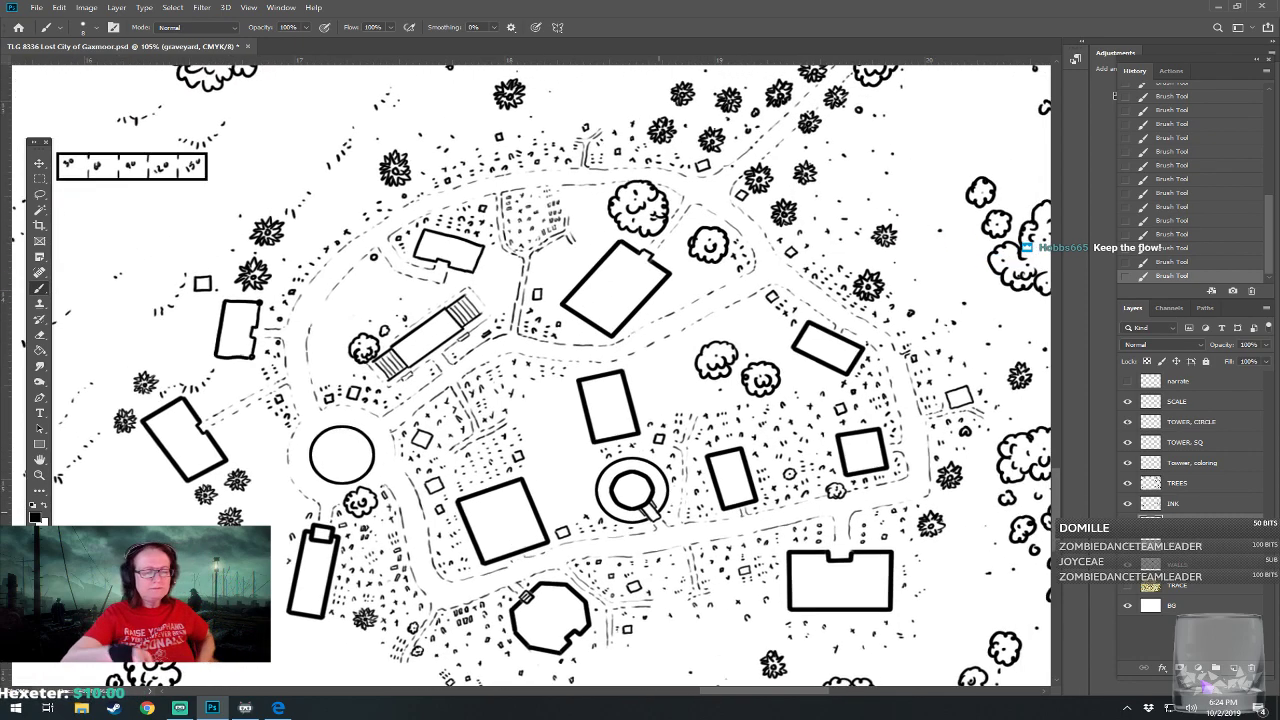
{"action": "key", "text": "ctrl+s"}
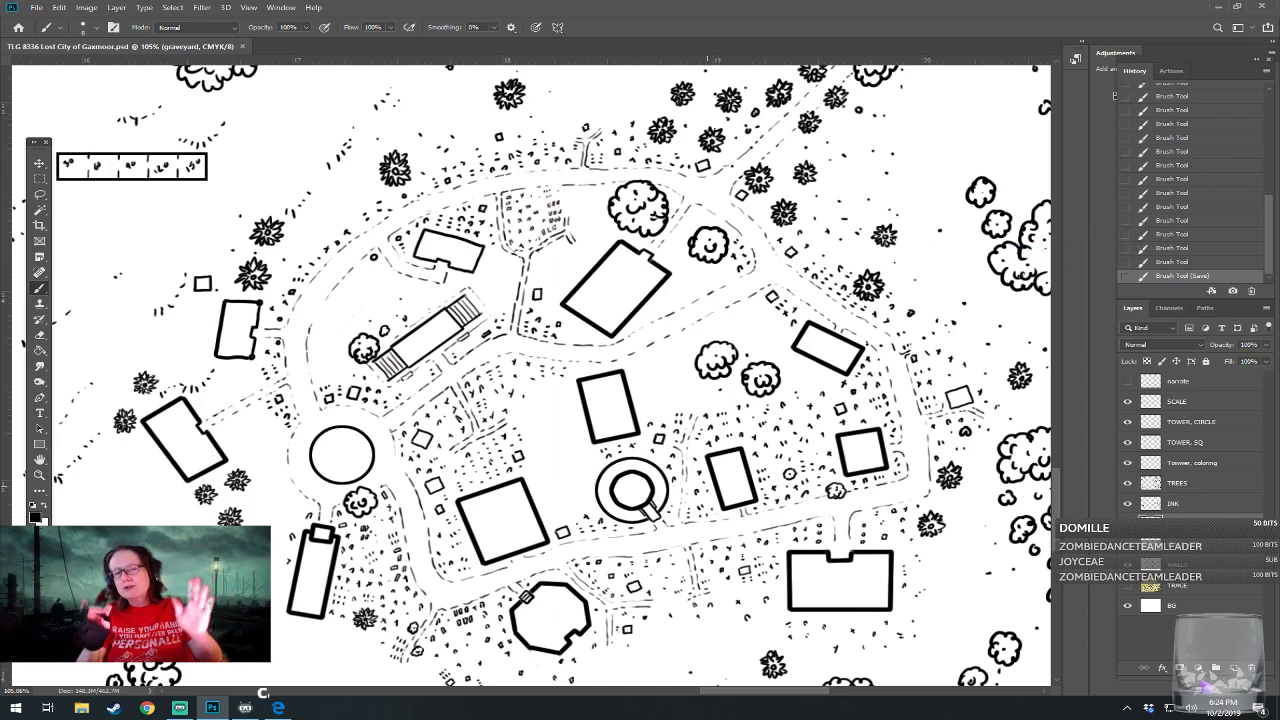
Add graves around the central upright rectangular building and across the ground toward the two round trees
{"action": "left_click_drag", "start_coordinate": [707, 486], "coordinate": [689, 516]}
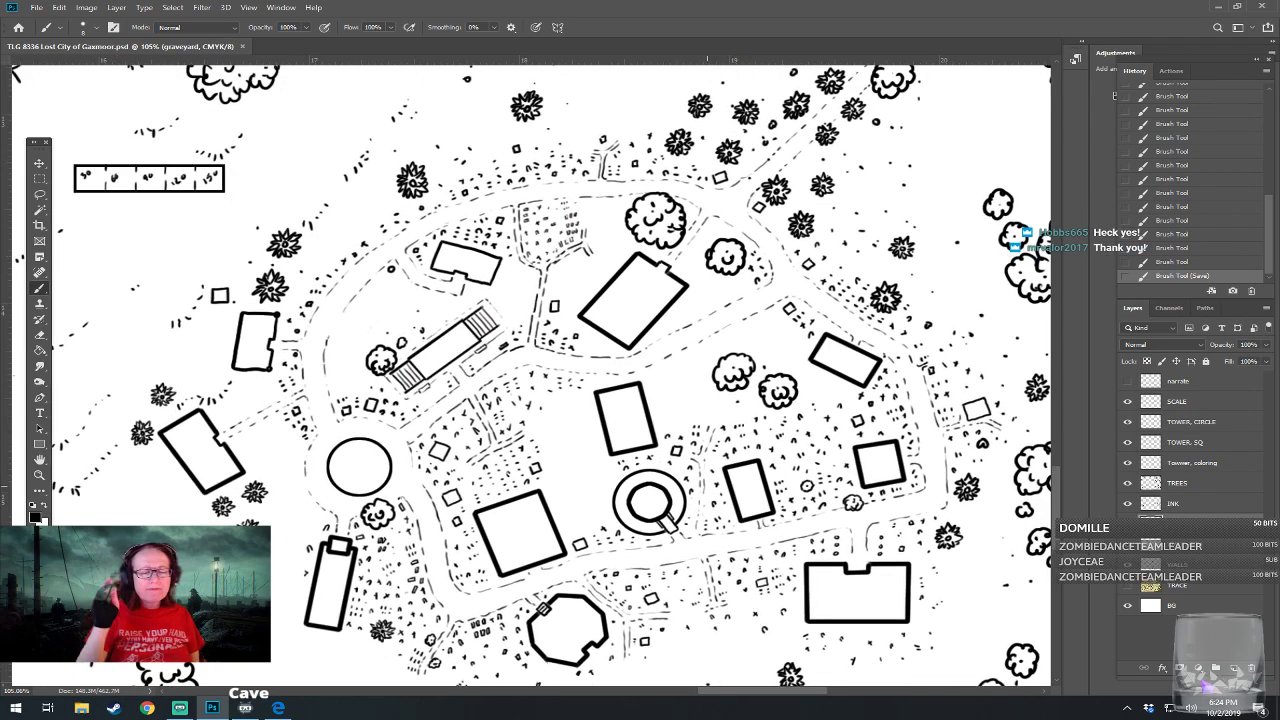
{"action": "left_click", "coordinate": [598, 455]}
{"action": "left_click", "coordinate": [597, 452]}
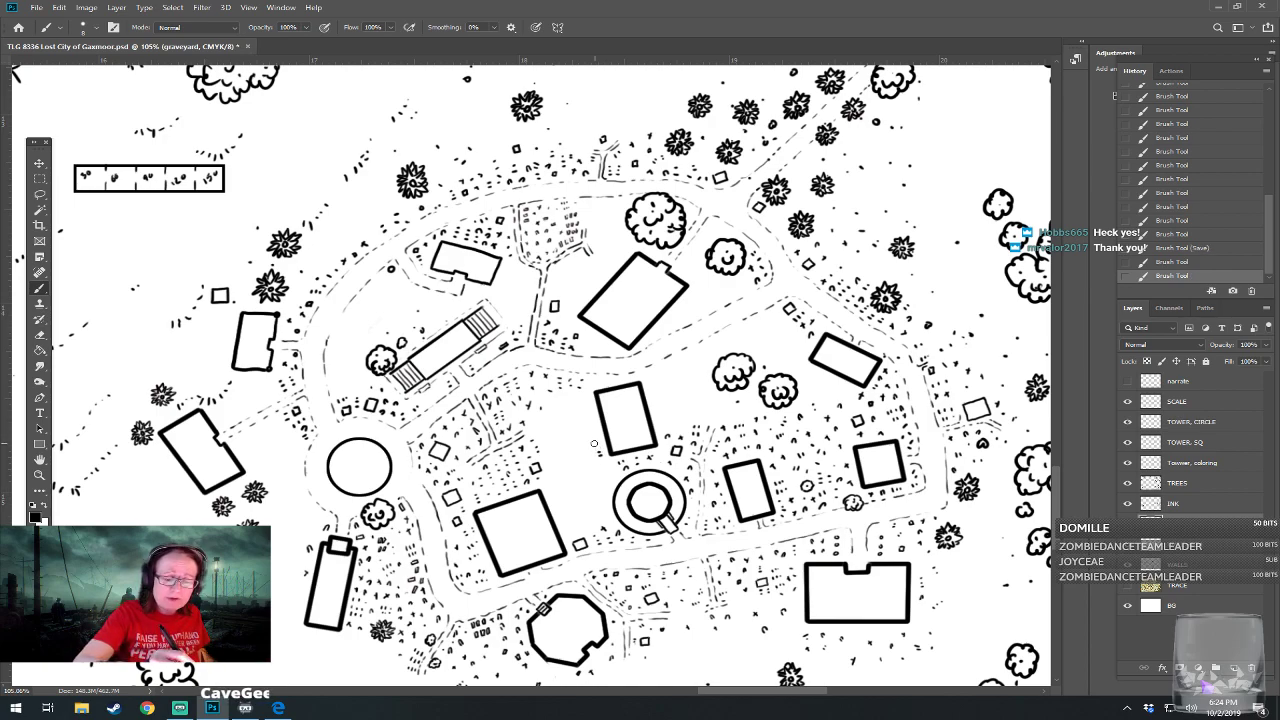
{"action": "left_click_drag", "start_coordinate": [595, 446], "coordinate": [598, 436]}
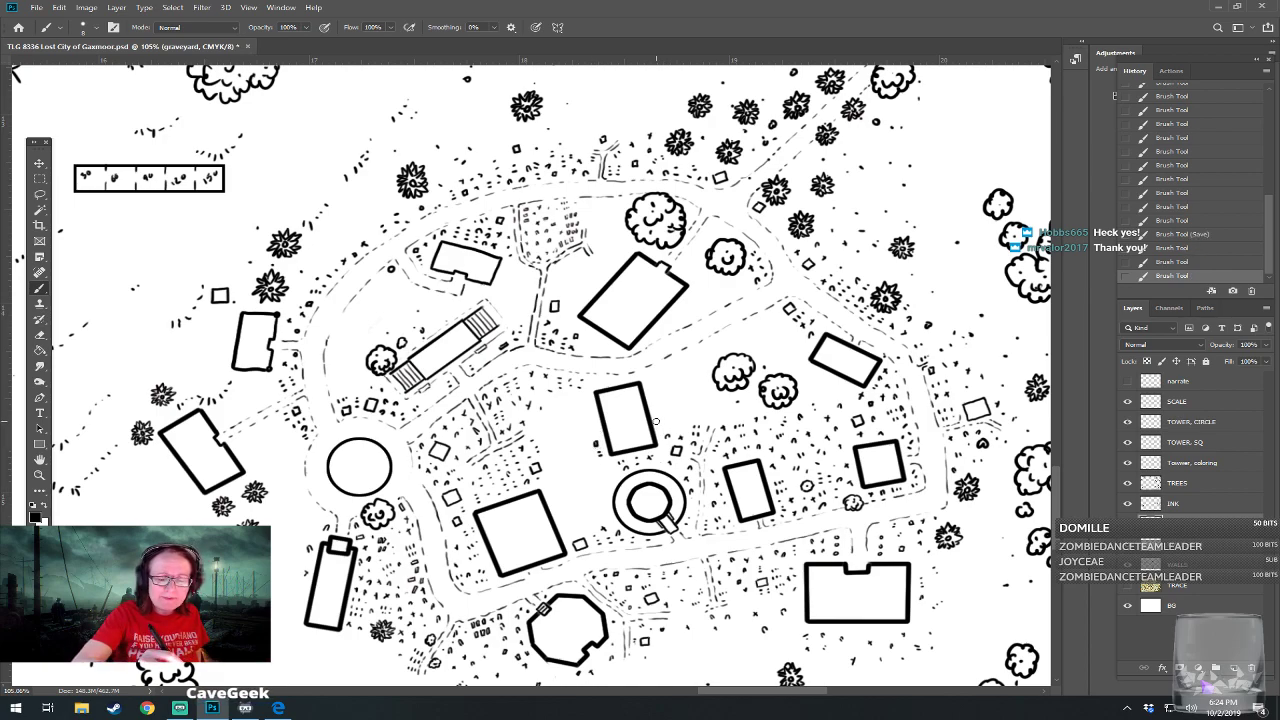
{"action": "left_click", "coordinate": [657, 420]}
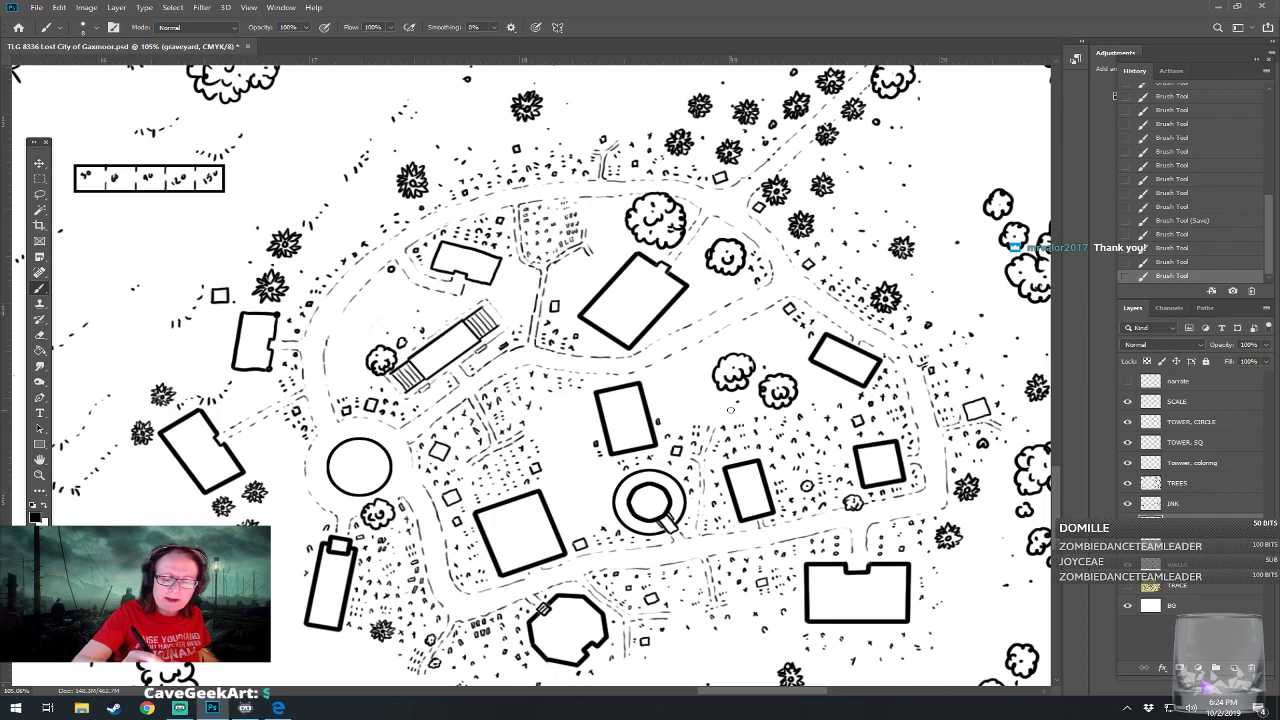
{"action": "left_click", "coordinate": [756, 345]}
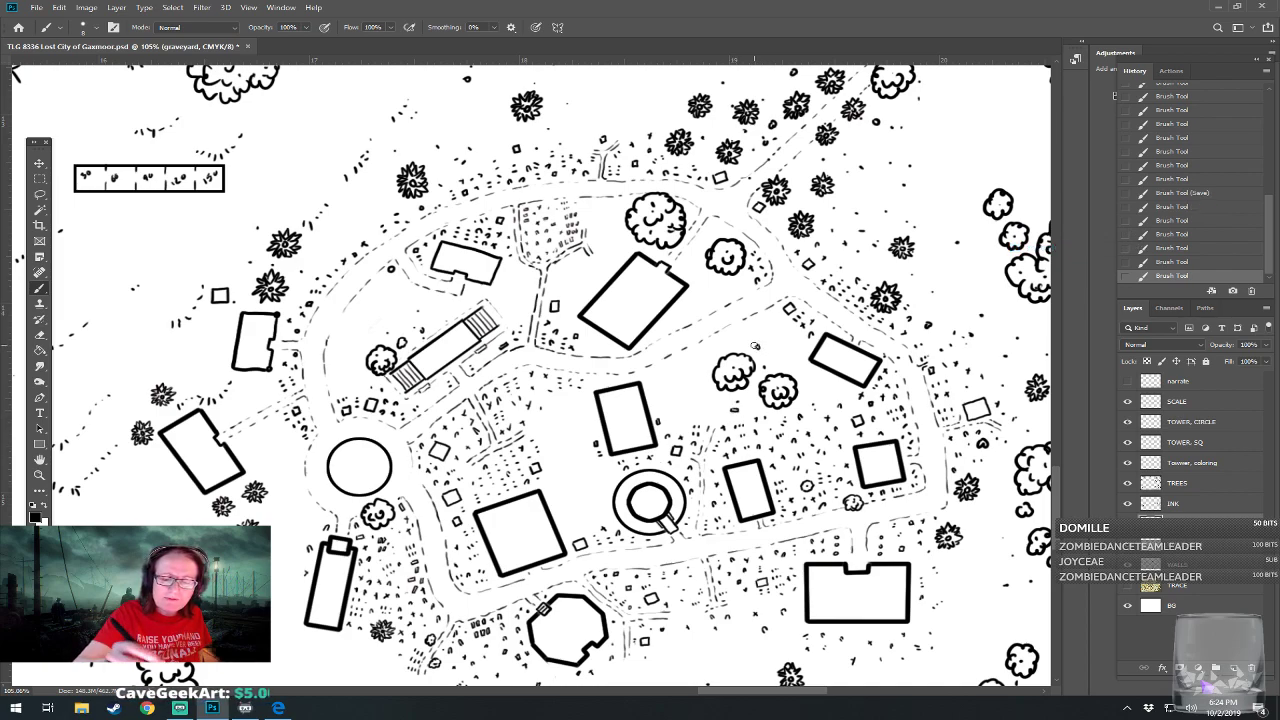
Add scattered graves southeast of the tilted Dome building, beside the round trees, and along the large square building's east side
{"action": "left_click", "coordinate": [677, 319]}
{"action": "left_click", "coordinate": [682, 317]}
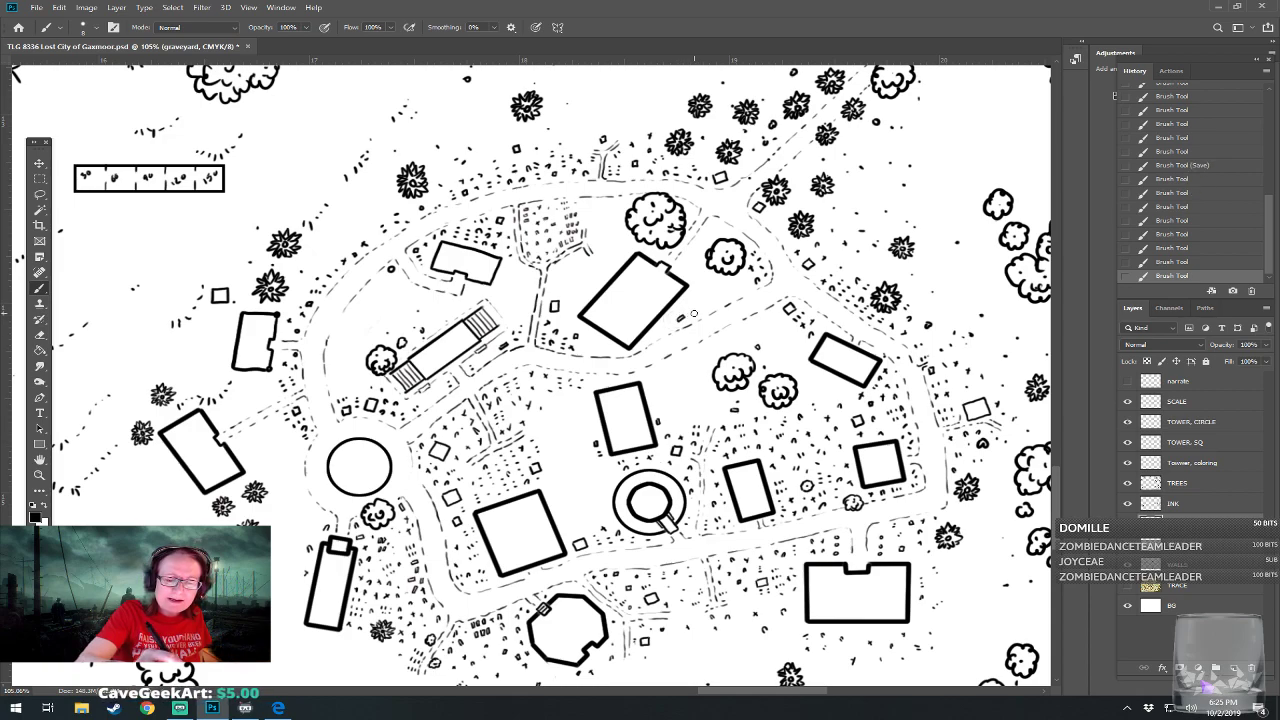
{"action": "left_click", "coordinate": [801, 379]}
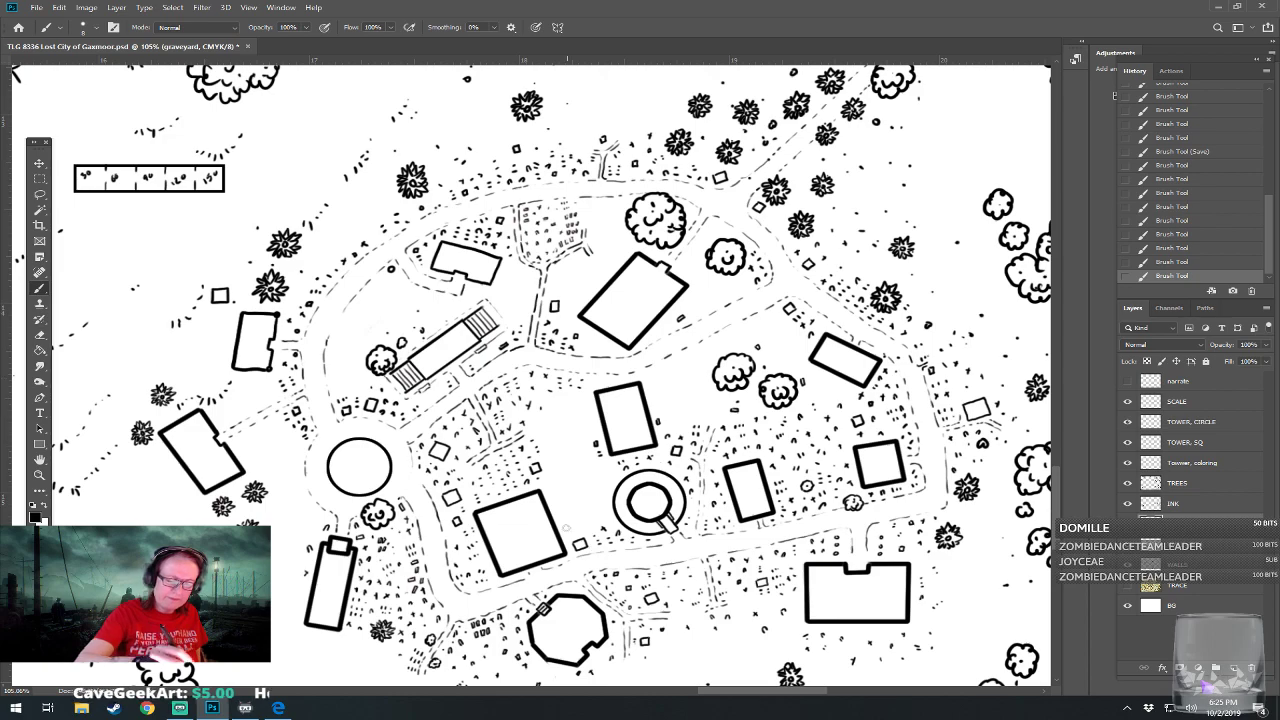
{"action": "left_click", "coordinate": [564, 530]}
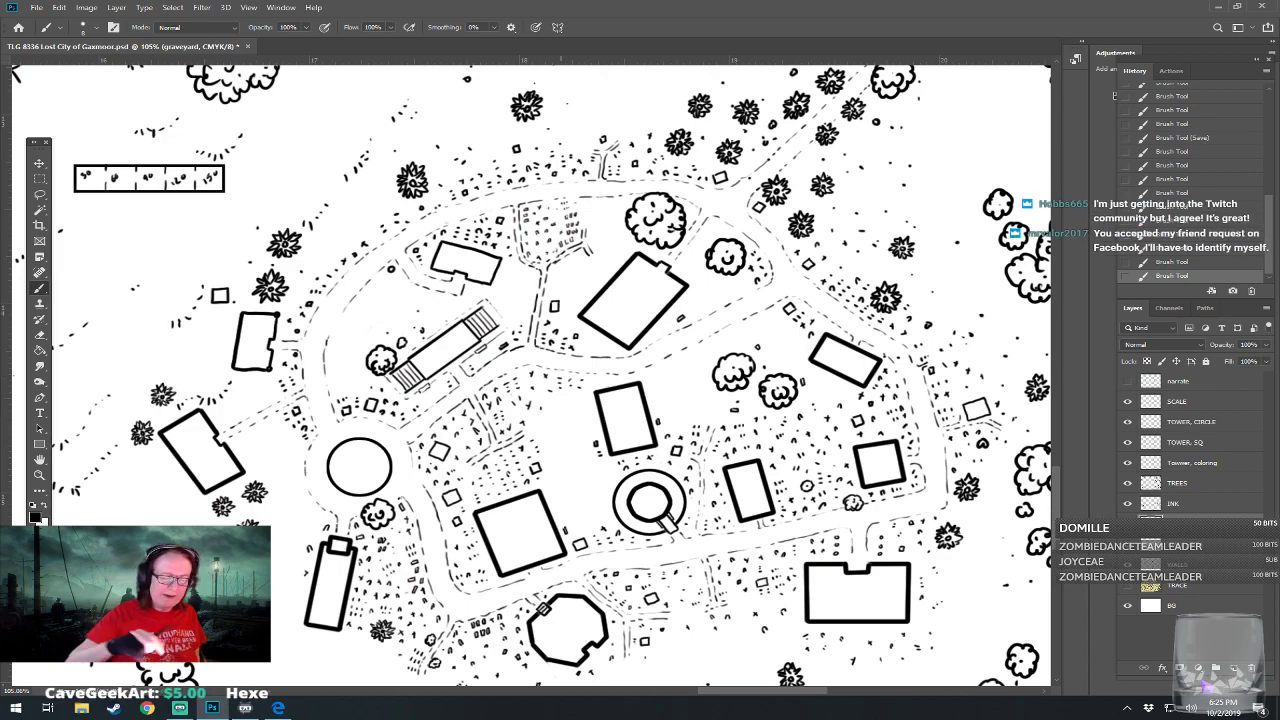
Fill the ground west of the round pavilion with graves and a small tomb, and show the narrate notes layer
{"action": "left_click_drag", "start_coordinate": [561, 530], "coordinate": [607, 534]}
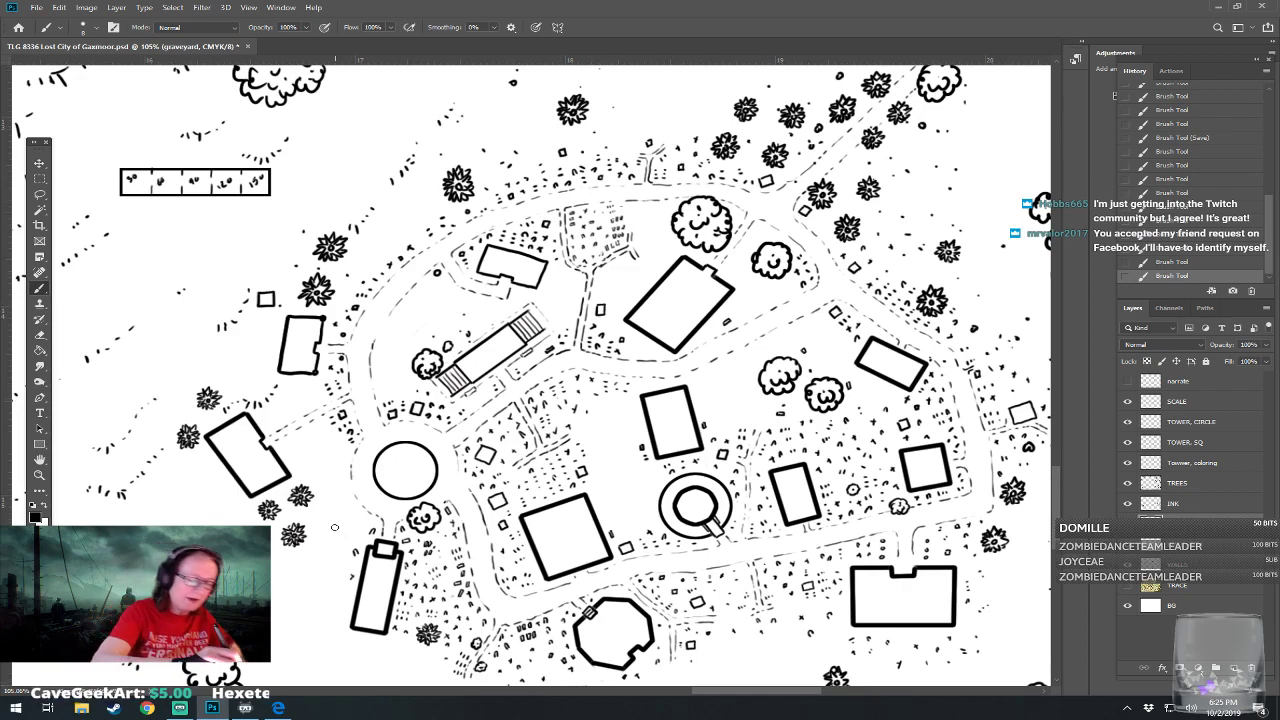
{"action": "left_click", "coordinate": [320, 521]}
{"action": "left_click", "coordinate": [314, 513]}
{"action": "left_click", "coordinate": [316, 514]}
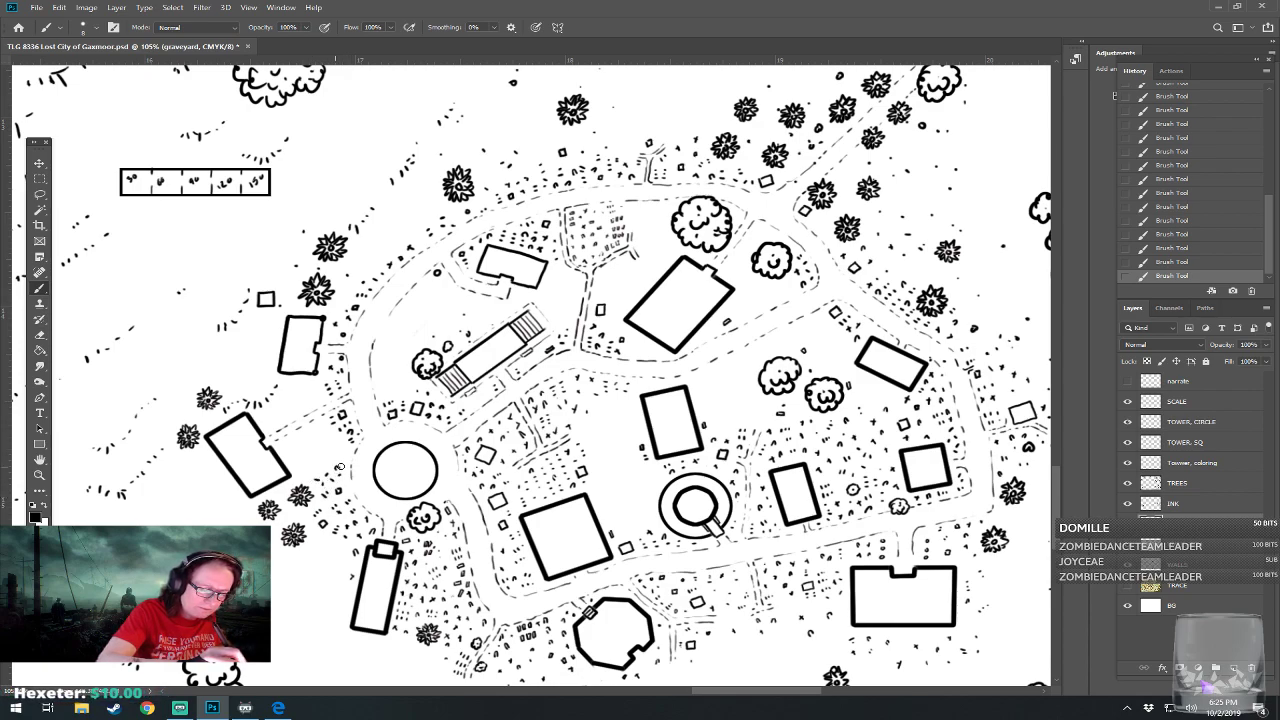
{"action": "left_click_drag", "start_coordinate": [317, 453], "coordinate": [311, 465]}
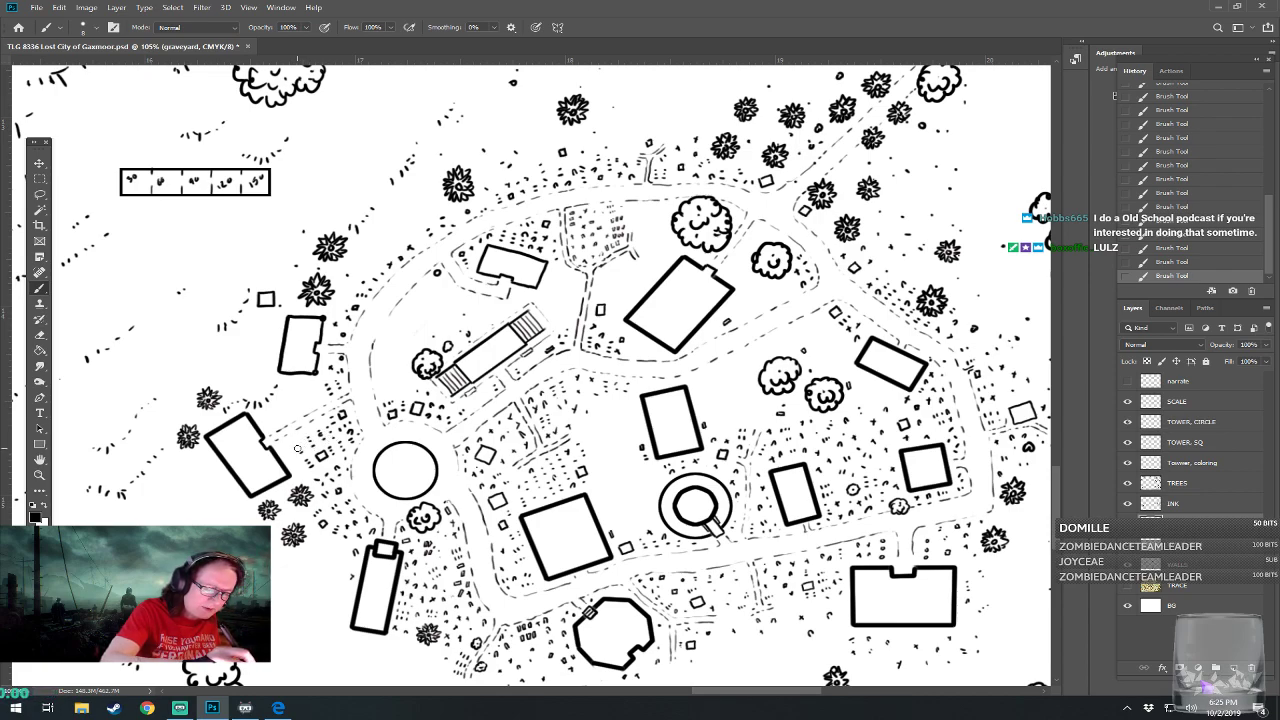
{"action": "left_click", "coordinate": [1127, 381]}
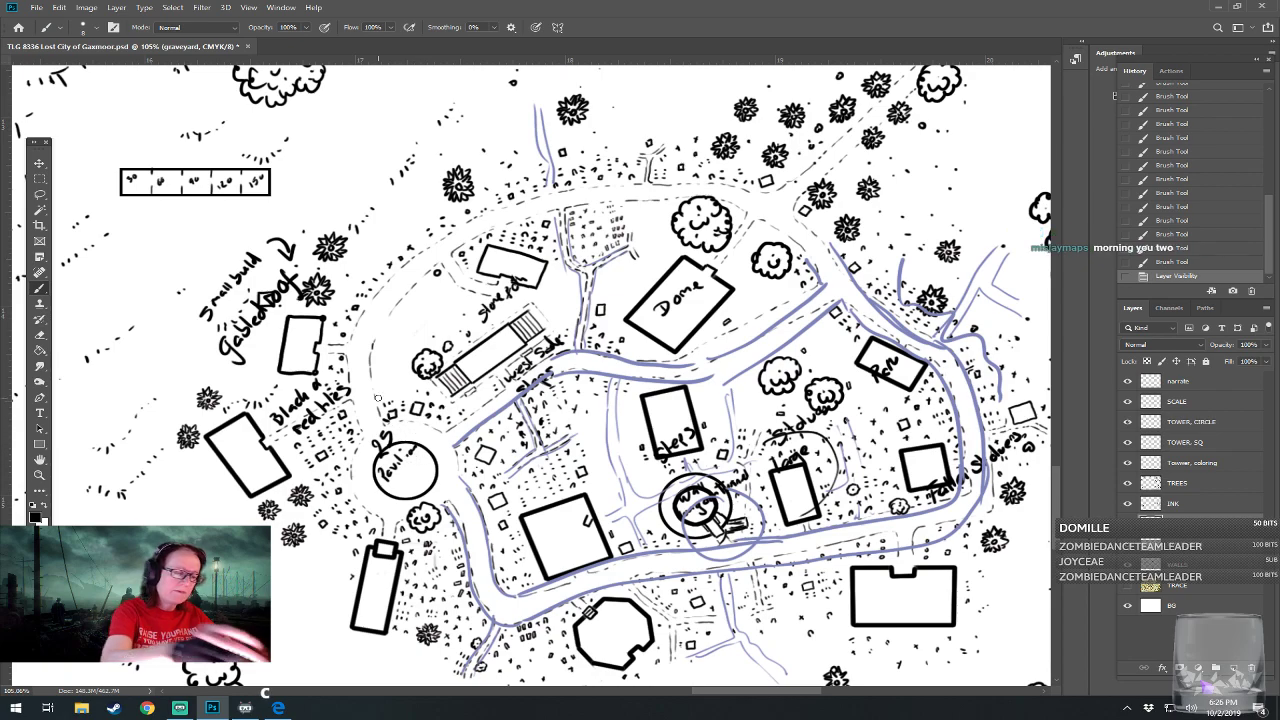
Examine the graveyard with the handwritten notes shown, from the central buildings to the eastern loop road and the surrounding forest
{"action": "scroll", "coordinate": [378, 398], "scroll_direction": "right", "scroll_amount": 3}
{"action": "scroll", "coordinate": [378, 398], "scroll_direction": "up", "scroll_amount": 1}
{"action": "scroll", "coordinate": [378, 398], "scroll_direction": "right", "scroll_amount": 1}
{"action": "scroll", "coordinate": [378, 398], "scroll_direction": "down", "scroll_amount": 2}
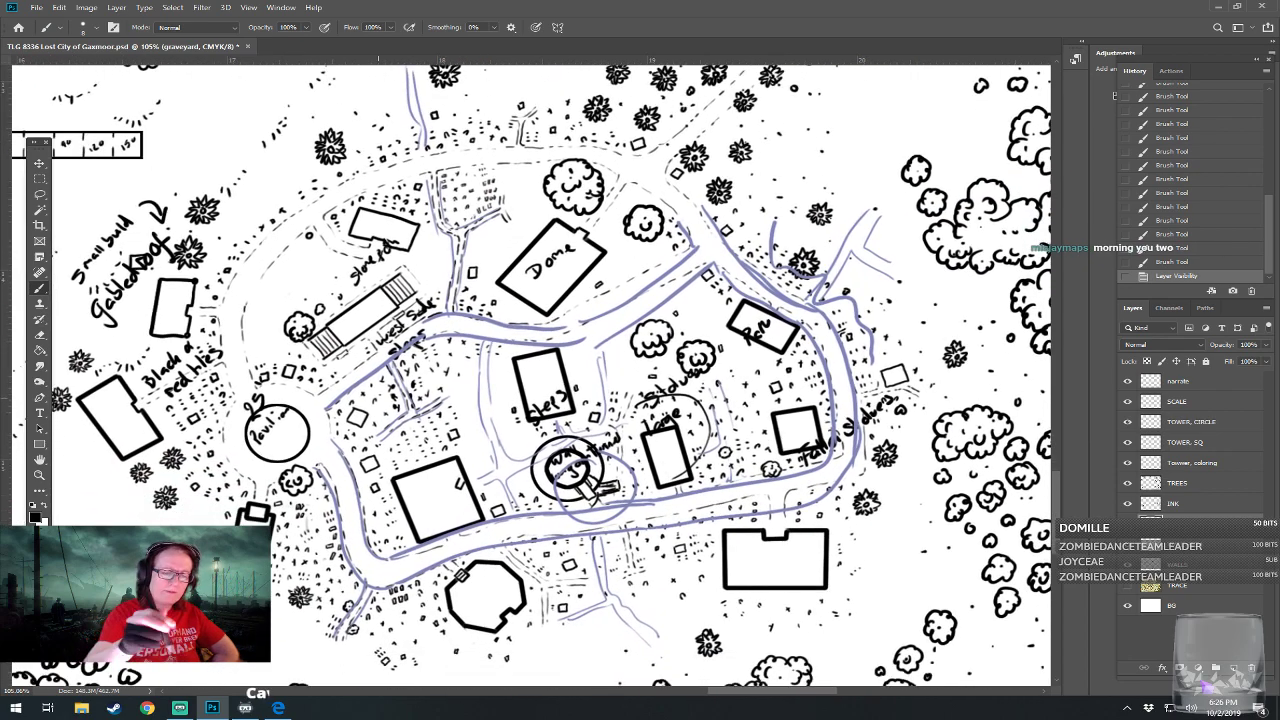
{"action": "left_click_drag", "start_coordinate": [561, 267], "coordinate": [539, 227]}
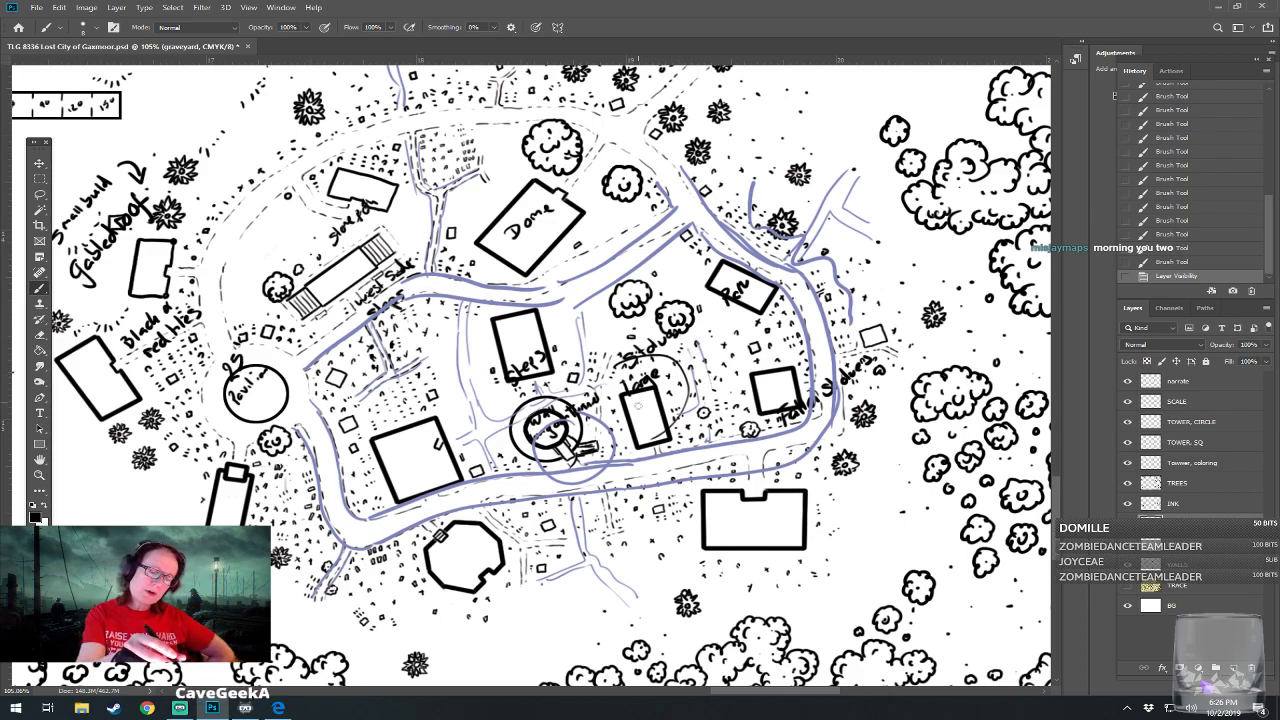
{"action": "scroll", "coordinate": [680, 364], "scroll_direction": "up", "scroll_amount": 3}
{"action": "scroll", "coordinate": [800, 195], "scroll_direction": "up", "scroll_amount": 2}
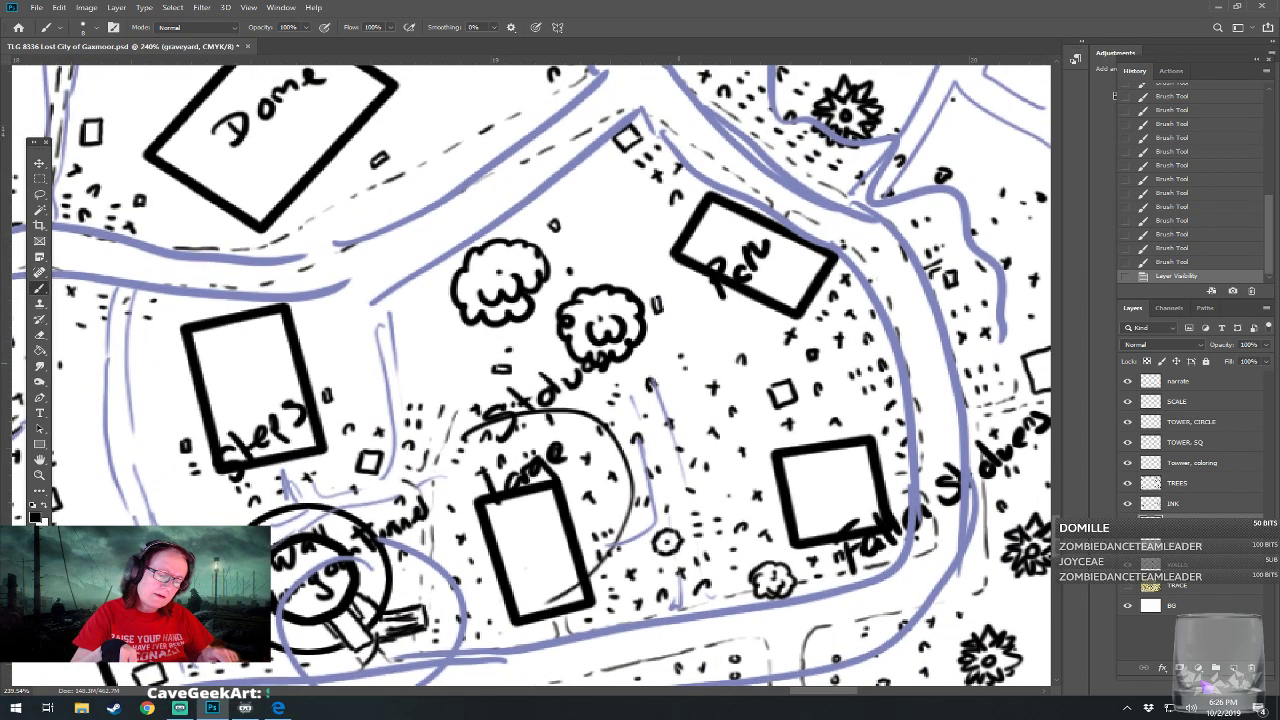
{"action": "scroll", "coordinate": [635, 395], "scroll_direction": "down", "scroll_amount": 5}
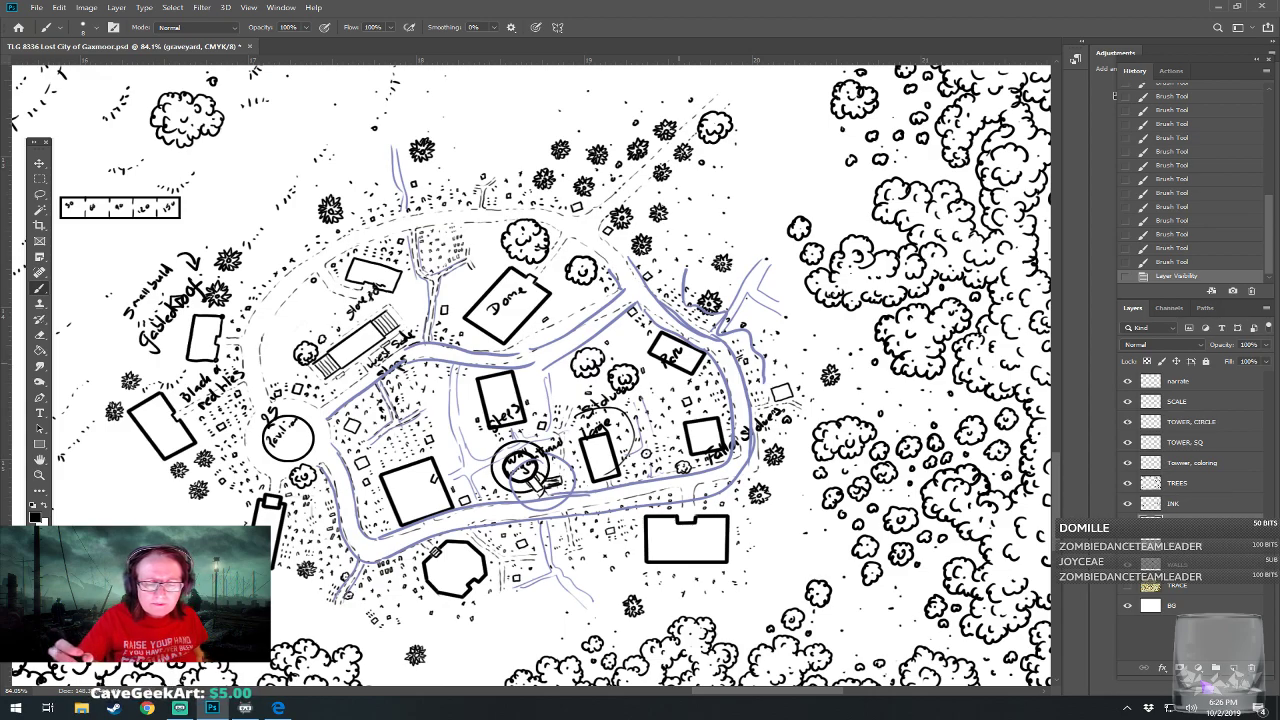
{"action": "scroll", "coordinate": [818, 420], "scroll_direction": "up", "scroll_amount": 3}
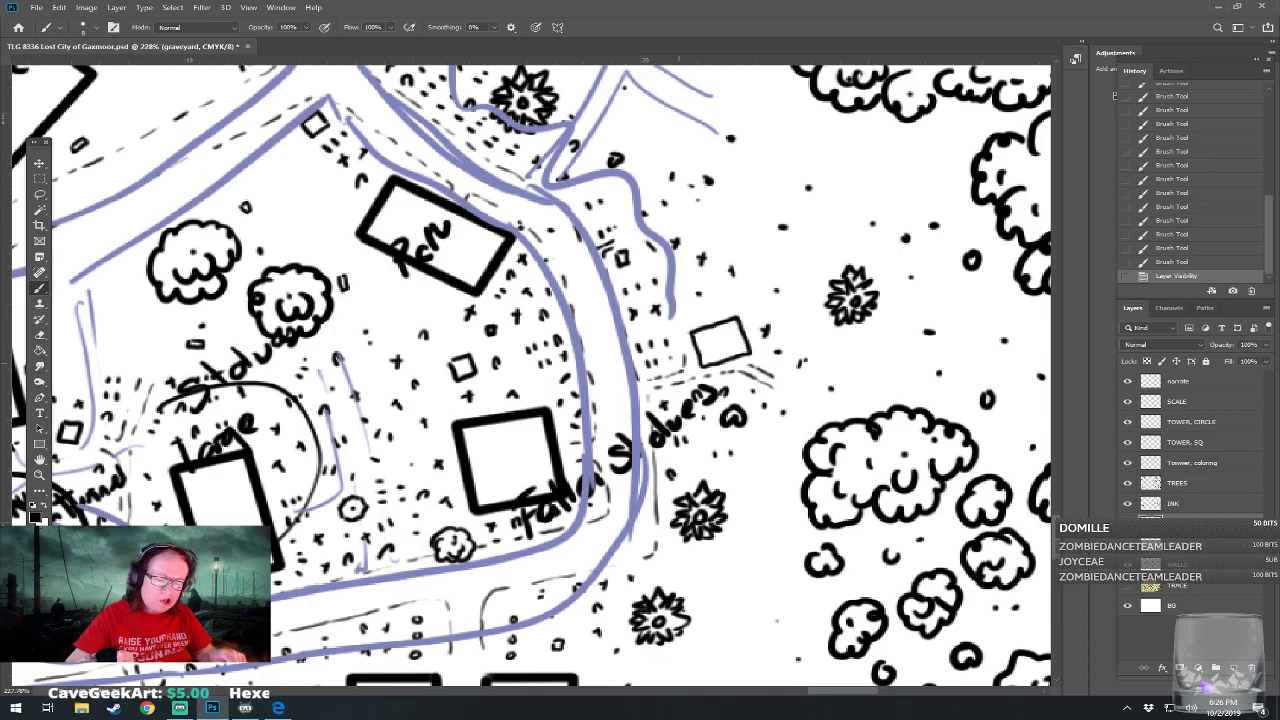
{"action": "scroll", "coordinate": [595, 466], "scroll_direction": "down", "scroll_amount": 5}
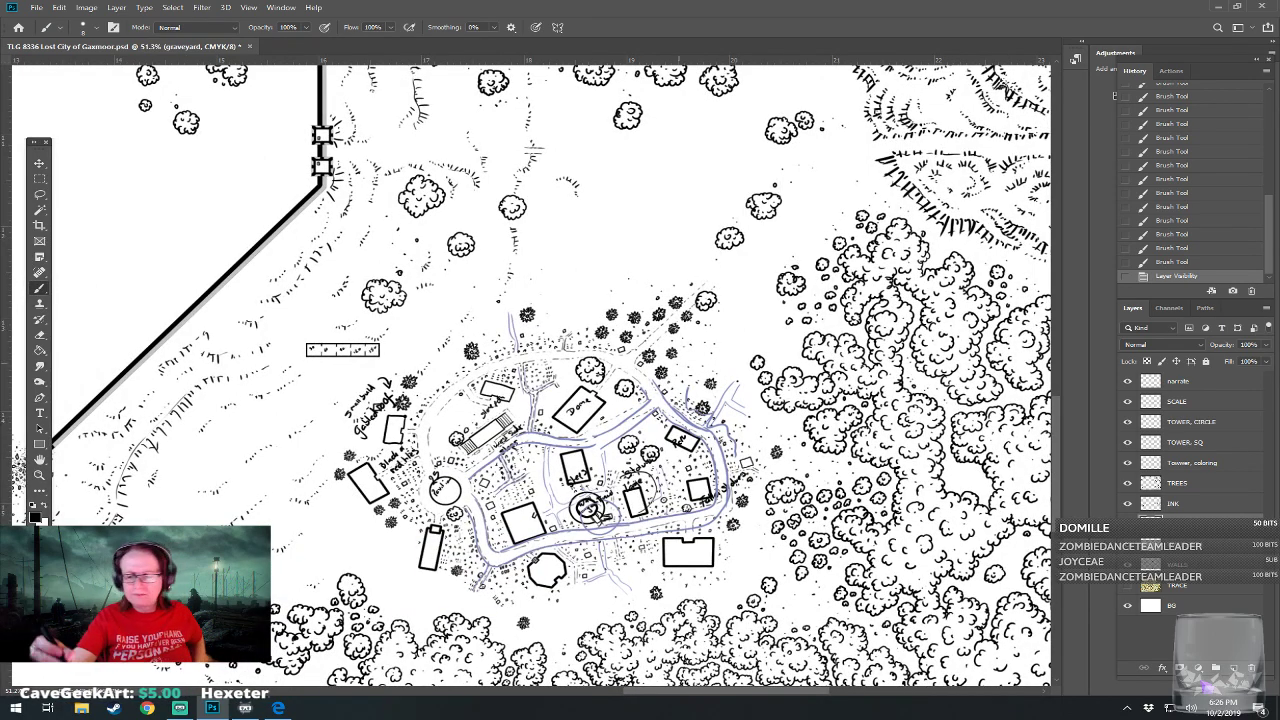
Hide the narrate notes layer and save the map
{"action": "left_click", "coordinate": [1125, 383]}
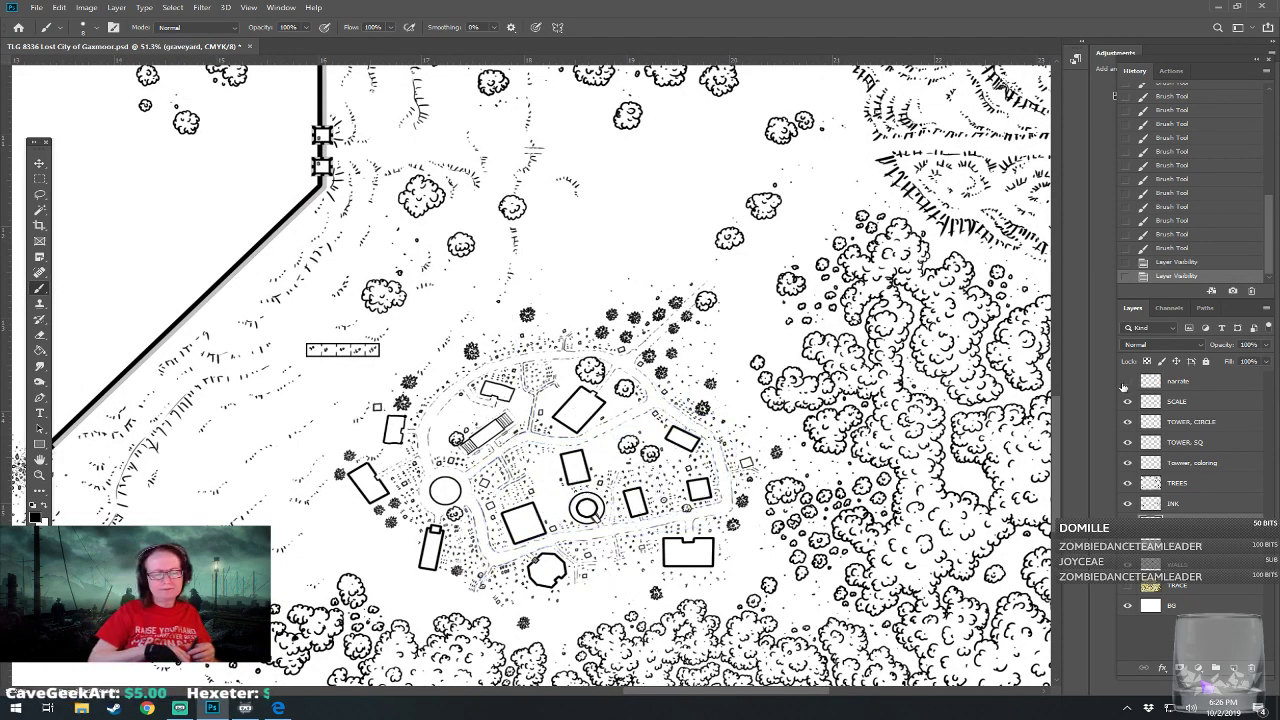
{"action": "left_click_drag", "start_coordinate": [535, 560], "coordinate": [554, 493]}
{"action": "key", "text": "ctrl+s"}
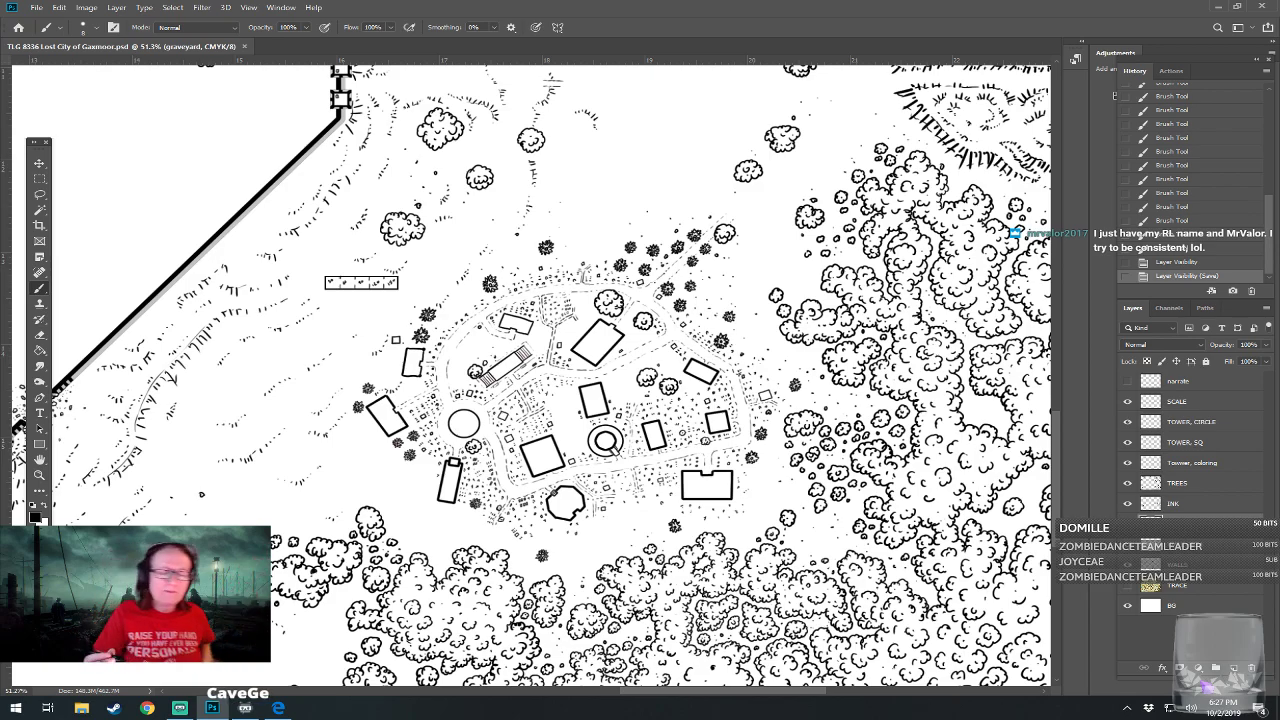
Ink small scattered graves in the open ground between the large square building and the ringed round tower
{"action": "scroll", "coordinate": [593, 370], "scroll_direction": "up", "scroll_amount": 4}
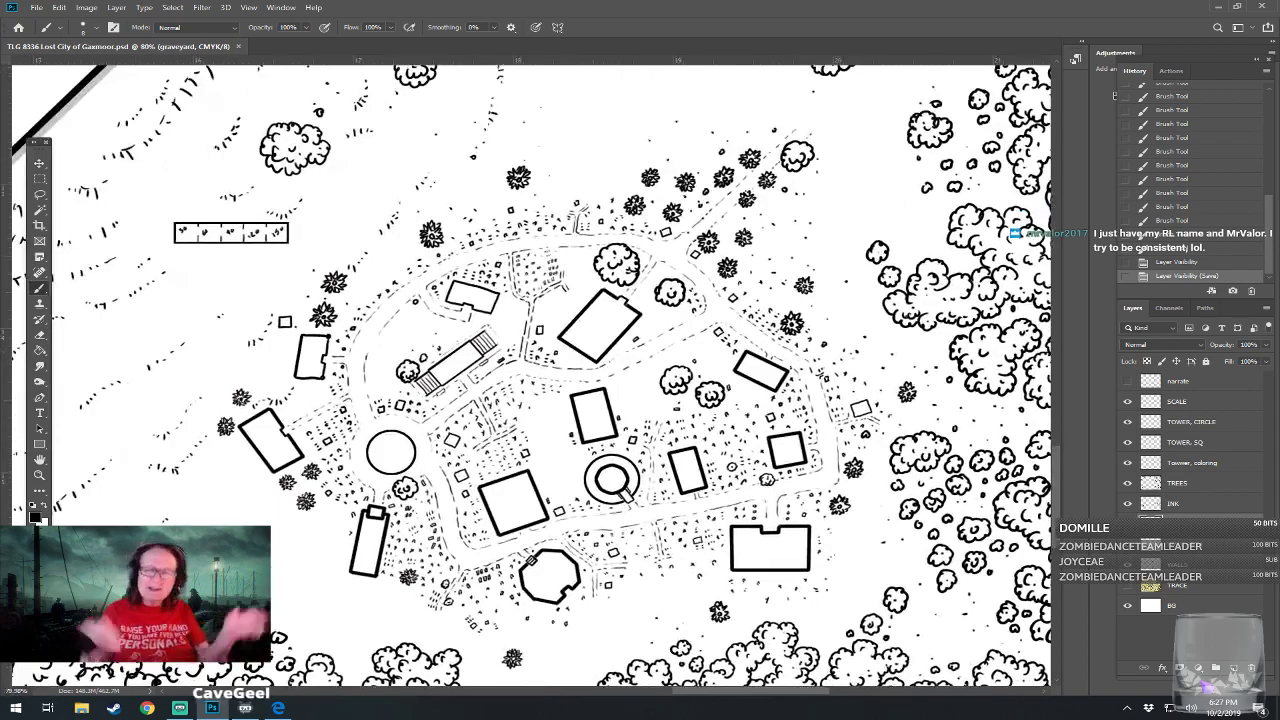
{"action": "scroll", "coordinate": [703, 582], "scroll_direction": "up", "scroll_amount": 1}
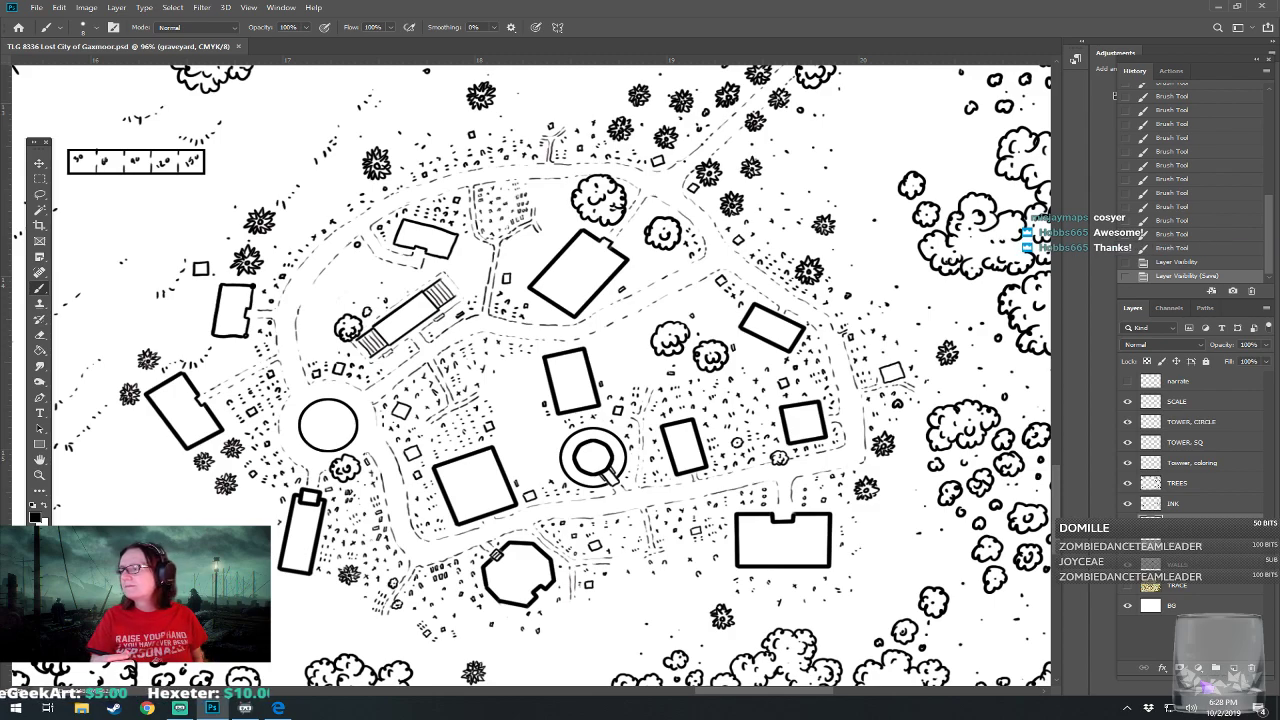
{"action": "left_click_drag", "start_coordinate": [617, 208], "coordinate": [673, 252]}
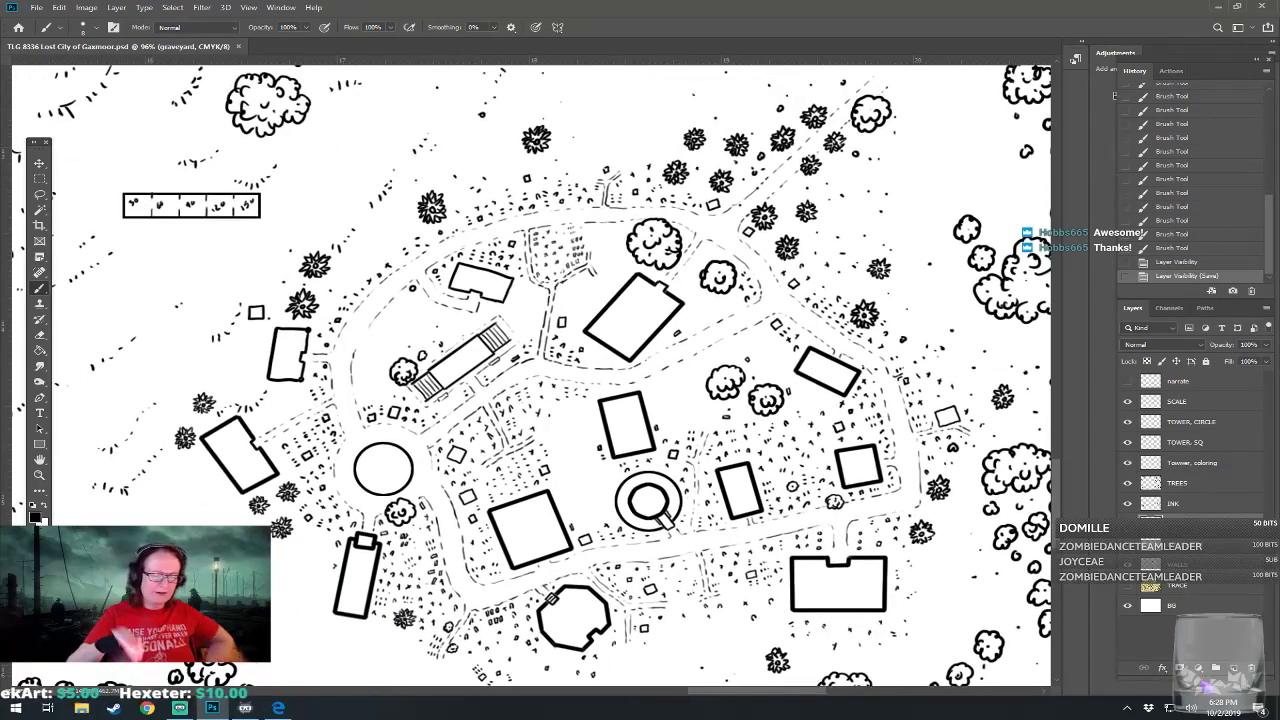
{"action": "left_click", "coordinate": [556, 491]}
{"action": "left_click", "coordinate": [563, 508]}
{"action": "left_click", "coordinate": [567, 515]}
{"action": "left_click", "coordinate": [566, 515]}
{"action": "left_click", "coordinate": [570, 523]}
{"action": "left_click", "coordinate": [574, 531]}
{"action": "left_click", "coordinate": [579, 529]}
{"action": "left_click", "coordinate": [581, 521]}
{"action": "left_click", "coordinate": [576, 512]}
{"action": "left_click", "coordinate": [577, 511]}
{"action": "left_click", "coordinate": [571, 503]}
{"action": "left_click", "coordinate": [567, 496]}
{"action": "left_click", "coordinate": [567, 492]}
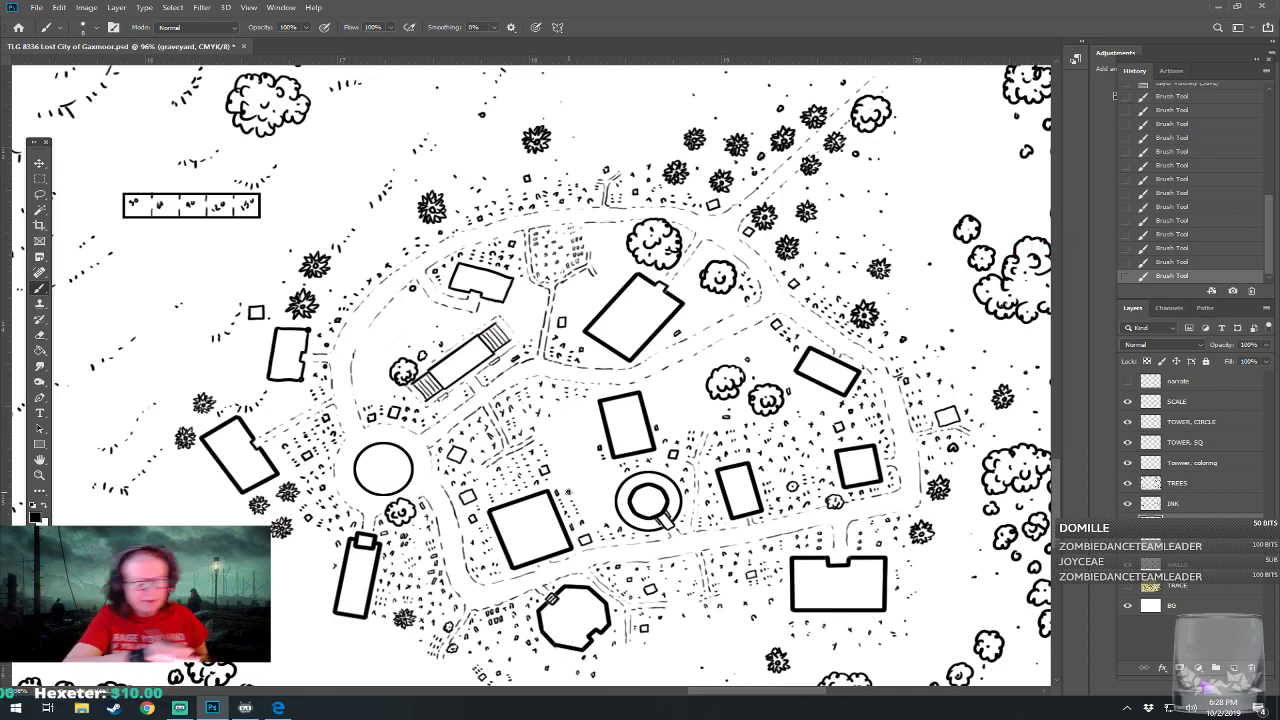
Fill the ground around the central upright building and the two round trees with graves and small round tombs, and save the map
{"action": "left_click", "coordinate": [578, 498]}
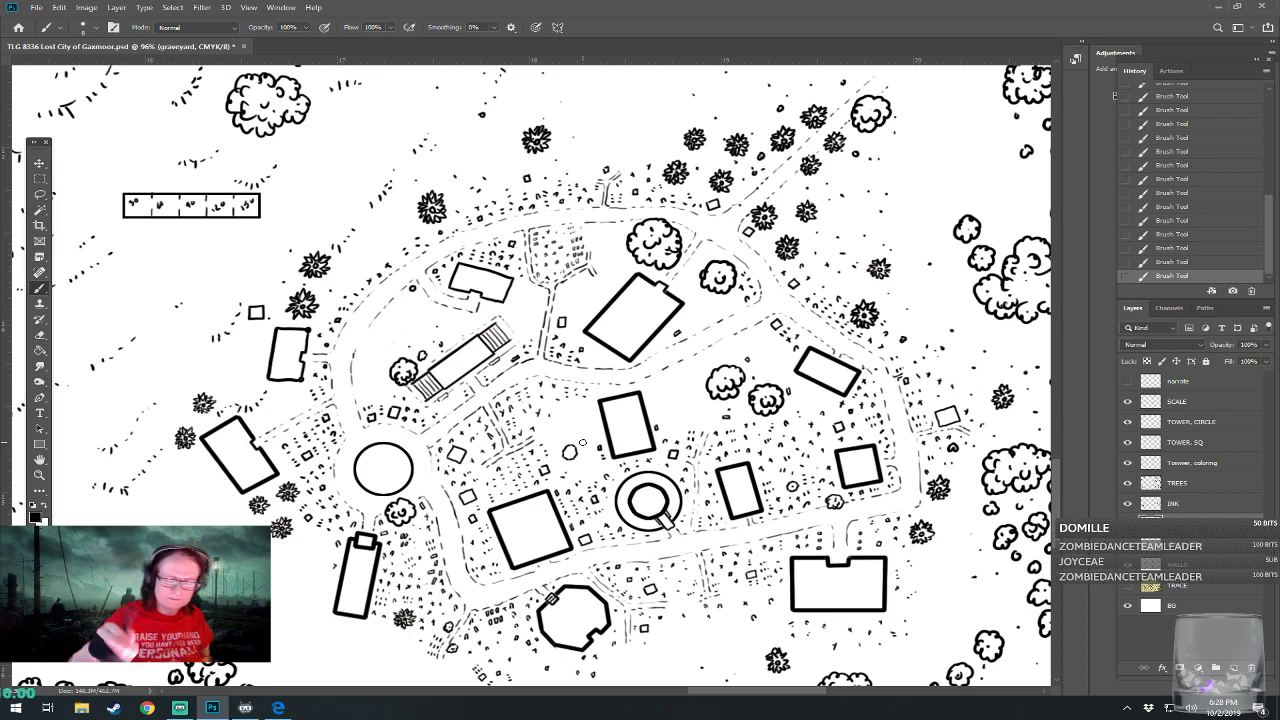
{"action": "left_click_drag", "start_coordinate": [582, 443], "coordinate": [504, 450]}
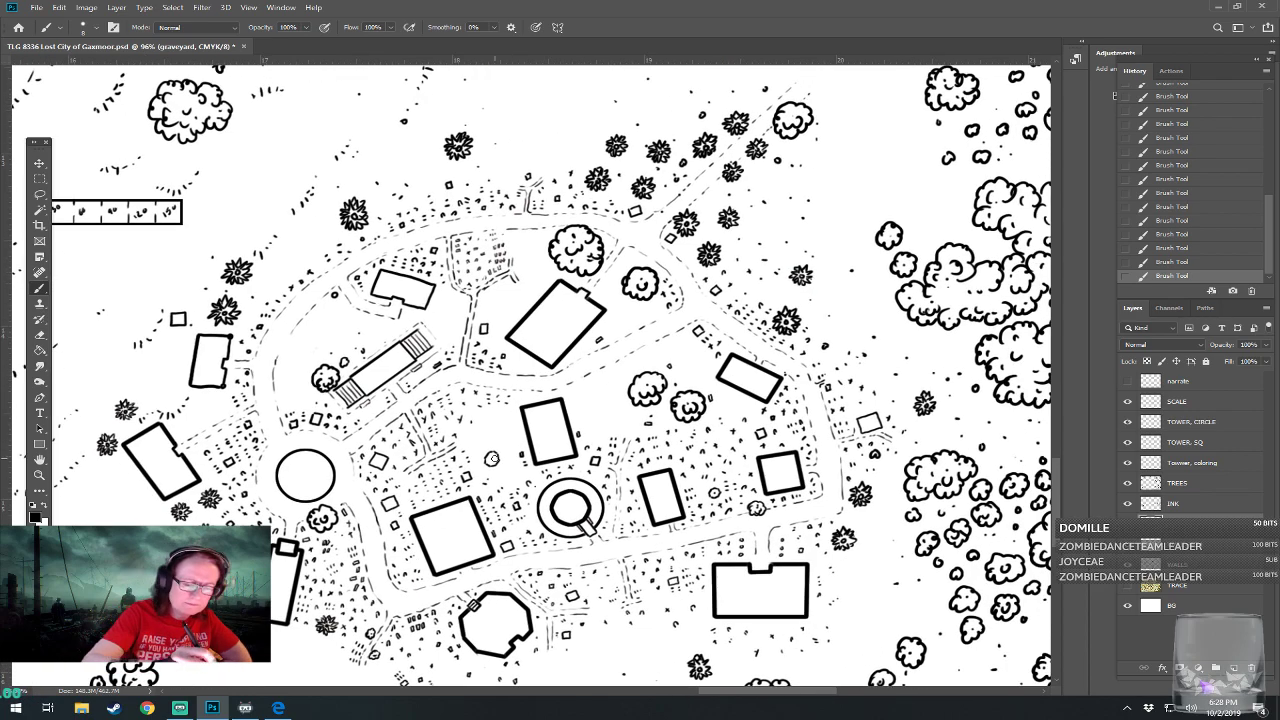
{"action": "left_click_drag", "start_coordinate": [491, 458], "coordinate": [531, 472]}
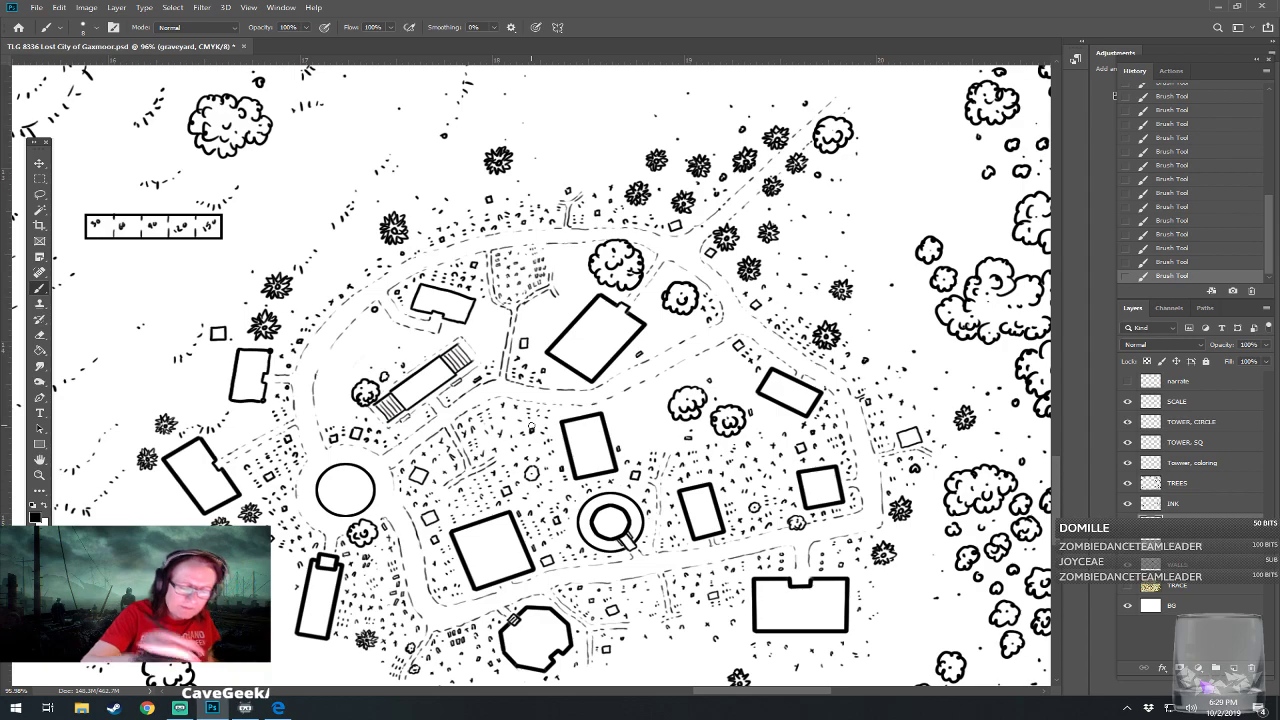
{"action": "left_click_drag", "start_coordinate": [531, 428], "coordinate": [467, 454]}
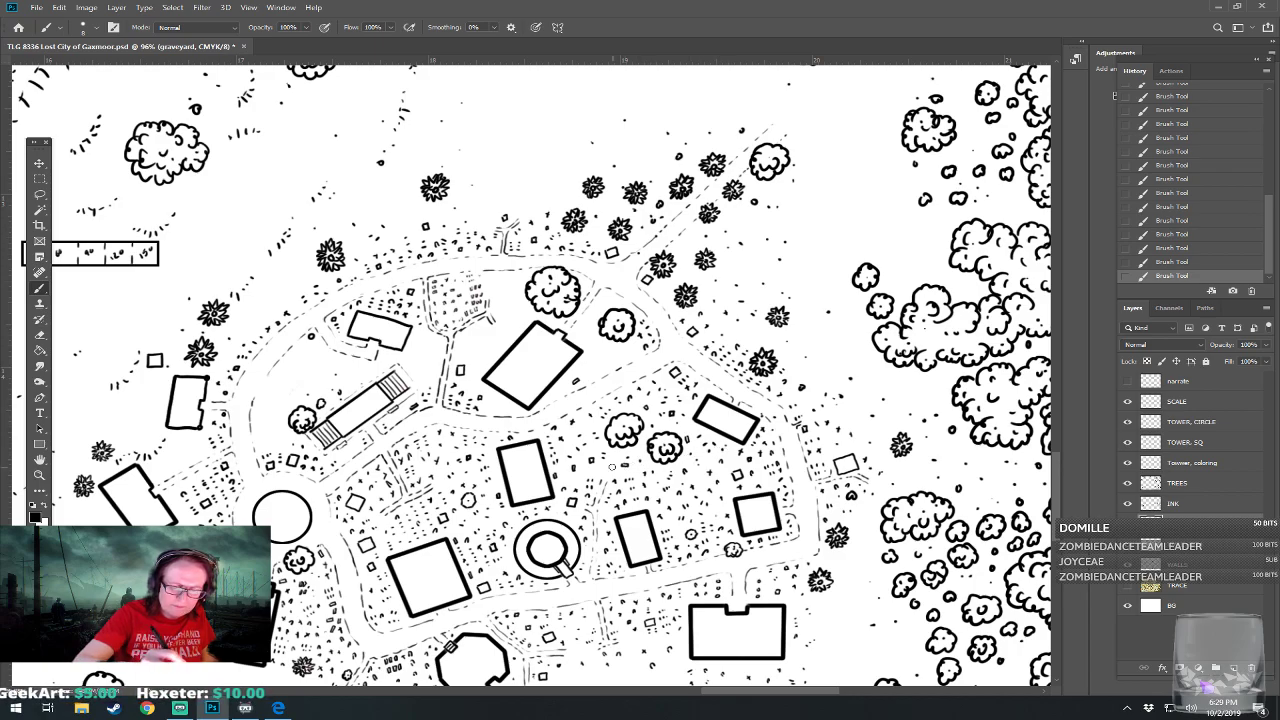
{"action": "scroll", "coordinate": [608, 468], "scroll_direction": "down", "scroll_amount": 5}
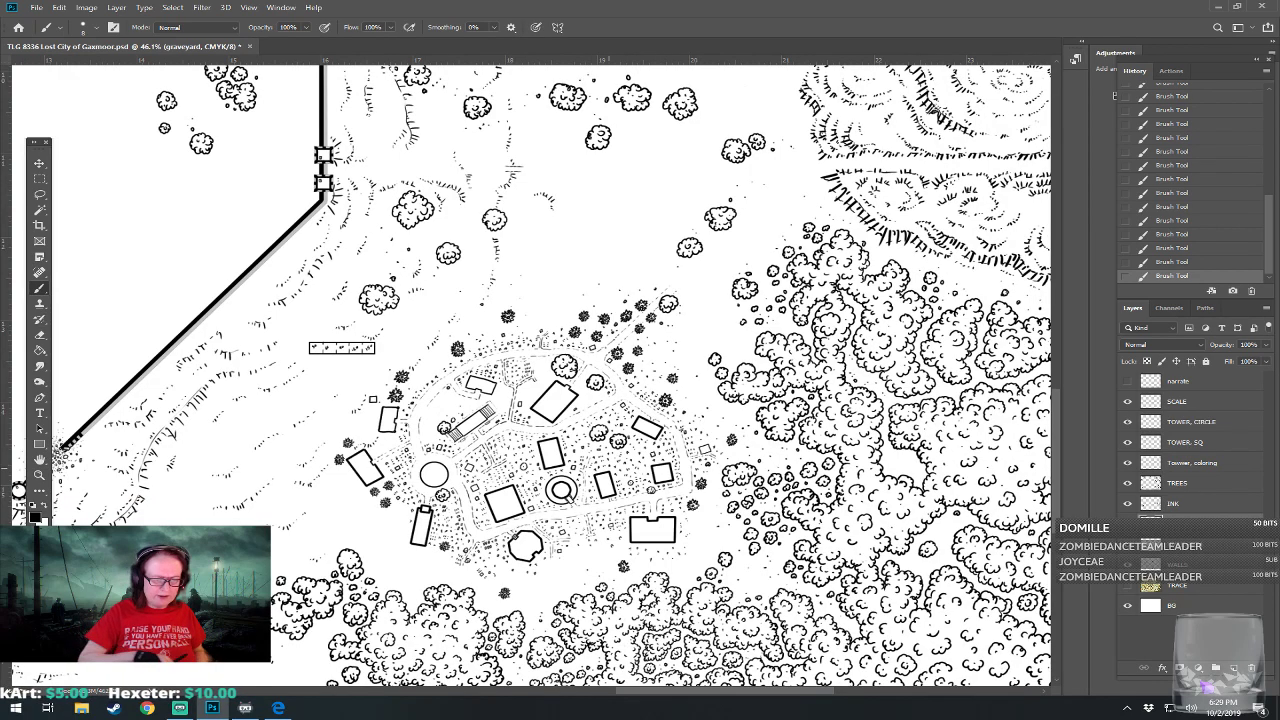
{"action": "key", "text": "ctrl+s"}
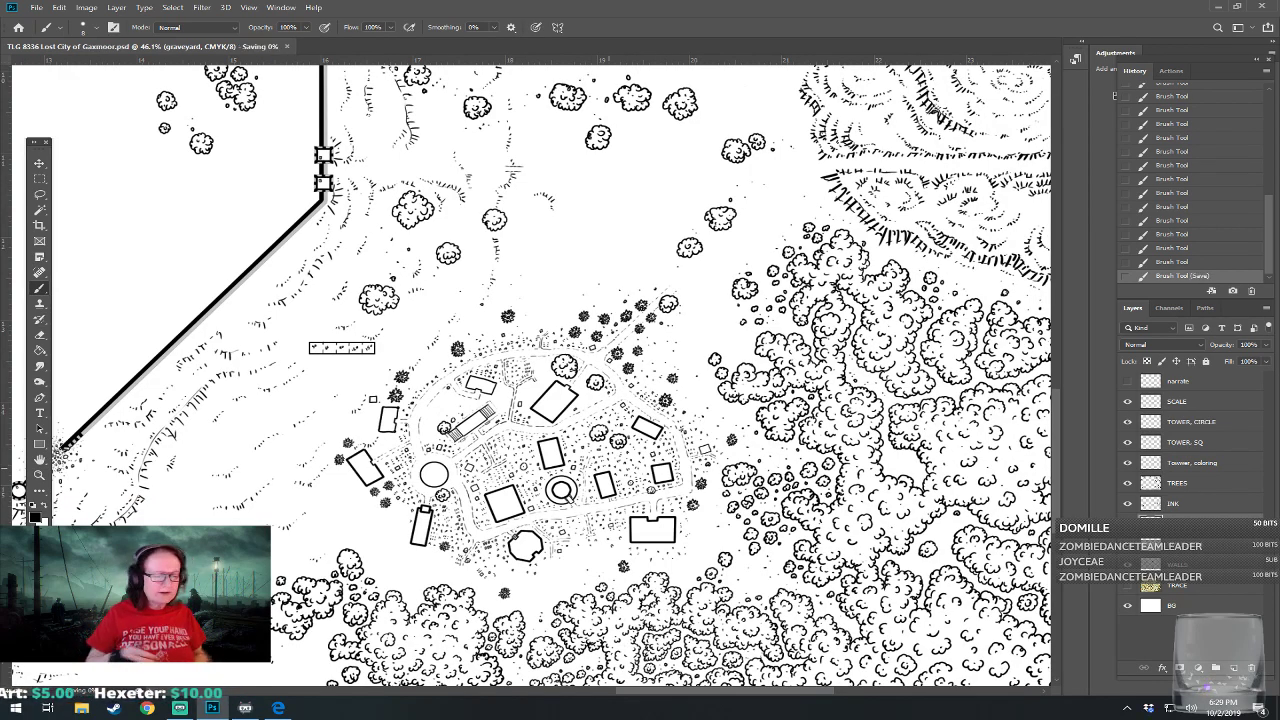
Ink rows of small graves west of the loop road, between the small gabled building and the tilted notched building
{"action": "scroll", "coordinate": [462, 492], "scroll_direction": "up", "scroll_amount": 3}
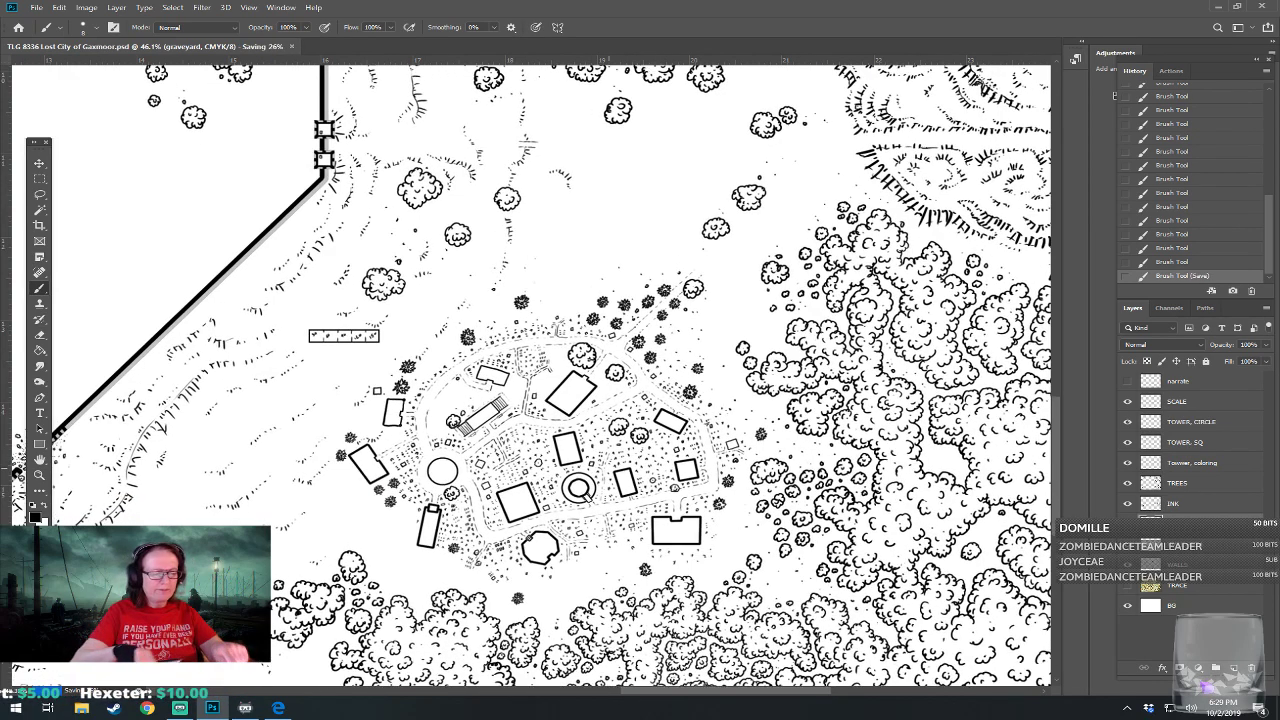
{"action": "scroll", "coordinate": [462, 492], "scroll_direction": "up", "scroll_amount": 2}
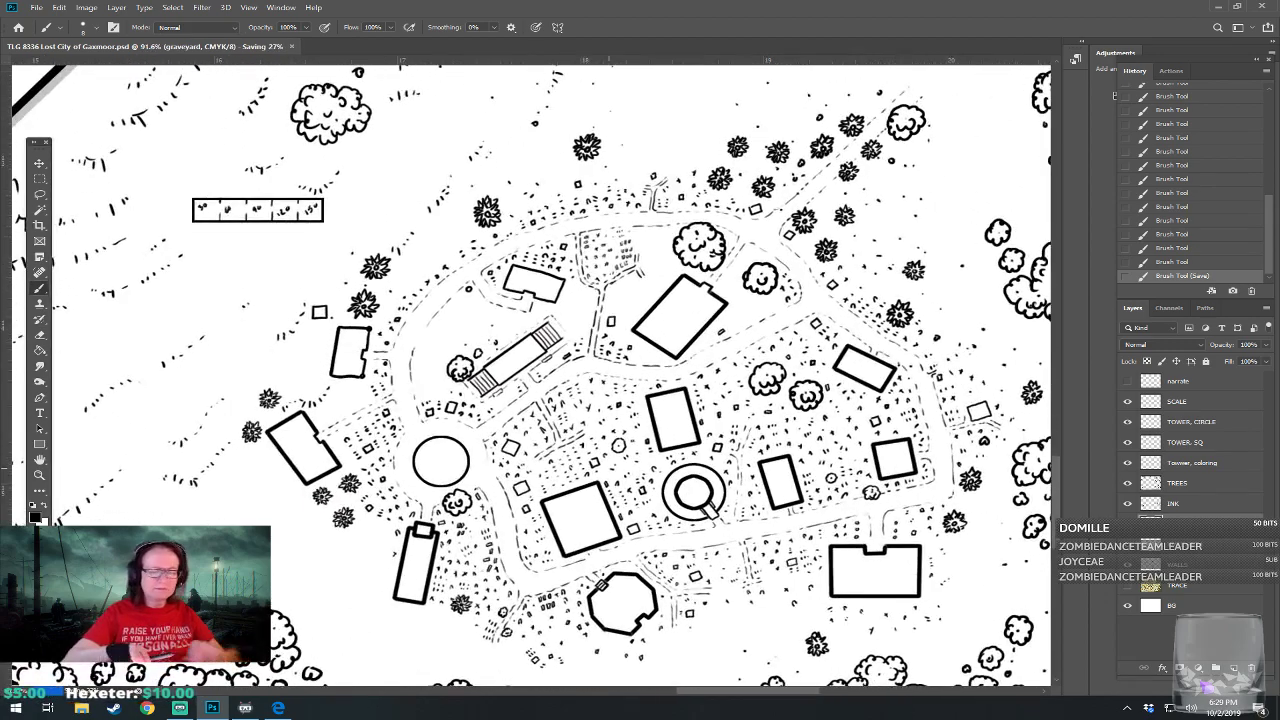
{"action": "scroll", "coordinate": [462, 492], "scroll_direction": "up", "scroll_amount": 1}
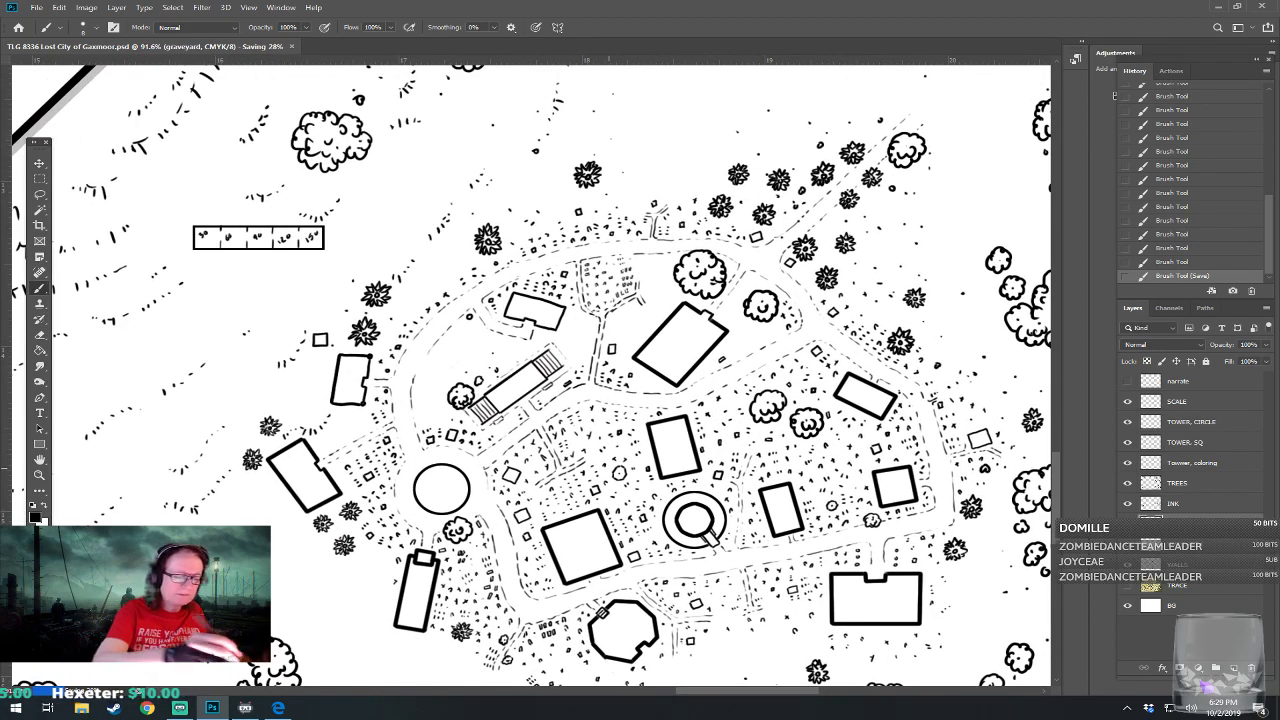
{"action": "left_click", "coordinate": [332, 437]}
{"action": "left_click", "coordinate": [342, 421]}
{"action": "left_click", "coordinate": [345, 431]}
{"action": "left_click", "coordinate": [349, 422]}
{"action": "left_click", "coordinate": [354, 422]}
{"action": "left_click", "coordinate": [355, 428]}
{"action": "left_click", "coordinate": [357, 412]}
{"action": "left_click", "coordinate": [361, 414]}
{"action": "left_click", "coordinate": [362, 423]}
{"action": "left_click", "coordinate": [360, 431]}
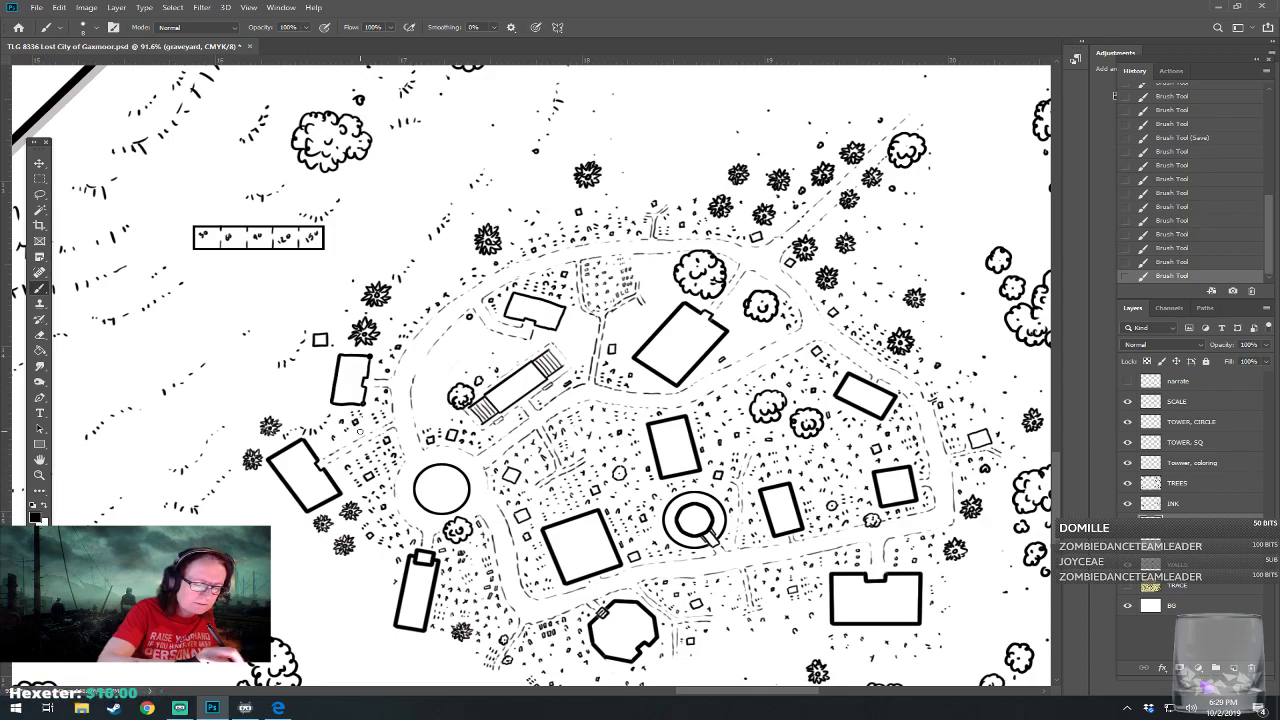
{"action": "left_click", "coordinate": [361, 430]}
{"action": "left_click", "coordinate": [358, 432]}
{"action": "left_click", "coordinate": [353, 436]}
{"action": "left_click", "coordinate": [366, 427]}
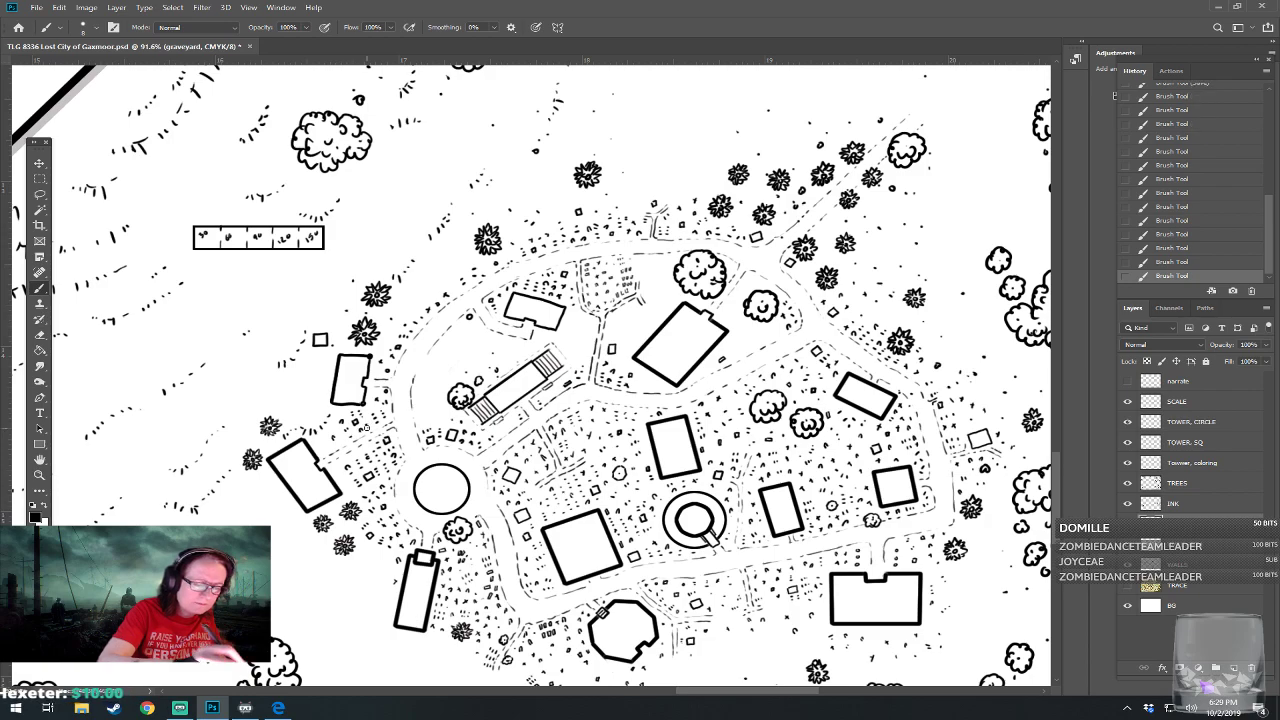
{"action": "left_click", "coordinate": [340, 440]}
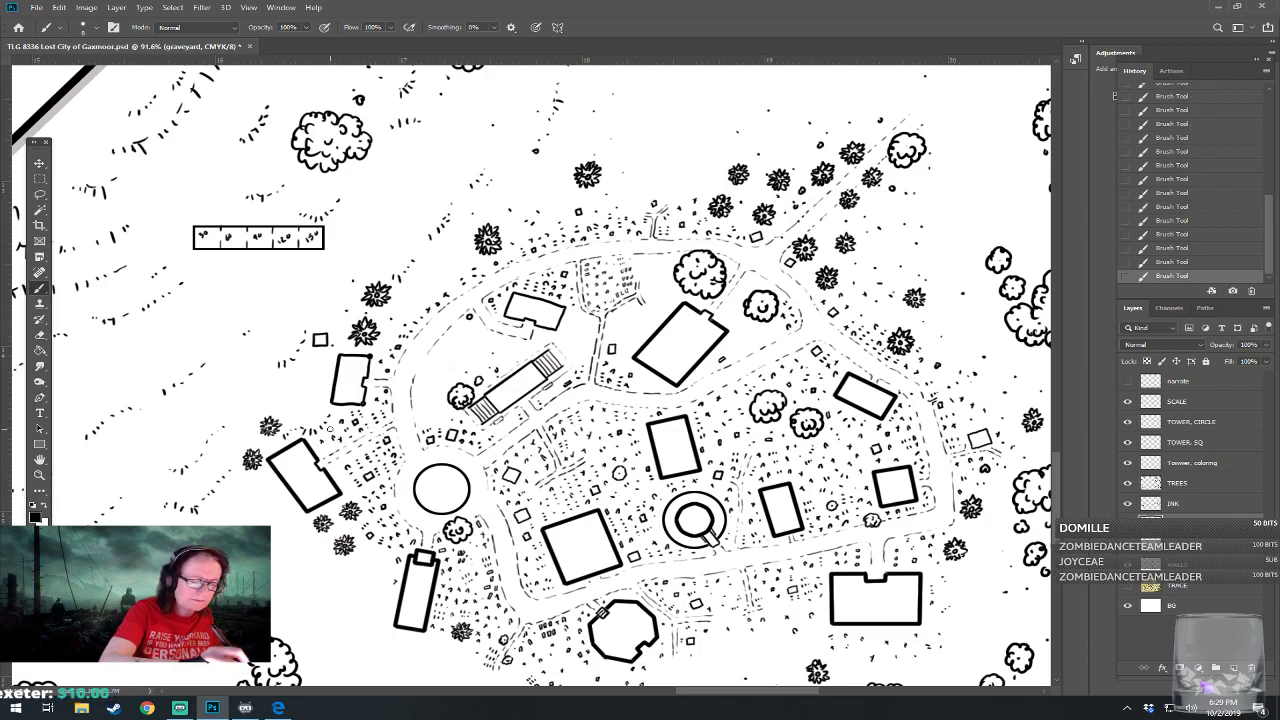
Fill the ground around the tilted Dome building and its nearby round trees with graves and small tombs
{"action": "left_click_drag", "start_coordinate": [332, 429], "coordinate": [274, 514]}
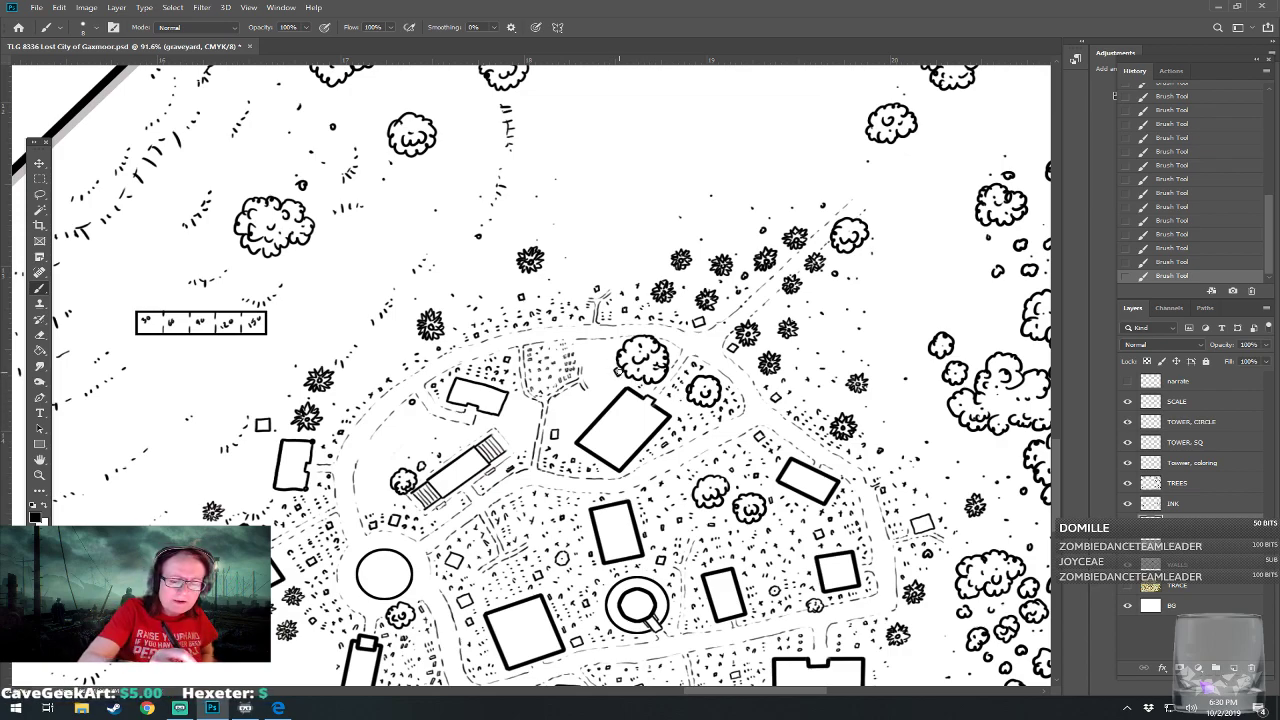
{"action": "left_click", "coordinate": [585, 380]}
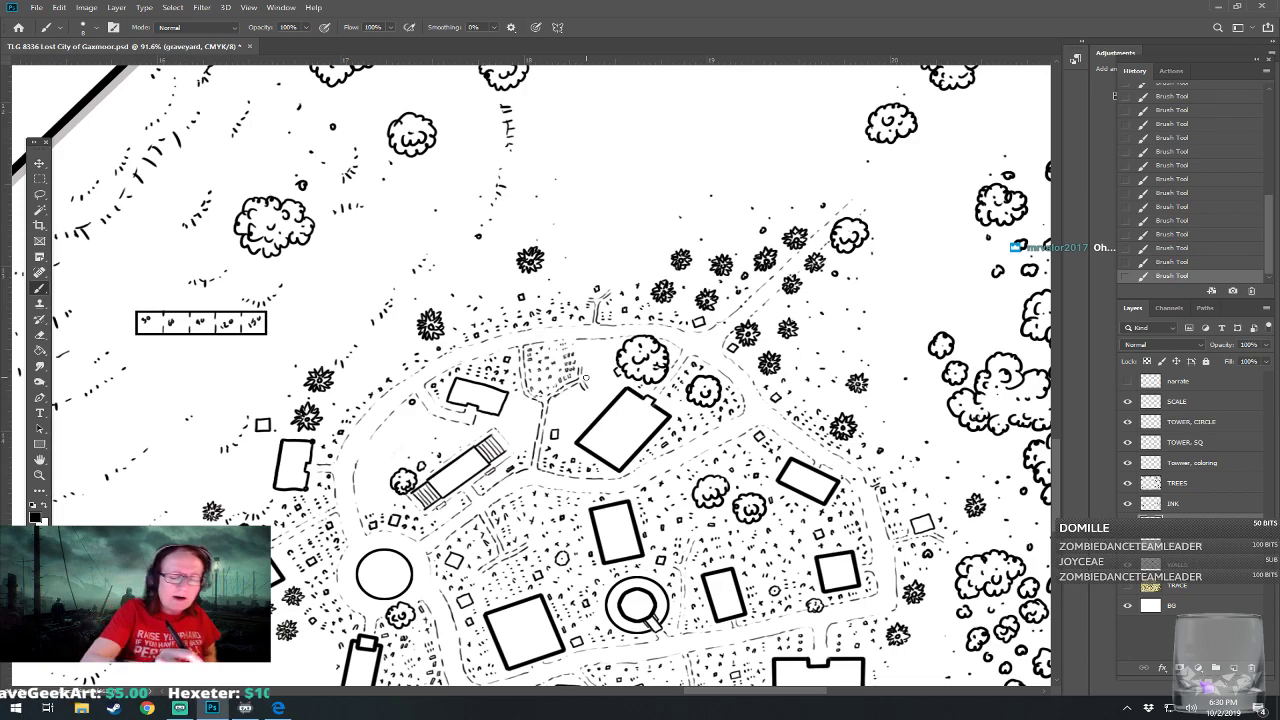
{"action": "left_click_drag", "start_coordinate": [596, 378], "coordinate": [588, 378]}
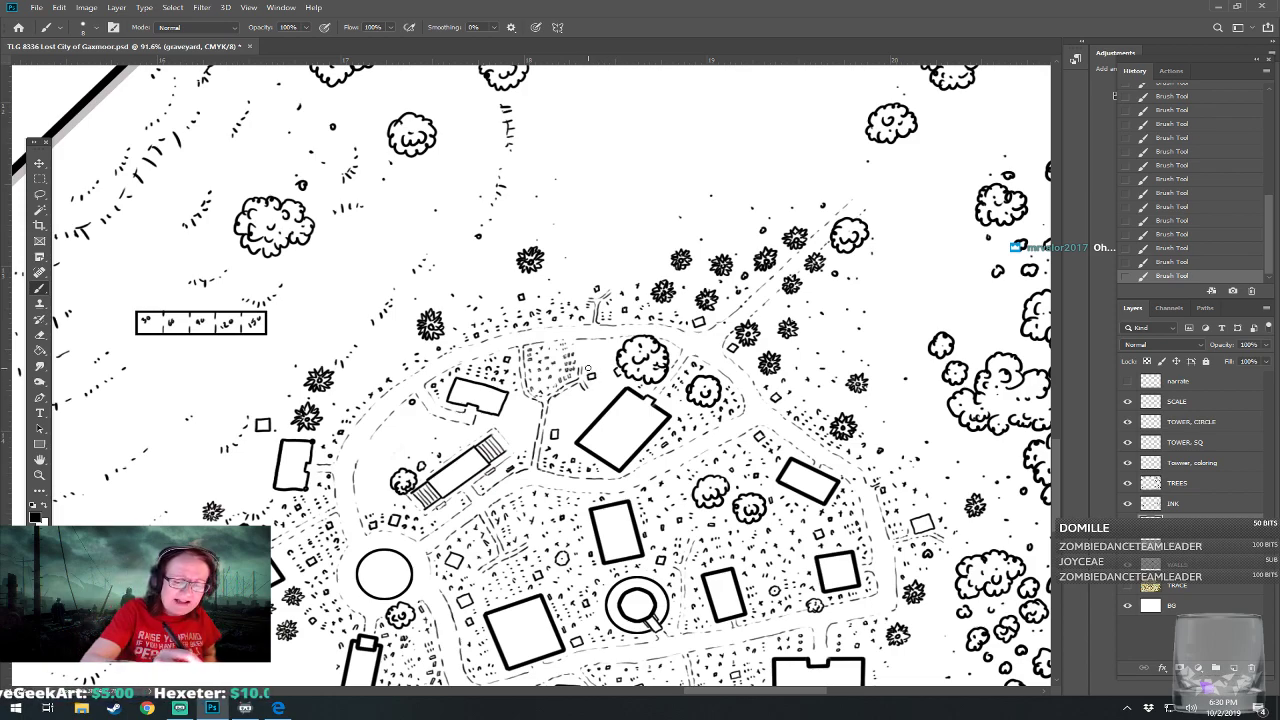
{"action": "left_click", "coordinate": [588, 356]}
{"action": "left_click", "coordinate": [582, 354]}
{"action": "left_click", "coordinate": [579, 352]}
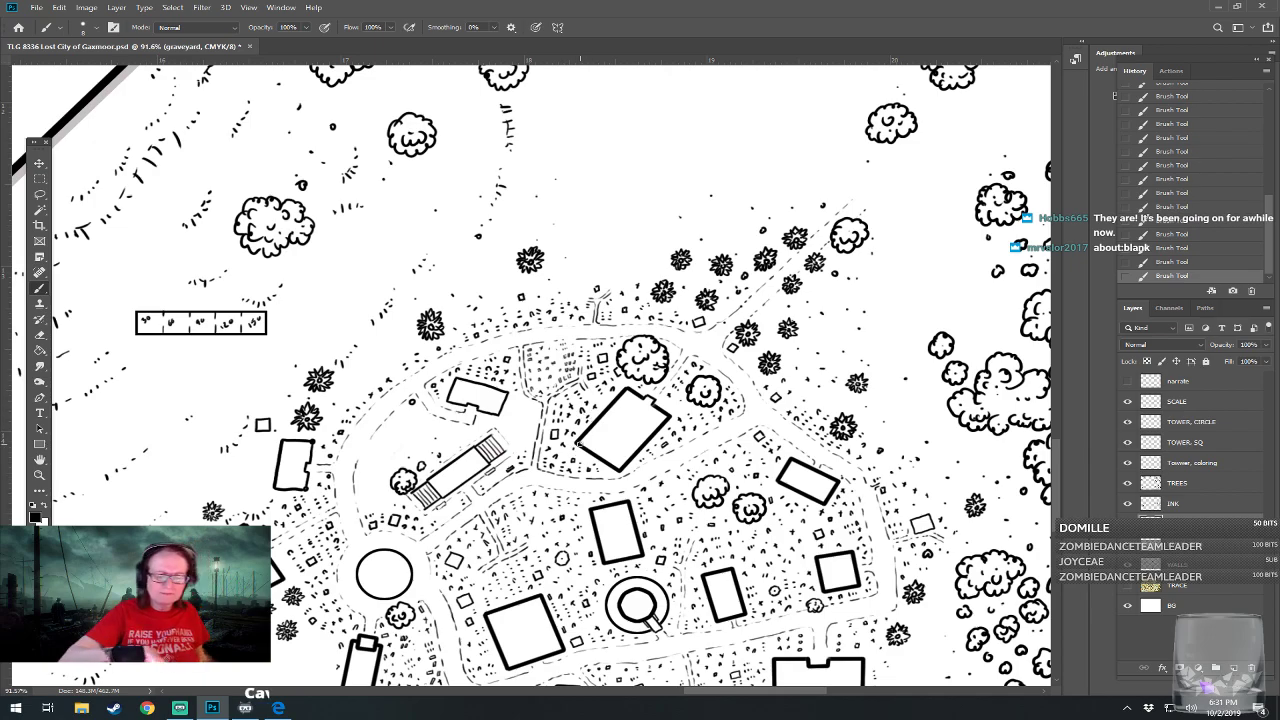
Fill the northwest area inside the loop road, around the long stepped building, with graves and small tombs, and save the map
{"action": "scroll", "coordinate": [580, 443], "scroll_direction": "down", "scroll_amount": 3}
{"action": "scroll", "coordinate": [580, 443], "scroll_direction": "up", "scroll_amount": 3}
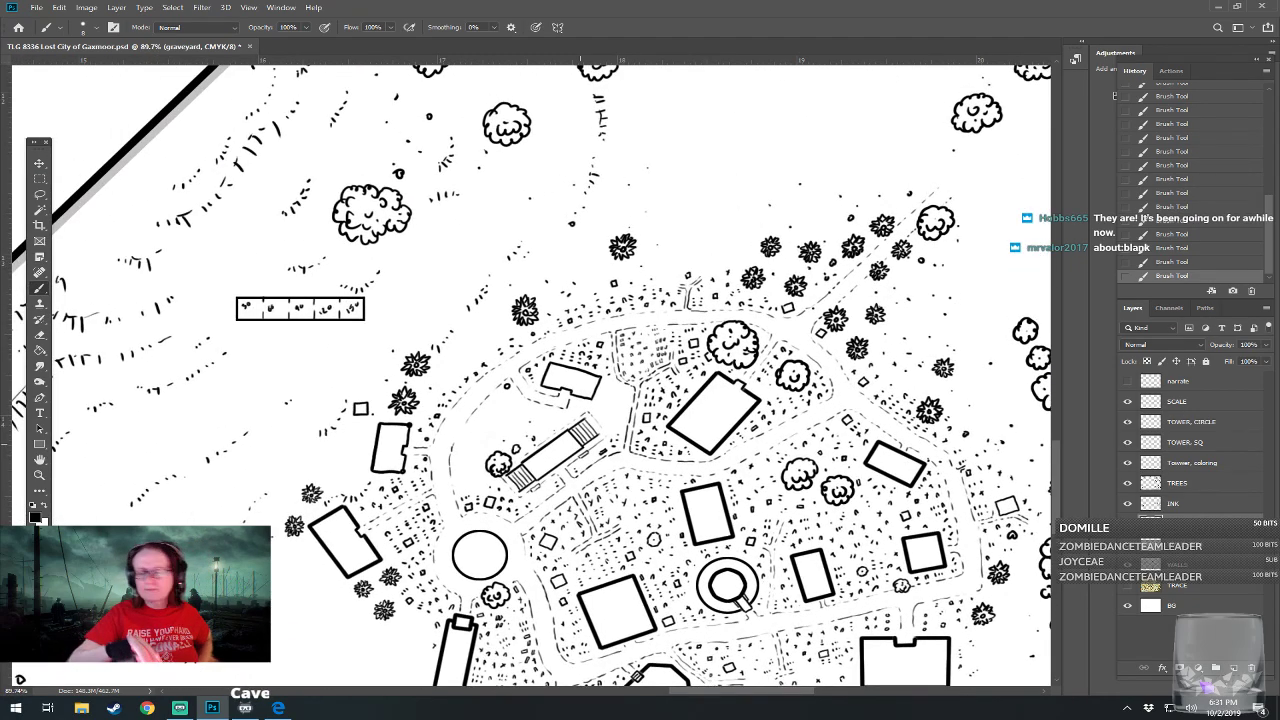
{"action": "left_click_drag", "start_coordinate": [580, 443], "coordinate": [617, 451]}
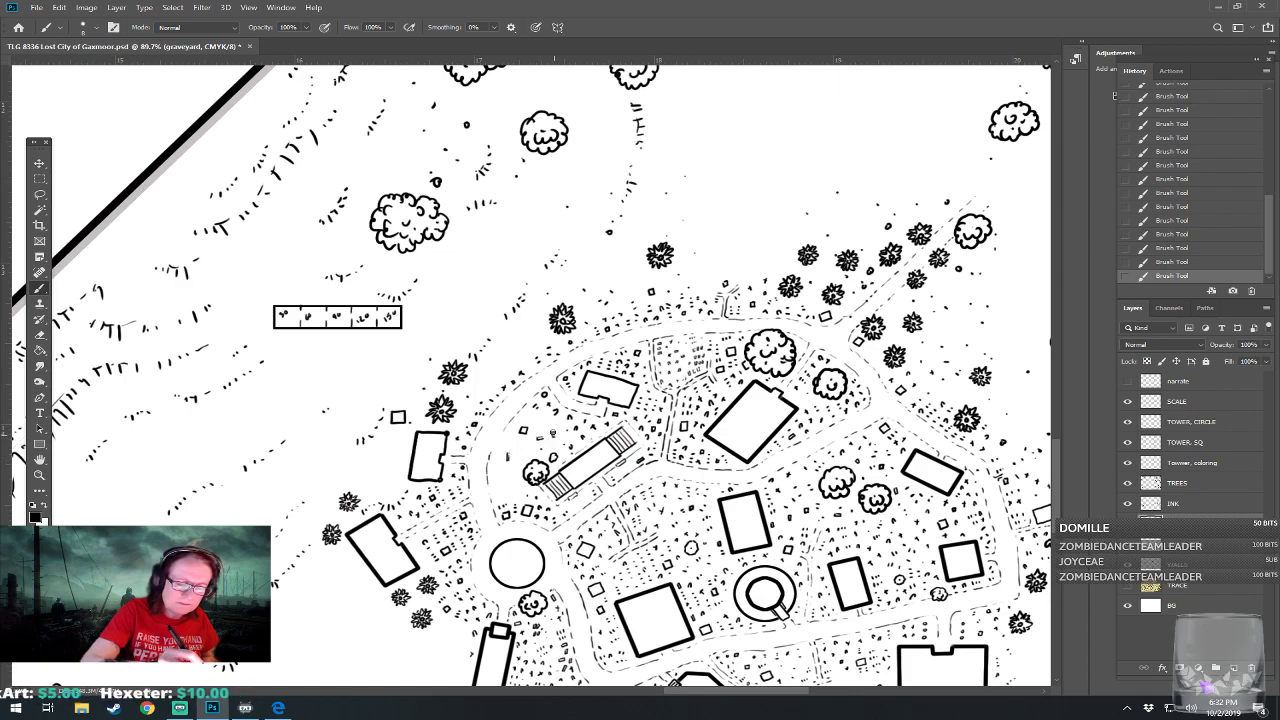
{"action": "mouse_move", "coordinate": [501, 482]}
{"action": "left_mouse_down"}
{"action": "mouse_move", "coordinate": [514, 486]}
{"action": "mouse_move", "coordinate": [502, 496]}
{"action": "mouse_move", "coordinate": [514, 492]}
{"action": "left_mouse_up"}
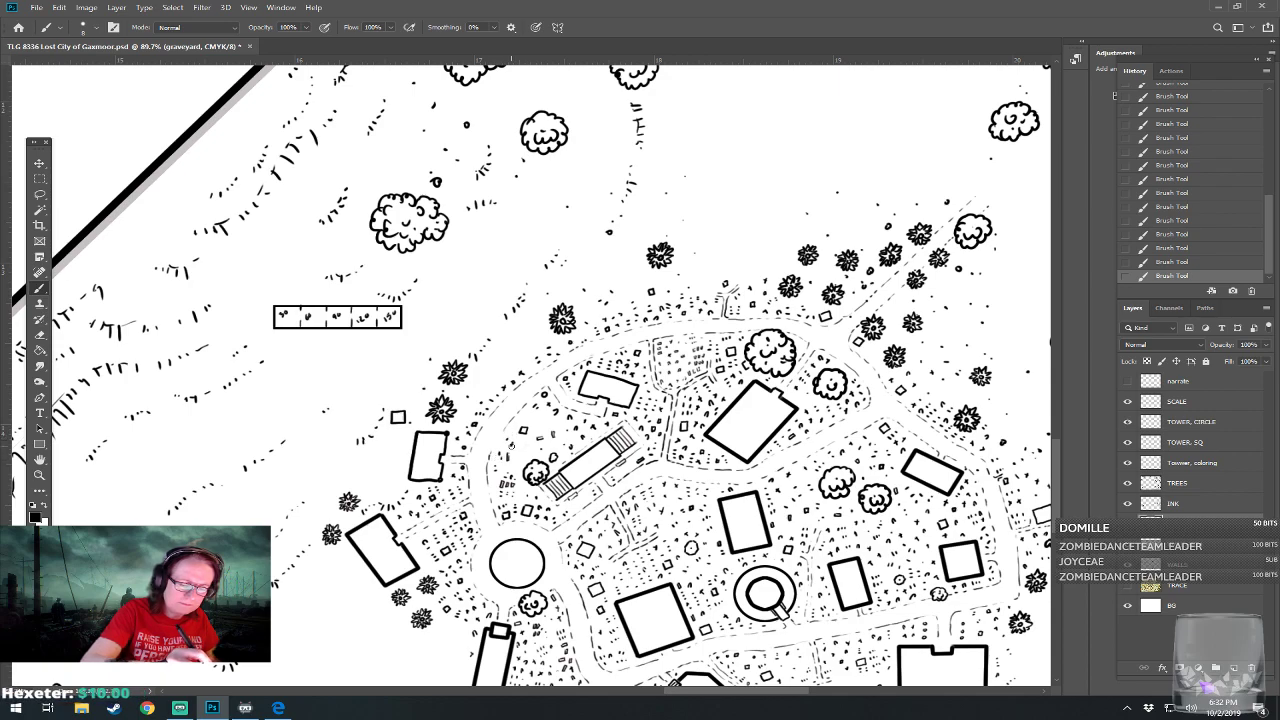
{"action": "left_click_drag", "start_coordinate": [519, 453], "coordinate": [518, 466]}
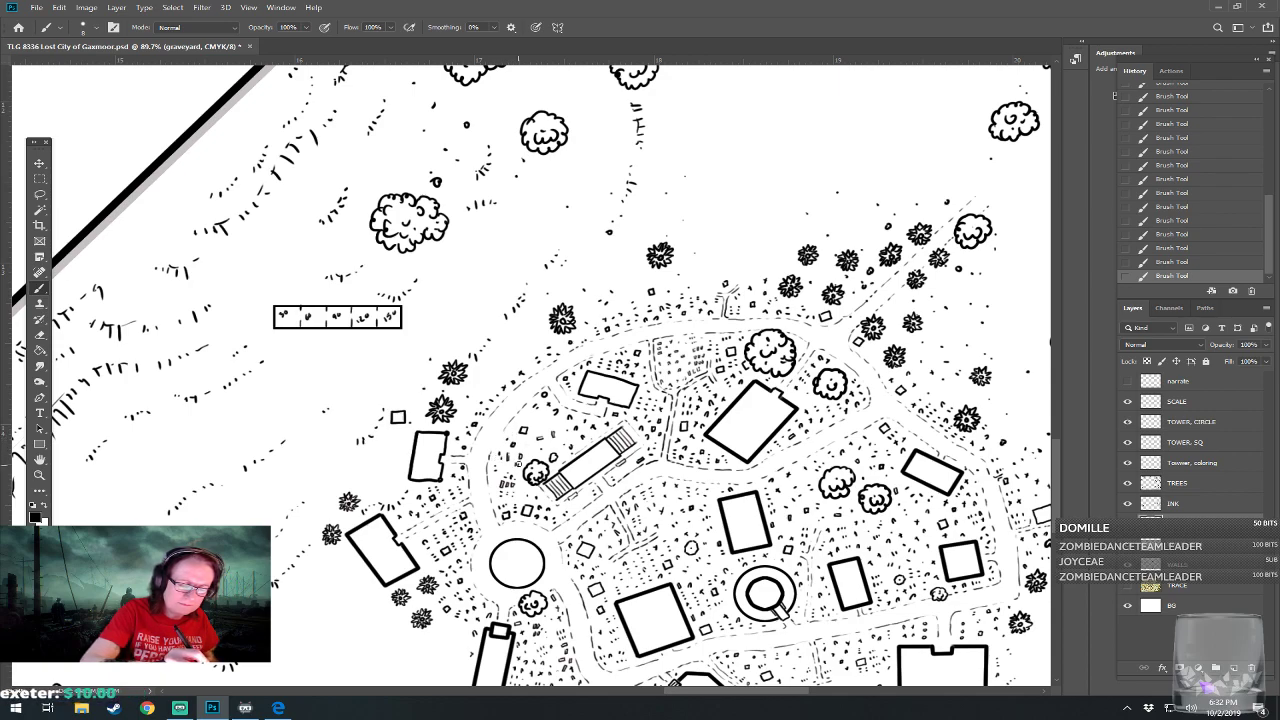
{"action": "left_click", "coordinate": [519, 421]}
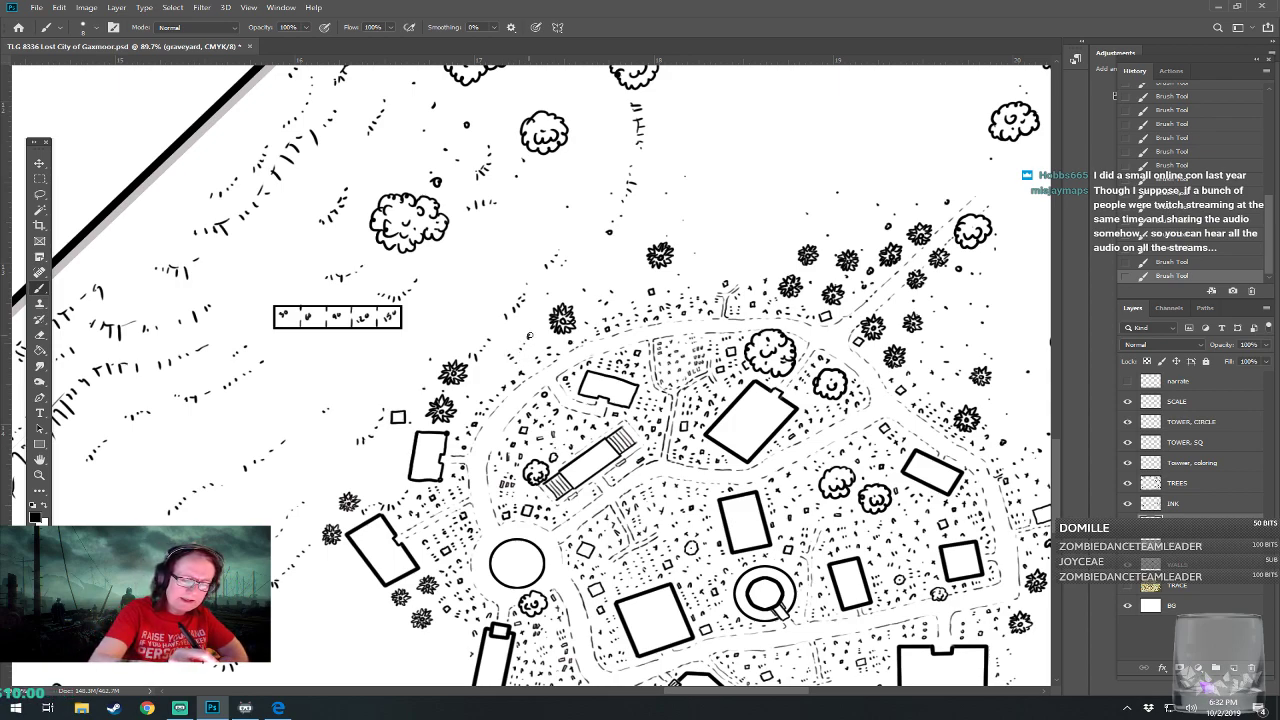
{"action": "left_click_drag", "start_coordinate": [532, 337], "coordinate": [382, 183]}
{"action": "scroll", "coordinate": [515, 525], "scroll_direction": "down", "scroll_amount": 4}
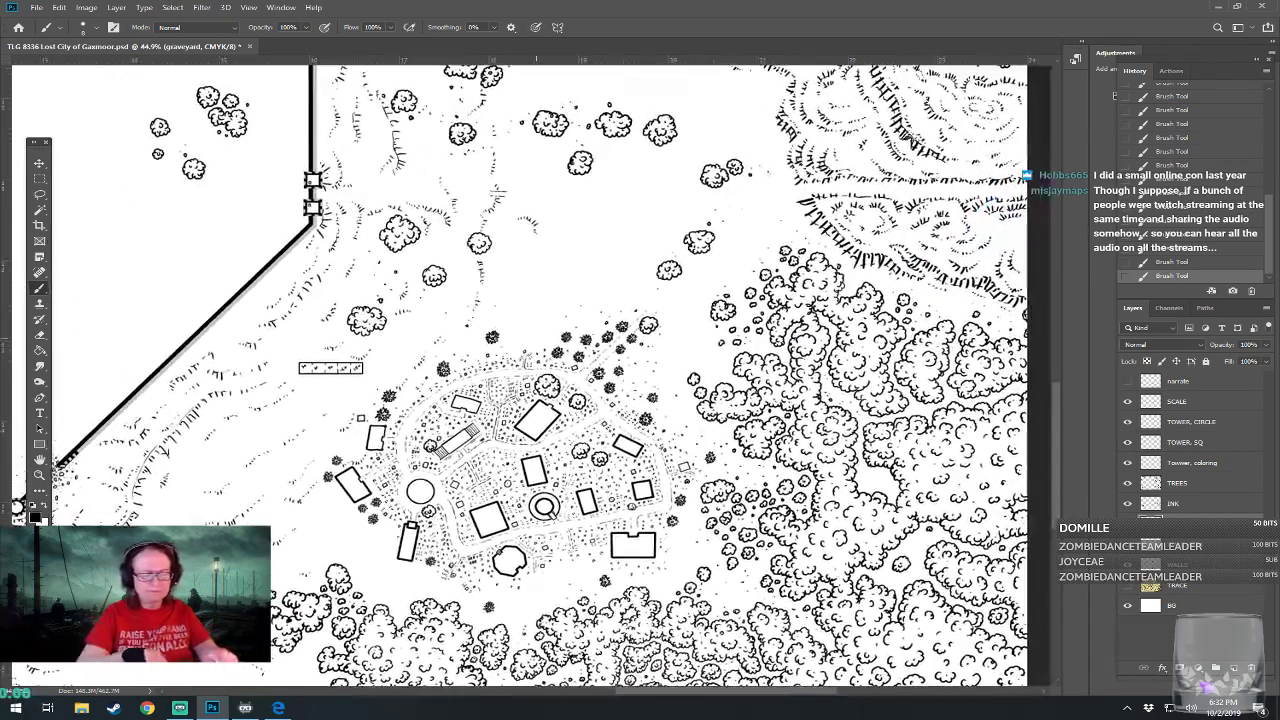
{"action": "key", "text": "ctrl+s"}
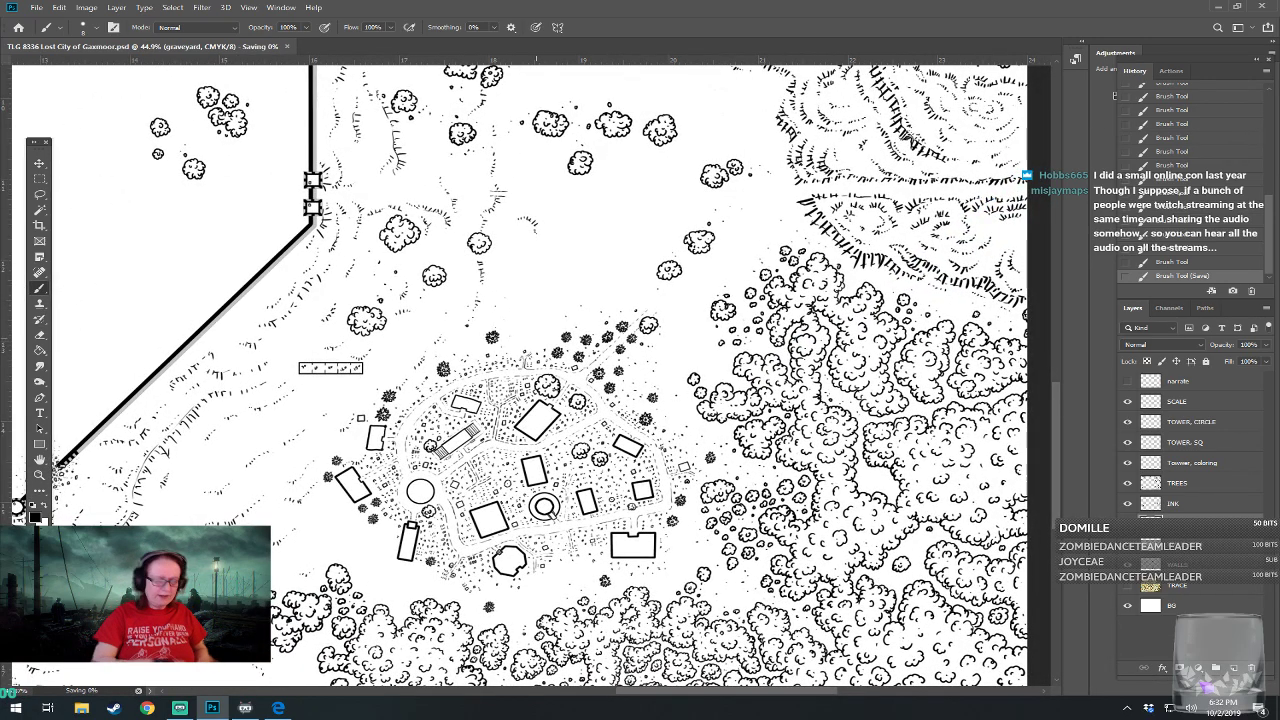
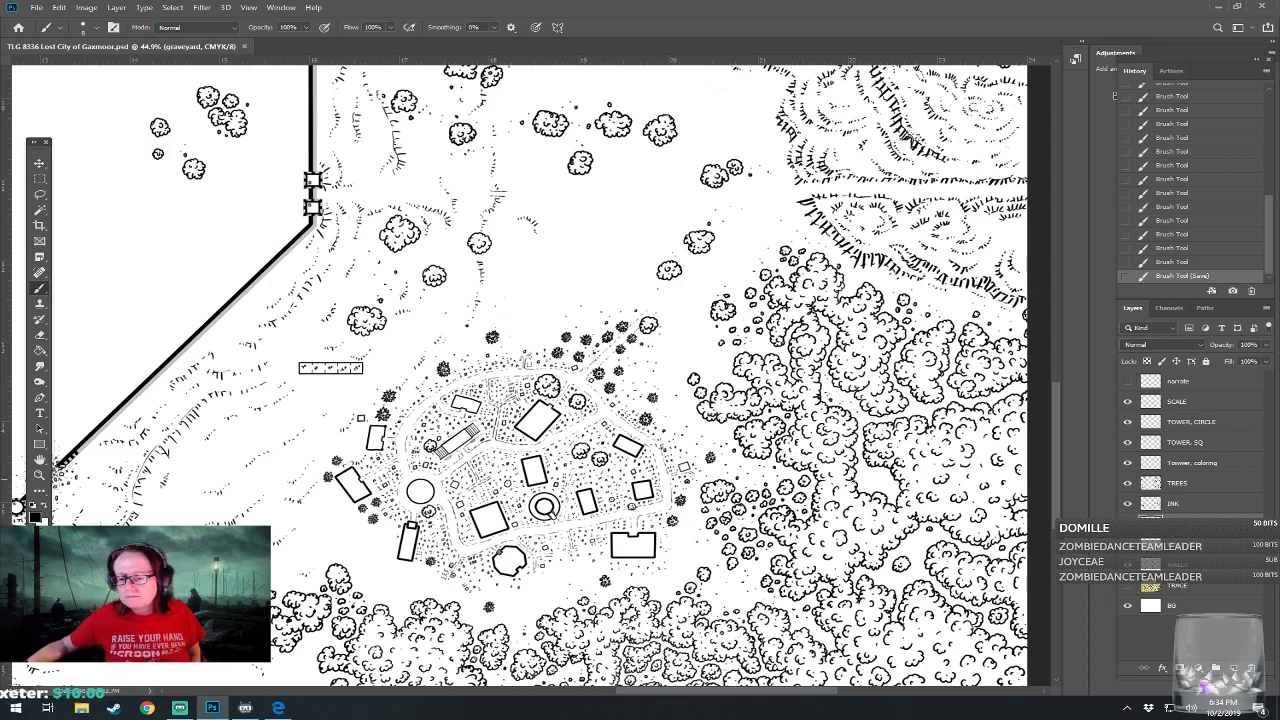
Show the narrate layer and erase its Pavilion label from the round building at the west end of the graveyard
{"action": "left_click", "coordinate": [1128, 381]}
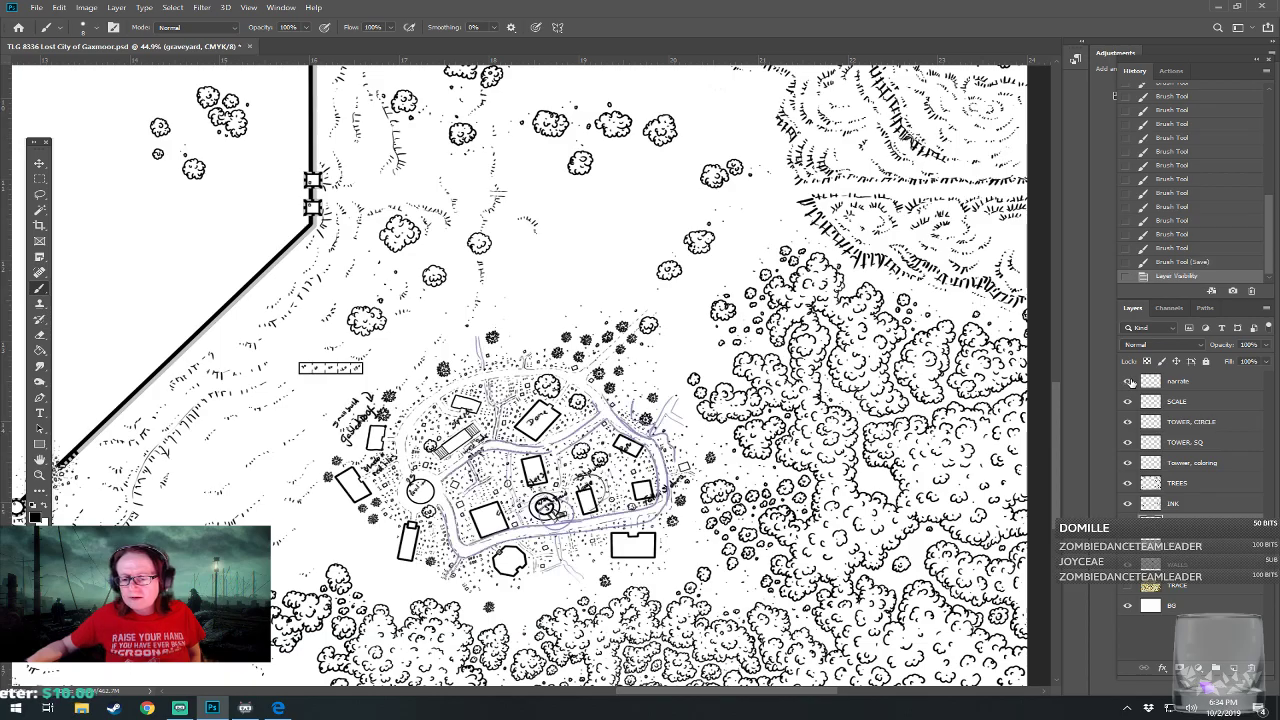
{"action": "left_click", "coordinate": [1218, 384]}
{"action": "scroll", "coordinate": [605, 545], "scroll_direction": "up", "scroll_amount": 10}
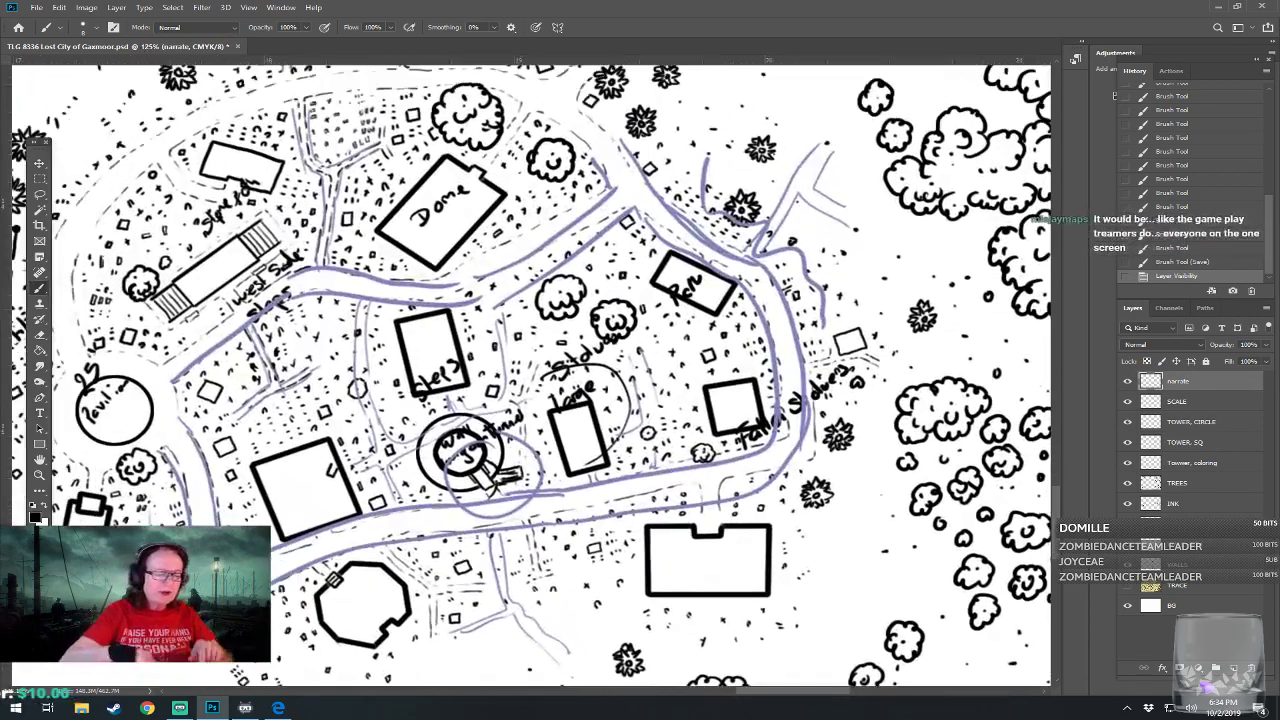
{"action": "left_click_drag", "start_coordinate": [500, 380], "coordinate": [896, 440]}
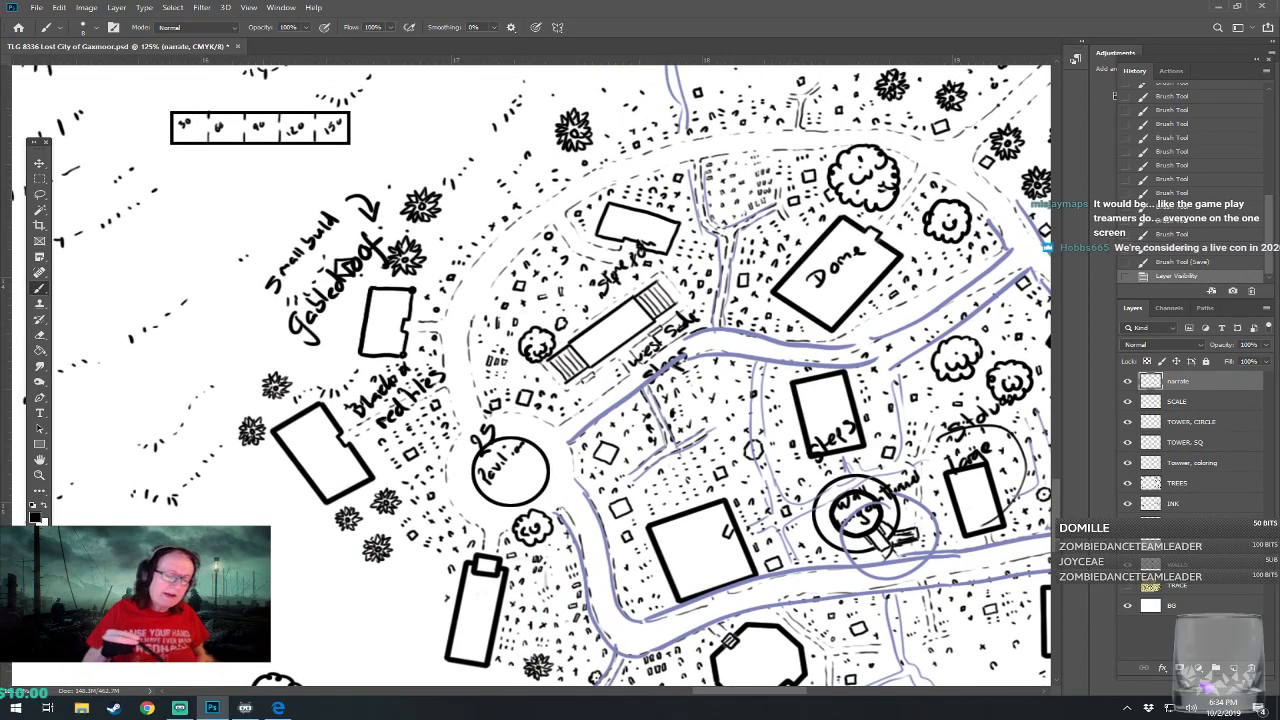
{"action": "mouse_move", "coordinate": [498, 462]}
{"action": "left_mouse_down"}
{"action": "mouse_move", "coordinate": [488, 475]}
{"action": "mouse_move", "coordinate": [524, 448]}
{"action": "mouse_move", "coordinate": [480, 440]}
{"action": "mouse_move", "coordinate": [495, 448]}
{"action": "left_mouse_up"}
{"action": "mouse_move", "coordinate": [486, 502]}
{"action": "left_mouse_down"}
{"action": "mouse_move", "coordinate": [499, 430]}
{"action": "mouse_move", "coordinate": [523, 458]}
{"action": "mouse_move", "coordinate": [537, 450]}
{"action": "left_mouse_up"}
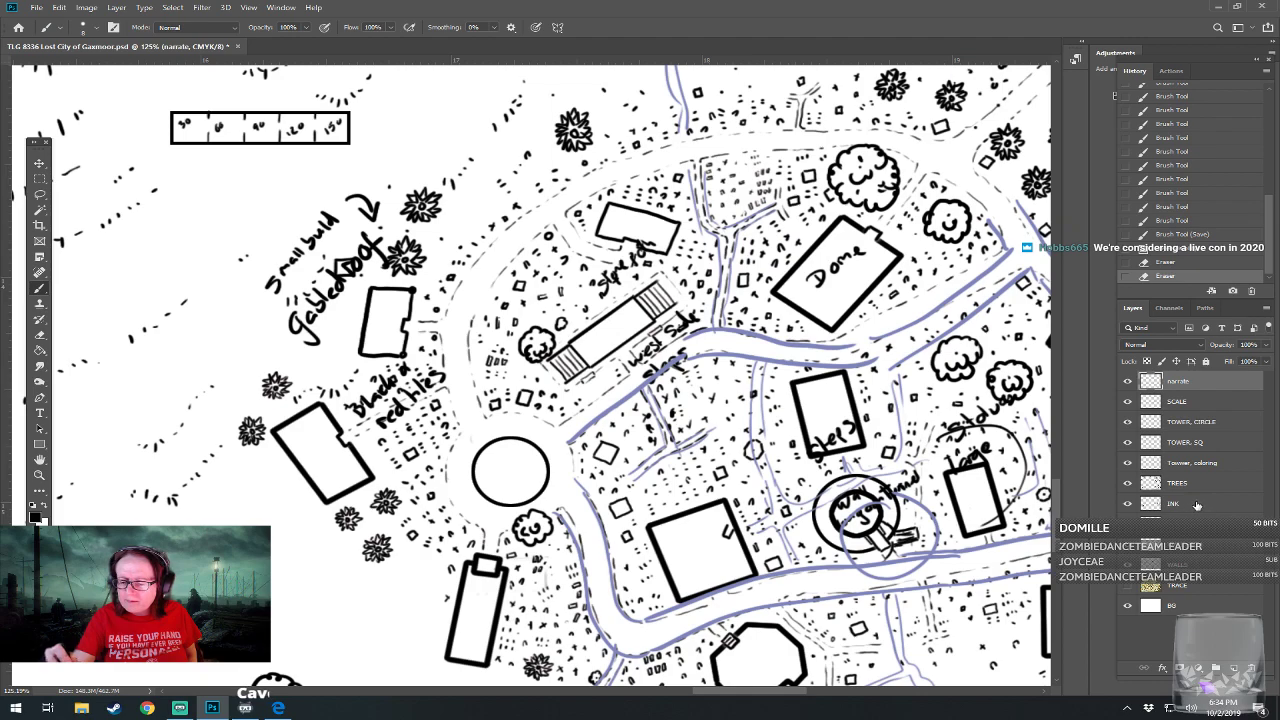
Create a new layer directly above the INK layer and name it ROOF DETAILS
{"action": "left_click", "coordinate": [1197, 505]}
{"action": "left_click", "coordinate": [1233, 667]}
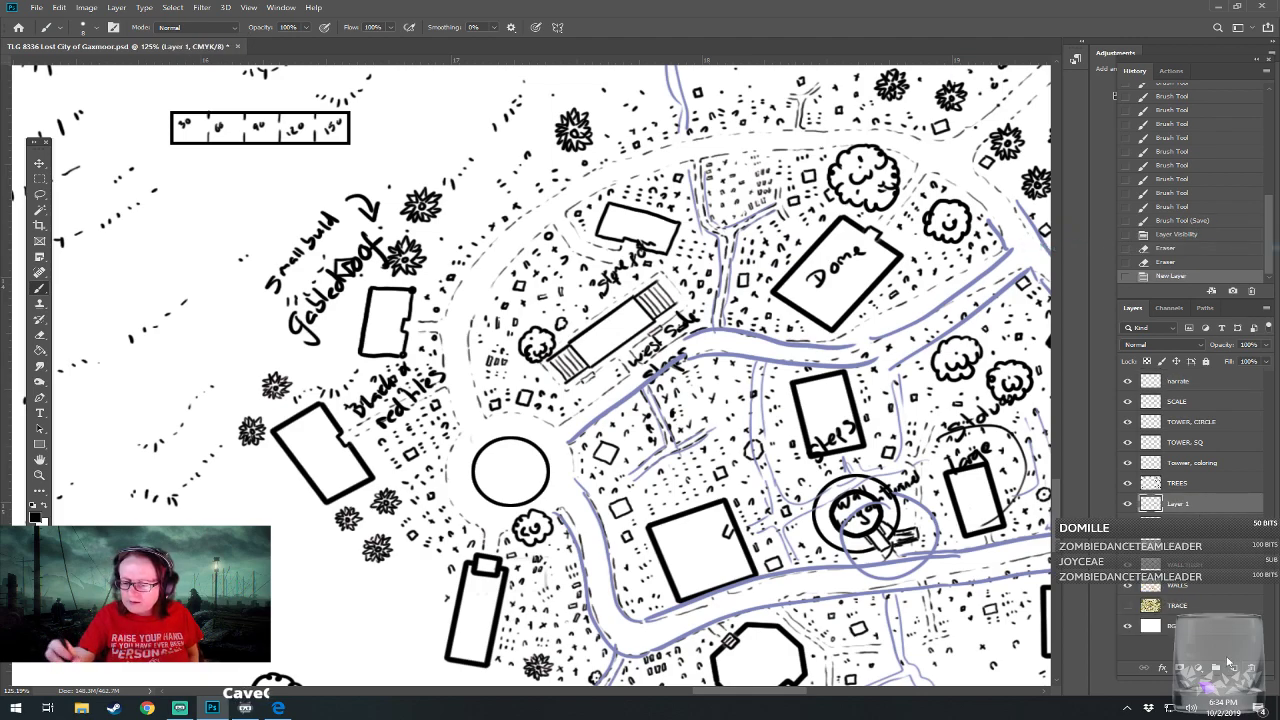
{"action": "double_click", "coordinate": [1183, 504]}
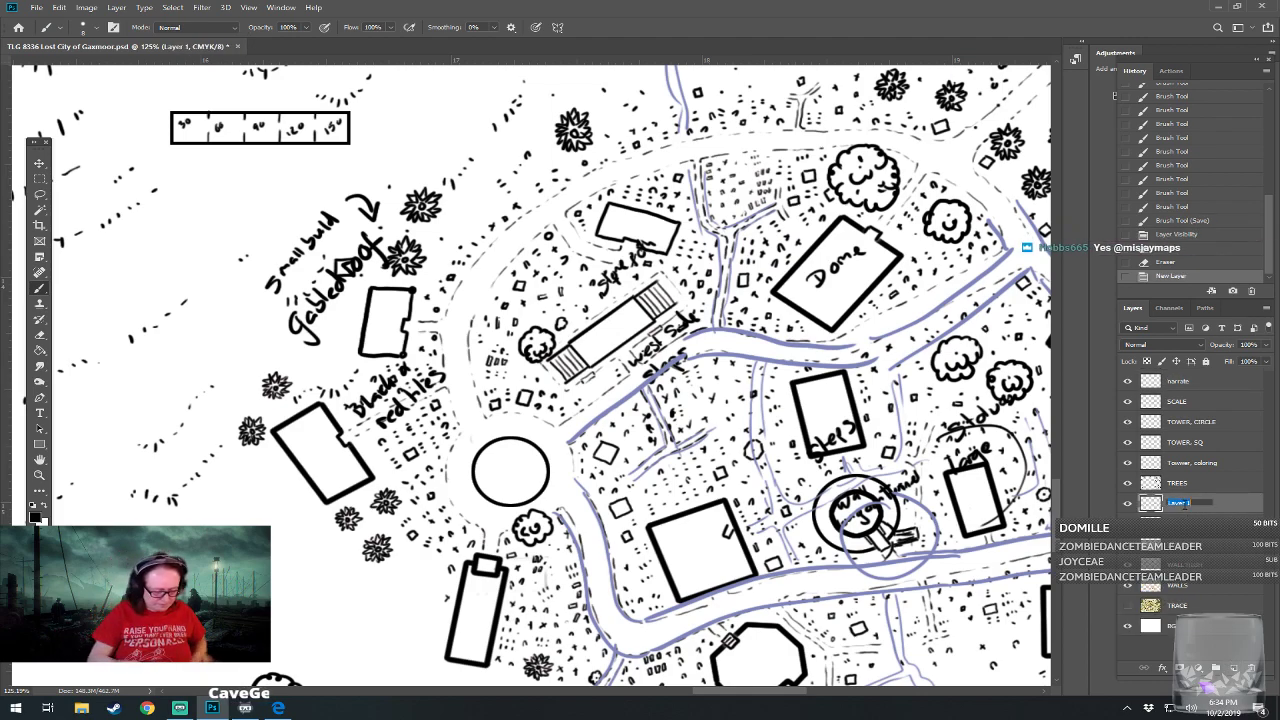
{"action": "type", "text": "ROOF DETAI"}
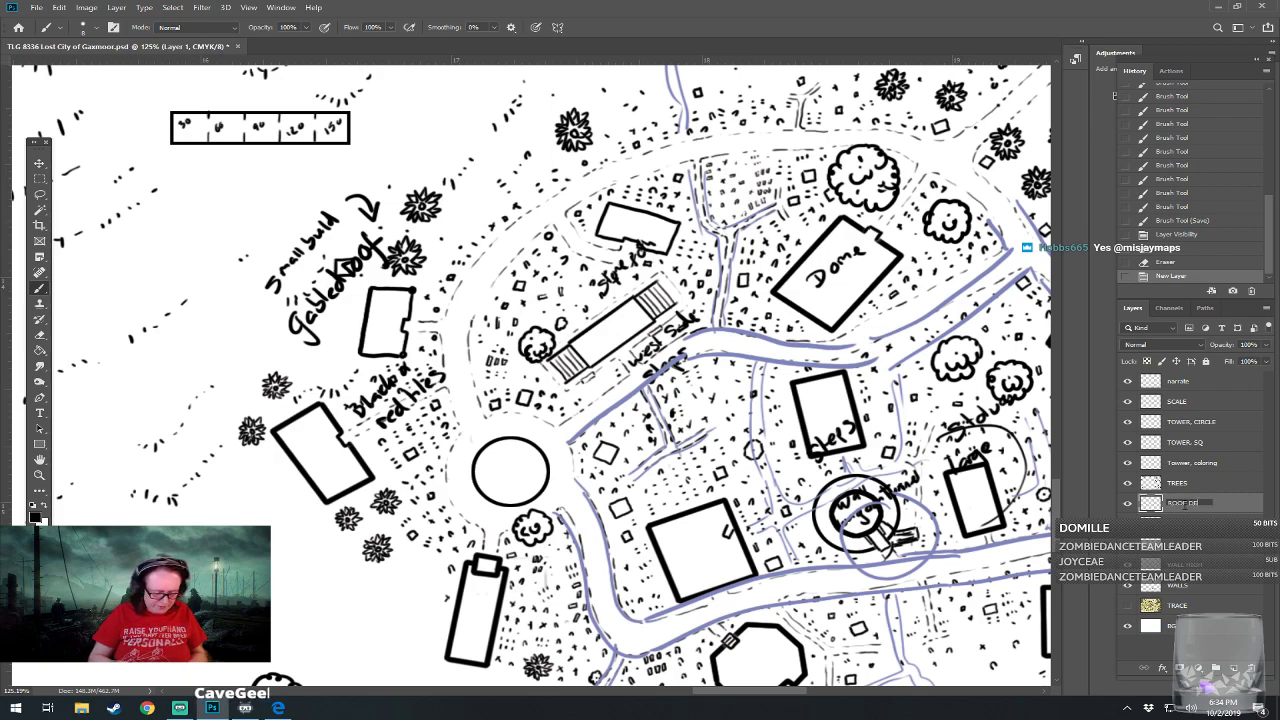
{"action": "type", "text": "LS"}
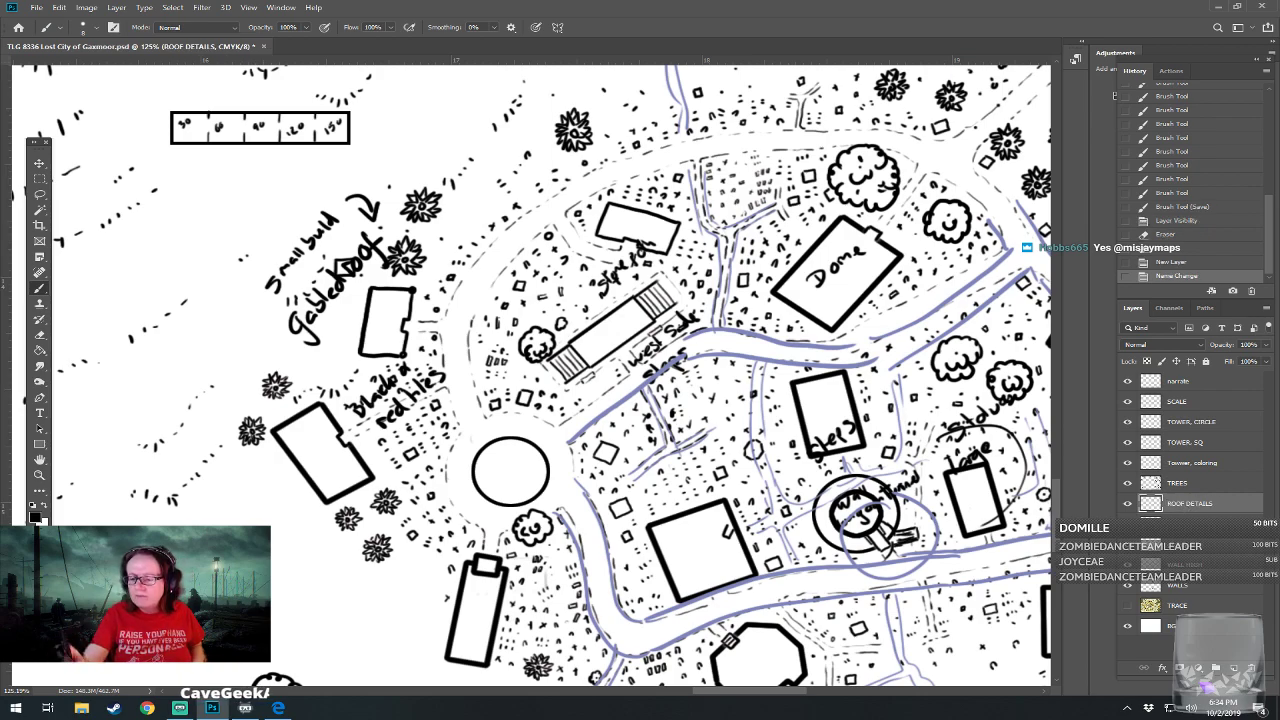
{"action": "key", "text": "Return"}
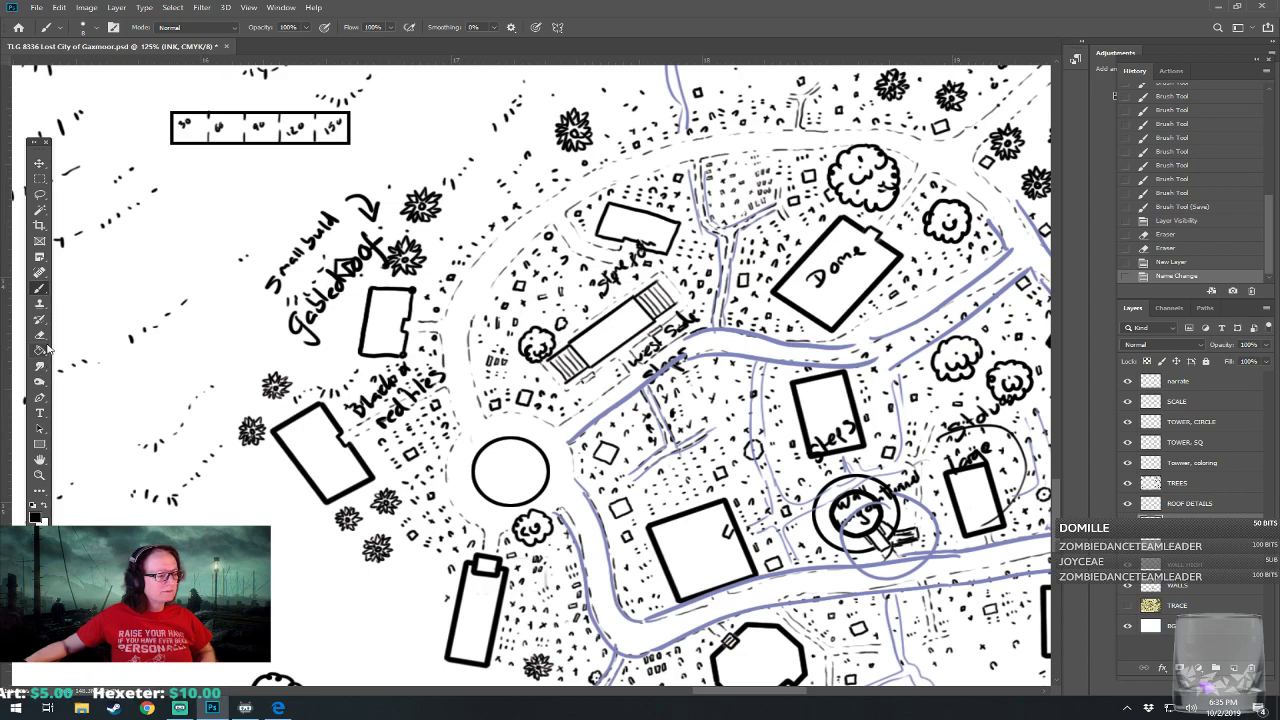
Select the interior of the round pavilion with the Magic Wand, using the graveyard layer
{"action": "left_click", "coordinate": [40, 211]}
{"action": "left_click", "coordinate": [483, 459]}
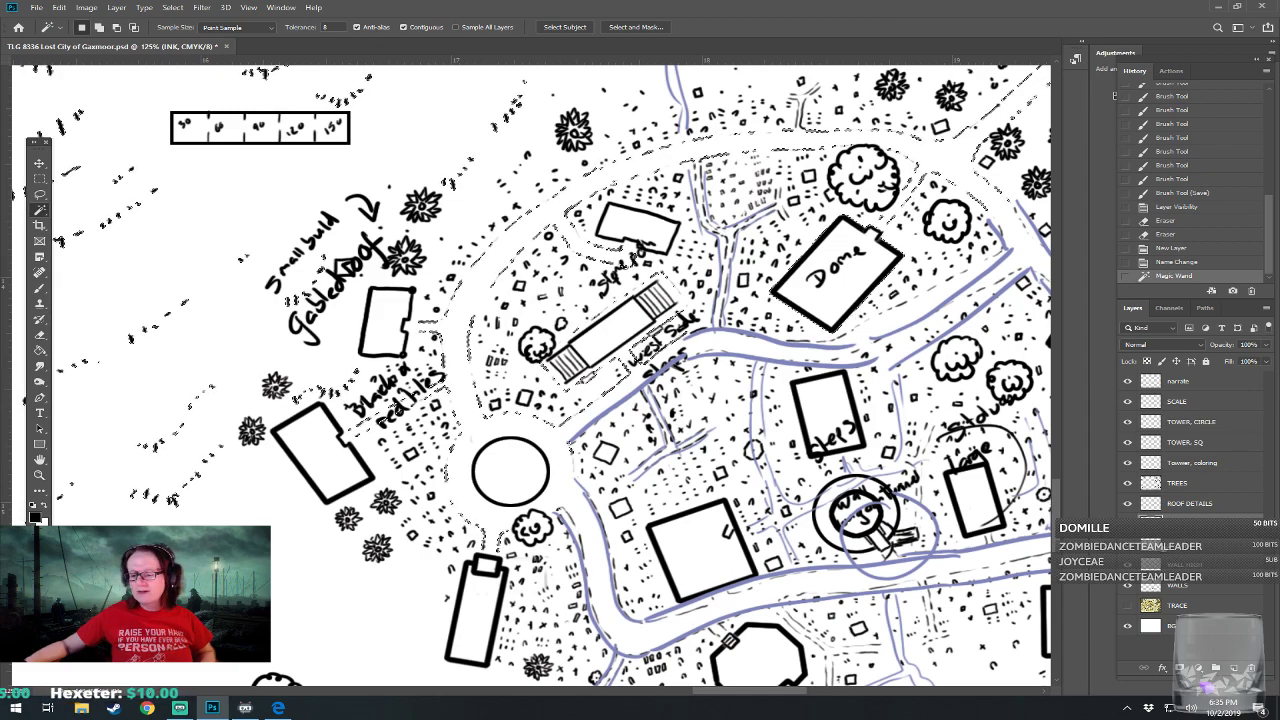
{"action": "left_click", "coordinate": [1184, 546]}
{"action": "left_click_drag", "start_coordinate": [529, 457], "coordinate": [530, 456]}
{"action": "left_click", "coordinate": [530, 460]}
{"action": "left_click", "coordinate": [530, 461]}
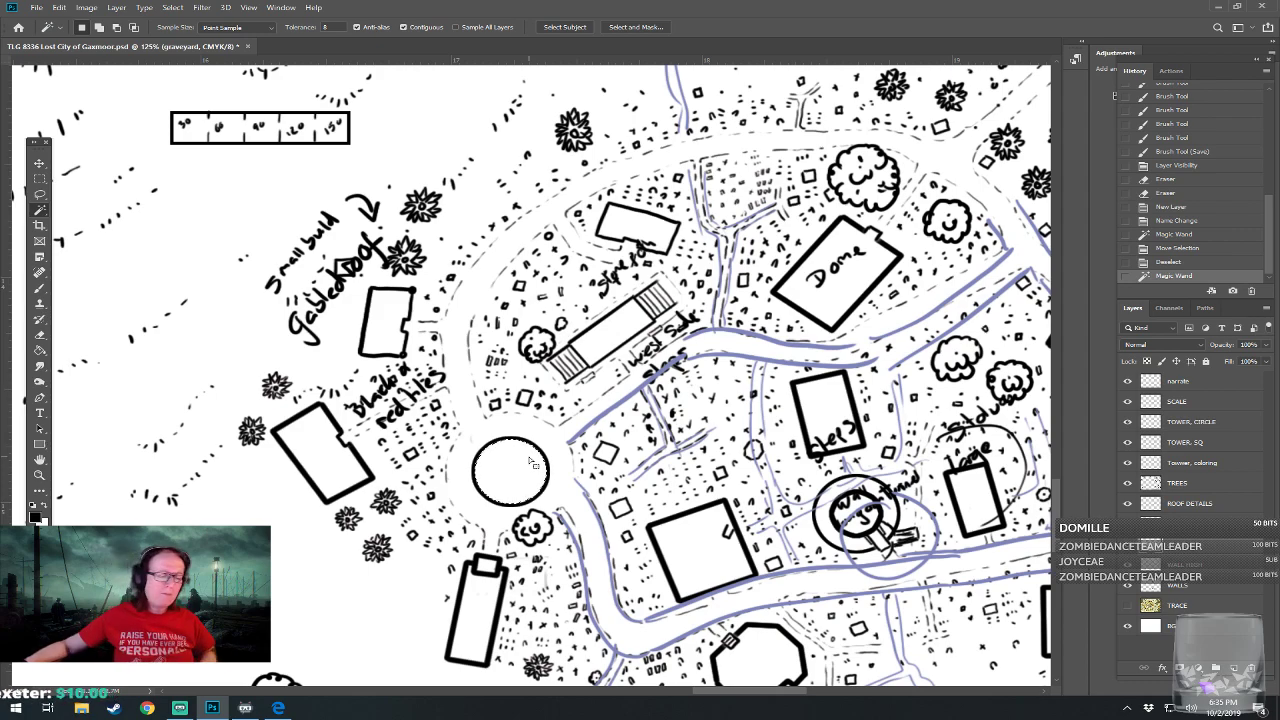
Contract the pavilion selection by 4 pixels and outline it on the ROOF DETAILS layer with a 2 px black outside stroke
{"action": "left_click", "coordinate": [172, 7]}
{"action": "mouse_move", "coordinate": [232, 177]}
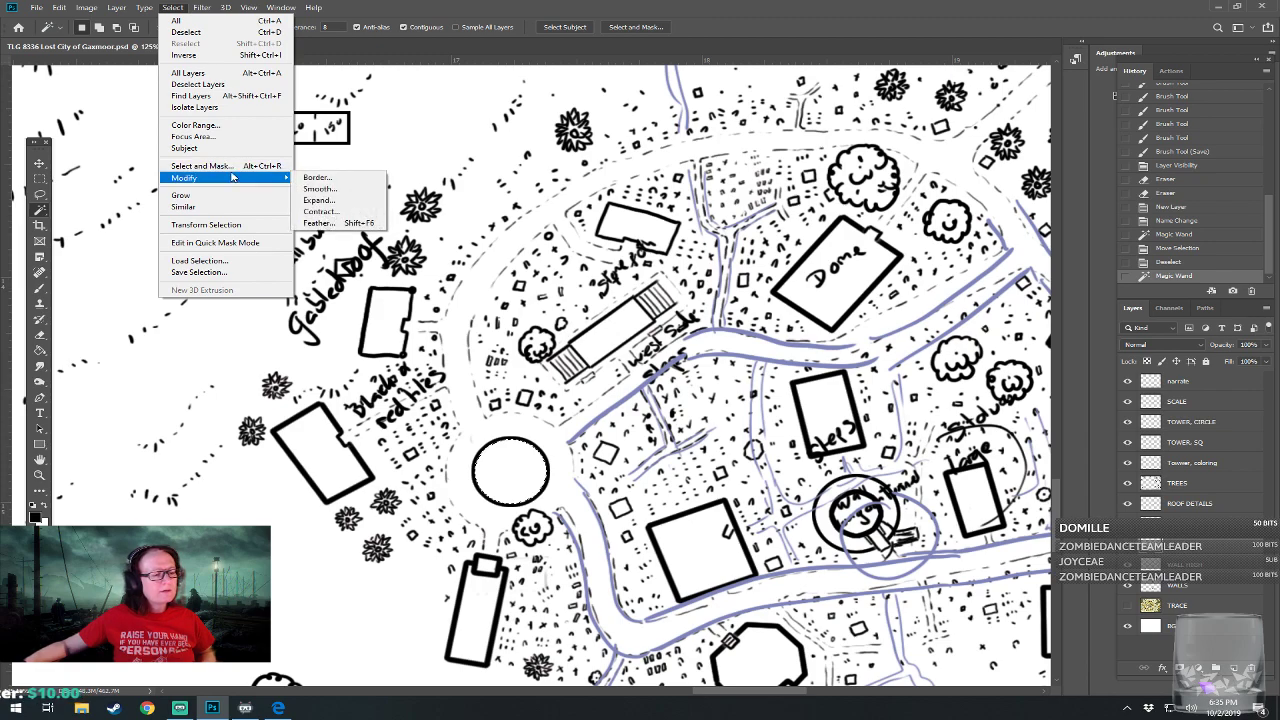
{"action": "left_click", "coordinate": [346, 211]}
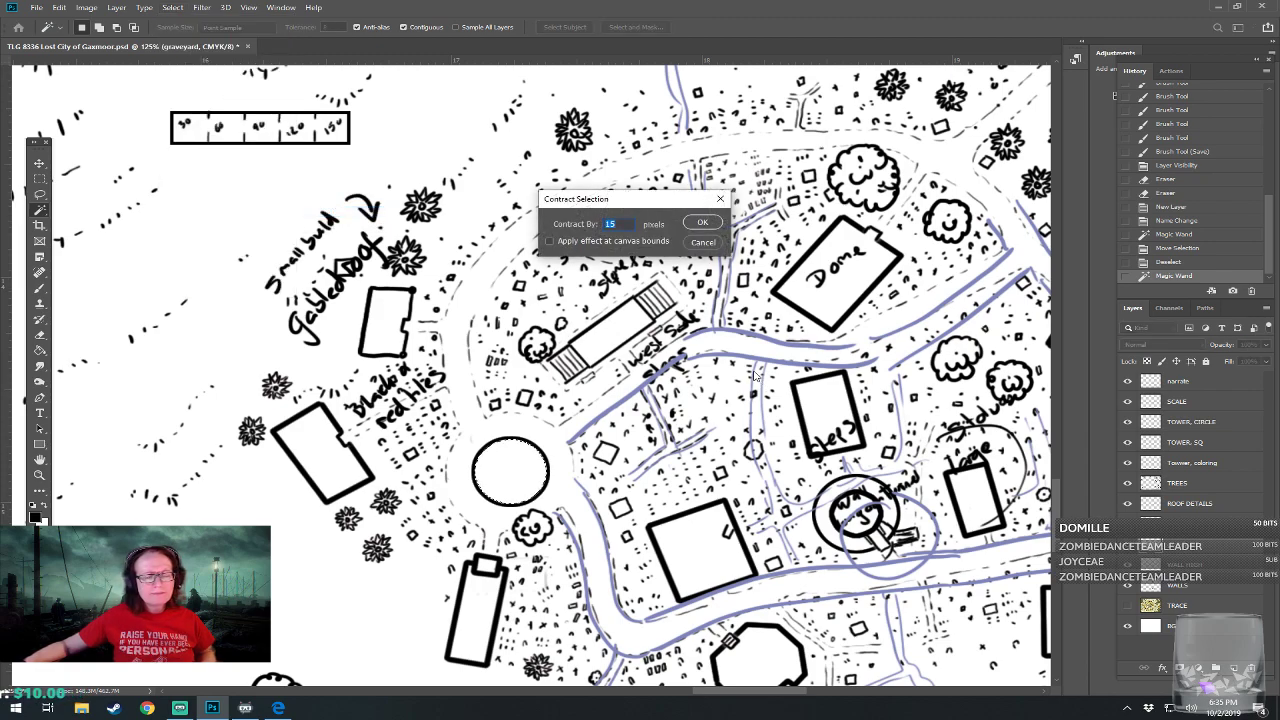
{"action": "left_click", "coordinate": [700, 226]}
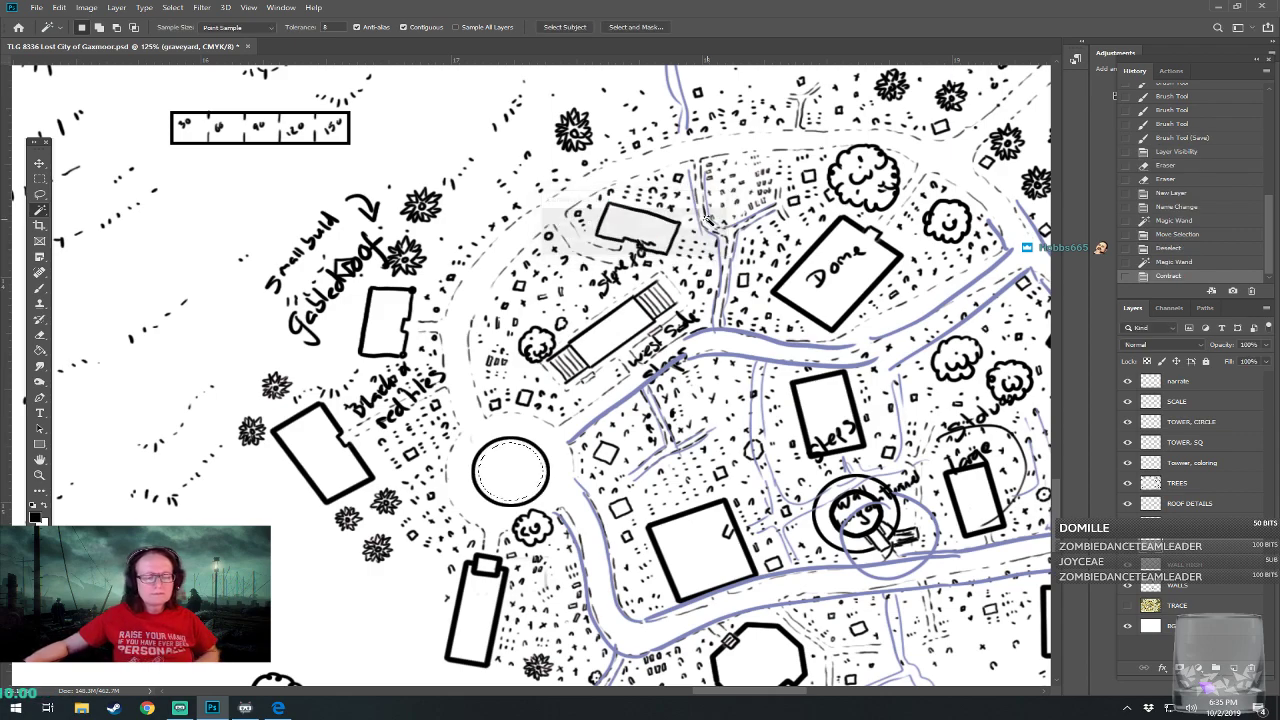
{"action": "left_click", "coordinate": [59, 7]}
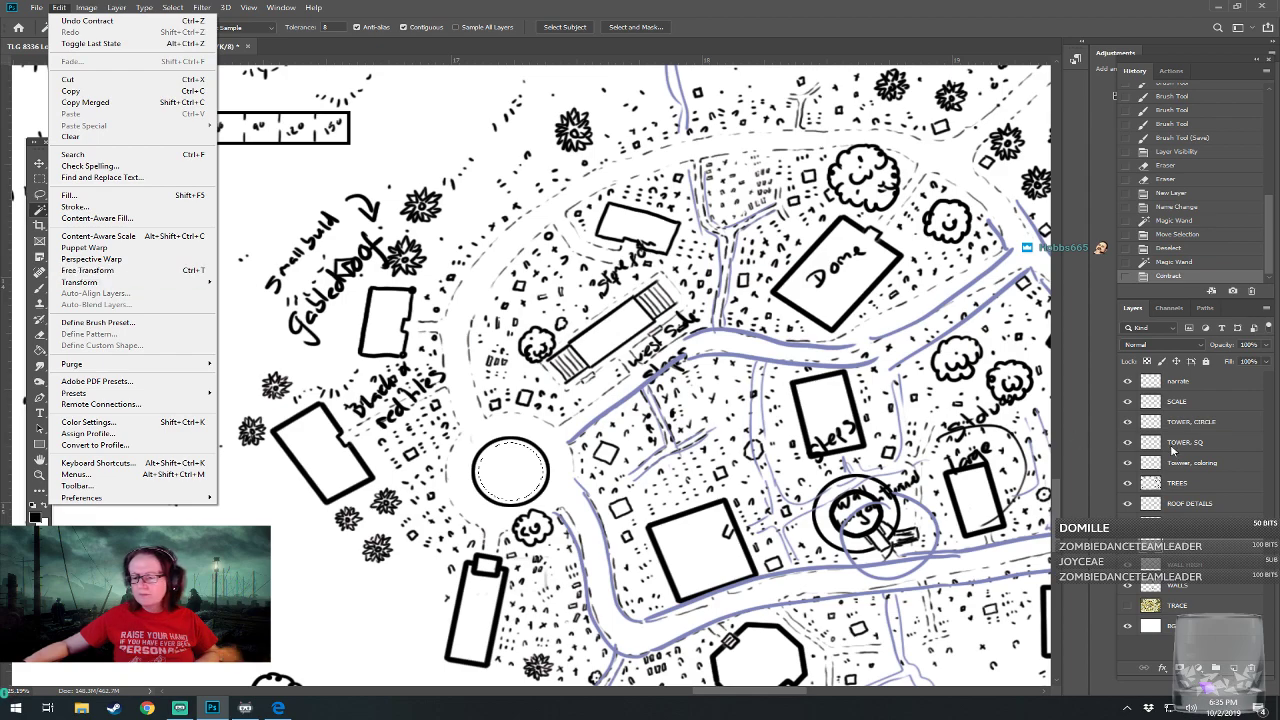
{"action": "left_click", "coordinate": [1201, 511]}
{"action": "left_click", "coordinate": [1201, 505]}
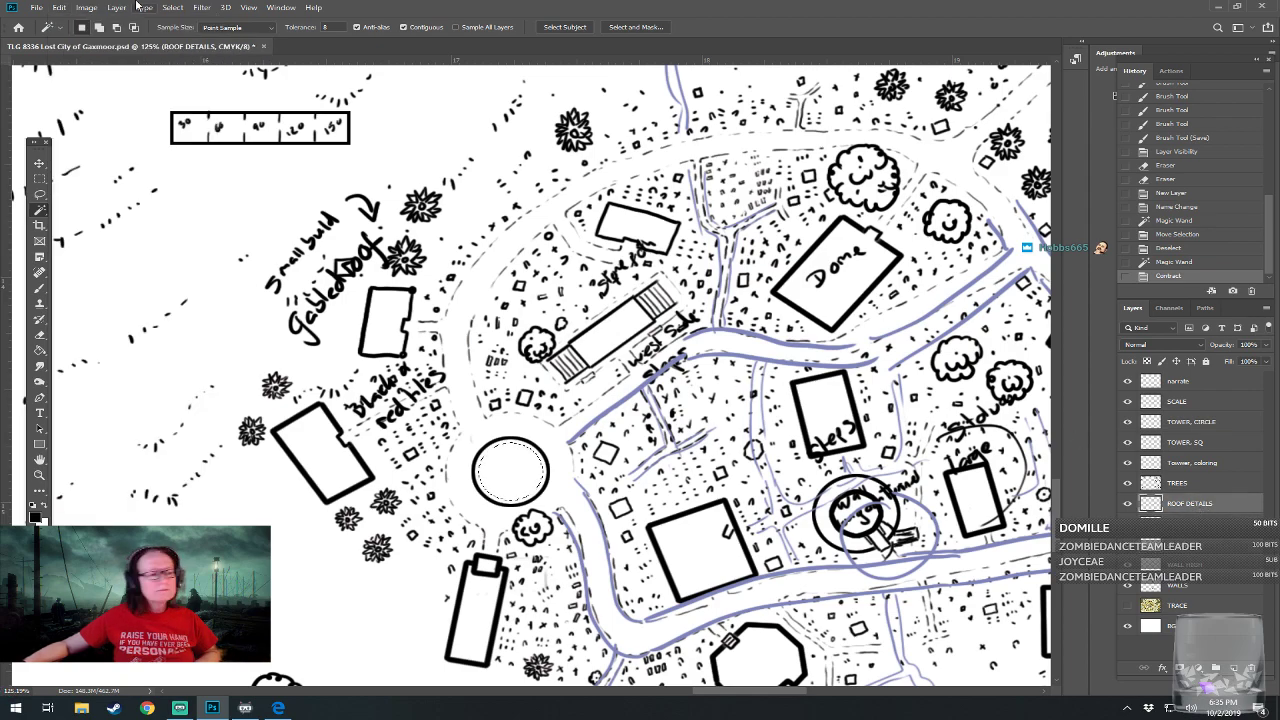
{"action": "left_click", "coordinate": [59, 8]}
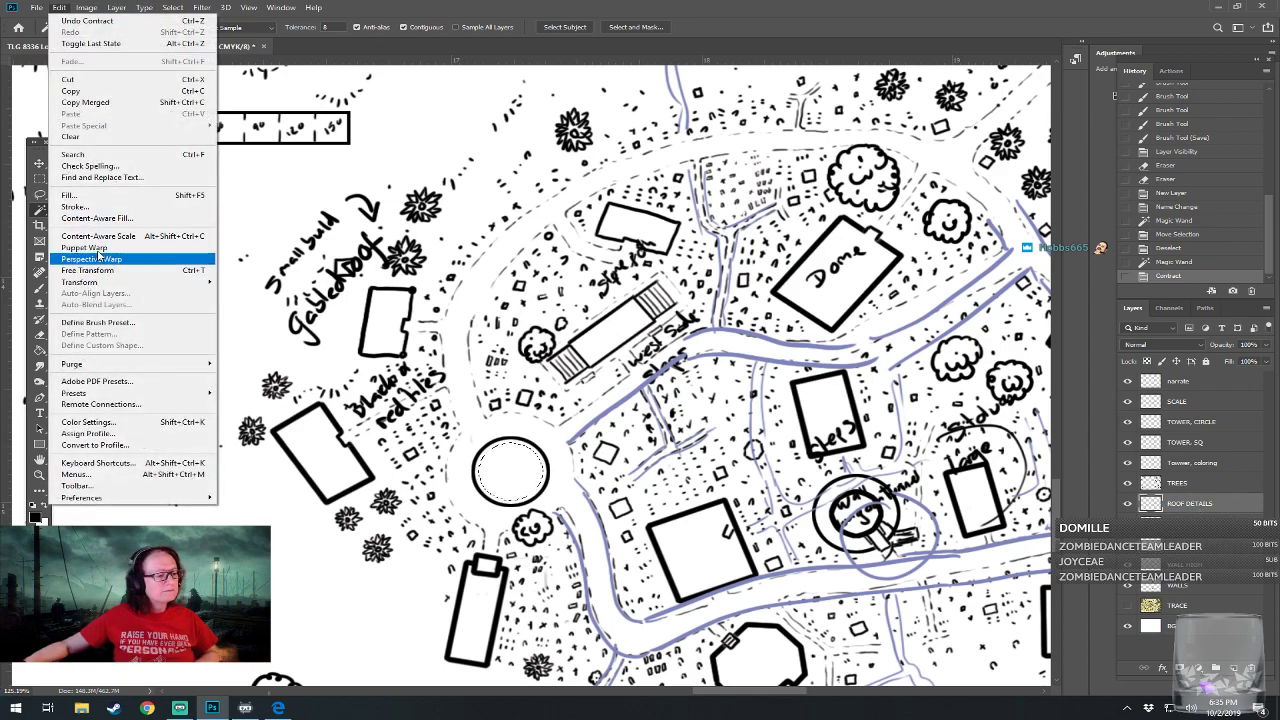
{"action": "left_click", "coordinate": [93, 207]}
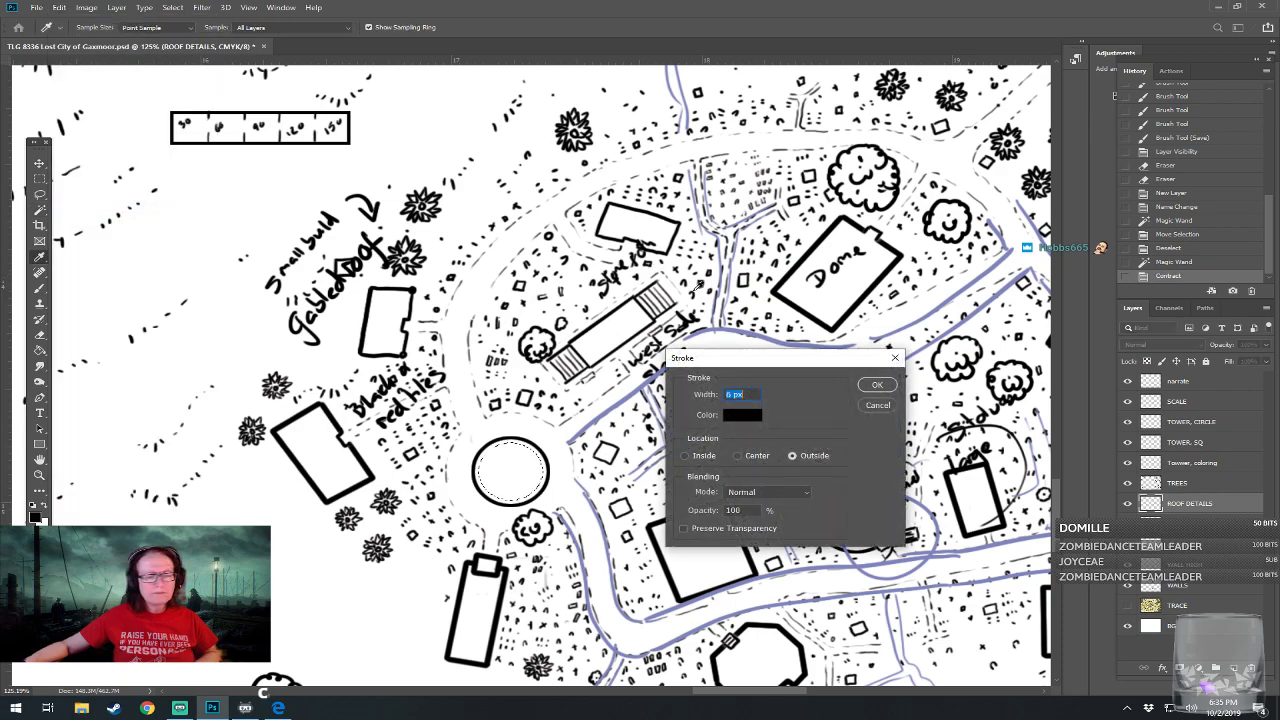
{"action": "type", "text": "2"}
{"action": "left_click", "coordinate": [875, 385]}
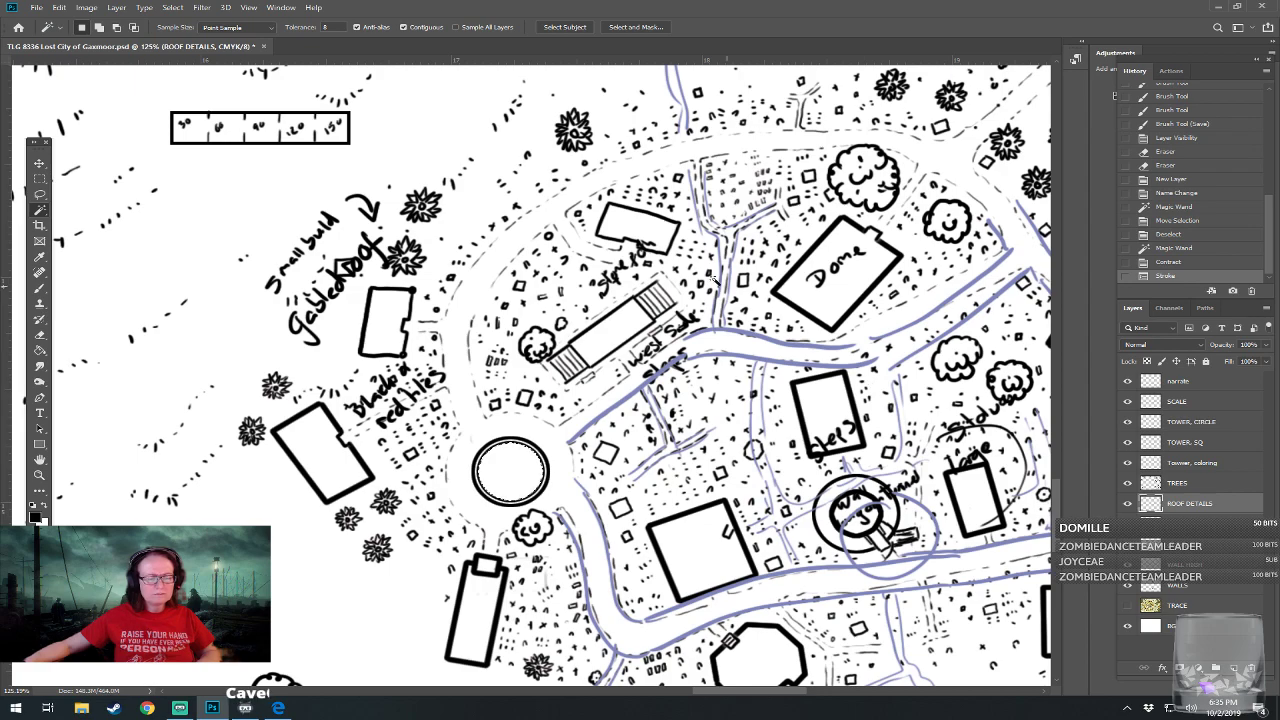
Add a second ring to the pavilion roof by contracting the selection 10 pixels and applying a 2 px black outside stroke
{"action": "left_click", "coordinate": [170, 8]}
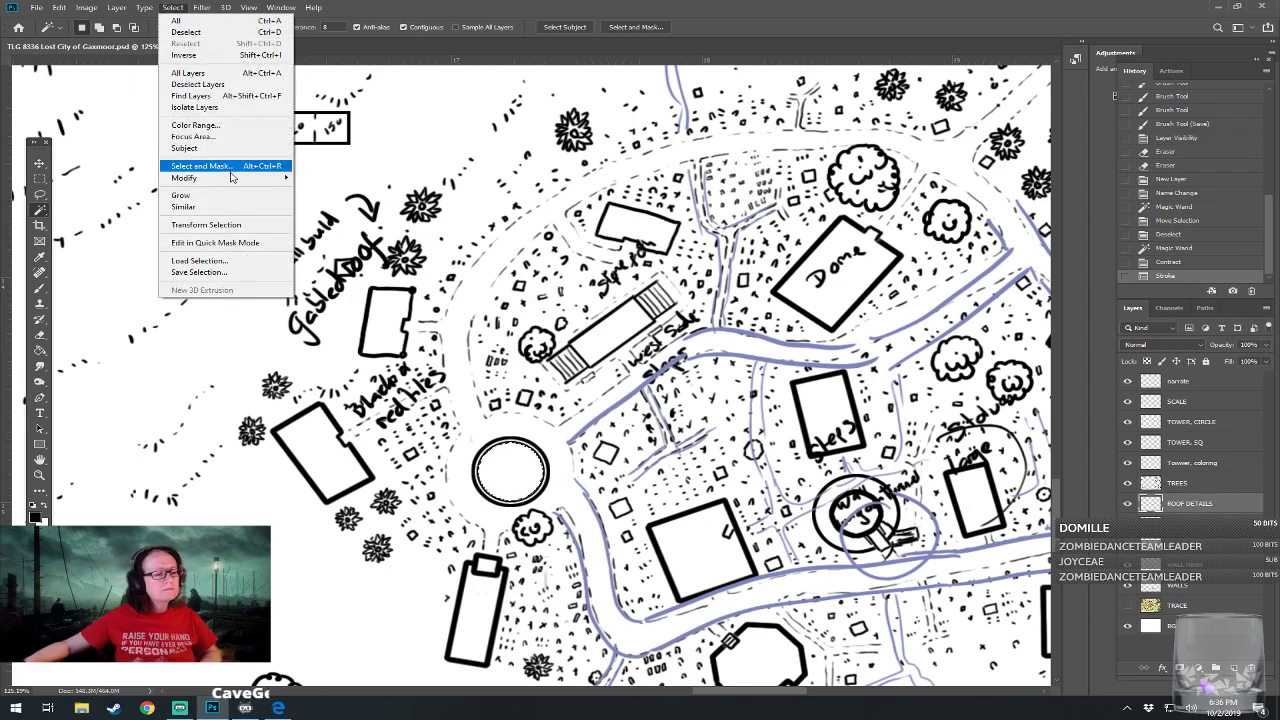
{"action": "mouse_move", "coordinate": [233, 177]}
{"action": "left_click", "coordinate": [320, 211]}
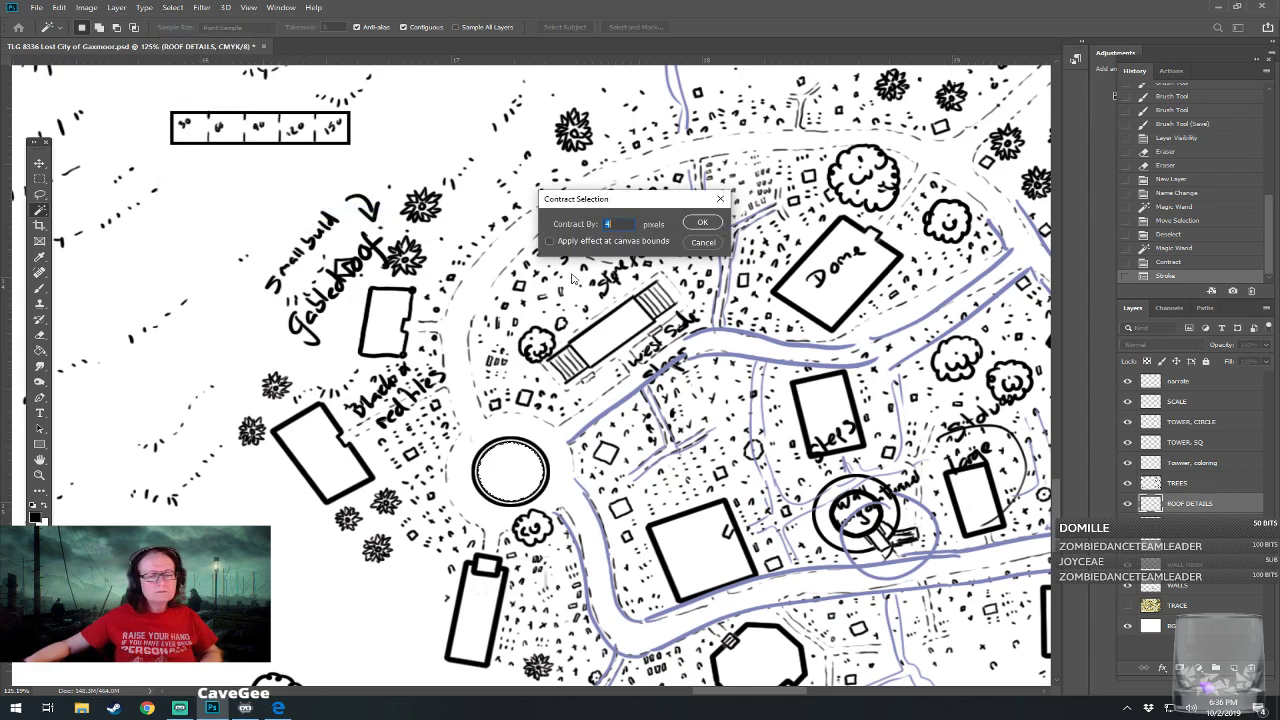
{"action": "left_click", "coordinate": [702, 222]}
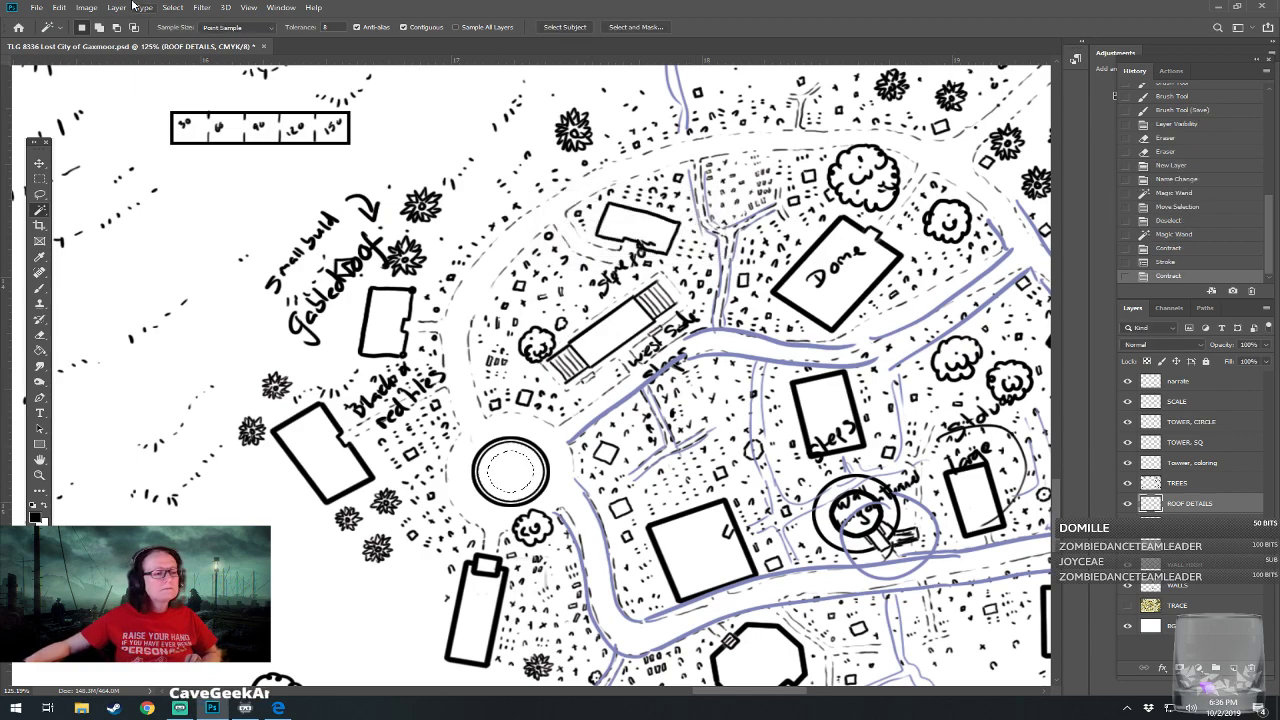
{"action": "left_click", "coordinate": [61, 9]}
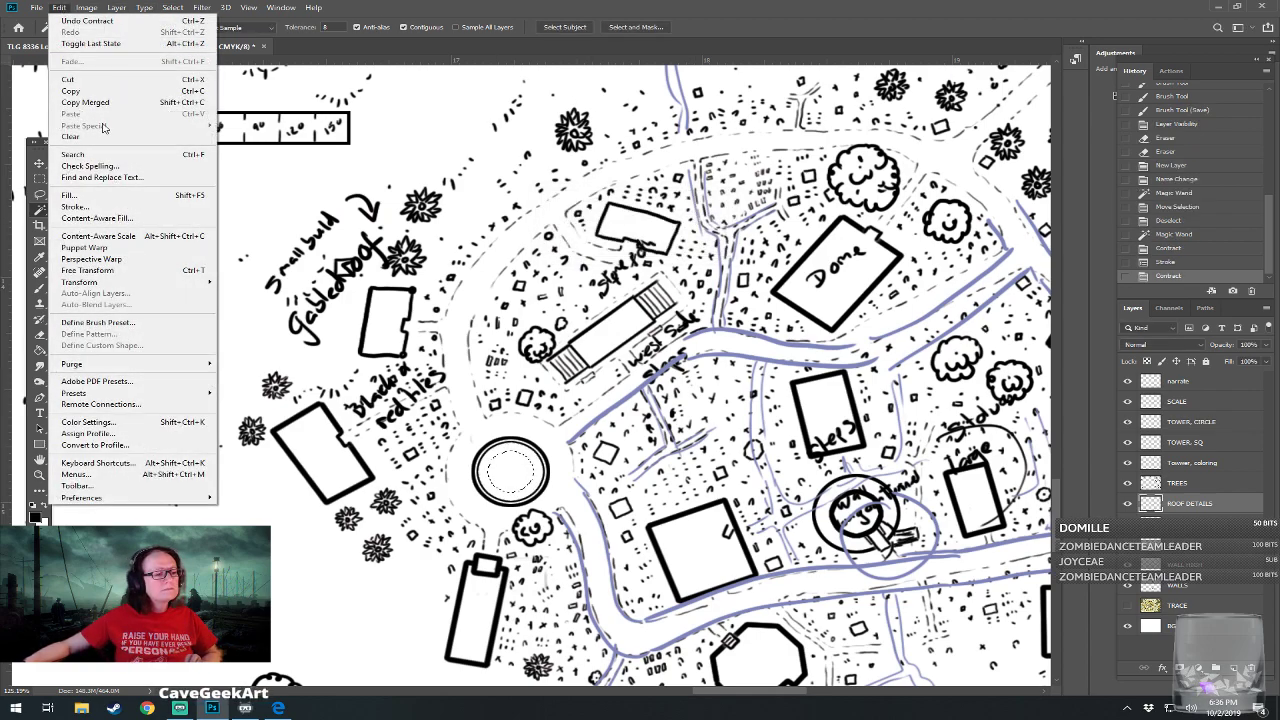
{"action": "left_click", "coordinate": [132, 207]}
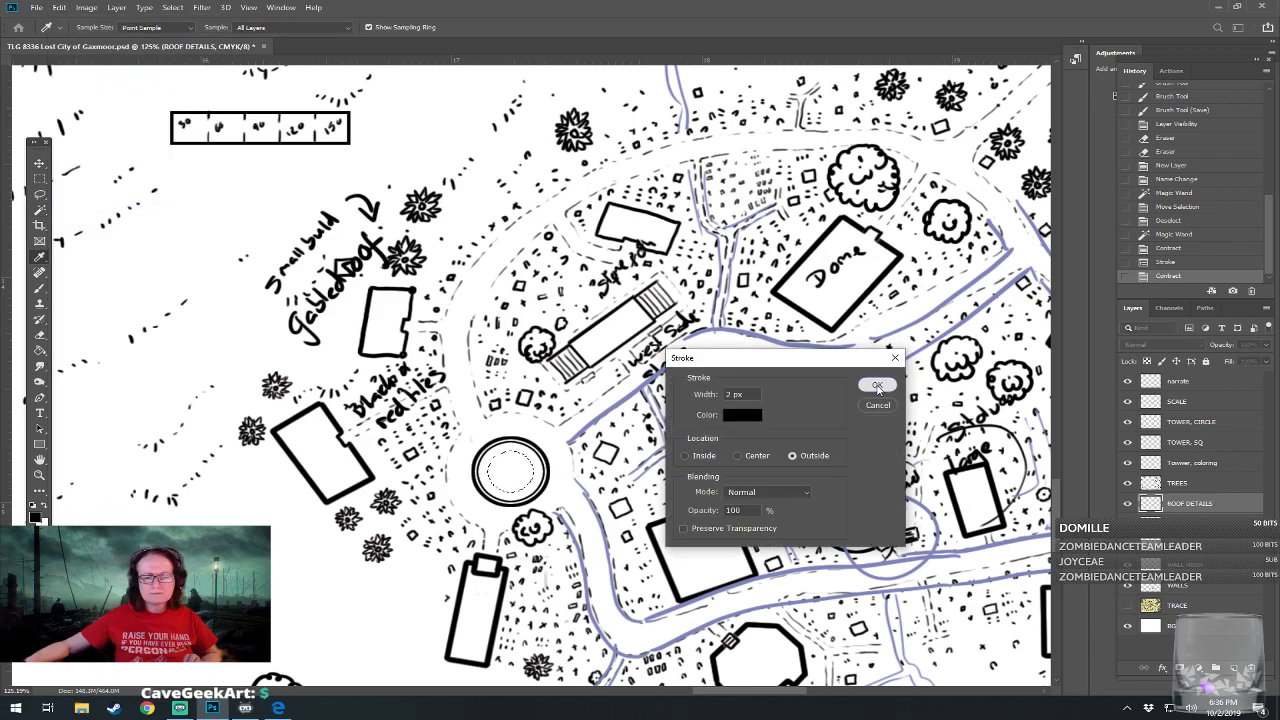
{"action": "left_click", "coordinate": [876, 386]}
Add a third, innermost ring to the pavilion roof: contract the selection by another 10 pixels and stroke it 2 px outside in black
{"action": "left_click", "coordinate": [172, 7]}
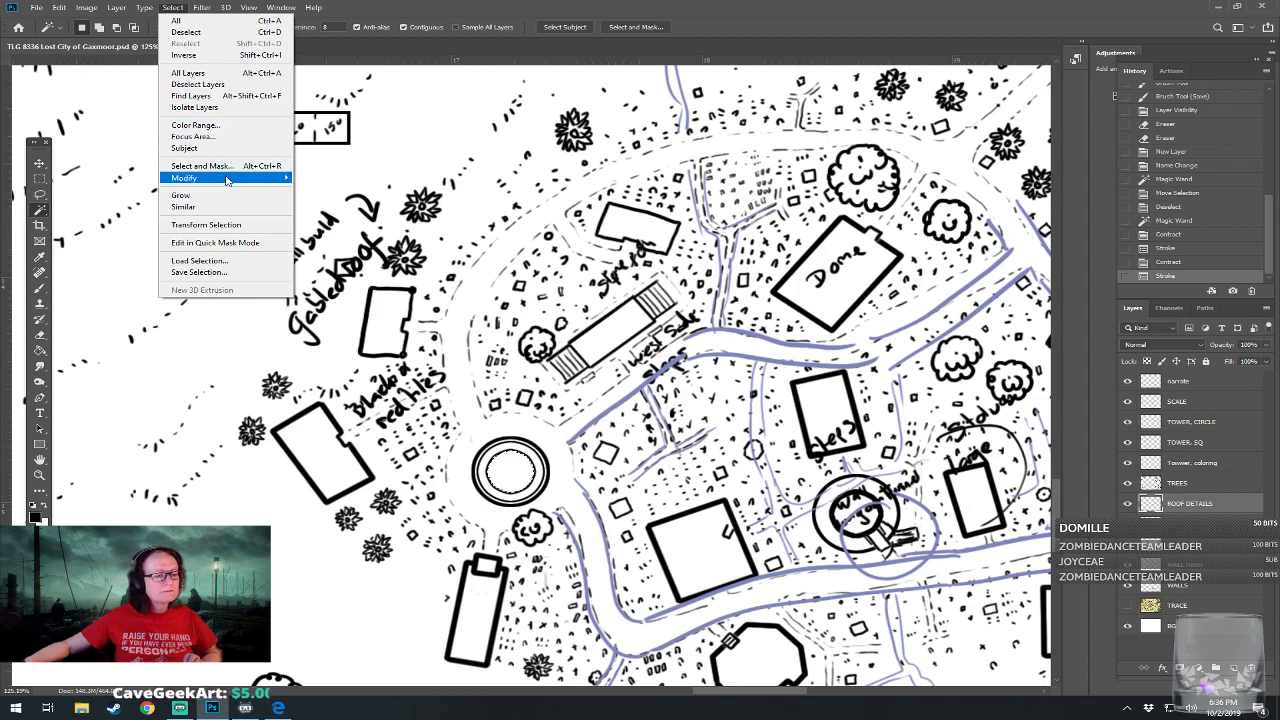
{"action": "mouse_move", "coordinate": [228, 180]}
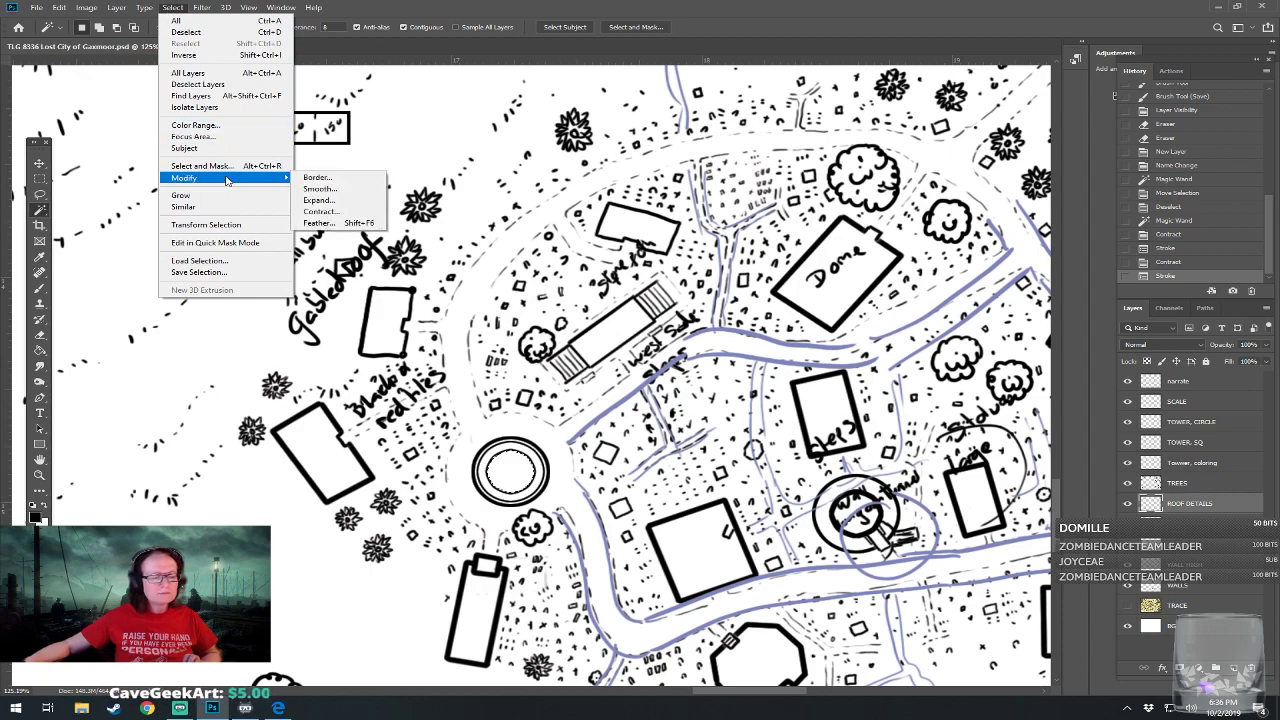
{"action": "left_click", "coordinate": [320, 212]}
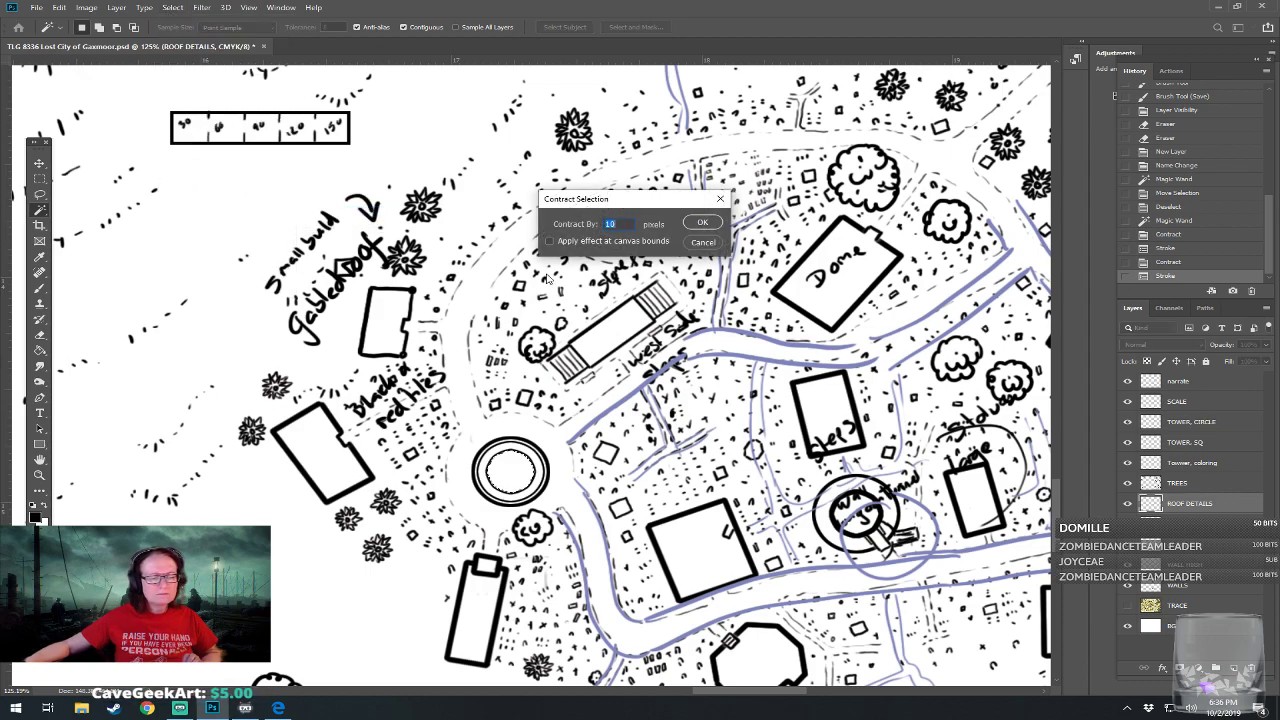
{"action": "left_click", "coordinate": [702, 222]}
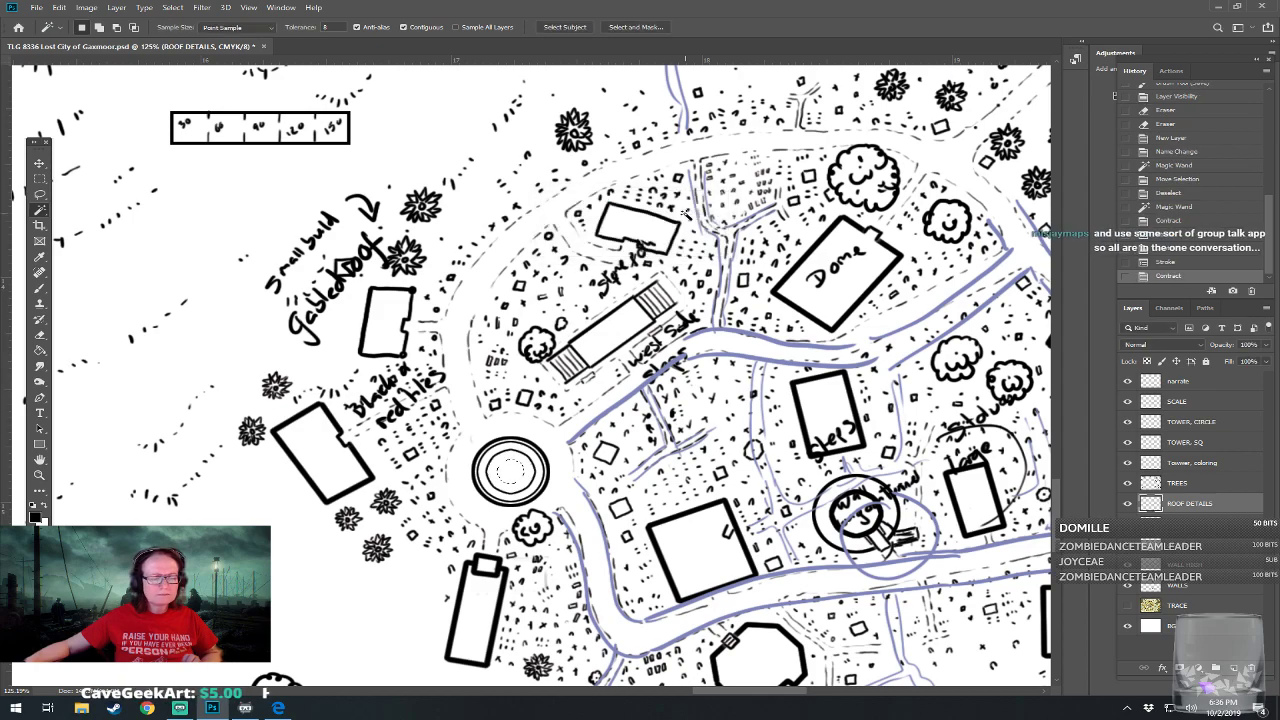
{"action": "left_click", "coordinate": [60, 7]}
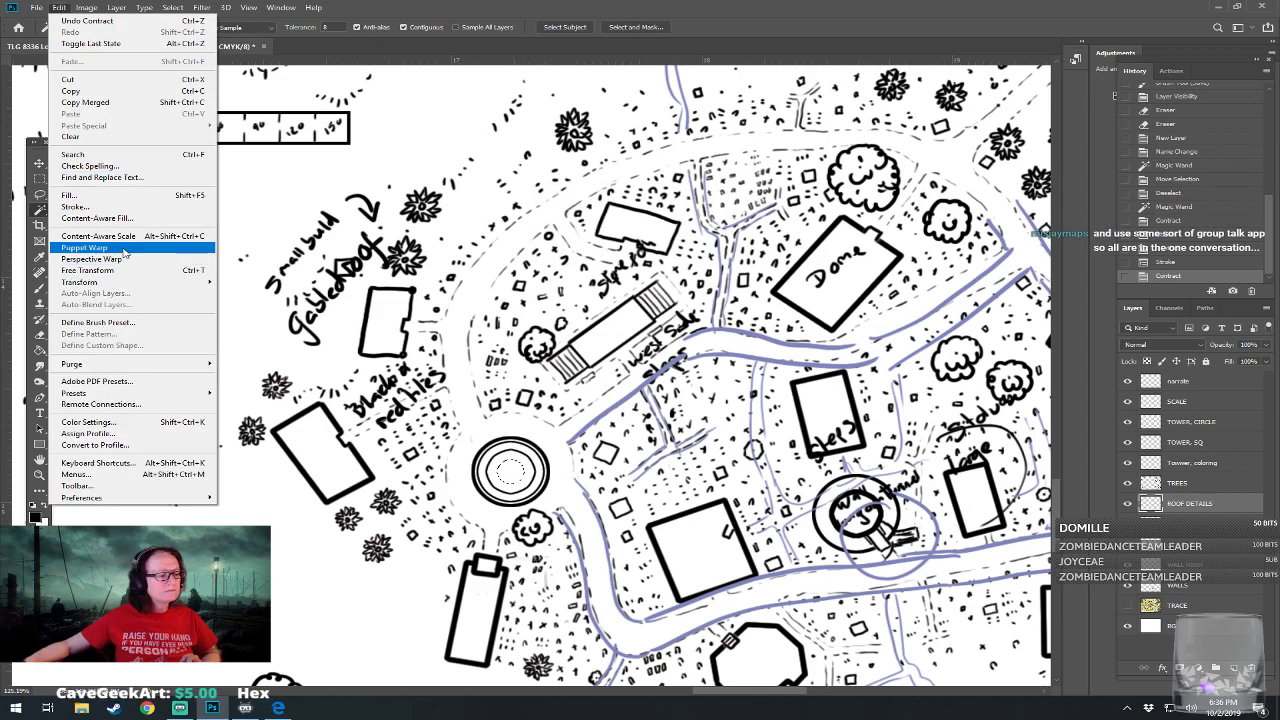
{"action": "left_click", "coordinate": [100, 206]}
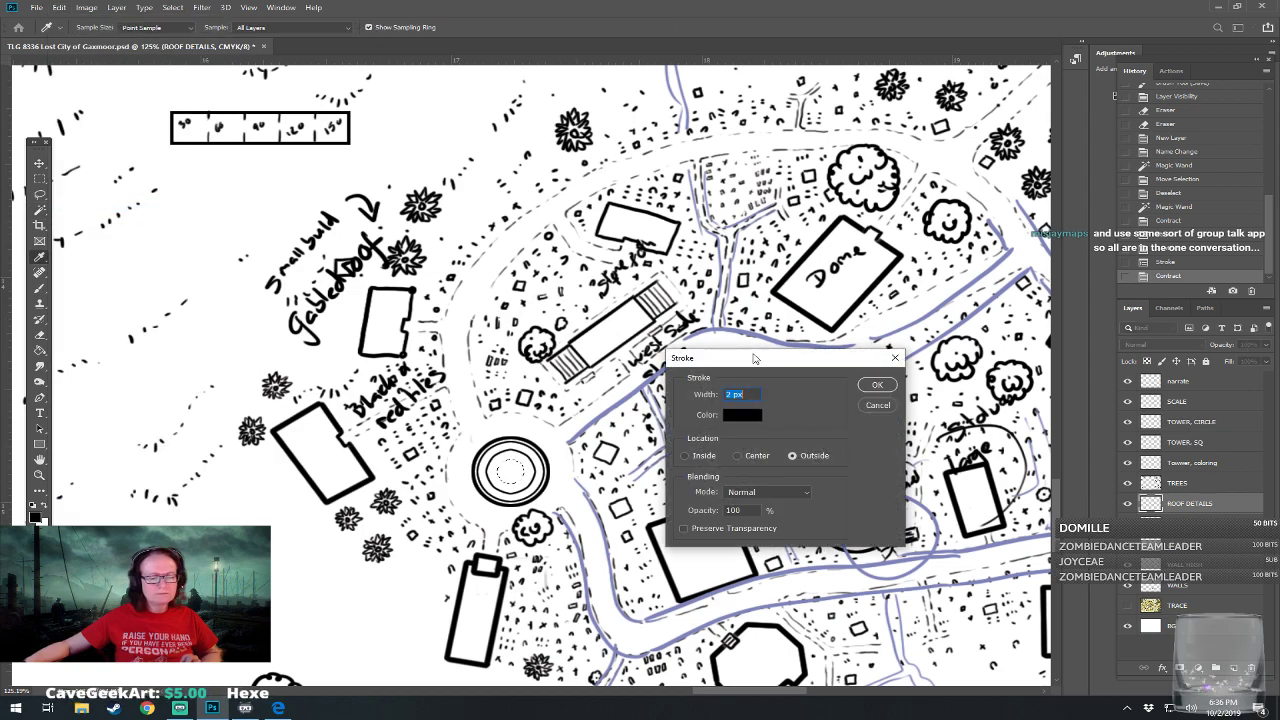
{"action": "left_click", "coordinate": [877, 385]}
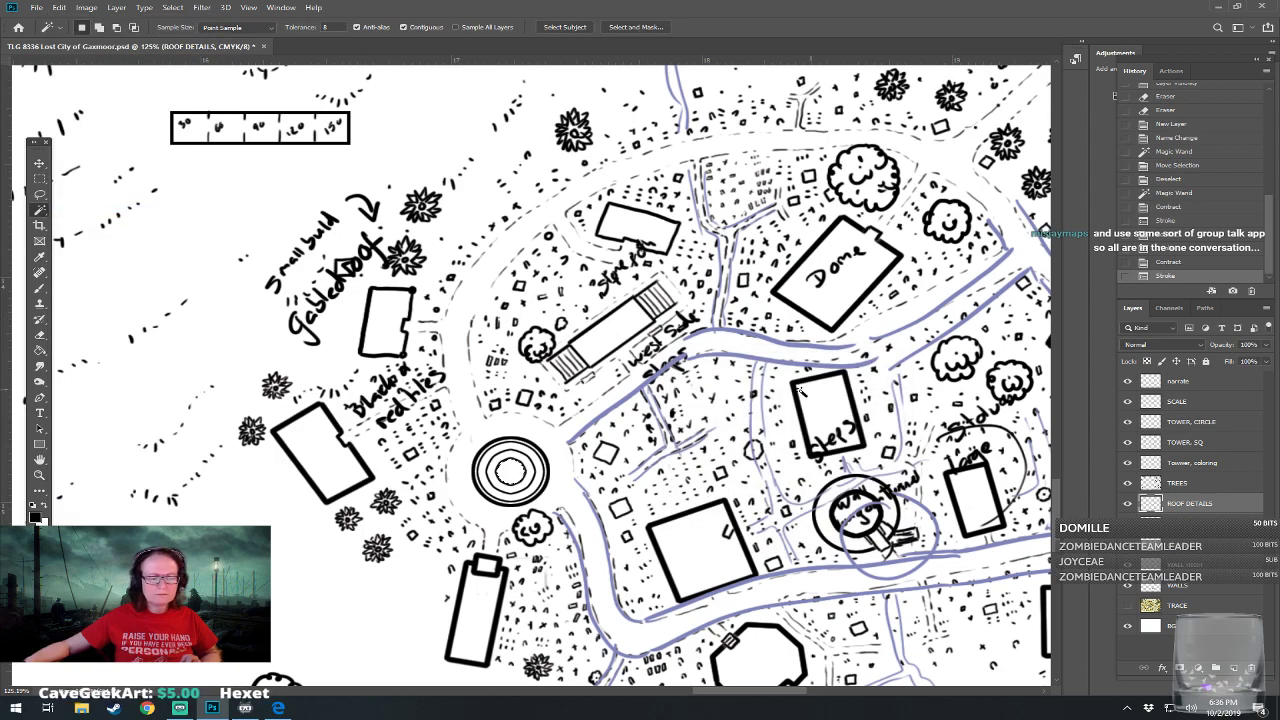
Contract the pavilion selection further, paint a black dot at the roof's centre with the Brush, and deselect
{"action": "left_click", "coordinate": [180, 9]}
{"action": "mouse_move", "coordinate": [262, 178]}
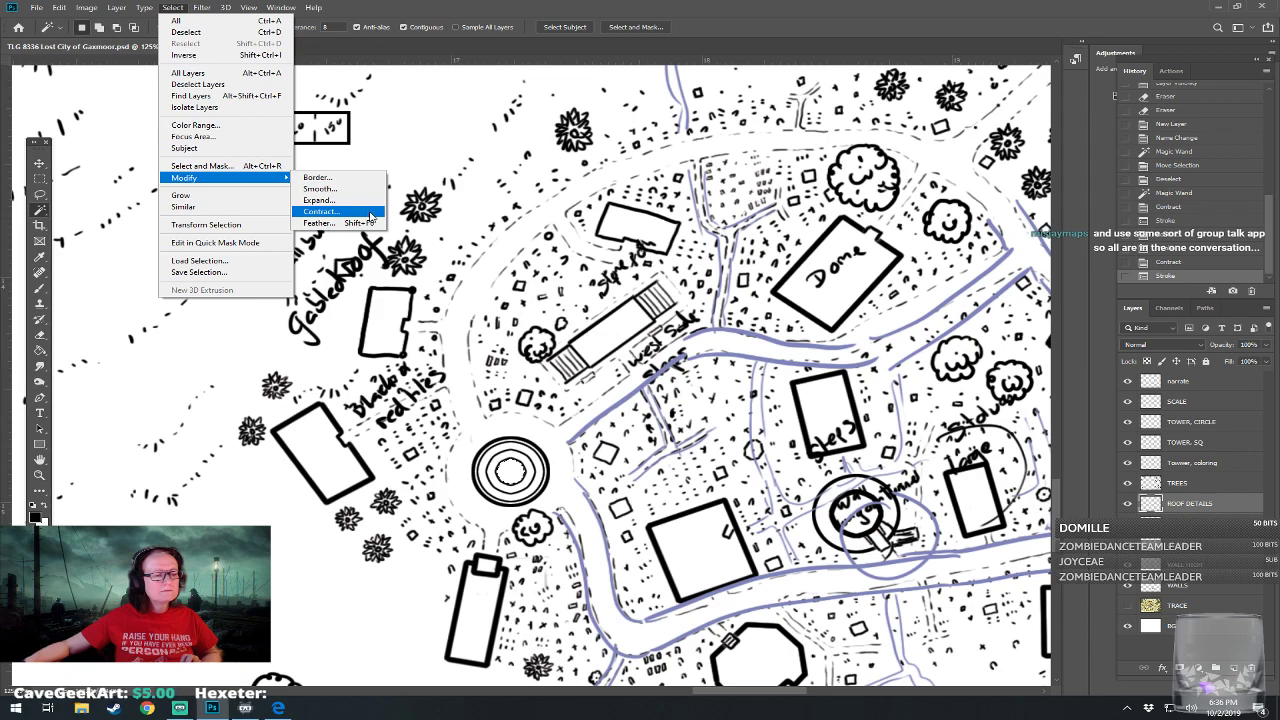
{"action": "left_click", "coordinate": [369, 216]}
{"action": "left_click", "coordinate": [704, 224]}
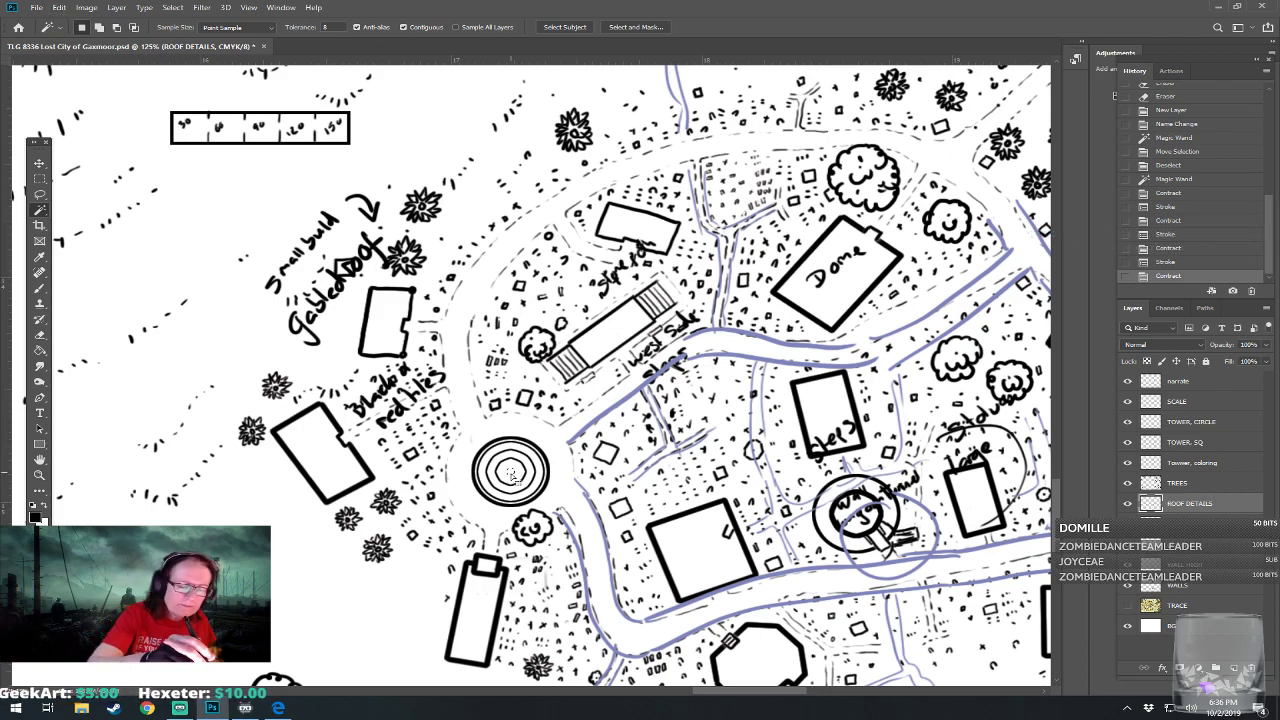
{"action": "key", "text": "b"}
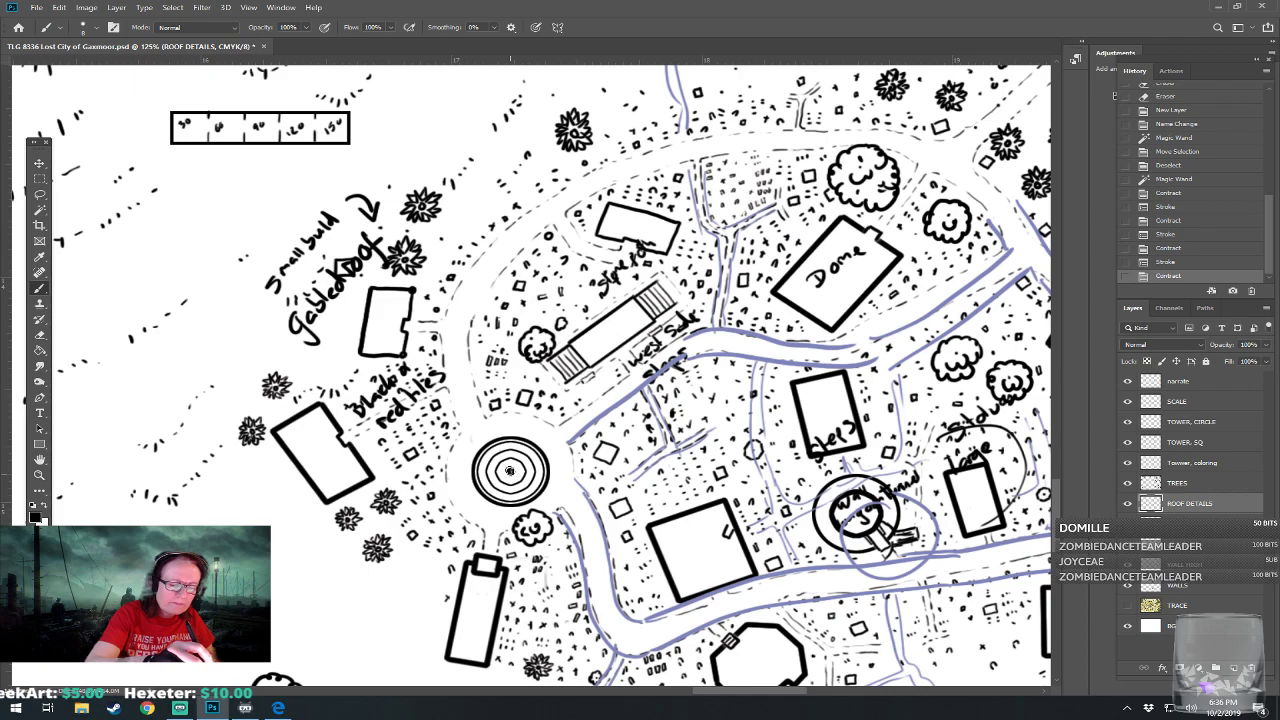
{"action": "left_click", "coordinate": [510, 471]}
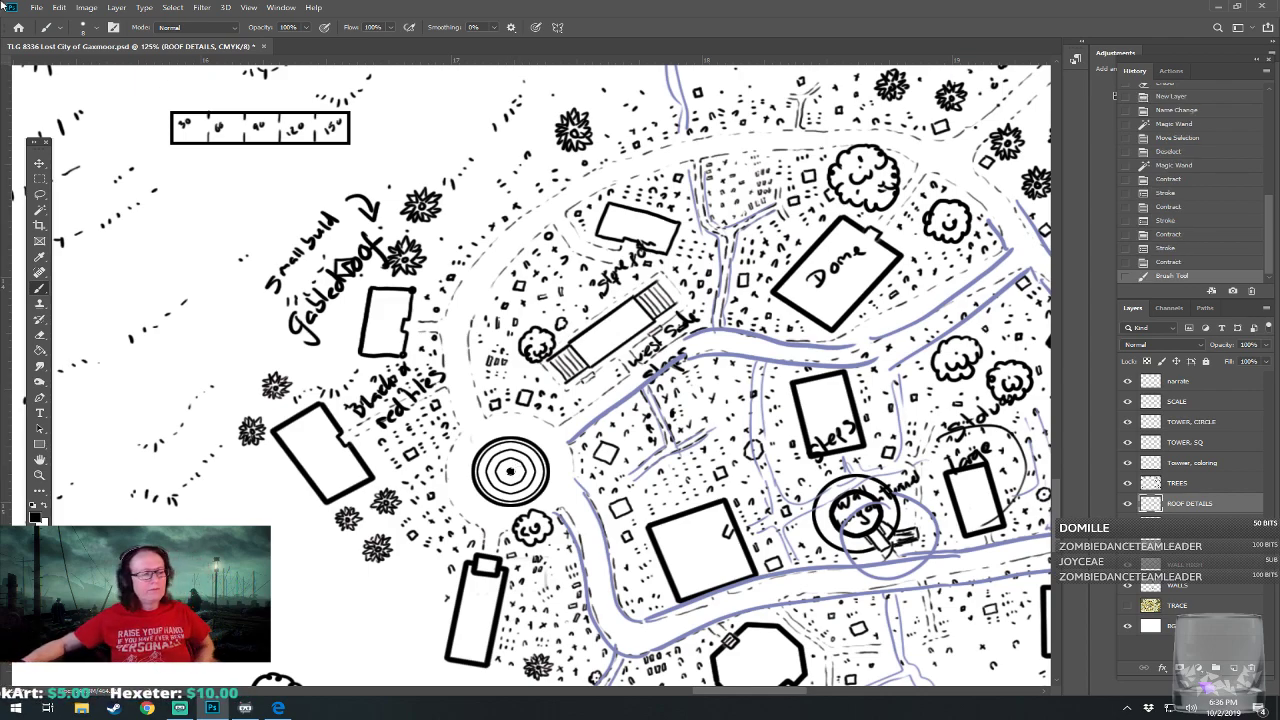
{"action": "left_click", "coordinate": [40, 181]}
{"action": "left_click", "coordinate": [216, 190]}
{"action": "left_click_drag", "start_coordinate": [216, 190], "coordinate": [230, 186]}
Set the brush size to 6 px and draw small scalloped tile marks all around the pavilion roof's outer ring band
{"action": "left_click_drag", "start_coordinate": [526, 550], "coordinate": [638, 538]}
{"action": "scroll", "coordinate": [638, 538], "scroll_direction": "up", "scroll_amount": 4}
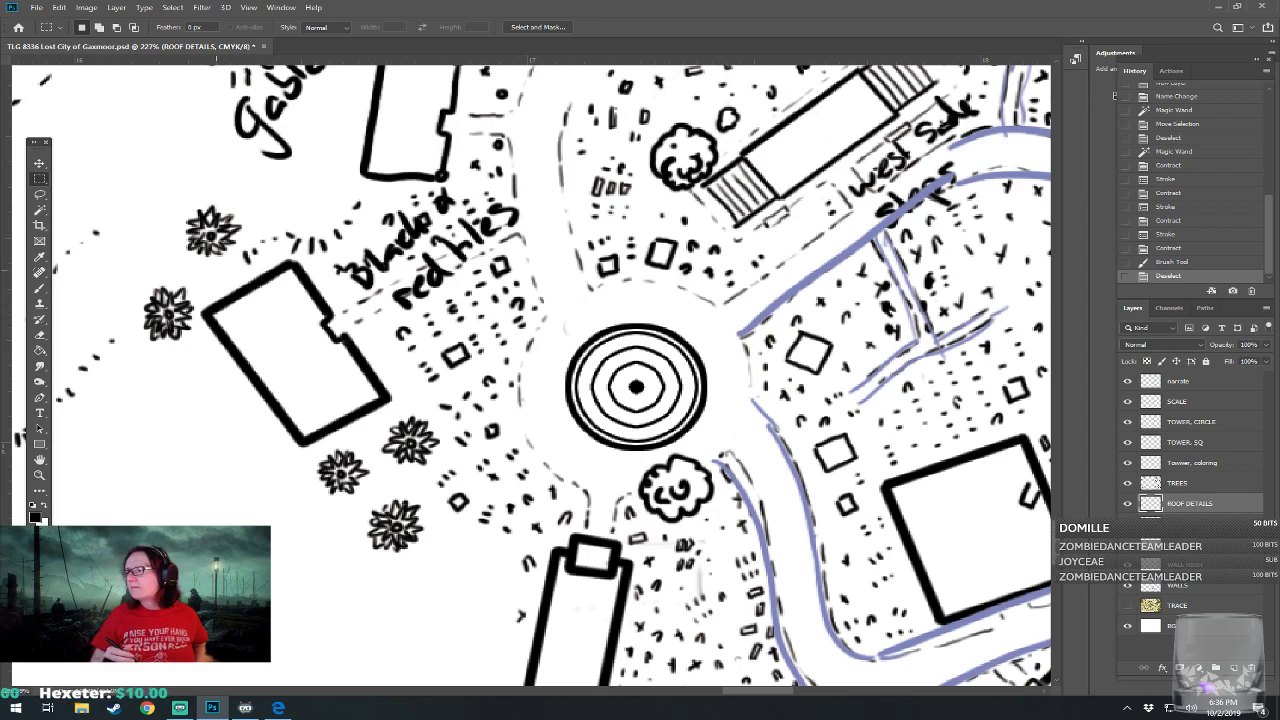
{"action": "left_click_drag", "start_coordinate": [636, 387], "coordinate": [595, 390]}
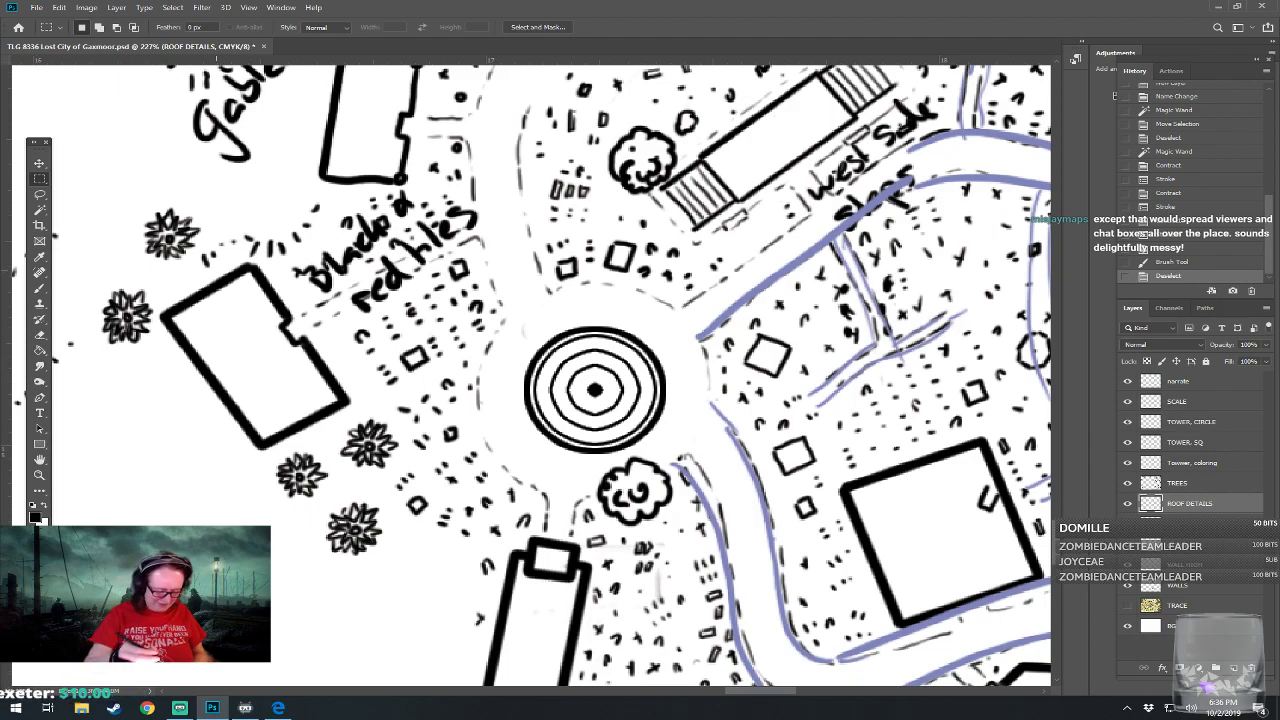
{"action": "key", "text": "b"}
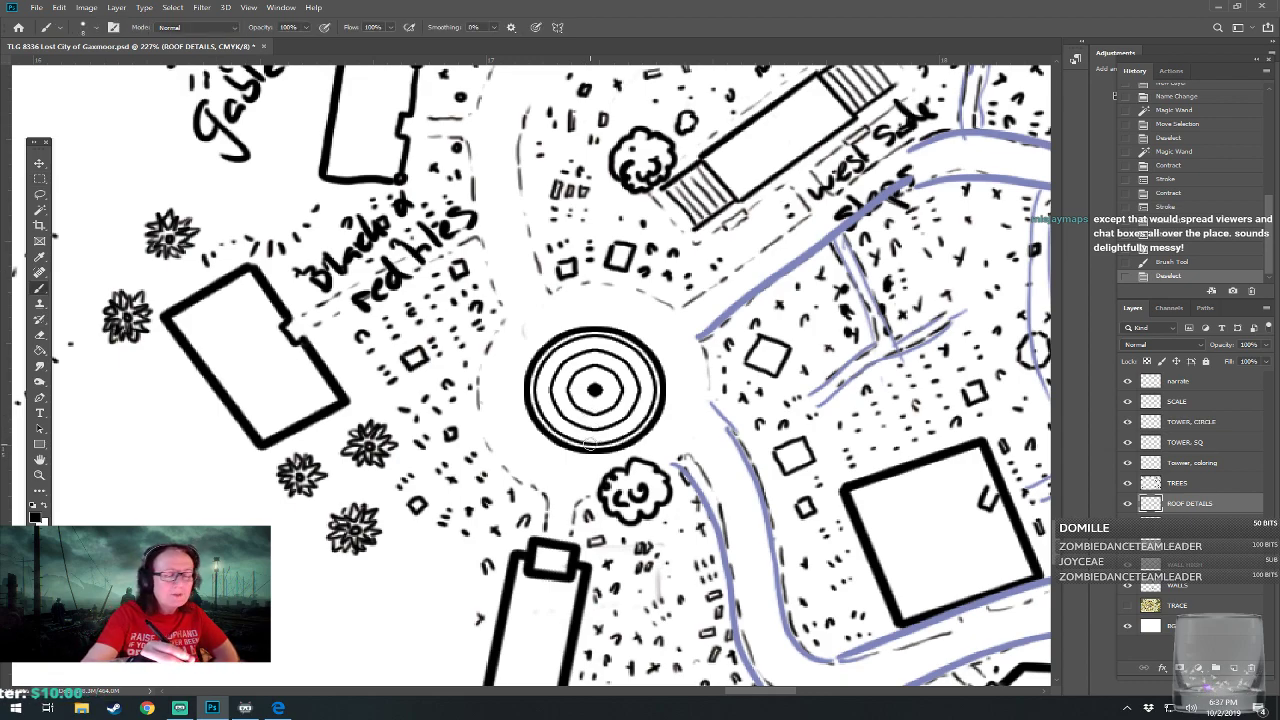
{"action": "left_click", "coordinate": [95, 28]}
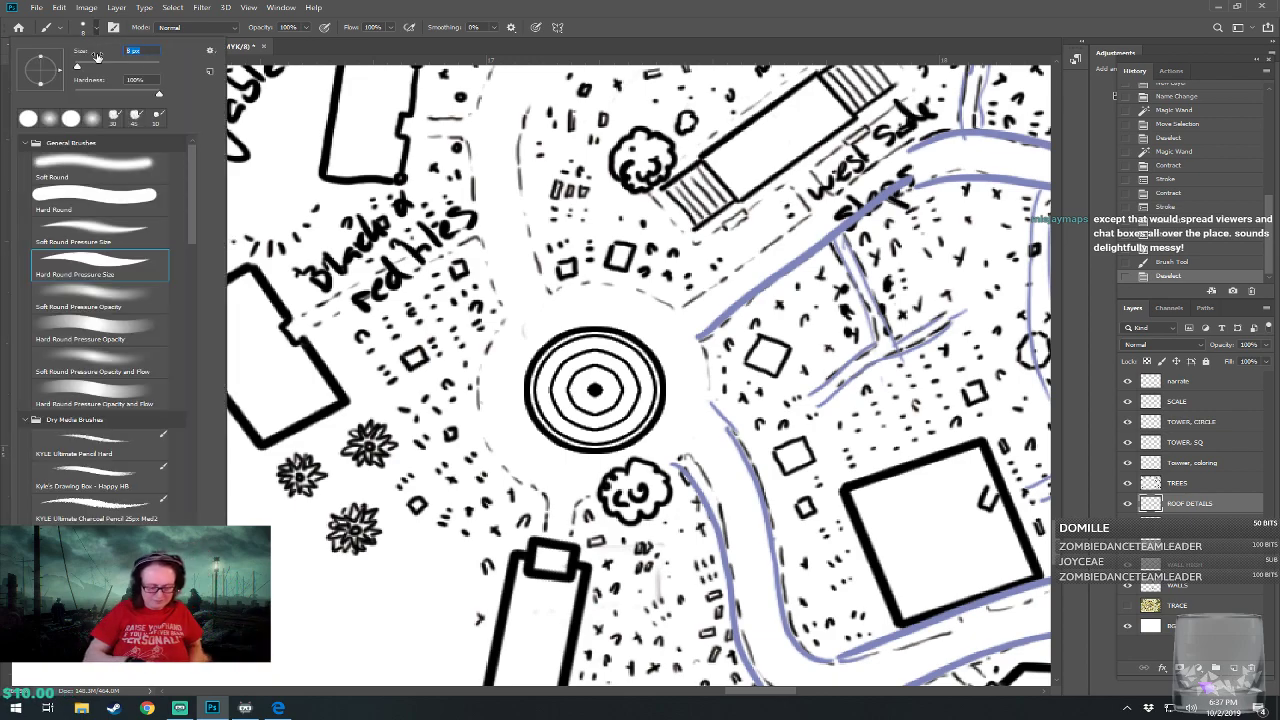
{"action": "type", "text": "6"}
{"action": "key", "text": "Return"}
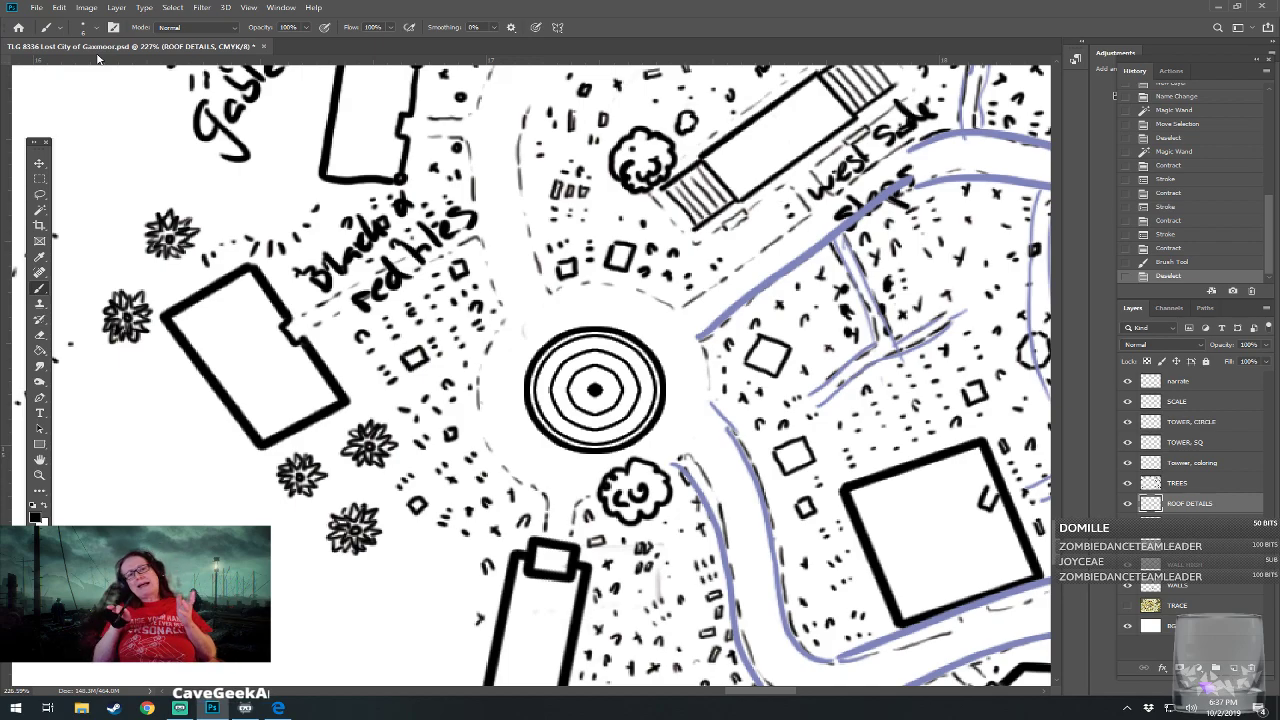
{"action": "left_click_drag", "start_coordinate": [607, 446], "coordinate": [615, 467]}
{"action": "scroll", "coordinate": [615, 470], "scroll_direction": "up", "scroll_amount": 2}
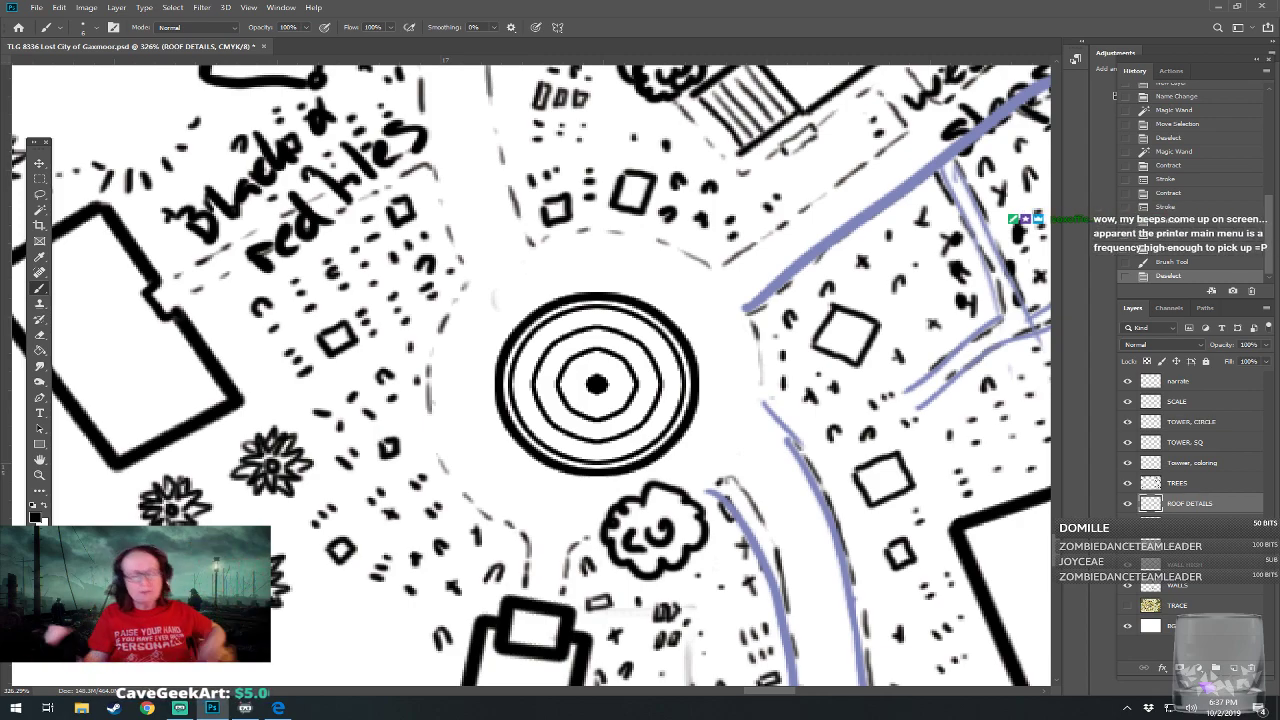
{"action": "mouse_move", "coordinate": [541, 426]}
{"action": "left_mouse_down"}
{"action": "mouse_move", "coordinate": [593, 455]}
{"action": "mouse_move", "coordinate": [631, 444]}
{"action": "mouse_move", "coordinate": [677, 390]}
{"action": "left_mouse_up"}
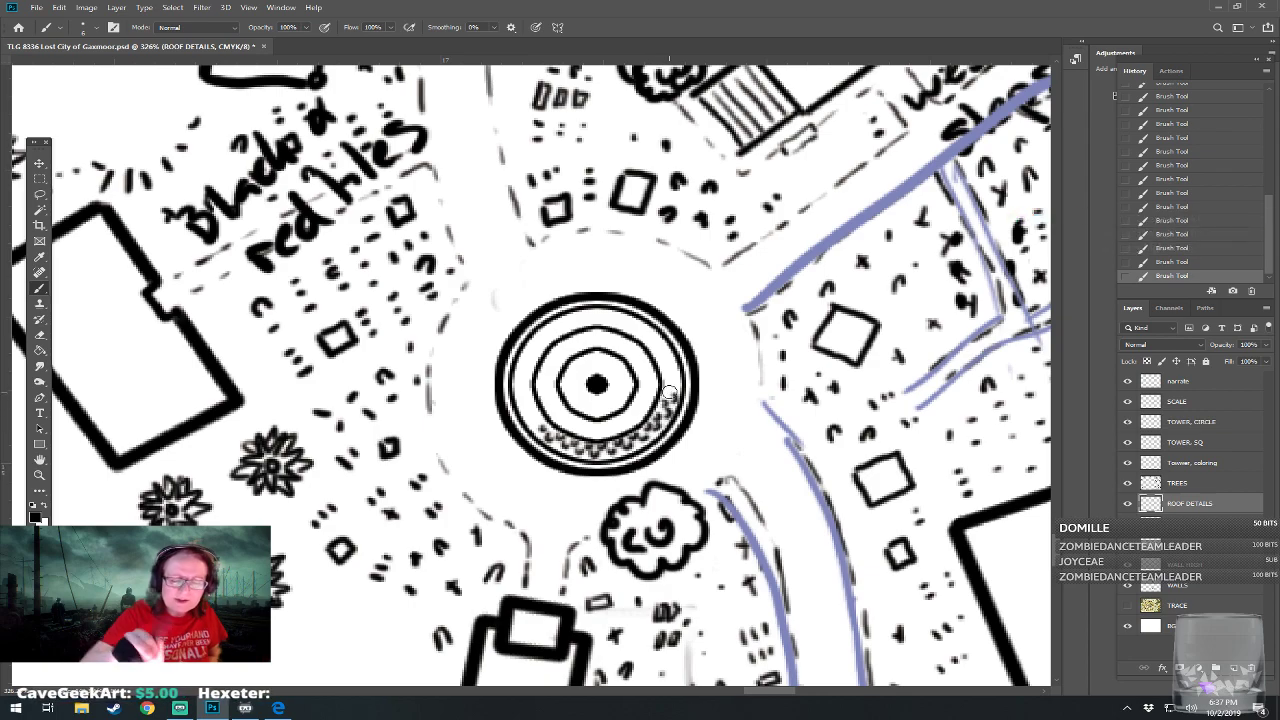
{"action": "scroll", "coordinate": [677, 390], "scroll_direction": "up", "scroll_amount": 3}
{"action": "mouse_move", "coordinate": [666, 472]}
{"action": "left_mouse_down"}
{"action": "mouse_move", "coordinate": [675, 460]}
{"action": "mouse_move", "coordinate": [645, 422]}
{"action": "mouse_move", "coordinate": [614, 405]}
{"action": "mouse_move", "coordinate": [563, 410]}
{"action": "mouse_move", "coordinate": [521, 474]}
{"action": "mouse_move", "coordinate": [535, 506]}
{"action": "mouse_move", "coordinate": [557, 508]}
{"action": "left_mouse_up"}
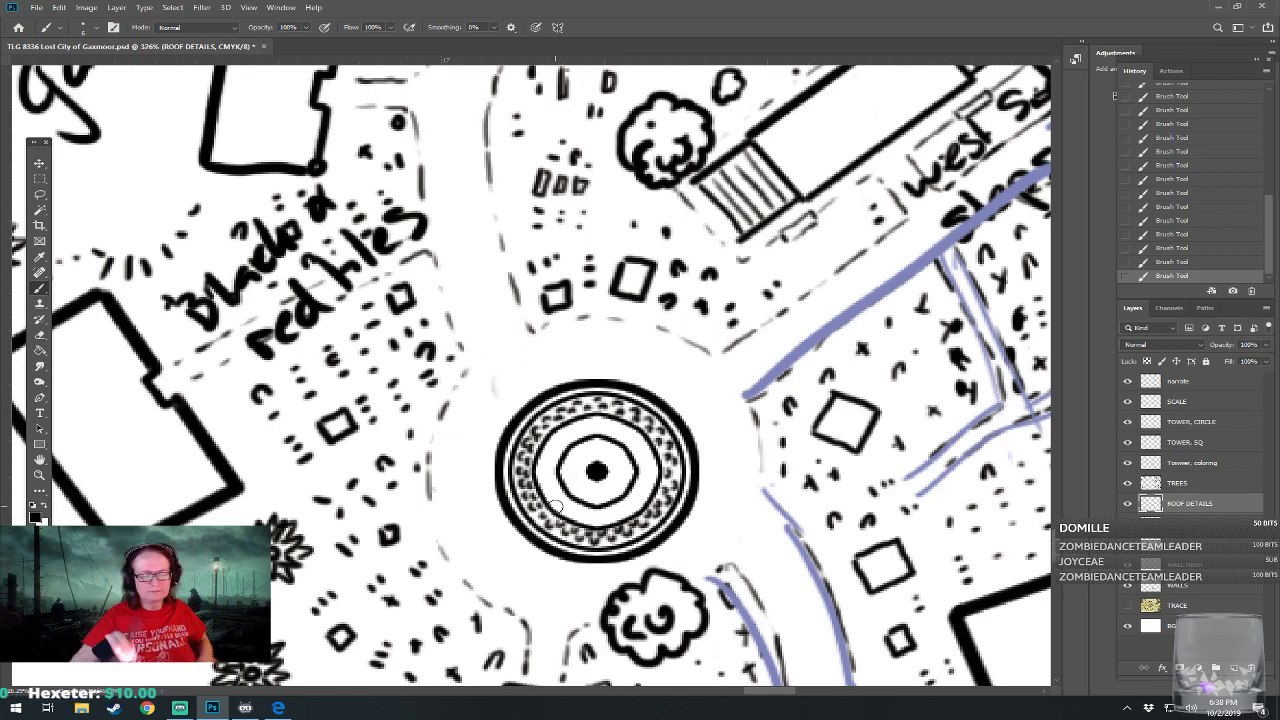
Draw a ridge line with triangular hipped ends on the roof of the small building next to the gabled roof note
{"action": "scroll", "coordinate": [556, 507], "scroll_direction": "down", "scroll_amount": 10}
{"action": "left_click_drag", "start_coordinate": [556, 507], "coordinate": [478, 453]}
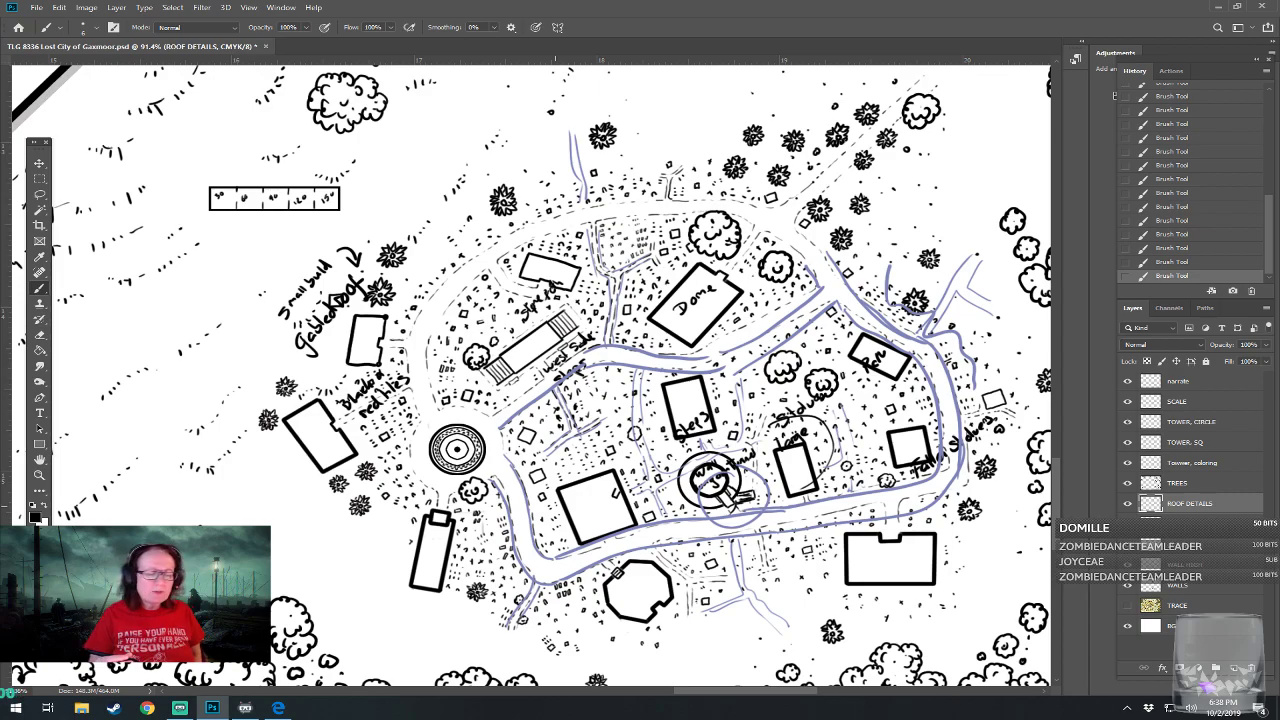
{"action": "scroll", "coordinate": [531, 375], "scroll_direction": "up", "scroll_amount": 5}
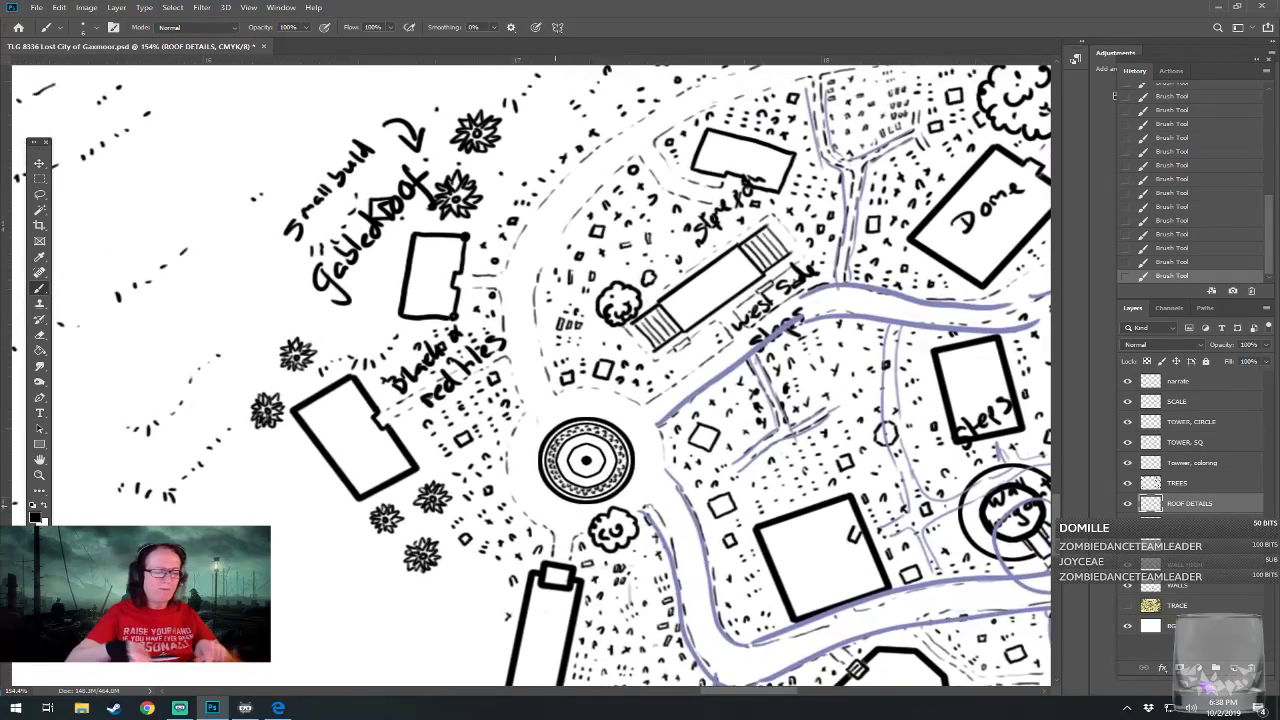
{"action": "scroll", "coordinate": [531, 375], "scroll_direction": "up", "scroll_amount": 1}
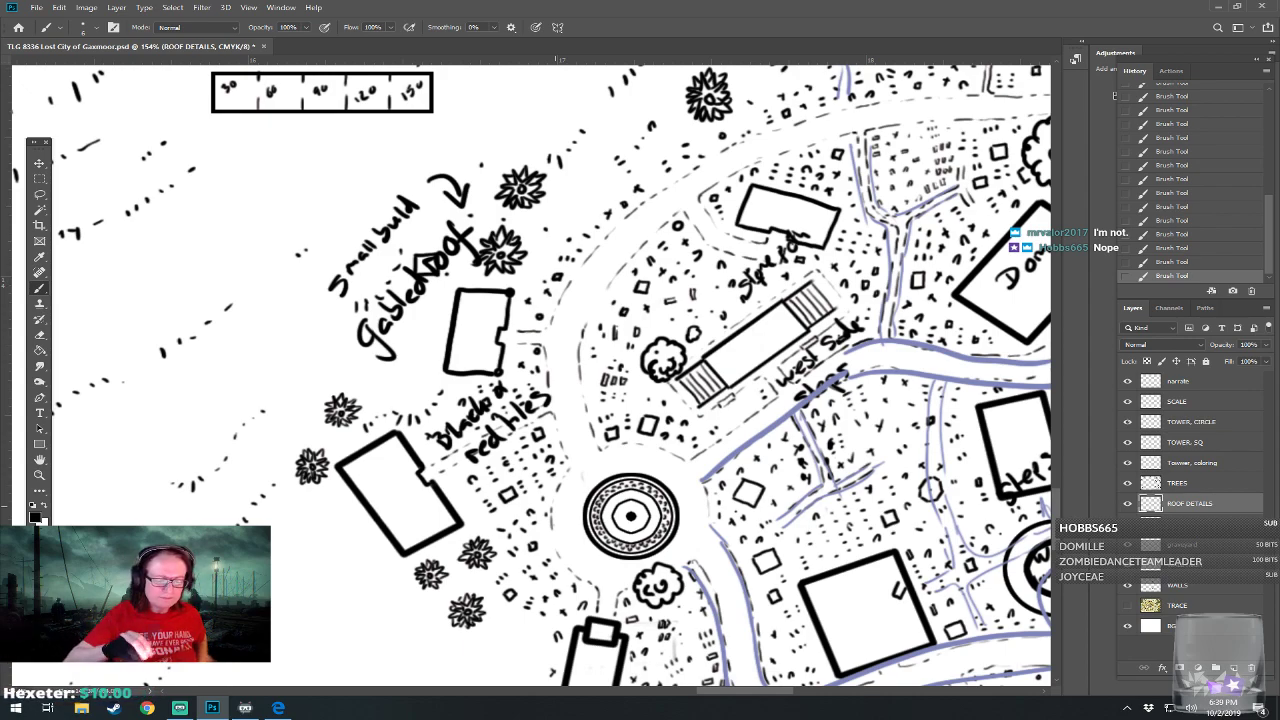
{"action": "left_click_drag", "start_coordinate": [558, 380], "coordinate": [549, 401]}
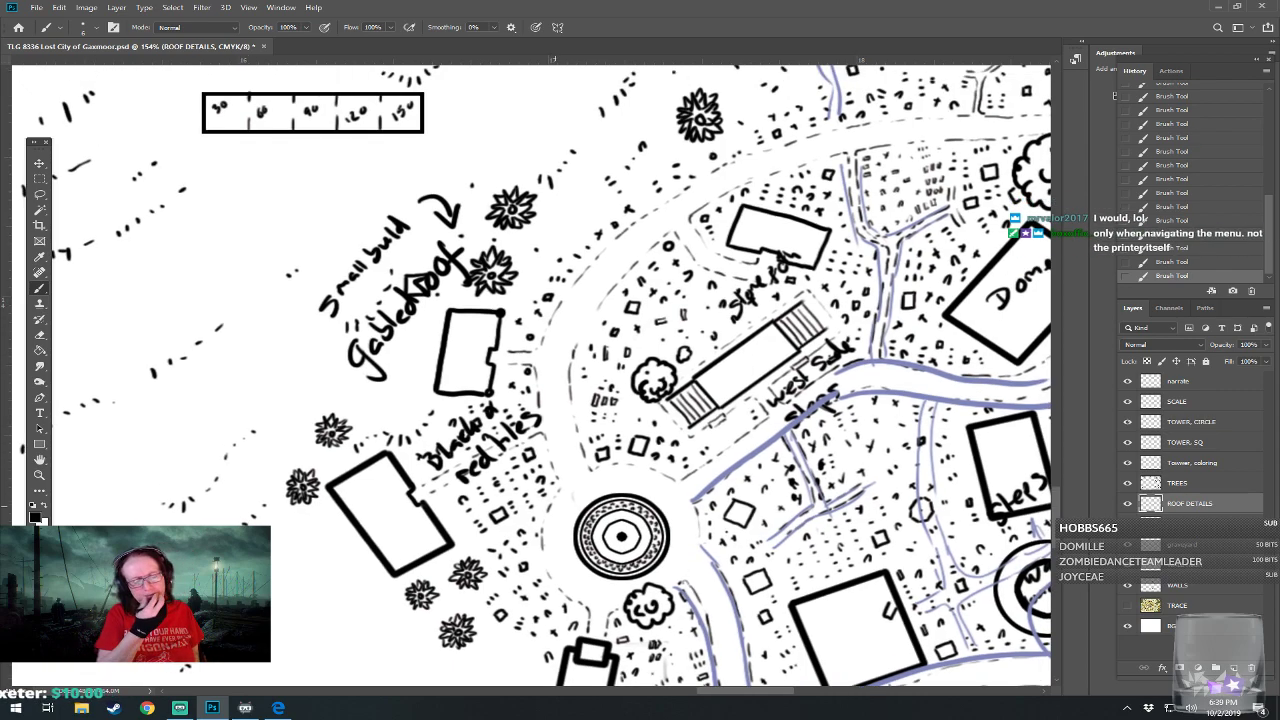
{"action": "left_click_drag", "start_coordinate": [553, 380], "coordinate": [568, 490]}
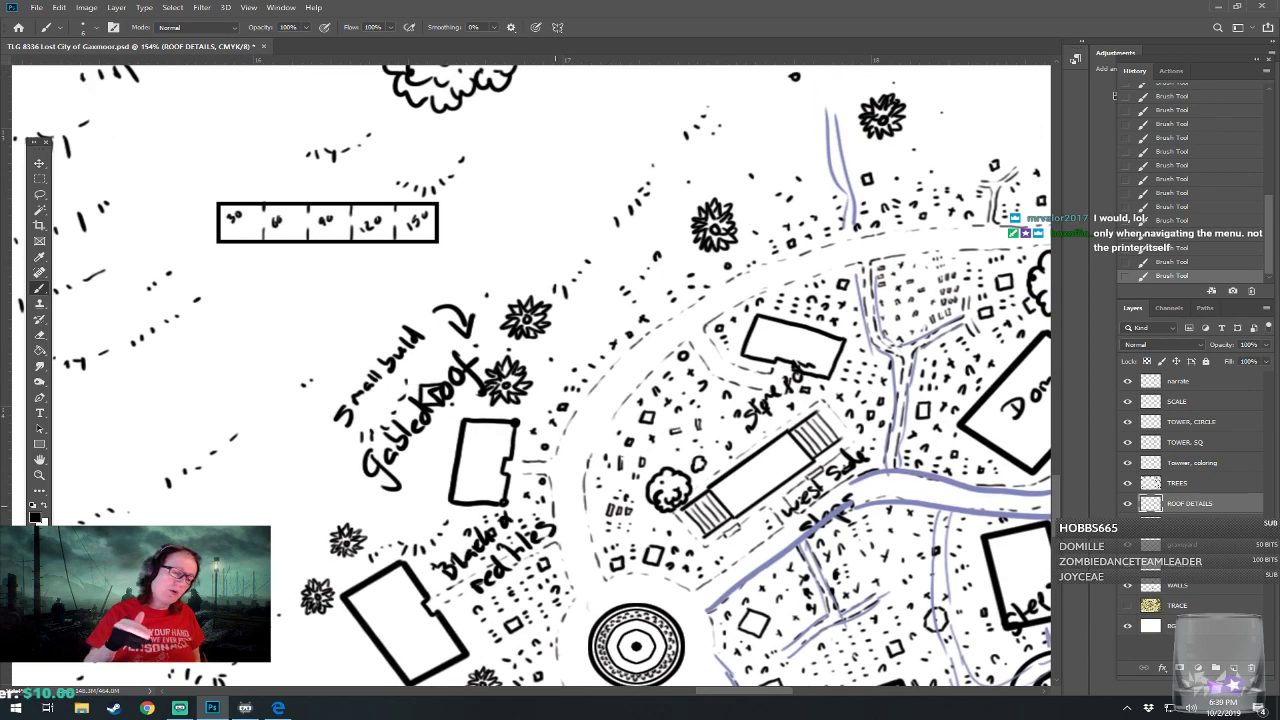
{"action": "left_click_drag", "start_coordinate": [555, 440], "coordinate": [625, 423]}
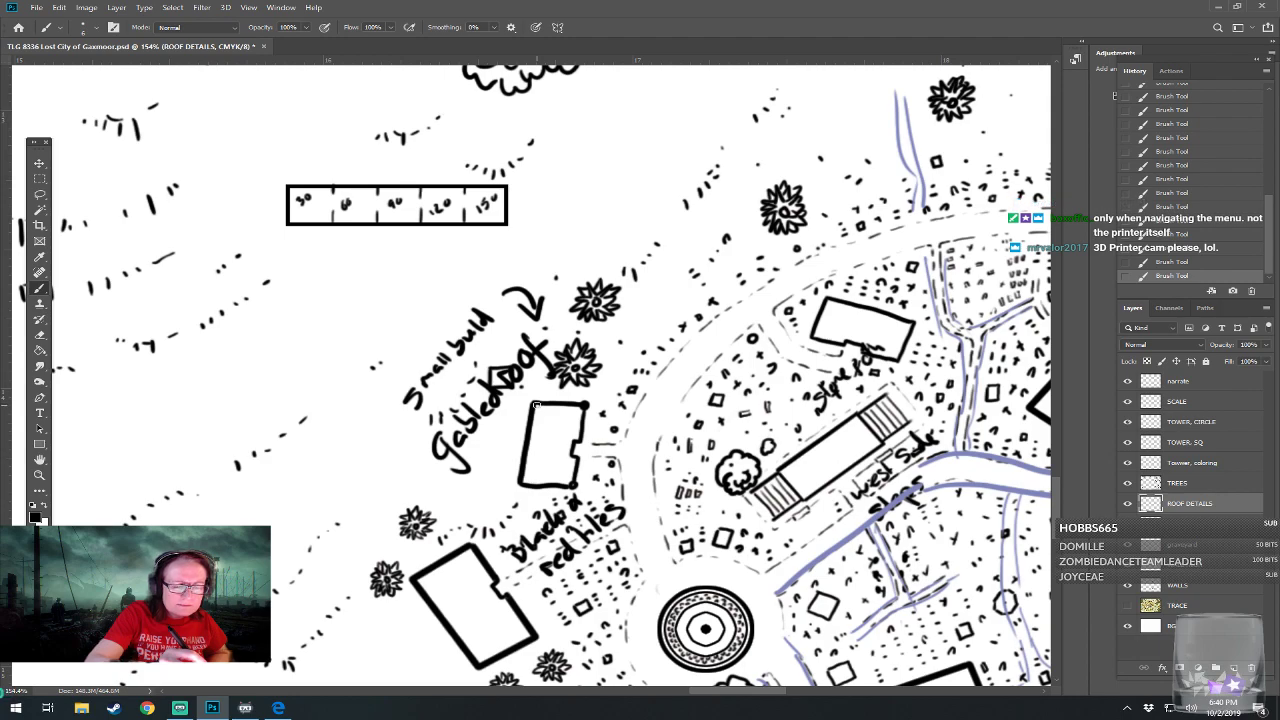
{"action": "mouse_move", "coordinate": [537, 403]}
{"action": "left_mouse_down"}
{"action": "mouse_move", "coordinate": [559, 425]}
{"action": "mouse_move", "coordinate": [582, 406]}
{"action": "mouse_move", "coordinate": [541, 474]}
{"action": "mouse_move", "coordinate": [553, 465]}
{"action": "mouse_move", "coordinate": [574, 488]}
{"action": "left_mouse_up"}
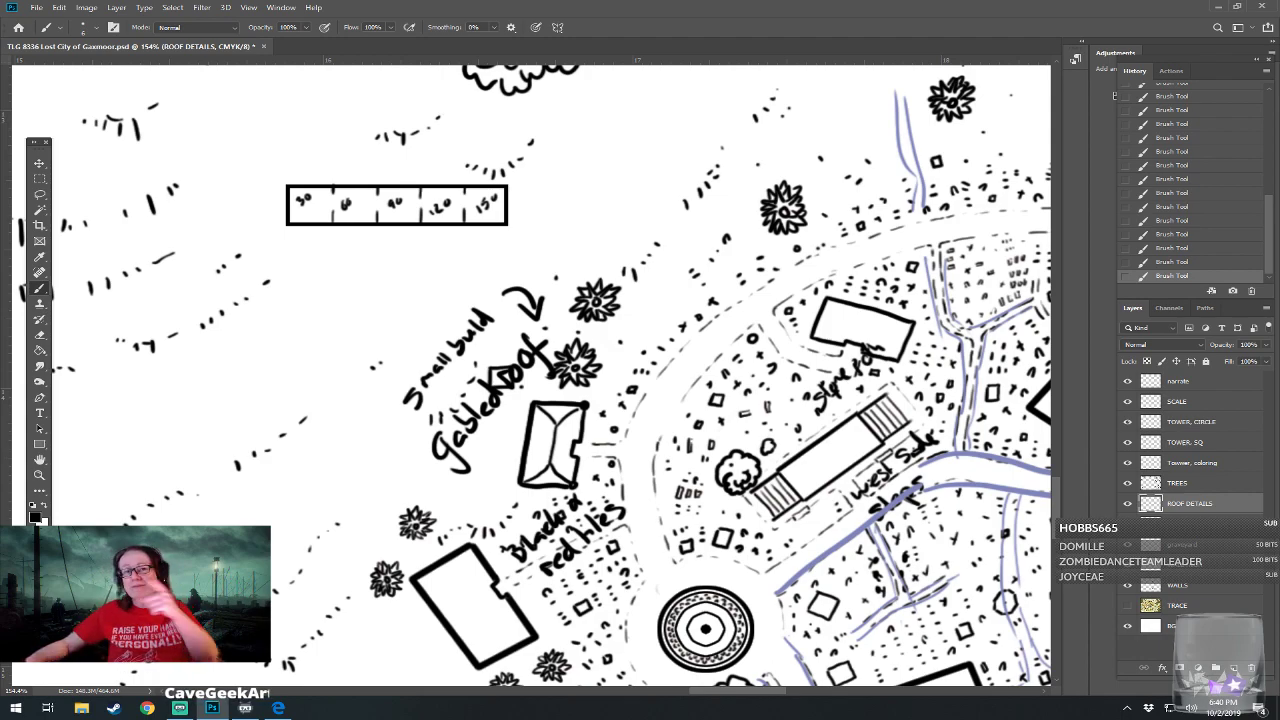
{"action": "left_click", "coordinate": [147, 708]}
{"action": "left_click_drag", "start_coordinate": [455, 24], "coordinate": [1279, 118]}
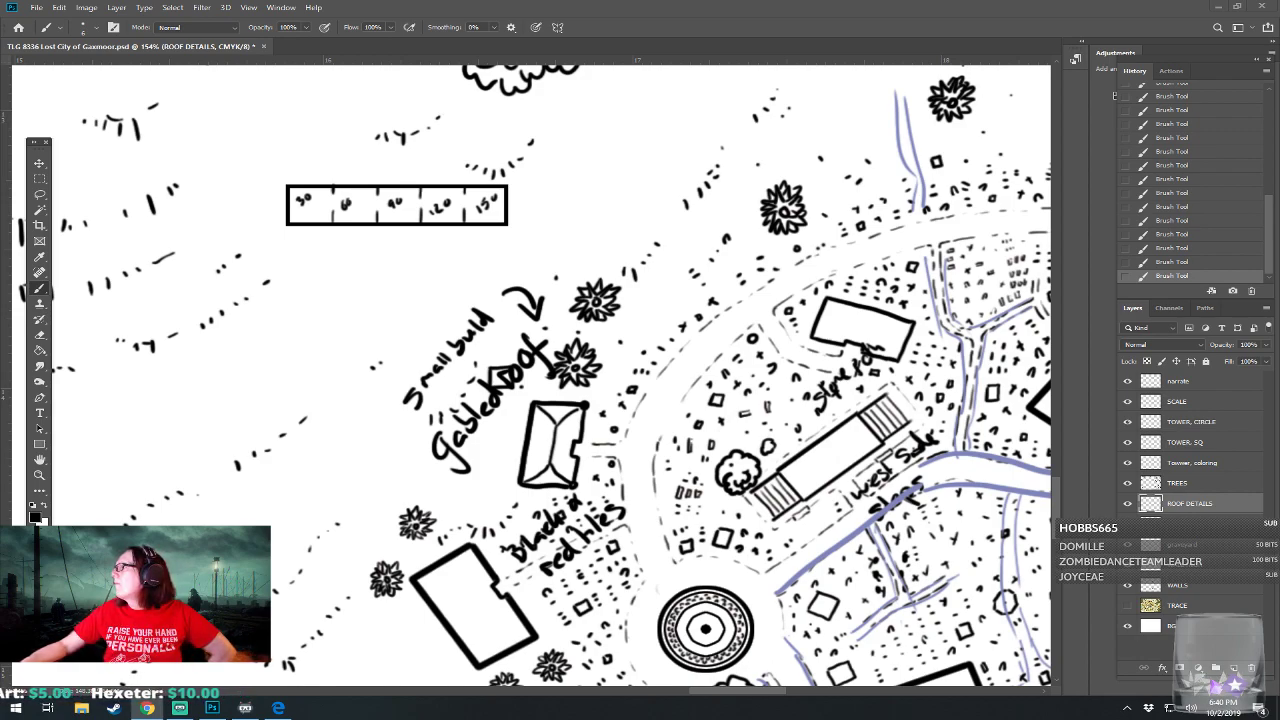
{"action": "left_click_drag", "start_coordinate": [1279, 174], "coordinate": [1270, 174]}
{"action": "key", "text": "alt+Tab"}
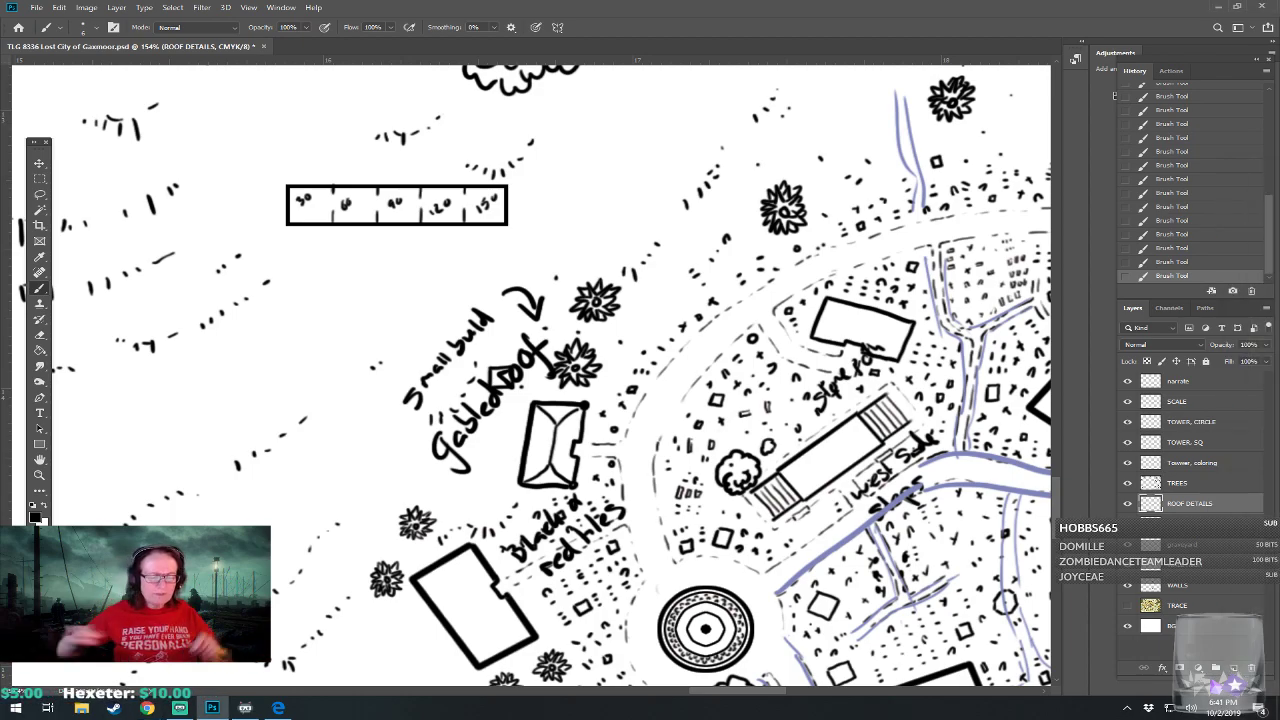
Dab a short row of tile marks on the west slope of the small building's hipped roof
{"action": "scroll", "coordinate": [484, 541], "scroll_direction": "up", "scroll_amount": 5}
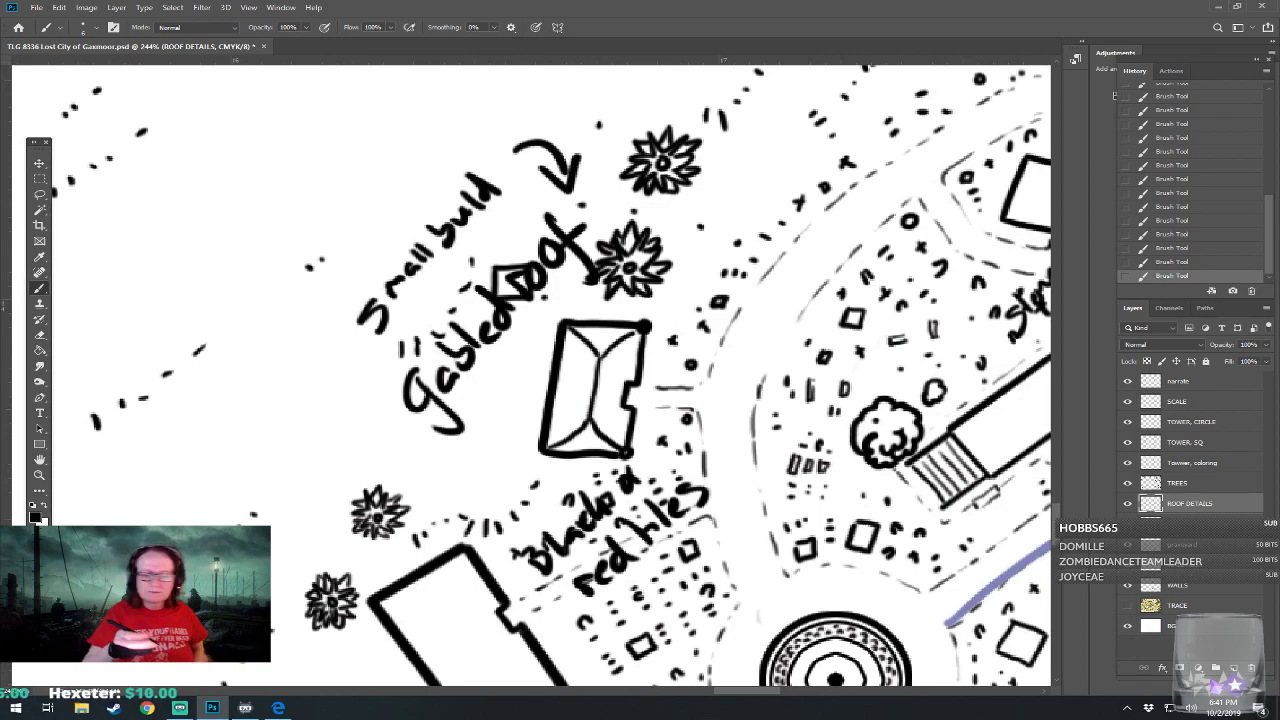
{"action": "left_click", "coordinate": [581, 404]}
{"action": "left_click", "coordinate": [582, 397]}
{"action": "left_click", "coordinate": [582, 389]}
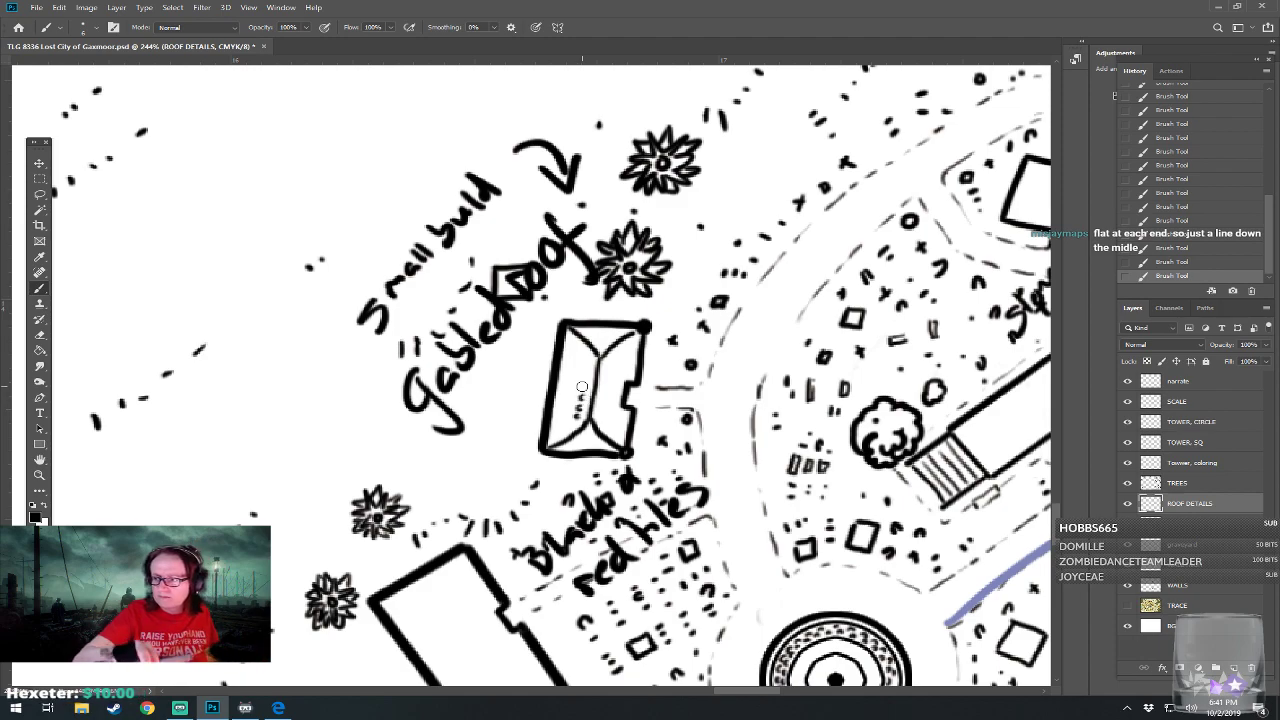
Erase the hipped ridge lines and tile marks from the small building's roof and reduce the brush size
{"action": "scroll", "coordinate": [581, 386], "scroll_direction": "up", "scroll_amount": 1}
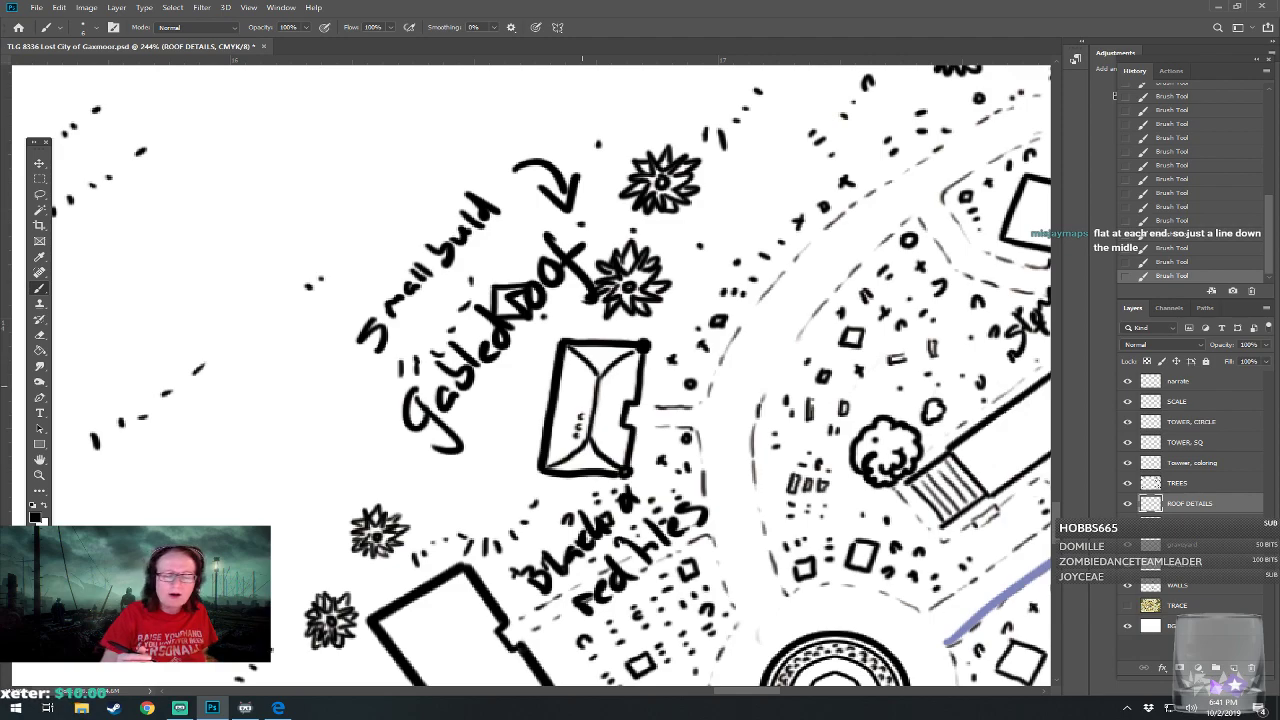
{"action": "mouse_move", "coordinate": [576, 468]}
{"action": "left_mouse_down"}
{"action": "mouse_move", "coordinate": [550, 440]}
{"action": "mouse_move", "coordinate": [603, 459]}
{"action": "mouse_move", "coordinate": [600, 365]}
{"action": "mouse_move", "coordinate": [625, 380]}
{"action": "mouse_move", "coordinate": [586, 366]}
{"action": "left_mouse_up"}
{"action": "key", "text": "["}
{"action": "key", "text": "["}
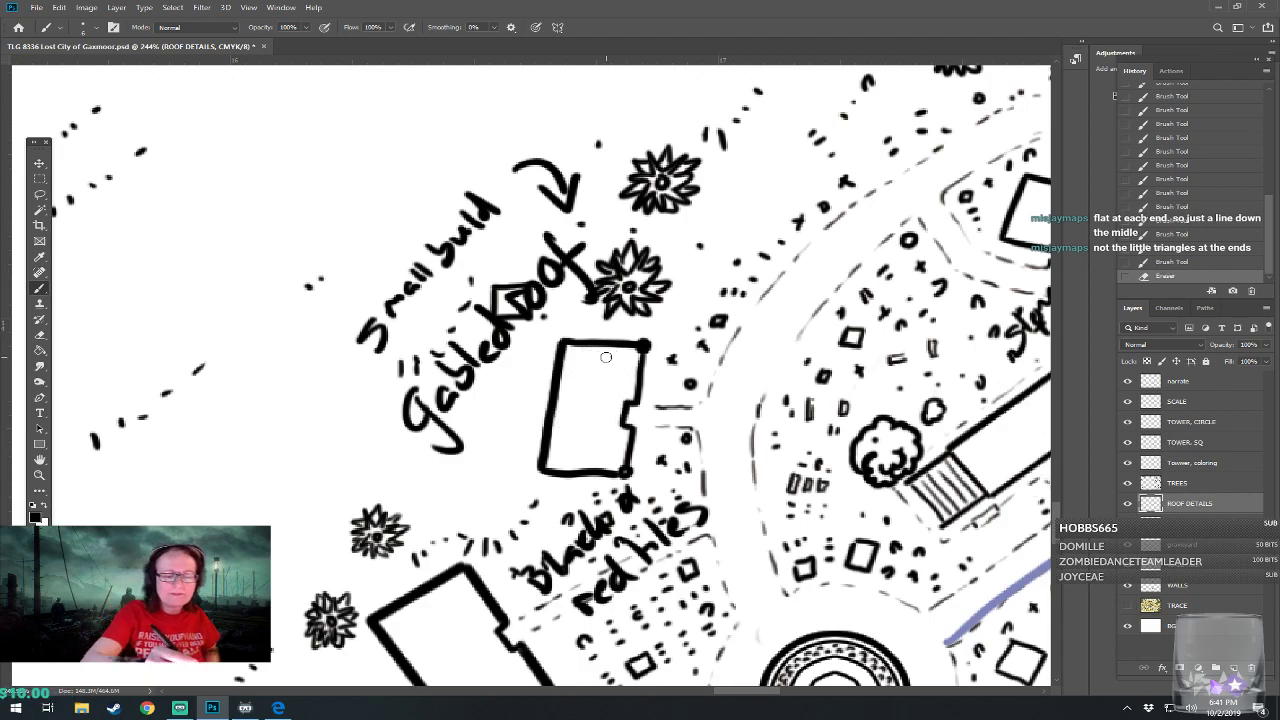
Try drawing a freehand ridge line lengthwise through the small building's roof, removing the unwanted strokes
{"action": "left_click", "coordinate": [601, 350]}
{"action": "left_click", "coordinate": [601, 348]}
{"action": "left_click_drag", "start_coordinate": [601, 349], "coordinate": [599, 368]}
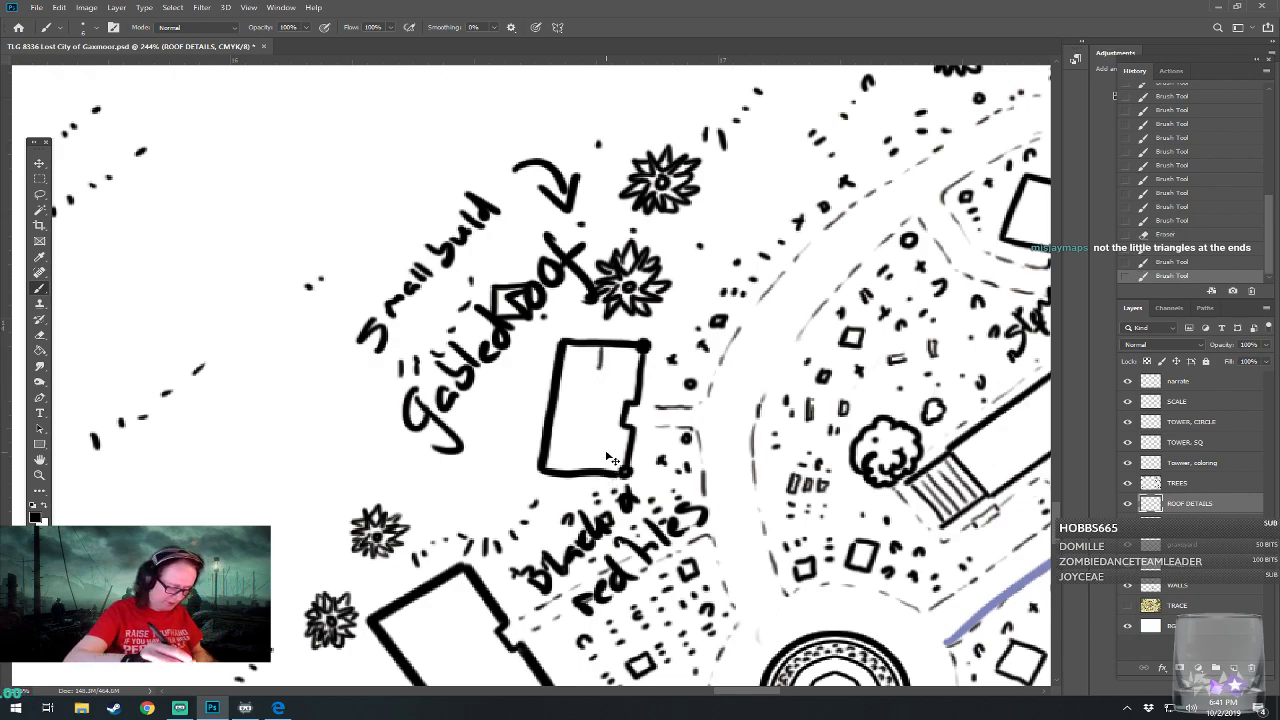
{"action": "key", "text": "ctrl+z"}
{"action": "left_click_drag", "start_coordinate": [588, 468], "coordinate": [604, 343]}
{"action": "mouse_move", "coordinate": [592, 440]}
{"action": "left_mouse_down"}
{"action": "mouse_move", "coordinate": [591, 366]}
{"action": "mouse_move", "coordinate": [578, 469]}
{"action": "mouse_move", "coordinate": [579, 437]}
{"action": "left_mouse_up"}
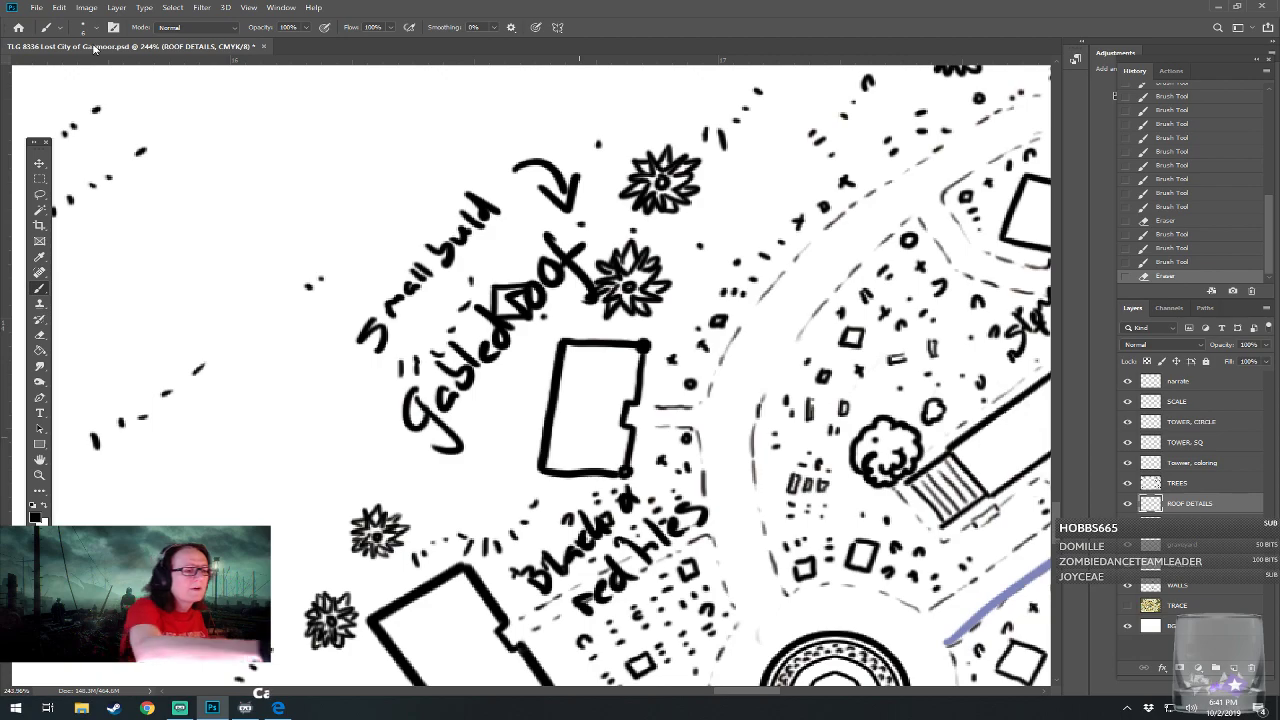
Using the Hard Round brush, draw a thin straight ridge line down the middle of the small building's roof, undoing the thicker attempt
{"action": "left_click", "coordinate": [84, 27]}
{"action": "double_click", "coordinate": [110, 200]}
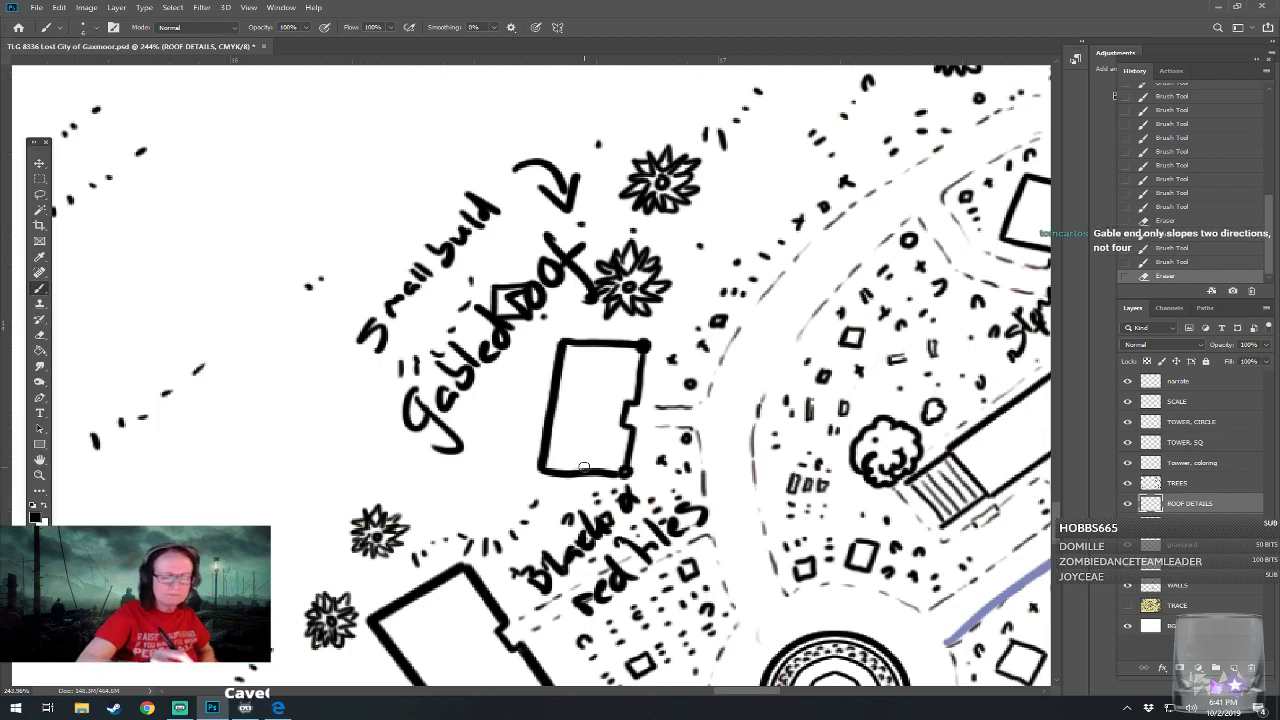
{"action": "left_click", "coordinate": [606, 348], "text": "shift"}
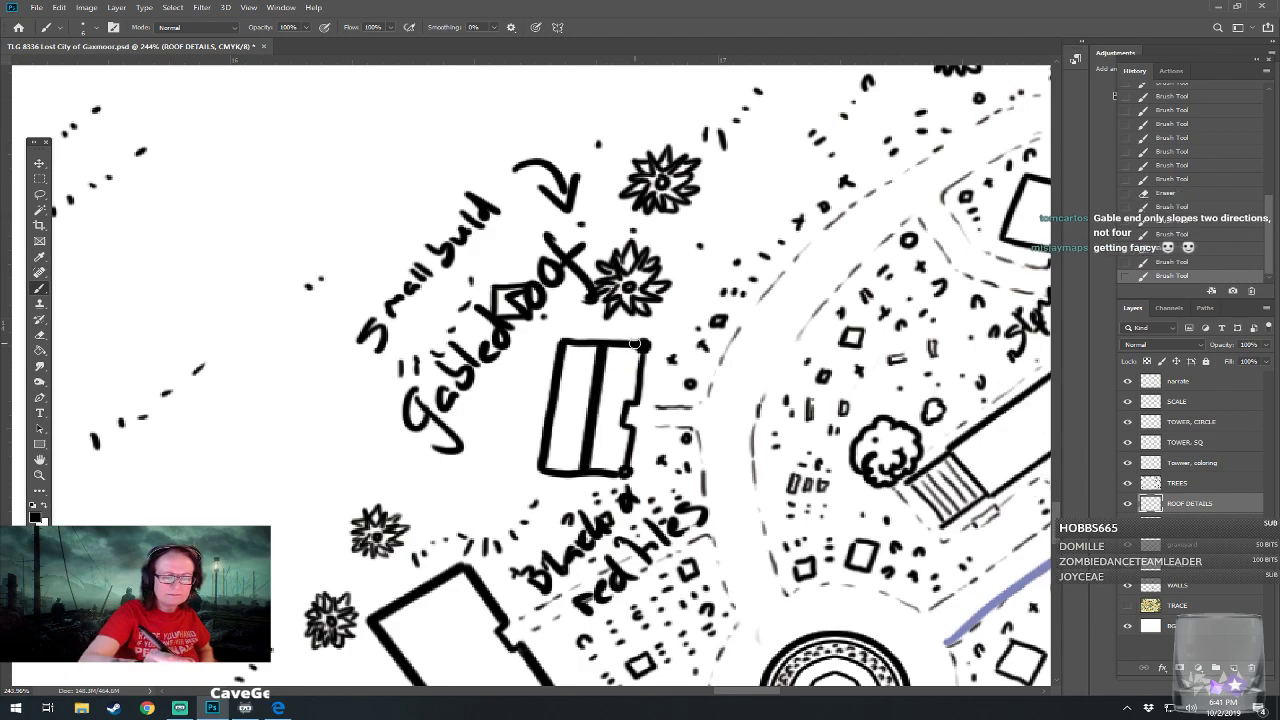
{"action": "key", "text": "ctrl+z"}
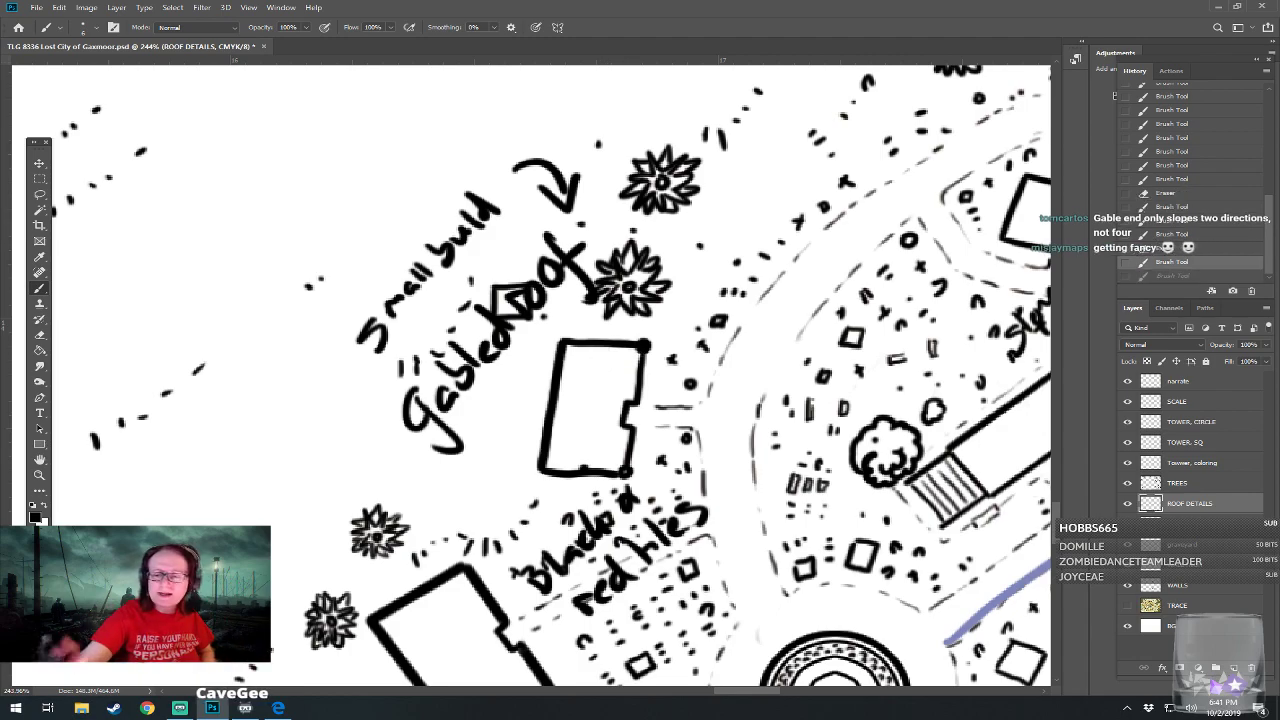
{"action": "key", "text": "ctrl+z"}
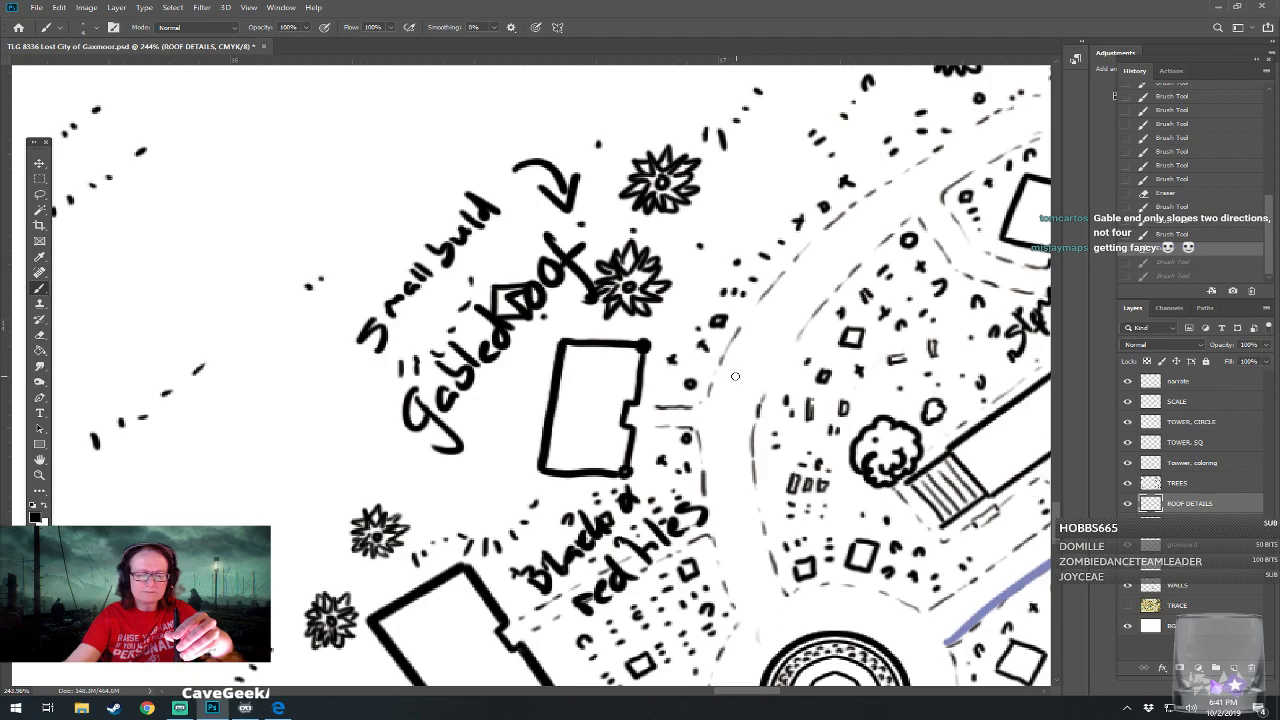
{"action": "left_click", "coordinate": [584, 470]}
{"action": "left_click", "coordinate": [604, 347], "text": "shift"}
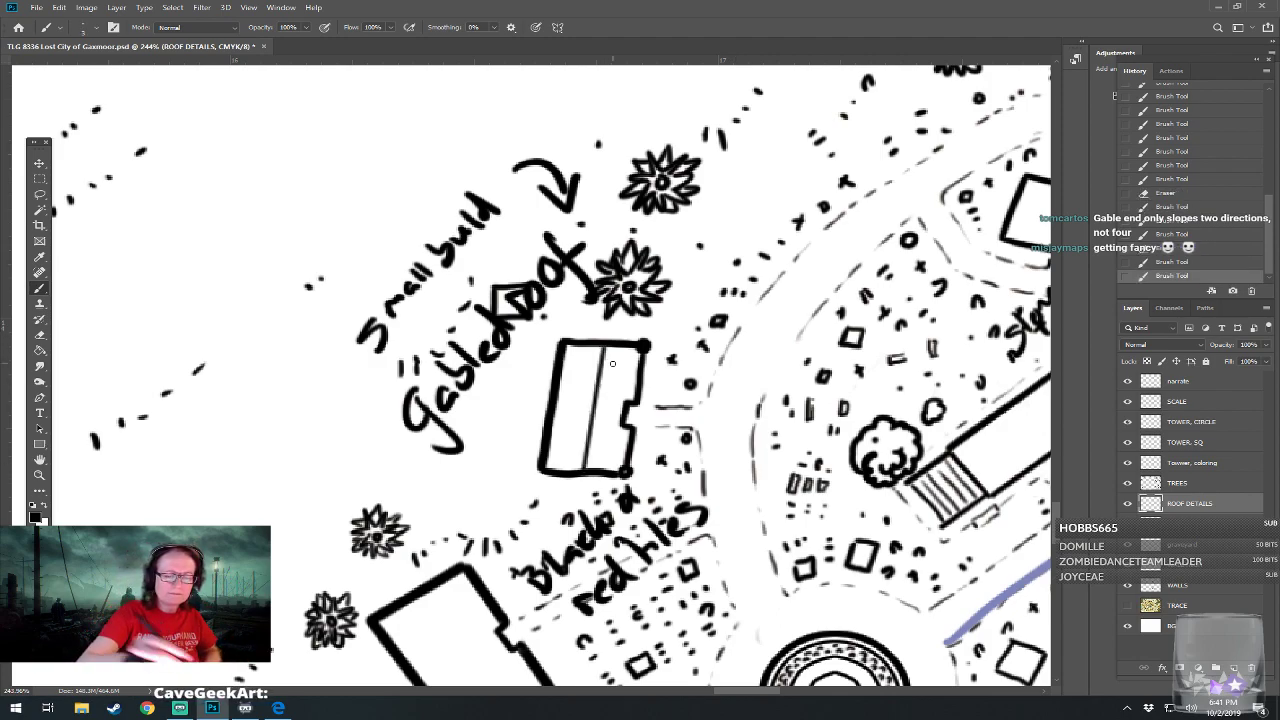
Using the Hard Round Pressure Size brush, dab small curved tile marks over the south end of the small building's west roof slope
{"action": "left_click", "coordinate": [90, 30]}
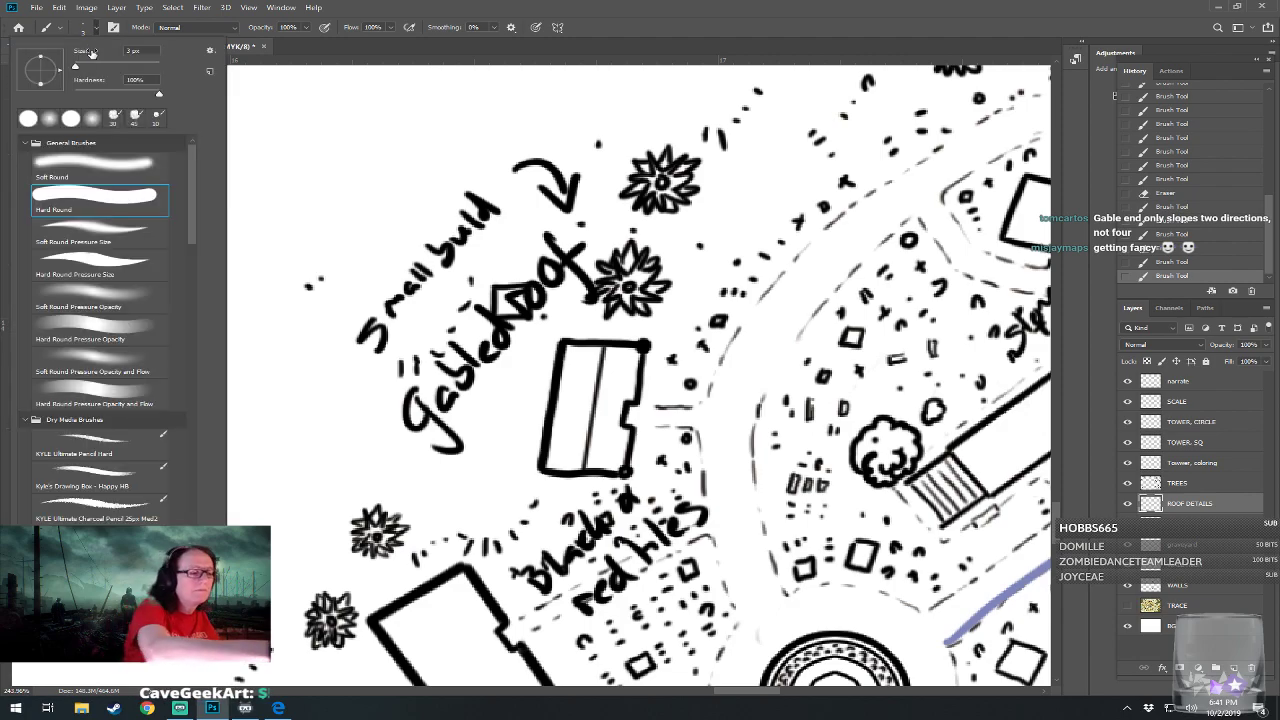
{"action": "double_click", "coordinate": [110, 268]}
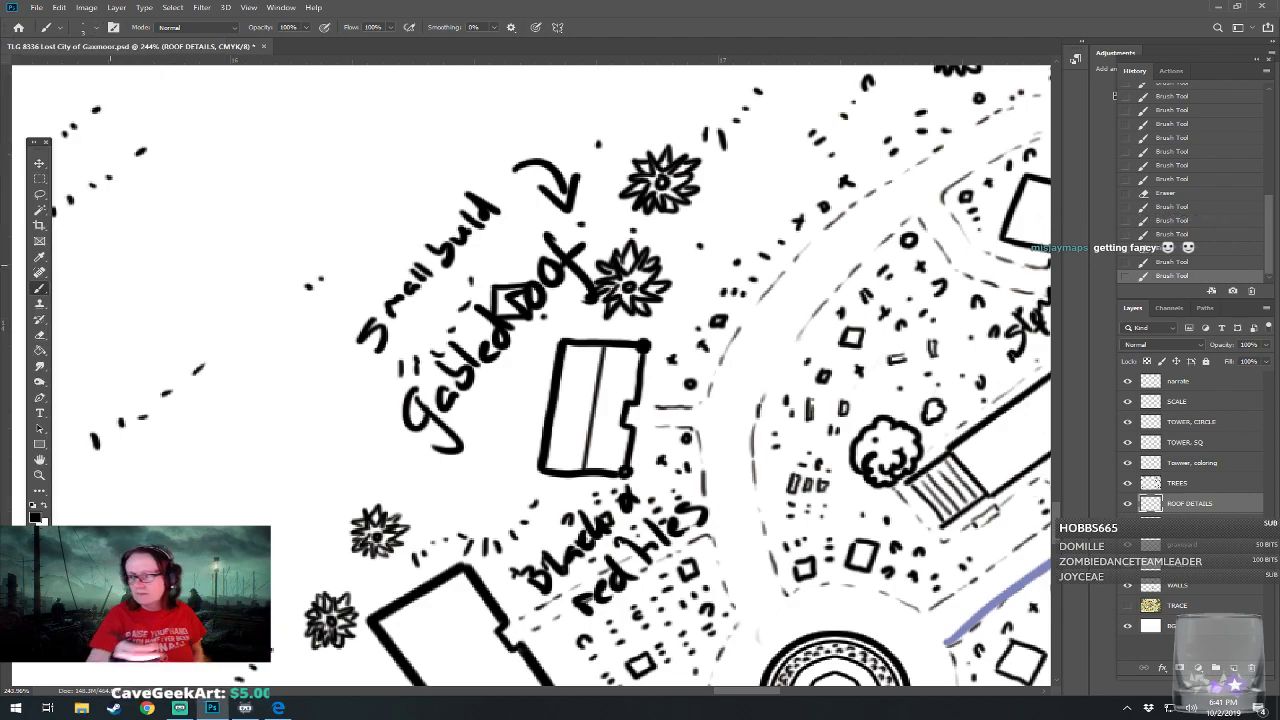
{"action": "left_click", "coordinate": [578, 453]}
{"action": "left_click", "coordinate": [577, 454]}
{"action": "left_click", "coordinate": [573, 456]}
{"action": "left_click", "coordinate": [566, 450]}
{"action": "left_click", "coordinate": [561, 456]}
{"action": "left_click", "coordinate": [564, 462]}
{"action": "left_click", "coordinate": [558, 458]}
{"action": "left_click", "coordinate": [560, 449]}
{"action": "left_click", "coordinate": [569, 439]}
{"action": "left_click", "coordinate": [575, 440]}
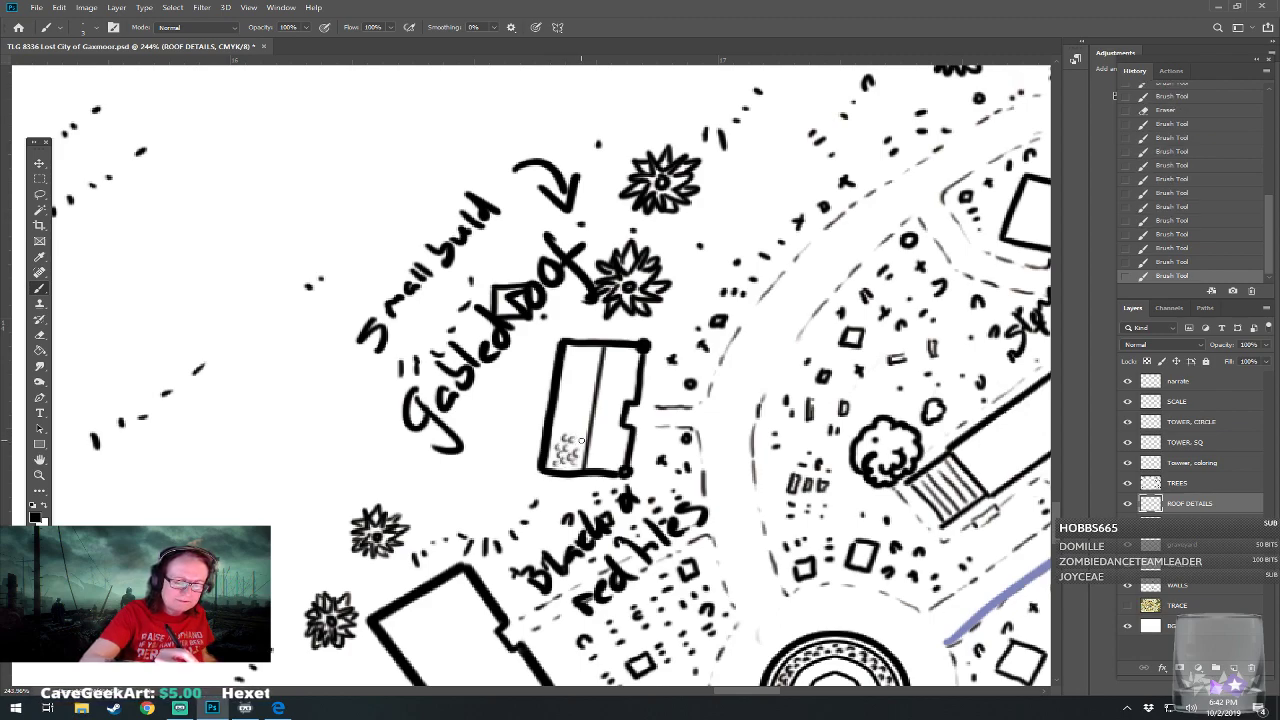
Continue the tile marks northward through the middle of the small building's west roof slope
{"action": "left_click", "coordinate": [562, 431]}
{"action": "left_click", "coordinate": [570, 429]}
{"action": "left_click_drag", "start_coordinate": [573, 429], "coordinate": [577, 432]}
{"action": "left_click_drag", "start_coordinate": [580, 428], "coordinate": [570, 424]}
{"action": "left_click", "coordinate": [572, 414]}
{"action": "left_click", "coordinate": [576, 421]}
{"action": "left_click", "coordinate": [584, 413]}
{"action": "left_click", "coordinate": [570, 406]}
{"action": "left_click", "coordinate": [567, 398]}
{"action": "left_click", "coordinate": [578, 396]}
{"action": "left_click", "coordinate": [584, 402]}
{"action": "left_click_drag", "start_coordinate": [586, 391], "coordinate": [567, 384]}
{"action": "left_click", "coordinate": [578, 381]}
{"action": "left_click", "coordinate": [584, 382]}
{"action": "left_click", "coordinate": [563, 396]}
{"action": "left_click", "coordinate": [560, 406]}
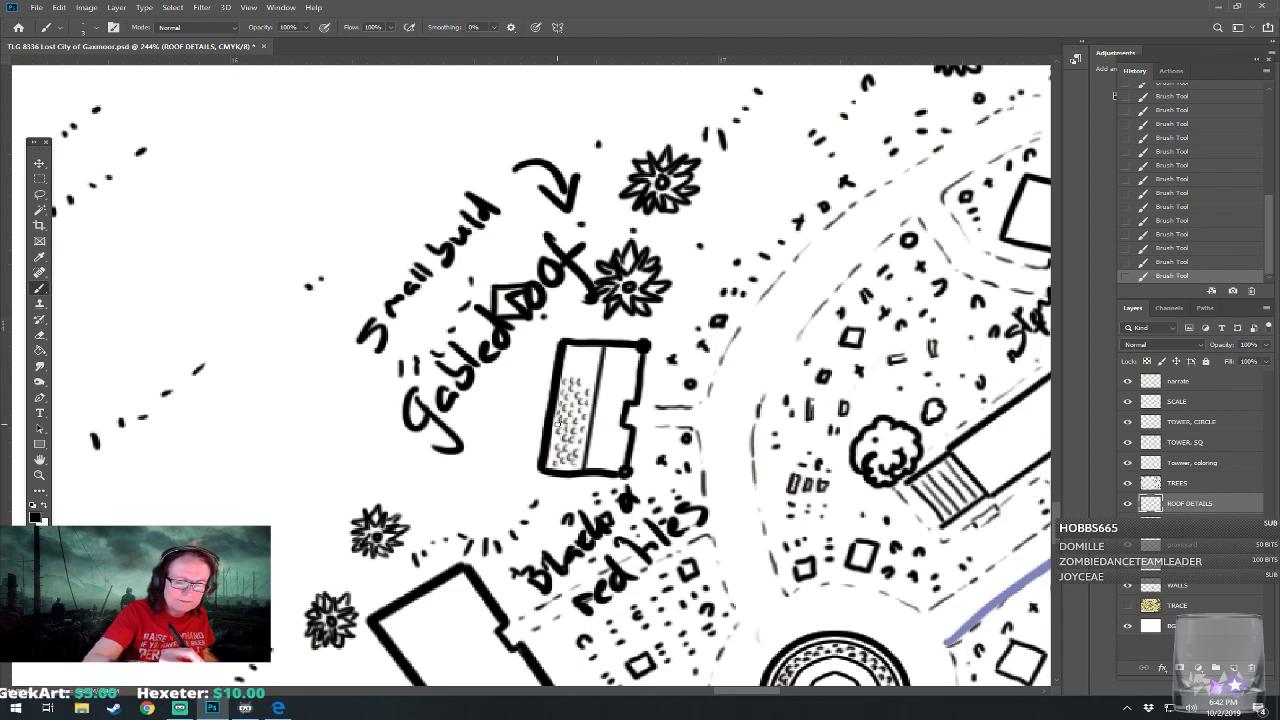
{"action": "left_click", "coordinate": [554, 452]}
Fill the north end of the small building's west roof slope with tile marks up to the ridge and outer wall
{"action": "left_click_drag", "start_coordinate": [588, 381], "coordinate": [600, 351]}
{"action": "left_click", "coordinate": [594, 368]}
{"action": "left_click", "coordinate": [584, 364]}
{"action": "left_click", "coordinate": [580, 358]}
{"action": "left_click", "coordinate": [582, 352]}
{"action": "left_click", "coordinate": [584, 350]}
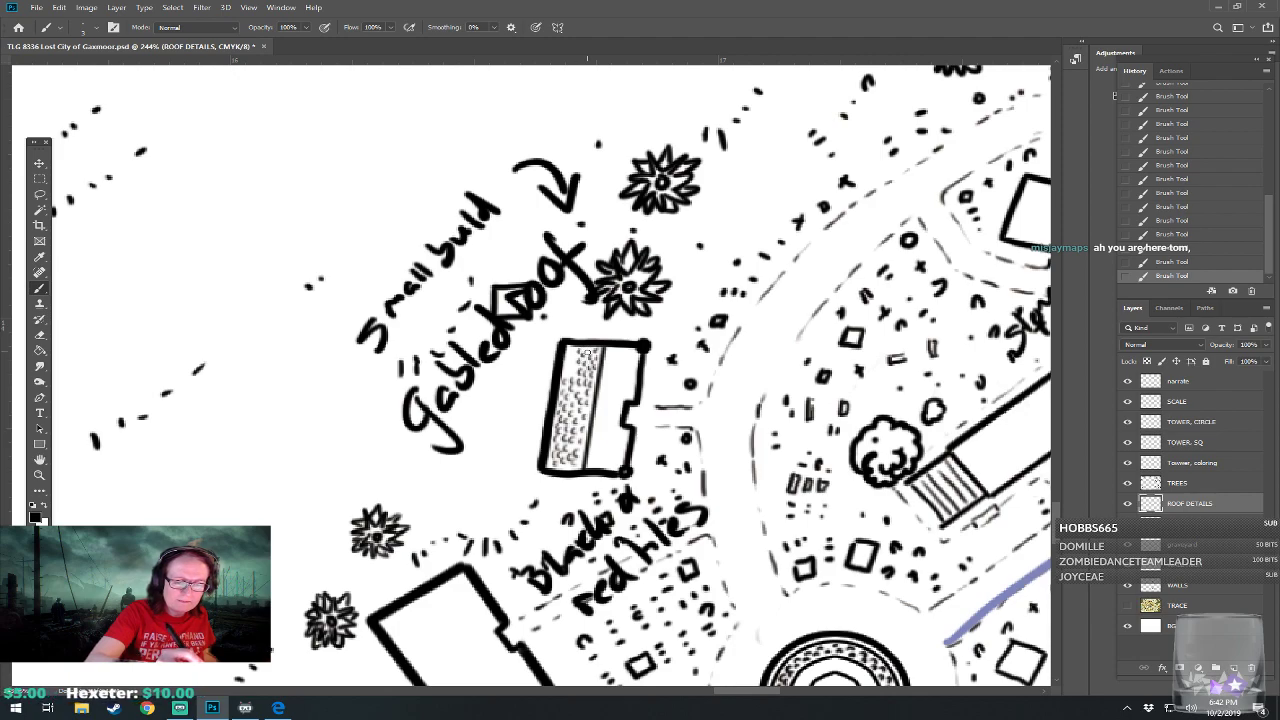
{"action": "left_click", "coordinate": [575, 354]}
{"action": "left_click", "coordinate": [571, 354]}
{"action": "left_click", "coordinate": [570, 361]}
{"action": "left_click", "coordinate": [573, 364]}
{"action": "left_click", "coordinate": [567, 370]}
{"action": "left_click", "coordinate": [570, 369]}
{"action": "left_click", "coordinate": [575, 370]}
{"action": "left_click", "coordinate": [573, 372]}
{"action": "left_click", "coordinate": [573, 373]}
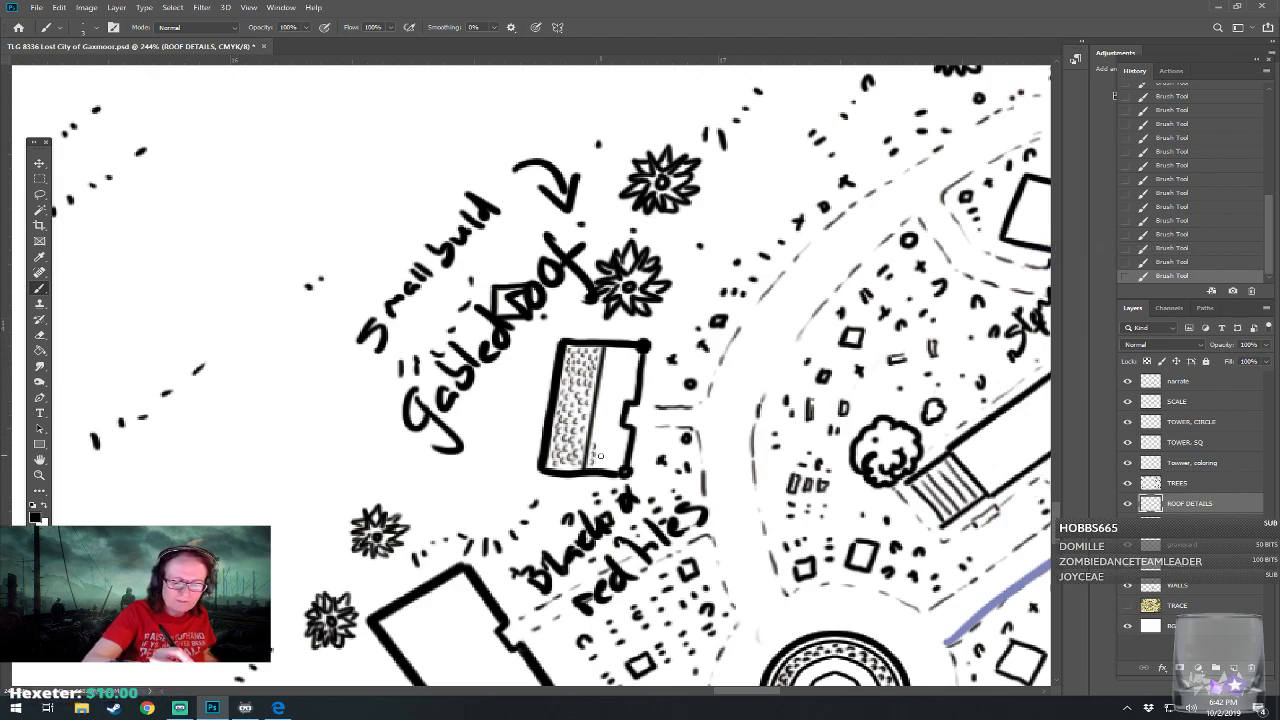
Dab tile marks over the south end of the small building's east roof slope and northward along the ridge
{"action": "mouse_move", "coordinate": [597, 432]}
{"action": "left_mouse_down"}
{"action": "mouse_move", "coordinate": [602, 464]}
{"action": "mouse_move", "coordinate": [615, 434]}
{"action": "mouse_move", "coordinate": [615, 460]}
{"action": "left_mouse_up"}
{"action": "left_click", "coordinate": [611, 446]}
{"action": "left_click", "coordinate": [609, 456]}
{"action": "left_click", "coordinate": [608, 464]}
{"action": "left_click_drag", "start_coordinate": [613, 450], "coordinate": [623, 442]}
{"action": "left_click_drag", "start_coordinate": [620, 449], "coordinate": [607, 415]}
{"action": "left_click", "coordinate": [620, 458]}
{"action": "left_click", "coordinate": [597, 425]}
{"action": "left_click", "coordinate": [604, 405]}
{"action": "left_click", "coordinate": [603, 393]}
{"action": "left_click", "coordinate": [604, 386]}
{"action": "left_click", "coordinate": [609, 383]}
{"action": "left_click", "coordinate": [608, 376]}
{"action": "left_click", "coordinate": [609, 369]}
{"action": "left_click", "coordinate": [607, 366]}
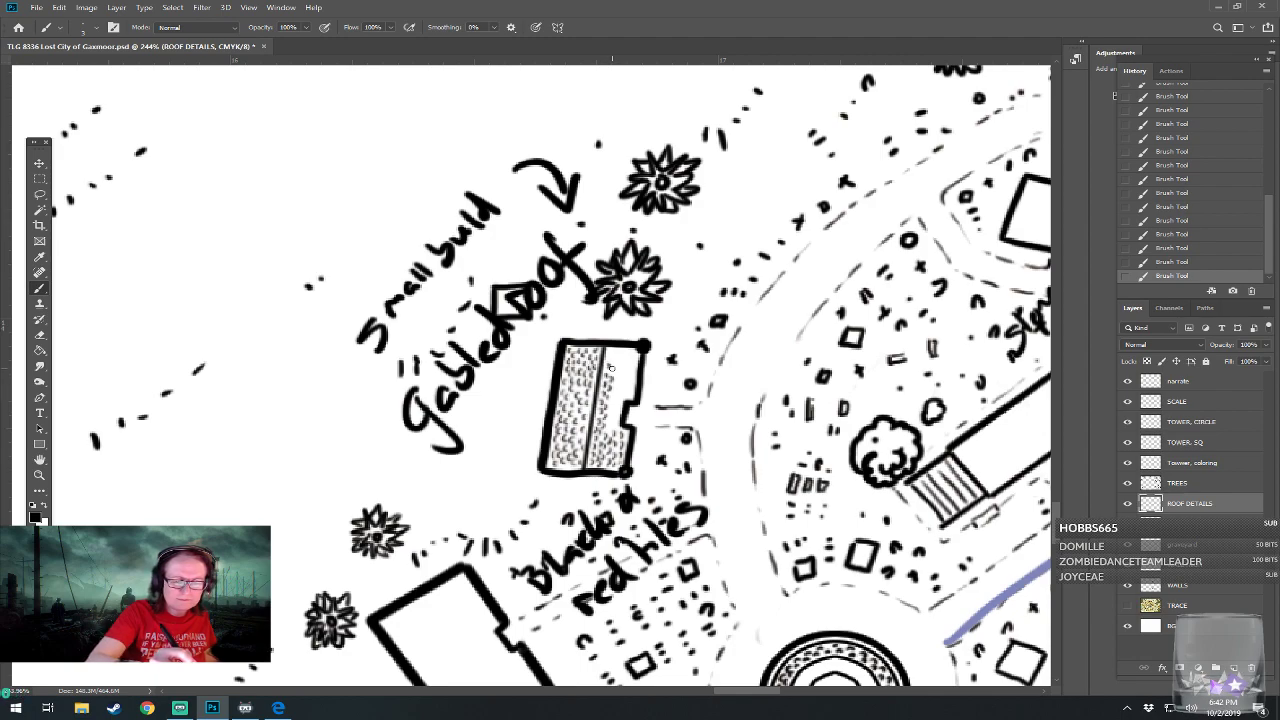
Cover the north half of the small building's east roof slope with rows of tile marks down to the wall notch
{"action": "left_click", "coordinate": [607, 360]}
{"action": "left_click", "coordinate": [611, 360]}
{"action": "left_click", "coordinate": [613, 360]}
{"action": "left_click", "coordinate": [609, 352]}
{"action": "left_click", "coordinate": [612, 352]}
{"action": "left_click", "coordinate": [614, 357]}
{"action": "left_click", "coordinate": [619, 352]}
{"action": "left_click", "coordinate": [619, 359]}
{"action": "left_click", "coordinate": [618, 366]}
{"action": "left_click", "coordinate": [617, 372]}
{"action": "left_click", "coordinate": [616, 379]}
{"action": "left_click", "coordinate": [614, 385]}
{"action": "left_click", "coordinate": [616, 390]}
{"action": "left_click", "coordinate": [620, 385]}
{"action": "left_click", "coordinate": [621, 379]}
{"action": "left_click", "coordinate": [621, 372]}
{"action": "left_click", "coordinate": [622, 366]}
{"action": "left_click", "coordinate": [623, 360]}
{"action": "left_click", "coordinate": [624, 354]}
{"action": "left_click", "coordinate": [629, 352]}
{"action": "left_click", "coordinate": [628, 359]}
{"action": "left_click", "coordinate": [627, 365]}
{"action": "left_click", "coordinate": [626, 371]}
{"action": "left_click", "coordinate": [625, 377]}
{"action": "left_click", "coordinate": [624, 383]}
{"action": "left_click", "coordinate": [629, 383]}
{"action": "left_click", "coordinate": [630, 377]}
{"action": "left_click", "coordinate": [631, 371]}
{"action": "left_click", "coordinate": [633, 360]}
{"action": "left_click", "coordinate": [633, 354]}
{"action": "left_click", "coordinate": [614, 395]}
{"action": "left_click", "coordinate": [613, 401]}
{"action": "left_click", "coordinate": [617, 401]}
{"action": "left_click", "coordinate": [620, 394]}
{"action": "left_click", "coordinate": [627, 389]}
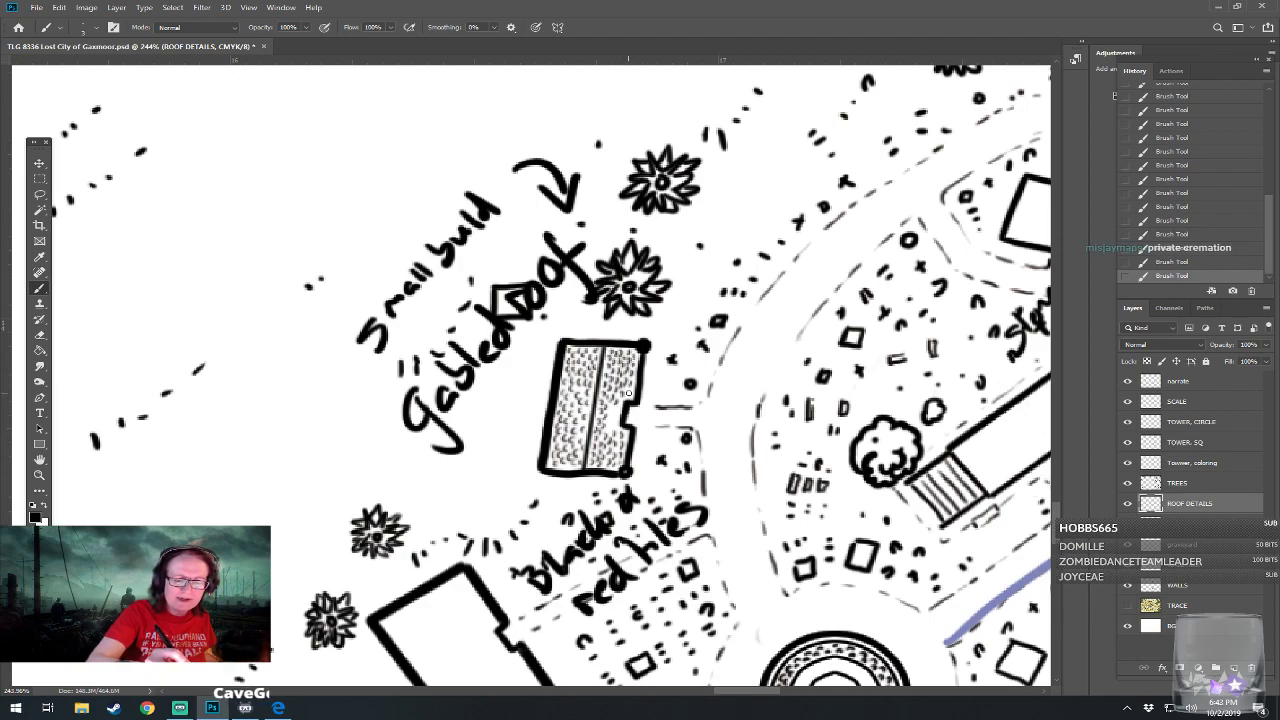
Fill the remaining gaps in the tile marks beside the east wall notch and along the middle of the ridge
{"action": "left_click", "coordinate": [614, 408]}
{"action": "left_click", "coordinate": [612, 412]}
{"action": "left_click", "coordinate": [618, 410]}
{"action": "left_click", "coordinate": [608, 413]}
{"action": "left_click", "coordinate": [606, 415]}
{"action": "left_click", "coordinate": [611, 418]}
{"action": "left_click", "coordinate": [613, 421]}
{"action": "left_click", "coordinate": [608, 422]}
{"action": "left_click", "coordinate": [608, 427]}
{"action": "left_click", "coordinate": [613, 427]}
{"action": "left_click", "coordinate": [583, 414]}
{"action": "left_click", "coordinate": [580, 421]}
{"action": "left_click", "coordinate": [585, 423]}
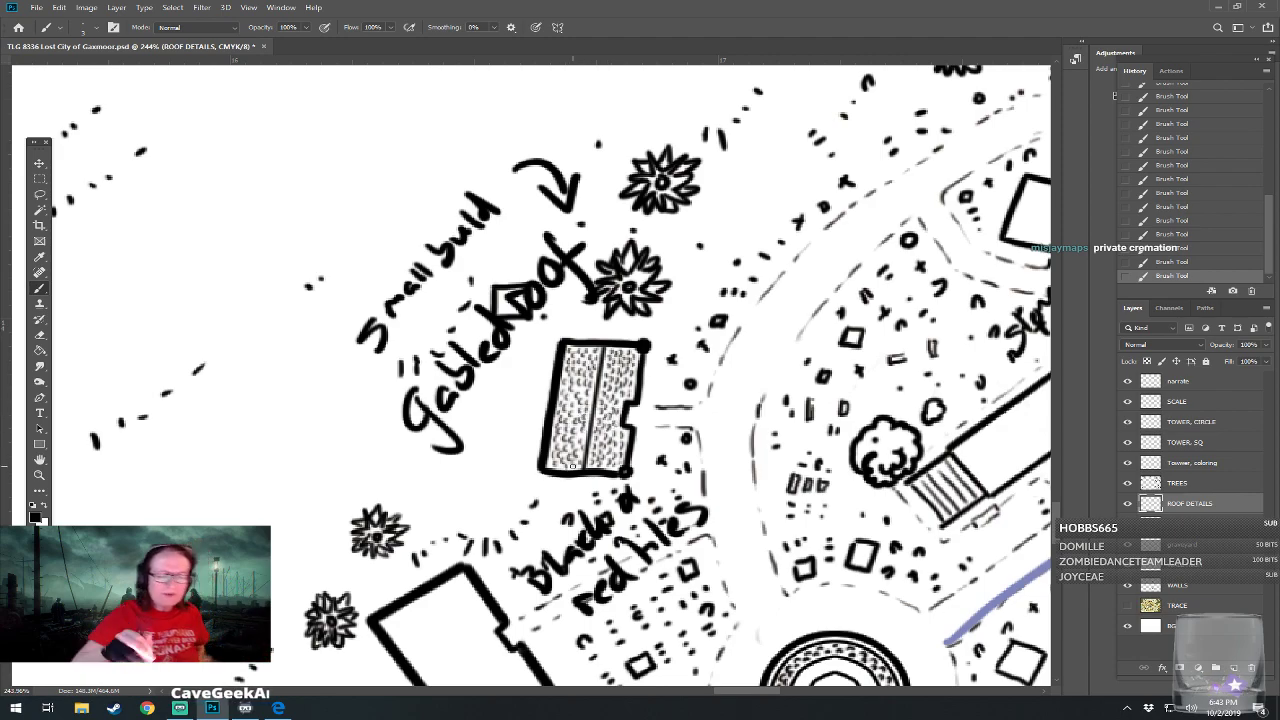
Draw crossed diagonal roof lines in the three small square tombs north and east of the round patterned building
{"action": "scroll", "coordinate": [567, 468], "scroll_direction": "down", "scroll_amount": 10}
{"action": "left_click_drag", "start_coordinate": [573, 466], "coordinate": [487, 417]}
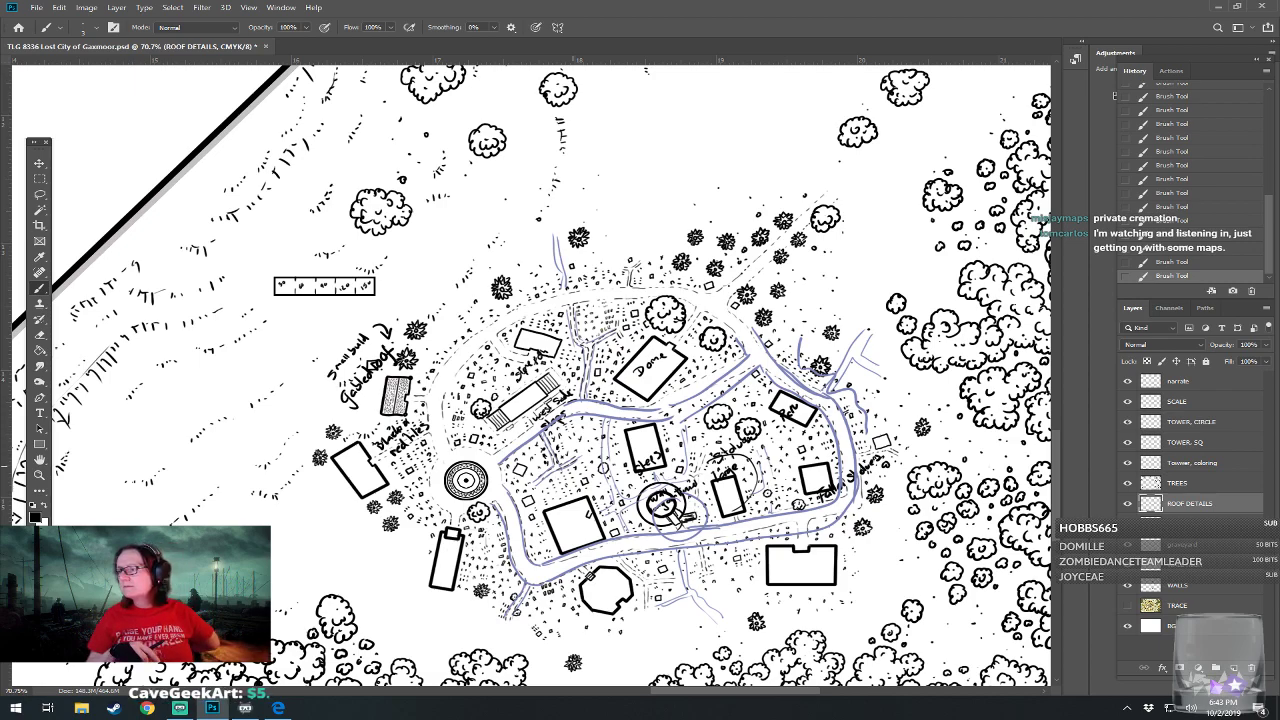
{"action": "left_click_drag", "start_coordinate": [573, 466], "coordinate": [623, 478]}
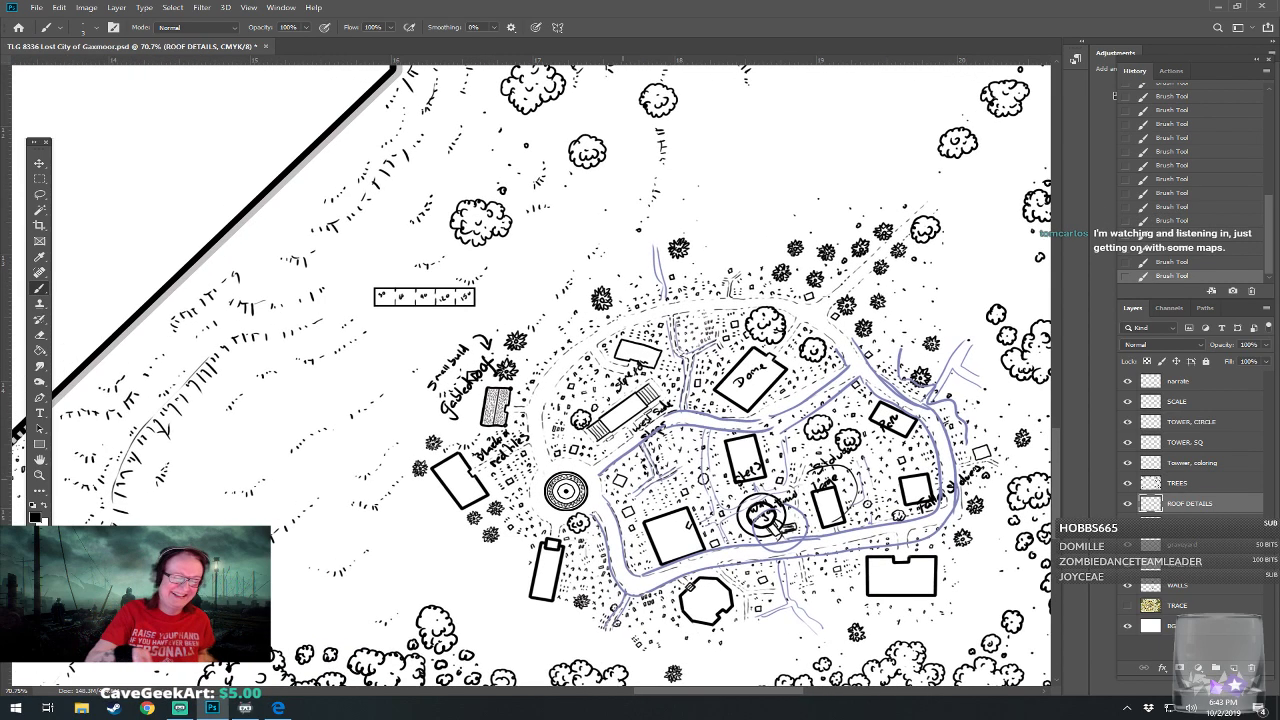
{"action": "scroll", "coordinate": [574, 457], "scroll_direction": "up", "scroll_amount": 3}
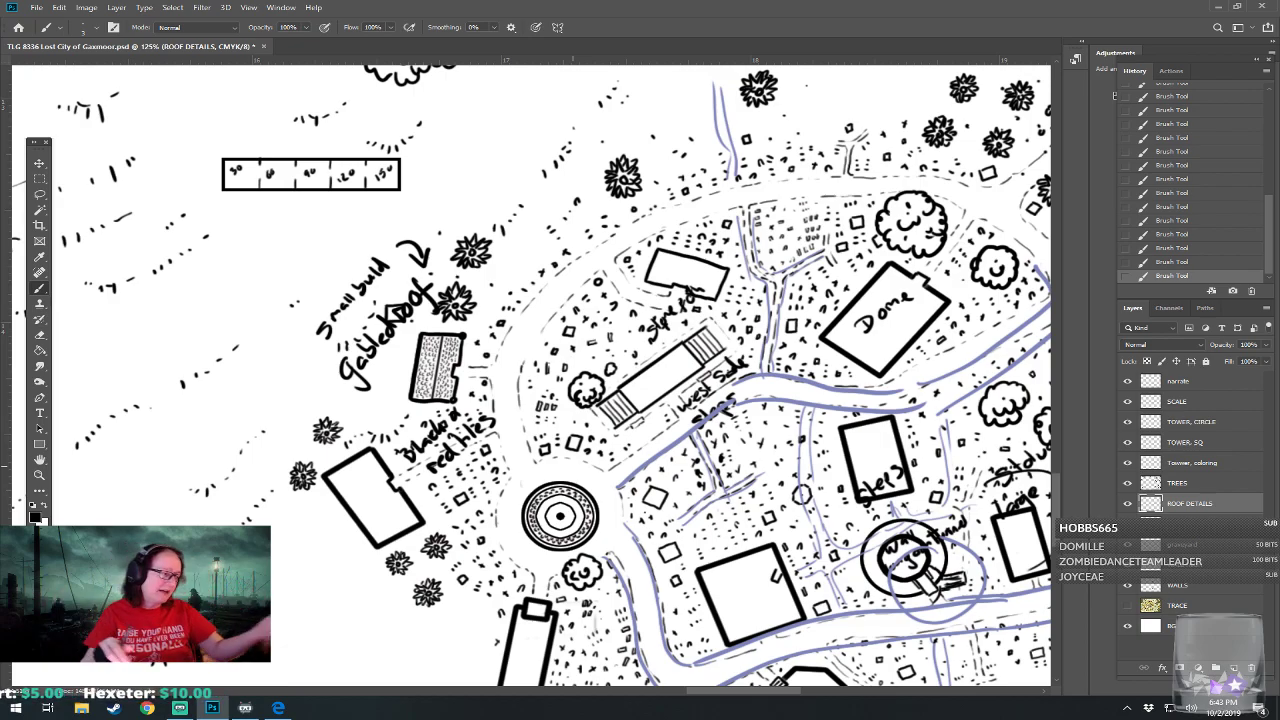
{"action": "left_click_drag", "start_coordinate": [573, 466], "coordinate": [547, 455]}
{"action": "scroll", "coordinate": [586, 448], "scroll_direction": "up", "scroll_amount": 2}
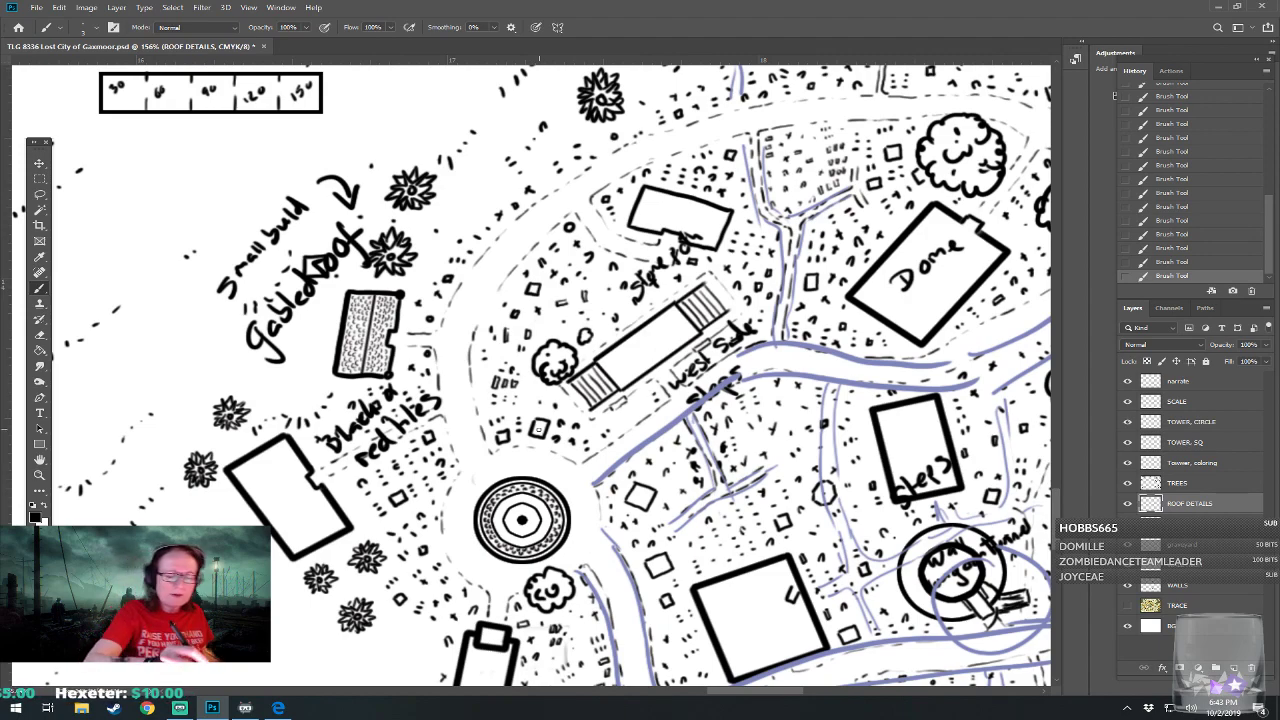
{"action": "left_click_drag", "start_coordinate": [533, 435], "coordinate": [546, 423]}
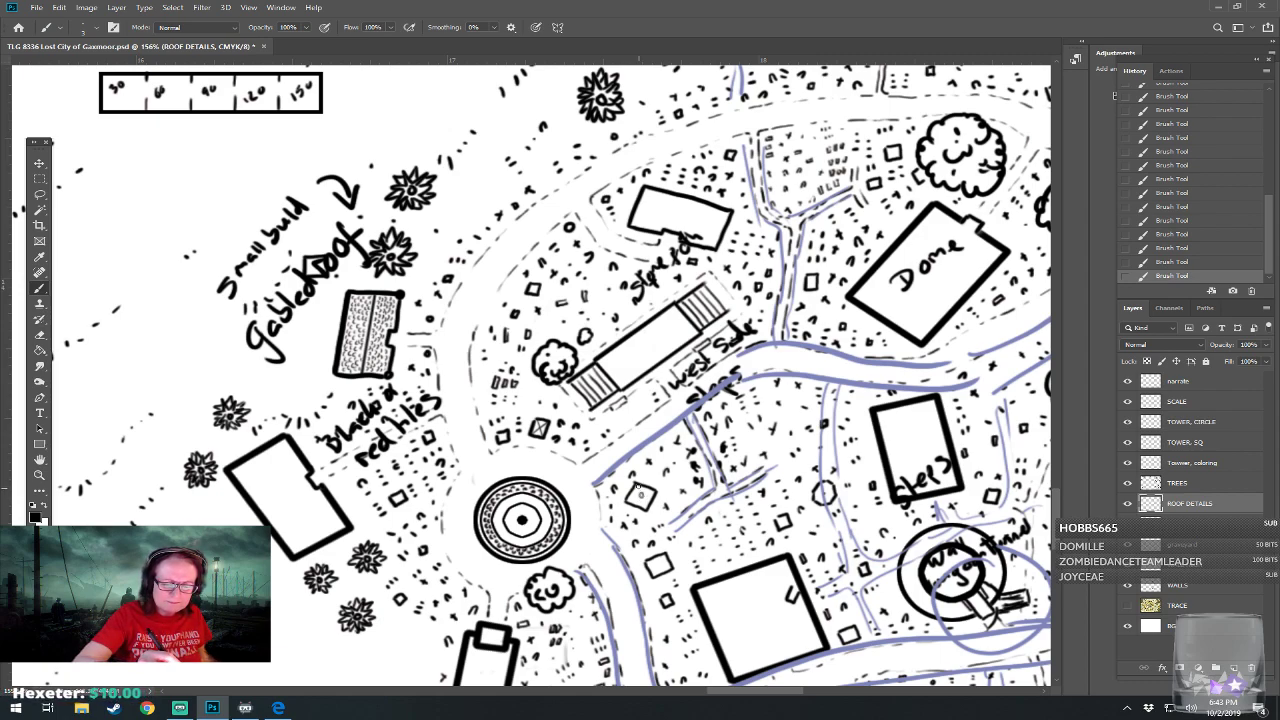
{"action": "left_click_drag", "start_coordinate": [630, 500], "coordinate": [651, 501]}
{"action": "mouse_move", "coordinate": [652, 576]}
{"action": "left_mouse_down"}
{"action": "mouse_move", "coordinate": [668, 554]}
{"action": "mouse_move", "coordinate": [676, 572]}
{"action": "mouse_move", "coordinate": [591, 433]}
{"action": "mouse_move", "coordinate": [558, 453]}
{"action": "left_mouse_up"}
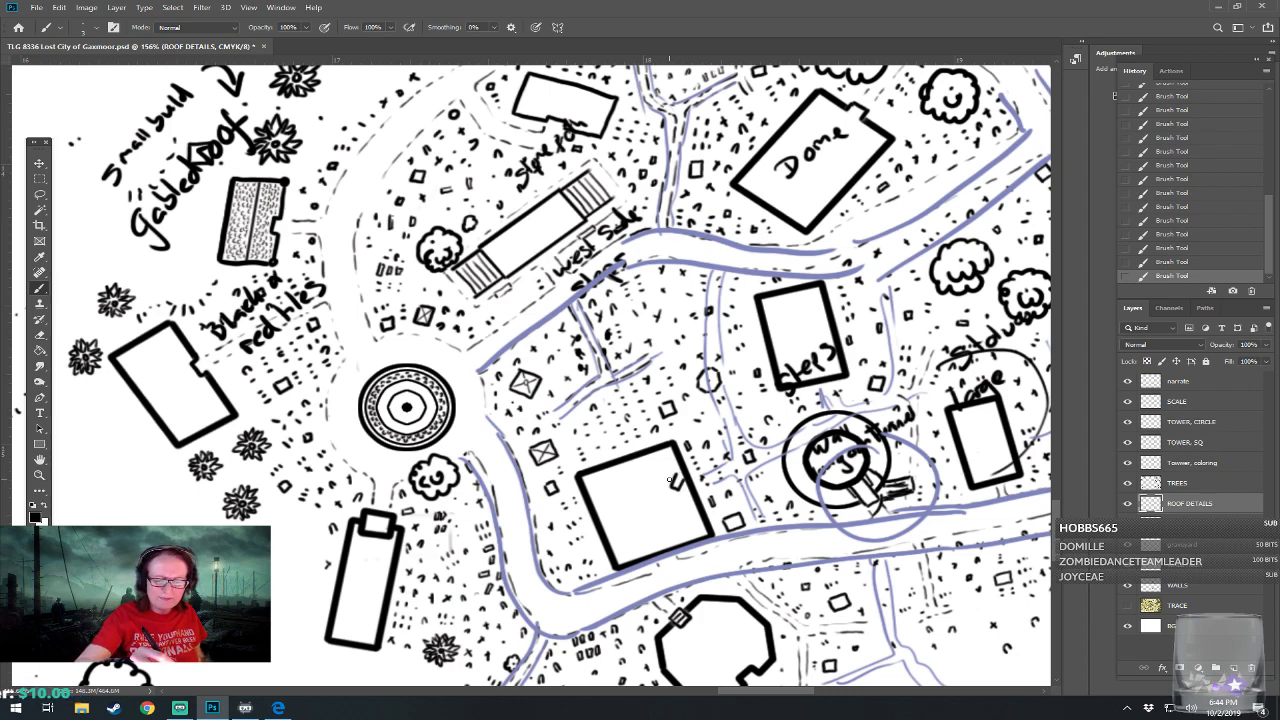
Try short lines beside the door mark inside the large square building, check the narrate layer's notes, and erase the lines
{"action": "mouse_move", "coordinate": [652, 487]}
{"action": "left_mouse_down"}
{"action": "mouse_move", "coordinate": [666, 481]}
{"action": "mouse_move", "coordinate": [661, 495]}
{"action": "left_mouse_up"}
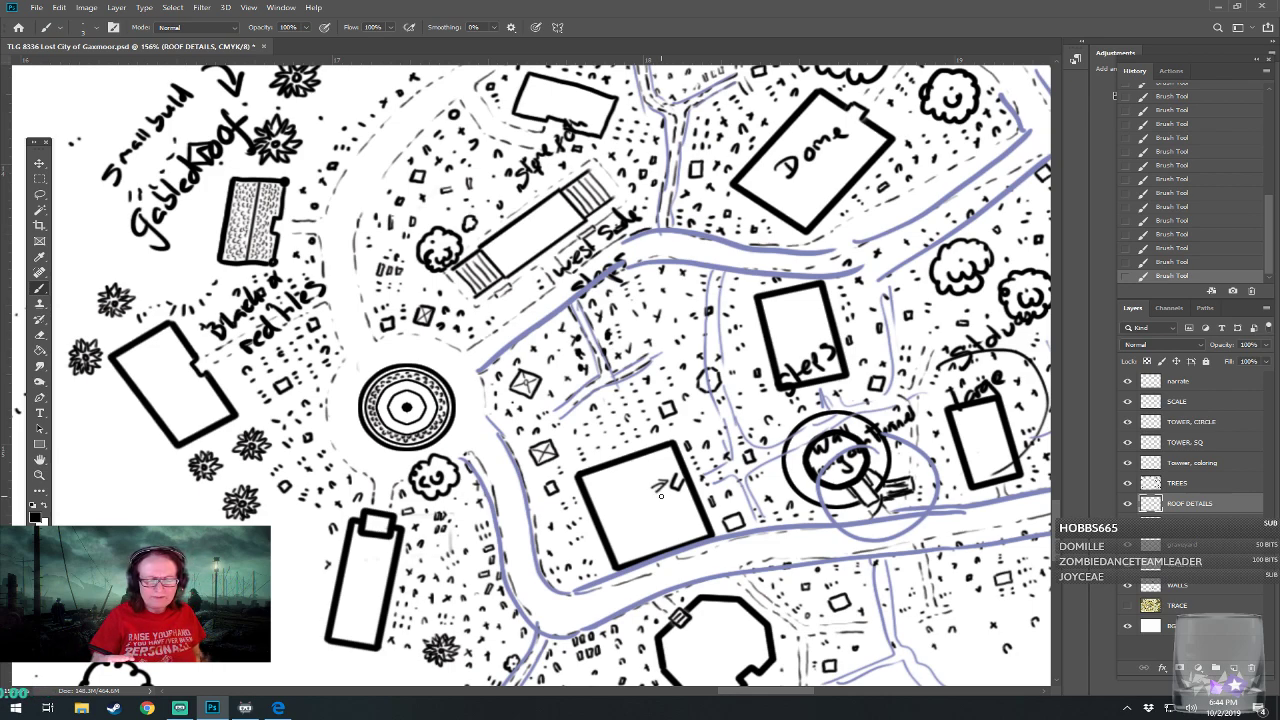
{"action": "left_click", "coordinate": [1128, 381]}
{"action": "left_click", "coordinate": [1128, 381]}
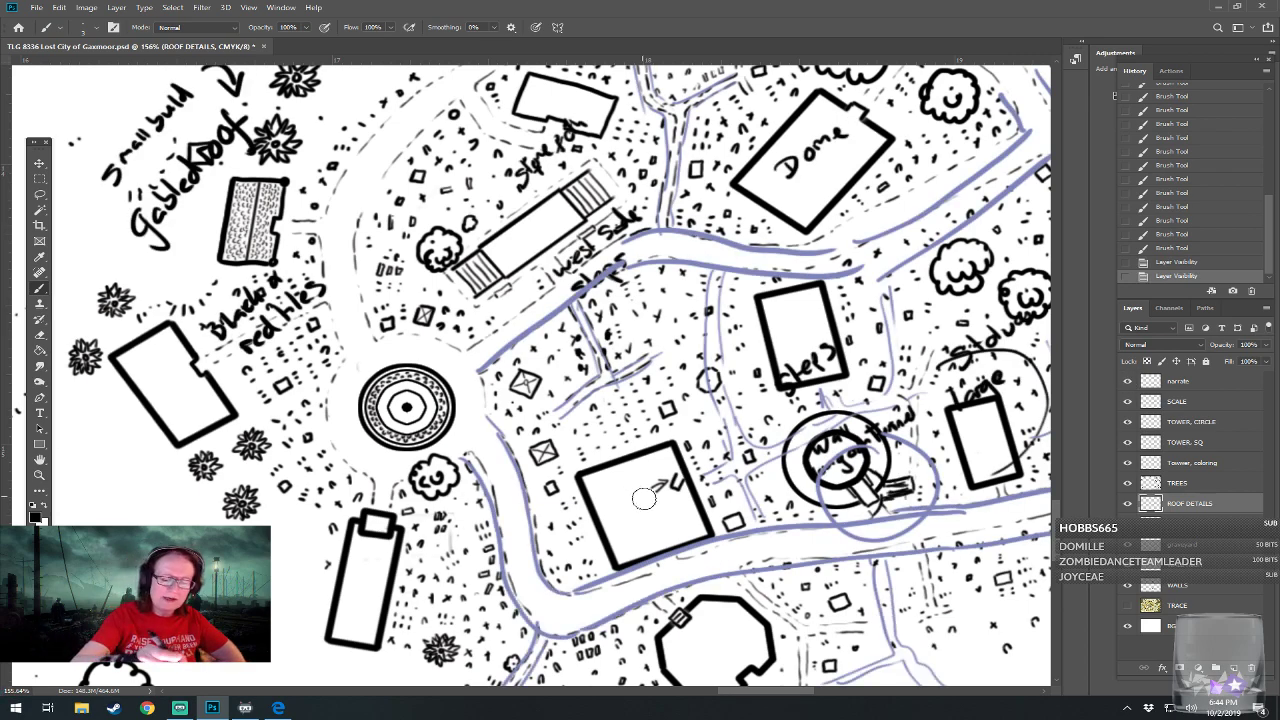
{"action": "key", "text": "e"}
{"action": "left_click_drag", "start_coordinate": [676, 476], "coordinate": [672, 503]}
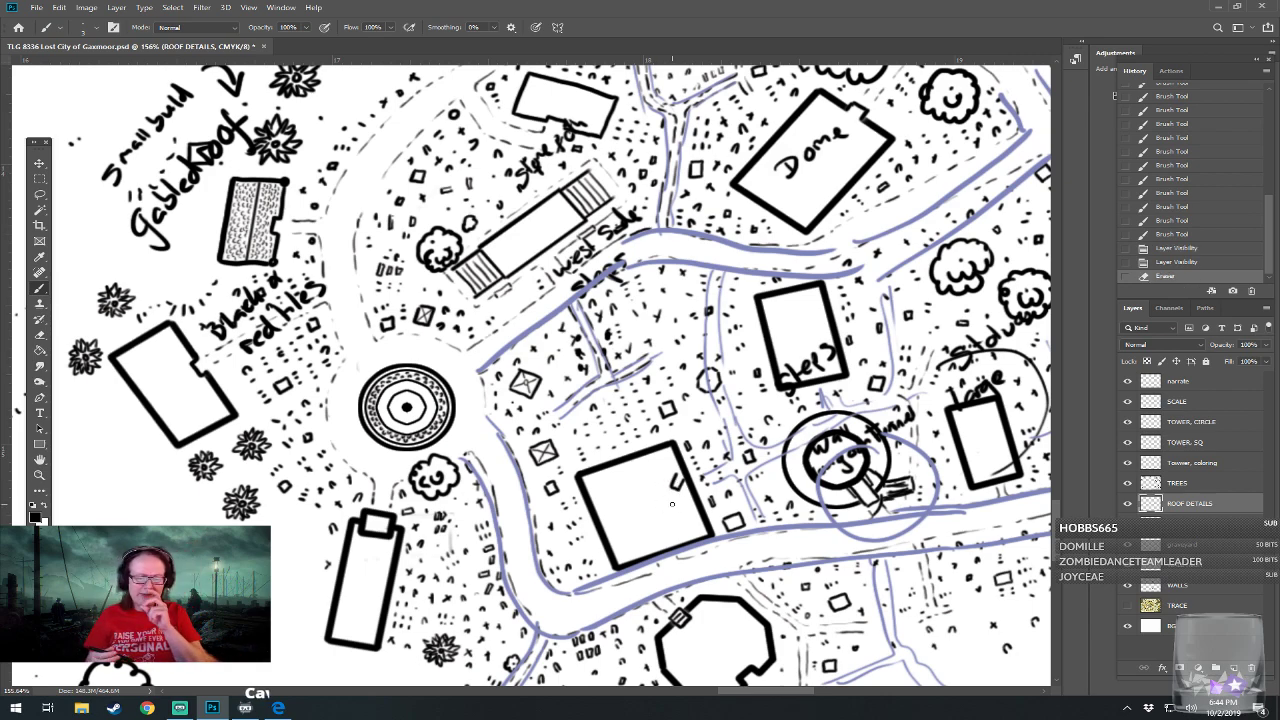
Using the Hard Round brush, draw a hipped roof with a central ridge on the long building south of the round building
{"action": "left_click_drag", "start_coordinate": [672, 504], "coordinate": [866, 470]}
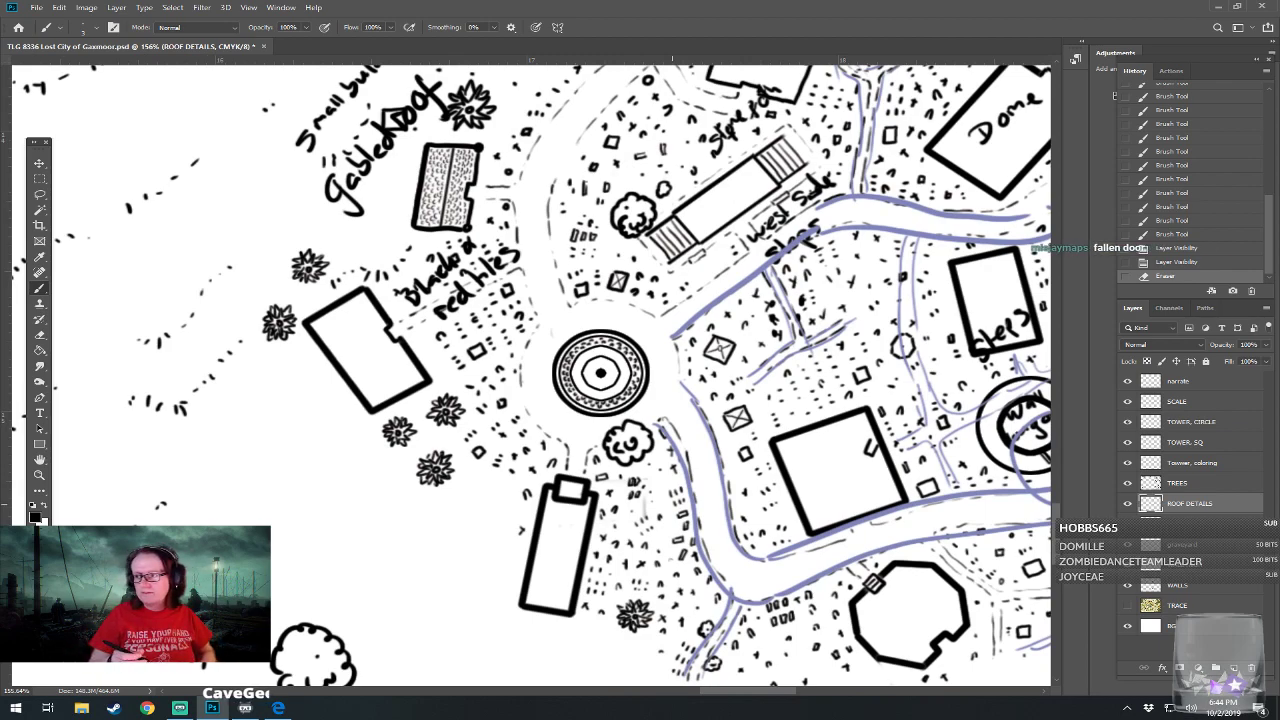
{"action": "left_click_drag", "start_coordinate": [672, 504], "coordinate": [641, 463]}
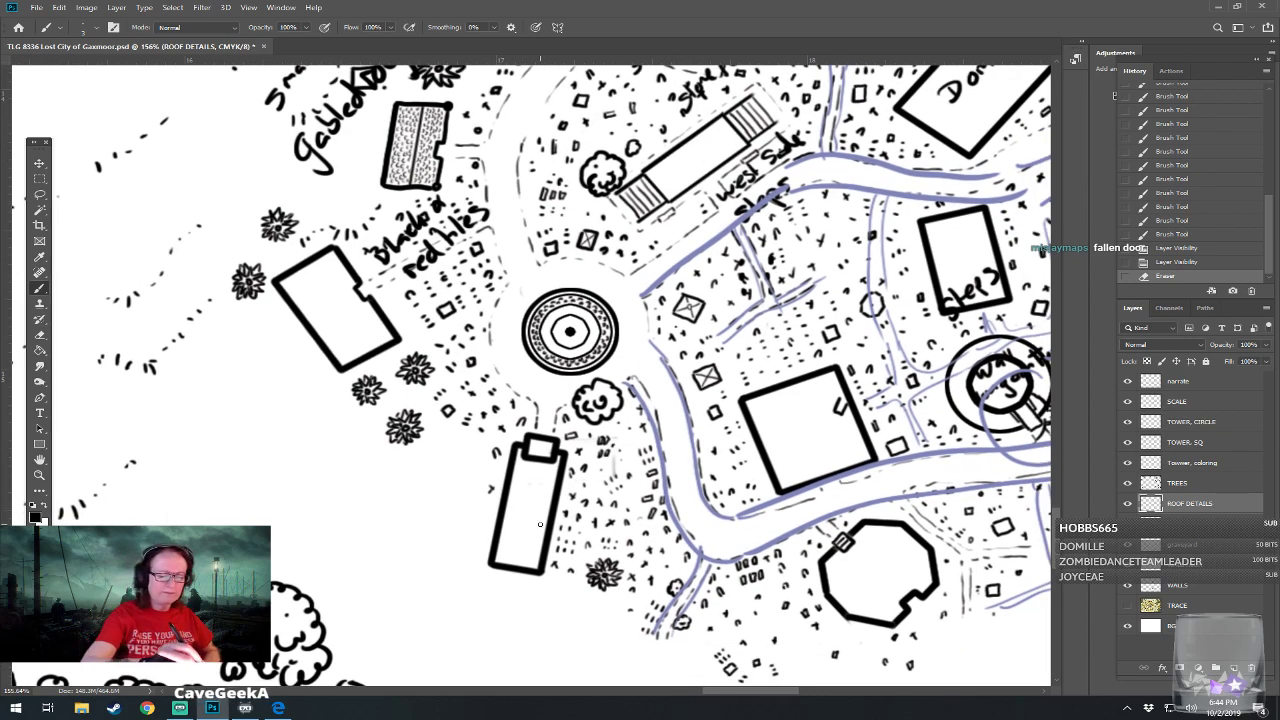
{"action": "left_click", "coordinate": [92, 32]}
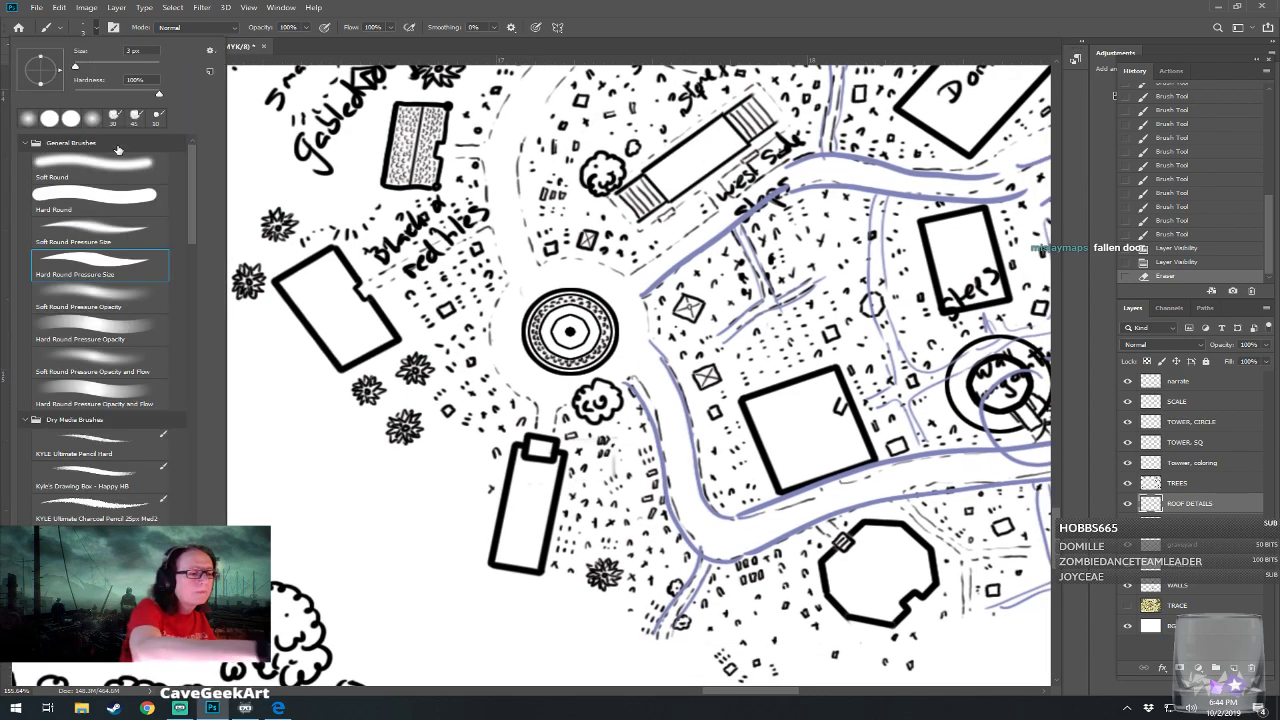
{"action": "left_click", "coordinate": [111, 203]}
{"action": "key", "text": "Return"}
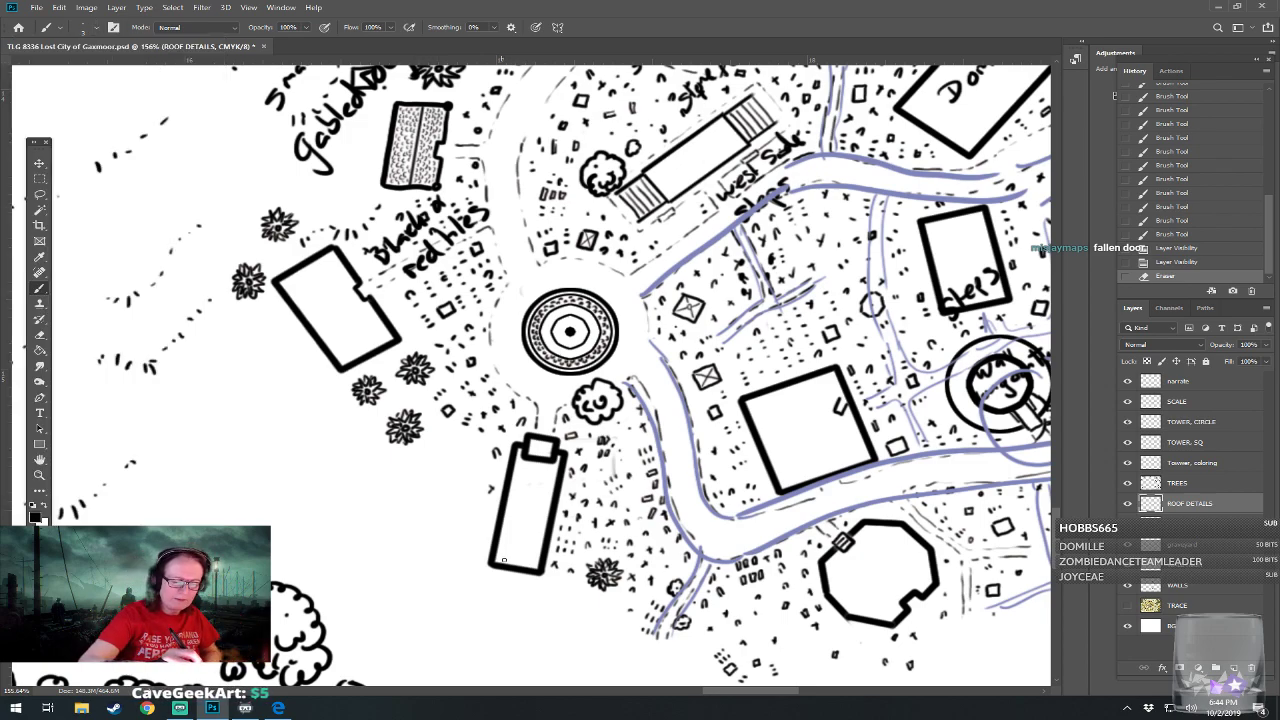
{"action": "mouse_move", "coordinate": [494, 563]}
{"action": "left_mouse_down"}
{"action": "mouse_move", "coordinate": [526, 548]}
{"action": "mouse_move", "coordinate": [540, 570]}
{"action": "left_mouse_up"}
{"action": "left_click", "coordinate": [522, 549]}
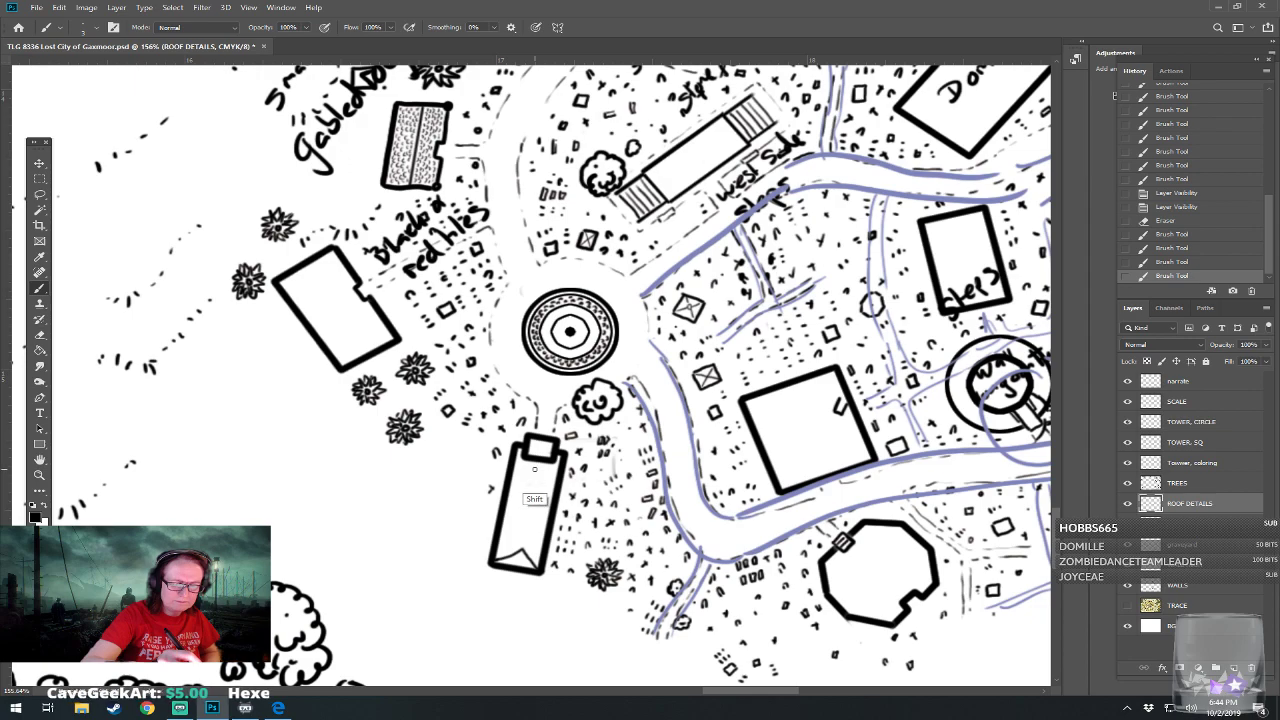
{"action": "left_click", "coordinate": [534, 469], "text": "shift"}
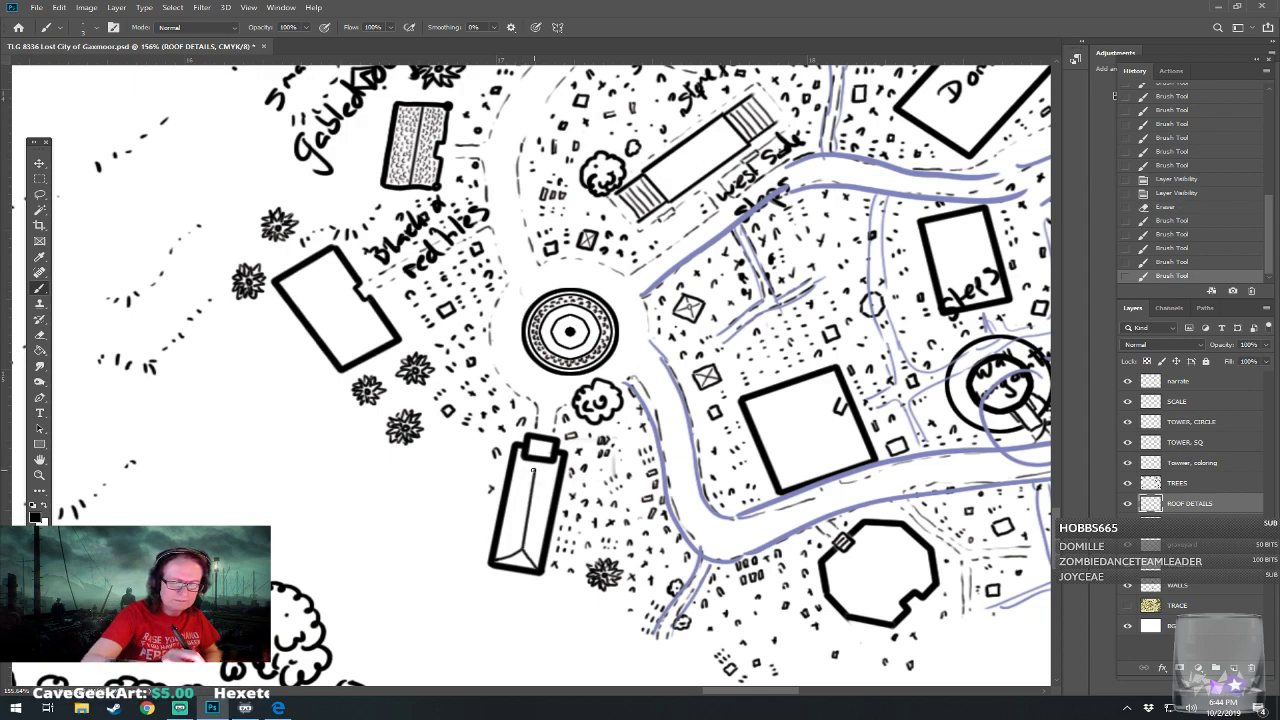
{"action": "mouse_move", "coordinate": [534, 468]}
{"action": "left_mouse_down"}
{"action": "mouse_move", "coordinate": [525, 459]}
{"action": "mouse_move", "coordinate": [550, 461]}
{"action": "mouse_move", "coordinate": [528, 458]}
{"action": "left_mouse_up"}
Draw straight roof lines on the small annex at the long building's north end, redoing the misplaced stroke
{"action": "left_click_drag", "start_coordinate": [530, 446], "coordinate": [553, 451]}
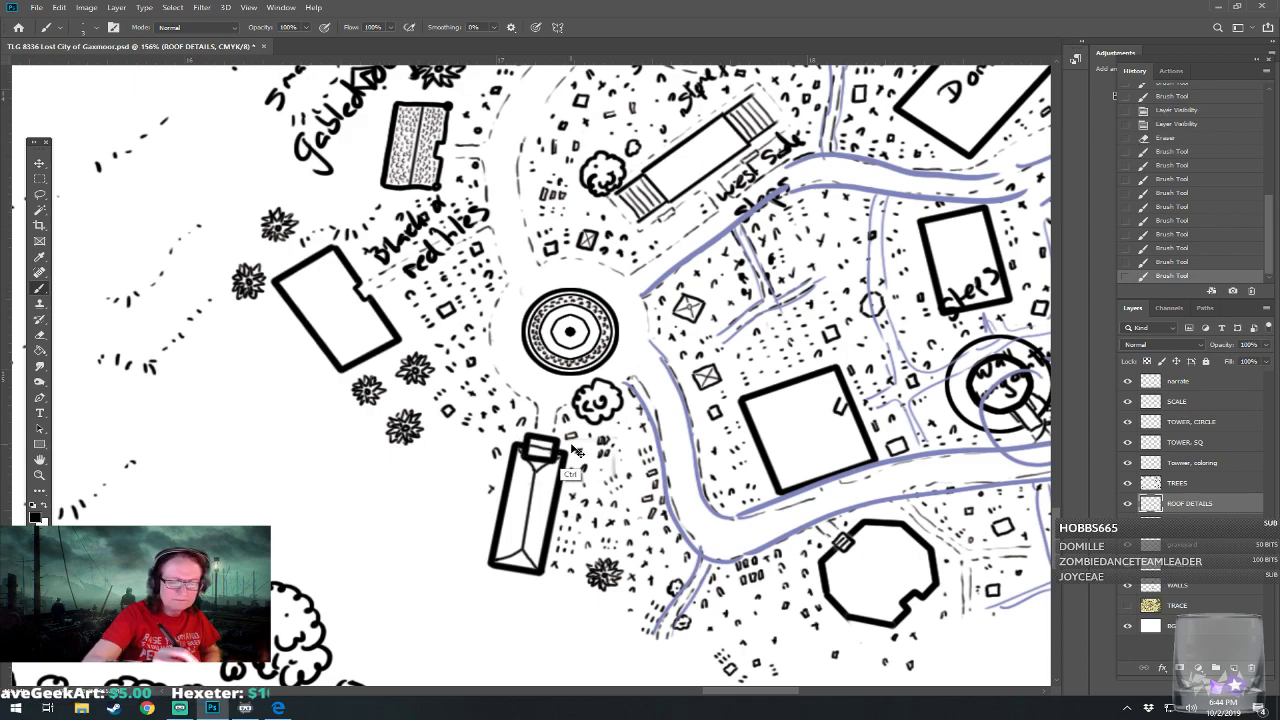
{"action": "key", "text": "ctrl+z"}
{"action": "left_click", "coordinate": [552, 450]}
{"action": "left_click", "coordinate": [566, 451], "text": "shift"}
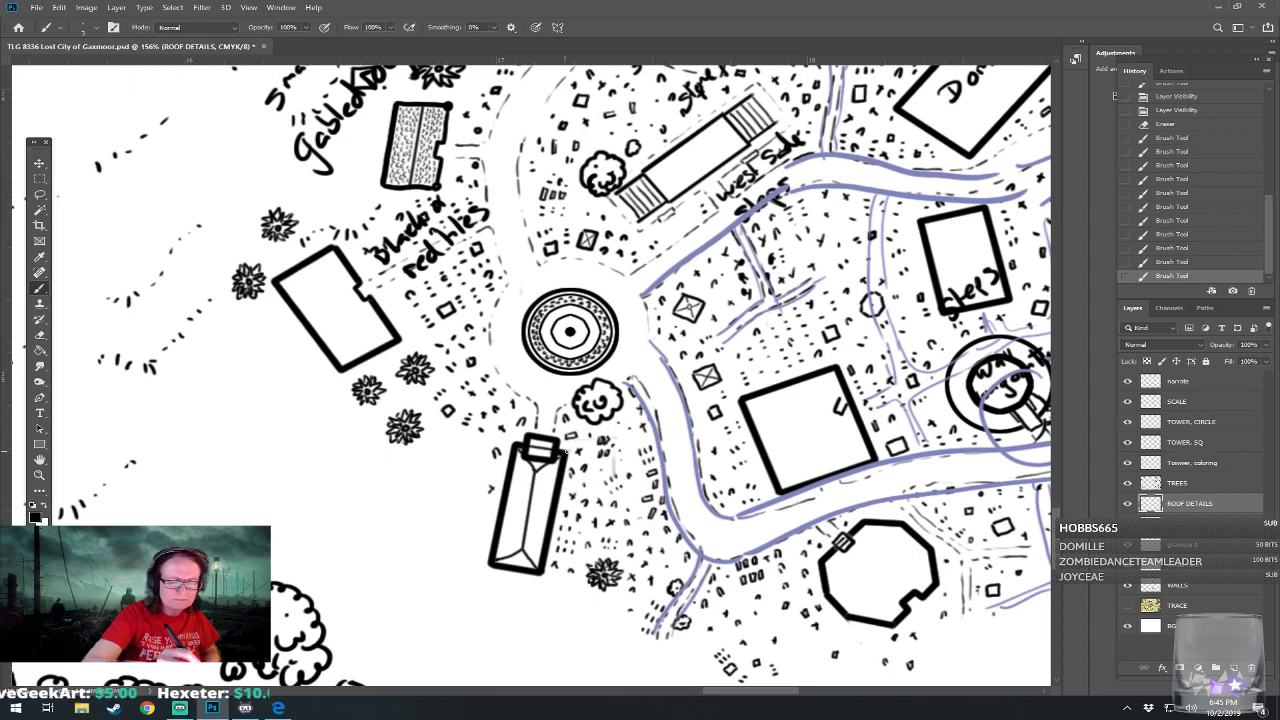
With the Hard Round Pressure Size brush, scatter tile marks over the slopes of the long building's hipped roof
{"action": "scroll", "coordinate": [572, 451], "scroll_direction": "up", "scroll_amount": 2}
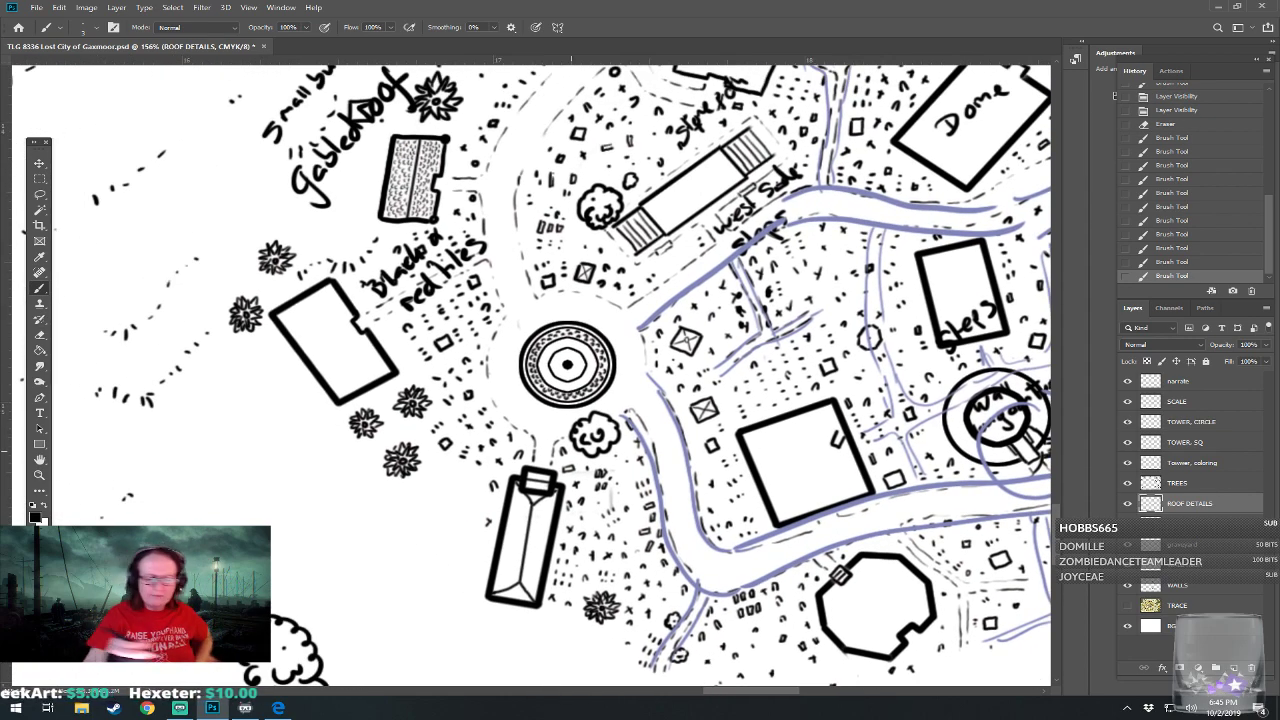
{"action": "left_click", "coordinate": [84, 31]}
{"action": "double_click", "coordinate": [111, 259]}
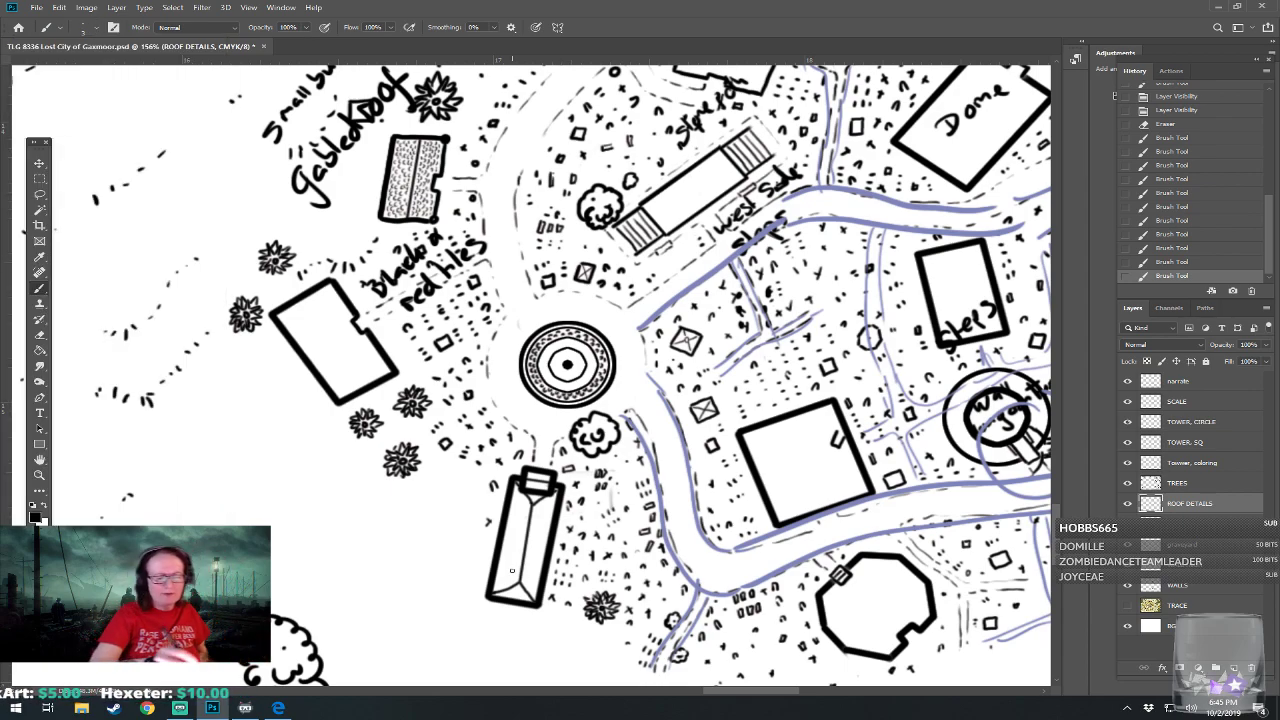
{"action": "left_click_drag", "start_coordinate": [500, 580], "coordinate": [512, 570]}
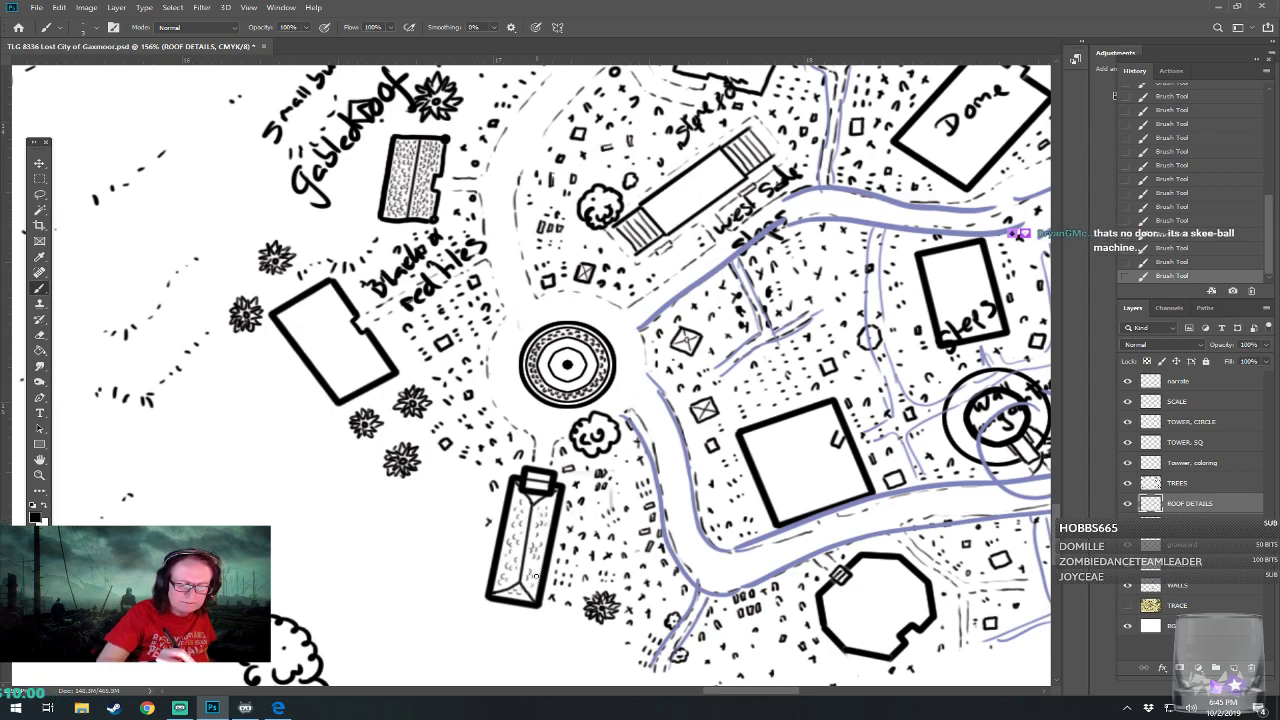
{"action": "scroll", "coordinate": [536, 567], "scroll_direction": "down", "scroll_amount": 5}
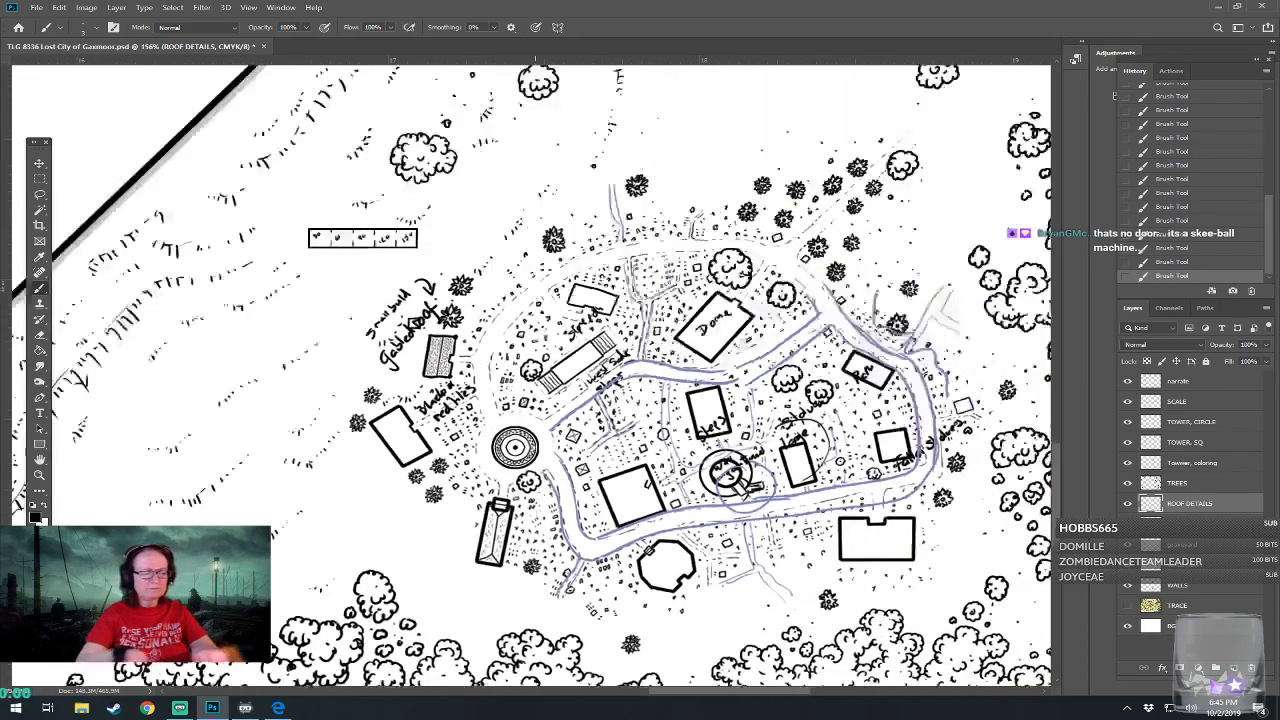
Add fine roof lines inside the small square tomb just north of the square building on the graveyard's east side
{"action": "scroll", "coordinate": [508, 591], "scroll_direction": "up", "scroll_amount": 3}
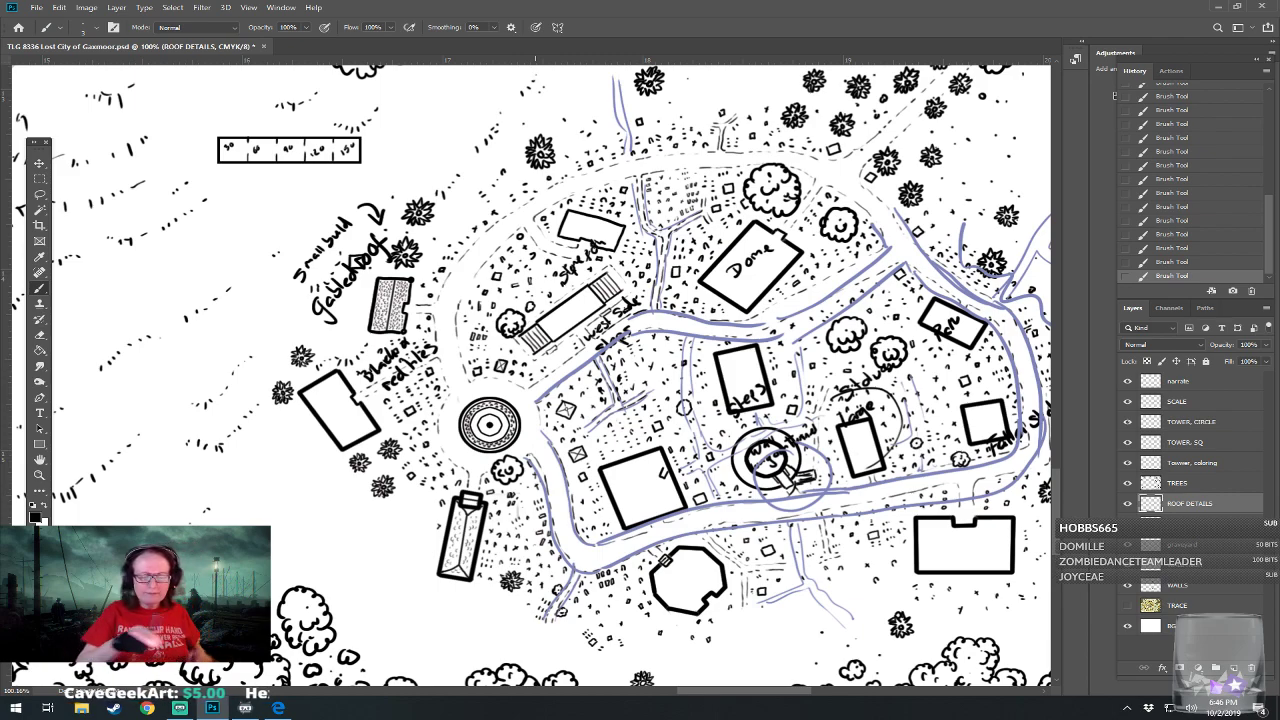
{"action": "left_click_drag", "start_coordinate": [411, 280], "coordinate": [324, 276]}
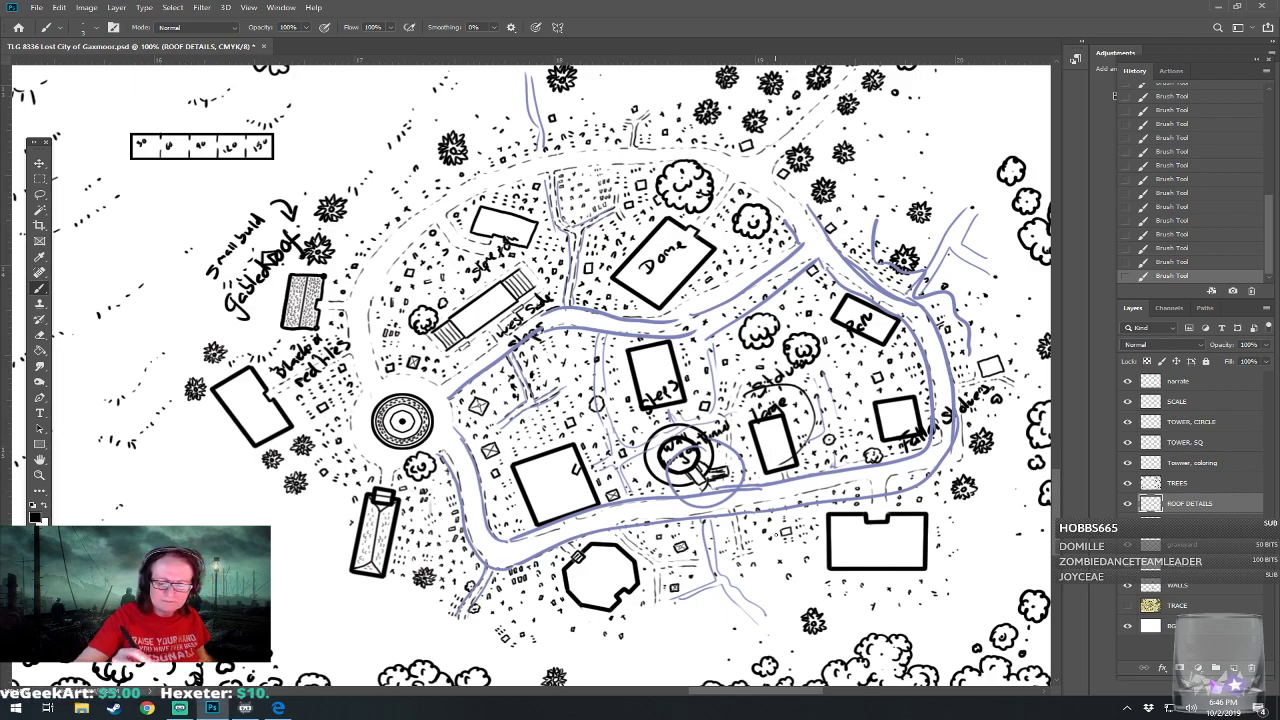
{"action": "left_click_drag", "start_coordinate": [901, 359], "coordinate": [742, 455]}
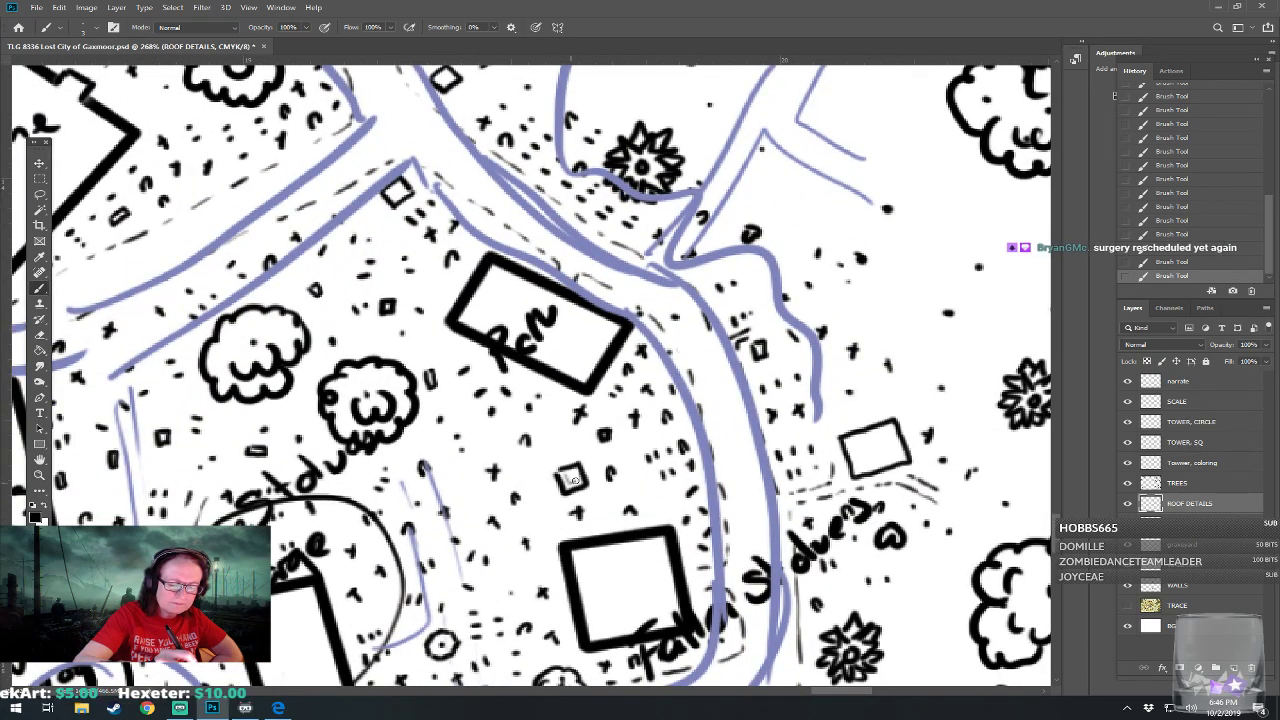
{"action": "scroll", "coordinate": [570, 477], "scroll_direction": "down", "scroll_amount": 6}
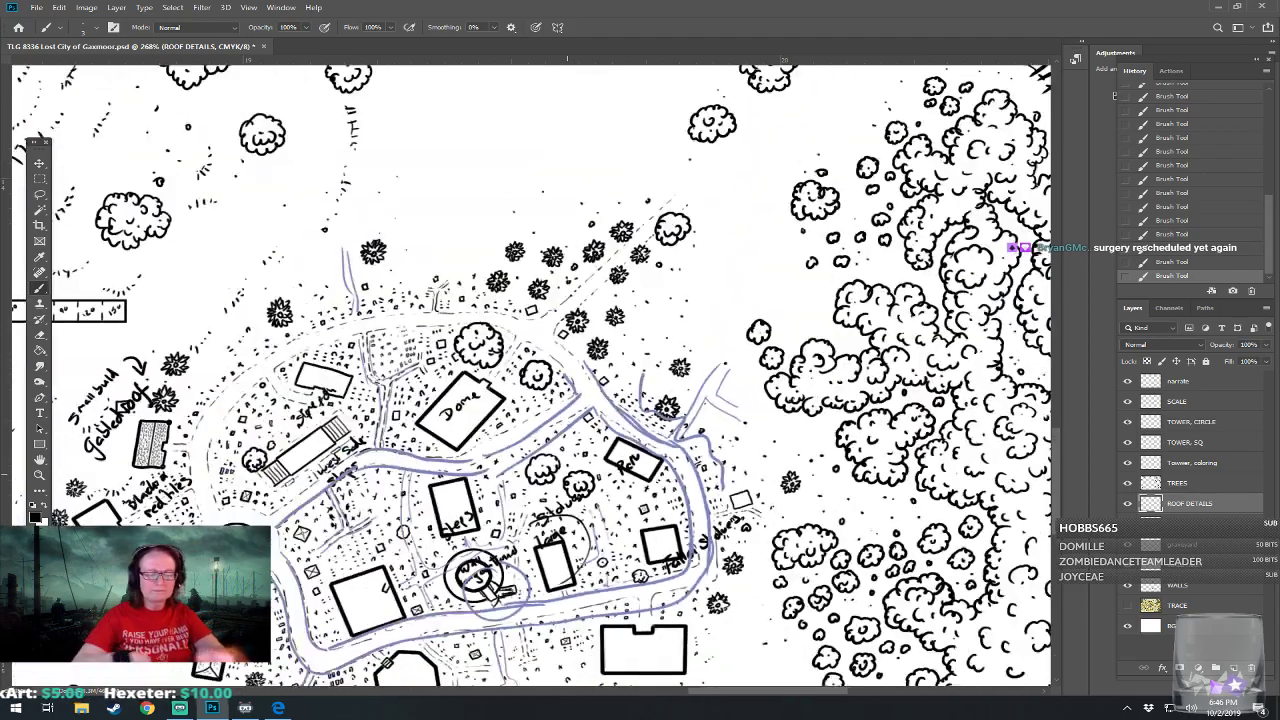
{"action": "scroll", "coordinate": [645, 527], "scroll_direction": "up", "scroll_amount": 3}
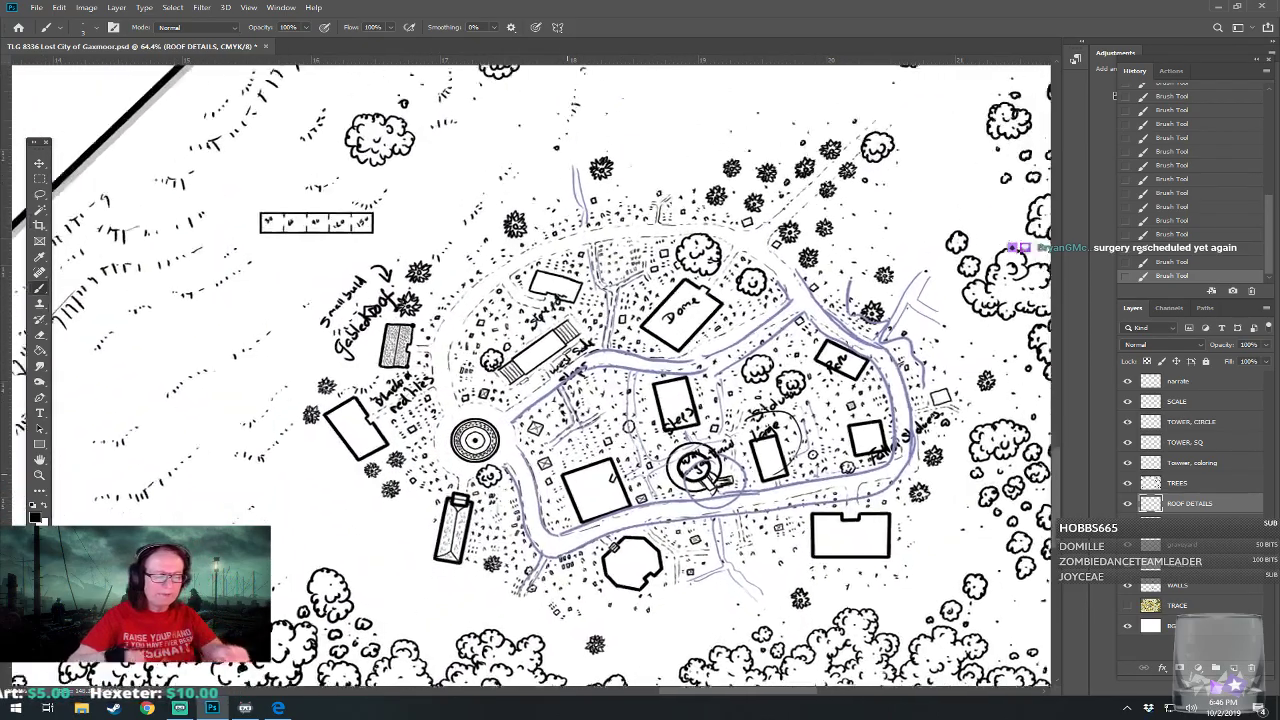
Erase the "Small build" and "Gabled Roof" notes beside the gabled building on the narrate layer, keeping the arrow
{"action": "scroll", "coordinate": [540, 385], "scroll_direction": "up", "scroll_amount": 1}
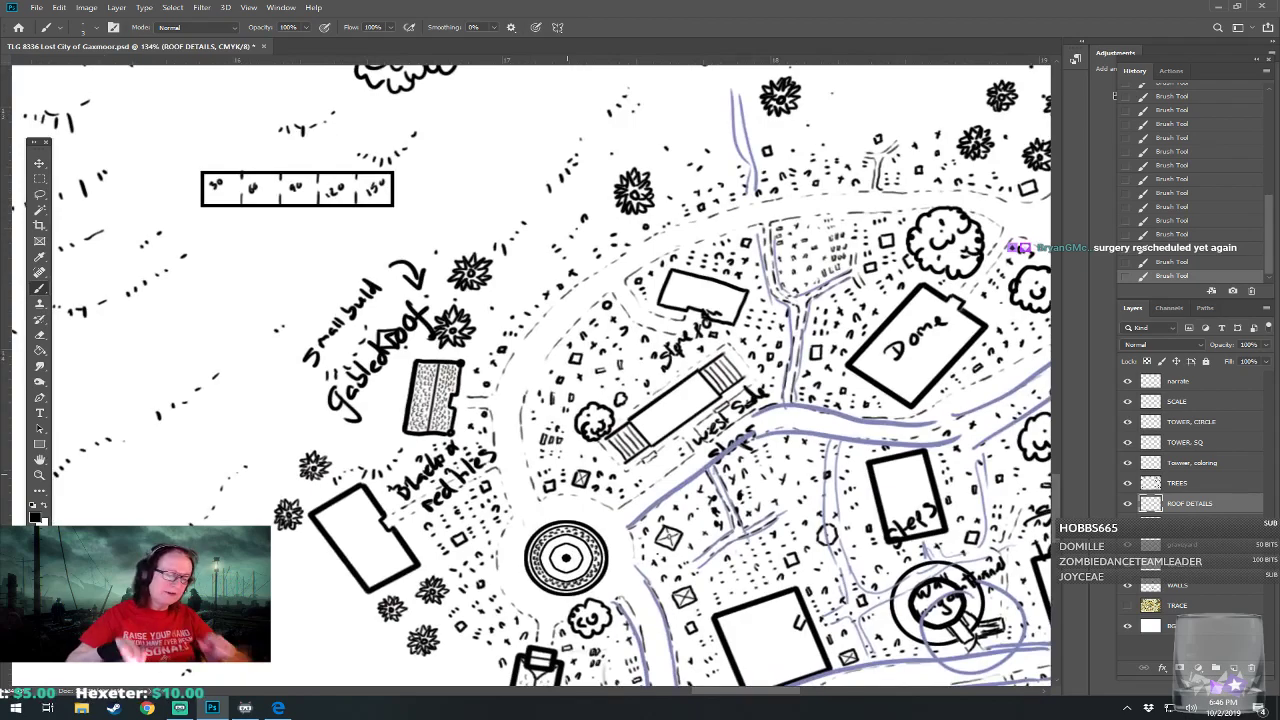
{"action": "left_click_drag", "start_coordinate": [567, 474], "coordinate": [618, 588]}
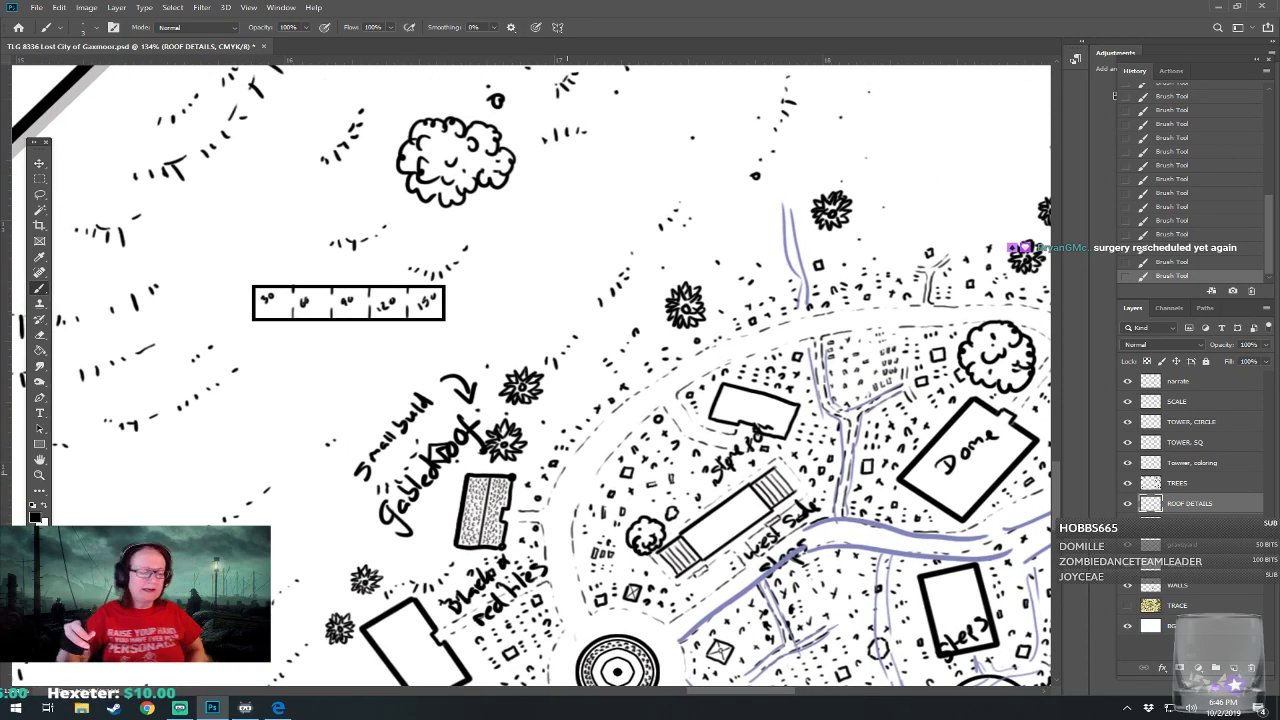
{"action": "left_click", "coordinate": [1180, 381]}
{"action": "mouse_move", "coordinate": [392, 528]}
{"action": "left_mouse_down"}
{"action": "mouse_move", "coordinate": [404, 530]}
{"action": "mouse_move", "coordinate": [412, 478]}
{"action": "mouse_move", "coordinate": [402, 500]}
{"action": "mouse_move", "coordinate": [450, 445]}
{"action": "mouse_move", "coordinate": [478, 438]}
{"action": "mouse_move", "coordinate": [457, 450]}
{"action": "left_mouse_up"}
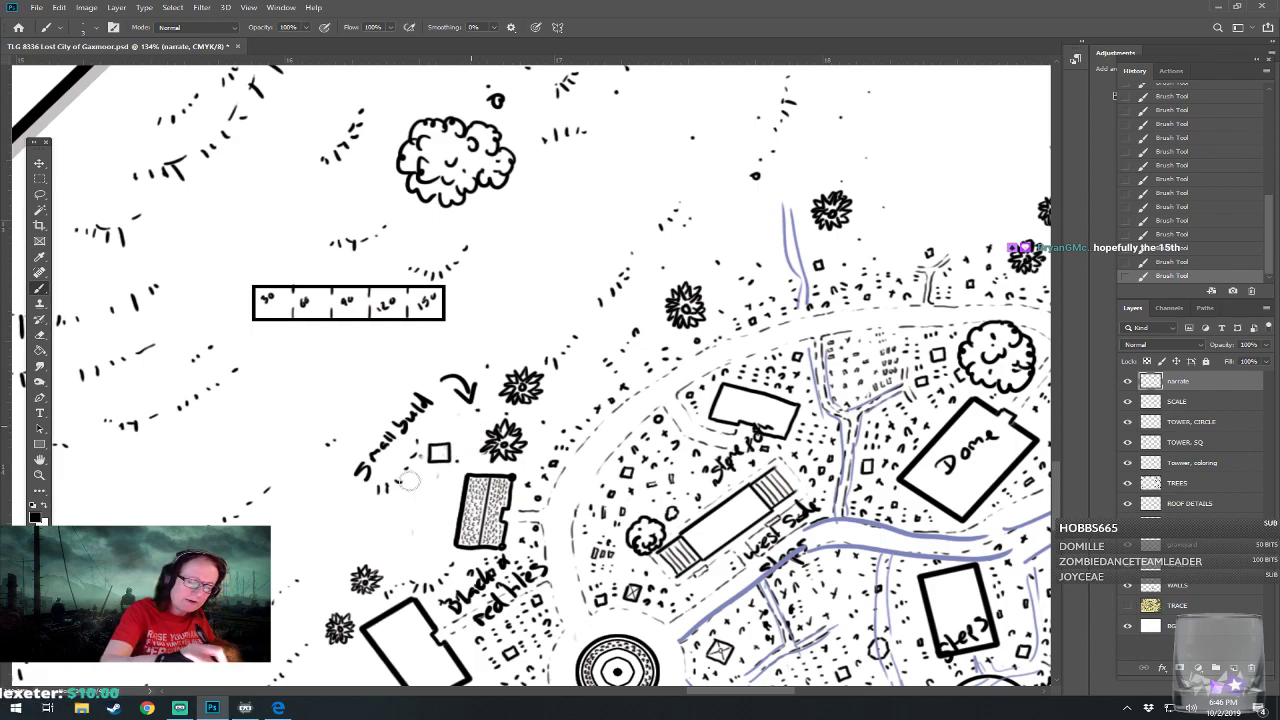
{"action": "mouse_move", "coordinate": [362, 490]}
{"action": "left_mouse_down"}
{"action": "mouse_move", "coordinate": [361, 449]}
{"action": "mouse_move", "coordinate": [415, 418]}
{"action": "mouse_move", "coordinate": [432, 397]}
{"action": "mouse_move", "coordinate": [418, 394]}
{"action": "mouse_move", "coordinate": [453, 402]}
{"action": "mouse_move", "coordinate": [407, 287]}
{"action": "left_mouse_up"}
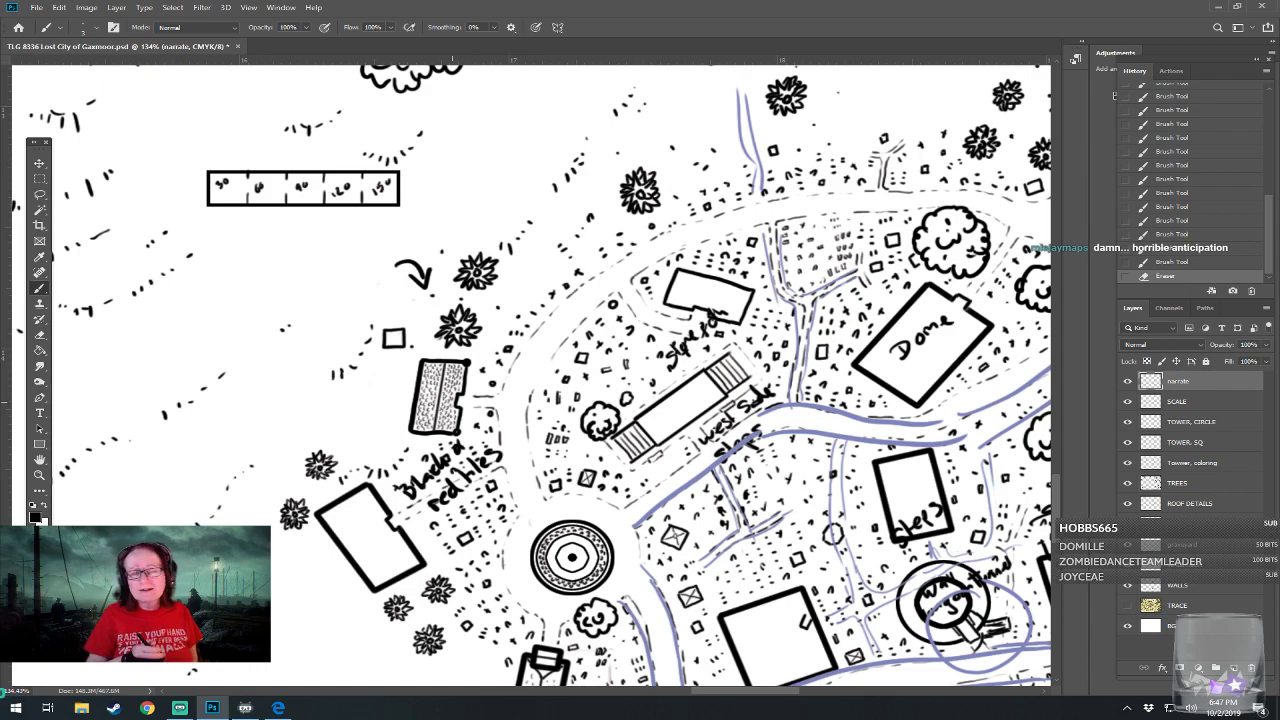
Draw crossed roof lines in the small square tomb just north of the gabled building on the narrate layer
{"action": "left_click_drag", "start_coordinate": [452, 402], "coordinate": [566, 477]}
{"action": "left_click_drag", "start_coordinate": [482, 432], "coordinate": [494, 478]}
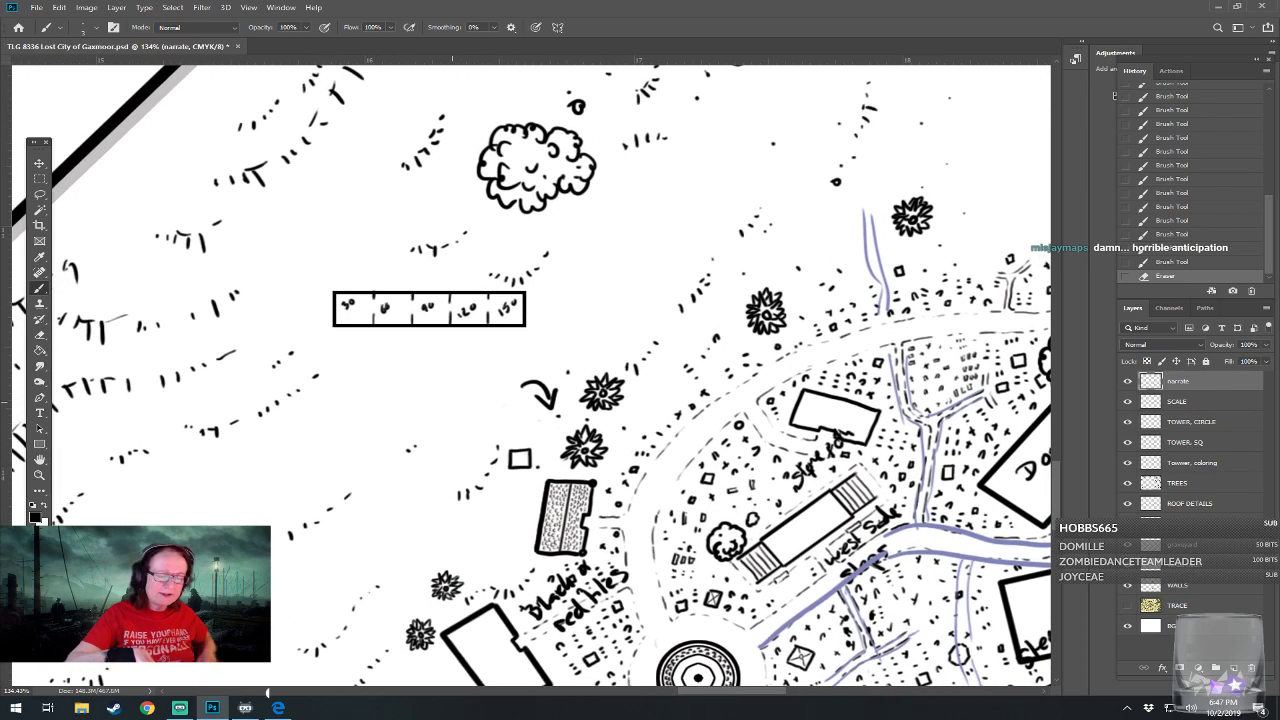
{"action": "scroll", "coordinate": [494, 478], "scroll_direction": "up", "scroll_amount": 2}
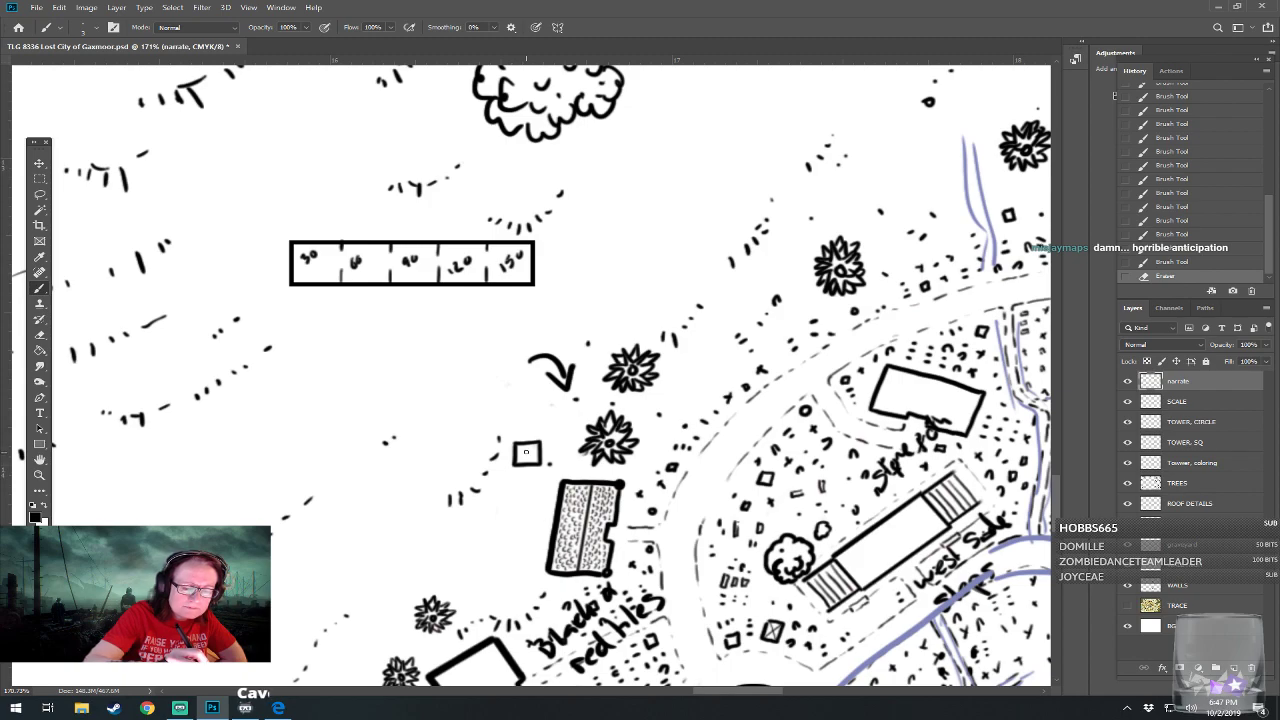
{"action": "left_click", "coordinate": [524, 452]}
{"action": "left_click", "coordinate": [524, 452]}
{"action": "mouse_move", "coordinate": [527, 455]}
{"action": "left_mouse_down"}
{"action": "mouse_move", "coordinate": [518, 462]}
{"action": "mouse_move", "coordinate": [537, 444]}
{"action": "mouse_move", "coordinate": [537, 461]}
{"action": "left_mouse_up"}
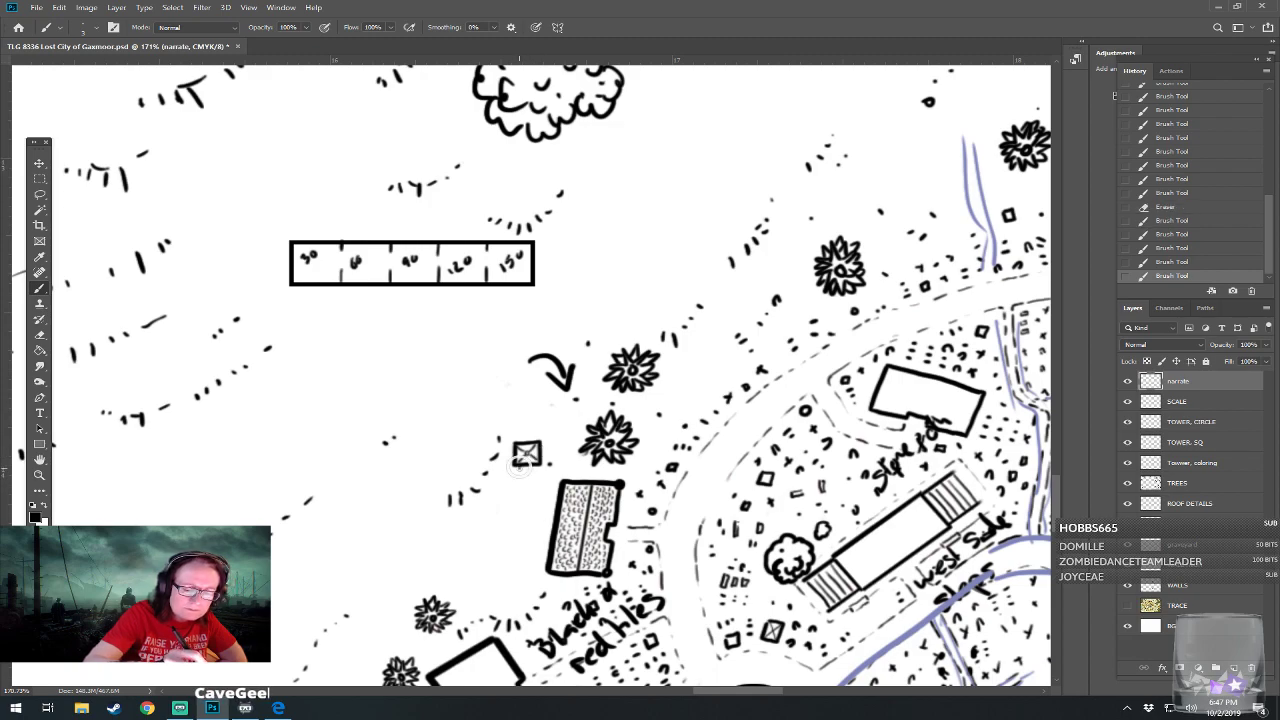
Hide and reshow the graveyard layer to check which artwork it holds
{"action": "left_click_drag", "start_coordinate": [520, 465], "coordinate": [173, 302]}
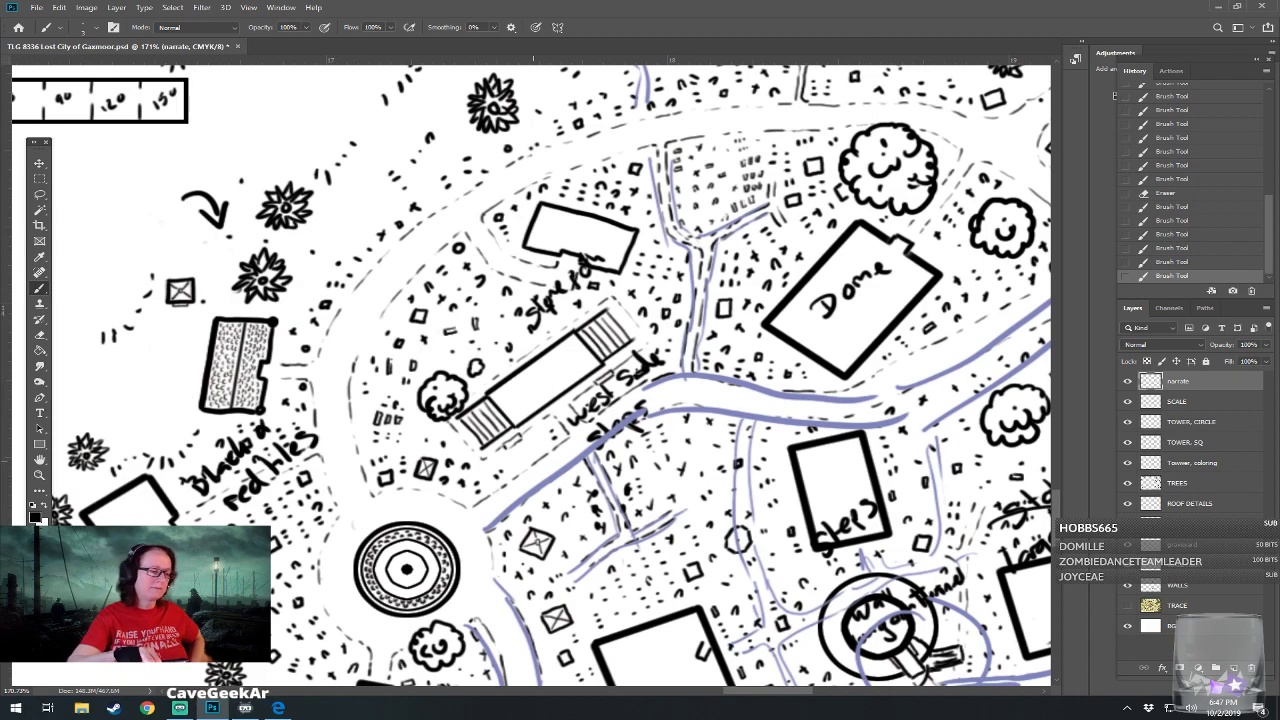
{"action": "scroll", "coordinate": [533, 461], "scroll_direction": "left", "scroll_amount": 4}
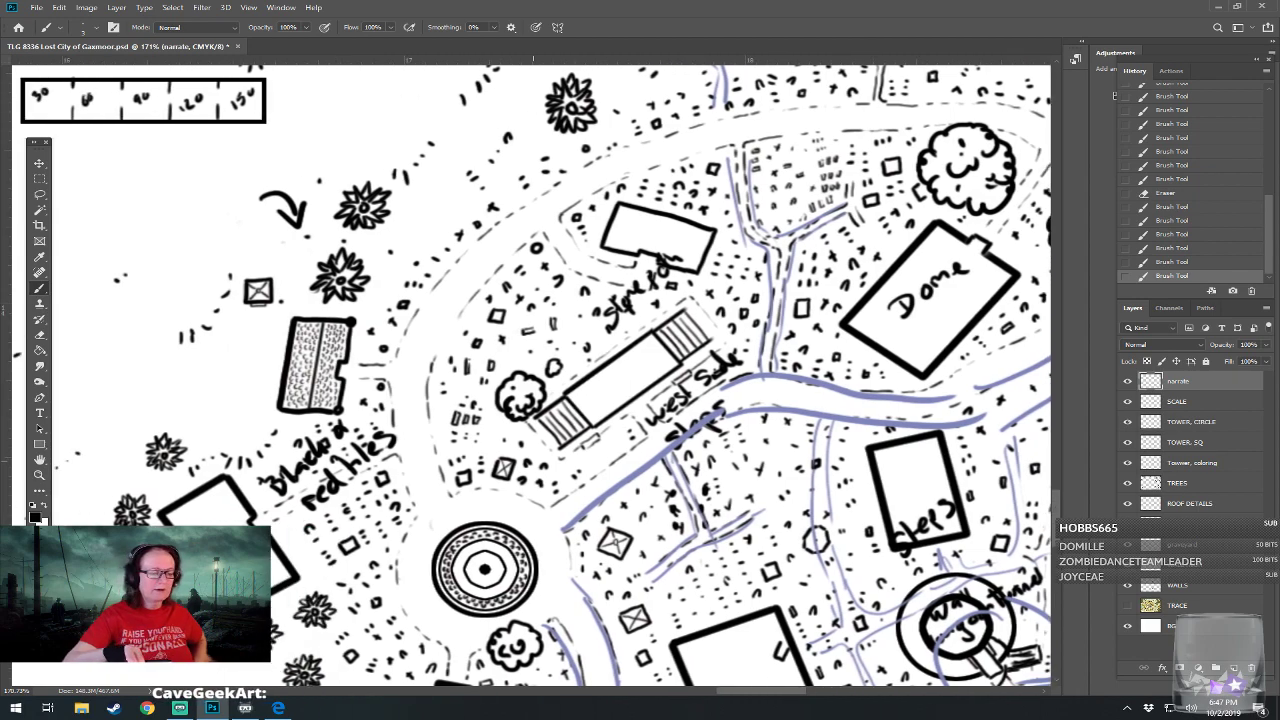
{"action": "left_click_drag", "start_coordinate": [251, 302], "coordinate": [100, 442]}
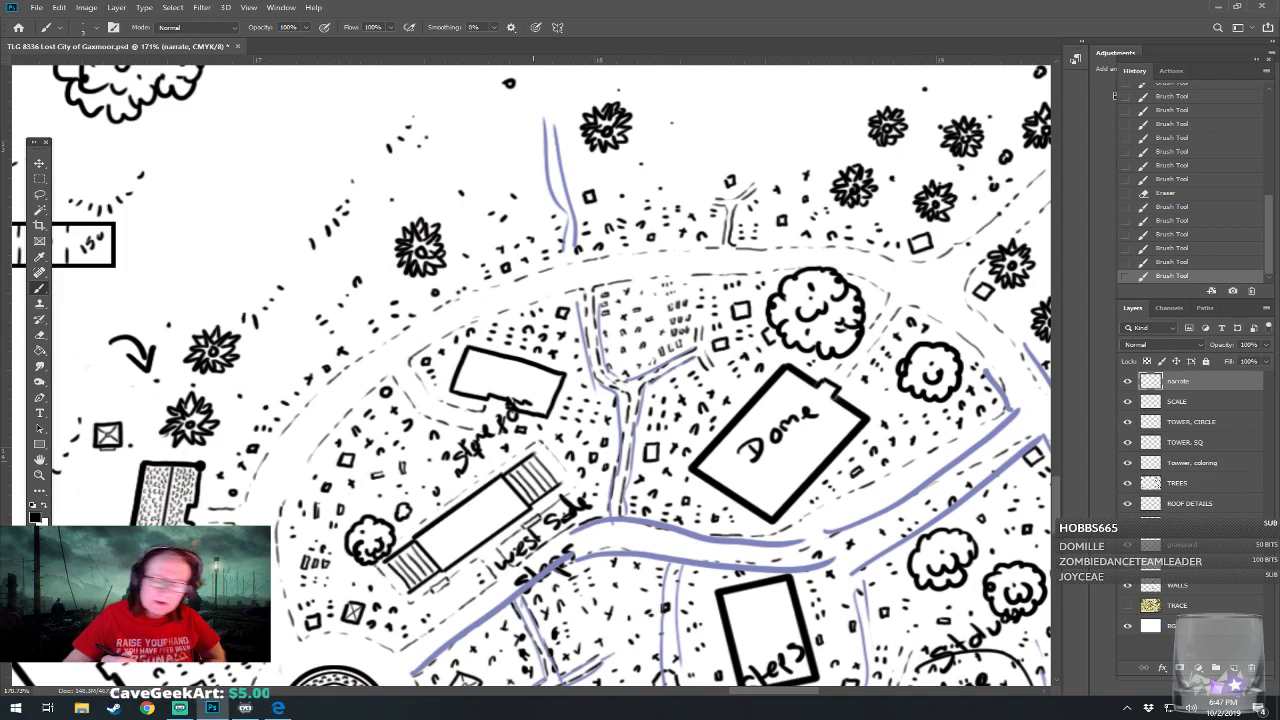
{"action": "left_click", "coordinate": [1126, 548]}
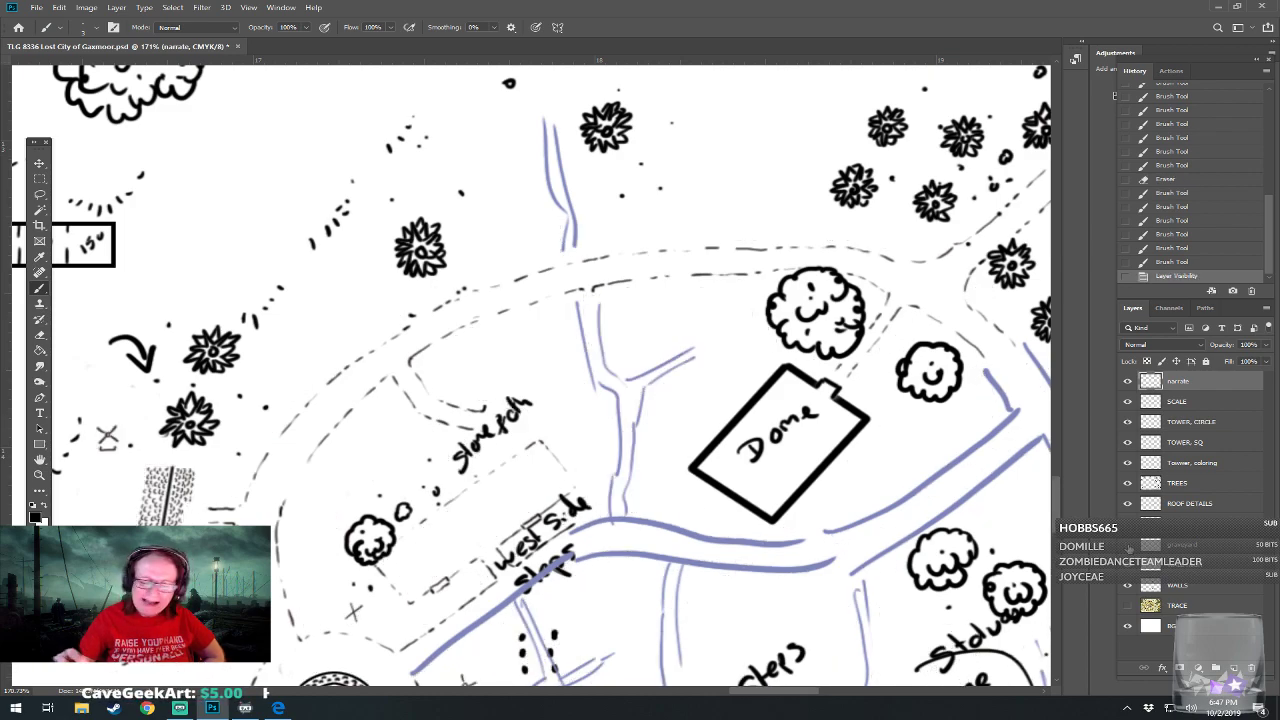
{"action": "left_click", "coordinate": [1127, 546]}
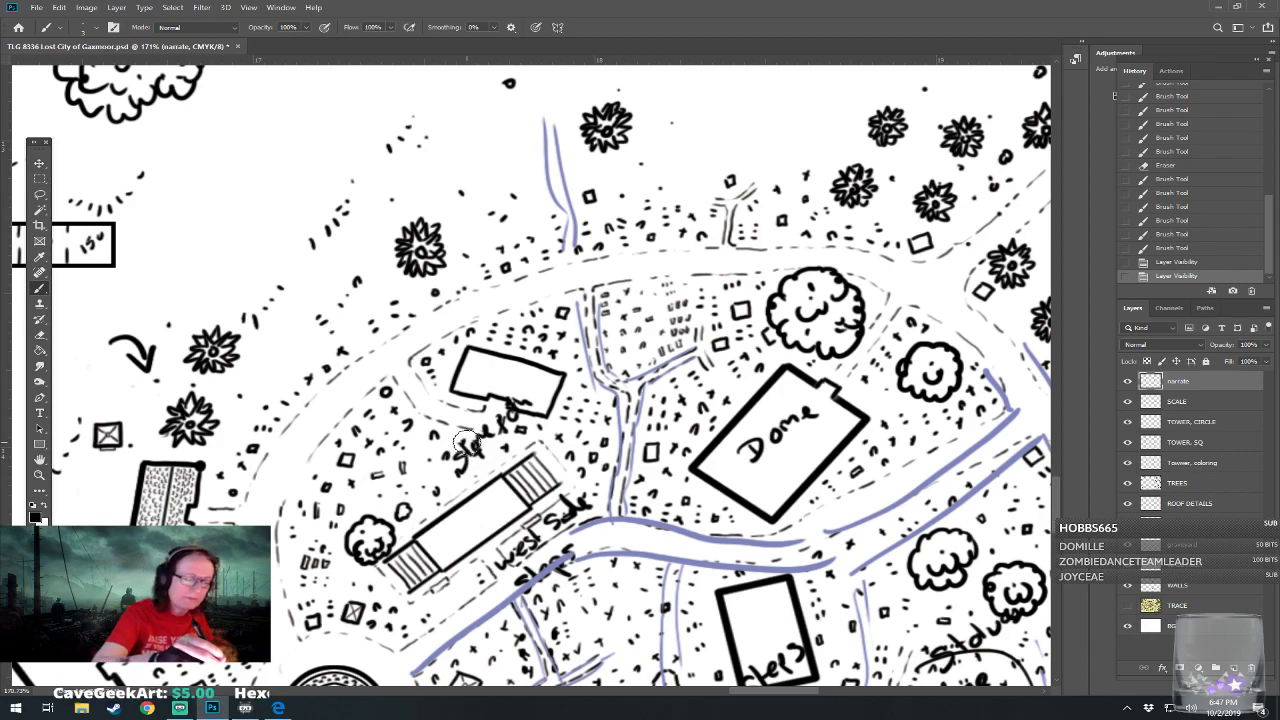
Erase the stone path note and the small square tomb's crossed roof lines from the narrate layer
{"action": "mouse_move", "coordinate": [475, 453]}
{"action": "left_mouse_down"}
{"action": "mouse_move", "coordinate": [466, 478]}
{"action": "mouse_move", "coordinate": [510, 412]}
{"action": "left_mouse_up"}
{"action": "mouse_move", "coordinate": [106, 458]}
{"action": "left_mouse_down"}
{"action": "mouse_move", "coordinate": [114, 412]}
{"action": "mouse_move", "coordinate": [110, 458]}
{"action": "left_mouse_up"}
Draw the small square tomb's crossed roof lines on ROOF DETAILS and a small step at its south side on INK
{"action": "left_click", "coordinate": [1189, 504]}
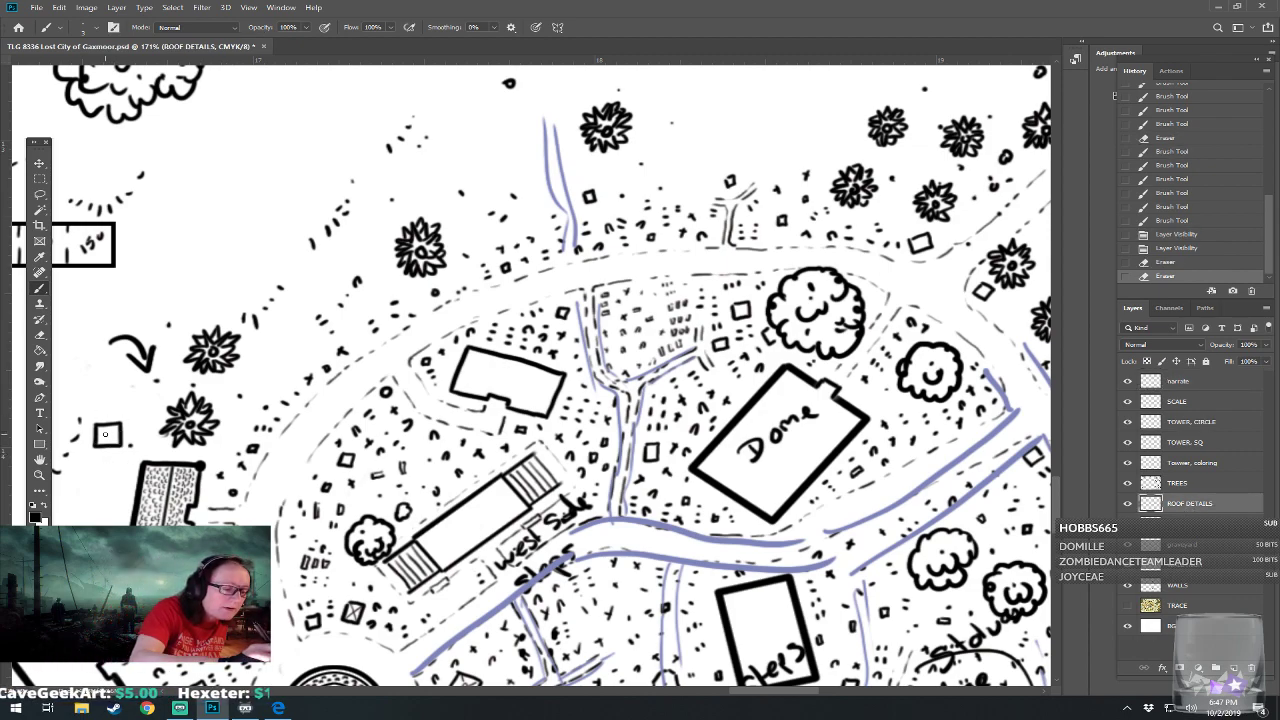
{"action": "mouse_move", "coordinate": [100, 428]}
{"action": "left_mouse_down"}
{"action": "mouse_move", "coordinate": [114, 442]}
{"action": "mouse_move", "coordinate": [100, 442]}
{"action": "mouse_move", "coordinate": [118, 442]}
{"action": "left_mouse_up"}
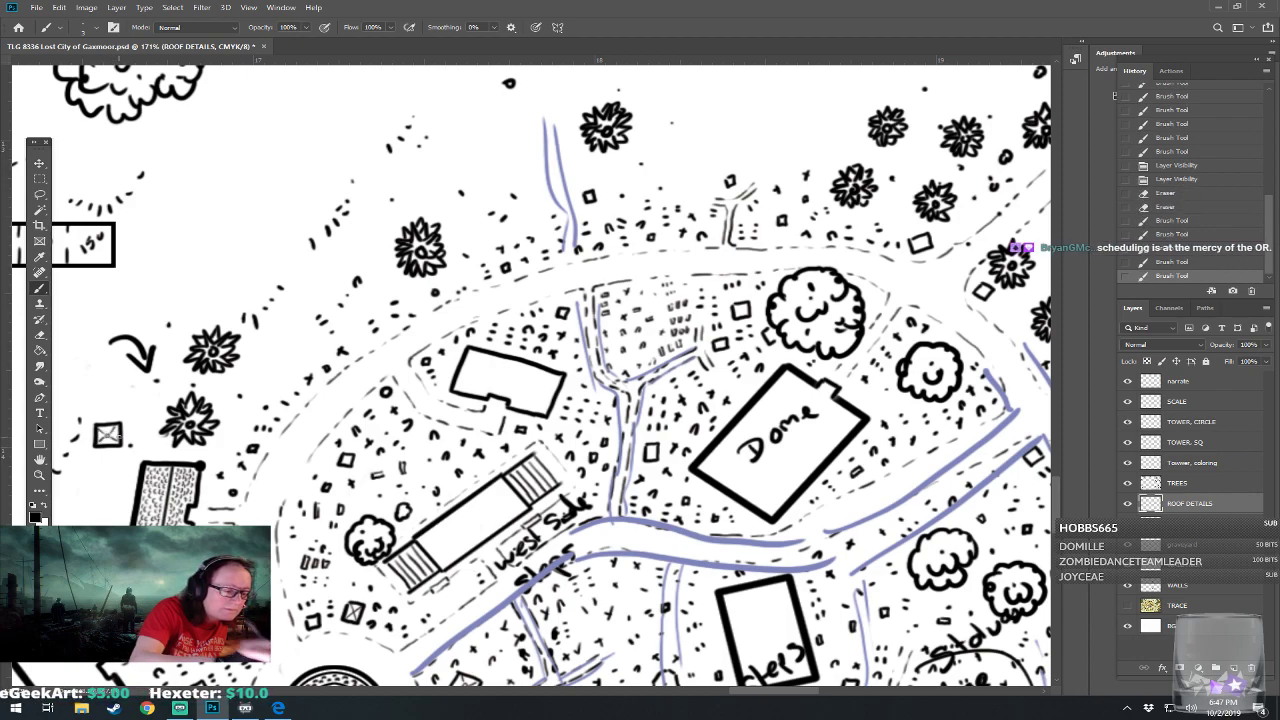
{"action": "left_click", "coordinate": [1188, 528]}
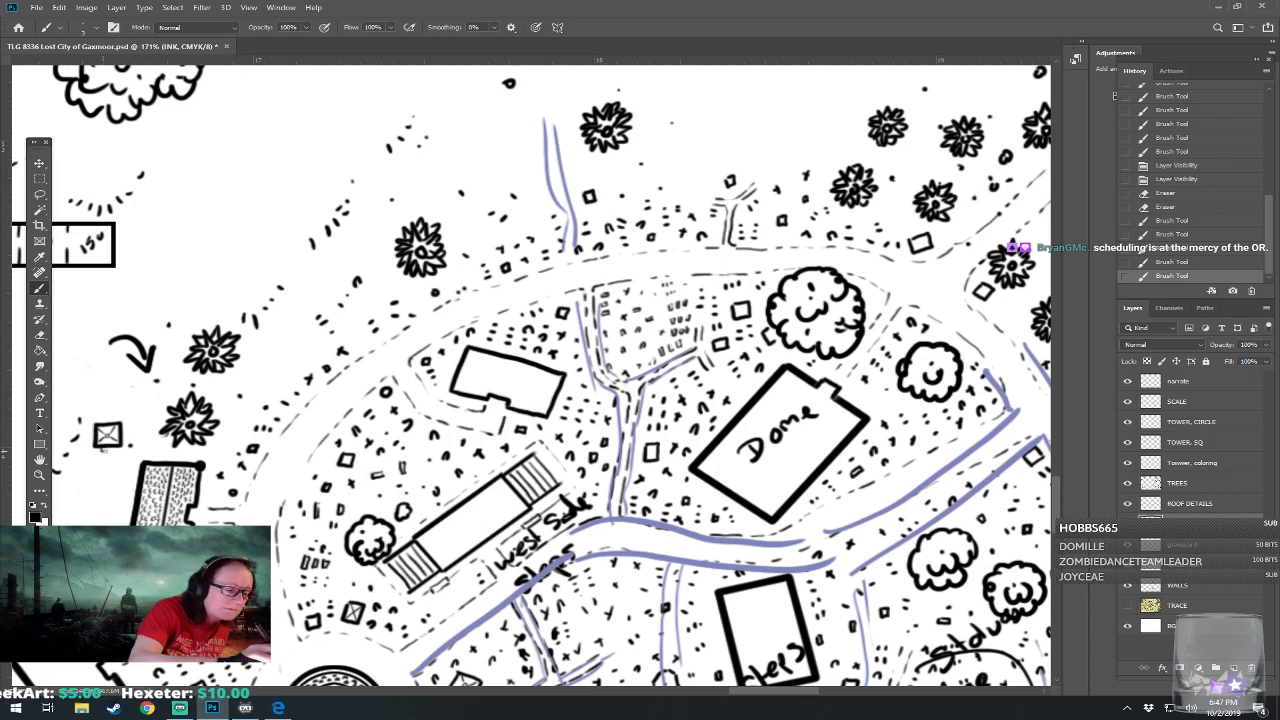
{"action": "left_click", "coordinate": [111, 448]}
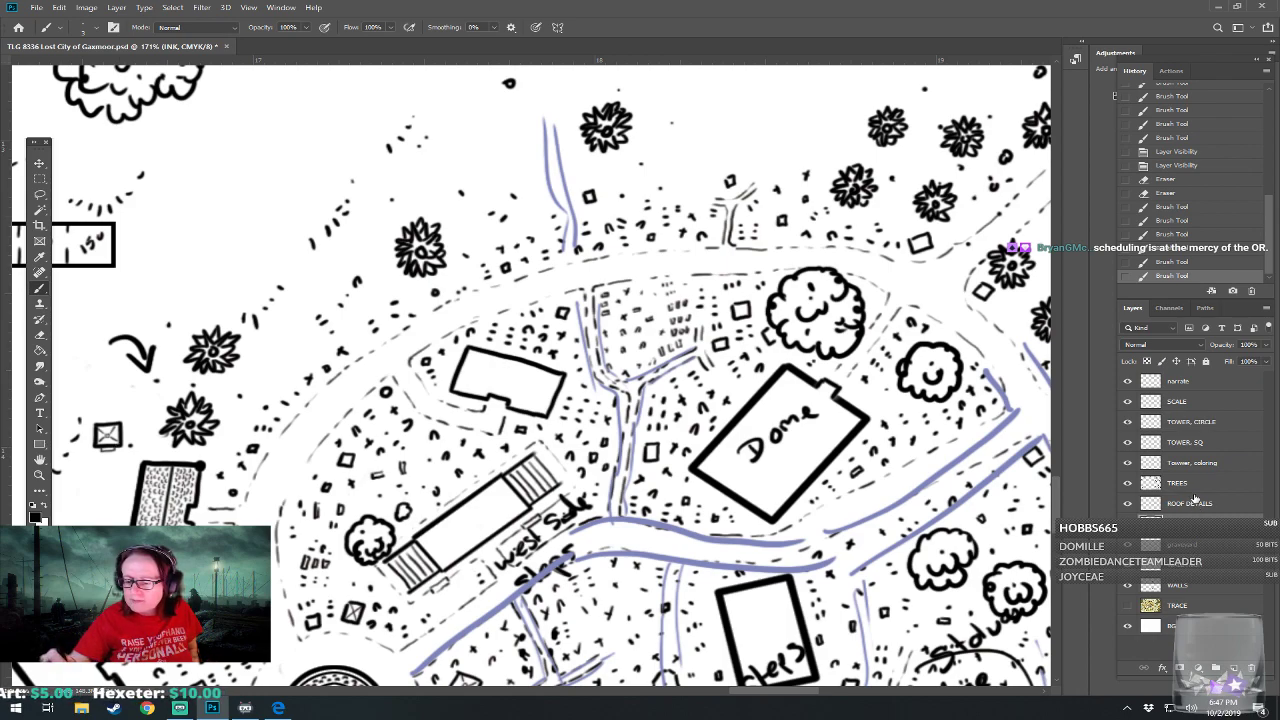
On the graveyard layer, fill the curved path leading to the notched building in the northwest with small outlined paving stones
{"action": "left_click", "coordinate": [1203, 544]}
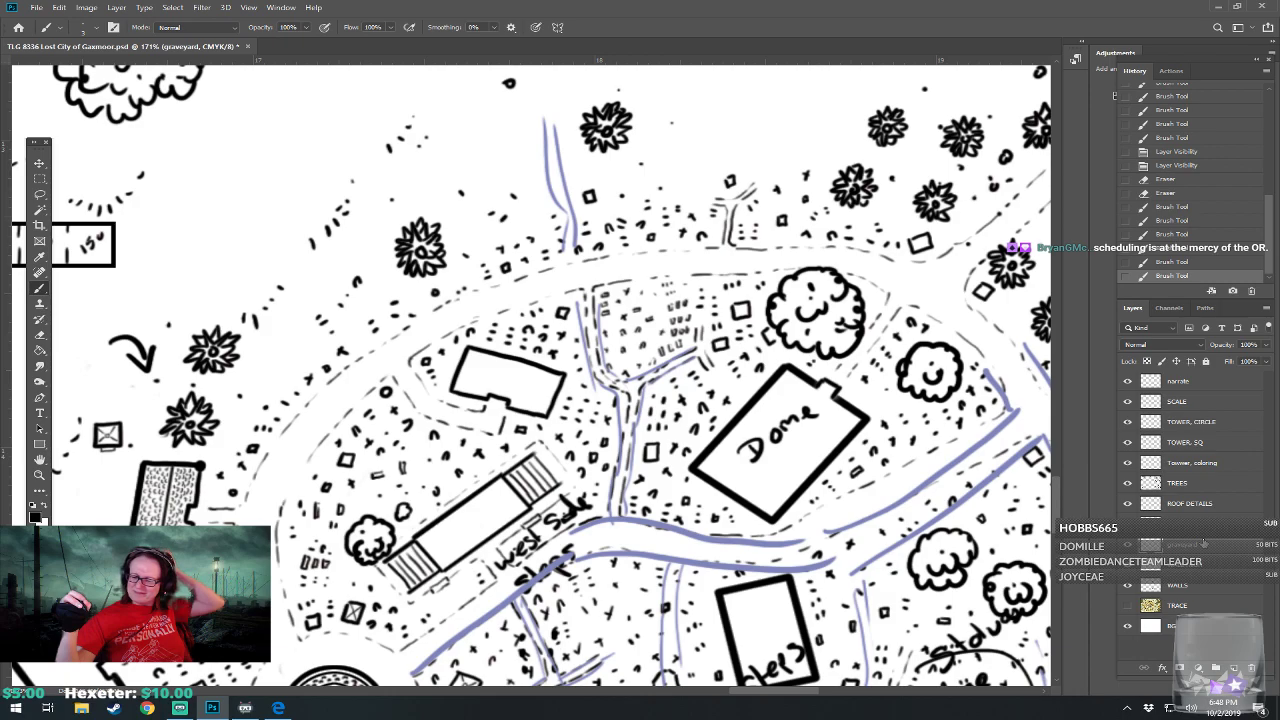
{"action": "scroll", "coordinate": [328, 397], "scroll_direction": "up", "scroll_amount": 3}
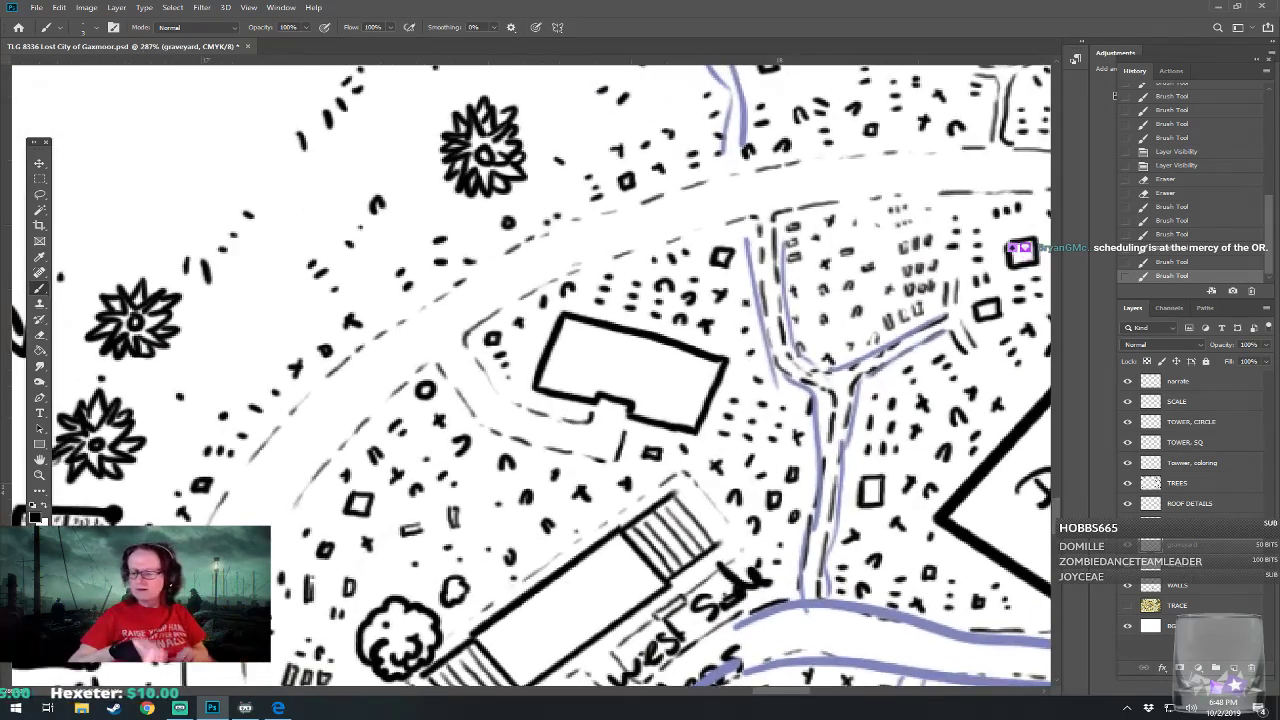
{"action": "left_click", "coordinate": [449, 362]}
{"action": "left_click", "coordinate": [452, 356]}
{"action": "left_click", "coordinate": [458, 365]}
{"action": "left_click", "coordinate": [461, 379]}
{"action": "left_click", "coordinate": [464, 371]}
{"action": "left_click", "coordinate": [470, 375]}
{"action": "left_click", "coordinate": [470, 380]}
{"action": "left_click", "coordinate": [472, 392]}
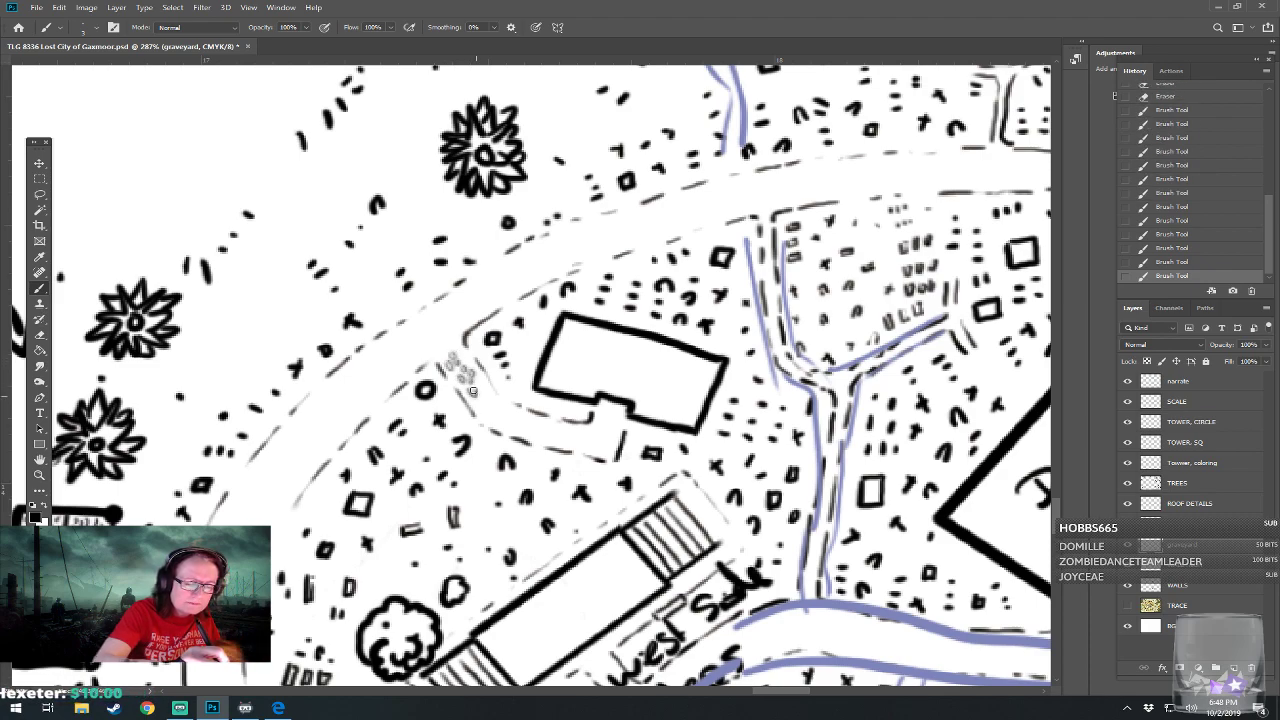
{"action": "left_click", "coordinate": [478, 394]}
{"action": "left_click", "coordinate": [478, 385]}
{"action": "left_click", "coordinate": [478, 408]}
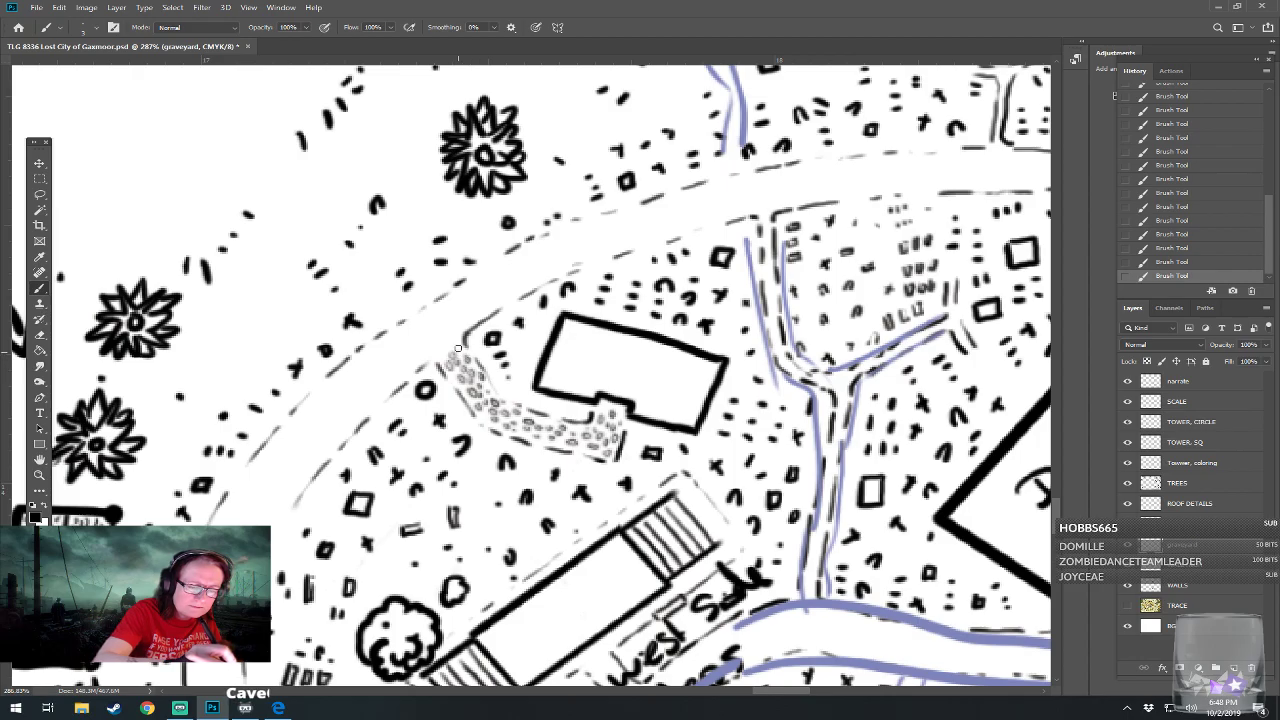
Erase the "Dome" note inside the large tilted rectangular building on the narrate layer
{"action": "scroll", "coordinate": [497, 473], "scroll_direction": "down", "scroll_amount": 9}
{"action": "left_click_drag", "start_coordinate": [622, 552], "coordinate": [584, 362]}
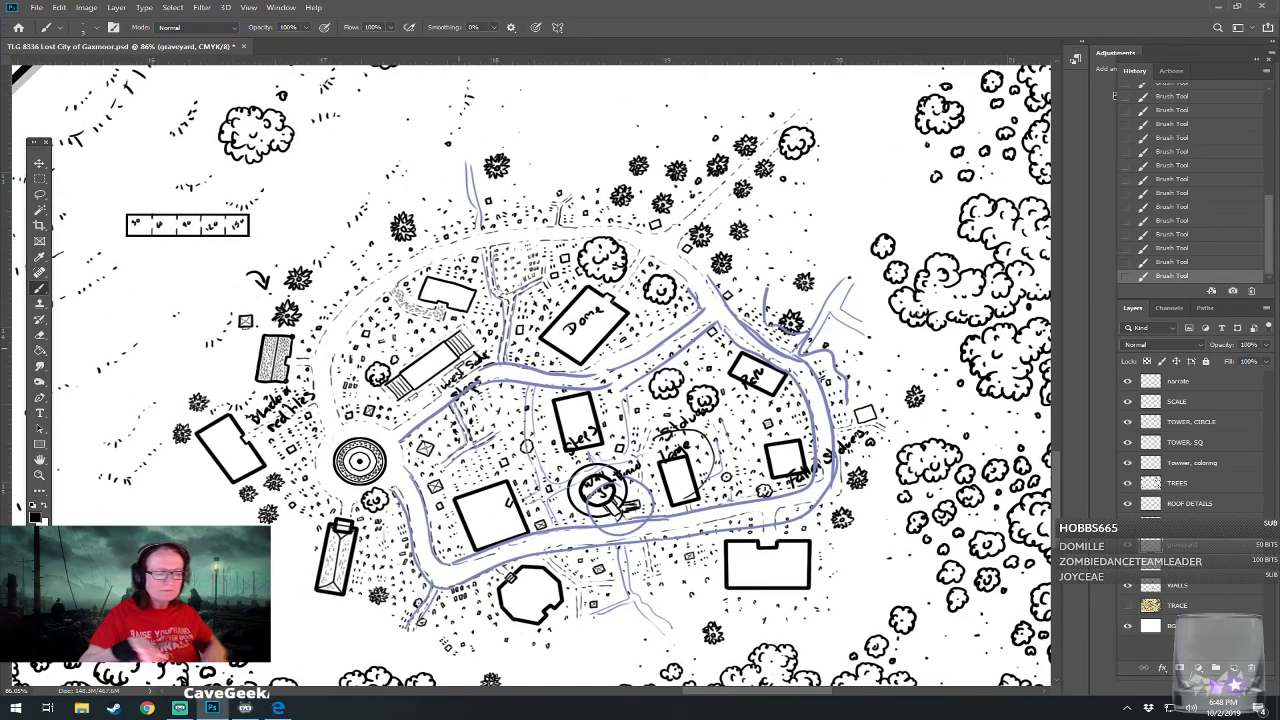
{"action": "scroll", "coordinate": [511, 320], "scroll_direction": "up", "scroll_amount": 4}
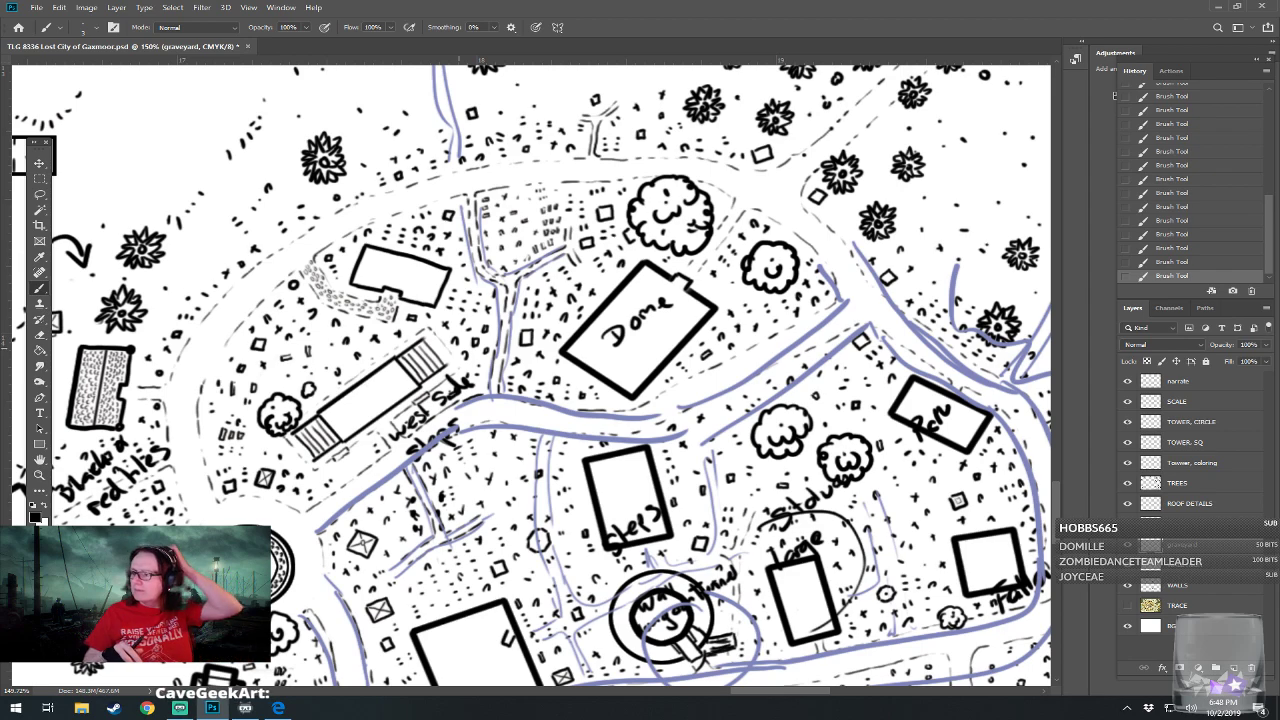
{"action": "scroll", "coordinate": [530, 375], "scroll_direction": "up", "scroll_amount": 1}
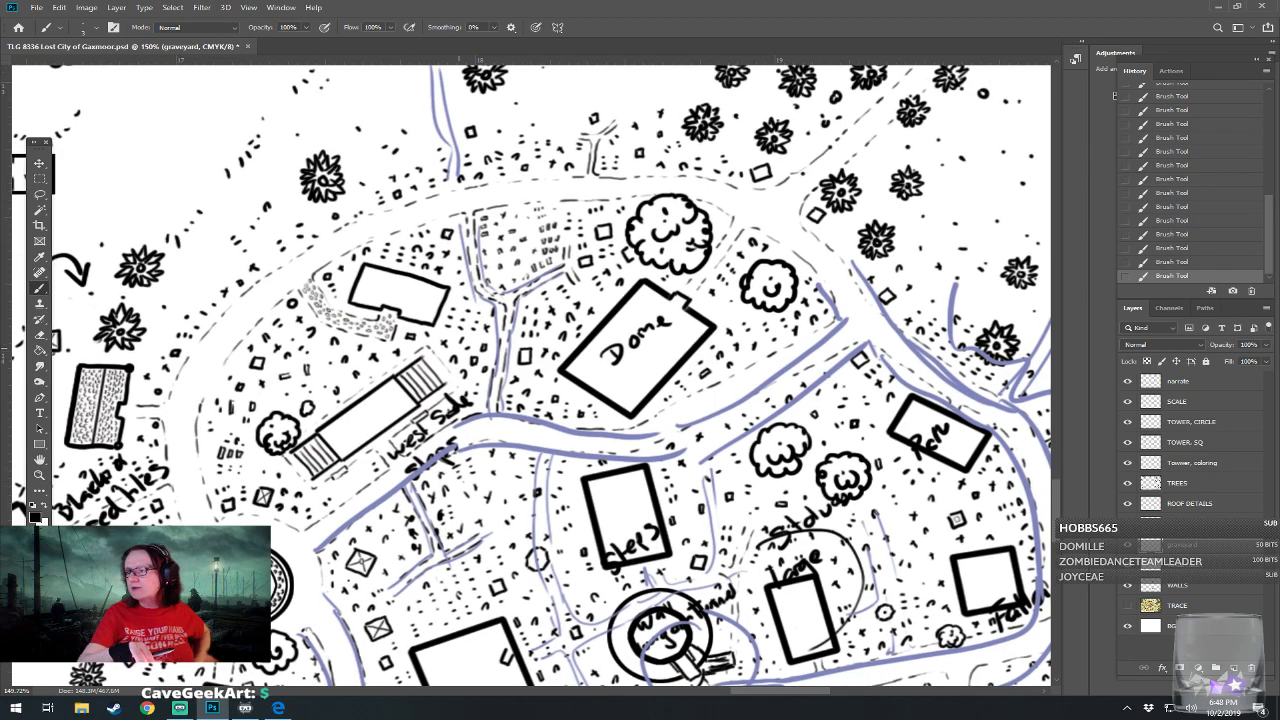
{"action": "scroll", "coordinate": [530, 375], "scroll_direction": "up", "scroll_amount": 1}
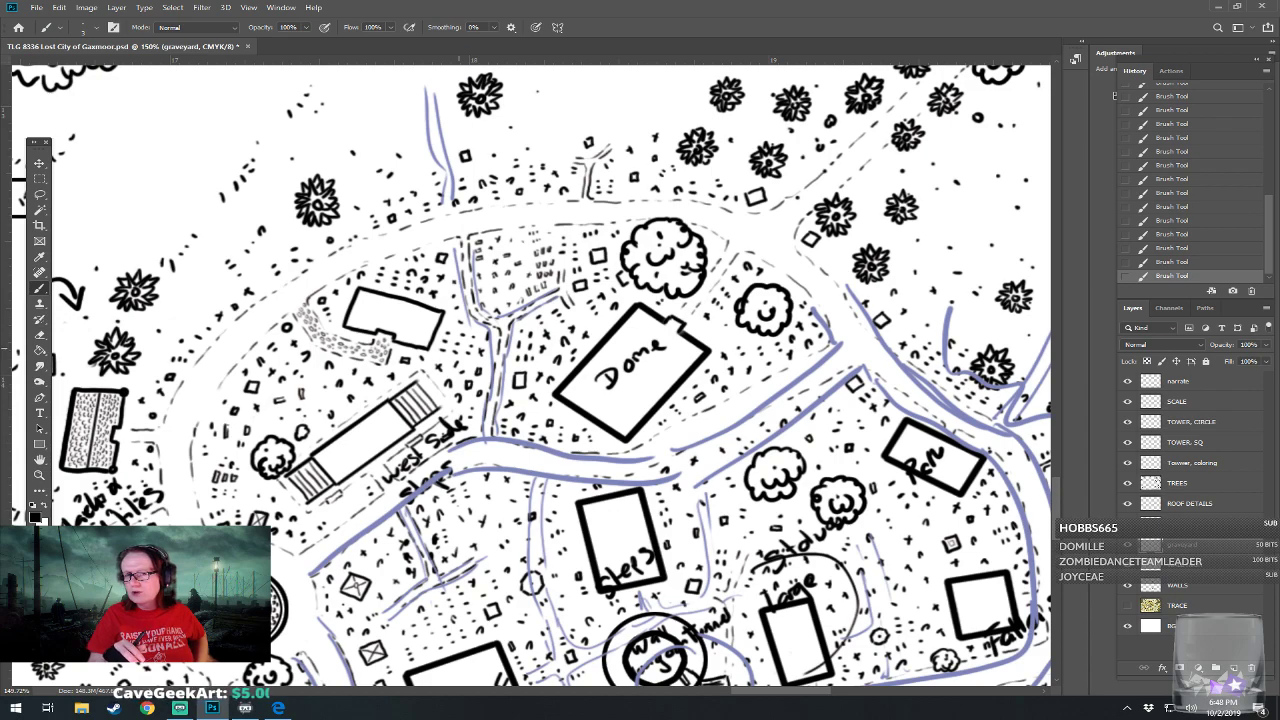
{"action": "left_click_drag", "start_coordinate": [459, 348], "coordinate": [471, 374]}
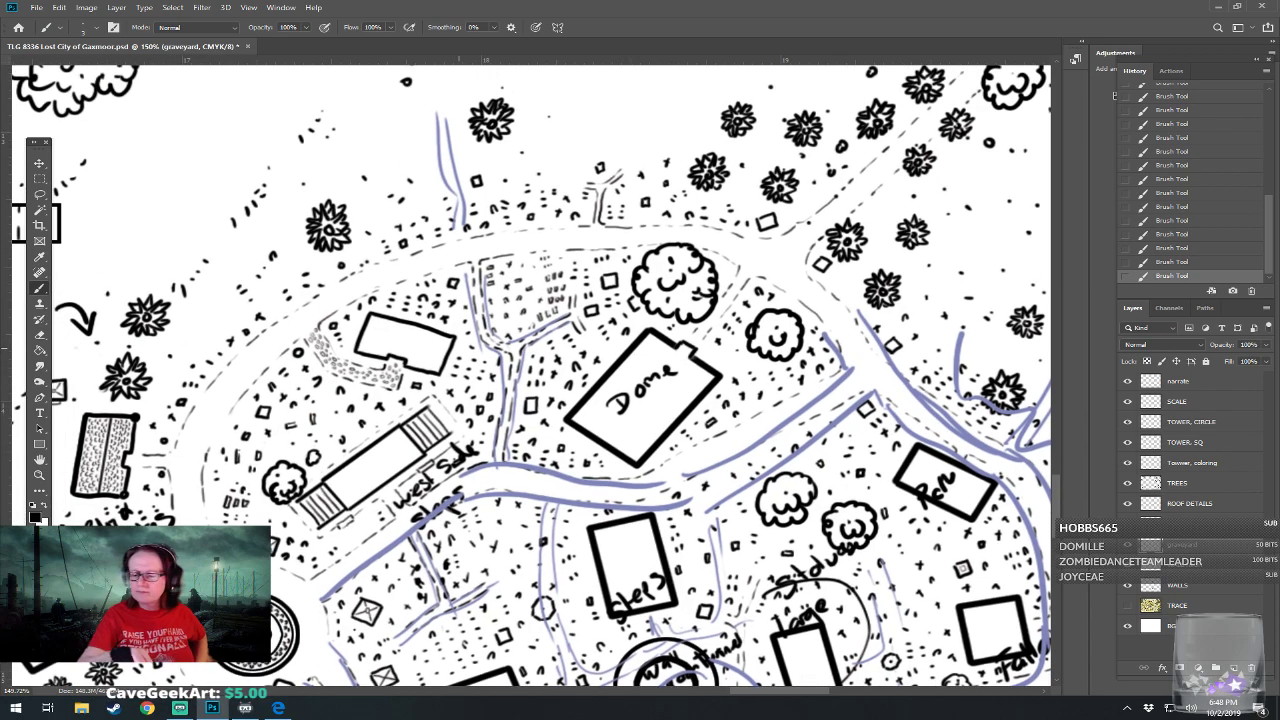
{"action": "left_click", "coordinate": [1195, 379]}
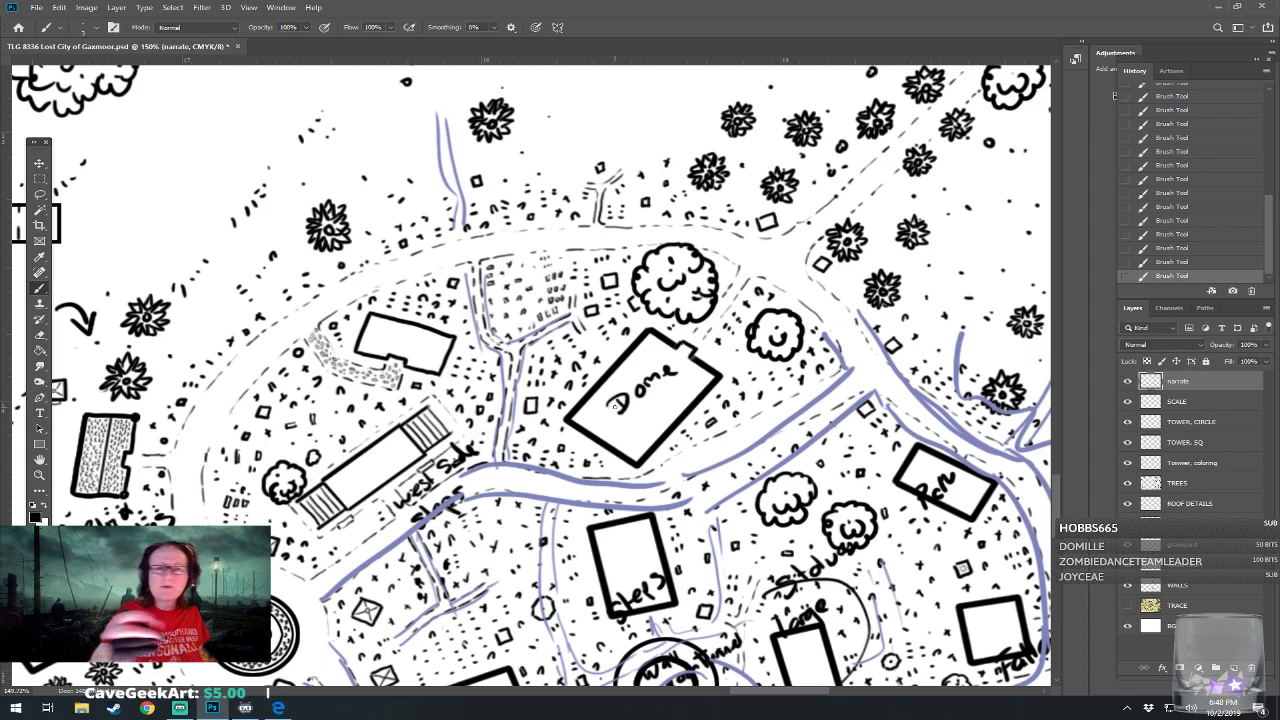
{"action": "mouse_move", "coordinate": [614, 405]}
{"action": "left_mouse_down"}
{"action": "mouse_move", "coordinate": [657, 400]}
{"action": "mouse_move", "coordinate": [656, 369]}
{"action": "mouse_move", "coordinate": [673, 380]}
{"action": "mouse_move", "coordinate": [632, 374]}
{"action": "mouse_move", "coordinate": [628, 407]}
{"action": "mouse_move", "coordinate": [662, 367]}
{"action": "mouse_move", "coordinate": [653, 399]}
{"action": "left_mouse_up"}
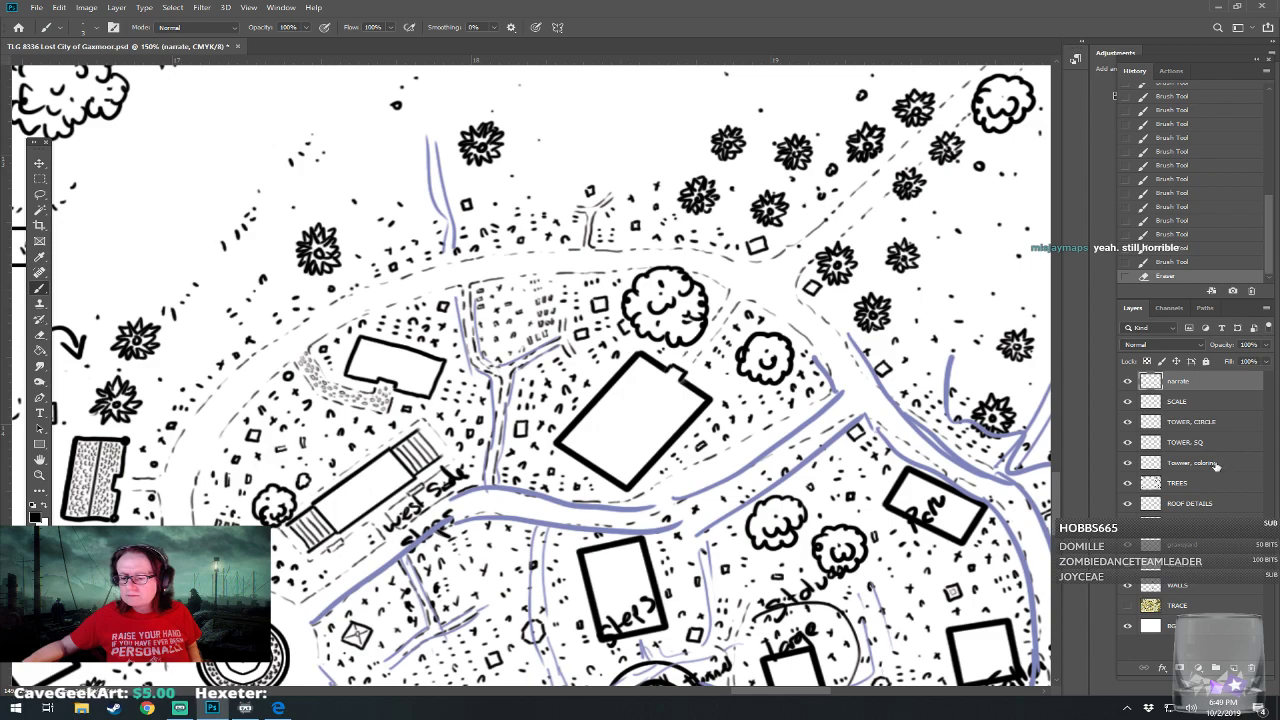
On the ROOF DETAILS layer, place a circular Elliptical Marquee selection centred inside the large tilted building, redoing the first one
{"action": "left_click", "coordinate": [1200, 504]}
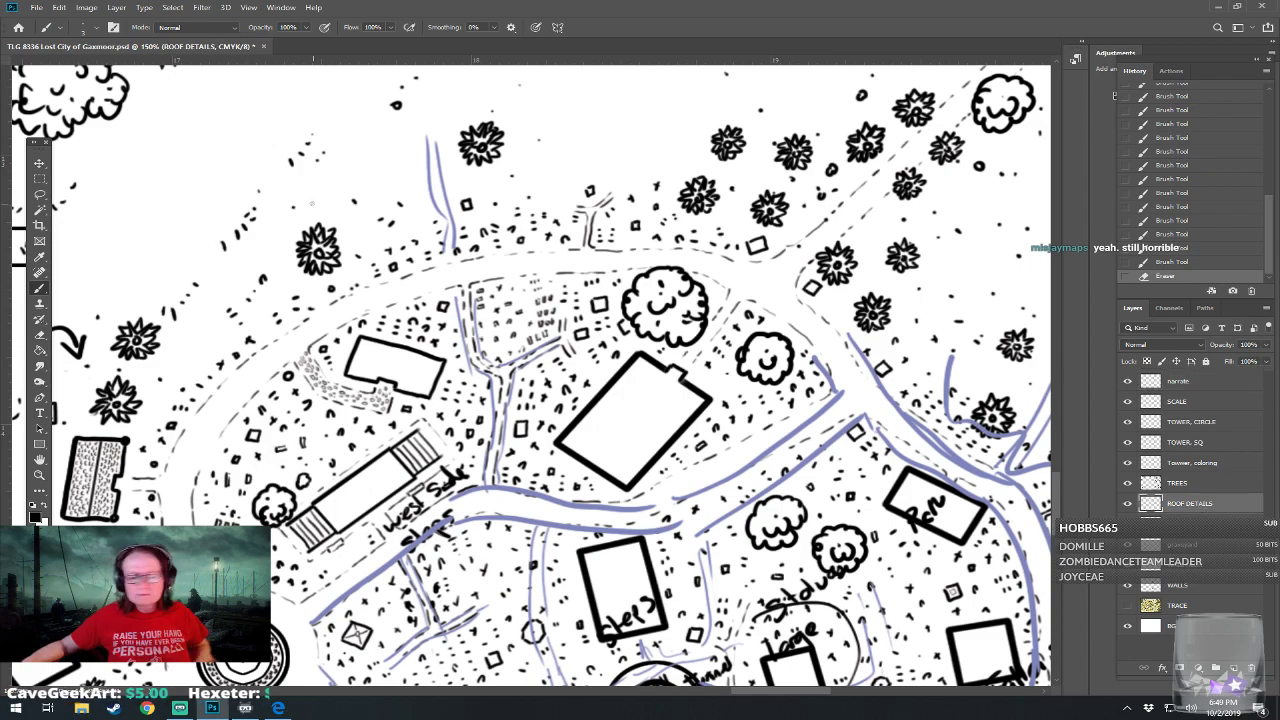
{"action": "left_click", "coordinate": [40, 179]}
{"action": "left_click", "coordinate": [100, 190]}
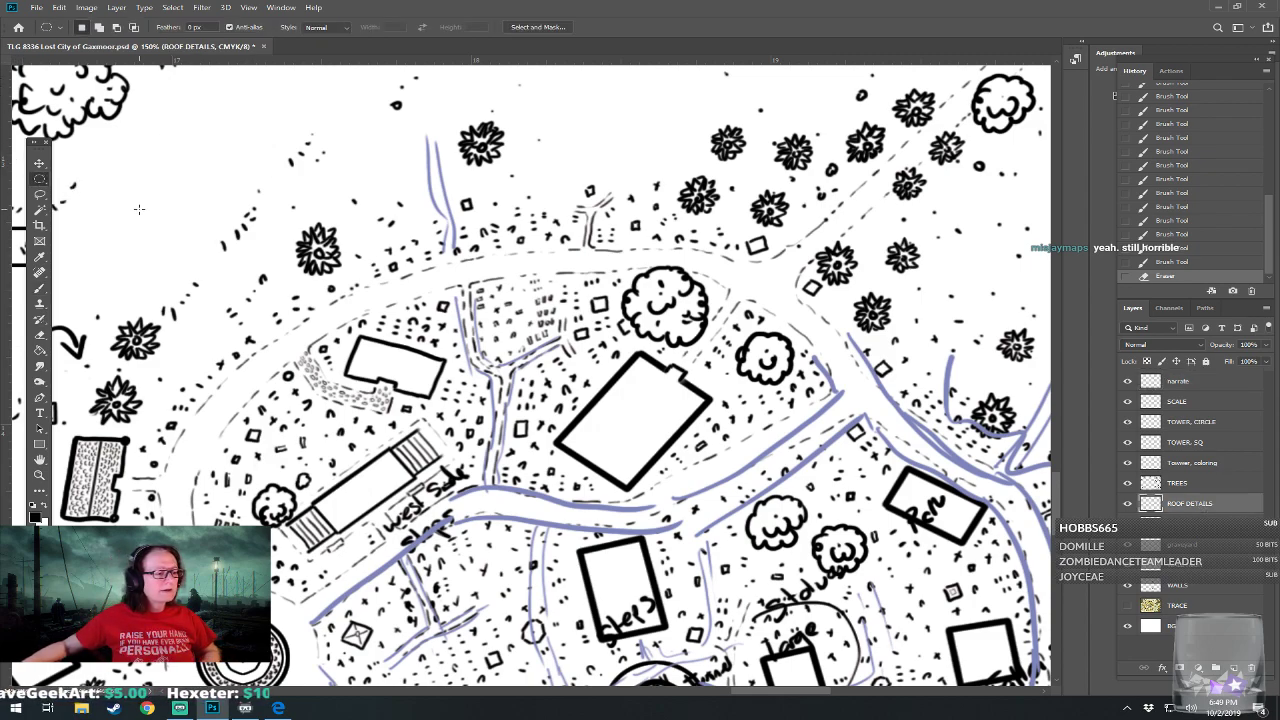
{"action": "left_click_drag", "start_coordinate": [132, 204], "coordinate": [645, 420]}
{"action": "left_click", "coordinate": [629, 381]}
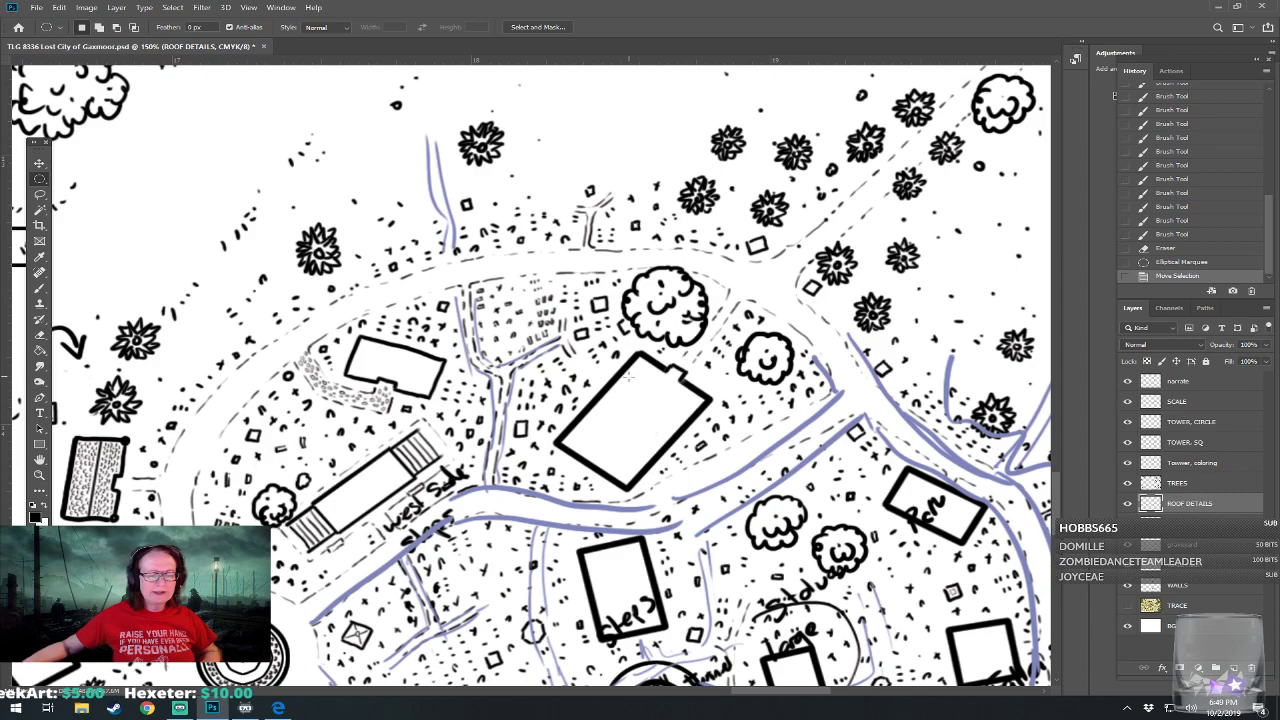
{"action": "left_click_drag", "start_coordinate": [598, 373], "coordinate": [660, 429]}
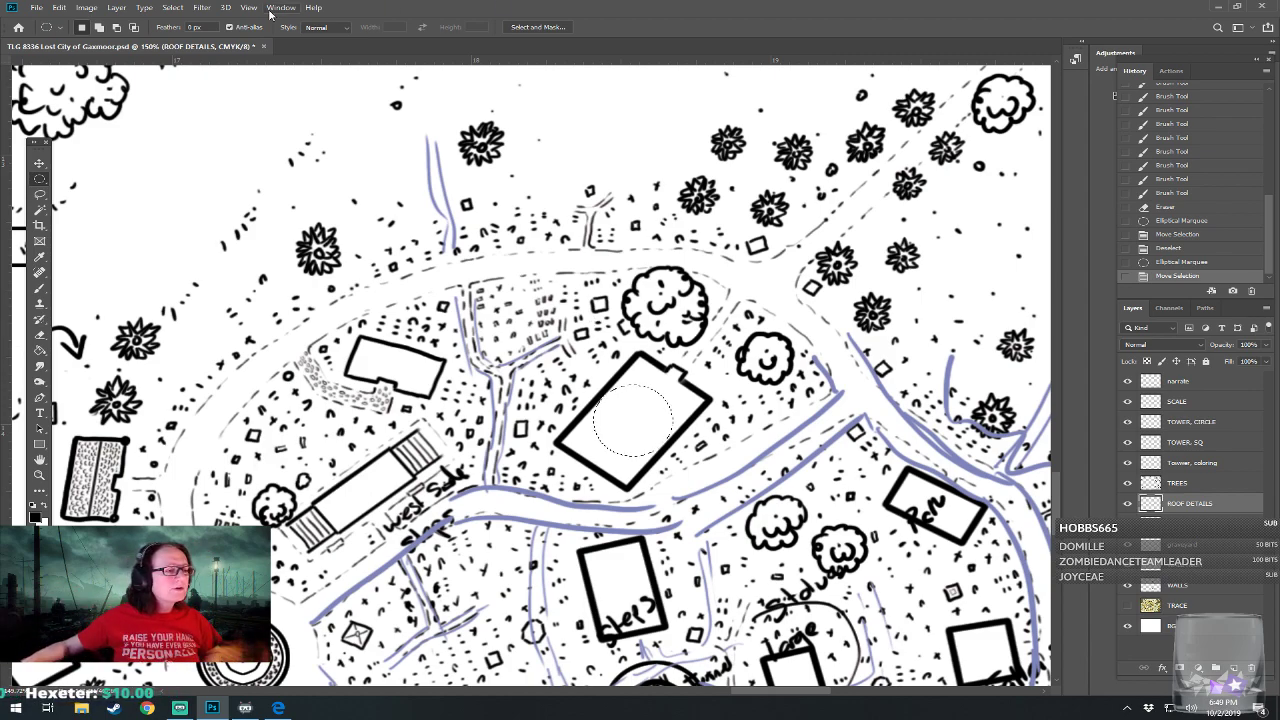
Stroke the circular selection in black with a width of 4, located inside, to outline the dome
{"action": "left_click", "coordinate": [59, 7]}
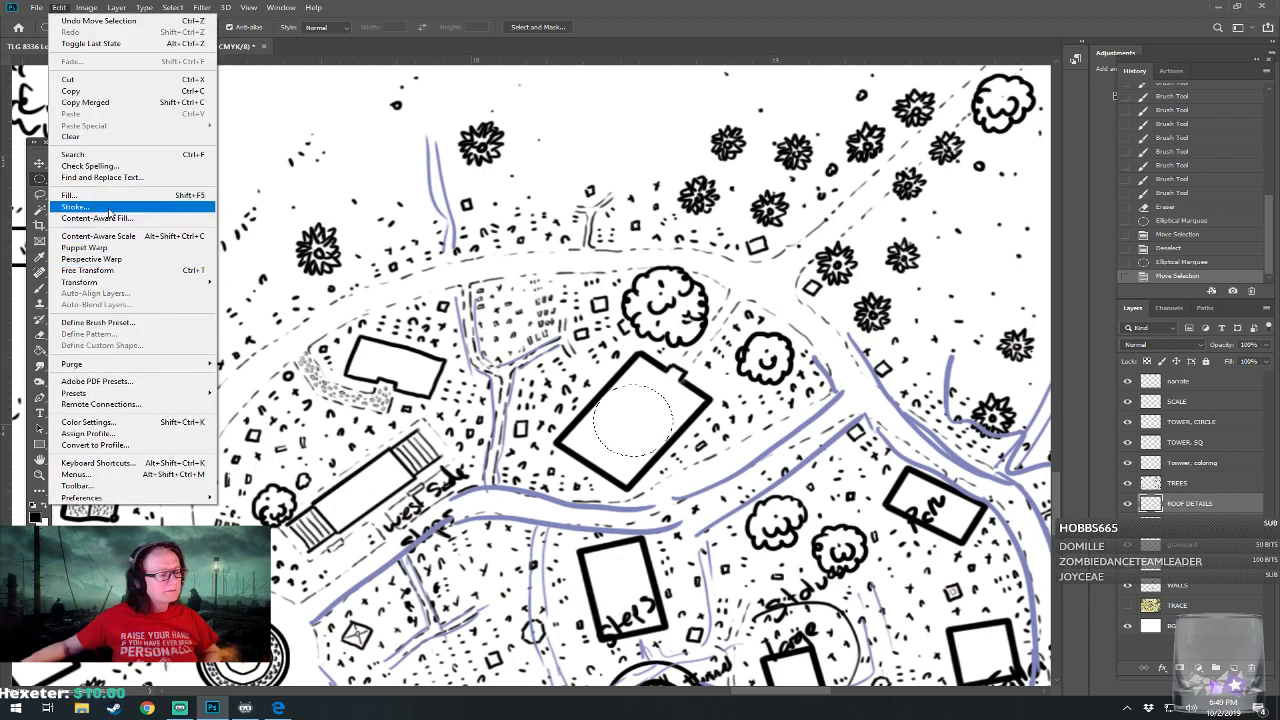
{"action": "left_click", "coordinate": [108, 207]}
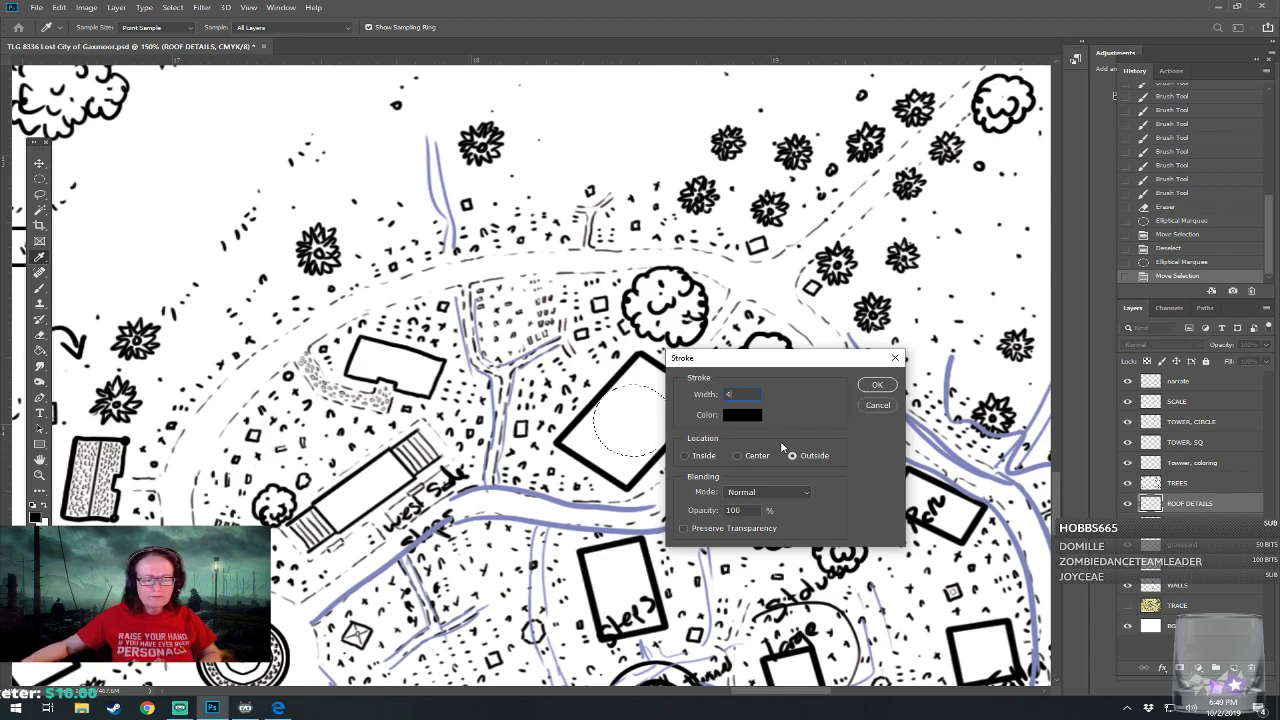
{"action": "left_click", "coordinate": [689, 459]}
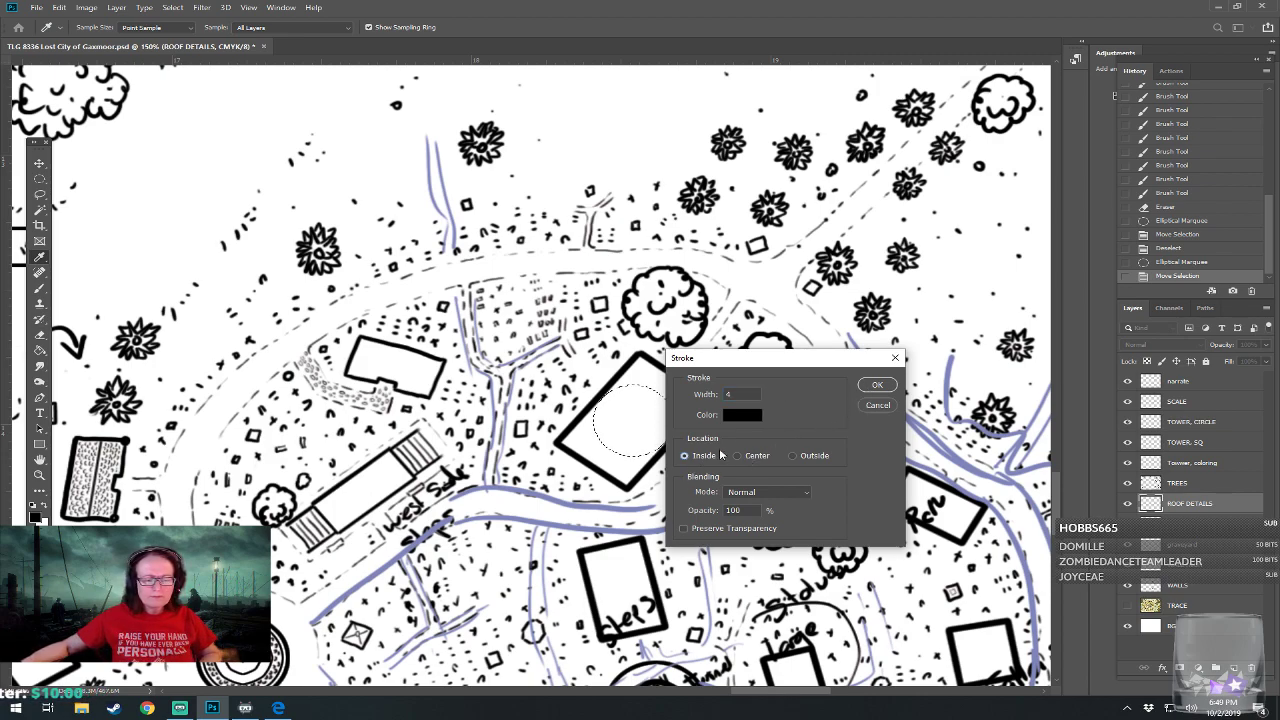
{"action": "left_click", "coordinate": [875, 386]}
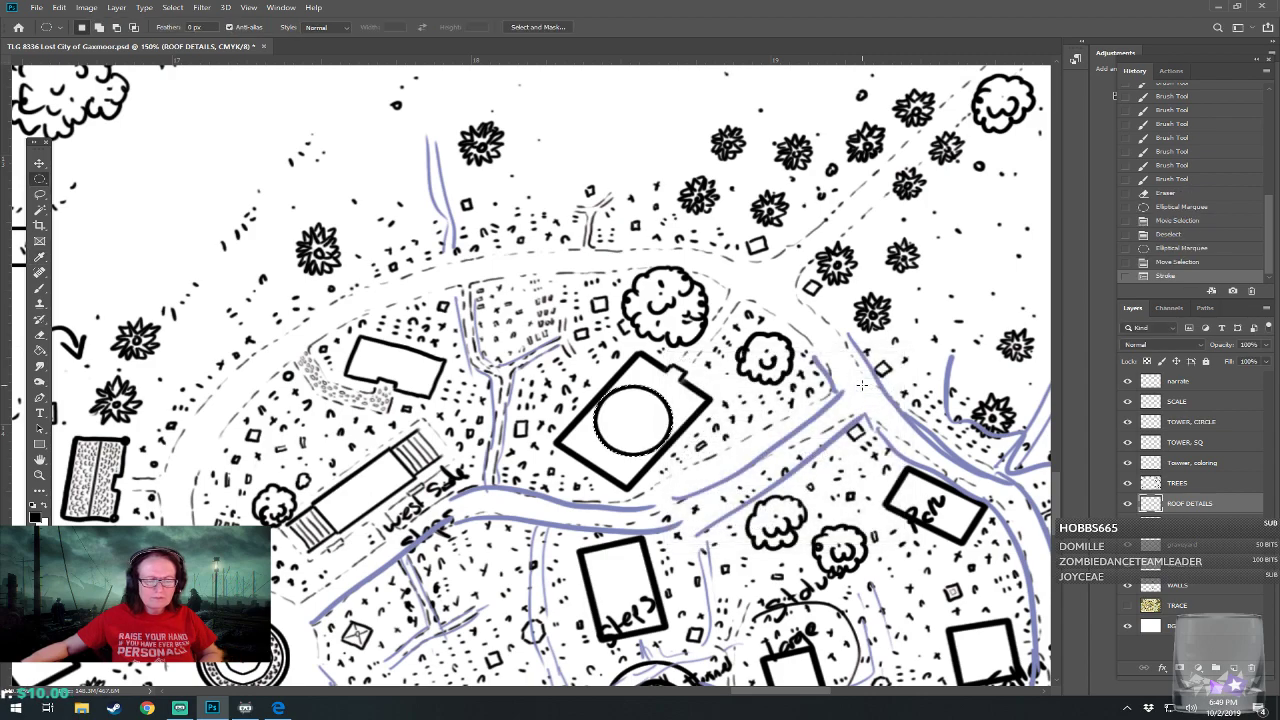
Contract the circular dome selection by 15 pixels and stroke it in black with a width of 2 px, located inside
{"action": "left_click", "coordinate": [172, 7]}
{"action": "mouse_move", "coordinate": [235, 183]}
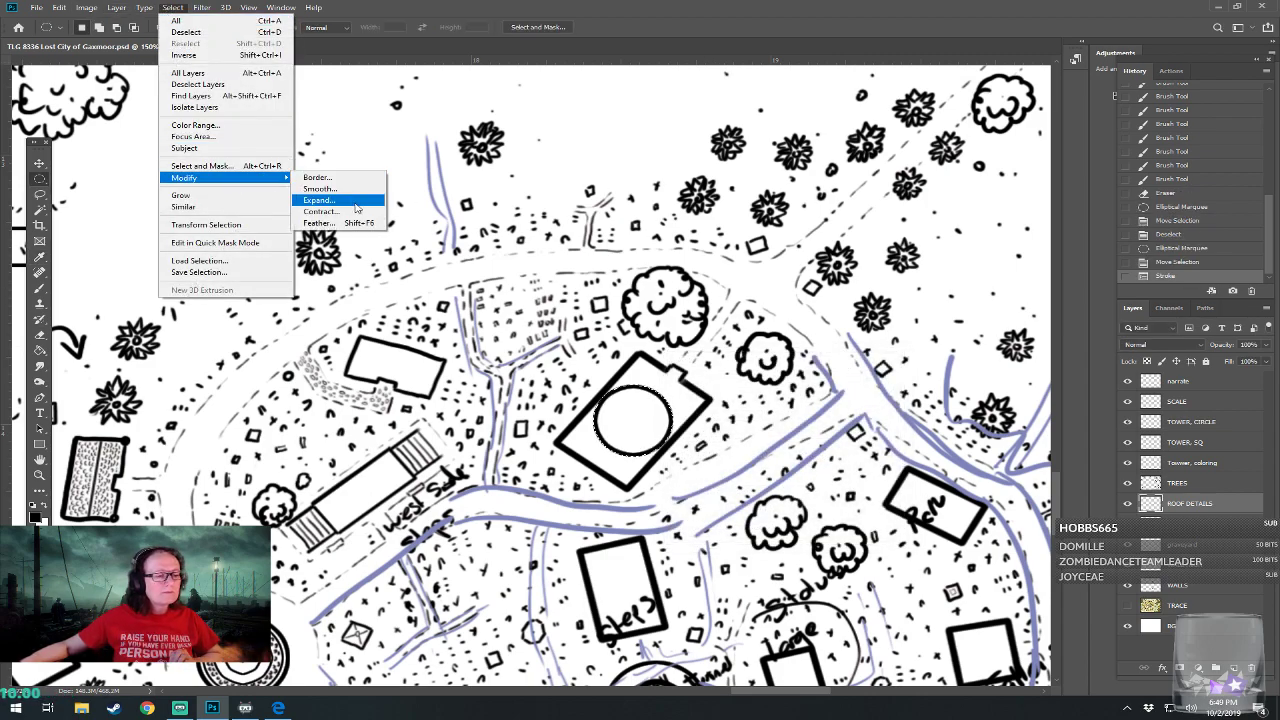
{"action": "left_click", "coordinate": [360, 213]}
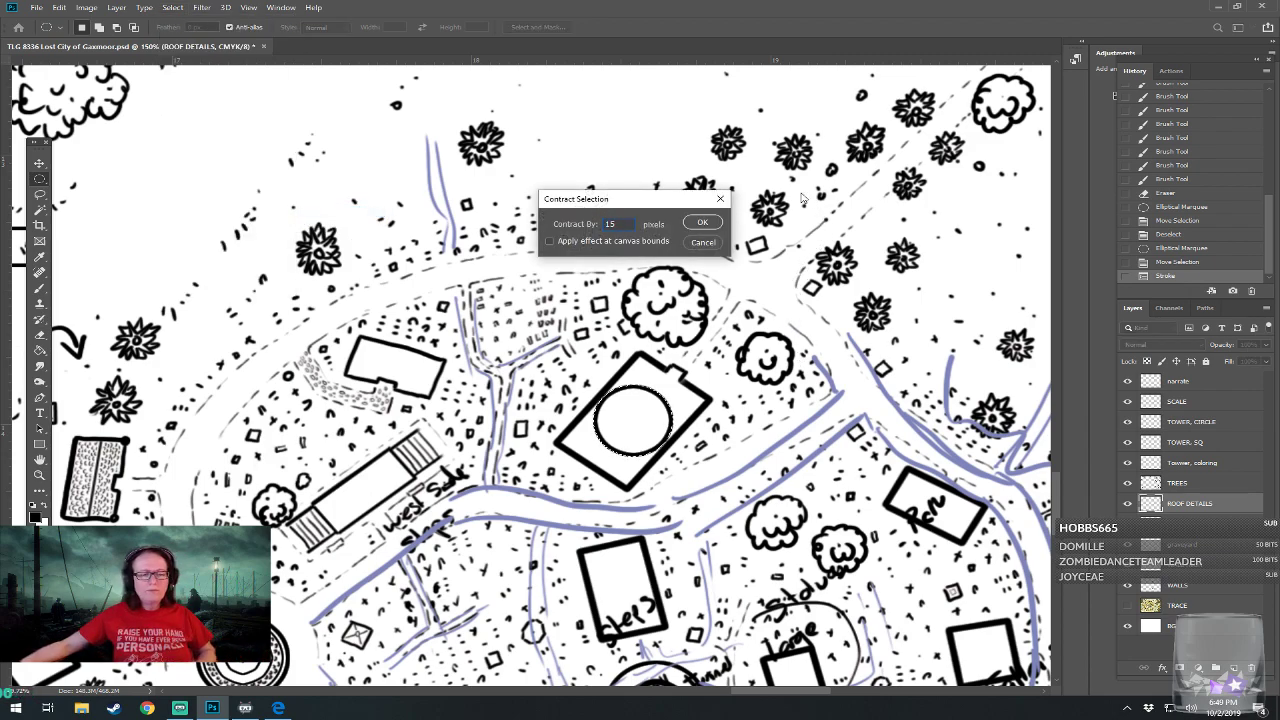
{"action": "left_click", "coordinate": [702, 222]}
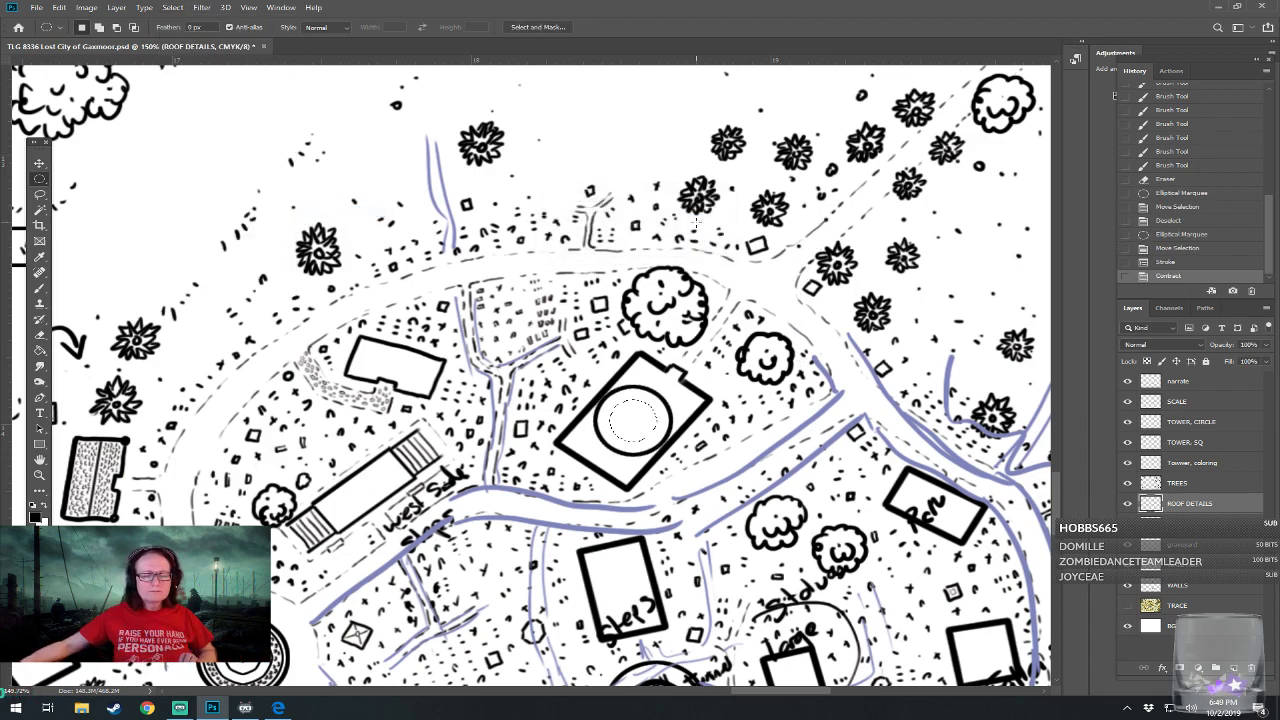
{"action": "left_click", "coordinate": [59, 8]}
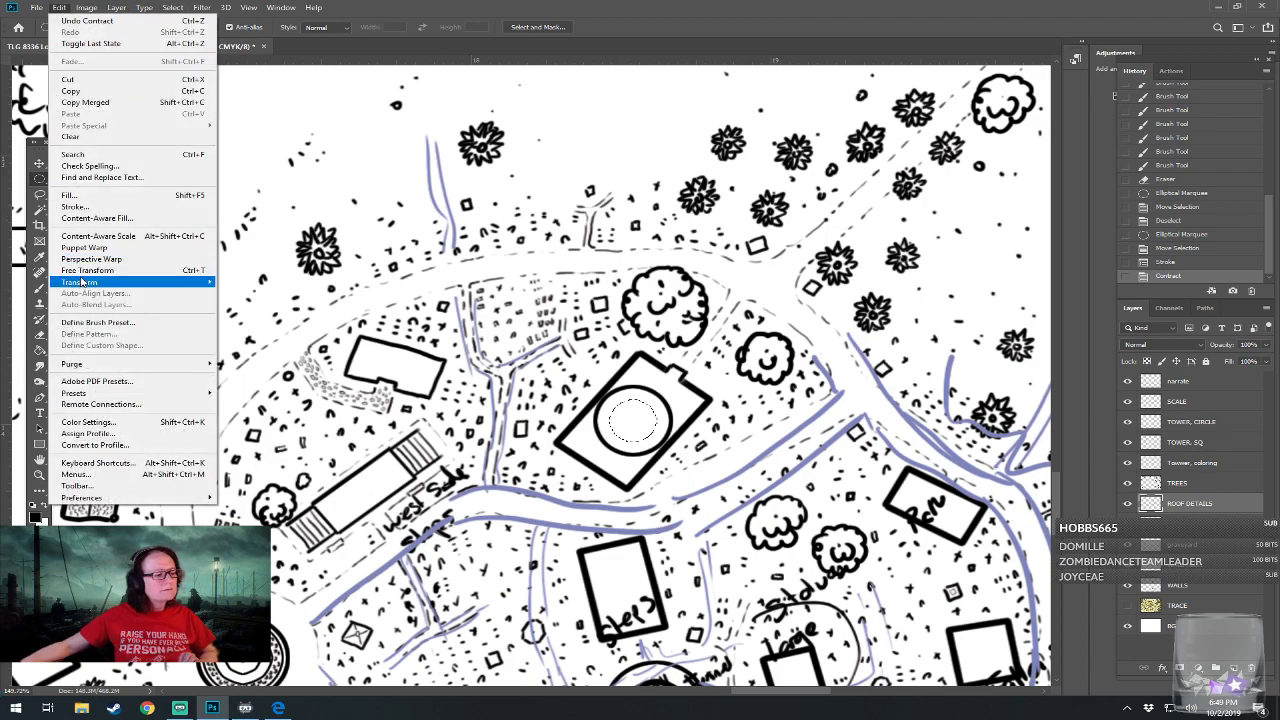
{"action": "left_click", "coordinate": [86, 210]}
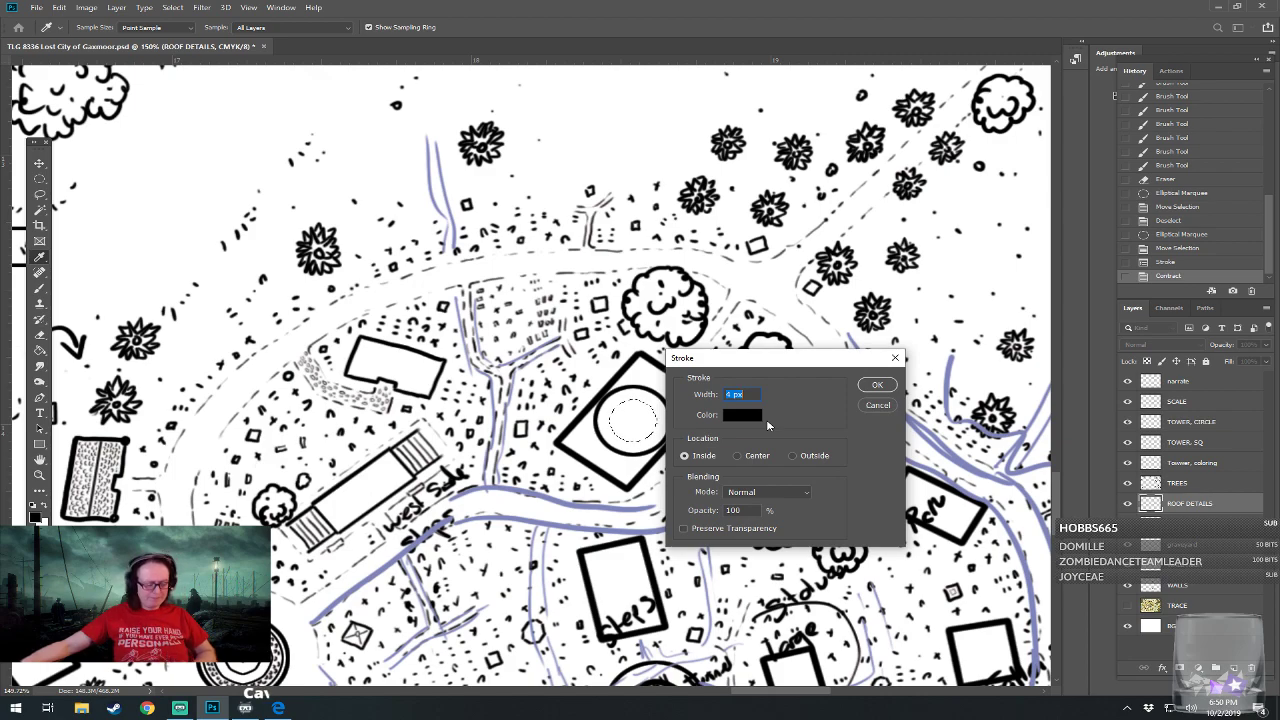
{"action": "left_click", "coordinate": [877, 385]}
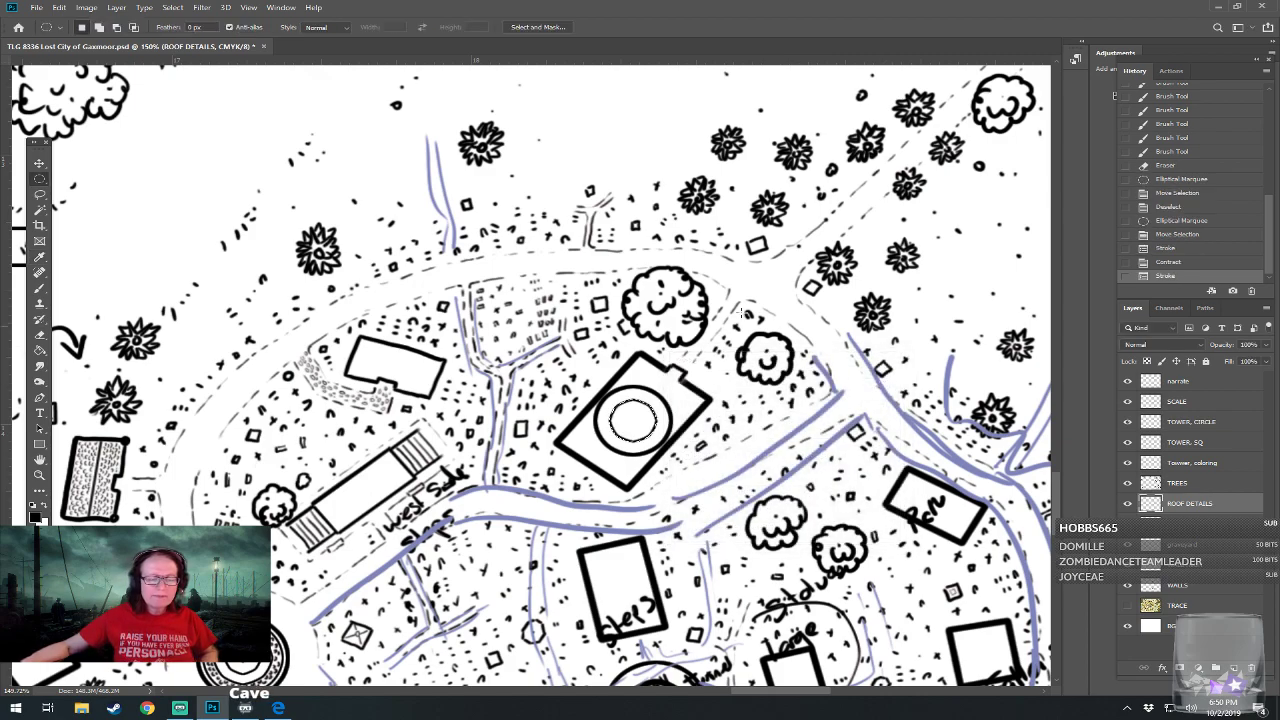
Contract the dome selection by another 10 pixels and stroke it inside in black at 2 px to add a smaller ring
{"action": "left_click", "coordinate": [172, 7]}
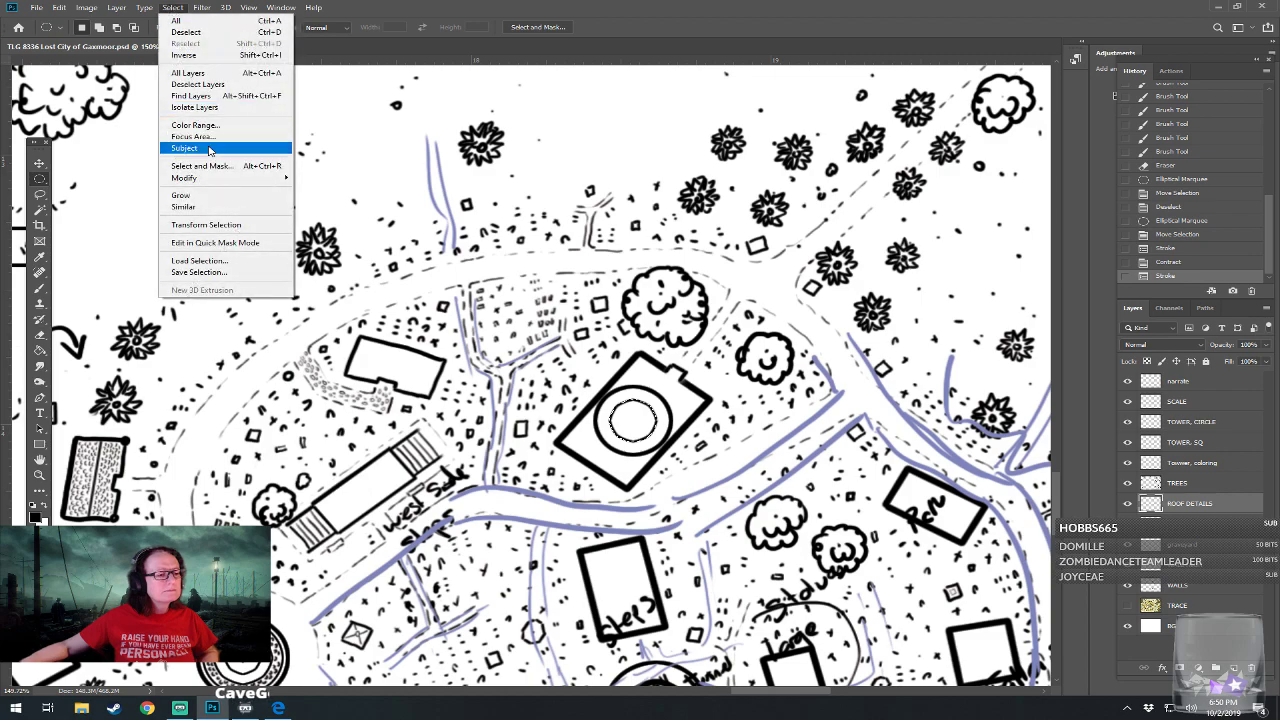
{"action": "mouse_move", "coordinate": [233, 179]}
{"action": "left_click", "coordinate": [331, 214]}
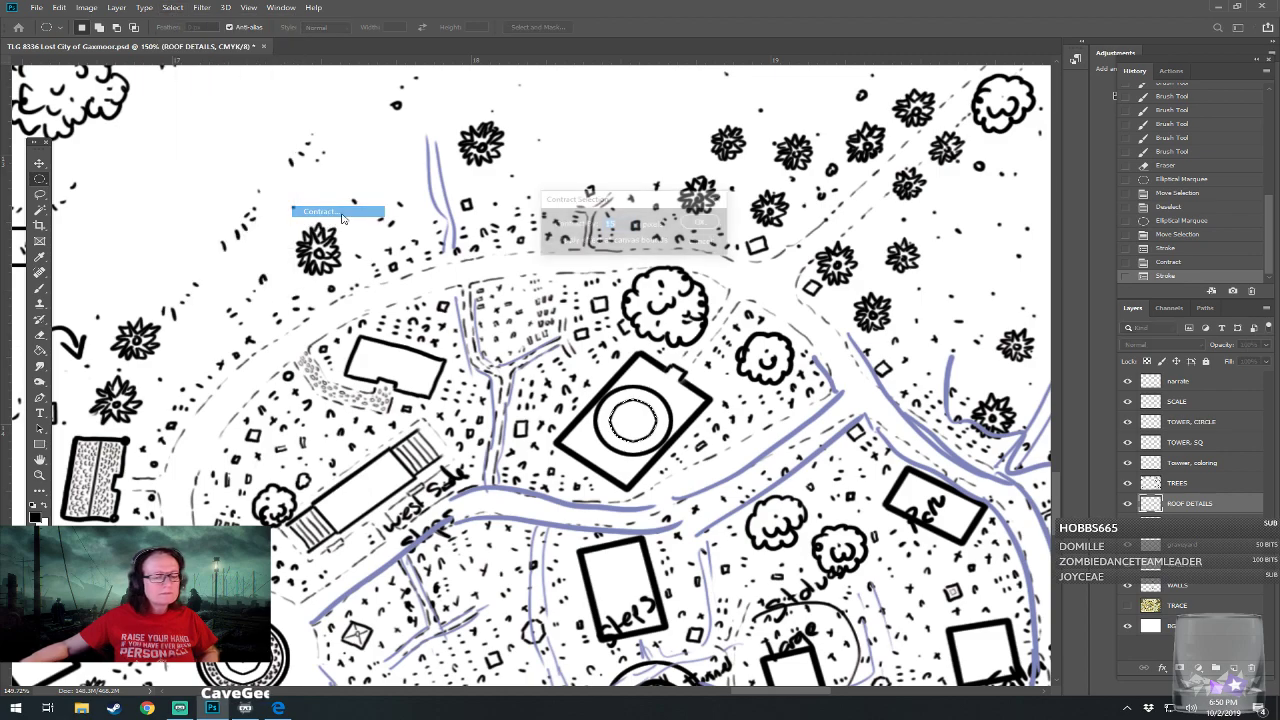
{"action": "type", "text": "10"}
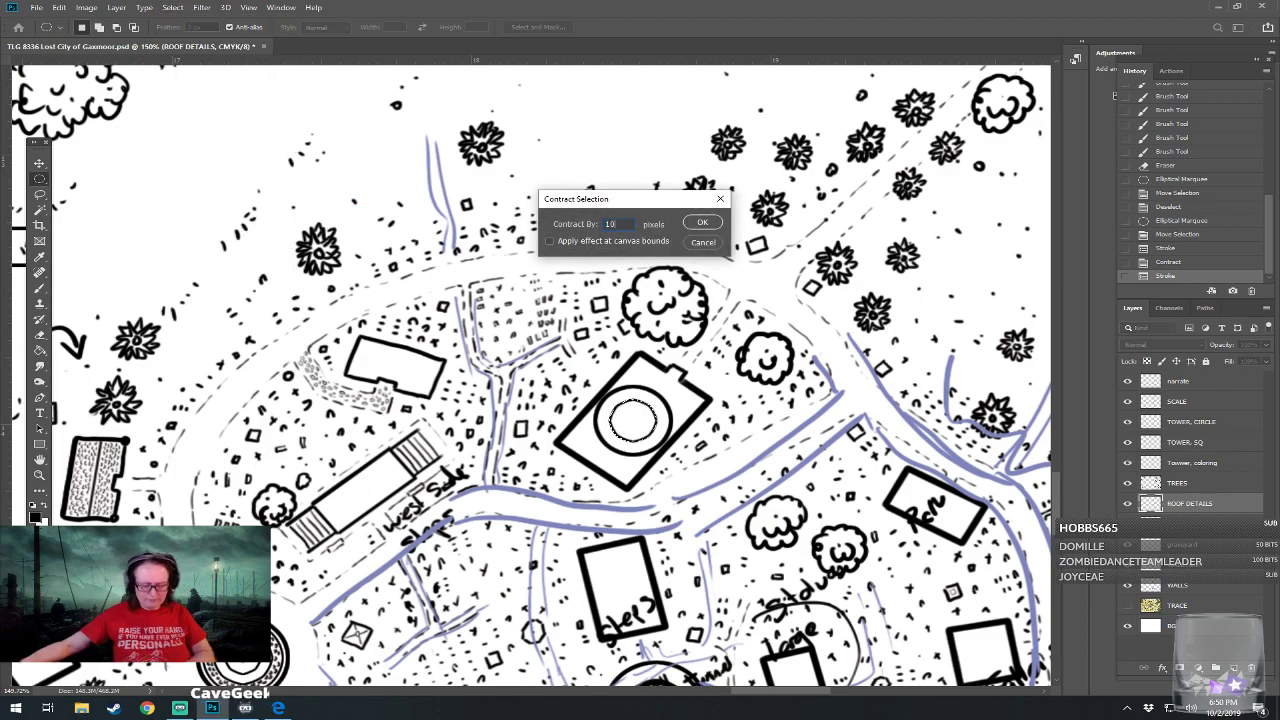
{"action": "left_click", "coordinate": [703, 222]}
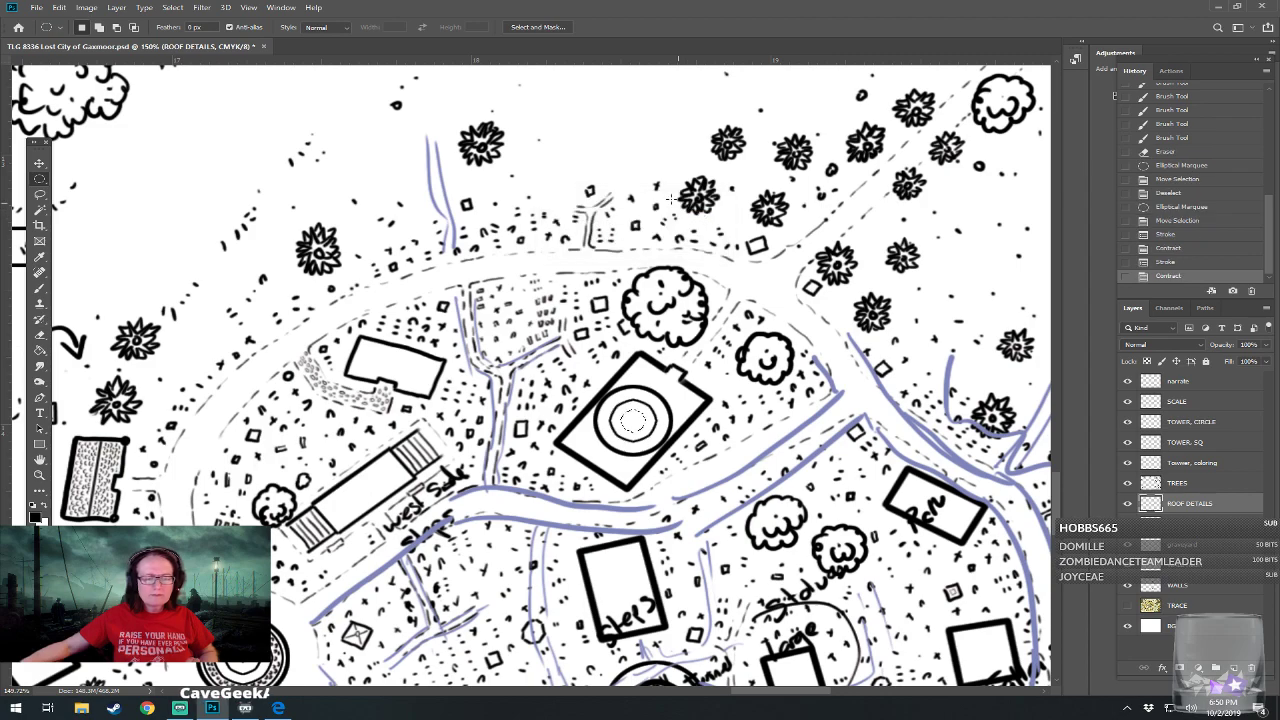
{"action": "left_click", "coordinate": [59, 7]}
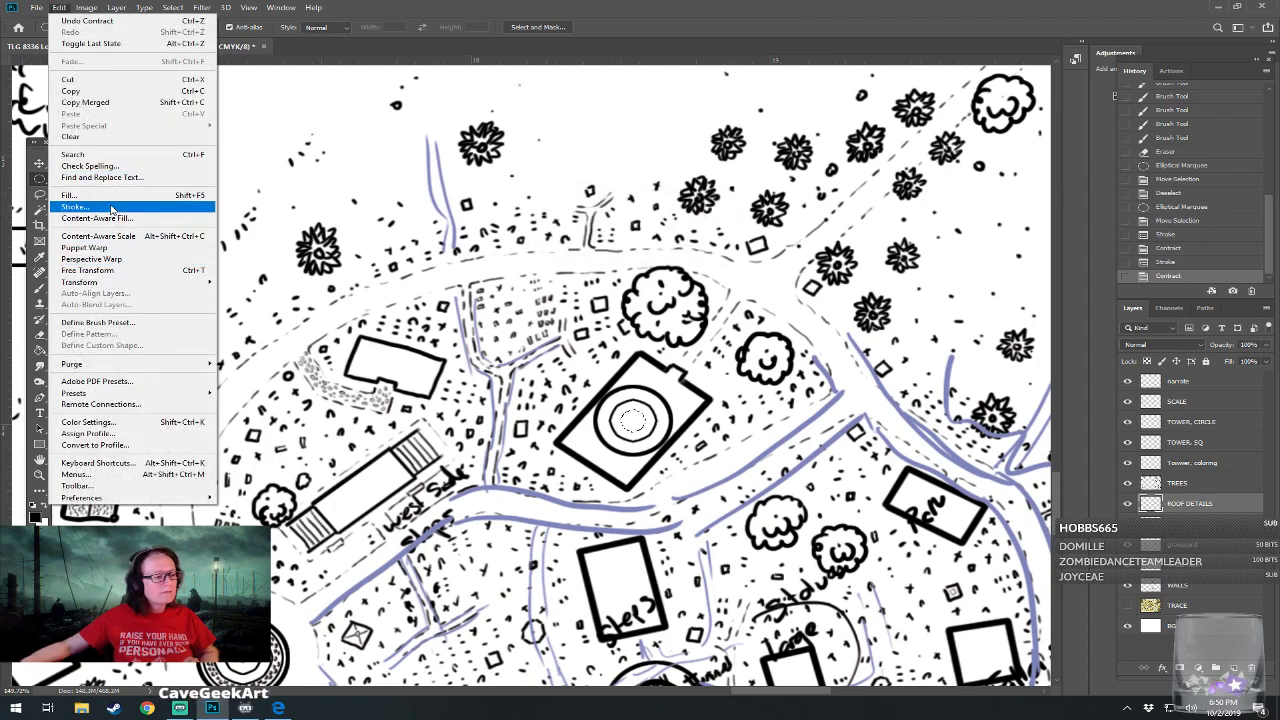
{"action": "left_click", "coordinate": [76, 206]}
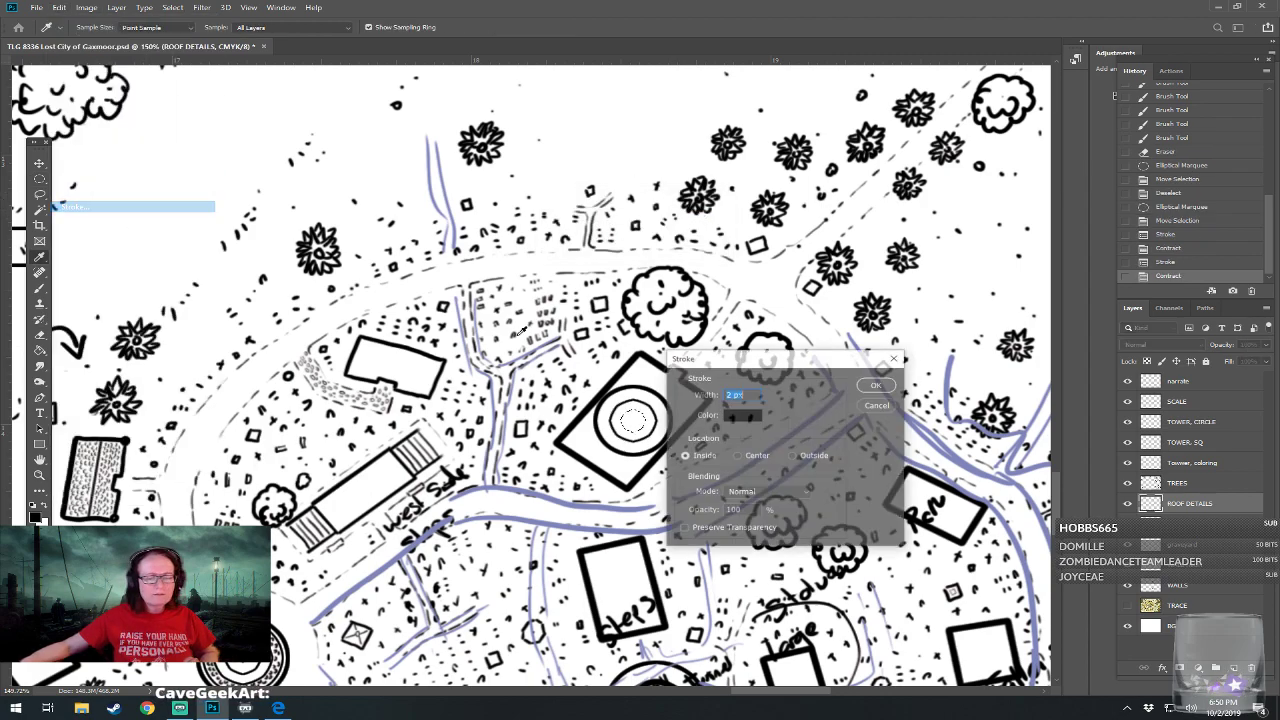
{"action": "left_click", "coordinate": [876, 385]}
Contract the selection once more, stroke the innermost ring at the dome's centre, and deselect
{"action": "left_click", "coordinate": [172, 7]}
{"action": "mouse_move", "coordinate": [250, 178]}
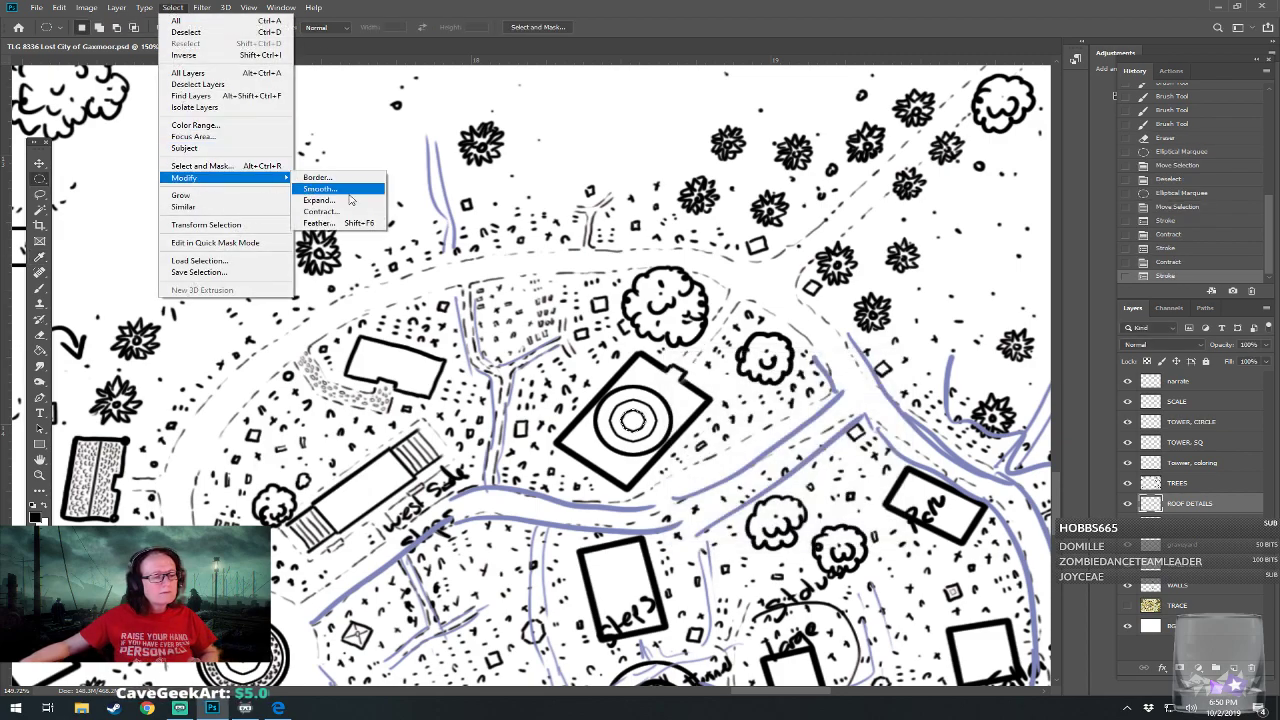
{"action": "left_click", "coordinate": [321, 211]}
{"action": "left_click", "coordinate": [703, 223]}
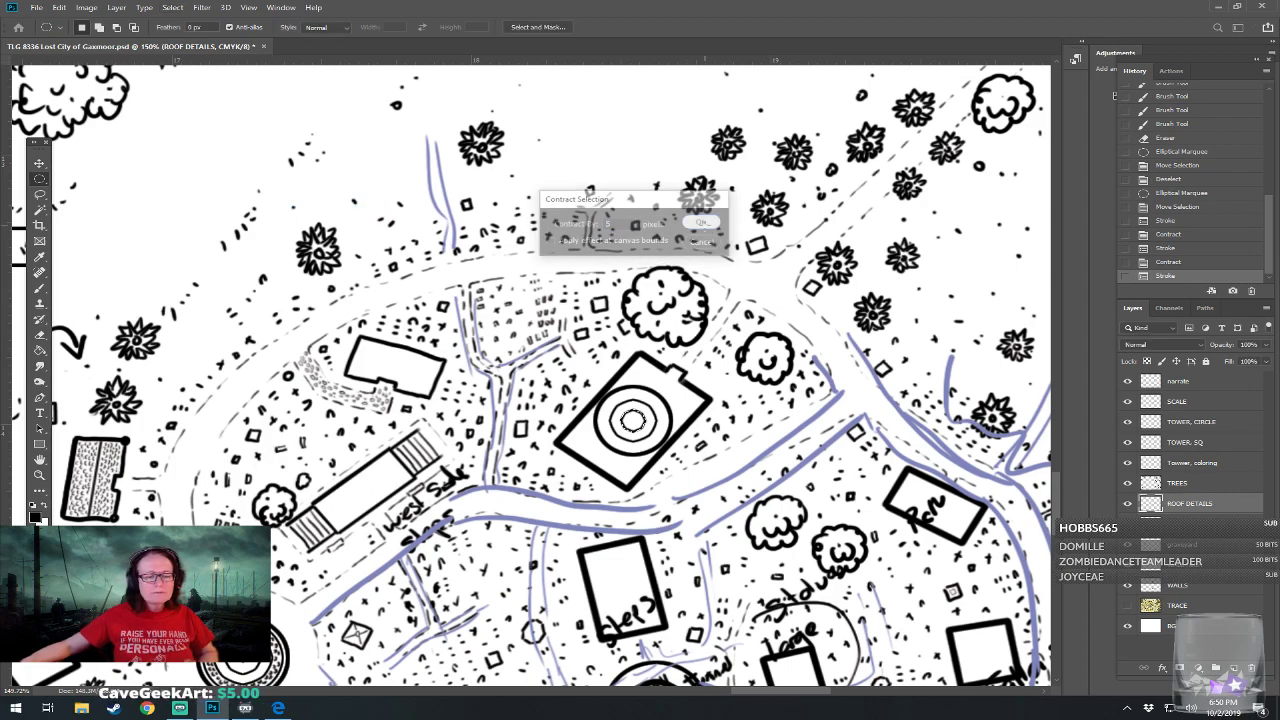
{"action": "left_click", "coordinate": [55, 9]}
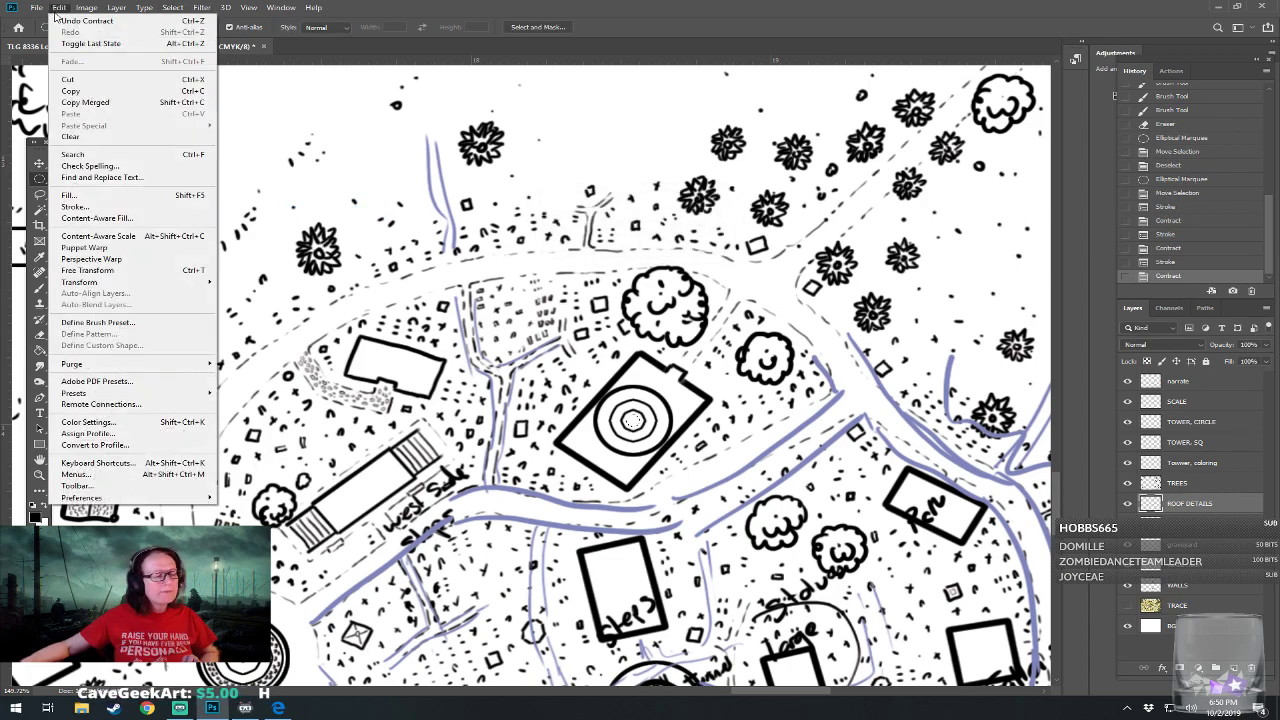
{"action": "left_click", "coordinate": [128, 210]}
{"action": "left_click", "coordinate": [877, 384]}
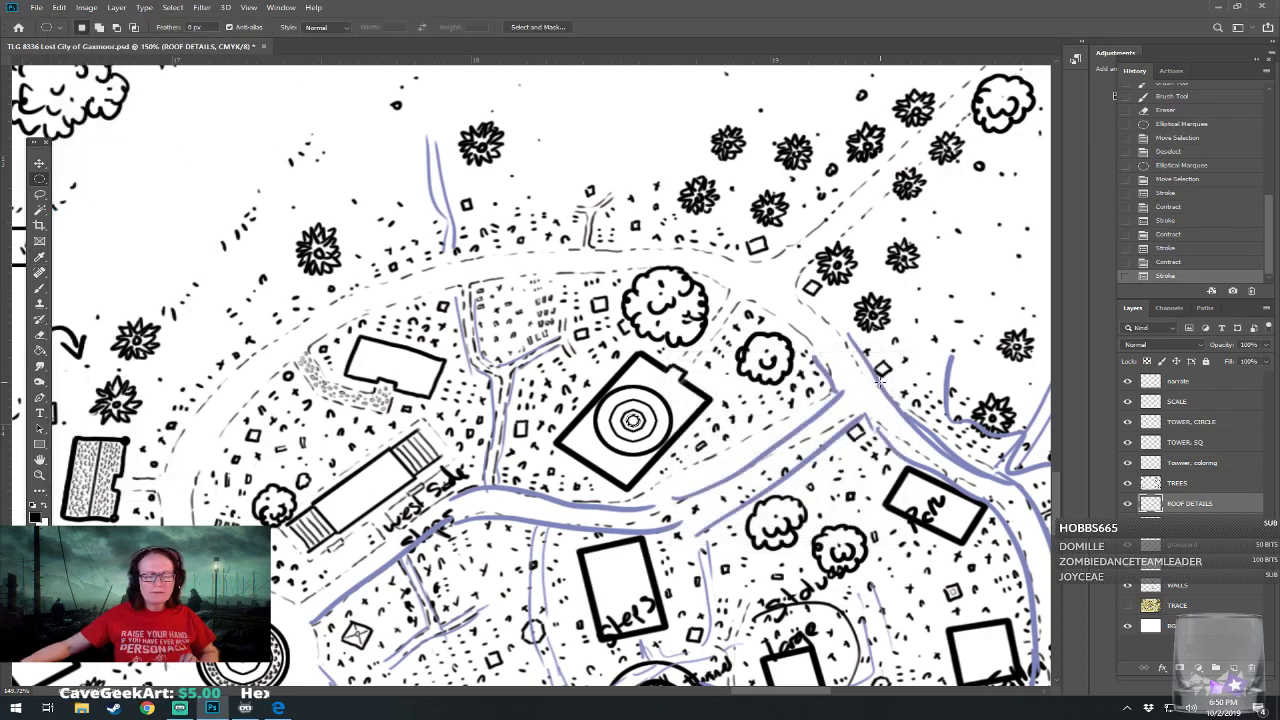
{"action": "key", "text": "ctrl+d"}
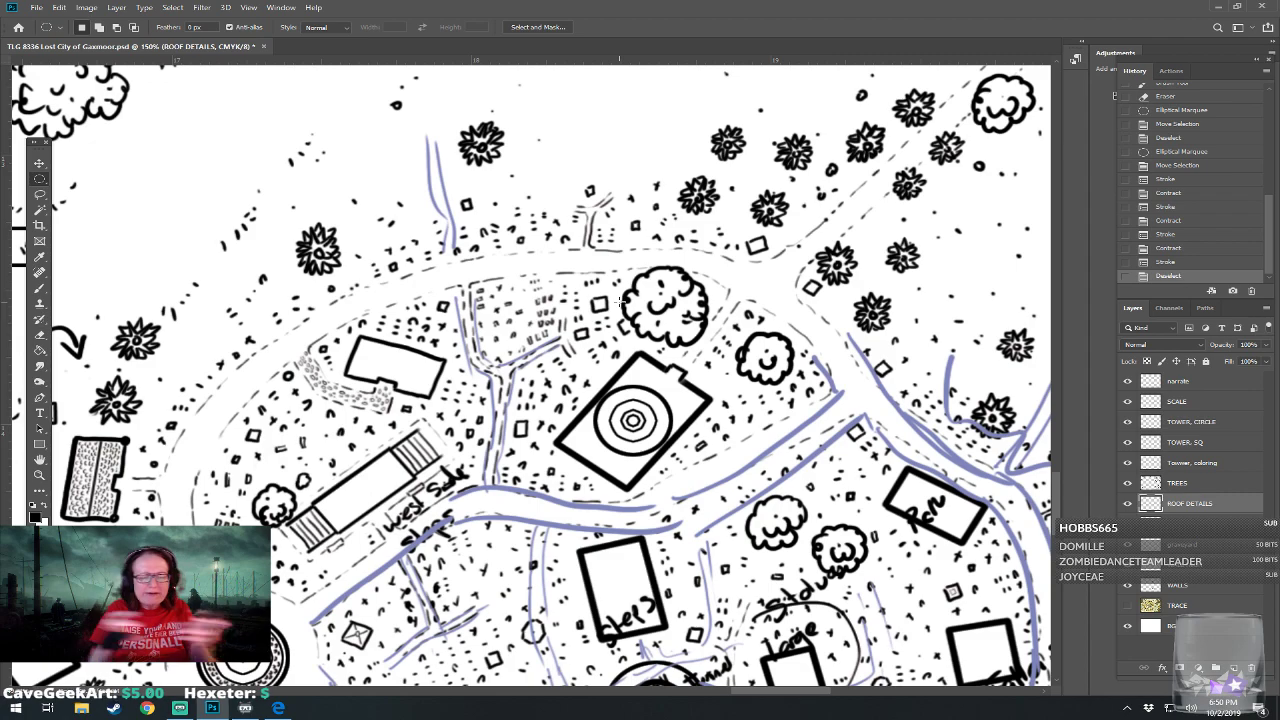
On the narrate layer, erase the handwritten "West Side steps" note beside the long building with stairs at both ends
{"action": "left_click_drag", "start_coordinate": [620, 302], "coordinate": [545, 189]}
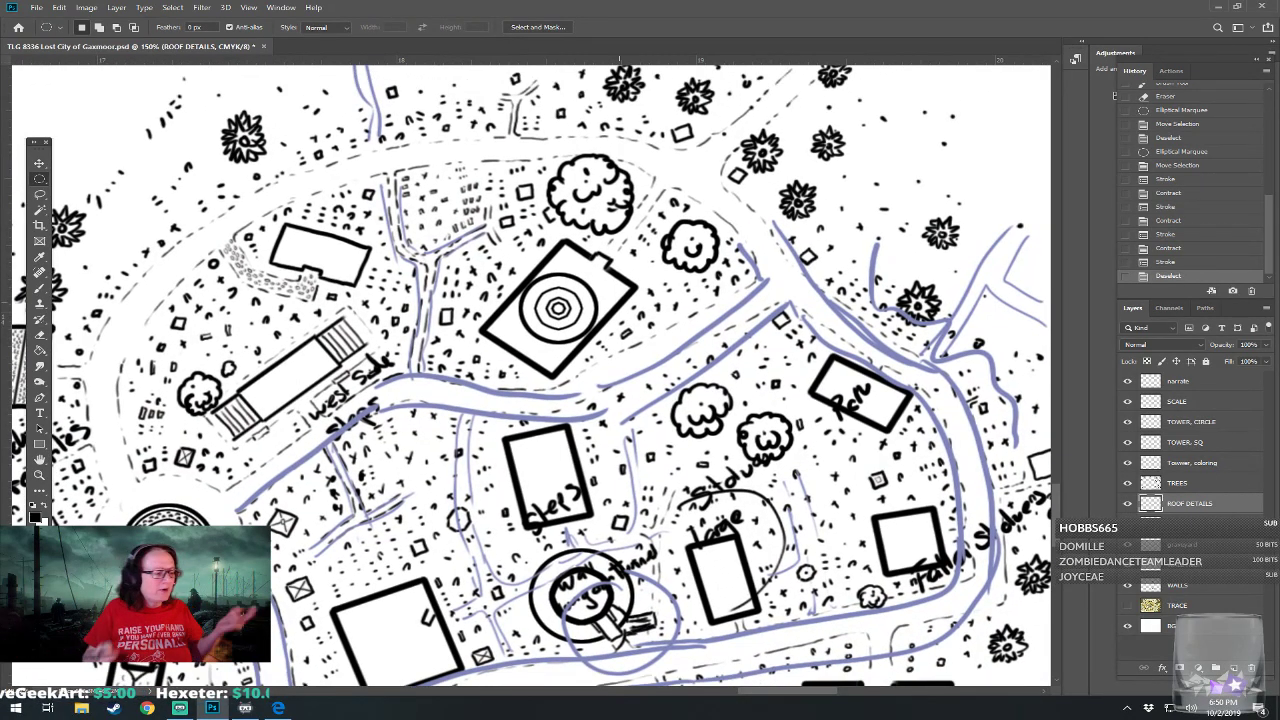
{"action": "left_click_drag", "start_coordinate": [619, 302], "coordinate": [584, 310]}
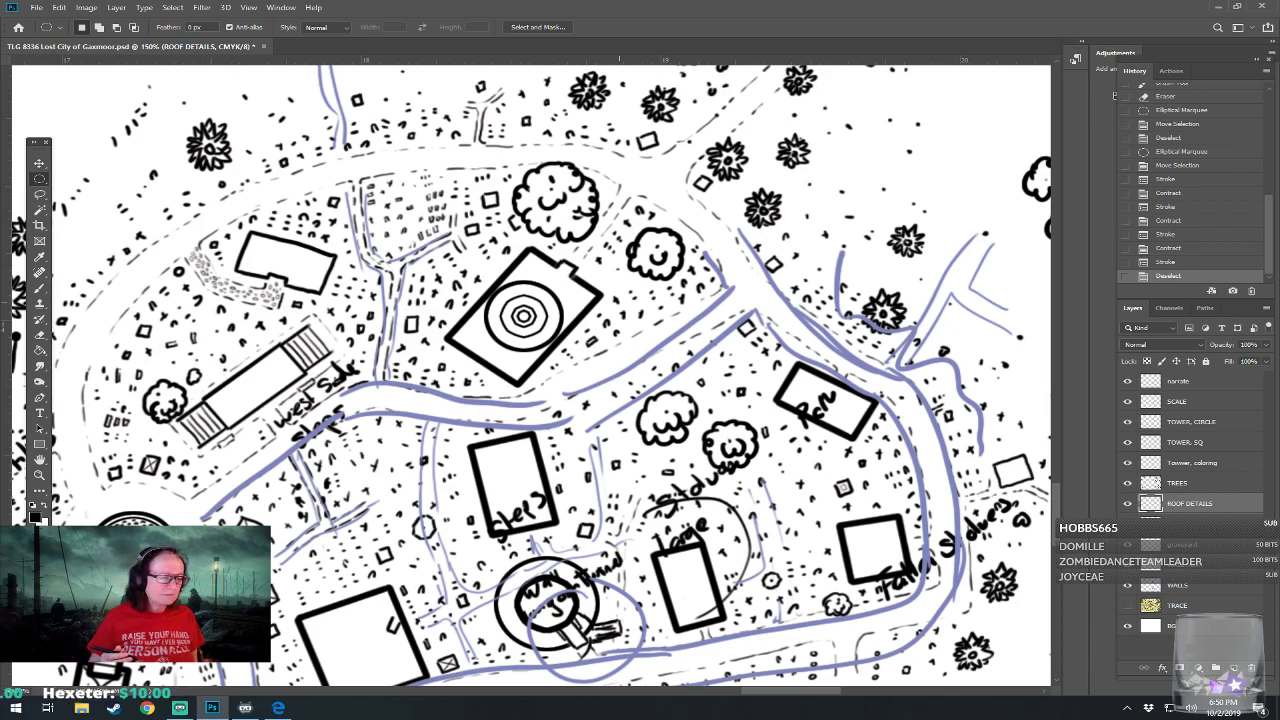
{"action": "scroll", "coordinate": [619, 318], "scroll_direction": "left", "scroll_amount": 3}
{"action": "scroll", "coordinate": [619, 318], "scroll_direction": "up", "scroll_amount": 4}
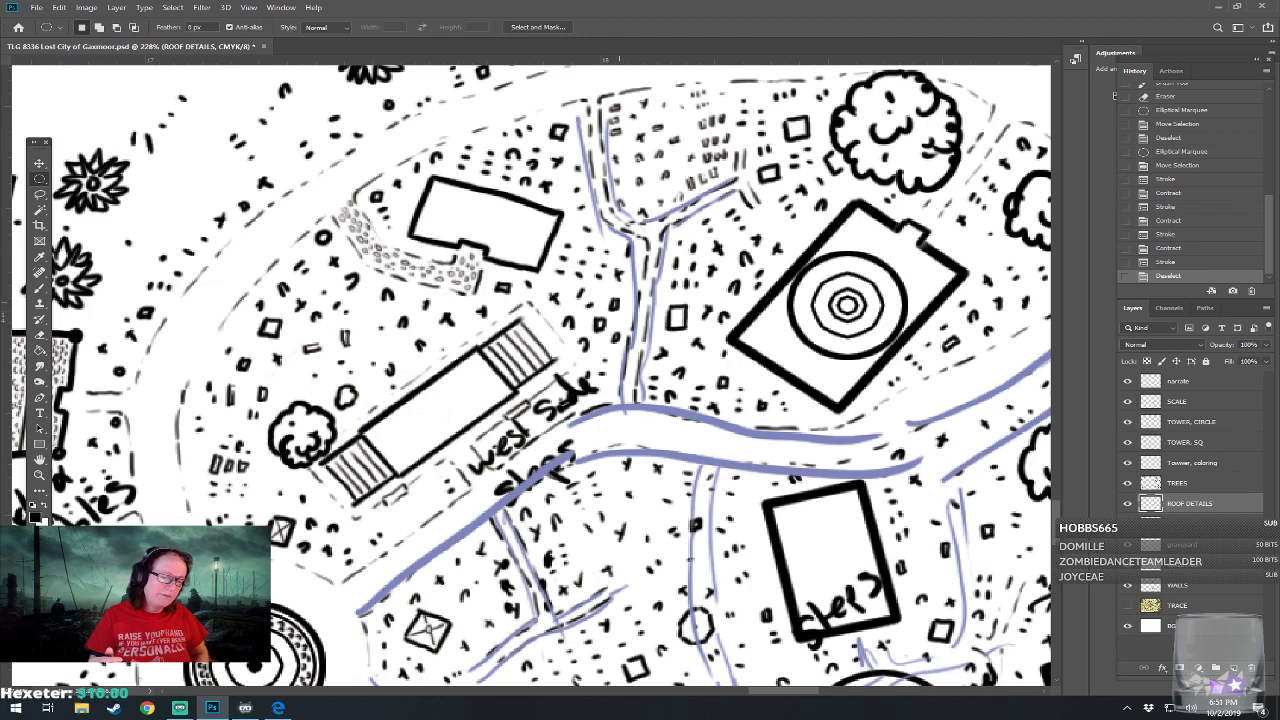
{"action": "left_click", "coordinate": [1197, 380]}
{"action": "left_click_drag", "start_coordinate": [535, 428], "coordinate": [487, 458]}
{"action": "key", "text": "ctrl+d"}
{"action": "key", "text": "e"}
{"action": "mouse_move", "coordinate": [480, 466]}
{"action": "left_mouse_down"}
{"action": "mouse_move", "coordinate": [577, 388]}
{"action": "mouse_move", "coordinate": [544, 417]}
{"action": "mouse_move", "coordinate": [550, 392]}
{"action": "mouse_move", "coordinate": [588, 388]}
{"action": "mouse_move", "coordinate": [546, 394]}
{"action": "mouse_move", "coordinate": [533, 427]}
{"action": "mouse_move", "coordinate": [595, 396]}
{"action": "mouse_move", "coordinate": [529, 473]}
{"action": "mouse_move", "coordinate": [495, 480]}
{"action": "mouse_move", "coordinate": [521, 503]}
{"action": "mouse_move", "coordinate": [523, 466]}
{"action": "mouse_move", "coordinate": [543, 489]}
{"action": "mouse_move", "coordinate": [583, 447]}
{"action": "mouse_move", "coordinate": [470, 535]}
{"action": "mouse_move", "coordinate": [529, 487]}
{"action": "left_mouse_up"}
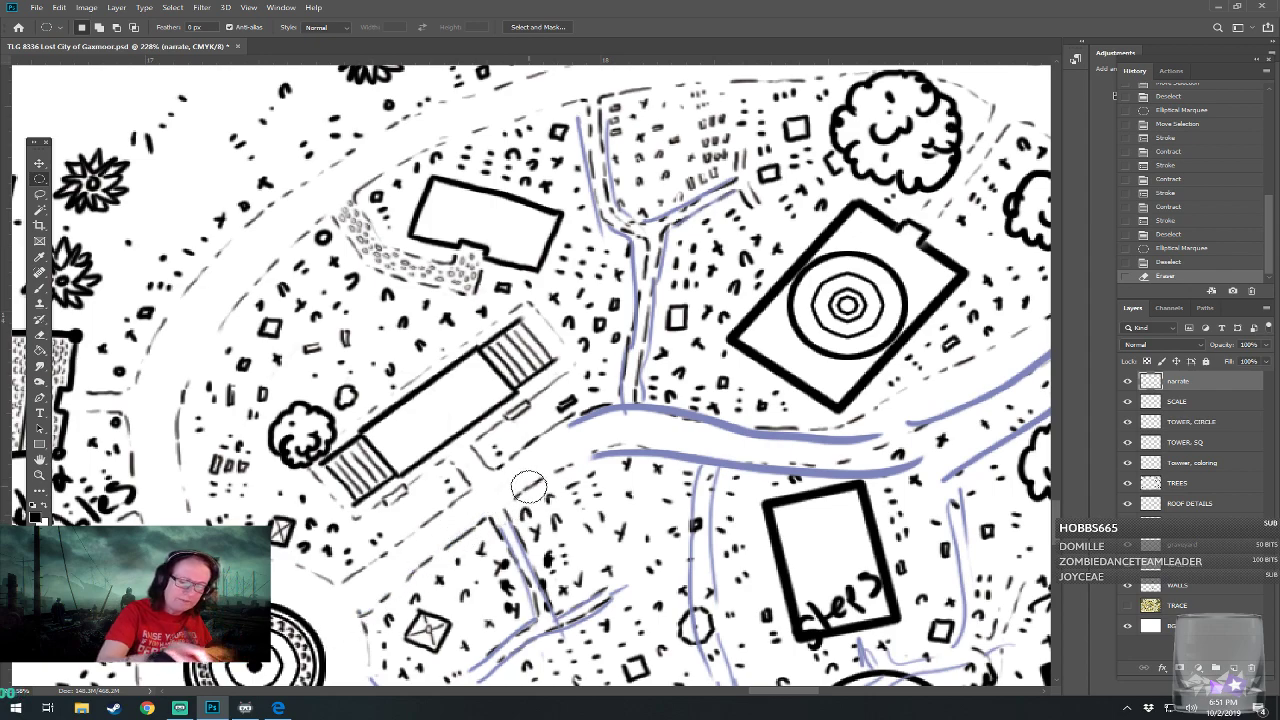
Erase the blue guide lines of the forked side path southeast of the long stepped building
{"action": "mouse_move", "coordinate": [526, 574]}
{"action": "left_mouse_down"}
{"action": "mouse_move", "coordinate": [451, 459]}
{"action": "mouse_move", "coordinate": [449, 476]}
{"action": "mouse_move", "coordinate": [482, 510]}
{"action": "mouse_move", "coordinate": [398, 568]}
{"action": "mouse_move", "coordinate": [552, 470]}
{"action": "mouse_move", "coordinate": [480, 531]}
{"action": "left_mouse_up"}
{"action": "mouse_move", "coordinate": [615, 446]}
{"action": "left_mouse_down"}
{"action": "mouse_move", "coordinate": [544, 428]}
{"action": "mouse_move", "coordinate": [516, 520]}
{"action": "mouse_move", "coordinate": [506, 348]}
{"action": "left_mouse_up"}
{"action": "scroll", "coordinate": [668, 465], "scroll_direction": "down", "scroll_amount": 5}
{"action": "left_click_drag", "start_coordinate": [668, 465], "coordinate": [705, 346]}
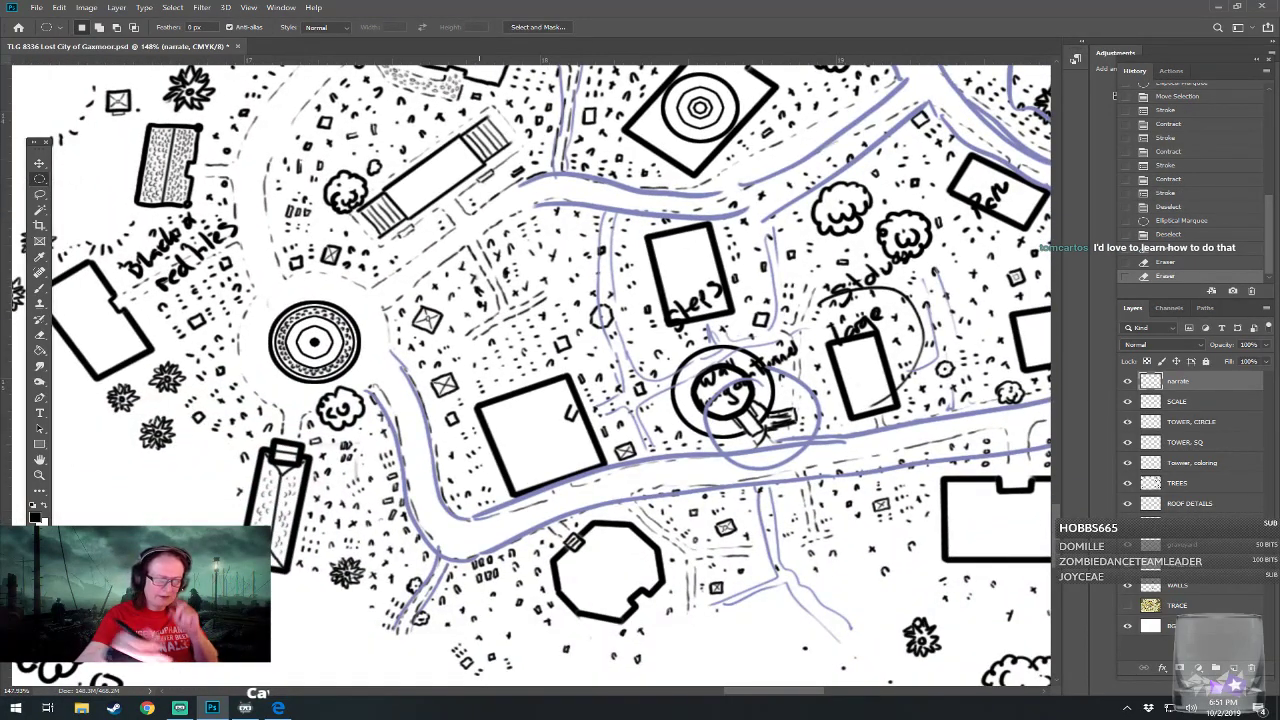
Erase the handwritten note and blue circle over the ring-shaped tower, plus the blue path lines south of it
{"action": "left_click_drag", "start_coordinate": [707, 420], "coordinate": [740, 386]}
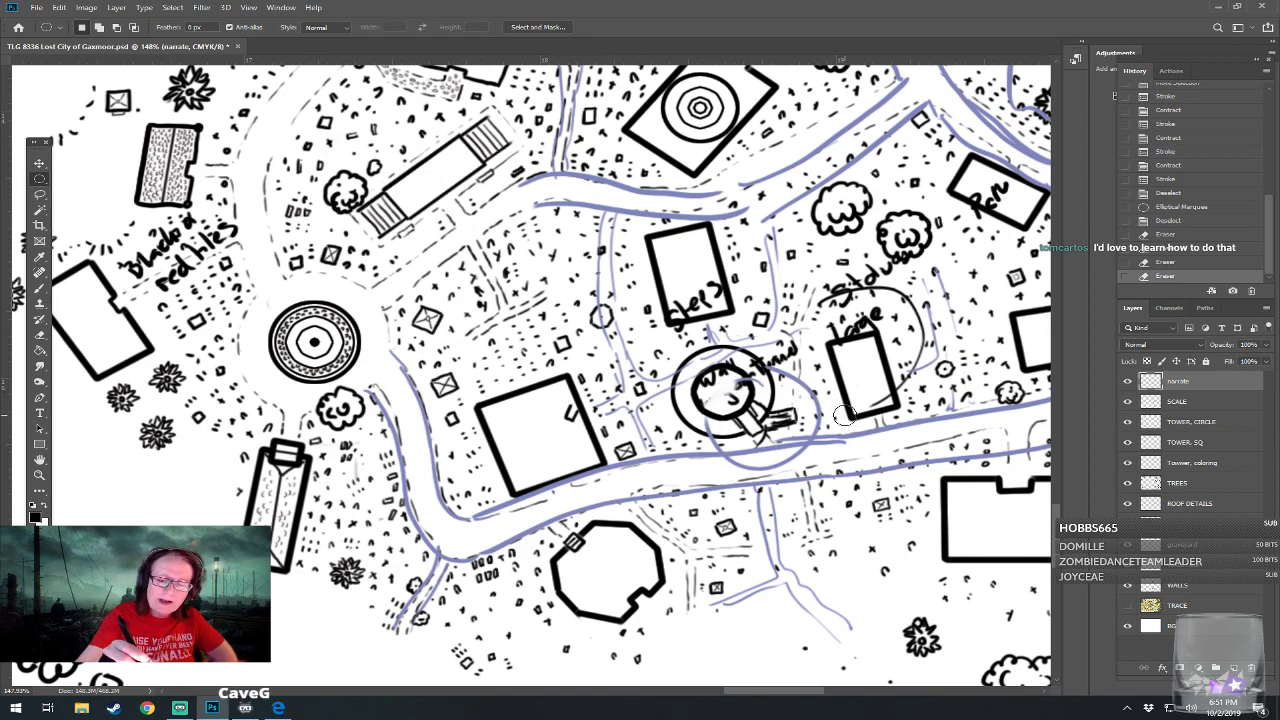
{"action": "mouse_move", "coordinate": [713, 375]}
{"action": "left_mouse_down"}
{"action": "mouse_move", "coordinate": [767, 352]}
{"action": "mouse_move", "coordinate": [783, 367]}
{"action": "mouse_move", "coordinate": [786, 343]}
{"action": "mouse_move", "coordinate": [757, 392]}
{"action": "mouse_move", "coordinate": [707, 411]}
{"action": "mouse_move", "coordinate": [718, 452]}
{"action": "mouse_move", "coordinate": [772, 466]}
{"action": "mouse_move", "coordinate": [780, 458]}
{"action": "mouse_move", "coordinate": [739, 457]}
{"action": "mouse_move", "coordinate": [800, 441]}
{"action": "mouse_move", "coordinate": [819, 420]}
{"action": "mouse_move", "coordinate": [784, 372]}
{"action": "mouse_move", "coordinate": [801, 440]}
{"action": "left_mouse_up"}
{"action": "mouse_move", "coordinate": [822, 456]}
{"action": "left_mouse_down"}
{"action": "mouse_move", "coordinate": [756, 488]}
{"action": "mouse_move", "coordinate": [722, 487]}
{"action": "mouse_move", "coordinate": [868, 467]}
{"action": "mouse_move", "coordinate": [788, 489]}
{"action": "mouse_move", "coordinate": [774, 591]}
{"action": "mouse_move", "coordinate": [791, 574]}
{"action": "mouse_move", "coordinate": [689, 618]}
{"action": "left_mouse_up"}
{"action": "left_click_drag", "start_coordinate": [833, 636], "coordinate": [813, 599]}
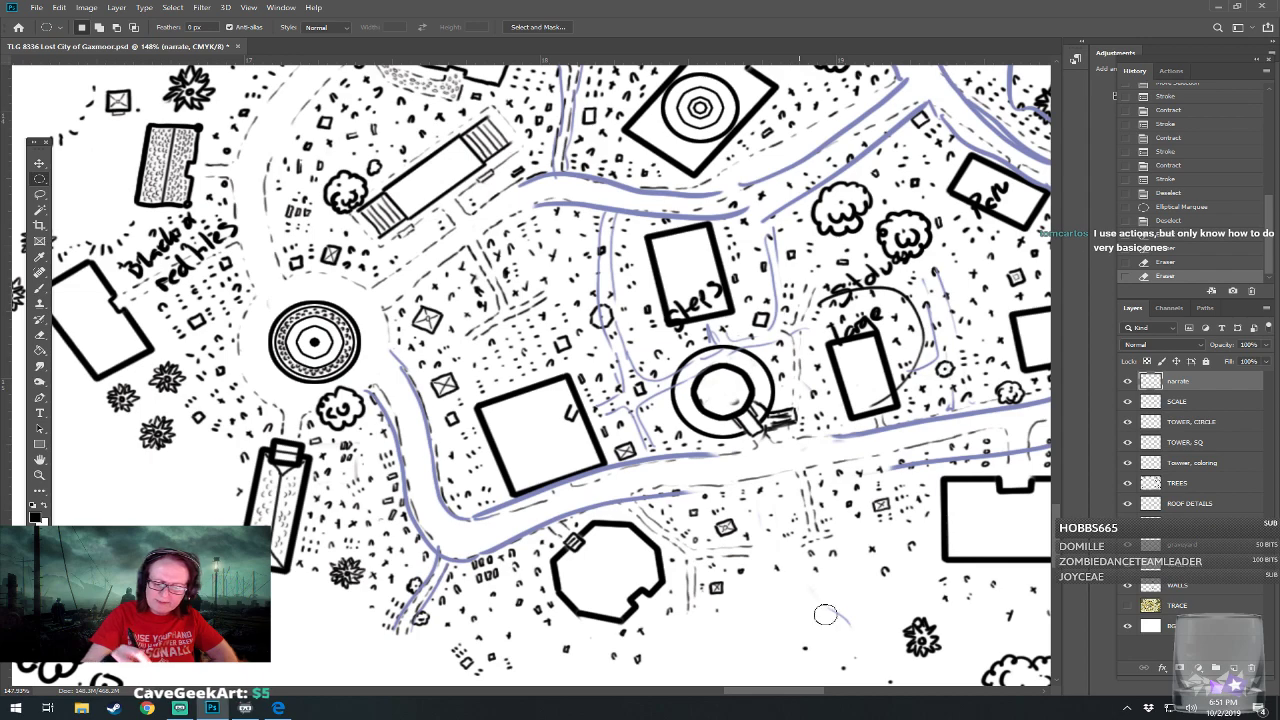
Erase the blue road guide lines curving around the large square building and the scribble beside the ring-shaped tower's walkway
{"action": "mouse_move", "coordinate": [527, 497]}
{"action": "left_mouse_down"}
{"action": "mouse_move", "coordinate": [682, 458]}
{"action": "mouse_move", "coordinate": [613, 463]}
{"action": "mouse_move", "coordinate": [487, 510]}
{"action": "mouse_move", "coordinate": [473, 562]}
{"action": "mouse_move", "coordinate": [516, 542]}
{"action": "mouse_move", "coordinate": [416, 595]}
{"action": "mouse_move", "coordinate": [393, 625]}
{"action": "mouse_move", "coordinate": [420, 592]}
{"action": "mouse_move", "coordinate": [420, 530]}
{"action": "mouse_move", "coordinate": [377, 397]}
{"action": "mouse_move", "coordinate": [365, 400]}
{"action": "mouse_move", "coordinate": [355, 465]}
{"action": "mouse_move", "coordinate": [395, 350]}
{"action": "mouse_move", "coordinate": [452, 511]}
{"action": "mouse_move", "coordinate": [434, 469]}
{"action": "mouse_move", "coordinate": [501, 517]}
{"action": "left_mouse_up"}
{"action": "left_click_drag", "start_coordinate": [660, 465], "coordinate": [519, 522]}
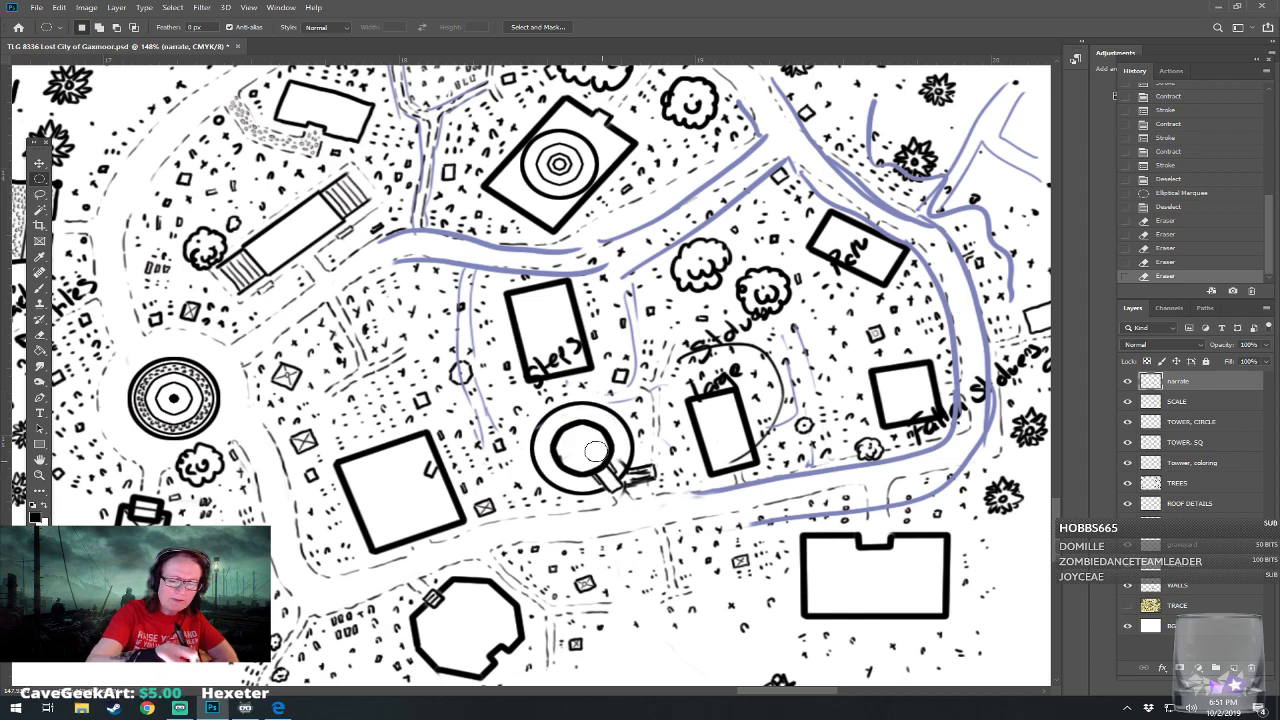
{"action": "mouse_move", "coordinate": [622, 485]}
{"action": "left_mouse_down"}
{"action": "mouse_move", "coordinate": [662, 465]}
{"action": "mouse_move", "coordinate": [644, 474]}
{"action": "mouse_move", "coordinate": [667, 468]}
{"action": "mouse_move", "coordinate": [652, 475]}
{"action": "mouse_move", "coordinate": [618, 450]}
{"action": "left_mouse_up"}
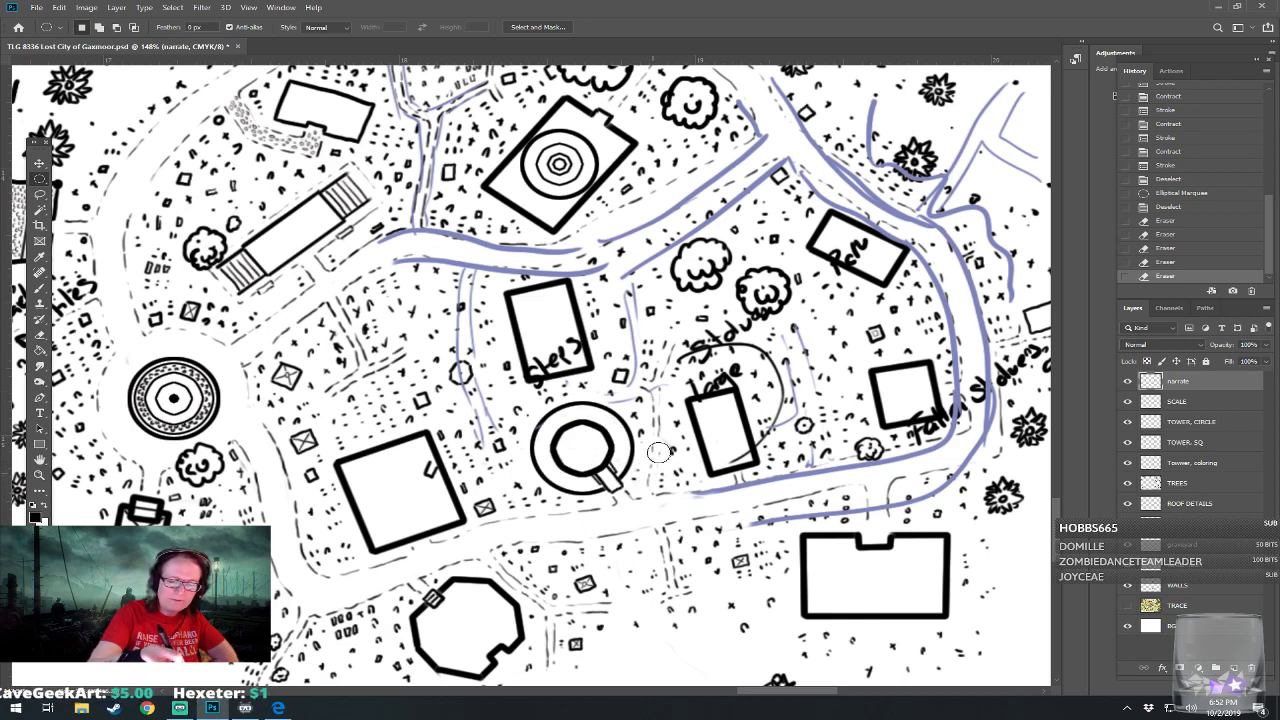
Erase the blue guide lines along the southern road, beside the ring-shaped tower, and on the paths around the "Steps" building
{"action": "mouse_move", "coordinate": [677, 497]}
{"action": "left_mouse_down"}
{"action": "mouse_move", "coordinate": [831, 473]}
{"action": "mouse_move", "coordinate": [671, 496]}
{"action": "mouse_move", "coordinate": [809, 475]}
{"action": "mouse_move", "coordinate": [700, 494]}
{"action": "mouse_move", "coordinate": [845, 505]}
{"action": "mouse_move", "coordinate": [743, 528]}
{"action": "mouse_move", "coordinate": [863, 517]}
{"action": "mouse_move", "coordinate": [709, 511]}
{"action": "left_mouse_up"}
{"action": "mouse_move", "coordinate": [643, 423]}
{"action": "left_mouse_down"}
{"action": "mouse_move", "coordinate": [600, 400]}
{"action": "mouse_move", "coordinate": [622, 385]}
{"action": "mouse_move", "coordinate": [633, 330]}
{"action": "mouse_move", "coordinate": [624, 274]}
{"action": "left_mouse_up"}
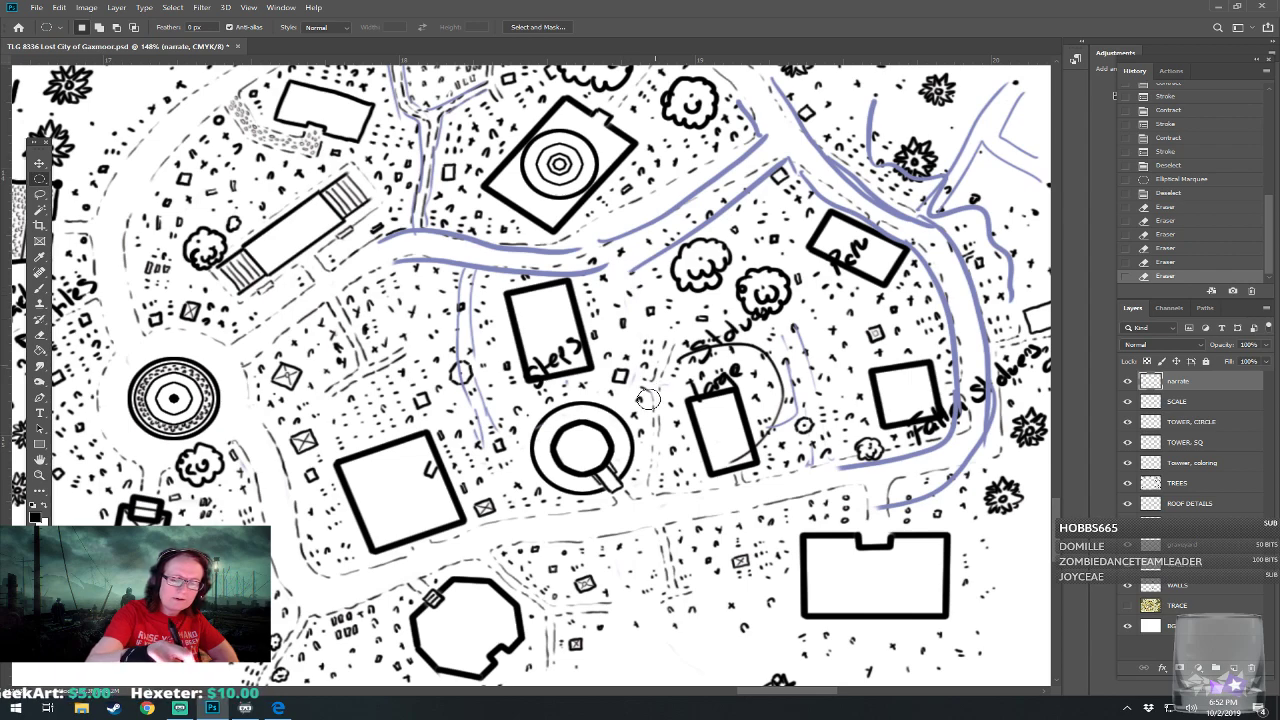
{"action": "mouse_move", "coordinate": [516, 411]}
{"action": "left_mouse_down"}
{"action": "mouse_move", "coordinate": [472, 384]}
{"action": "mouse_move", "coordinate": [455, 294]}
{"action": "mouse_move", "coordinate": [469, 308]}
{"action": "mouse_move", "coordinate": [473, 263]}
{"action": "mouse_move", "coordinate": [507, 271]}
{"action": "mouse_move", "coordinate": [442, 234]}
{"action": "mouse_move", "coordinate": [537, 258]}
{"action": "mouse_move", "coordinate": [576, 253]}
{"action": "mouse_move", "coordinate": [570, 272]}
{"action": "mouse_move", "coordinate": [524, 274]}
{"action": "mouse_move", "coordinate": [612, 236]}
{"action": "mouse_move", "coordinate": [600, 243]}
{"action": "mouse_move", "coordinate": [650, 261]}
{"action": "mouse_move", "coordinate": [689, 493]}
{"action": "left_mouse_up"}
{"action": "mouse_move", "coordinate": [455, 439]}
{"action": "left_mouse_down"}
{"action": "mouse_move", "coordinate": [447, 429]}
{"action": "mouse_move", "coordinate": [446, 469]}
{"action": "mouse_move", "coordinate": [474, 381]}
{"action": "mouse_move", "coordinate": [497, 443]}
{"action": "mouse_move", "coordinate": [527, 449]}
{"action": "mouse_move", "coordinate": [436, 239]}
{"action": "left_mouse_up"}
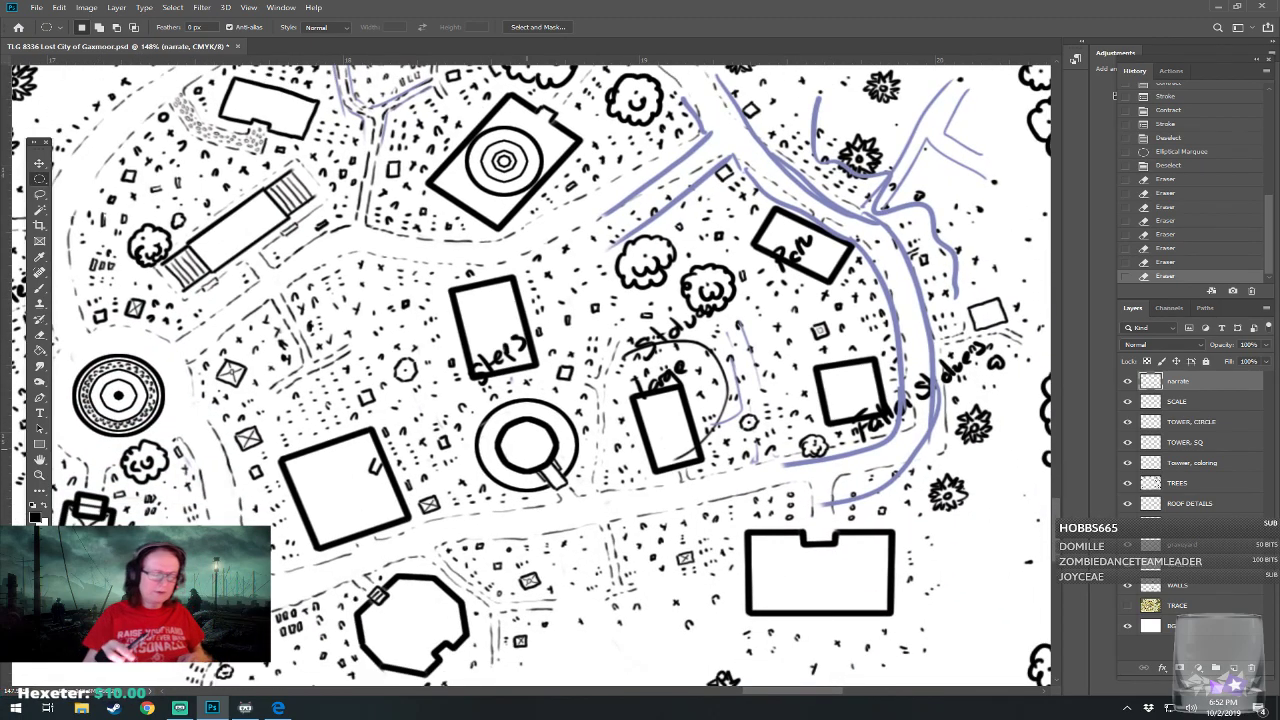
Erase the leftover blue mark and stray lettering just outside the south wall of the "Steps" building
{"action": "left_click_drag", "start_coordinate": [545, 425], "coordinate": [663, 393]}
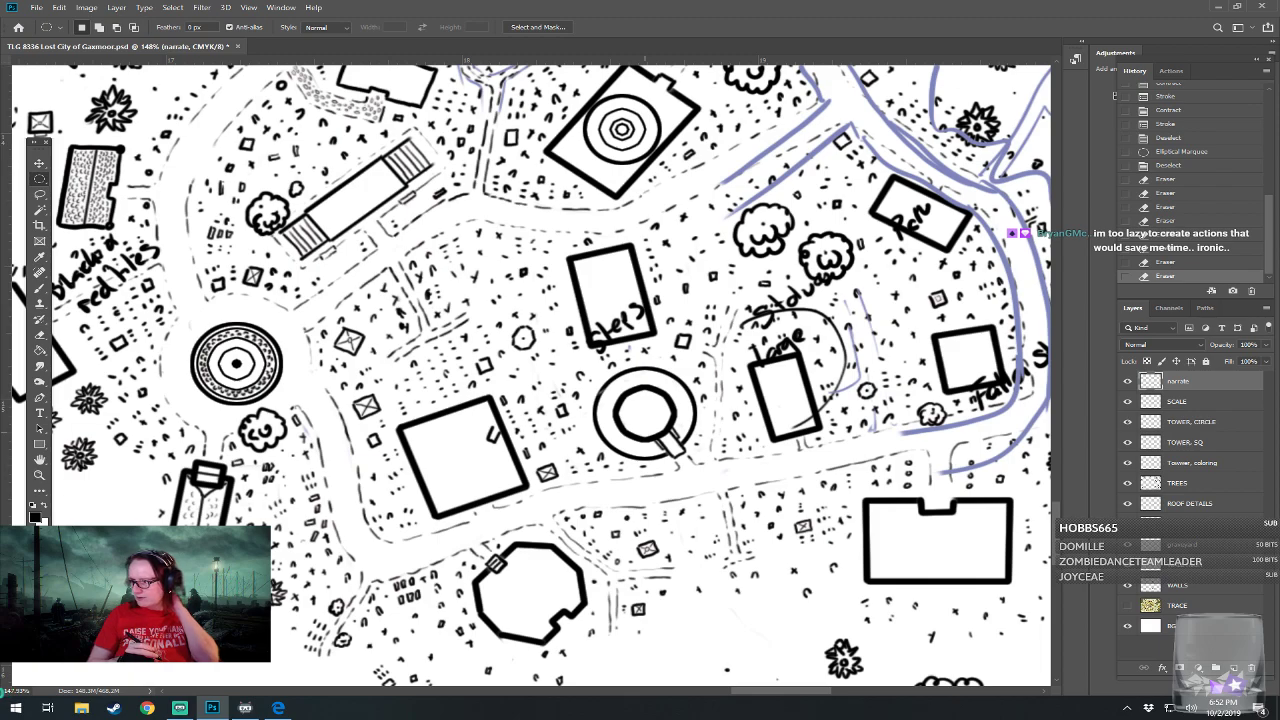
{"action": "left_click_drag", "start_coordinate": [716, 394], "coordinate": [686, 440]}
{"action": "scroll", "coordinate": [686, 440], "scroll_direction": "up", "scroll_amount": 4}
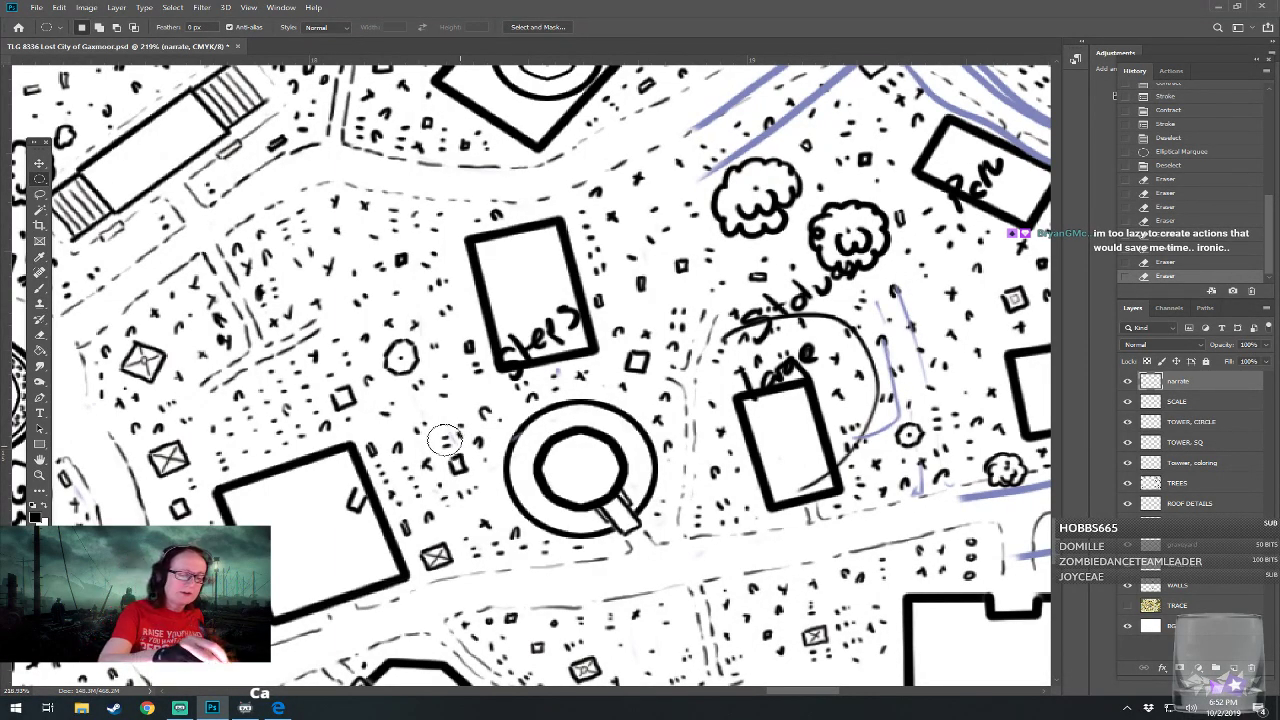
{"action": "mouse_move", "coordinate": [500, 386]}
{"action": "left_mouse_down"}
{"action": "mouse_move", "coordinate": [562, 358]}
{"action": "mouse_move", "coordinate": [594, 368]}
{"action": "left_mouse_up"}
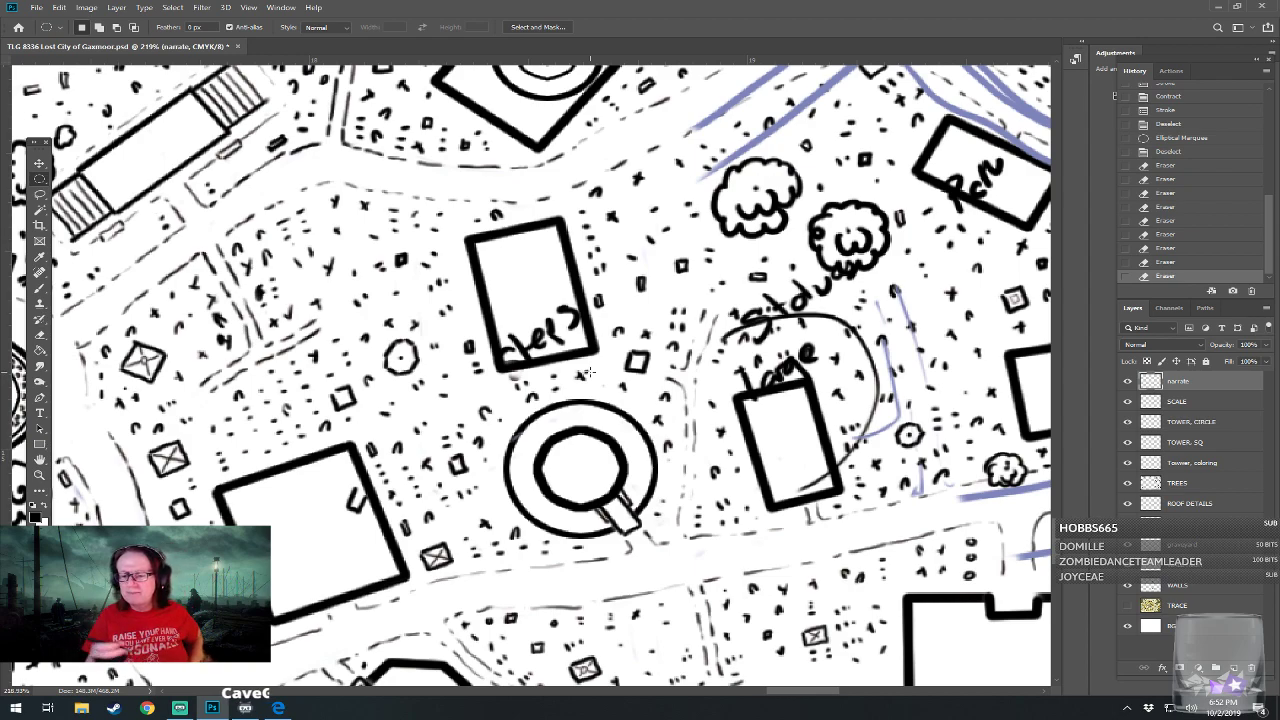
On the ROOF DETAILS layer, change the size of the Hard Round Pressure Size brush
{"action": "left_click", "coordinate": [1190, 505]}
{"action": "key", "text": "b"}
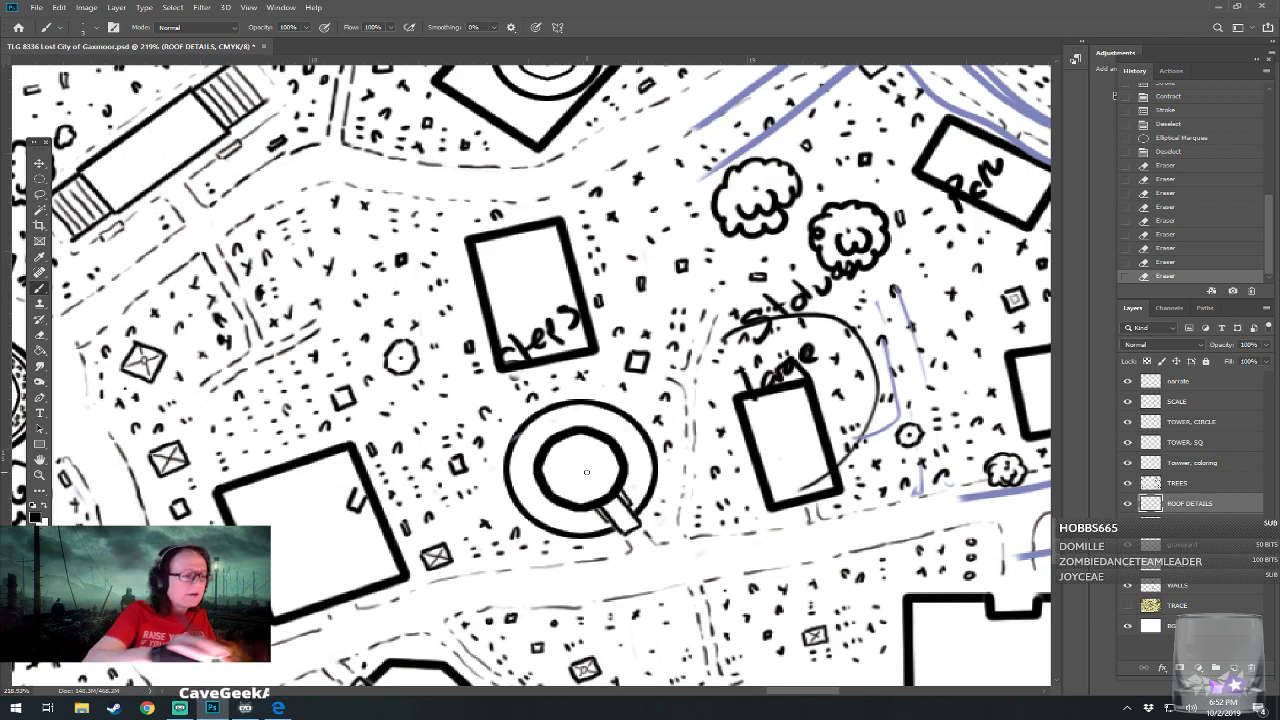
{"action": "left_click", "coordinate": [86, 28]}
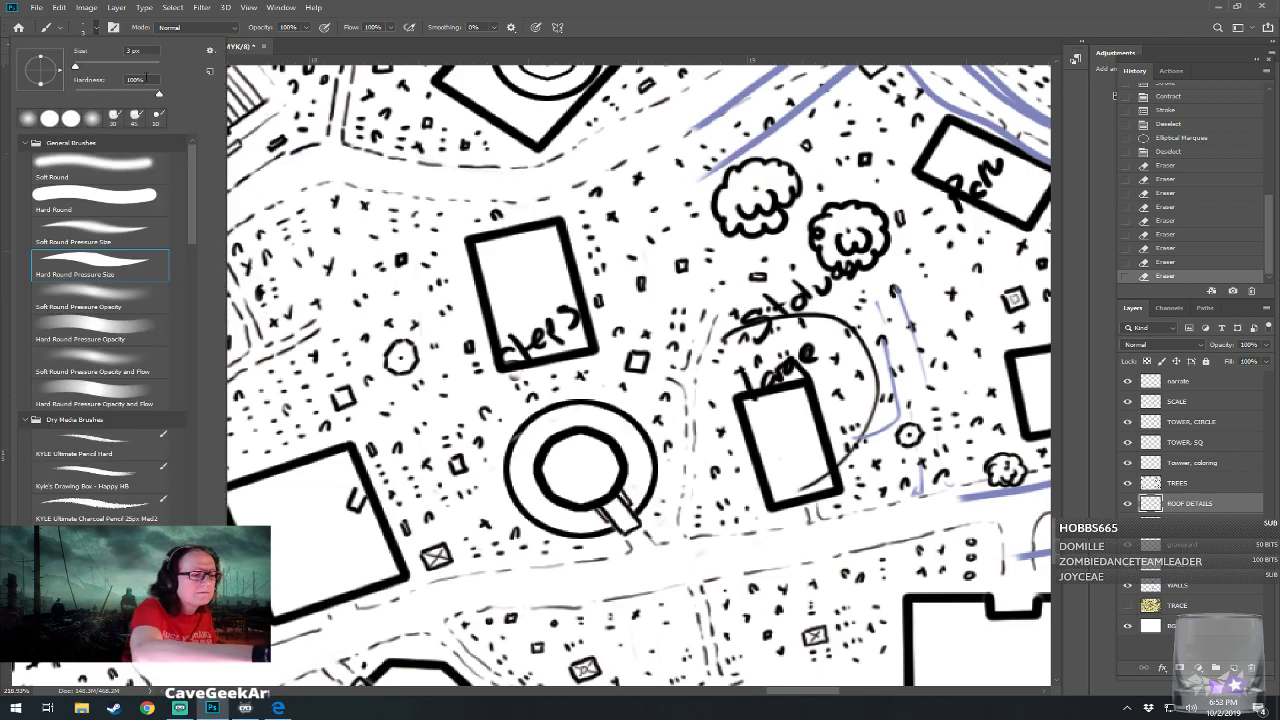
{"action": "left_click", "coordinate": [103, 52]}
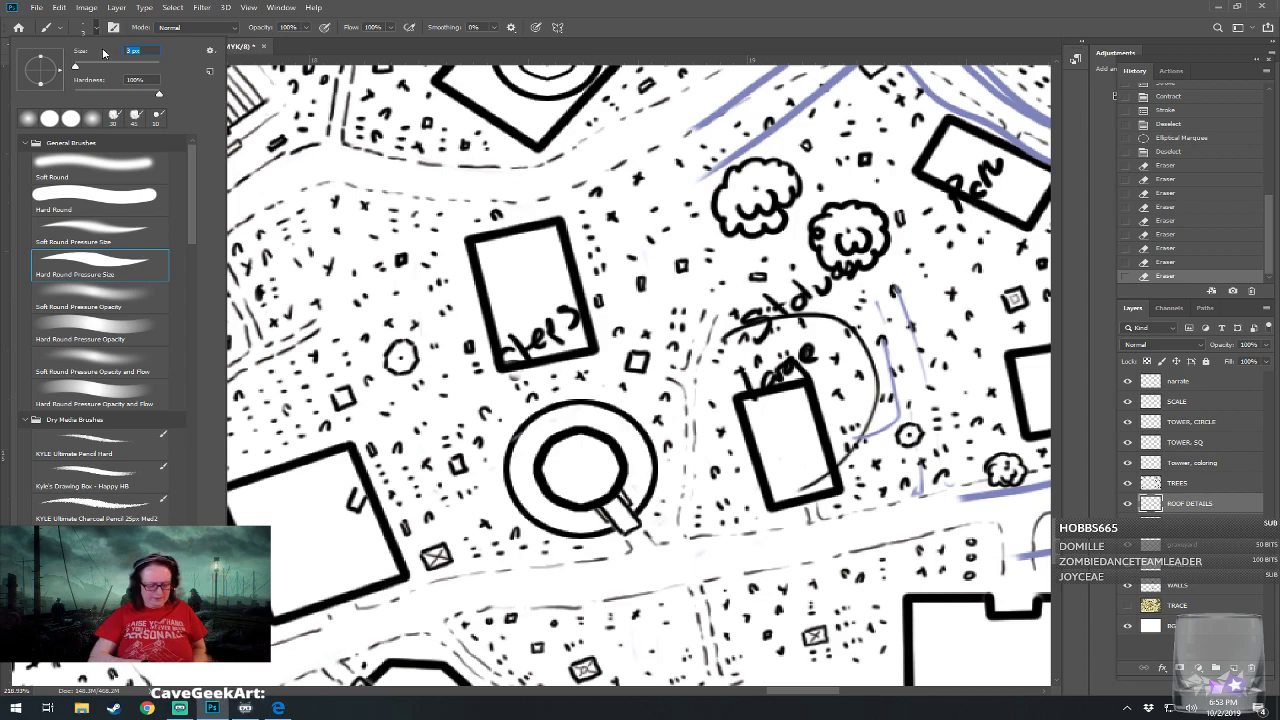
{"action": "key", "text": "Return"}
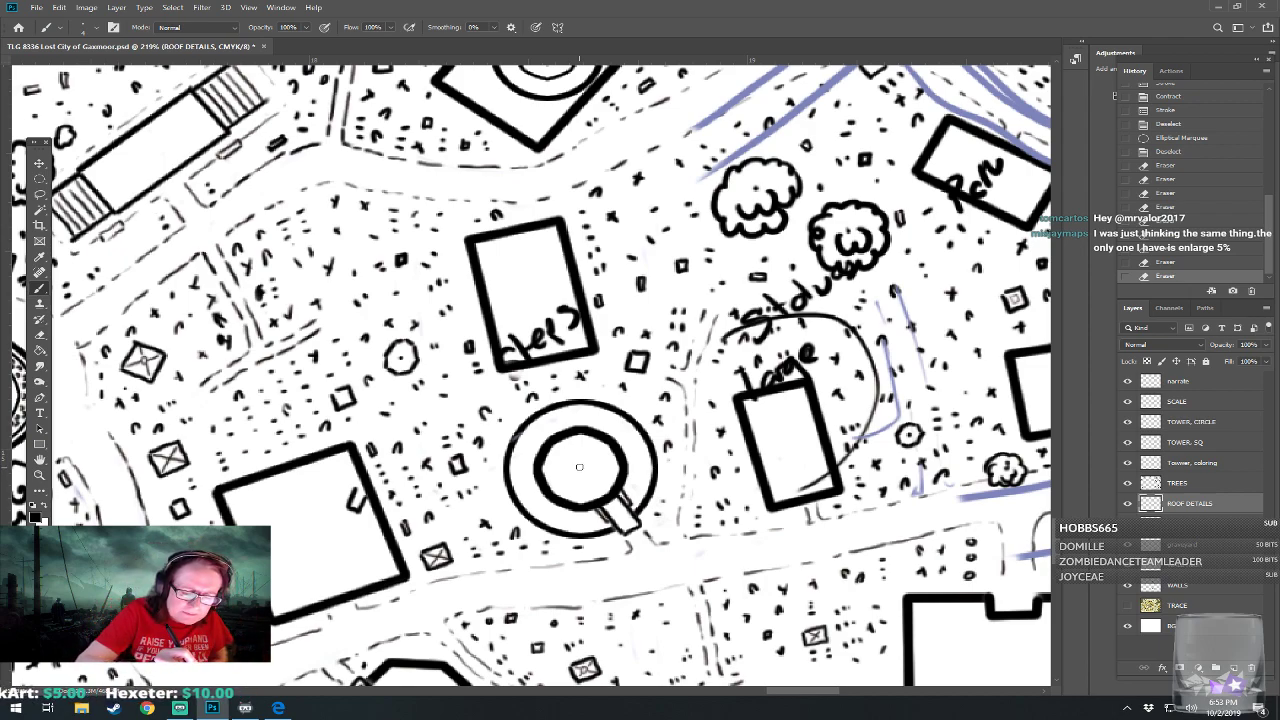
Draw the ring-shaped tower's roof with a small centre circle, radial spokes and short texture strokes inside the inner ring, and save the map
{"action": "left_click_drag", "start_coordinate": [578, 466], "coordinate": [577, 458]}
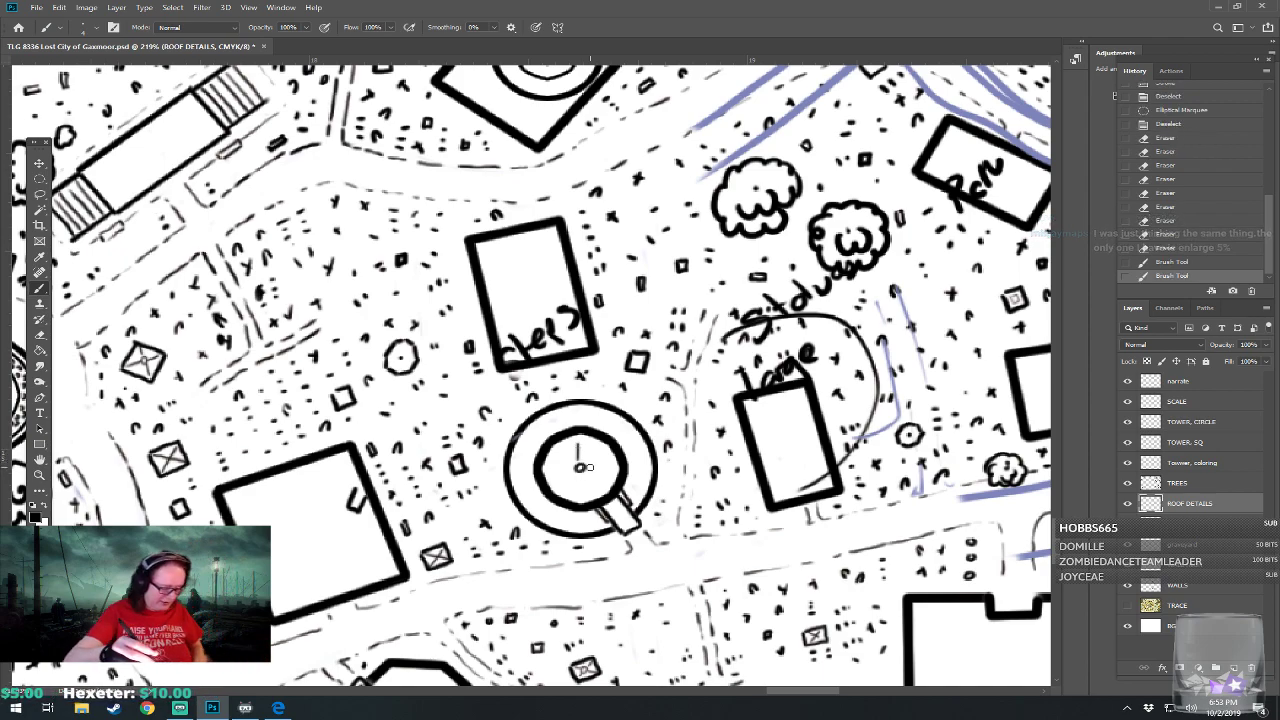
{"action": "key", "text": "ctrl+z"}
{"action": "mouse_move", "coordinate": [575, 443]}
{"action": "left_mouse_down"}
{"action": "mouse_move", "coordinate": [587, 488]}
{"action": "mouse_move", "coordinate": [572, 471]}
{"action": "mouse_move", "coordinate": [554, 475]}
{"action": "mouse_move", "coordinate": [605, 461]}
{"action": "mouse_move", "coordinate": [585, 458]}
{"action": "mouse_move", "coordinate": [591, 445]}
{"action": "mouse_move", "coordinate": [555, 459]}
{"action": "mouse_move", "coordinate": [581, 474]}
{"action": "mouse_move", "coordinate": [567, 492]}
{"action": "mouse_move", "coordinate": [589, 472]}
{"action": "mouse_move", "coordinate": [606, 480]}
{"action": "mouse_move", "coordinate": [571, 457]}
{"action": "left_mouse_up"}
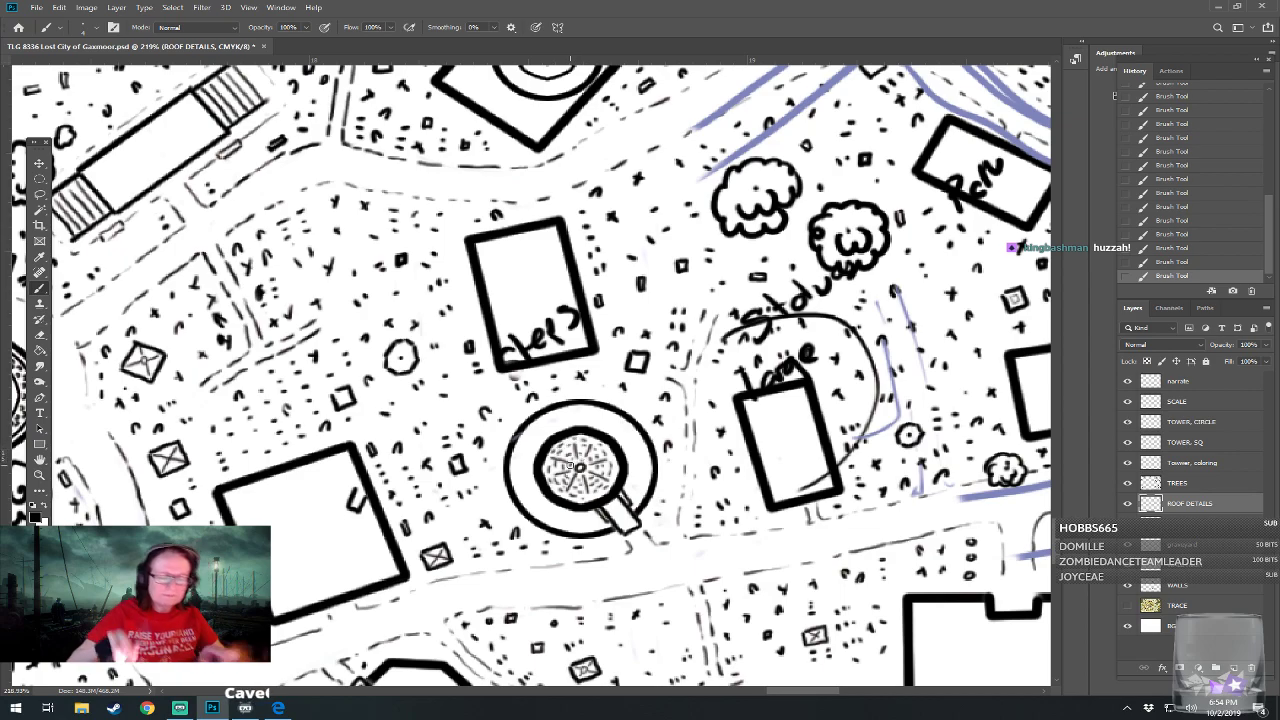
{"action": "scroll", "coordinate": [578, 466], "scroll_direction": "down", "scroll_amount": 1}
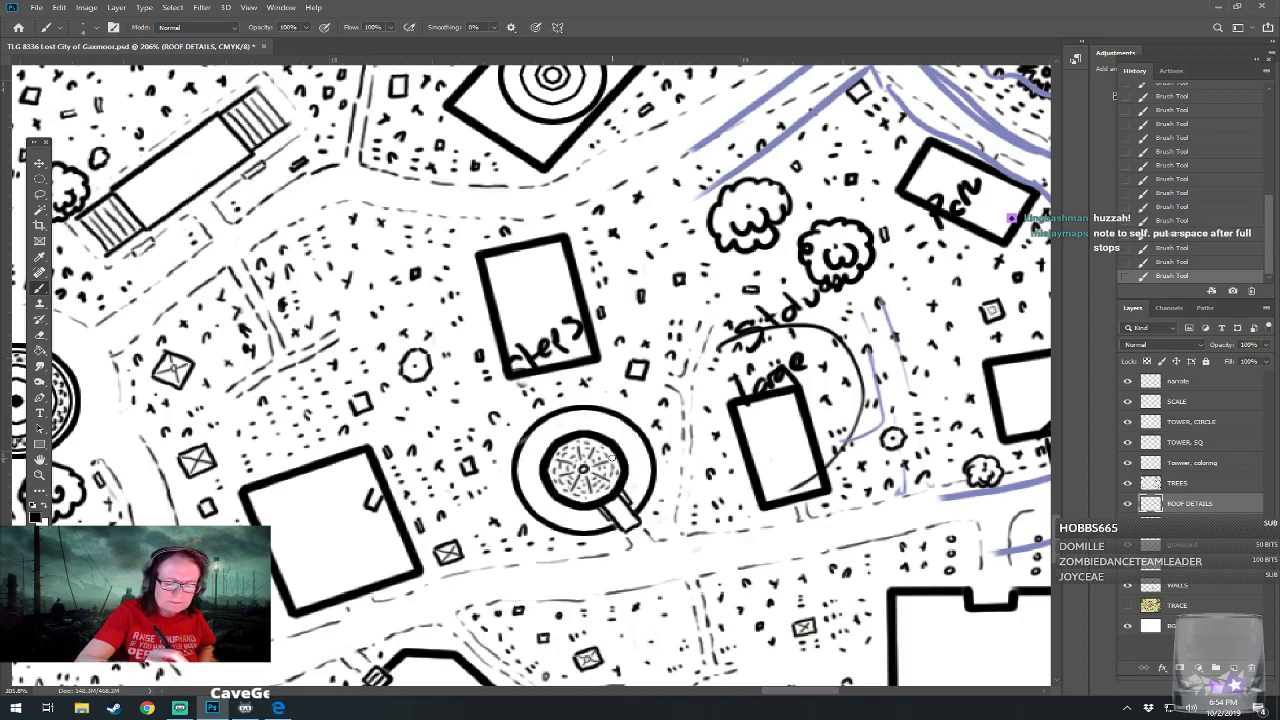
{"action": "scroll", "coordinate": [601, 496], "scroll_direction": "down", "scroll_amount": 5}
{"action": "scroll", "coordinate": [420, 538], "scroll_direction": "down", "scroll_amount": 3}
{"action": "left_click_drag", "start_coordinate": [420, 538], "coordinate": [402, 472]}
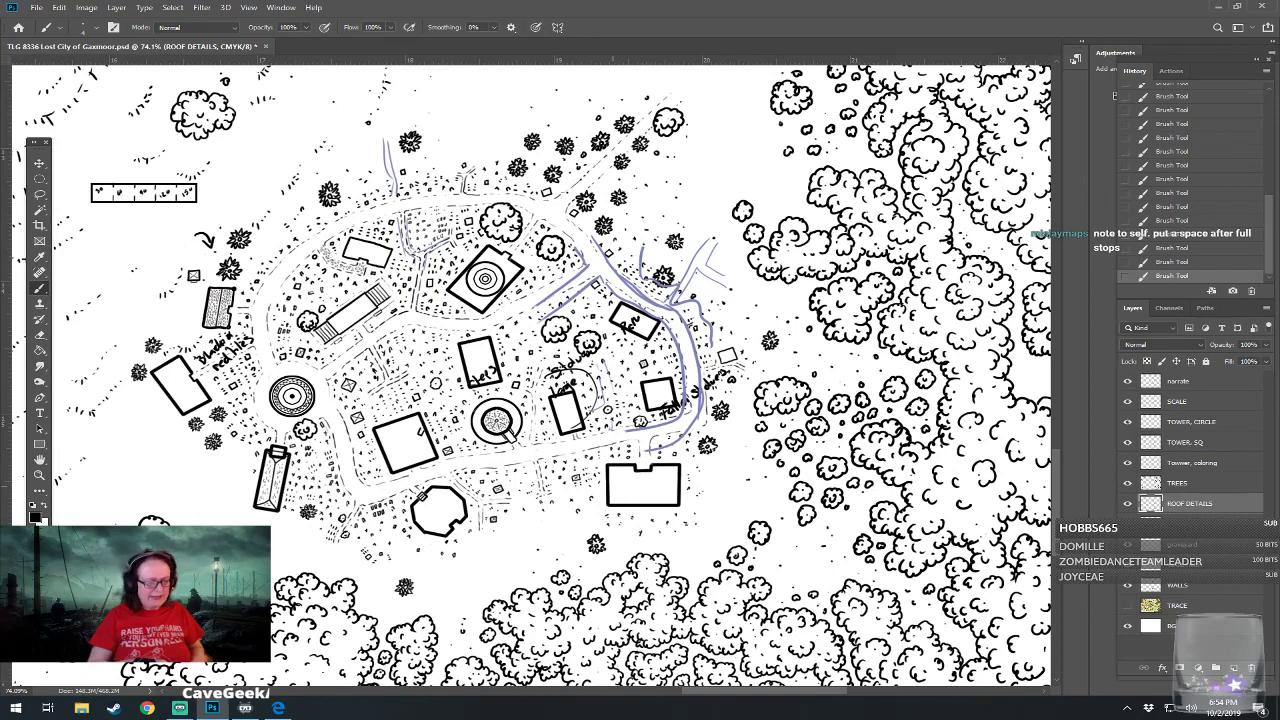
{"action": "key", "text": "ctrl+s"}
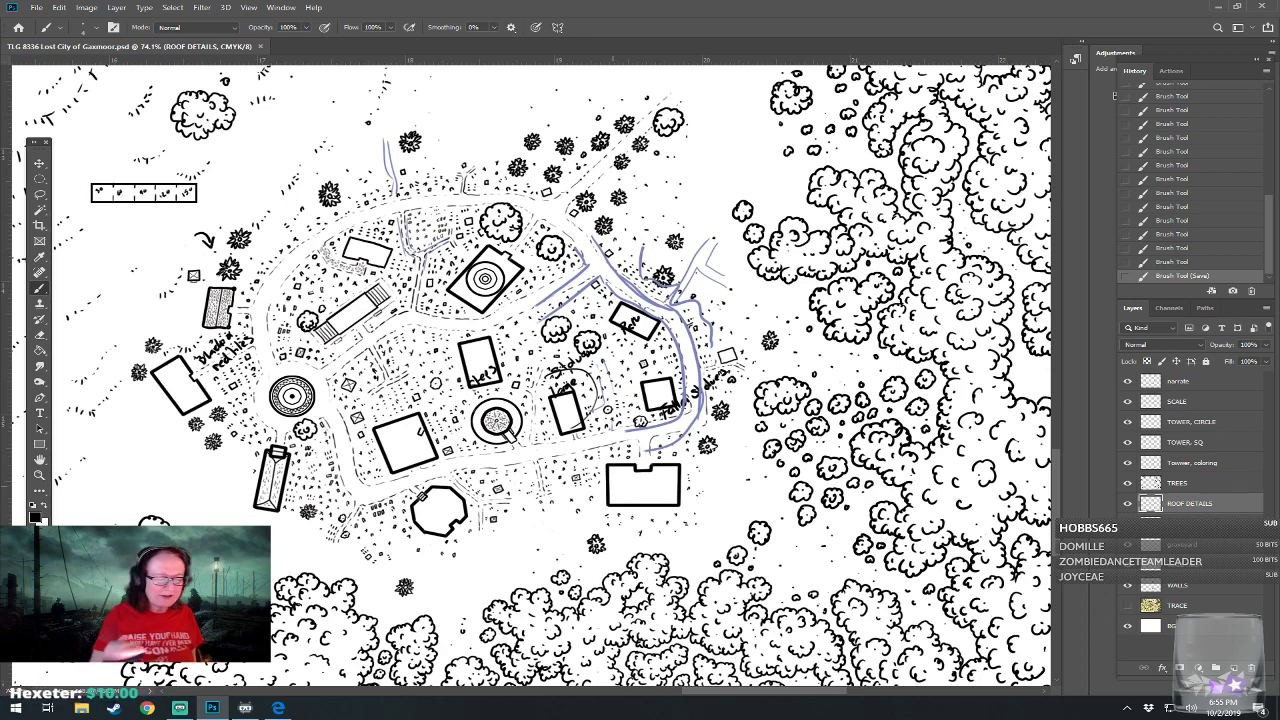
On the narrate layer, erase the check mark inside the large square building
{"action": "scroll", "coordinate": [530, 375], "scroll_direction": "up", "scroll_amount": 1}
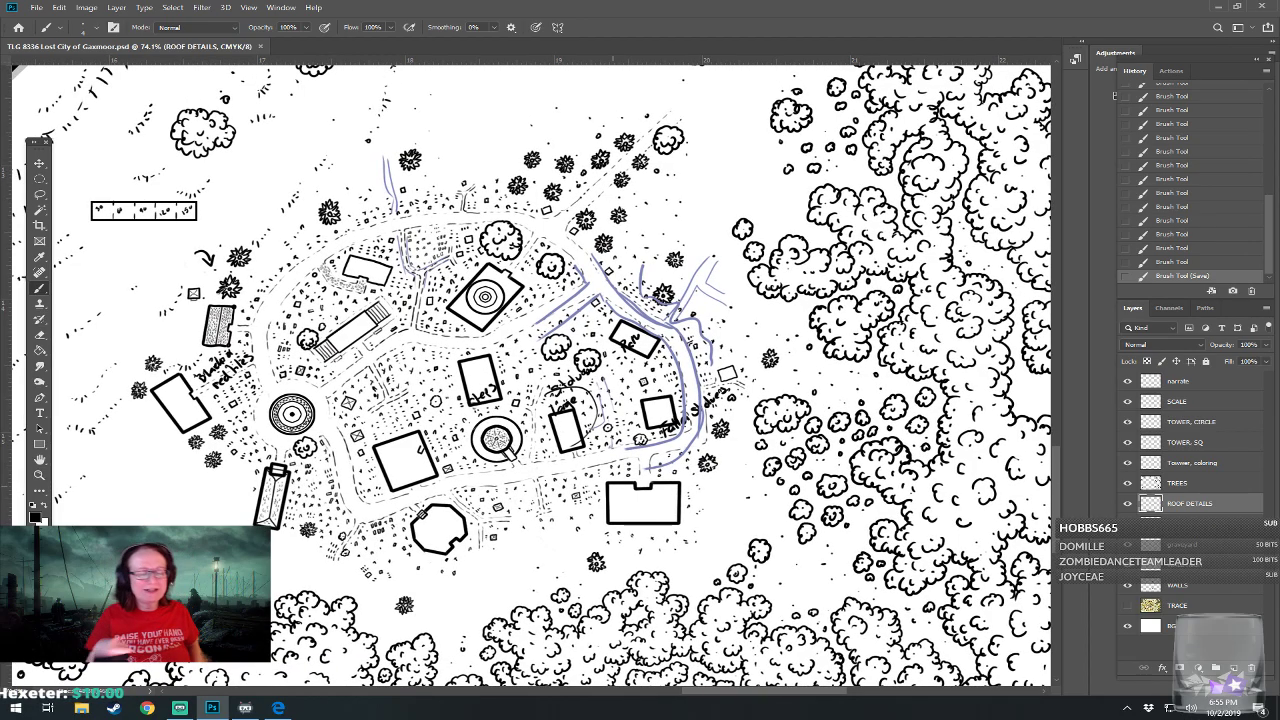
{"action": "scroll", "coordinate": [319, 496], "scroll_direction": "up", "scroll_amount": 4}
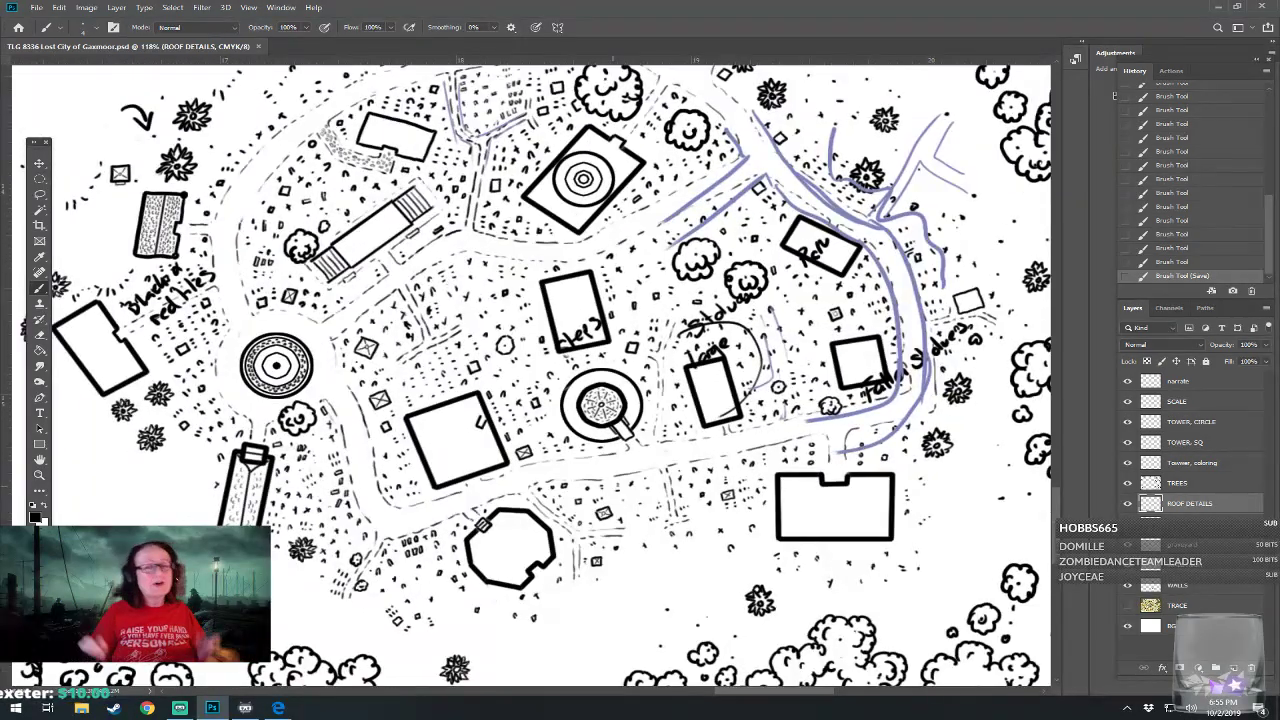
{"action": "left_click_drag", "start_coordinate": [535, 363], "coordinate": [613, 375]}
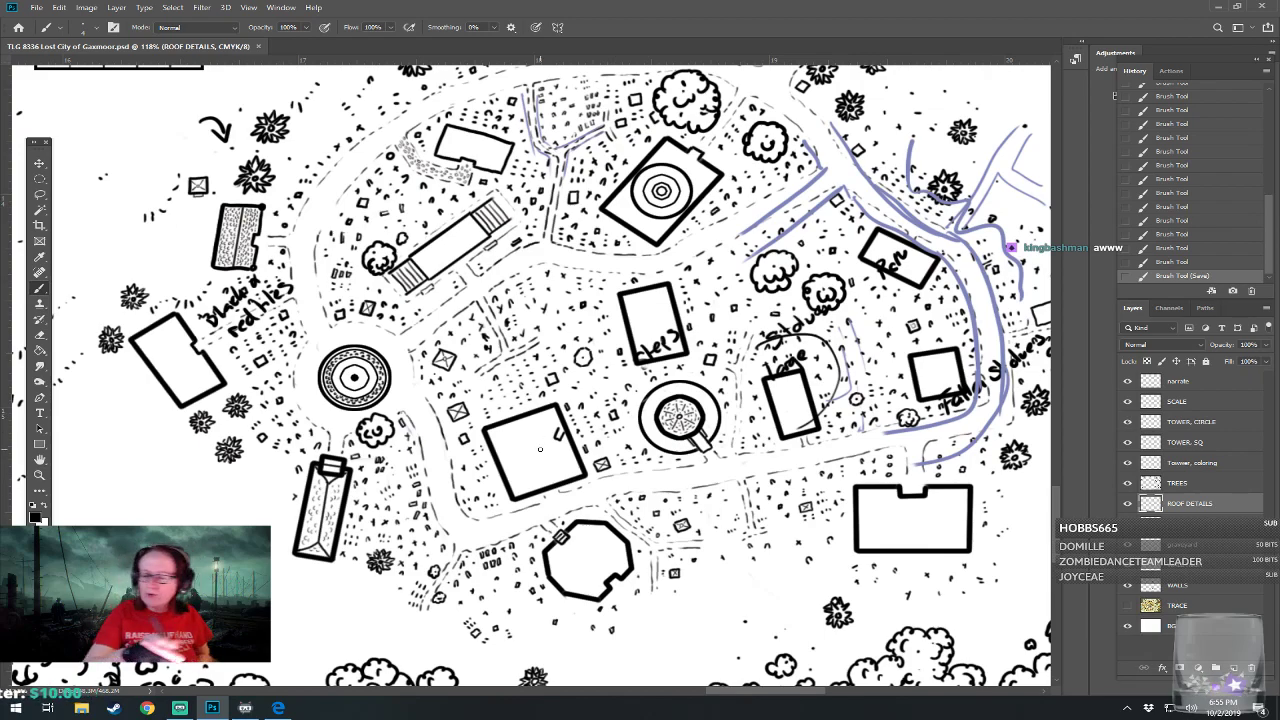
{"action": "left_click", "coordinate": [1186, 386]}
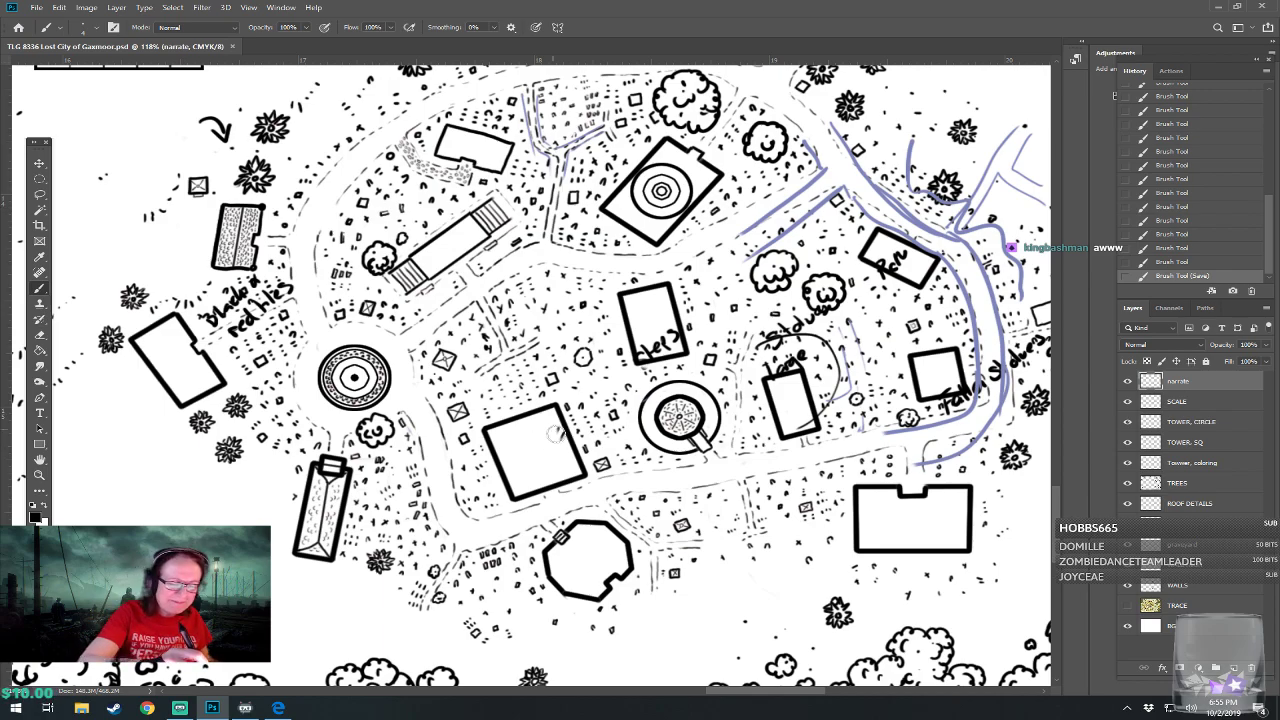
{"action": "left_click_drag", "start_coordinate": [557, 428], "coordinate": [557, 436]}
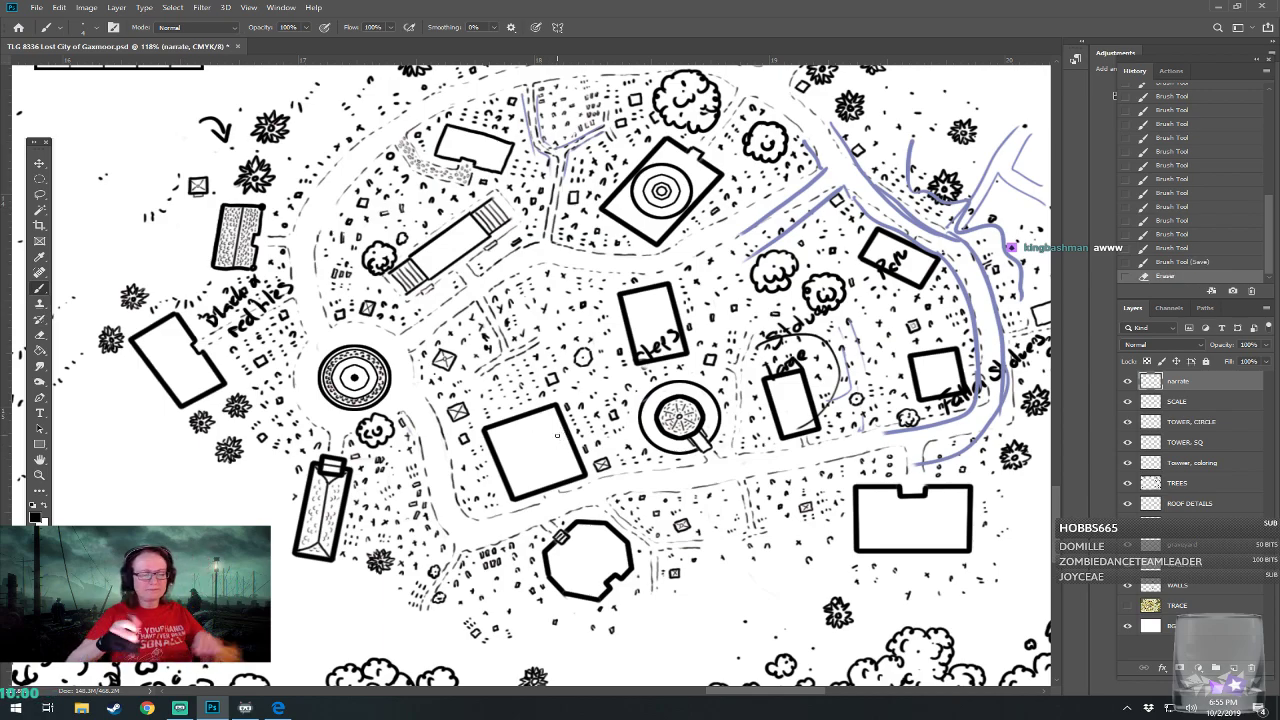
On the graveyard layer, draw a short entrance path between the large square building's south wall and the road, erasing the first strokes
{"action": "scroll", "coordinate": [557, 436], "scroll_direction": "up", "scroll_amount": 5}
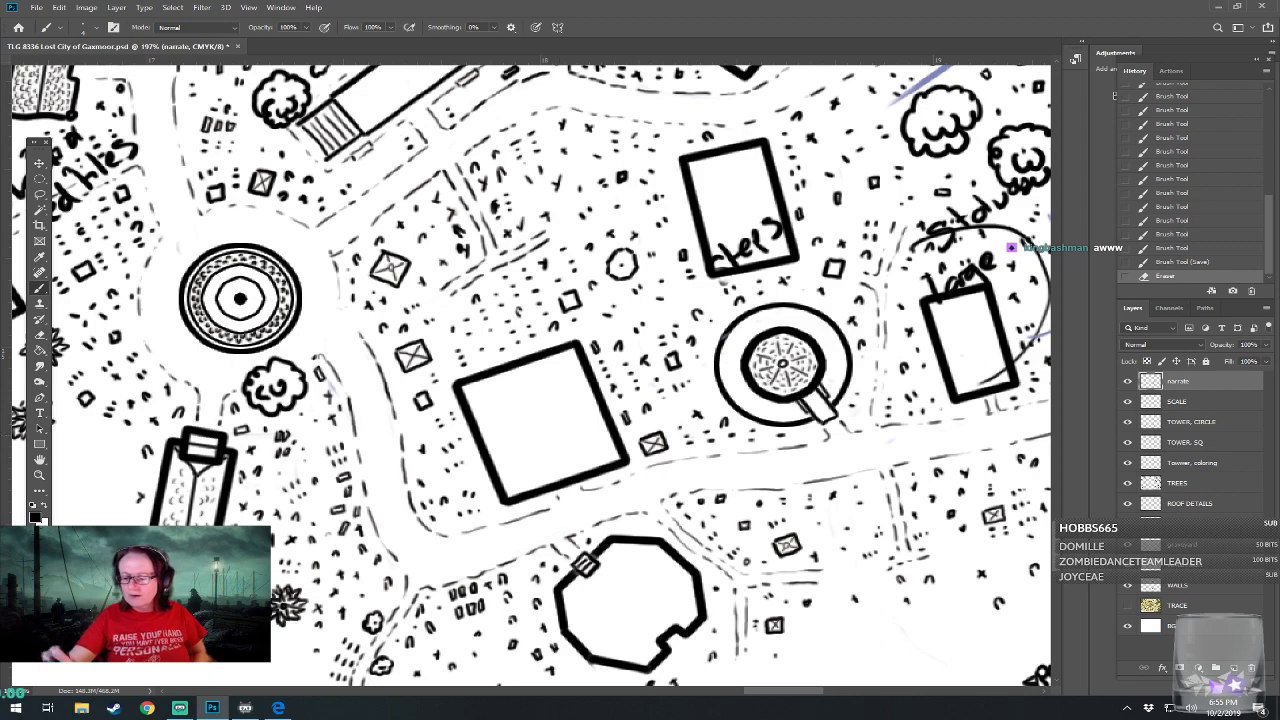
{"action": "left_click", "coordinate": [1190, 546]}
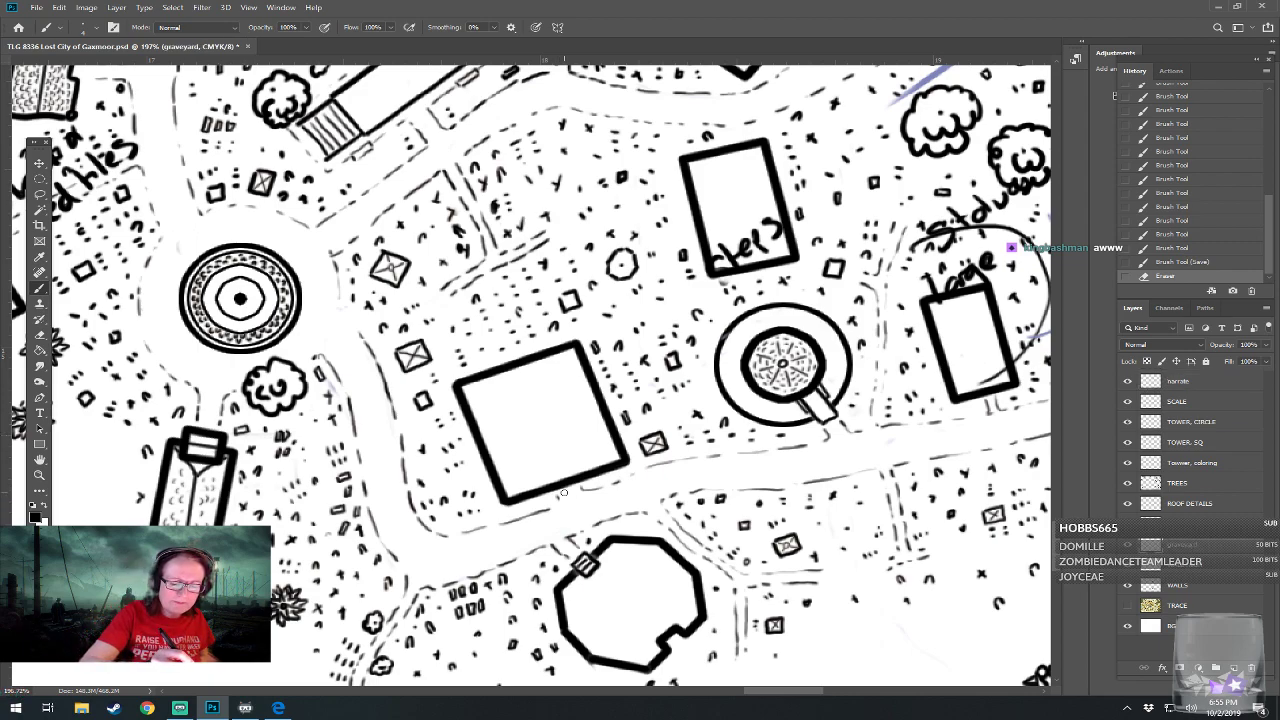
{"action": "left_click", "coordinate": [563, 491]}
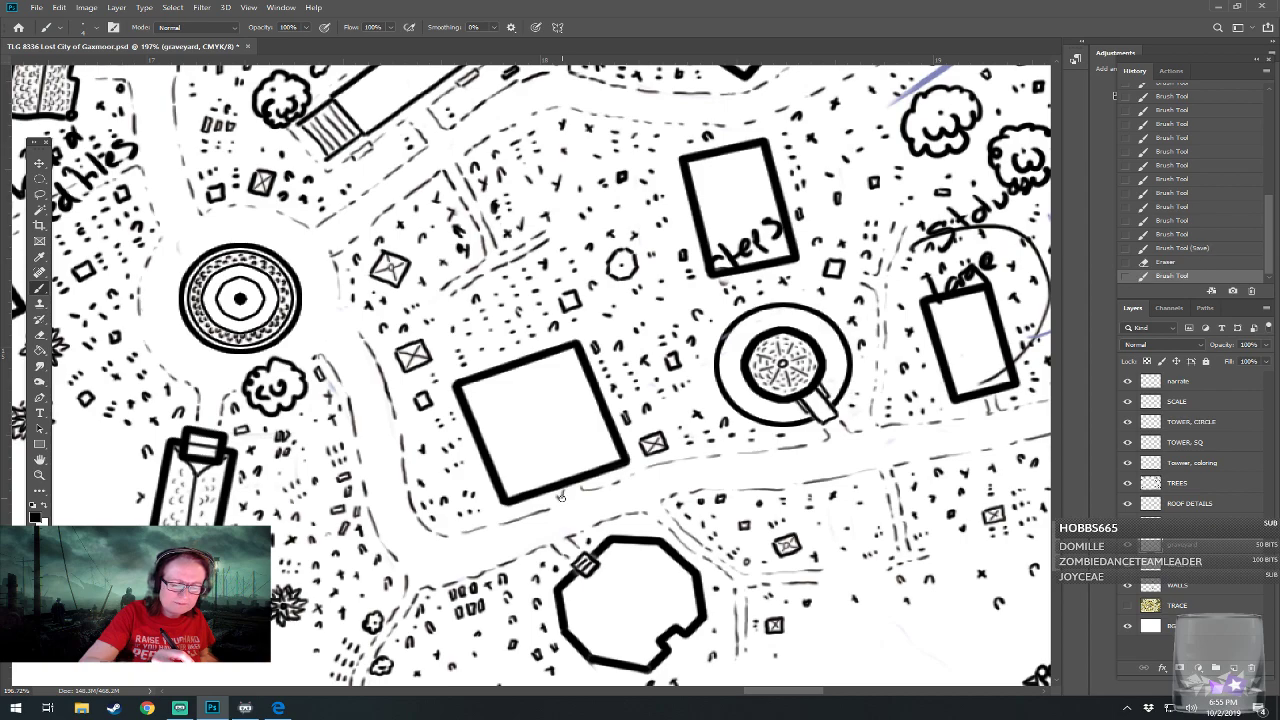
{"action": "left_click_drag", "start_coordinate": [565, 495], "coordinate": [569, 492]}
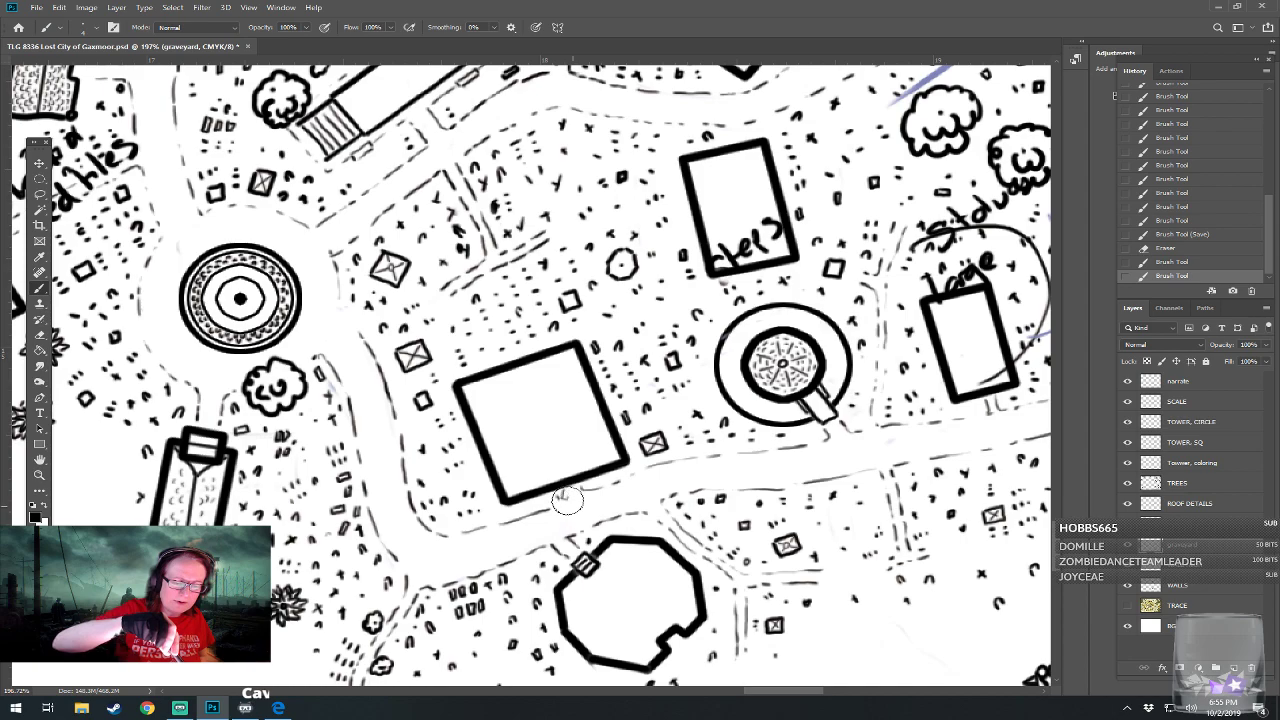
{"action": "key", "text": "e"}
{"action": "left_click", "coordinate": [568, 495]}
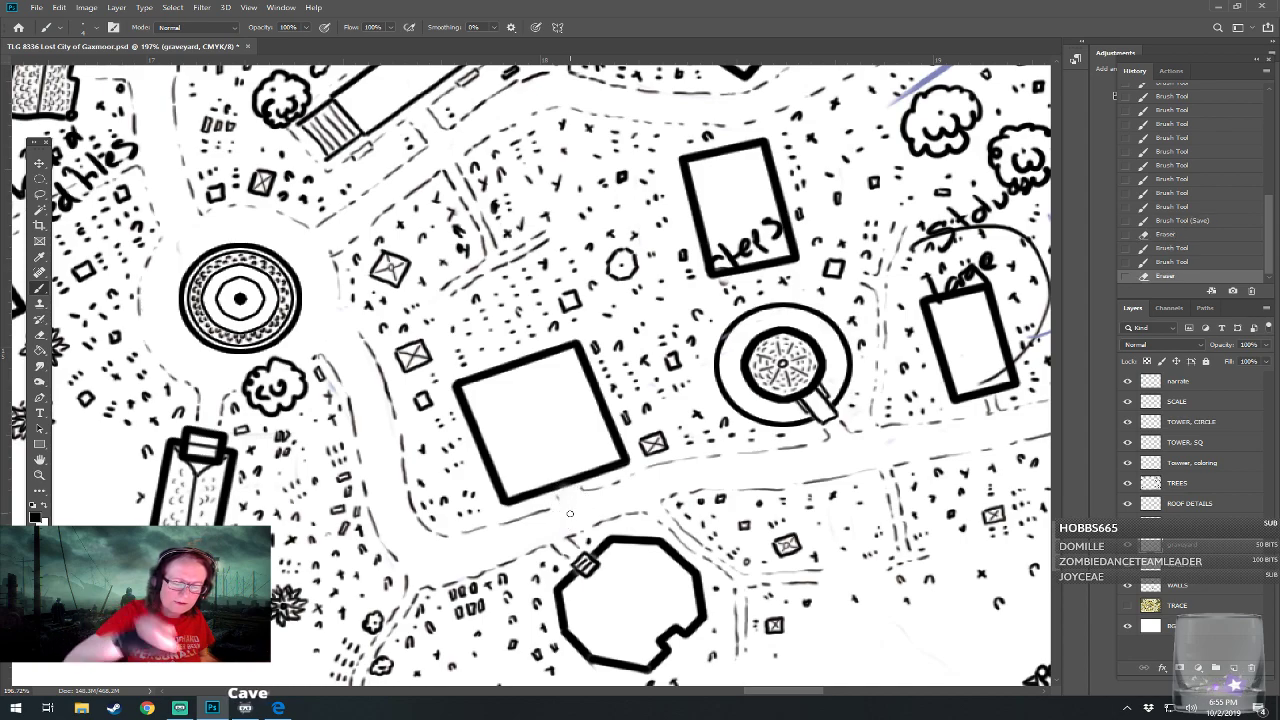
{"action": "key", "text": "b"}
{"action": "left_click", "coordinate": [566, 490]}
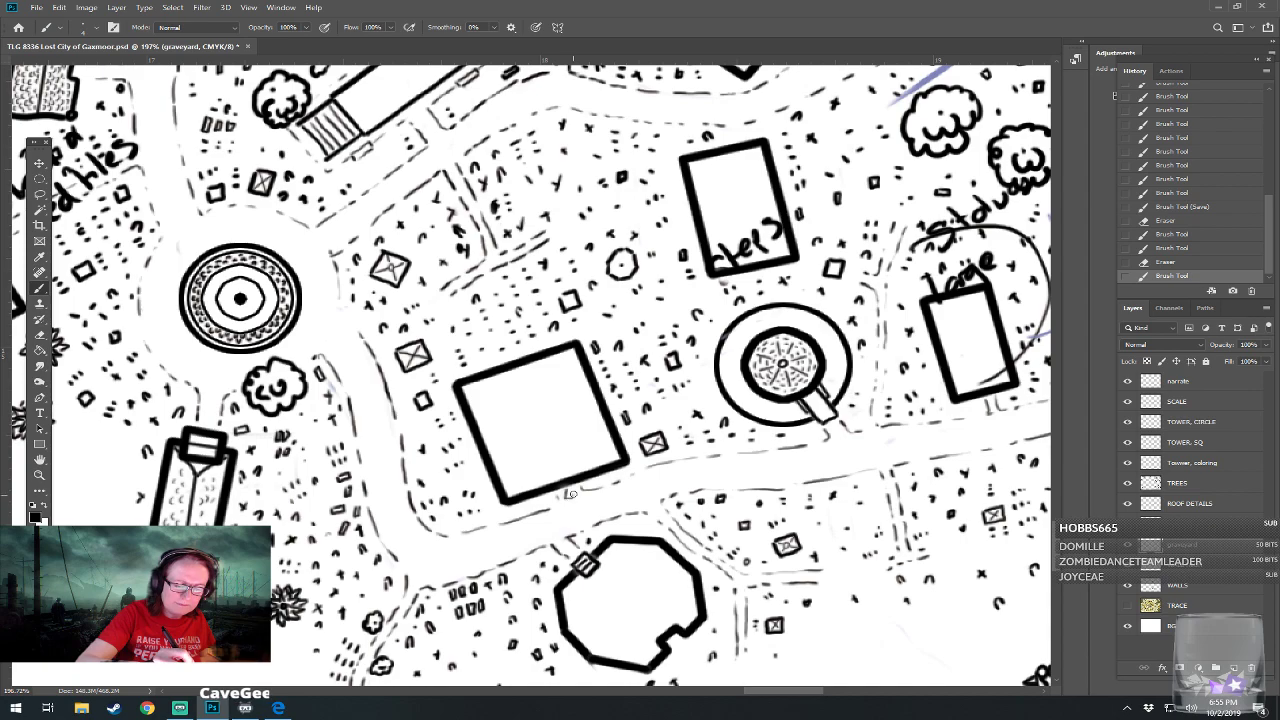
{"action": "left_click", "coordinate": [570, 492]}
{"action": "left_click", "coordinate": [566, 495]}
{"action": "left_click", "coordinate": [566, 495]}
{"action": "left_click", "coordinate": [568, 494]}
{"action": "left_click", "coordinate": [570, 495]}
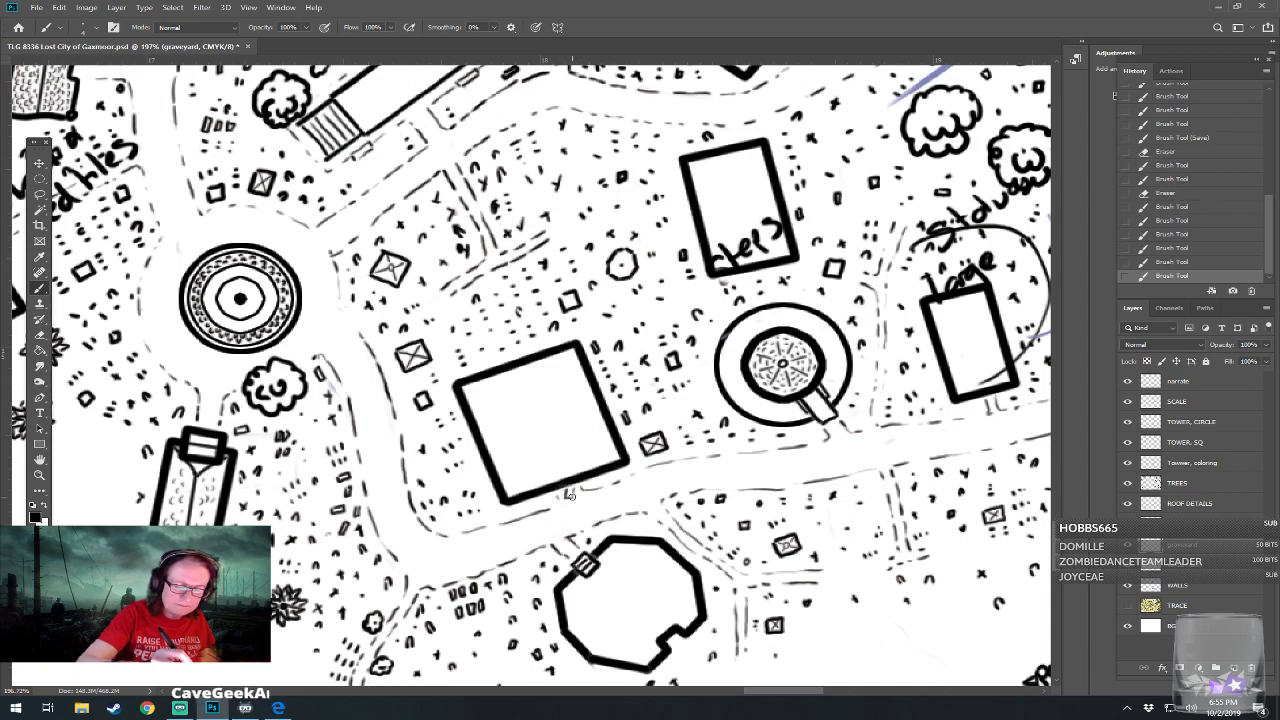
{"action": "left_click", "coordinate": [570, 493]}
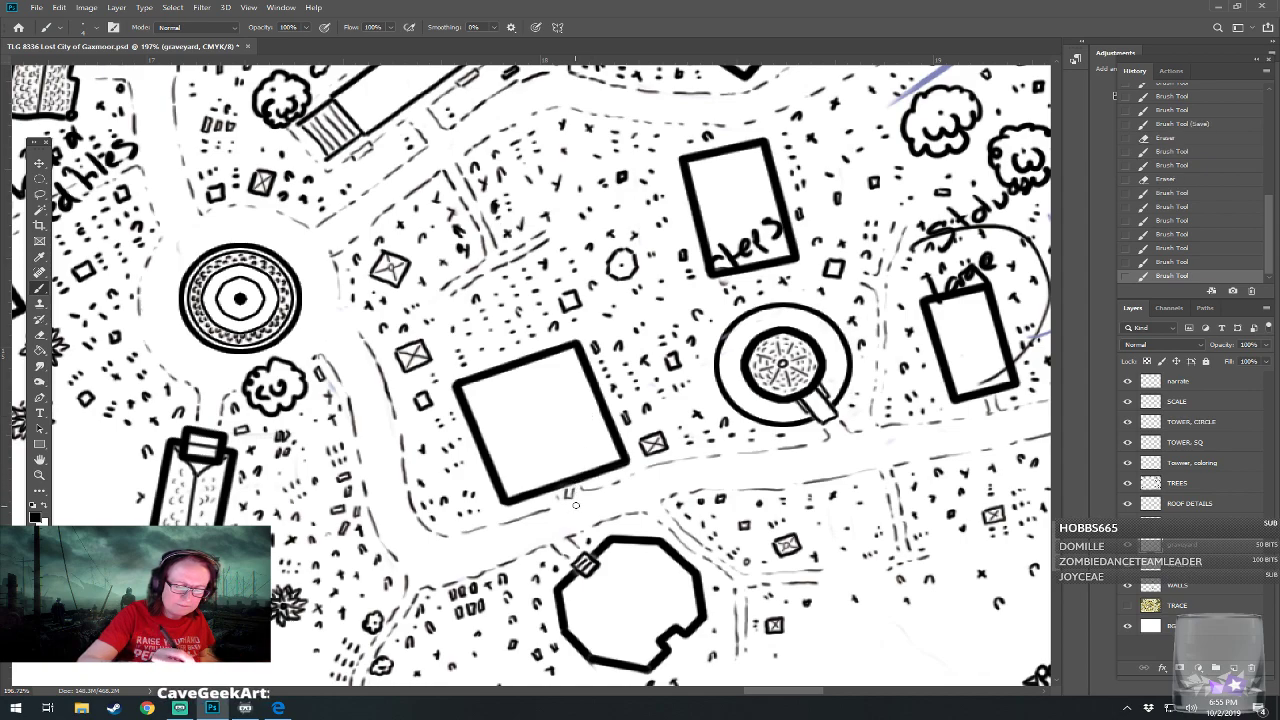
{"action": "left_click", "coordinate": [569, 493]}
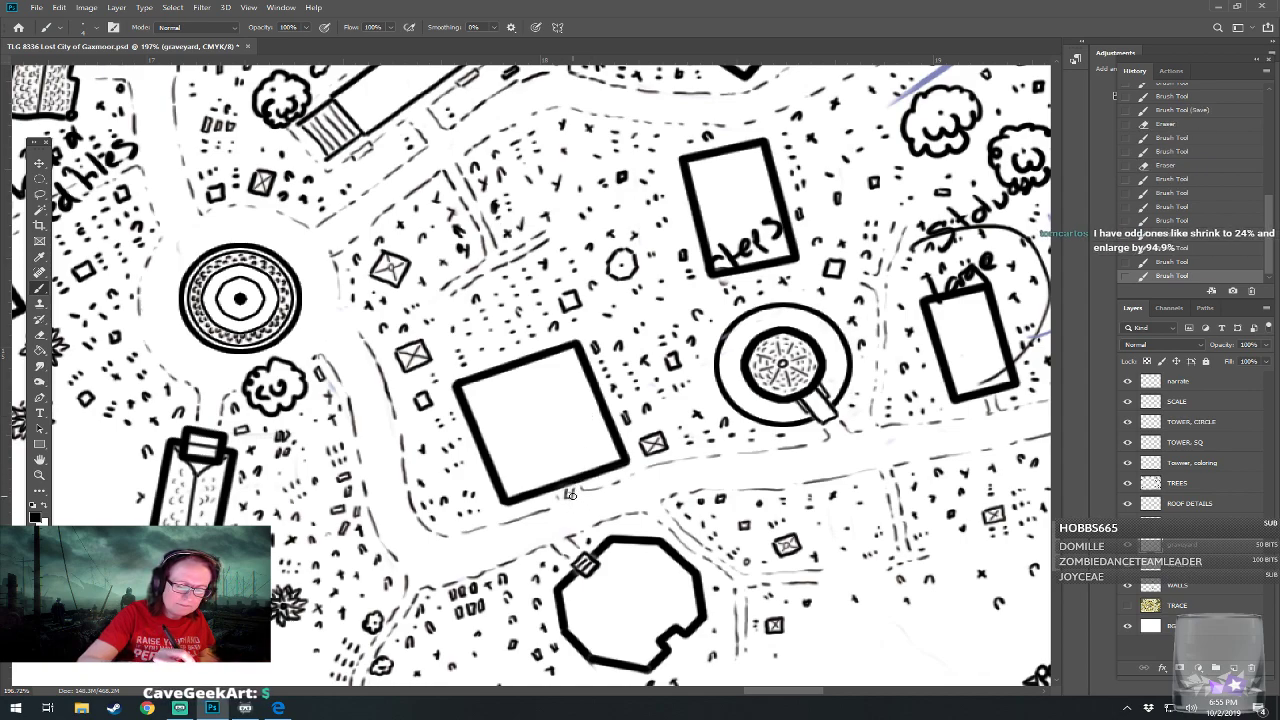
{"action": "left_click", "coordinate": [569, 493]}
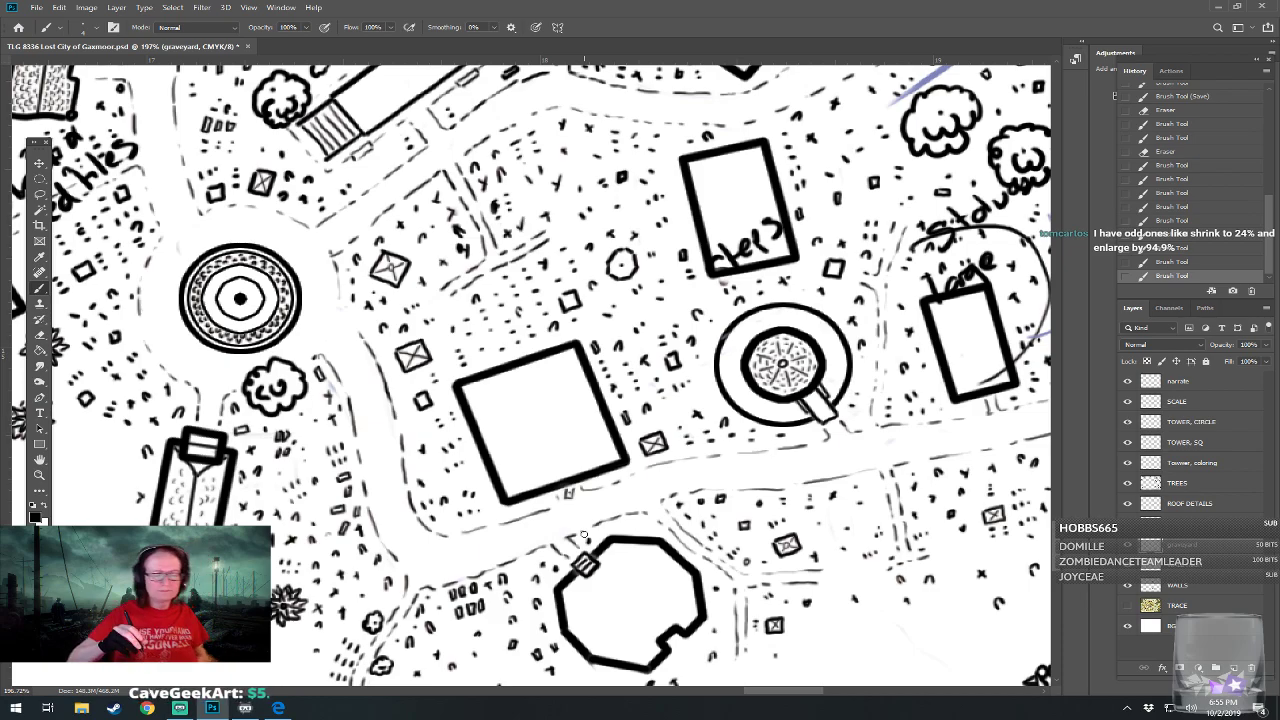
{"action": "left_click", "coordinate": [563, 497]}
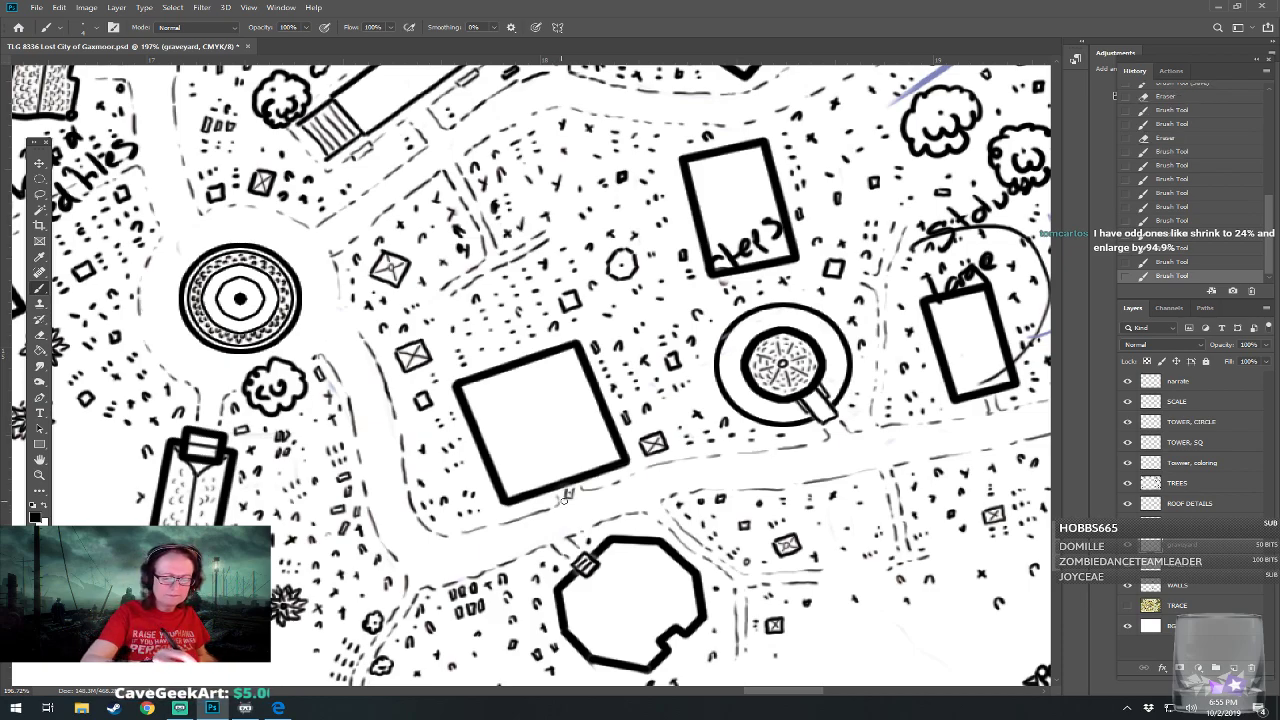
On the narrate layer, erase the handwritten "Steps" note from the rectangular building north of the ring-shaped tower
{"action": "scroll", "coordinate": [567, 500], "scroll_direction": "down", "scroll_amount": 5}
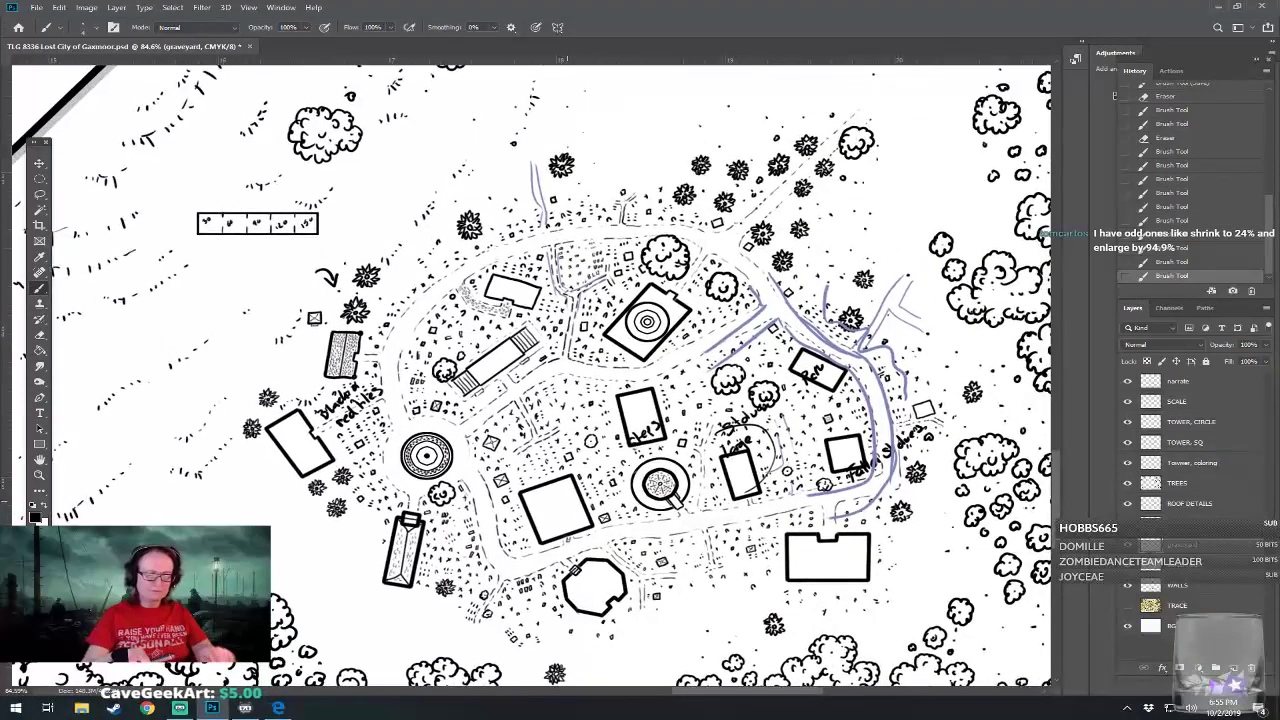
{"action": "scroll", "coordinate": [567, 500], "scroll_direction": "up", "scroll_amount": 1}
{"action": "mouse_move", "coordinate": [567, 500]}
{"action": "left_mouse_down"}
{"action": "mouse_move", "coordinate": [605, 516]}
{"action": "mouse_move", "coordinate": [546, 492]}
{"action": "left_mouse_up"}
{"action": "scroll", "coordinate": [669, 315], "scroll_direction": "up", "scroll_amount": 4}
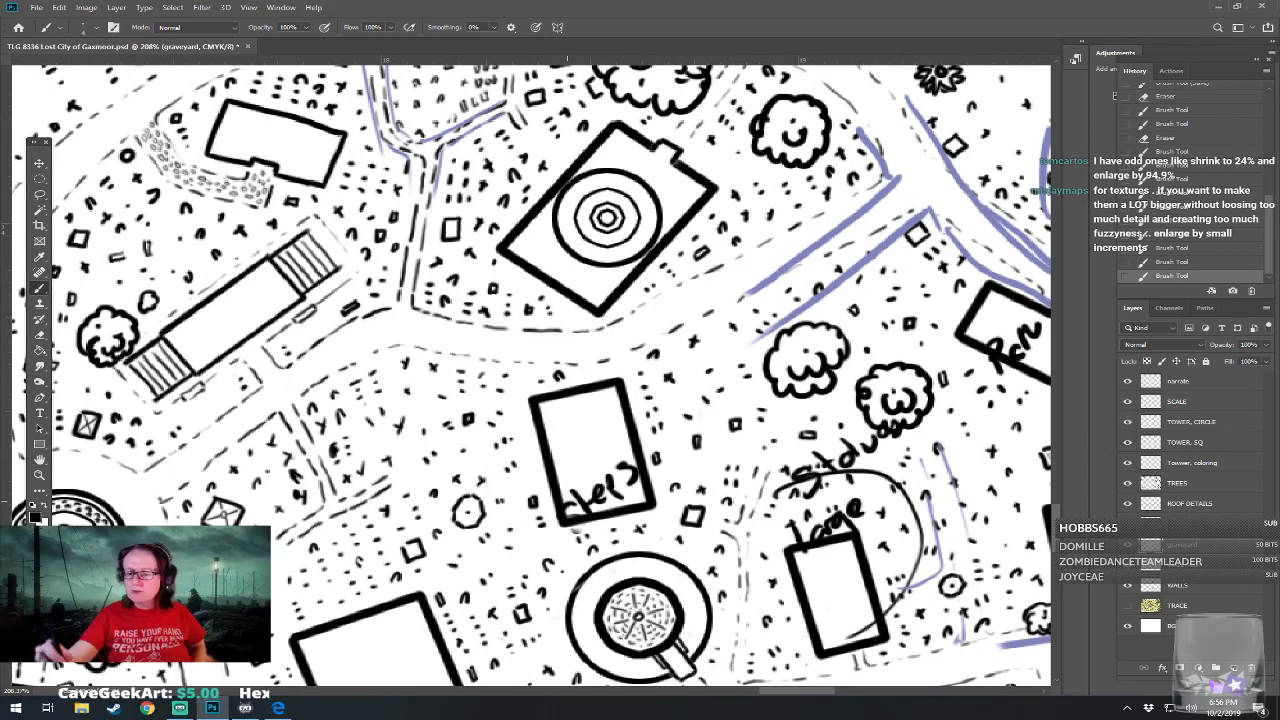
{"action": "left_click", "coordinate": [1183, 384]}
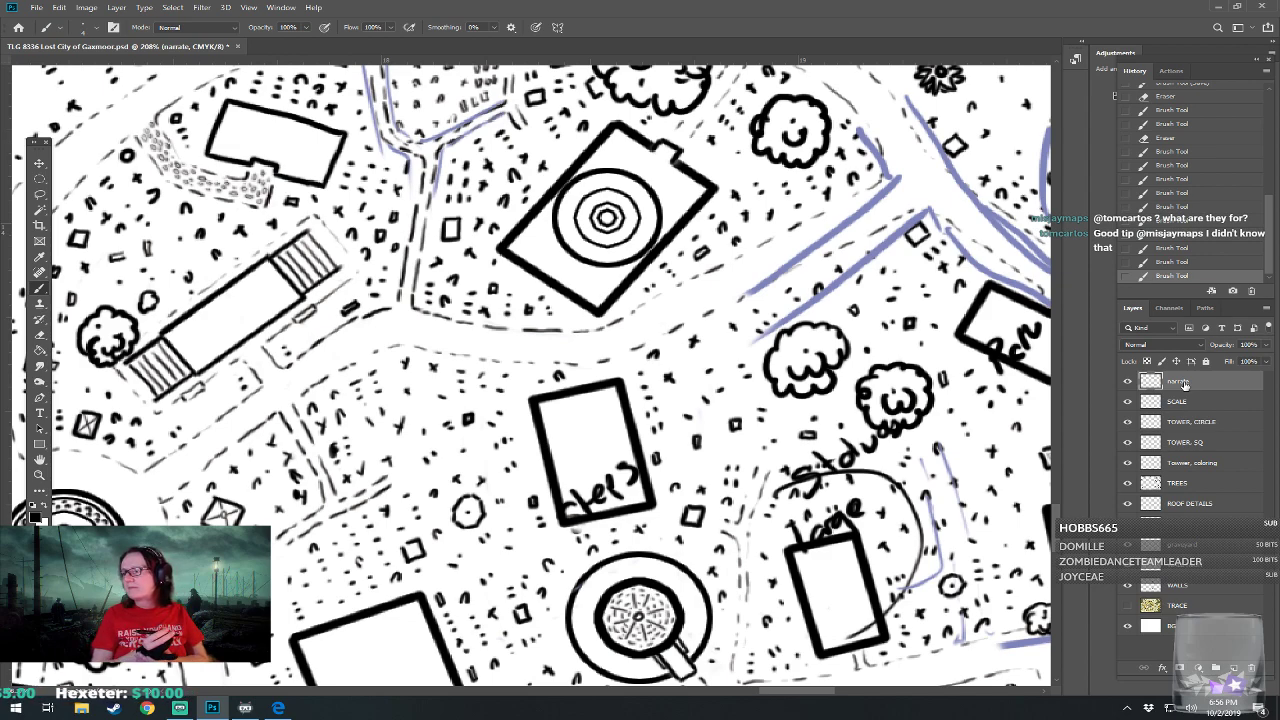
{"action": "mouse_move", "coordinate": [572, 520]}
{"action": "left_mouse_down"}
{"action": "mouse_move", "coordinate": [590, 512]}
{"action": "mouse_move", "coordinate": [565, 505]}
{"action": "mouse_move", "coordinate": [610, 478]}
{"action": "mouse_move", "coordinate": [642, 484]}
{"action": "mouse_move", "coordinate": [600, 465]}
{"action": "mouse_move", "coordinate": [628, 462]}
{"action": "mouse_move", "coordinate": [551, 336]}
{"action": "mouse_move", "coordinate": [617, 459]}
{"action": "left_mouse_up"}
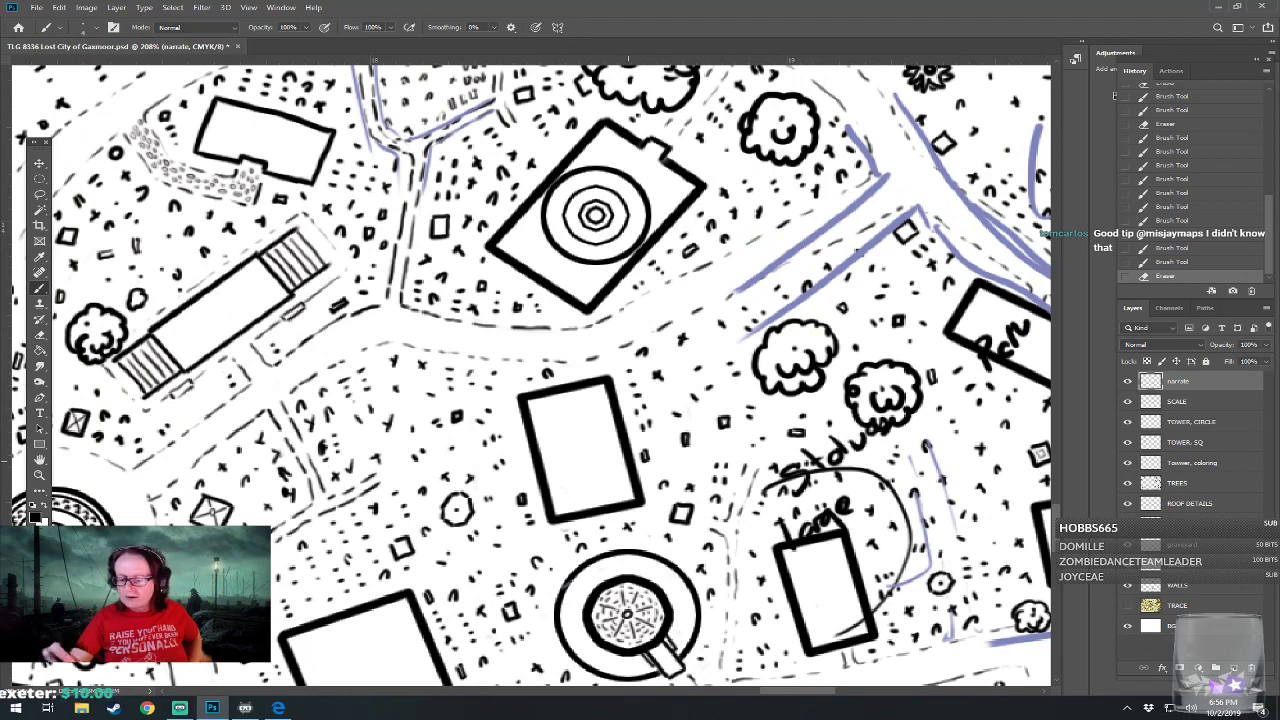
On the graveyard layer, open a gap in the dashed road edge north of the cleared rectangular building and draw short path edges there
{"action": "left_click", "coordinate": [1188, 548]}
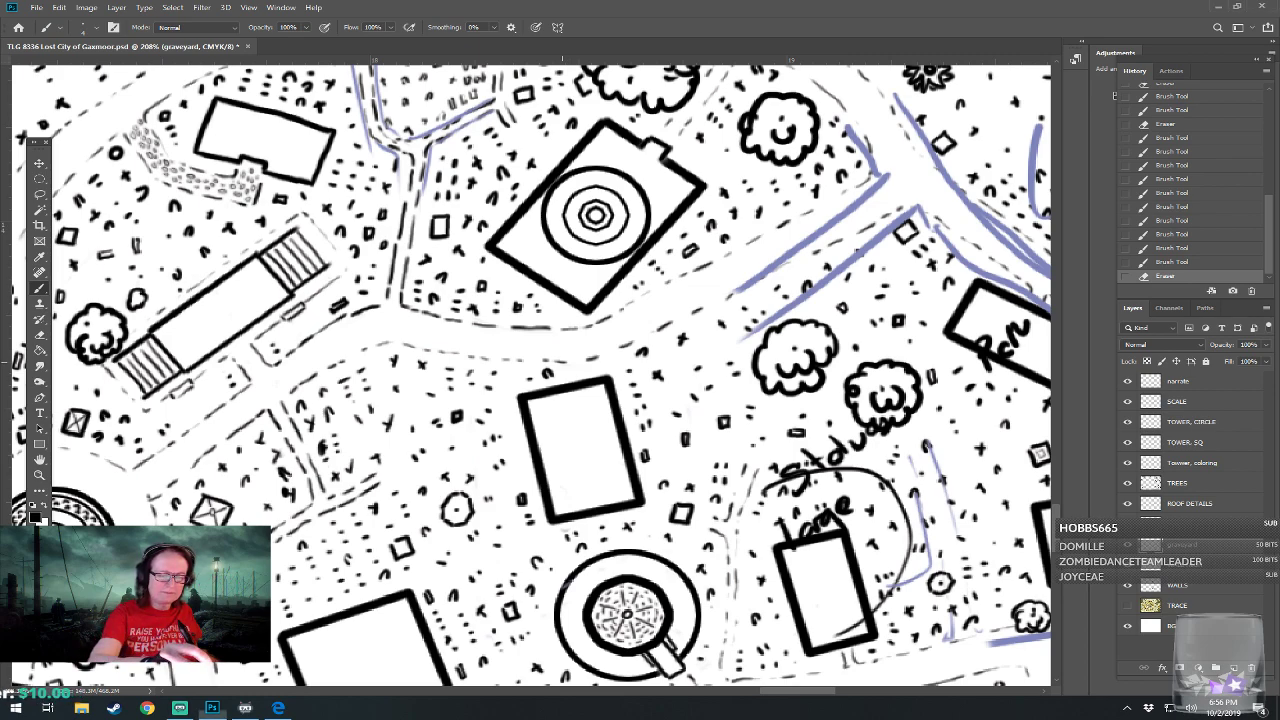
{"action": "left_click", "coordinate": [561, 357]}
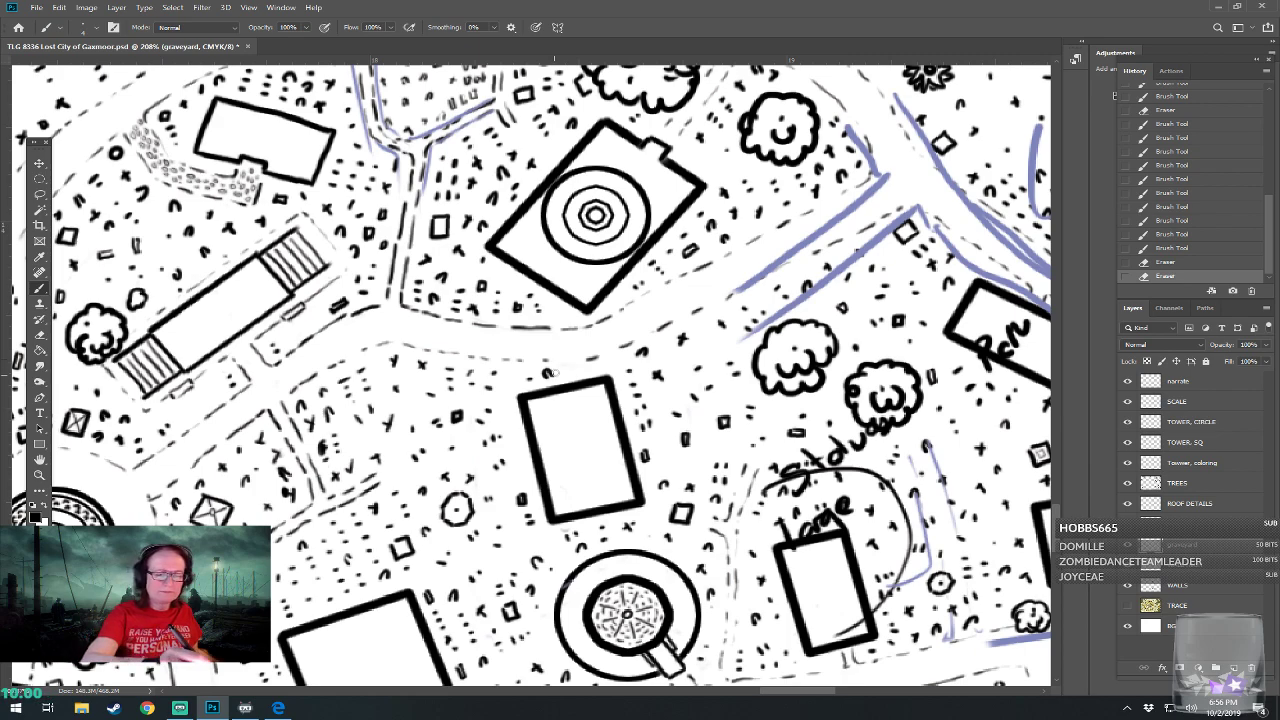
{"action": "left_click", "coordinate": [550, 371]}
{"action": "left_click", "coordinate": [551, 371]}
{"action": "left_click_drag", "start_coordinate": [555, 373], "coordinate": [577, 365]}
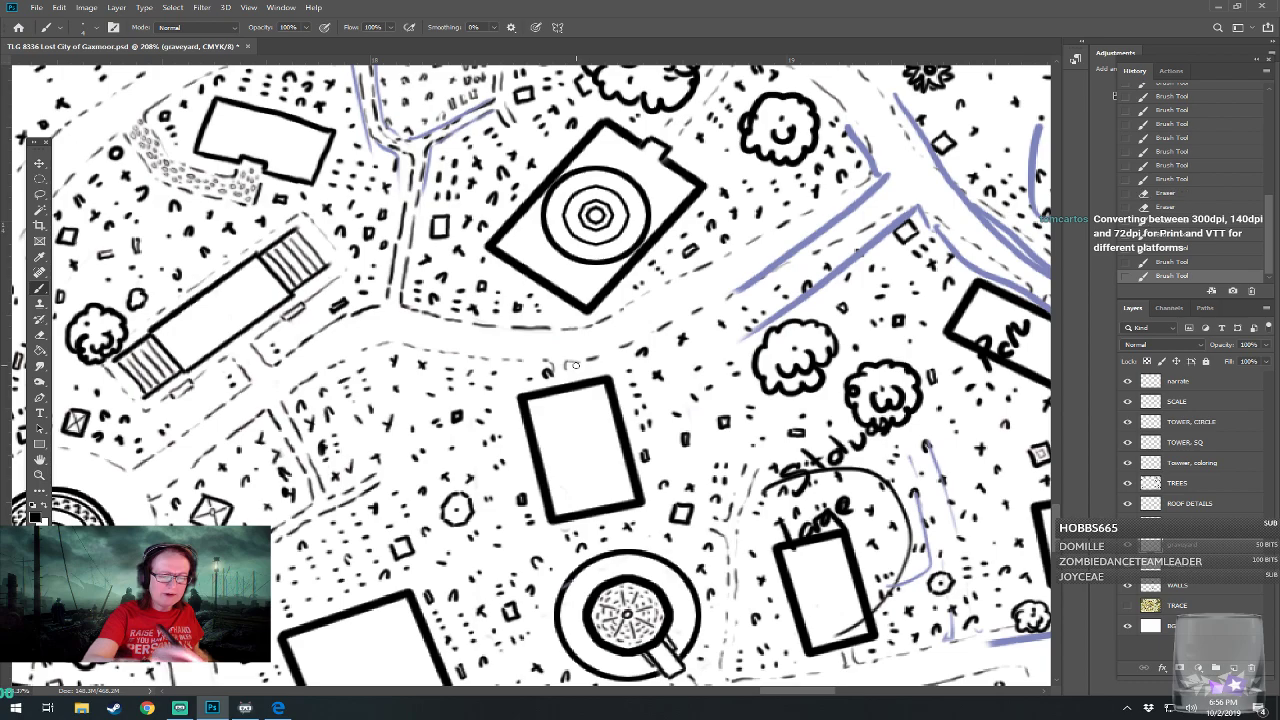
Switch to the Hard Round brush and set its size to 2 px
{"action": "scroll", "coordinate": [575, 365], "scroll_direction": "up", "scroll_amount": 2}
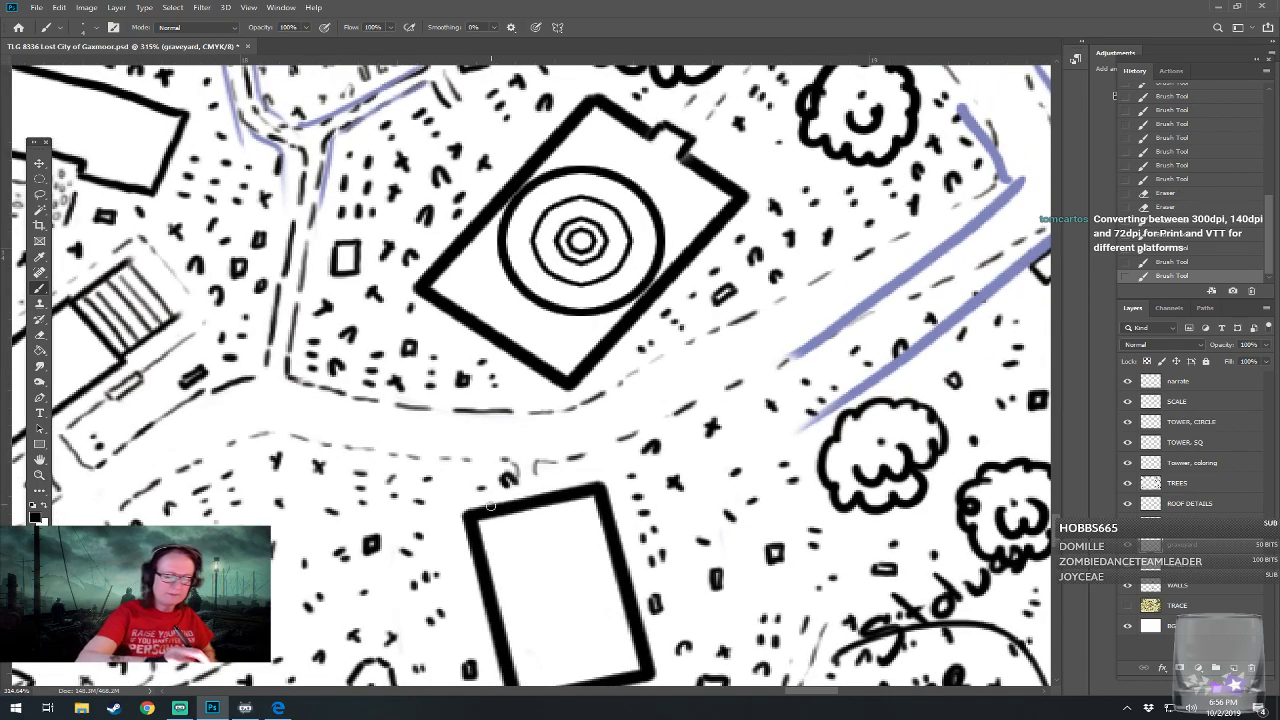
{"action": "left_click", "coordinate": [92, 29]}
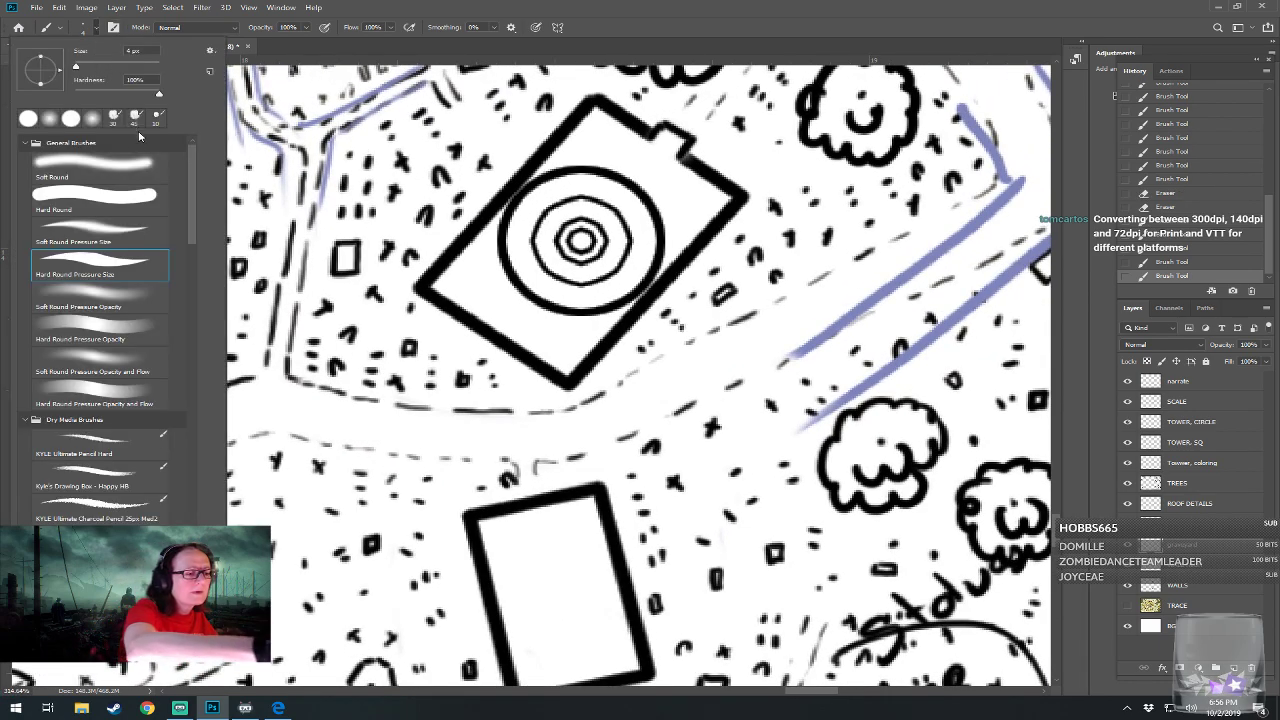
{"action": "left_click", "coordinate": [110, 218]}
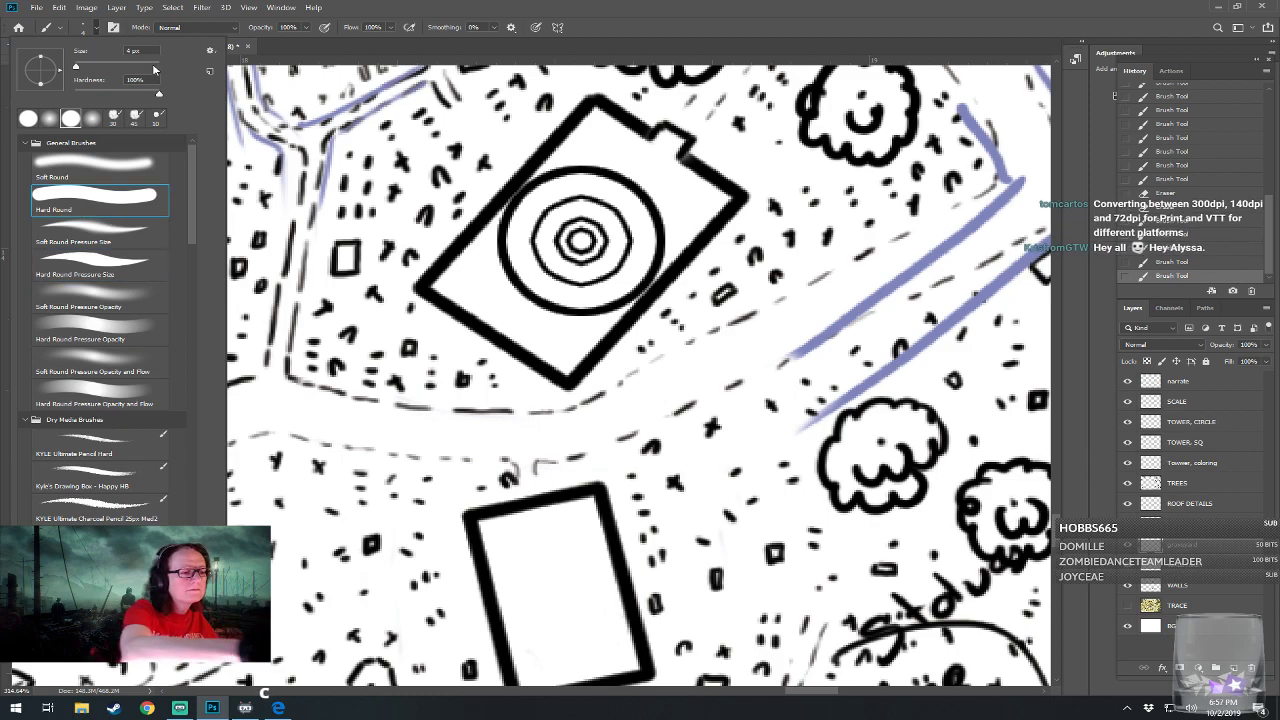
{"action": "left_click_drag", "start_coordinate": [104, 64], "coordinate": [145, 65]}
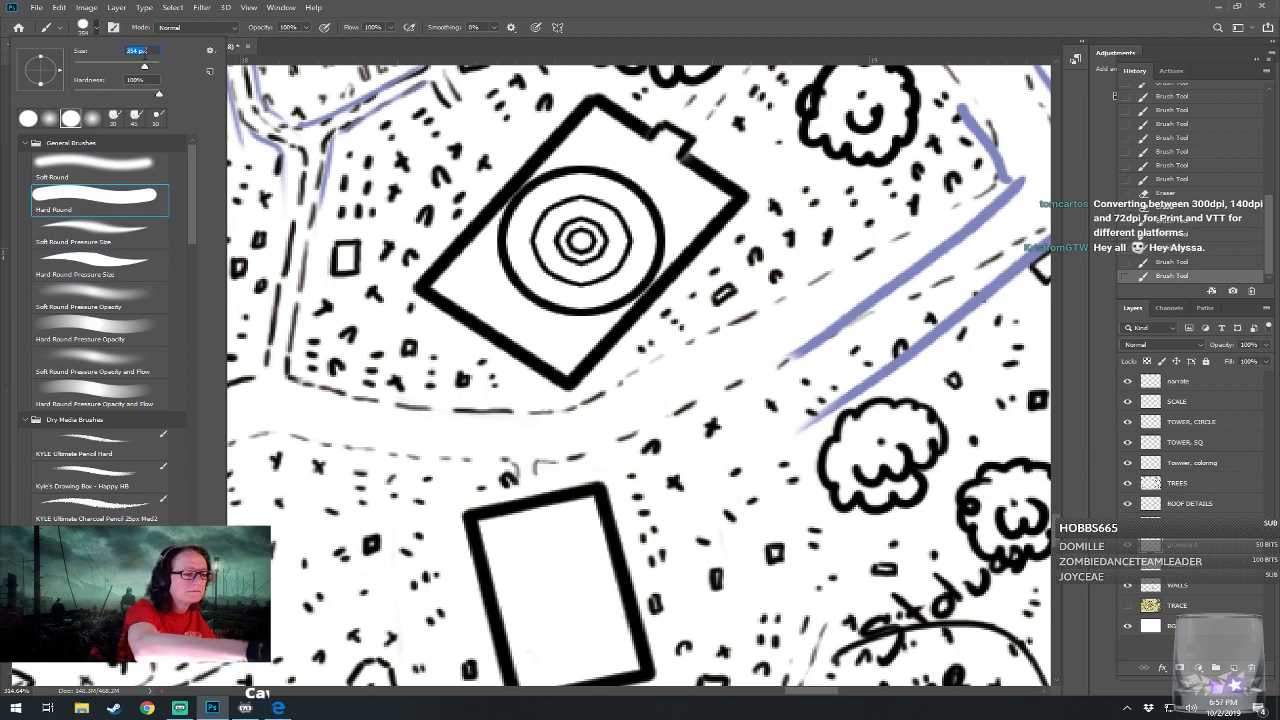
{"action": "type", "text": "2"}
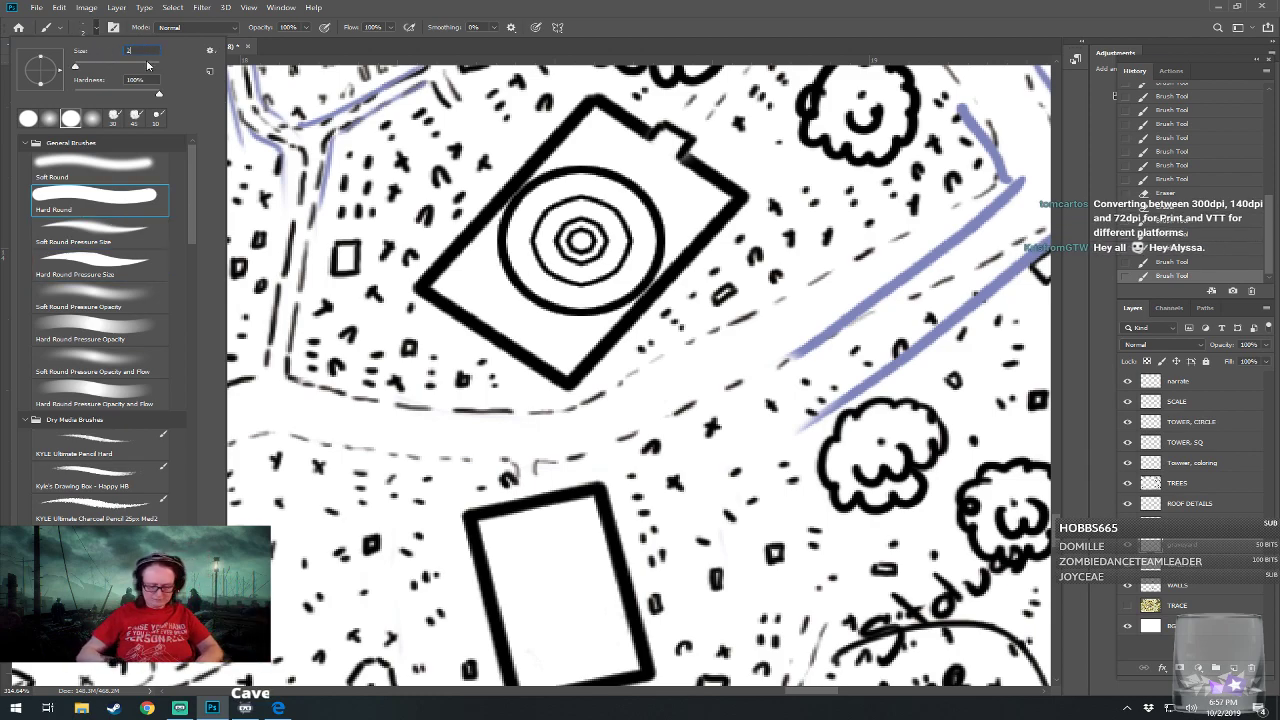
{"action": "key", "text": "Return"}
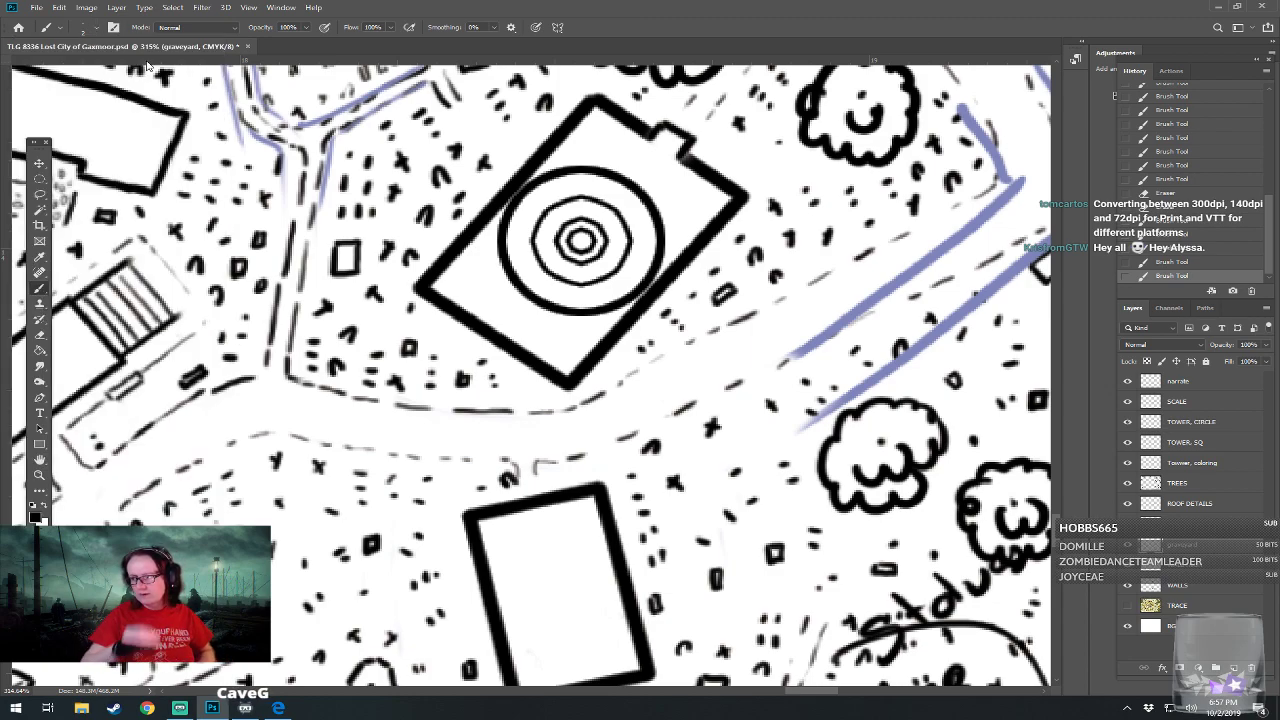
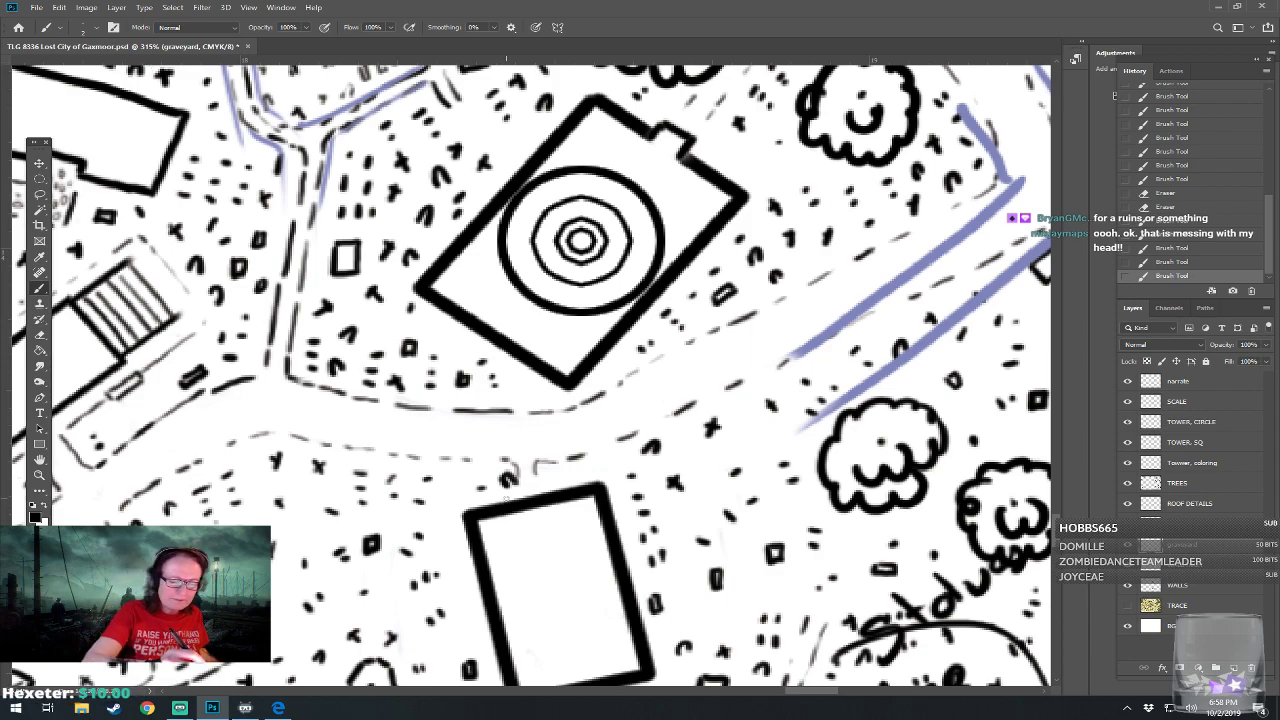
On the graveyard layer, draw the first narrow step against the north wall of the rectangular building below the path gap
{"action": "left_click_drag", "start_coordinate": [503, 484], "coordinate": [514, 470]}
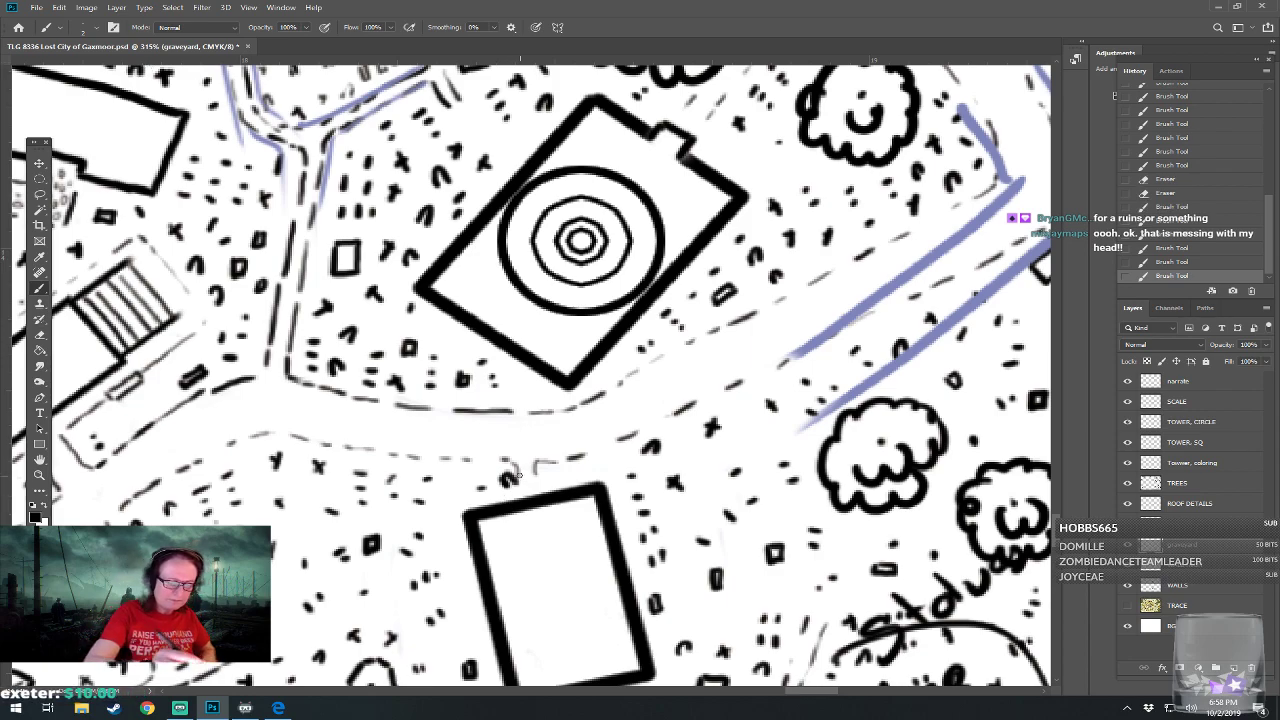
{"action": "key", "text": "shift"}
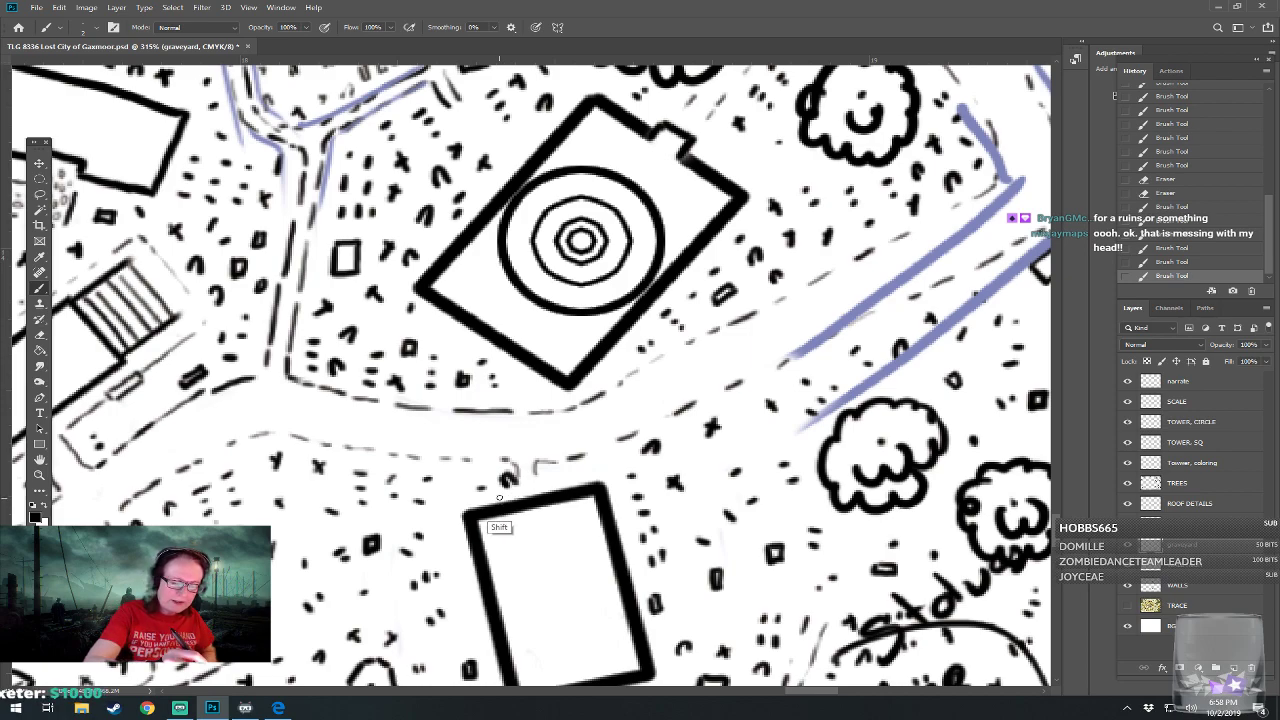
{"action": "left_click", "coordinate": [552, 484], "text": "shift"}
{"action": "left_click", "coordinate": [503, 494], "text": "shift"}
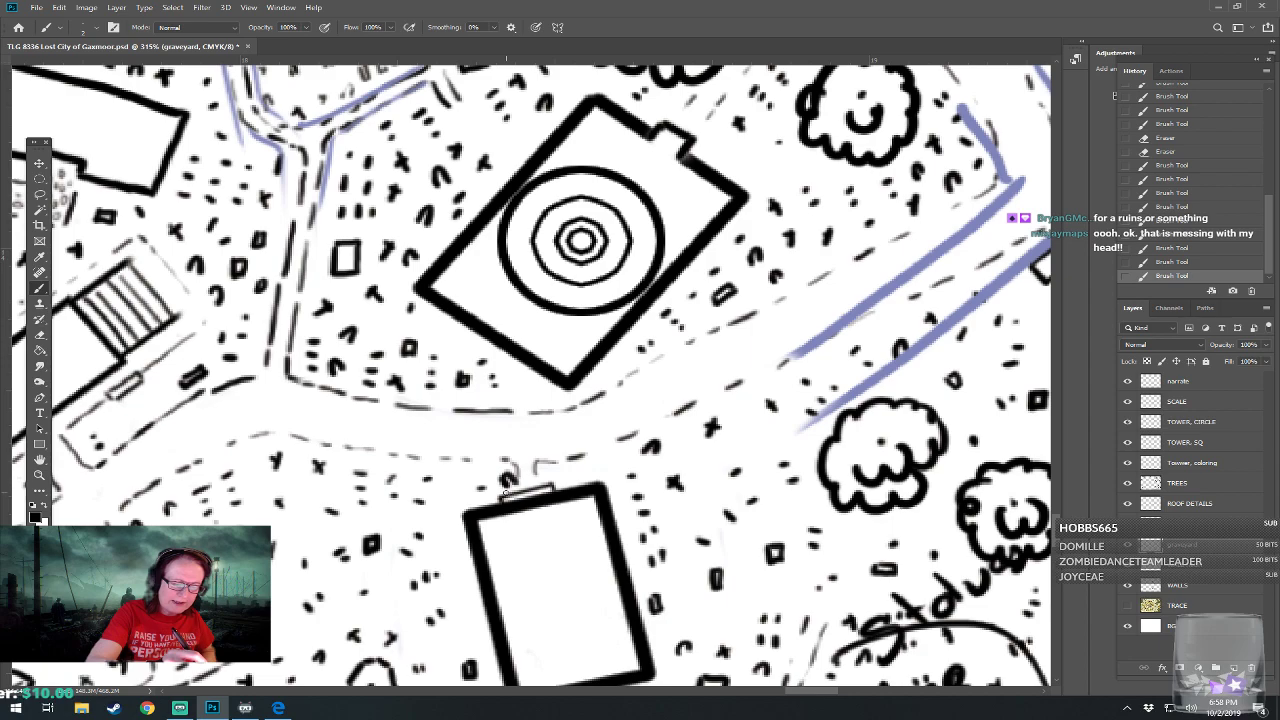
{"action": "left_click", "coordinate": [501, 499], "text": "shift"}
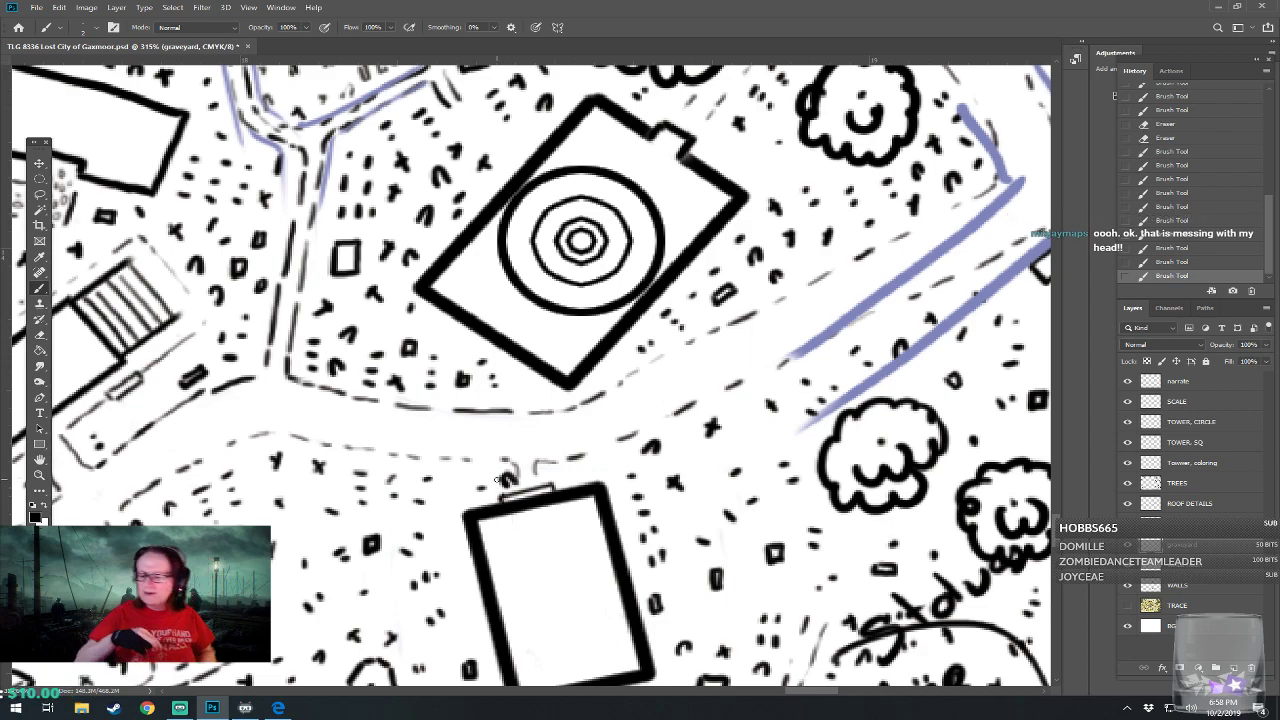
Erase the grave mark that sits beside the short path north of the rectangular building
{"action": "key", "text": "bracketleft"}
{"action": "key", "text": "bracketleft"}
{"action": "key", "text": "bracketleft"}
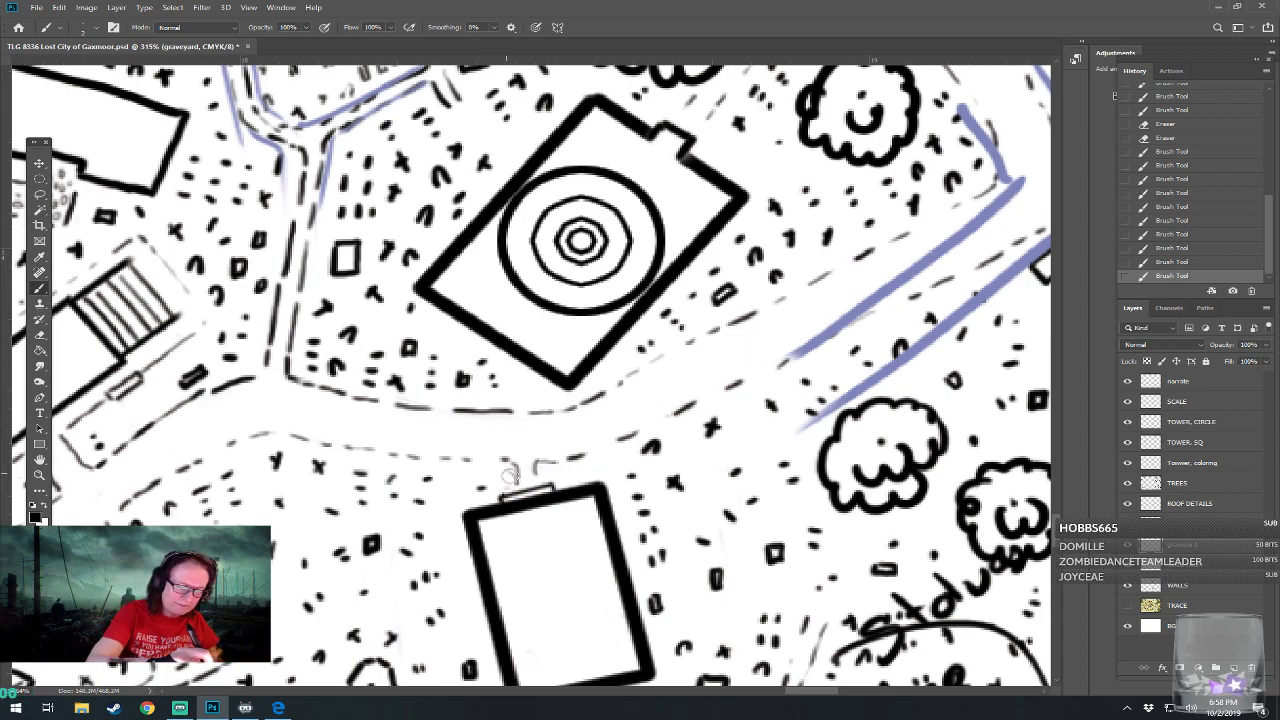
{"action": "left_click", "coordinate": [511, 474]}
{"action": "key", "text": "bracketleft"}
{"action": "key", "text": "bracketleft"}
{"action": "key", "text": "bracketleft"}
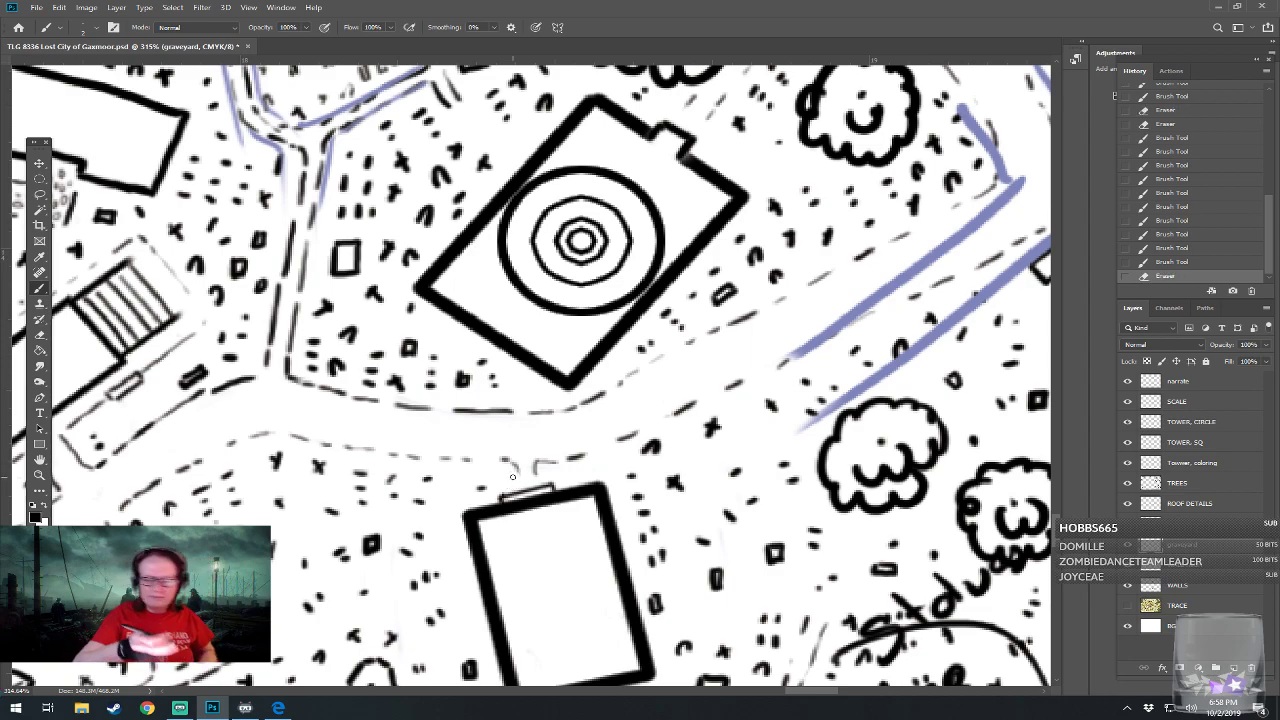
Draw the remaining straight treads and side edges to complete the entrance steps on the rectangular building's north wall
{"action": "left_click", "coordinate": [502, 495]}
{"action": "left_click", "coordinate": [547, 482], "text": "shift"}
{"action": "left_click", "coordinate": [550, 479], "text": "shift"}
{"action": "left_click", "coordinate": [552, 485], "text": "shift"}
{"action": "left_click", "coordinate": [499, 488]}
{"action": "left_click", "coordinate": [500, 480], "text": "shift"}
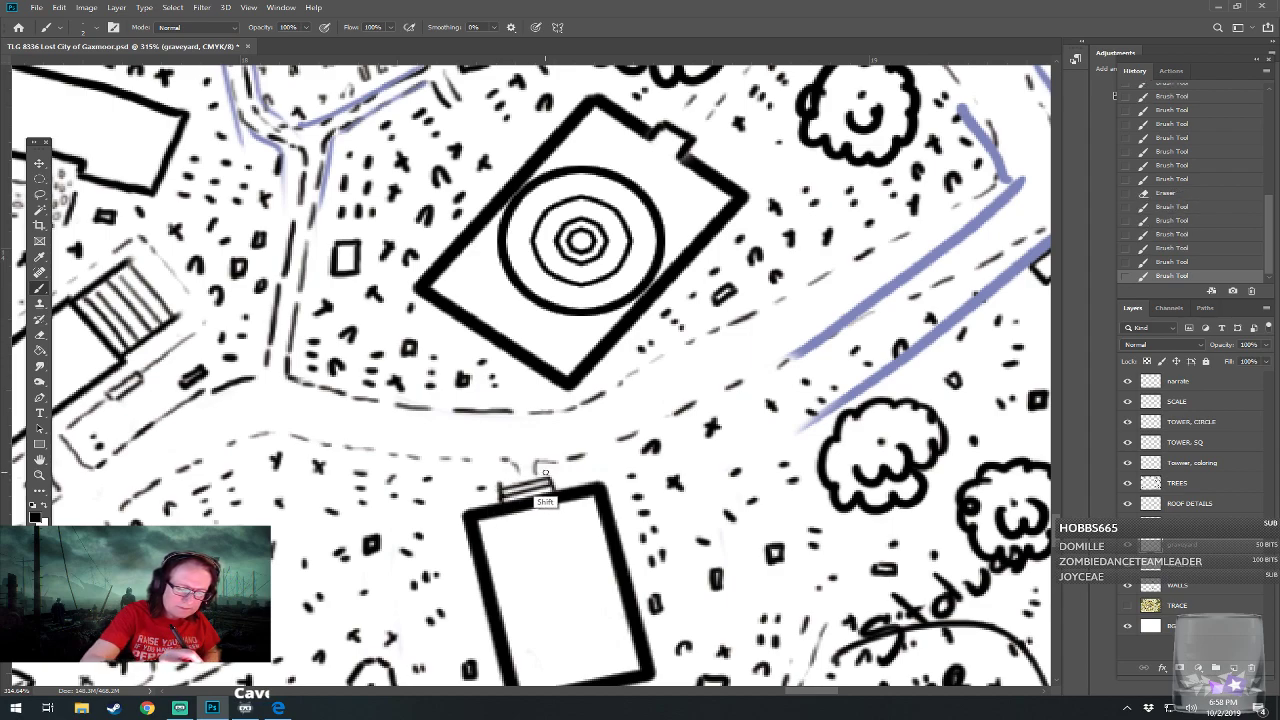
{"action": "left_click", "coordinate": [546, 477], "text": "shift"}
{"action": "left_click", "coordinate": [548, 478], "text": "shift"}
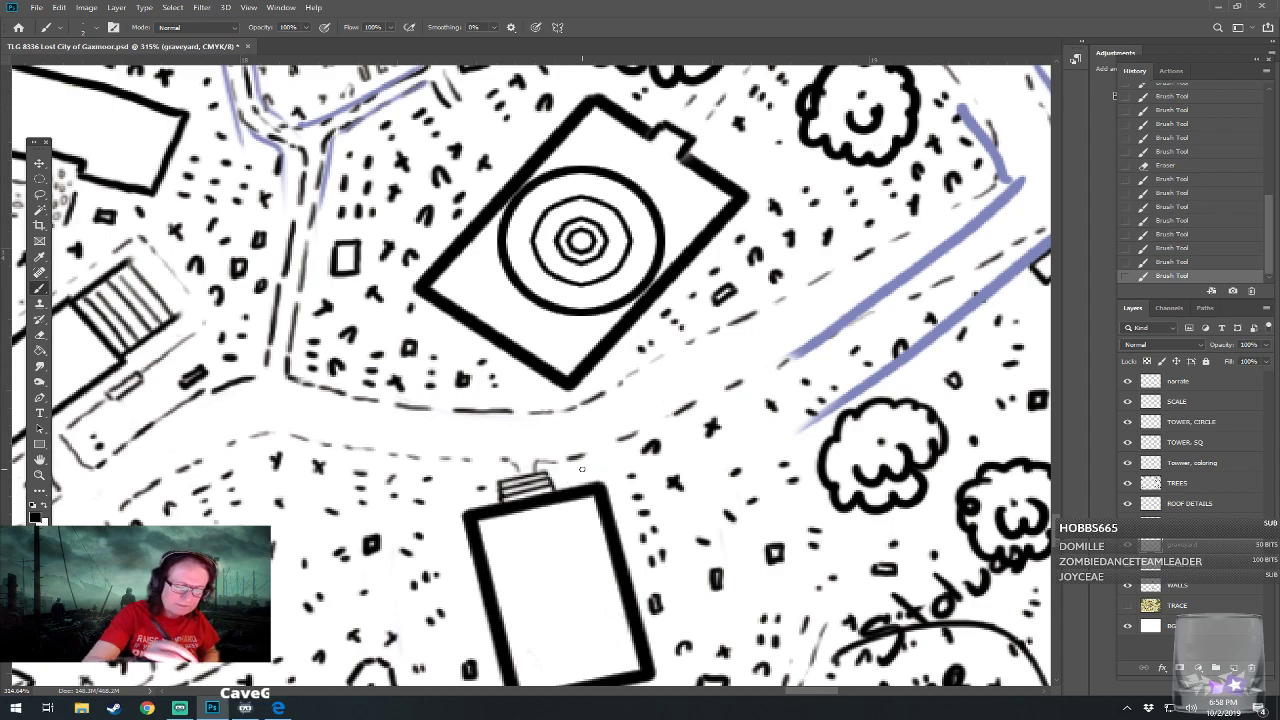
{"action": "scroll", "coordinate": [582, 469], "scroll_direction": "down", "scroll_amount": 7}
{"action": "scroll", "coordinate": [582, 469], "scroll_direction": "up", "scroll_amount": 1}
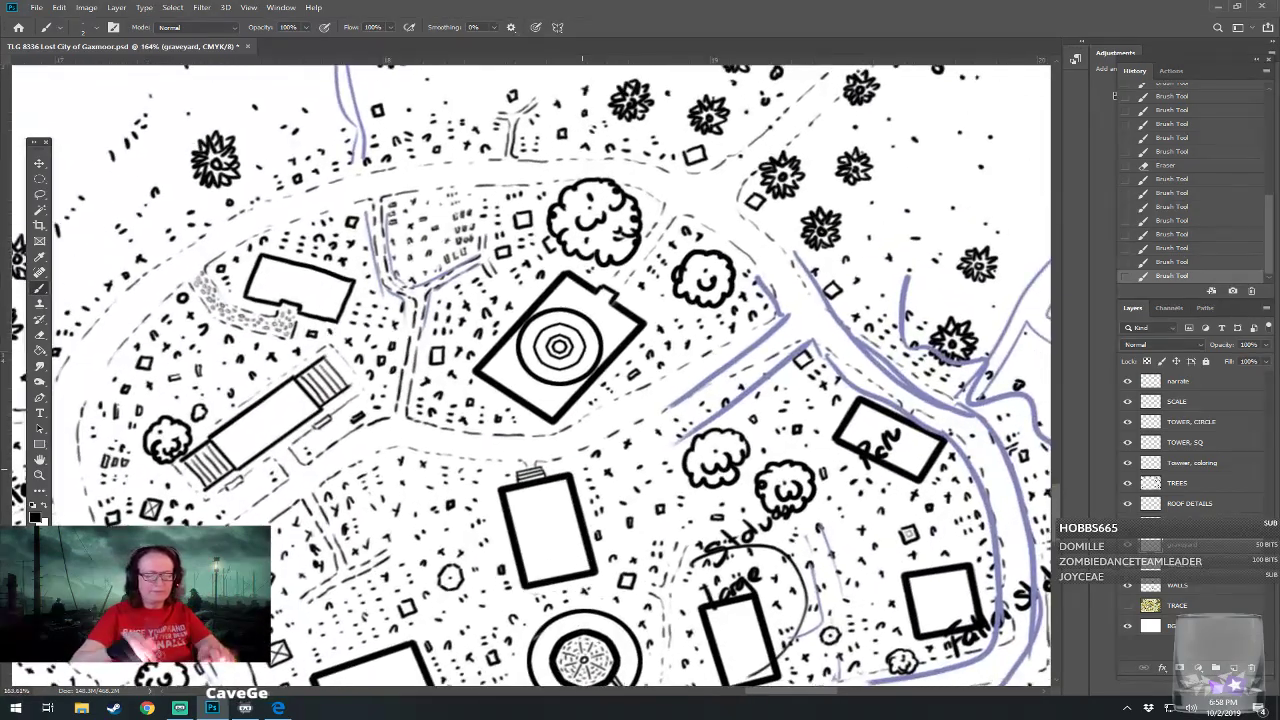
Switch to the Hard Round Pressure Size brush and add small grave marks around the rectangular building with the steps
{"action": "left_click", "coordinate": [82, 30]}
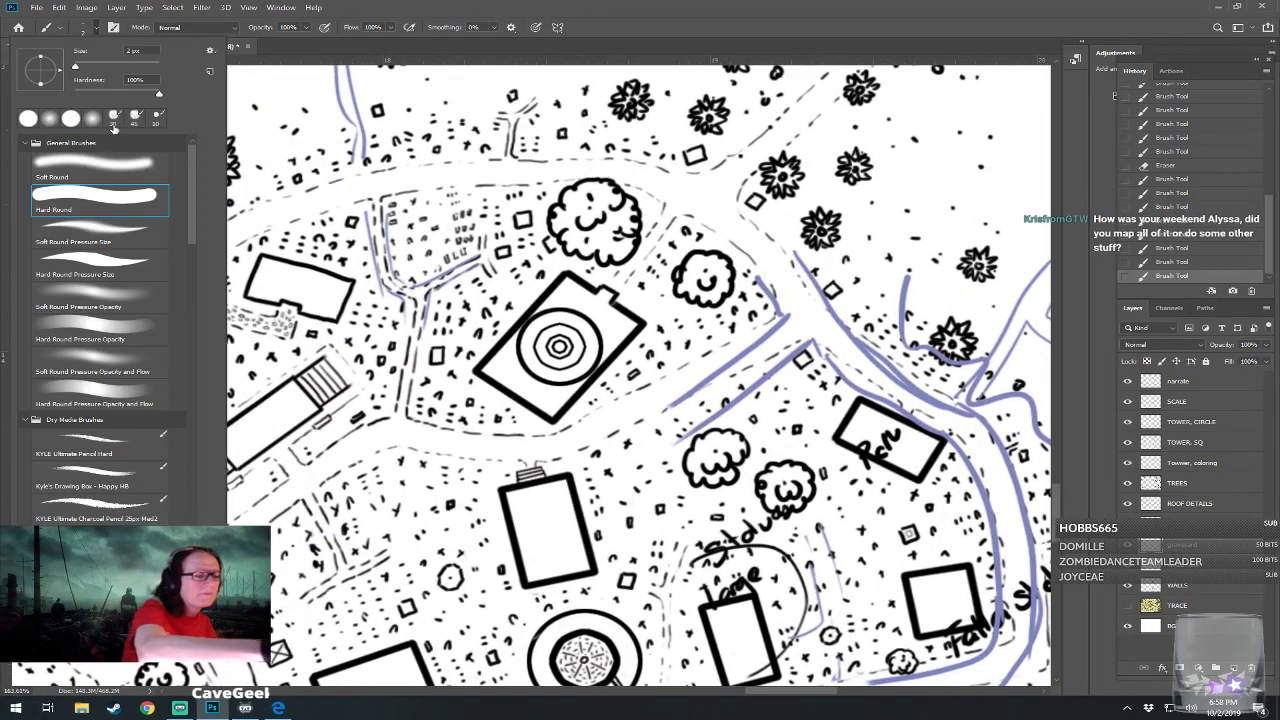
{"action": "double_click", "coordinate": [100, 262]}
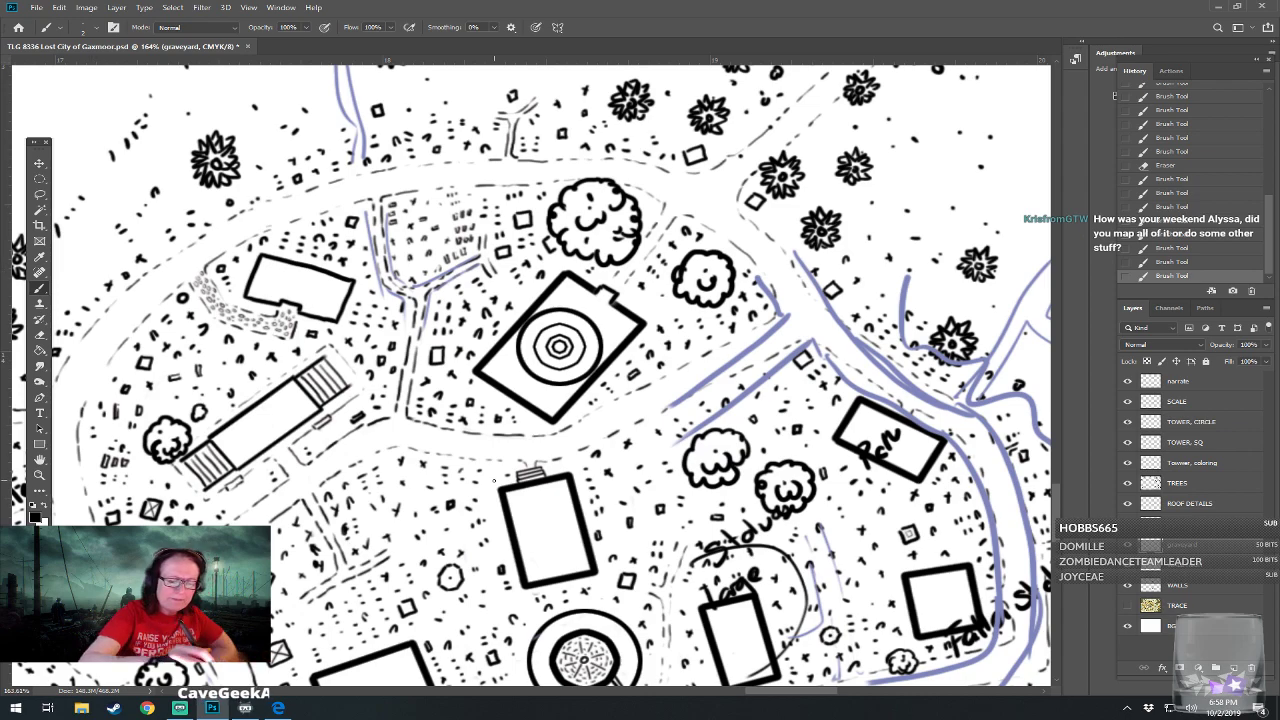
{"action": "mouse_move", "coordinate": [492, 476]}
{"action": "left_mouse_down"}
{"action": "mouse_move", "coordinate": [550, 473]}
{"action": "mouse_move", "coordinate": [492, 489]}
{"action": "mouse_move", "coordinate": [493, 500]}
{"action": "left_mouse_up"}
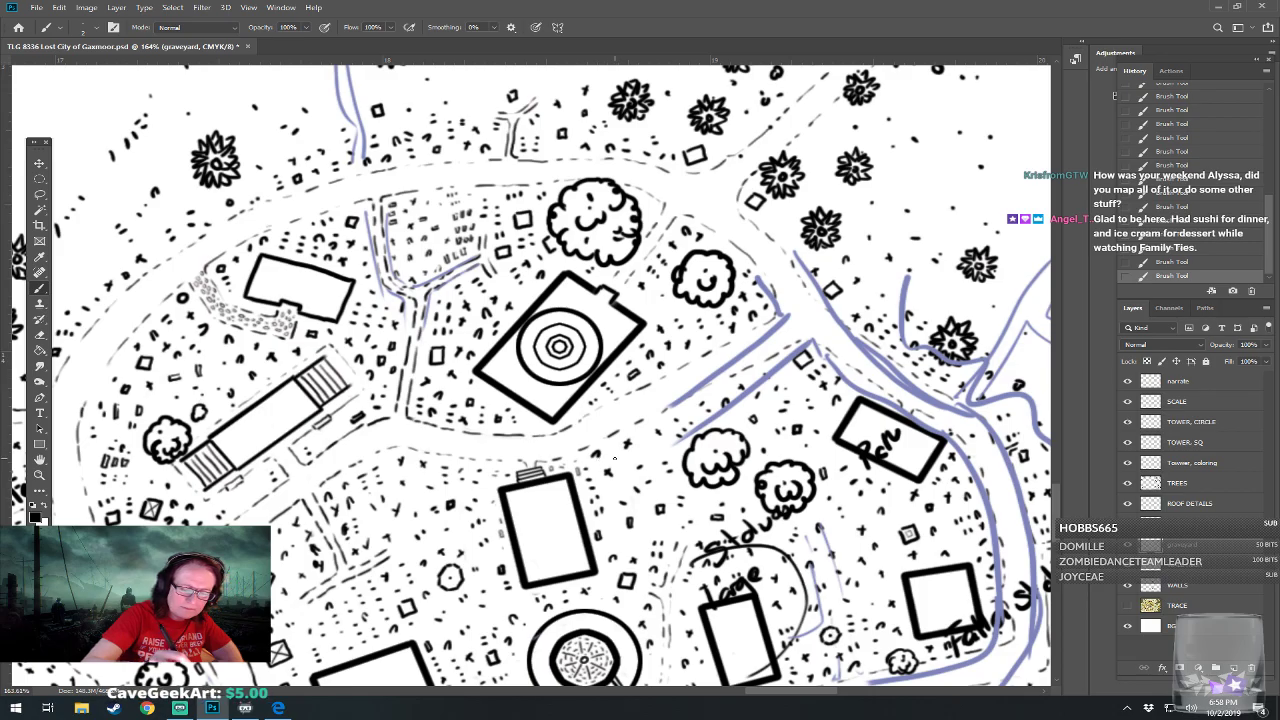
{"action": "scroll", "coordinate": [625, 450], "scroll_direction": "down", "scroll_amount": 3}
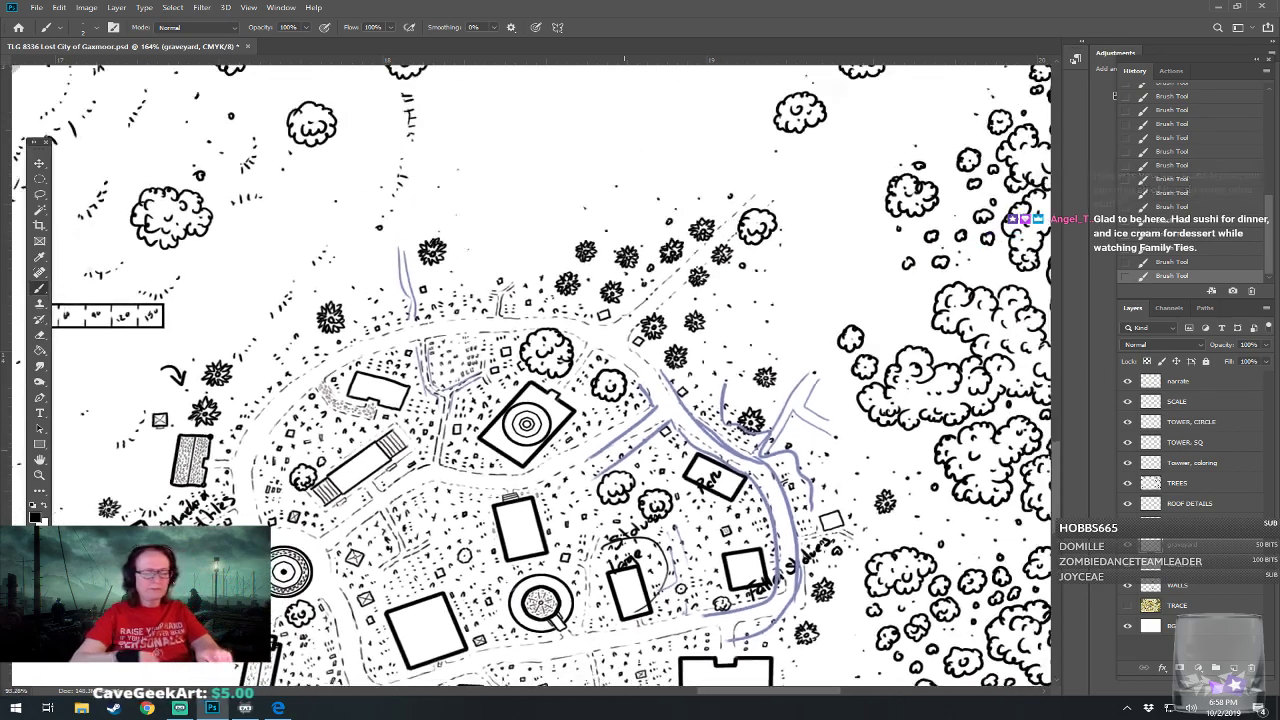
{"action": "scroll", "coordinate": [625, 450], "scroll_direction": "up", "scroll_amount": 1}
{"action": "scroll", "coordinate": [490, 300], "scroll_direction": "up", "scroll_amount": 2}
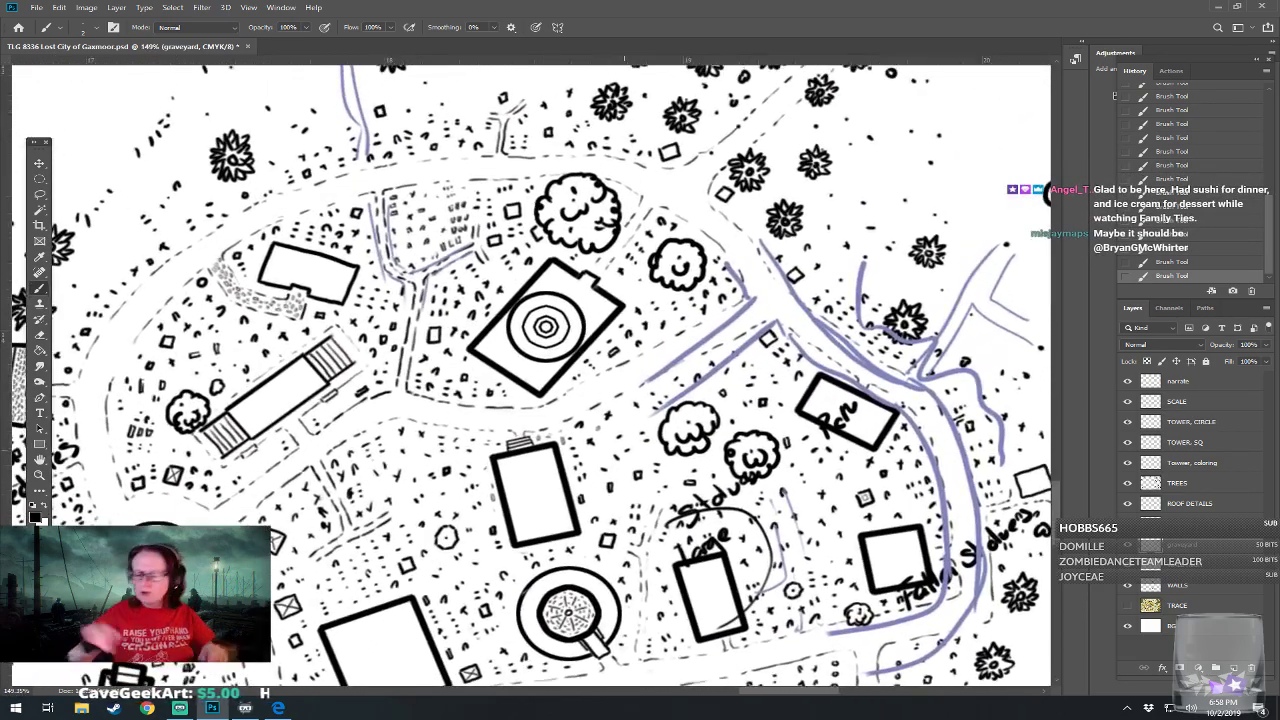
Make the ROOF DETAILS layer active and choose the Hard Round brush at 2 px
{"action": "left_click", "coordinate": [1200, 507]}
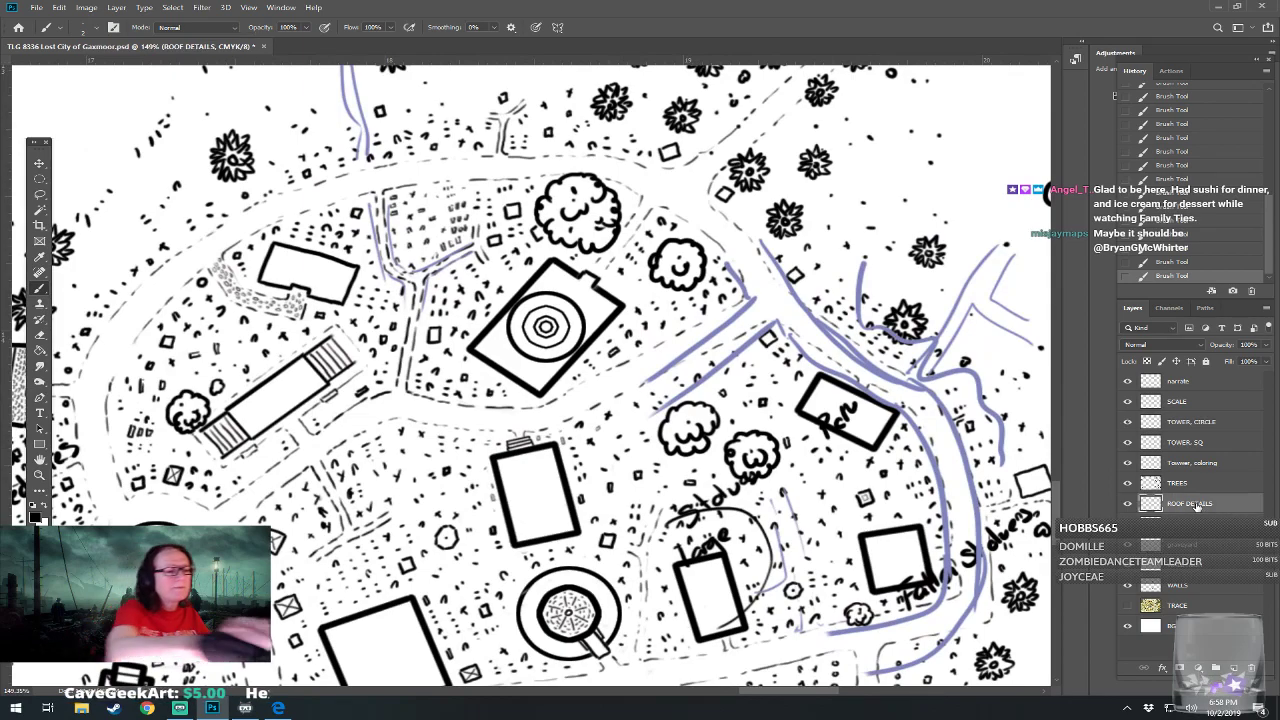
{"action": "left_click", "coordinate": [43, 27]}
{"action": "left_click", "coordinate": [112, 198]}
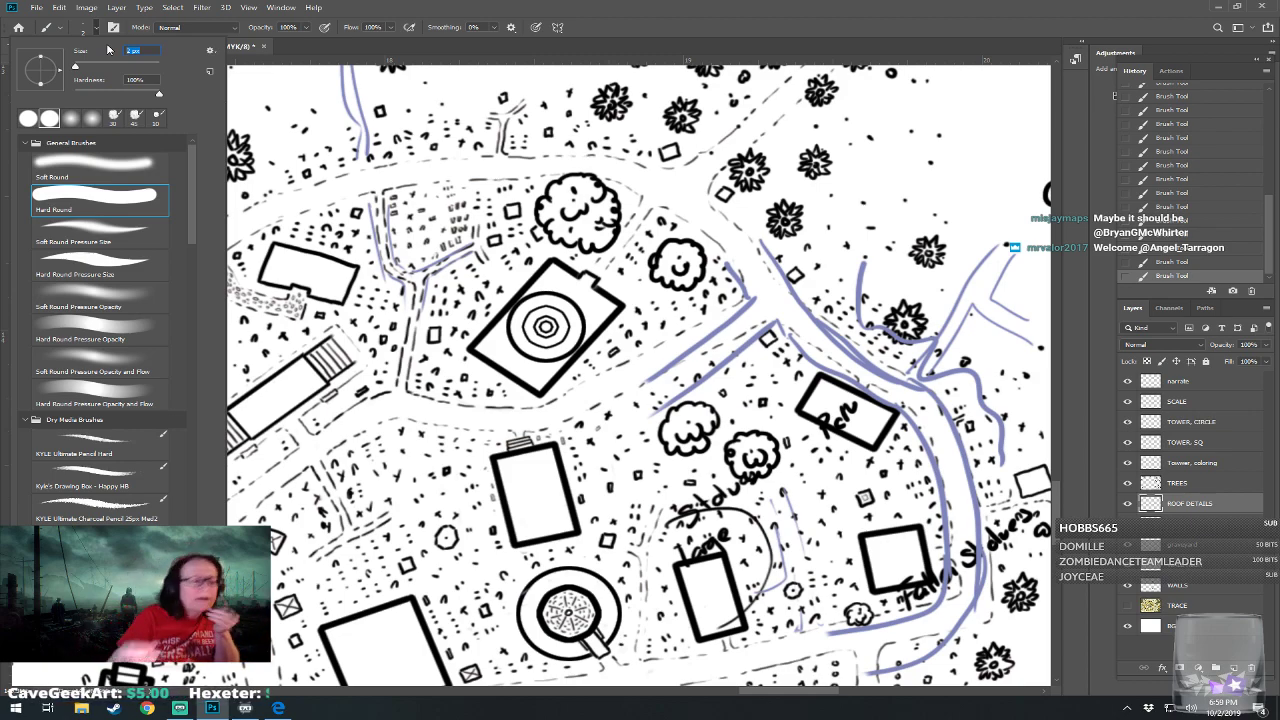
{"action": "key", "text": "Return"}
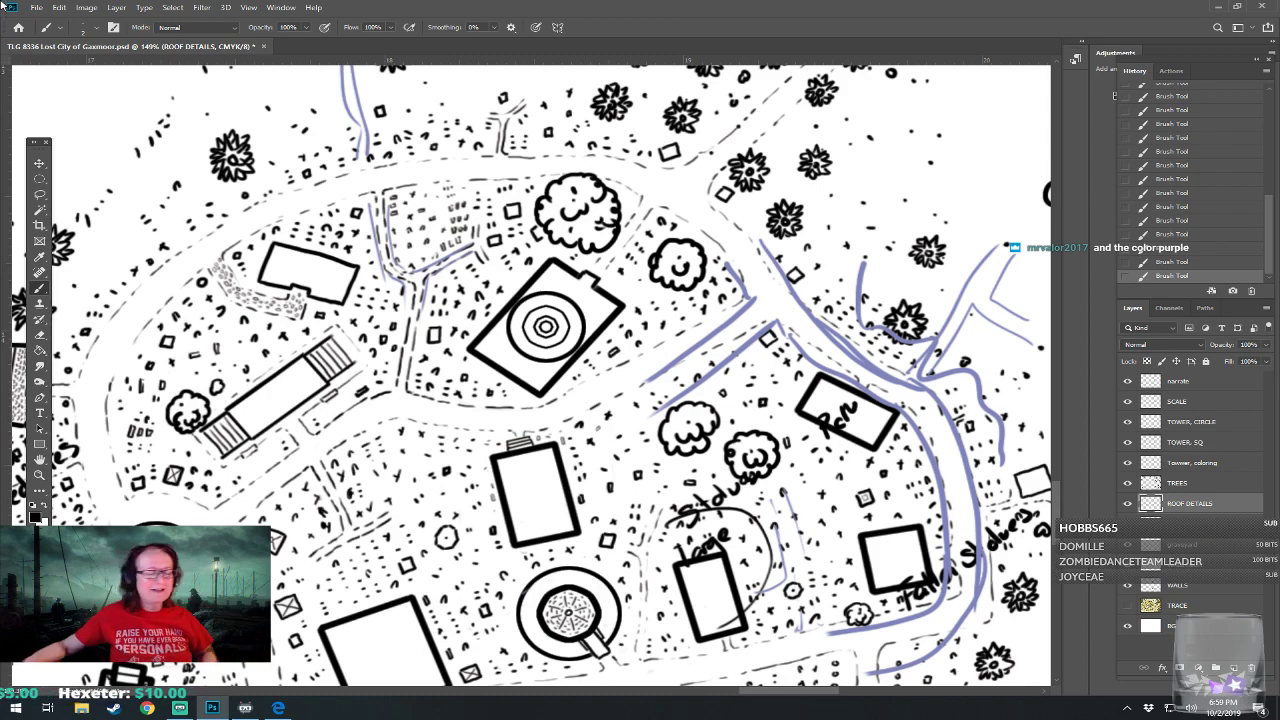
On the graveyard layer, select the interior of the rectangular building with the Magic Wand and contract the selection by 5 pixels
{"action": "left_click", "coordinate": [1227, 545]}
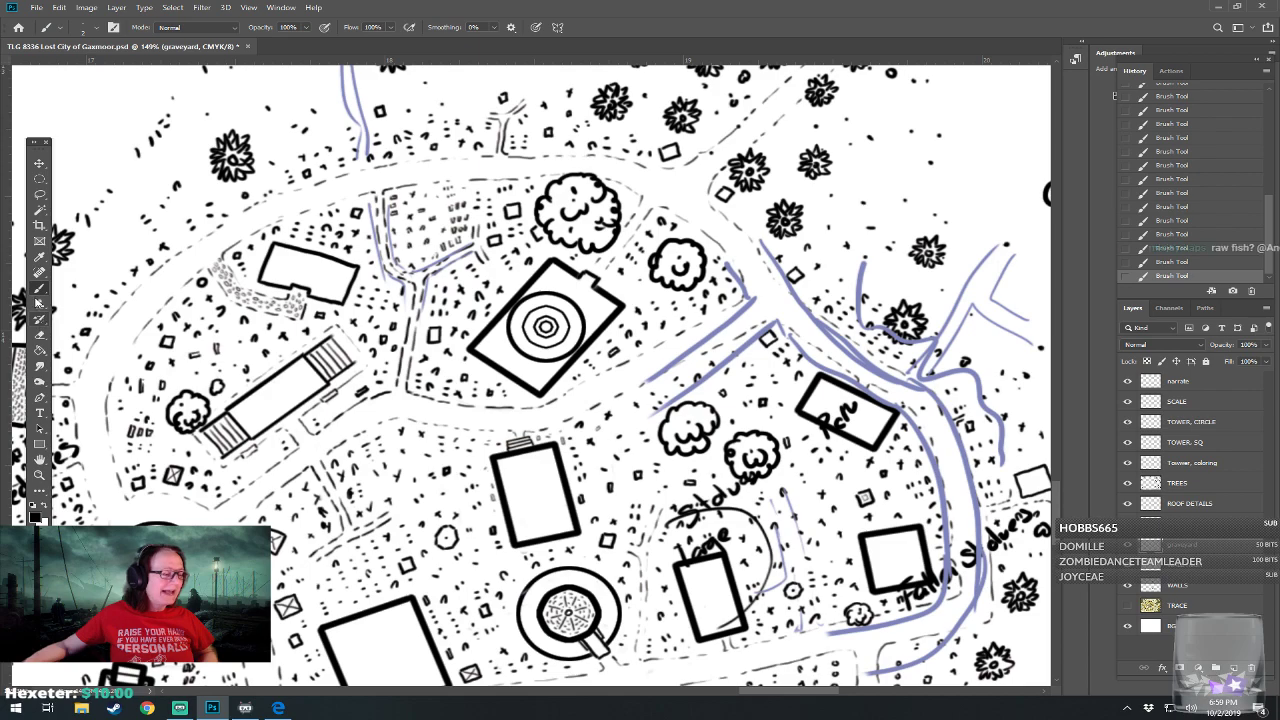
{"action": "left_click", "coordinate": [38, 212]}
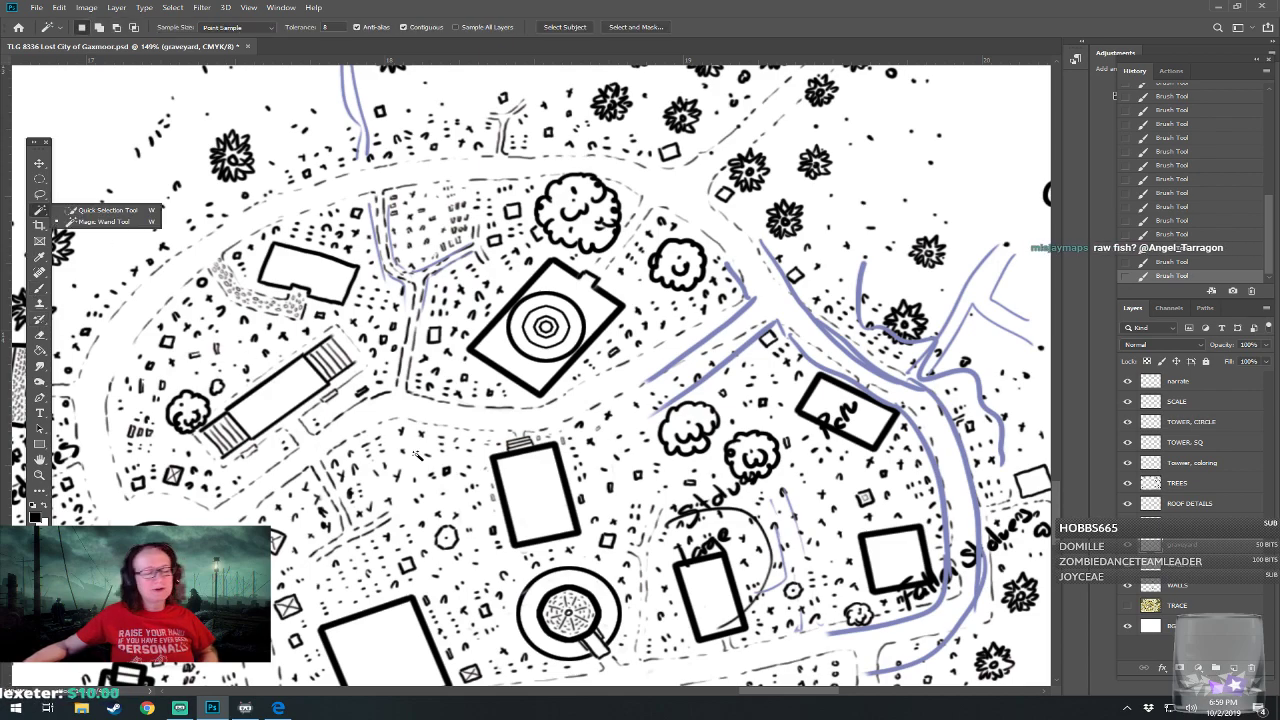
{"action": "left_click", "coordinate": [546, 491]}
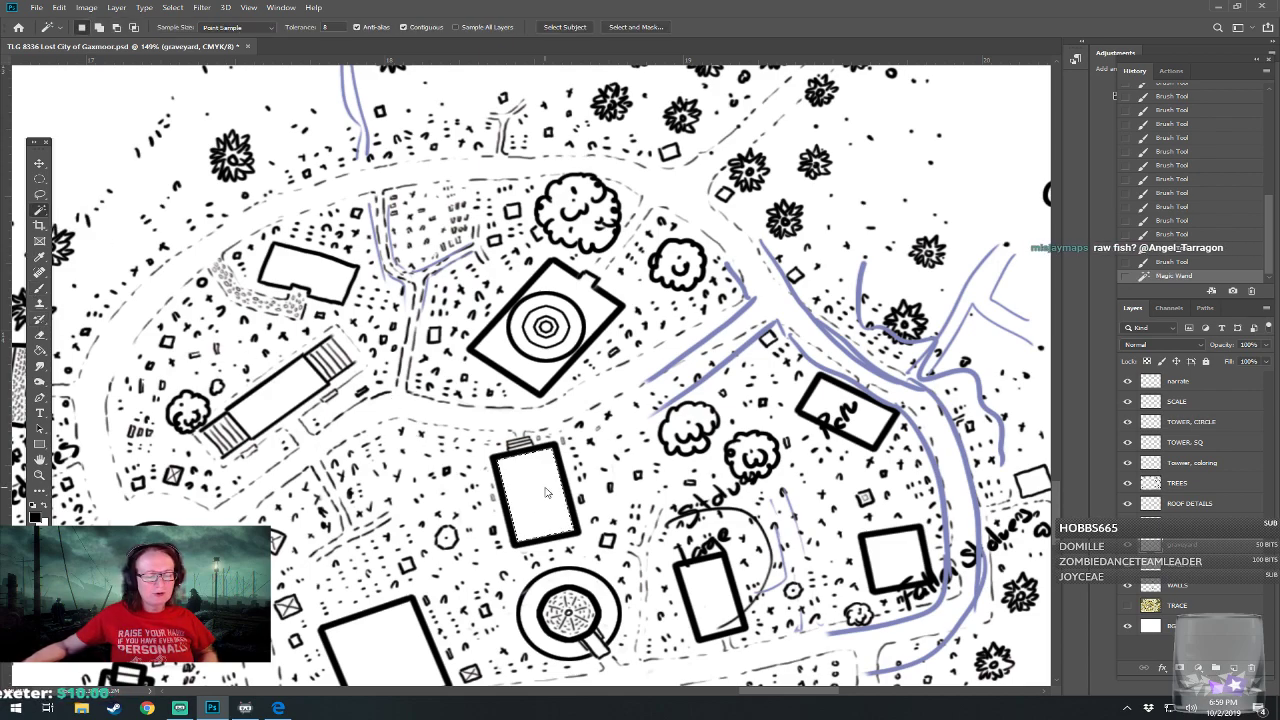
{"action": "left_click", "coordinate": [168, 9]}
{"action": "mouse_move", "coordinate": [256, 181]}
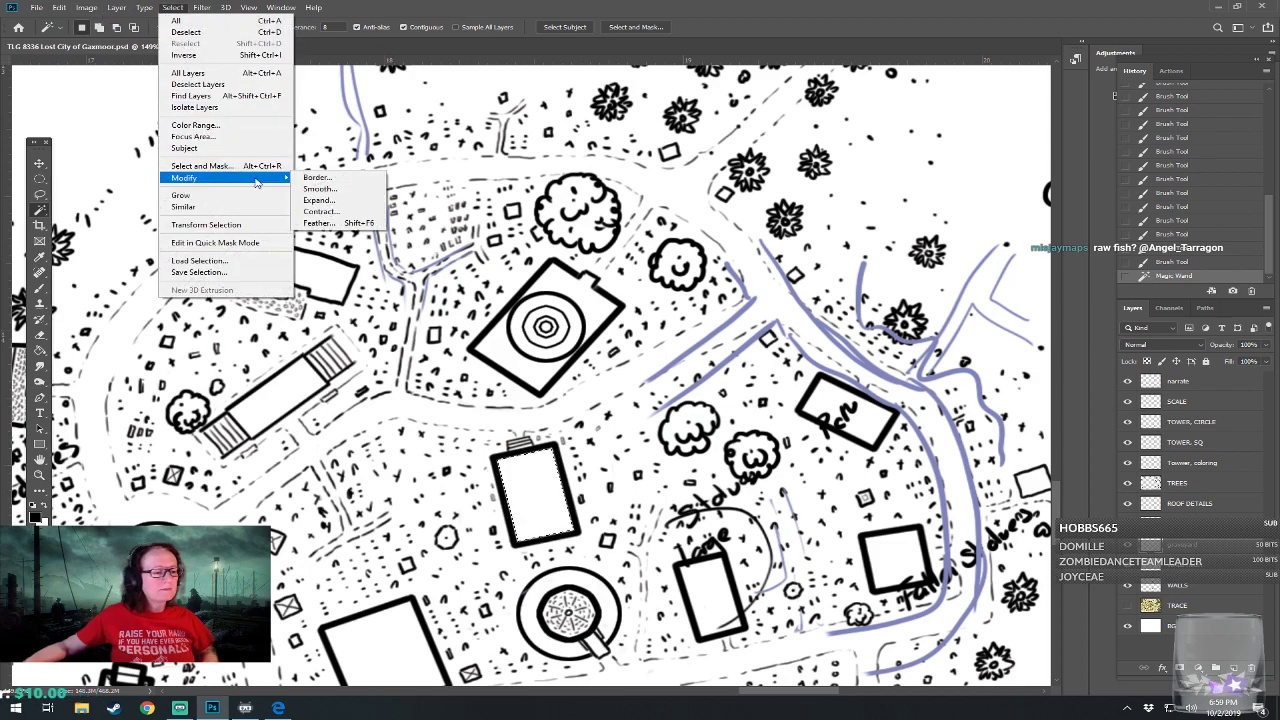
{"action": "left_click", "coordinate": [320, 211]}
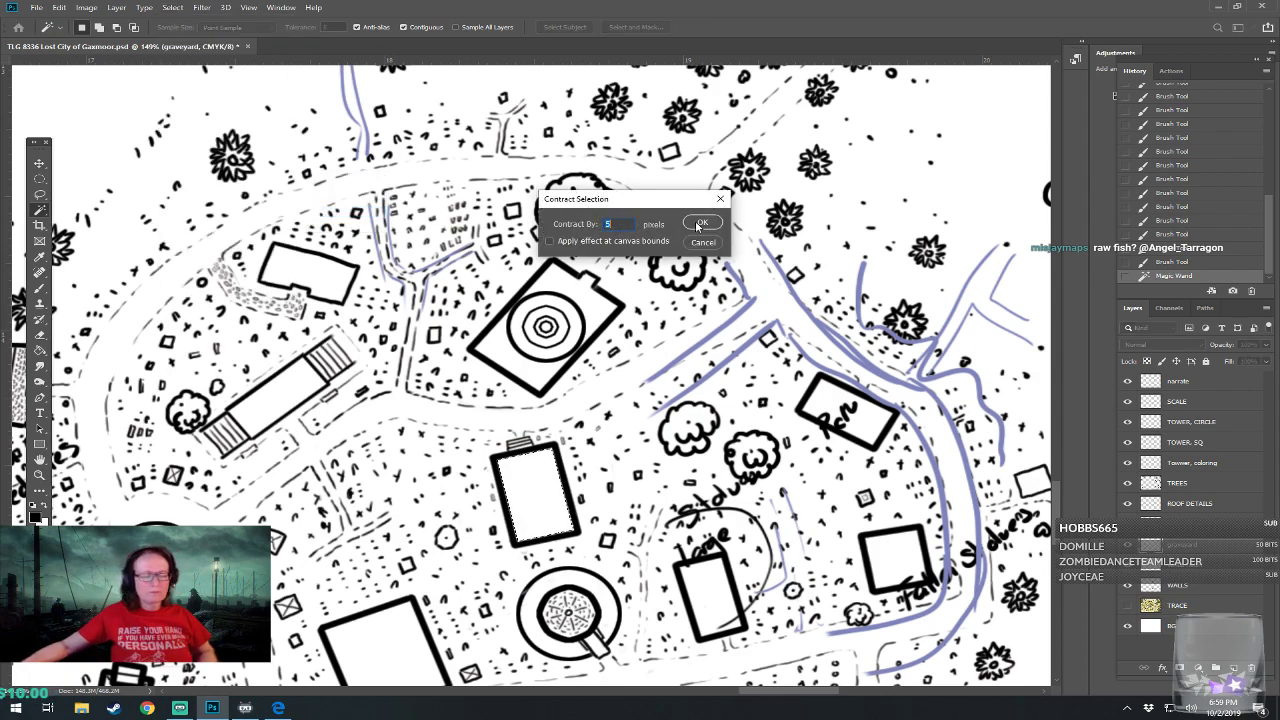
{"action": "left_click", "coordinate": [694, 225]}
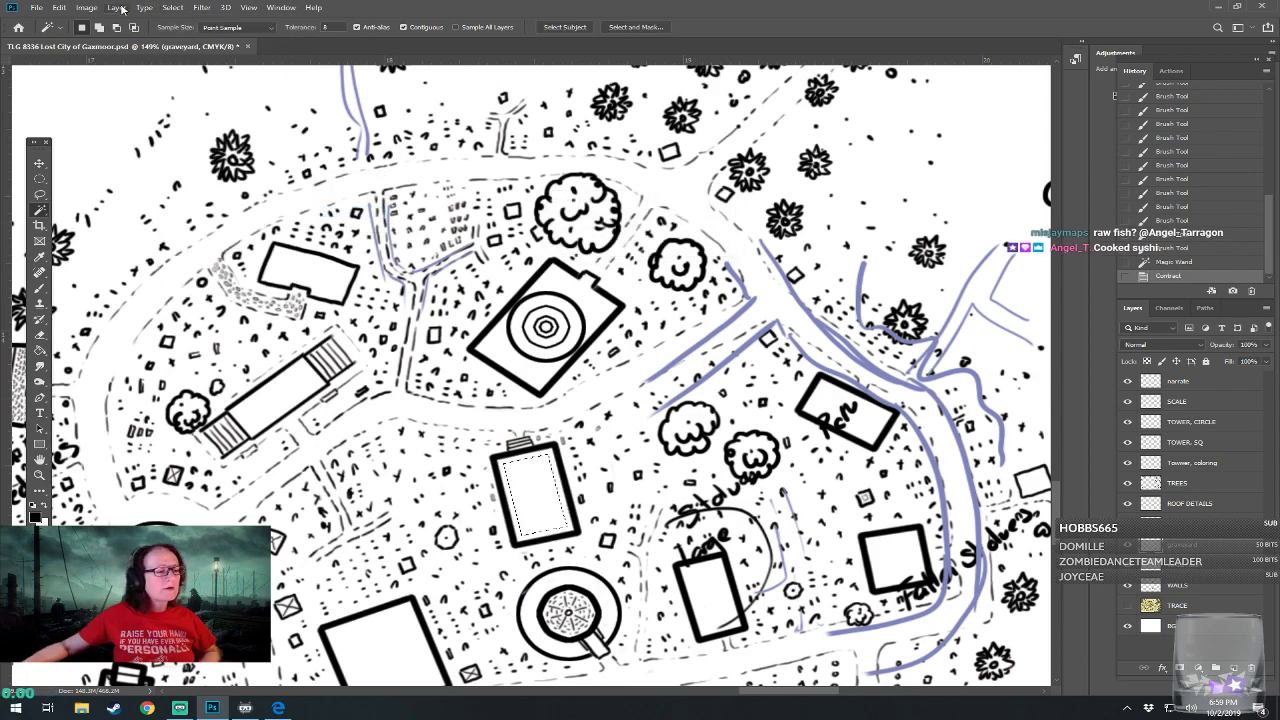
On the ROOF DETAILS layer, stroke the selection inside with a 3 px black line as the outer roof outline
{"action": "left_click", "coordinate": [59, 7]}
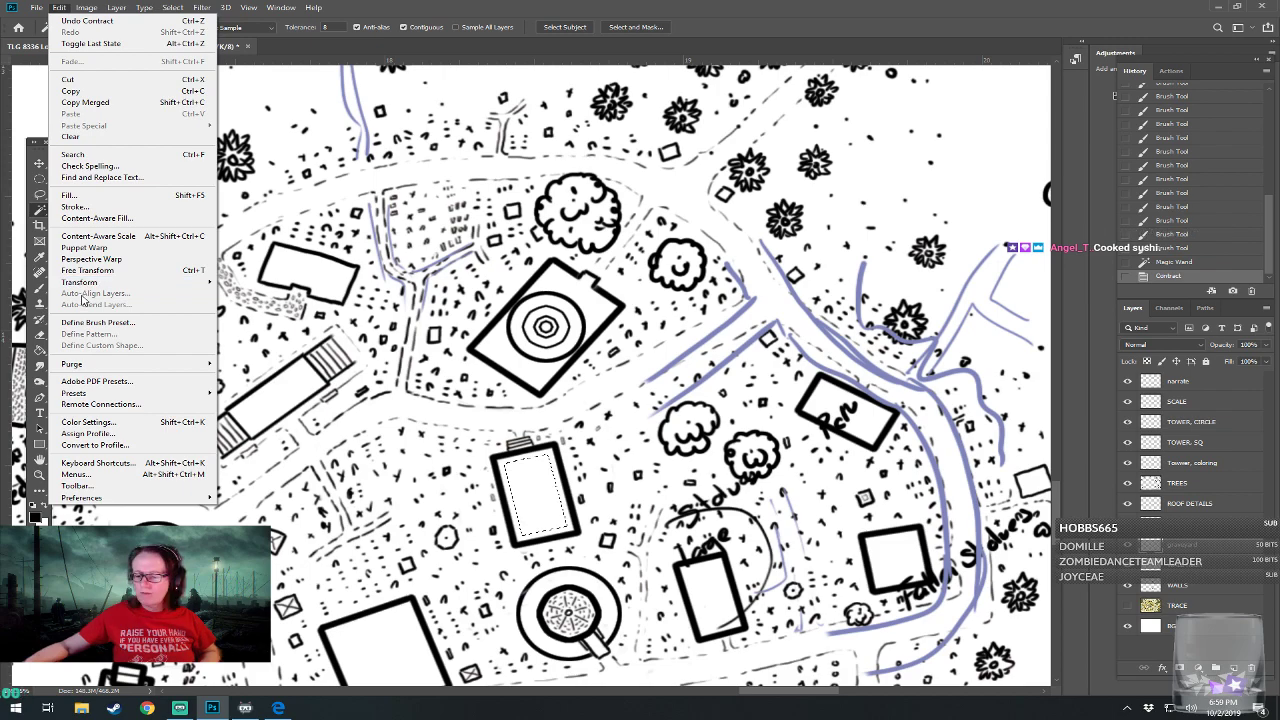
{"action": "left_click", "coordinate": [1226, 508]}
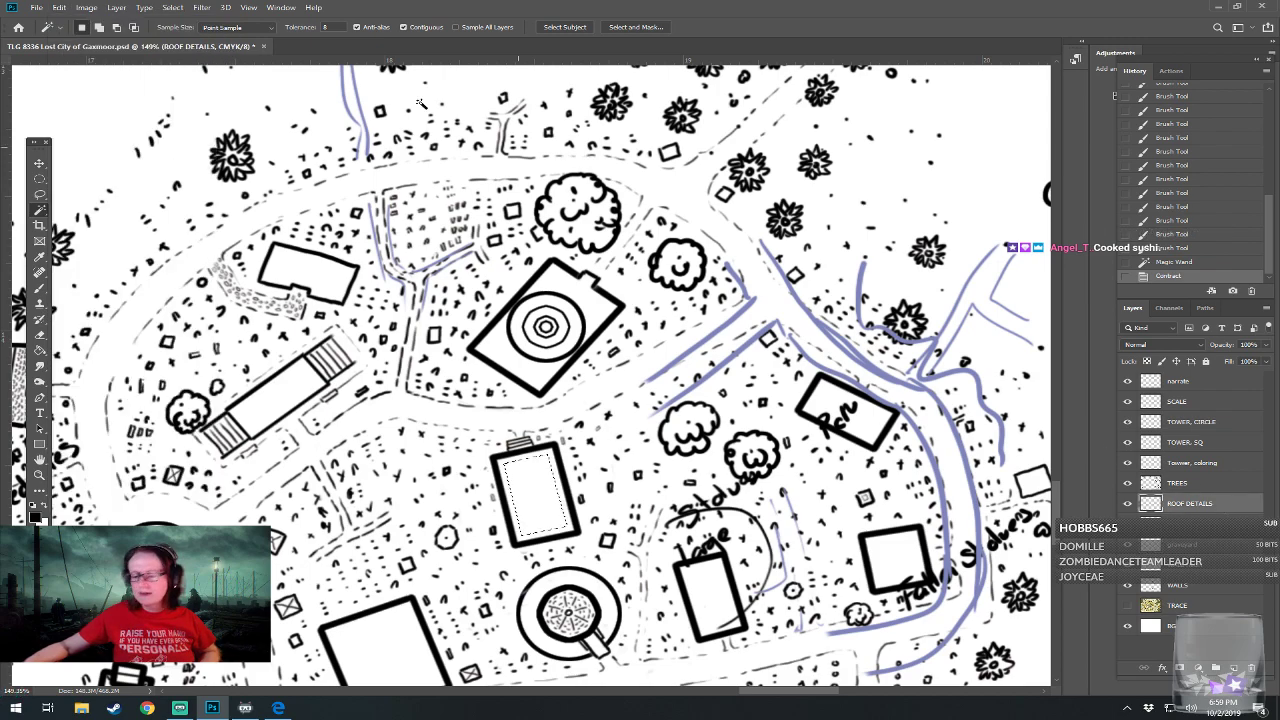
{"action": "left_click", "coordinate": [59, 7]}
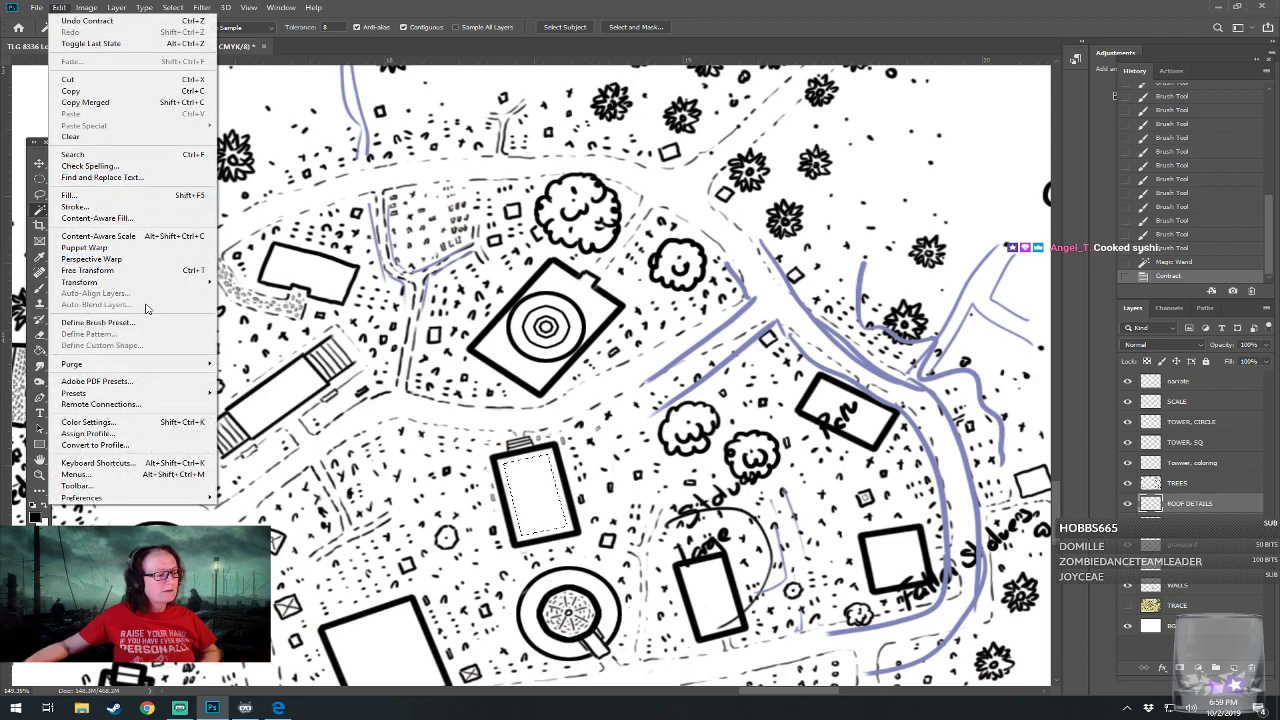
{"action": "left_click", "coordinate": [80, 206]}
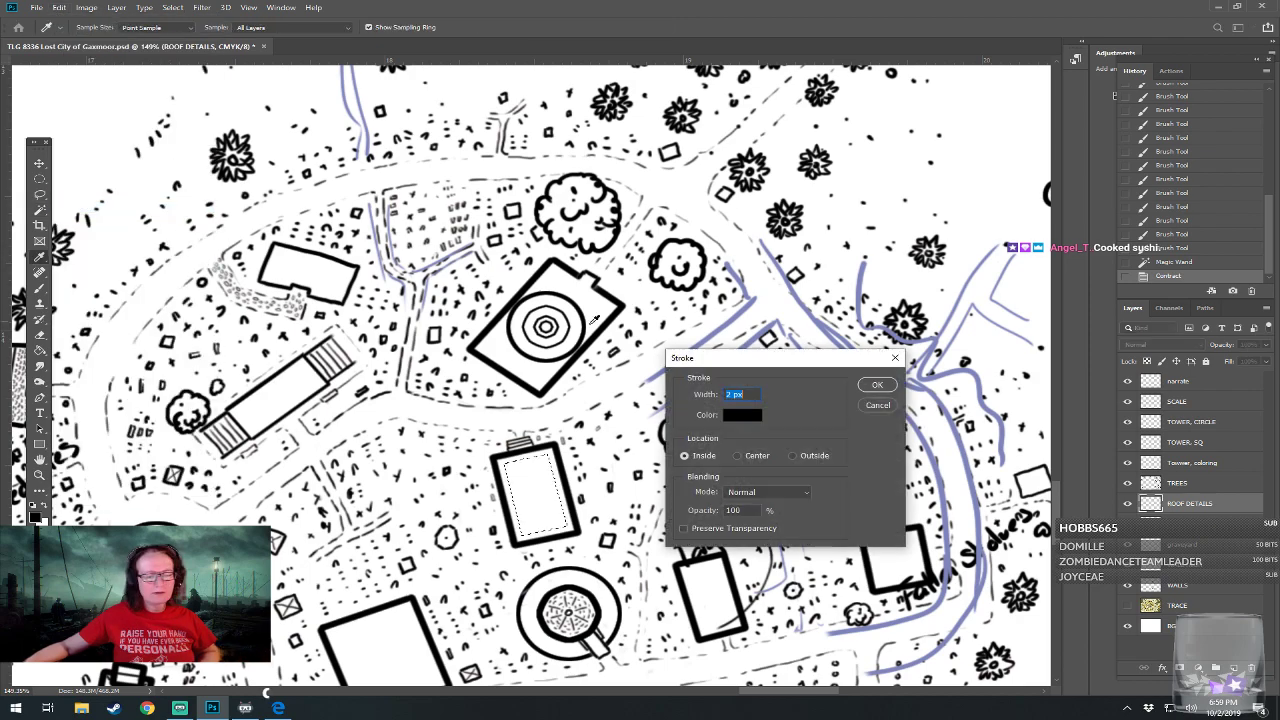
{"action": "type", "text": "3"}
{"action": "left_click", "coordinate": [877, 386]}
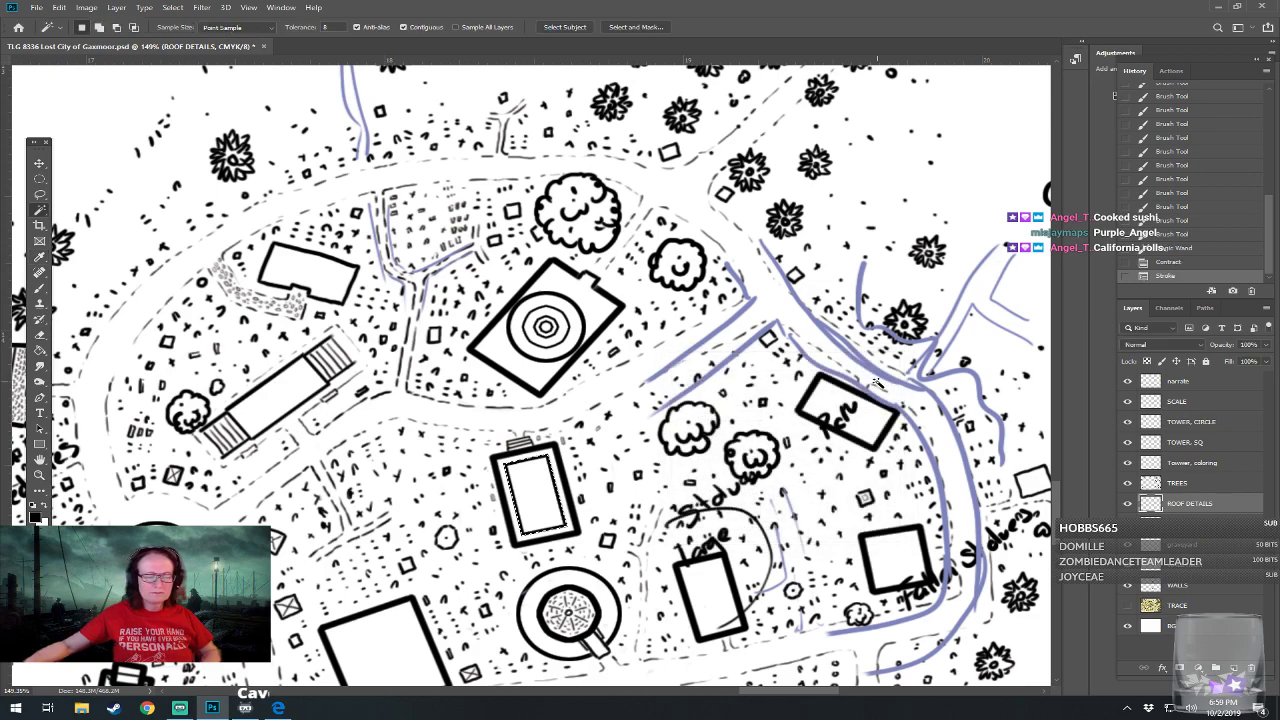
Contract the selection by another 15 pixels and stroke it inside with a 3 px black line as the inner roof outline
{"action": "left_click", "coordinate": [172, 7]}
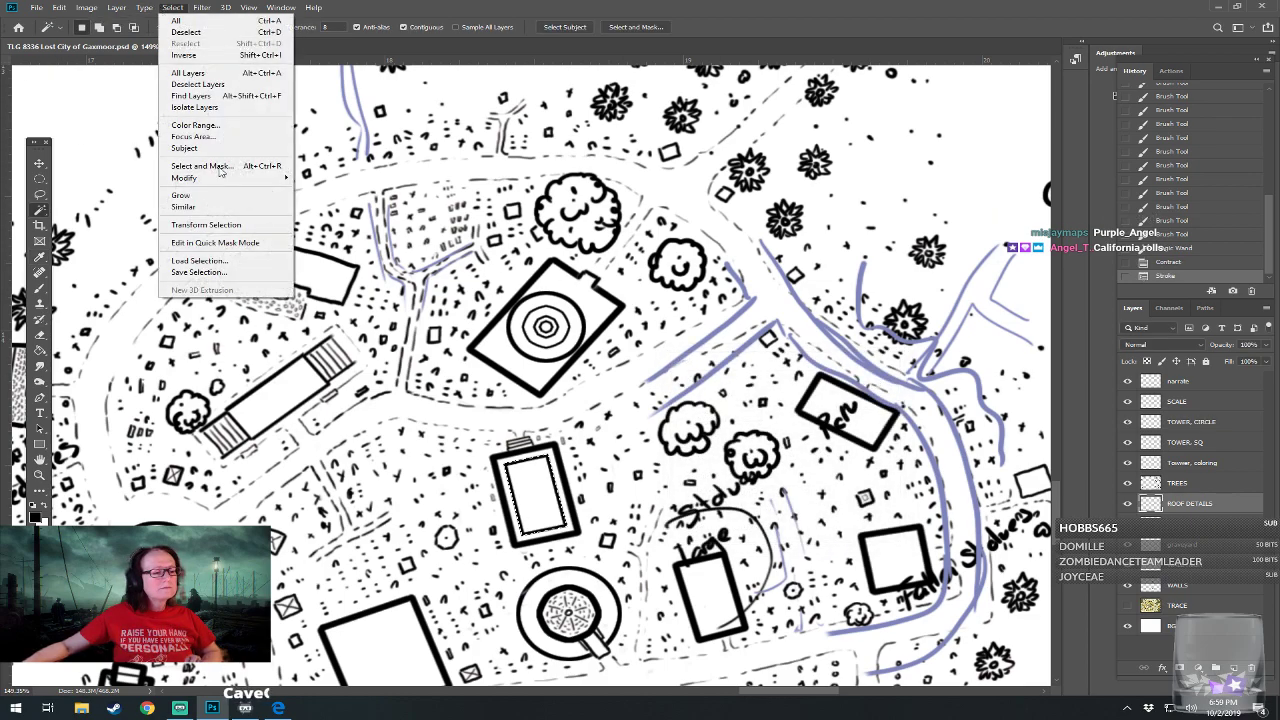
{"action": "mouse_move", "coordinate": [240, 180]}
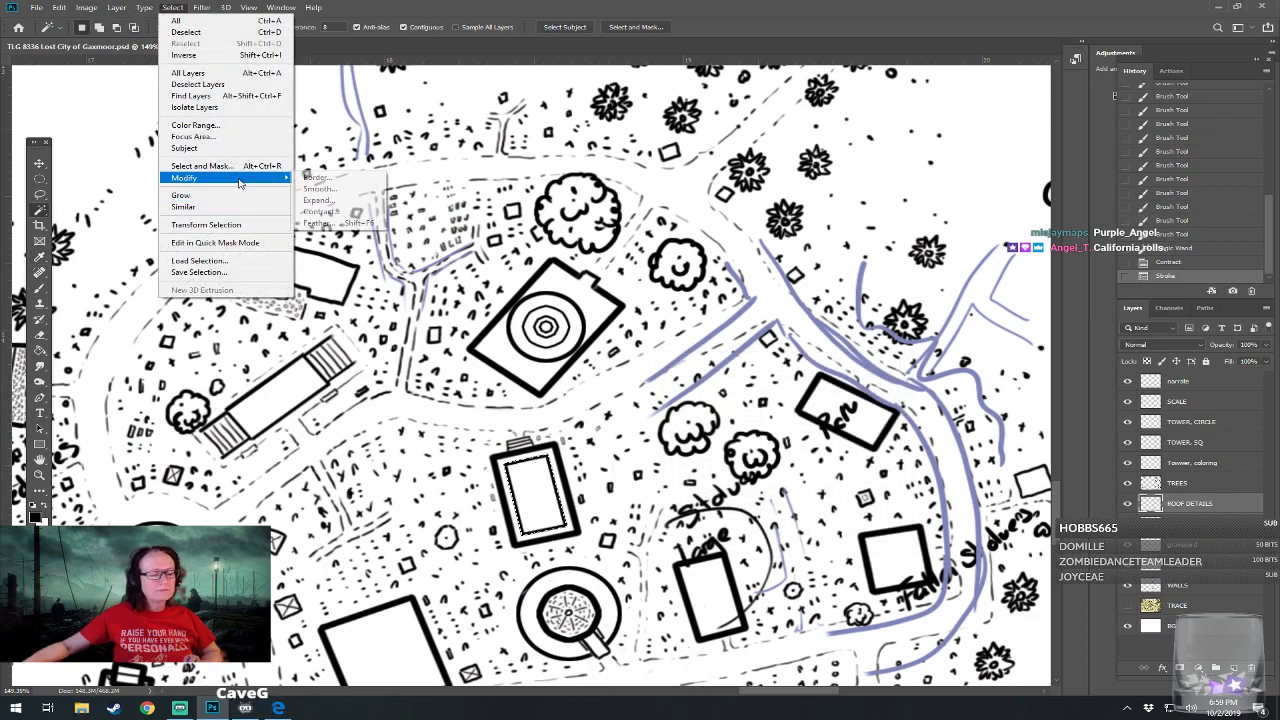
{"action": "left_click", "coordinate": [366, 212]}
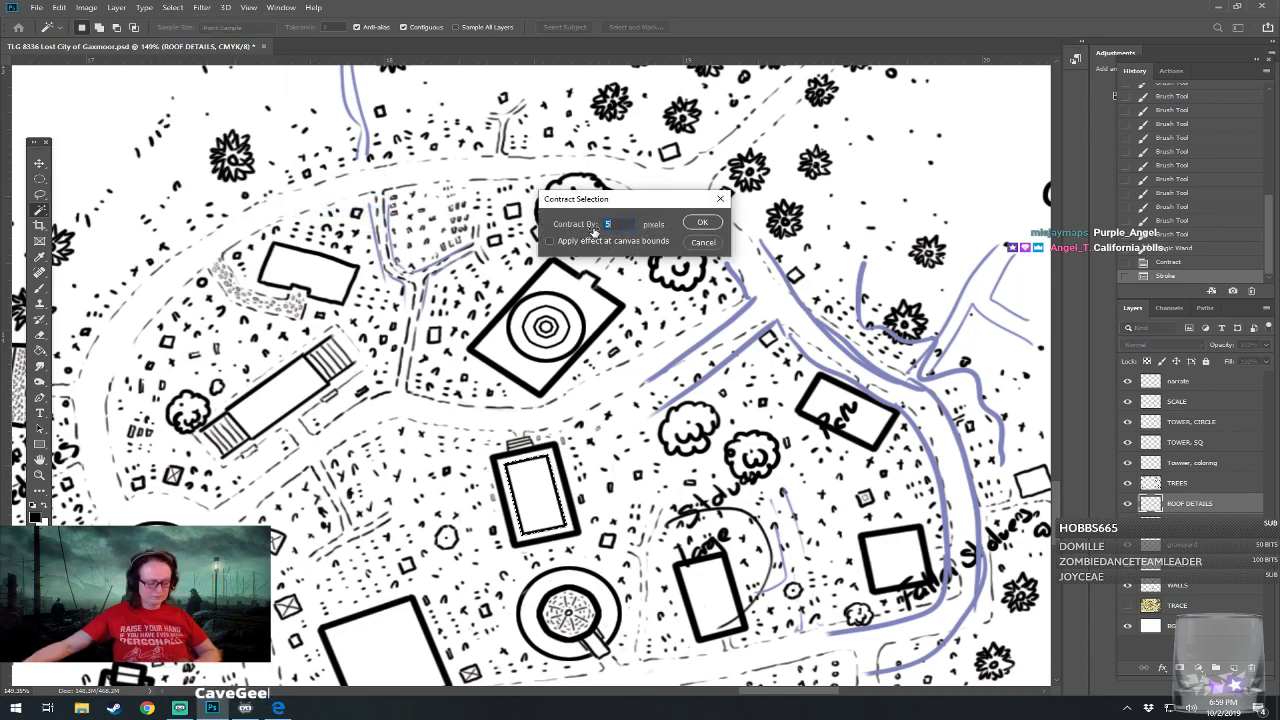
{"action": "type", "text": "15"}
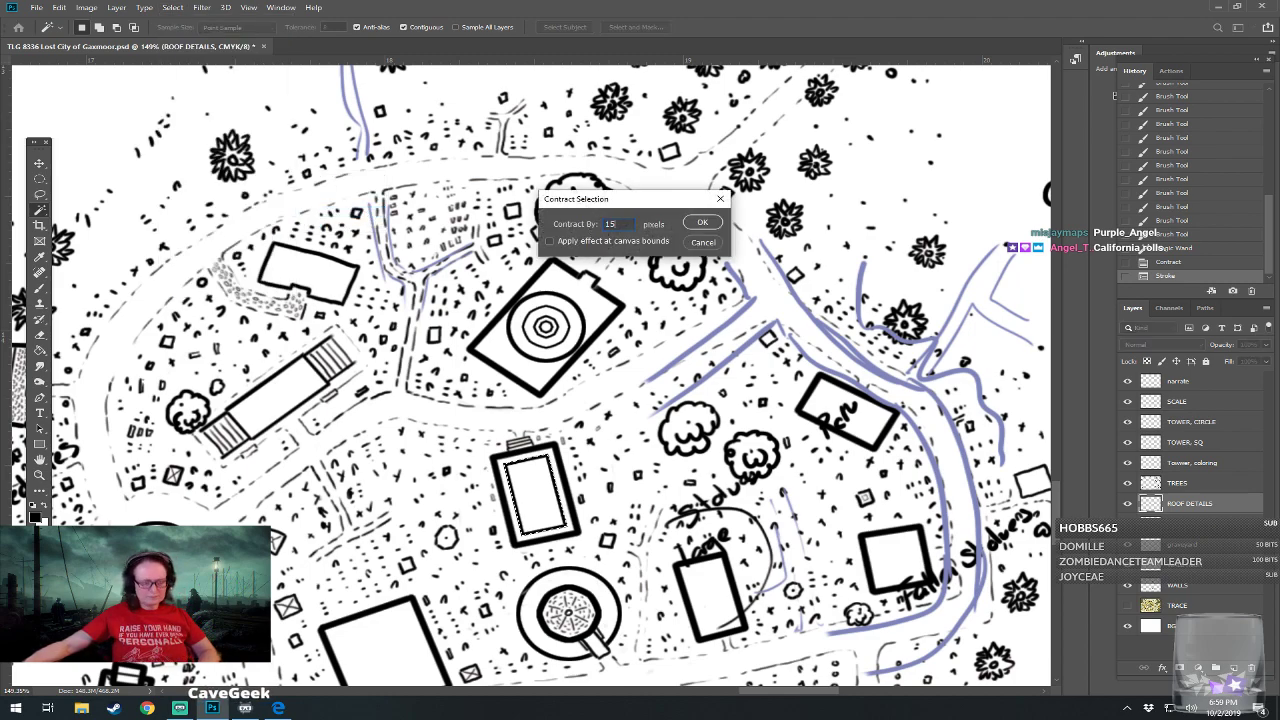
{"action": "left_click", "coordinate": [702, 222]}
{"action": "left_click", "coordinate": [59, 7]}
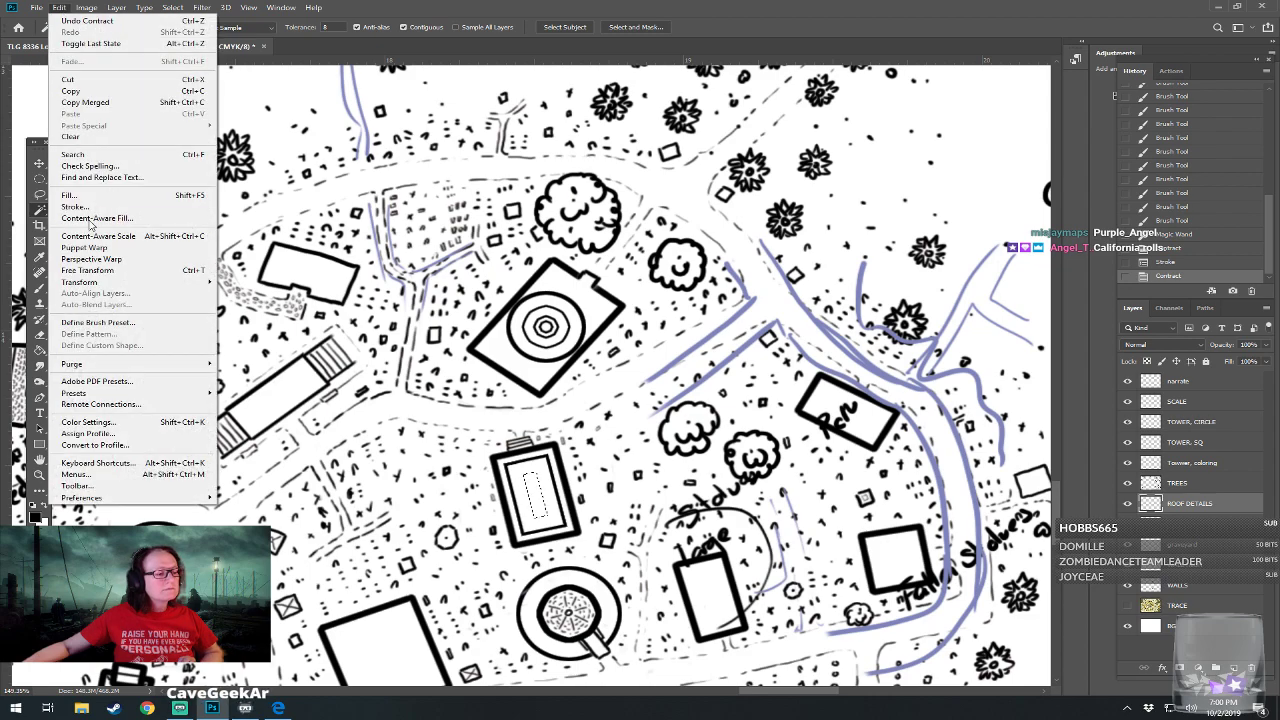
{"action": "left_click", "coordinate": [91, 207]}
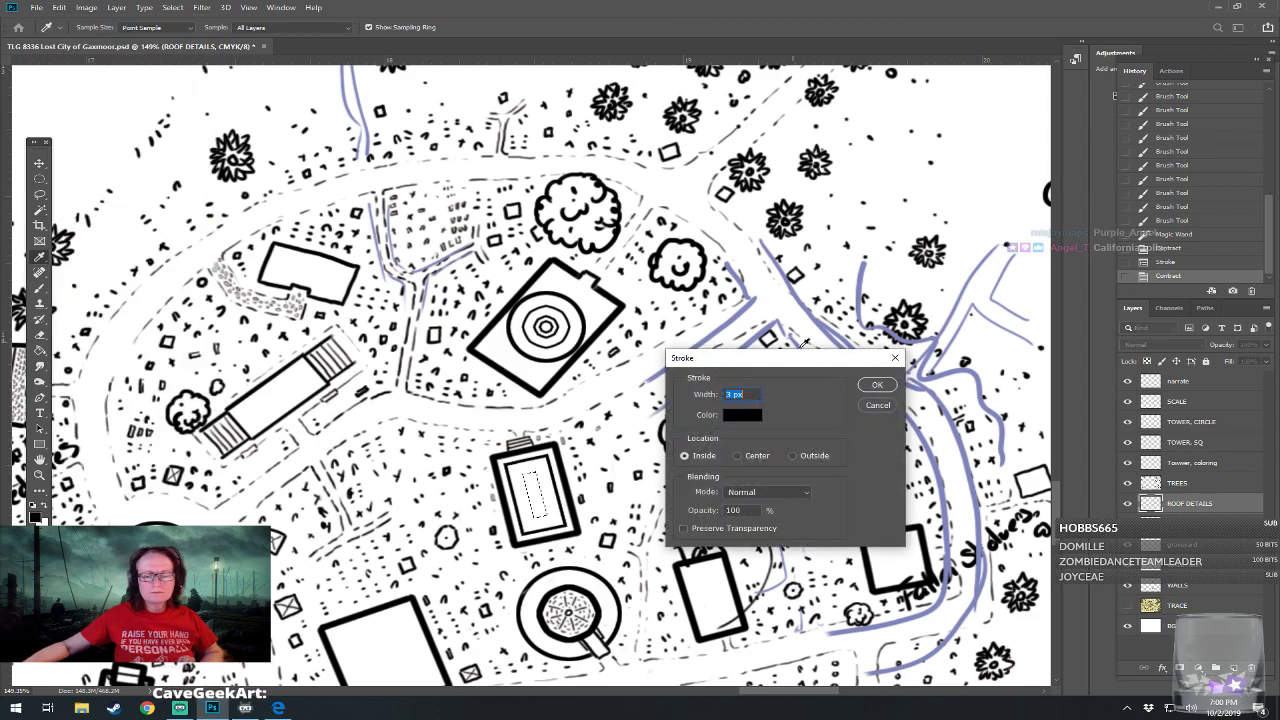
{"action": "left_click", "coordinate": [880, 379]}
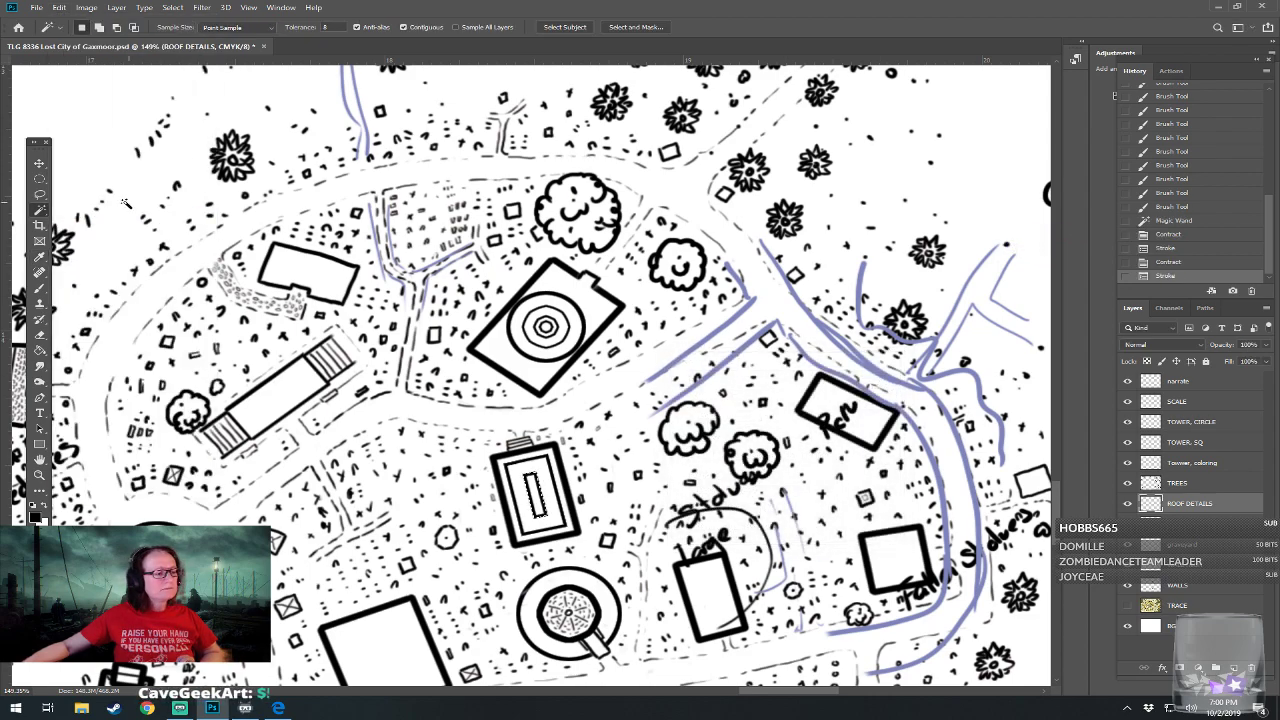
Deselect the inner roof outline and return to the Brush tool
{"action": "left_click", "coordinate": [41, 181]}
{"action": "left_click", "coordinate": [103, 205]}
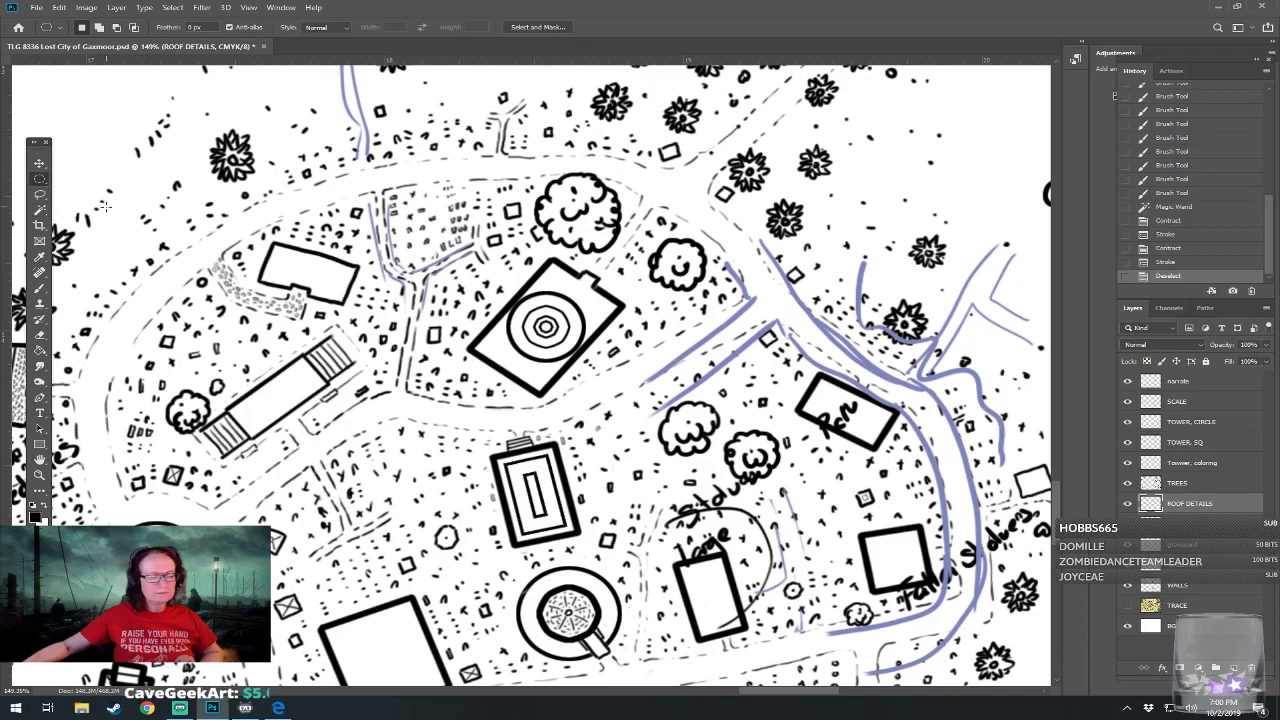
{"action": "left_click", "coordinate": [40, 288]}
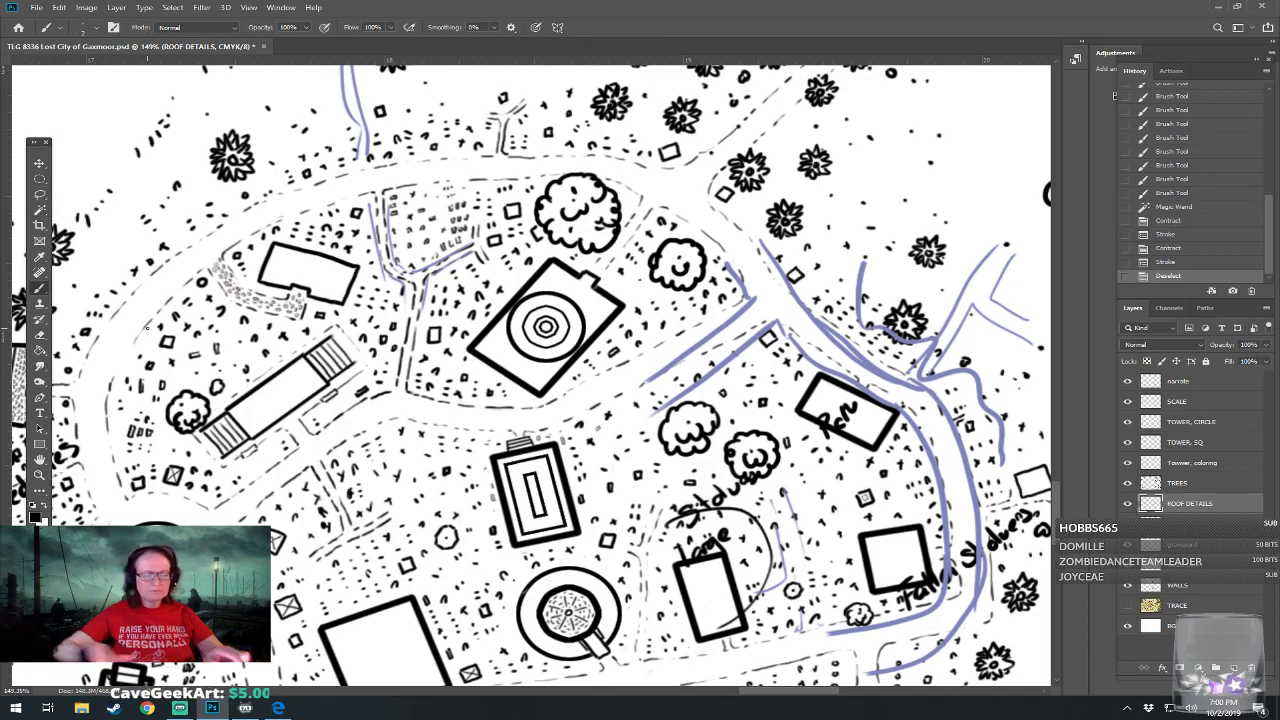
{"action": "scroll", "coordinate": [557, 448], "scroll_direction": "down", "scroll_amount": 5}
{"action": "scroll", "coordinate": [443, 541], "scroll_direction": "down", "scroll_amount": 3}
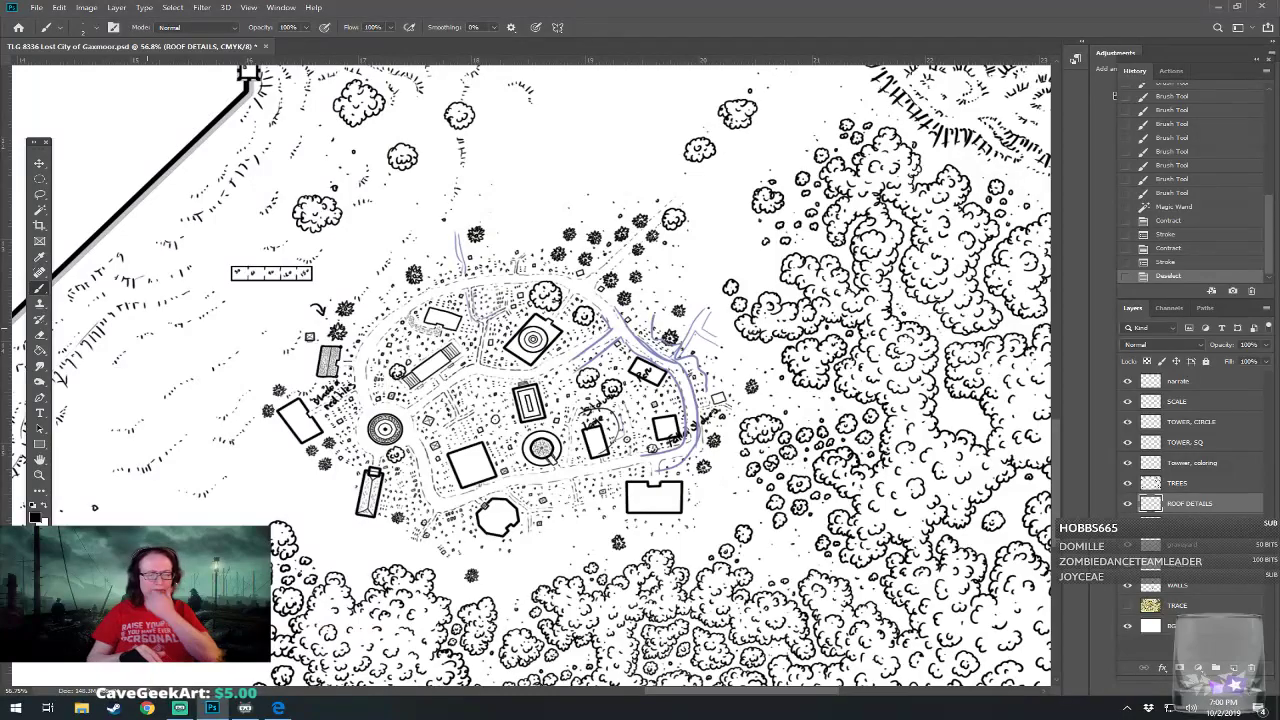
{"action": "left_click_drag", "start_coordinate": [531, 375], "coordinate": [588, 382]}
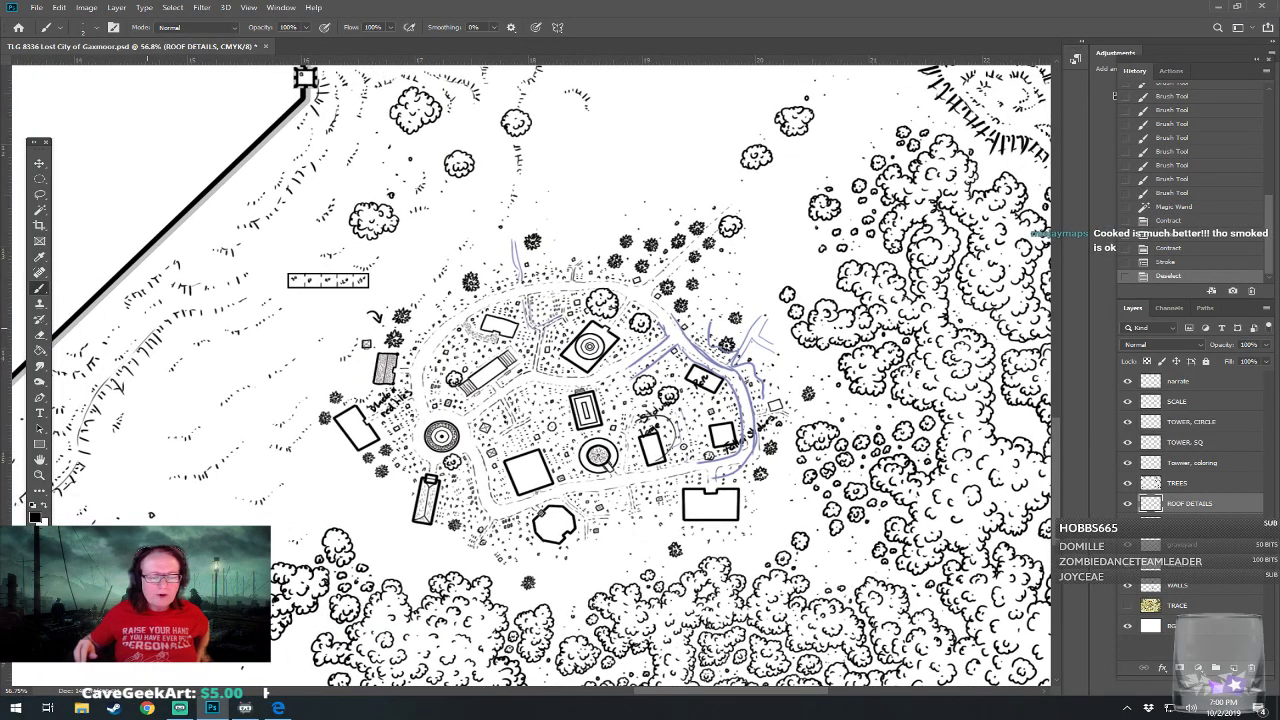
{"action": "scroll", "coordinate": [506, 397], "scroll_direction": "up", "scroll_amount": 4}
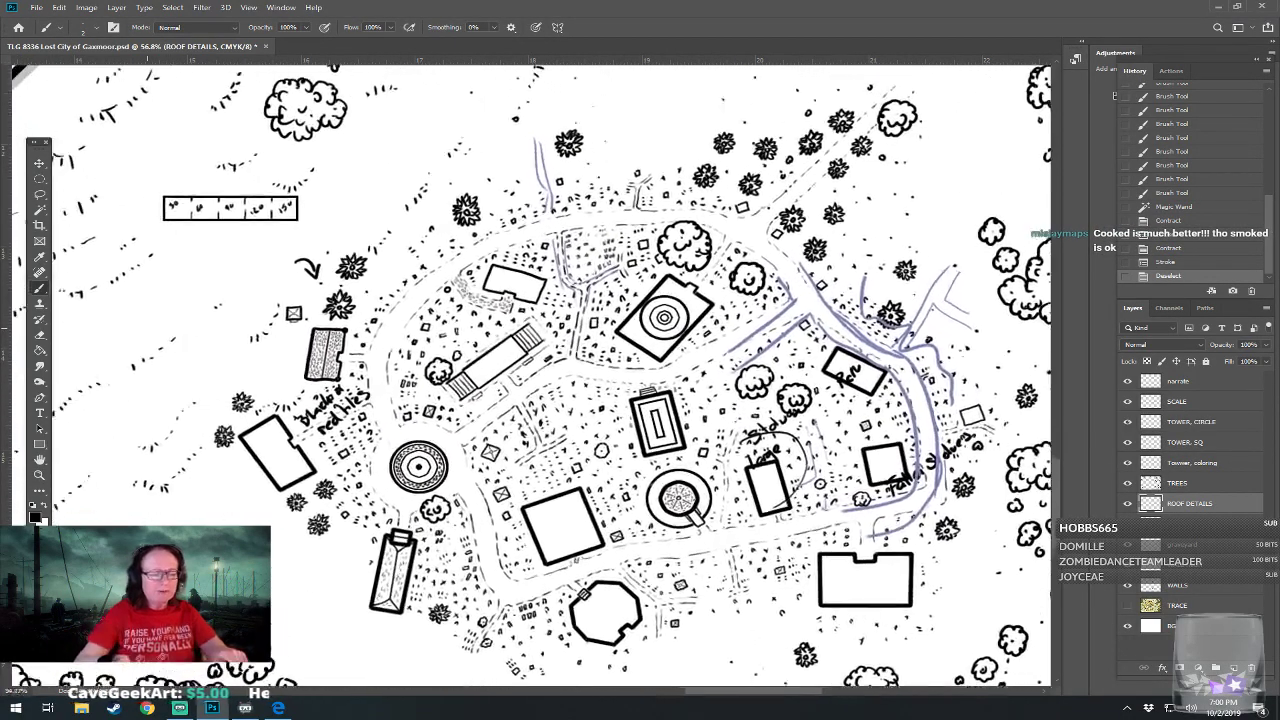
Save the city map document
{"action": "key", "text": "ctrl+s"}
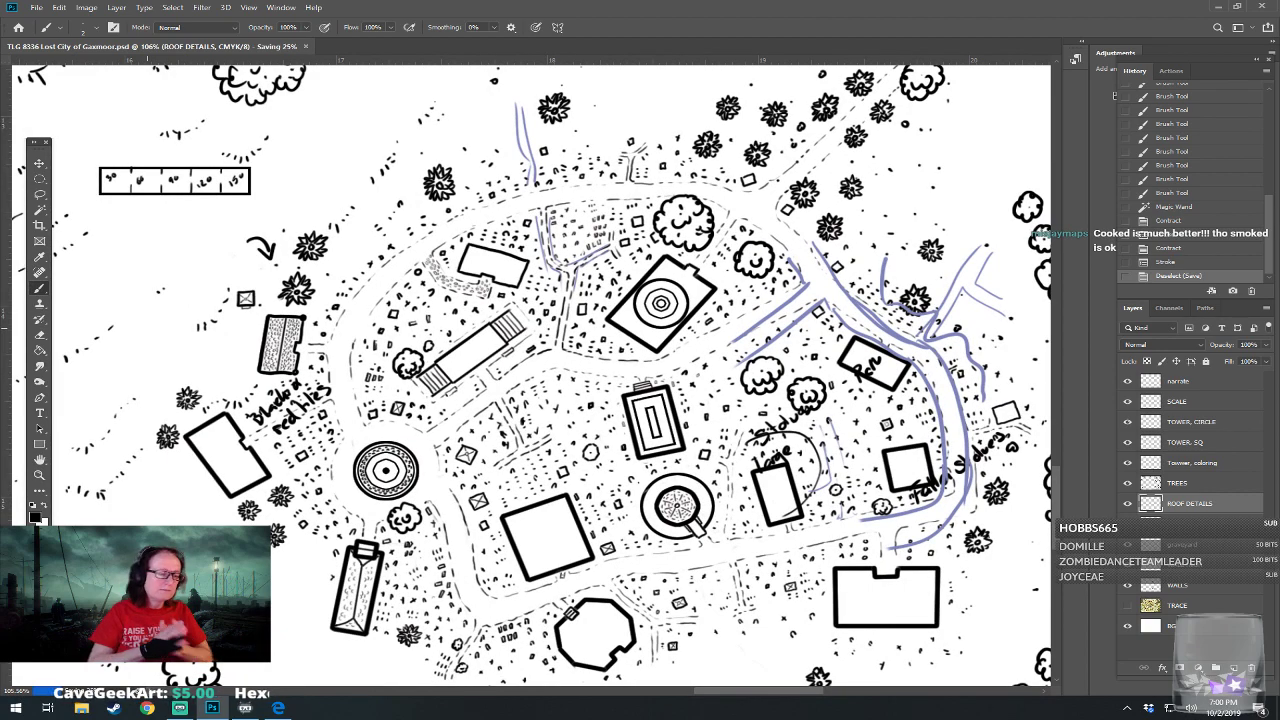
{"action": "left_click_drag", "start_coordinate": [531, 375], "coordinate": [441, 276]}
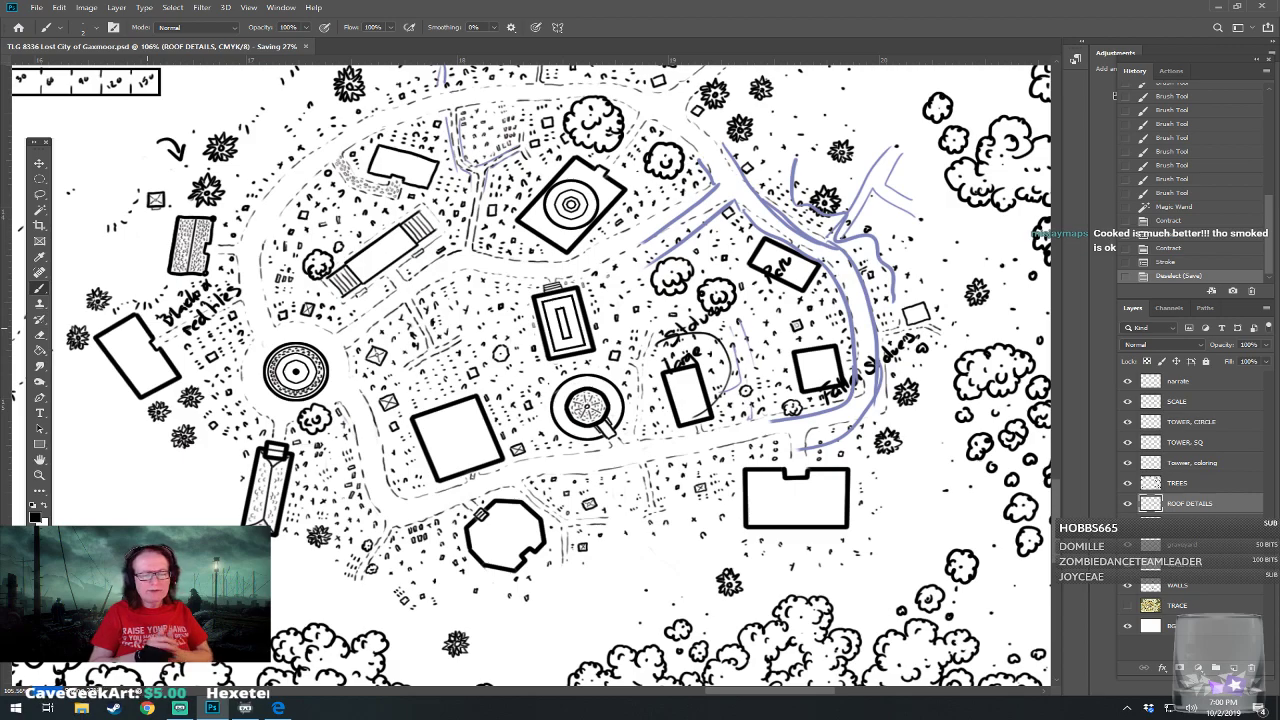
{"action": "left_click_drag", "start_coordinate": [147, 328], "coordinate": [109, 379]}
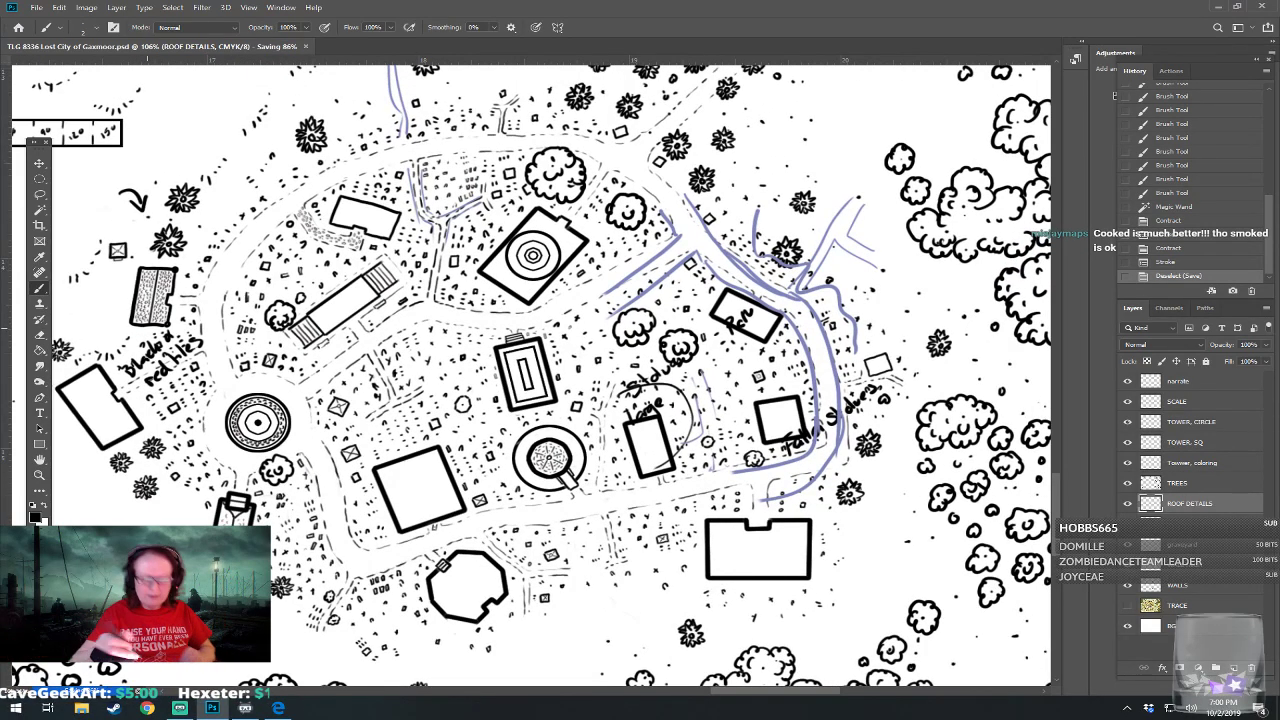
Draw crossing roof ridge lines inside the small tomb east of the main road on the ROOF DETAILS layer, and save the map
{"action": "left_click_drag", "start_coordinate": [823, 484], "coordinate": [722, 487]}
{"action": "left_click_drag", "start_coordinate": [650, 400], "coordinate": [607, 520]}
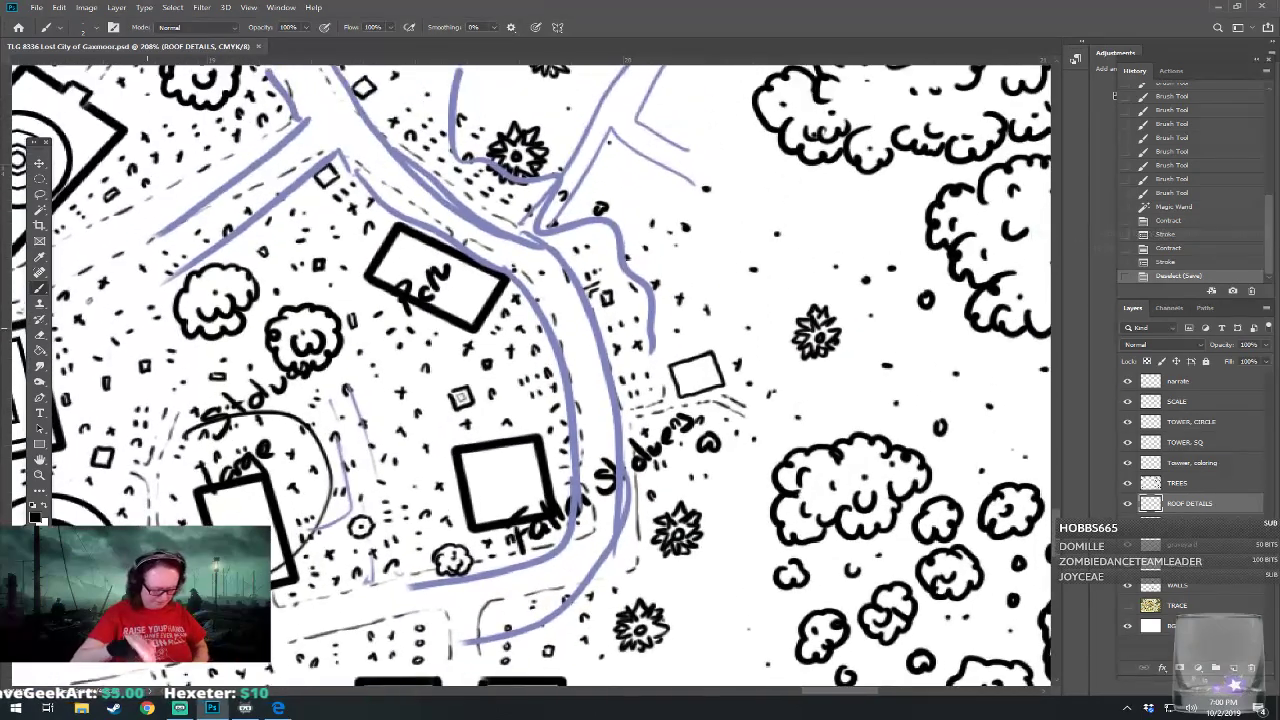
{"action": "left_click", "coordinate": [695, 375]}
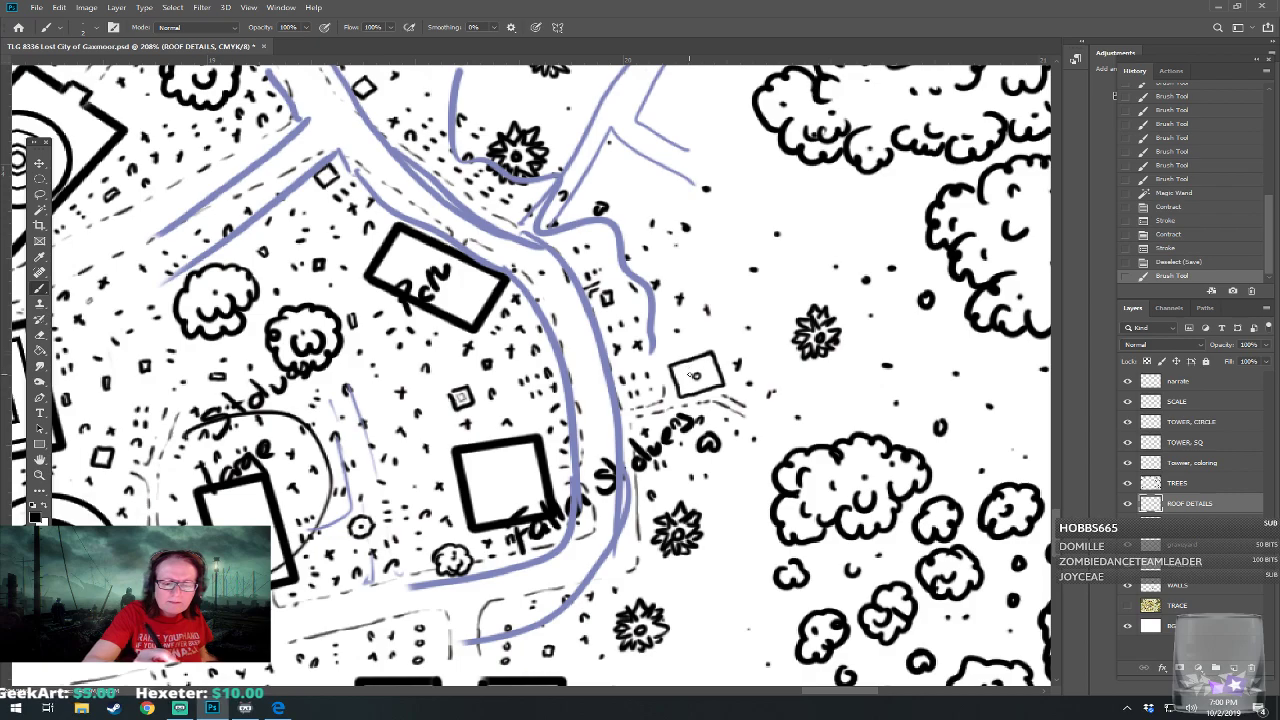
{"action": "mouse_move", "coordinate": [684, 372]}
{"action": "left_mouse_down"}
{"action": "mouse_move", "coordinate": [683, 393]}
{"action": "mouse_move", "coordinate": [710, 359]}
{"action": "mouse_move", "coordinate": [720, 384]}
{"action": "mouse_move", "coordinate": [790, 352]}
{"action": "left_mouse_up"}
{"action": "scroll", "coordinate": [690, 562], "scroll_direction": "down", "scroll_amount": 10}
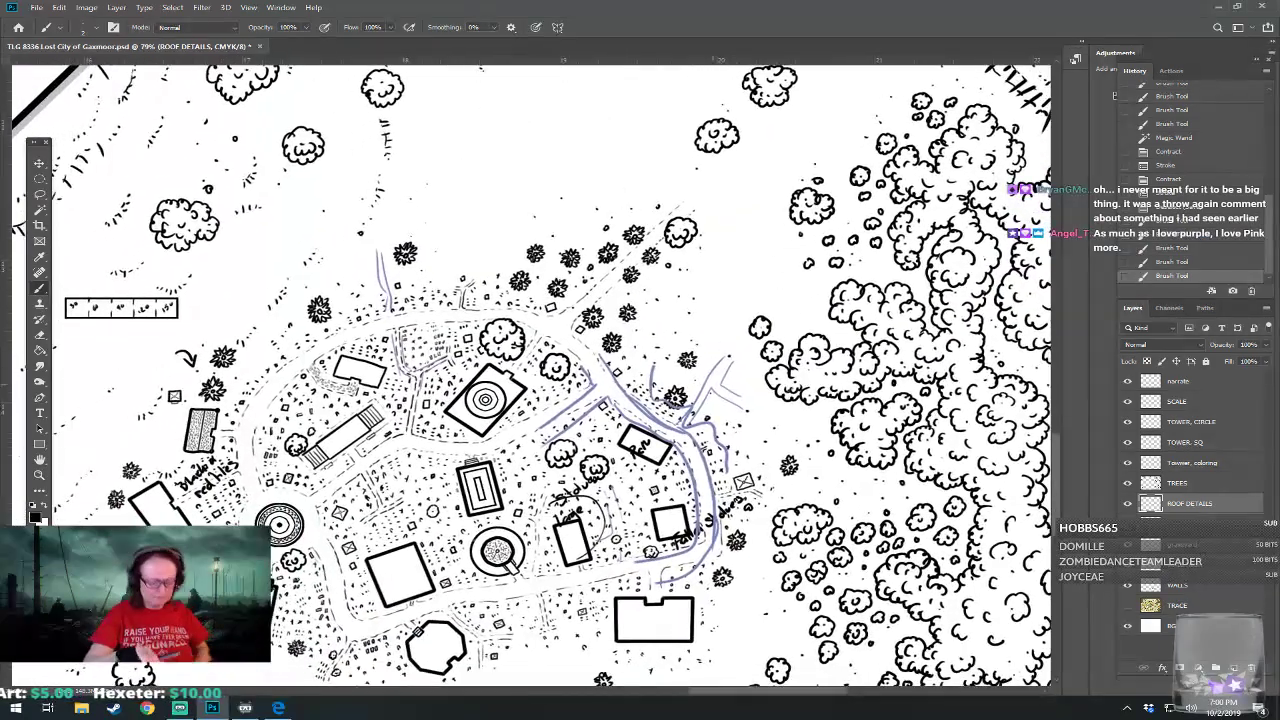
{"action": "key", "text": "ctrl+s"}
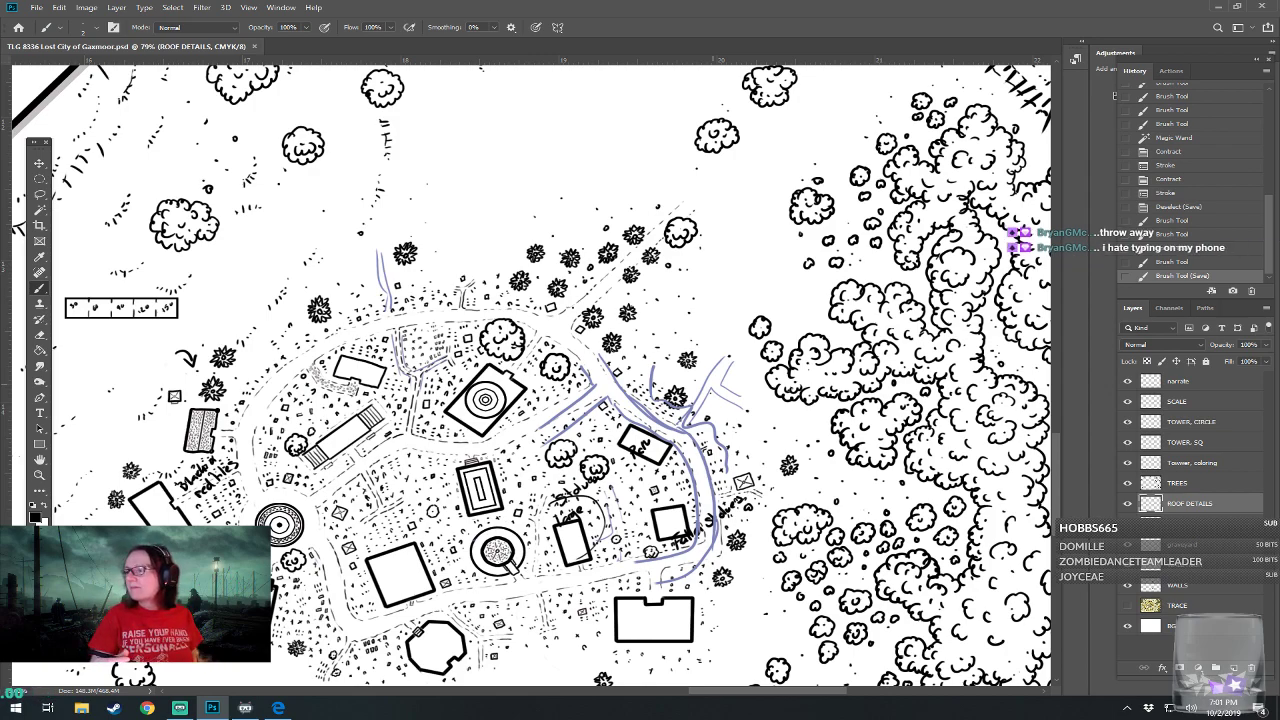
Erase the purple road sketch lines and the "Fallen Soldiers" note around the eastern road on the narrate layer
{"action": "scroll", "coordinate": [684, 541], "scroll_direction": "up", "scroll_amount": 4}
{"action": "scroll", "coordinate": [713, 384], "scroll_direction": "up", "scroll_amount": 1}
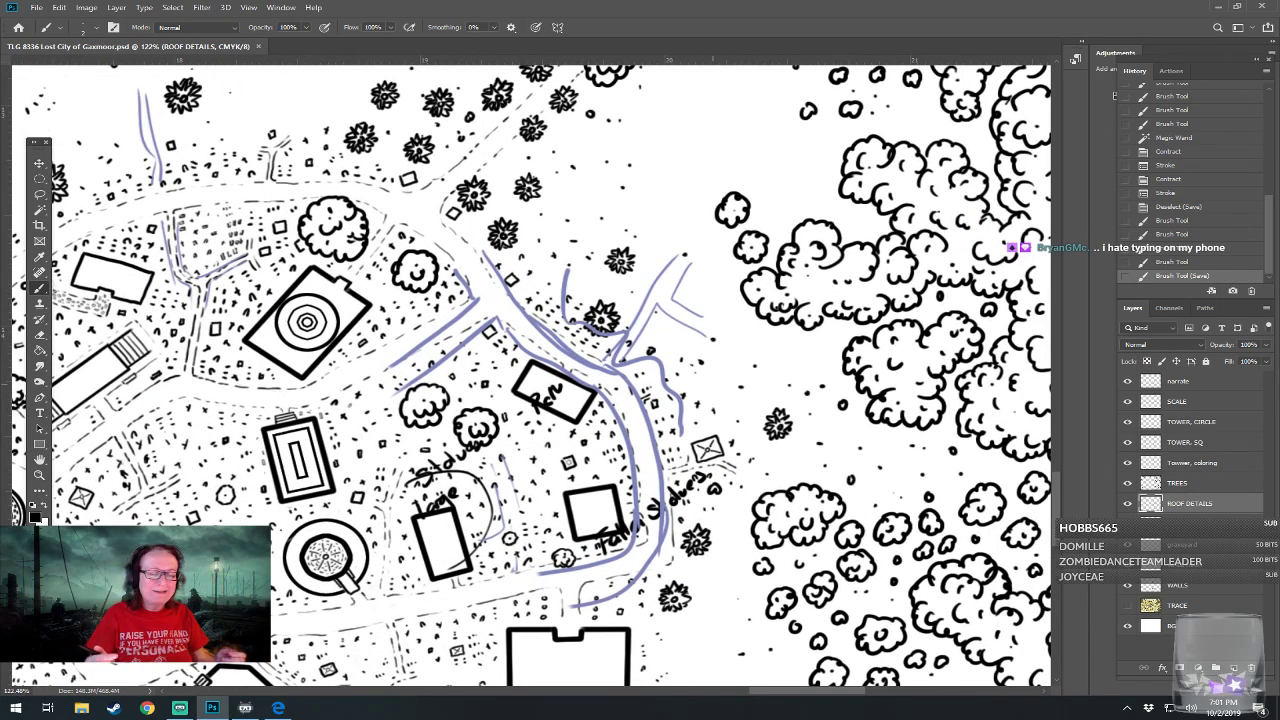
{"action": "left_click", "coordinate": [1188, 378]}
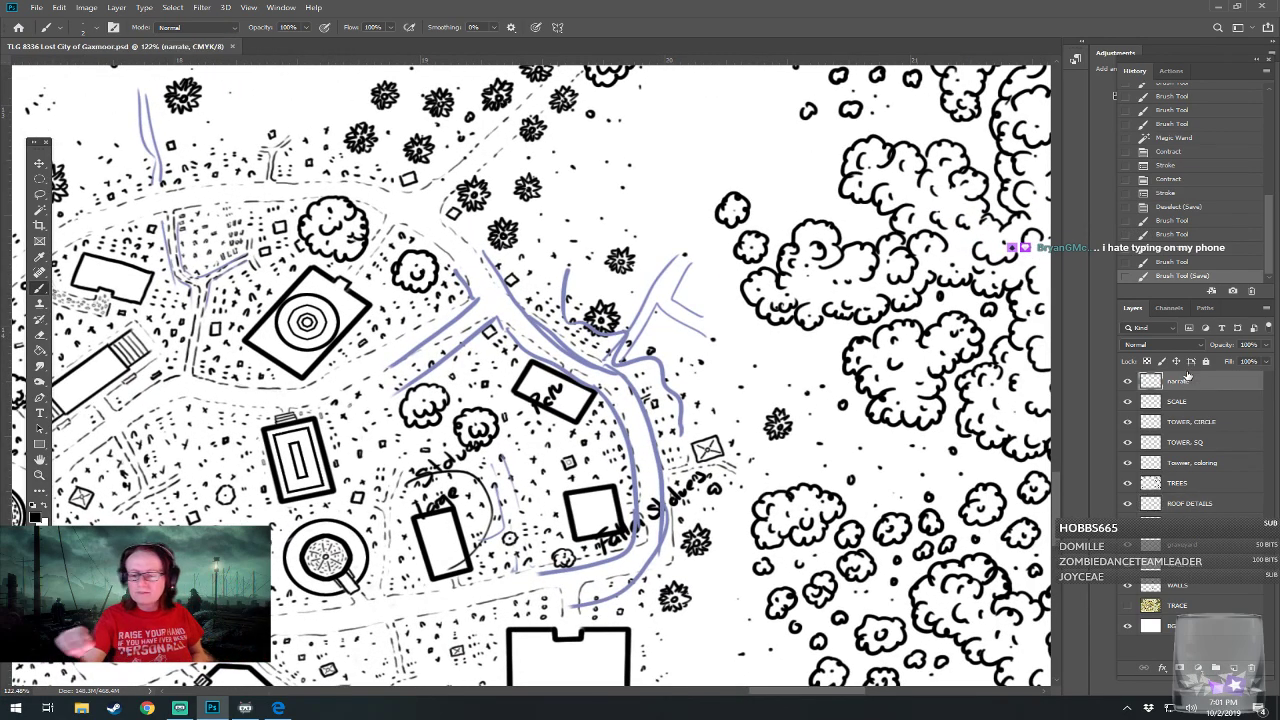
{"action": "left_click_drag", "start_coordinate": [665, 381], "coordinate": [660, 394]}
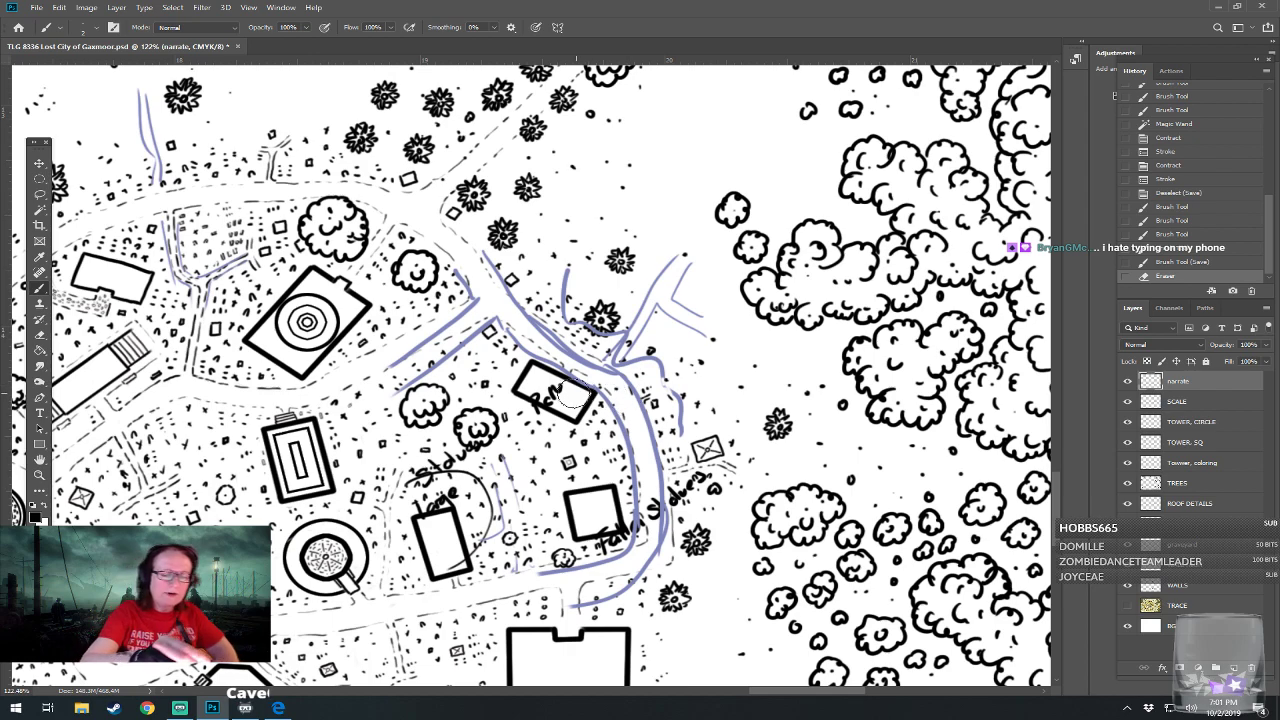
{"action": "mouse_move", "coordinate": [670, 388]}
{"action": "left_mouse_down"}
{"action": "mouse_move", "coordinate": [621, 361]}
{"action": "mouse_move", "coordinate": [630, 339]}
{"action": "mouse_move", "coordinate": [621, 361]}
{"action": "mouse_move", "coordinate": [659, 370]}
{"action": "mouse_move", "coordinate": [633, 379]}
{"action": "mouse_move", "coordinate": [569, 348]}
{"action": "mouse_move", "coordinate": [619, 375]}
{"action": "mouse_move", "coordinate": [497, 275]}
{"action": "mouse_move", "coordinate": [522, 298]}
{"action": "mouse_move", "coordinate": [566, 301]}
{"action": "mouse_move", "coordinate": [609, 337]}
{"action": "mouse_move", "coordinate": [673, 258]}
{"action": "mouse_move", "coordinate": [694, 271]}
{"action": "mouse_move", "coordinate": [680, 333]}
{"action": "mouse_move", "coordinate": [691, 301]}
{"action": "mouse_move", "coordinate": [697, 319]}
{"action": "mouse_move", "coordinate": [639, 296]}
{"action": "mouse_move", "coordinate": [716, 339]}
{"action": "mouse_move", "coordinate": [668, 341]}
{"action": "mouse_move", "coordinate": [630, 425]}
{"action": "mouse_move", "coordinate": [549, 360]}
{"action": "mouse_move", "coordinate": [579, 370]}
{"action": "mouse_move", "coordinate": [609, 410]}
{"action": "mouse_move", "coordinate": [623, 479]}
{"action": "mouse_move", "coordinate": [643, 480]}
{"action": "mouse_move", "coordinate": [647, 453]}
{"action": "mouse_move", "coordinate": [654, 461]}
{"action": "mouse_move", "coordinate": [658, 503]}
{"action": "mouse_move", "coordinate": [650, 476]}
{"action": "mouse_move", "coordinate": [639, 510]}
{"action": "mouse_move", "coordinate": [682, 500]}
{"action": "left_mouse_up"}
{"action": "mouse_move", "coordinate": [650, 503]}
{"action": "left_mouse_down"}
{"action": "mouse_move", "coordinate": [614, 519]}
{"action": "mouse_move", "coordinate": [604, 572]}
{"action": "mouse_move", "coordinate": [549, 567]}
{"action": "mouse_move", "coordinate": [633, 552]}
{"action": "mouse_move", "coordinate": [544, 593]}
{"action": "mouse_move", "coordinate": [563, 604]}
{"action": "mouse_move", "coordinate": [680, 538]}
{"action": "mouse_move", "coordinate": [640, 575]}
{"action": "left_mouse_up"}
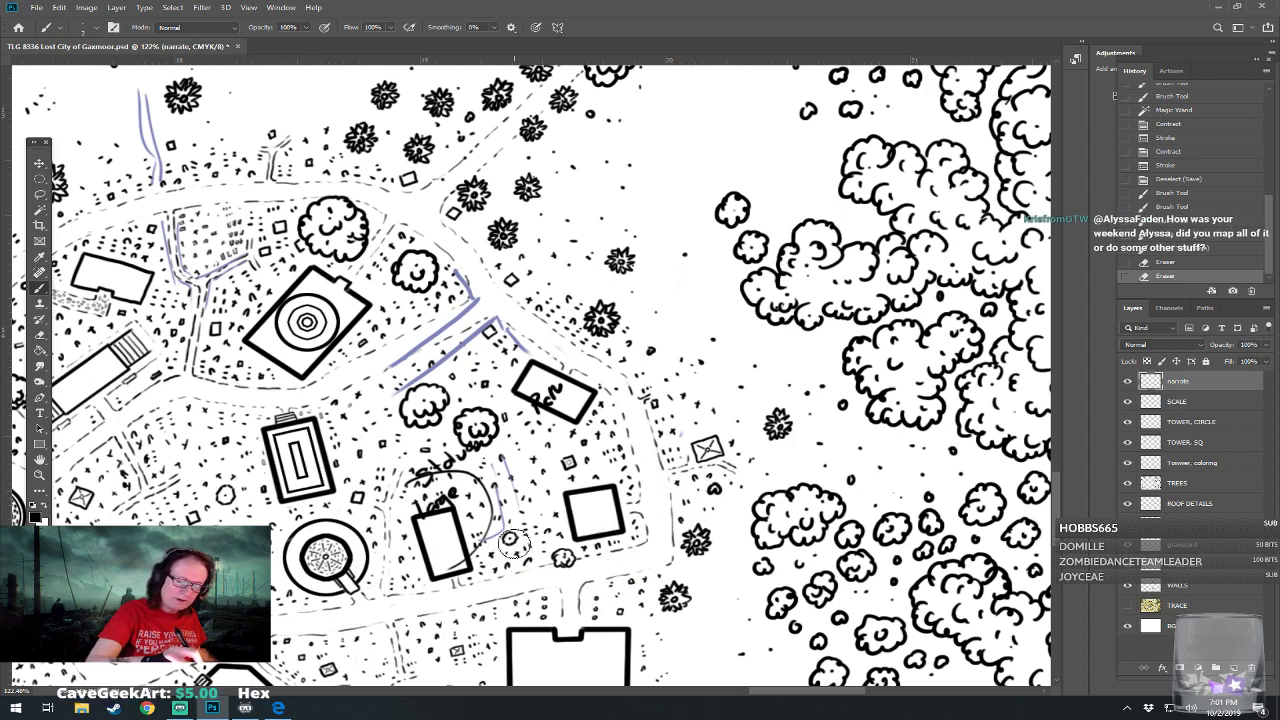
{"action": "mouse_move", "coordinate": [514, 544]}
{"action": "left_mouse_down"}
{"action": "mouse_move", "coordinate": [442, 588]}
{"action": "mouse_move", "coordinate": [493, 483]}
{"action": "mouse_move", "coordinate": [503, 490]}
{"action": "mouse_move", "coordinate": [488, 556]}
{"action": "mouse_move", "coordinate": [518, 552]}
{"action": "left_mouse_up"}
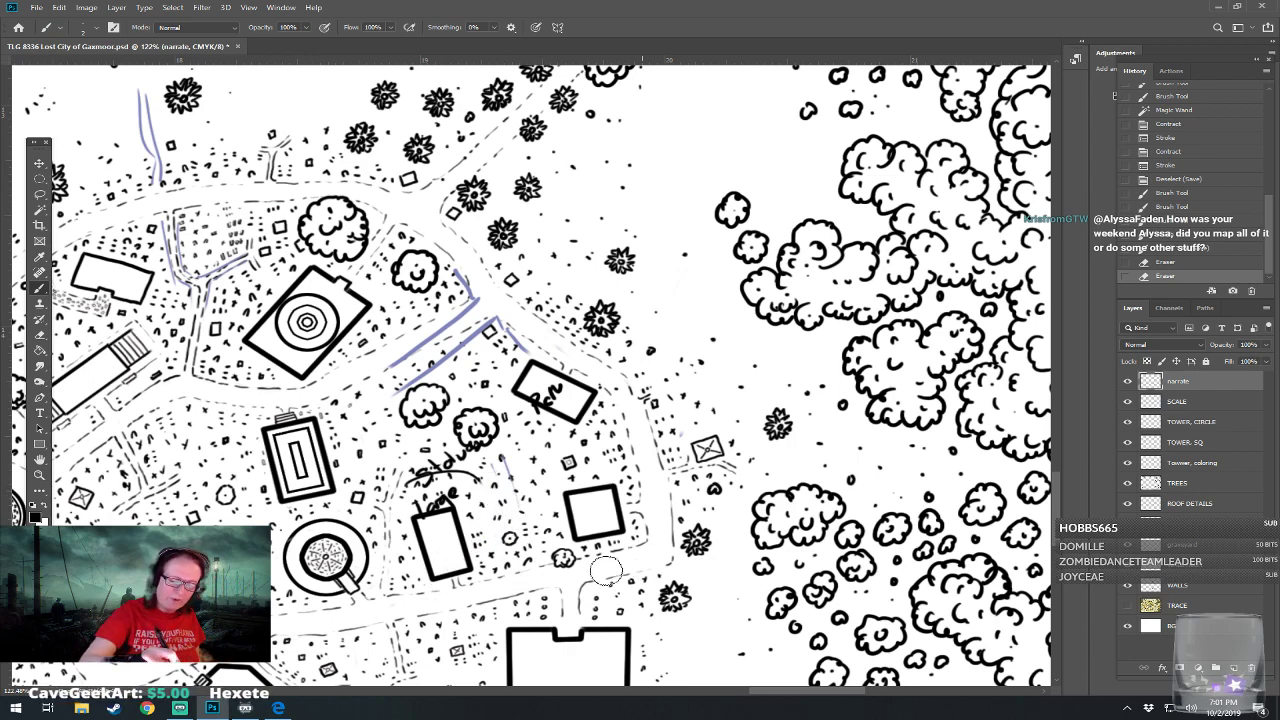
{"action": "left_click", "coordinate": [680, 540]}
{"action": "left_click", "coordinate": [659, 510]}
{"action": "mouse_move", "coordinate": [530, 352]}
{"action": "left_mouse_down"}
{"action": "mouse_move", "coordinate": [504, 316]}
{"action": "mouse_move", "coordinate": [396, 381]}
{"action": "mouse_move", "coordinate": [443, 368]}
{"action": "mouse_move", "coordinate": [497, 306]}
{"action": "mouse_move", "coordinate": [404, 362]}
{"action": "mouse_move", "coordinate": [470, 295]}
{"action": "mouse_move", "coordinate": [397, 368]}
{"action": "mouse_move", "coordinate": [495, 321]}
{"action": "mouse_move", "coordinate": [569, 343]}
{"action": "left_mouse_up"}
Erase the leftover purple sketch marks between the tall narrow building and the square building on the narrate layer
{"action": "scroll", "coordinate": [575, 338], "scroll_direction": "up", "scroll_amount": 8}
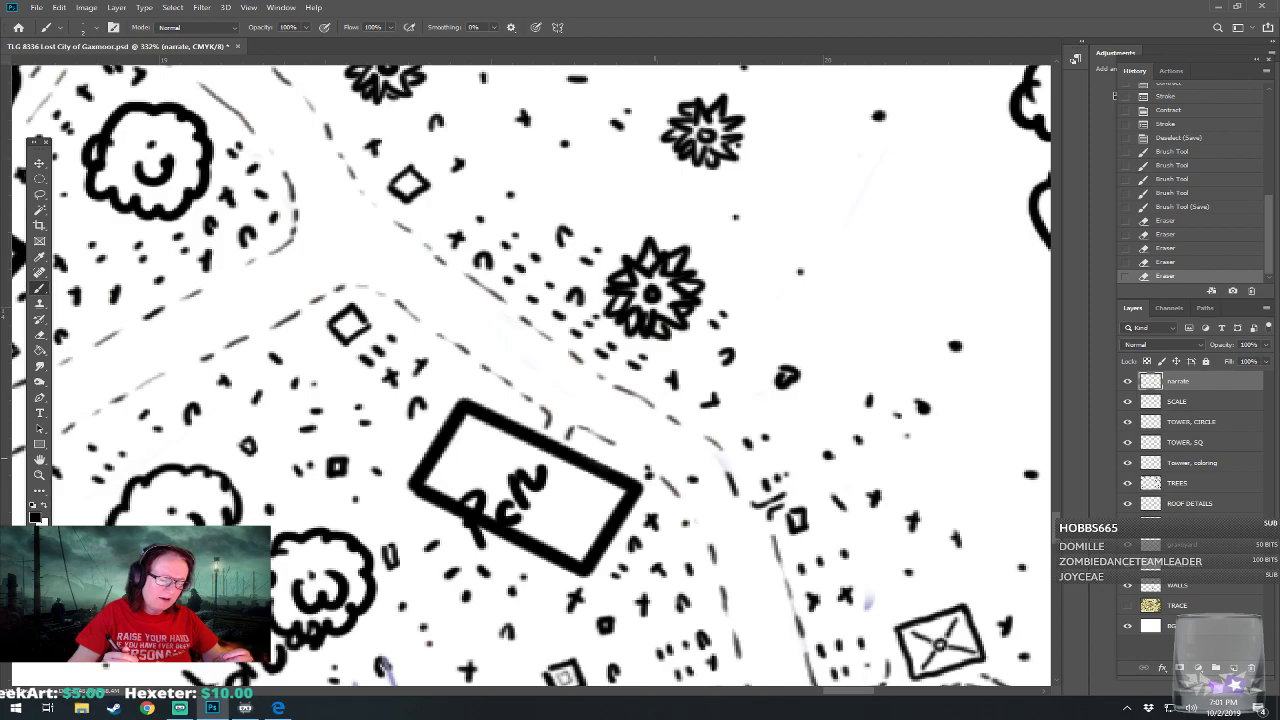
{"action": "left_click_drag", "start_coordinate": [527, 634], "coordinate": [572, 380]}
{"action": "scroll", "coordinate": [572, 380], "scroll_direction": "down", "scroll_amount": 3}
{"action": "scroll", "coordinate": [540, 350], "scroll_direction": "down", "scroll_amount": 3}
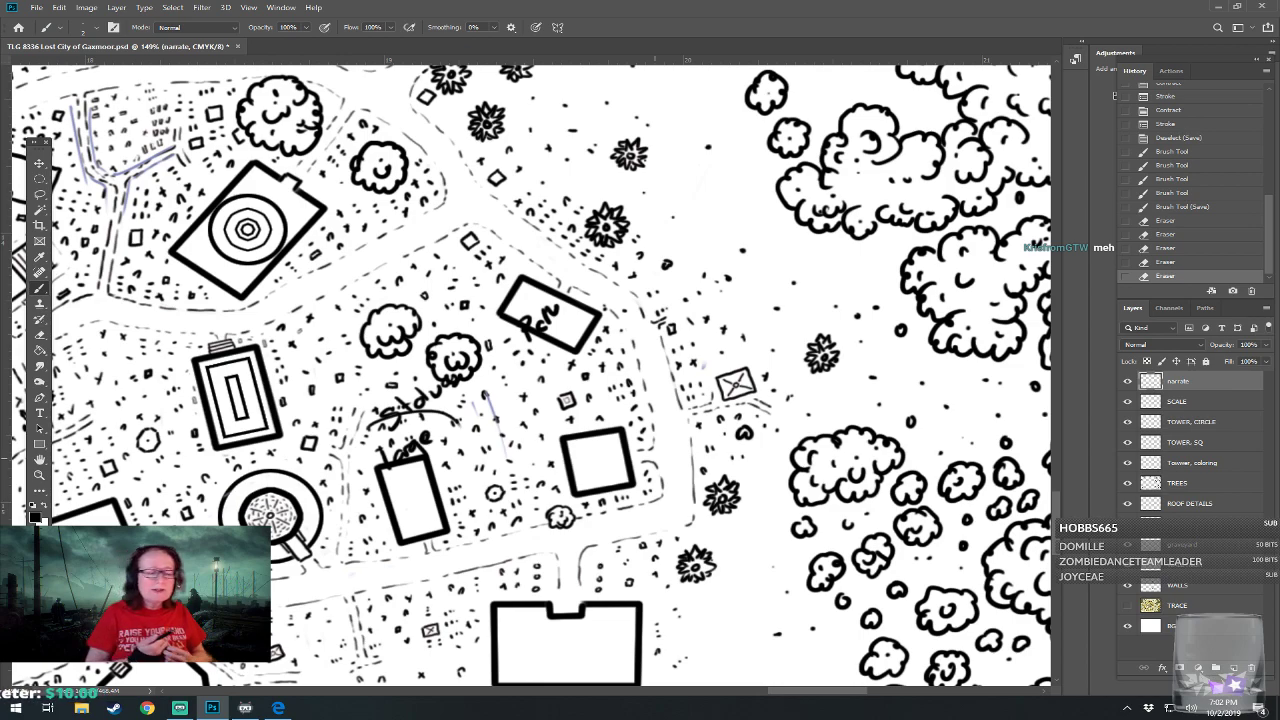
{"action": "mouse_move", "coordinate": [483, 417]}
{"action": "left_mouse_down"}
{"action": "mouse_move", "coordinate": [480, 407]}
{"action": "mouse_move", "coordinate": [497, 469]}
{"action": "mouse_move", "coordinate": [515, 459]}
{"action": "left_mouse_up"}
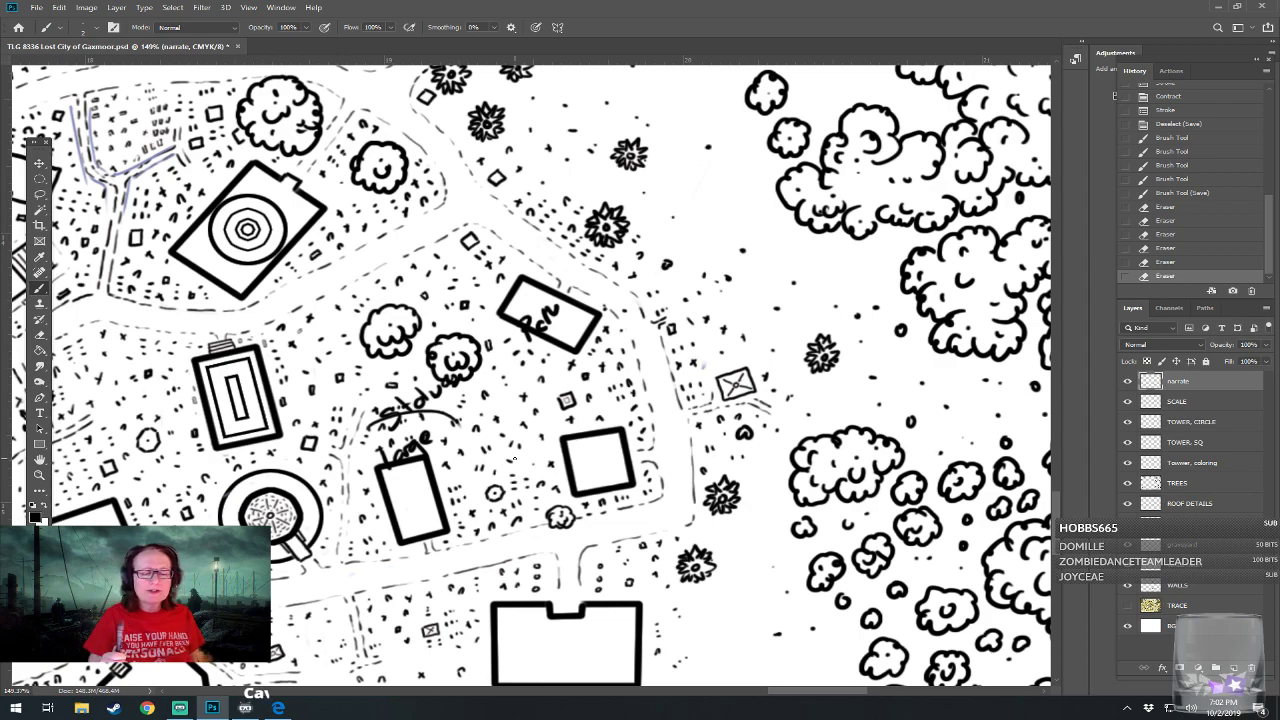
{"action": "left_click_drag", "start_coordinate": [705, 359], "coordinate": [708, 355]}
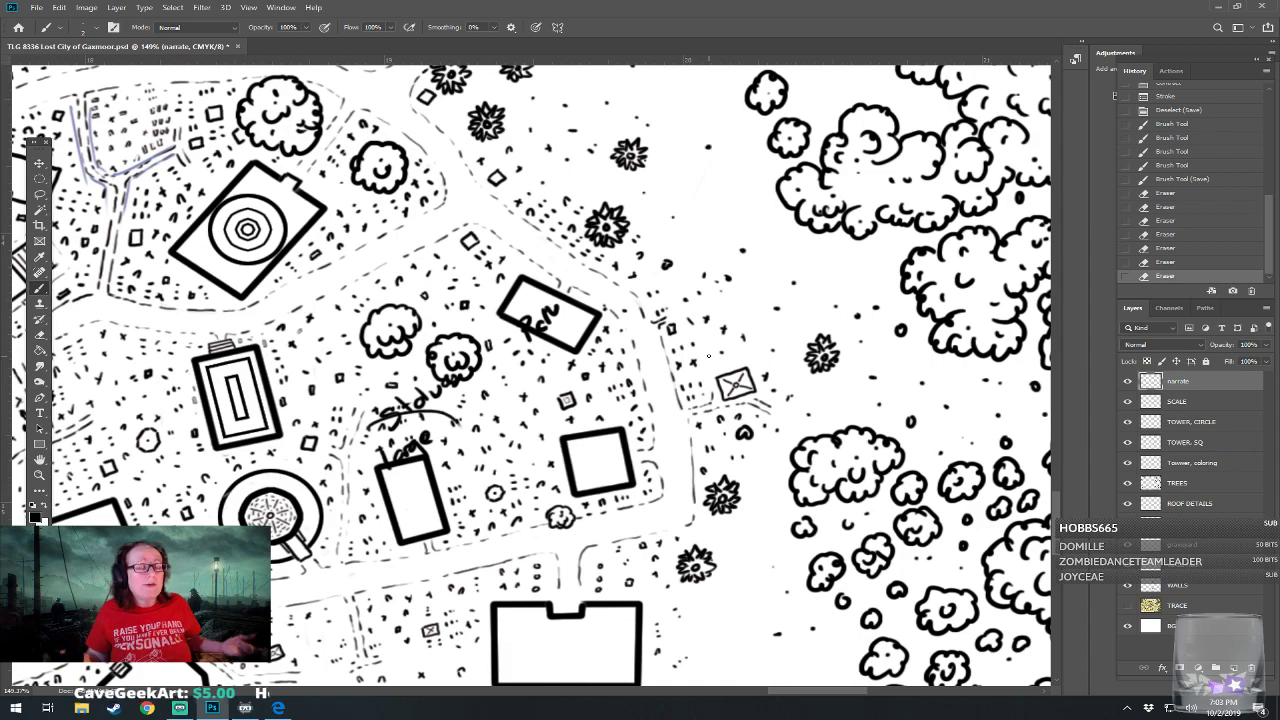
{"action": "left_click_drag", "start_coordinate": [708, 355], "coordinate": [622, 339]}
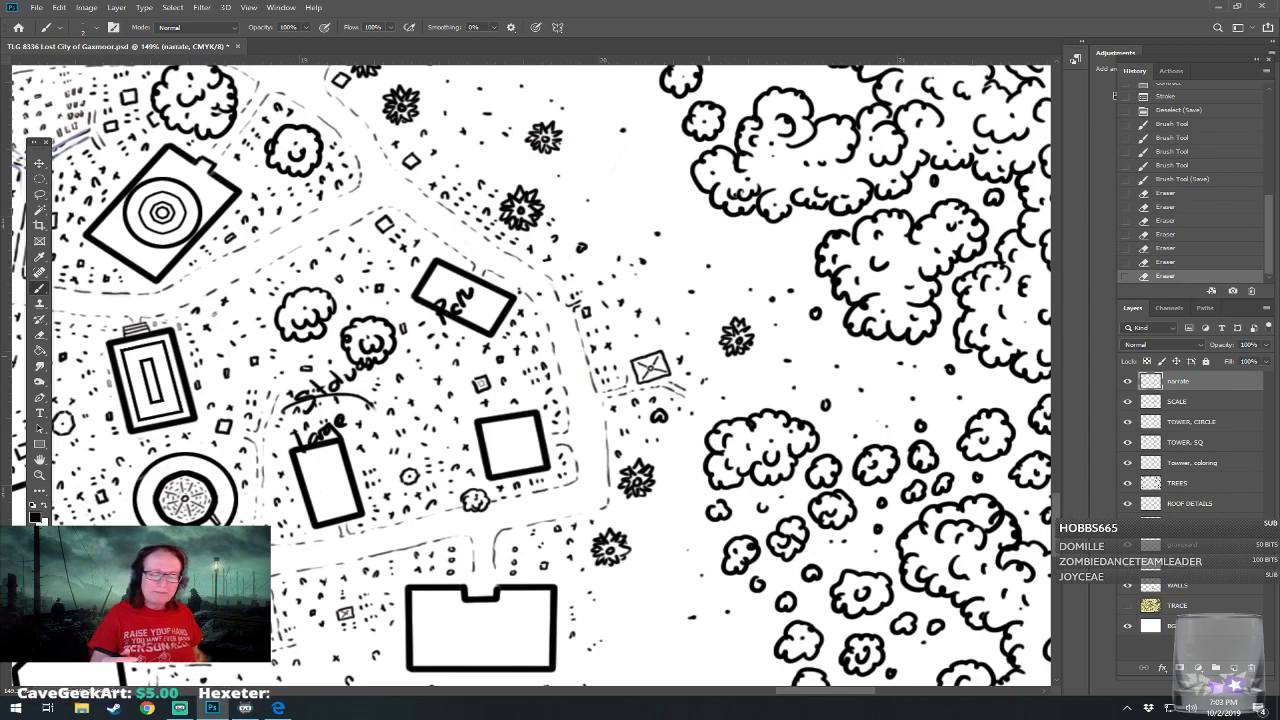
{"action": "left_click_drag", "start_coordinate": [709, 355], "coordinate": [657, 301]}
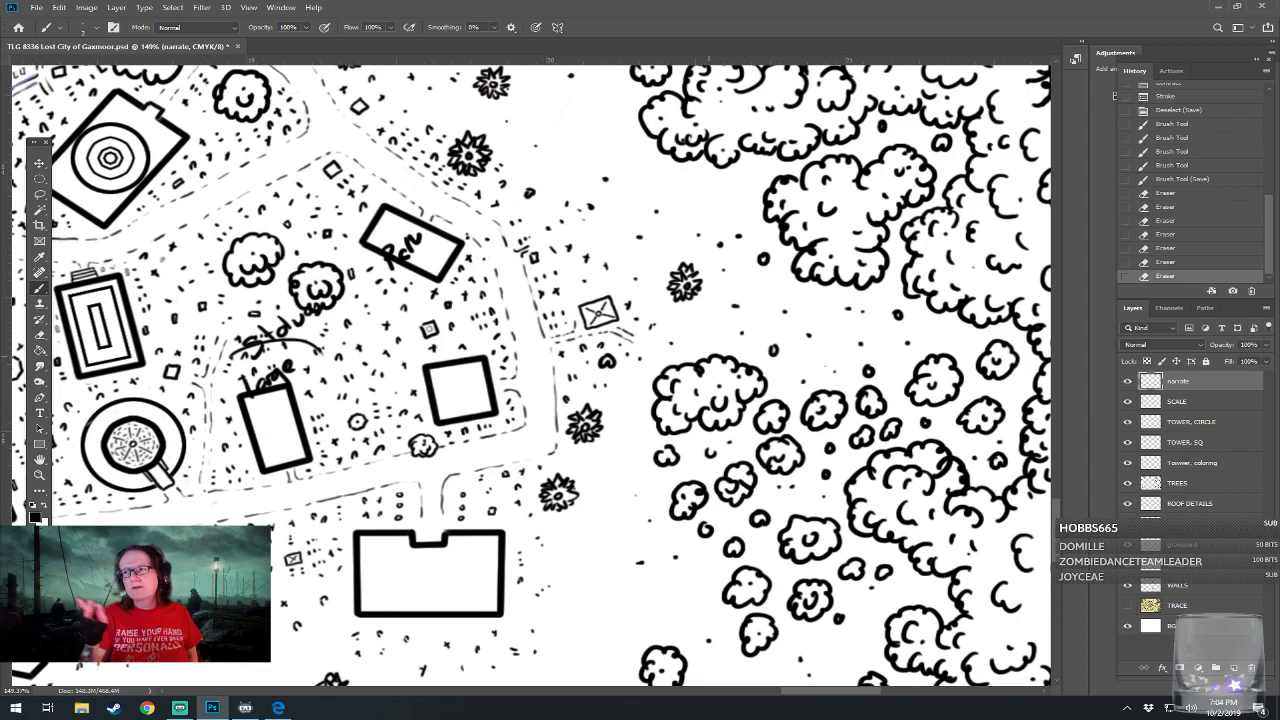
{"action": "mouse_move", "coordinate": [709, 357]}
{"action": "left_mouse_down"}
{"action": "mouse_move", "coordinate": [665, 344]}
{"action": "mouse_move", "coordinate": [622, 270]}
{"action": "mouse_move", "coordinate": [625, 326]}
{"action": "mouse_move", "coordinate": [660, 265]}
{"action": "mouse_move", "coordinate": [681, 324]}
{"action": "mouse_move", "coordinate": [750, 343]}
{"action": "mouse_move", "coordinate": [732, 367]}
{"action": "left_mouse_up"}
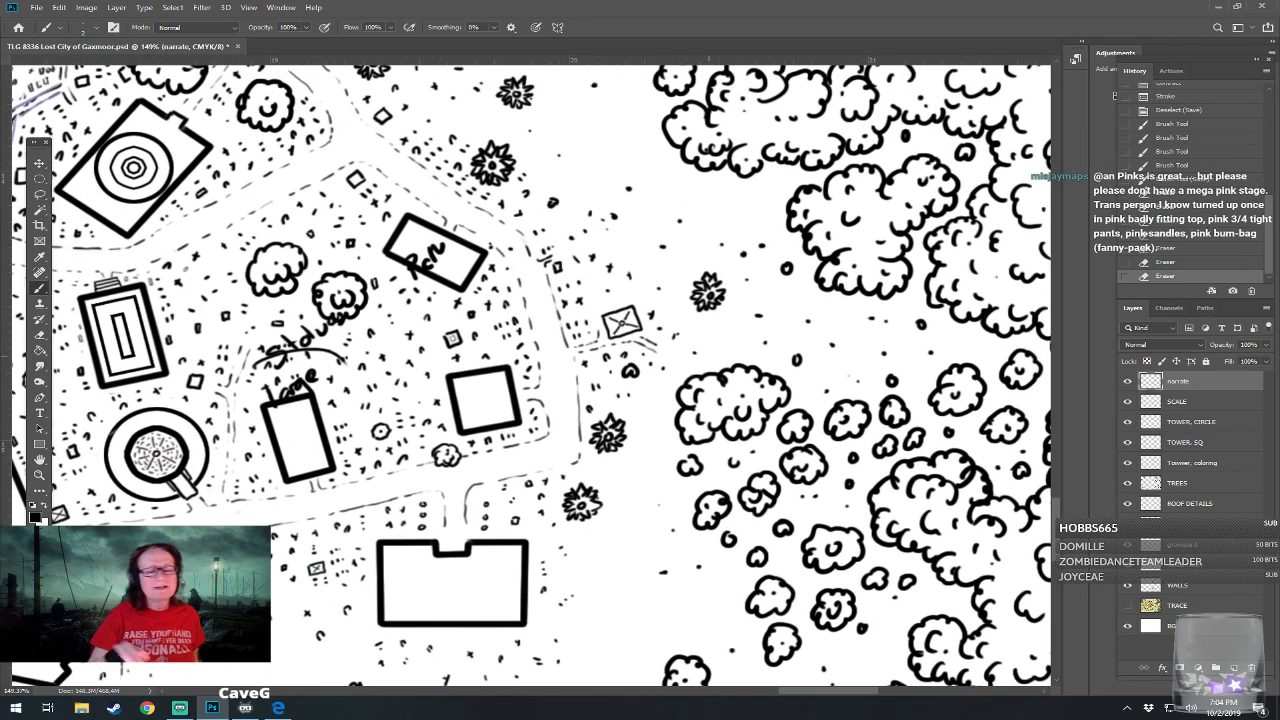
{"action": "scroll", "coordinate": [531, 375], "scroll_direction": "down", "scroll_amount": 3}
{"action": "scroll", "coordinate": [531, 375], "scroll_direction": "right", "scroll_amount": 2}
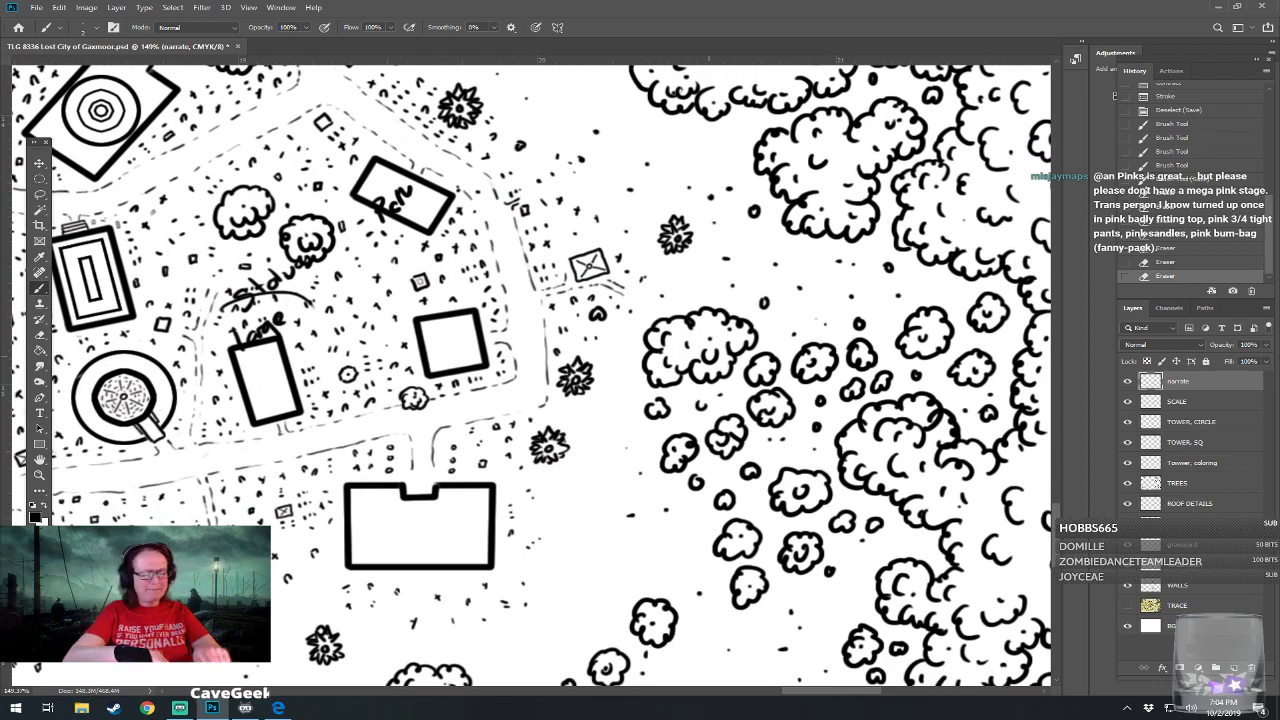
{"action": "left_click_drag", "start_coordinate": [709, 357], "coordinate": [833, 369]}
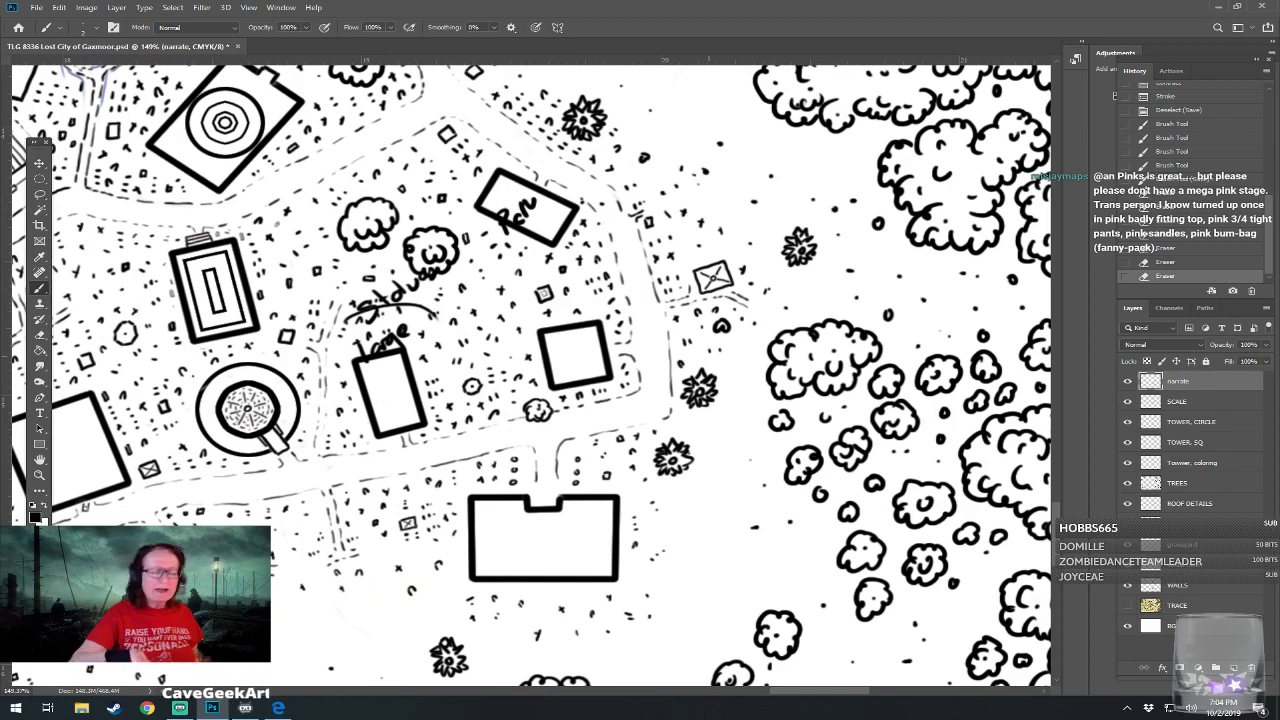
{"action": "scroll", "coordinate": [531, 375], "scroll_direction": "left", "scroll_amount": 1}
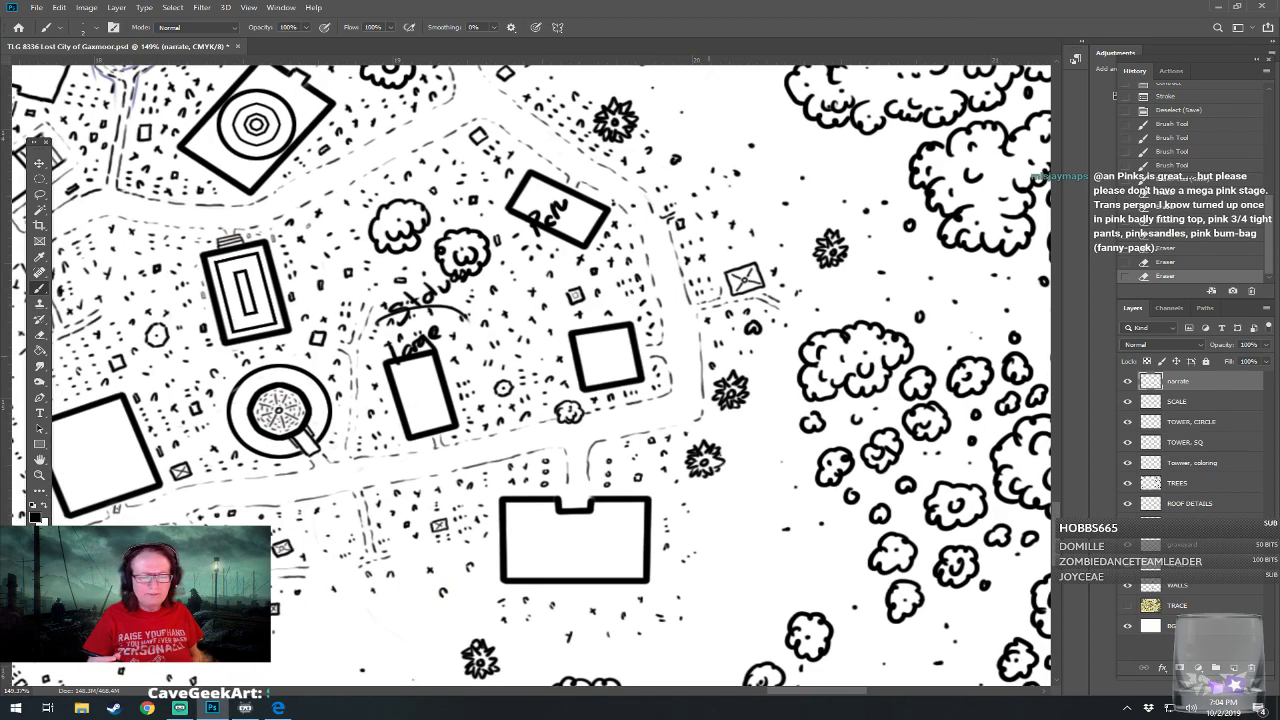
{"action": "scroll", "coordinate": [531, 375], "scroll_direction": "left", "scroll_amount": 3}
{"action": "scroll", "coordinate": [531, 375], "scroll_direction": "up", "scroll_amount": 1}
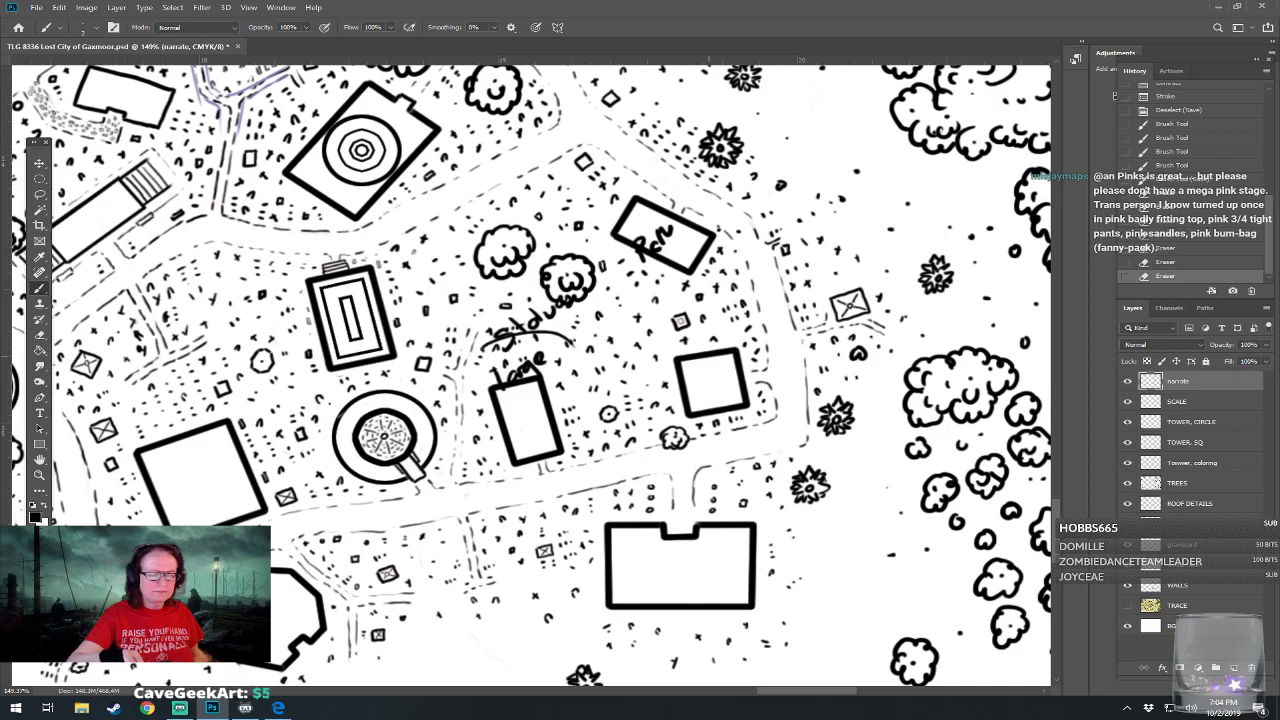
Show the TRACE reference layer to check the labels of the eastern buildings, and hide it again
{"action": "scroll", "coordinate": [531, 375], "scroll_direction": "up", "scroll_amount": 2}
{"action": "scroll", "coordinate": [531, 375], "scroll_direction": "up", "scroll_amount": 1}
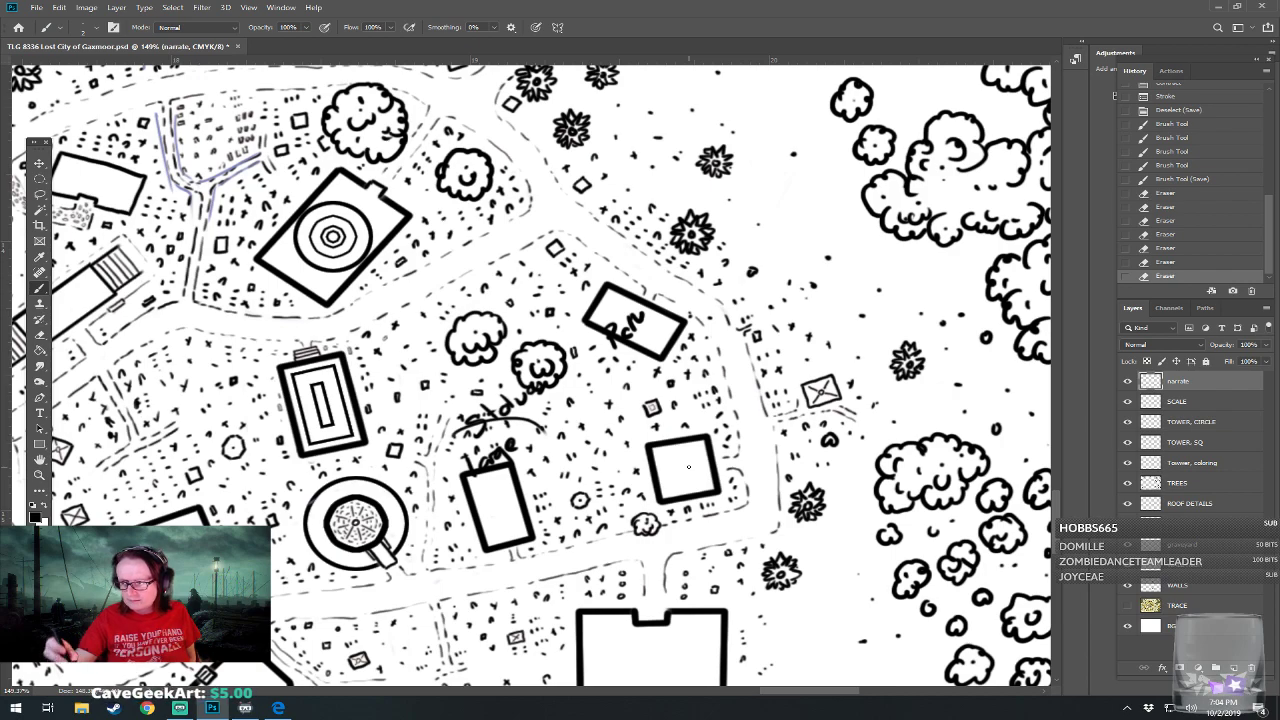
{"action": "left_click", "coordinate": [1128, 606]}
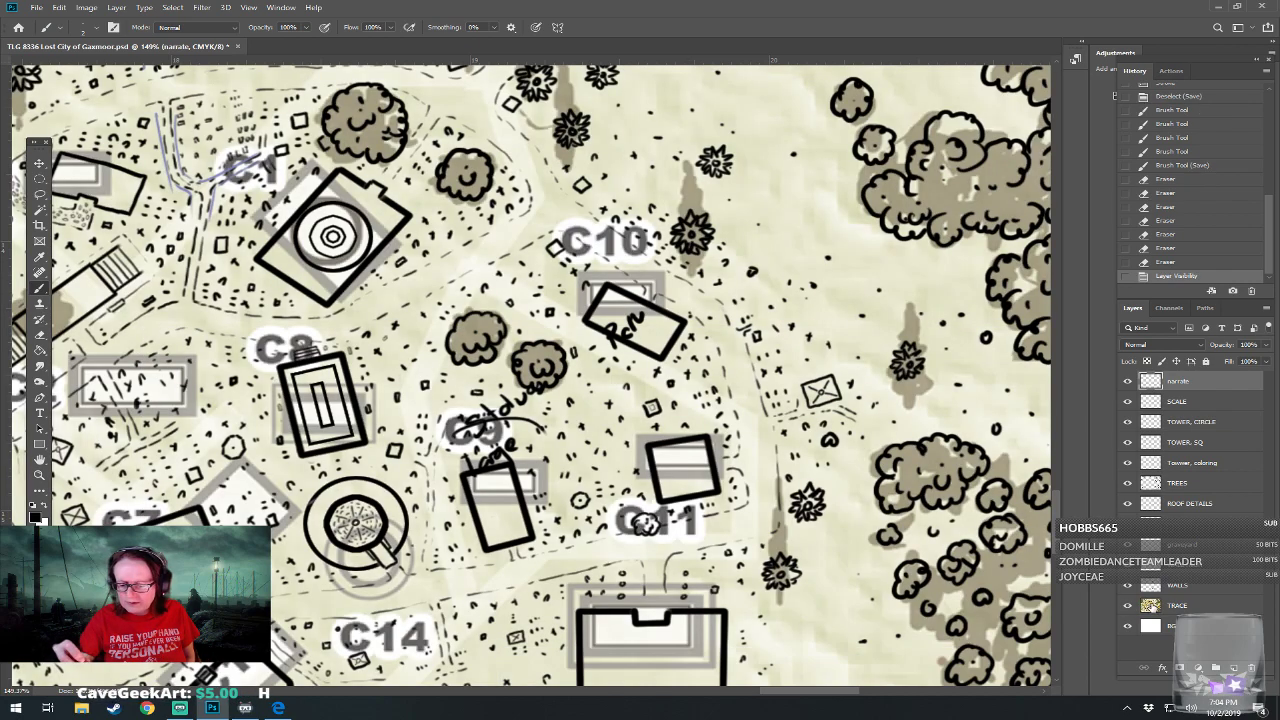
{"action": "left_click", "coordinate": [1128, 606]}
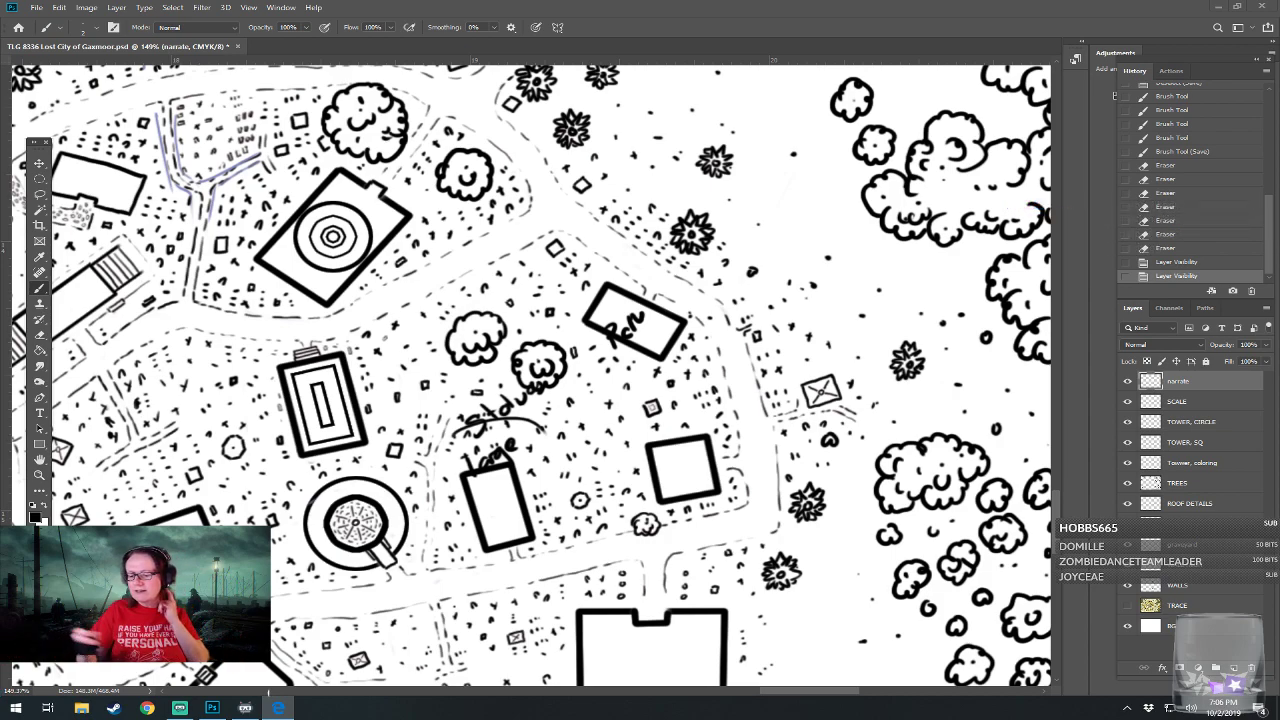
{"action": "left_click", "coordinate": [266, 692]}
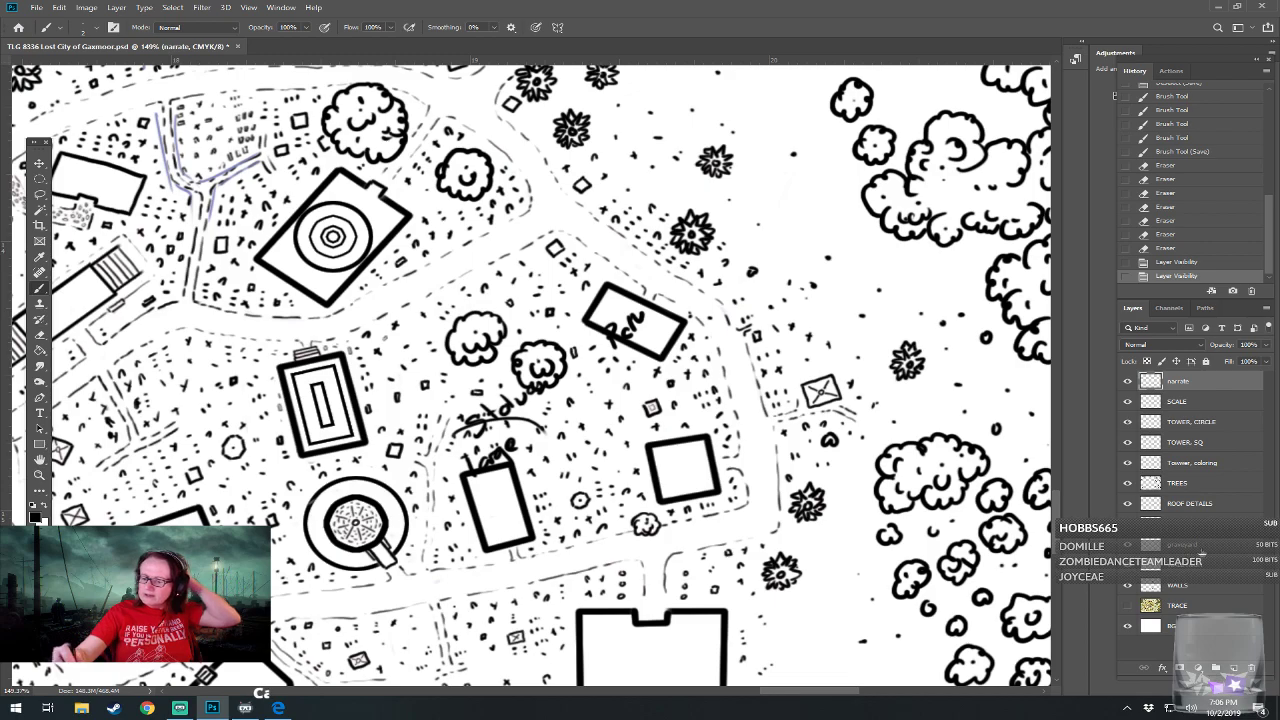
On the graveyard layer, erase the small grave marks between the square building's east wall and the dashed path
{"action": "left_click", "coordinate": [1194, 546]}
{"action": "scroll", "coordinate": [717, 475], "scroll_direction": "up", "scroll_amount": 5}
{"action": "scroll", "coordinate": [719, 459], "scroll_direction": "up", "scroll_amount": 2}
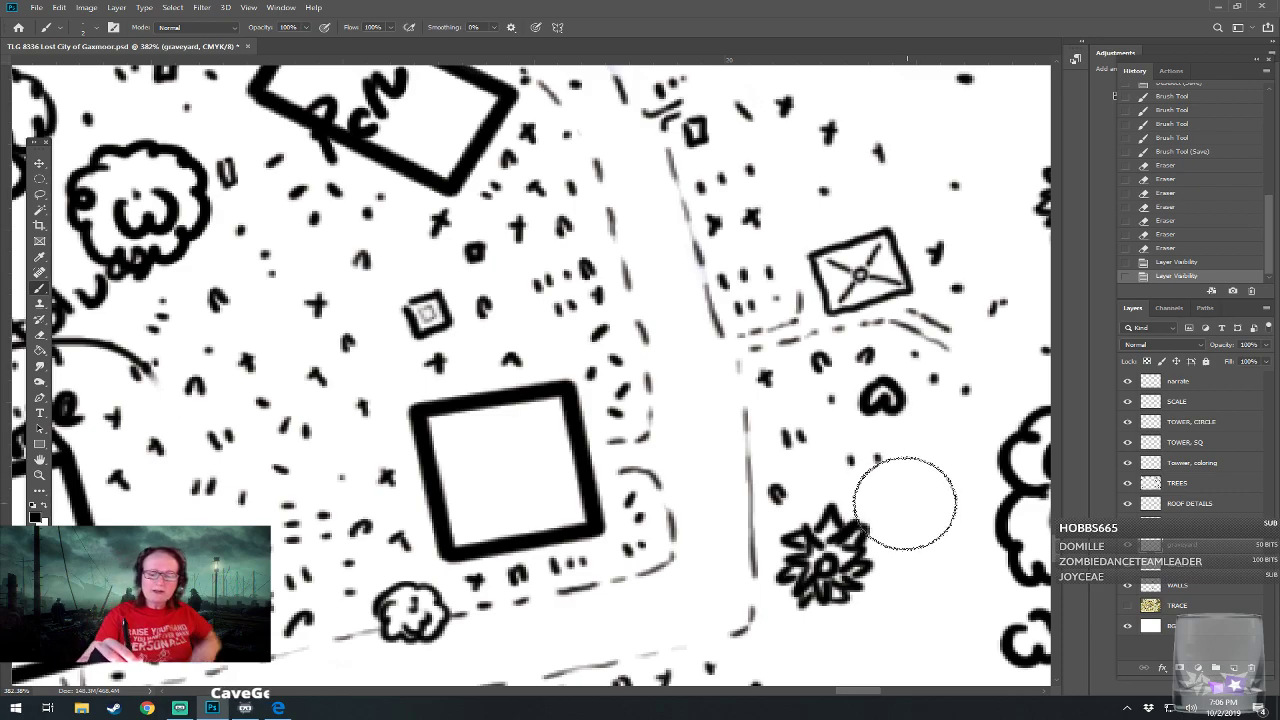
{"action": "key", "text": "bracketright"}
{"action": "key", "text": "bracketright"}
{"action": "key", "text": "bracketright"}
{"action": "key", "text": "bracketright"}
{"action": "key", "text": "bracketright"}
{"action": "key", "text": "bracketright"}
{"action": "key", "text": "bracketright"}
{"action": "key", "text": "bracketright"}
{"action": "key", "text": "bracketright"}
{"action": "key", "text": "bracketright"}
{"action": "key", "text": "bracketleft"}
{"action": "key", "text": "bracketleft"}
{"action": "key", "text": "bracketleft"}
{"action": "key", "text": "bracketleft"}
{"action": "key", "text": "bracketleft"}
{"action": "key", "text": "bracketleft"}
{"action": "key", "text": "bracketleft"}
{"action": "key", "text": "bracketleft"}
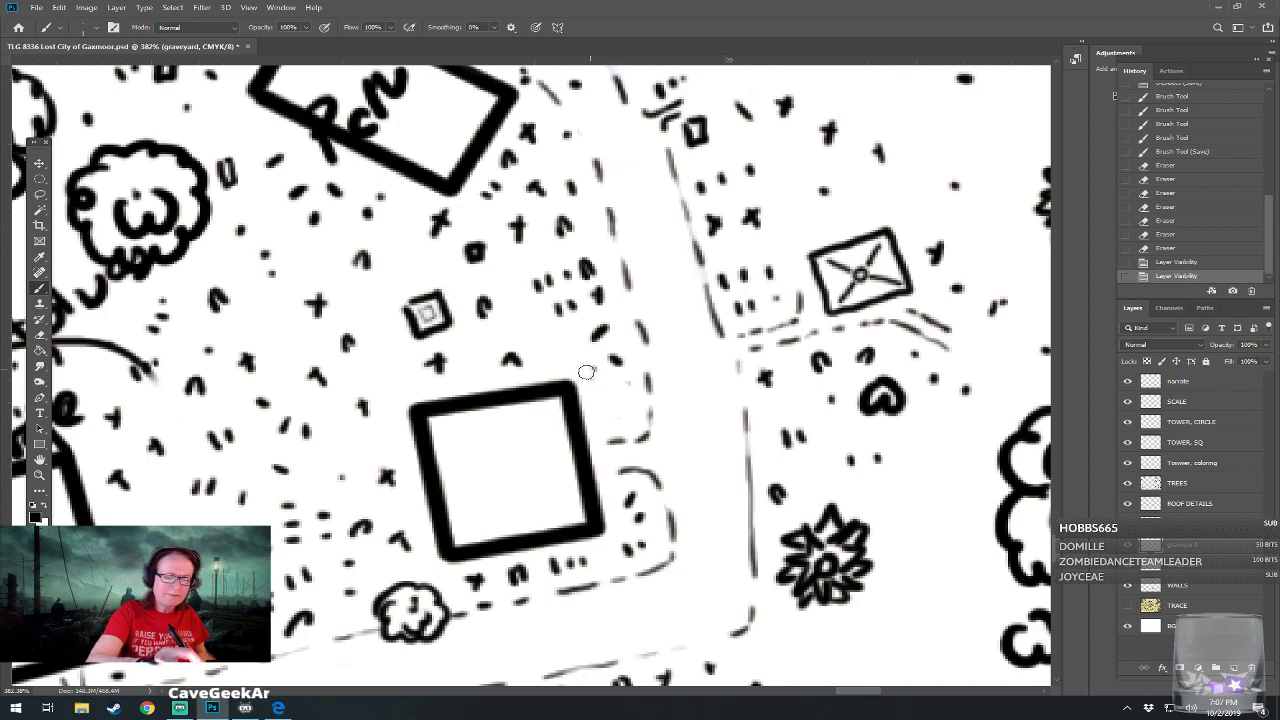
{"action": "left_click_drag", "start_coordinate": [606, 371], "coordinate": [592, 360]}
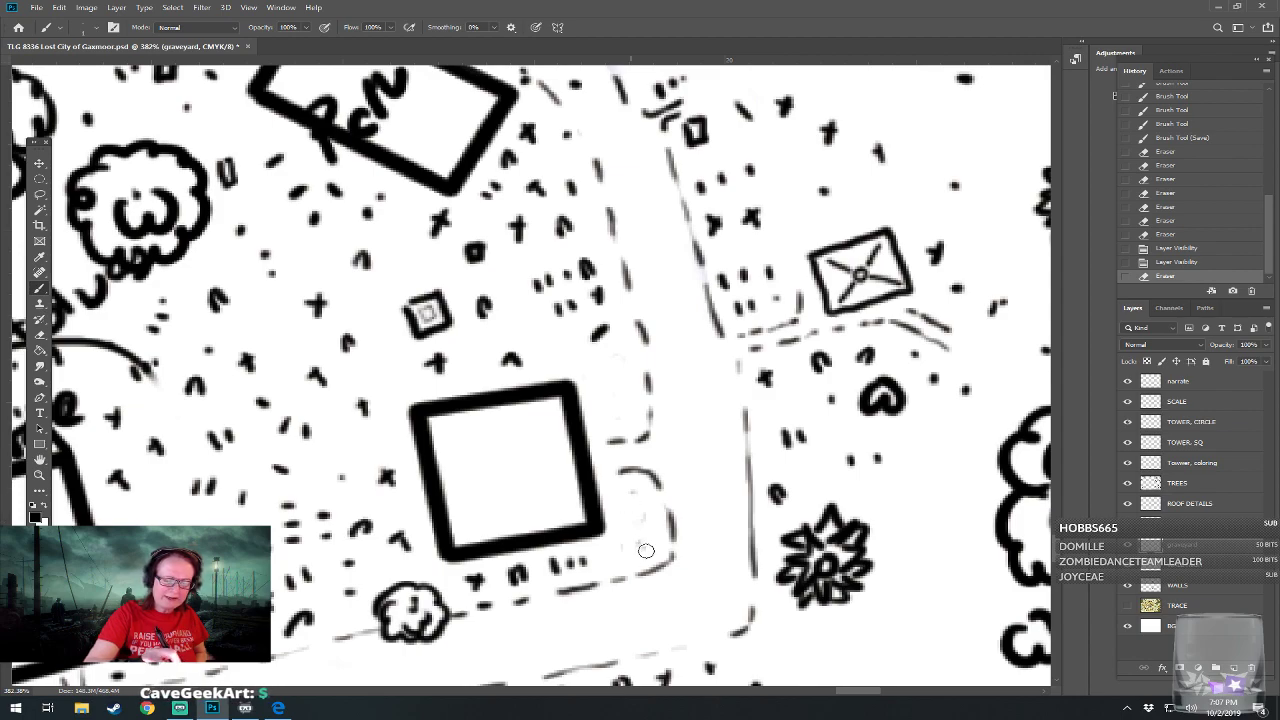
{"action": "left_click_drag", "start_coordinate": [640, 534], "coordinate": [617, 537]}
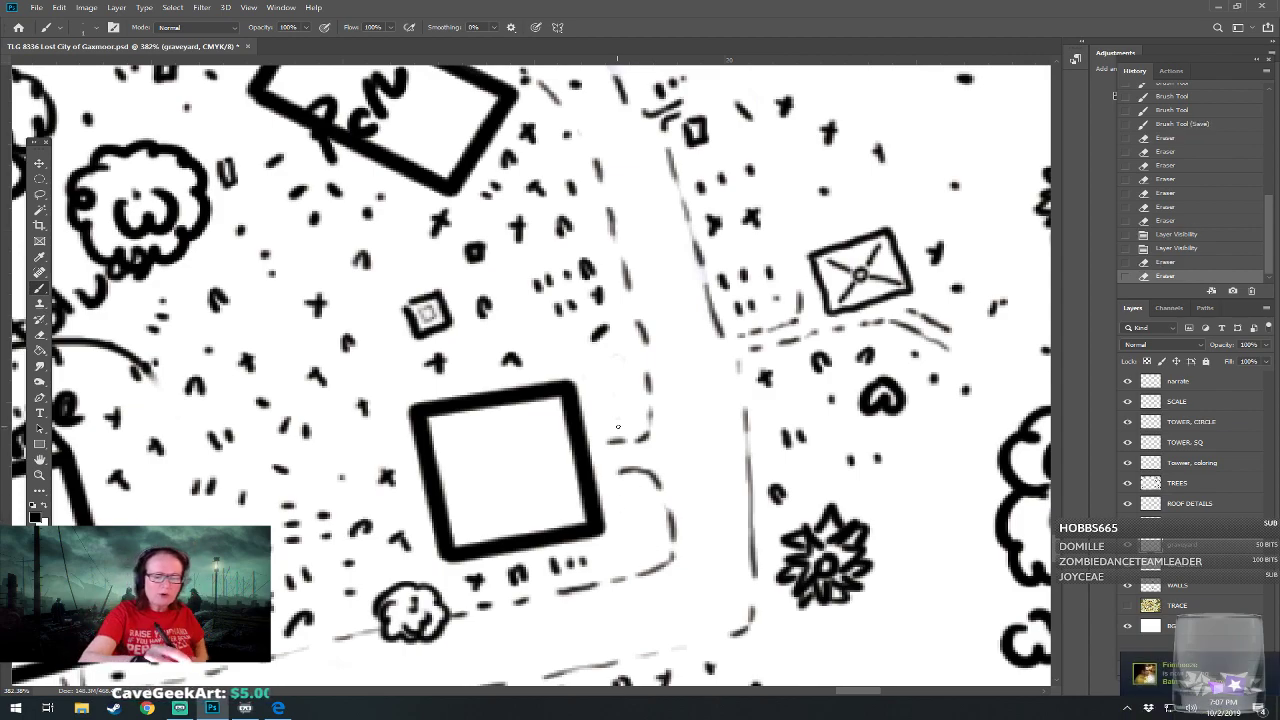
Switch the brush to Hard Round Pressure Size at 3 px
{"action": "left_click", "coordinate": [58, 27]}
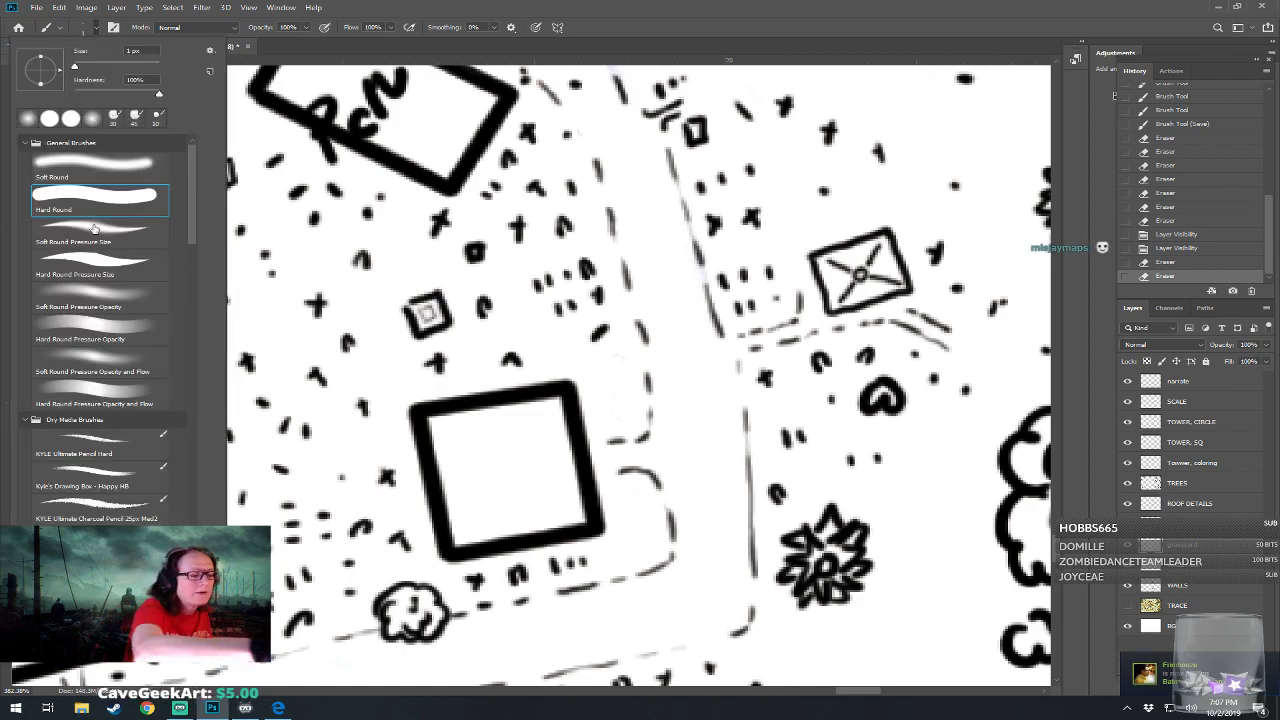
{"action": "left_click", "coordinate": [145, 50]}
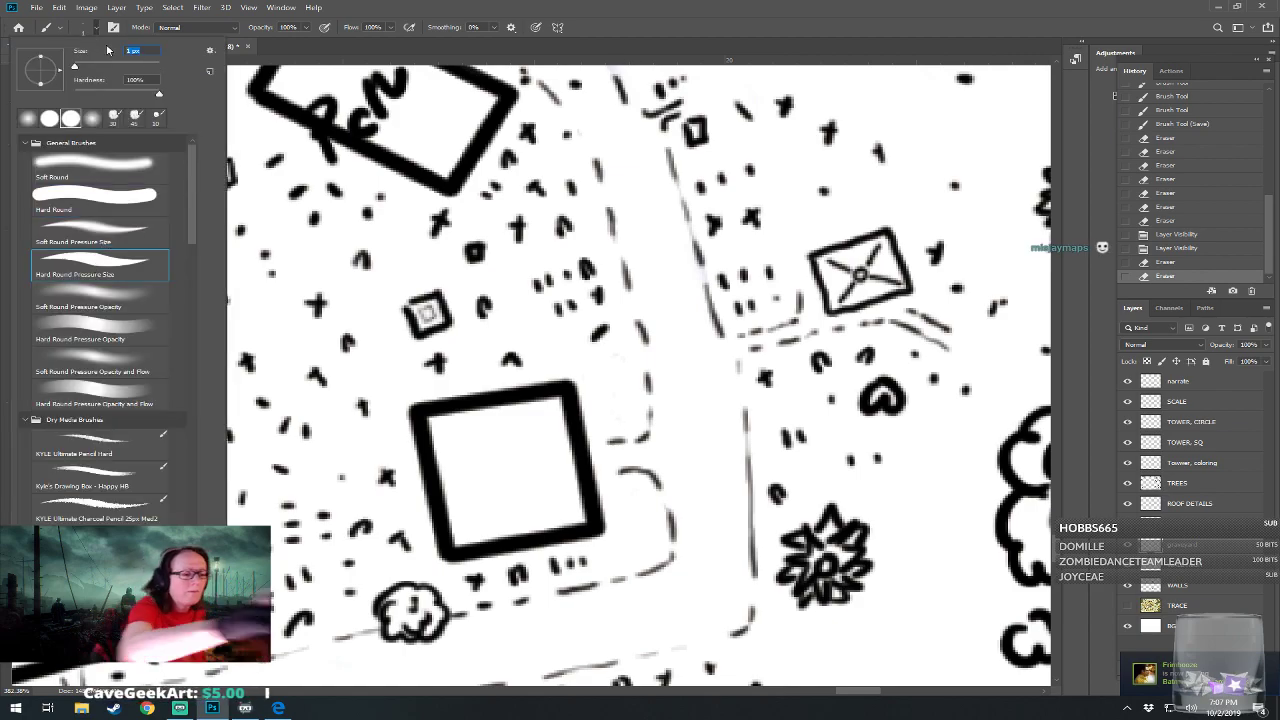
{"action": "type", "text": "3"}
{"action": "key", "text": "Return"}
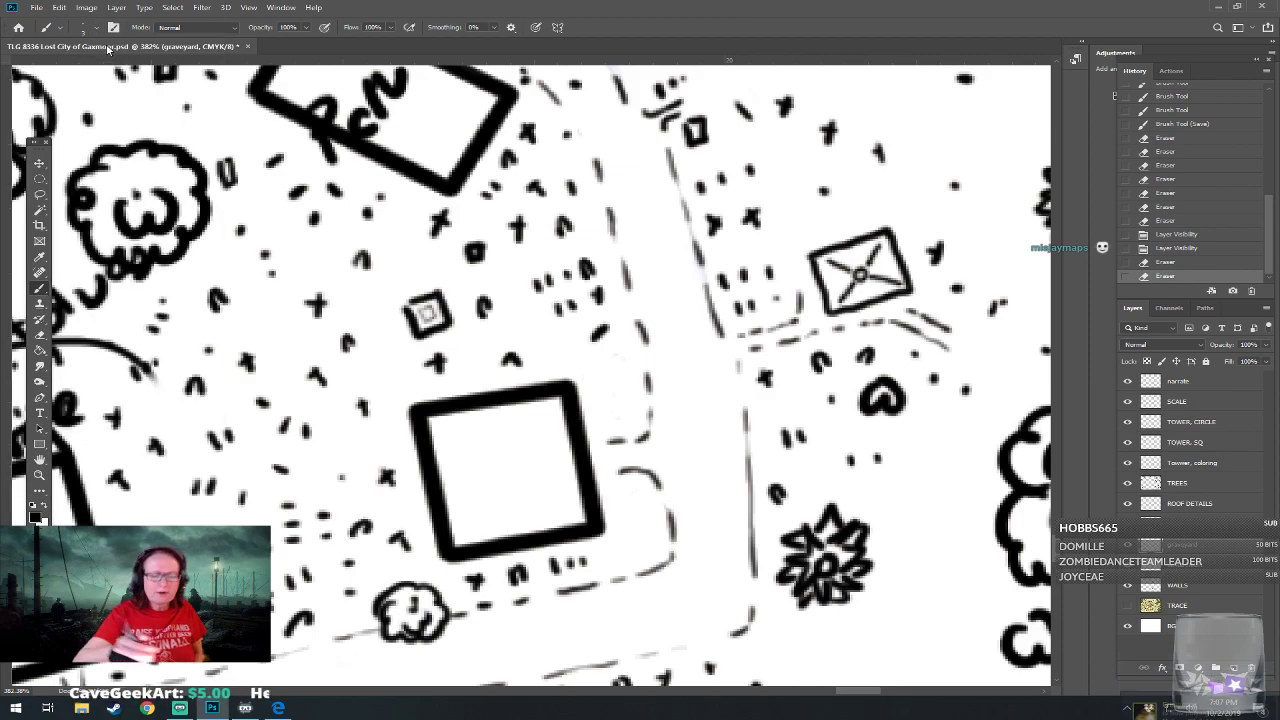
Brush small rubble marks in the two gaps between the square building's east wall and the dashed path on the graveyard layer
{"action": "left_click", "coordinate": [605, 428]}
{"action": "left_click", "coordinate": [603, 429]}
{"action": "left_click", "coordinate": [605, 428]}
{"action": "left_click", "coordinate": [600, 425]}
{"action": "left_click", "coordinate": [606, 423]}
{"action": "left_click", "coordinate": [607, 425]}
{"action": "left_click", "coordinate": [612, 418]}
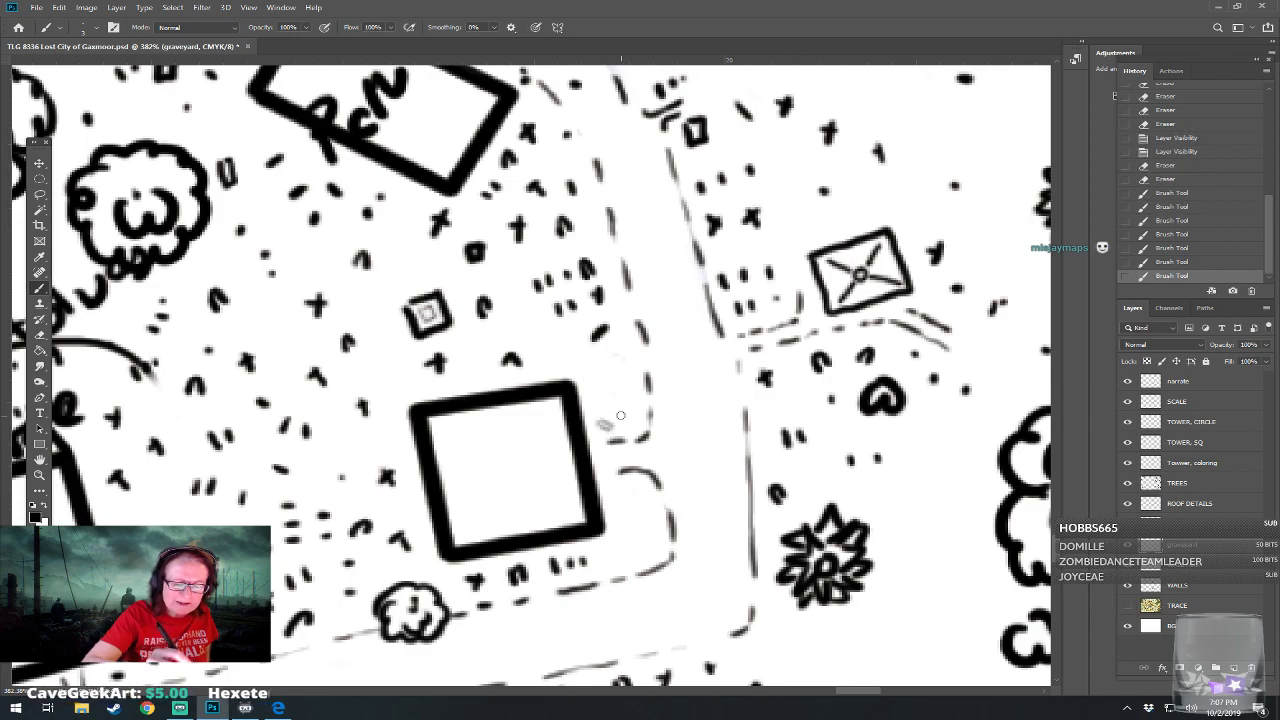
{"action": "left_click", "coordinate": [605, 419]}
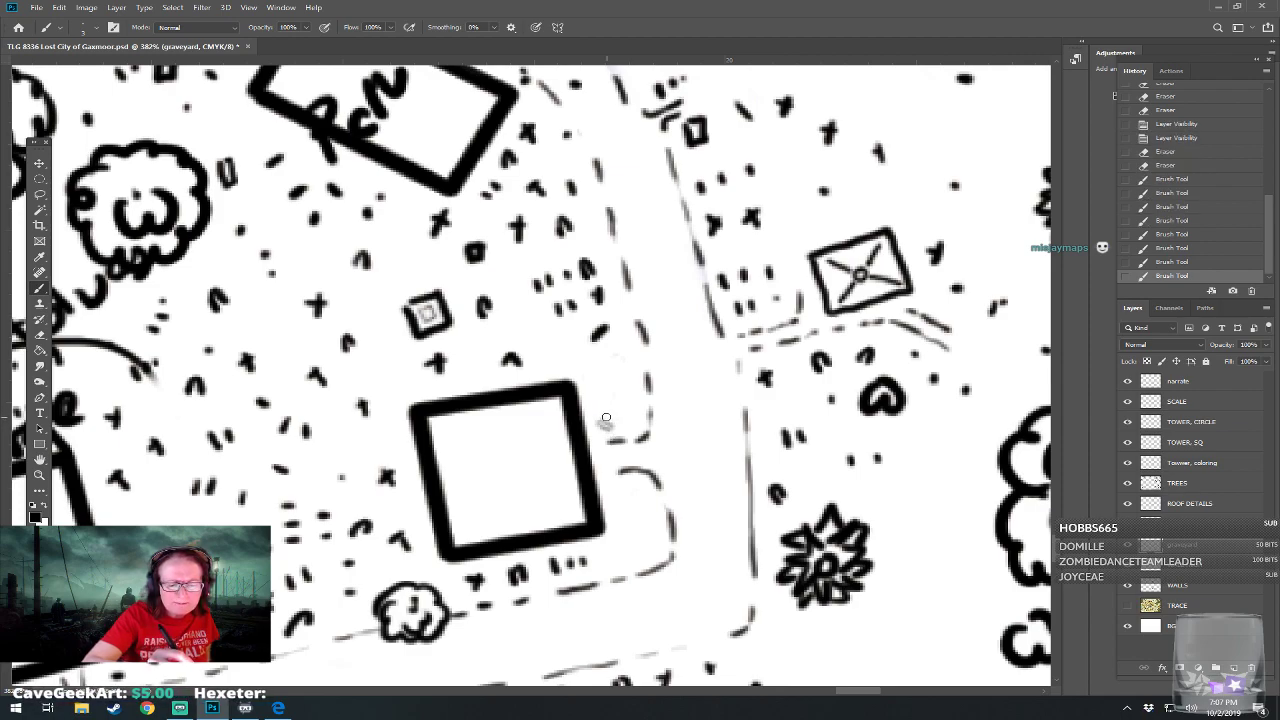
{"action": "left_click", "coordinate": [612, 417]}
{"action": "left_click", "coordinate": [616, 418]}
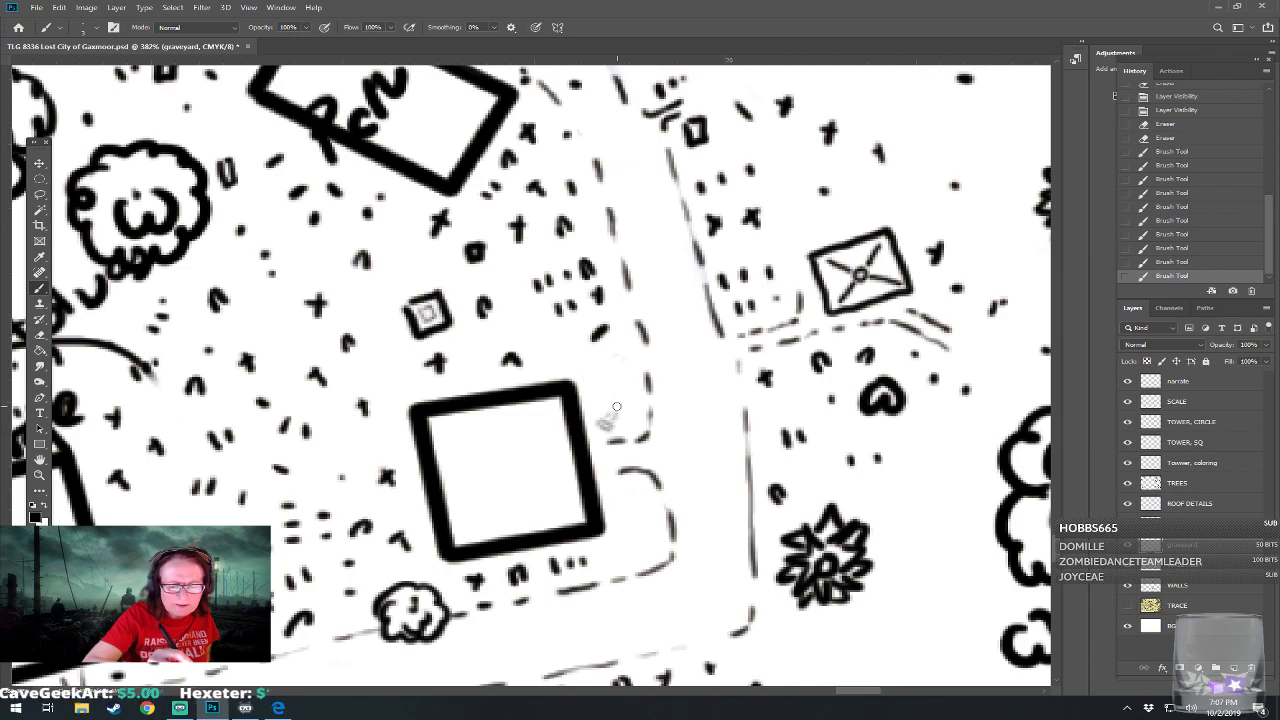
{"action": "left_click", "coordinate": [615, 410]}
{"action": "left_click", "coordinate": [619, 401]}
{"action": "left_click", "coordinate": [618, 403]}
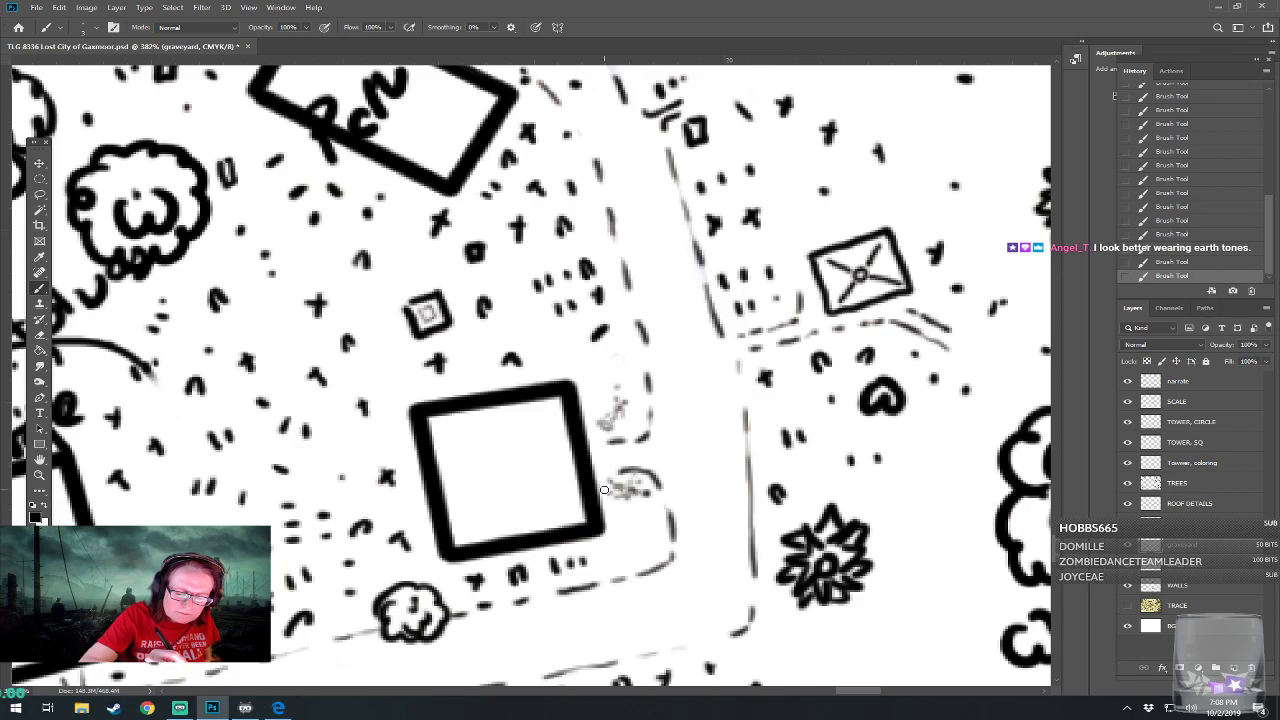
{"action": "scroll", "coordinate": [600, 490], "scroll_direction": "down", "scroll_amount": 6}
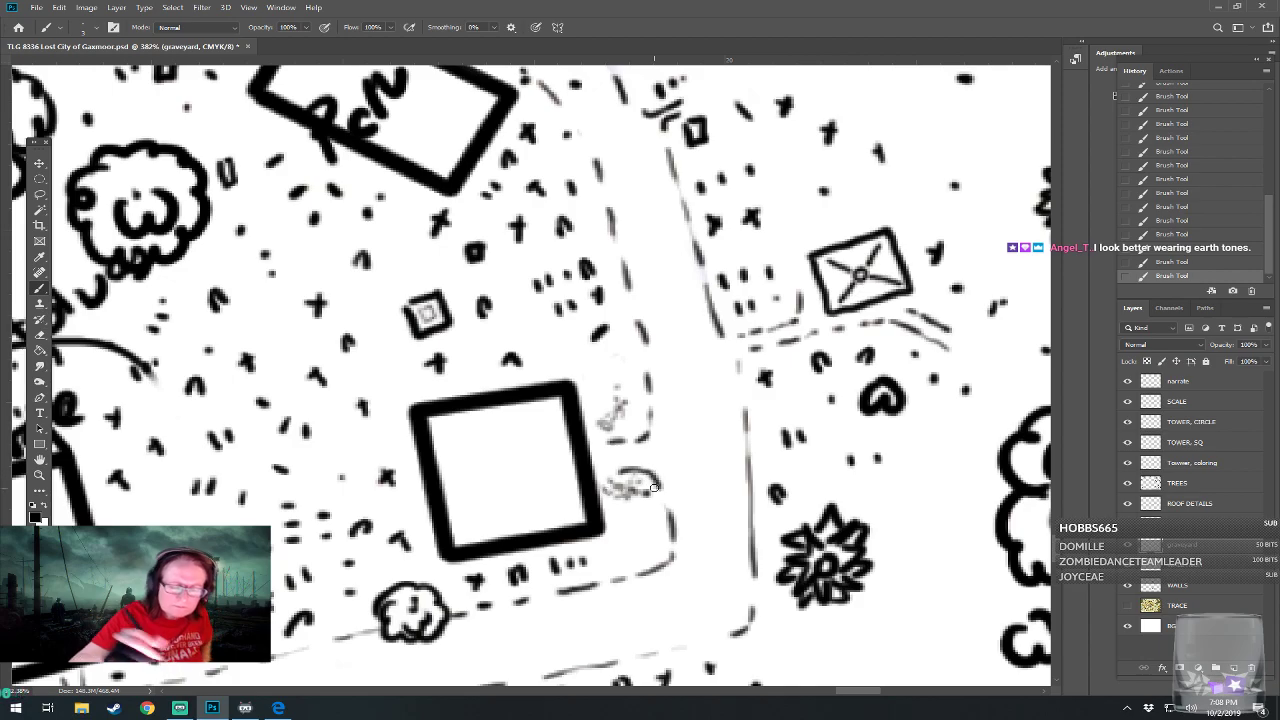
{"action": "left_click_drag", "start_coordinate": [642, 478], "coordinate": [631, 474]}
Hide the narrate layer so only the finished artwork of the whole map shows, and save the file
{"action": "mouse_move", "coordinate": [510, 463]}
{"action": "left_mouse_down"}
{"action": "mouse_move", "coordinate": [633, 474]}
{"action": "mouse_move", "coordinate": [700, 504]}
{"action": "left_mouse_up"}
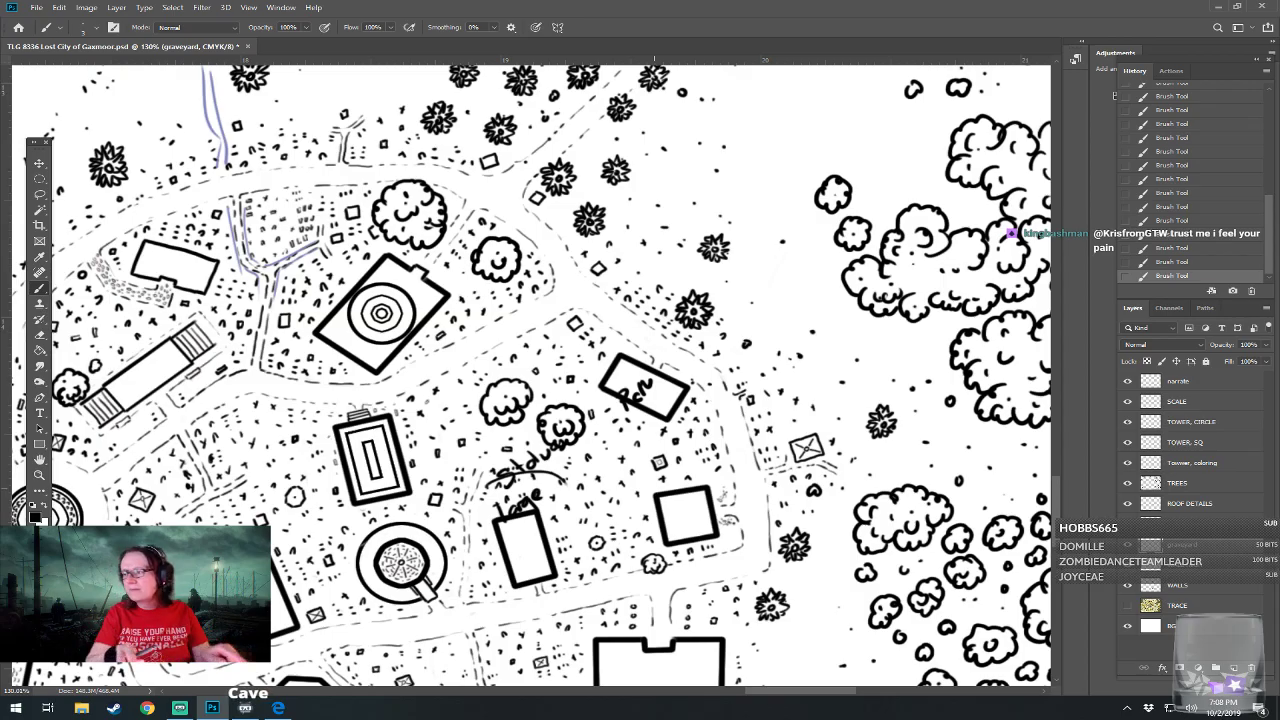
{"action": "scroll", "coordinate": [705, 461], "scroll_direction": "down", "scroll_amount": 9}
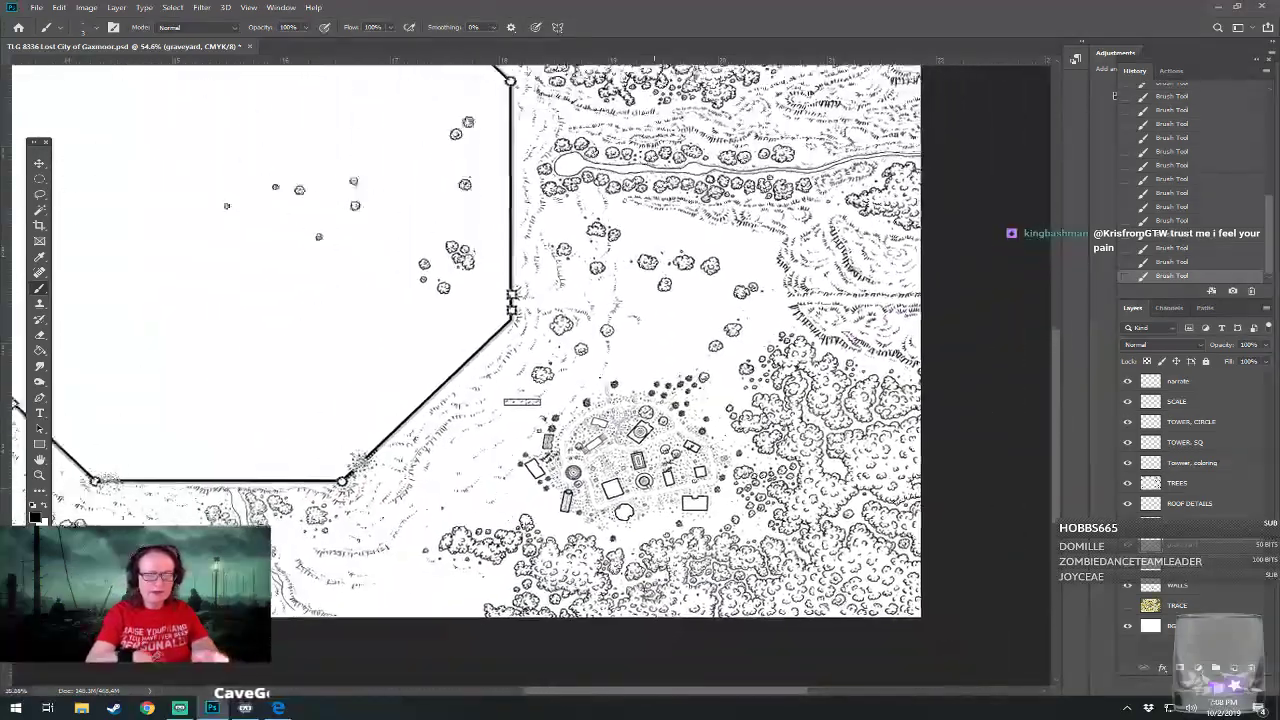
{"action": "scroll", "coordinate": [655, 390], "scroll_direction": "down", "scroll_amount": 3}
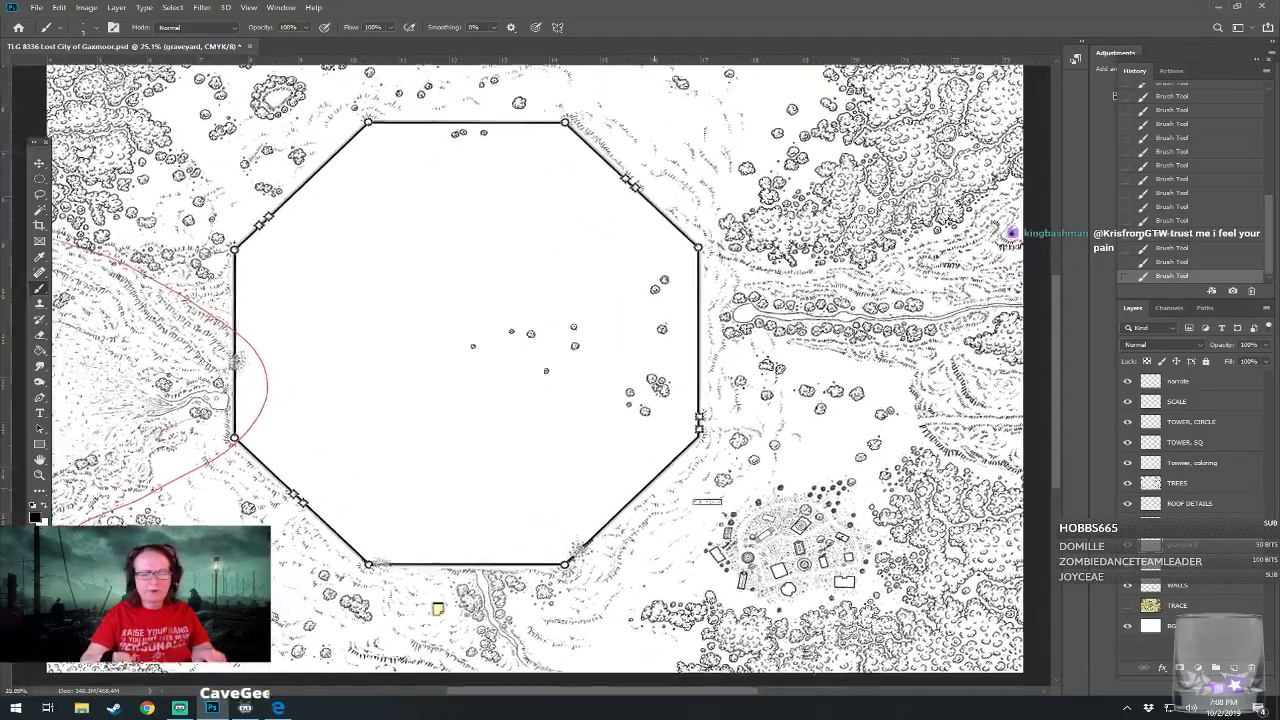
{"action": "scroll", "coordinate": [540, 380], "scroll_direction": "down", "scroll_amount": 1}
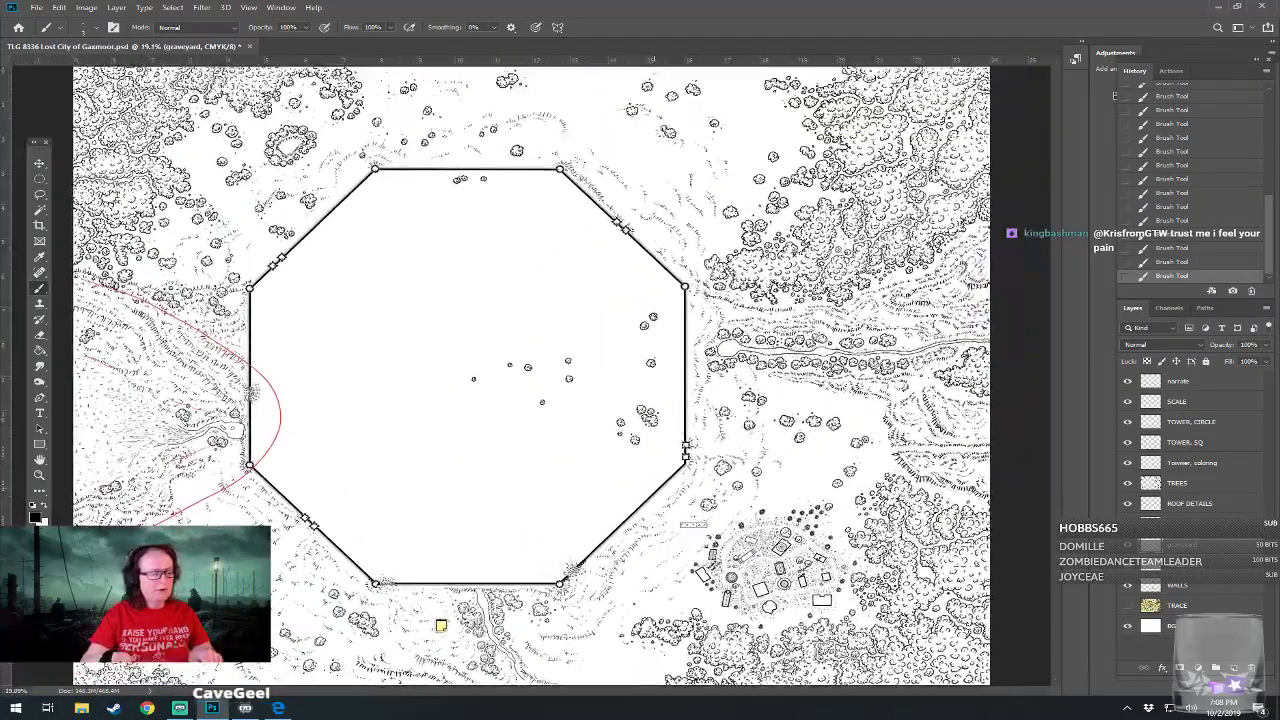
{"action": "left_click", "coordinate": [1127, 381]}
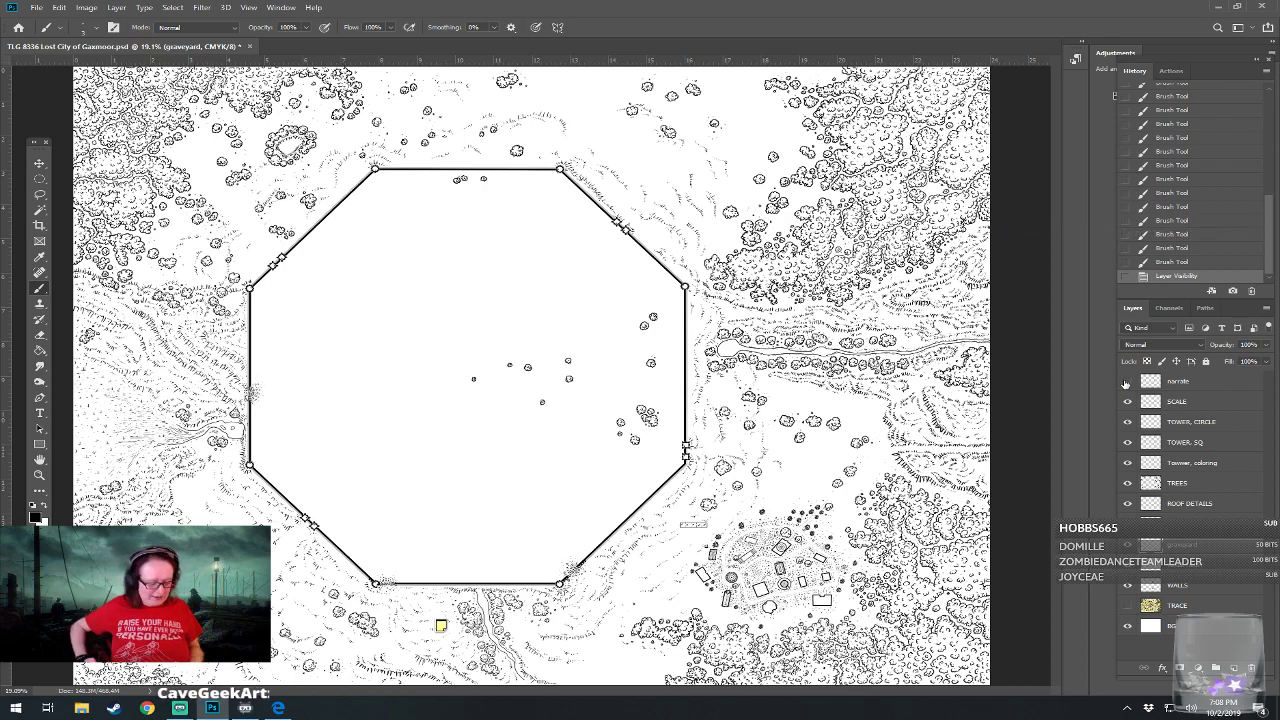
{"action": "key", "text": "ctrl+s"}
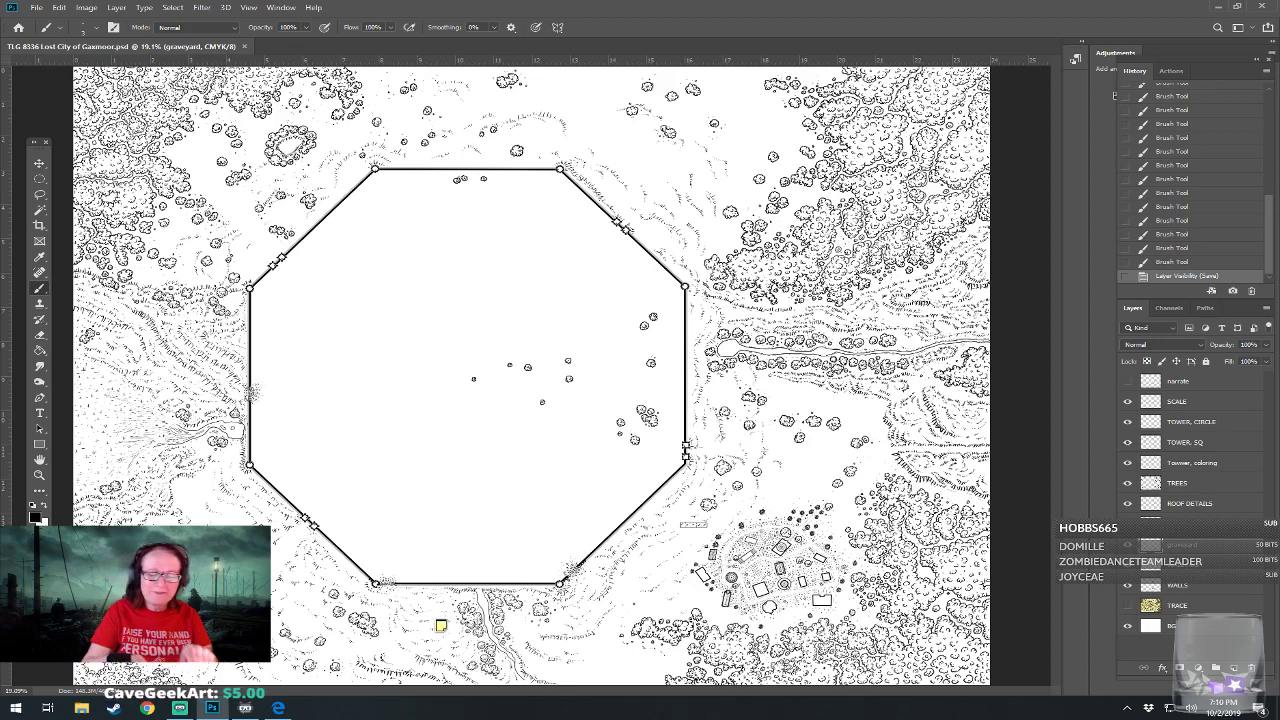
Show the narrate layer again and briefly display the TRACE layer to compare the northeastern graveyard buildings with their reference labels
{"action": "scroll", "coordinate": [606, 425], "scroll_direction": "up", "scroll_amount": 5}
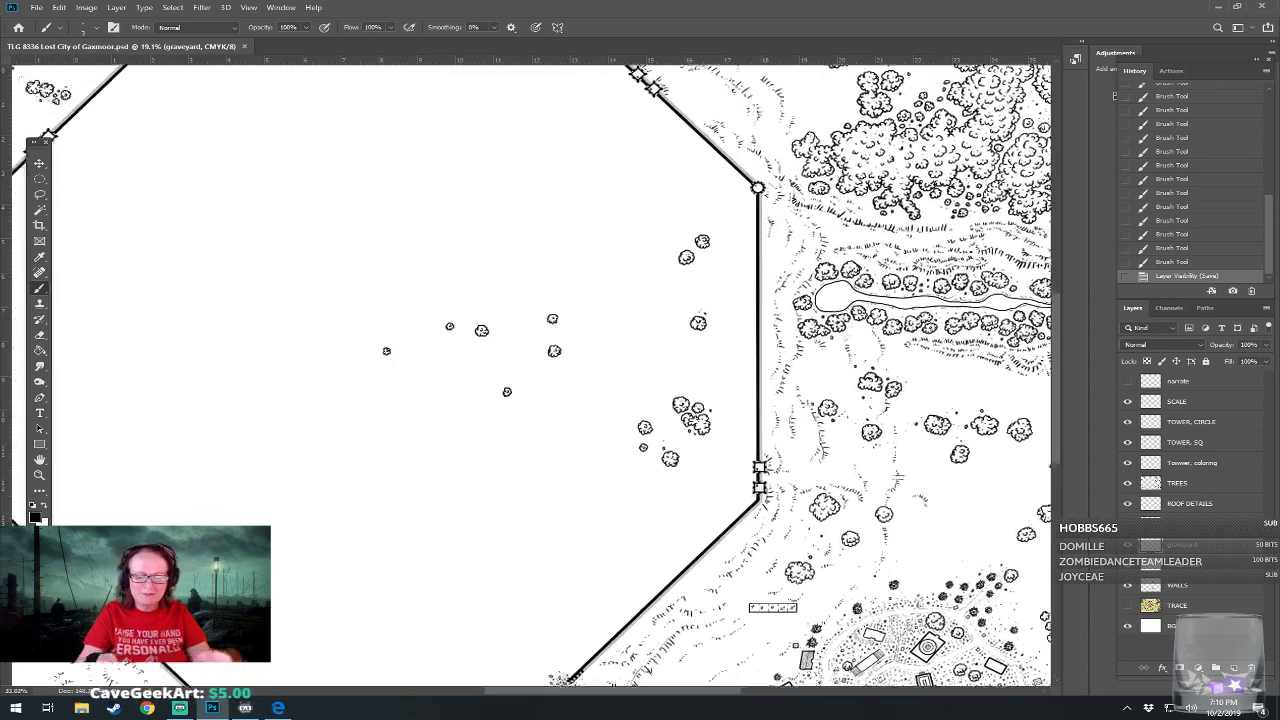
{"action": "left_click_drag", "start_coordinate": [846, 414], "coordinate": [596, 192]}
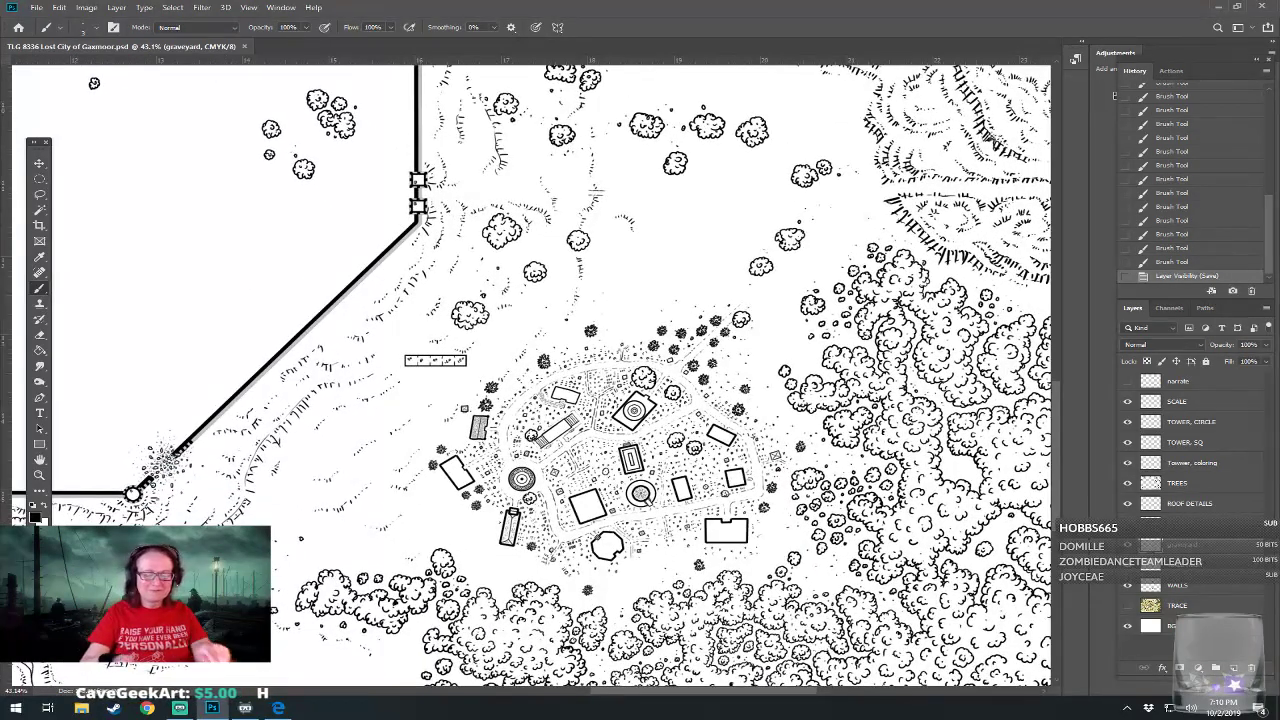
{"action": "scroll", "coordinate": [604, 510], "scroll_direction": "up", "scroll_amount": 2}
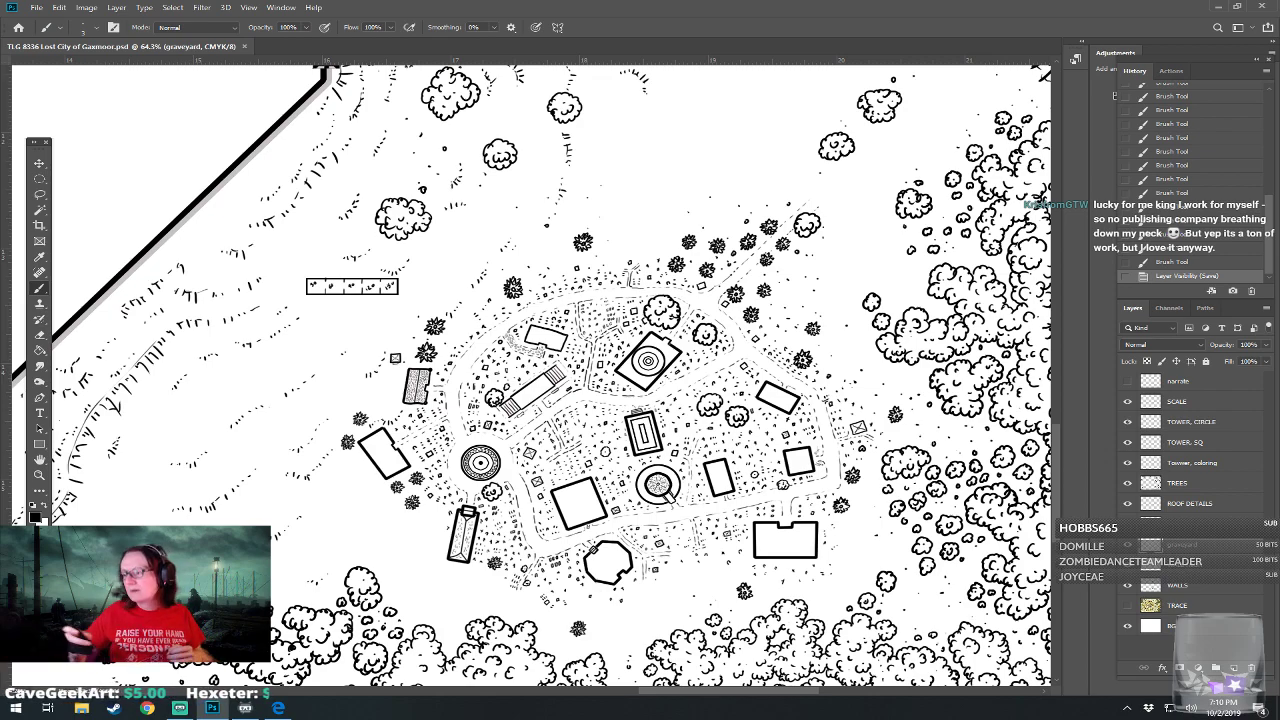
{"action": "mouse_move", "coordinate": [600, 380]}
{"action": "left_mouse_down"}
{"action": "mouse_move", "coordinate": [570, 378]}
{"action": "mouse_move", "coordinate": [595, 401]}
{"action": "left_mouse_up"}
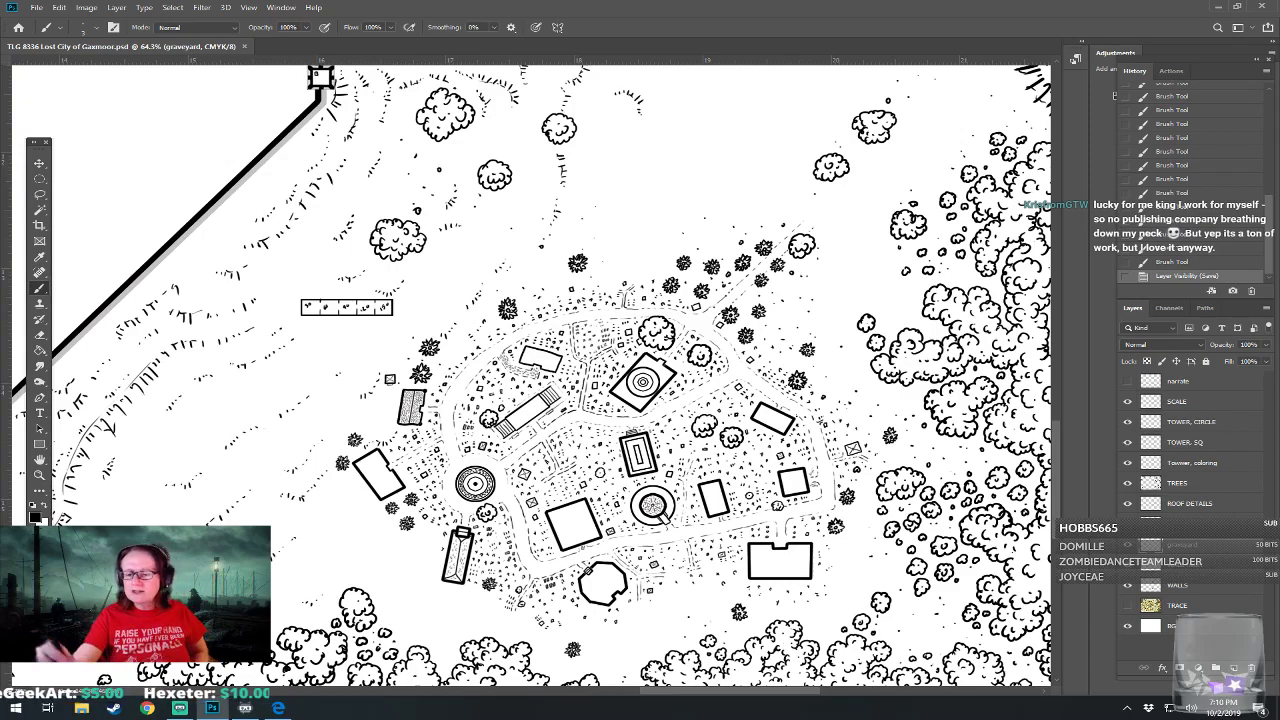
{"action": "left_click", "coordinate": [1127, 381]}
{"action": "left_click_drag", "start_coordinate": [787, 461], "coordinate": [835, 540]}
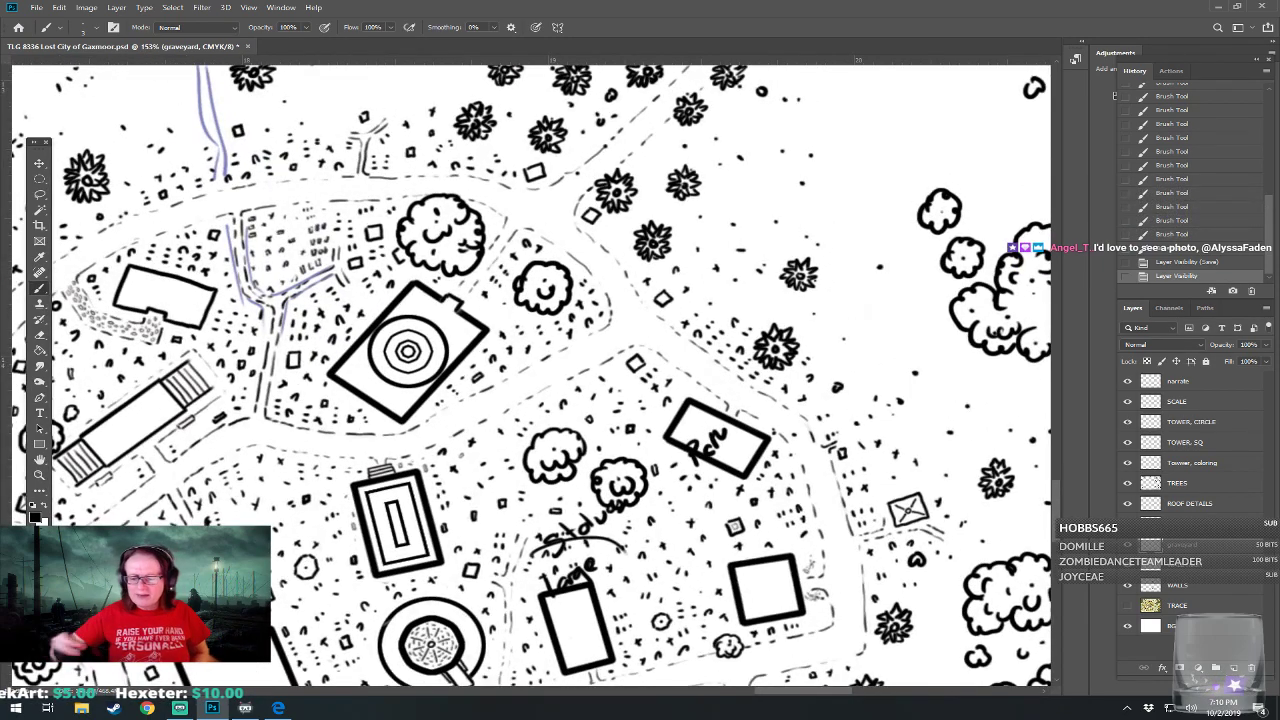
{"action": "left_click", "coordinate": [1127, 605]}
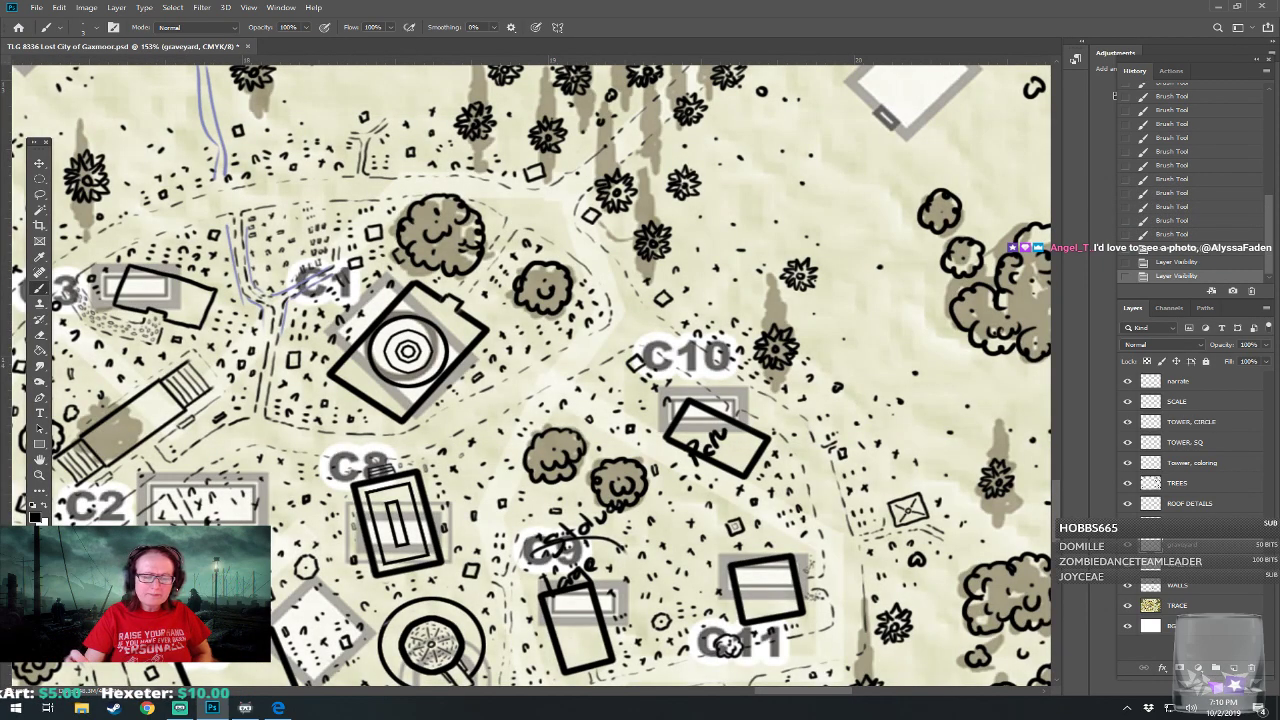
{"action": "left_click", "coordinate": [1127, 605]}
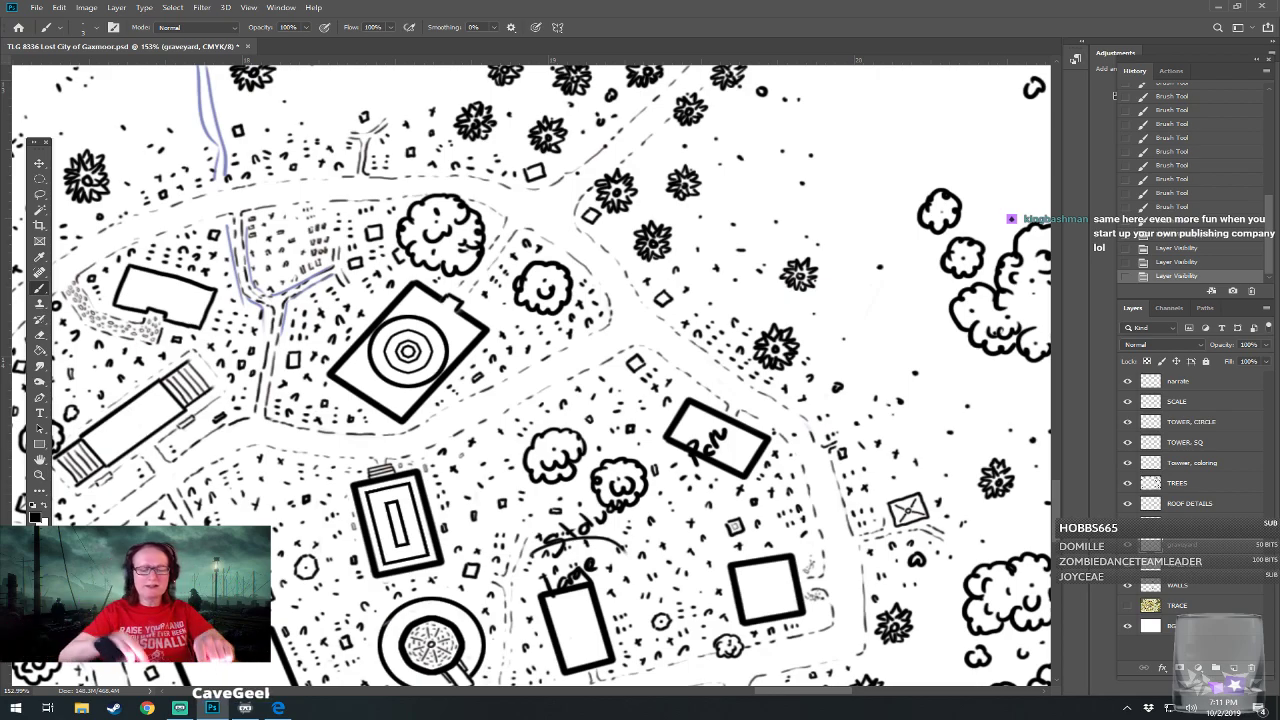
On the narrate layer, erase the handwritten note over the tilted rectangular building northeast of the two round trees
{"action": "scroll", "coordinate": [730, 402], "scroll_direction": "up", "scroll_amount": 5}
{"action": "left_click", "coordinate": [1188, 381]}
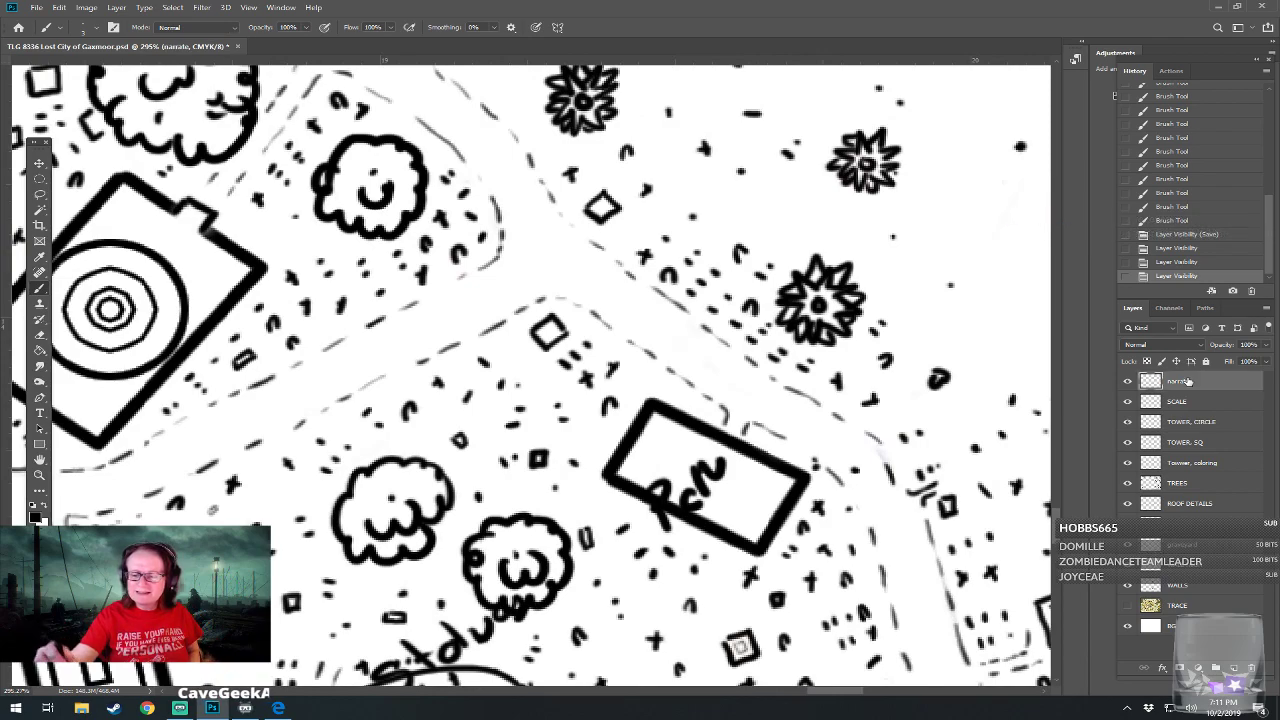
{"action": "mouse_move", "coordinate": [654, 520]}
{"action": "left_mouse_down"}
{"action": "mouse_move", "coordinate": [660, 482]}
{"action": "mouse_move", "coordinate": [649, 499]}
{"action": "mouse_move", "coordinate": [660, 486]}
{"action": "mouse_move", "coordinate": [655, 510]}
{"action": "mouse_move", "coordinate": [667, 492]}
{"action": "mouse_move", "coordinate": [668, 540]}
{"action": "left_mouse_up"}
{"action": "mouse_move", "coordinate": [663, 490]}
{"action": "left_mouse_down"}
{"action": "mouse_move", "coordinate": [670, 536]}
{"action": "mouse_move", "coordinate": [659, 522]}
{"action": "mouse_move", "coordinate": [687, 515]}
{"action": "mouse_move", "coordinate": [685, 490]}
{"action": "mouse_move", "coordinate": [683, 520]}
{"action": "mouse_move", "coordinate": [708, 483]}
{"action": "left_mouse_up"}
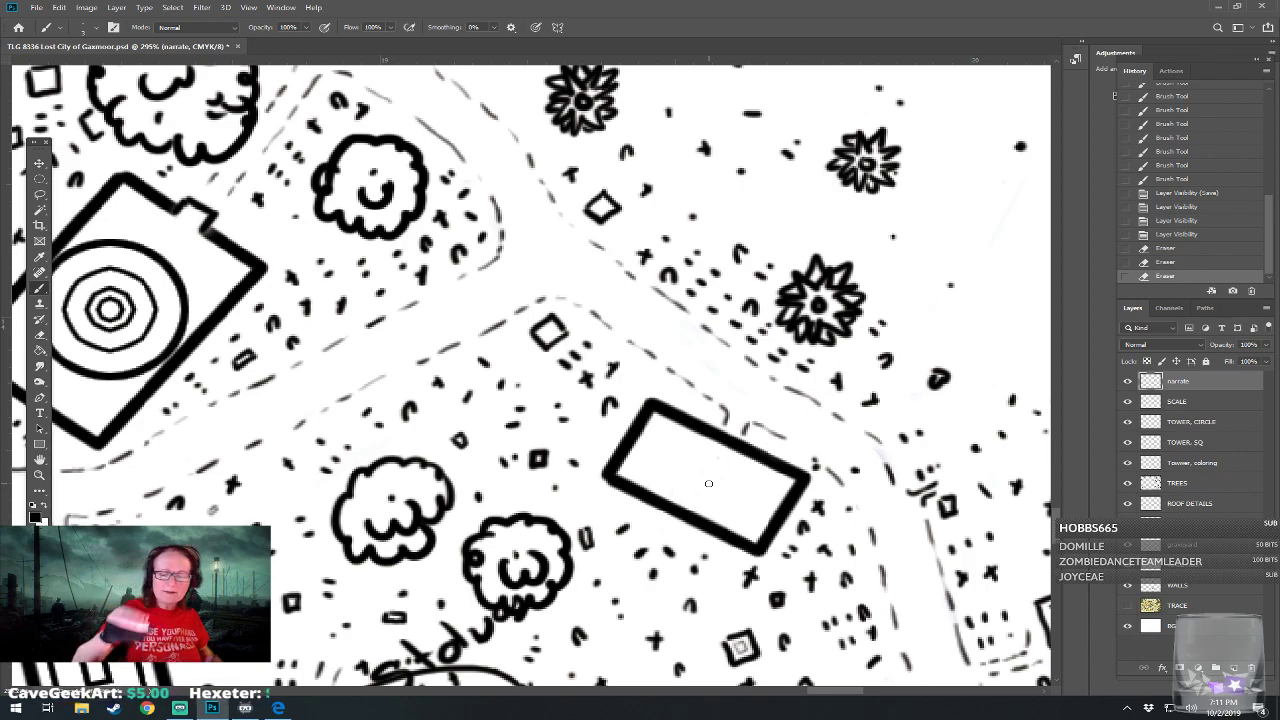
On the graveyard layer, brush a small patch of rubble in the path gap outside the tilted rectangular building's upper long wall
{"action": "left_click", "coordinate": [1187, 548]}
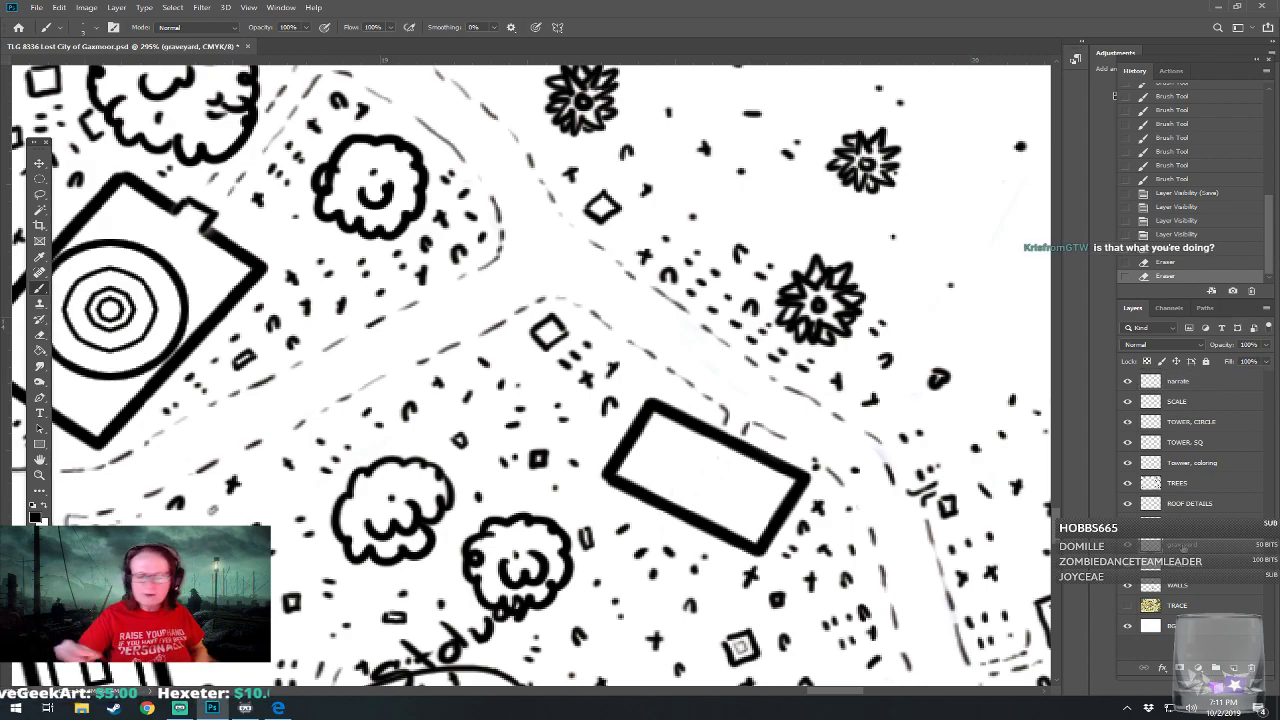
{"action": "left_click", "coordinate": [97, 30]}
{"action": "key", "text": "Escape"}
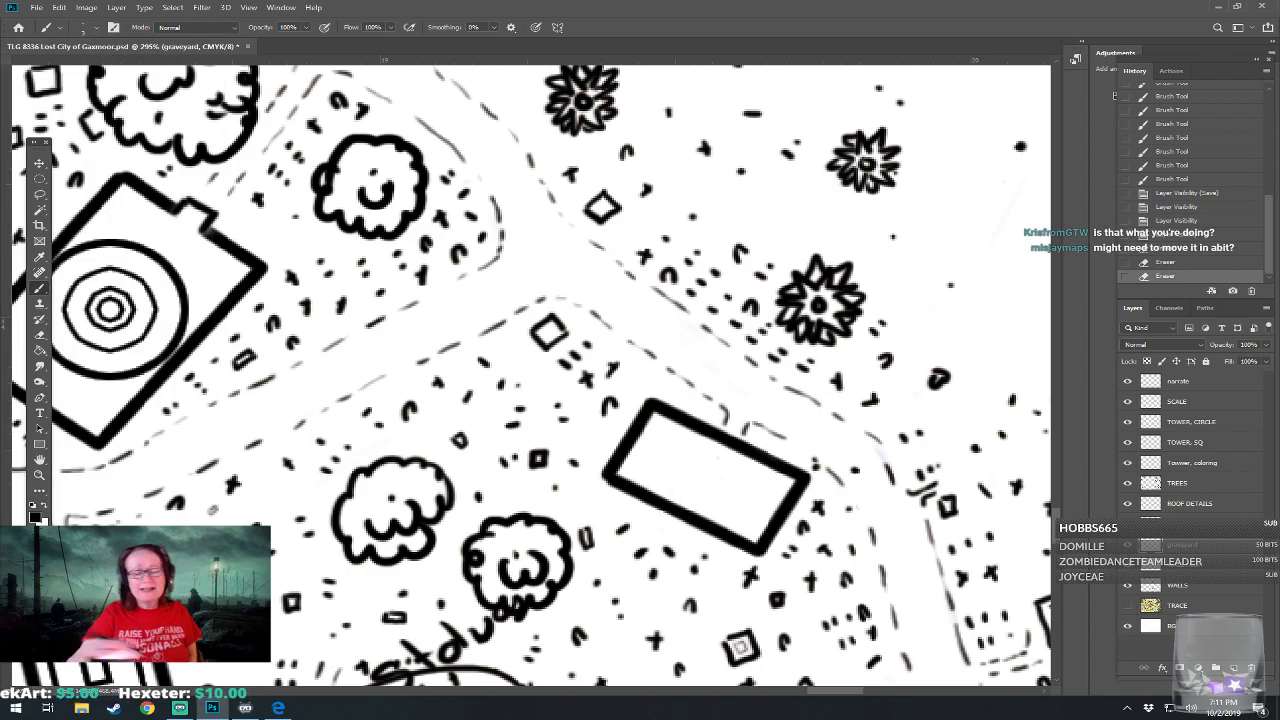
{"action": "left_click", "coordinate": [728, 421]}
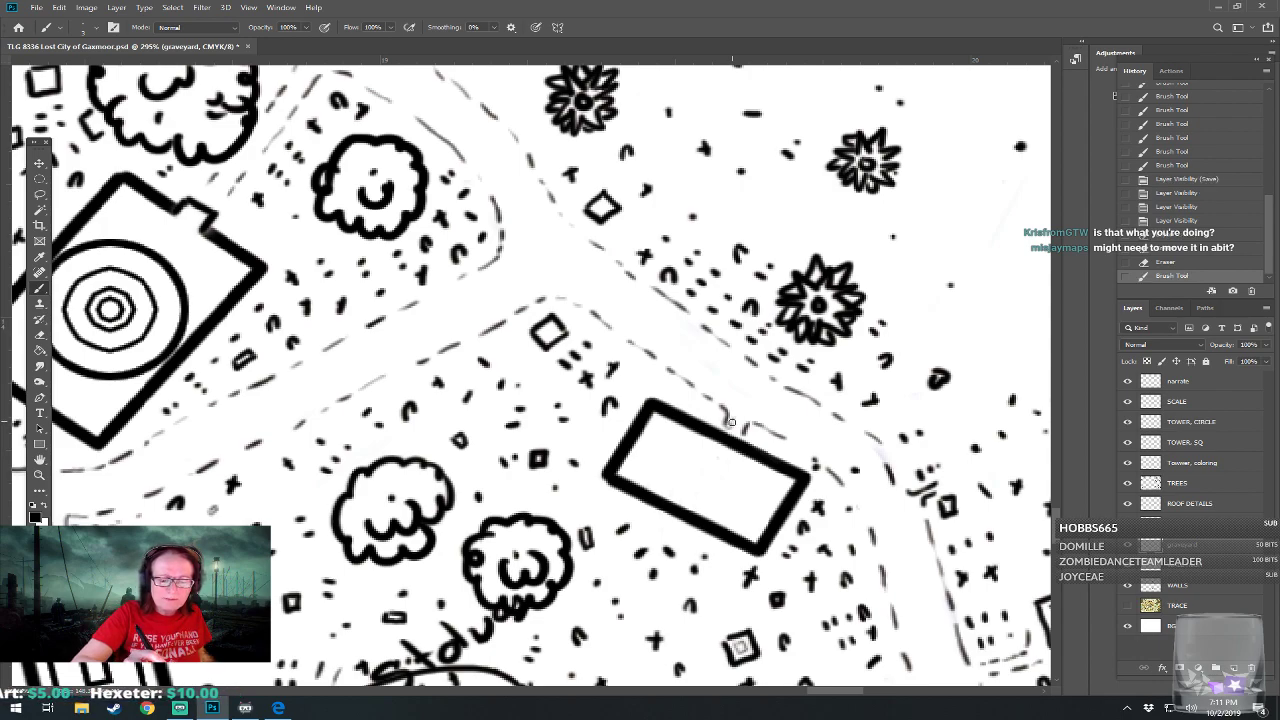
{"action": "left_click", "coordinate": [738, 421]}
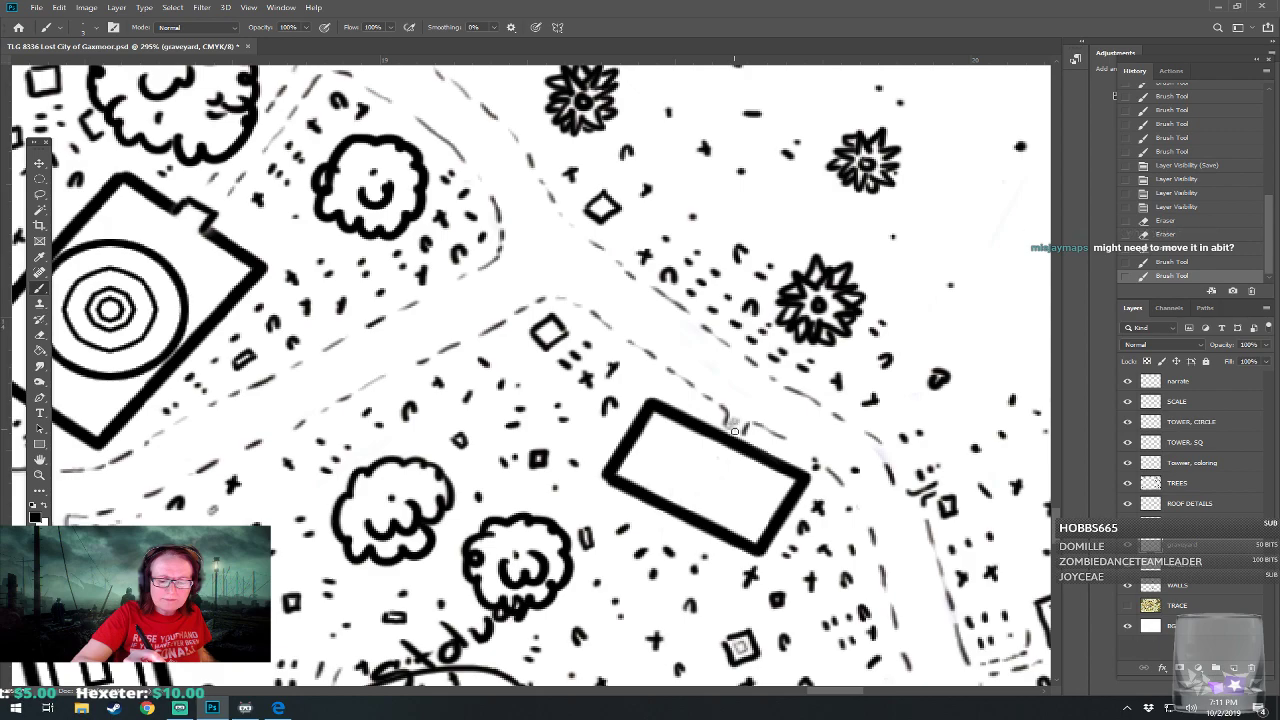
{"action": "left_click", "coordinate": [741, 424]}
{"action": "left_click", "coordinate": [740, 422]}
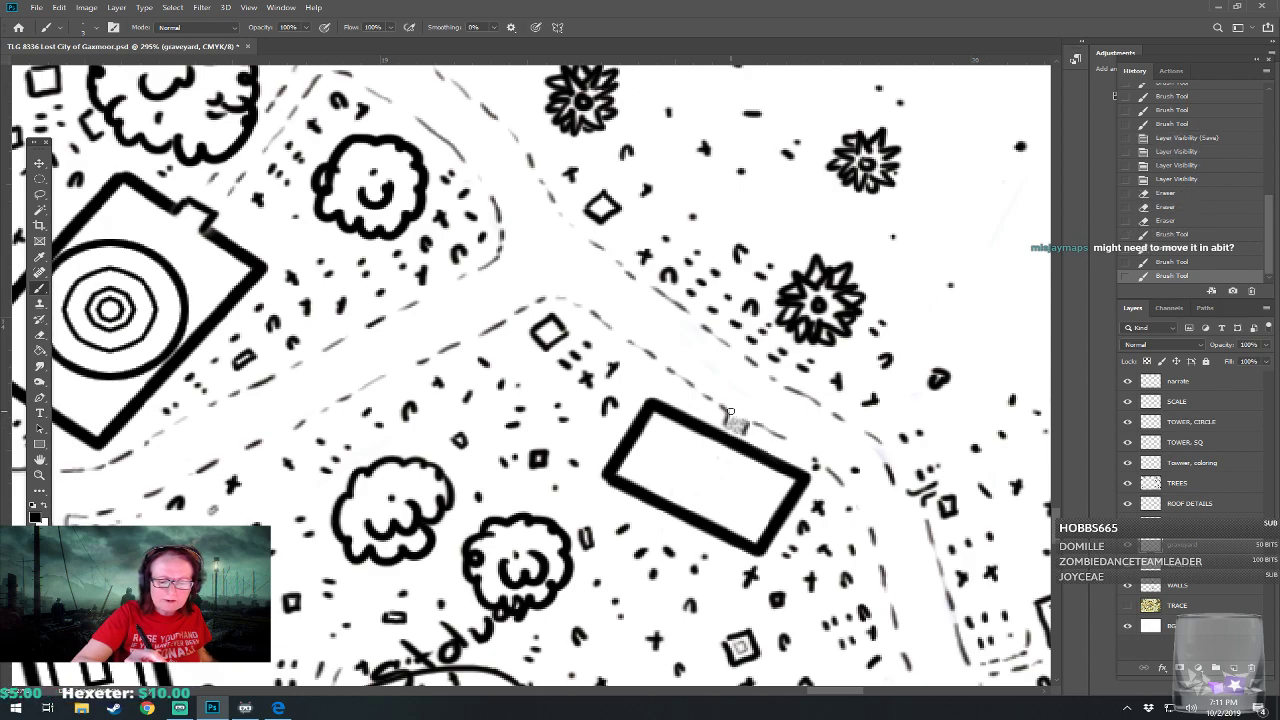
{"action": "left_click", "coordinate": [735, 416]}
{"action": "left_click", "coordinate": [740, 417]}
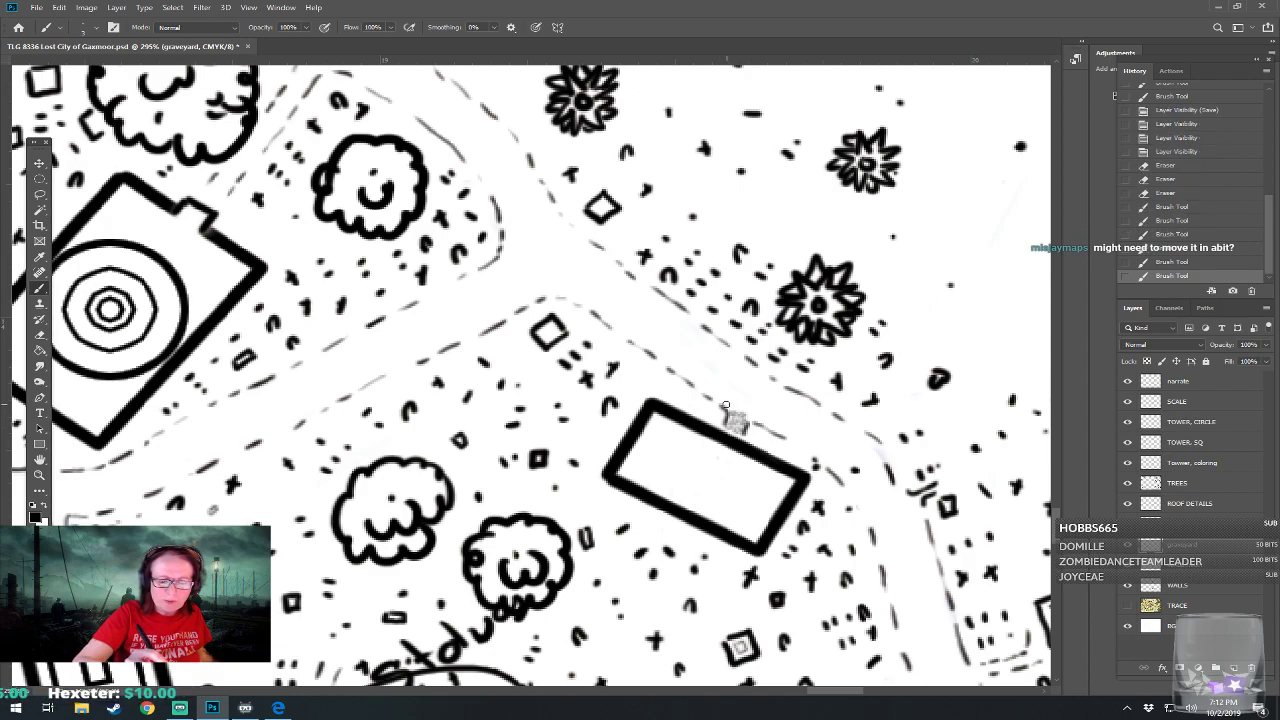
{"action": "left_click", "coordinate": [731, 412]}
{"action": "left_click", "coordinate": [736, 411]}
{"action": "left_click", "coordinate": [738, 409]}
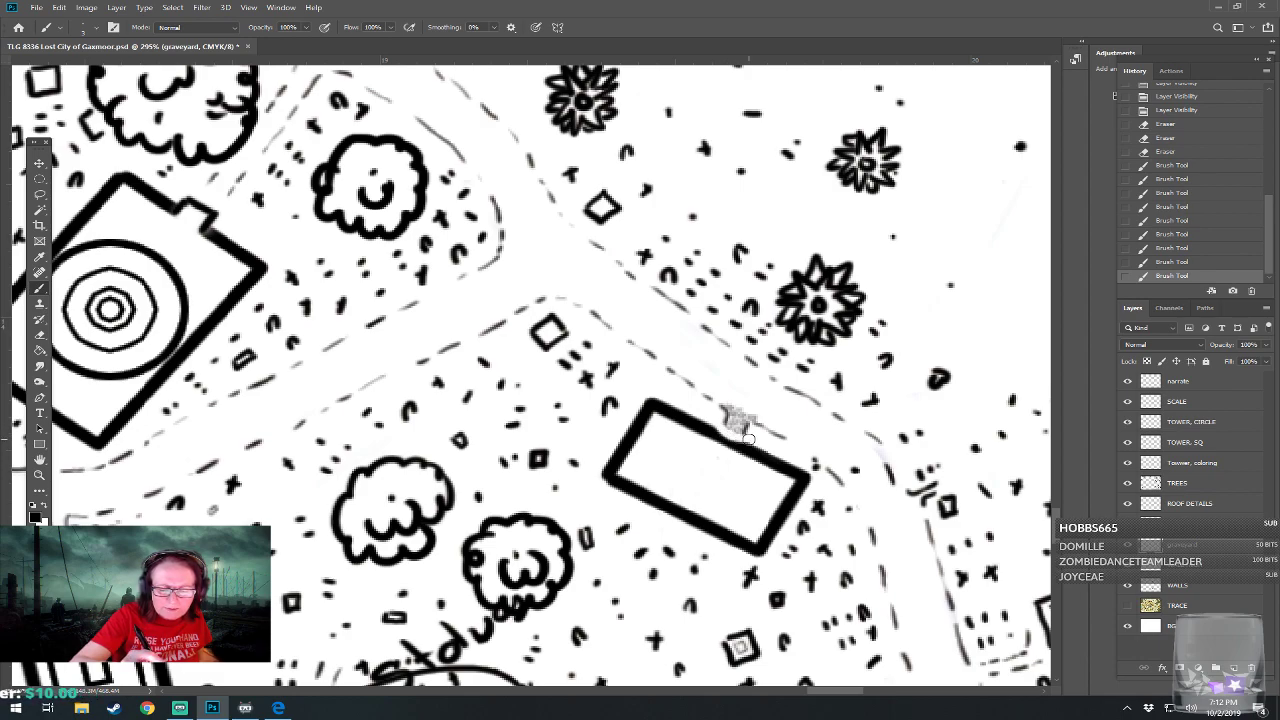
Touch up the rubble where it meets the rectangular building's upper wall, erasing stray bits and adding tiny brush marks
{"action": "left_click_drag", "start_coordinate": [738, 432], "coordinate": [745, 440]}
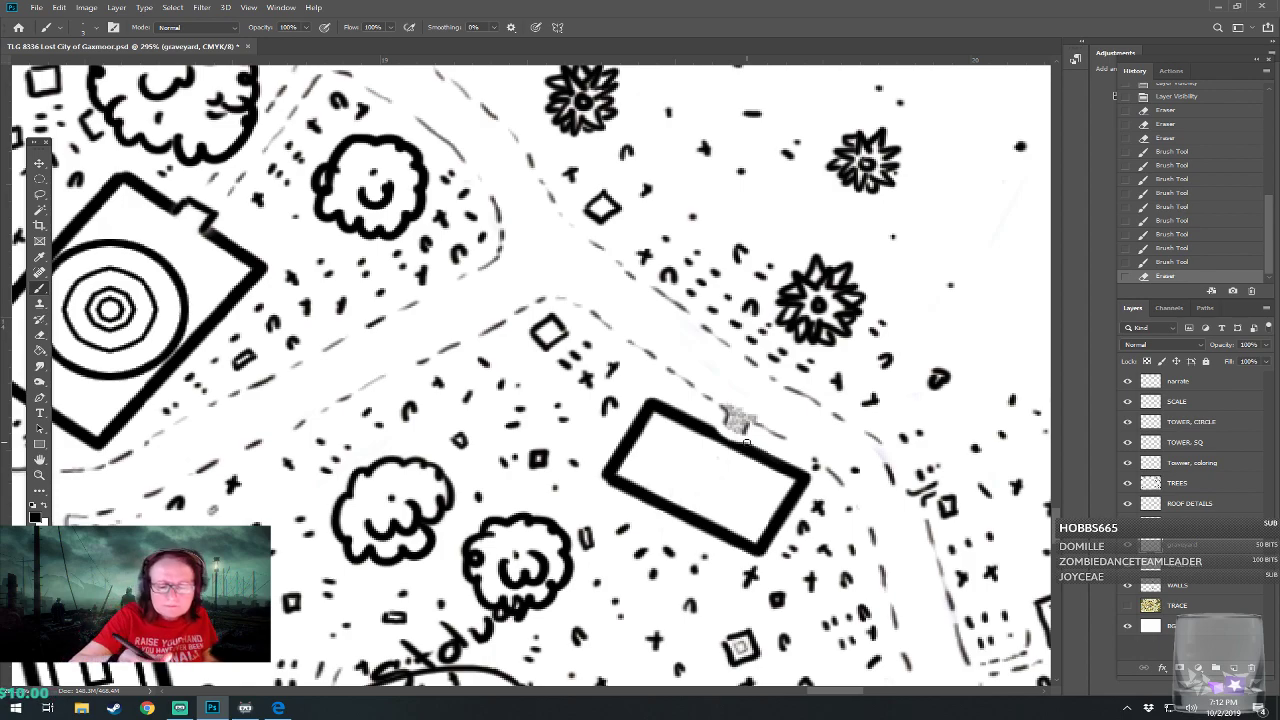
{"action": "left_click_drag", "start_coordinate": [714, 430], "coordinate": [720, 428]}
{"action": "left_click", "coordinate": [736, 422]}
{"action": "right_click", "coordinate": [733, 437]}
{"action": "left_click", "coordinate": [722, 434]}
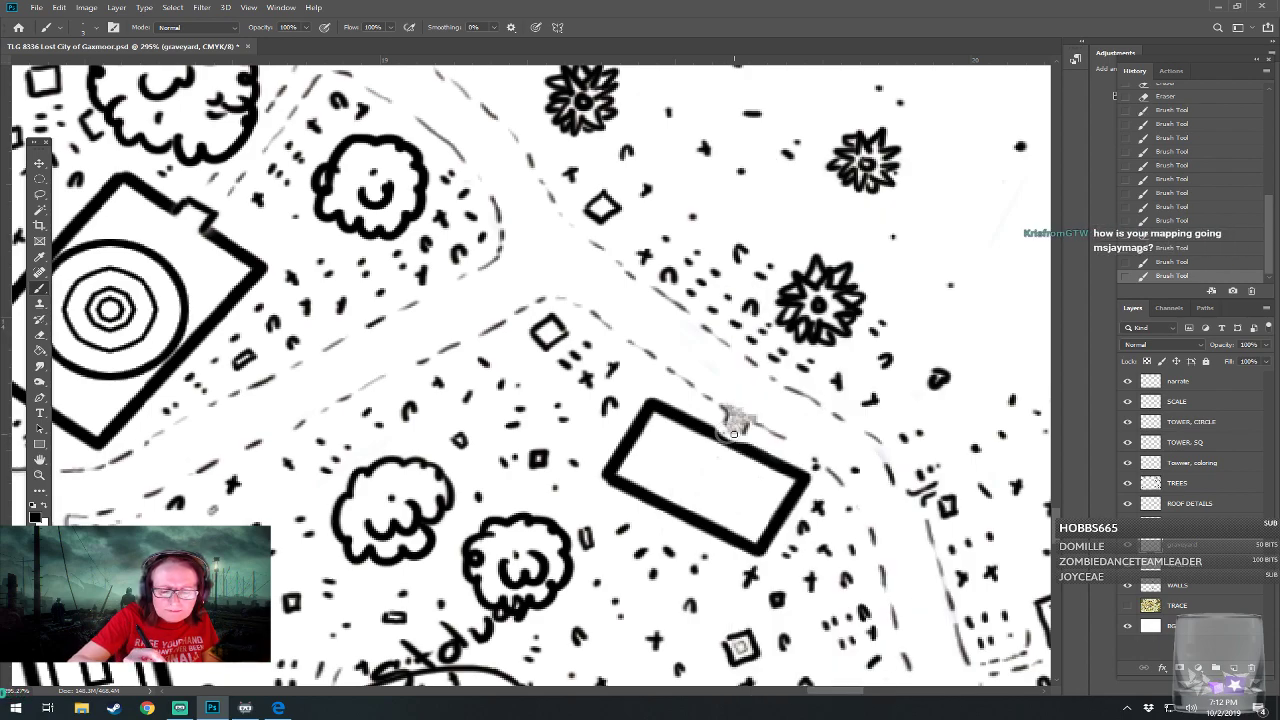
{"action": "left_click", "coordinate": [734, 430]}
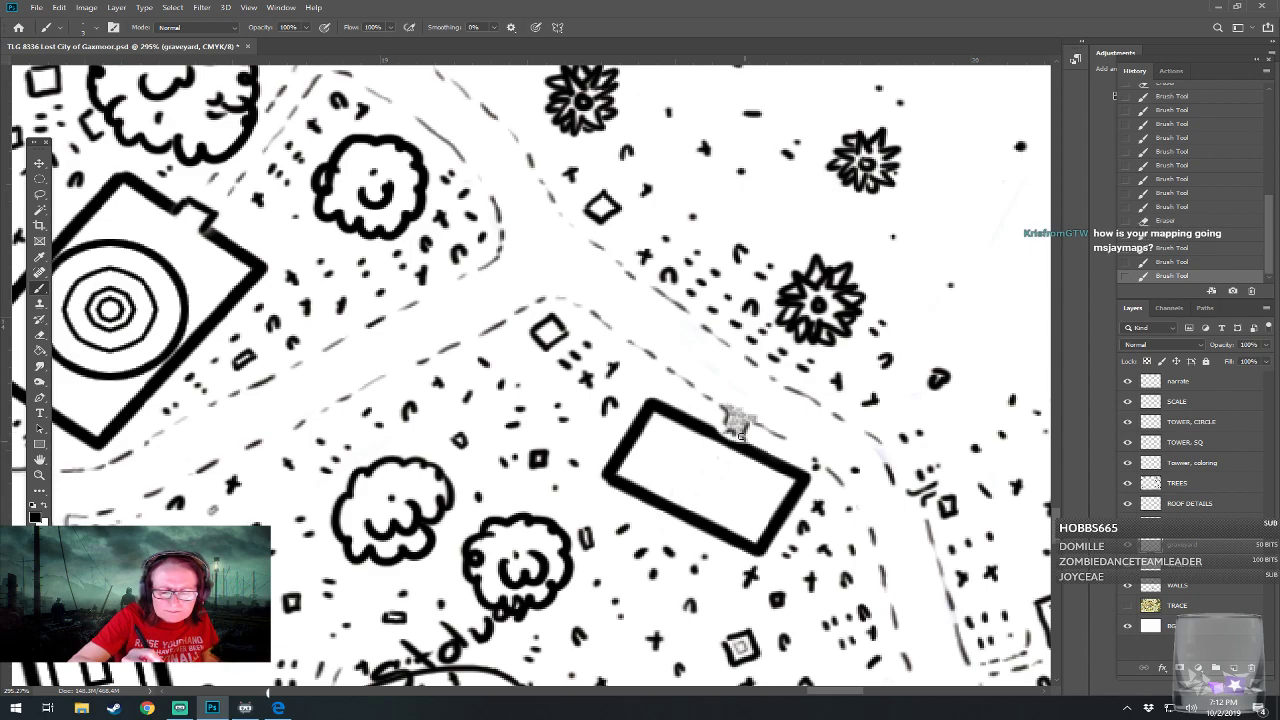
{"action": "left_click", "coordinate": [726, 430]}
{"action": "left_click", "coordinate": [728, 431]}
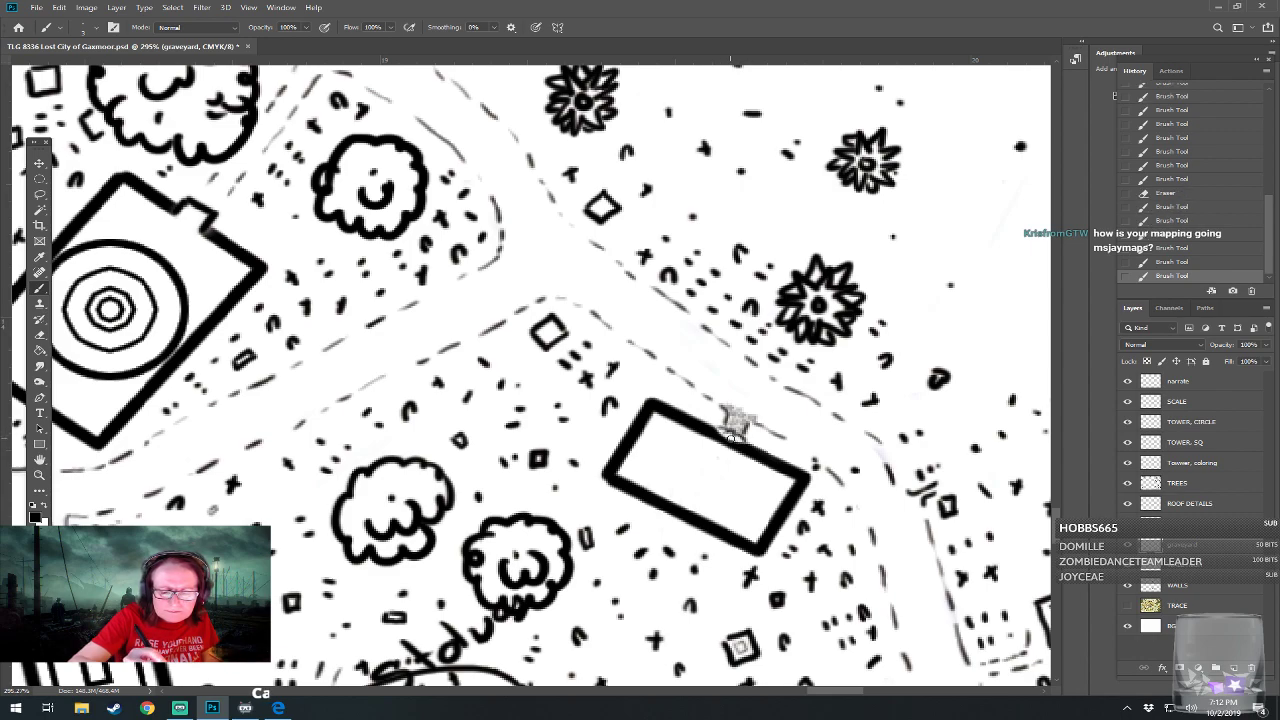
{"action": "right_click", "coordinate": [719, 431]}
{"action": "left_click", "coordinate": [724, 431]}
{"action": "left_click", "coordinate": [731, 427]}
{"action": "left_click", "coordinate": [731, 427]}
{"action": "left_click", "coordinate": [733, 427]}
{"action": "left_click", "coordinate": [733, 427]}
{"action": "left_click", "coordinate": [734, 426]}
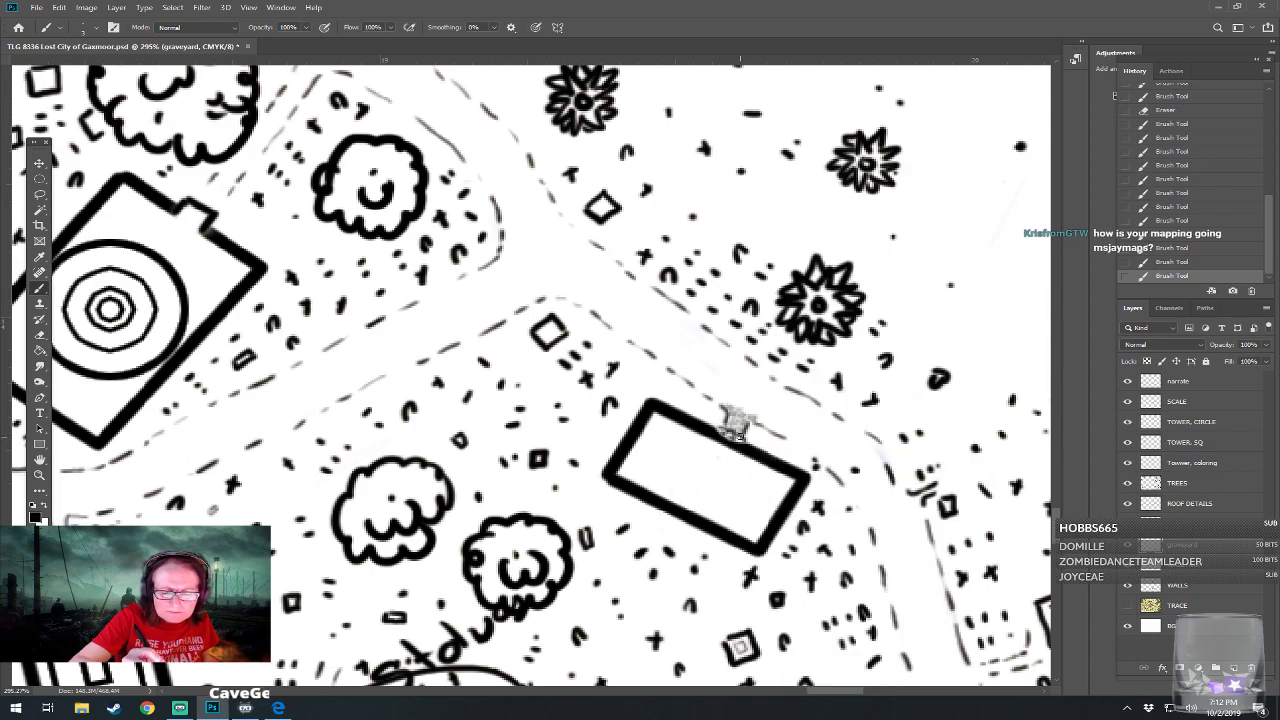
{"action": "left_click", "coordinate": [734, 426]}
{"action": "left_click", "coordinate": [734, 426]}
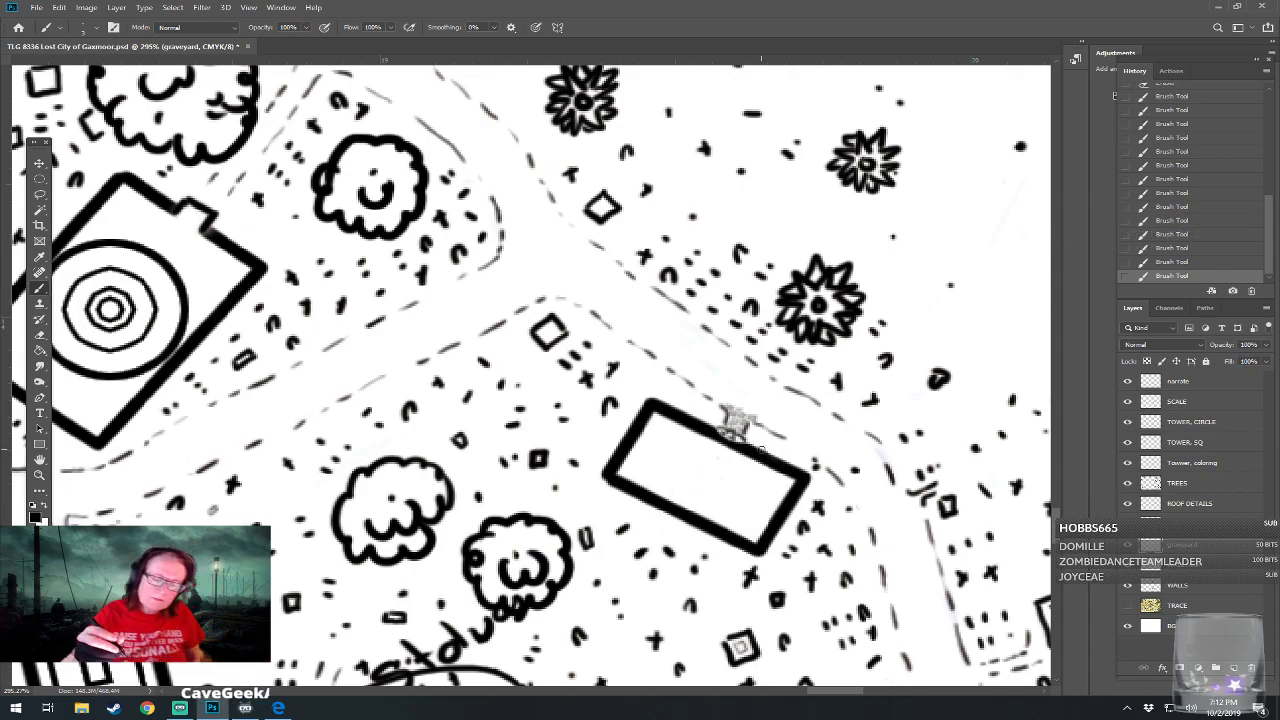
{"action": "left_click_drag", "start_coordinate": [761, 450], "coordinate": [801, 432]}
{"action": "scroll", "coordinate": [775, 405], "scroll_direction": "down", "scroll_amount": 5}
{"action": "scroll", "coordinate": [780, 398], "scroll_direction": "up", "scroll_amount": 3}
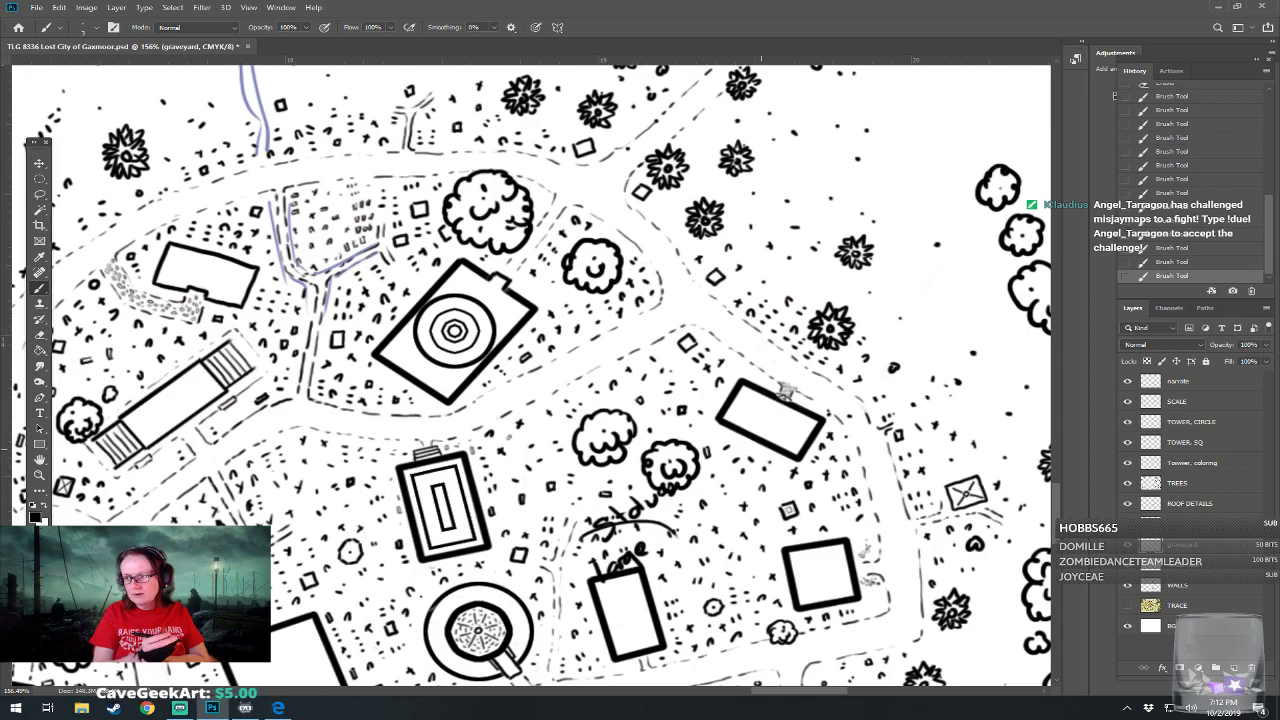
{"action": "scroll", "coordinate": [532, 372], "scroll_direction": "down", "scroll_amount": 2}
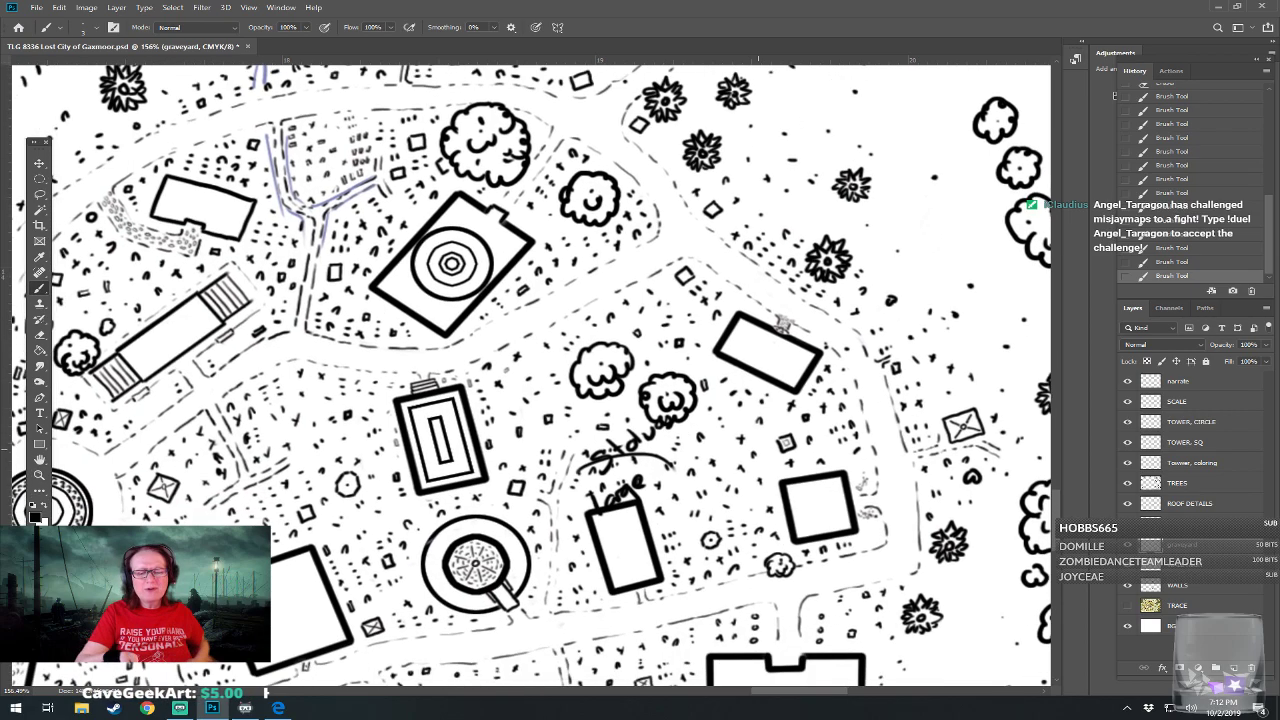
{"action": "left_click_drag", "start_coordinate": [761, 449], "coordinate": [682, 435]}
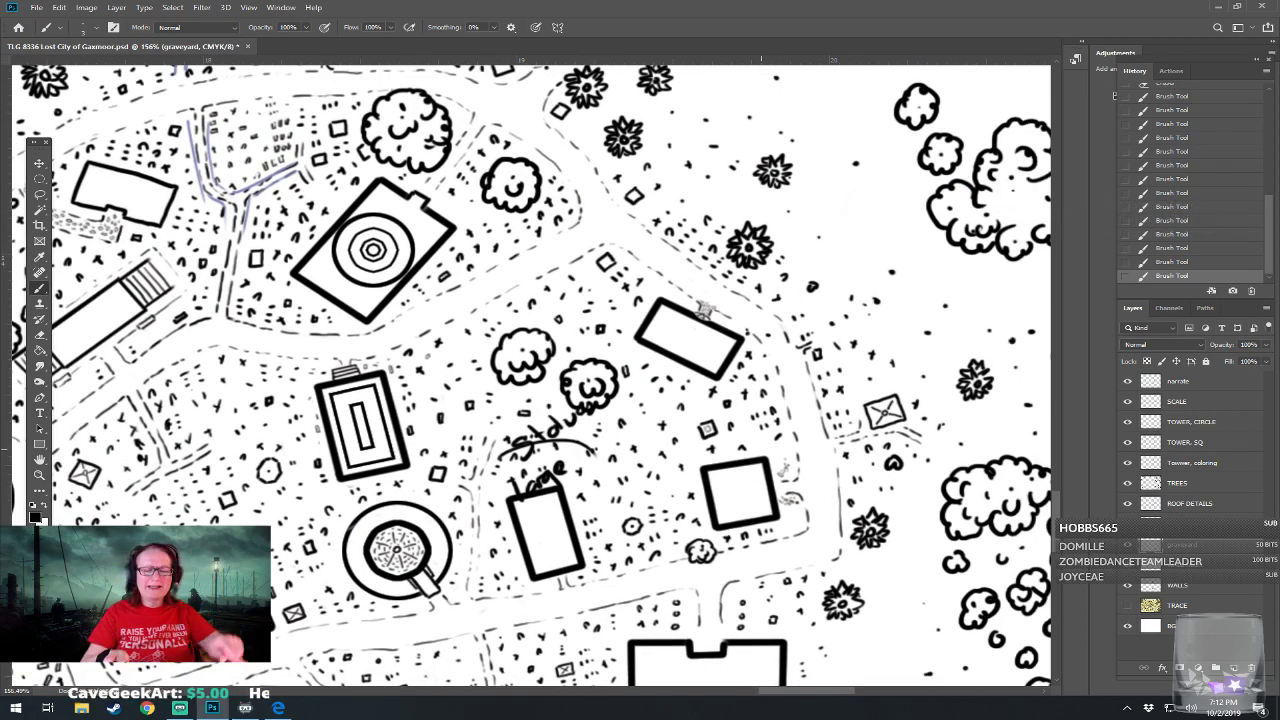
{"action": "scroll", "coordinate": [761, 449], "scroll_direction": "down", "scroll_amount": 5}
{"action": "scroll", "coordinate": [761, 449], "scroll_direction": "up", "scroll_amount": 3}
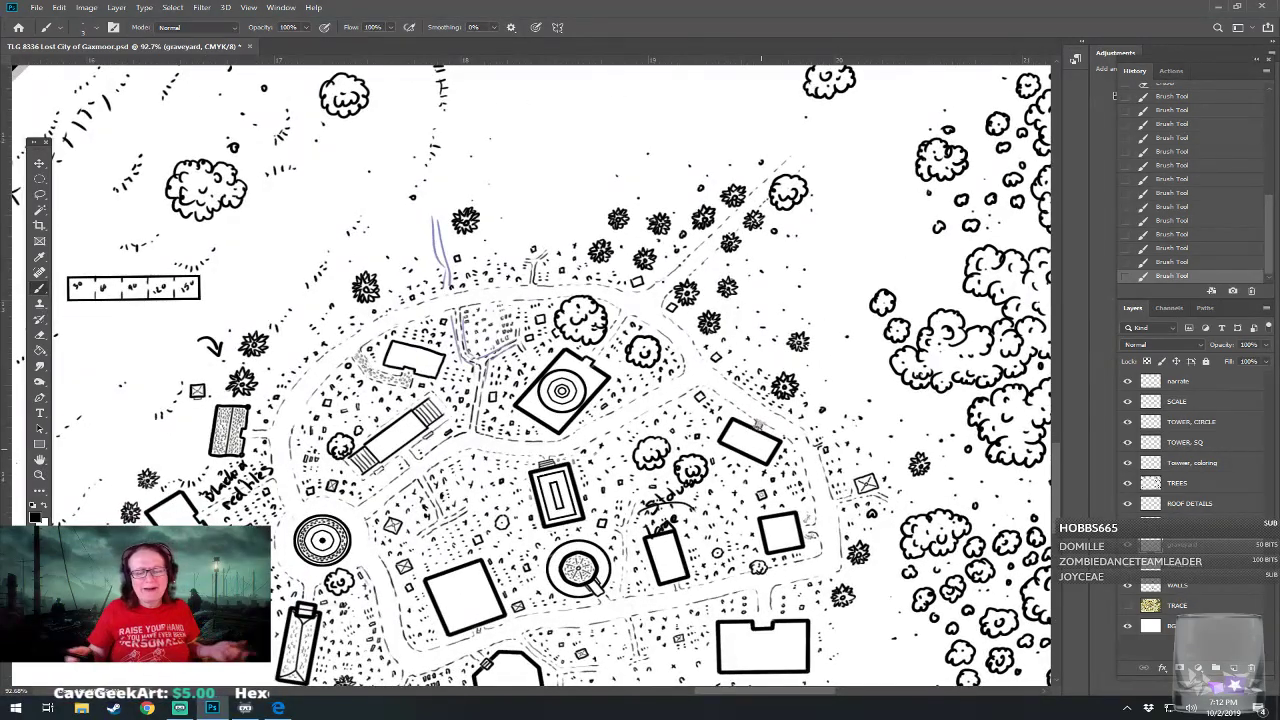
{"action": "scroll", "coordinate": [761, 449], "scroll_direction": "up", "scroll_amount": 5}
{"action": "scroll", "coordinate": [761, 449], "scroll_direction": "down", "scroll_amount": 5}
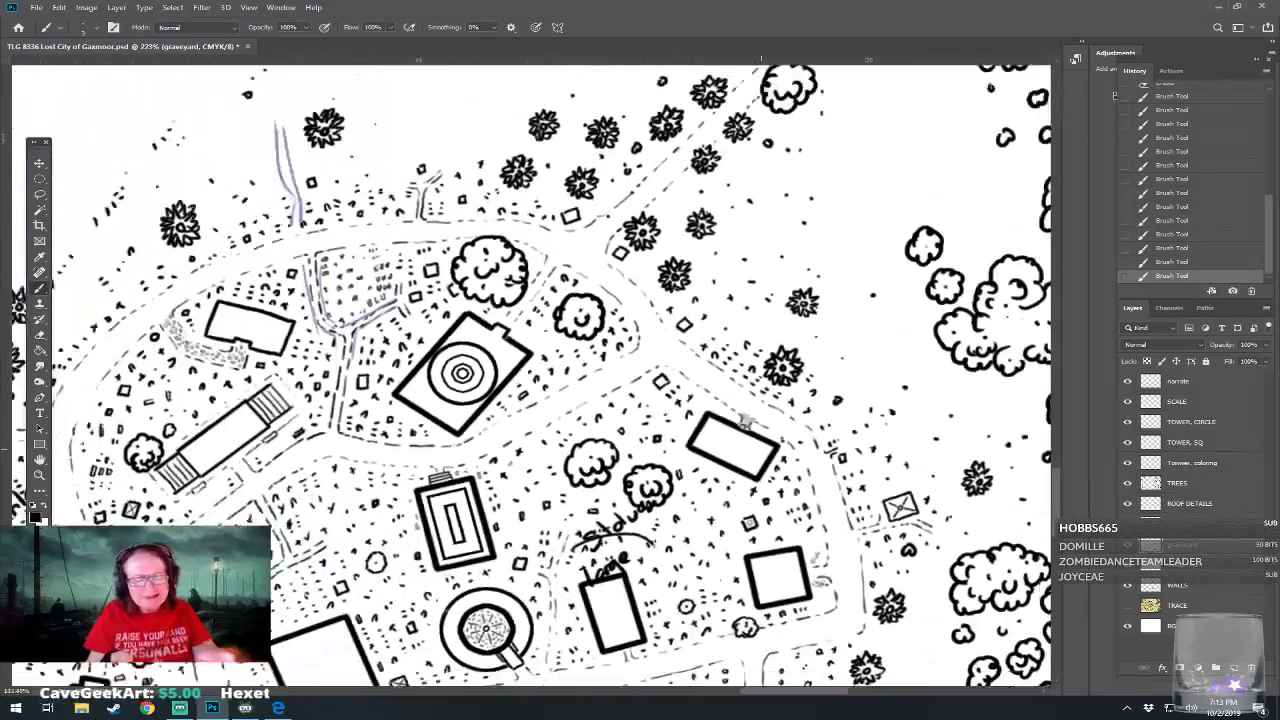
On the ROOF DETAILS layer, draw two small ridge-end circles, the corner hip lines and the ridge on the tilted rectangular building
{"action": "left_click_drag", "start_coordinate": [761, 449], "coordinate": [682, 456]}
{"action": "scroll", "coordinate": [761, 449], "scroll_direction": "up", "scroll_amount": 5}
{"action": "left_click", "coordinate": [1190, 504]}
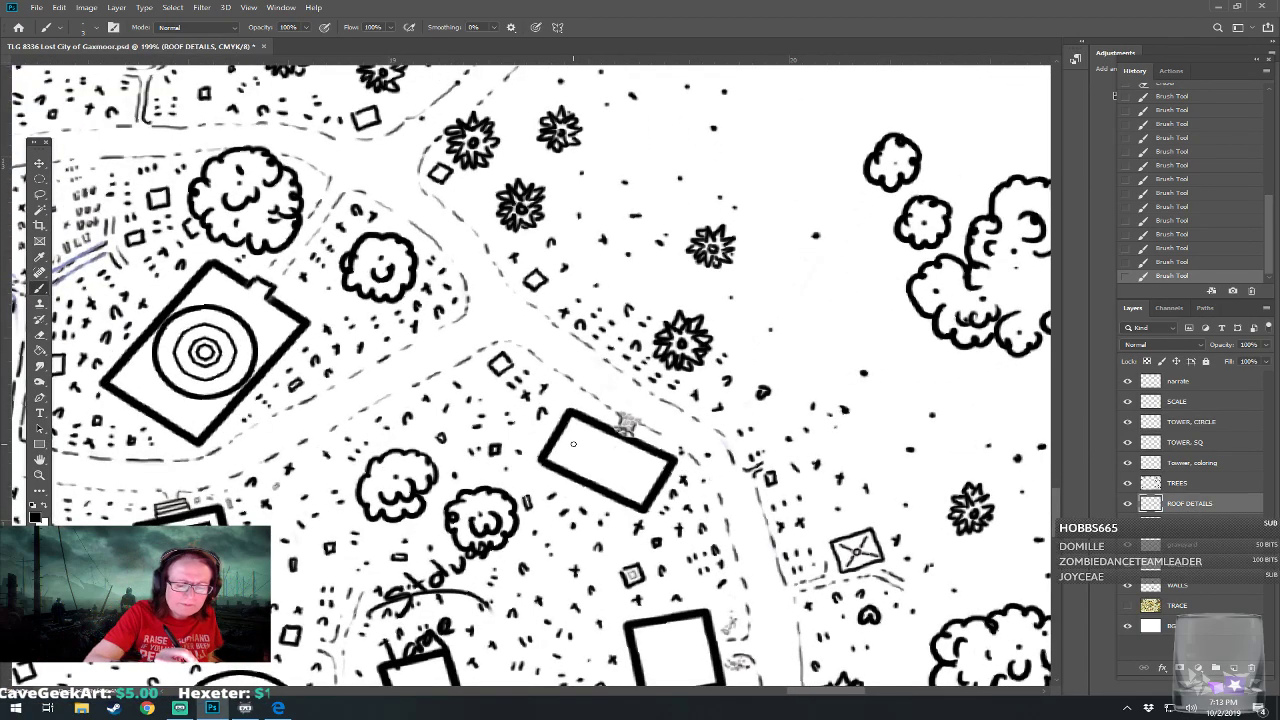
{"action": "left_click_drag", "start_coordinate": [571, 445], "coordinate": [573, 443]}
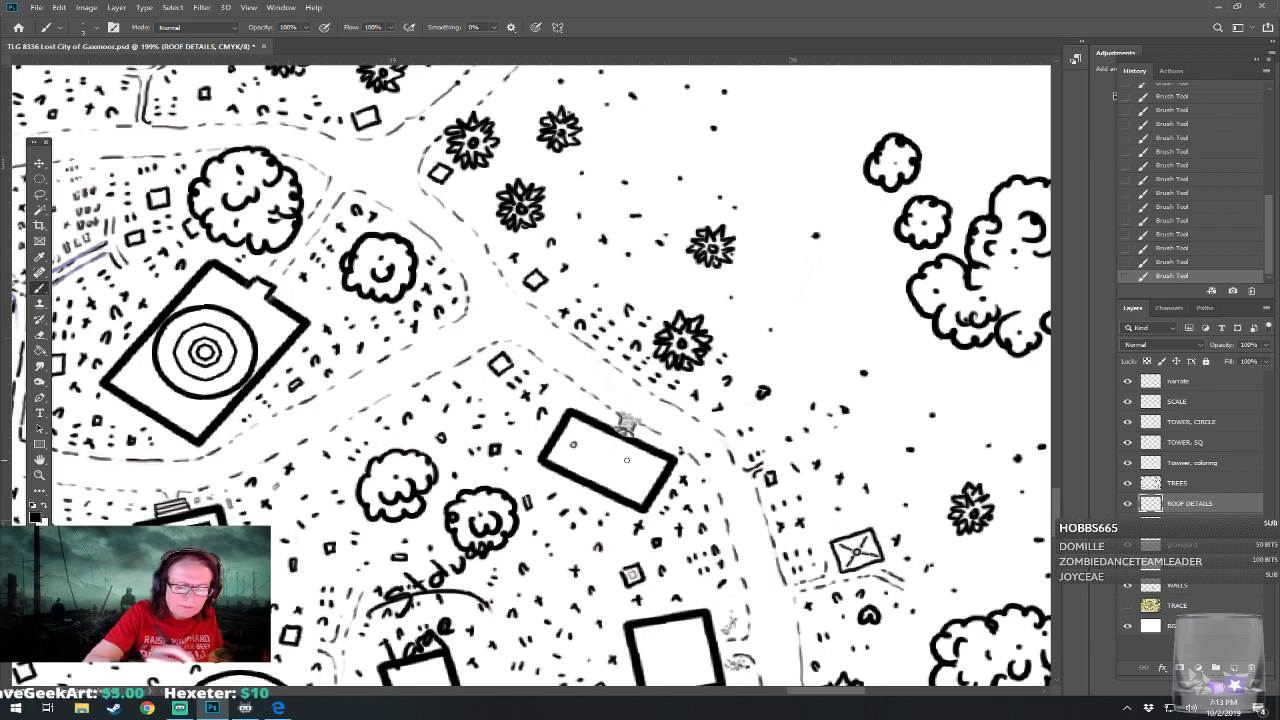
{"action": "left_click_drag", "start_coordinate": [640, 473], "coordinate": [642, 474]}
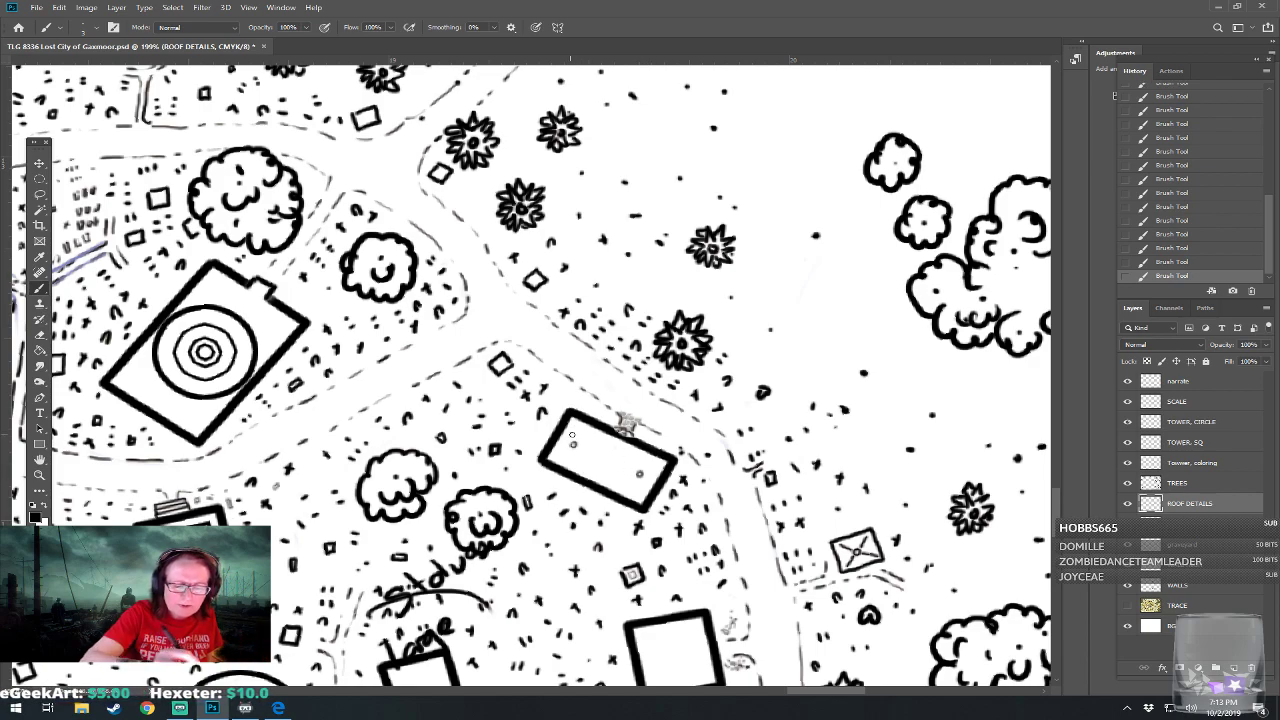
{"action": "left_click_drag", "start_coordinate": [575, 422], "coordinate": [550, 457]}
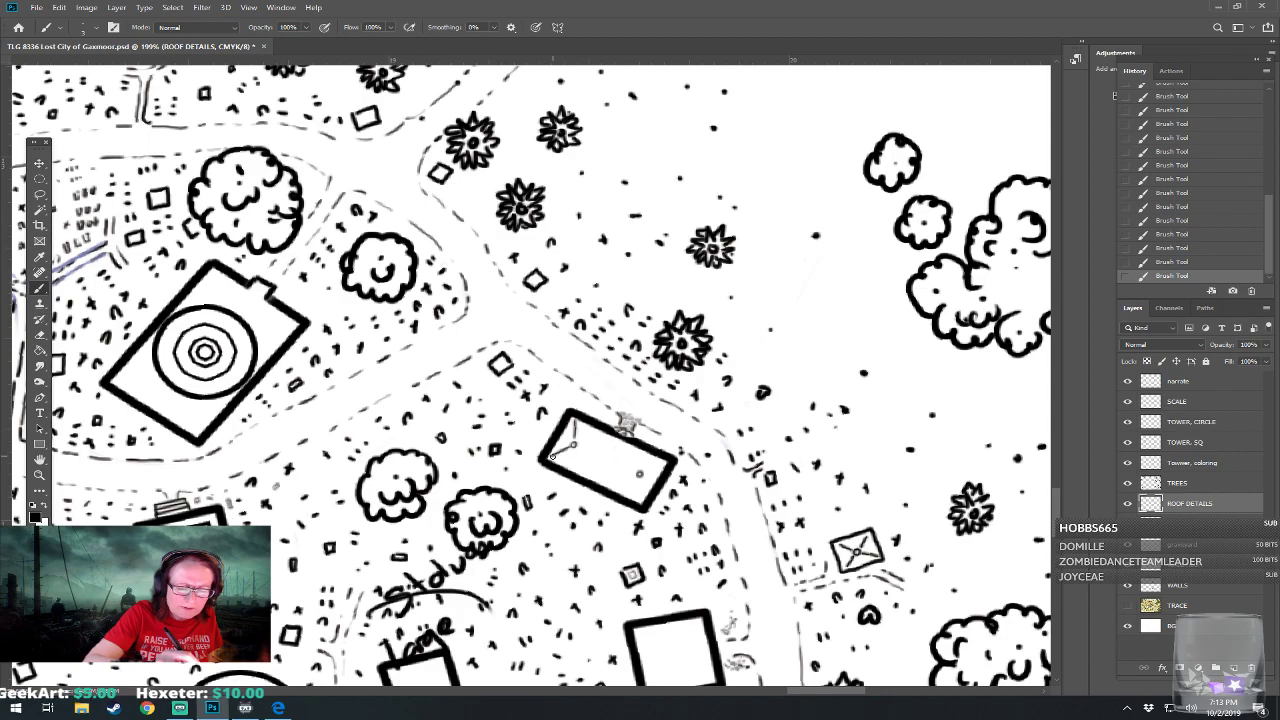
{"action": "mouse_move", "coordinate": [650, 467]}
{"action": "left_mouse_down"}
{"action": "mouse_move", "coordinate": [660, 462]}
{"action": "mouse_move", "coordinate": [641, 494]}
{"action": "left_mouse_up"}
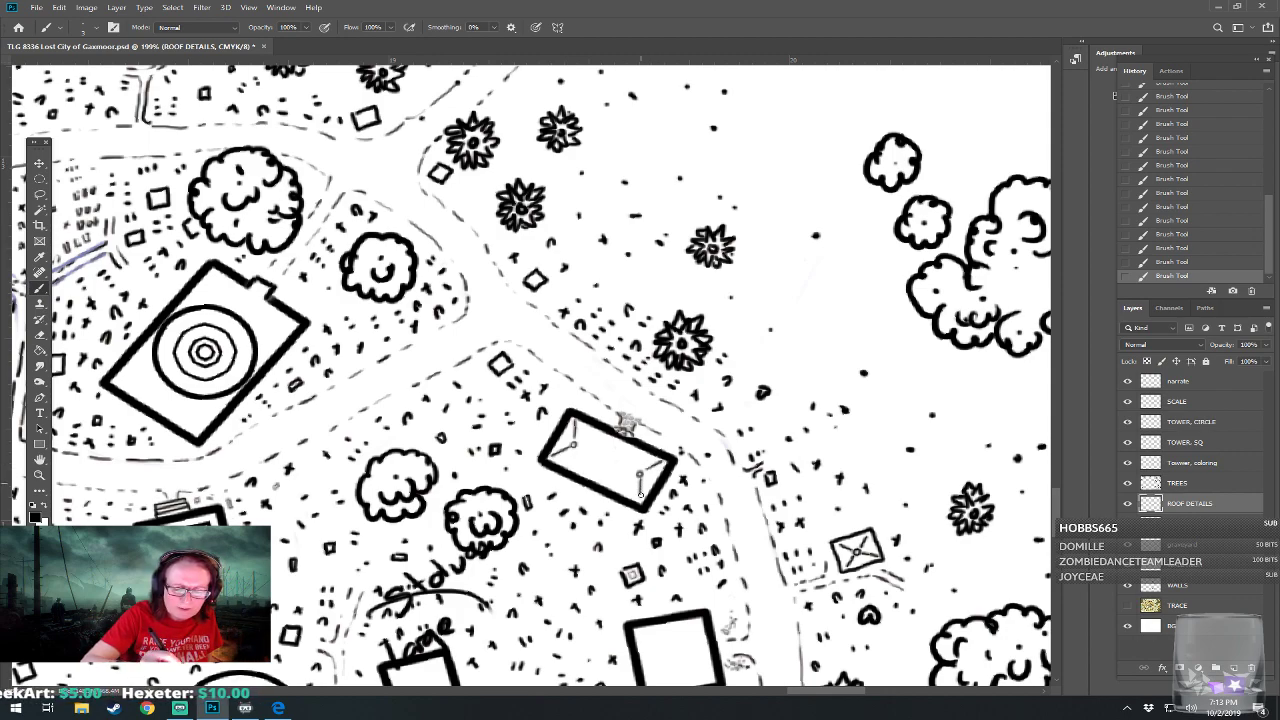
{"action": "left_click_drag", "start_coordinate": [574, 446], "coordinate": [633, 473]}
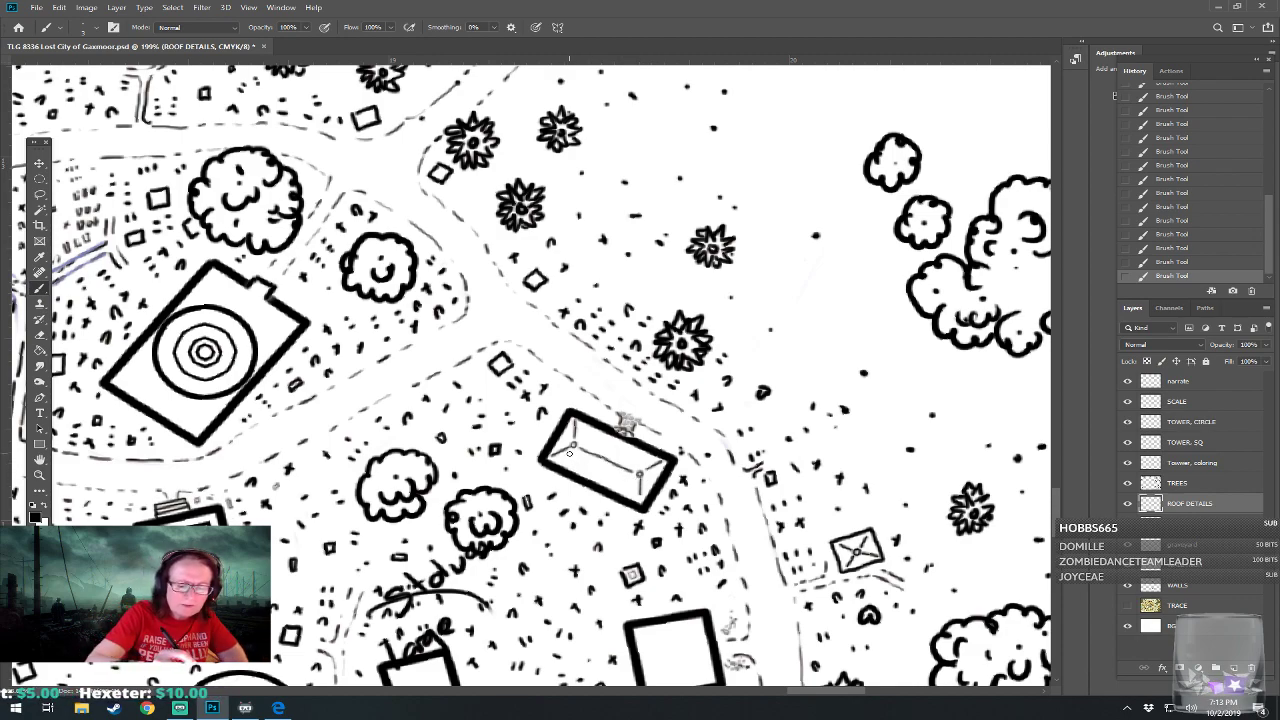
Fill all slopes of the tilted rectangular building's roof with a fine crosshatched tile pattern, and save the map
{"action": "mouse_move", "coordinate": [575, 455]}
{"action": "left_mouse_down"}
{"action": "mouse_move", "coordinate": [638, 482]}
{"action": "mouse_move", "coordinate": [586, 456]}
{"action": "mouse_move", "coordinate": [612, 467]}
{"action": "left_mouse_up"}
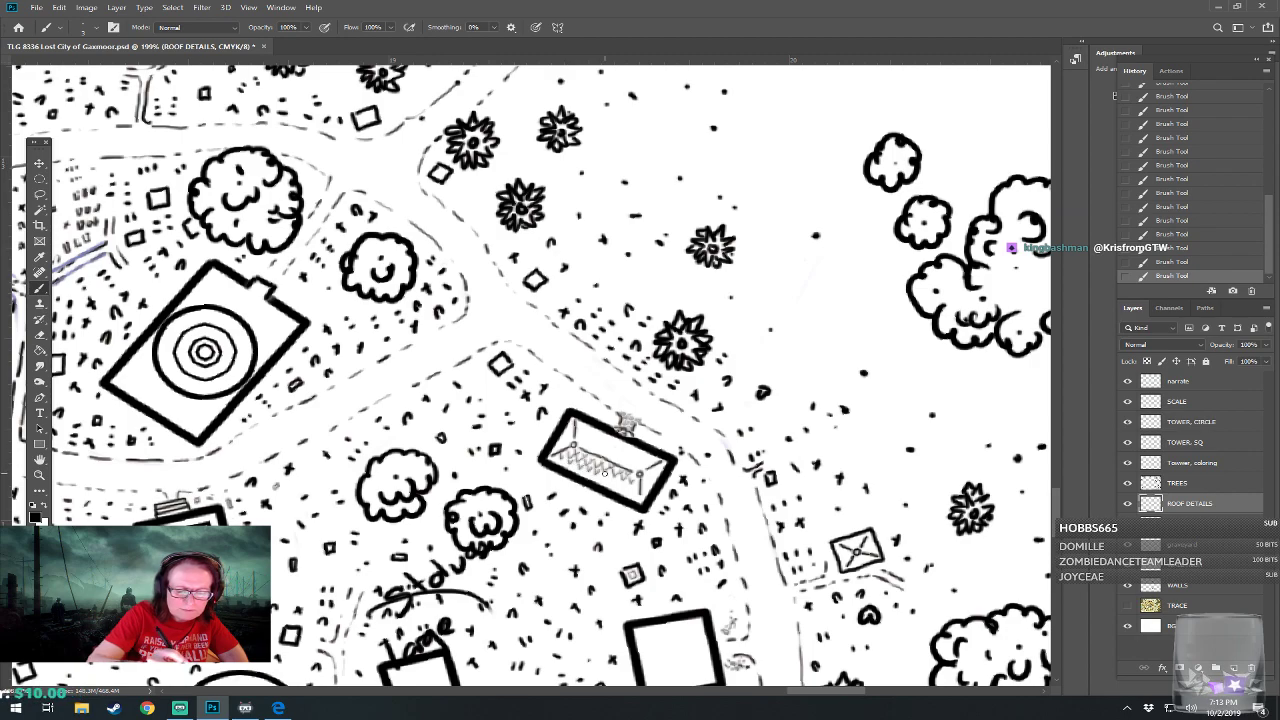
{"action": "left_click_drag", "start_coordinate": [624, 486], "coordinate": [636, 490]}
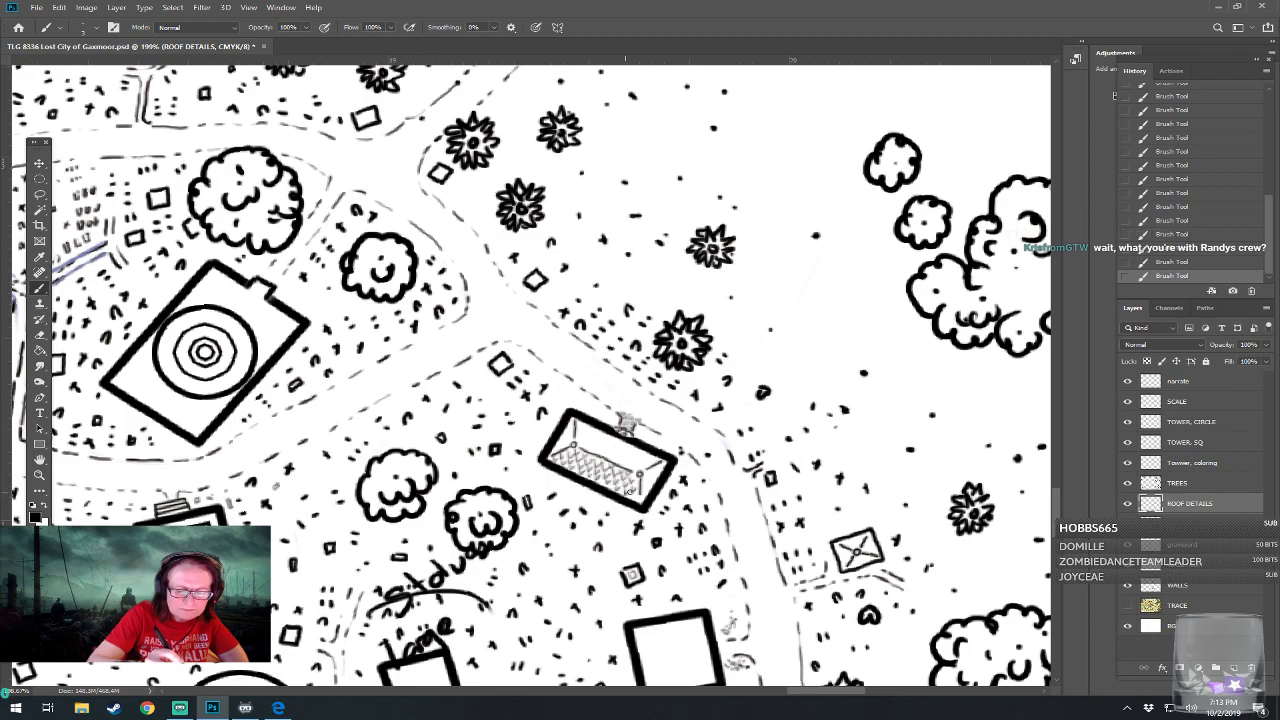
{"action": "mouse_move", "coordinate": [680, 452]}
{"action": "left_mouse_down"}
{"action": "mouse_move", "coordinate": [799, 488]}
{"action": "mouse_move", "coordinate": [763, 460]}
{"action": "left_mouse_up"}
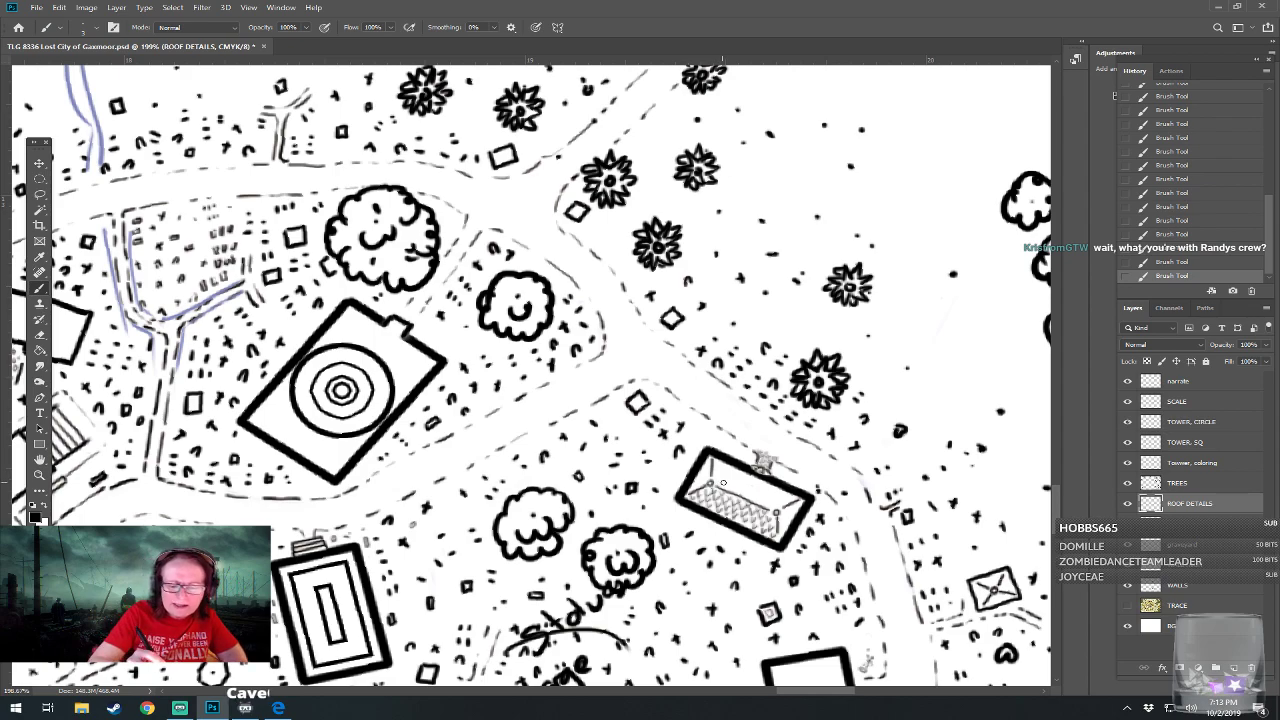
{"action": "left_click_drag", "start_coordinate": [715, 486], "coordinate": [775, 507]}
{"action": "left_click_drag", "start_coordinate": [715, 478], "coordinate": [779, 504]}
{"action": "left_click_drag", "start_coordinate": [715, 470], "coordinate": [781, 501]}
{"action": "mouse_move", "coordinate": [714, 461]}
{"action": "left_mouse_down"}
{"action": "mouse_move", "coordinate": [793, 493]}
{"action": "mouse_move", "coordinate": [683, 488]}
{"action": "left_mouse_up"}
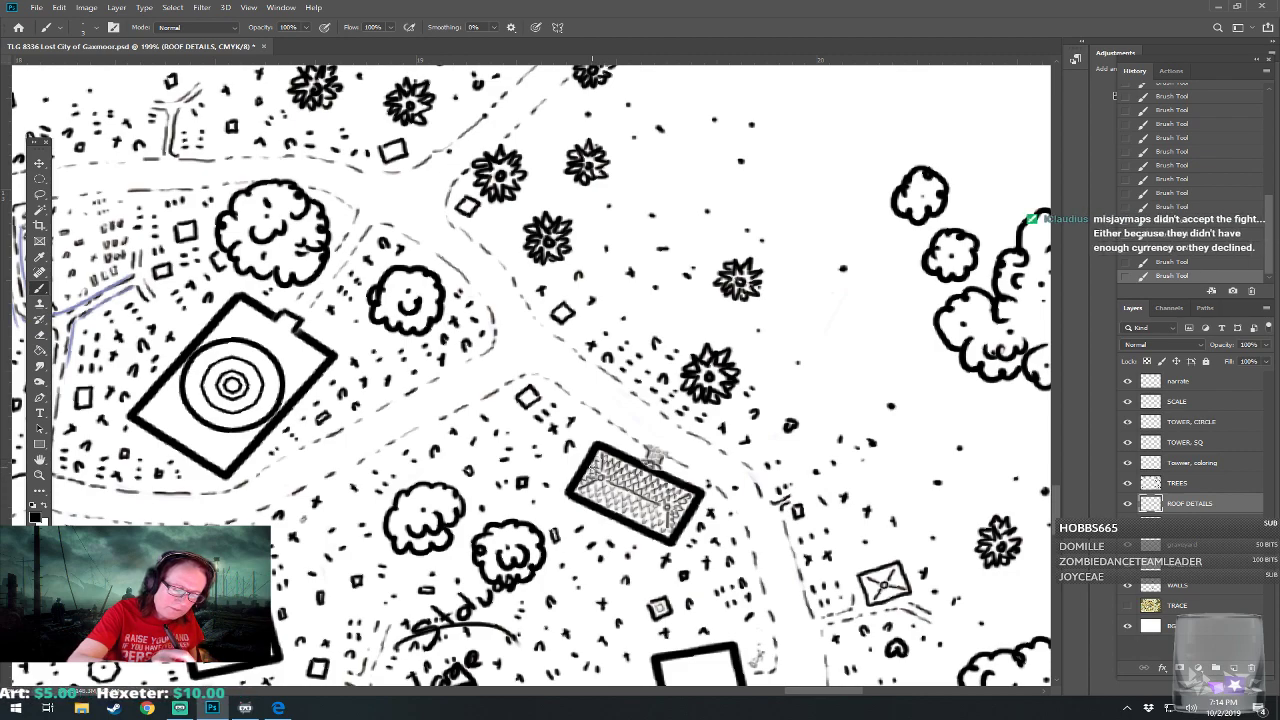
{"action": "scroll", "coordinate": [652, 455], "scroll_direction": "down", "scroll_amount": 5}
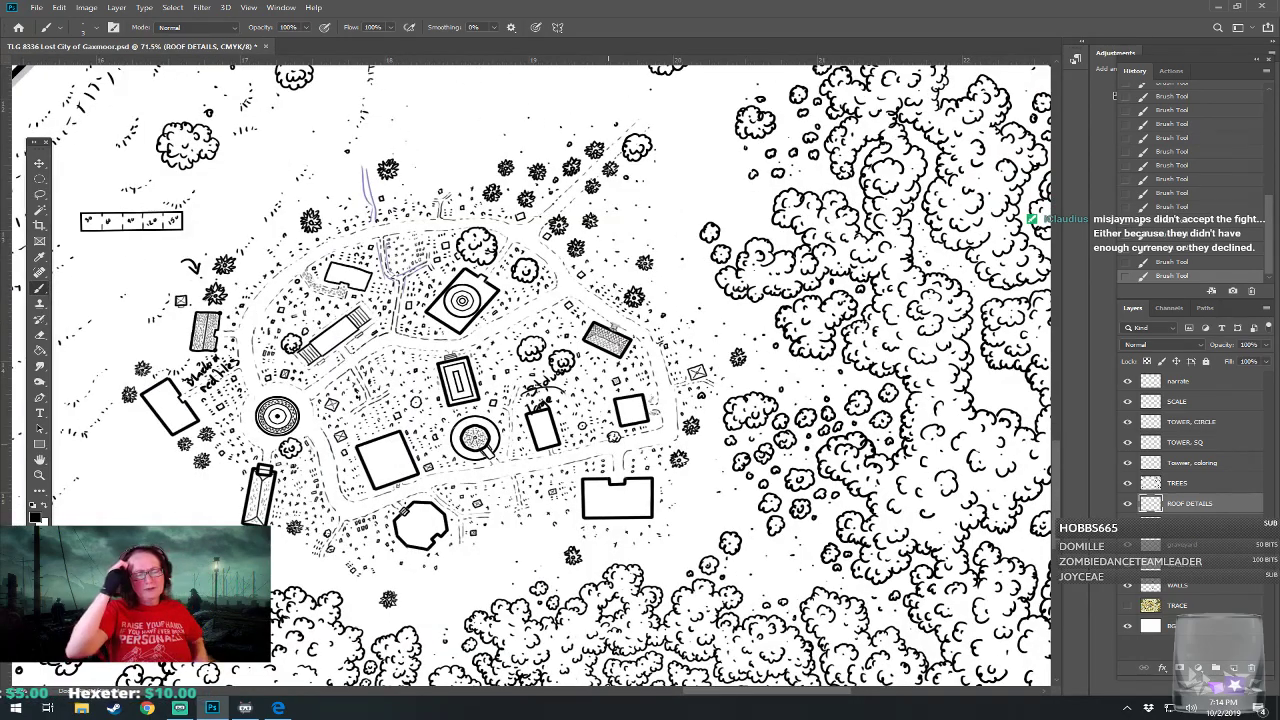
{"action": "key", "text": "ctrl+s"}
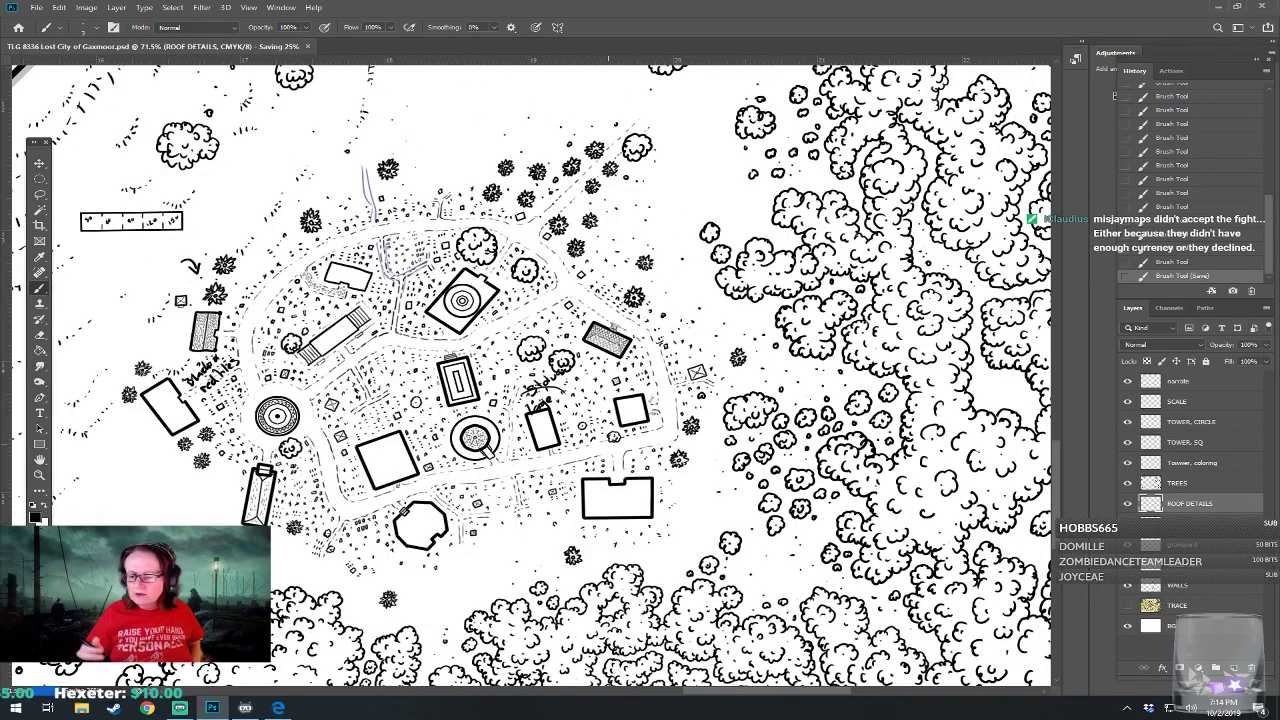
Draw a roof on the small square building to the south with a central square cap, diagonal hip lines and short shingle dashes, and save
{"action": "scroll", "coordinate": [629, 336], "scroll_direction": "up", "scroll_amount": 4}
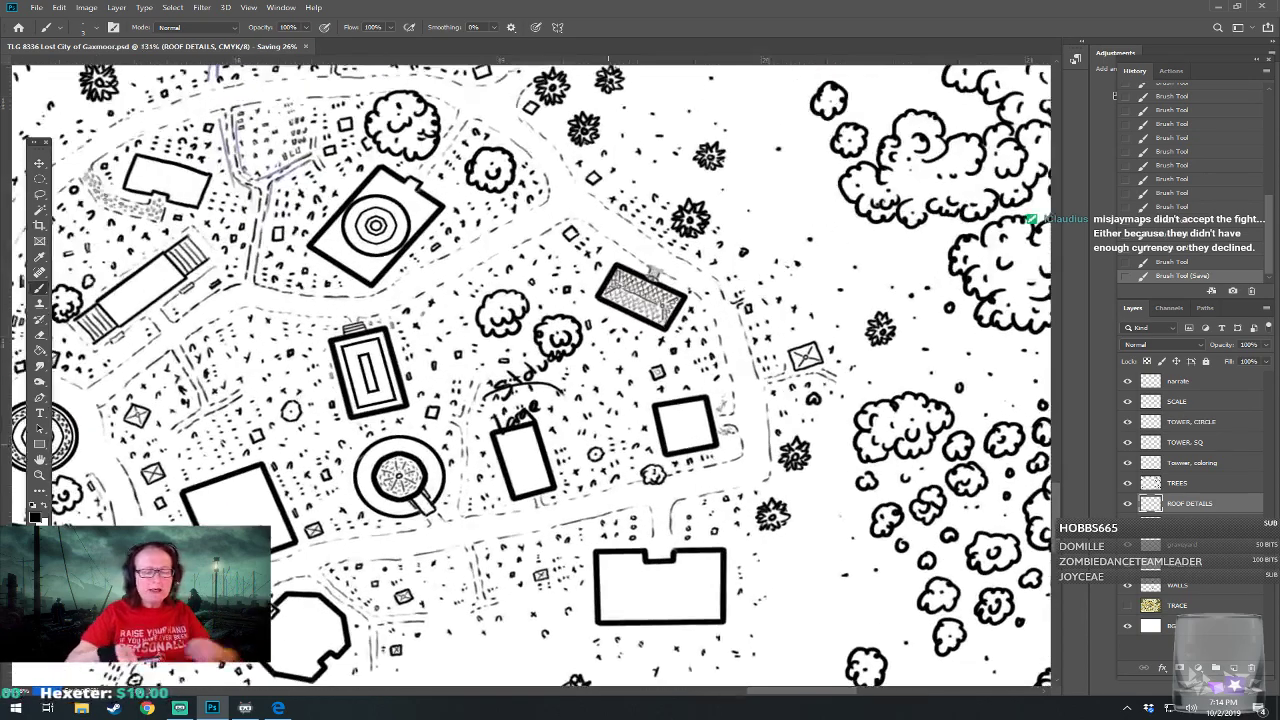
{"action": "scroll", "coordinate": [666, 363], "scroll_direction": "up", "scroll_amount": 3}
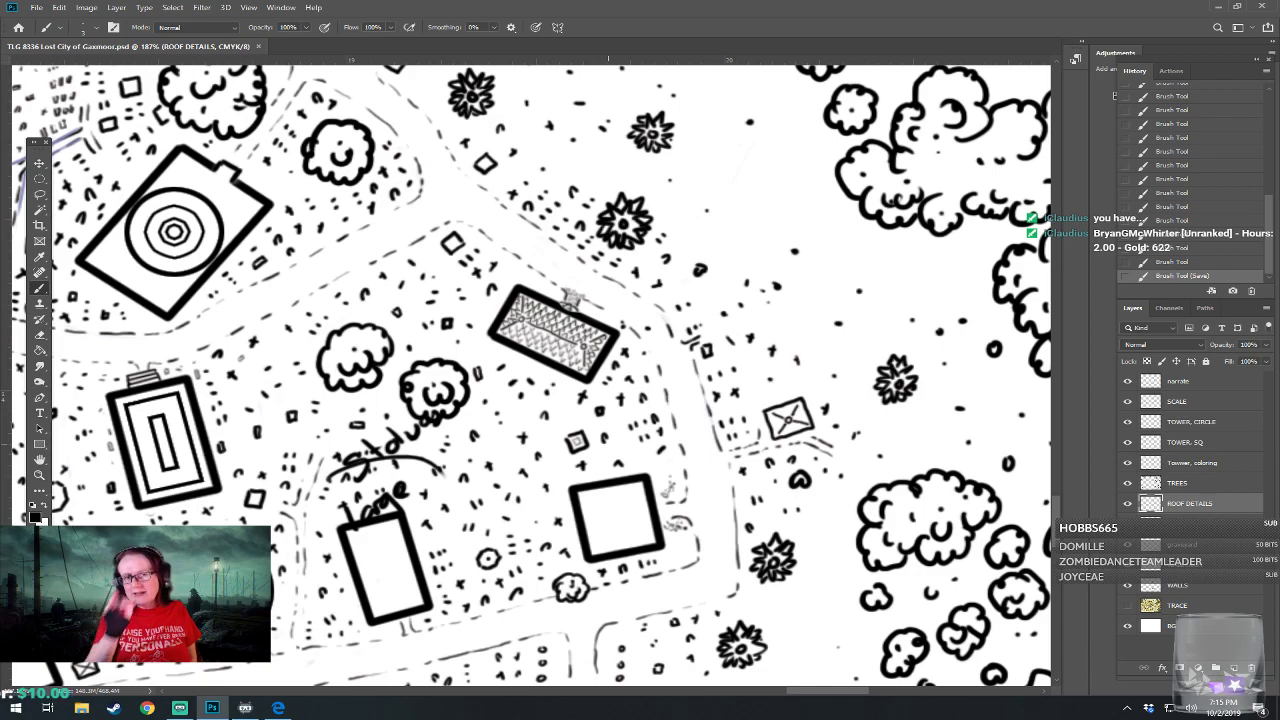
{"action": "mouse_move", "coordinate": [611, 514]}
{"action": "left_mouse_down"}
{"action": "mouse_move", "coordinate": [622, 526]}
{"action": "mouse_move", "coordinate": [622, 510]}
{"action": "mouse_move", "coordinate": [615, 518]}
{"action": "left_mouse_up"}
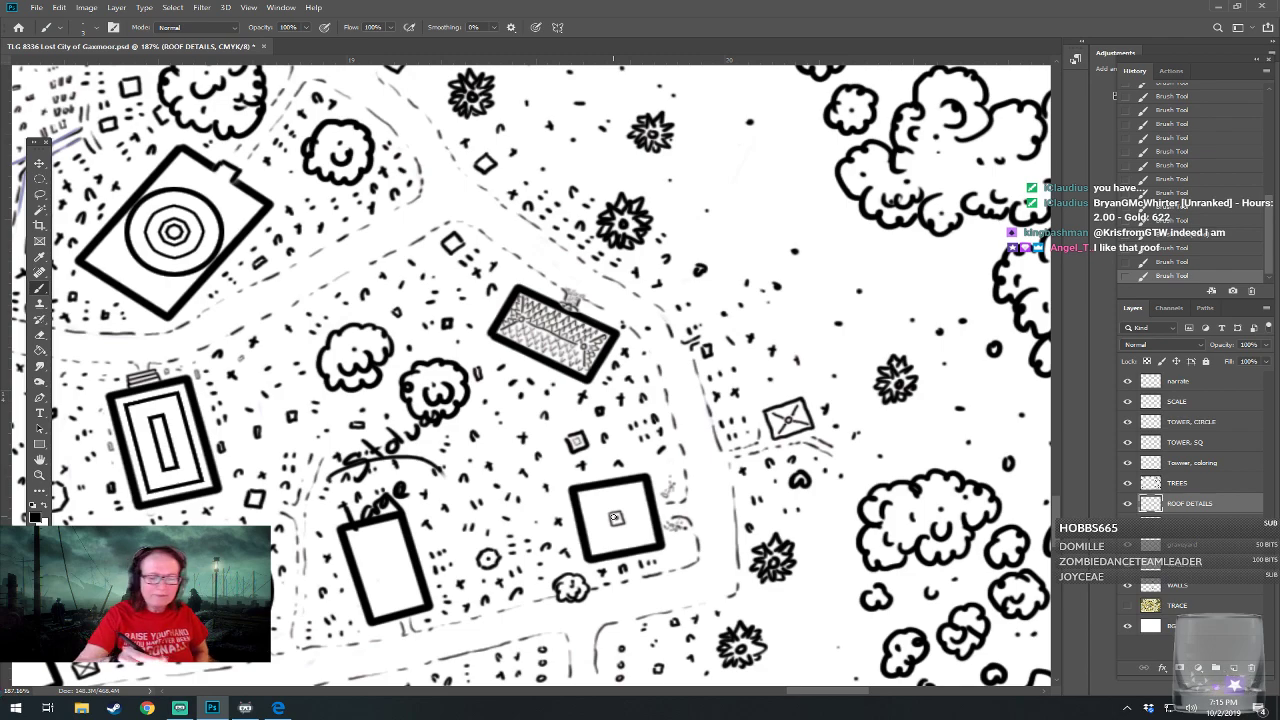
{"action": "mouse_move", "coordinate": [585, 495]}
{"action": "left_mouse_down"}
{"action": "mouse_move", "coordinate": [600, 509]}
{"action": "mouse_move", "coordinate": [640, 487]}
{"action": "left_mouse_up"}
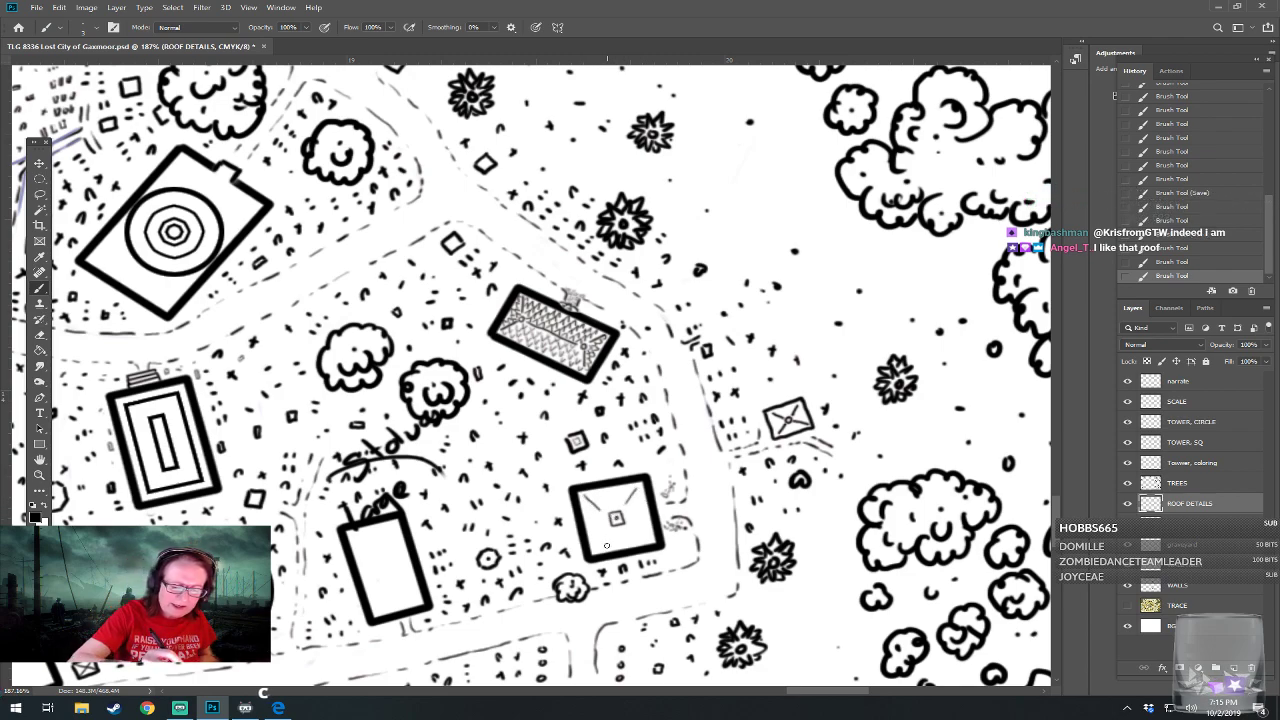
{"action": "mouse_move", "coordinate": [596, 550]}
{"action": "left_mouse_down"}
{"action": "mouse_move", "coordinate": [641, 522]}
{"action": "mouse_move", "coordinate": [630, 528]}
{"action": "mouse_move", "coordinate": [646, 538]}
{"action": "mouse_move", "coordinate": [596, 514]}
{"action": "mouse_move", "coordinate": [601, 529]}
{"action": "mouse_move", "coordinate": [590, 506]}
{"action": "mouse_move", "coordinate": [601, 541]}
{"action": "mouse_move", "coordinate": [635, 539]}
{"action": "left_mouse_up"}
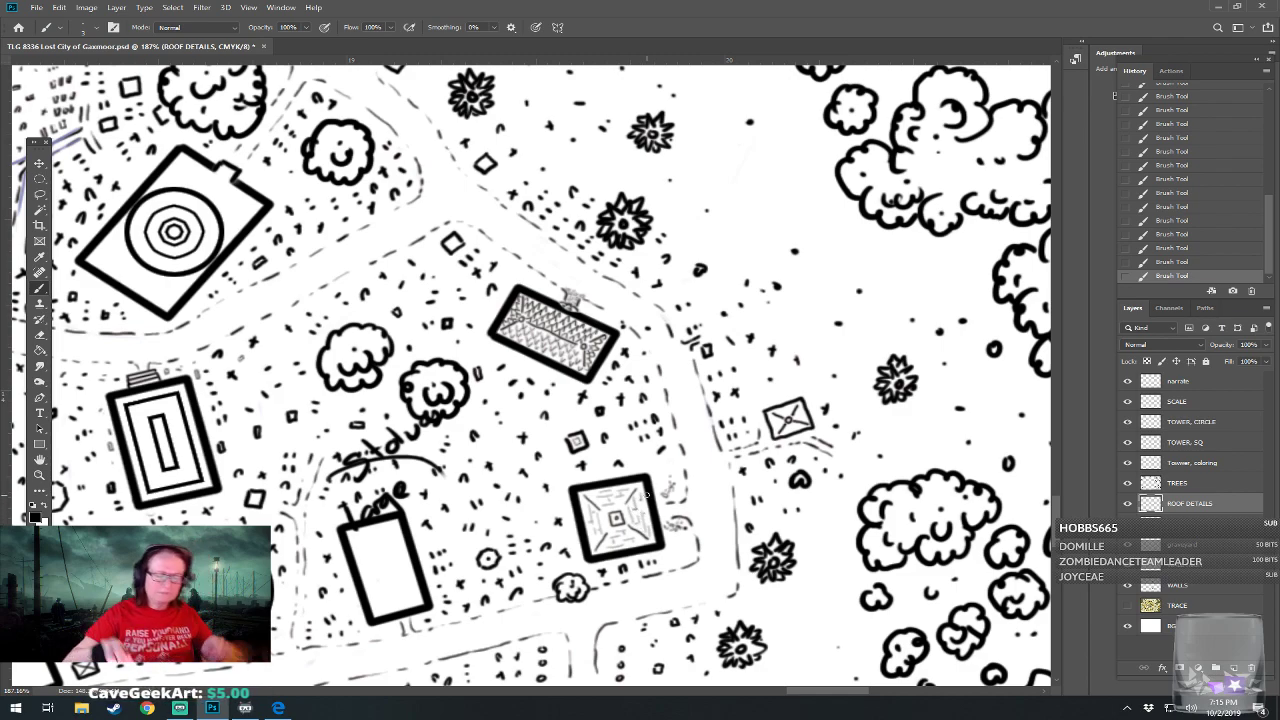
{"action": "scroll", "coordinate": [647, 495], "scroll_direction": "down", "scroll_amount": 1}
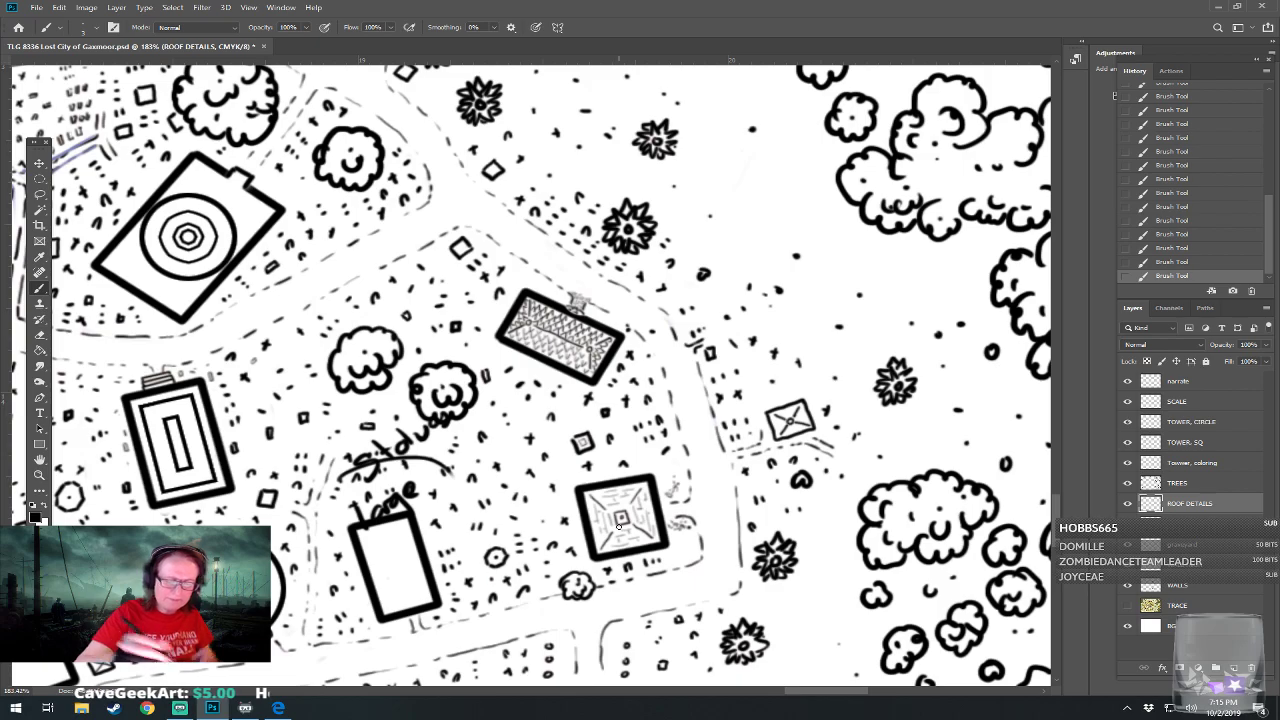
{"action": "scroll", "coordinate": [606, 519], "scroll_direction": "down", "scroll_amount": 6}
{"action": "mouse_move", "coordinate": [606, 519]}
{"action": "left_mouse_down"}
{"action": "mouse_move", "coordinate": [622, 505]}
{"action": "mouse_move", "coordinate": [690, 503]}
{"action": "mouse_move", "coordinate": [666, 493]}
{"action": "mouse_move", "coordinate": [622, 510]}
{"action": "left_mouse_up"}
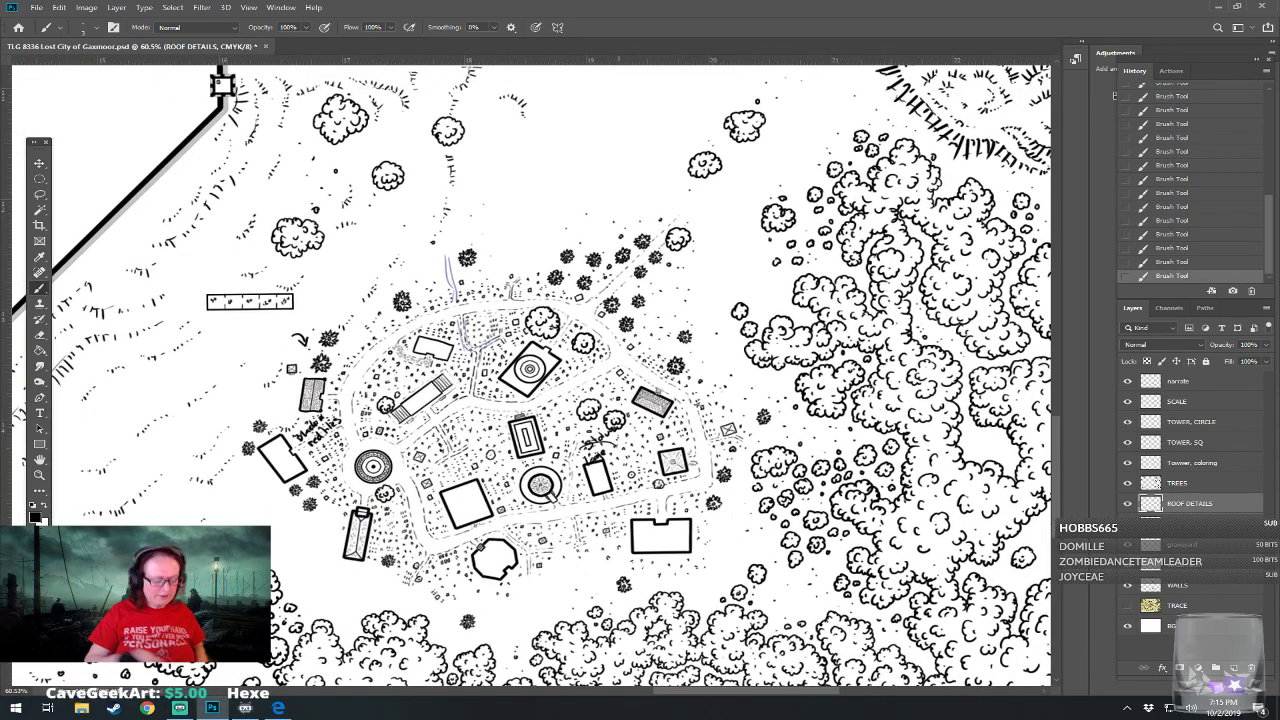
{"action": "key", "text": "ctrl+s"}
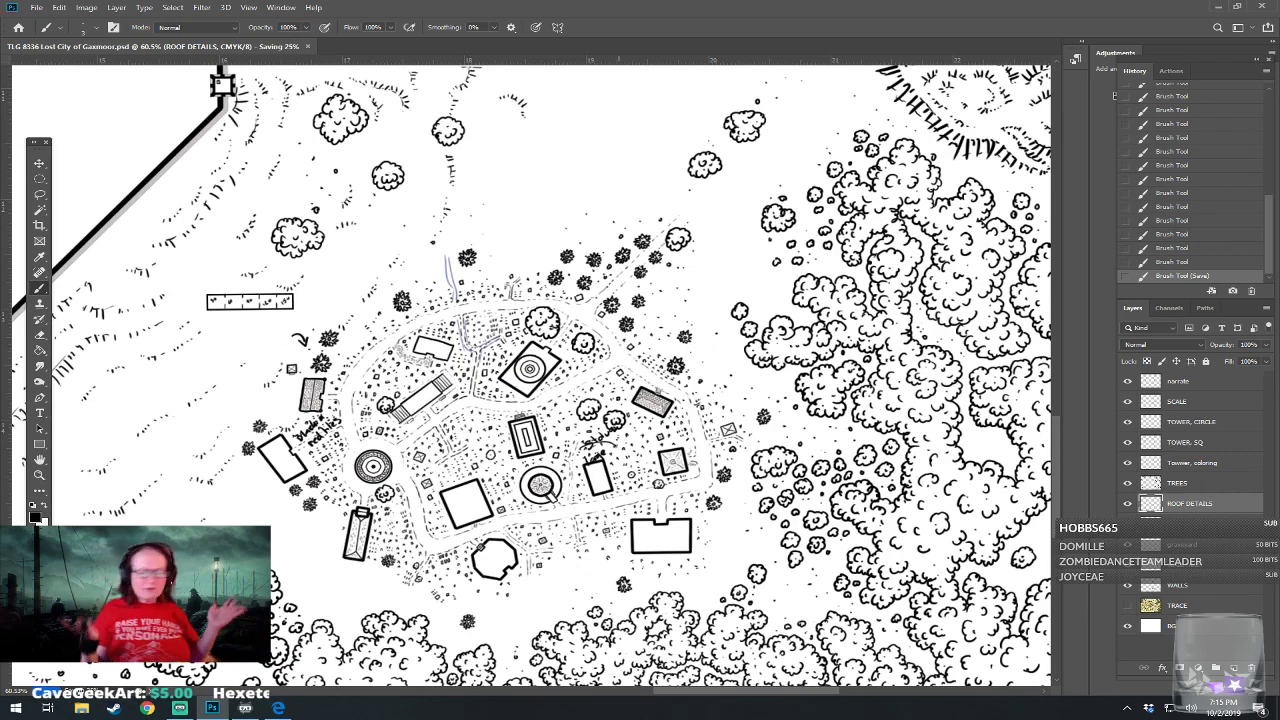
Briefly display the TRACE layer to compare the central and eastern graveyard buildings with their reference labels
{"action": "mouse_move", "coordinate": [618, 468]}
{"action": "left_mouse_down"}
{"action": "mouse_move", "coordinate": [630, 510]}
{"action": "mouse_move", "coordinate": [664, 510]}
{"action": "left_mouse_up"}
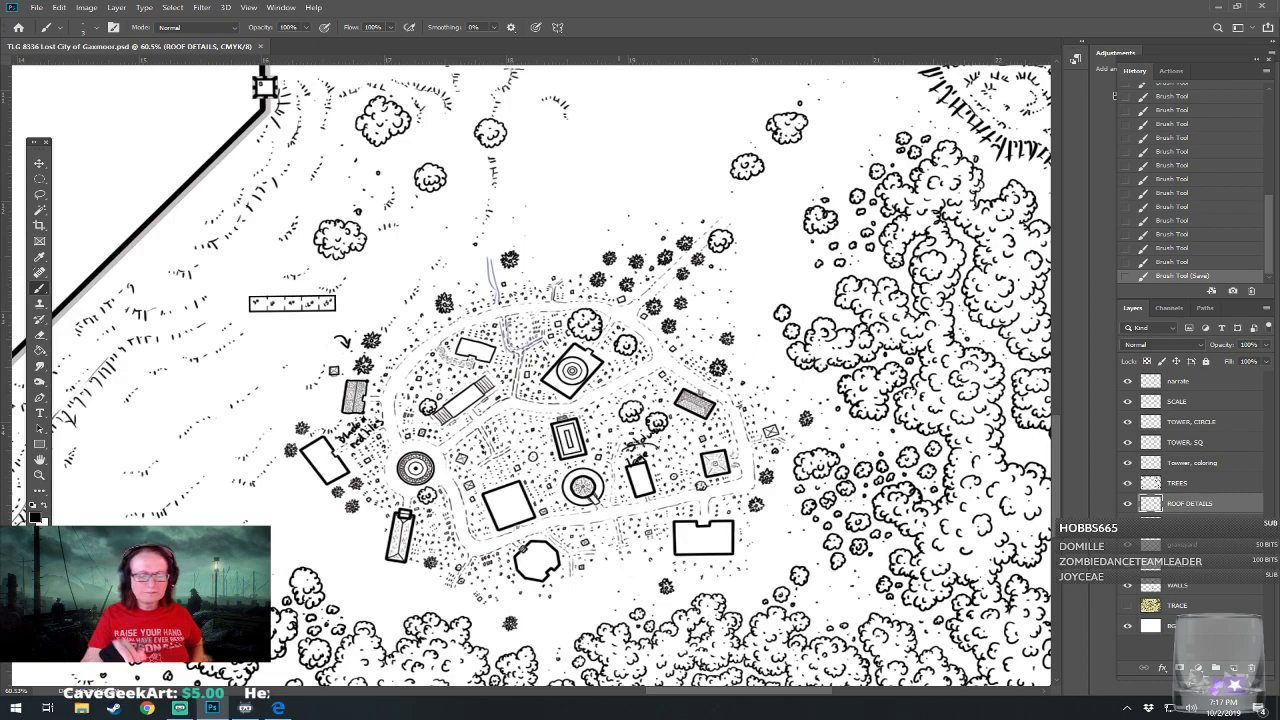
{"action": "left_click_drag", "start_coordinate": [619, 400], "coordinate": [581, 396]}
{"action": "scroll", "coordinate": [620, 454], "scroll_direction": "up", "scroll_amount": 5}
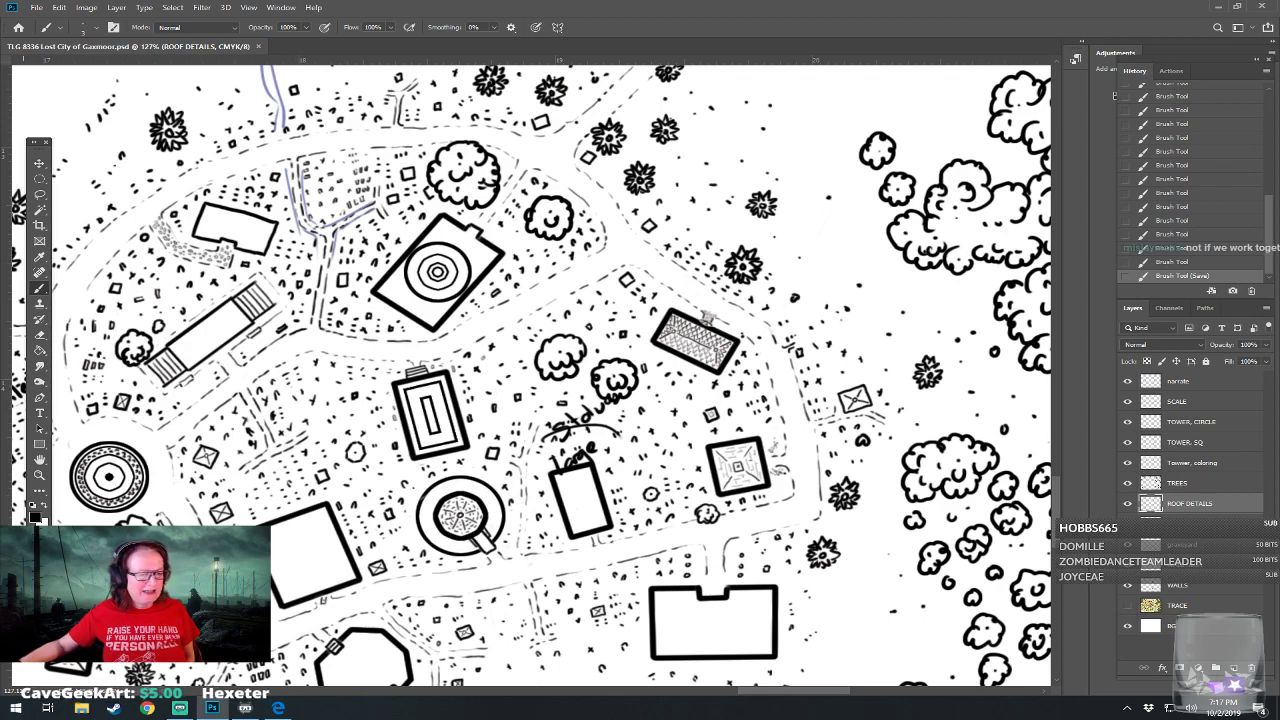
{"action": "left_click", "coordinate": [1127, 605]}
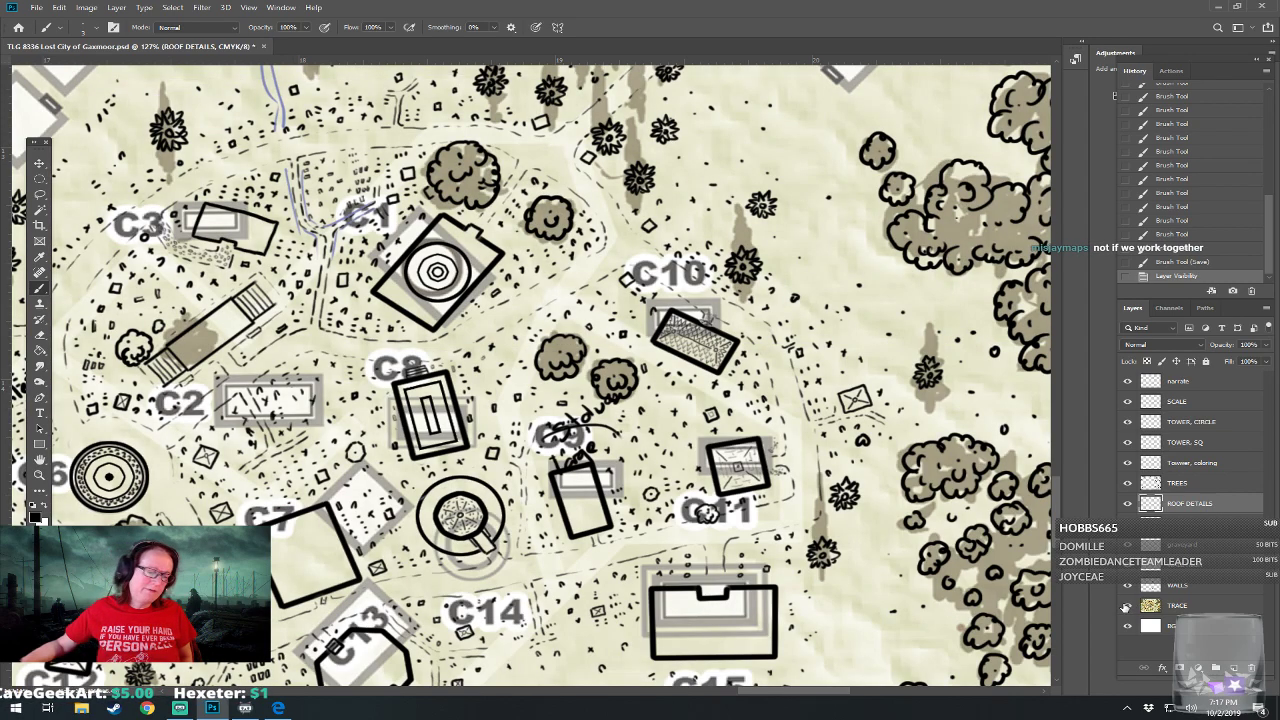
{"action": "left_click", "coordinate": [1126, 606]}
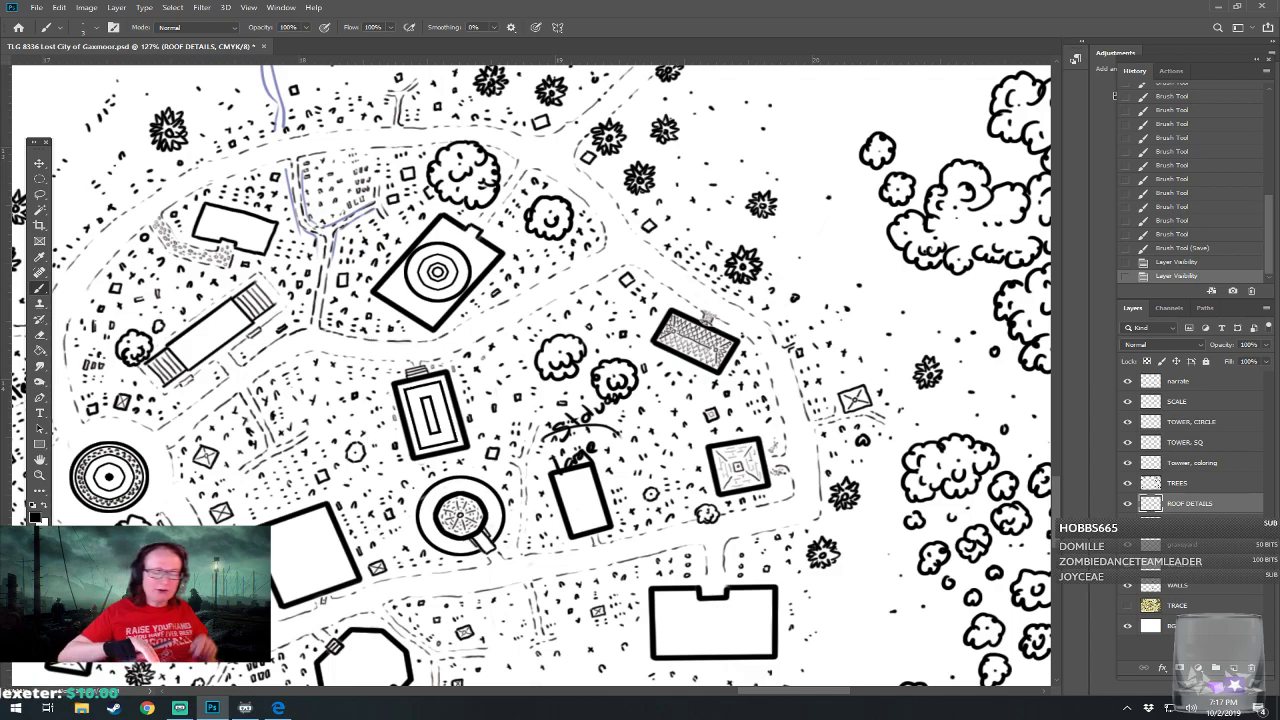
On the narrate layer, erase the handwritten note and curved line above the narrow rectangular building south of the two round trees
{"action": "scroll", "coordinate": [632, 481], "scroll_direction": "up", "scroll_amount": 4}
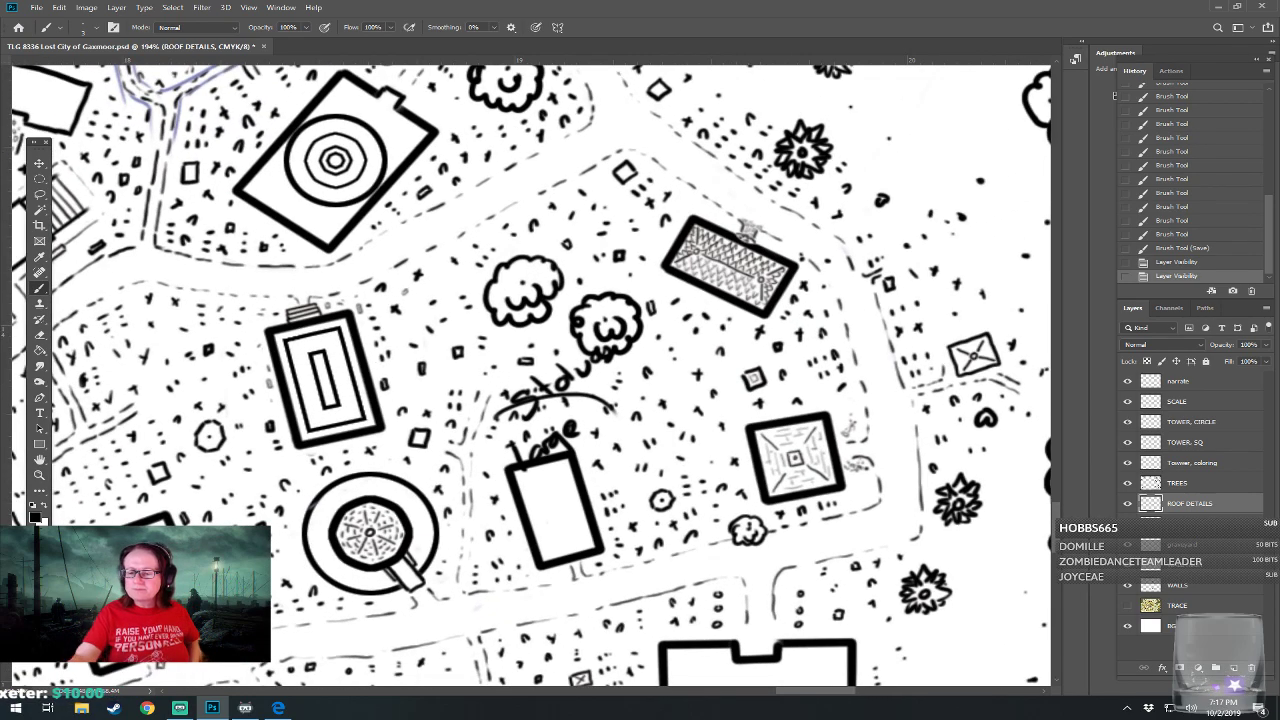
{"action": "left_click", "coordinate": [1178, 381]}
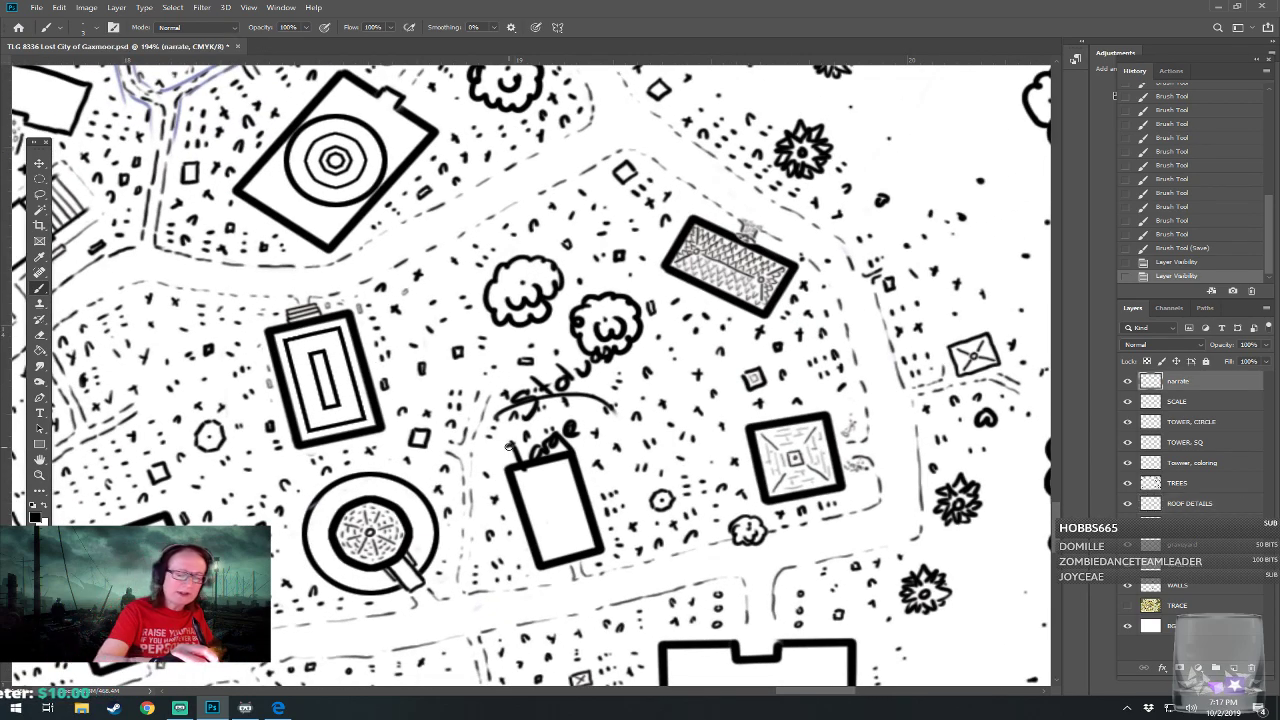
{"action": "left_click", "coordinate": [524, 437]}
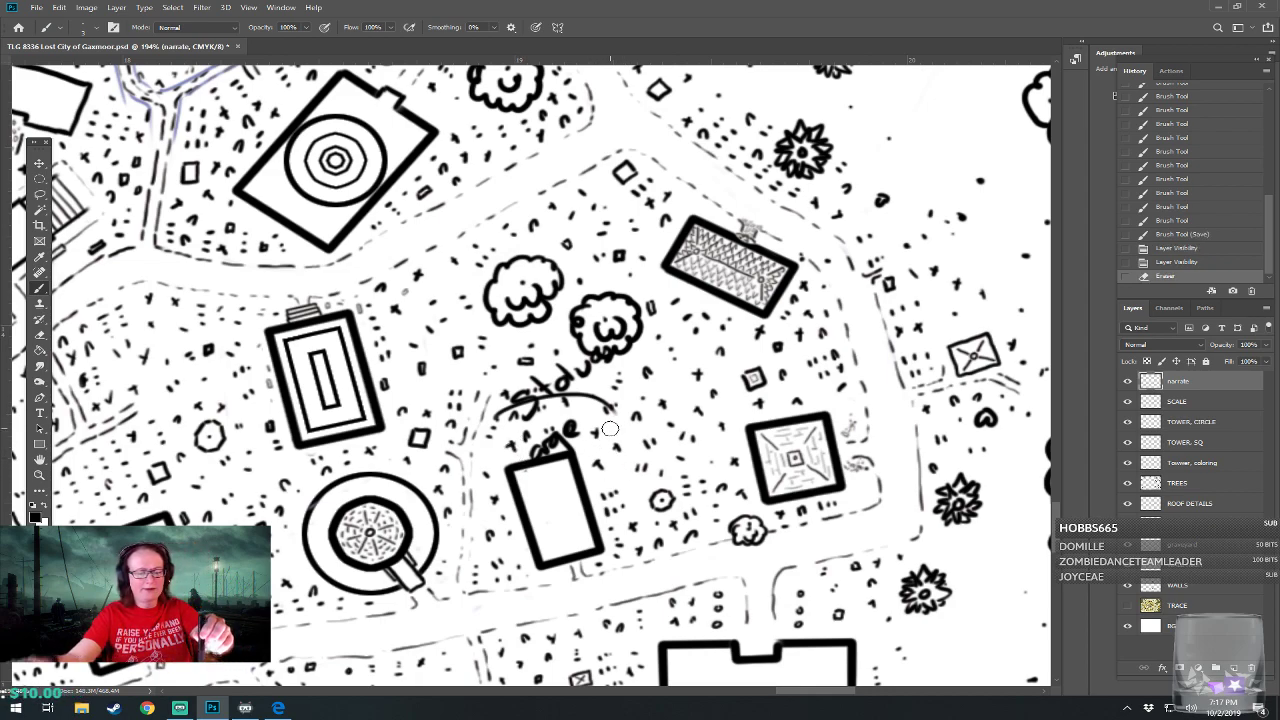
{"action": "mouse_move", "coordinate": [520, 400]}
{"action": "left_mouse_down"}
{"action": "mouse_move", "coordinate": [556, 389]}
{"action": "mouse_move", "coordinate": [530, 369]}
{"action": "mouse_move", "coordinate": [564, 402]}
{"action": "mouse_move", "coordinate": [561, 370]}
{"action": "mouse_move", "coordinate": [570, 398]}
{"action": "mouse_move", "coordinate": [597, 345]}
{"action": "mouse_move", "coordinate": [614, 360]}
{"action": "mouse_move", "coordinate": [618, 332]}
{"action": "mouse_move", "coordinate": [584, 375]}
{"action": "mouse_move", "coordinate": [588, 409]}
{"action": "mouse_move", "coordinate": [564, 371]}
{"action": "mouse_move", "coordinate": [502, 446]}
{"action": "mouse_move", "coordinate": [531, 475]}
{"action": "mouse_move", "coordinate": [566, 421]}
{"action": "mouse_move", "coordinate": [573, 445]}
{"action": "mouse_move", "coordinate": [557, 454]}
{"action": "mouse_move", "coordinate": [562, 434]}
{"action": "mouse_move", "coordinate": [528, 448]}
{"action": "mouse_move", "coordinate": [552, 452]}
{"action": "mouse_move", "coordinate": [591, 419]}
{"action": "mouse_move", "coordinate": [541, 448]}
{"action": "left_mouse_up"}
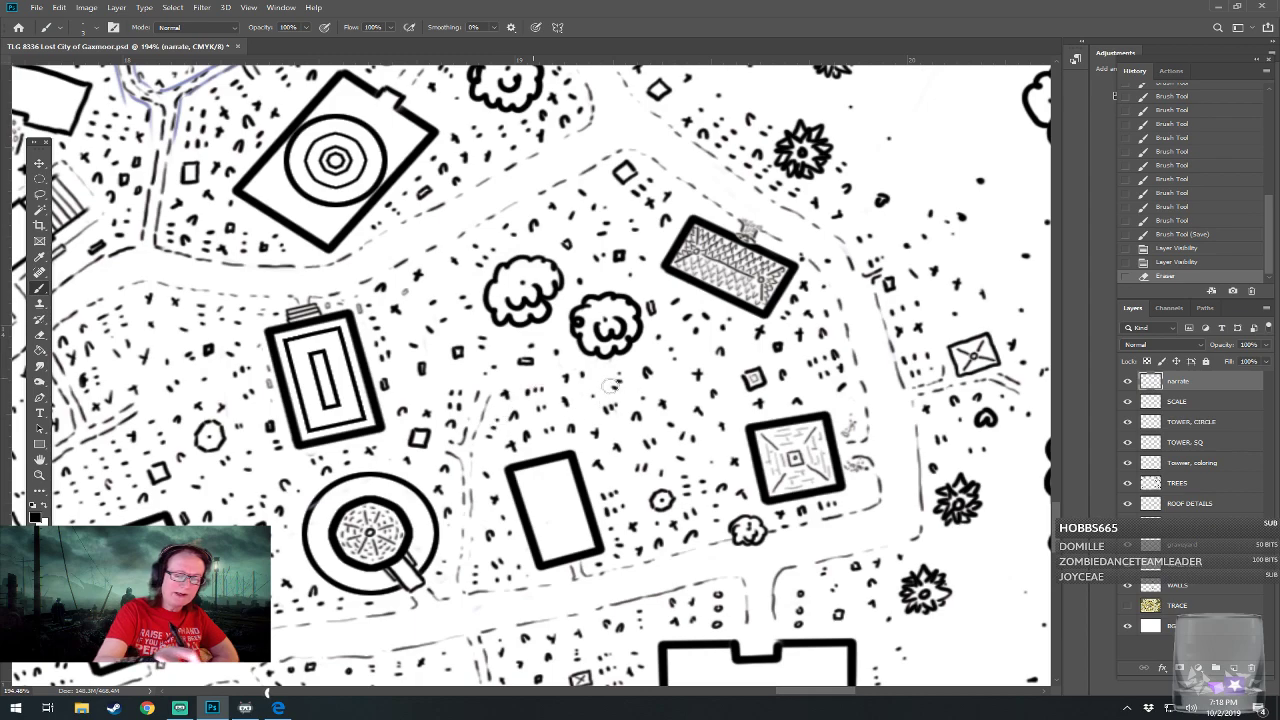
{"action": "left_click_drag", "start_coordinate": [570, 367], "coordinate": [500, 440]}
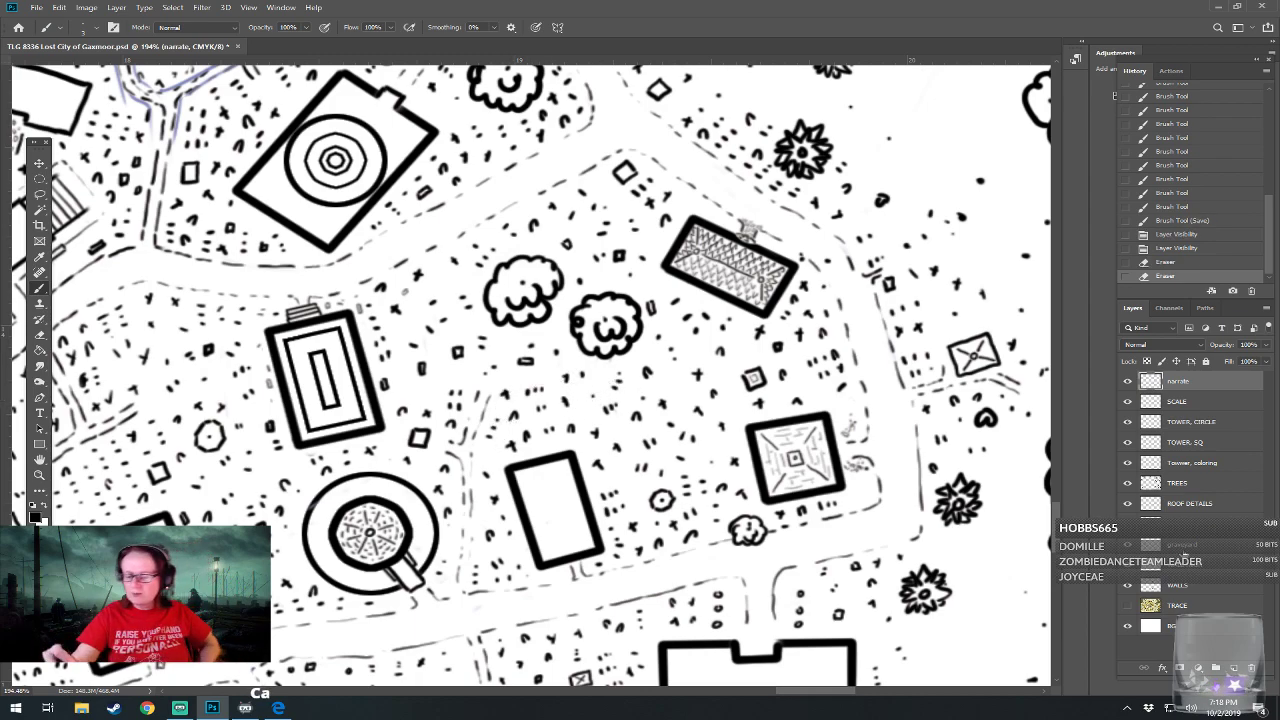
On the graveyard layer, erase the grave marks close to the walls of the narrow rectangular building south of the two round trees
{"action": "left_click", "coordinate": [1173, 547]}
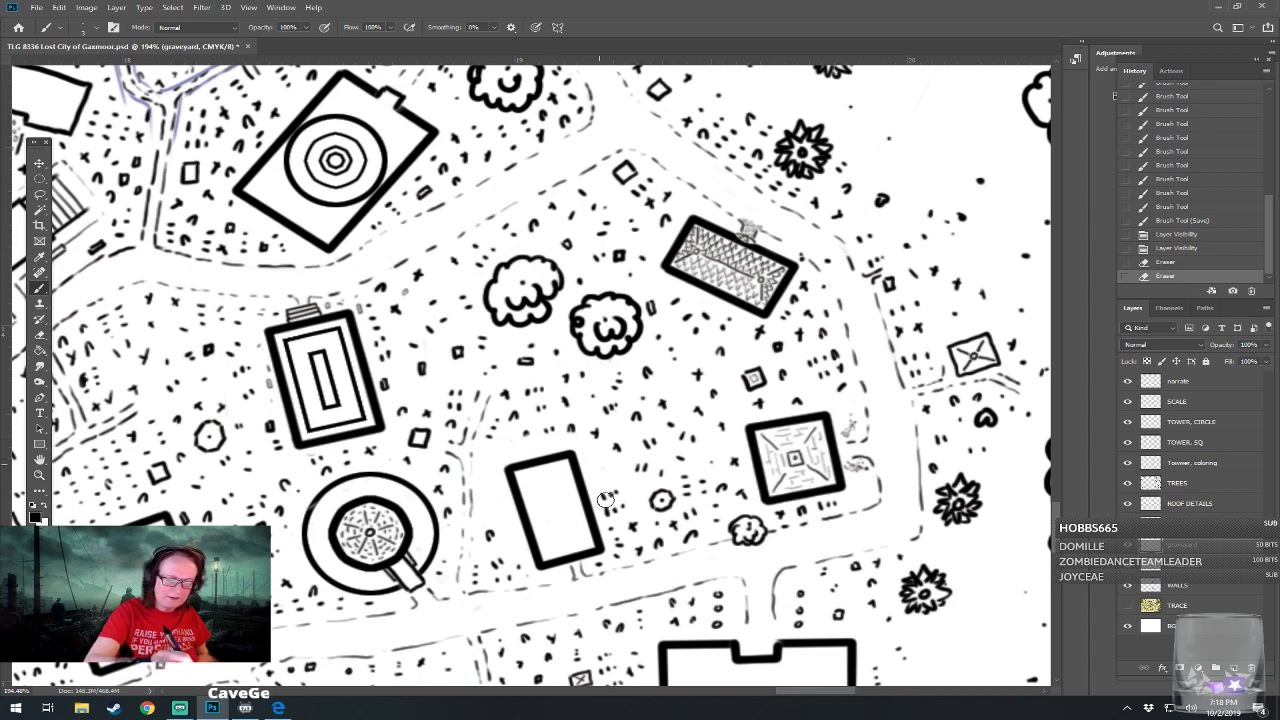
{"action": "mouse_move", "coordinate": [615, 558]}
{"action": "left_mouse_down"}
{"action": "mouse_move", "coordinate": [596, 565]}
{"action": "mouse_move", "coordinate": [618, 554]}
{"action": "left_mouse_up"}
{"action": "left_click_drag", "start_coordinate": [520, 566], "coordinate": [524, 563]}
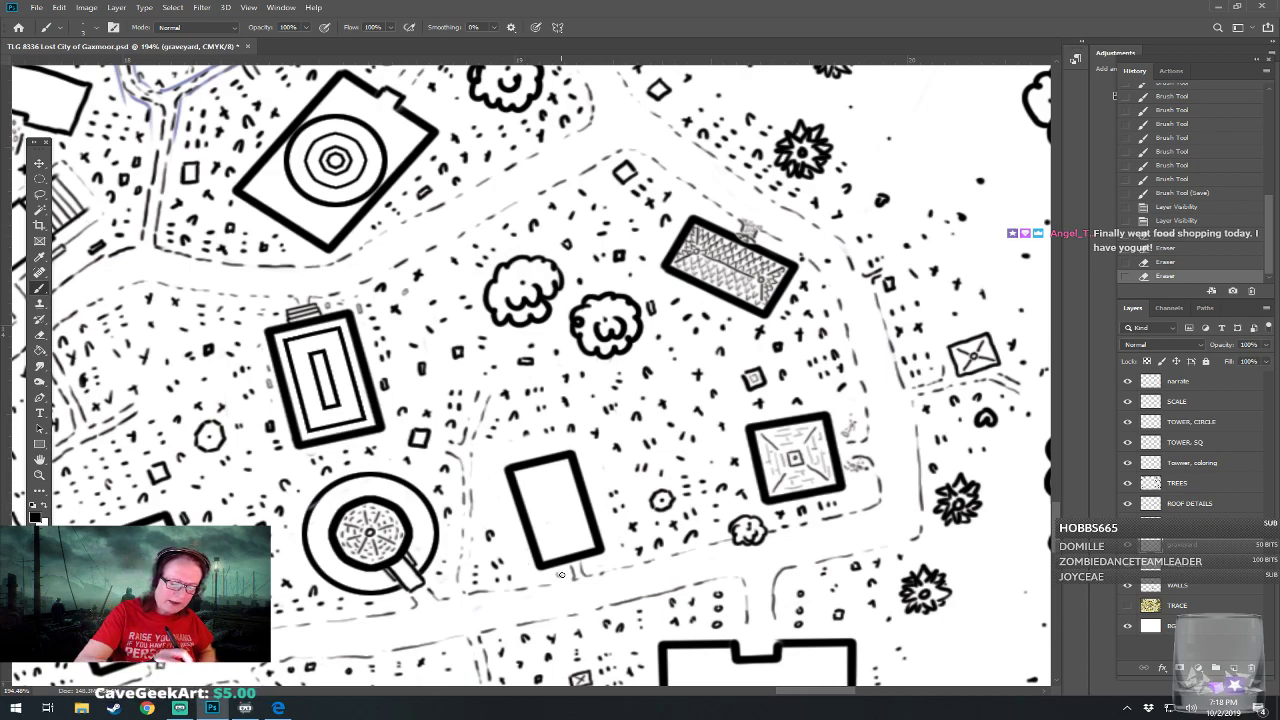
Draw small circles with inner dots around the narrow rectangular building, with a larger pair flanking its southern entrance
{"action": "left_click", "coordinate": [558, 575]}
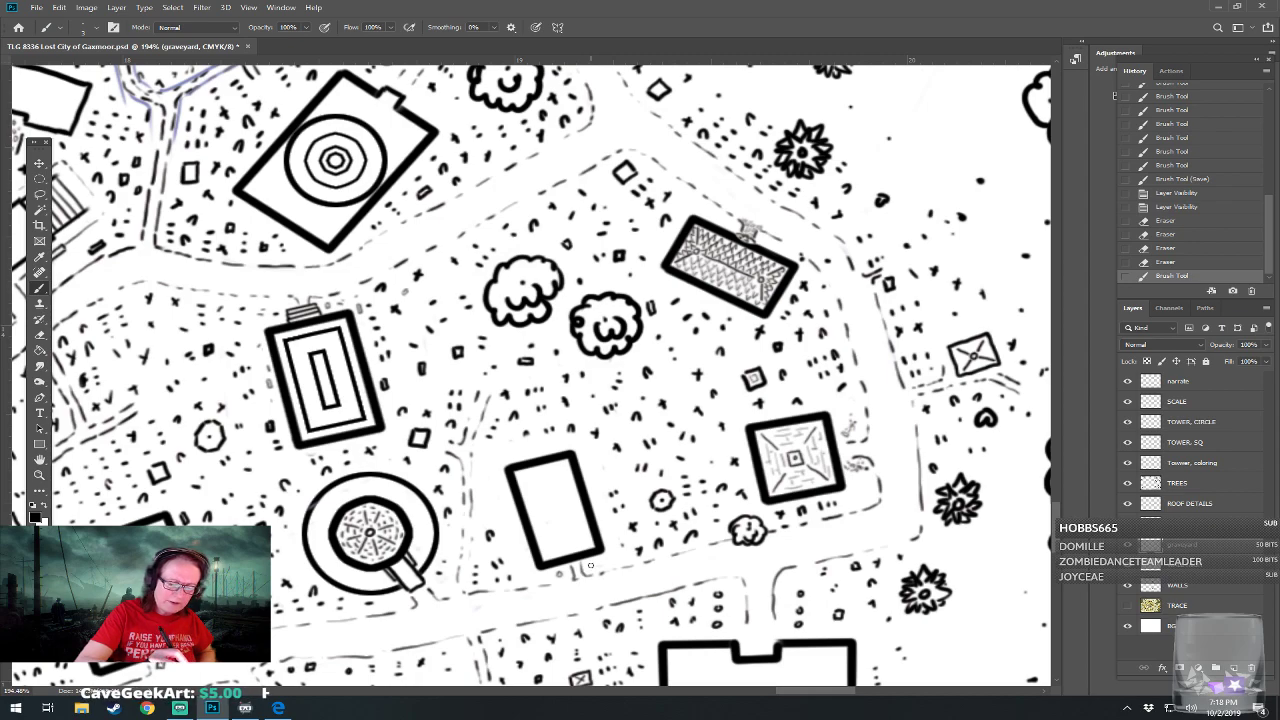
{"action": "left_click", "coordinate": [589, 566]}
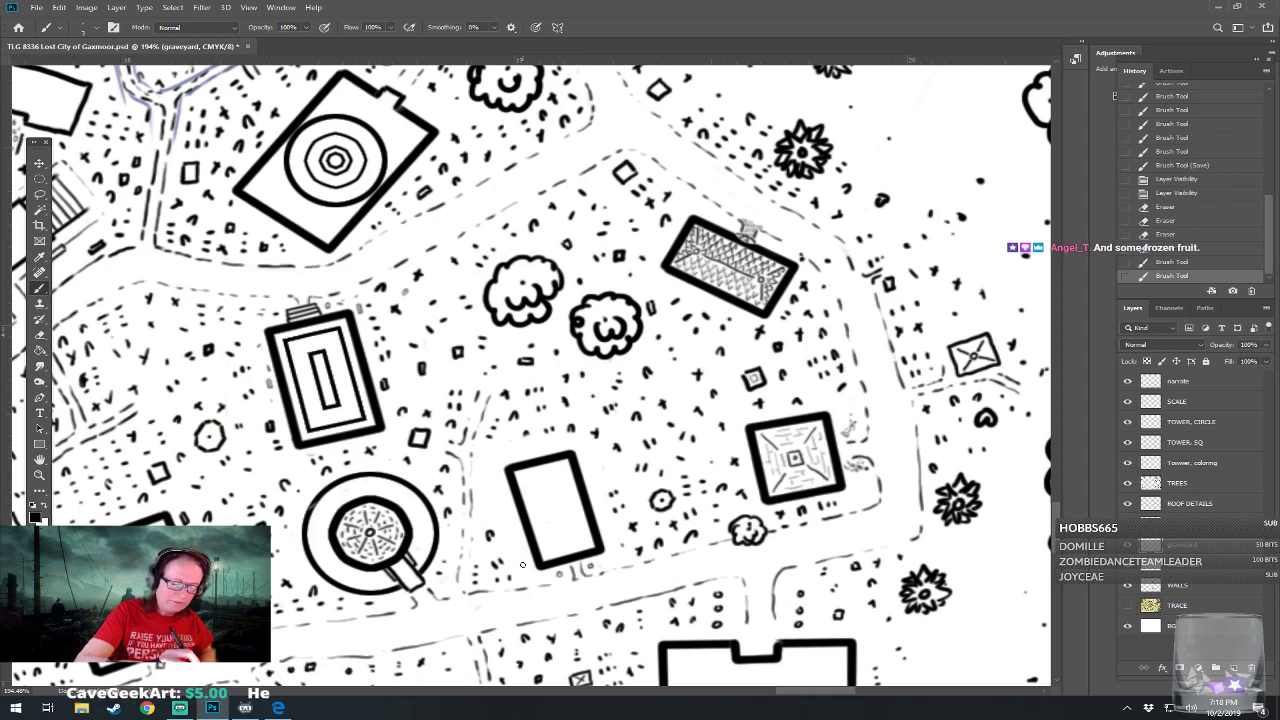
{"action": "left_click", "coordinate": [524, 565]}
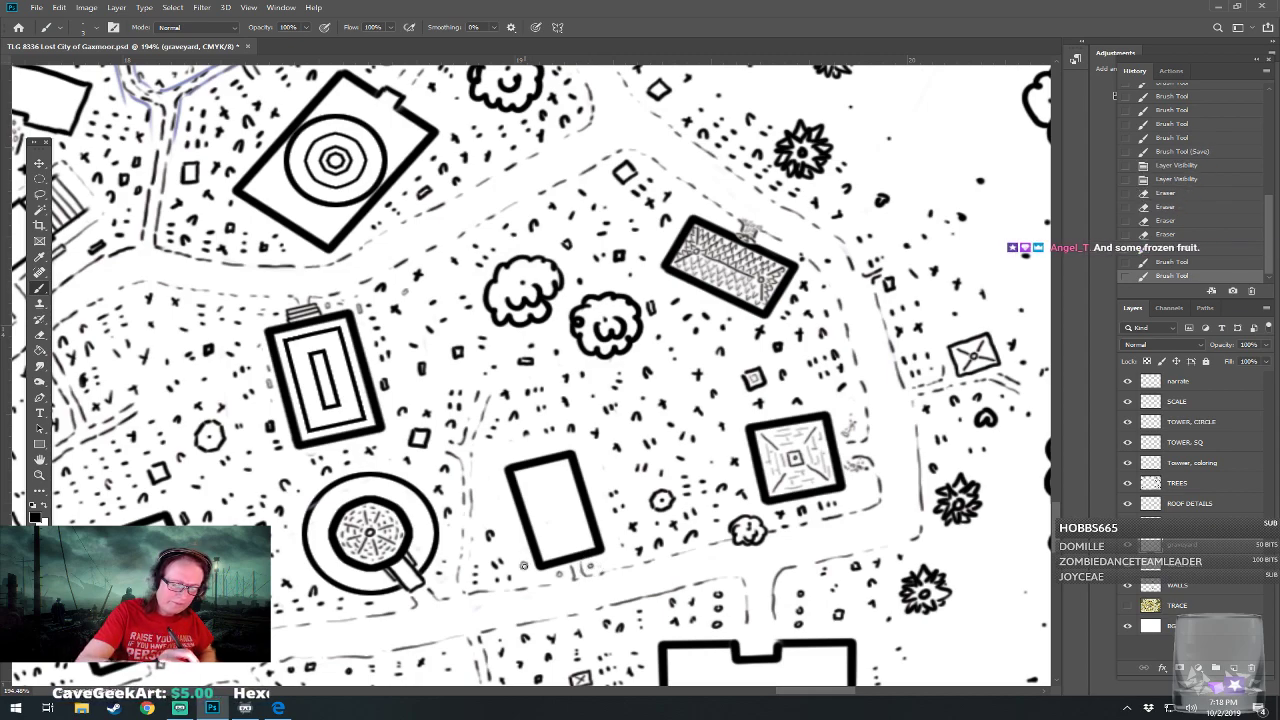
{"action": "left_click", "coordinate": [524, 565]}
{"action": "left_click", "coordinate": [524, 564]}
{"action": "left_click", "coordinate": [523, 565]}
{"action": "left_click", "coordinate": [522, 565]}
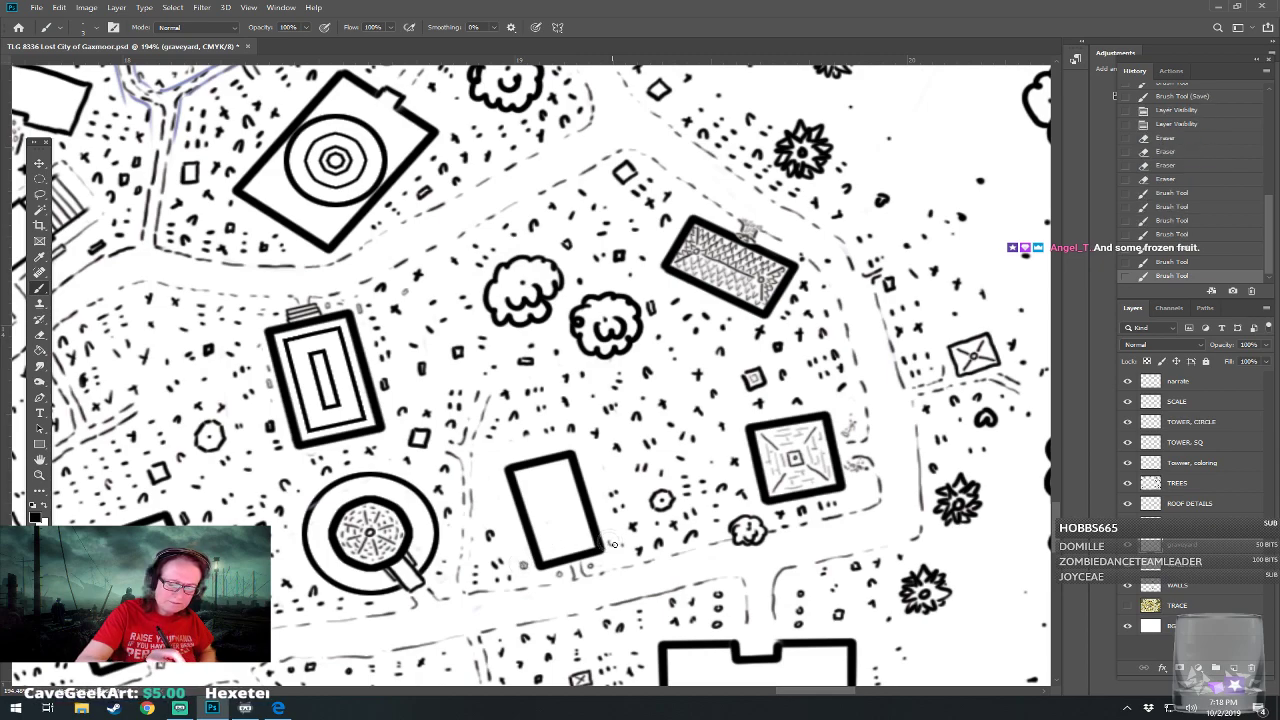
{"action": "left_click", "coordinate": [611, 541]}
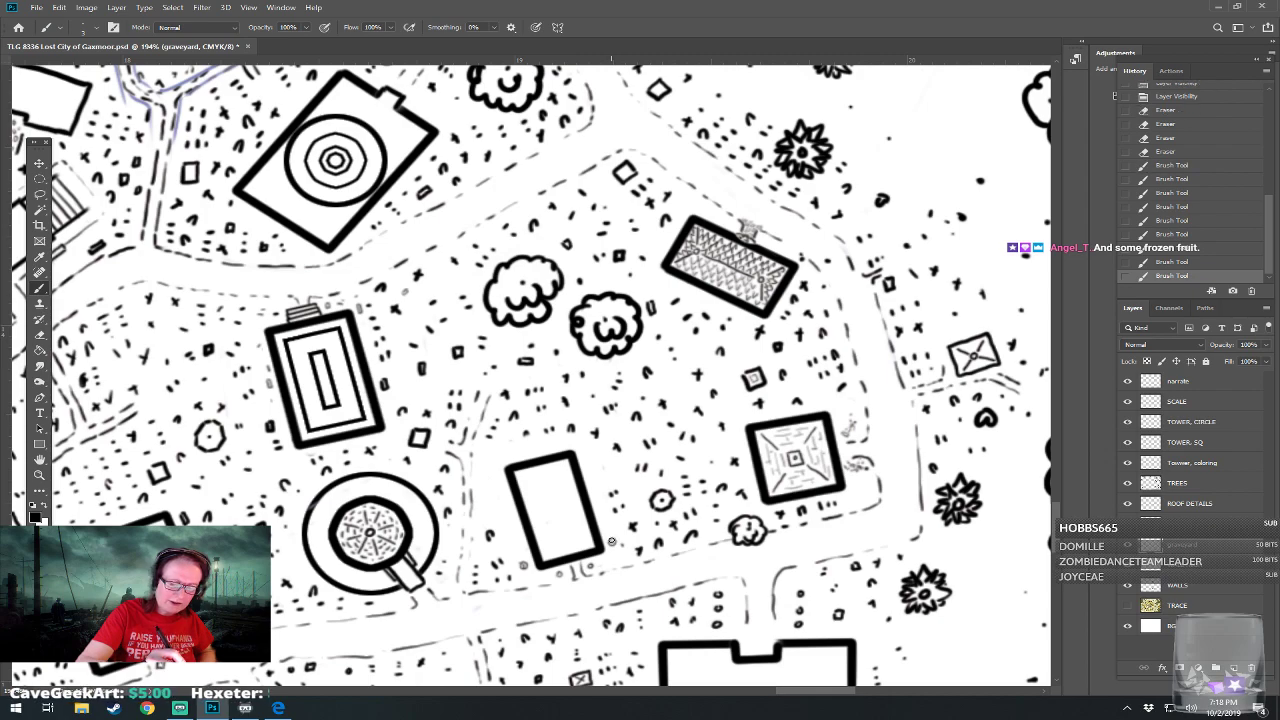
{"action": "left_click", "coordinate": [604, 511]}
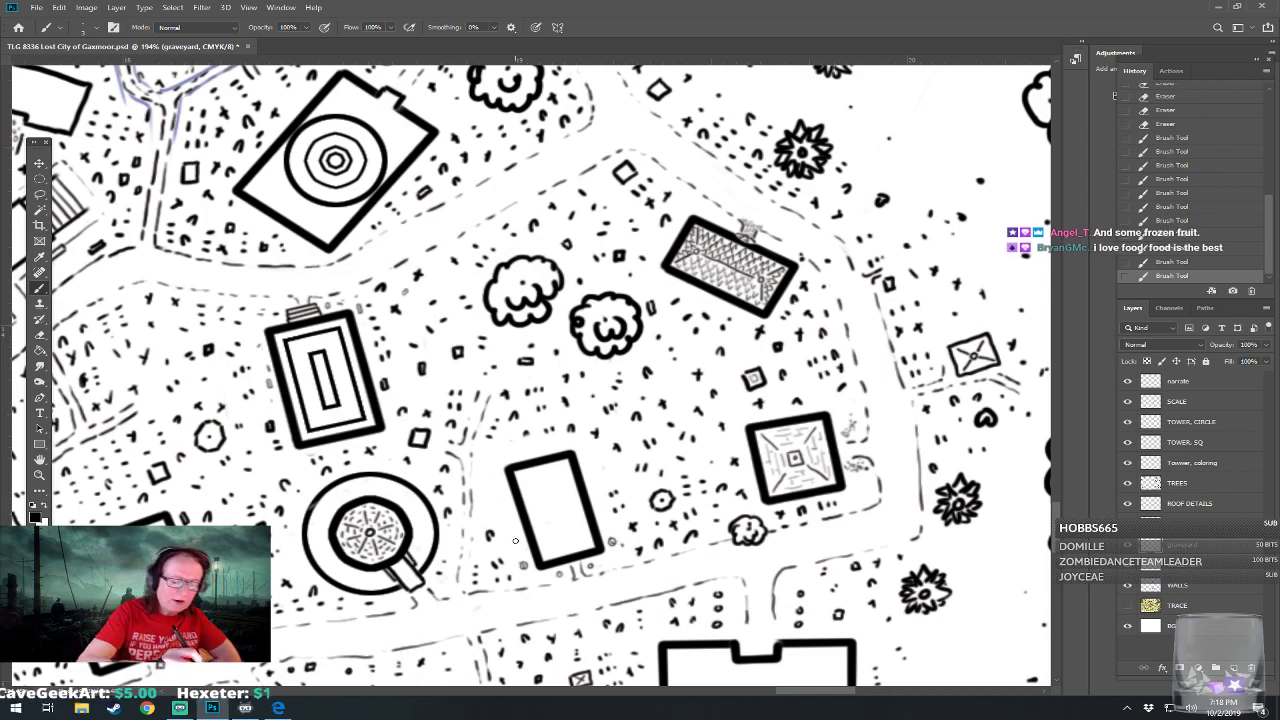
{"action": "left_click", "coordinate": [514, 546]}
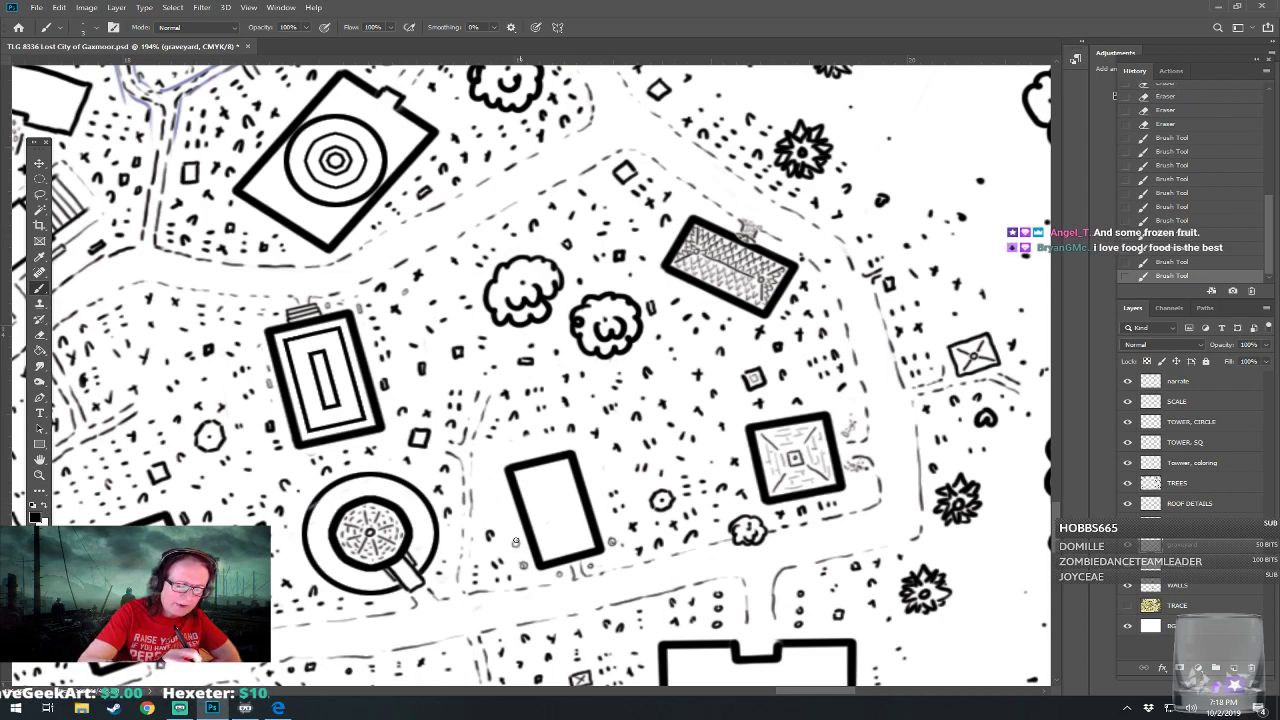
{"action": "left_click", "coordinate": [516, 543]}
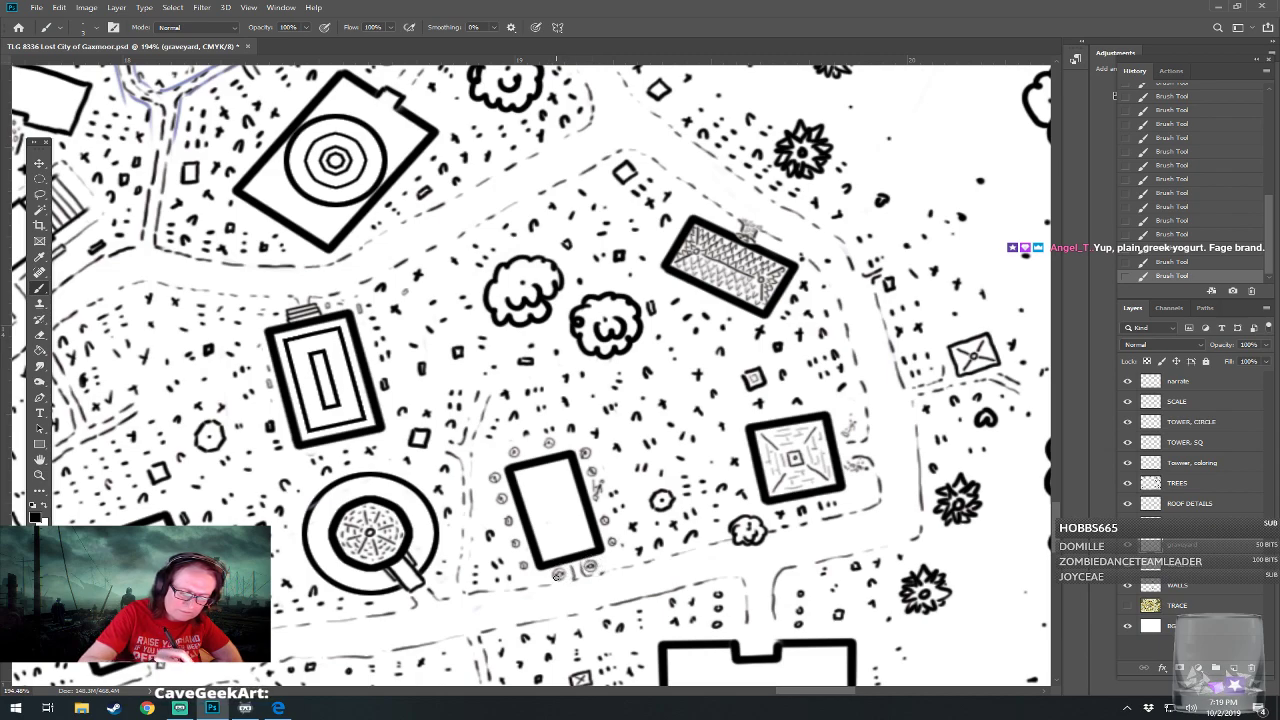
Select the empty interior of the narrow rectangular building with the Magic Wand and contract the selection by 5 pixels
{"action": "scroll", "coordinate": [648, 544], "scroll_direction": "down", "scroll_amount": 5}
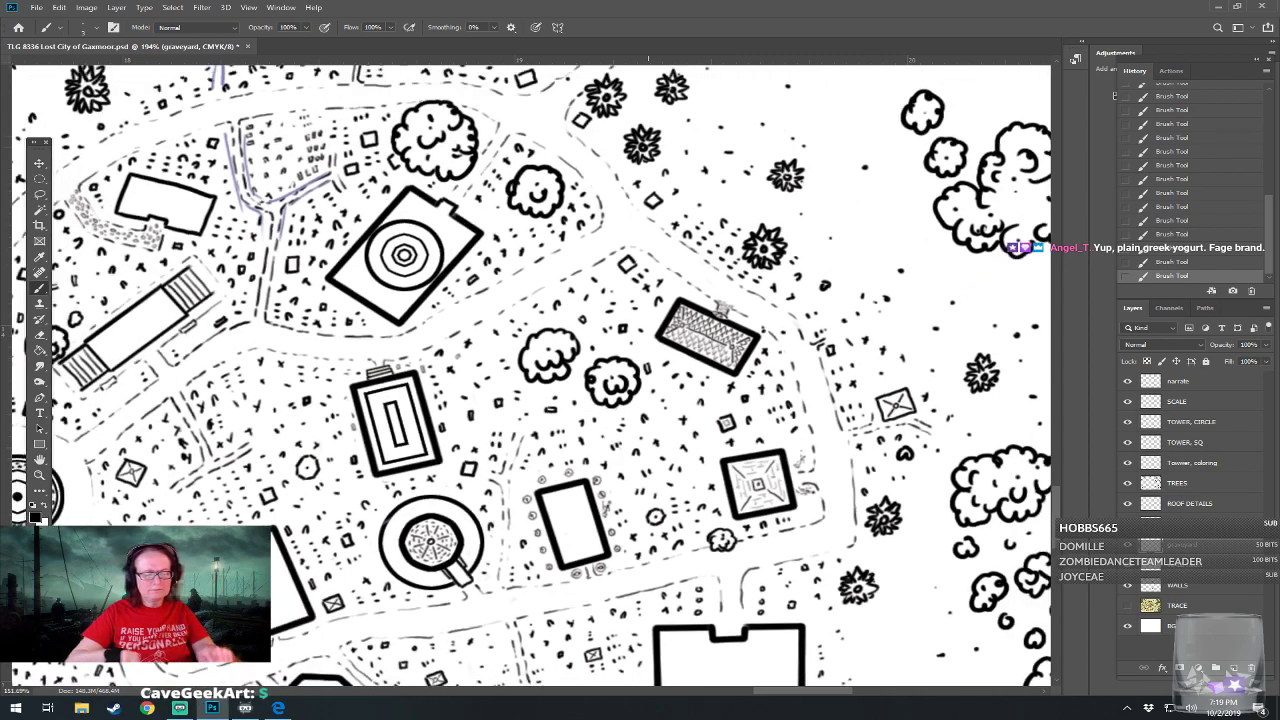
{"action": "scroll", "coordinate": [648, 544], "scroll_direction": "up", "scroll_amount": 3}
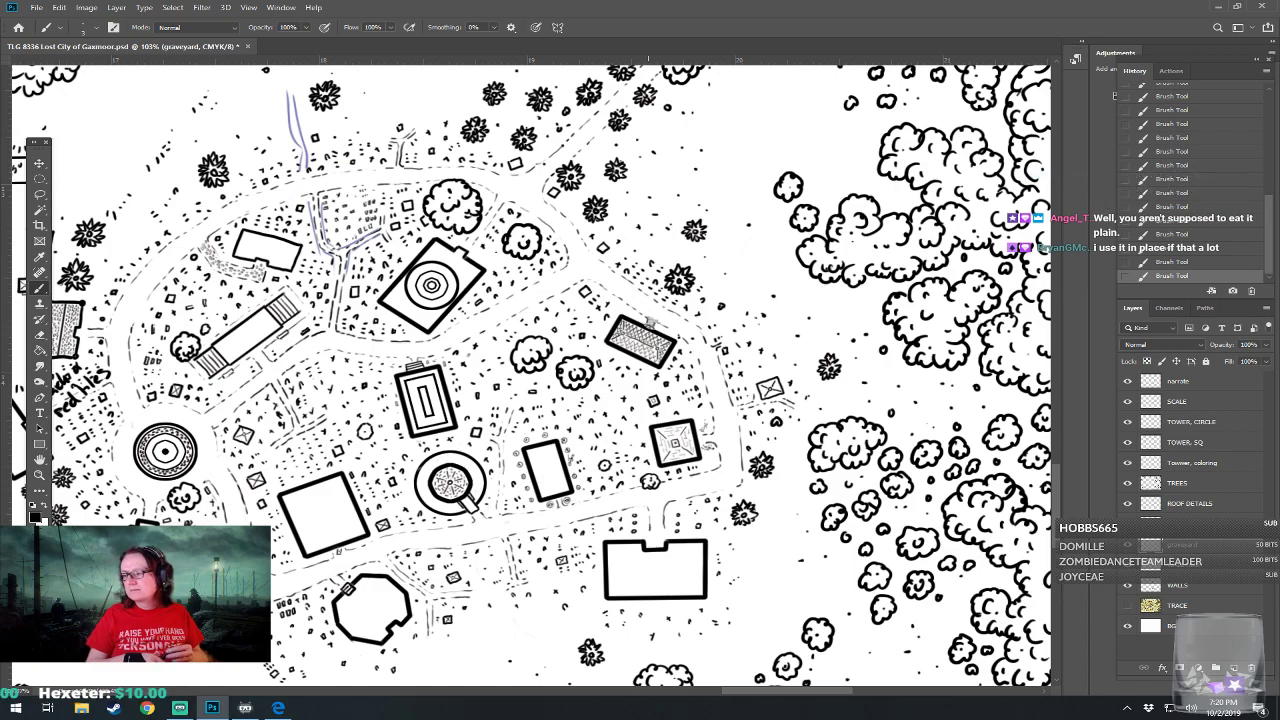
{"action": "left_click_drag", "start_coordinate": [576, 370], "coordinate": [648, 394]}
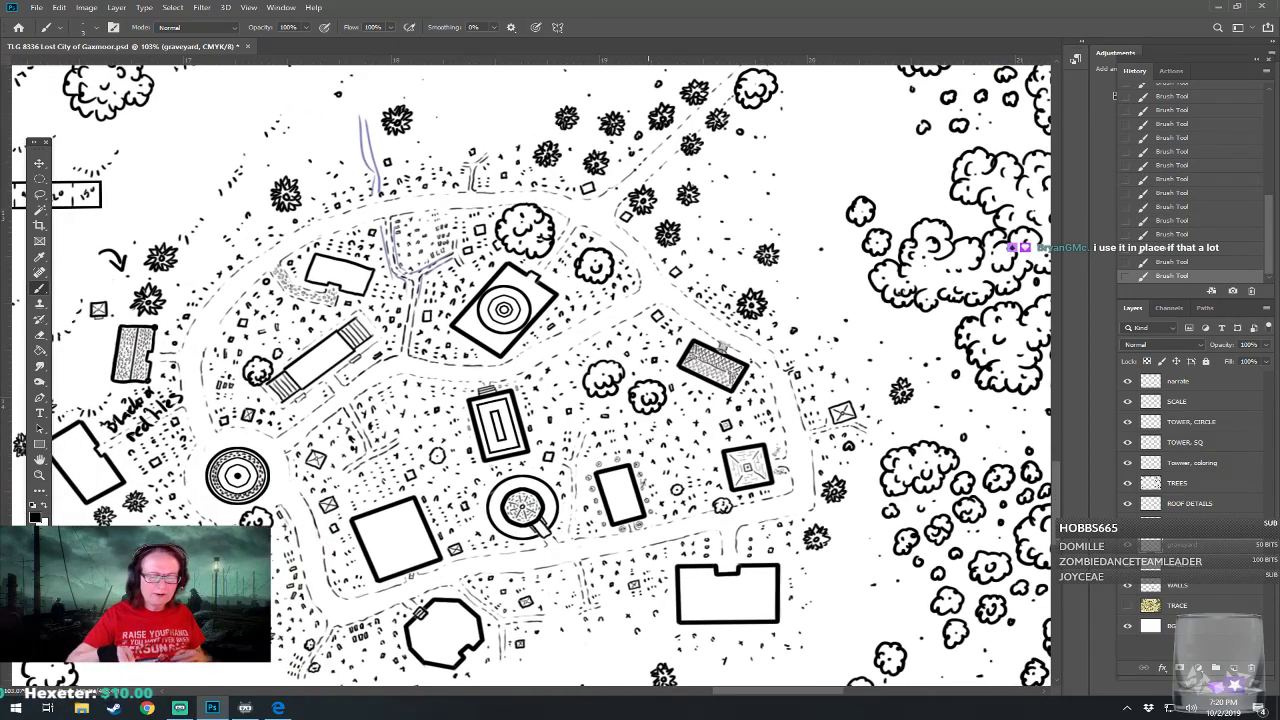
{"action": "scroll", "coordinate": [643, 481], "scroll_direction": "up", "scroll_amount": 5, "text": "alt"}
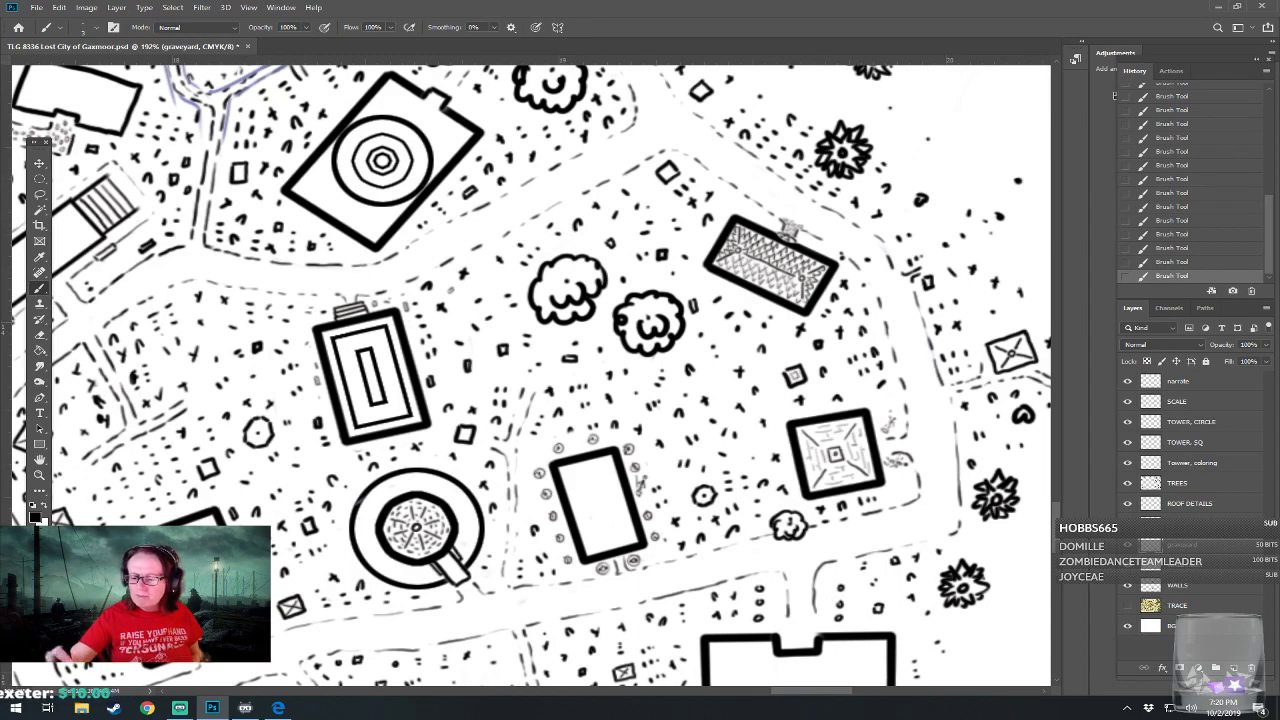
{"action": "left_click", "coordinate": [1178, 523]}
{"action": "key", "text": "alt+bracketleft"}
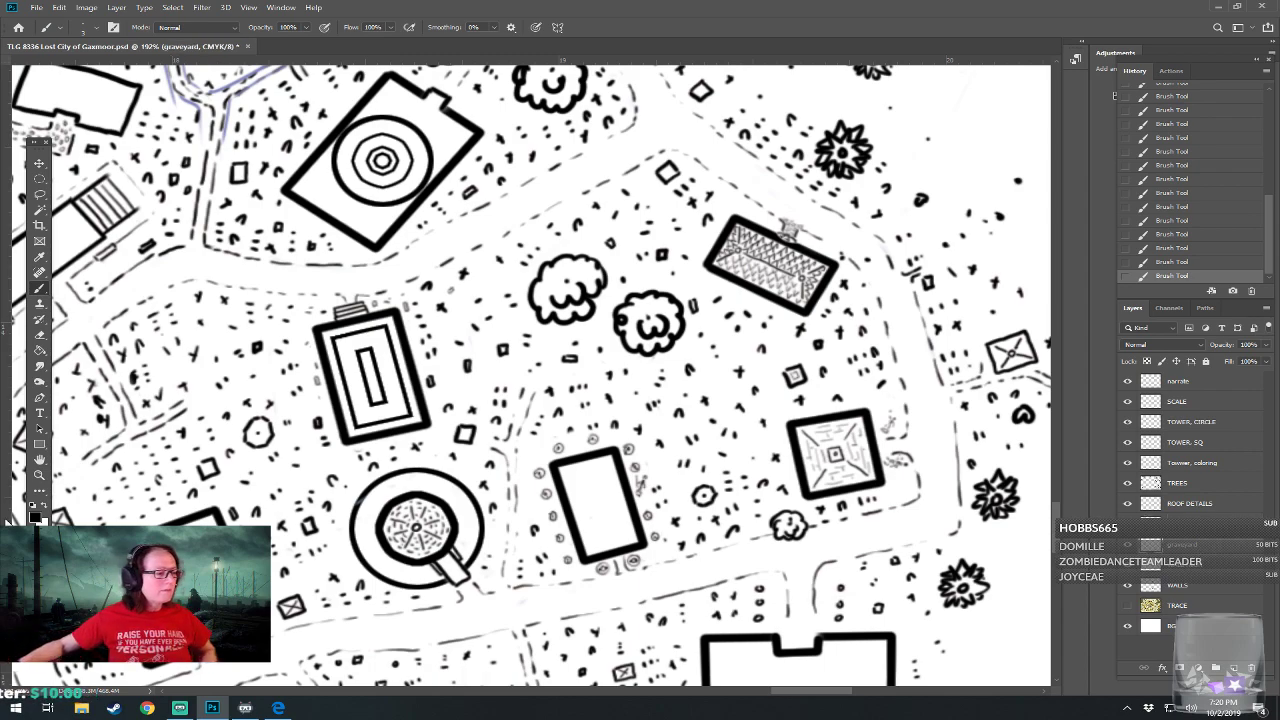
{"action": "key", "text": "w"}
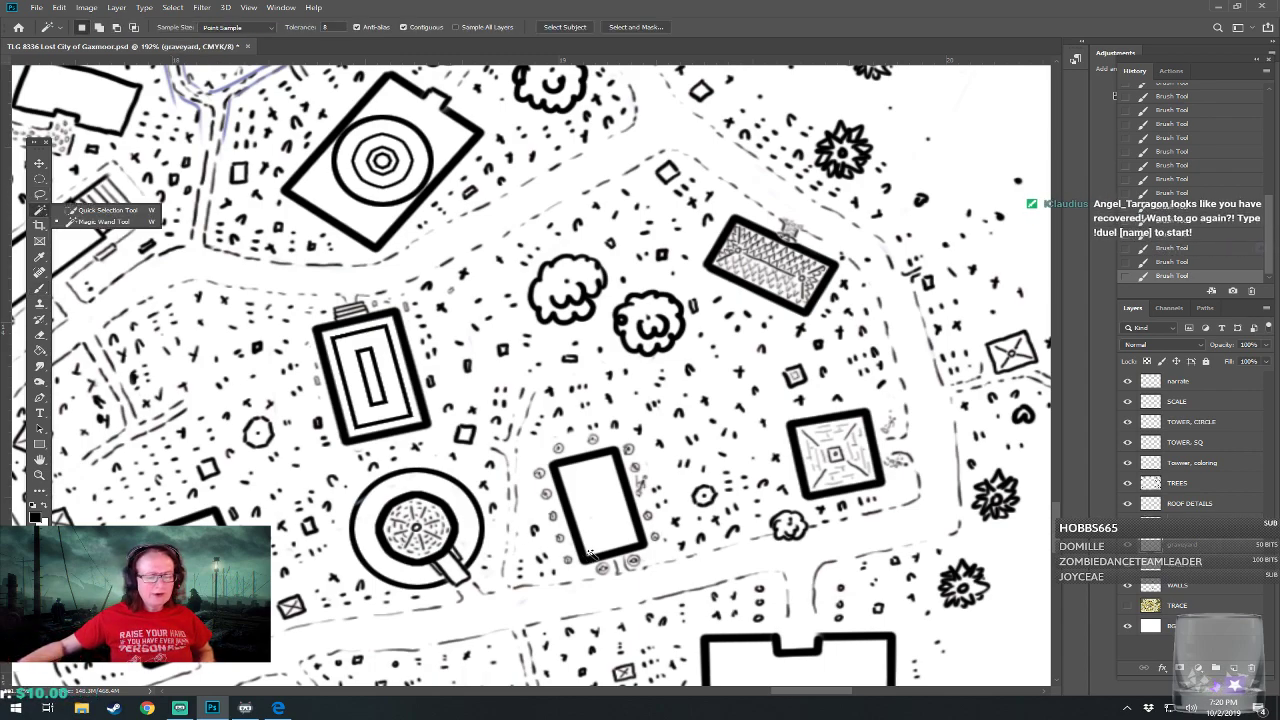
{"action": "left_click", "coordinate": [597, 505]}
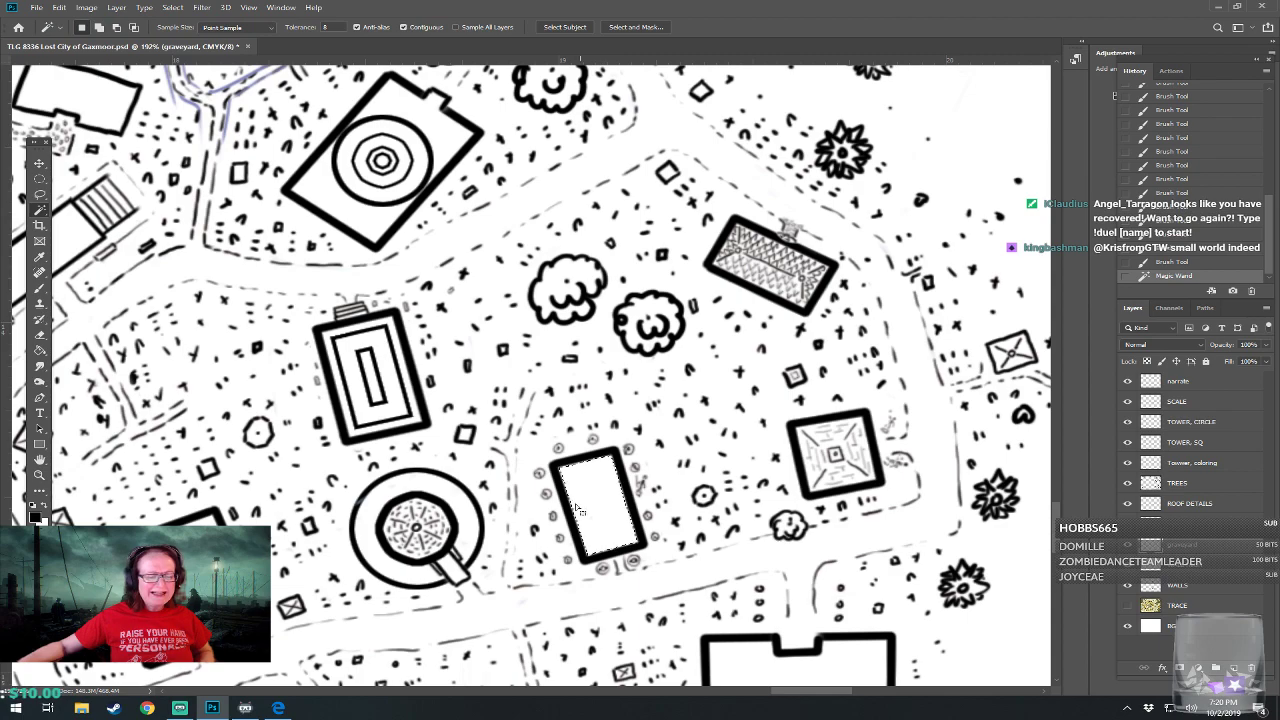
{"action": "left_click", "coordinate": [174, 8]}
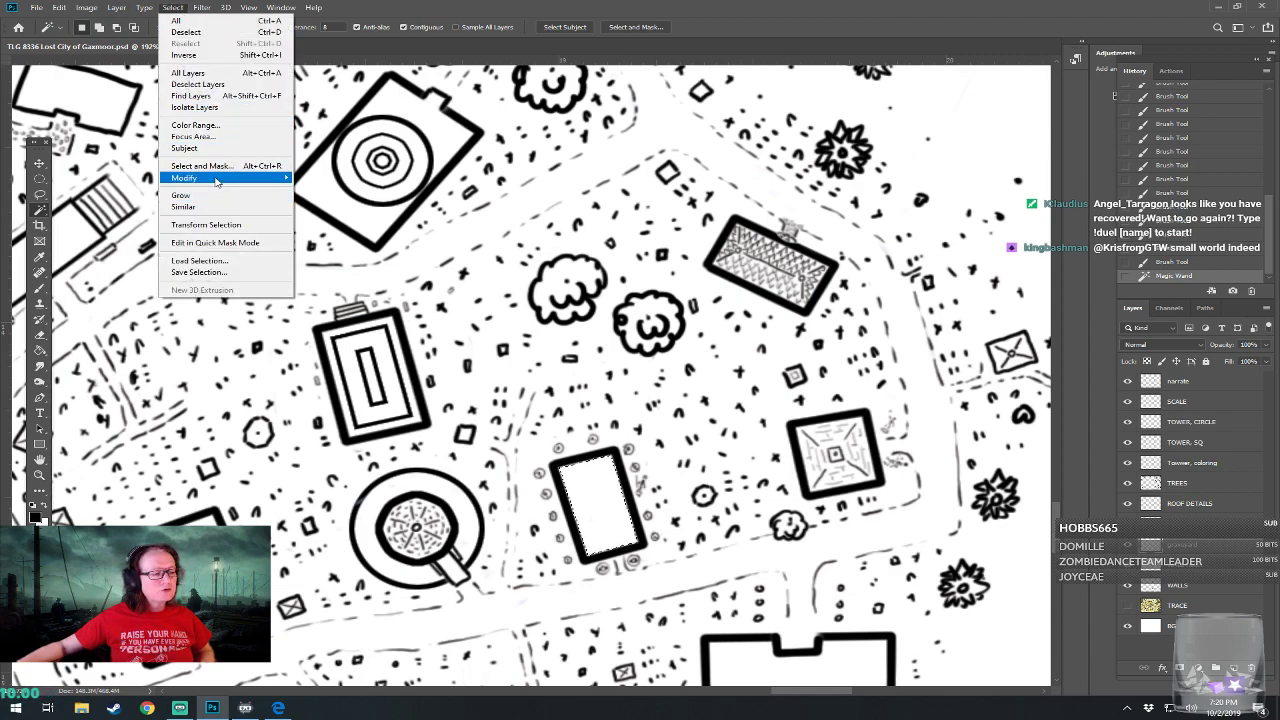
{"action": "mouse_move", "coordinate": [216, 180]}
{"action": "left_click", "coordinate": [340, 214]}
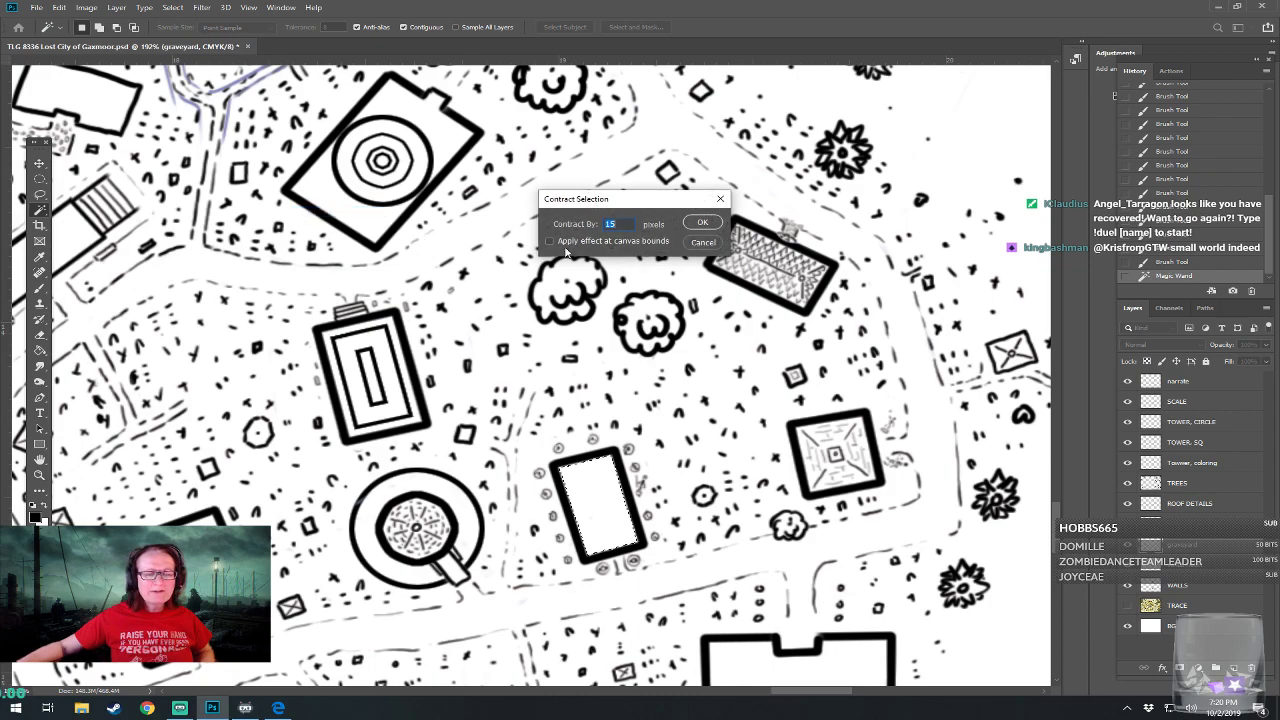
{"action": "type", "text": "5"}
{"action": "left_click", "coordinate": [703, 223]}
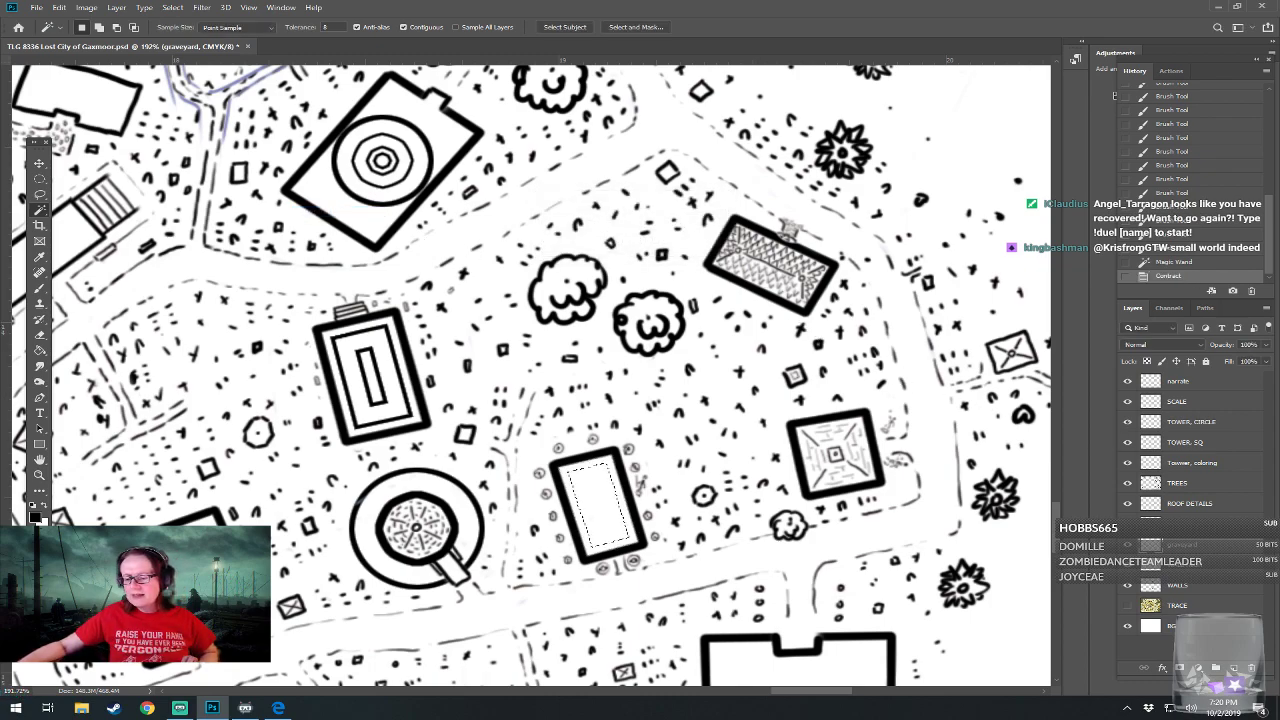
Stroke the contracted selection on the ROOF DETAILS layer to add an inner outline to the narrow building's roof, and deselect it
{"action": "left_click", "coordinate": [1190, 503]}
{"action": "left_click", "coordinate": [59, 8]}
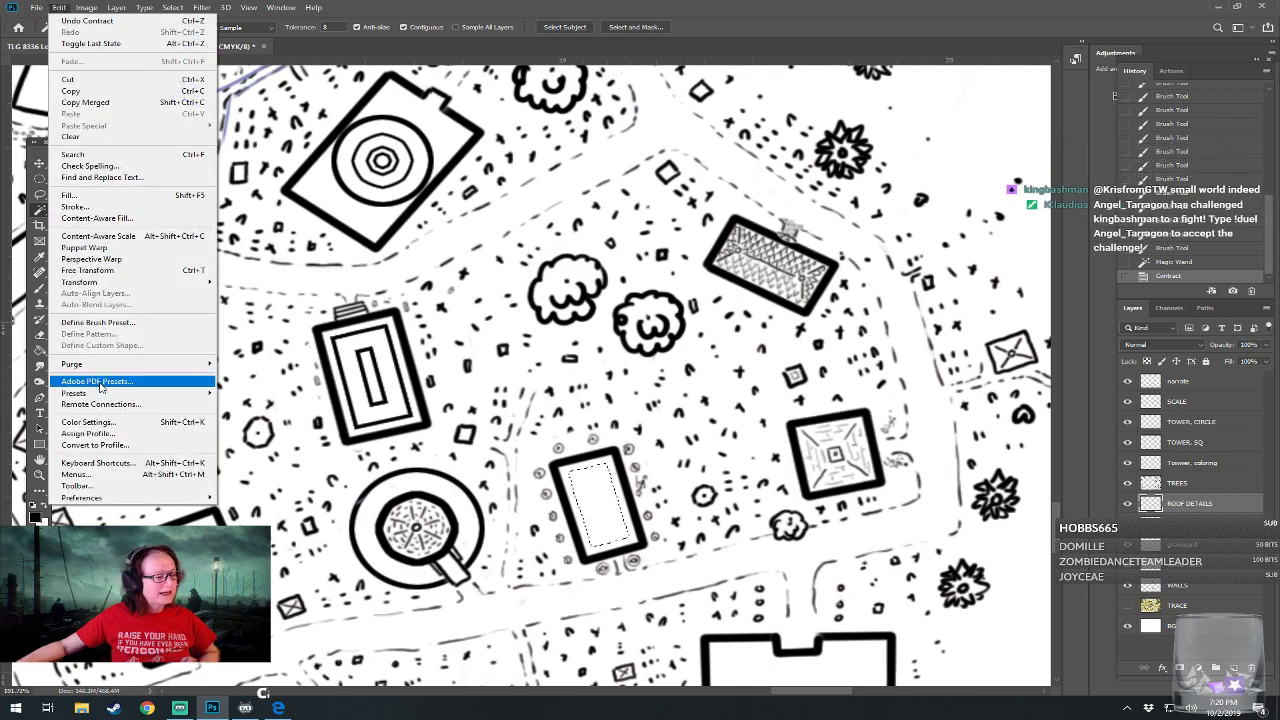
{"action": "left_click", "coordinate": [100, 207]}
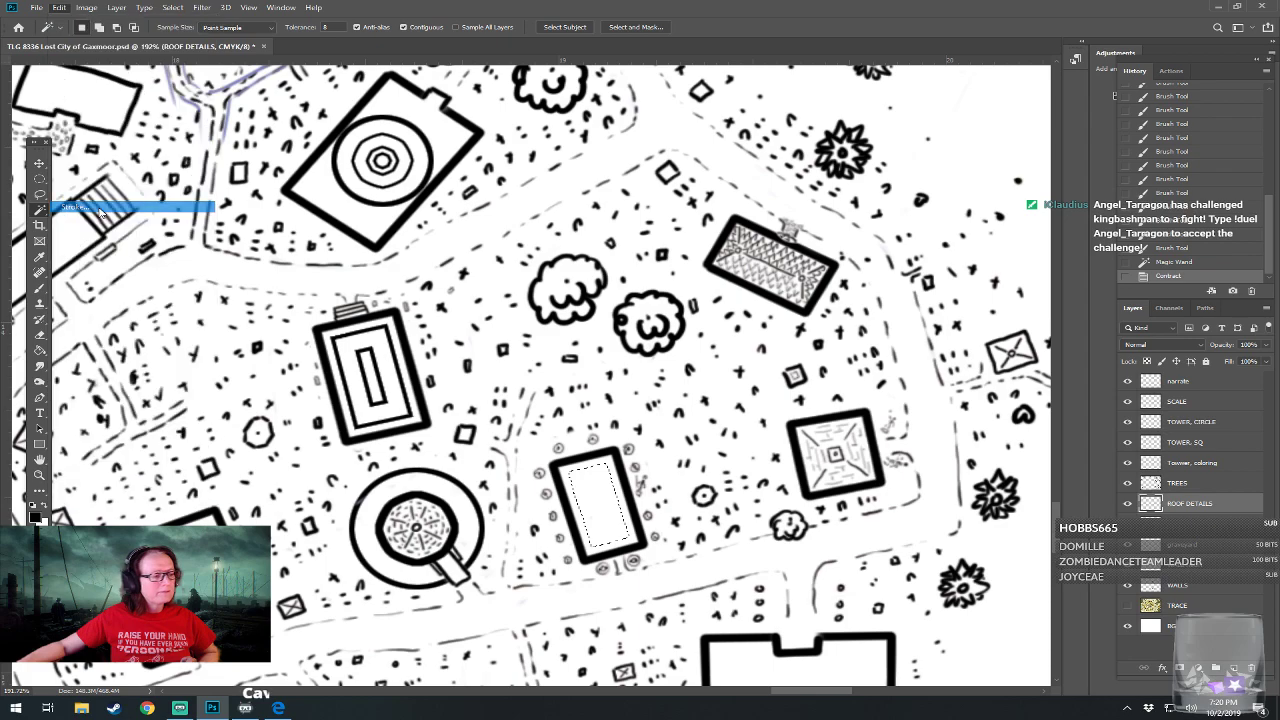
{"action": "left_click", "coordinate": [866, 386]}
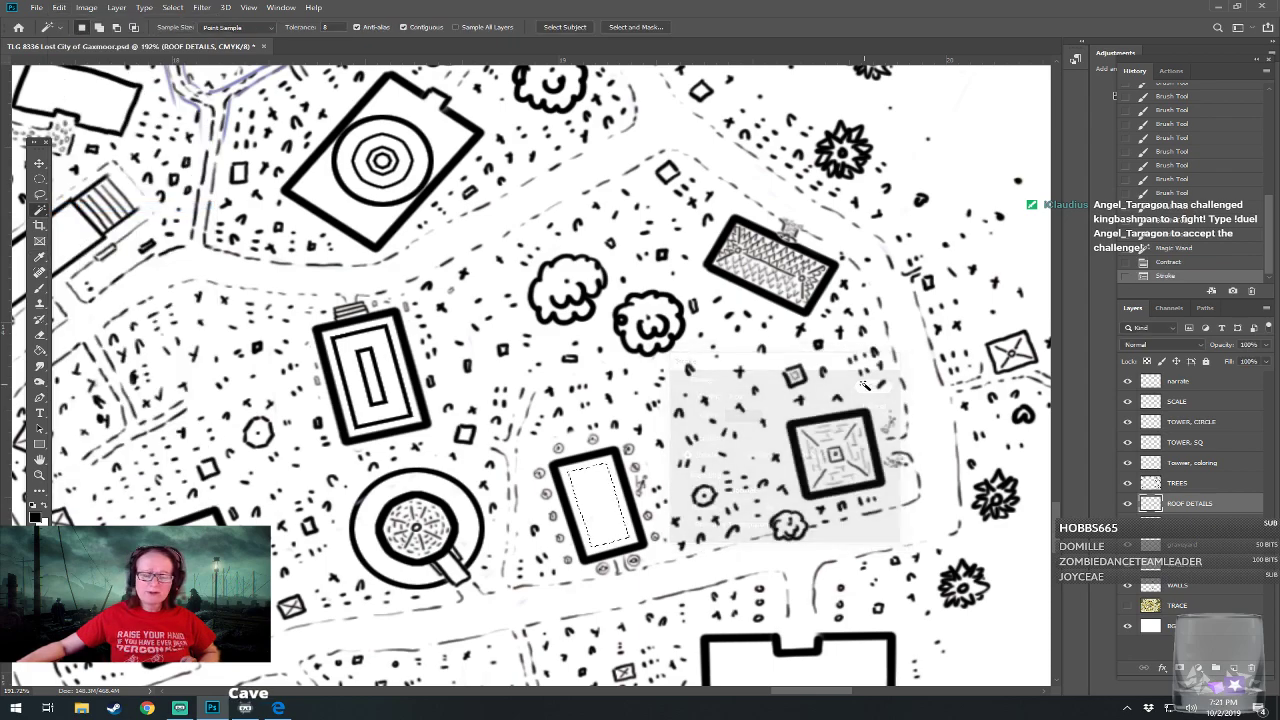
{"action": "left_click", "coordinate": [40, 183]}
{"action": "key", "text": "ctrl+d"}
Hide the narrate layer with its purple sketch lines and handwritten notes
{"action": "scroll", "coordinate": [637, 556], "scroll_direction": "down", "scroll_amount": 5}
{"action": "left_click_drag", "start_coordinate": [637, 556], "coordinate": [646, 481]}
{"action": "scroll", "coordinate": [720, 450], "scroll_direction": "up", "scroll_amount": 2}
{"action": "scroll", "coordinate": [720, 450], "scroll_direction": "down", "scroll_amount": 1}
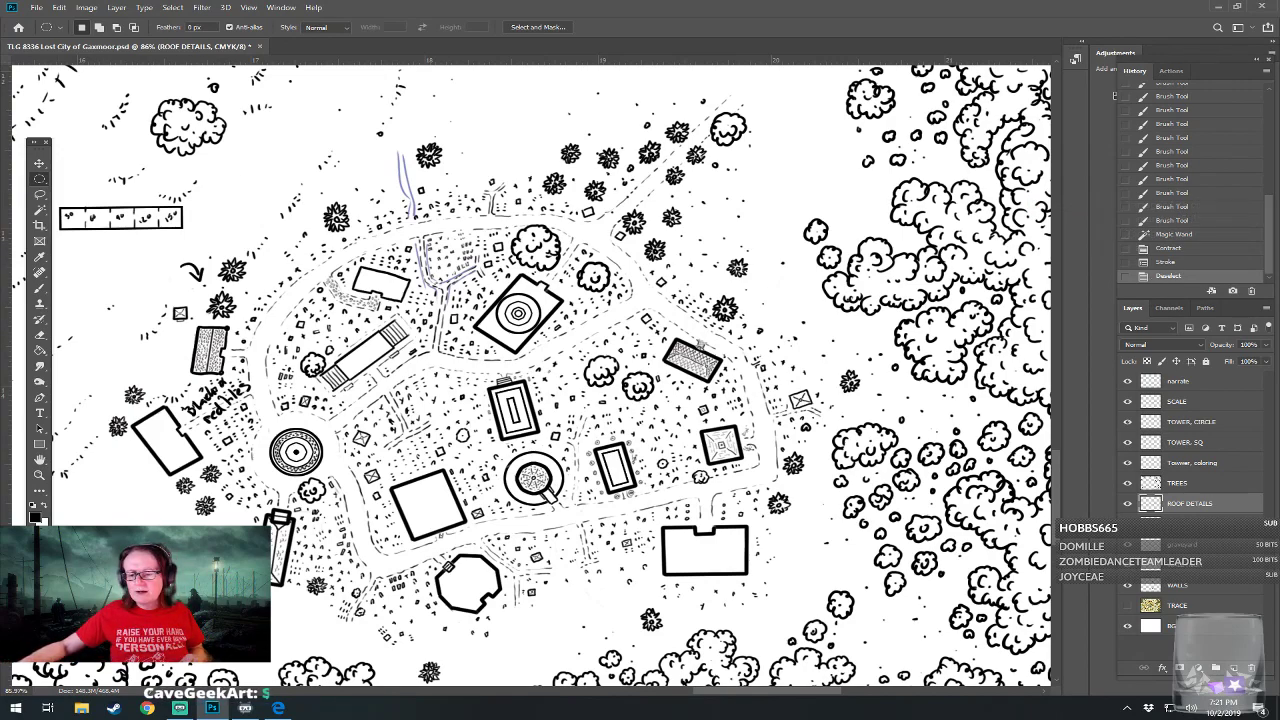
{"action": "left_click", "coordinate": [1125, 382]}
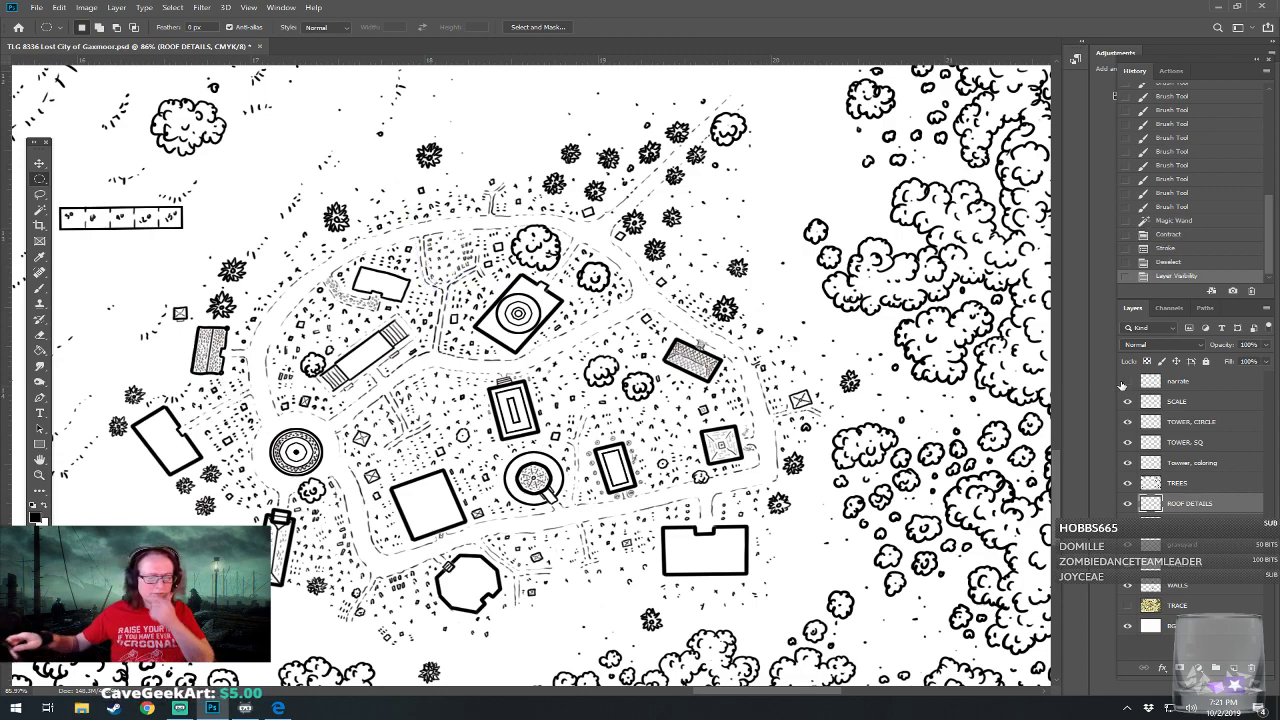
On the graveyard layer, add small grave marks around the narrow building, mainly between it and the western path, using a 5 px brush
{"action": "scroll", "coordinate": [720, 559], "scroll_direction": "up", "scroll_amount": 3}
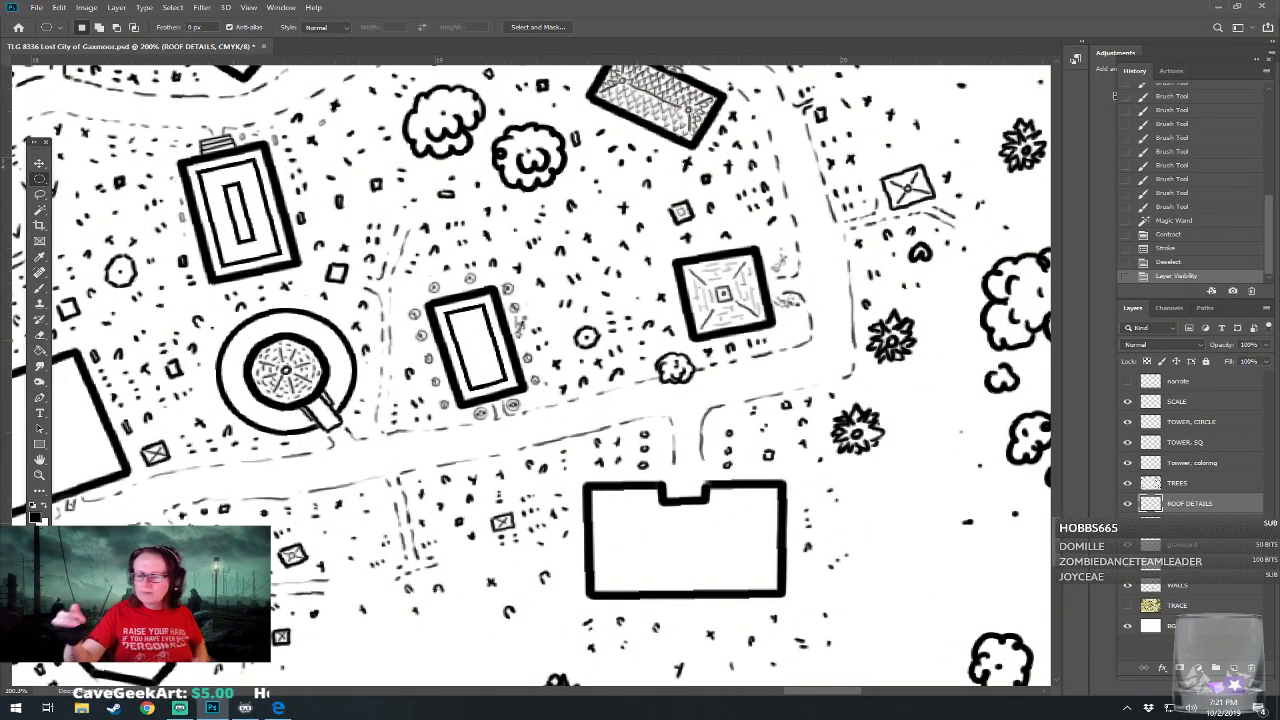
{"action": "left_click", "coordinate": [1184, 545]}
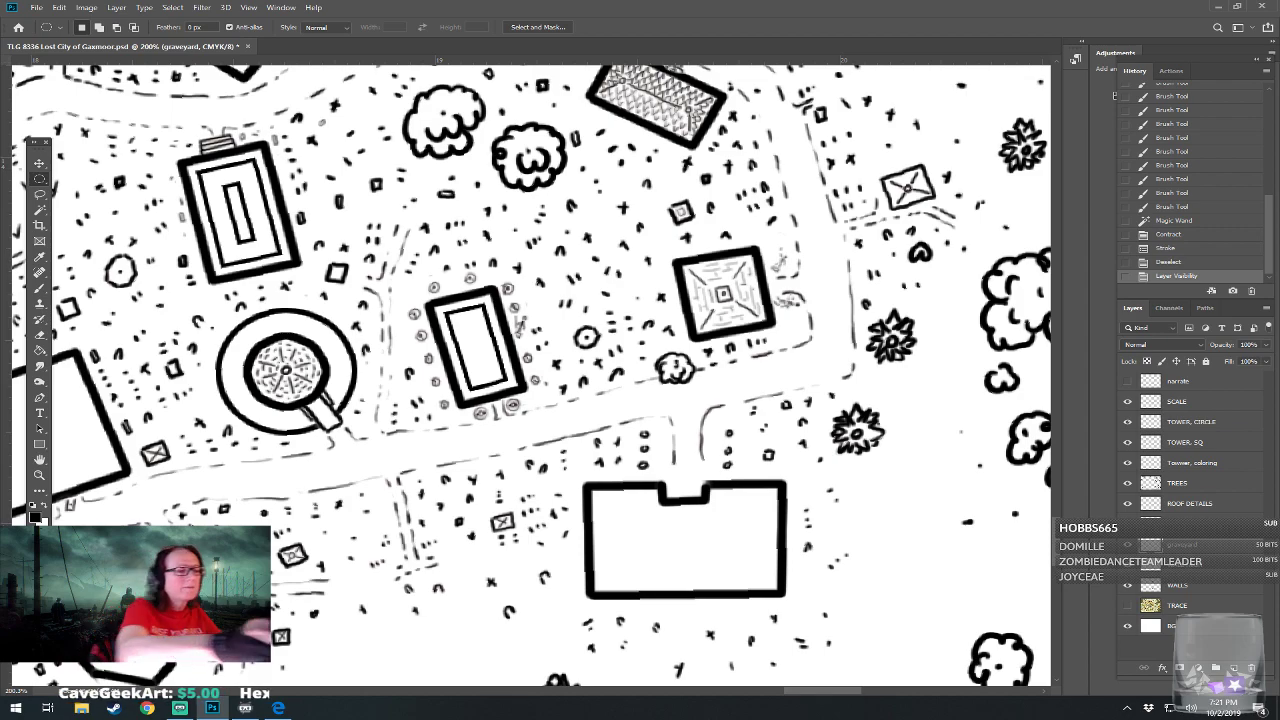
{"action": "left_click", "coordinate": [40, 286]}
{"action": "left_click", "coordinate": [96, 28]}
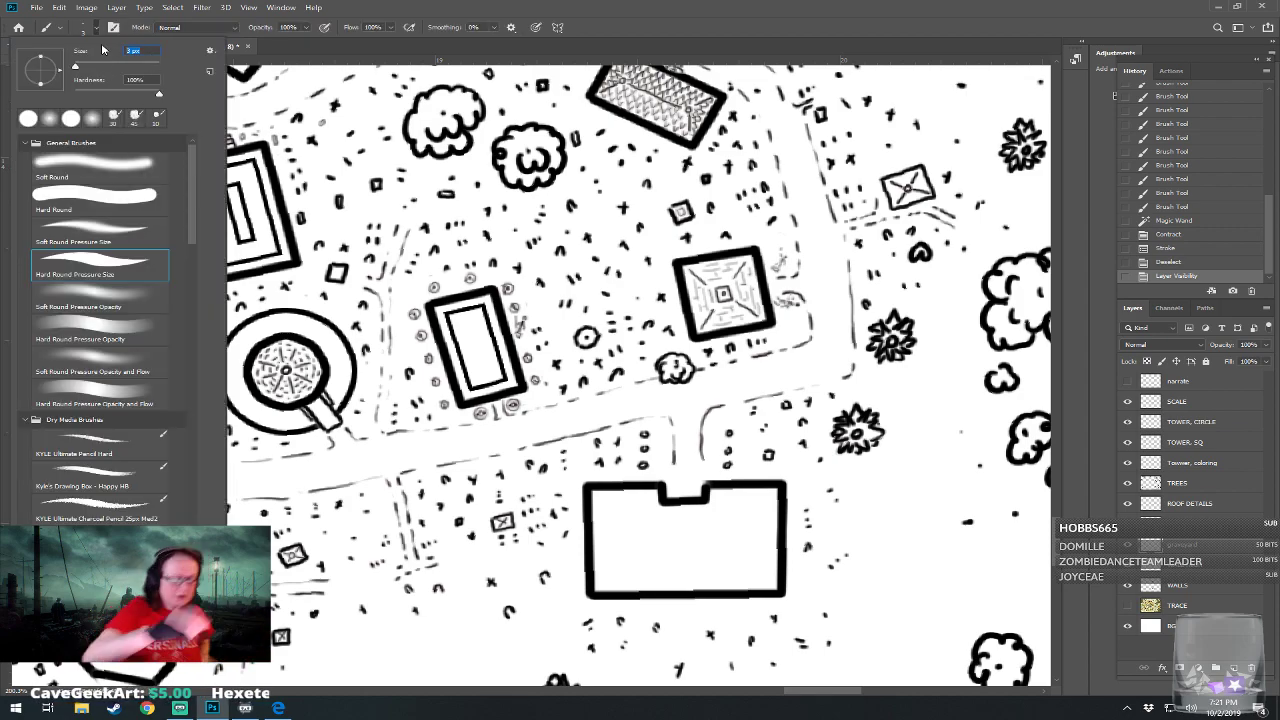
{"action": "type", "text": "5"}
{"action": "key", "text": "Return"}
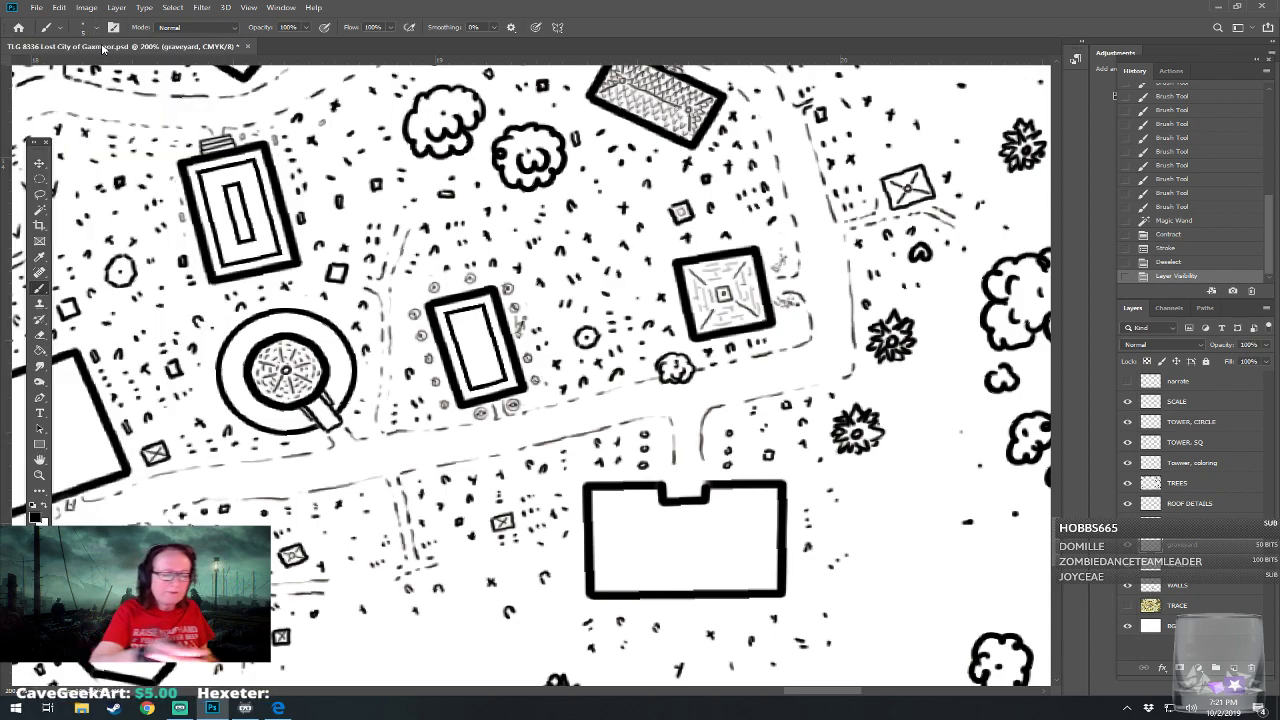
{"action": "left_click", "coordinate": [394, 378]}
{"action": "left_click", "coordinate": [397, 385]}
{"action": "left_click", "coordinate": [398, 376]}
{"action": "left_click", "coordinate": [398, 351]}
{"action": "left_click", "coordinate": [398, 346]}
{"action": "left_click", "coordinate": [399, 338]}
{"action": "left_click", "coordinate": [400, 328]}
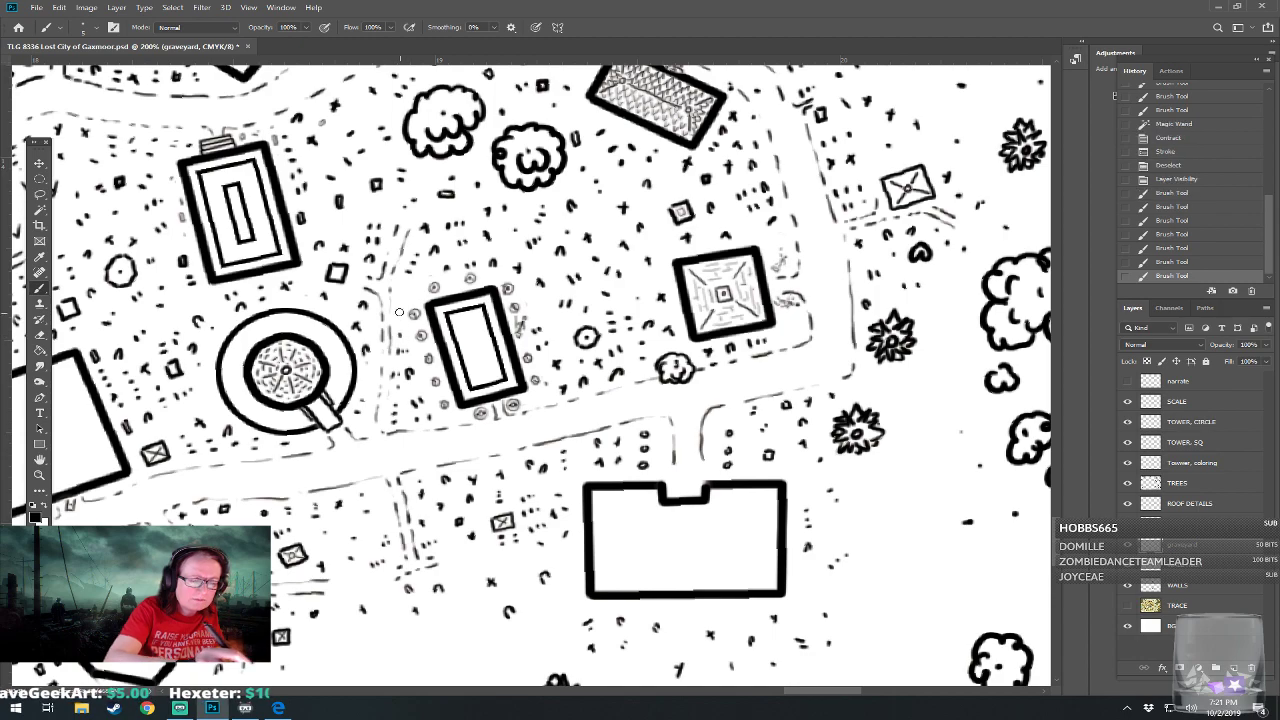
{"action": "left_click", "coordinate": [403, 304]}
{"action": "left_click", "coordinate": [405, 296]}
{"action": "left_click_drag", "start_coordinate": [402, 283], "coordinate": [404, 290]}
{"action": "left_click", "coordinate": [426, 268]}
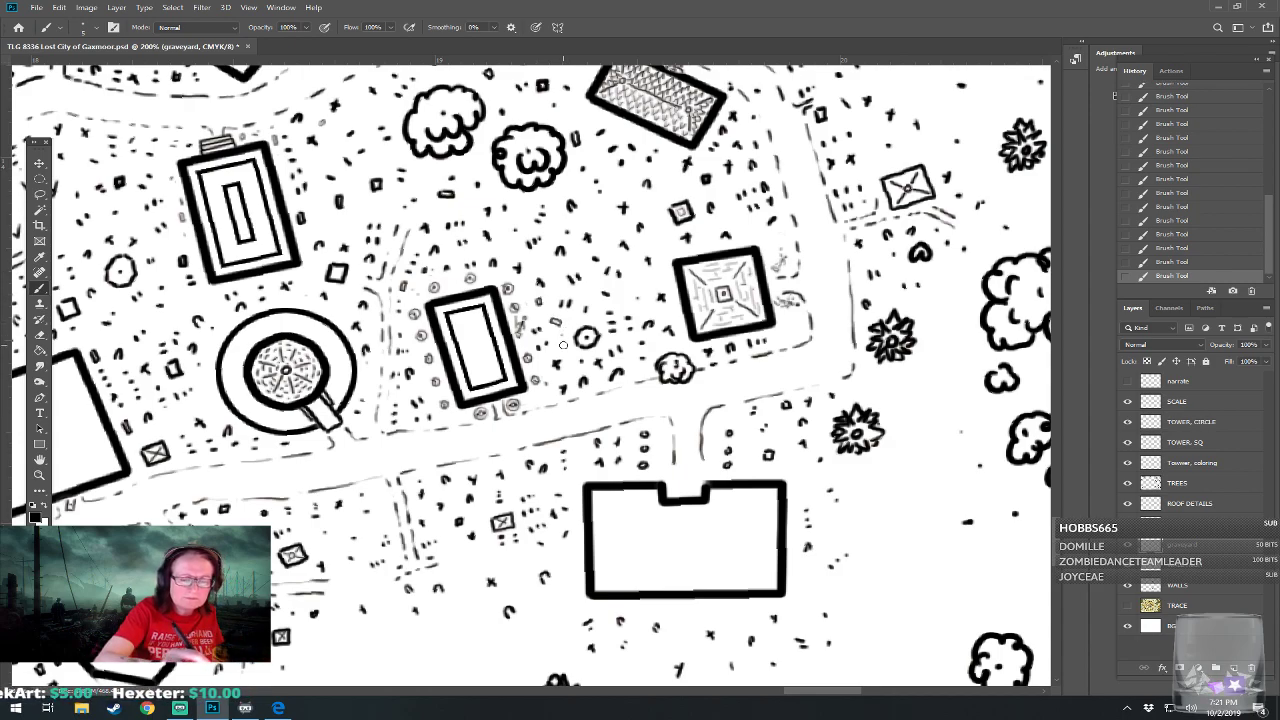
On the ROOF DETAILS layer, paint four small marks in the interior corners of the large notched rectangular building beneath the southern path
{"action": "left_click_drag", "start_coordinate": [563, 345], "coordinate": [623, 334]}
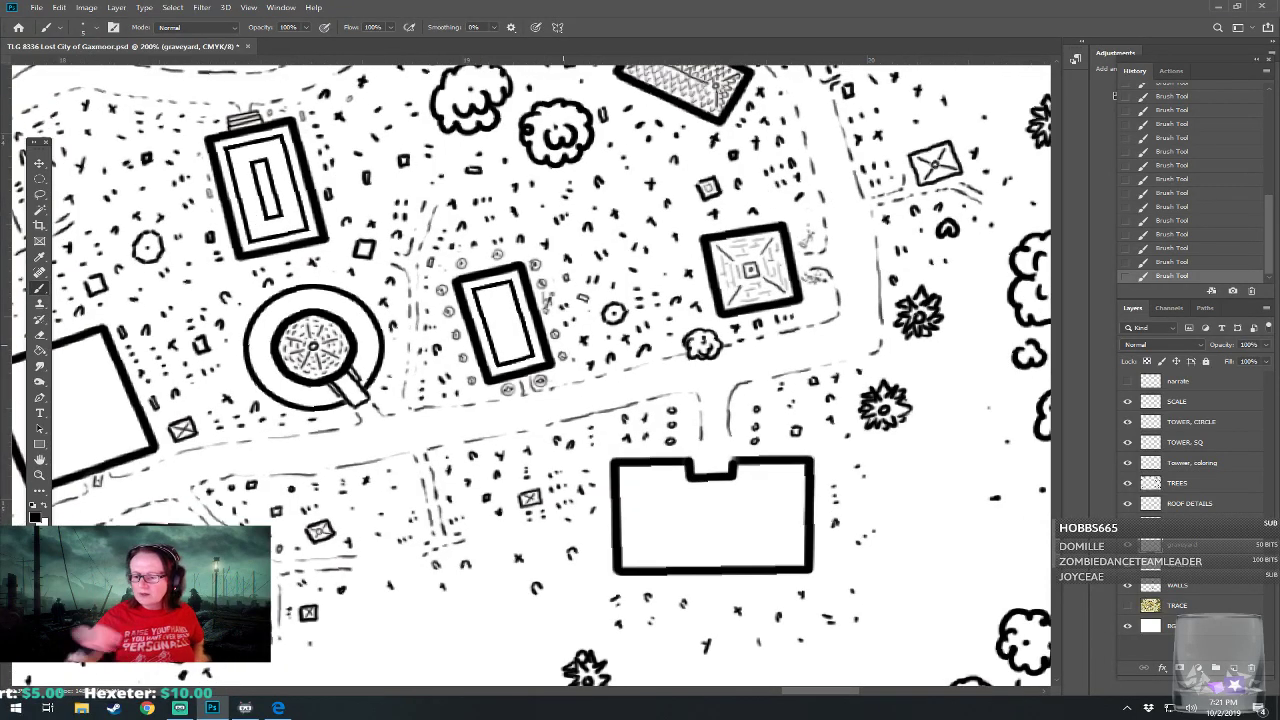
{"action": "left_click", "coordinate": [1188, 504]}
{"action": "left_click_drag", "start_coordinate": [620, 335], "coordinate": [564, 345]}
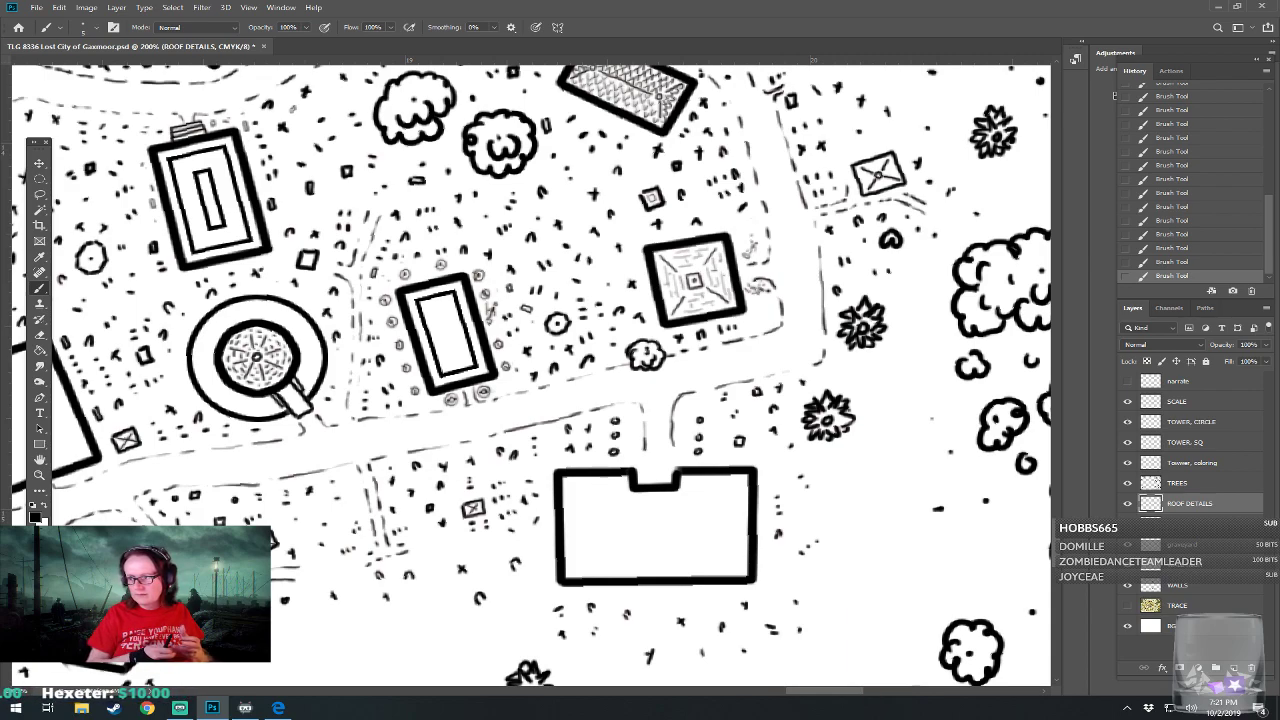
{"action": "left_click_drag", "start_coordinate": [600, 360], "coordinate": [574, 344]}
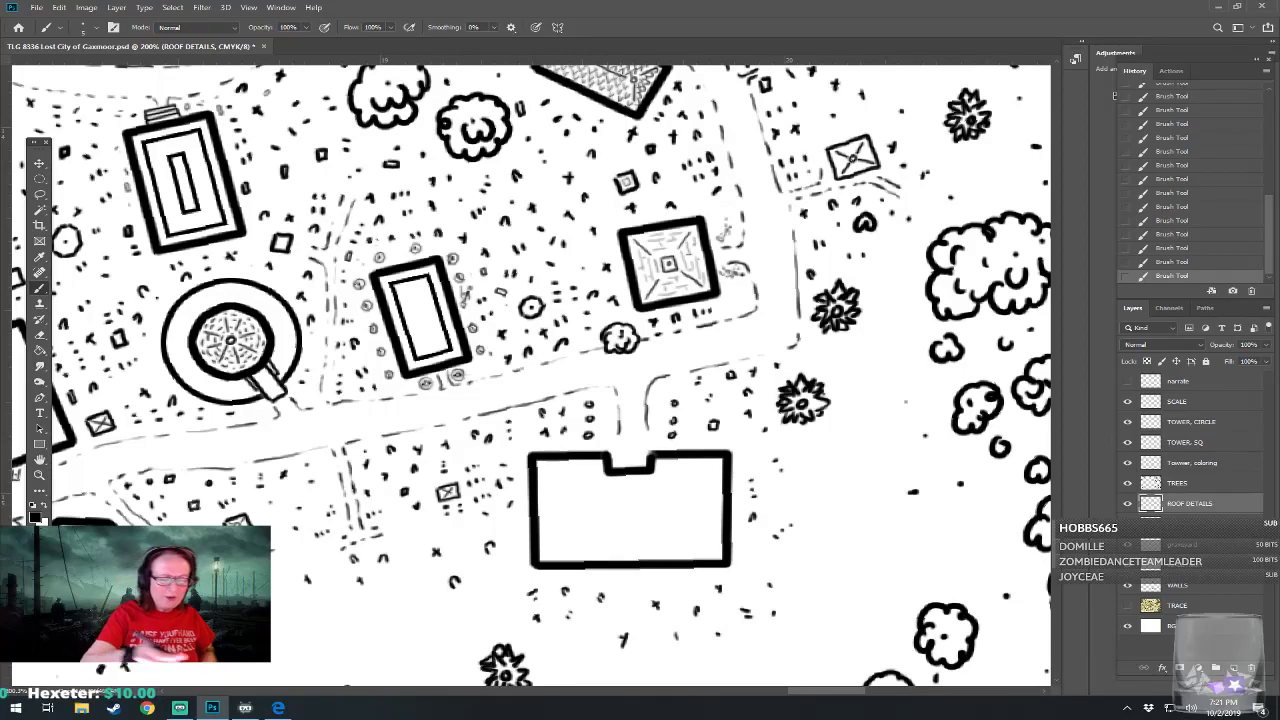
{"action": "left_click", "coordinate": [549, 472]}
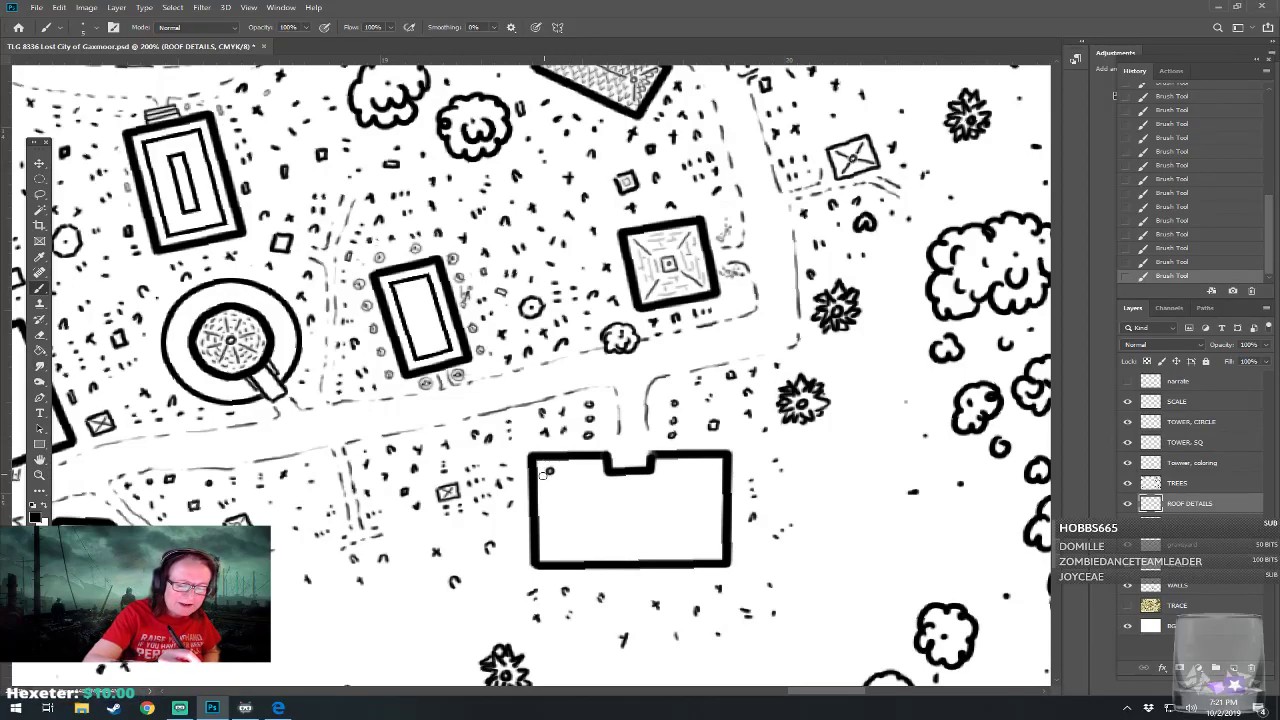
{"action": "left_click", "coordinate": [549, 552]}
{"action": "left_click", "coordinate": [714, 468]}
{"action": "left_click", "coordinate": [711, 549]}
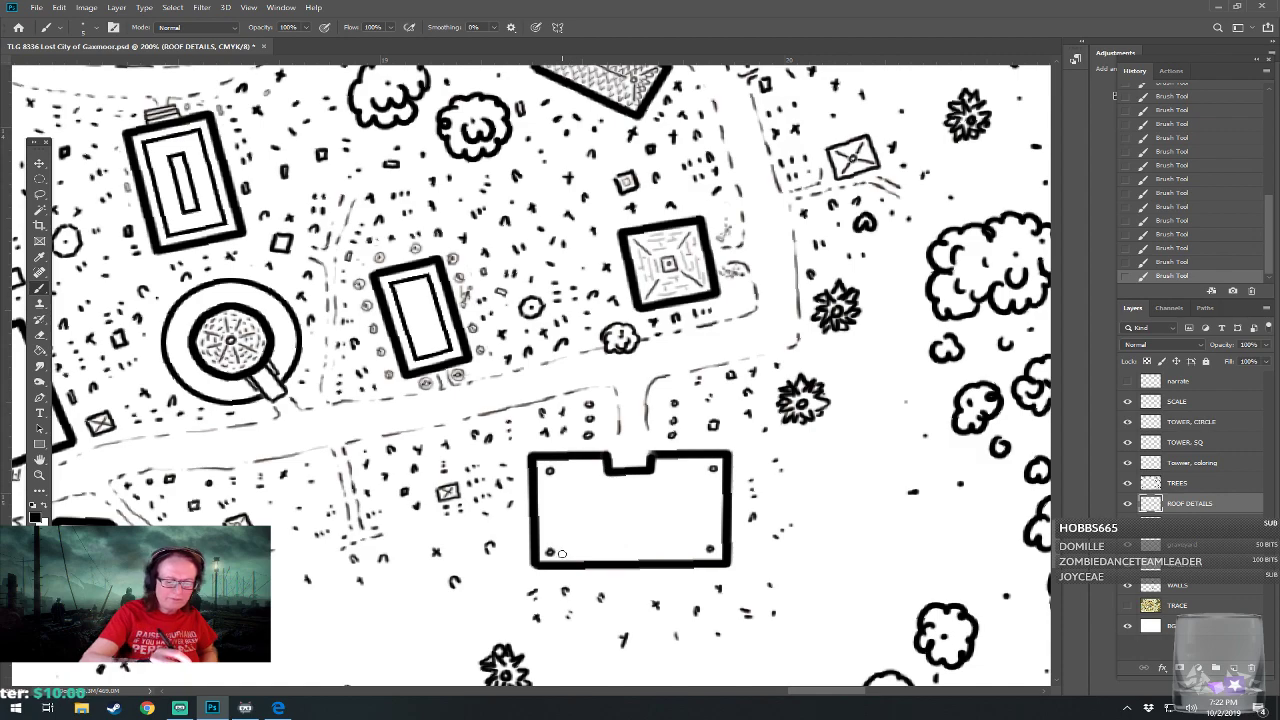
Connect the corner marks with thin straight lines along the building's inner edges, leaving the notch open
{"action": "left_click_drag", "start_coordinate": [562, 552], "coordinate": [674, 551]}
{"action": "left_click", "coordinate": [692, 551], "text": "shift"}
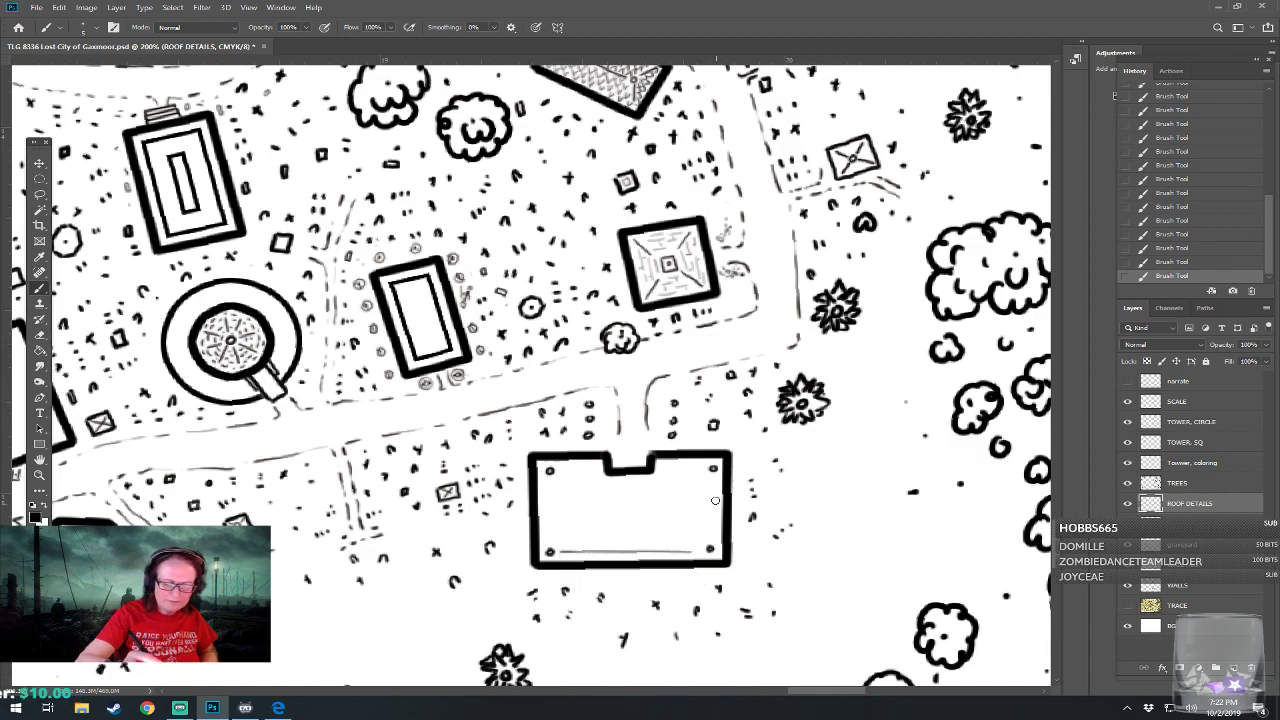
{"action": "left_click_drag", "start_coordinate": [712, 482], "coordinate": [711, 540]}
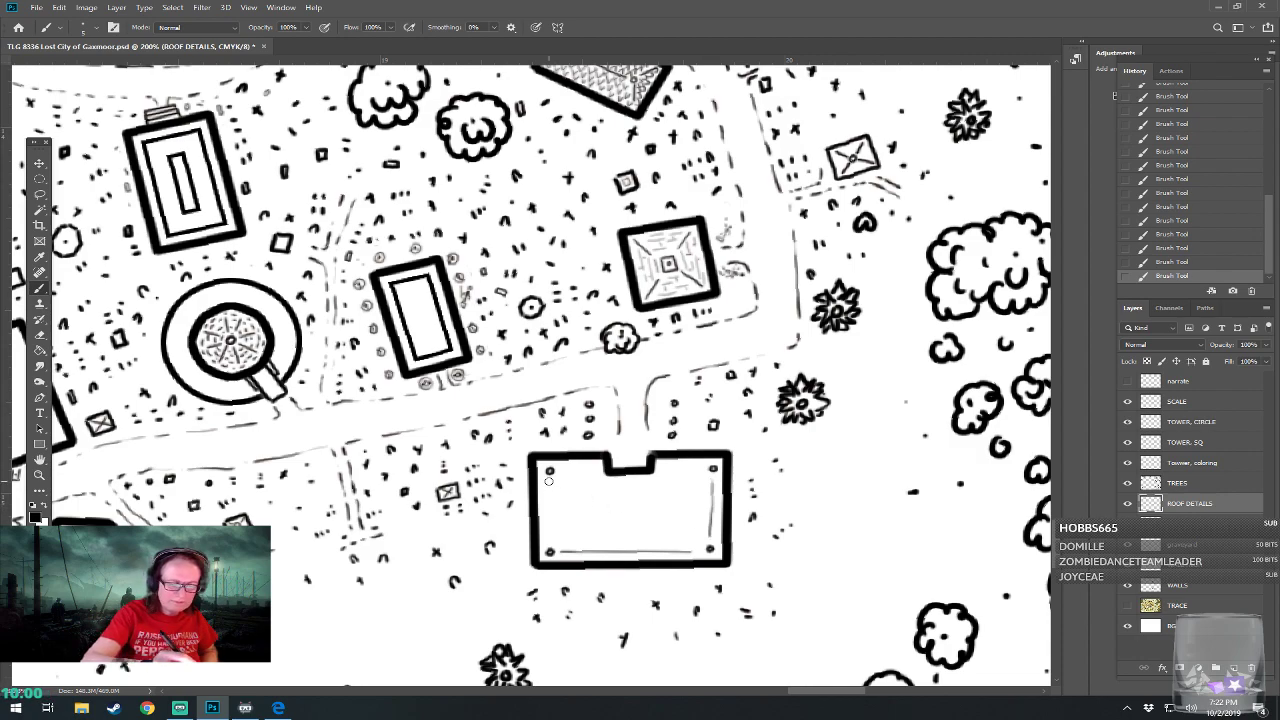
{"action": "left_click_drag", "start_coordinate": [549, 482], "coordinate": [548, 538]}
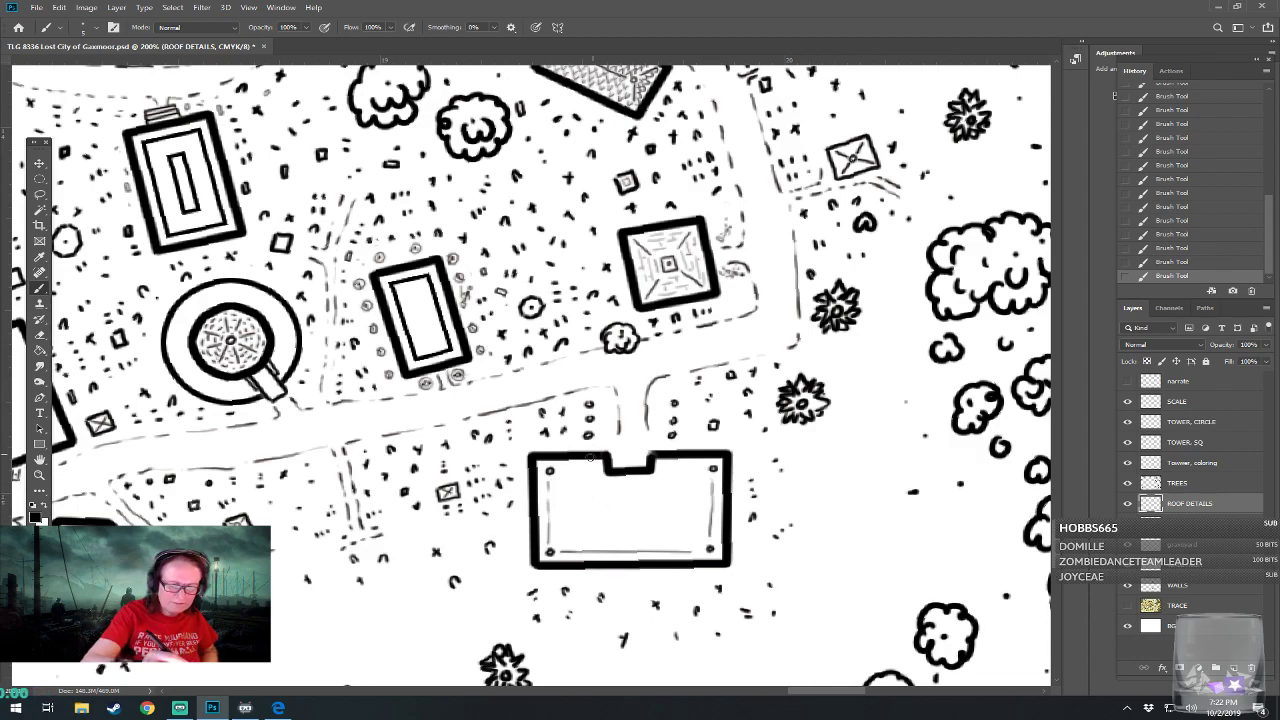
{"action": "left_click_drag", "start_coordinate": [559, 470], "coordinate": [592, 469]}
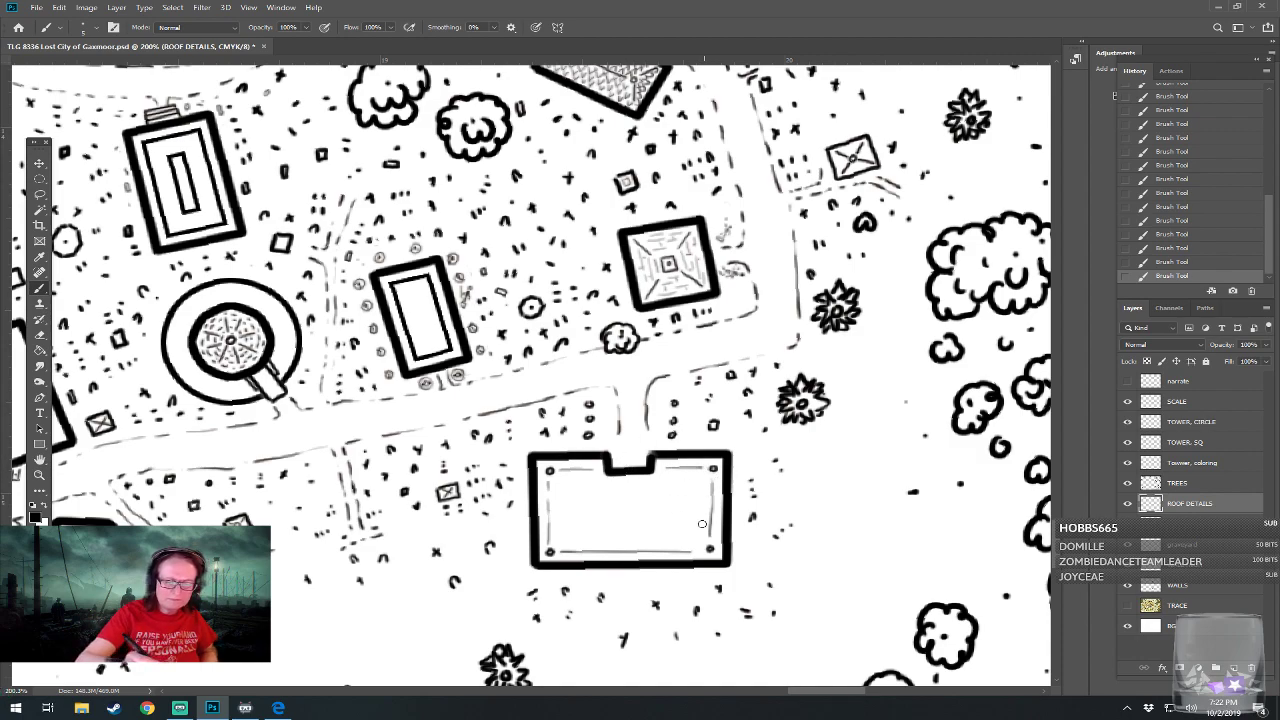
Draw short diagonal hip lines inward from the roof corners and a central ridge line between two small ridge-end marks
{"action": "left_click_drag", "start_coordinate": [560, 480], "coordinate": [575, 495]}
{"action": "left_click_drag", "start_coordinate": [565, 538], "coordinate": [577, 524]}
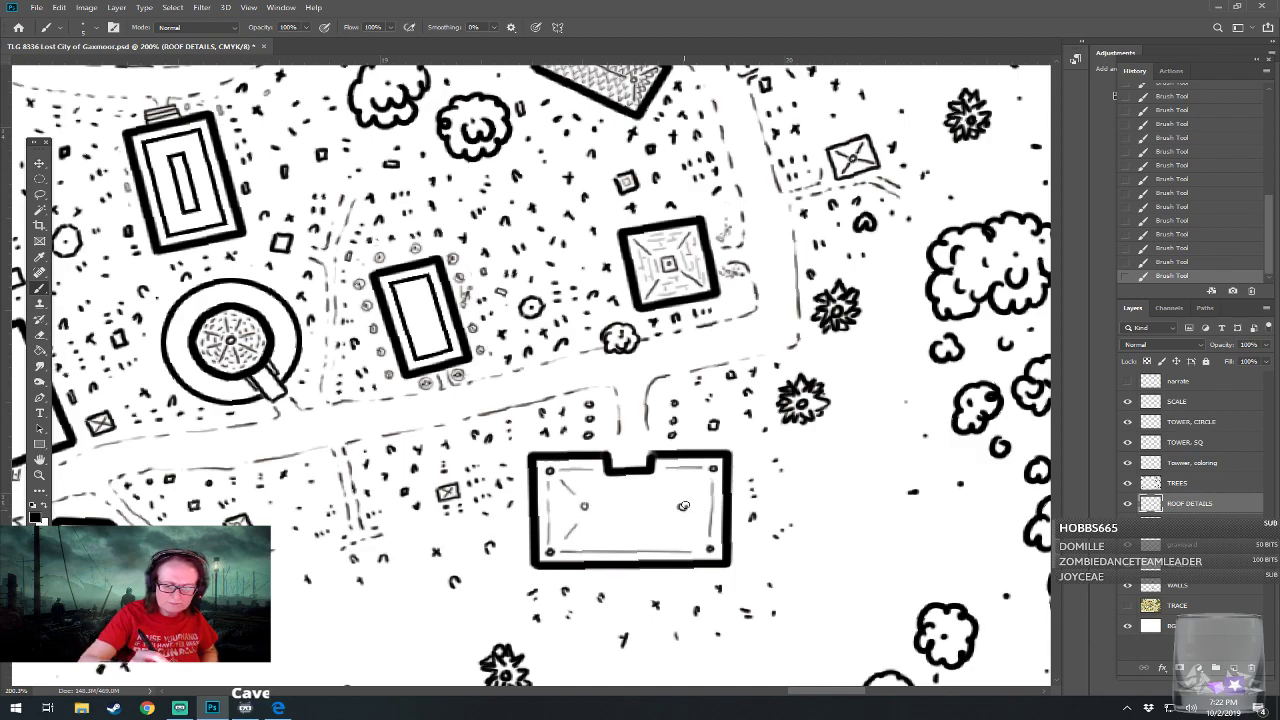
{"action": "left_click_drag", "start_coordinate": [701, 484], "coordinate": [693, 498]}
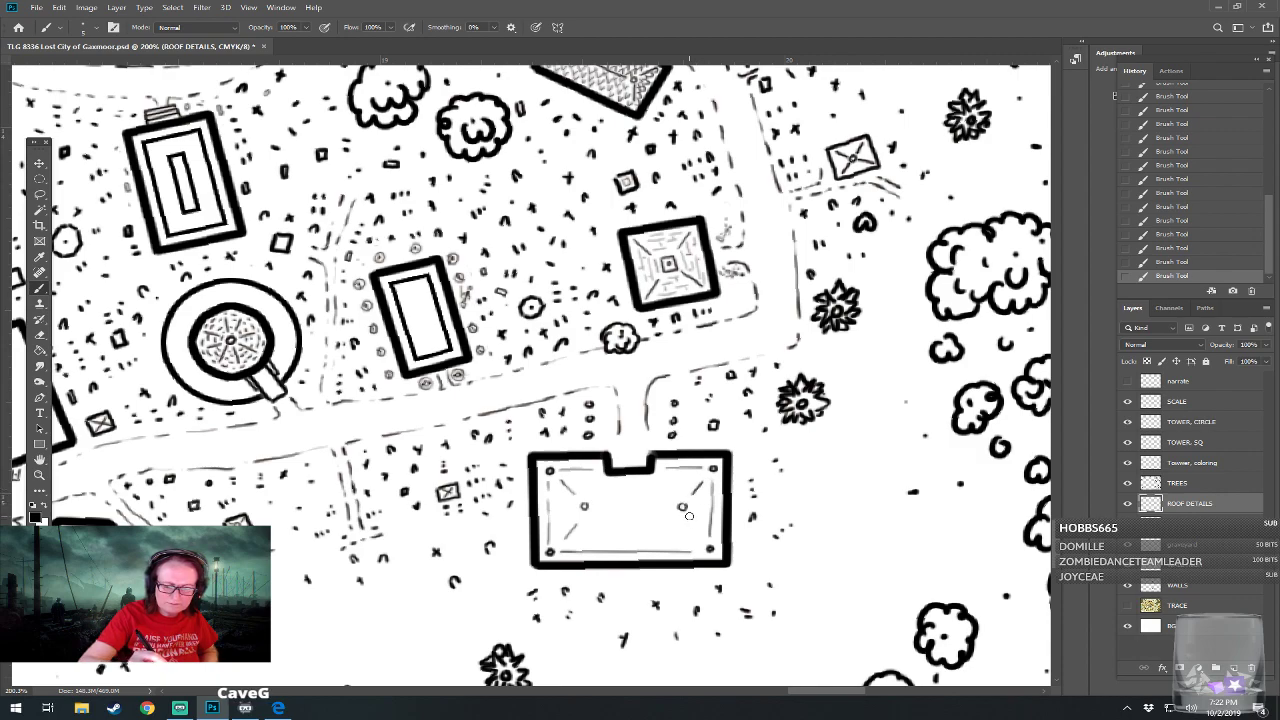
{"action": "left_click_drag", "start_coordinate": [600, 506], "coordinate": [668, 506]}
Look over the whole graveyard and its surroundings to check which building roofs still lack detail
{"action": "left_click_drag", "start_coordinate": [640, 584], "coordinate": [715, 554]}
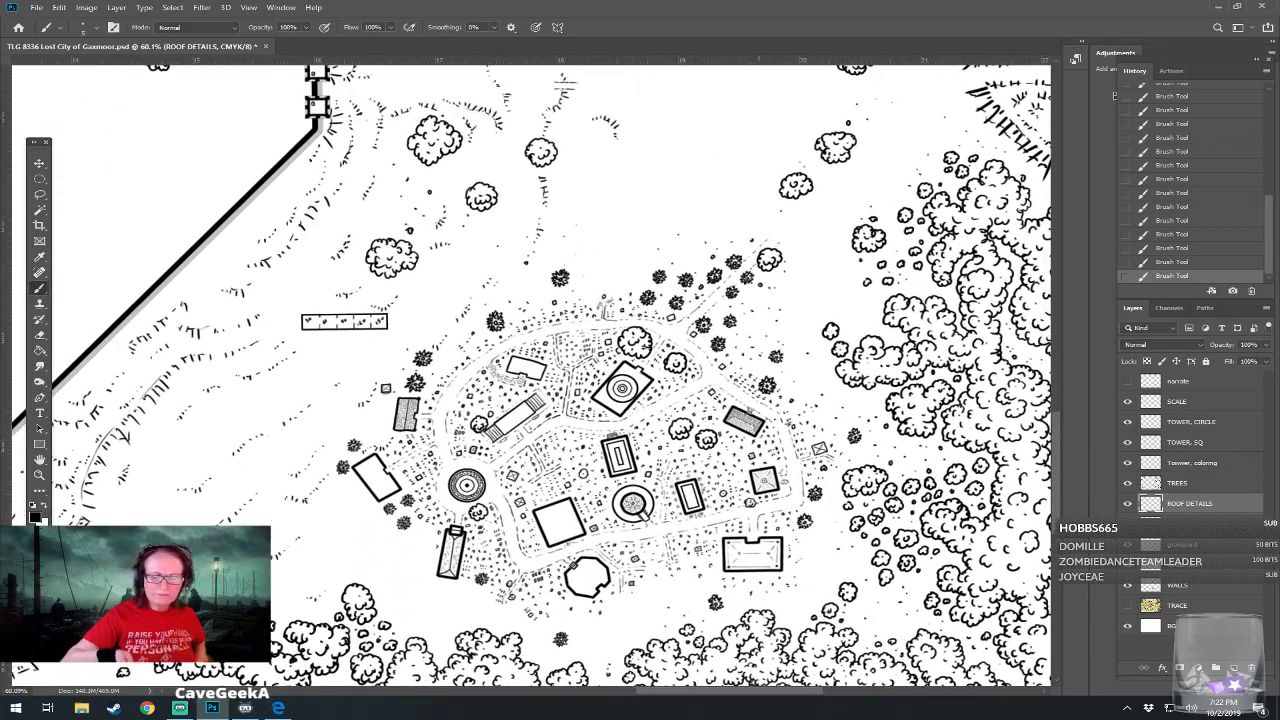
{"action": "scroll", "coordinate": [530, 370], "scroll_direction": "left", "scroll_amount": 3}
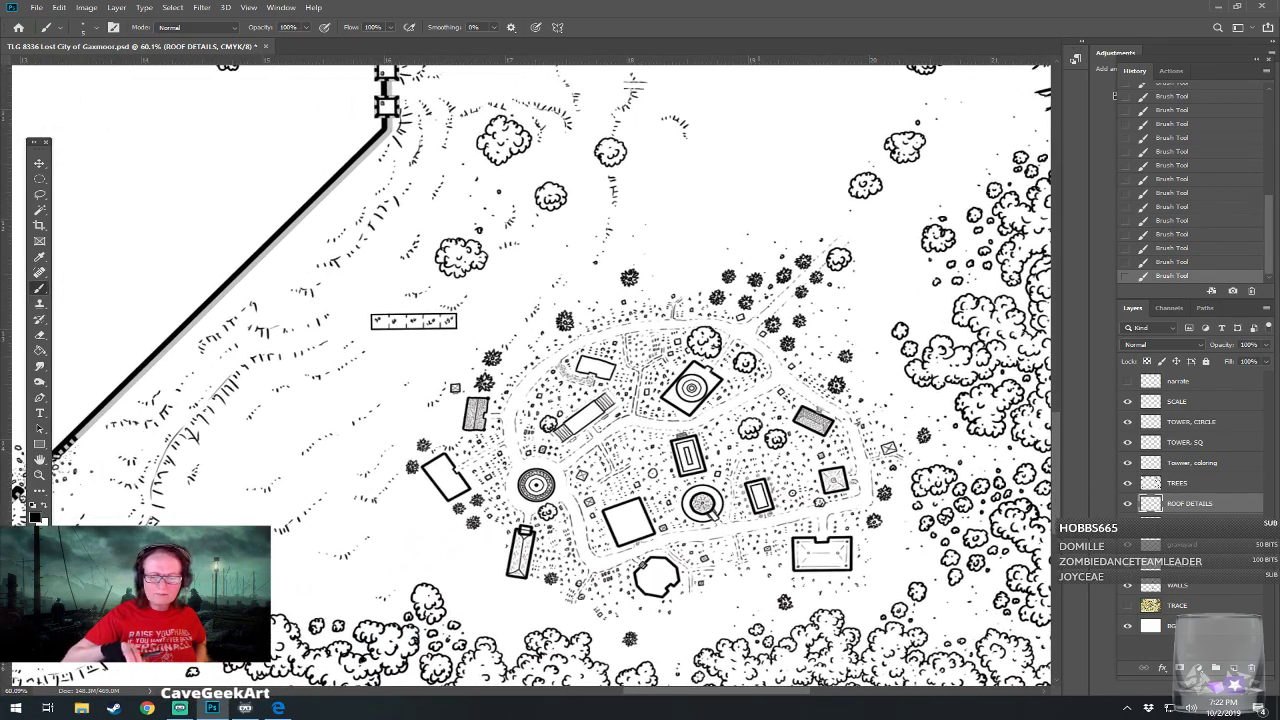
{"action": "scroll", "coordinate": [530, 370], "scroll_direction": "right", "scroll_amount": 2}
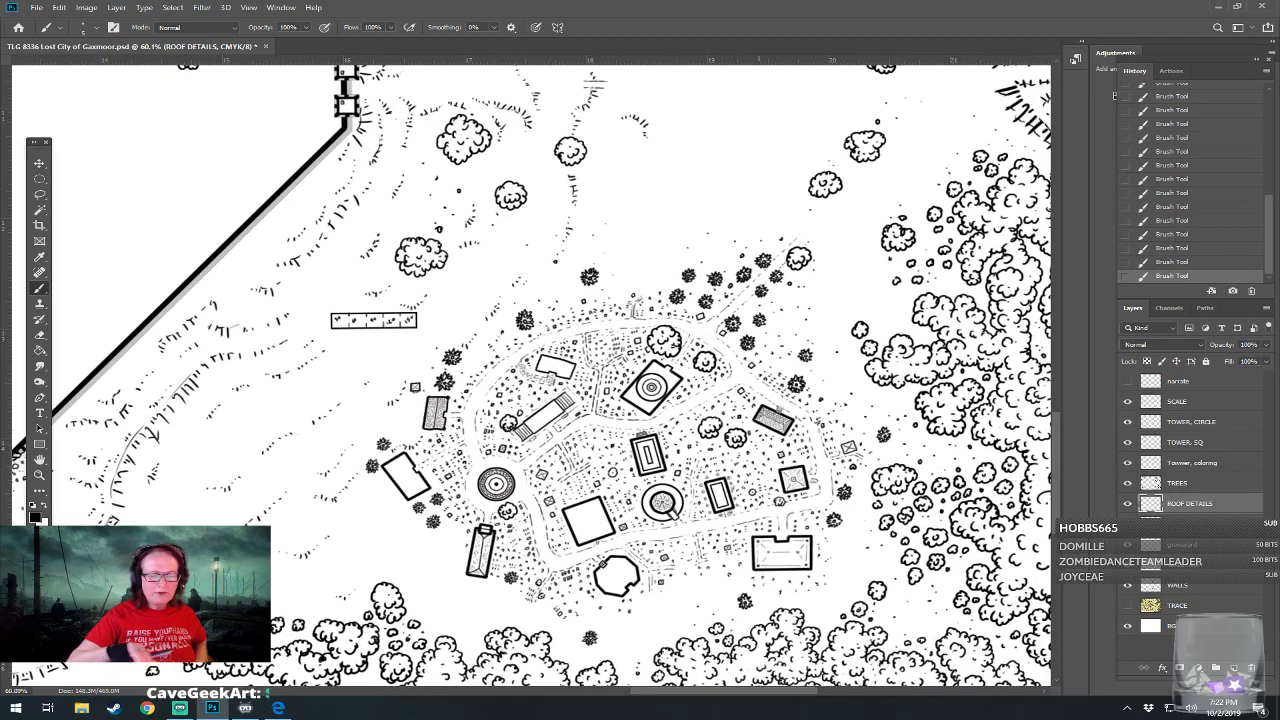
{"action": "left_click_drag", "start_coordinate": [842, 400], "coordinate": [830, 341]}
{"action": "scroll", "coordinate": [759, 370], "scroll_direction": "up", "scroll_amount": 1}
{"action": "scroll", "coordinate": [735, 480], "scroll_direction": "up", "scroll_amount": 6}
{"action": "scroll", "coordinate": [735, 480], "scroll_direction": "down", "scroll_amount": 2}
{"action": "scroll", "coordinate": [700, 480], "scroll_direction": "up", "scroll_amount": 1}
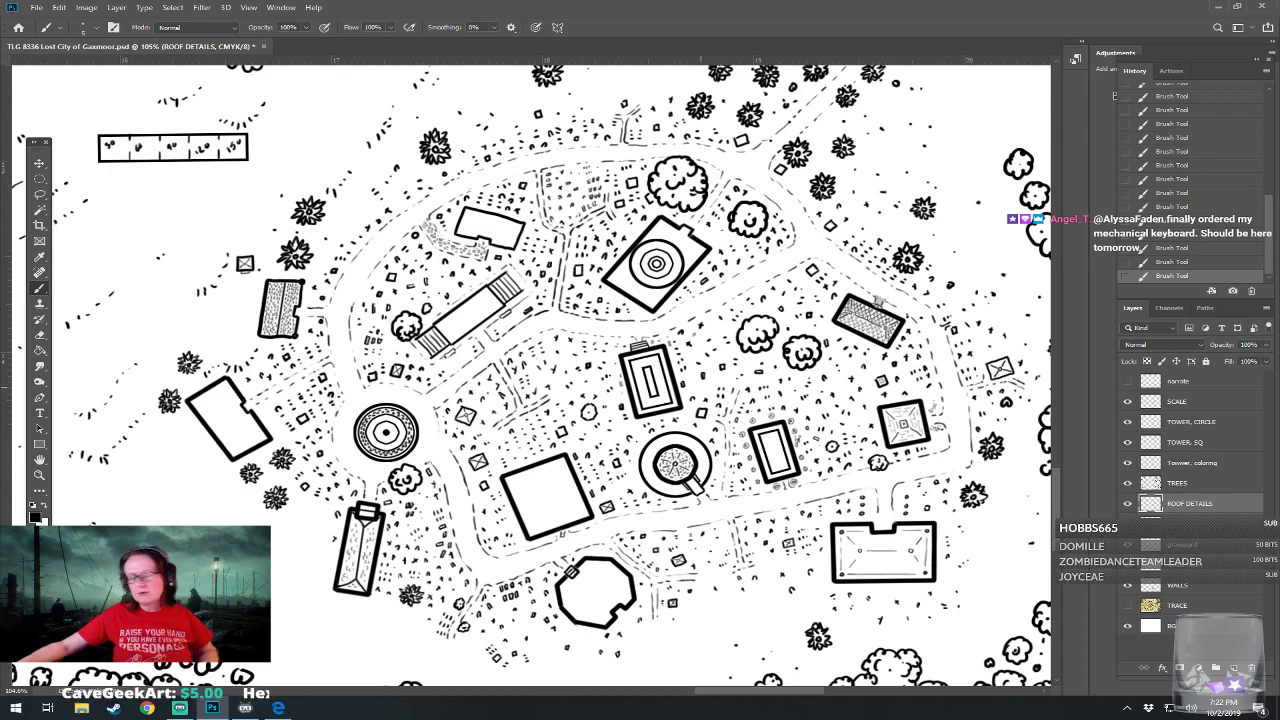
On the graveyard layer, select the empty interiors of the square, long diagonal, two small notched and octagonal buildings together with the Magic Wand
{"action": "left_click", "coordinate": [40, 210]}
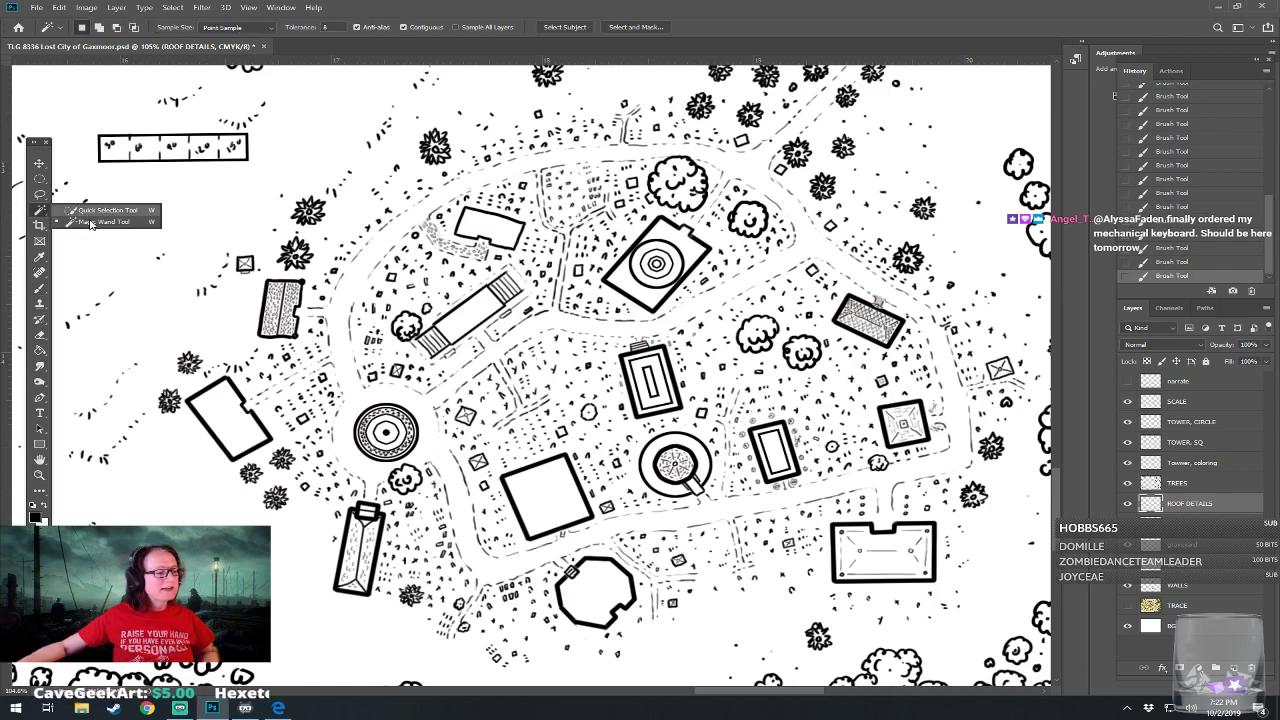
{"action": "left_click", "coordinate": [92, 221]}
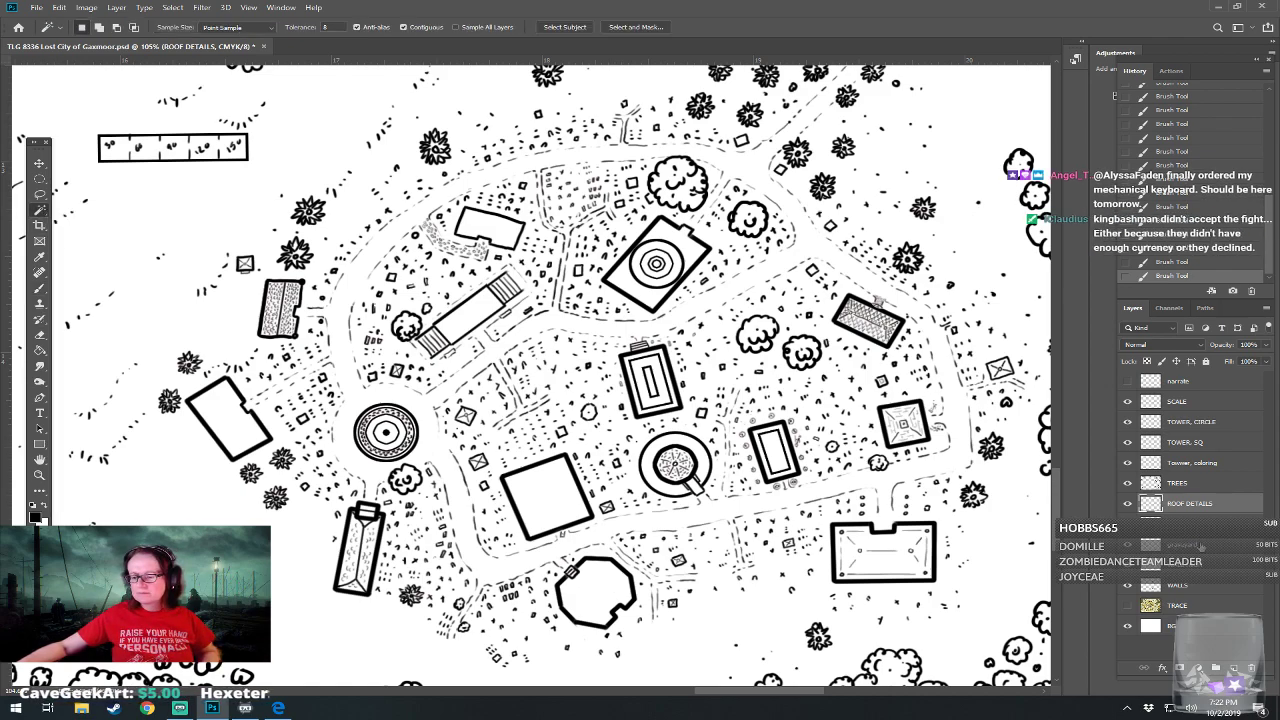
{"action": "left_click", "coordinate": [1200, 546]}
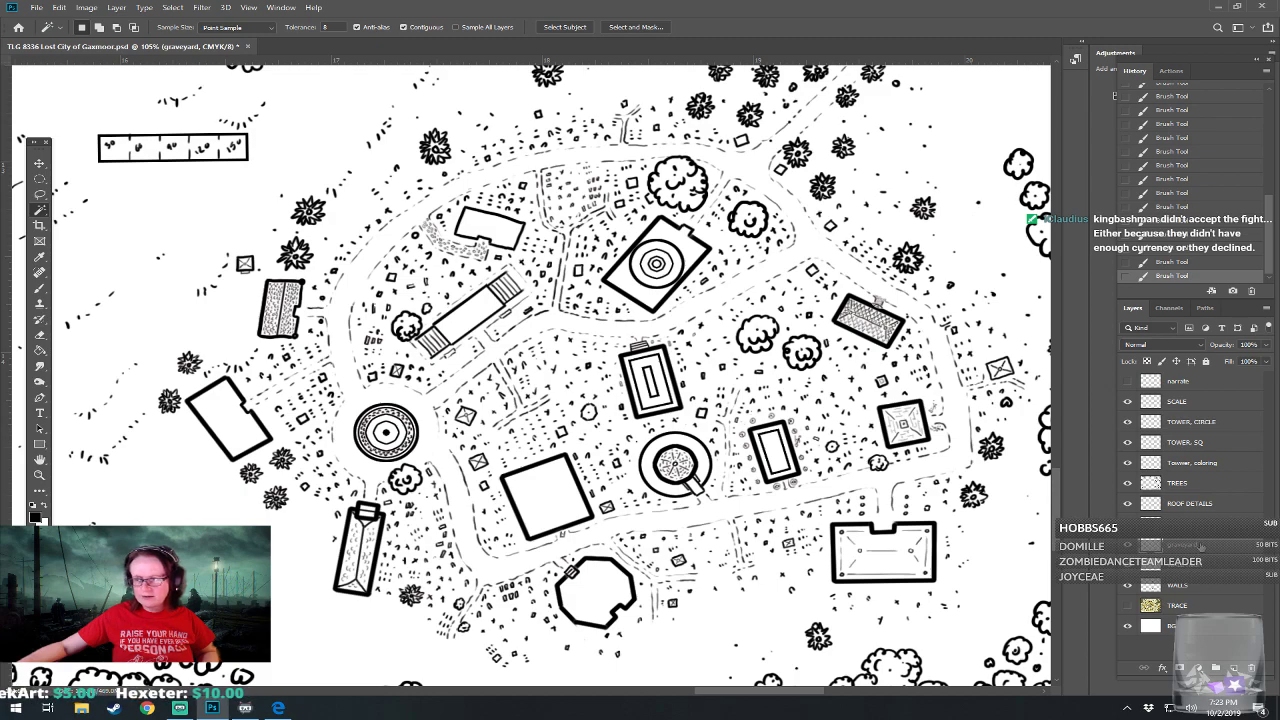
{"action": "left_click", "coordinate": [568, 502]}
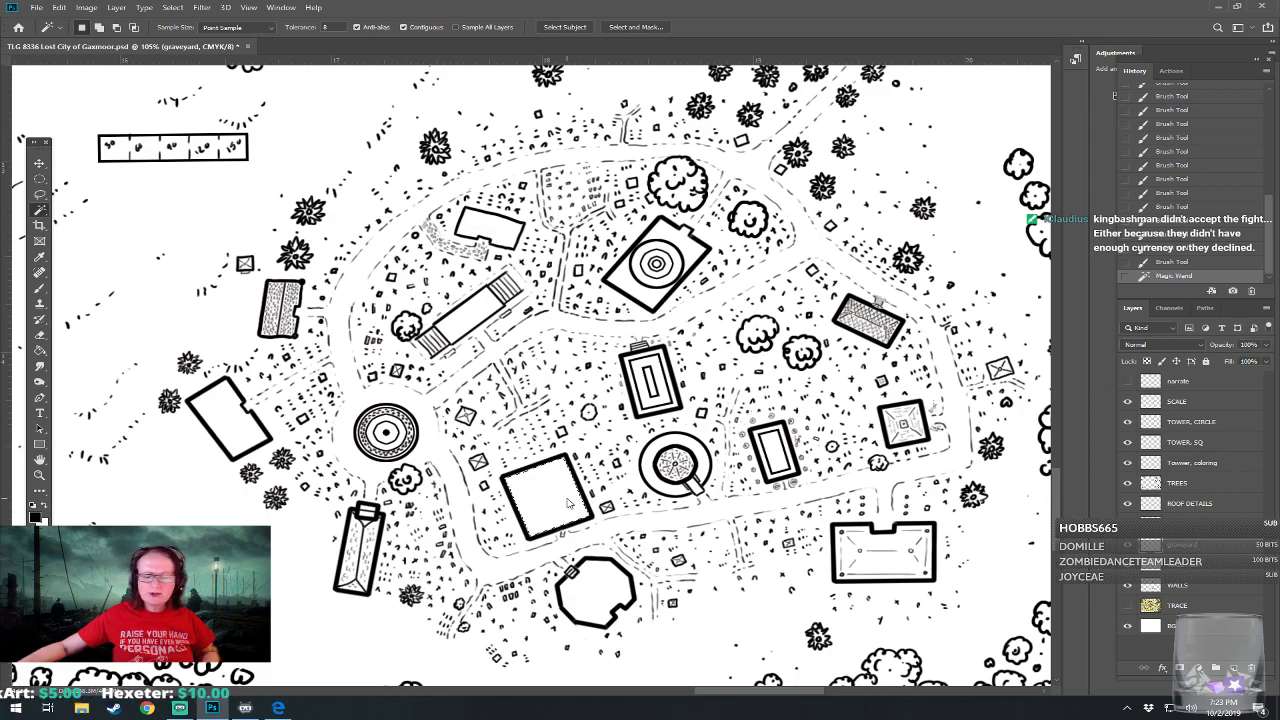
{"action": "left_click", "coordinate": [471, 318], "text": "shift"}
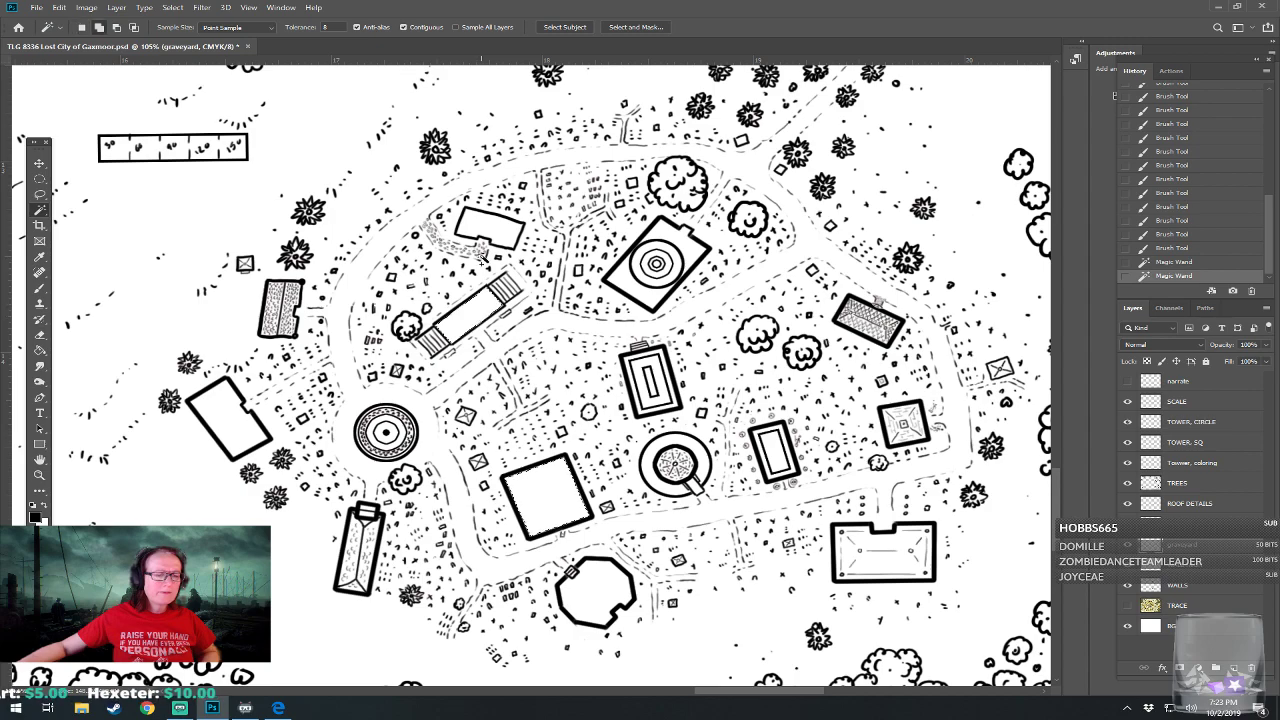
{"action": "left_click", "coordinate": [438, 320], "text": "shift"}
{"action": "left_click", "coordinate": [232, 410], "text": "shift"}
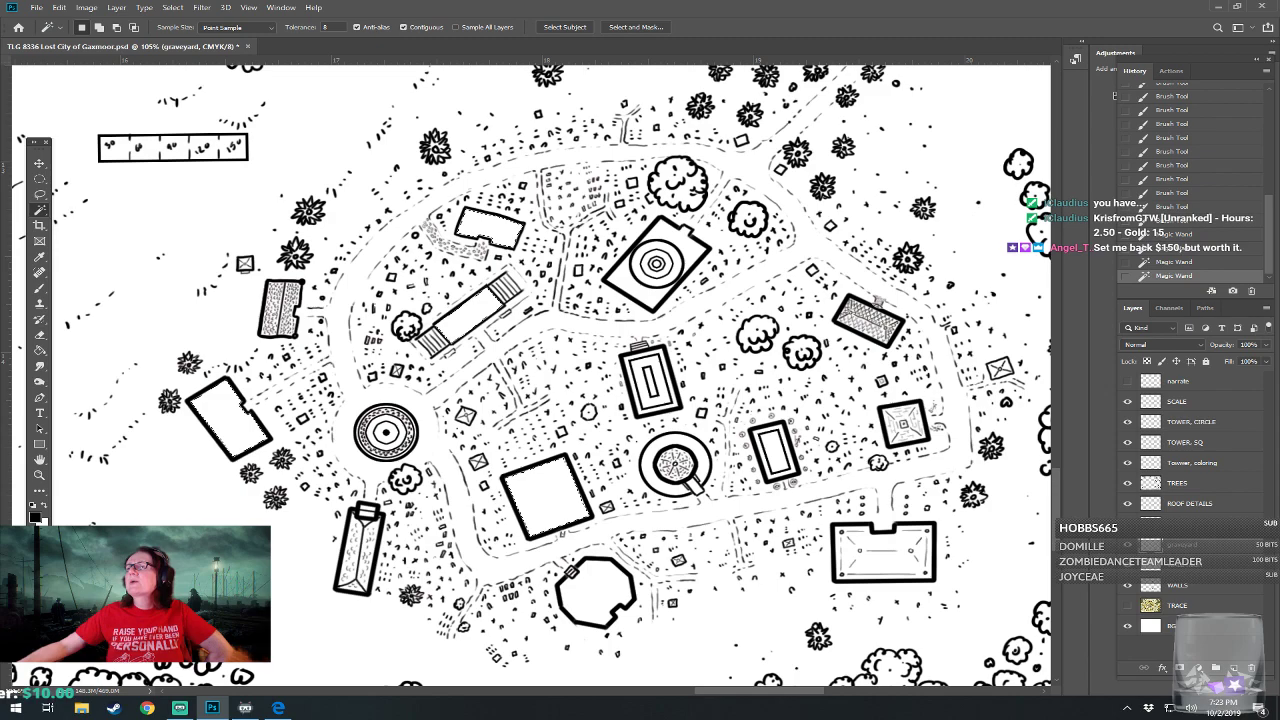
{"action": "key", "text": "alt+Tab"}
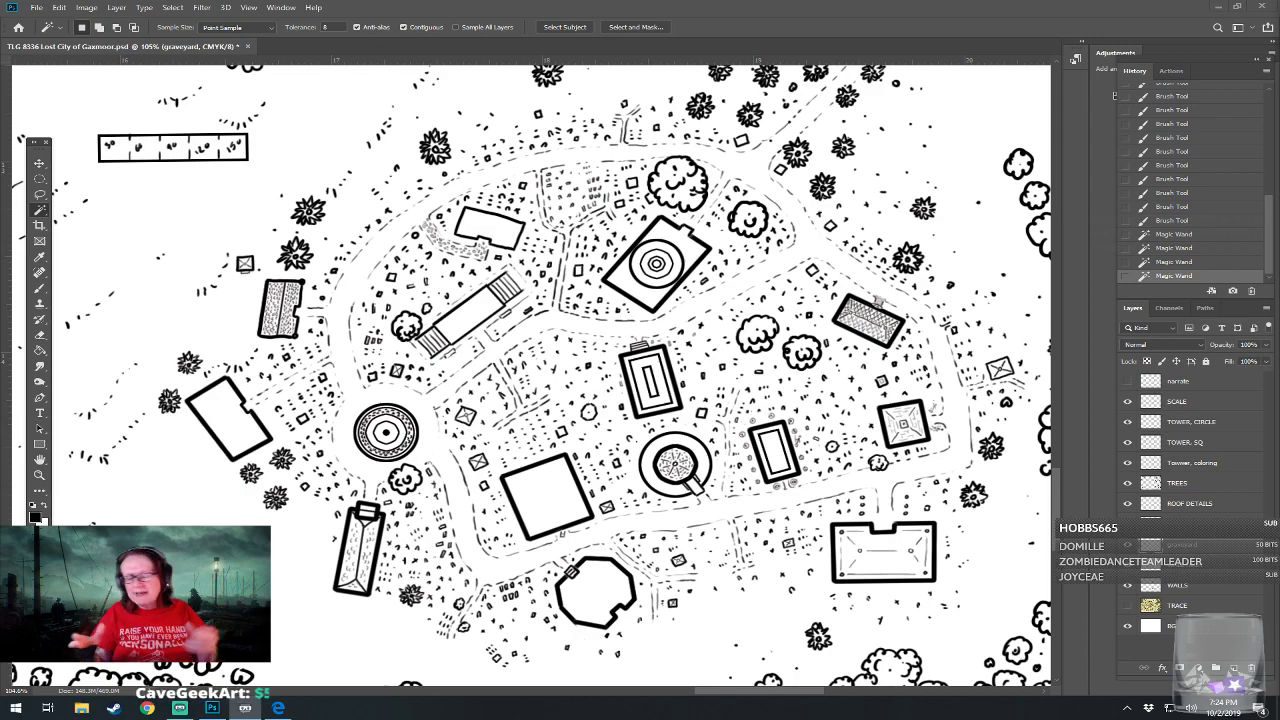
{"action": "left_click_drag", "start_coordinate": [530, 375], "coordinate": [562, 391]}
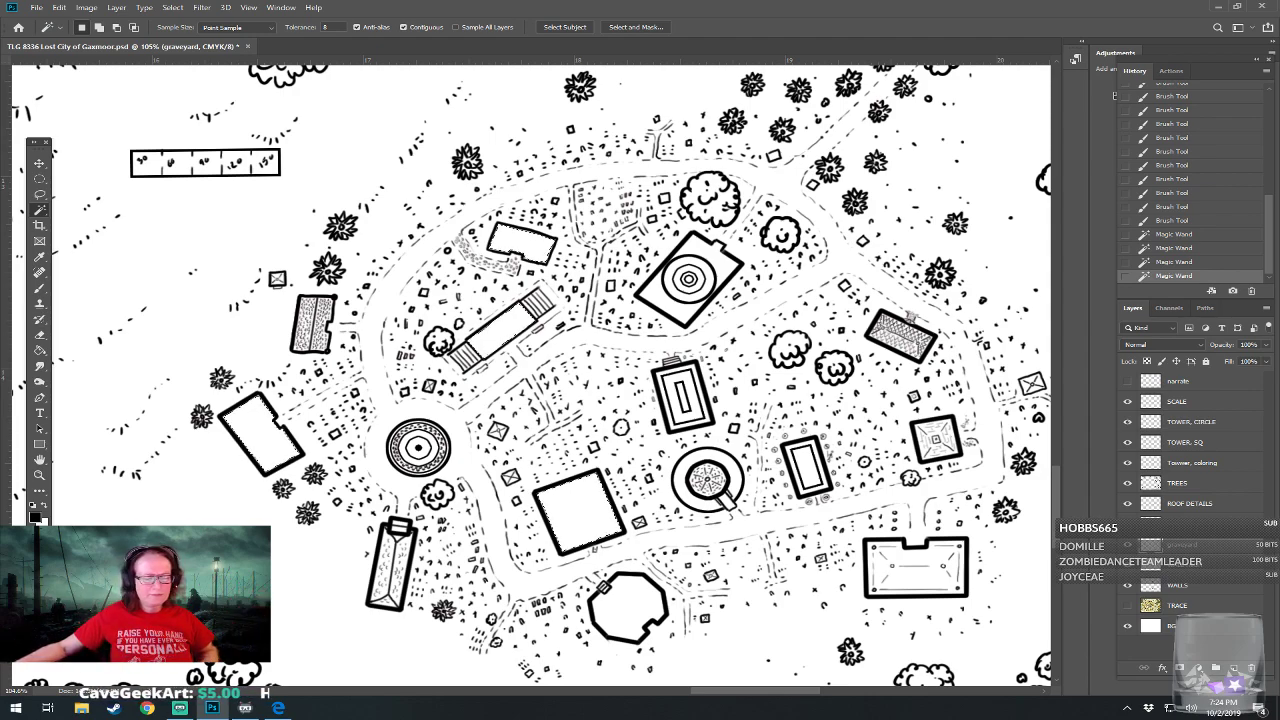
{"action": "left_click", "coordinate": [624, 617]}
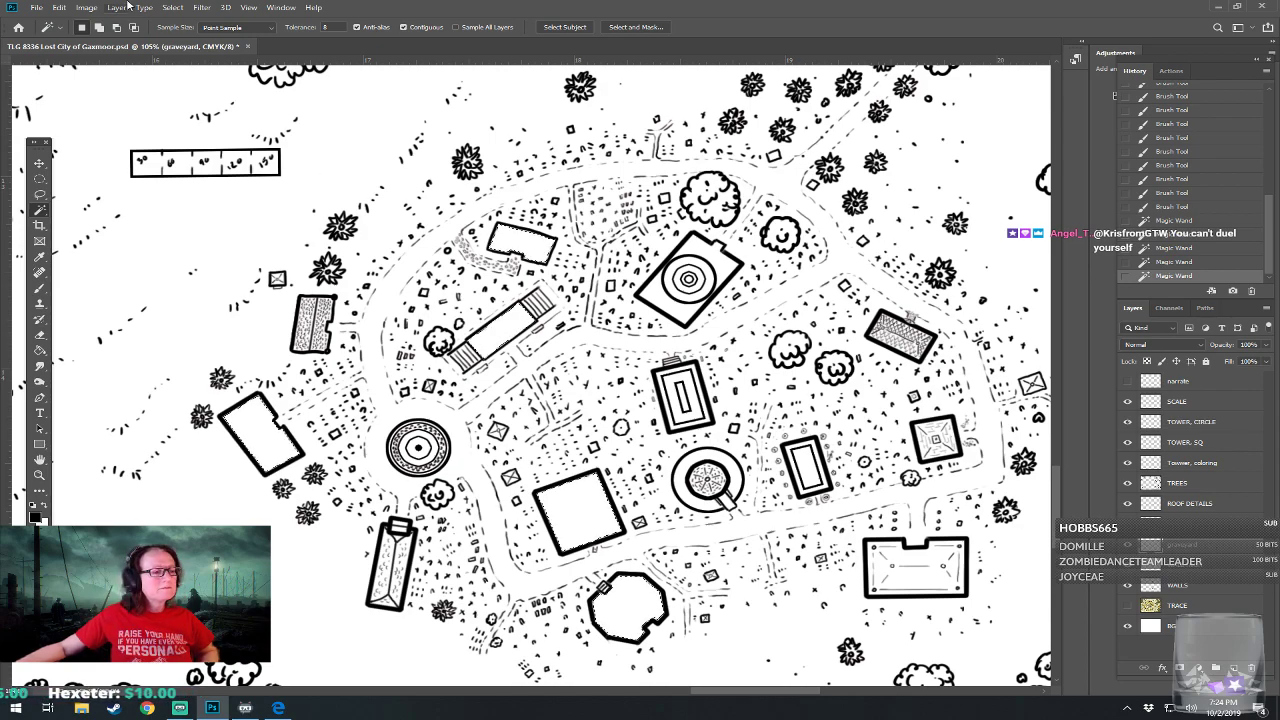
Contract the combined roof selection and apply a 3 px inside stroke to it on the ROOF DETAILS layer as an inner outline
{"action": "left_click", "coordinate": [181, 12]}
{"action": "mouse_move", "coordinate": [240, 180]}
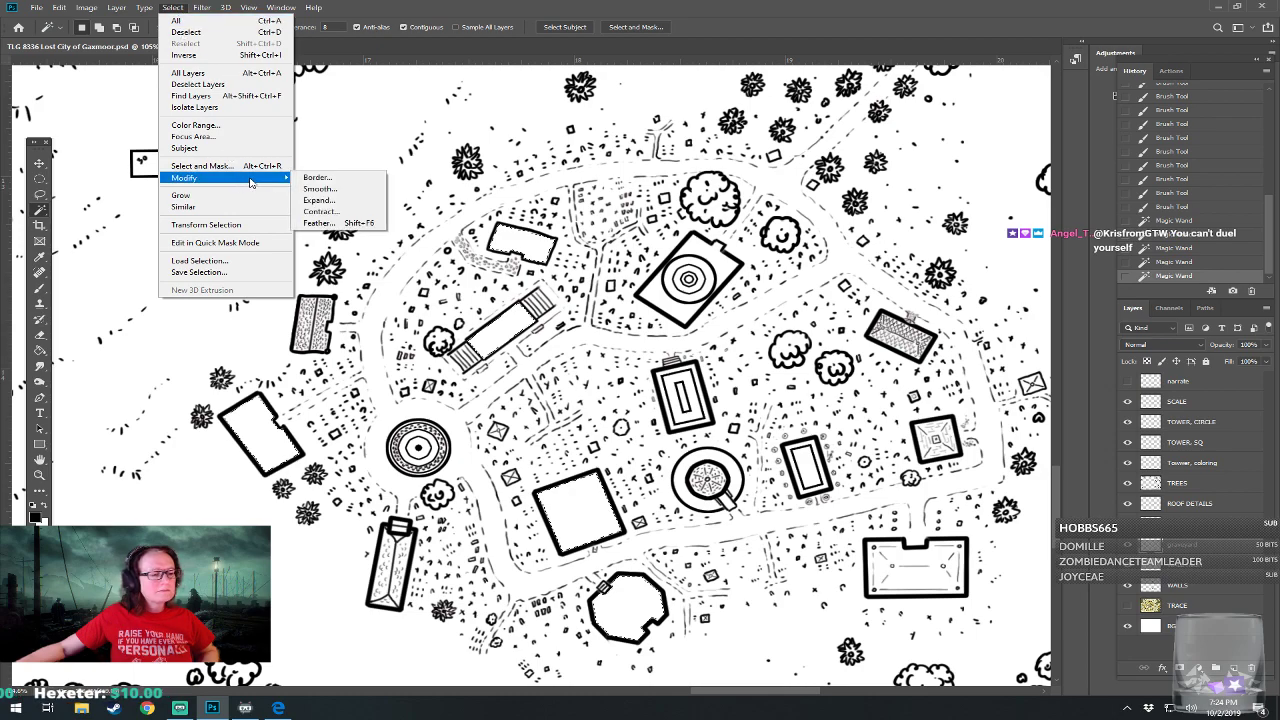
{"action": "left_click", "coordinate": [322, 211]}
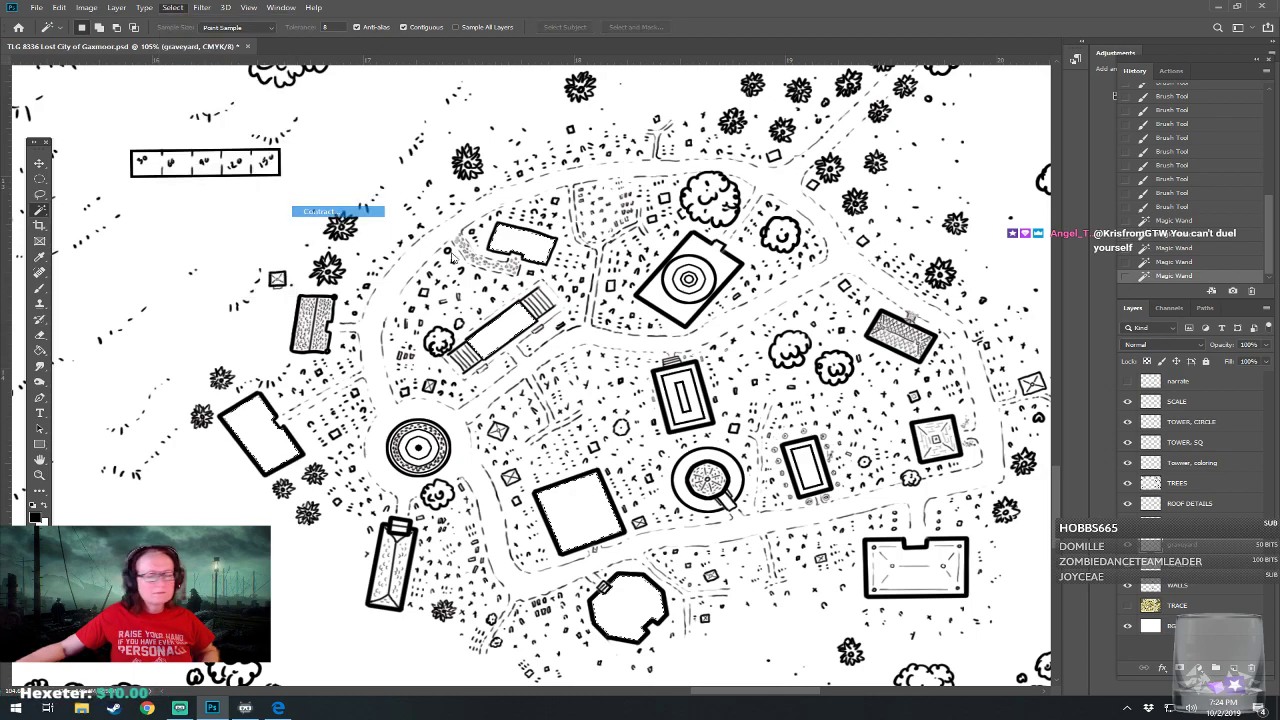
{"action": "left_click", "coordinate": [707, 223]}
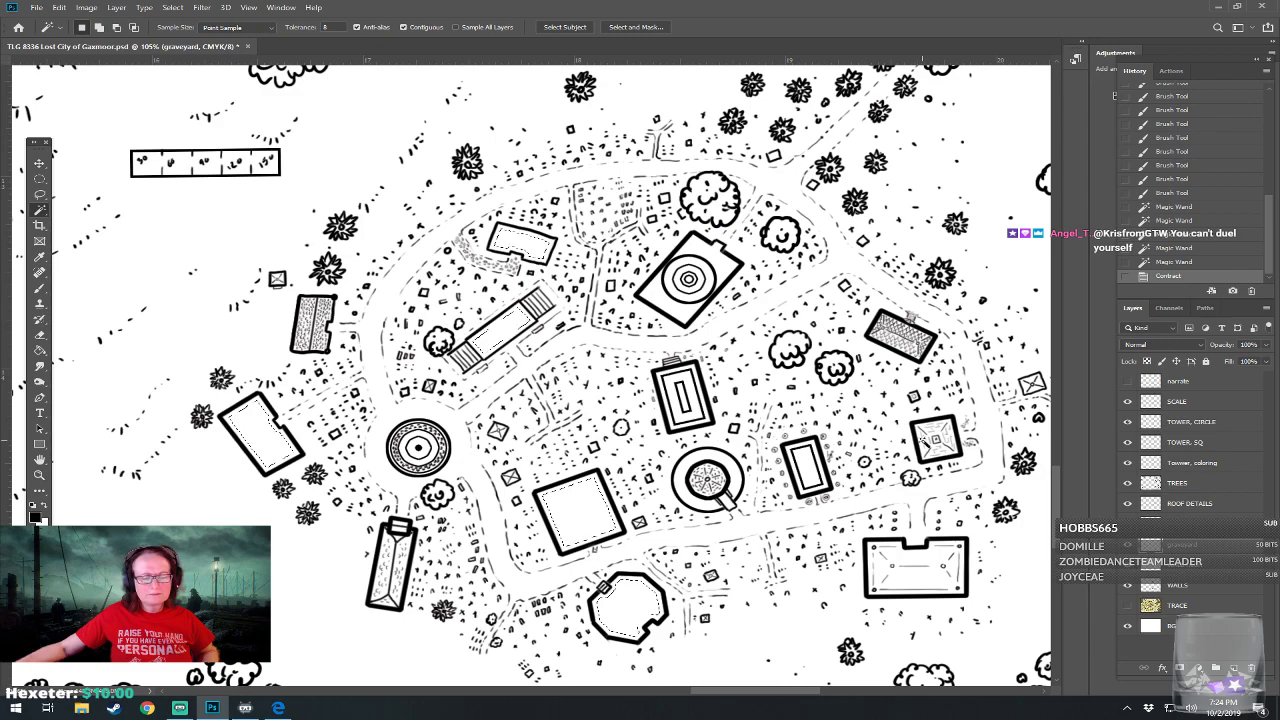
{"action": "left_click", "coordinate": [1220, 506]}
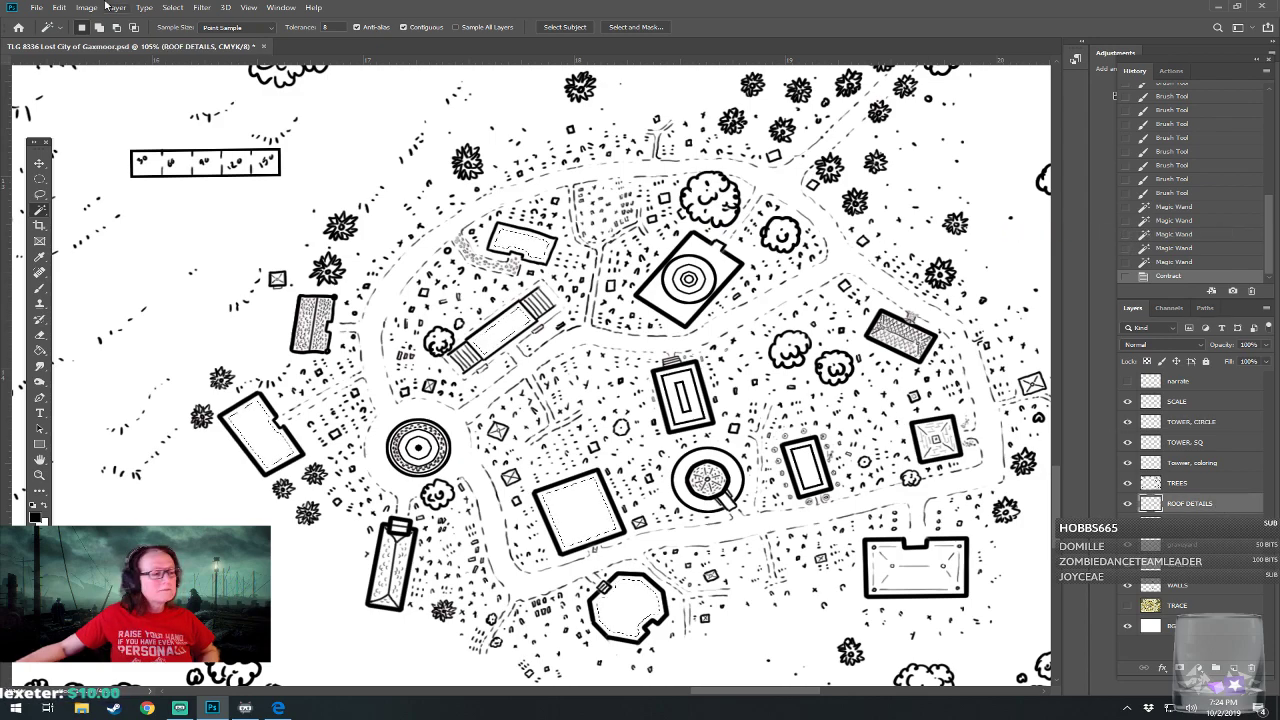
{"action": "left_click", "coordinate": [57, 9]}
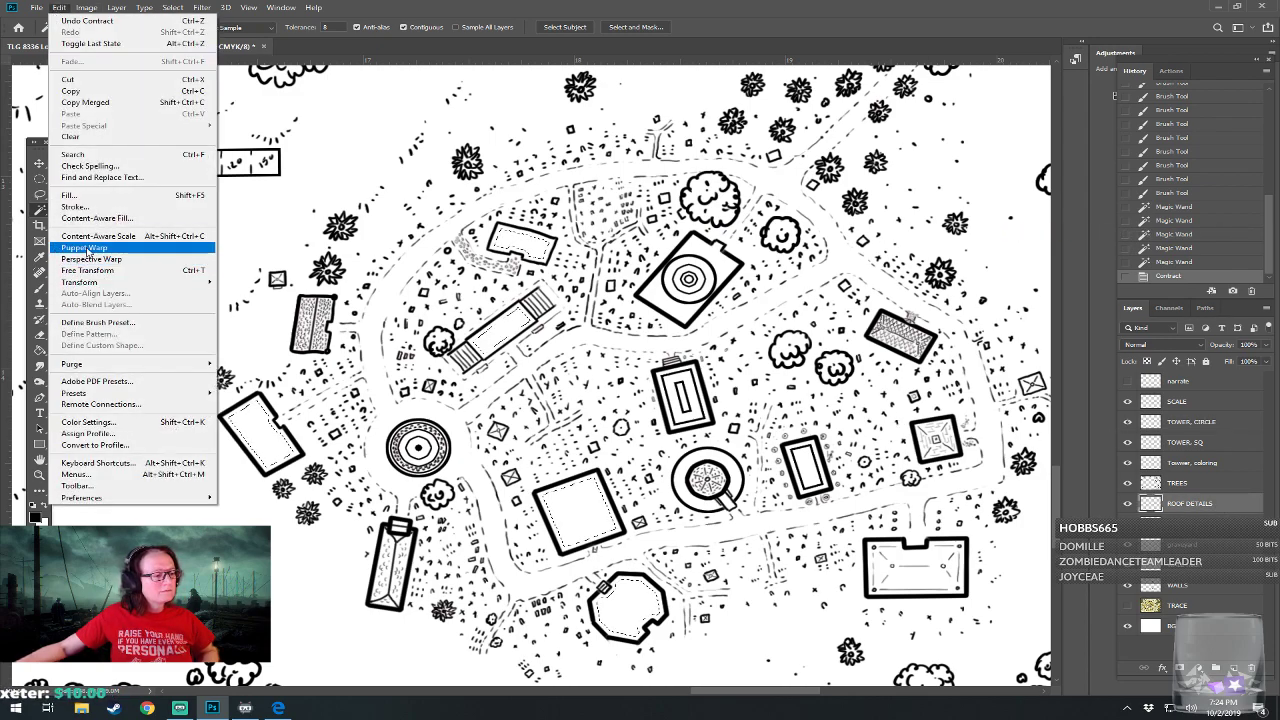
{"action": "left_click", "coordinate": [91, 208]}
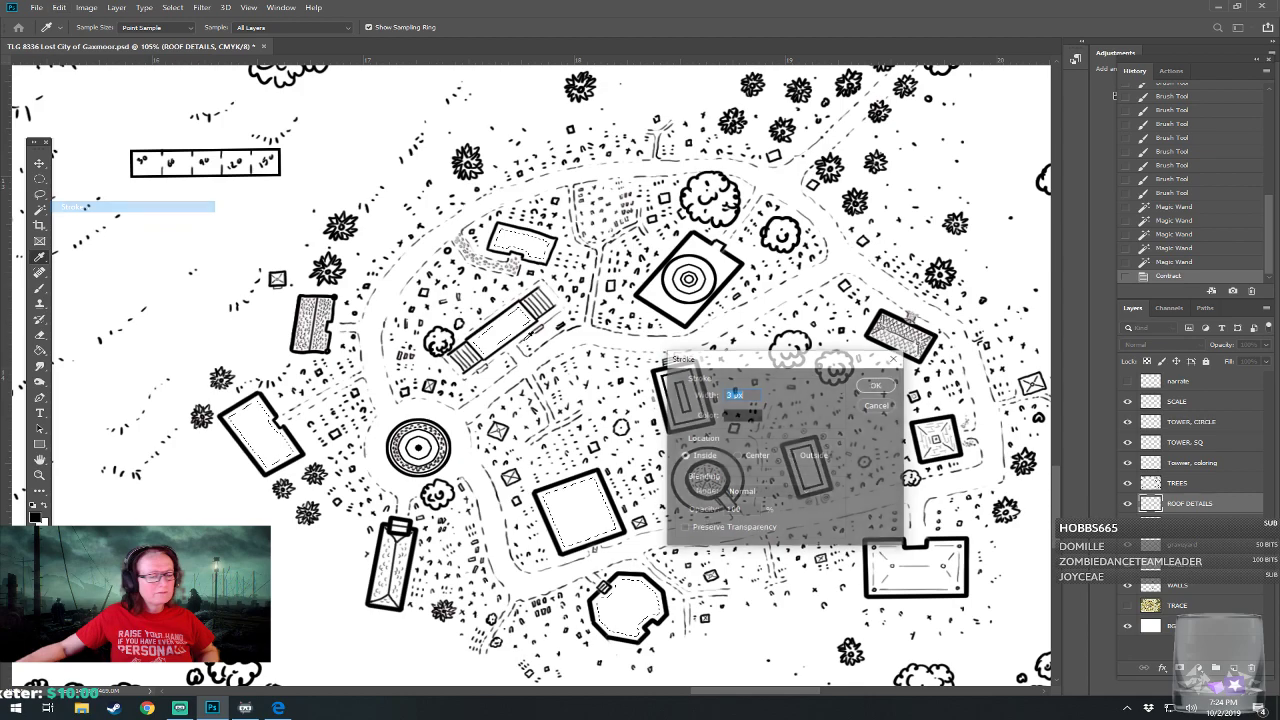
{"action": "left_click", "coordinate": [876, 388]}
Contract the combined roof selection by another 10 pixels
{"action": "left_click", "coordinate": [170, 8]}
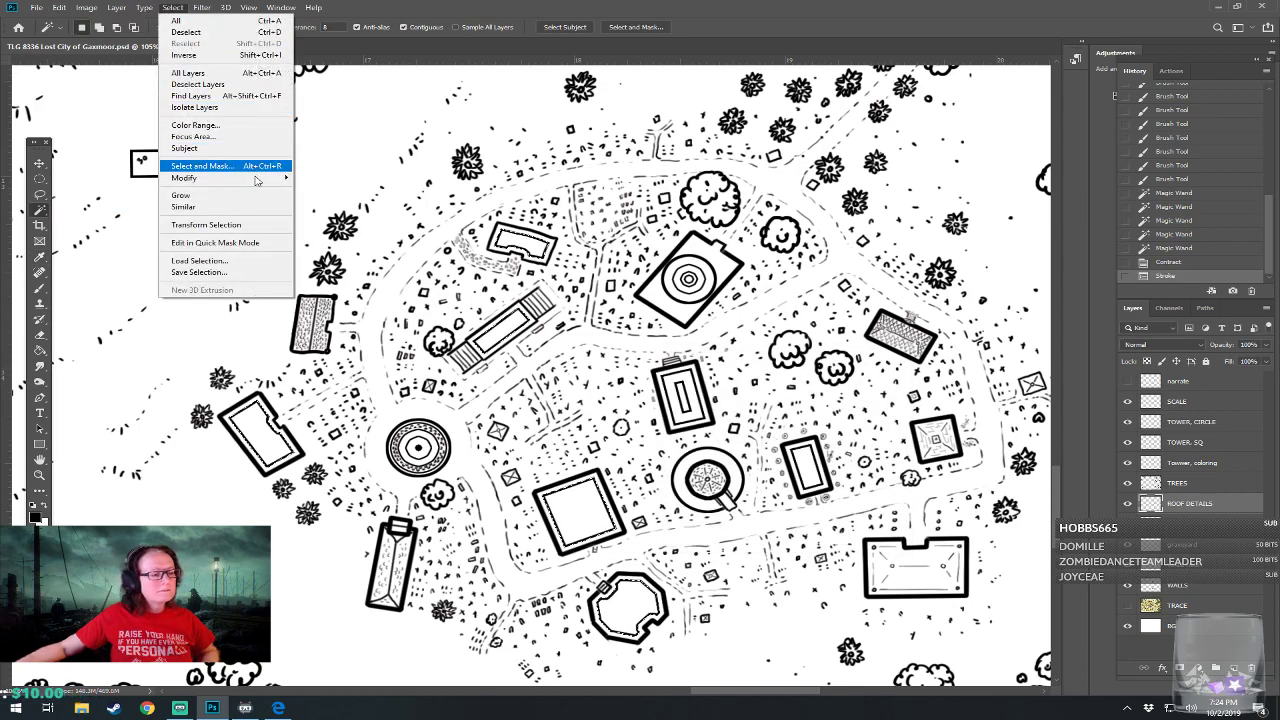
{"action": "mouse_move", "coordinate": [256, 179]}
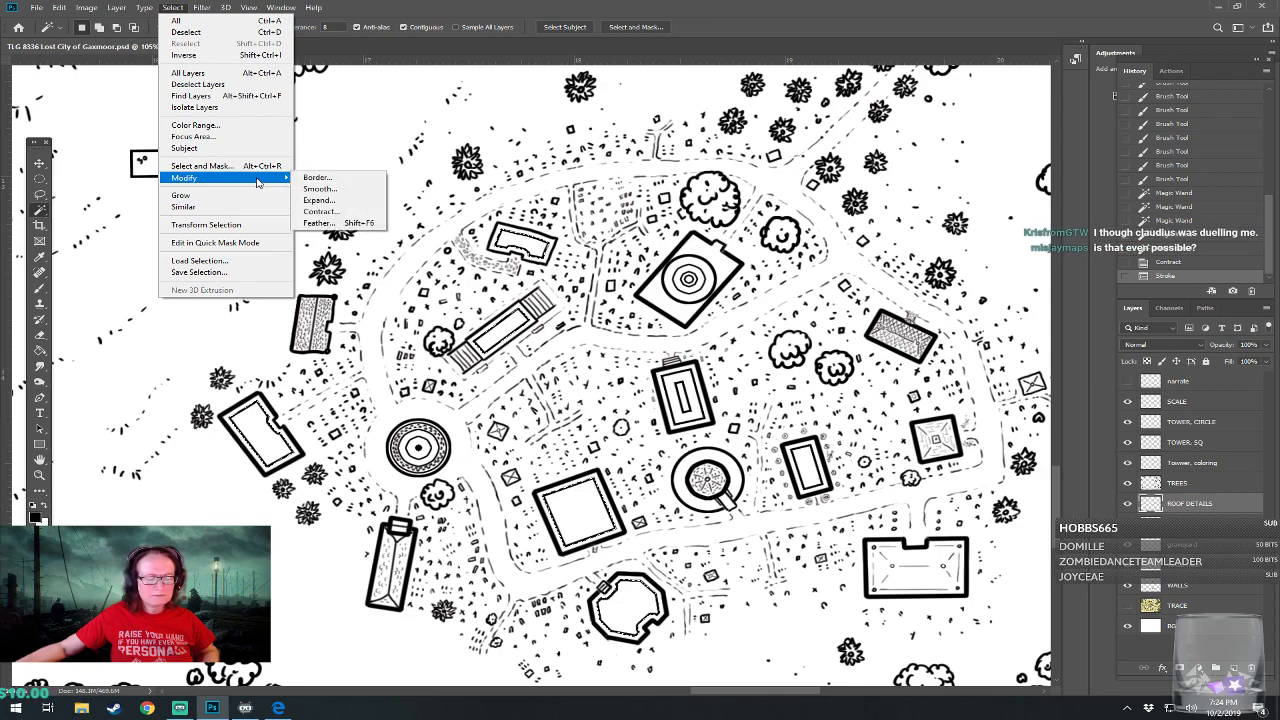
{"action": "left_click", "coordinate": [322, 212]}
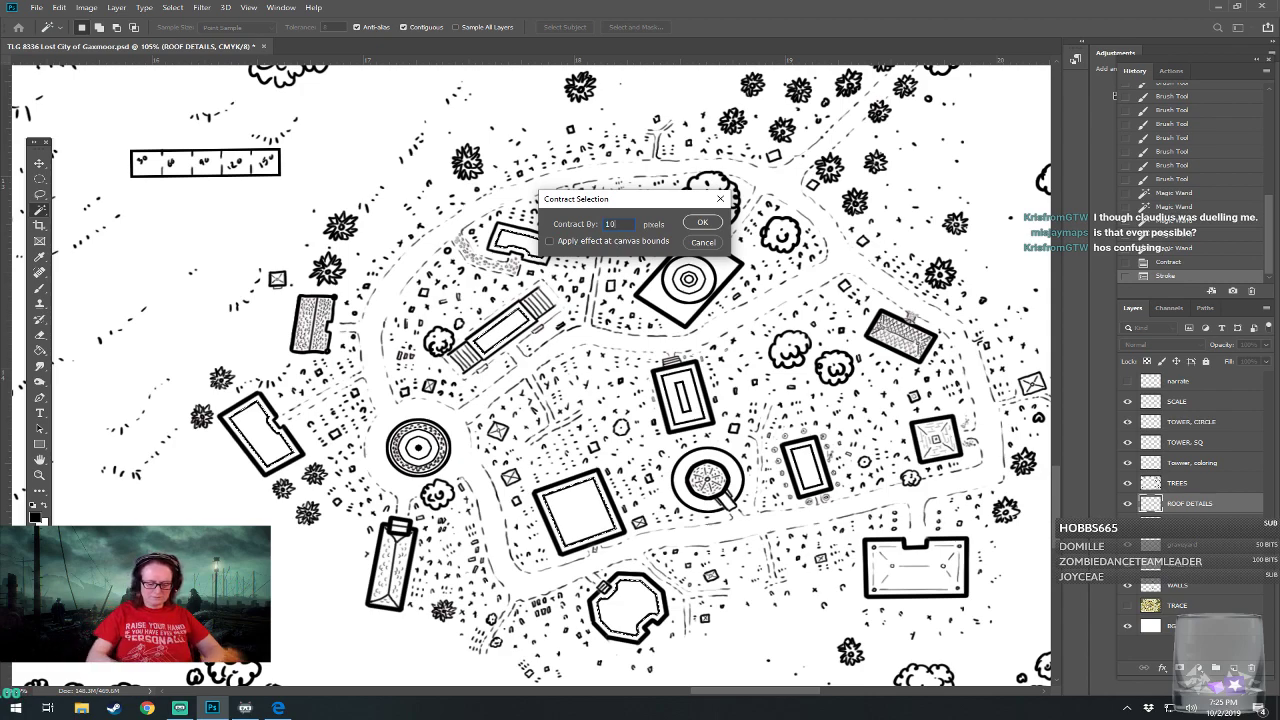
{"action": "key", "text": "Return"}
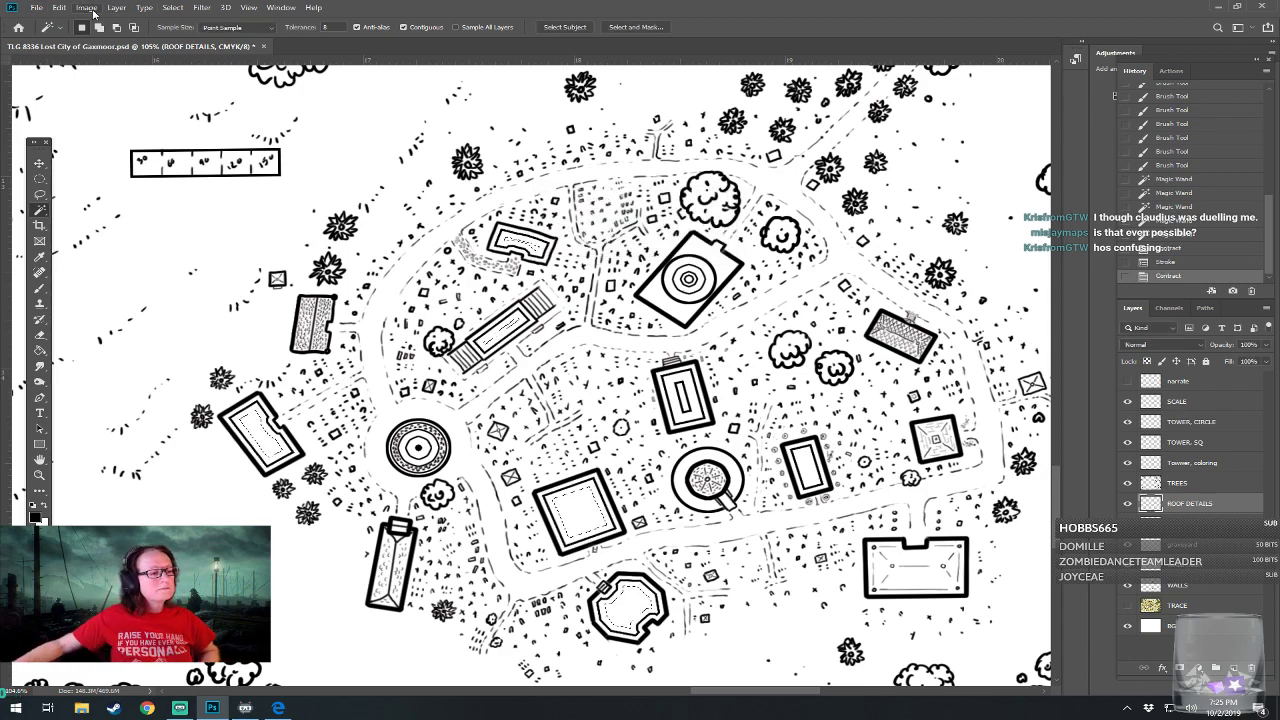
Apply a 2 px black inside stroke to the contracted selection on the ROOF DETAILS layer as a second inner outline, and deselect
{"action": "left_click", "coordinate": [60, 7]}
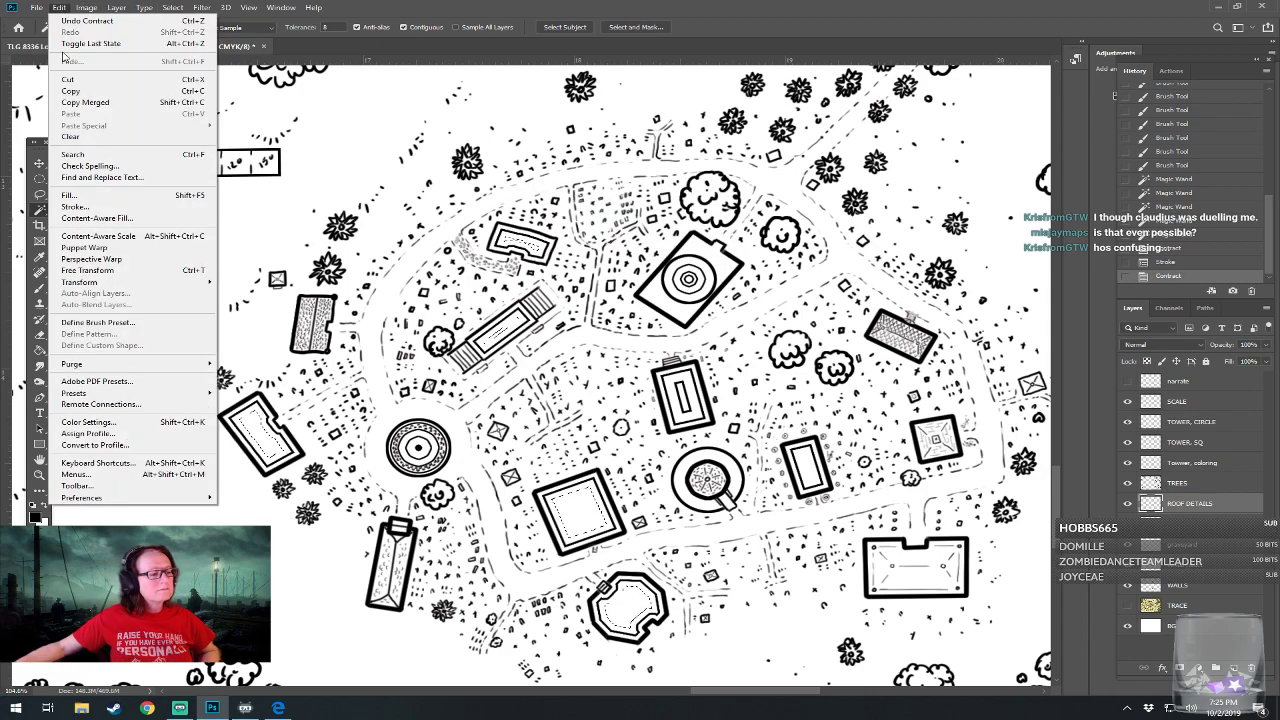
{"action": "left_click", "coordinate": [124, 207]}
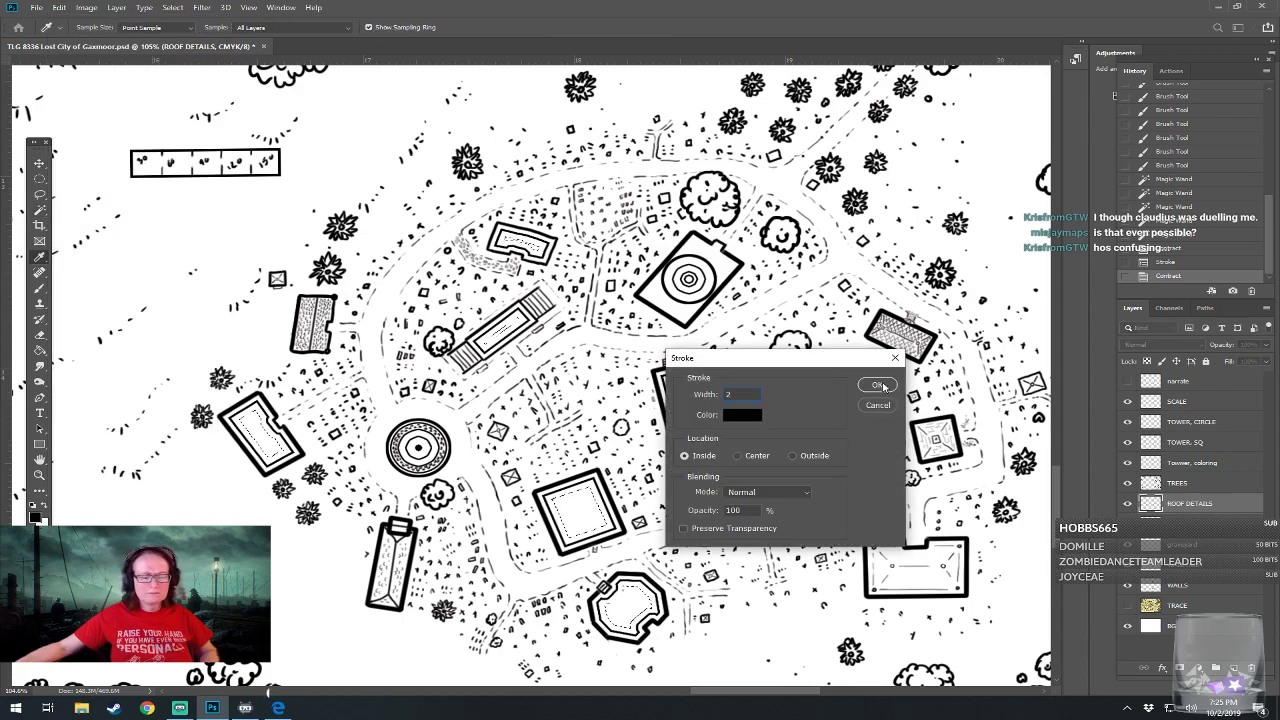
{"action": "left_click", "coordinate": [877, 385]}
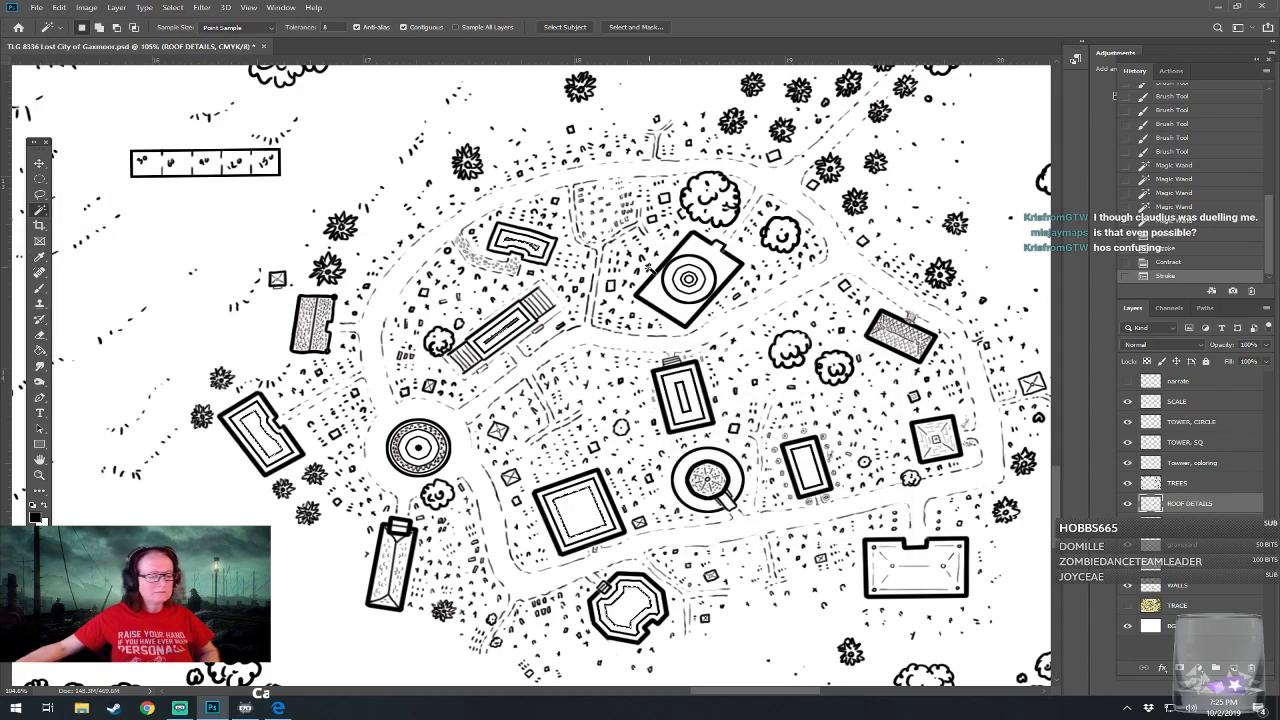
{"action": "right_click", "coordinate": [39, 178]}
{"action": "left_click", "coordinate": [95, 190]}
{"action": "key", "text": "ctrl+d"}
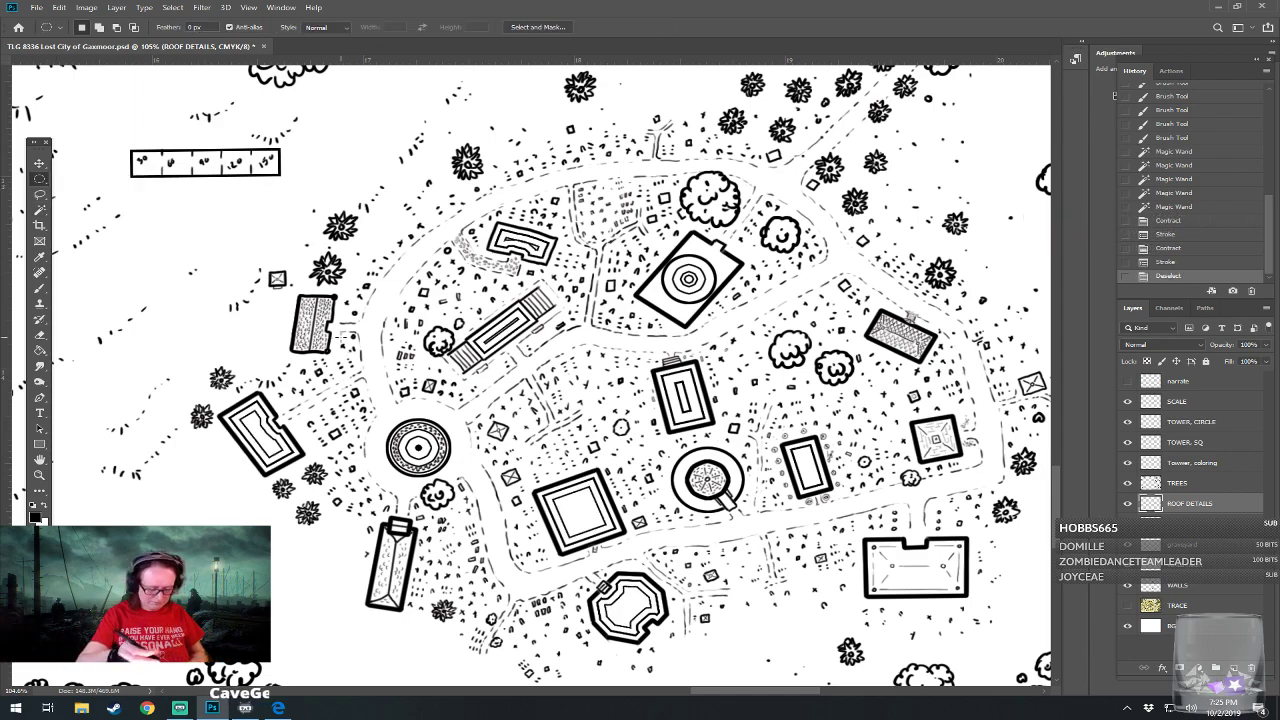
Brush a tiny square at the centre of the large square roof with short diagonal hip lines running toward its four corners
{"action": "key", "text": "b"}
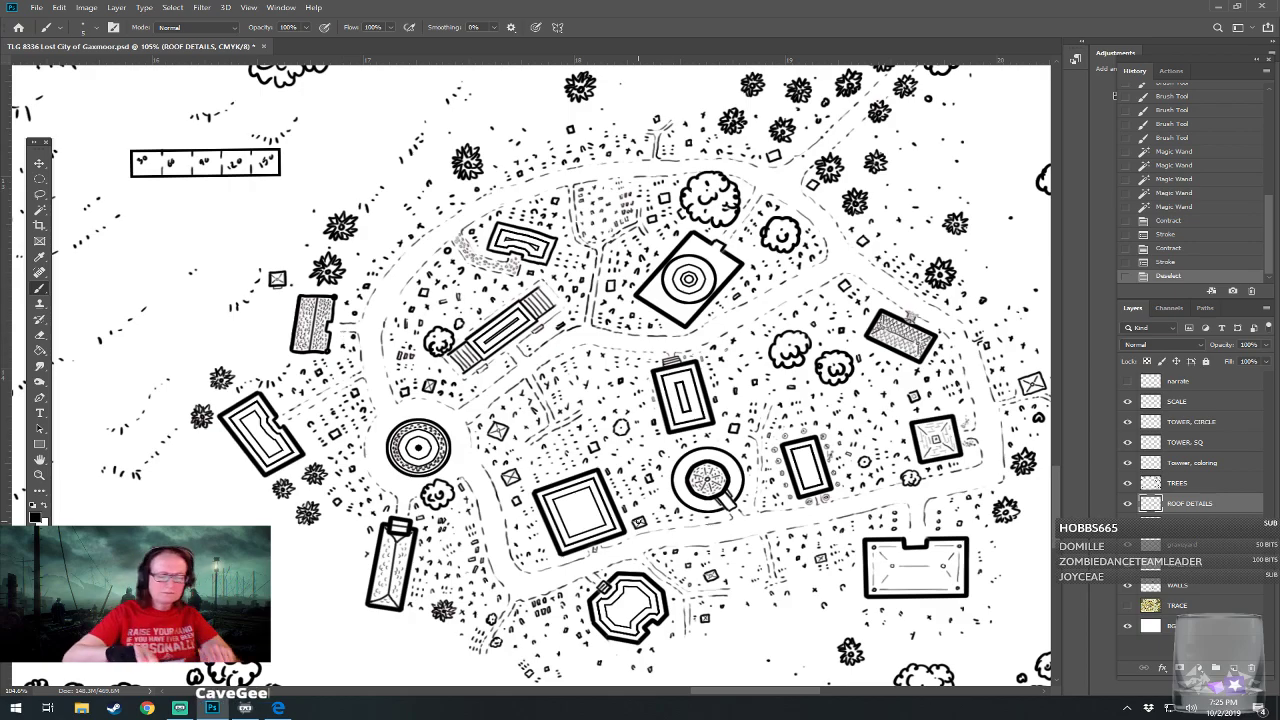
{"action": "scroll", "coordinate": [638, 522], "scroll_direction": "up", "scroll_amount": 5}
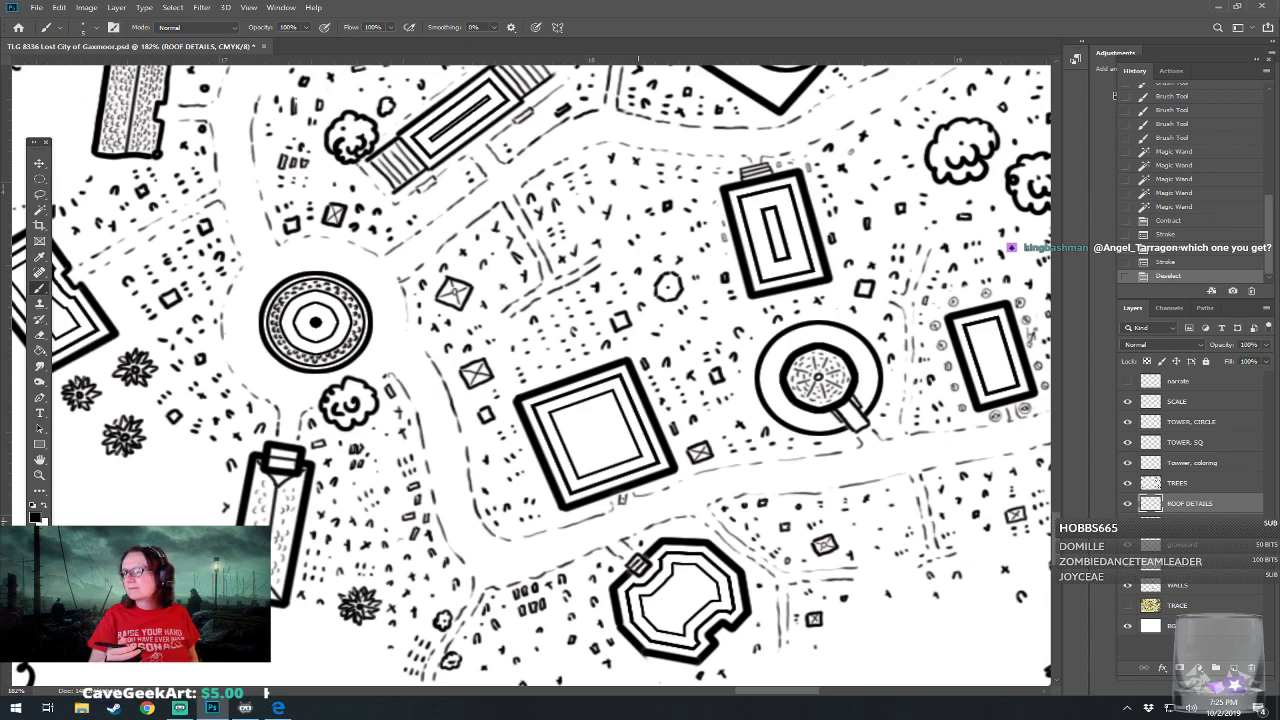
{"action": "left_click", "coordinate": [593, 432]}
{"action": "left_click", "coordinate": [594, 431]}
{"action": "left_click_drag", "start_coordinate": [597, 430], "coordinate": [590, 435]}
{"action": "left_click_drag", "start_coordinate": [590, 435], "coordinate": [569, 419]}
{"action": "mouse_move", "coordinate": [565, 419]}
{"action": "left_mouse_down"}
{"action": "mouse_move", "coordinate": [605, 407]}
{"action": "mouse_move", "coordinate": [586, 463]}
{"action": "mouse_move", "coordinate": [603, 437]}
{"action": "mouse_move", "coordinate": [636, 455]}
{"action": "left_mouse_up"}
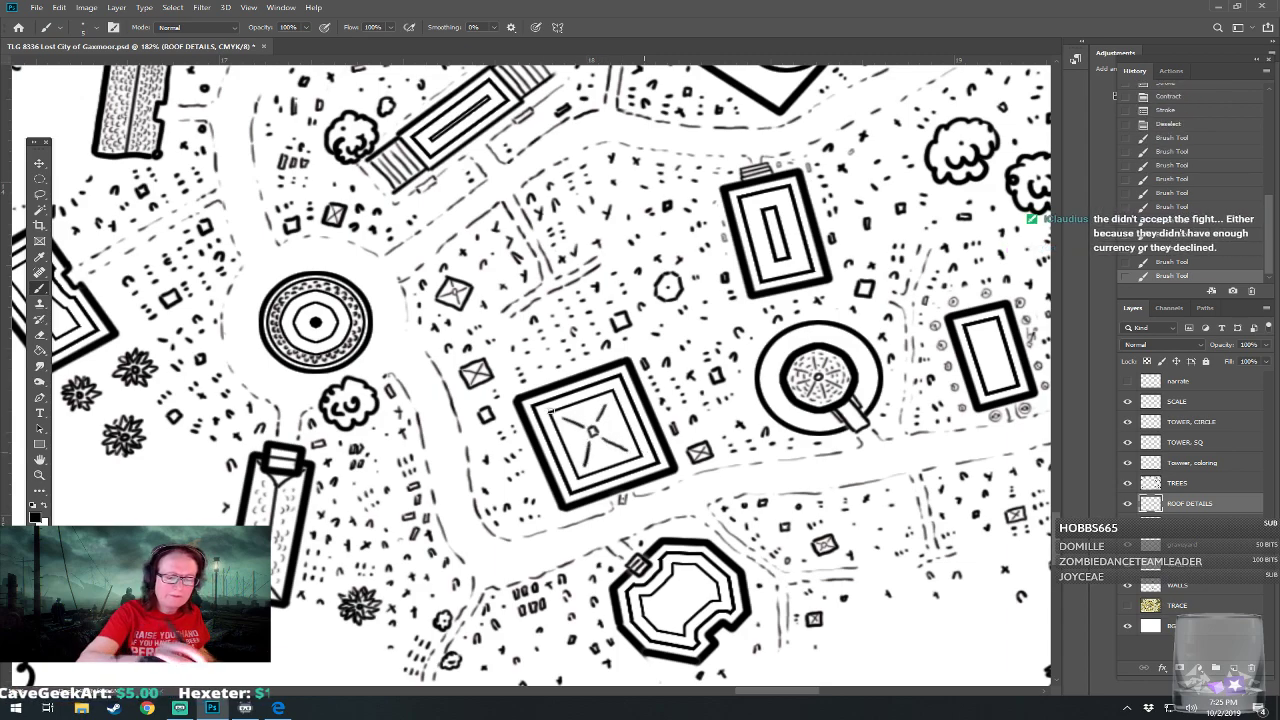
Mark the four corners of the large square roof with small dots between its two inner outlines
{"action": "left_click_drag", "start_coordinate": [542, 408], "coordinate": [544, 411]}
{"action": "left_click_drag", "start_coordinate": [574, 483], "coordinate": [575, 486]}
{"action": "left_click_drag", "start_coordinate": [615, 381], "coordinate": [616, 383]}
{"action": "left_click_drag", "start_coordinate": [647, 457], "coordinate": [631, 450]}
Detail the octagonal building's roof with small corner dots, a mark at its centre and lines radiating outward from it
{"action": "left_click_drag", "start_coordinate": [627, 582], "coordinate": [545, 517]}
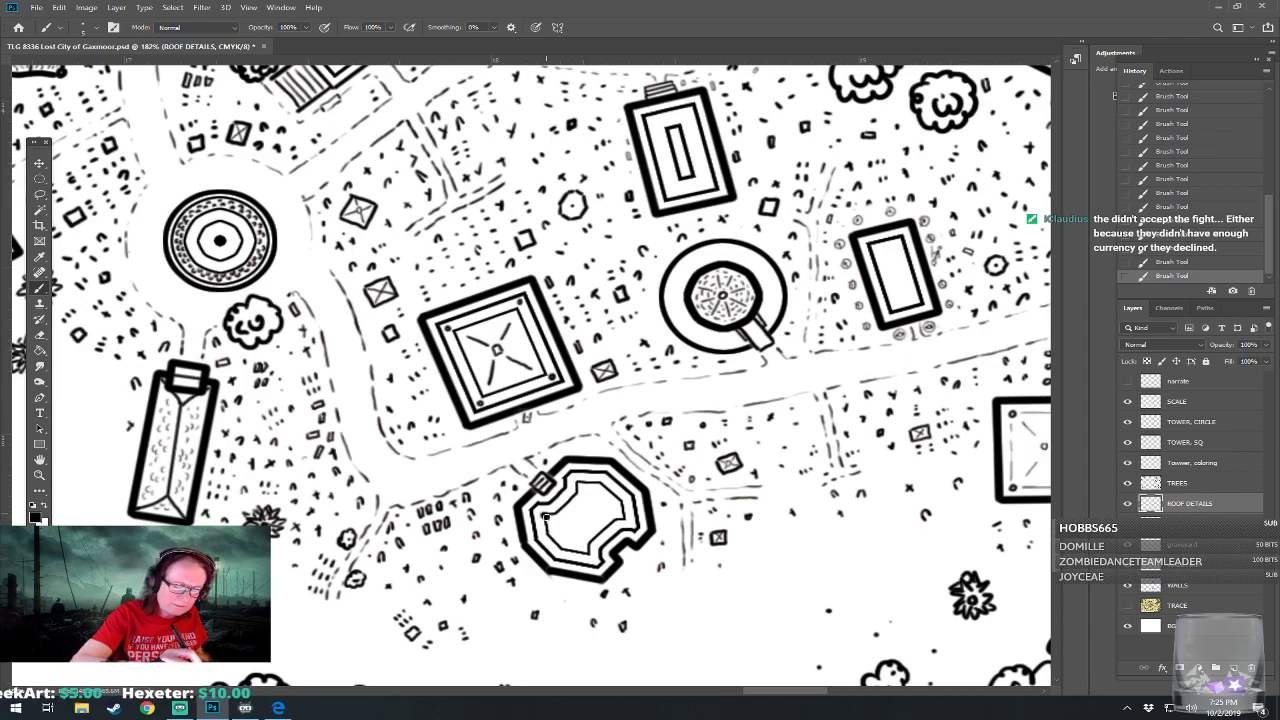
{"action": "left_click_drag", "start_coordinate": [587, 550], "coordinate": [588, 554]}
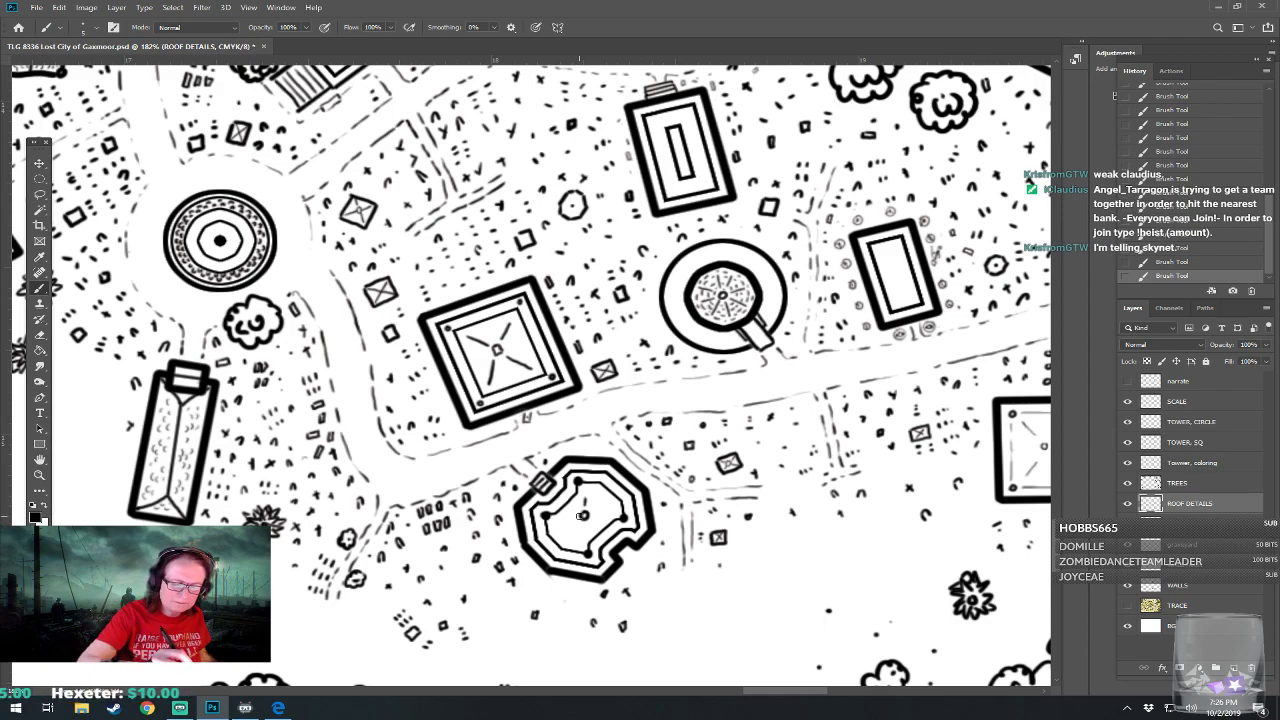
{"action": "left_click_drag", "start_coordinate": [584, 517], "coordinate": [906, 572]}
Draw ridge lines with end marks and short hip lines on the two notched buildings and the long diagonal building
{"action": "left_click_drag", "start_coordinate": [620, 340], "coordinate": [686, 541]}
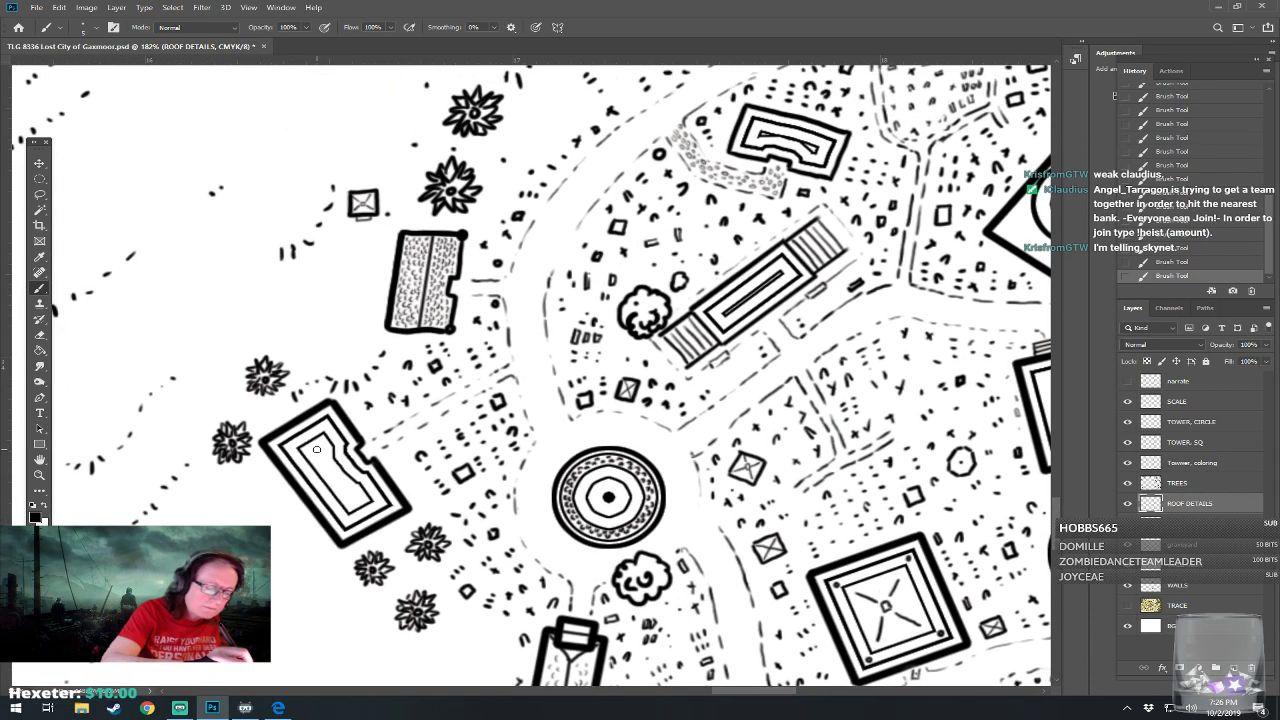
{"action": "mouse_move", "coordinate": [317, 452]}
{"action": "left_mouse_down"}
{"action": "mouse_move", "coordinate": [346, 488]}
{"action": "mouse_move", "coordinate": [272, 493]}
{"action": "mouse_move", "coordinate": [221, 567]}
{"action": "mouse_move", "coordinate": [105, 678]}
{"action": "left_mouse_up"}
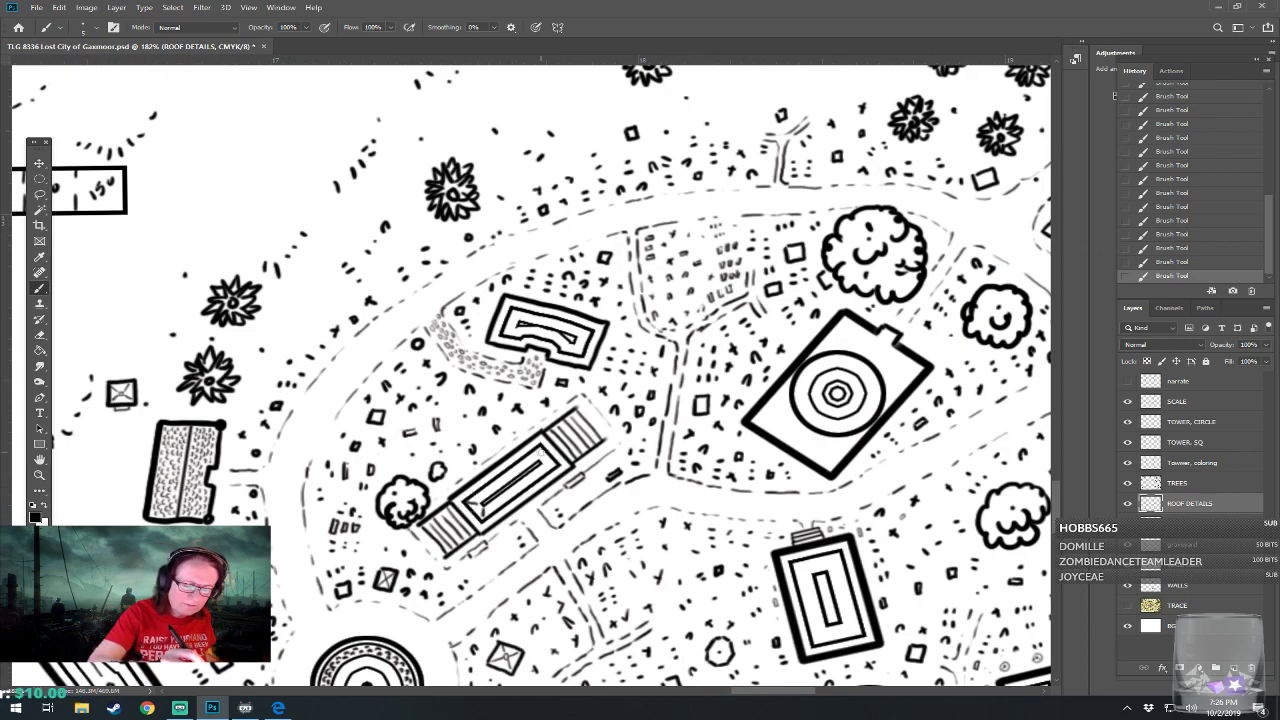
{"action": "left_click_drag", "start_coordinate": [550, 465], "coordinate": [374, 508]}
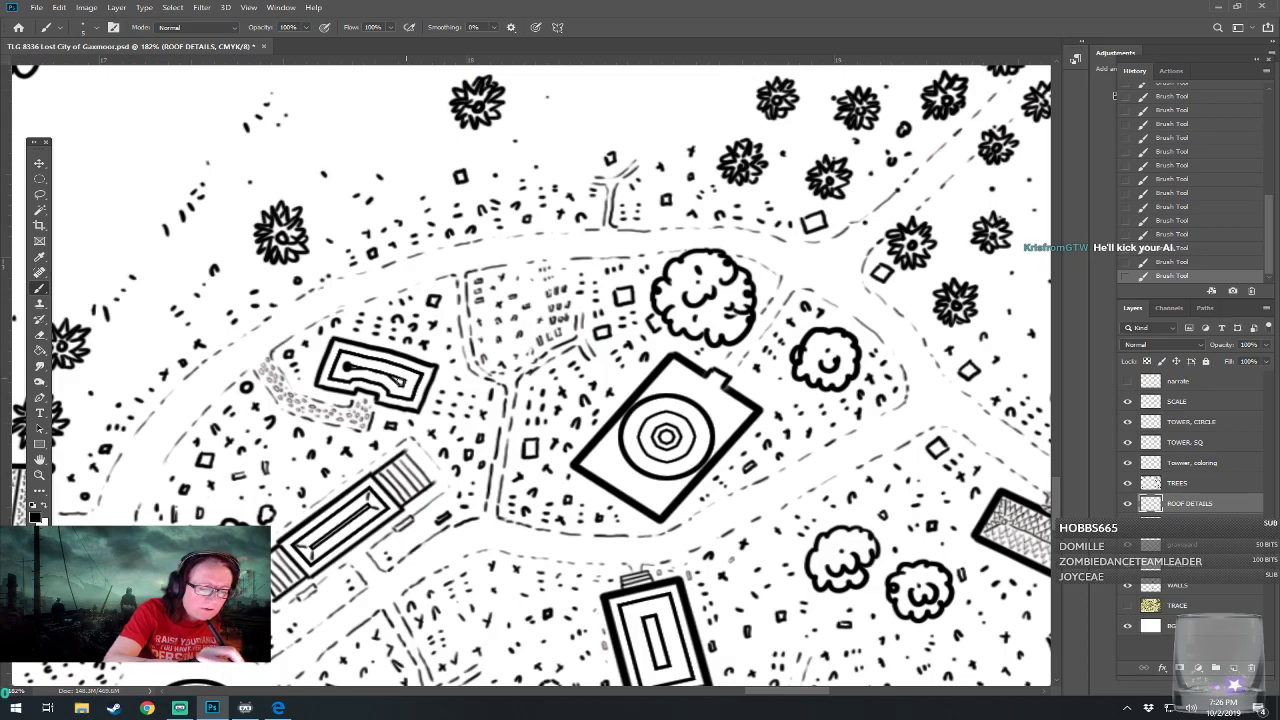
{"action": "scroll", "coordinate": [399, 384], "scroll_direction": "down", "scroll_amount": 5}
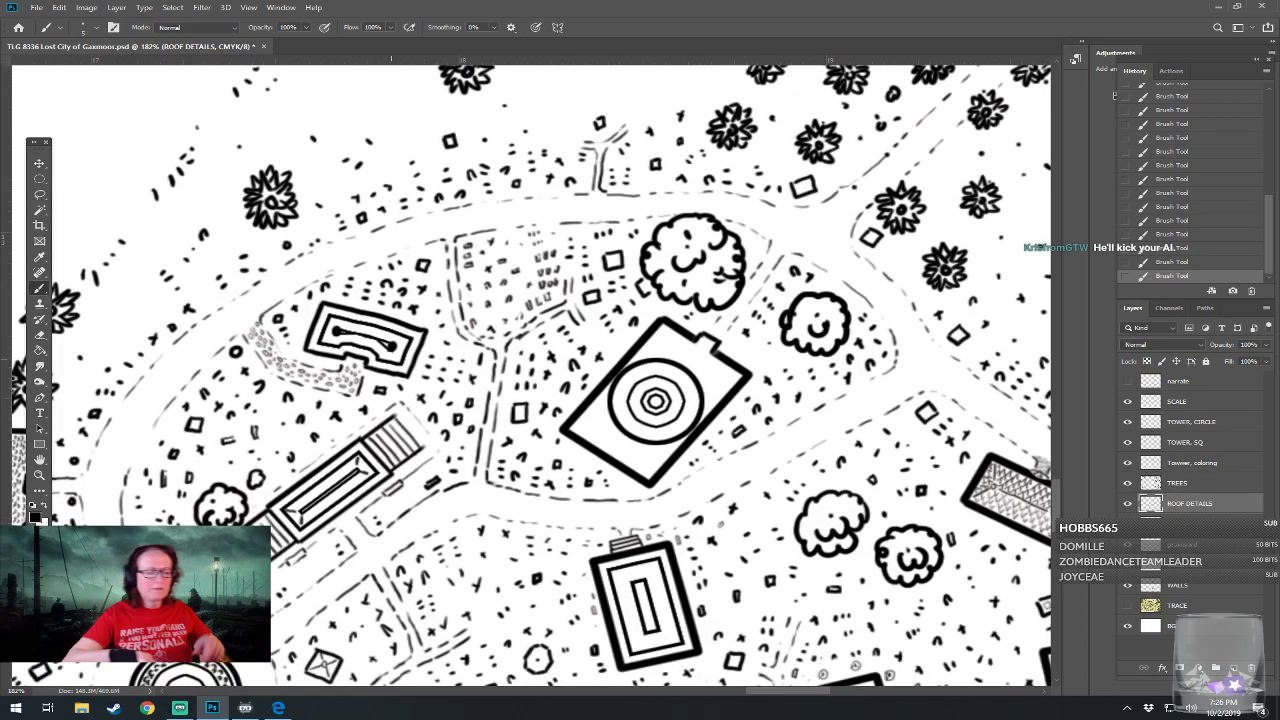
{"action": "left_click_drag", "start_coordinate": [399, 384], "coordinate": [353, 469]}
Save the map file and dismiss the on-screen keyboard
{"action": "scroll", "coordinate": [527, 620], "scroll_direction": "down", "scroll_amount": 3}
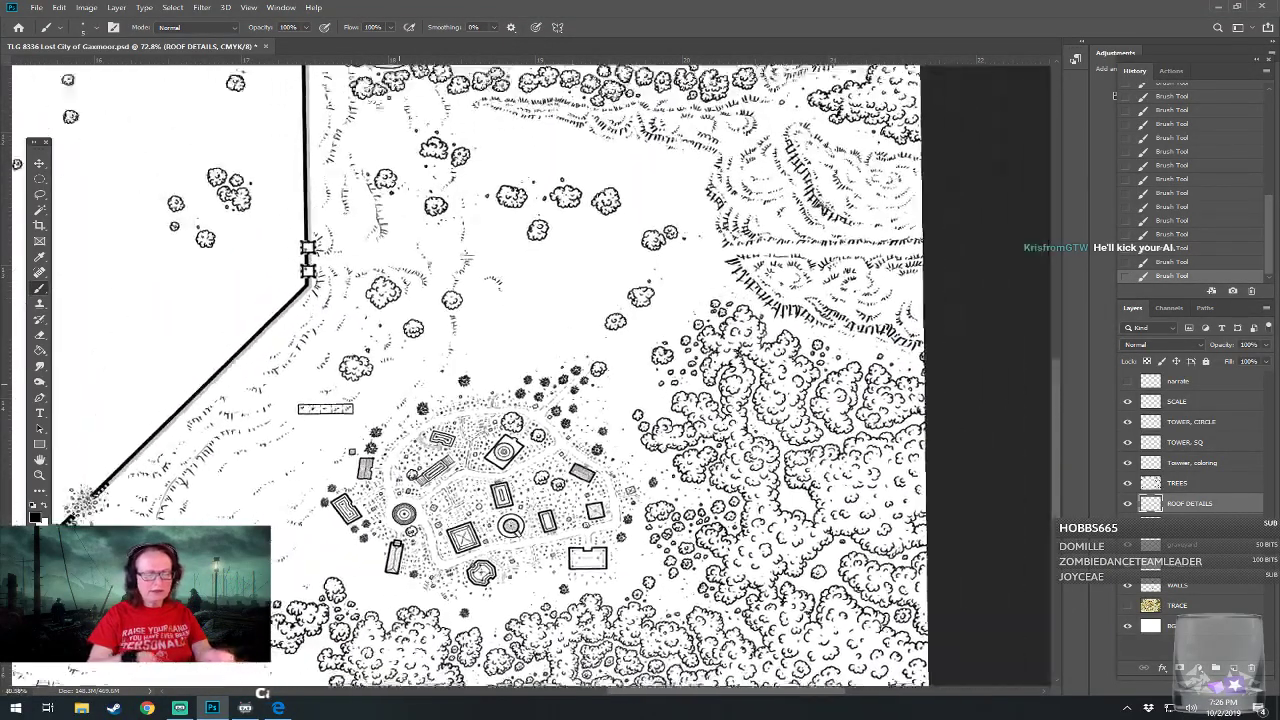
{"action": "key", "text": "ctrl+s"}
{"action": "scroll", "coordinate": [390, 590], "scroll_direction": "up", "scroll_amount": 3}
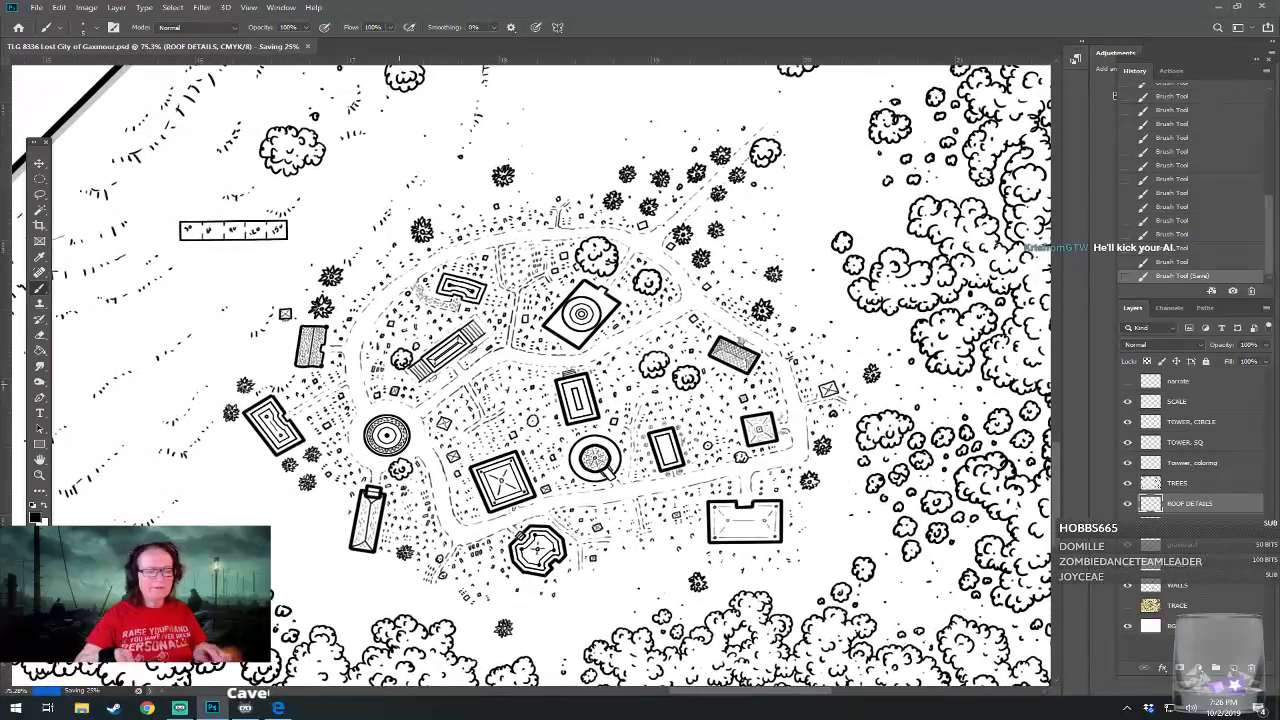
{"action": "scroll", "coordinate": [400, 560], "scroll_direction": "down", "scroll_amount": 4}
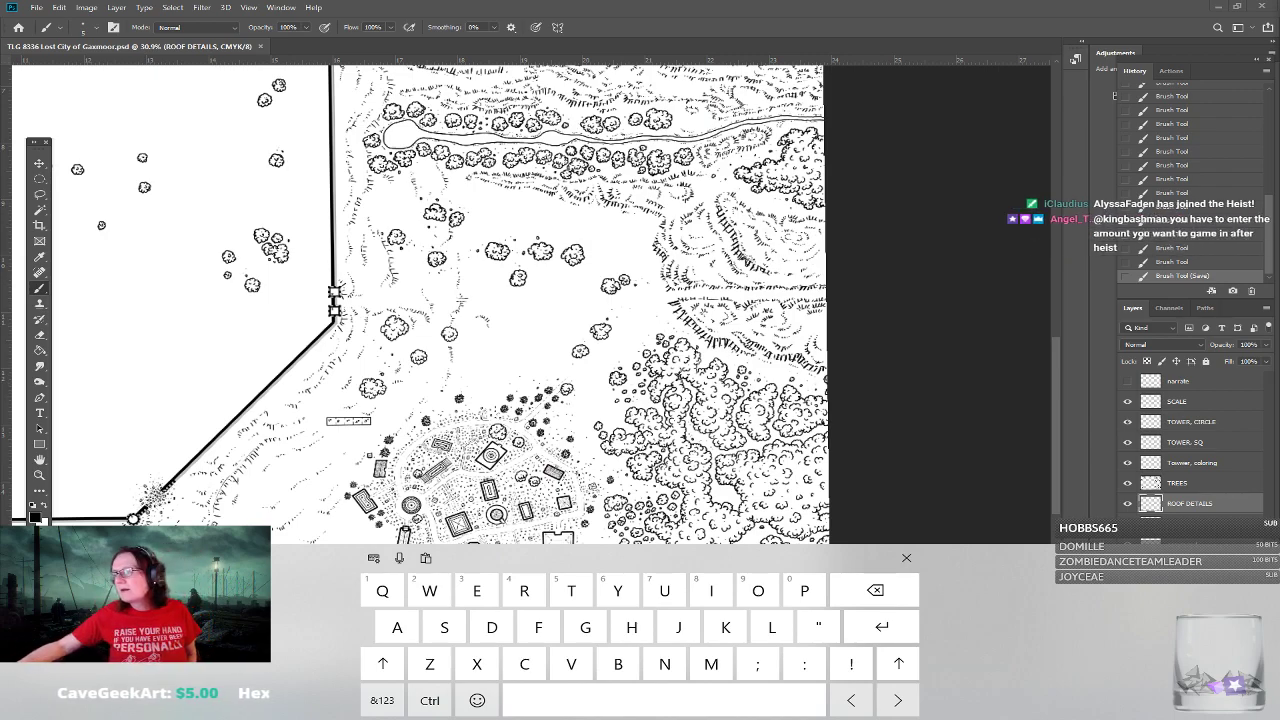
{"action": "left_click", "coordinate": [908, 556]}
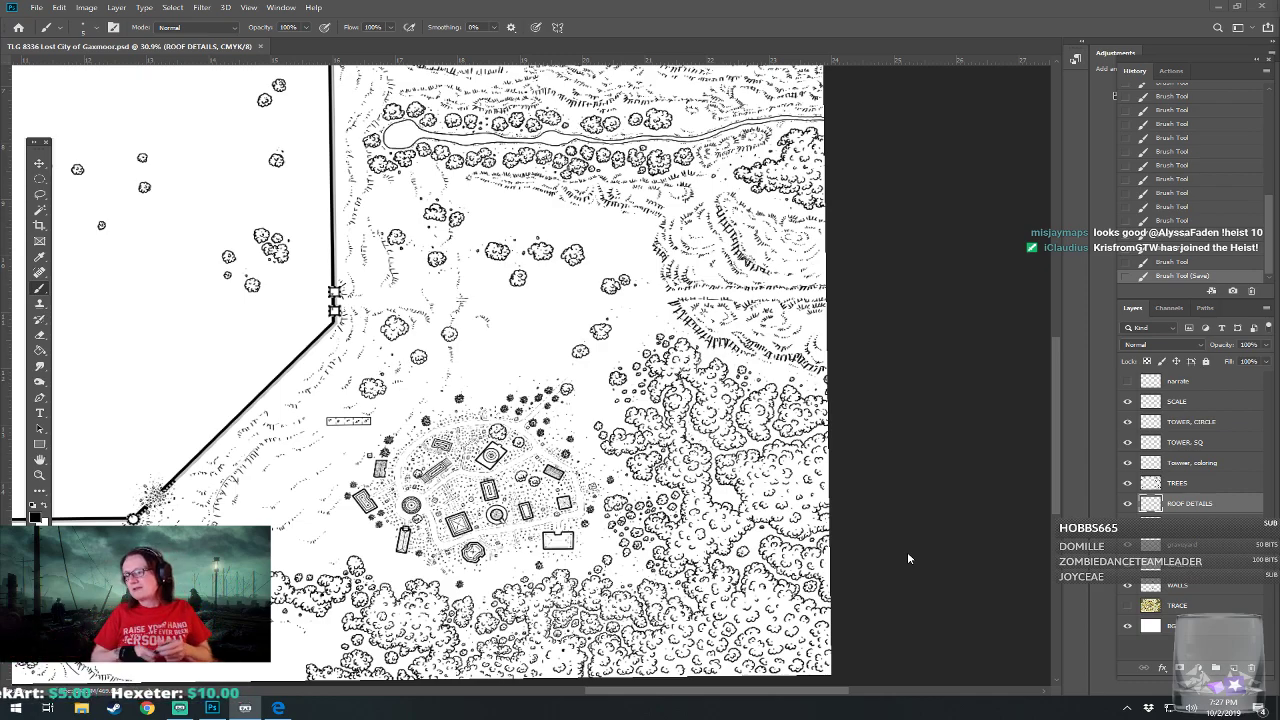
Show the TRACE reference layer, check the graveyard against it, and view the untraced buildings around A25, A26 and A27
{"action": "scroll", "coordinate": [908, 554], "scroll_direction": "up", "scroll_amount": 3}
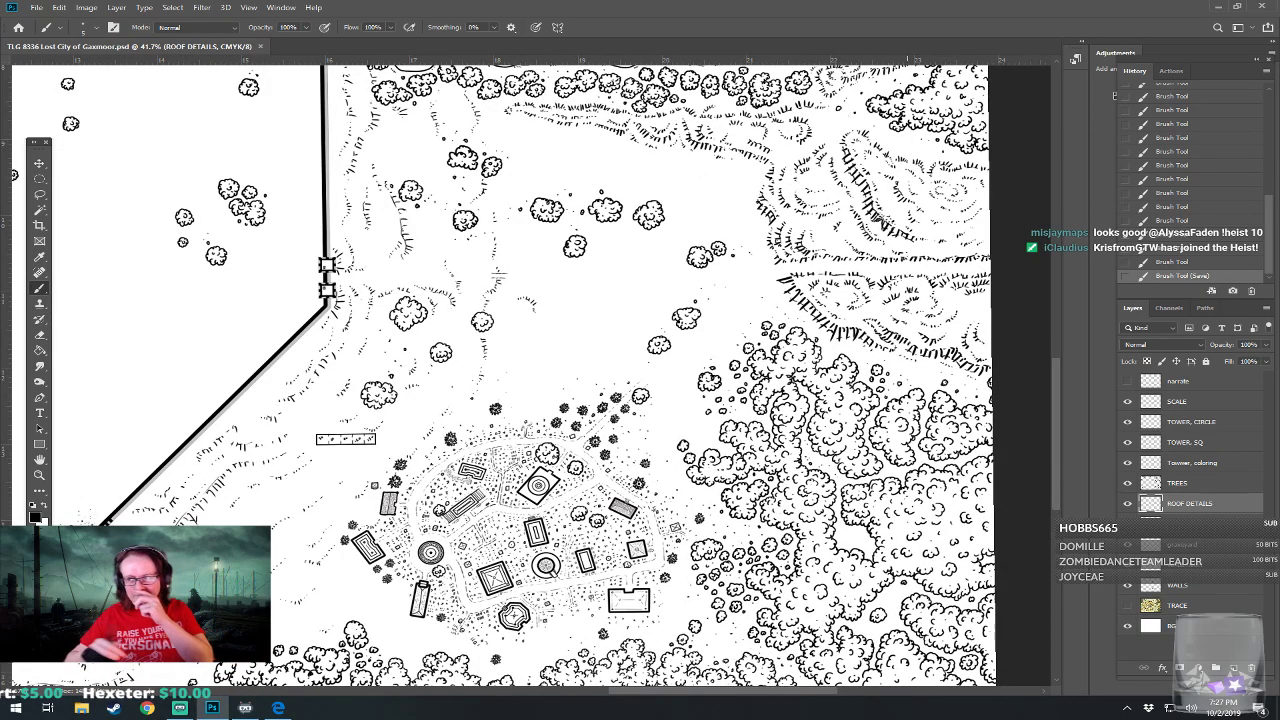
{"action": "scroll", "coordinate": [638, 265], "scroll_direction": "up", "scroll_amount": 4}
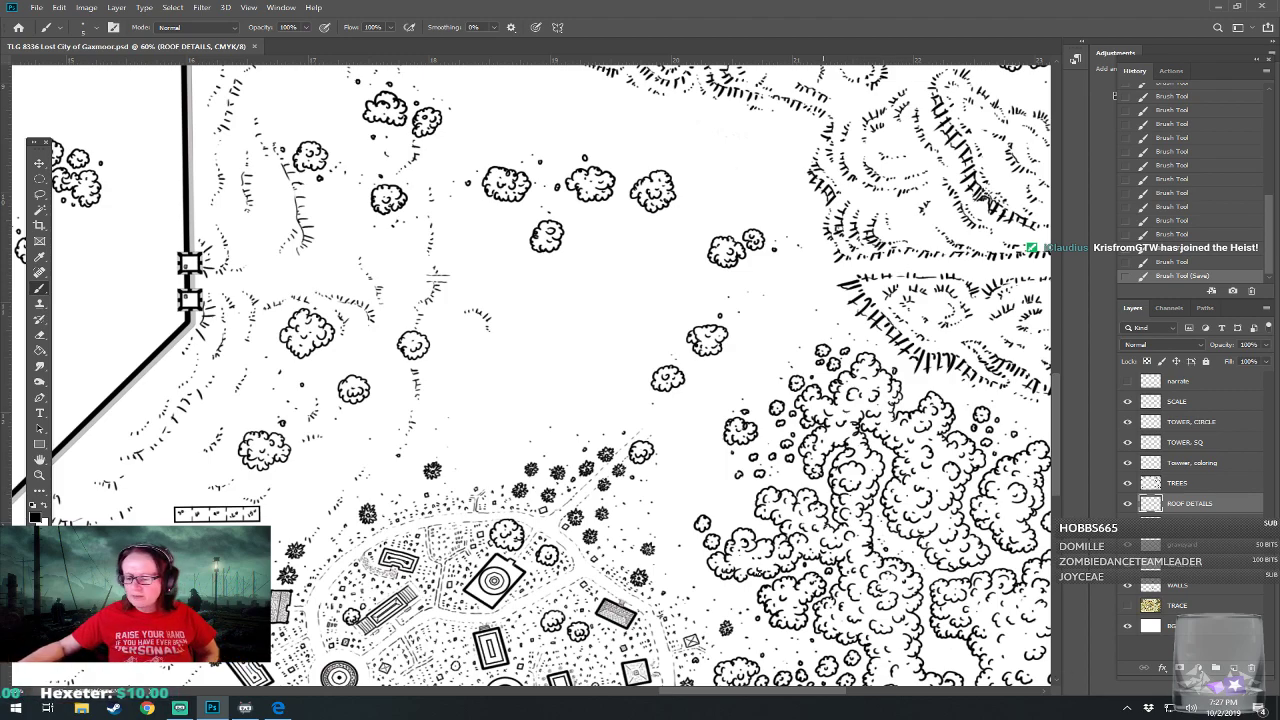
{"action": "left_click", "coordinate": [1128, 606]}
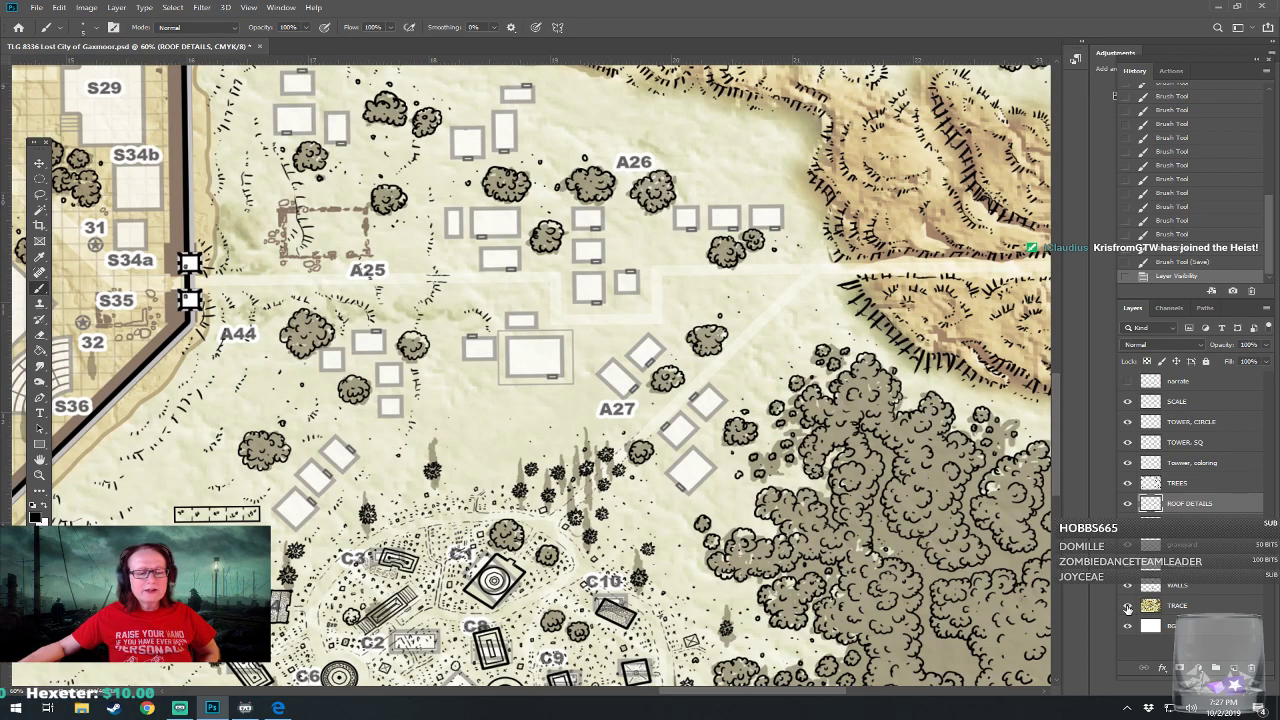
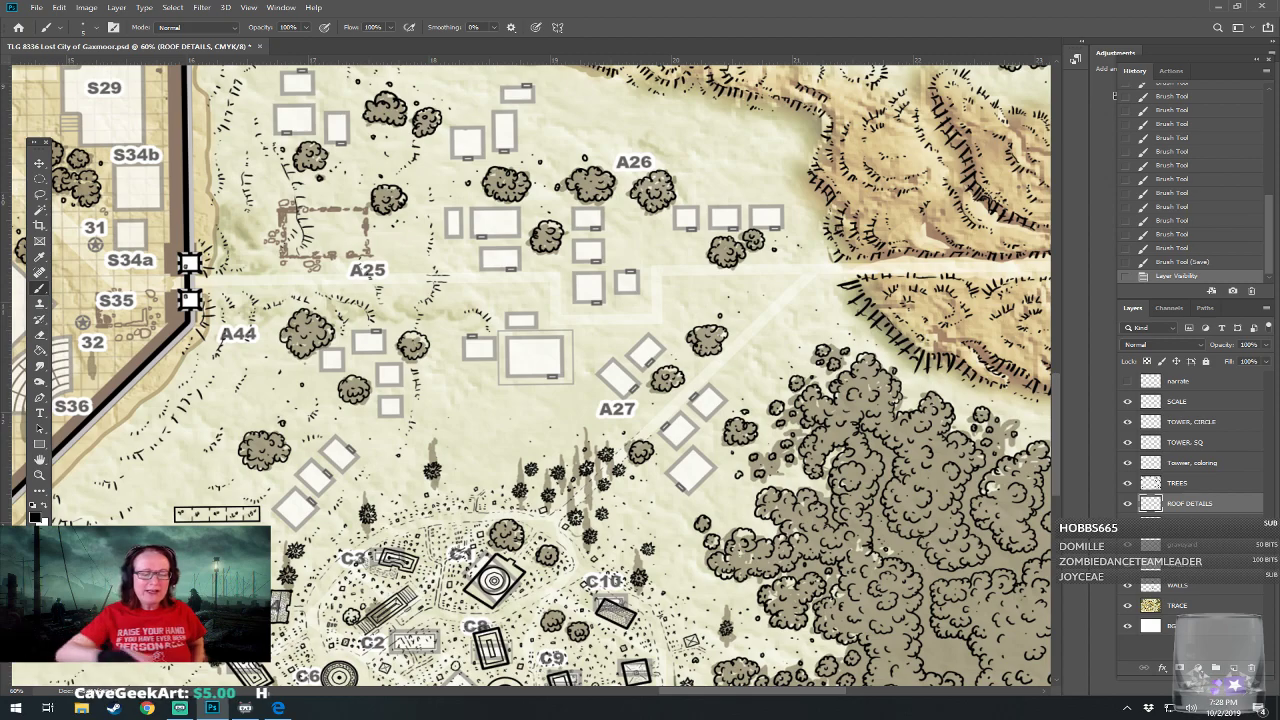
{"action": "left_click_drag", "start_coordinate": [520, 482], "coordinate": [620, 276]}
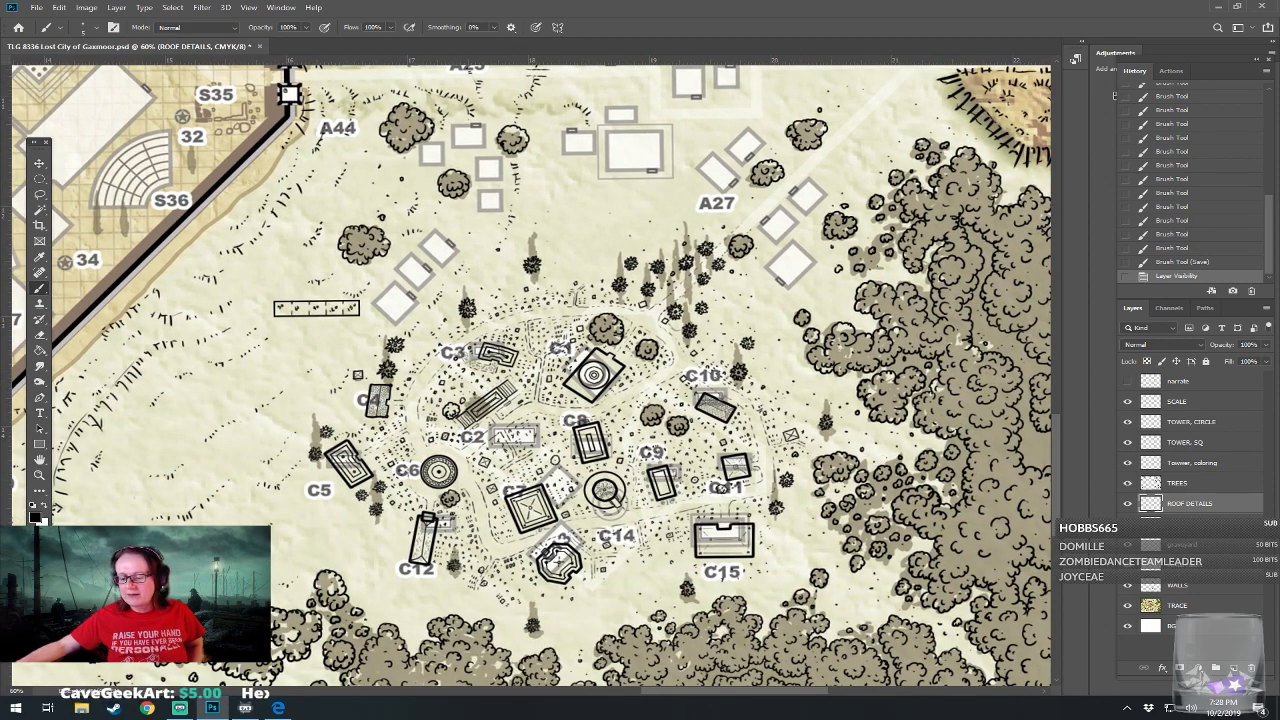
{"action": "left_click", "coordinate": [1128, 606]}
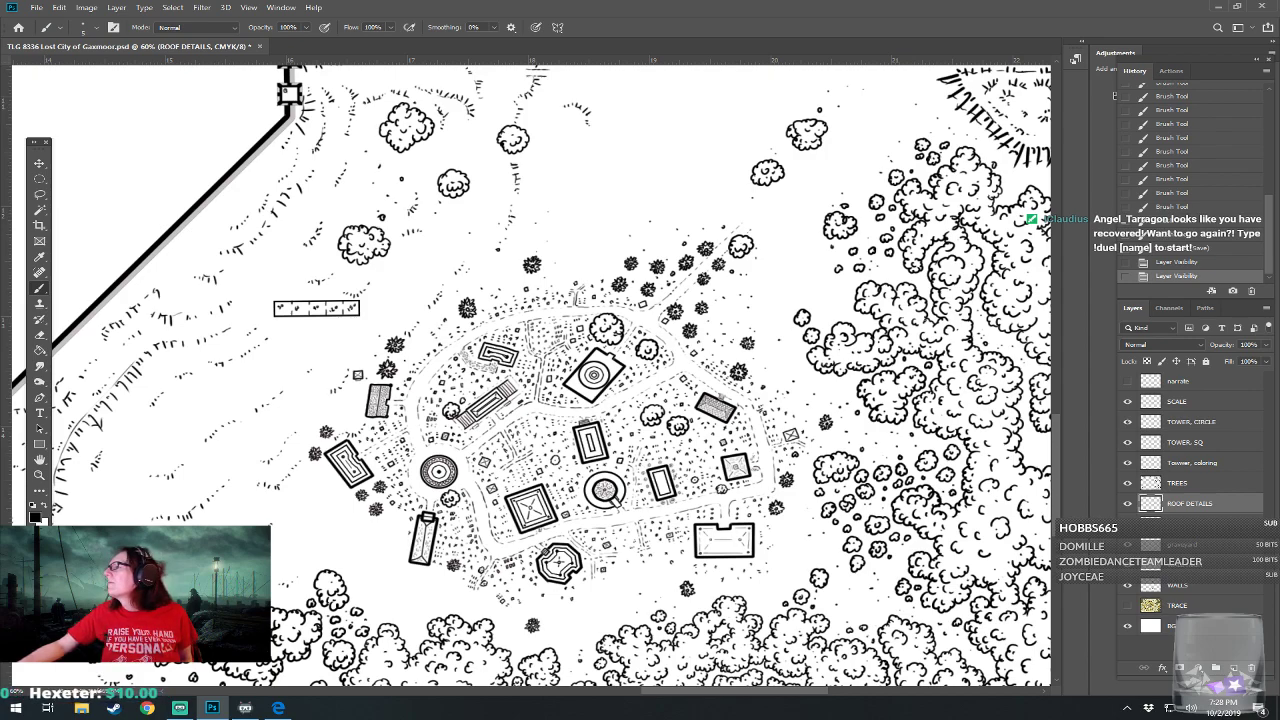
{"action": "left_click", "coordinate": [1128, 606]}
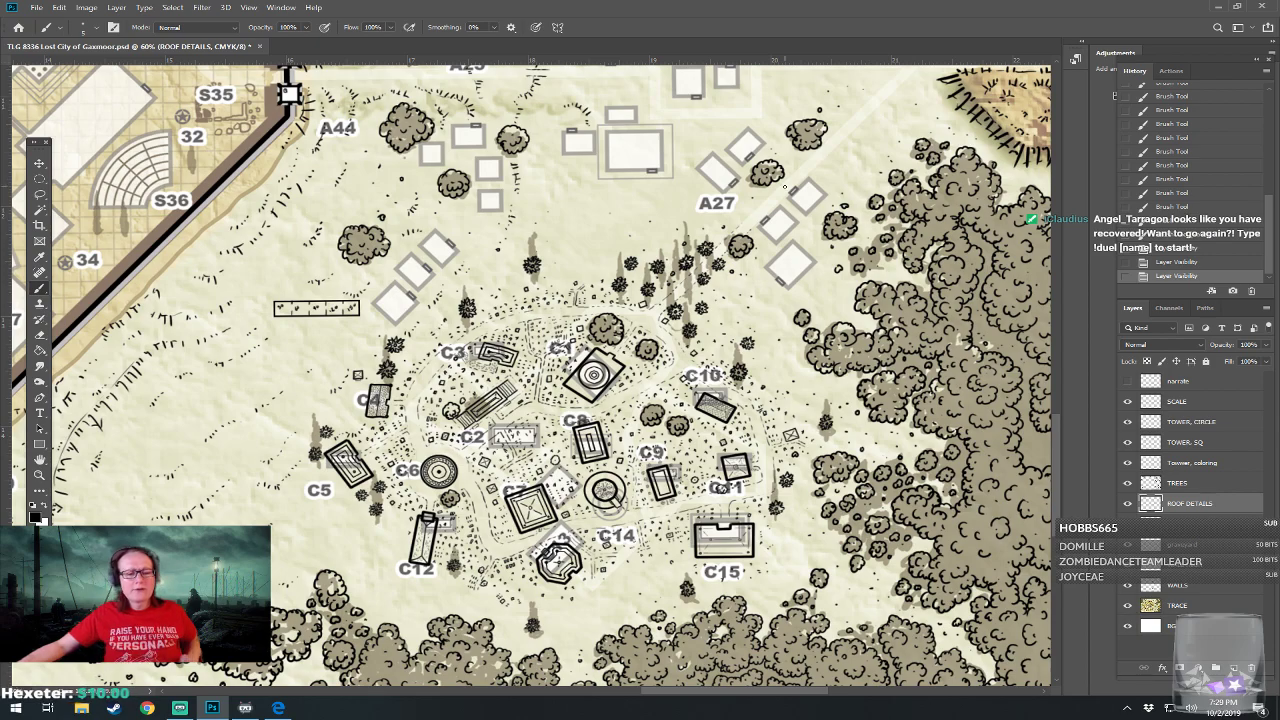
{"action": "left_click_drag", "start_coordinate": [788, 166], "coordinate": [741, 484]}
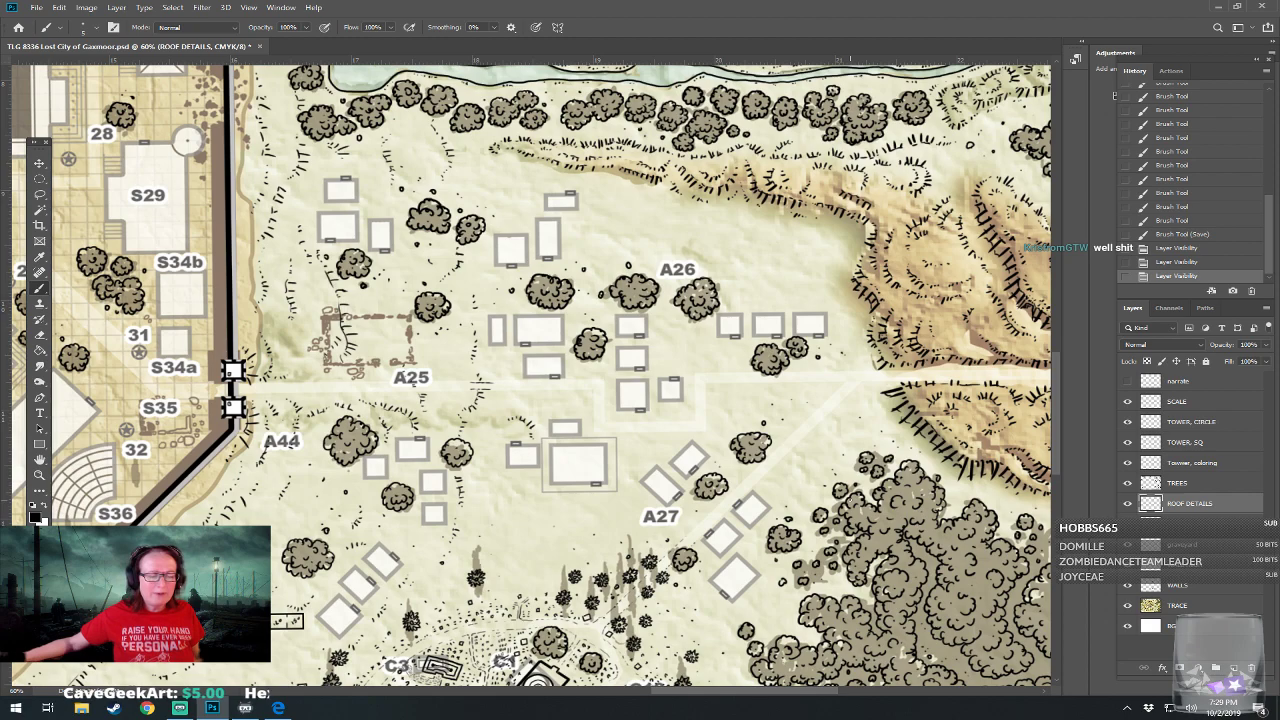
Show and select the narrate layer, and circle the large building group west of A27 plus the small building on its west side
{"action": "left_click", "coordinate": [1127, 381]}
{"action": "left_click", "coordinate": [1181, 382]}
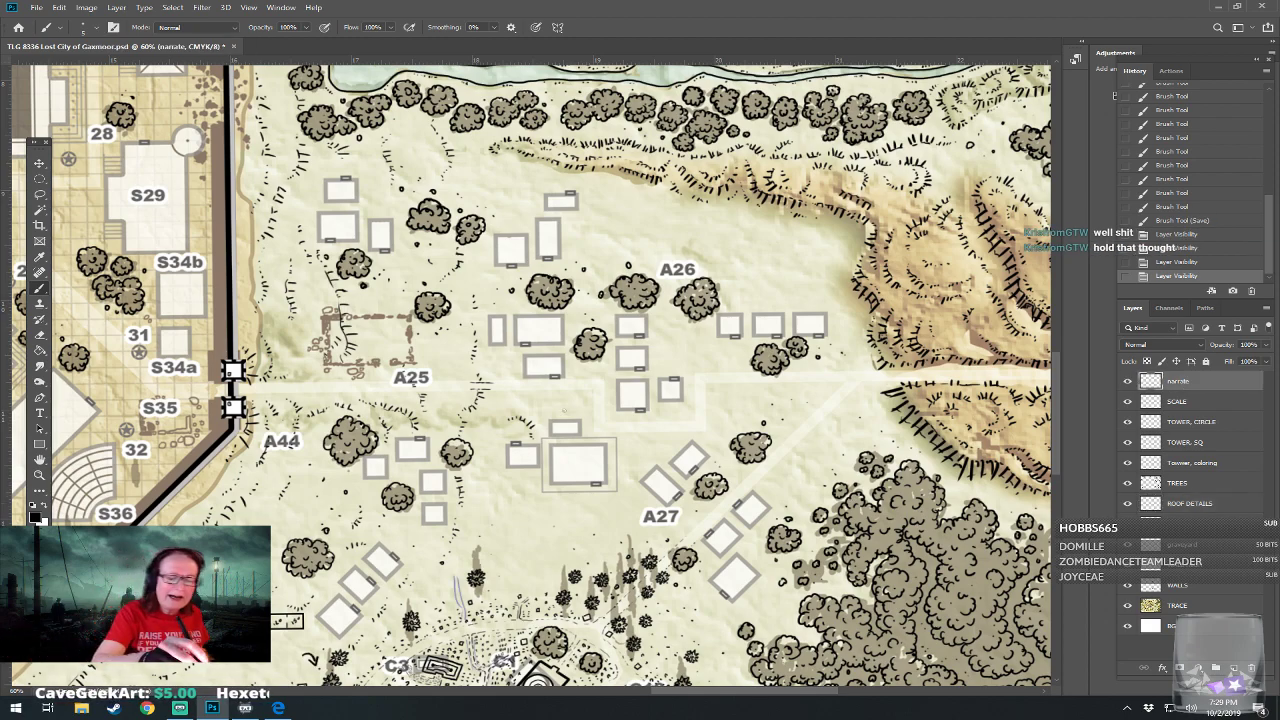
{"action": "mouse_move", "coordinate": [567, 404]}
{"action": "left_mouse_down"}
{"action": "mouse_move", "coordinate": [498, 452]}
{"action": "mouse_move", "coordinate": [537, 518]}
{"action": "mouse_move", "coordinate": [617, 506]}
{"action": "mouse_move", "coordinate": [638, 460]}
{"action": "left_mouse_up"}
{"action": "left_click_drag", "start_coordinate": [638, 460], "coordinate": [567, 403]}
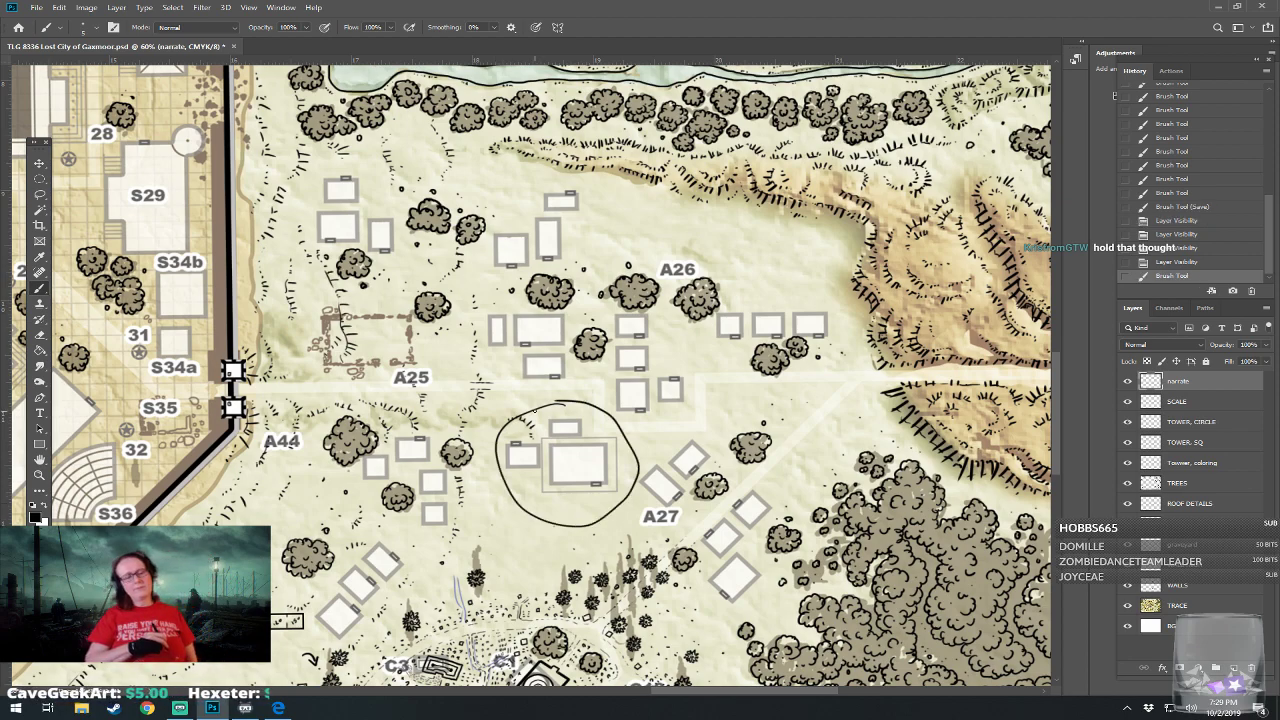
{"action": "left_click_drag", "start_coordinate": [524, 436], "coordinate": [530, 442]}
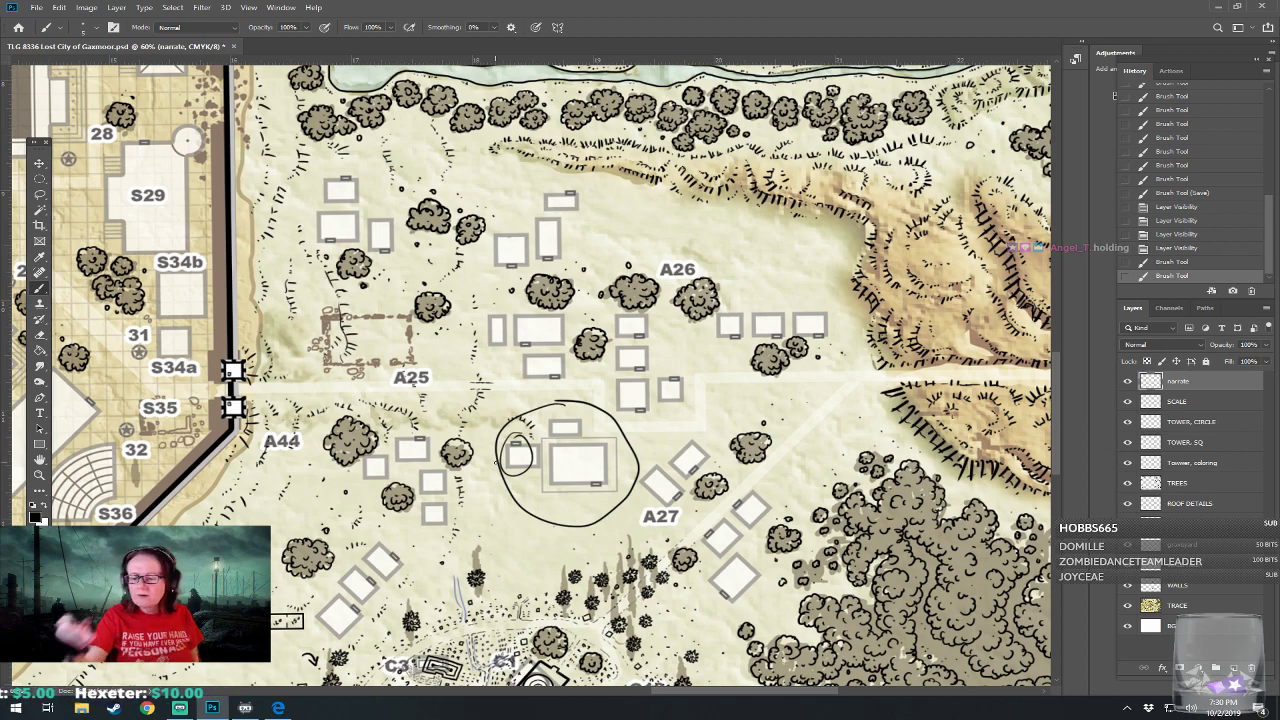
On the narrate layer, circle the A27 label and draw an arrow from it to the large building
{"action": "left_click", "coordinate": [1127, 381]}
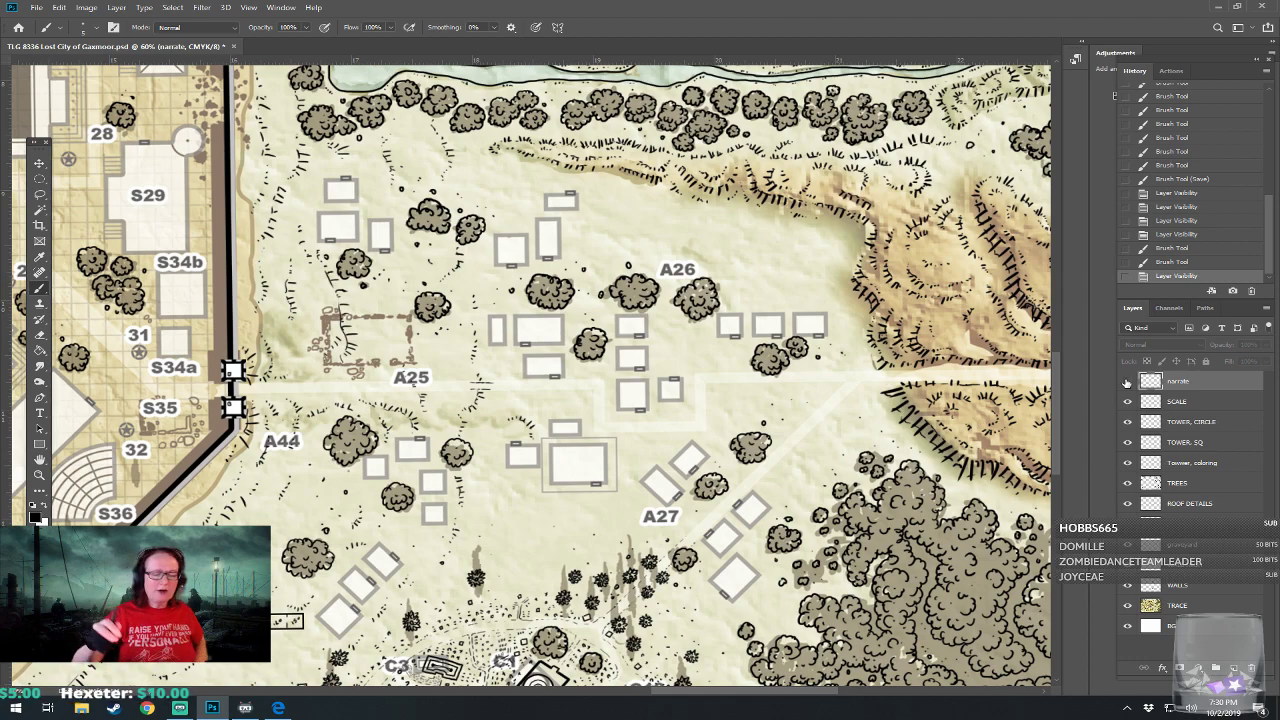
{"action": "left_click_drag", "start_coordinate": [660, 400], "coordinate": [646, 376]}
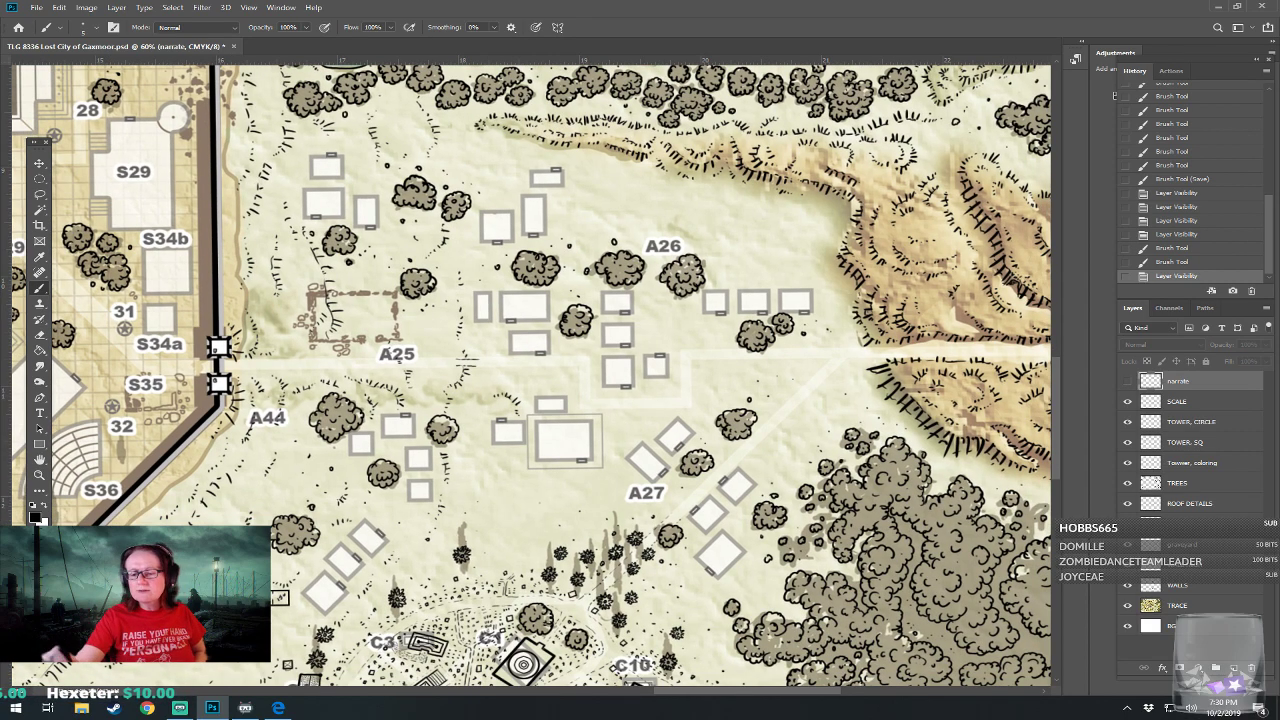
{"action": "left_click", "coordinate": [1127, 381]}
{"action": "mouse_move", "coordinate": [628, 481]}
{"action": "left_mouse_down"}
{"action": "mouse_move", "coordinate": [595, 455]}
{"action": "mouse_move", "coordinate": [592, 466]}
{"action": "left_mouse_up"}
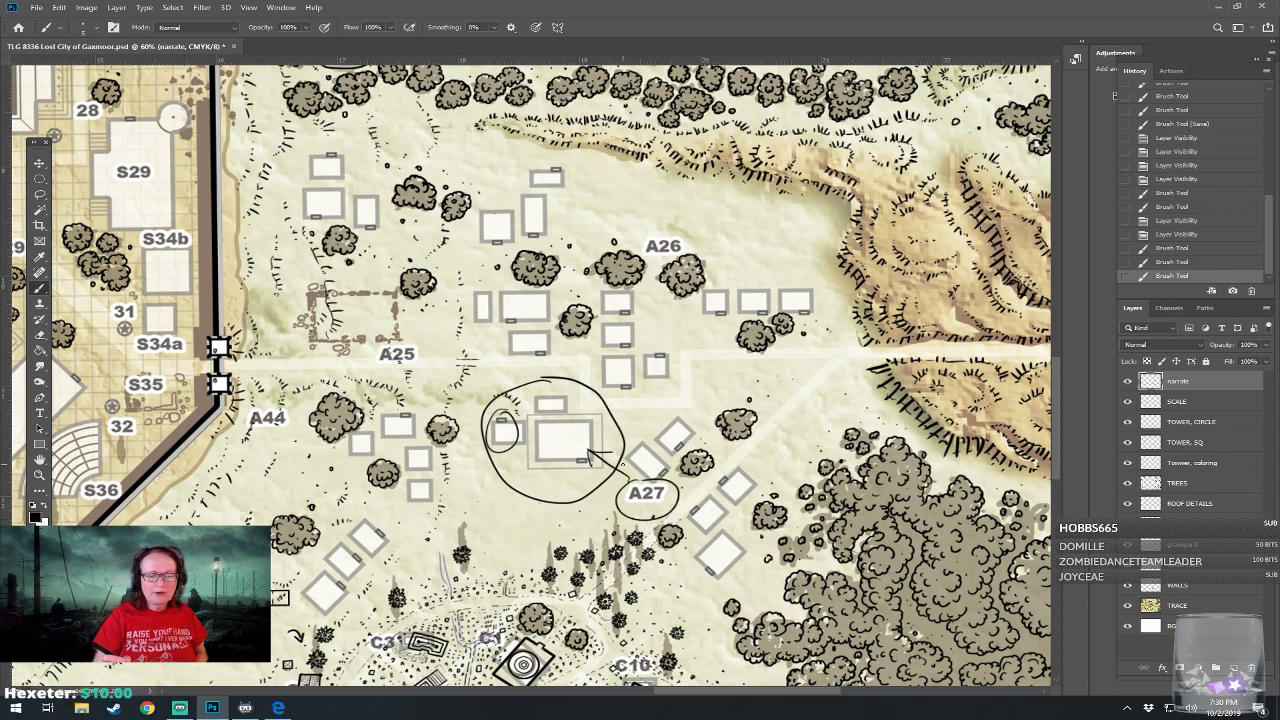
Circle the A26 label, three nearby building groups and the large A27 building's north-west corner, and draw an arrow from A26 toward the diagonal road
{"action": "mouse_move", "coordinate": [678, 224]}
{"action": "left_mouse_down"}
{"action": "mouse_move", "coordinate": [715, 265]}
{"action": "mouse_move", "coordinate": [680, 222]}
{"action": "left_mouse_up"}
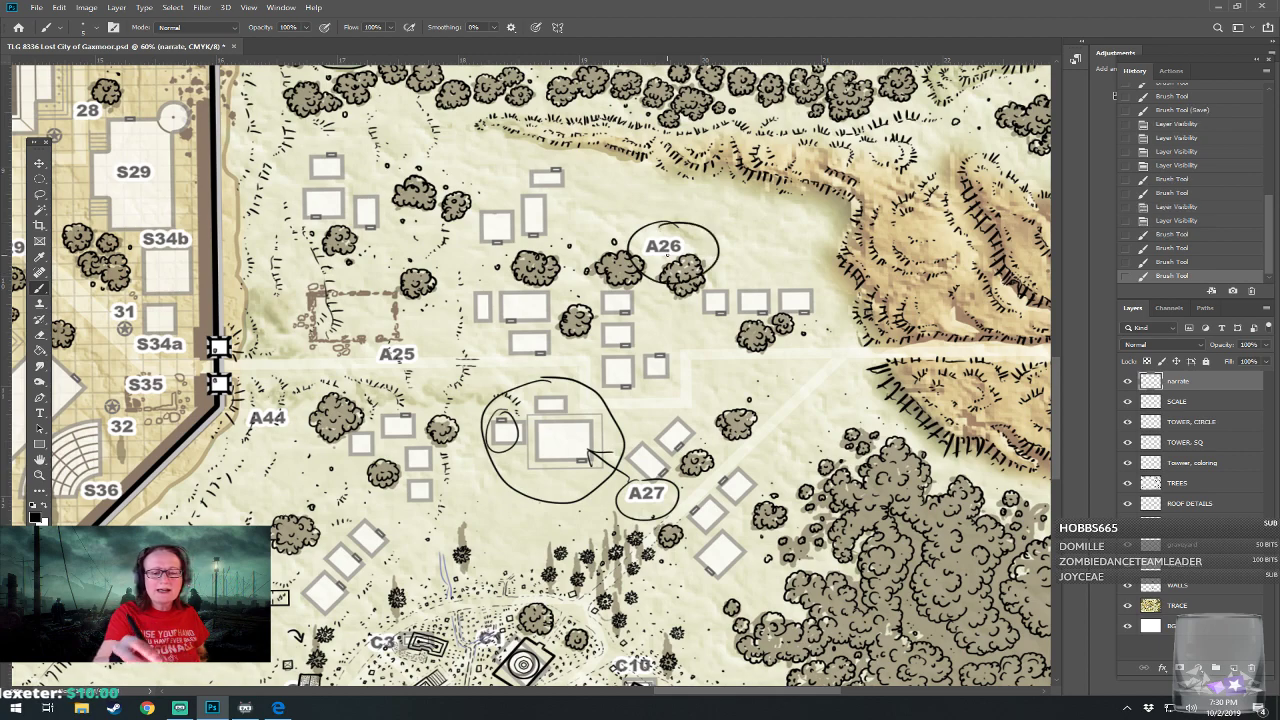
{"action": "left_click_drag", "start_coordinate": [754, 273], "coordinate": [758, 271]}
{"action": "mouse_move", "coordinate": [632, 296]}
{"action": "left_mouse_down"}
{"action": "mouse_move", "coordinate": [671, 315]}
{"action": "mouse_move", "coordinate": [634, 298]}
{"action": "left_mouse_up"}
{"action": "mouse_move", "coordinate": [512, 272]}
{"action": "left_mouse_down"}
{"action": "mouse_move", "coordinate": [500, 284]}
{"action": "mouse_move", "coordinate": [556, 297]}
{"action": "left_mouse_up"}
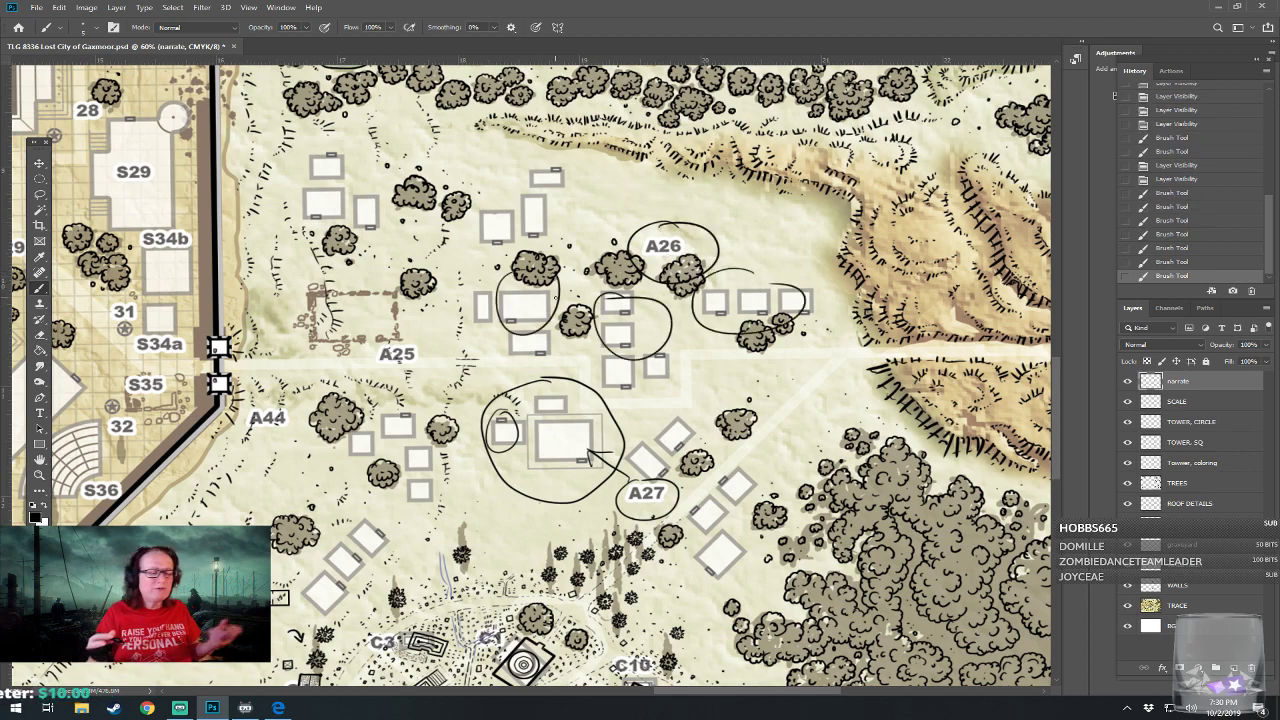
{"action": "mouse_move", "coordinate": [716, 344]}
{"action": "left_mouse_down"}
{"action": "mouse_move", "coordinate": [705, 440]}
{"action": "mouse_move", "coordinate": [721, 422]}
{"action": "left_mouse_up"}
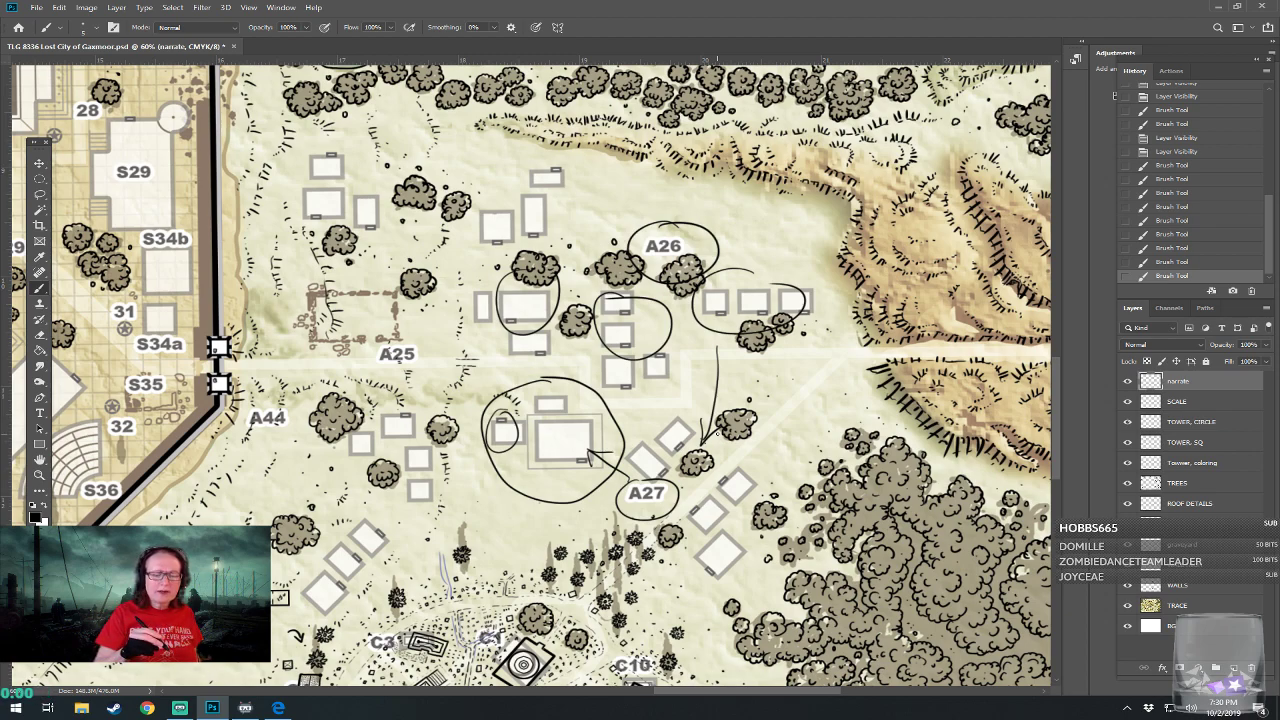
{"action": "mouse_move", "coordinate": [535, 428]}
{"action": "left_mouse_down"}
{"action": "mouse_move", "coordinate": [562, 408]}
{"action": "mouse_move", "coordinate": [540, 430]}
{"action": "mouse_move", "coordinate": [548, 406]}
{"action": "left_mouse_up"}
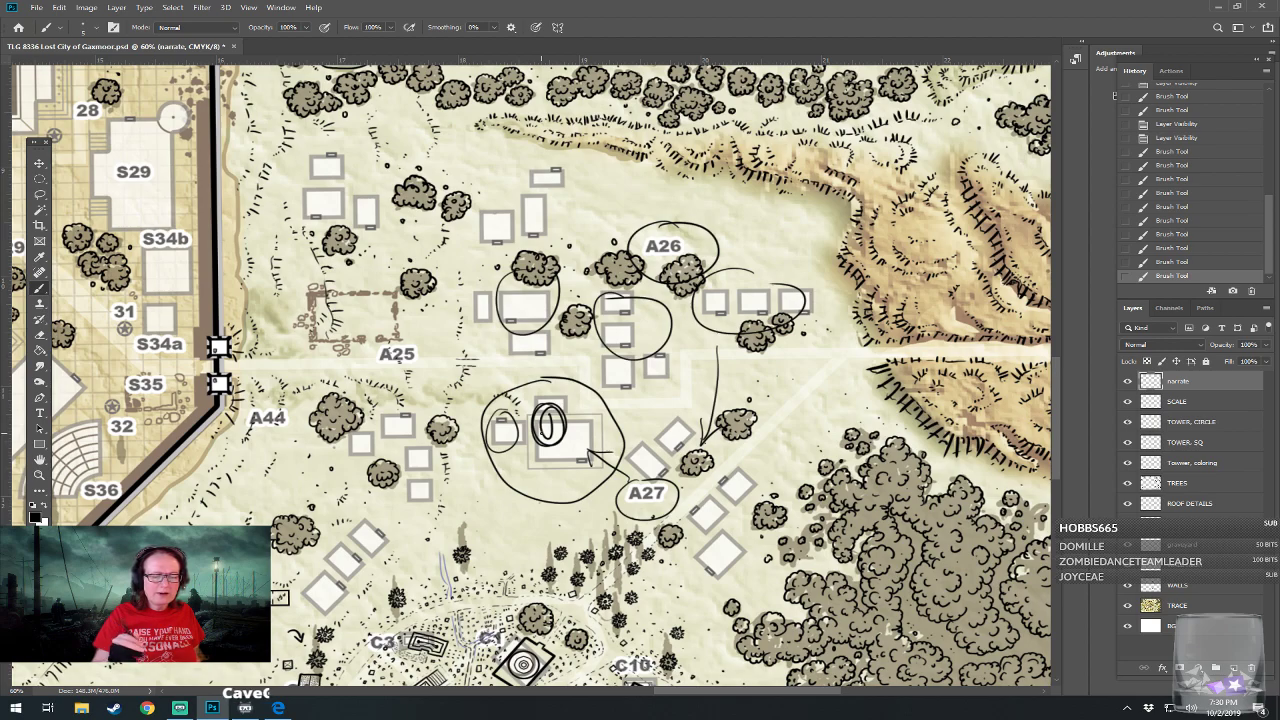
Sketch the road's rectangular bend around the buildings south of A26, and draw a straight road line across it toward the eastern cliffs
{"action": "left_click_drag", "start_coordinate": [541, 433], "coordinate": [441, 456]}
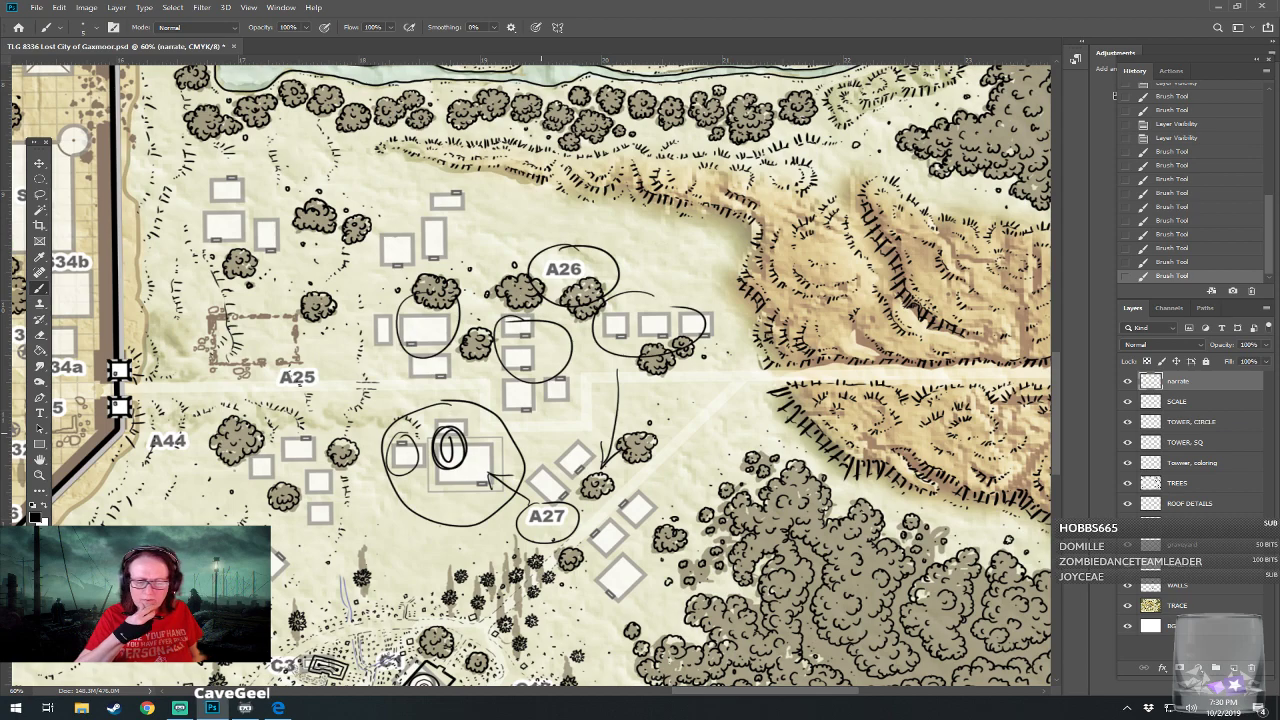
{"action": "mouse_move", "coordinate": [586, 376]}
{"action": "left_mouse_down"}
{"action": "mouse_move", "coordinate": [581, 419]}
{"action": "mouse_move", "coordinate": [532, 427]}
{"action": "mouse_move", "coordinate": [477, 430]}
{"action": "mouse_move", "coordinate": [475, 388]}
{"action": "left_mouse_up"}
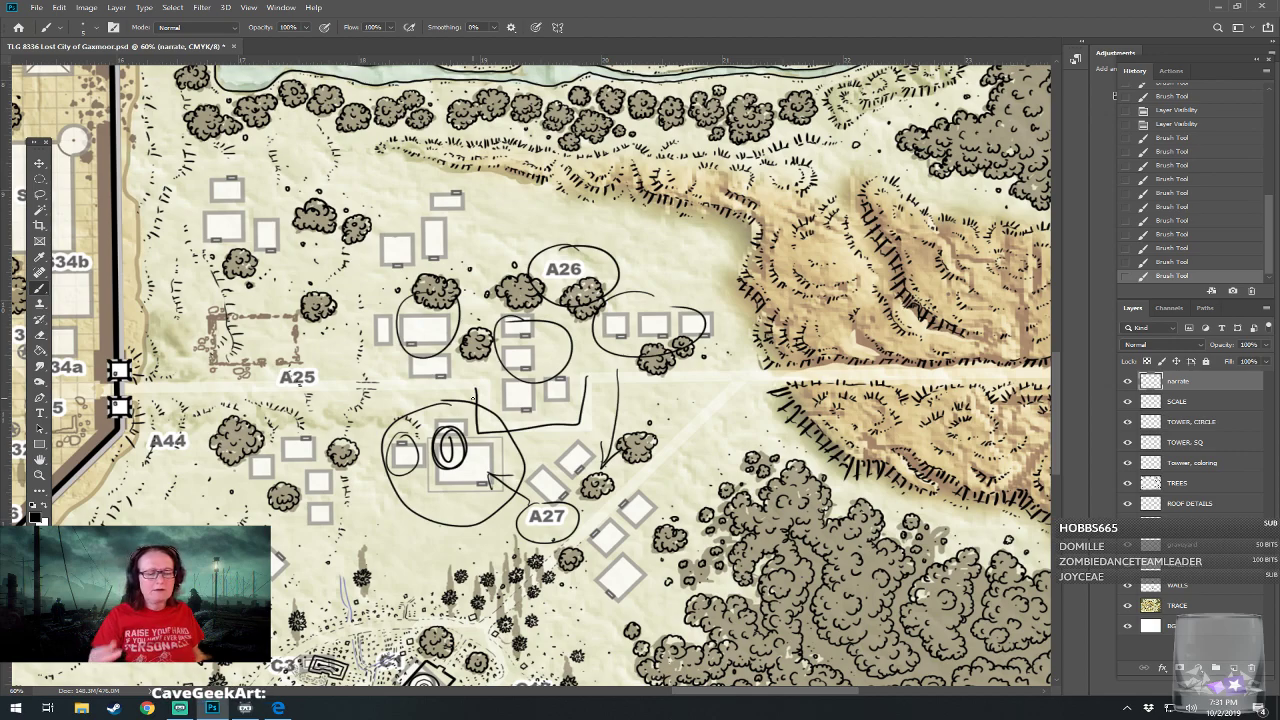
{"action": "left_click_drag", "start_coordinate": [474, 388], "coordinate": [445, 420]}
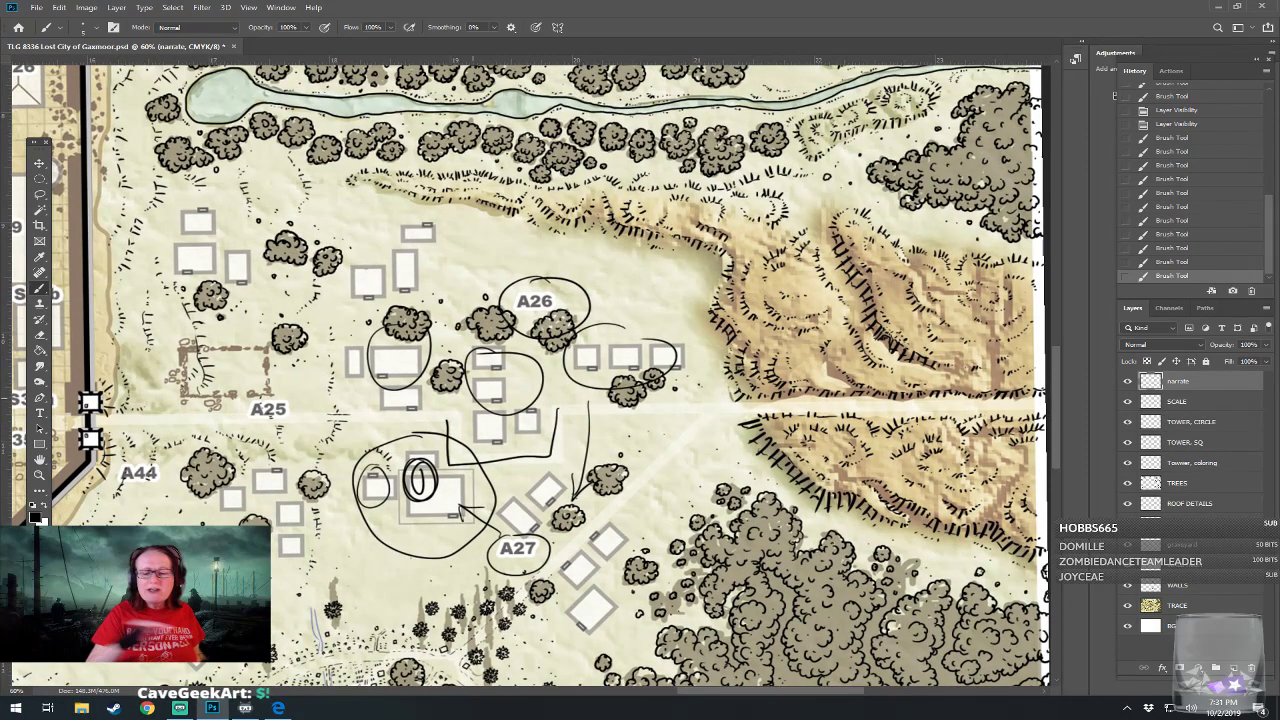
{"action": "mouse_move", "coordinate": [1040, 405]}
{"action": "left_mouse_down"}
{"action": "mouse_move", "coordinate": [551, 410]}
{"action": "mouse_move", "coordinate": [547, 451]}
{"action": "mouse_move", "coordinate": [455, 462]}
{"action": "mouse_move", "coordinate": [453, 421]}
{"action": "mouse_move", "coordinate": [408, 416]}
{"action": "left_mouse_up"}
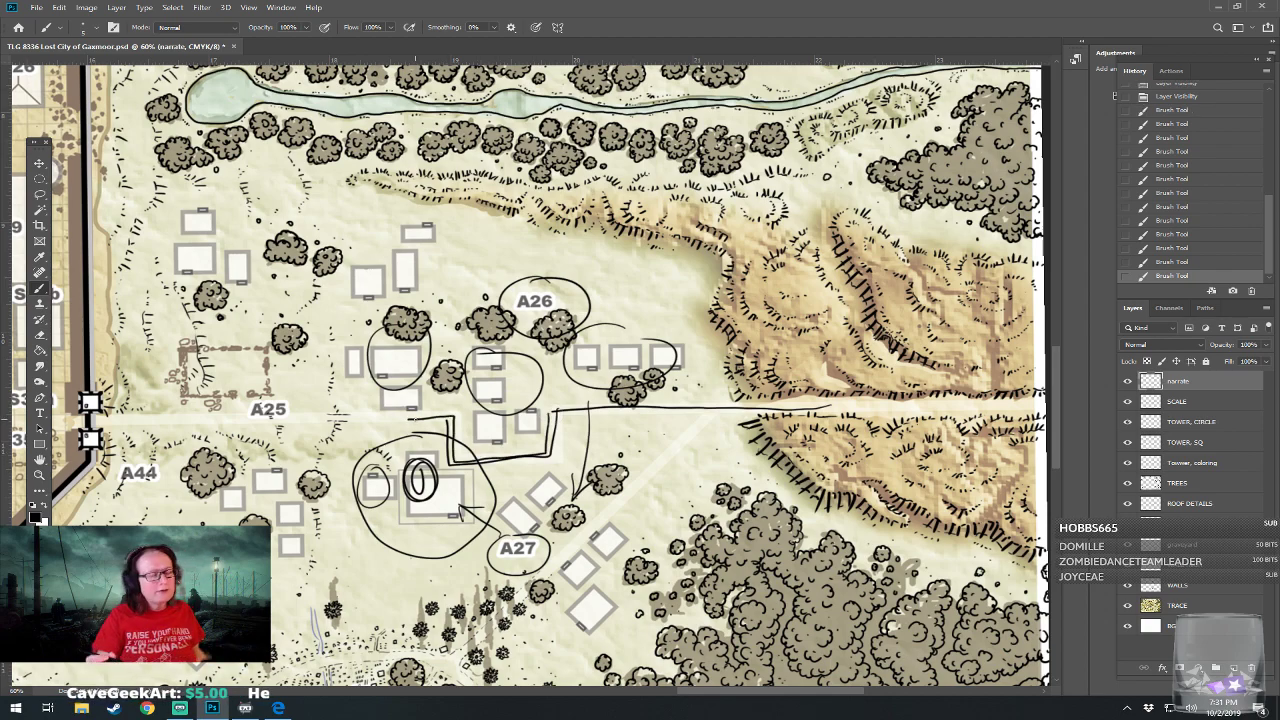
{"action": "mouse_move", "coordinate": [557, 410]}
{"action": "left_mouse_down"}
{"action": "mouse_move", "coordinate": [428, 414]}
{"action": "mouse_move", "coordinate": [578, 408]}
{"action": "left_mouse_up"}
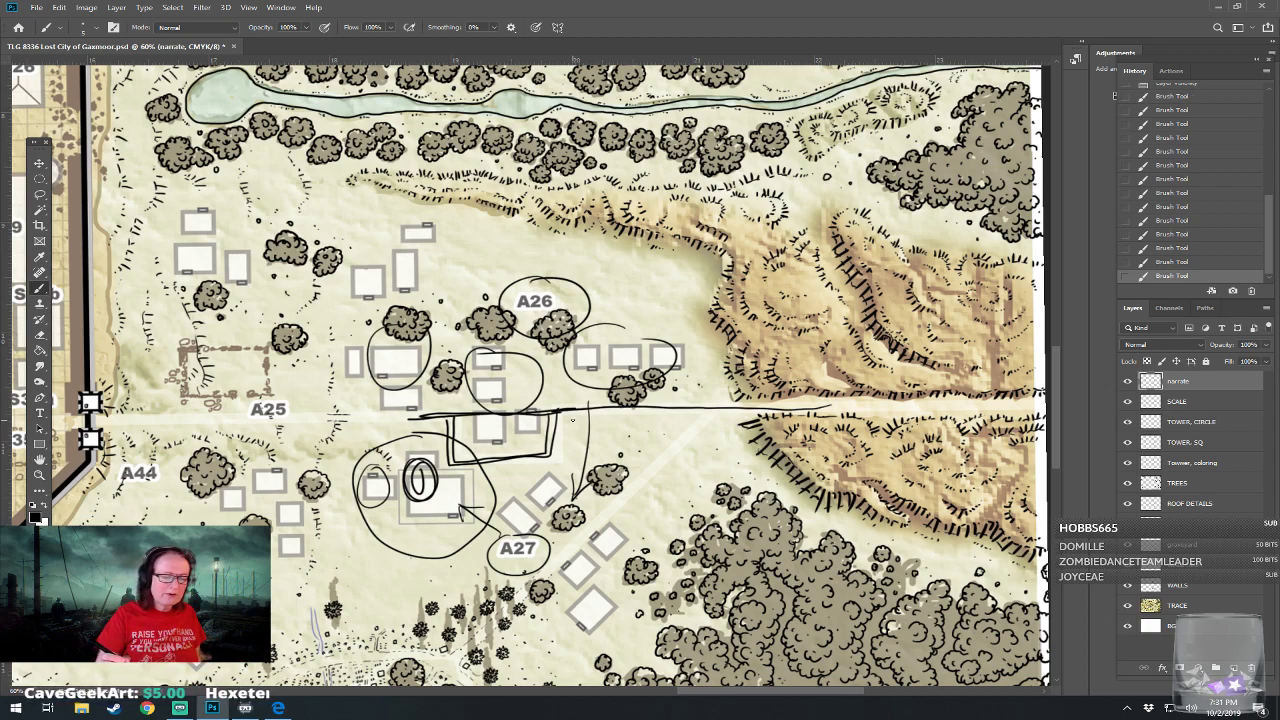
Draw an arrow from the large A27 building to the two buildings inside the road bend, and hide the narrate layer
{"action": "mouse_move", "coordinate": [455, 491]}
{"action": "left_mouse_down"}
{"action": "mouse_move", "coordinate": [514, 431]}
{"action": "mouse_move", "coordinate": [517, 447]}
{"action": "left_mouse_up"}
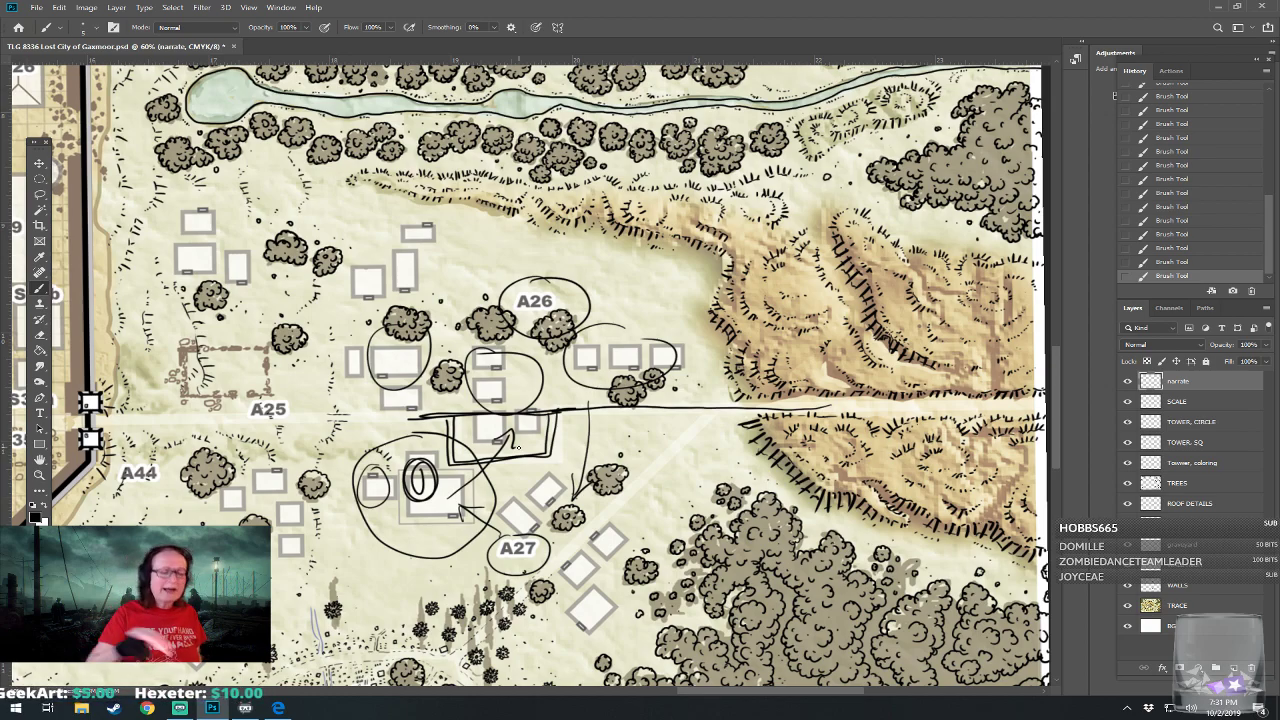
{"action": "left_click_drag", "start_coordinate": [518, 447], "coordinate": [666, 469]}
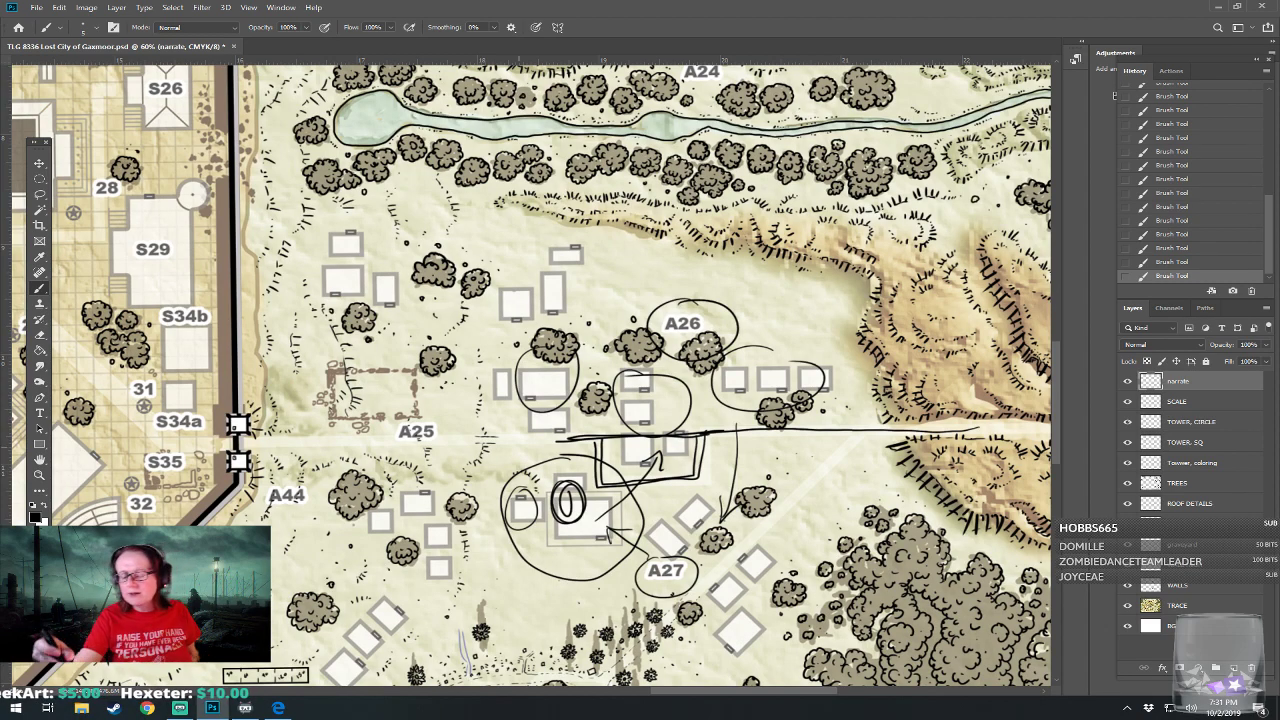
{"action": "left_click", "coordinate": [1128, 381]}
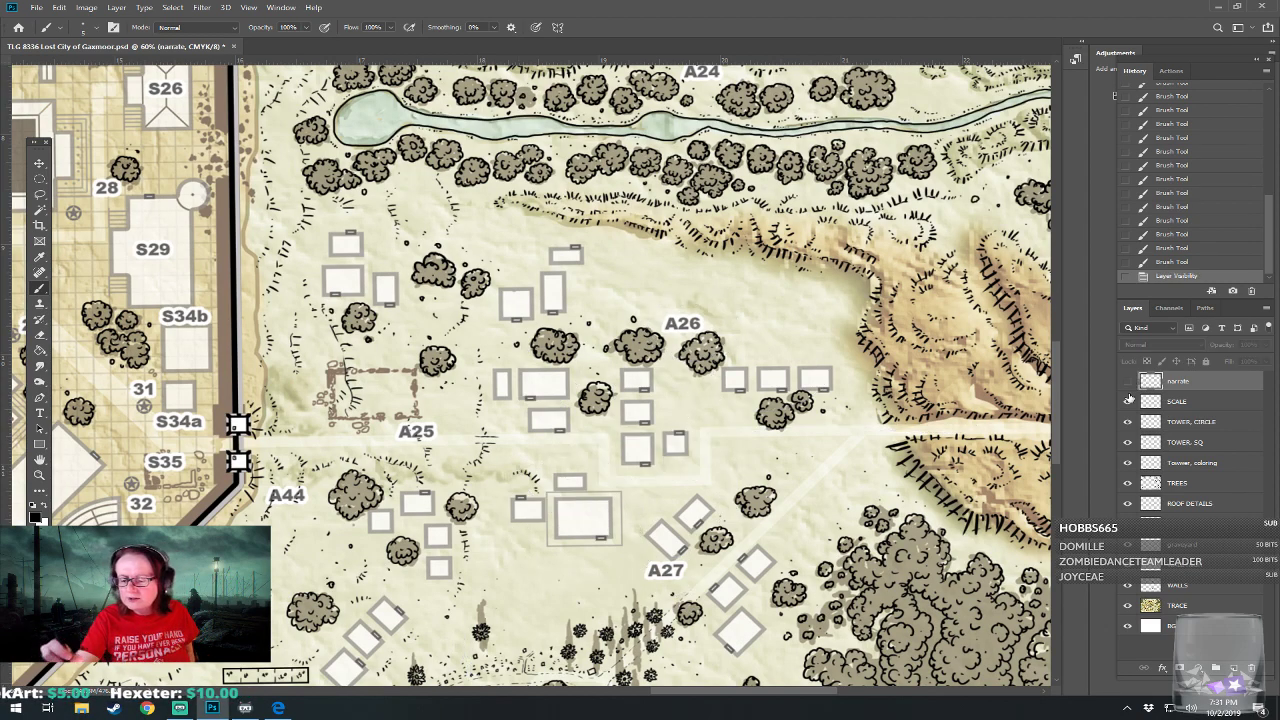
Select the INK layer and set the brush size to 8 px
{"action": "left_click", "coordinate": [1199, 546]}
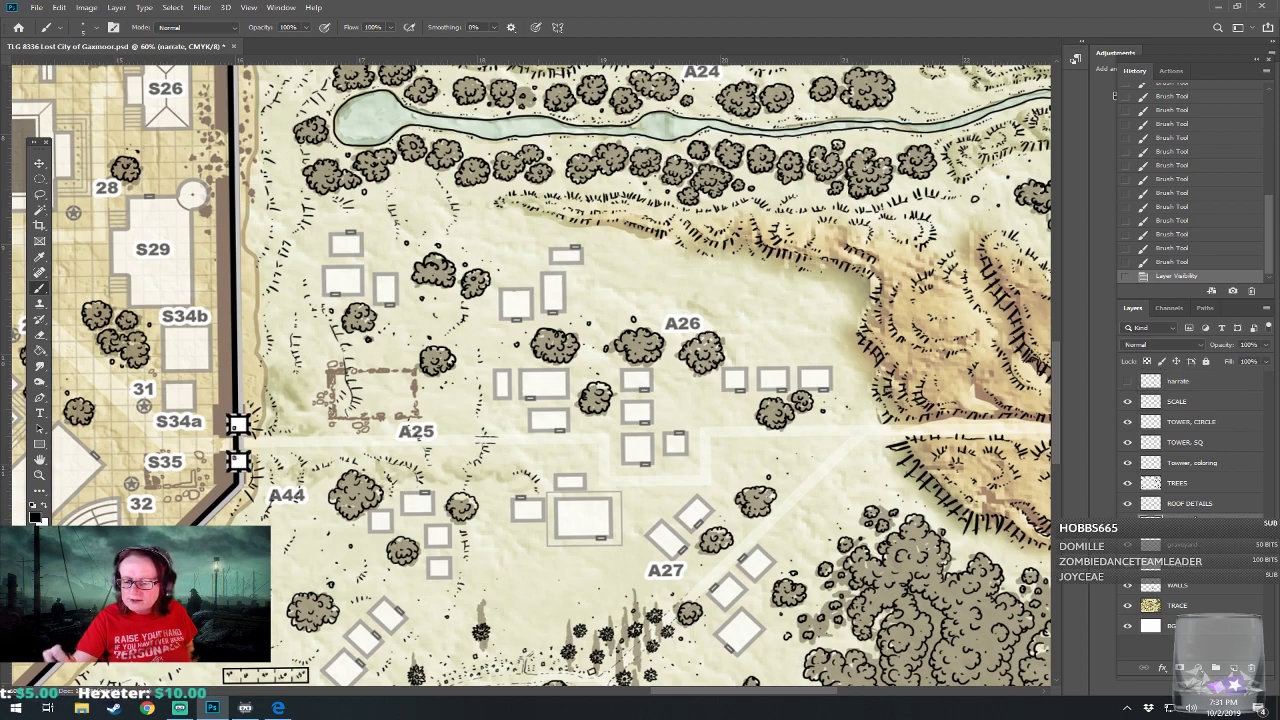
{"action": "left_click", "coordinate": [92, 29]}
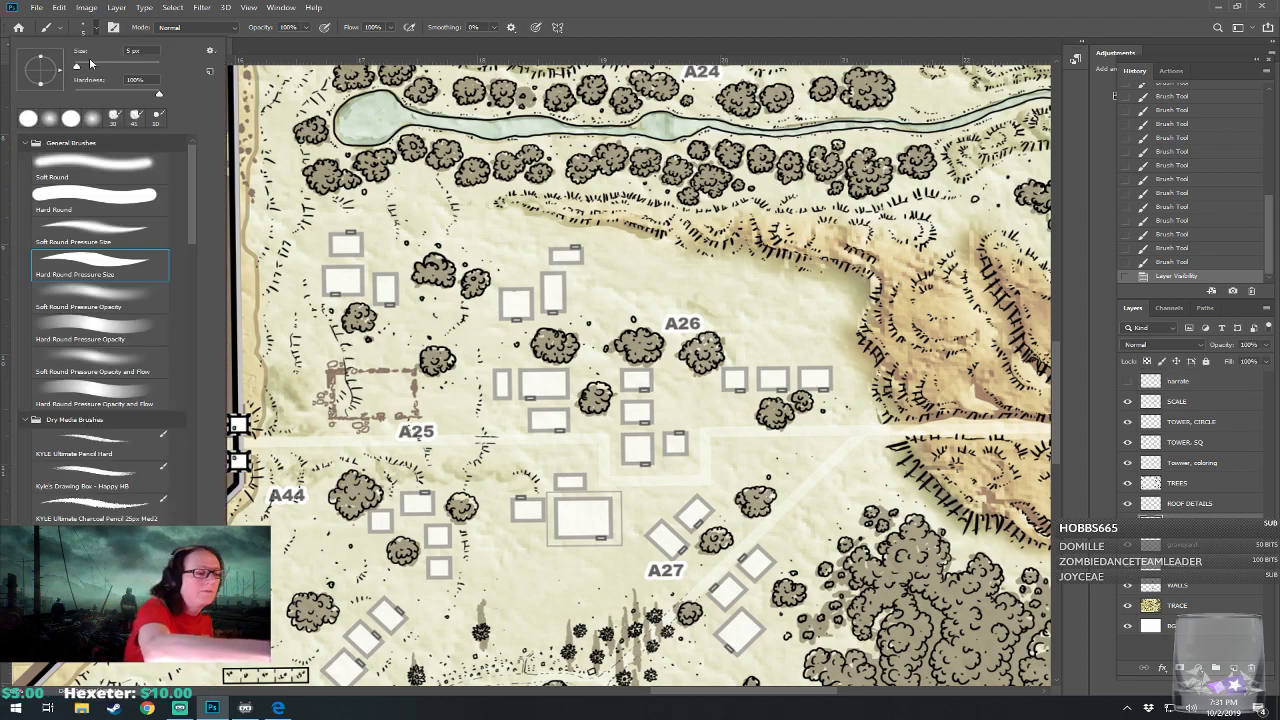
{"action": "left_click", "coordinate": [140, 50]}
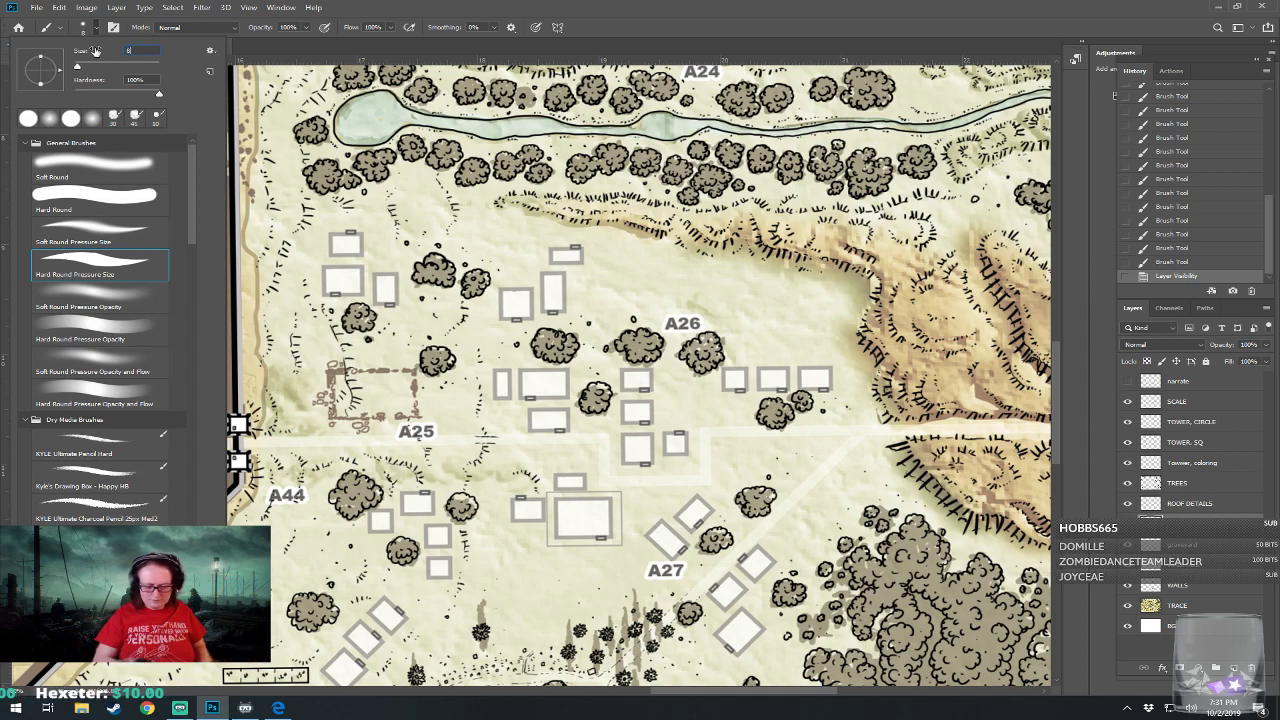
{"action": "key", "text": "Return"}
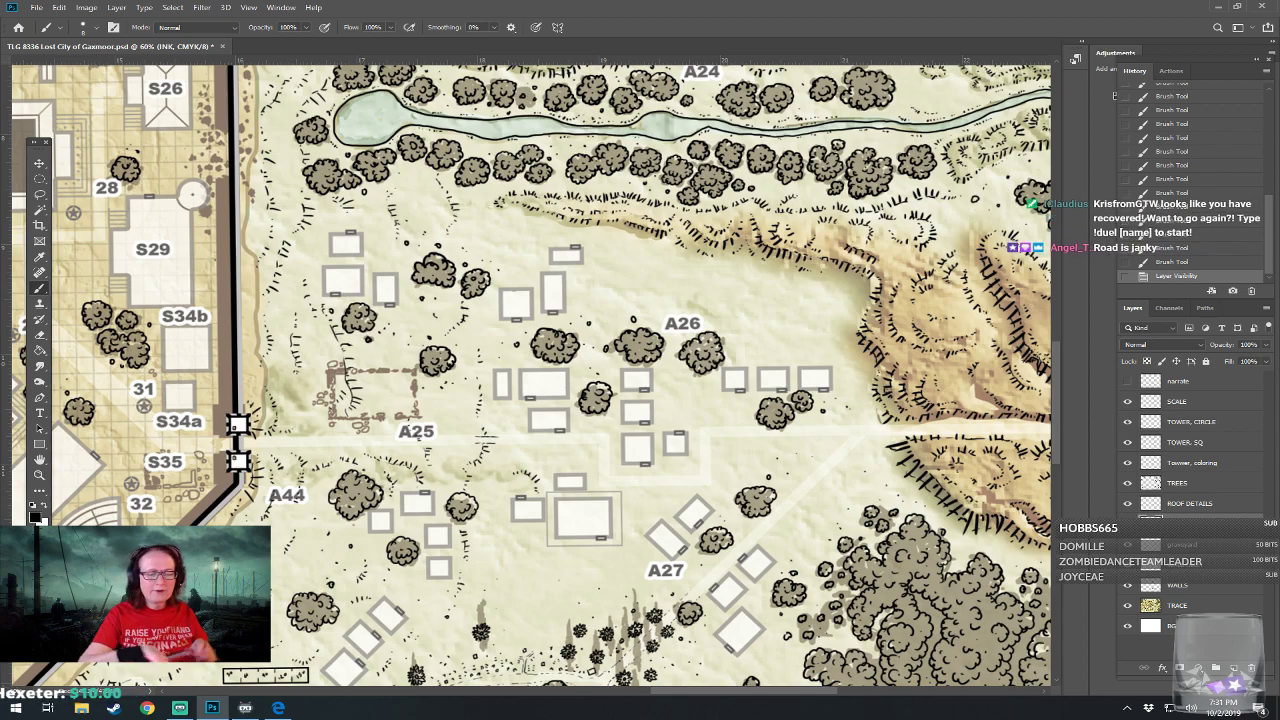
Ink dashed lines along both edges of the main road through the eastern cliffs, from the cliff entrance to the map's edge
{"action": "scroll", "coordinate": [754, 515], "scroll_direction": "up", "scroll_amount": 5}
{"action": "left_click_drag", "start_coordinate": [754, 515], "coordinate": [305, 574]}
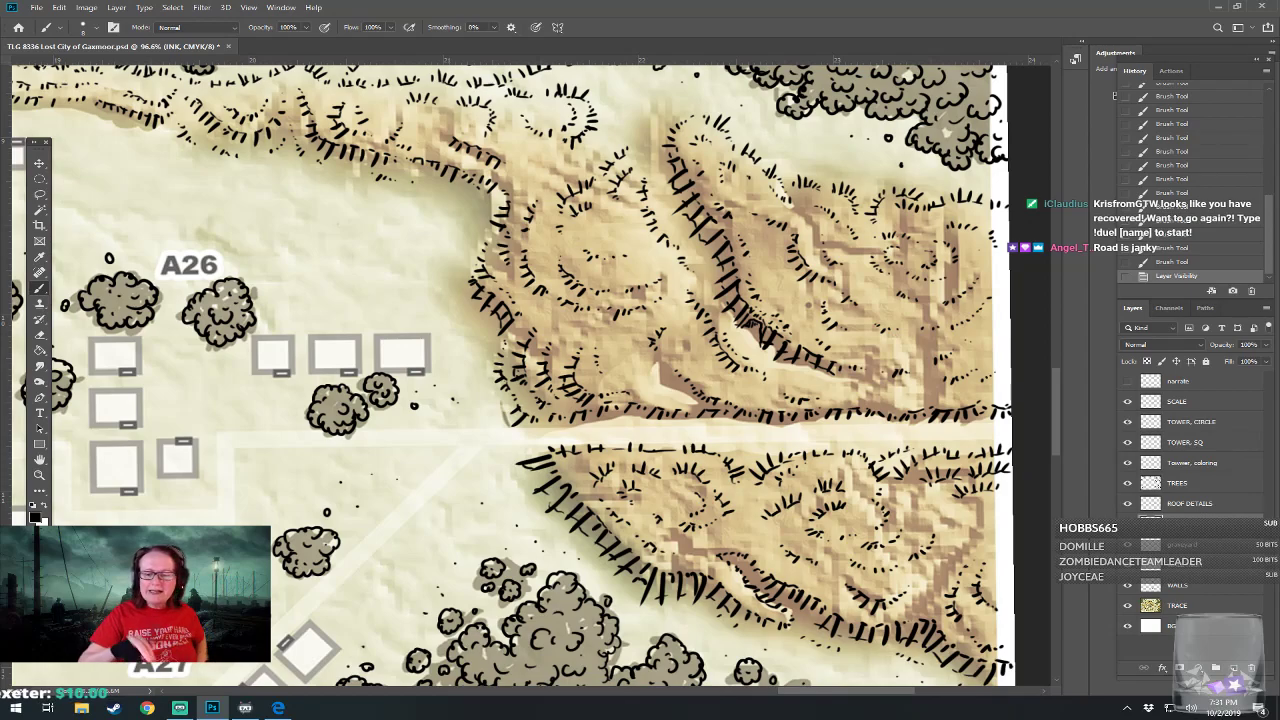
{"action": "left_click_drag", "start_coordinate": [640, 380], "coordinate": [510, 387]}
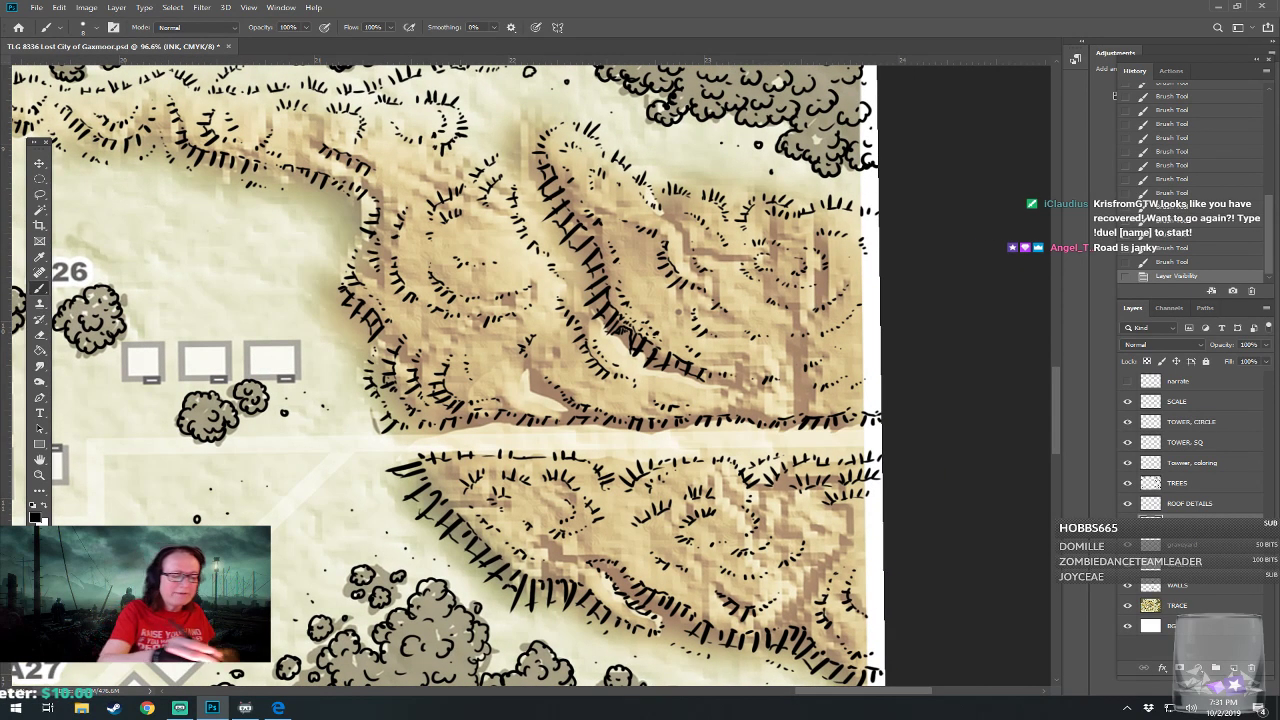
{"action": "left_click_drag", "start_coordinate": [365, 439], "coordinate": [464, 436]}
{"action": "left_click_drag", "start_coordinate": [468, 436], "coordinate": [496, 435]}
{"action": "left_click_drag", "start_coordinate": [499, 435], "coordinate": [518, 434]}
{"action": "left_click_drag", "start_coordinate": [521, 434], "coordinate": [538, 434]}
{"action": "left_click_drag", "start_coordinate": [542, 434], "coordinate": [562, 434]}
{"action": "left_click_drag", "start_coordinate": [566, 434], "coordinate": [593, 434]}
{"action": "left_click_drag", "start_coordinate": [598, 434], "coordinate": [681, 433]}
{"action": "left_click_drag", "start_coordinate": [687, 433], "coordinate": [707, 432]}
{"action": "left_click_drag", "start_coordinate": [711, 432], "coordinate": [718, 432]}
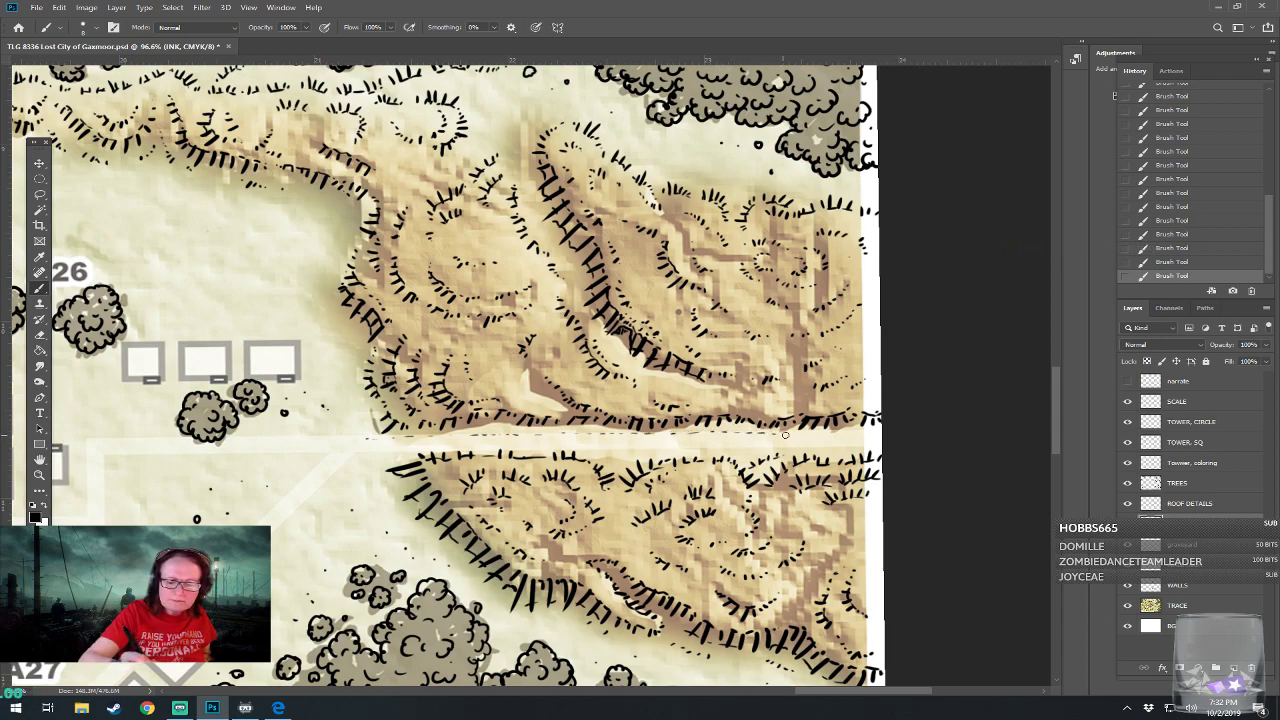
{"action": "left_click_drag", "start_coordinate": [849, 433], "coordinate": [879, 429]}
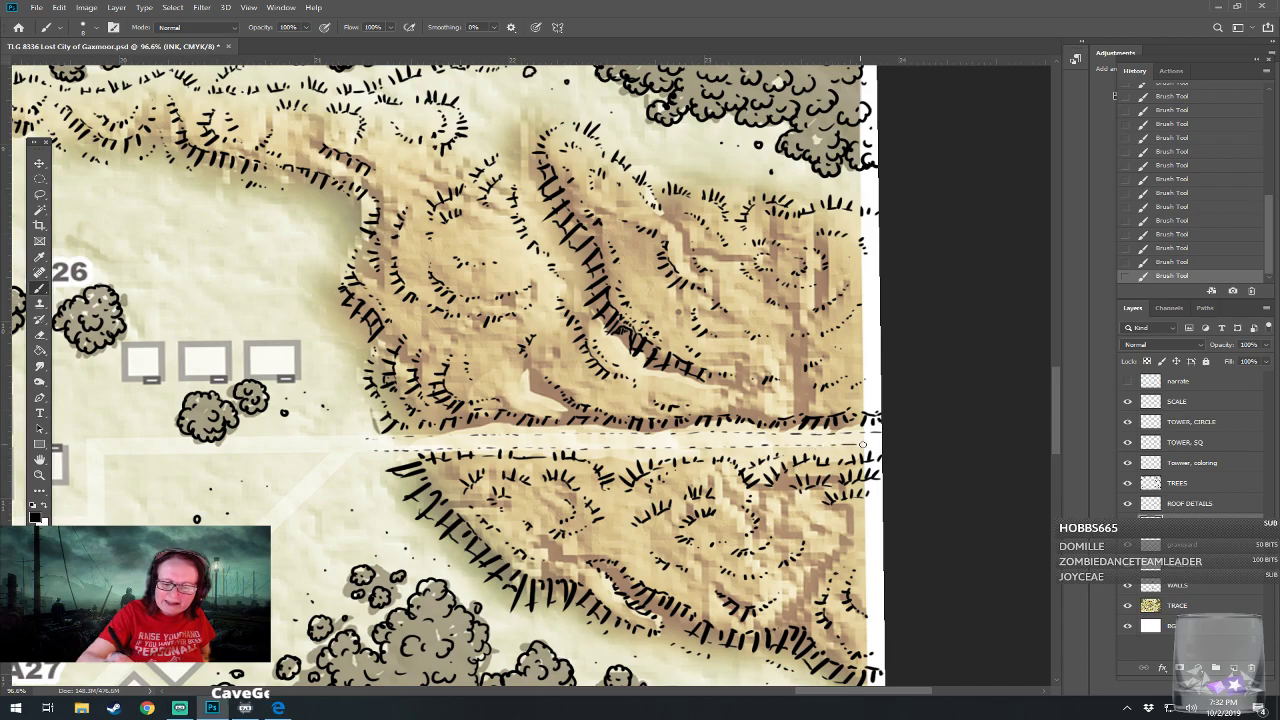
Ink the first dashes of the diagonal road by the cliff entrance, and draw a small bush at the junction on the TREES layer
{"action": "left_click_drag", "start_coordinate": [375, 351], "coordinate": [763, 356]}
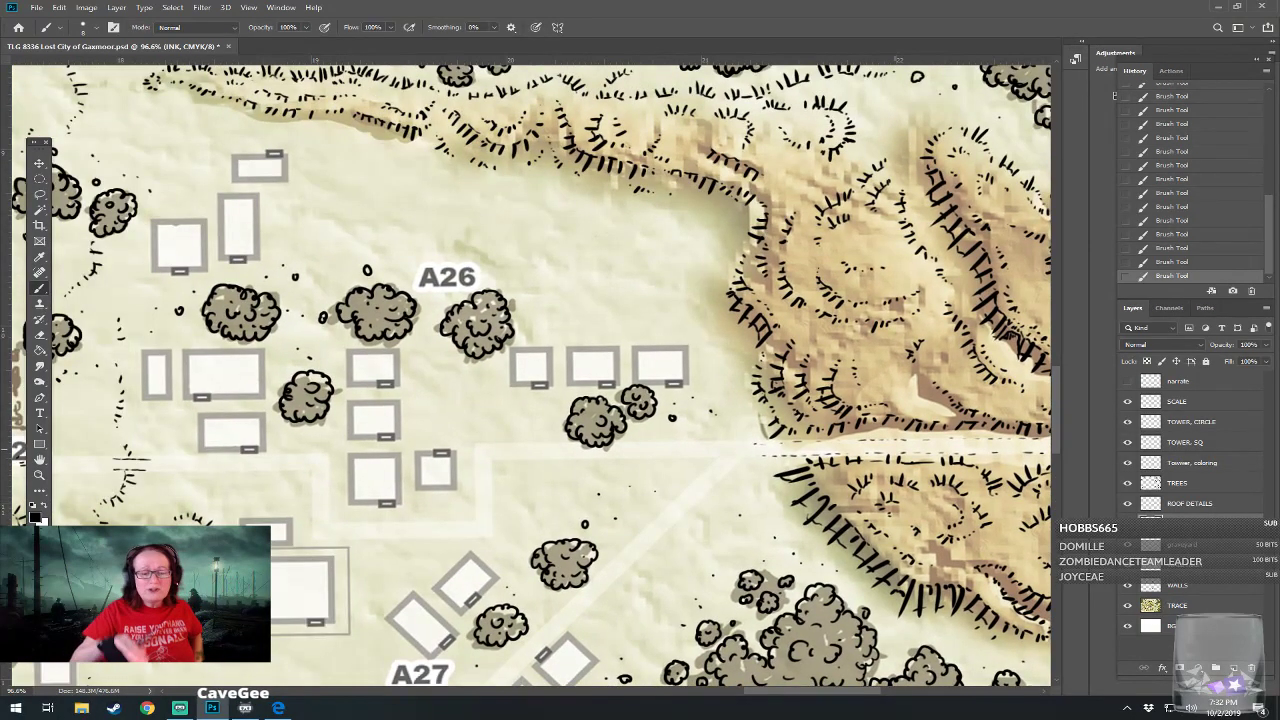
{"action": "left_click_drag", "start_coordinate": [638, 606], "coordinate": [554, 560]}
{"action": "scroll", "coordinate": [554, 560], "scroll_direction": "up", "scroll_amount": 3}
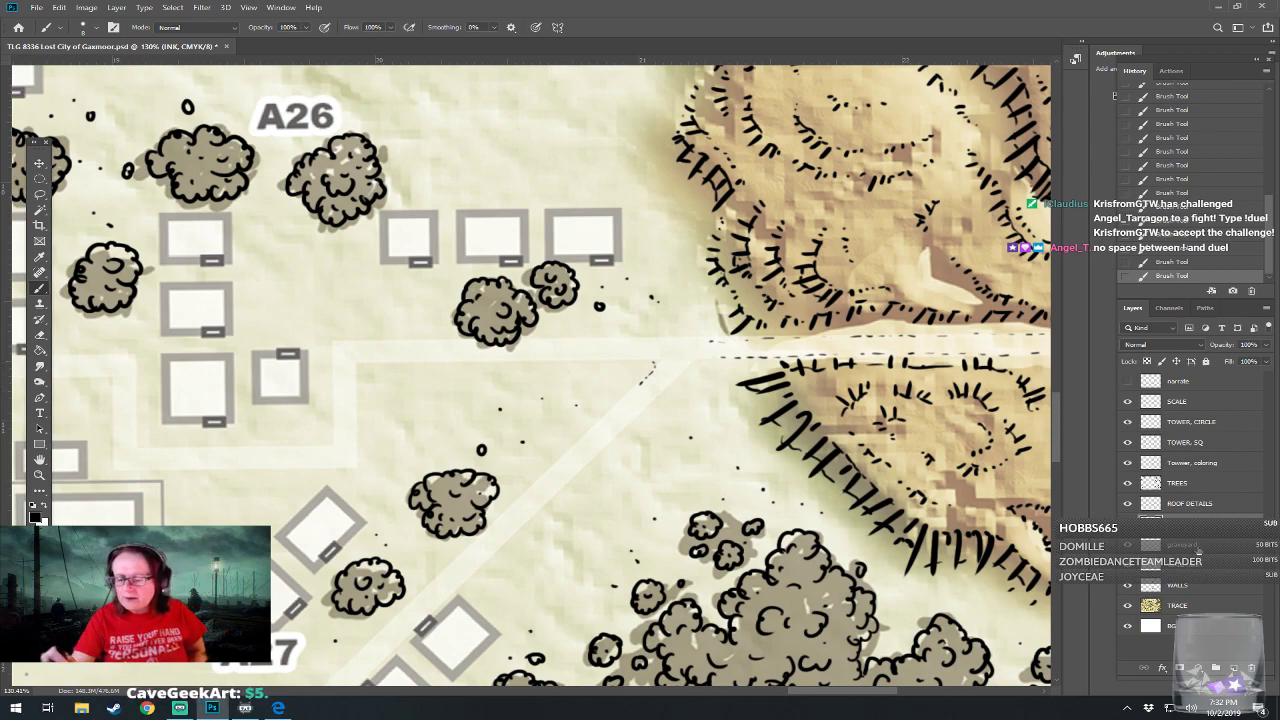
{"action": "left_click", "coordinate": [1192, 484]}
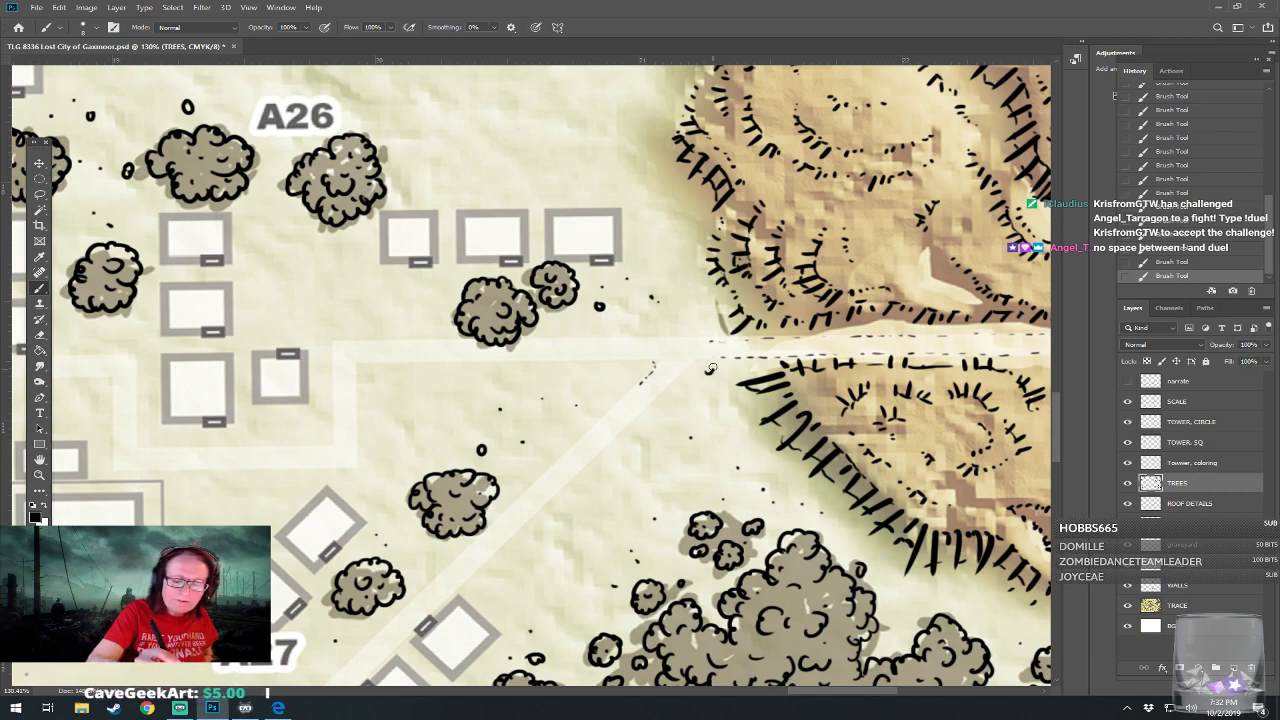
{"action": "mouse_move", "coordinate": [708, 357]}
{"action": "left_mouse_down"}
{"action": "mouse_move", "coordinate": [680, 368]}
{"action": "mouse_move", "coordinate": [694, 386]}
{"action": "mouse_move", "coordinate": [716, 368]}
{"action": "mouse_move", "coordinate": [703, 369]}
{"action": "left_mouse_up"}
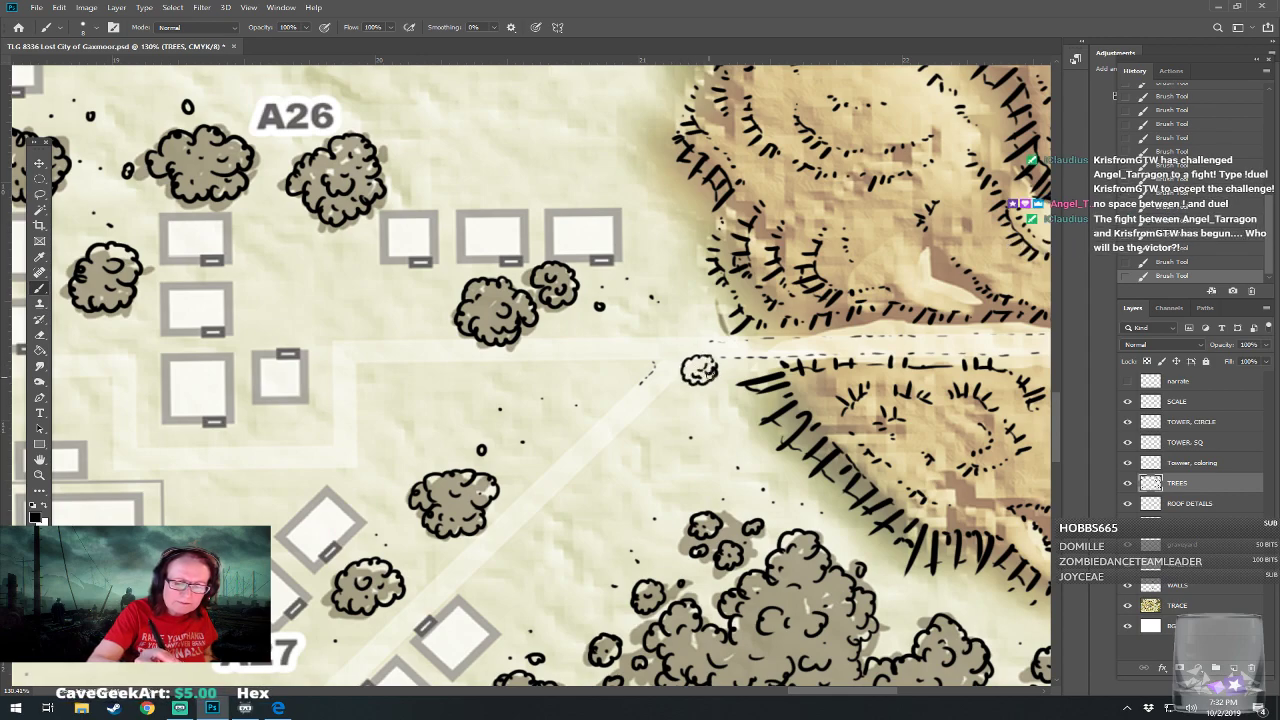
Ink dashes on both edges of the diagonal road's upper stretch, and draw two small bushes beside it on the TREES layer
{"action": "left_click", "coordinate": [1178, 523]}
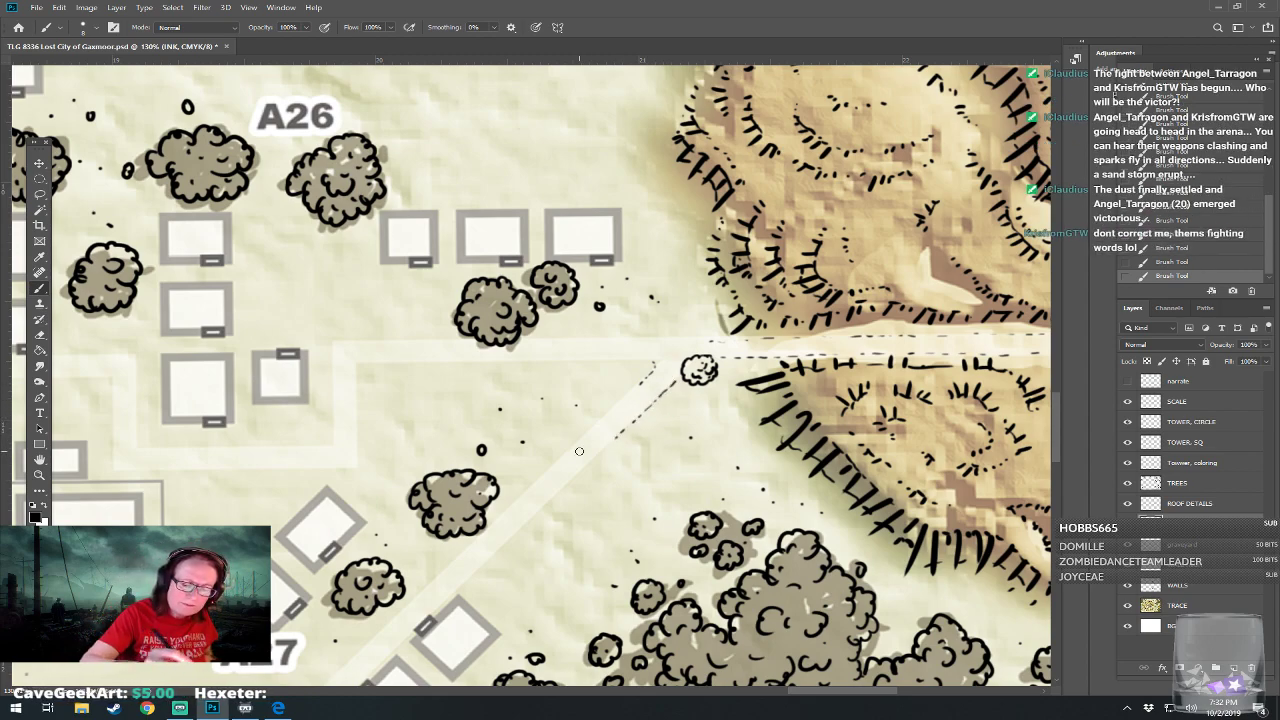
{"action": "left_click_drag", "start_coordinate": [598, 423], "coordinate": [610, 413]}
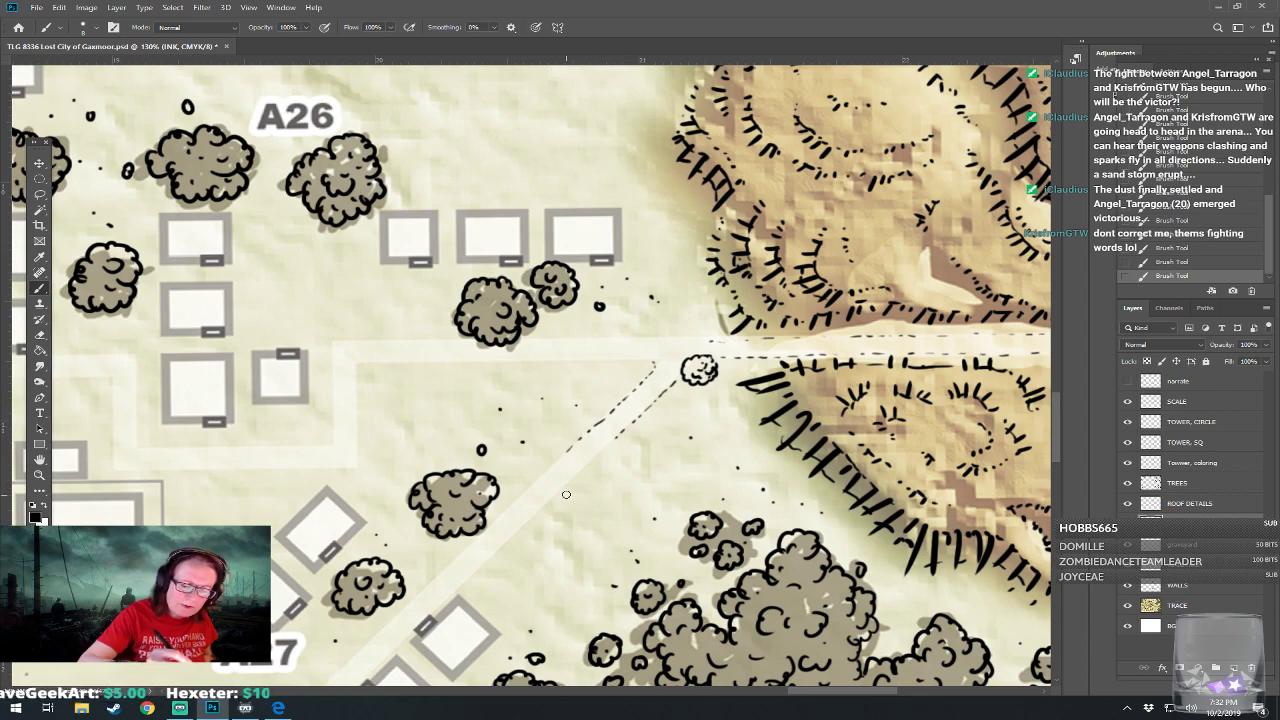
{"action": "left_click", "coordinate": [1182, 484]}
{"action": "mouse_move", "coordinate": [604, 461]}
{"action": "left_mouse_down"}
{"action": "mouse_move", "coordinate": [592, 452]}
{"action": "mouse_move", "coordinate": [598, 468]}
{"action": "left_mouse_up"}
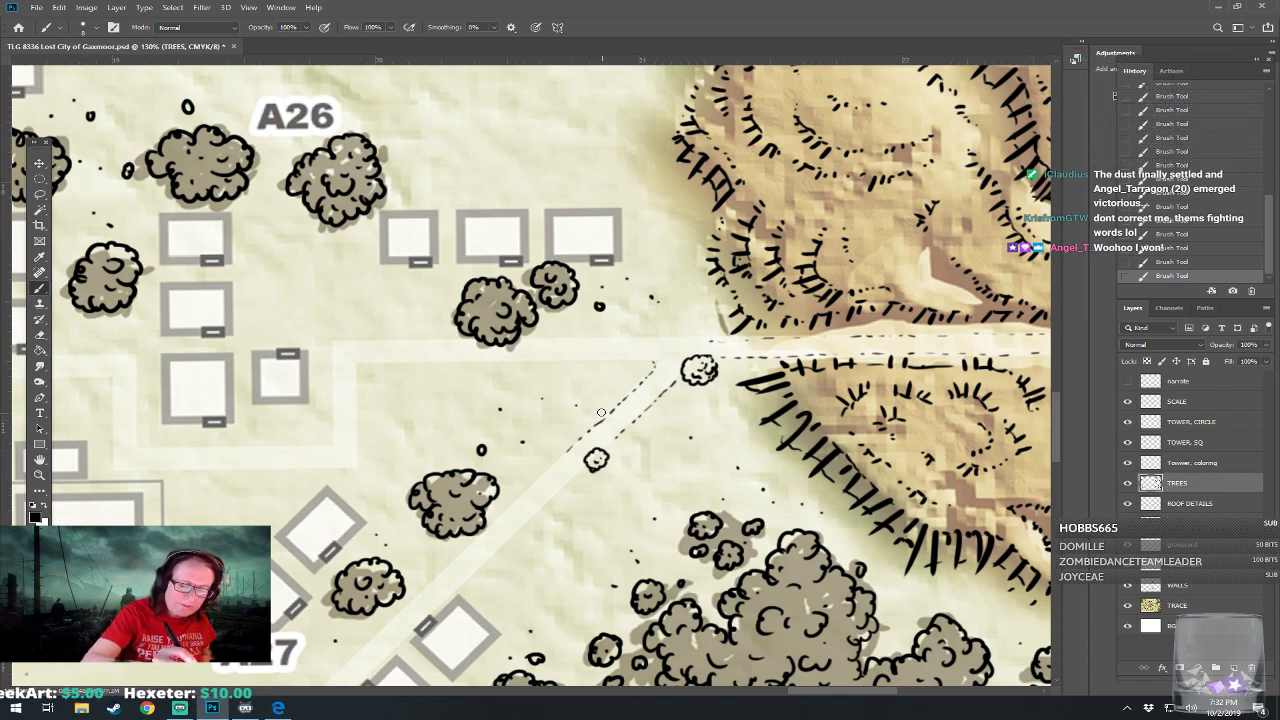
{"action": "left_click_drag", "start_coordinate": [607, 407], "coordinate": [598, 413]}
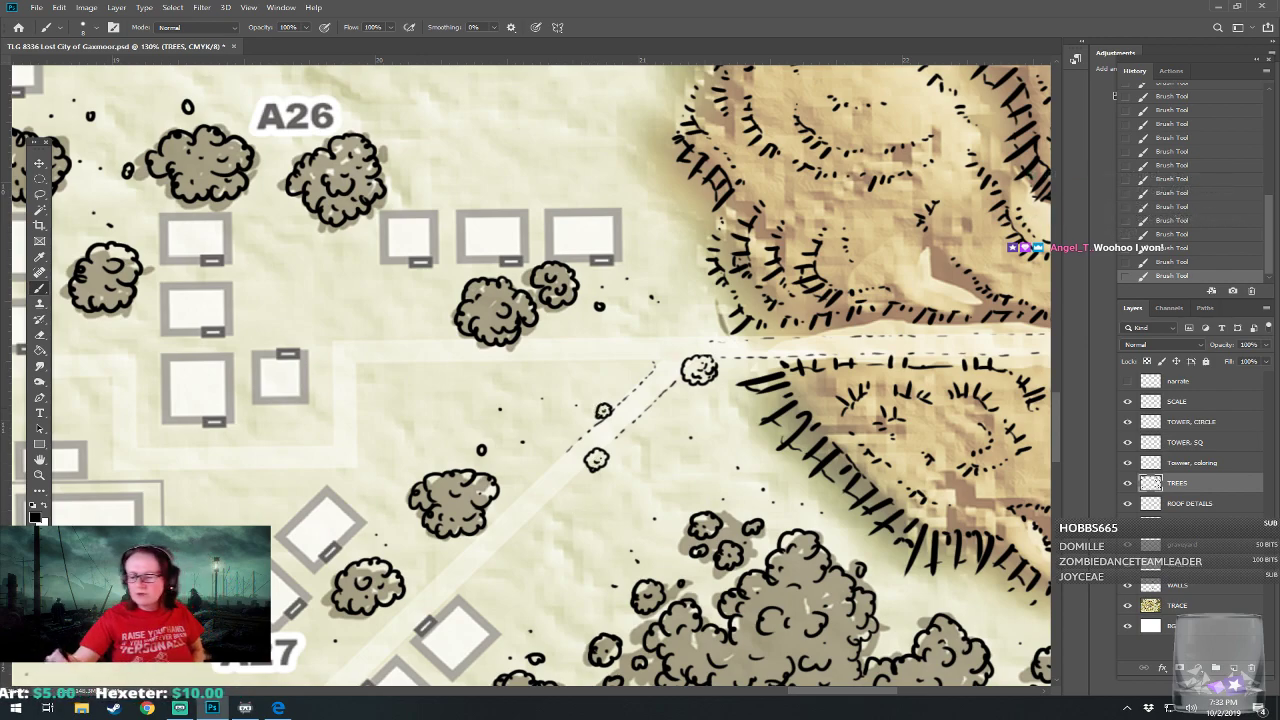
On the INK layer, extend the diagonal road's dashed edges southwest from the two small bushes toward the buildings near A27
{"action": "left_click", "coordinate": [1180, 523]}
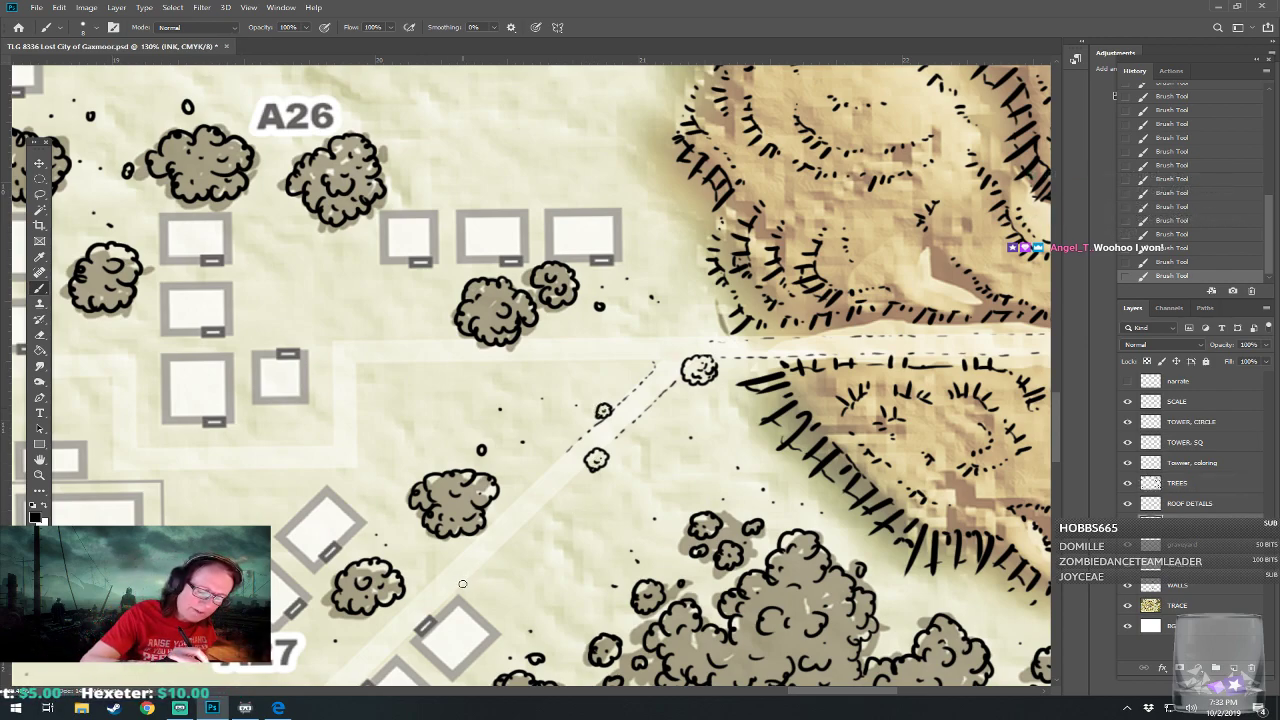
{"action": "left_click_drag", "start_coordinate": [483, 566], "coordinate": [513, 536]}
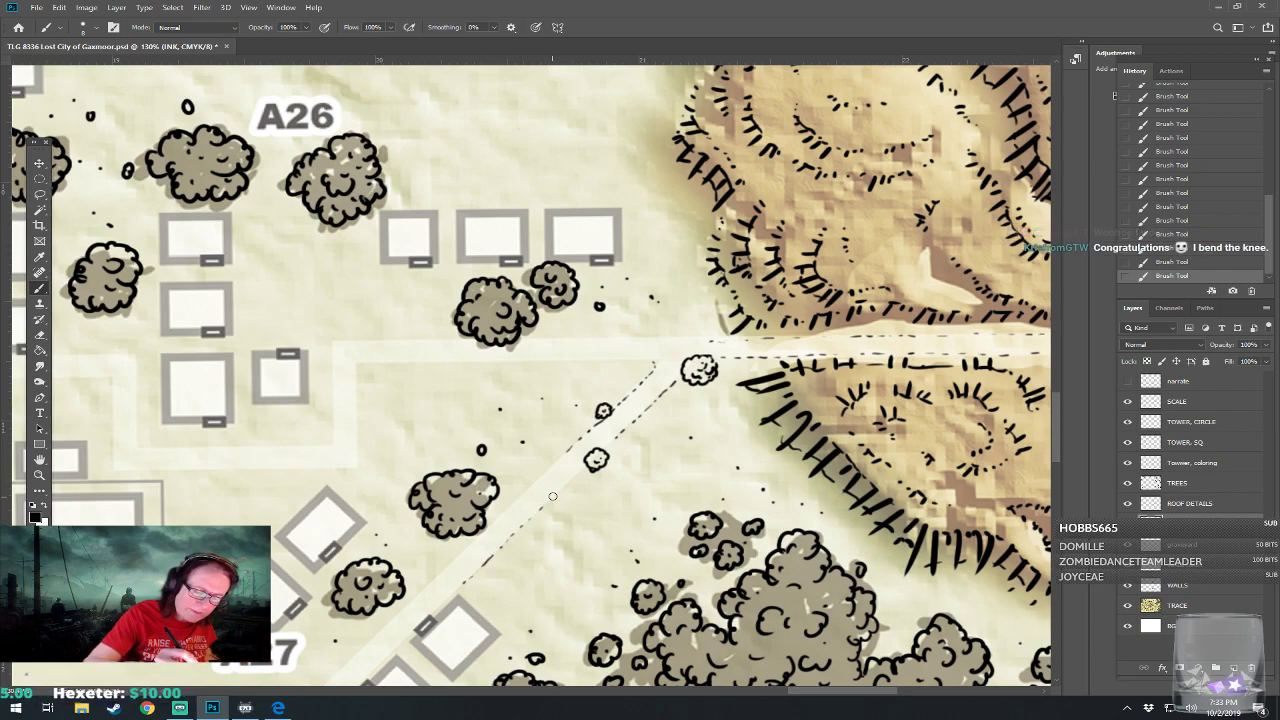
{"action": "left_click_drag", "start_coordinate": [449, 565], "coordinate": [467, 547]}
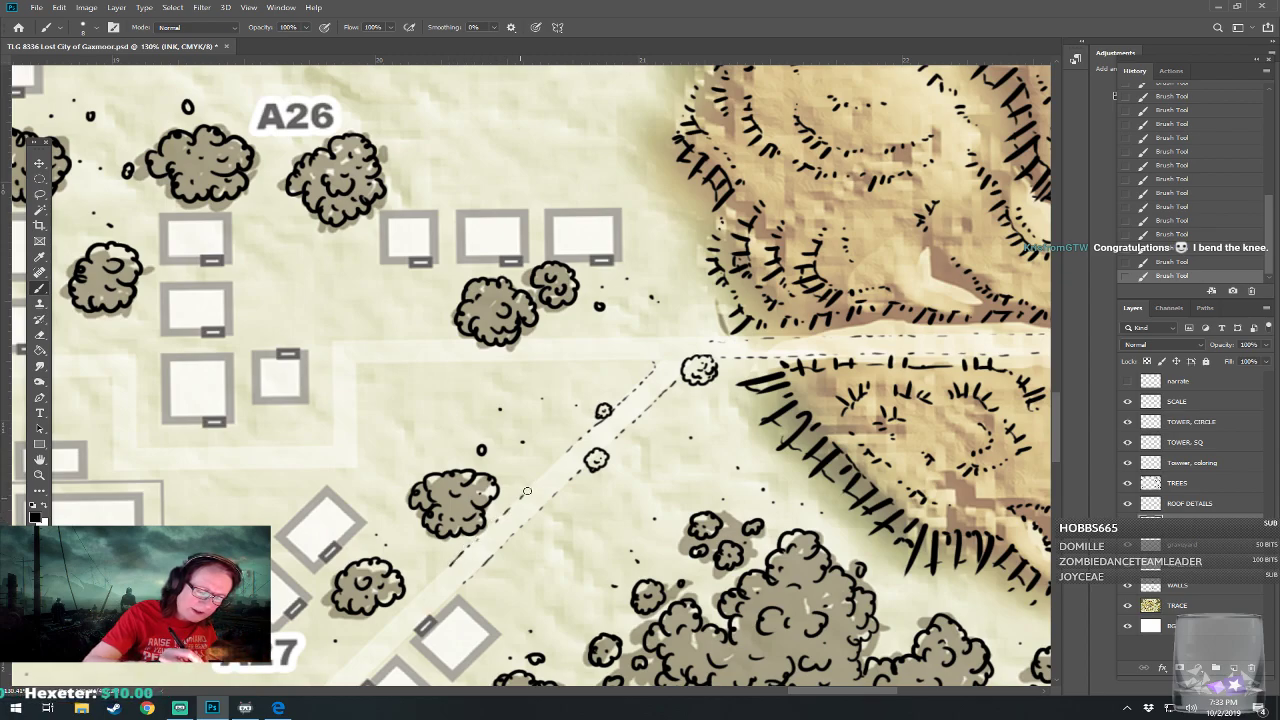
{"action": "left_click_drag", "start_coordinate": [539, 481], "coordinate": [556, 462]}
Ink the remaining dashed edges of the diagonal road past the A27 buildings, down to the tree at the graveyard's cypresses
{"action": "scroll", "coordinate": [570, 443], "scroll_direction": "down", "scroll_amount": 5}
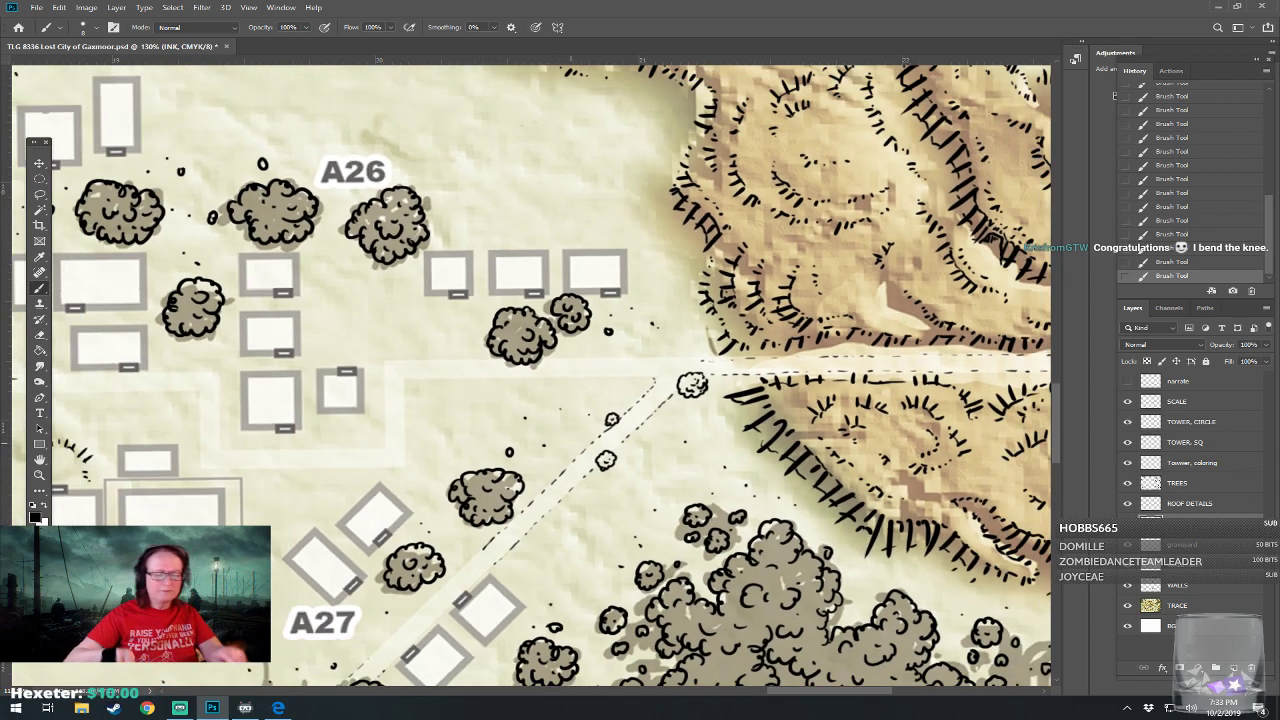
{"action": "scroll", "coordinate": [570, 443], "scroll_direction": "up", "scroll_amount": 3}
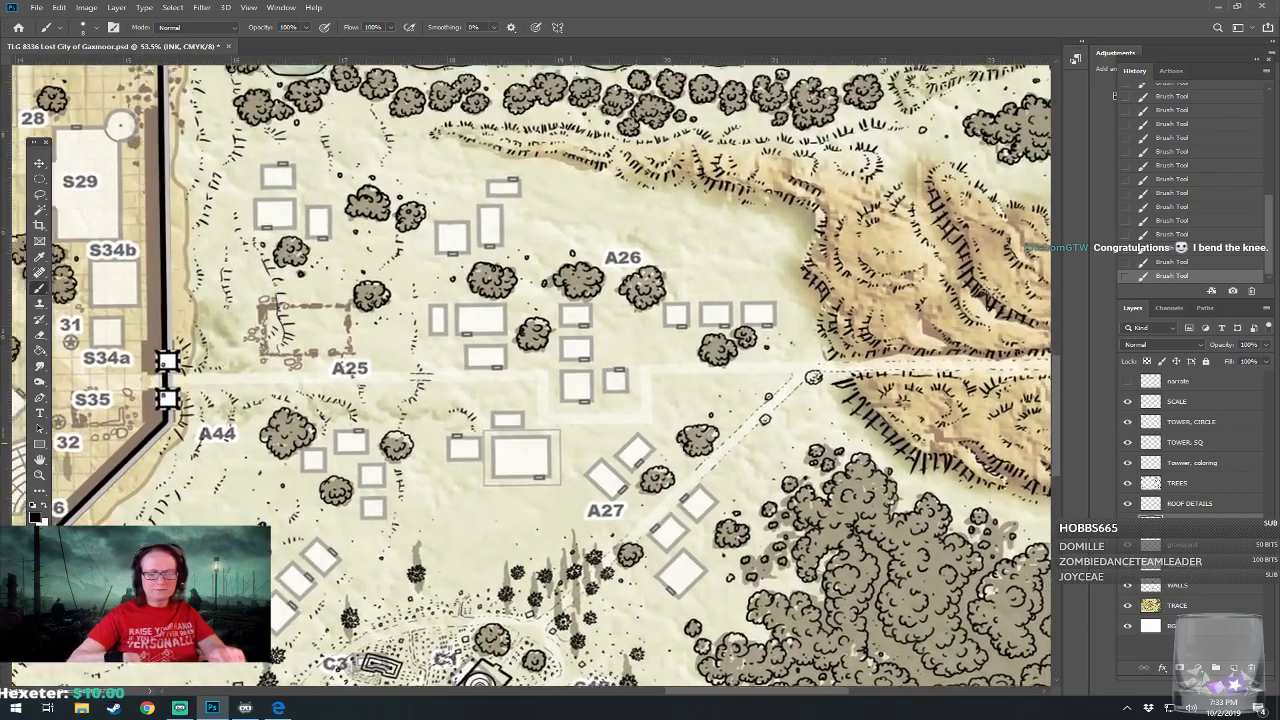
{"action": "scroll", "coordinate": [758, 440], "scroll_direction": "up", "scroll_amount": 3}
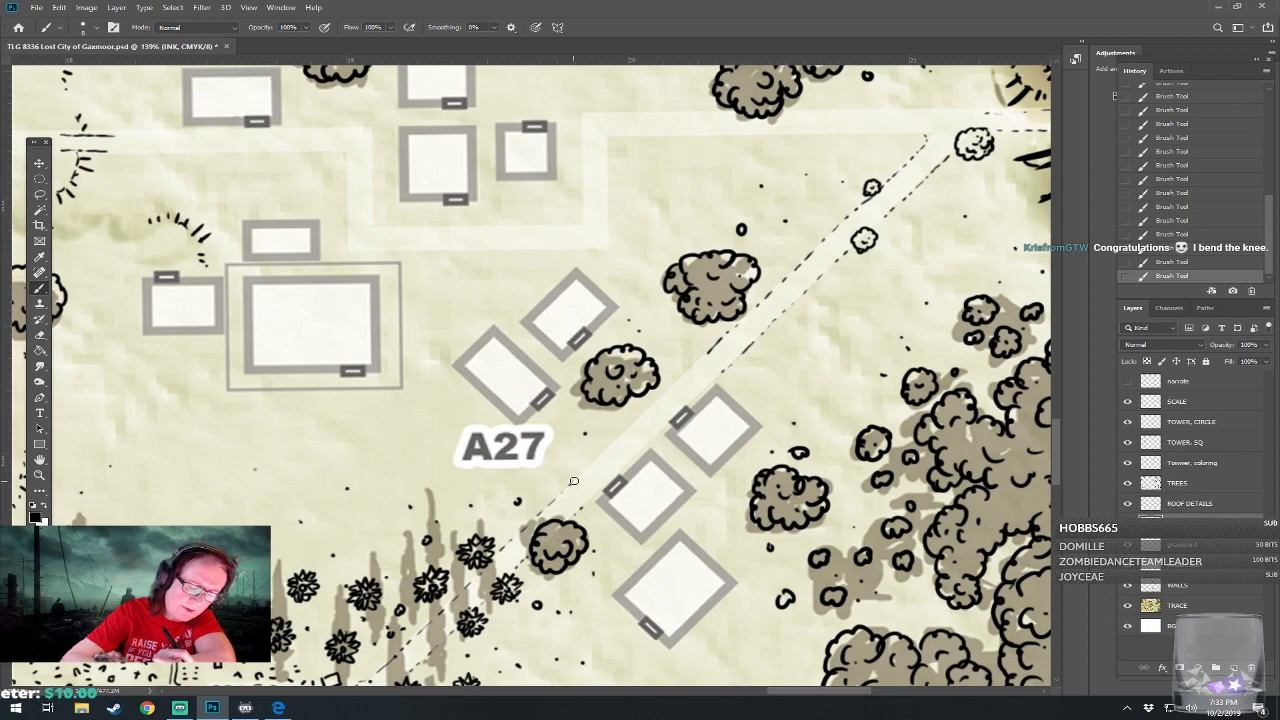
{"action": "left_click_drag", "start_coordinate": [583, 471], "coordinate": [638, 420]}
{"action": "left_click_drag", "start_coordinate": [676, 382], "coordinate": [694, 365]}
{"action": "left_click_drag", "start_coordinate": [594, 497], "coordinate": [622, 470]}
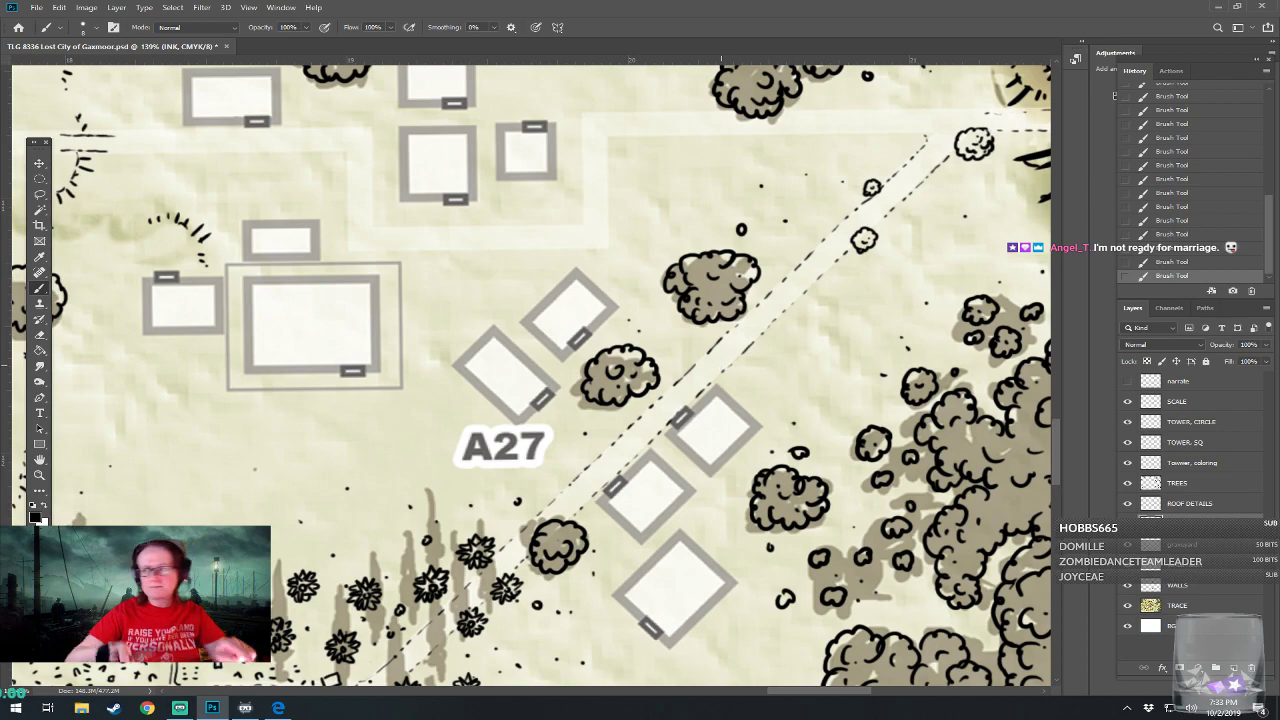
Erase the stray horizontal strokes on the road where it crosses the hill hatching between A25 and A26
{"action": "scroll", "coordinate": [721, 367], "scroll_direction": "down", "scroll_amount": 3}
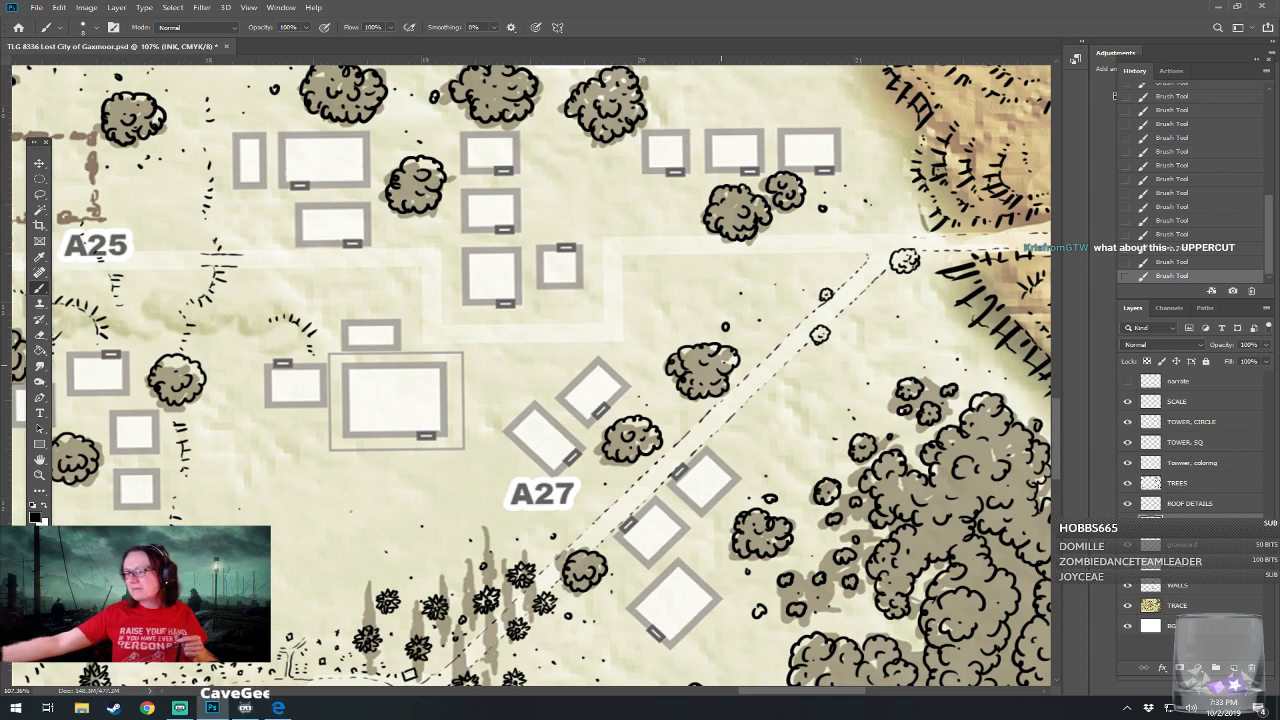
{"action": "left_click_drag", "start_coordinate": [721, 365], "coordinate": [698, 513]}
{"action": "scroll", "coordinate": [721, 365], "scroll_direction": "up", "scroll_amount": 1}
{"action": "left_click_drag", "start_coordinate": [721, 365], "coordinate": [760, 366]}
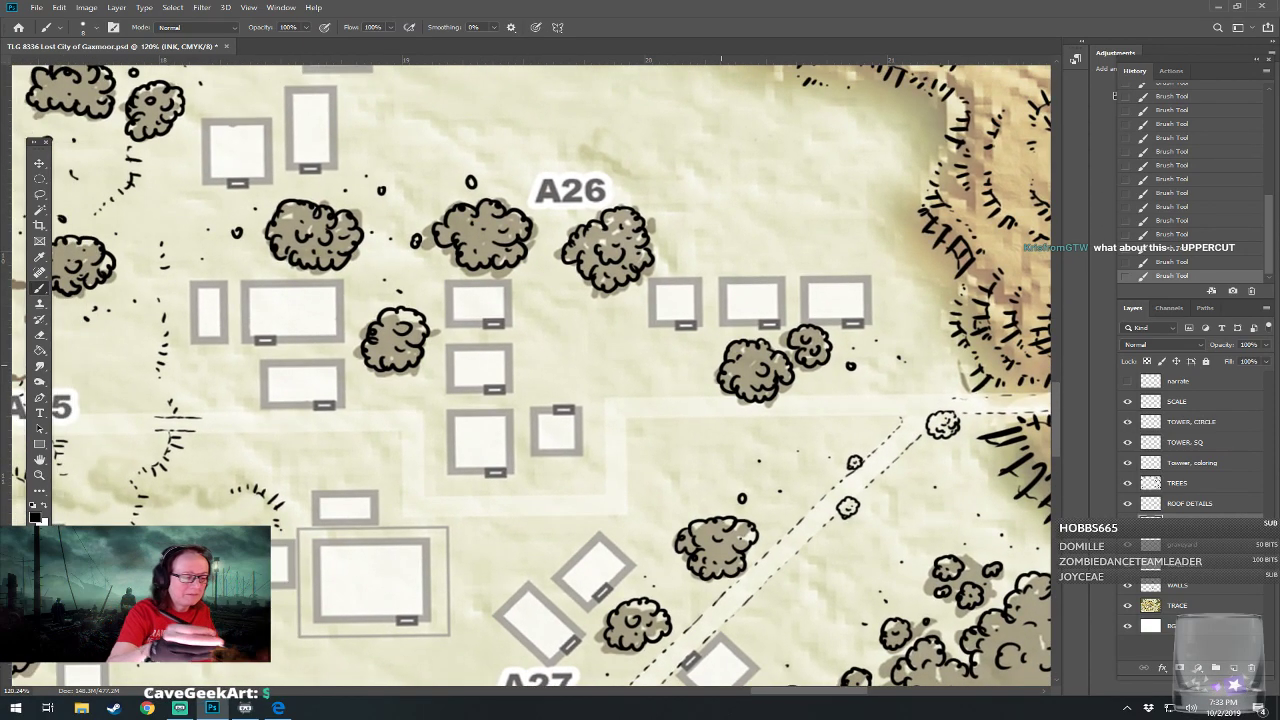
{"action": "scroll", "coordinate": [530, 375], "scroll_direction": "left", "scroll_amount": 1}
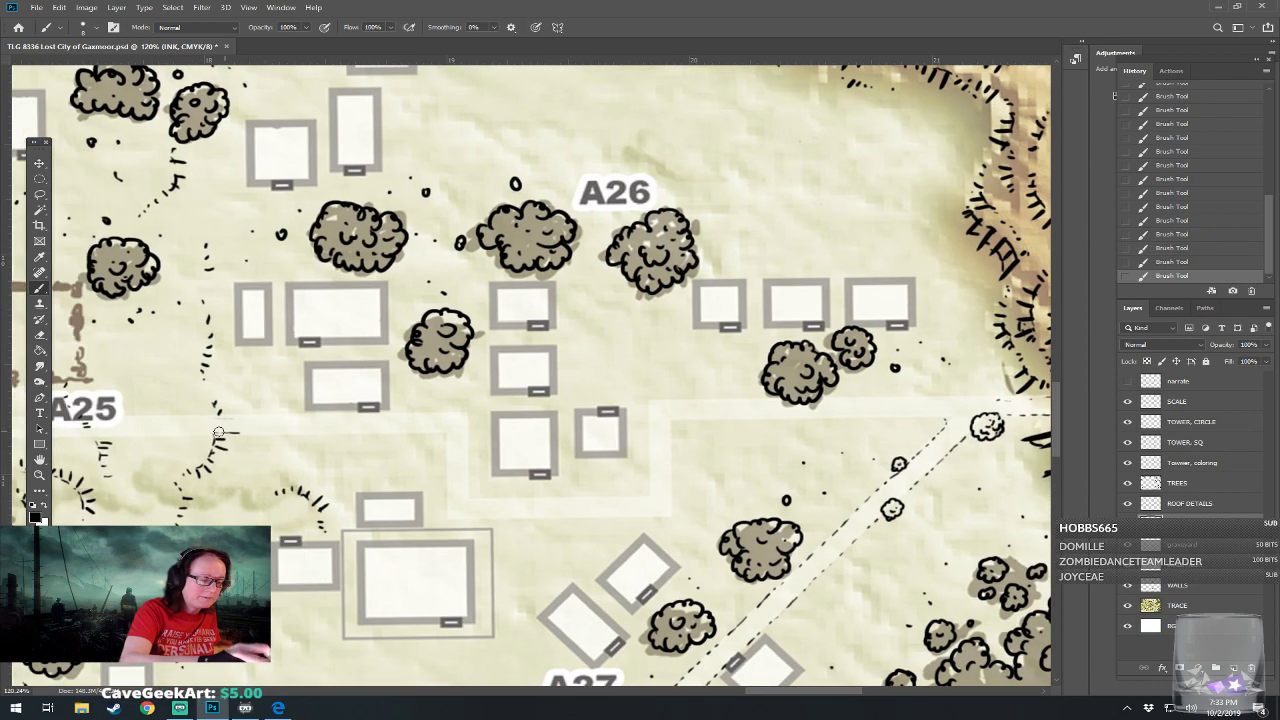
{"action": "key", "text": "e"}
{"action": "left_click", "coordinate": [277, 414]}
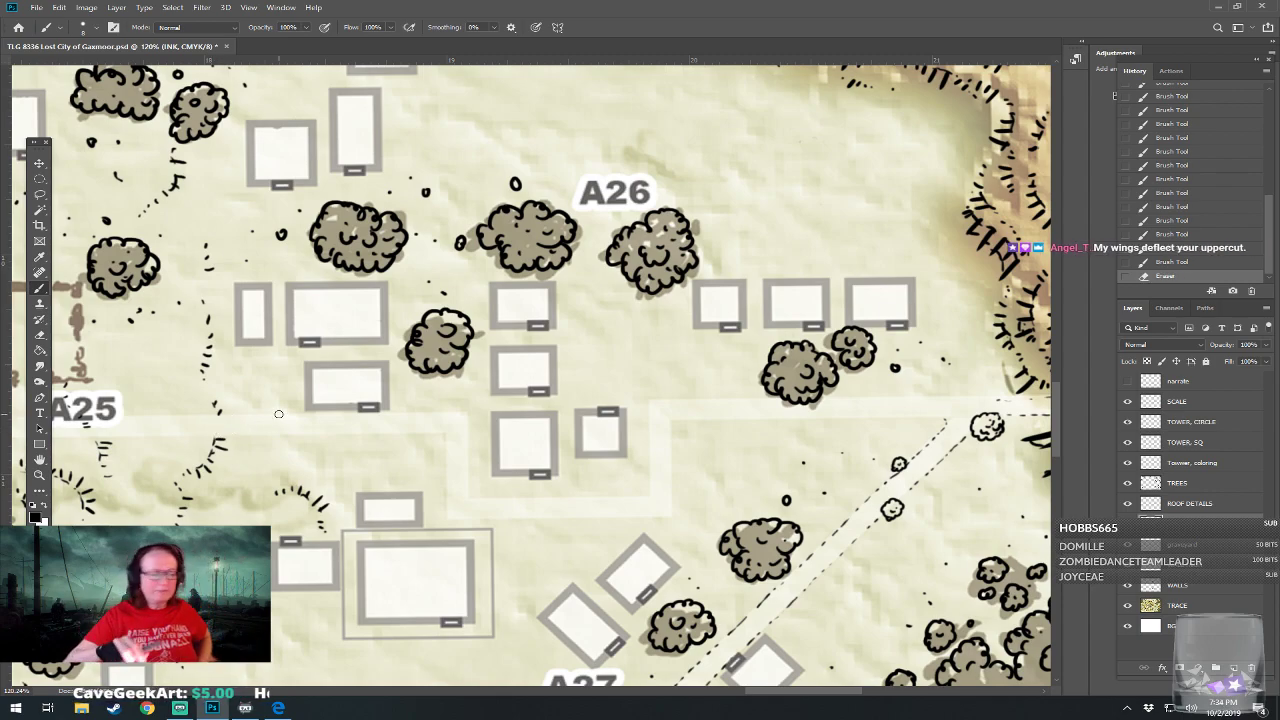
{"action": "mouse_move", "coordinate": [279, 414]}
{"action": "left_mouse_down"}
{"action": "mouse_move", "coordinate": [251, 417]}
{"action": "mouse_move", "coordinate": [256, 434]}
{"action": "left_mouse_up"}
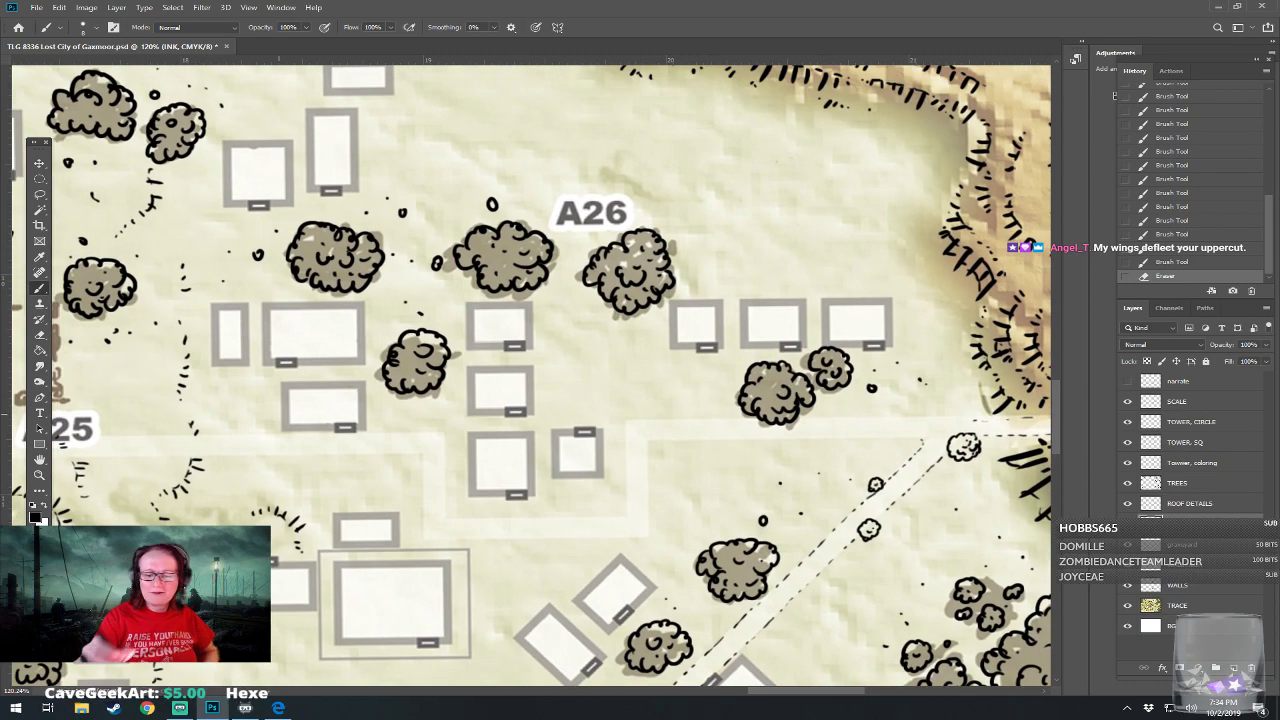
Ink the dashed north edge of the east-west road from the cliff junction westward past the A26 buildings toward A25
{"action": "left_click_drag", "start_coordinate": [958, 421], "coordinate": [928, 422]}
{"action": "left_click_drag", "start_coordinate": [924, 422], "coordinate": [903, 422]}
{"action": "left_click_drag", "start_coordinate": [899, 422], "coordinate": [874, 422]}
{"action": "left_click_drag", "start_coordinate": [872, 421], "coordinate": [849, 421]}
{"action": "left_click", "coordinate": [805, 421], "text": "shift"}
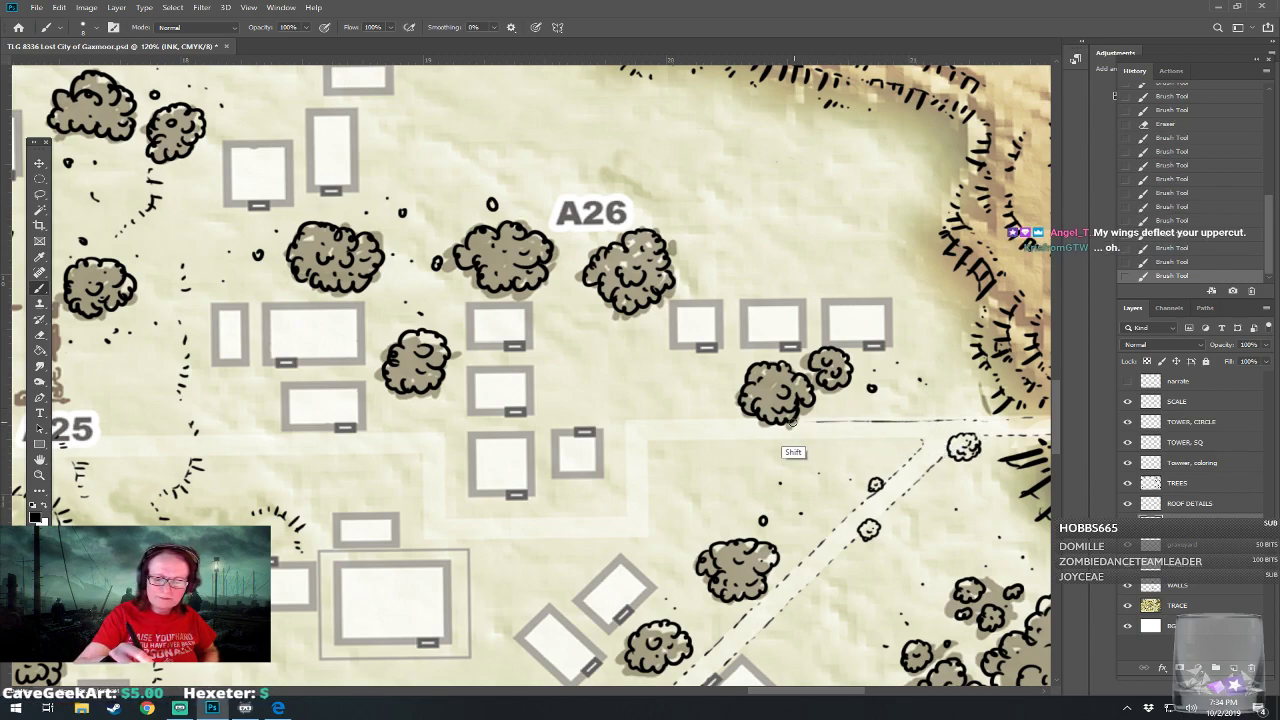
{"action": "left_click_drag", "start_coordinate": [733, 424], "coordinate": [640, 423]}
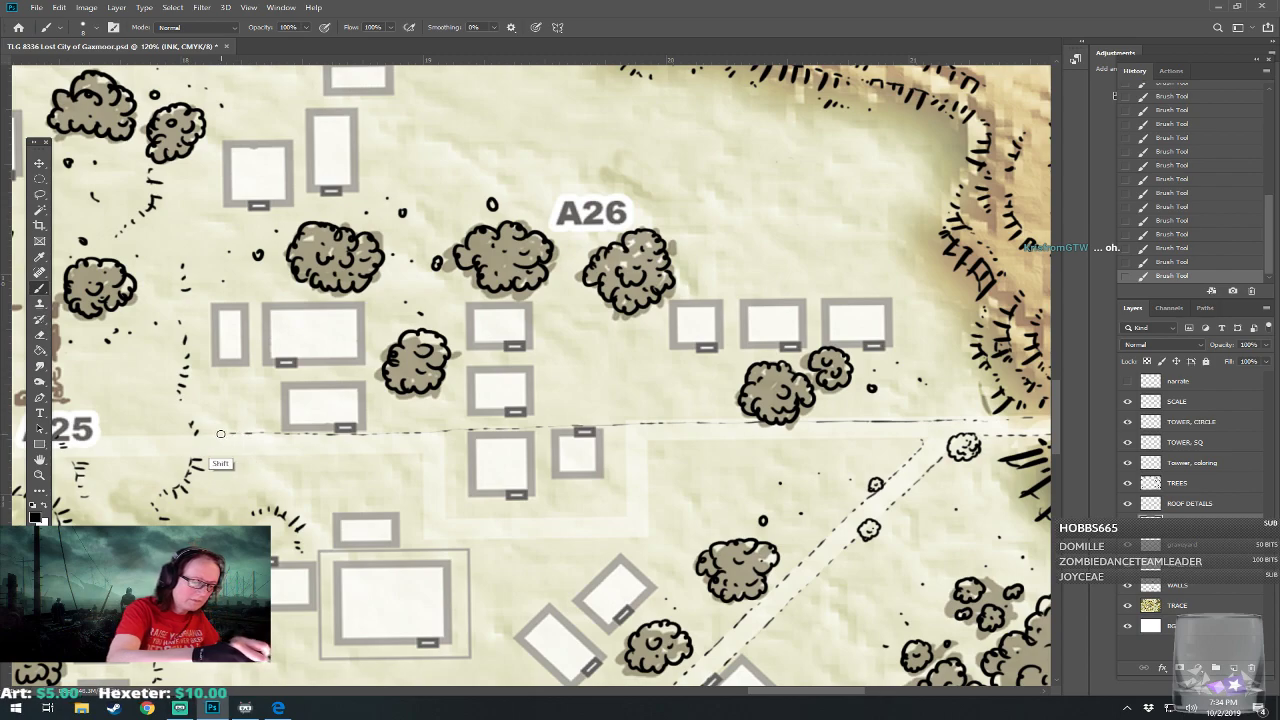
Extend the road's dashed north edge to the city gate, and ink its dashed south edge from the gate back east to the diagonal road
{"action": "left_click_drag", "start_coordinate": [149, 437], "coordinate": [558, 474]}
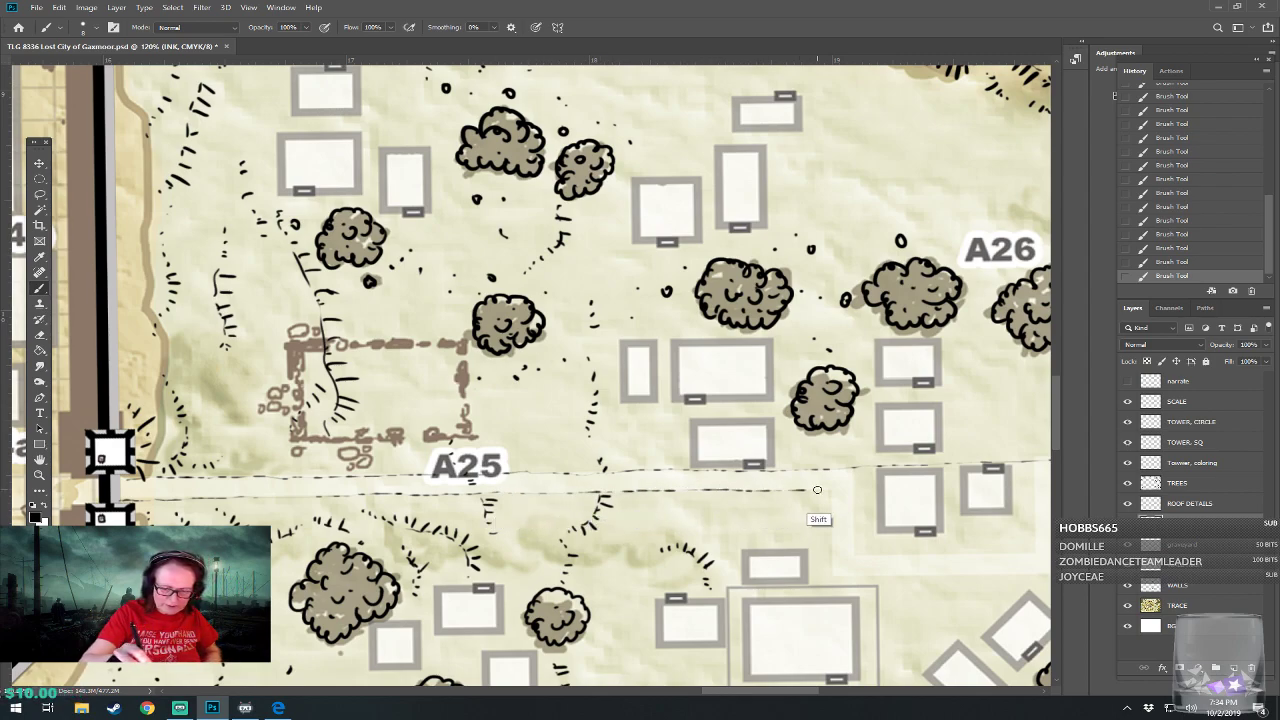
{"action": "mouse_move", "coordinate": [857, 489]}
{"action": "left_mouse_down"}
{"action": "mouse_move", "coordinate": [921, 488]}
{"action": "mouse_move", "coordinate": [520, 516]}
{"action": "left_mouse_up"}
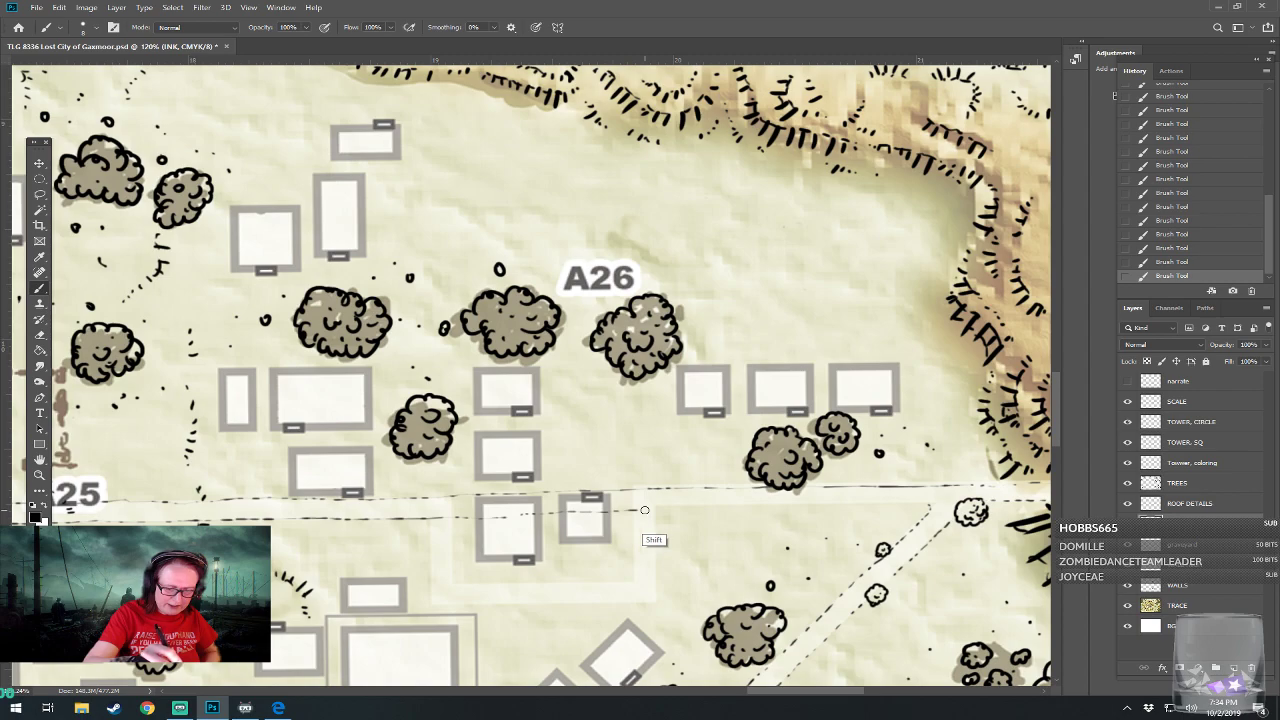
{"action": "mouse_move", "coordinate": [740, 507]}
{"action": "left_mouse_down"}
{"action": "mouse_move", "coordinate": [930, 505]}
{"action": "mouse_move", "coordinate": [833, 446]}
{"action": "left_mouse_up"}
Hide the TRACE layer to check the inked roads on their own, and show it again
{"action": "scroll", "coordinate": [490, 520], "scroll_direction": "down", "scroll_amount": 5}
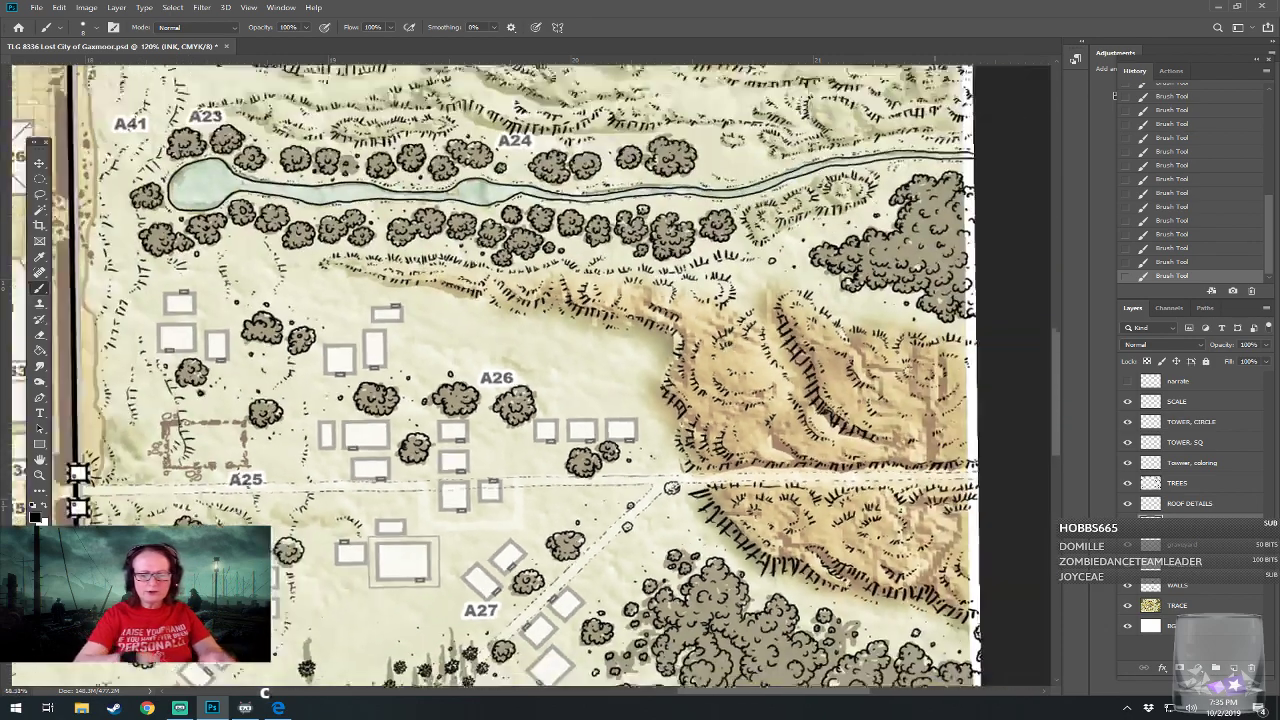
{"action": "scroll", "coordinate": [651, 493], "scroll_direction": "down", "scroll_amount": 1}
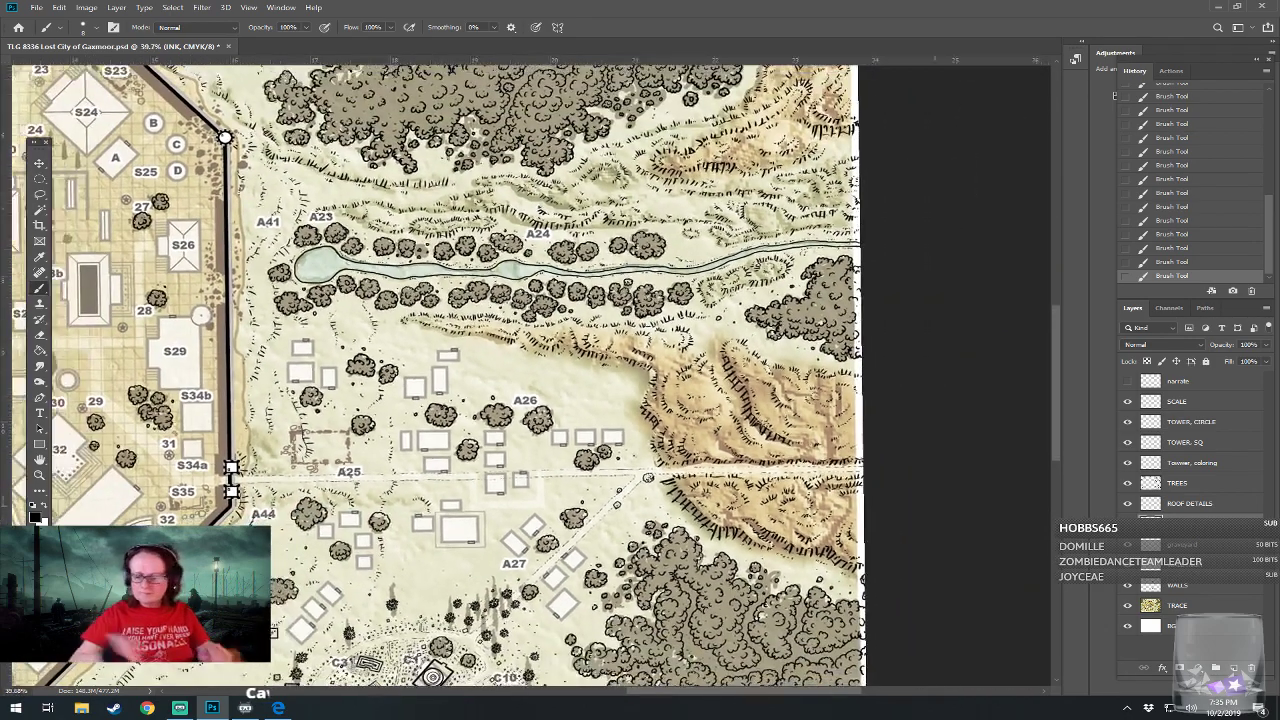
{"action": "left_click", "coordinate": [1128, 606]}
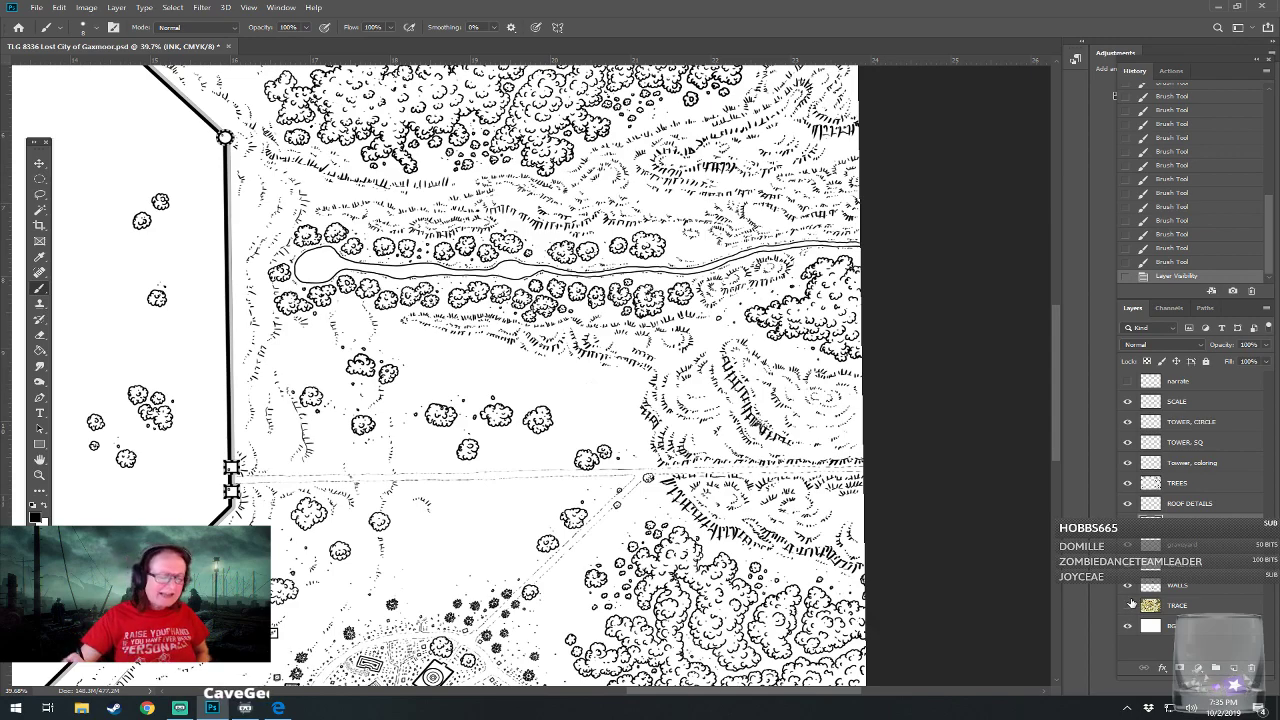
{"action": "left_click", "coordinate": [1128, 605]}
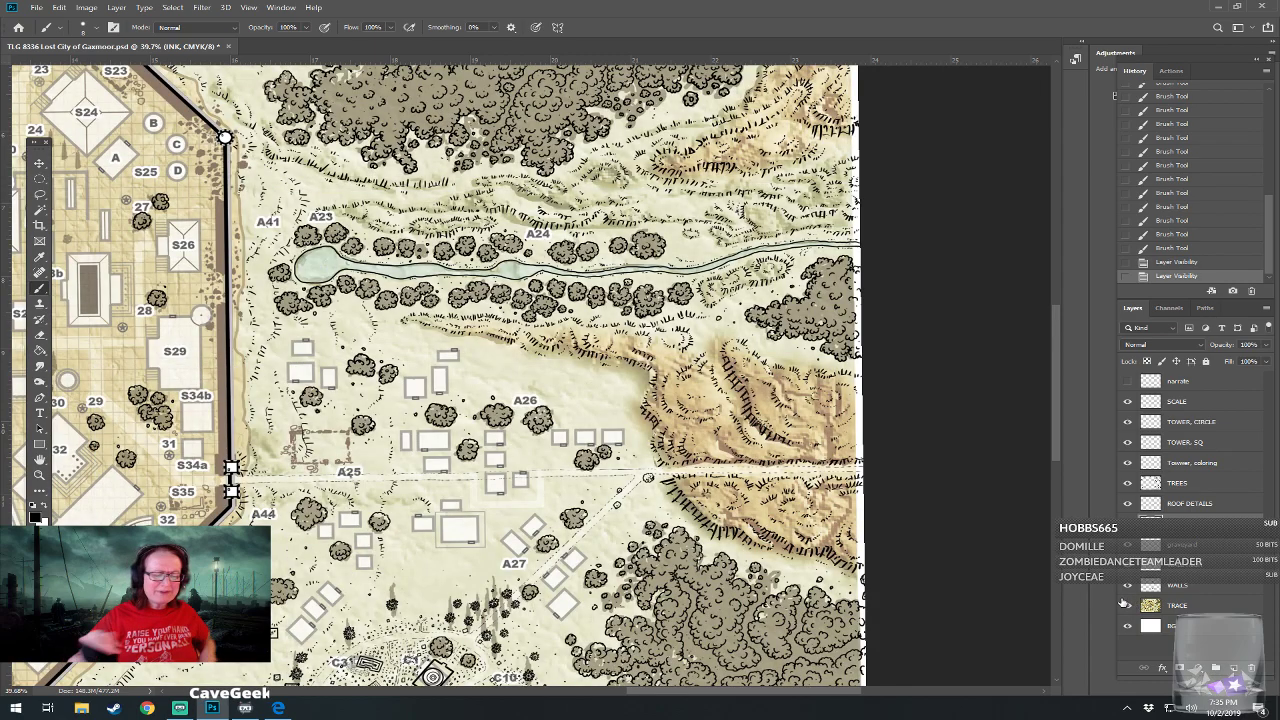
Switch the brush to the Hard Round preset with a size of 5 px
{"action": "scroll", "coordinate": [505, 600], "scroll_direction": "up", "scroll_amount": 8}
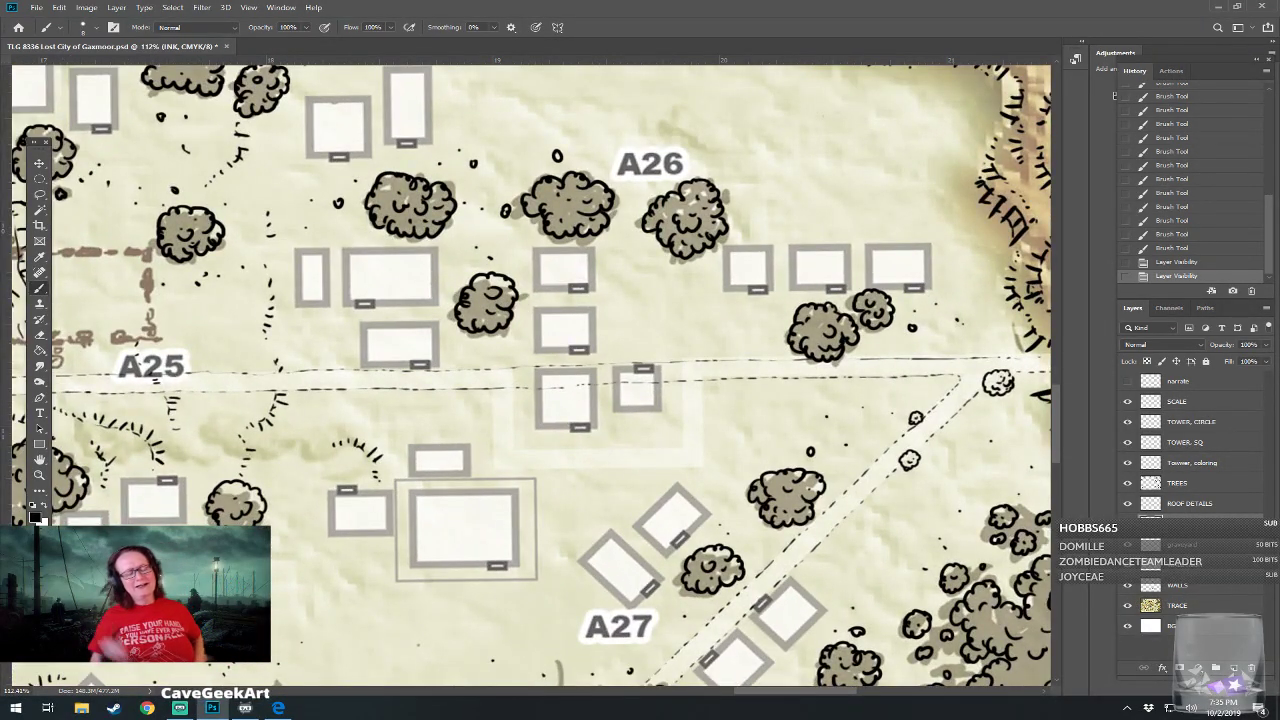
{"action": "left_click_drag", "start_coordinate": [505, 590], "coordinate": [536, 607]}
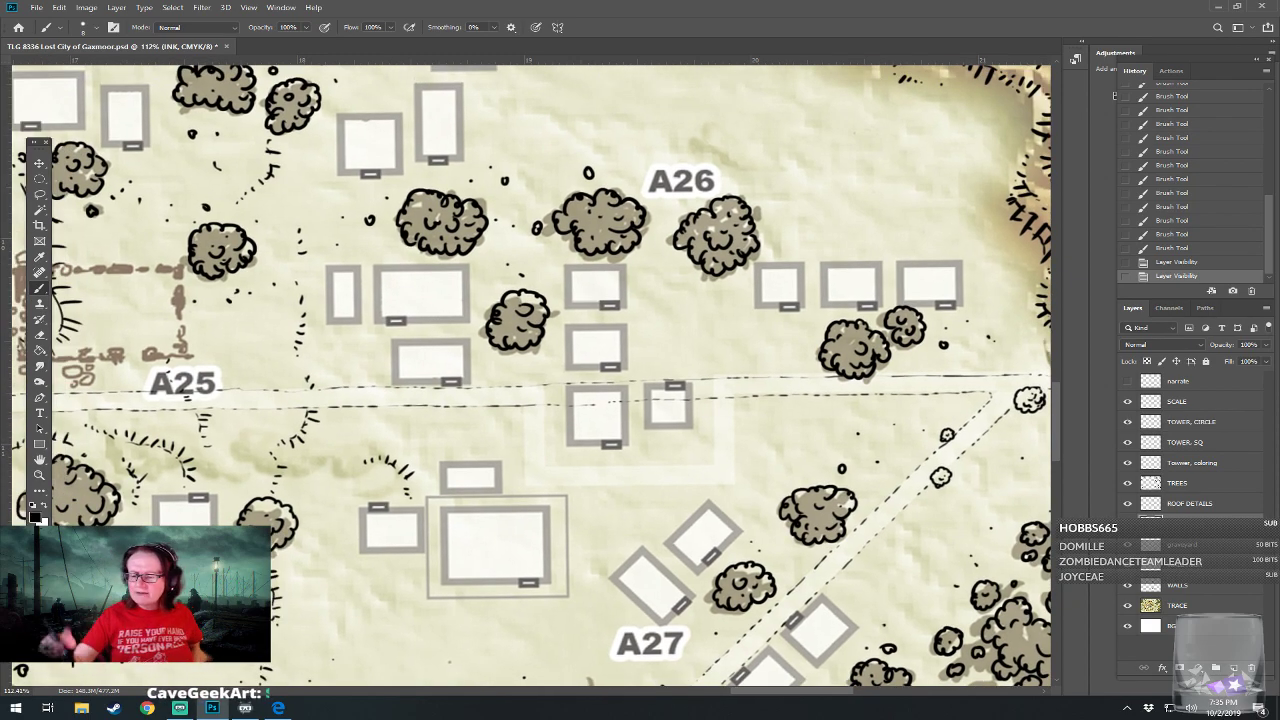
{"action": "left_click_drag", "start_coordinate": [500, 400], "coordinate": [511, 384]}
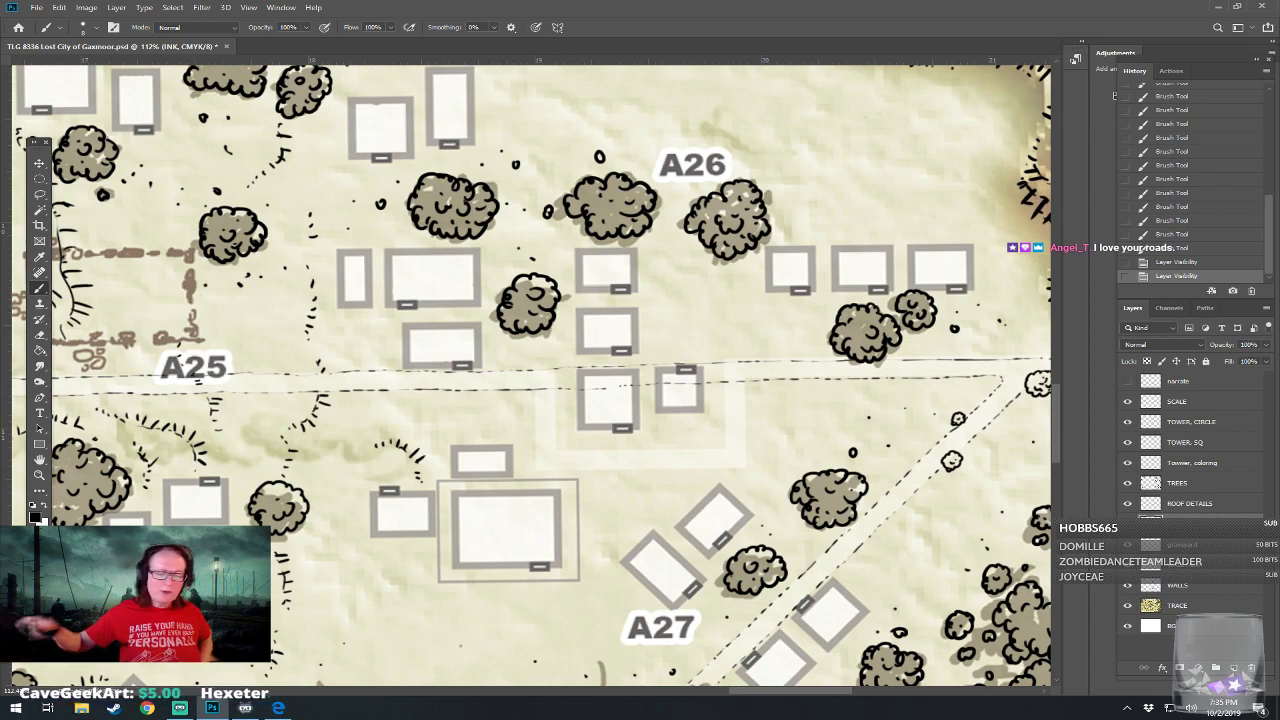
{"action": "left_click_drag", "start_coordinate": [560, 370], "coordinate": [540, 400]}
{"action": "scroll", "coordinate": [625, 505], "scroll_direction": "up", "scroll_amount": 2}
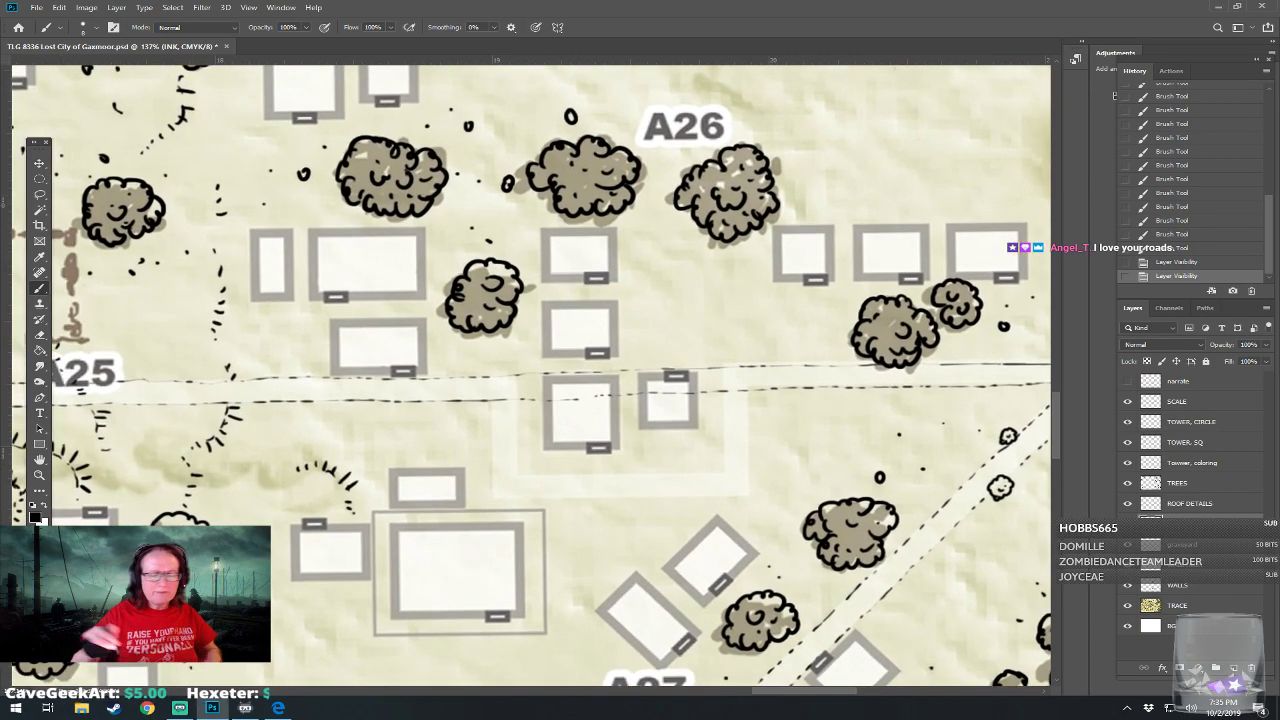
{"action": "left_click", "coordinate": [96, 28]}
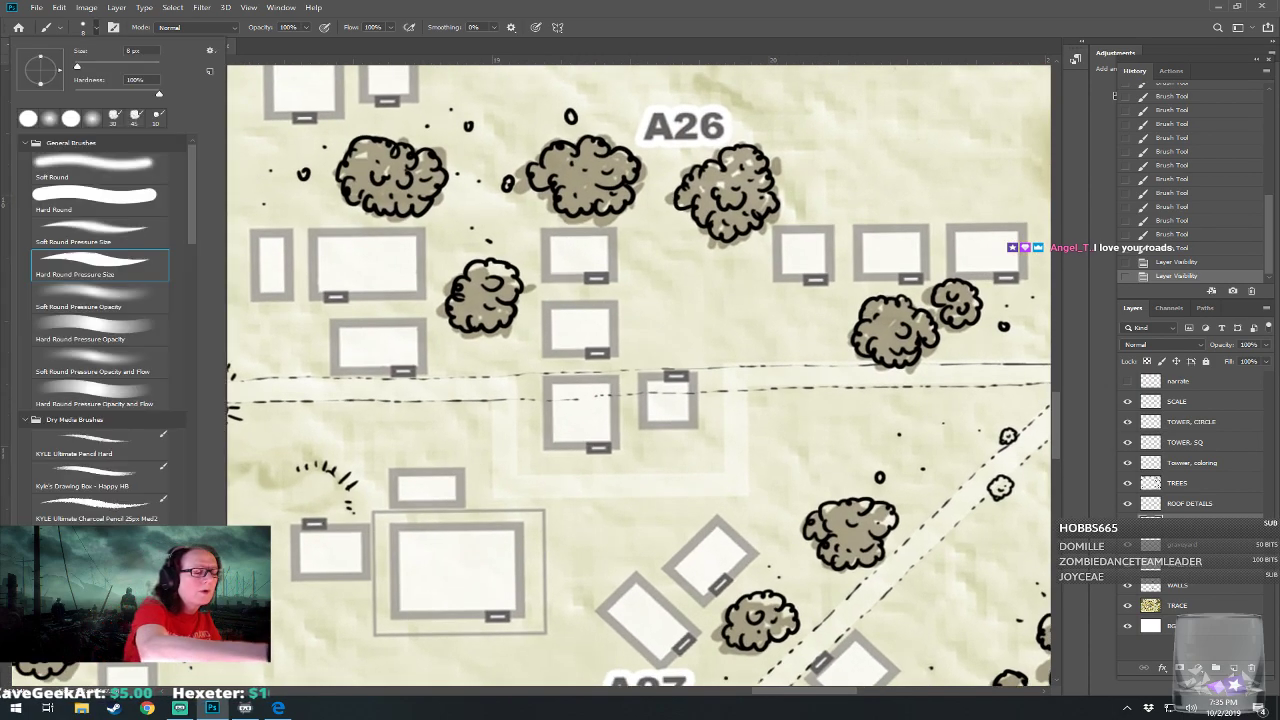
{"action": "left_click", "coordinate": [110, 210]}
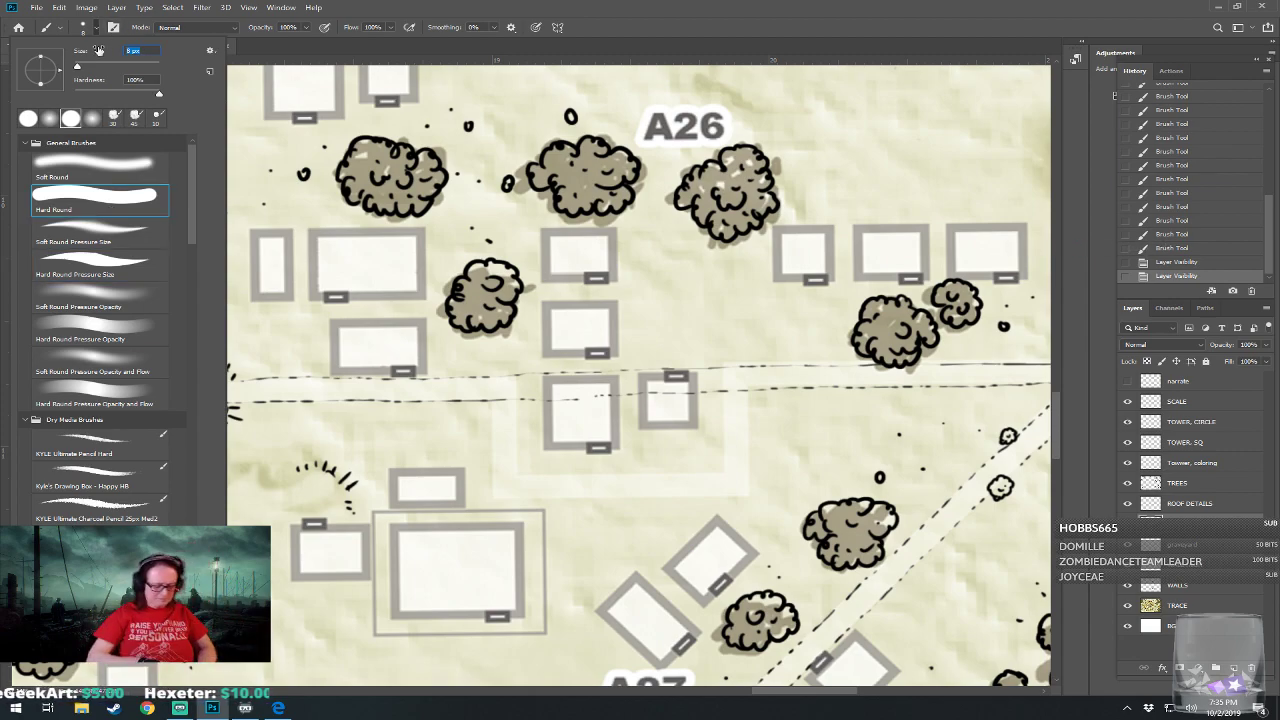
{"action": "type", "text": "5"}
{"action": "key", "text": "Return"}
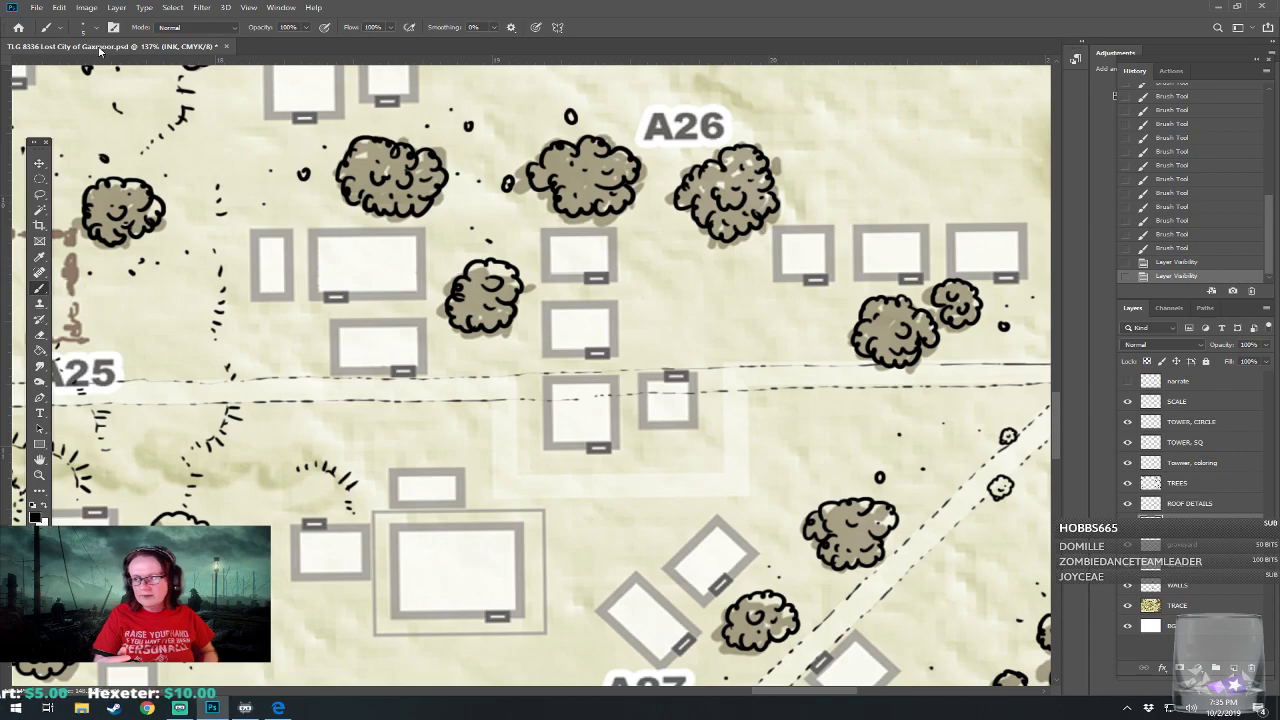
Examine the overall linework between the city wall and the eastern cliffs with the TRACE layer hidden, and restore the layer
{"action": "left_click_drag", "start_coordinate": [448, 448], "coordinate": [478, 469]}
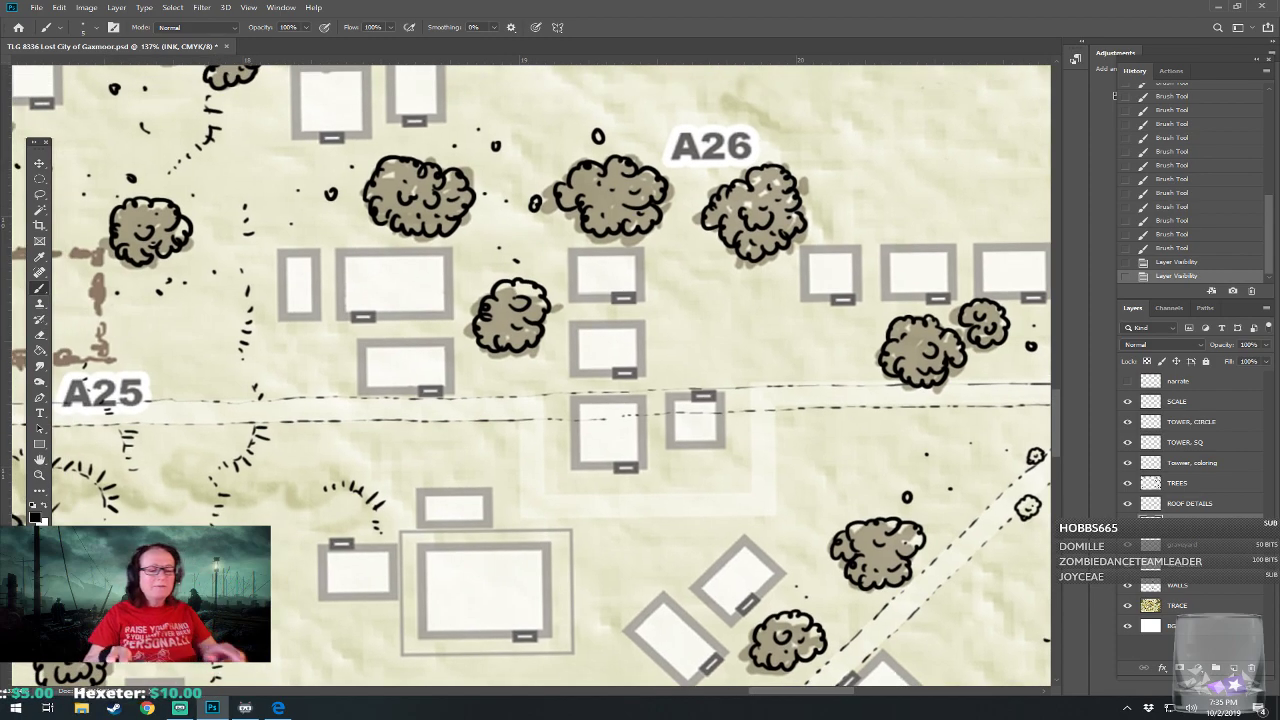
{"action": "scroll", "coordinate": [478, 469], "scroll_direction": "down", "scroll_amount": 5}
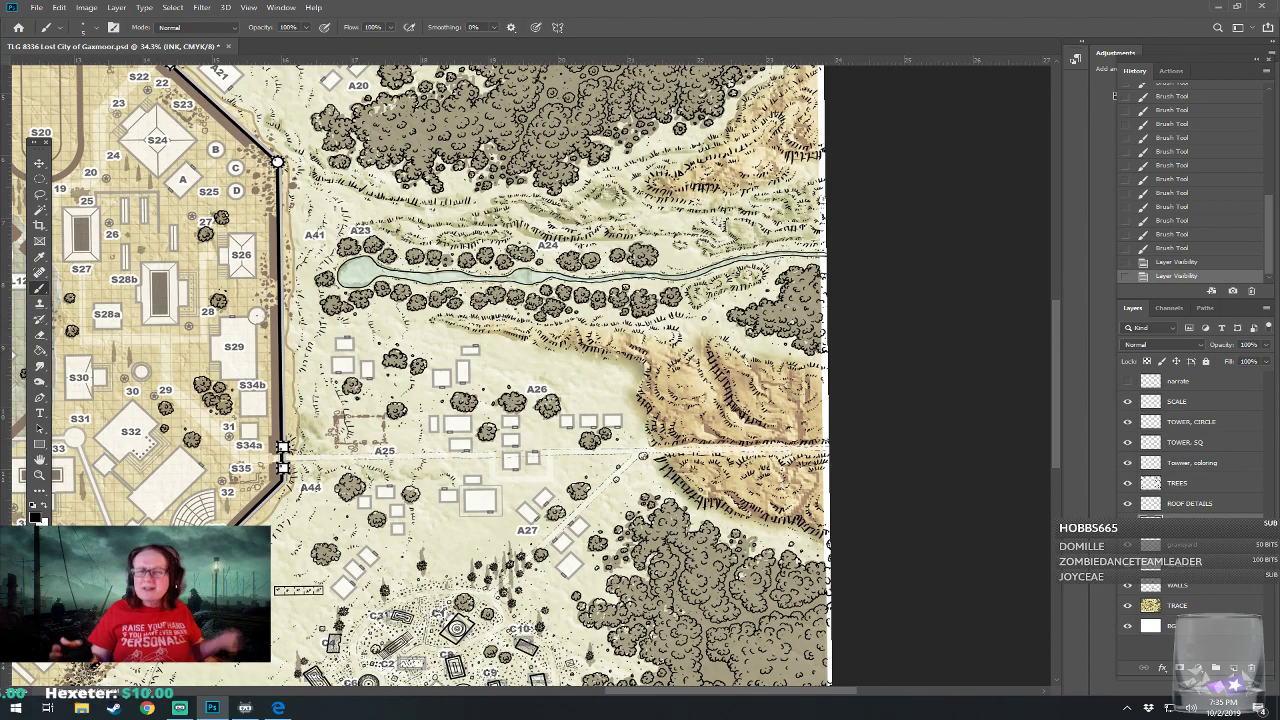
{"action": "left_click_drag", "start_coordinate": [741, 575], "coordinate": [852, 578]}
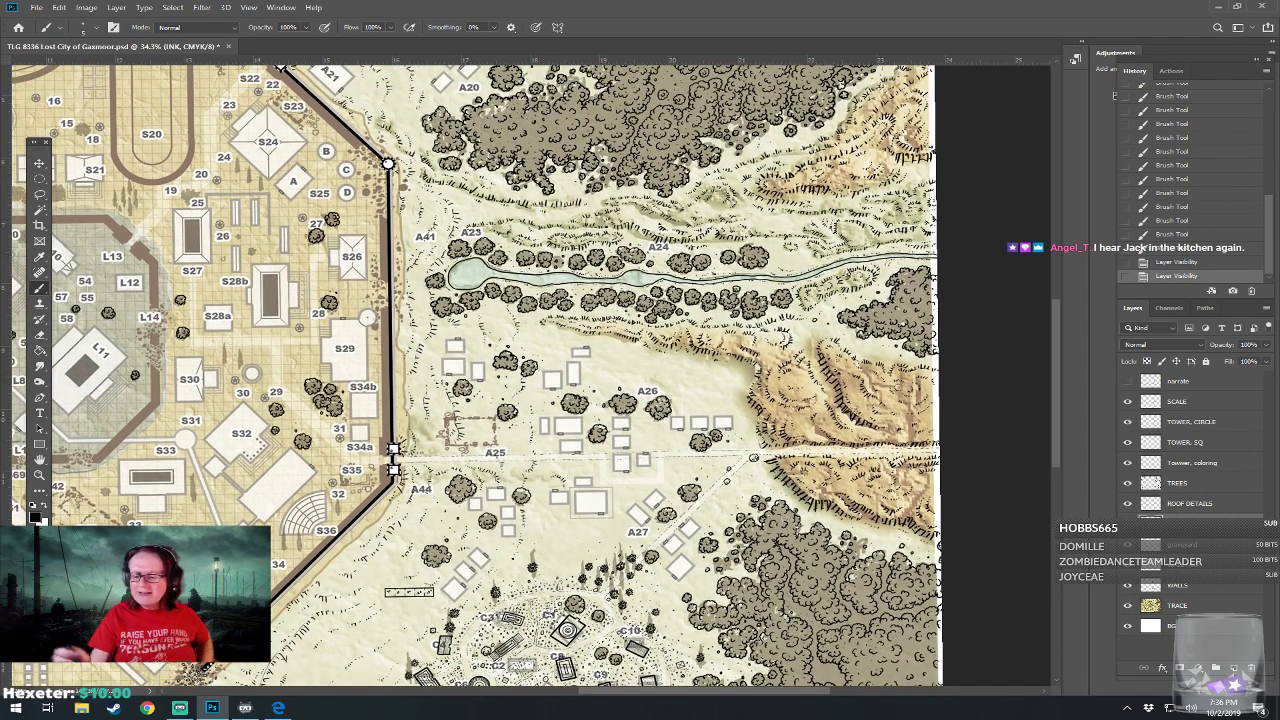
{"action": "left_click", "coordinate": [1127, 605]}
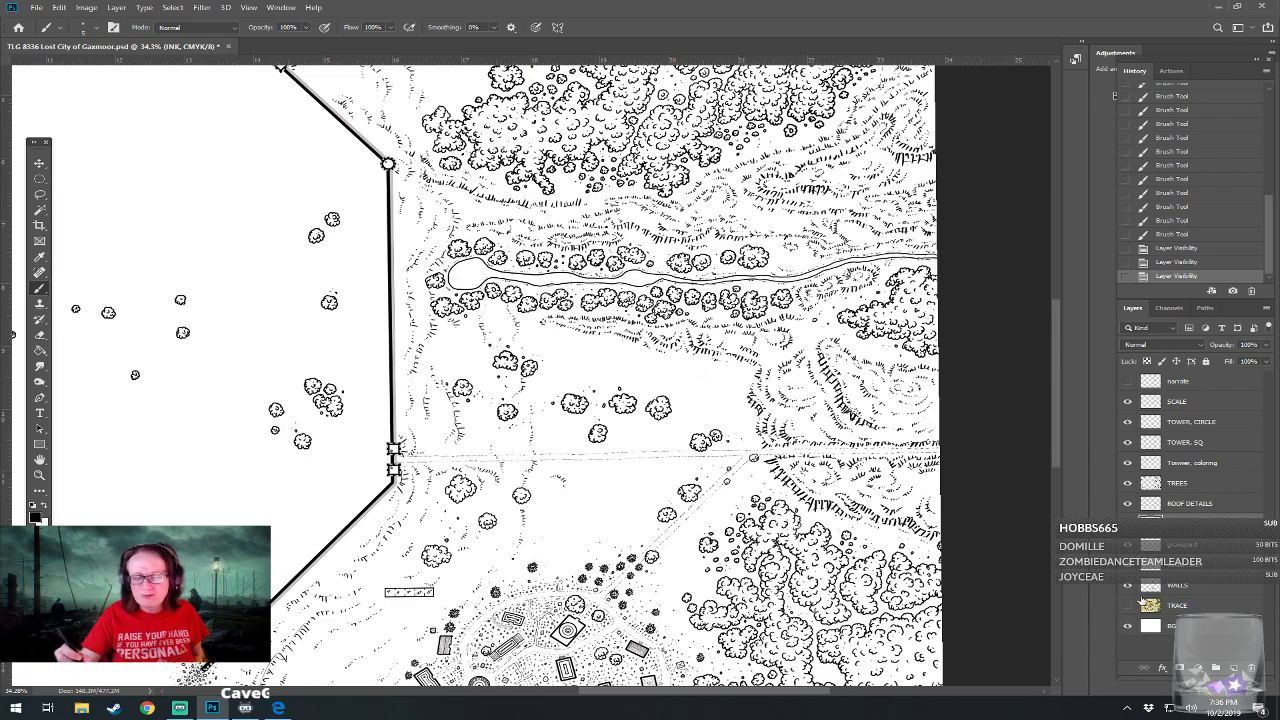
{"action": "left_click", "coordinate": [1128, 606]}
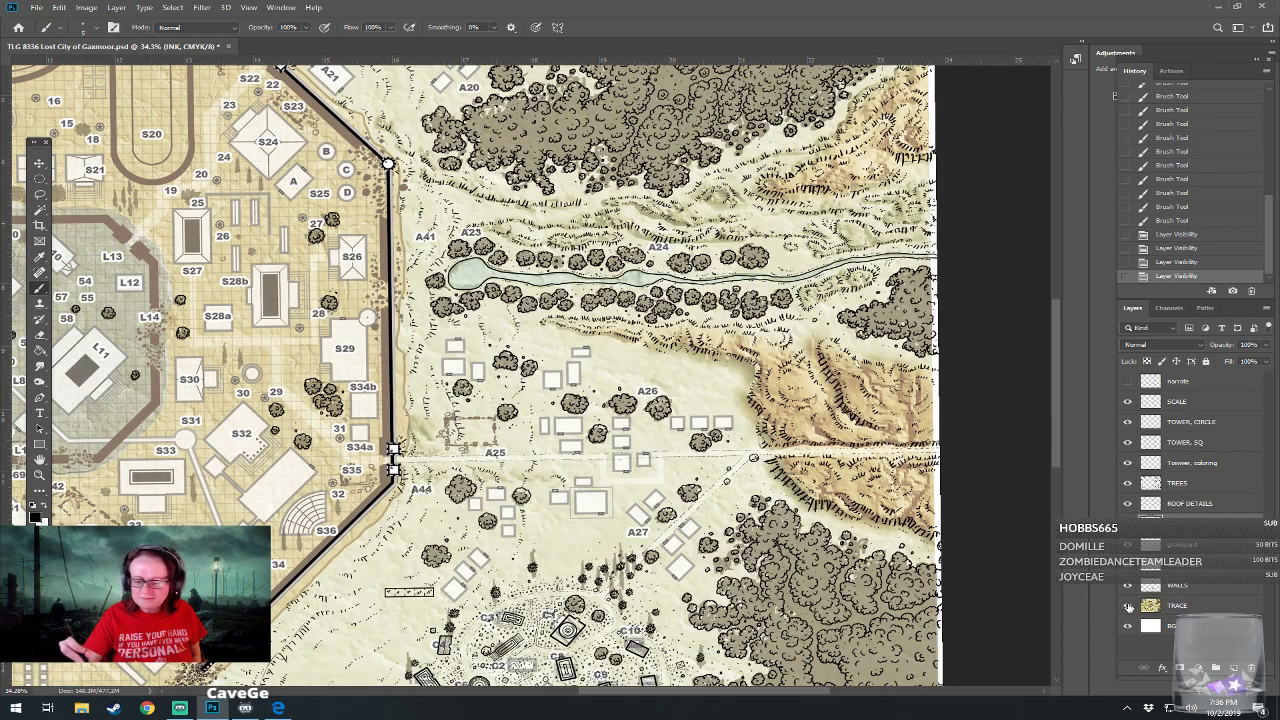
Erase a spot beside the road below A26, and ink two straight segments with a gap between them across the two buildings there
{"action": "scroll", "coordinate": [639, 477], "scroll_direction": "up", "scroll_amount": 5}
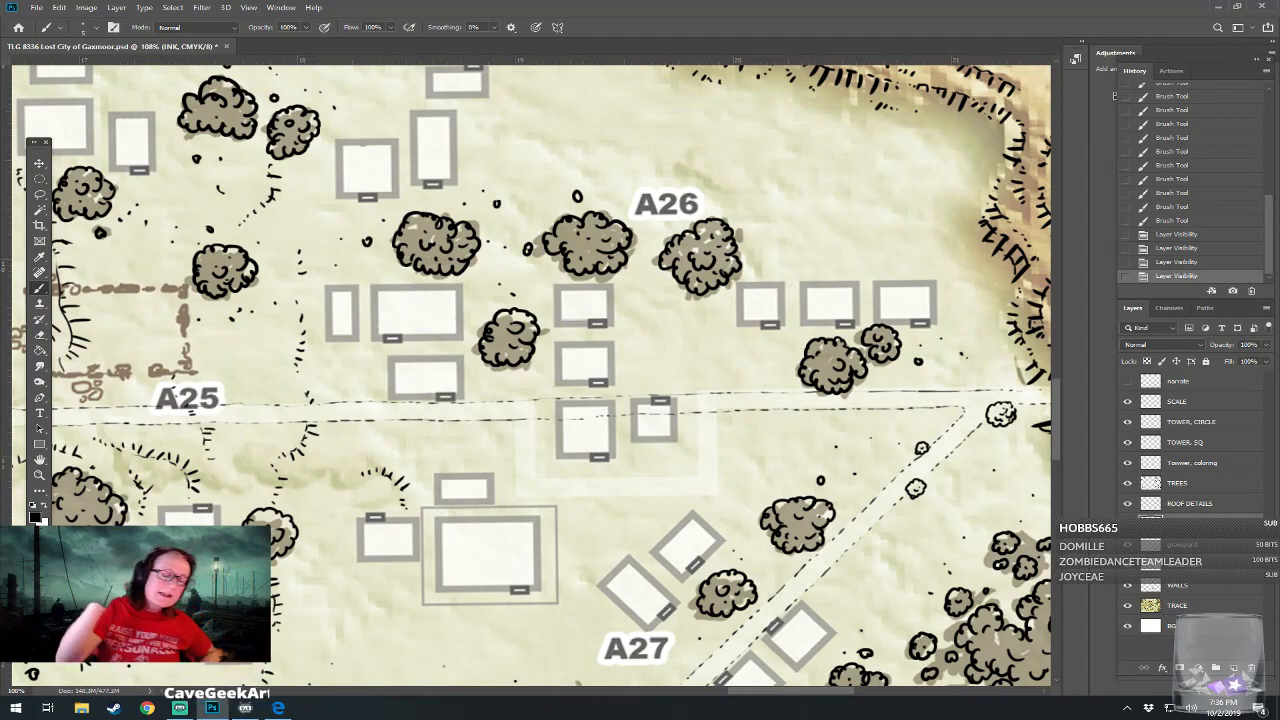
{"action": "mouse_move", "coordinate": [617, 426]}
{"action": "left_mouse_down"}
{"action": "mouse_move", "coordinate": [600, 416]}
{"action": "mouse_move", "coordinate": [605, 426]}
{"action": "left_mouse_up"}
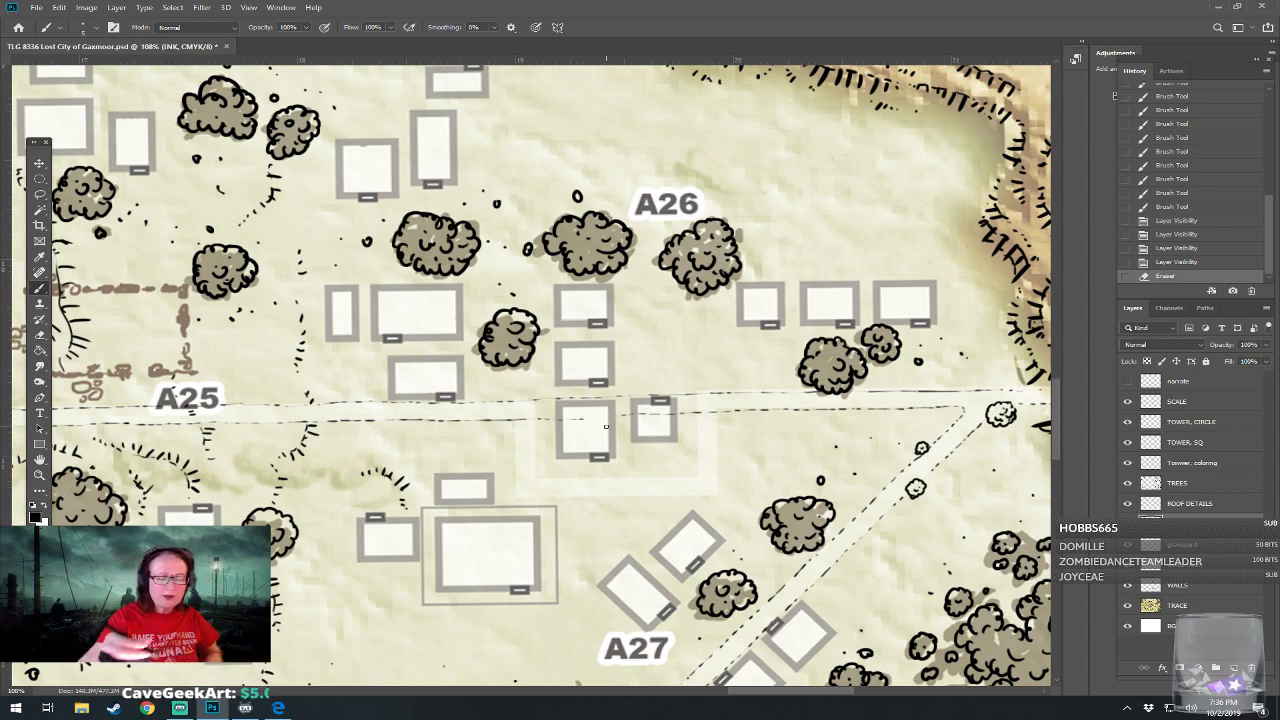
{"action": "left_click", "coordinate": [516, 423], "text": "shift"}
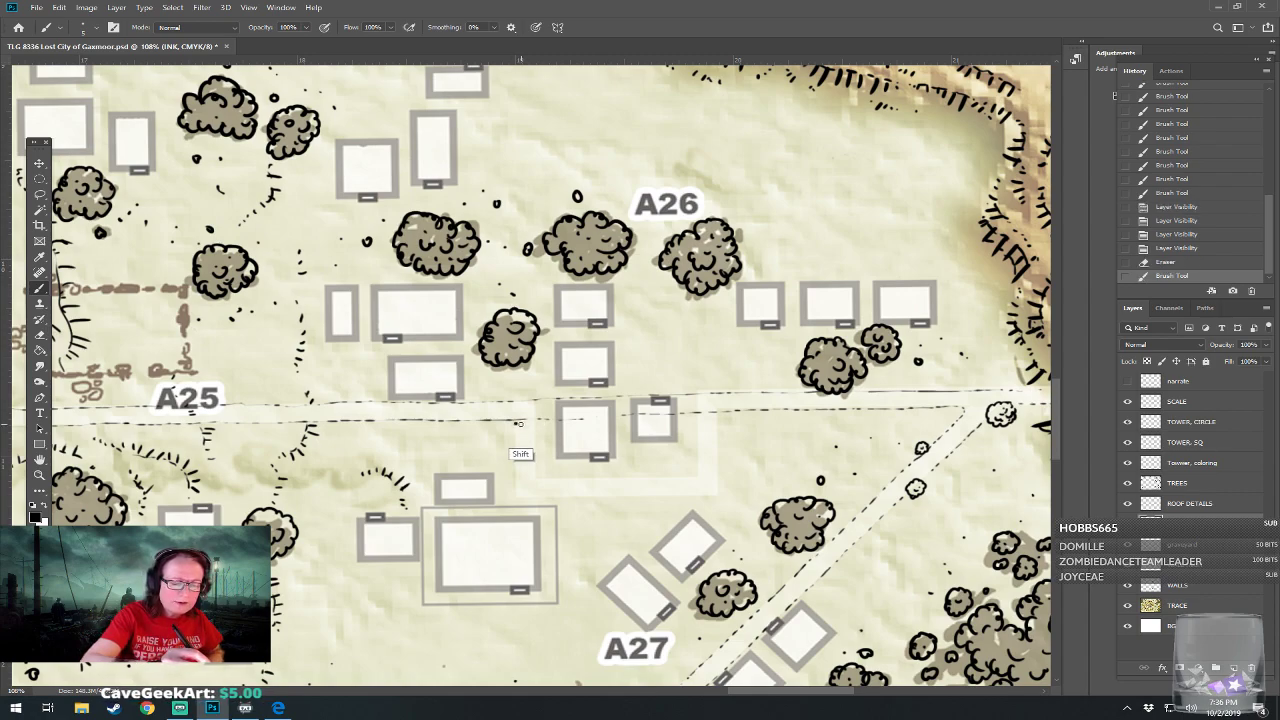
{"action": "left_click", "coordinate": [583, 423], "text": "shift"}
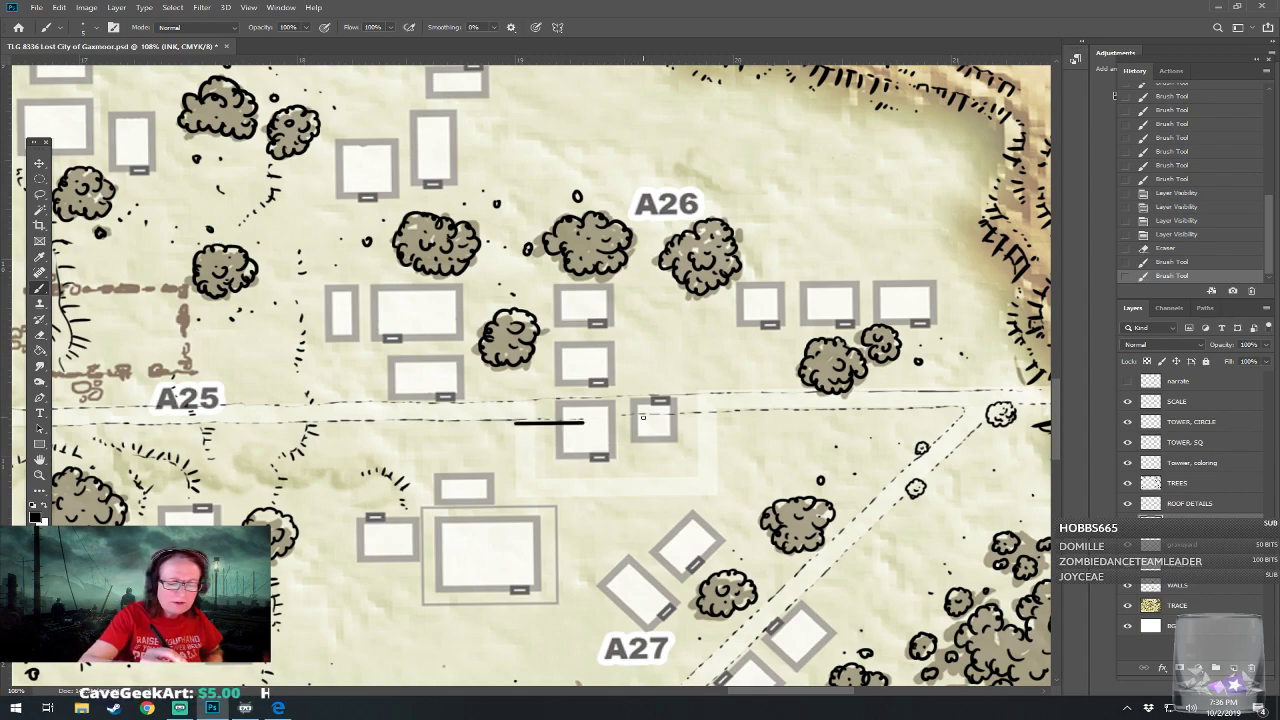
{"action": "left_click", "coordinate": [623, 421]}
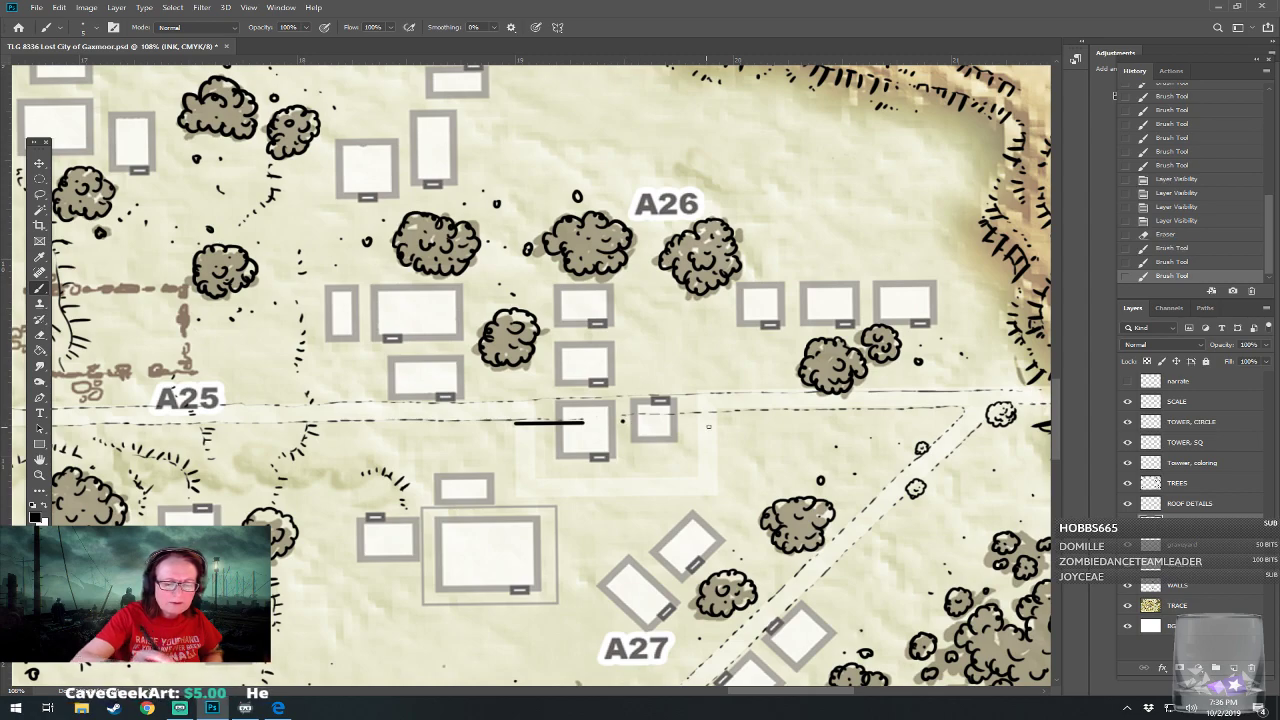
{"action": "left_click", "coordinate": [722, 421], "text": "shift"}
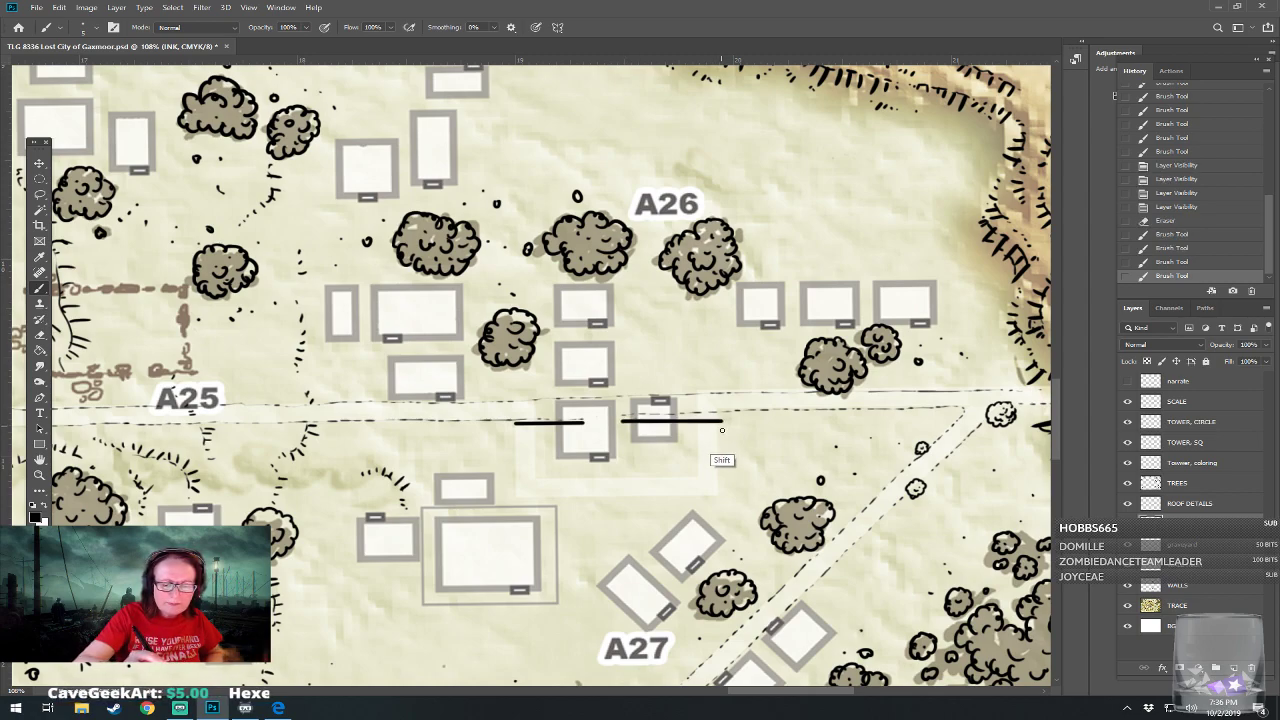
Ink straight east, south and west sides to complete the rectangular outline below the A26 road, and undo the west side
{"action": "left_click", "coordinate": [720, 508], "text": "shift"}
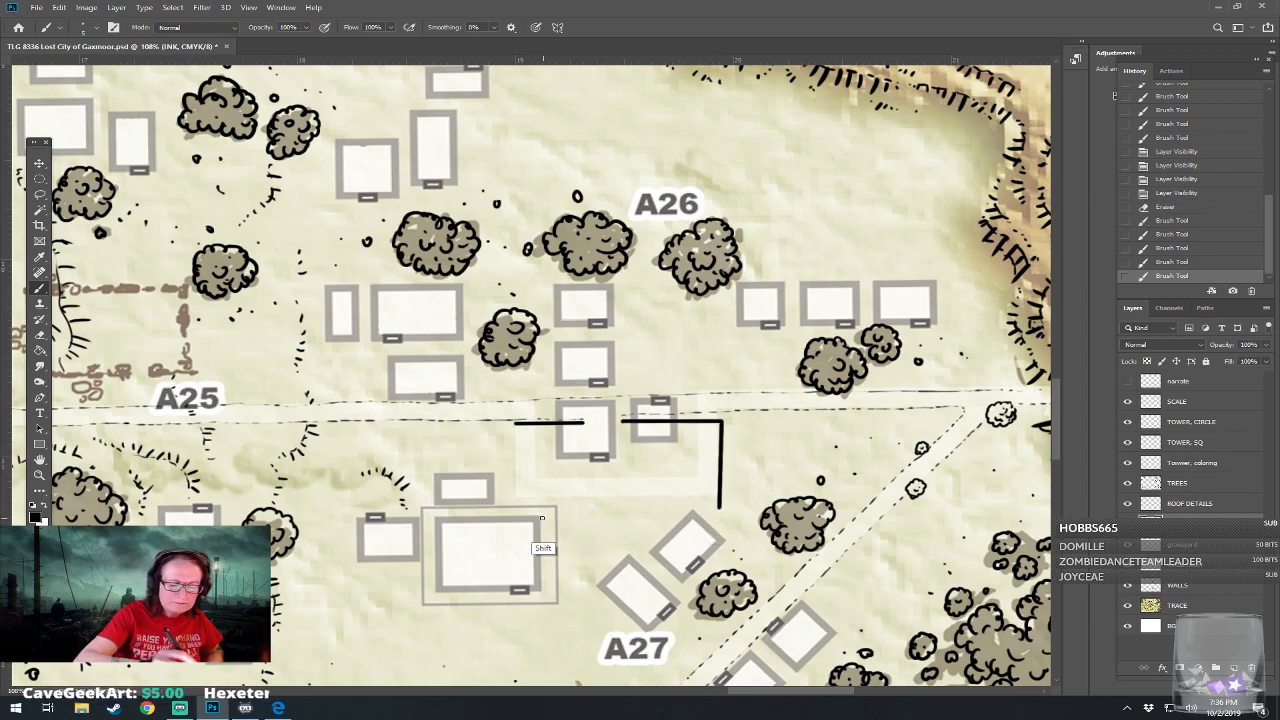
{"action": "left_click", "coordinate": [513, 514], "text": "shift"}
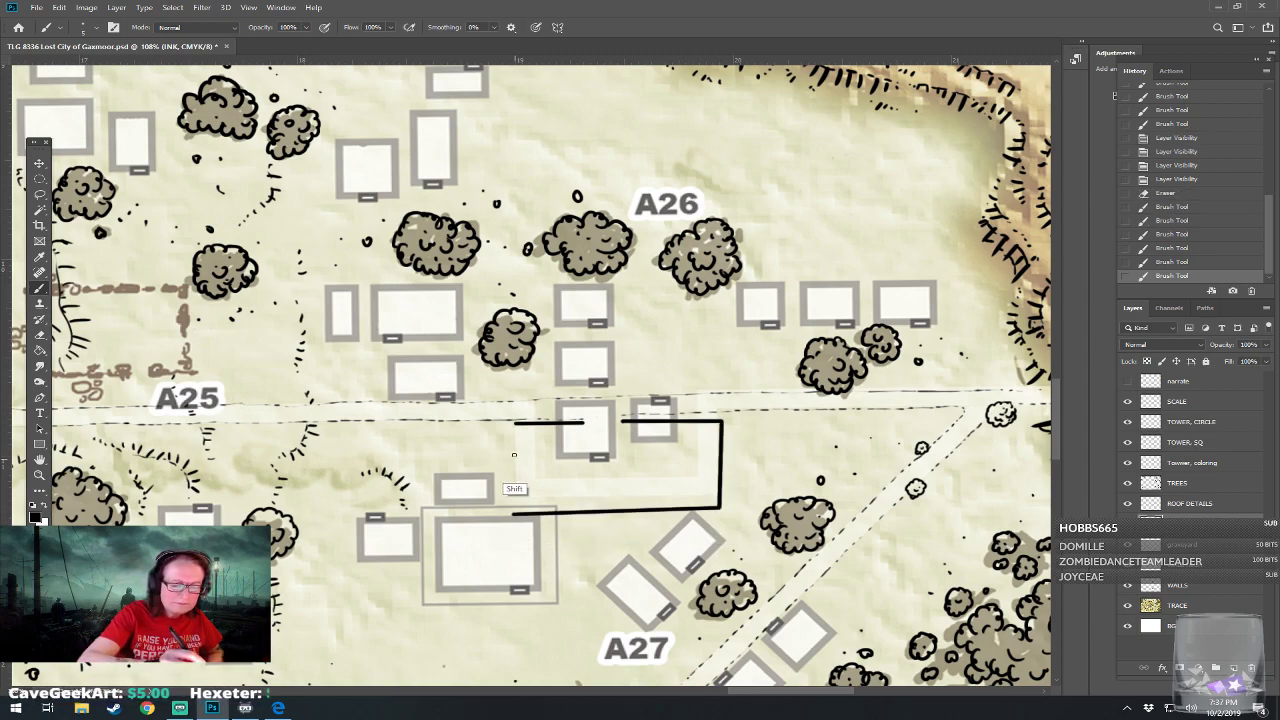
{"action": "left_click", "coordinate": [513, 423], "text": "shift"}
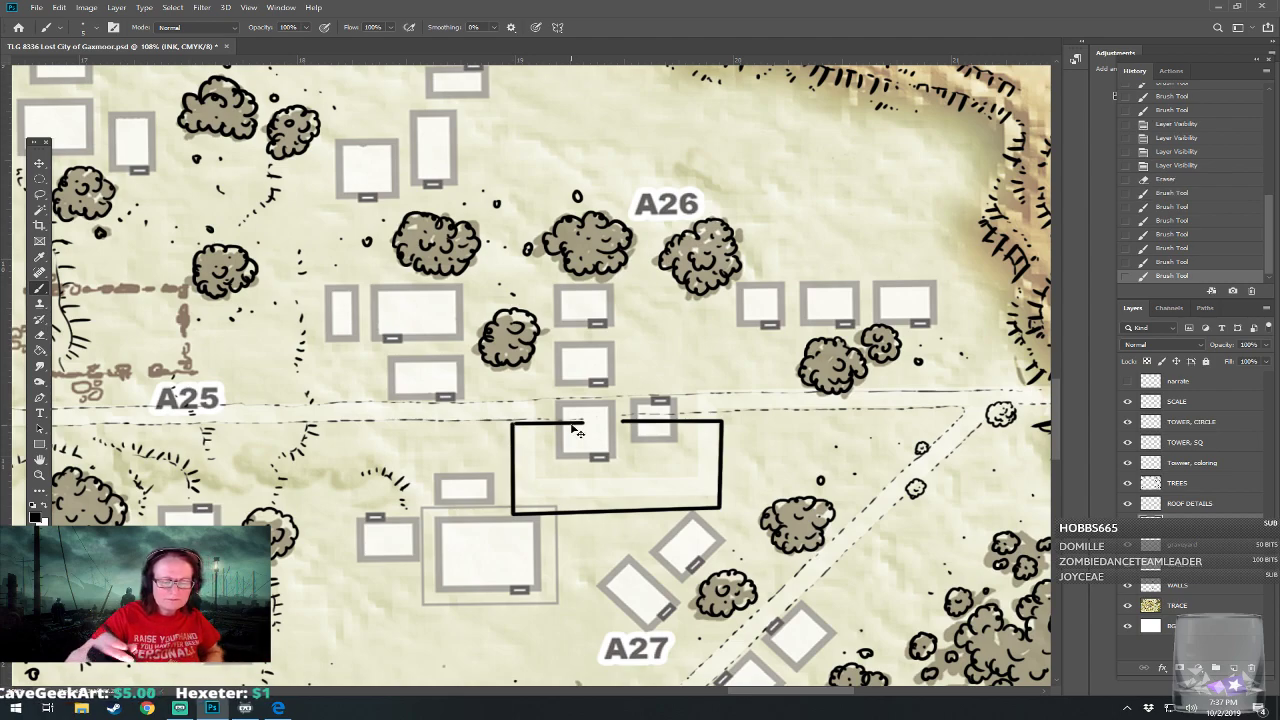
{"action": "left_click", "coordinate": [1175, 257]}
{"action": "left_click", "coordinate": [1175, 247]}
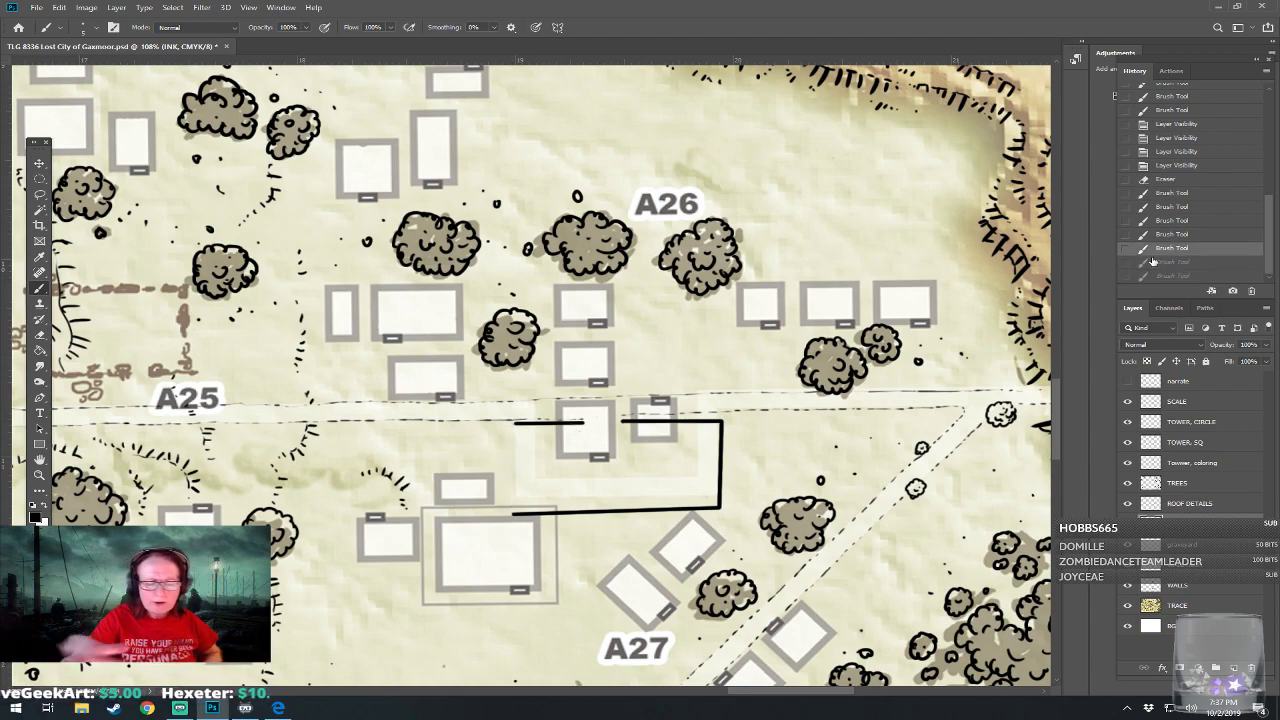
Ink the straight south and west sides to complete the rectangular enclosure below the A26 road
{"action": "left_click", "coordinate": [719, 508]}
{"action": "mouse_move", "coordinate": [714, 508]}
{"action": "left_mouse_down"}
{"action": "mouse_move", "coordinate": [515, 508]}
{"action": "mouse_move", "coordinate": [520, 421]}
{"action": "left_mouse_up"}
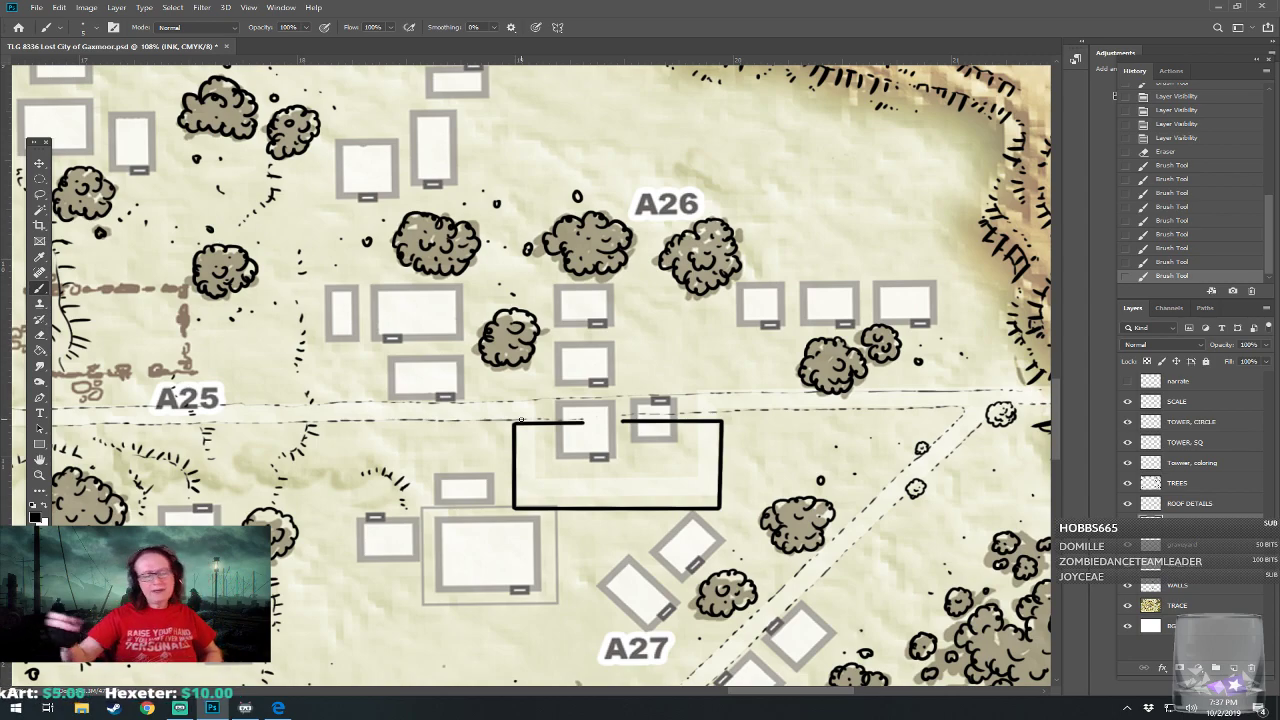
Switch to a finer brush preset and erase a wide opening in the enclosure's south side
{"action": "left_click", "coordinate": [95, 30]}
{"action": "left_click", "coordinate": [107, 268]}
{"action": "left_click", "coordinate": [134, 51]}
{"action": "key", "text": "Return"}
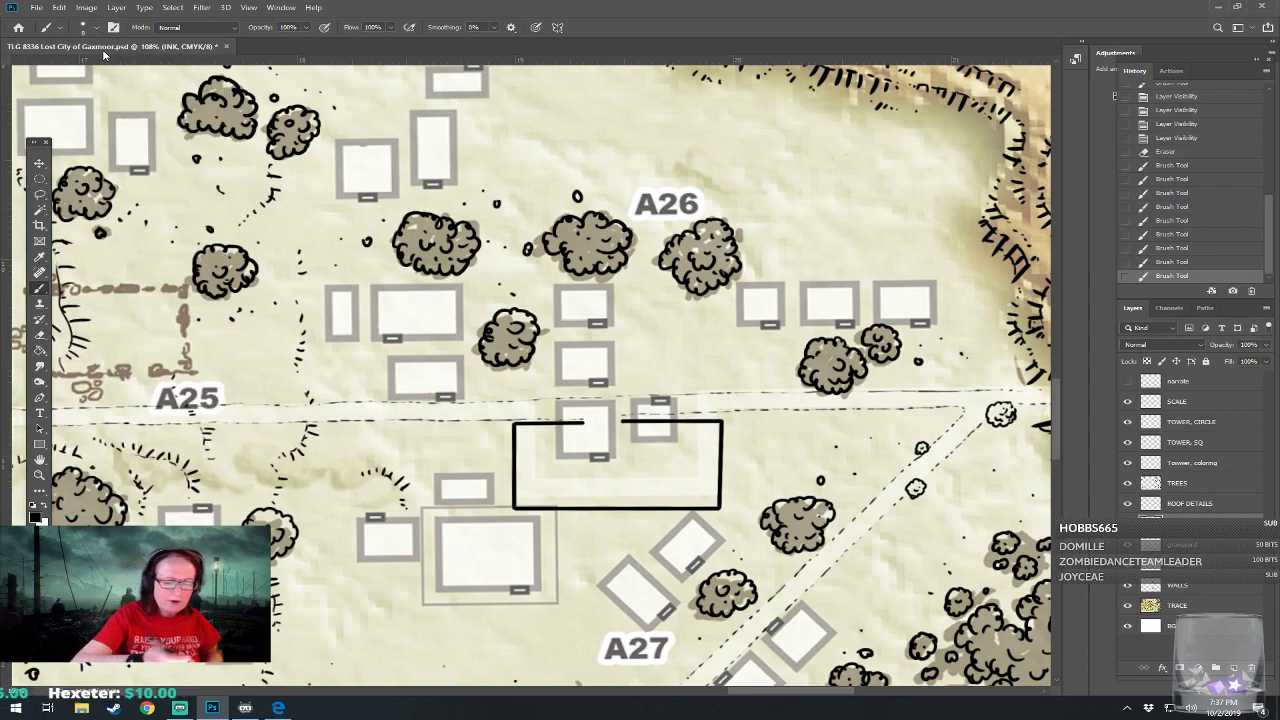
{"action": "mouse_move", "coordinate": [614, 503]}
{"action": "left_mouse_down"}
{"action": "mouse_move", "coordinate": [673, 498]}
{"action": "mouse_move", "coordinate": [623, 509]}
{"action": "mouse_move", "coordinate": [667, 509]}
{"action": "left_mouse_up"}
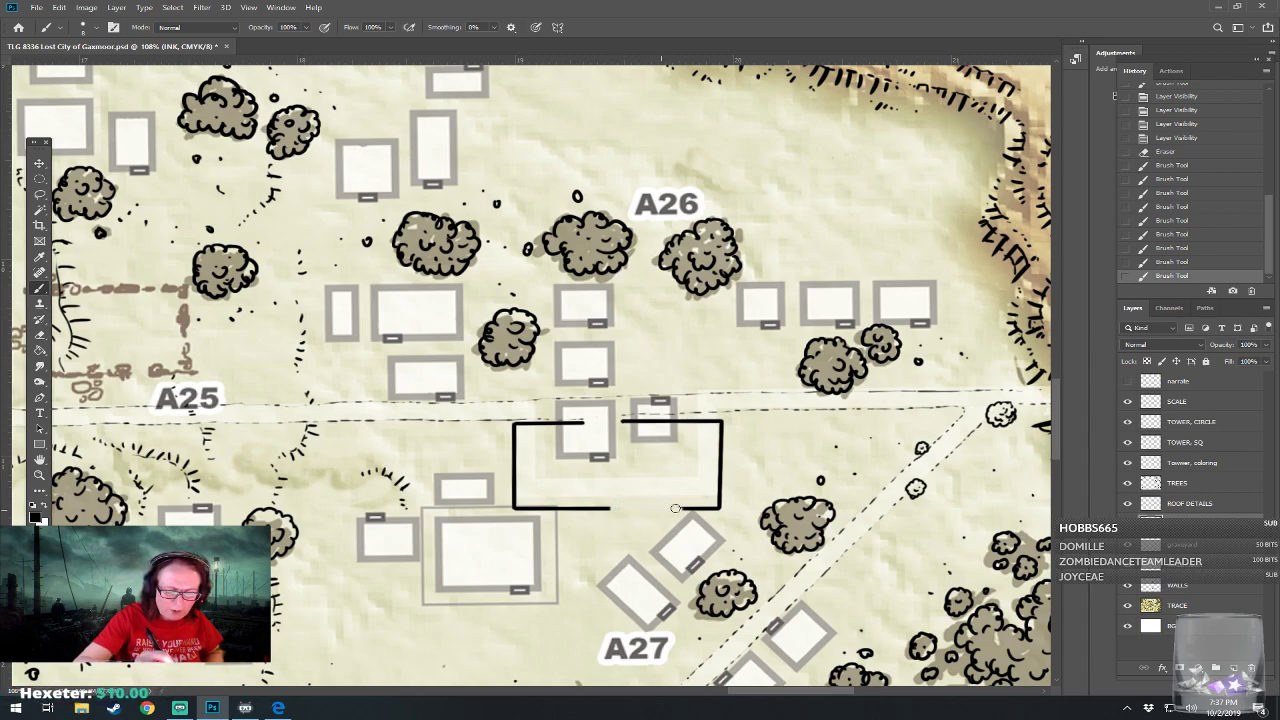
{"action": "left_click", "coordinate": [637, 515]}
{"action": "left_click_drag", "start_coordinate": [591, 509], "coordinate": [622, 511]}
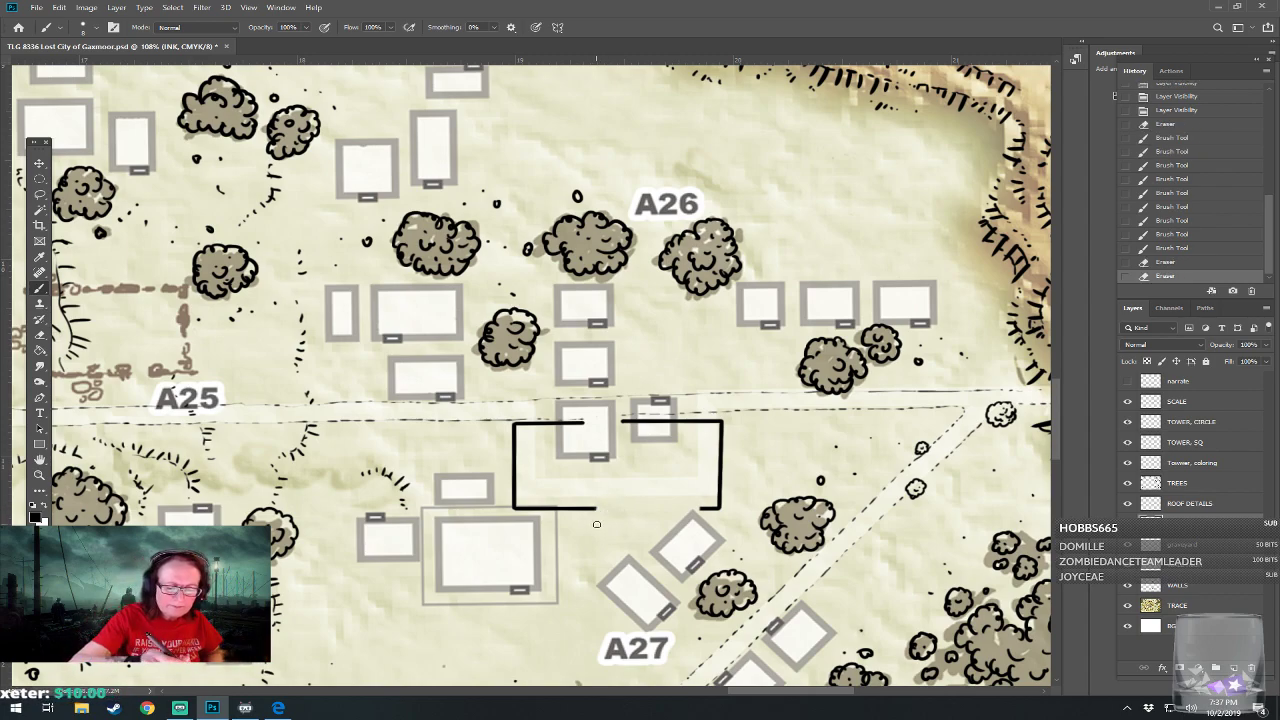
Ink a thin L-shaped building outline across the gap in the enclosure's south side, with a small door mark on its north wall
{"action": "left_click", "coordinate": [599, 525]}
{"action": "mouse_move", "coordinate": [599, 525]}
{"action": "left_mouse_down"}
{"action": "mouse_move", "coordinate": [700, 522]}
{"action": "mouse_move", "coordinate": [701, 472]}
{"action": "left_mouse_up"}
{"action": "left_click", "coordinate": [599, 523]}
{"action": "left_click_drag", "start_coordinate": [599, 524], "coordinate": [598, 499]}
{"action": "left_click", "coordinate": [700, 474]}
{"action": "left_click_drag", "start_coordinate": [700, 475], "coordinate": [699, 454]}
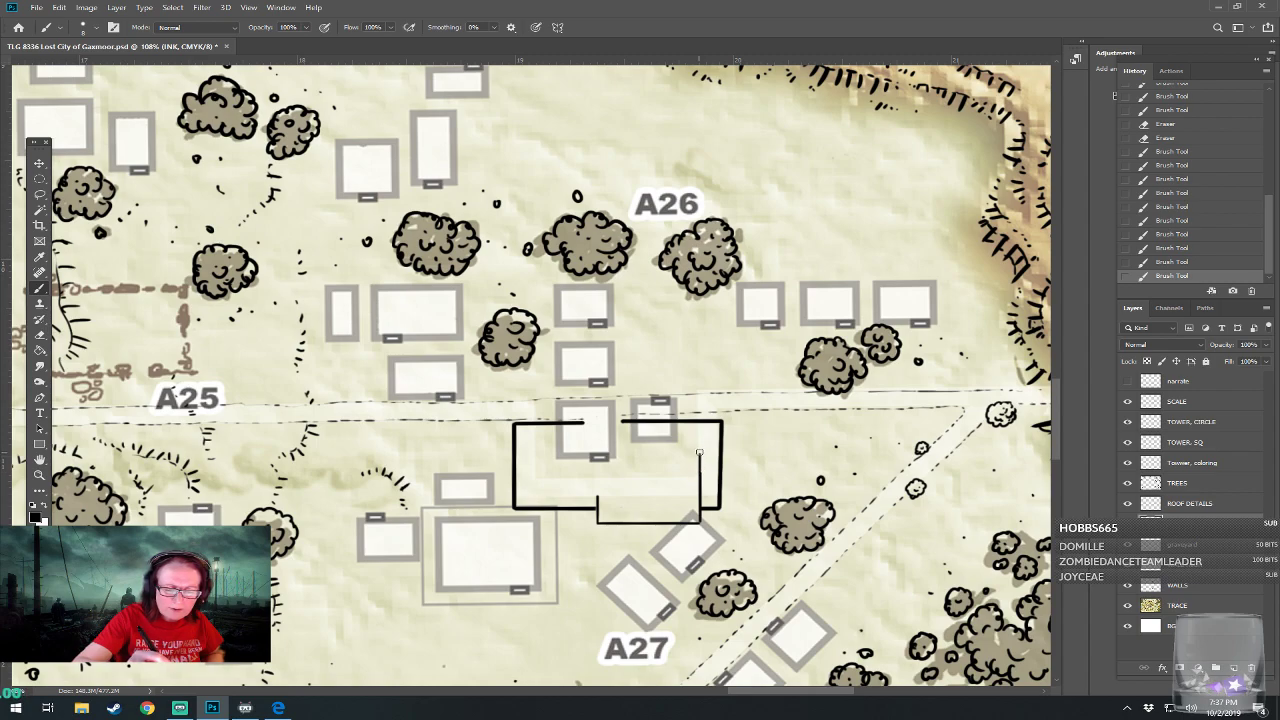
{"action": "left_click", "coordinate": [658, 455], "text": "shift"}
{"action": "mouse_move", "coordinate": [658, 455]}
{"action": "left_mouse_down"}
{"action": "mouse_move", "coordinate": [658, 481]}
{"action": "mouse_move", "coordinate": [598, 494]}
{"action": "left_mouse_up"}
{"action": "left_click", "coordinate": [600, 481], "text": "shift"}
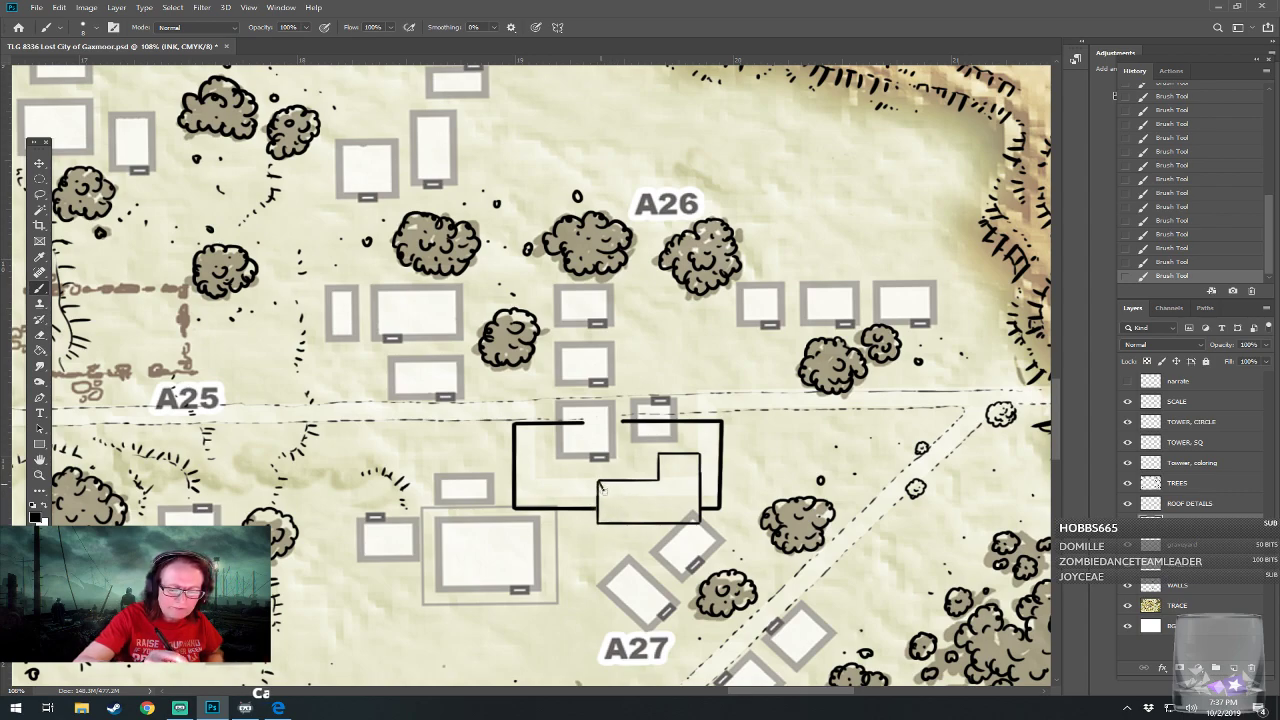
{"action": "key", "text": "ctrl+z"}
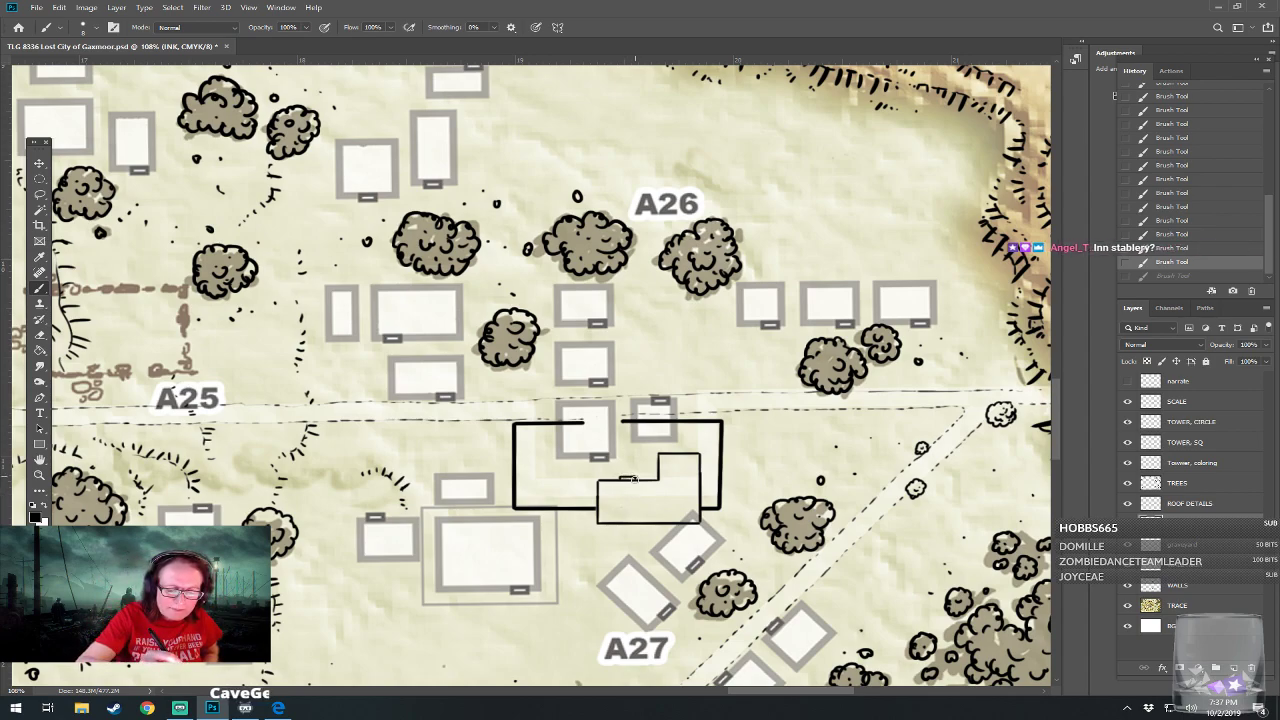
{"action": "left_click", "coordinate": [633, 480]}
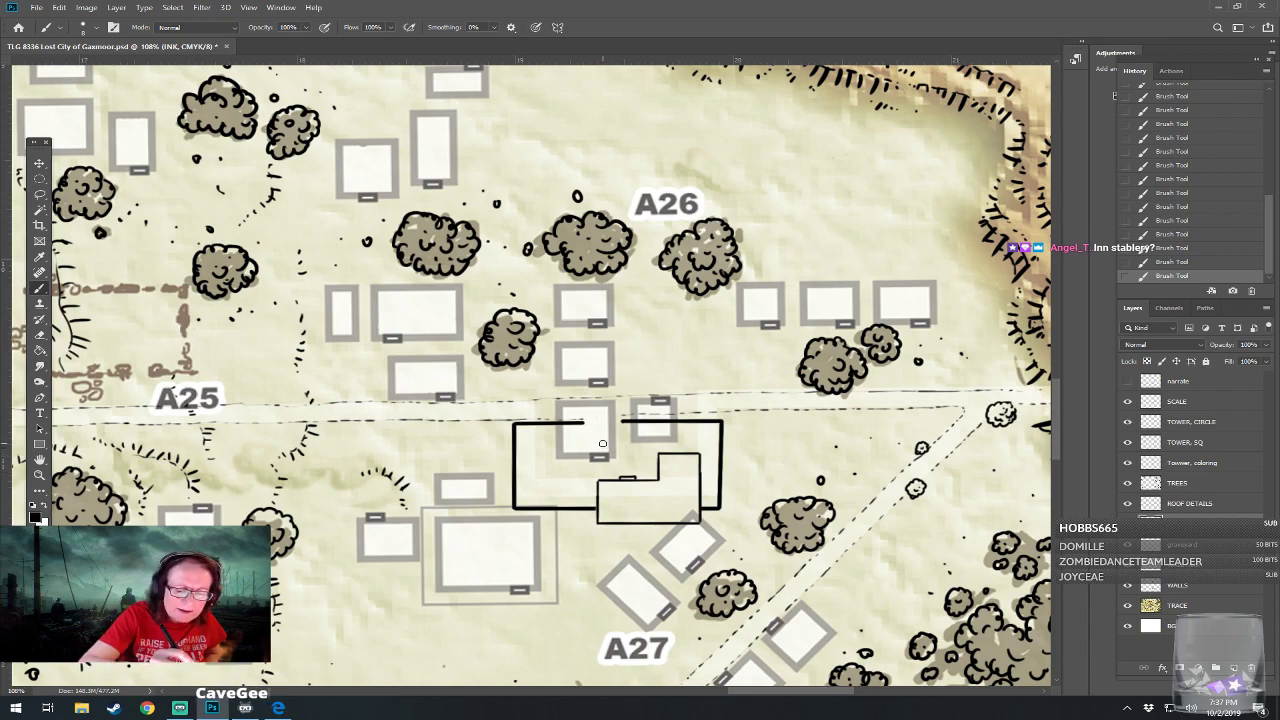
Ink a round well and small gate-post circles at the enclosure's entrance, and a narrow rectangular building along its west wall
{"action": "mouse_move", "coordinate": [603, 441]}
{"action": "left_mouse_down"}
{"action": "mouse_move", "coordinate": [606, 454]}
{"action": "mouse_move", "coordinate": [603, 440]}
{"action": "left_mouse_up"}
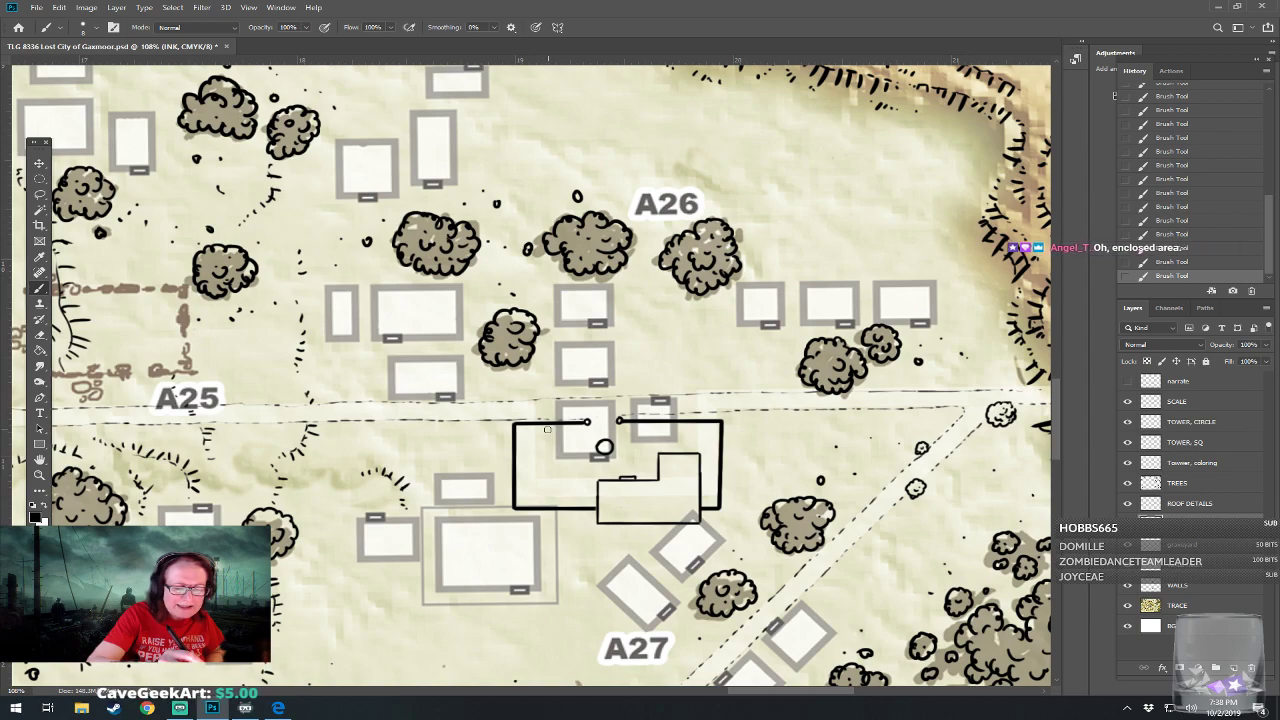
{"action": "left_click_drag", "start_coordinate": [521, 428], "coordinate": [551, 431]}
{"action": "mouse_move", "coordinate": [551, 447]}
{"action": "left_mouse_down"}
{"action": "mouse_move", "coordinate": [551, 500]}
{"action": "mouse_move", "coordinate": [520, 500]}
{"action": "mouse_move", "coordinate": [520, 432]}
{"action": "left_mouse_up"}
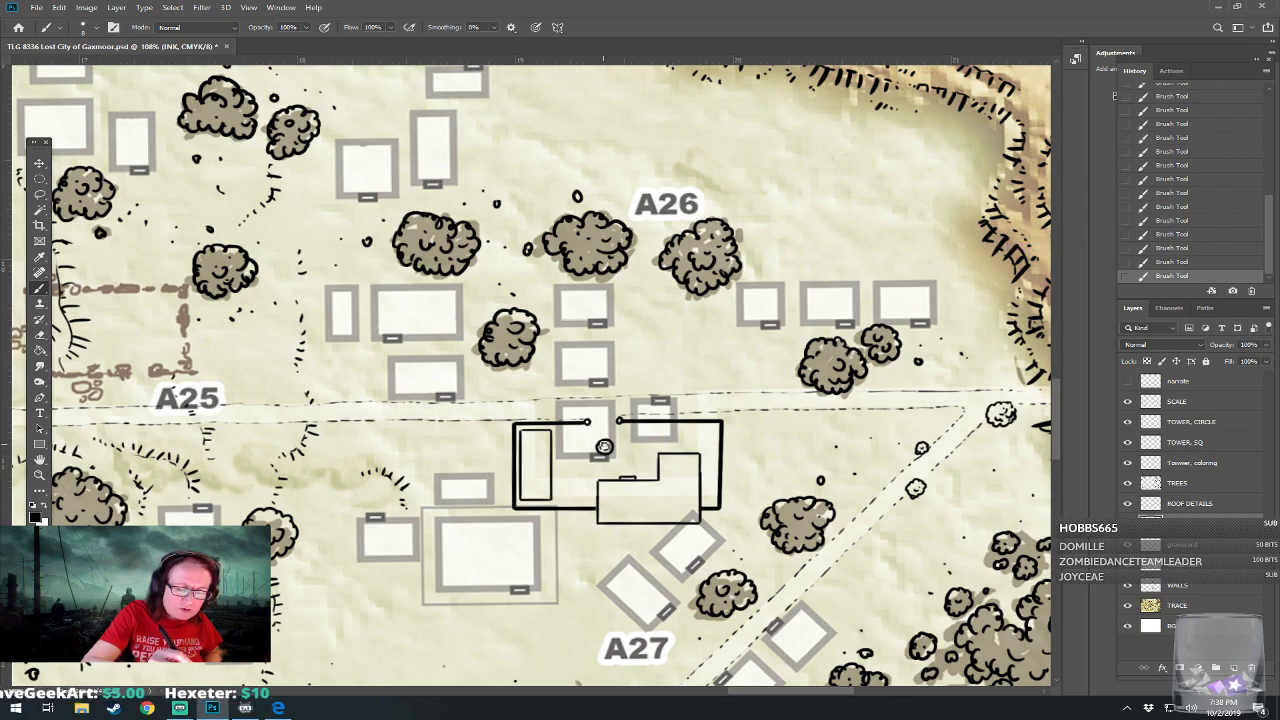
Ink hip and ridge lines on the L-shaped building's roof on the ROOF DETAILS layer
{"action": "left_click_drag", "start_coordinate": [626, 459], "coordinate": [516, 445]}
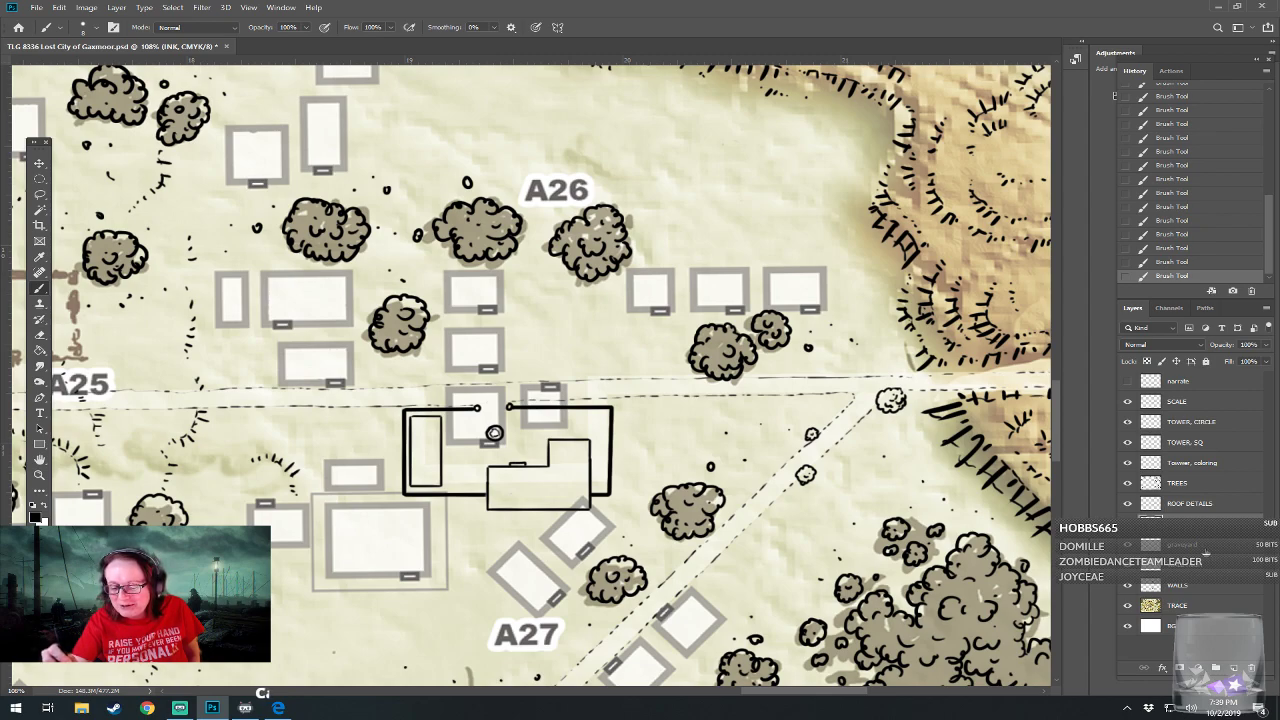
{"action": "left_click", "coordinate": [1196, 504]}
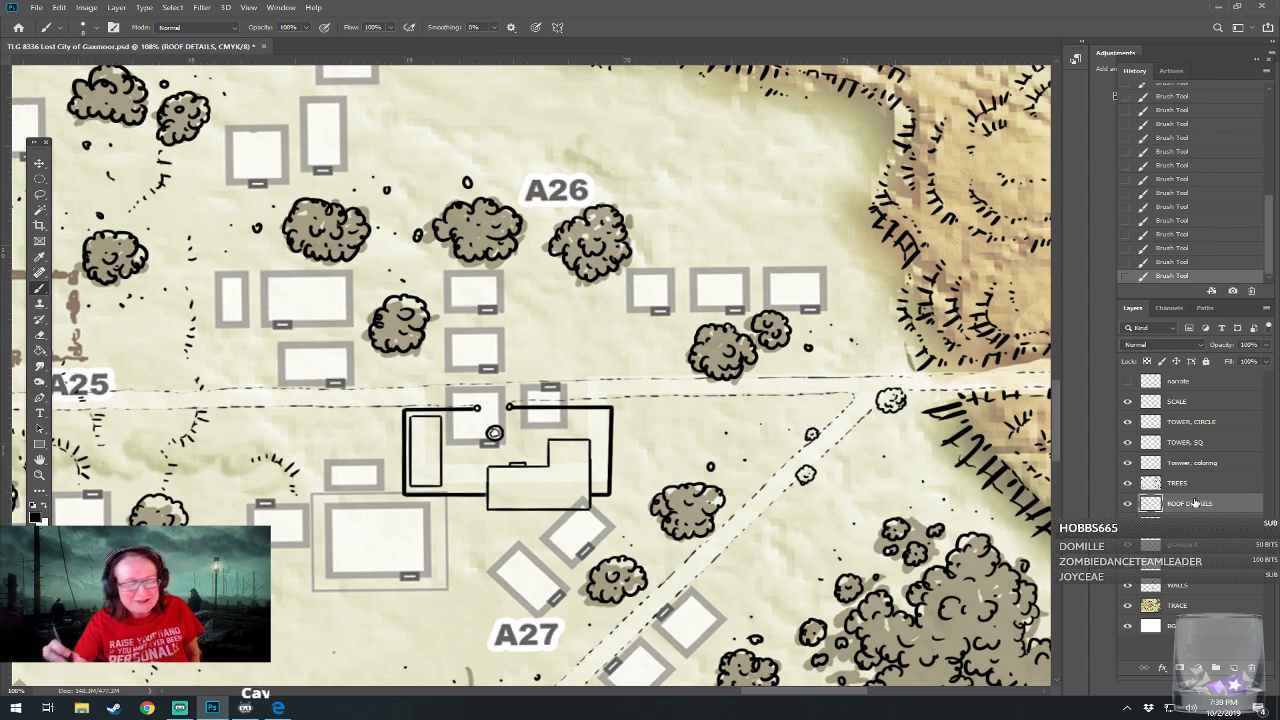
{"action": "left_click_drag", "start_coordinate": [540, 450], "coordinate": [577, 452]}
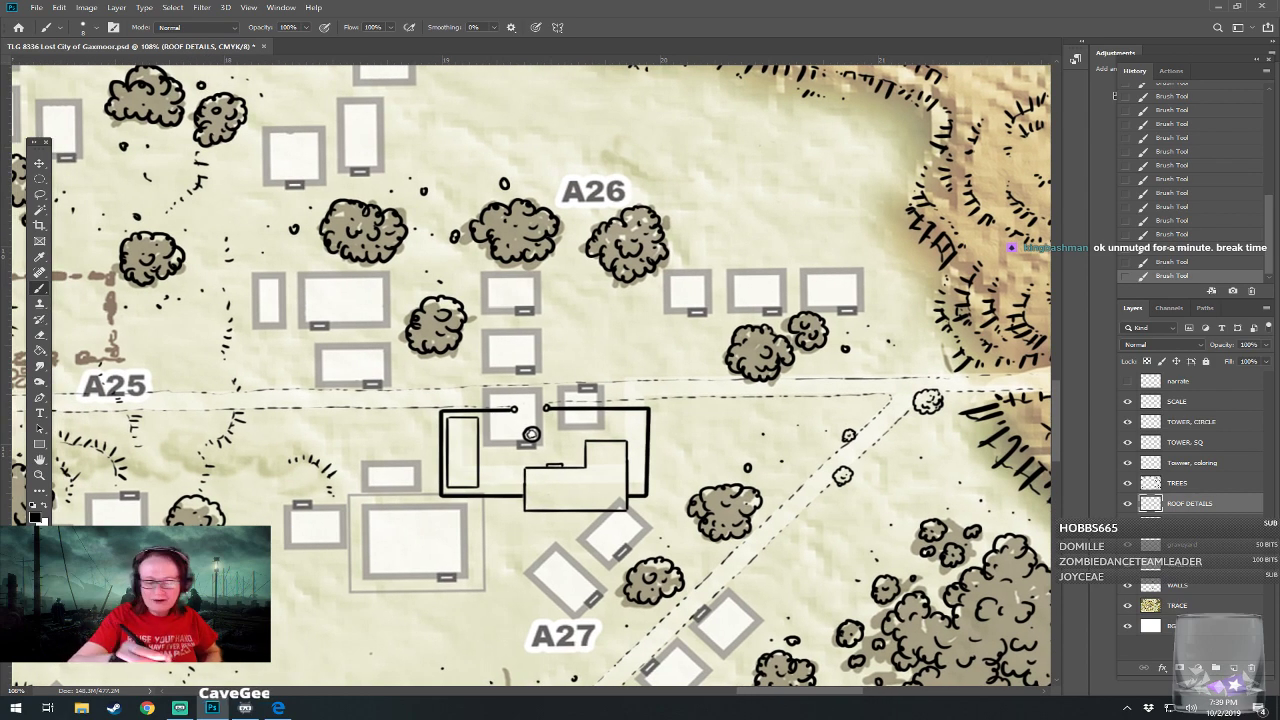
{"action": "left_click", "coordinate": [537, 488]}
{"action": "left_click", "coordinate": [559, 489], "text": "shift"}
{"action": "mouse_move", "coordinate": [560, 489]}
{"action": "left_mouse_down"}
{"action": "mouse_move", "coordinate": [607, 488]}
{"action": "mouse_move", "coordinate": [609, 455]}
{"action": "mouse_move", "coordinate": [591, 443]}
{"action": "mouse_move", "coordinate": [626, 442]}
{"action": "left_mouse_up"}
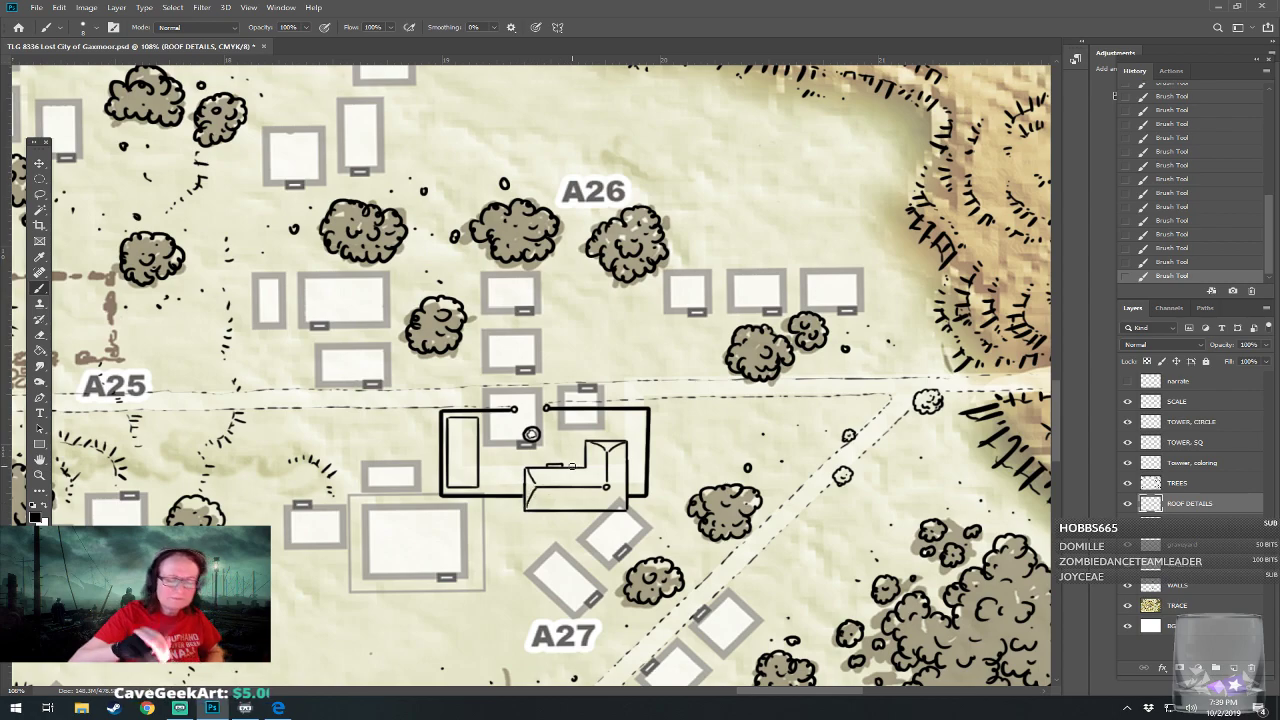
Erase a short section of the L-shaped building's east wall on the ROOF DETAILS and INK layers
{"action": "key", "text": "e"}
{"action": "left_click_drag", "start_coordinate": [624, 460], "coordinate": [627, 470]}
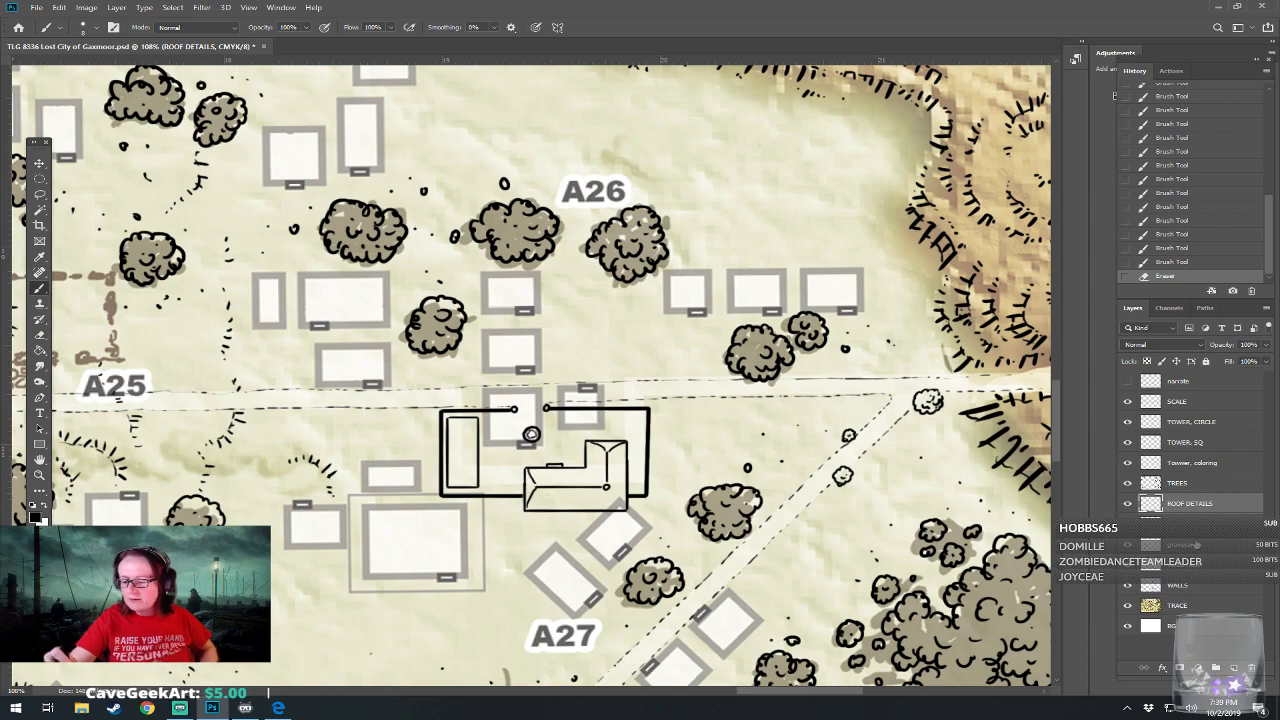
{"action": "left_click", "coordinate": [1192, 525]}
{"action": "left_click_drag", "start_coordinate": [626, 459], "coordinate": [629, 461]}
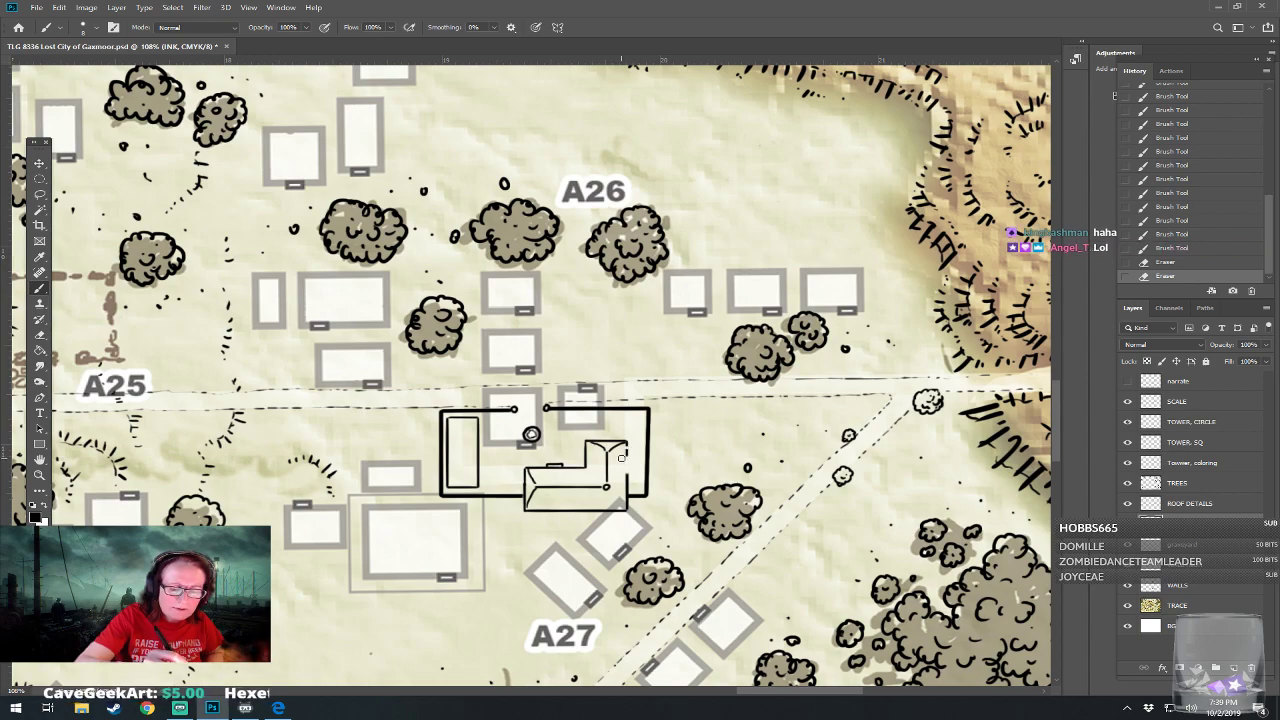
{"action": "left_click_drag", "start_coordinate": [628, 457], "coordinate": [628, 473]}
{"action": "key", "text": "ctrl+z"}
{"action": "left_click", "coordinate": [1160, 253]}
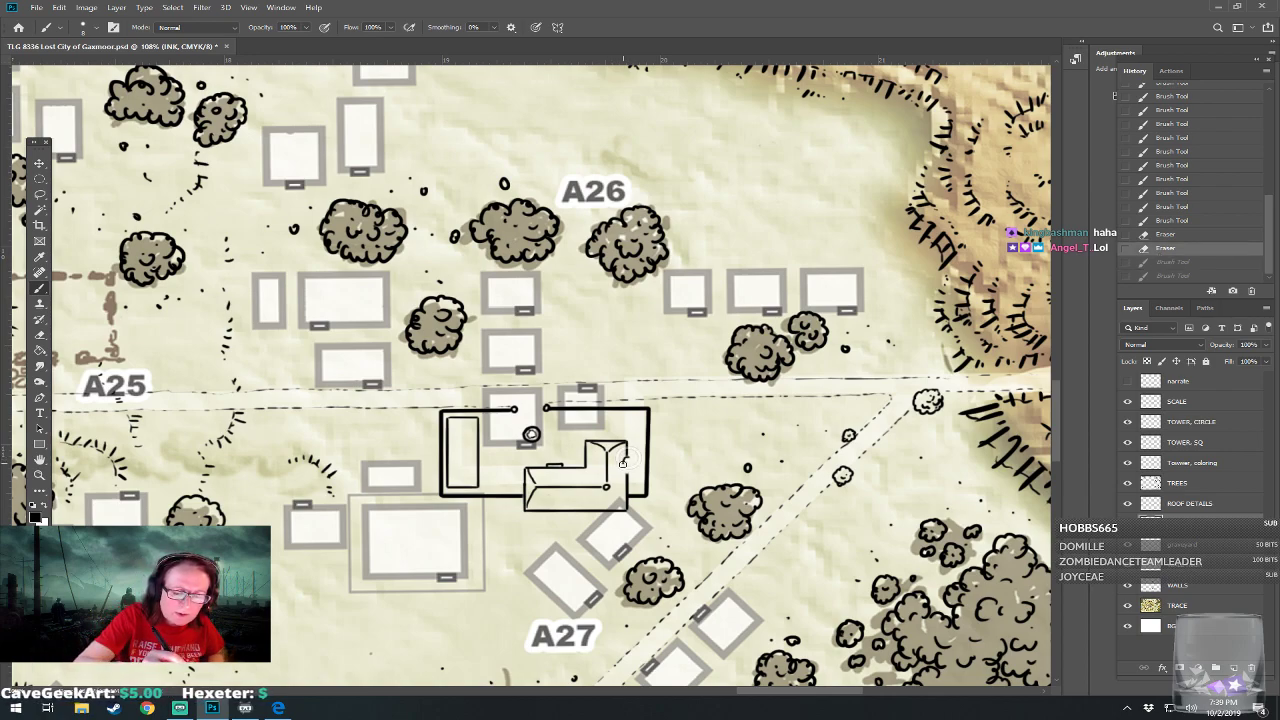
Ink a small upright oval with two tiny marks inside over the gap in the L-shaped building's east wall
{"action": "mouse_move", "coordinate": [630, 470]}
{"action": "left_mouse_down"}
{"action": "mouse_move", "coordinate": [634, 458]}
{"action": "mouse_move", "coordinate": [628, 470]}
{"action": "left_mouse_up"}
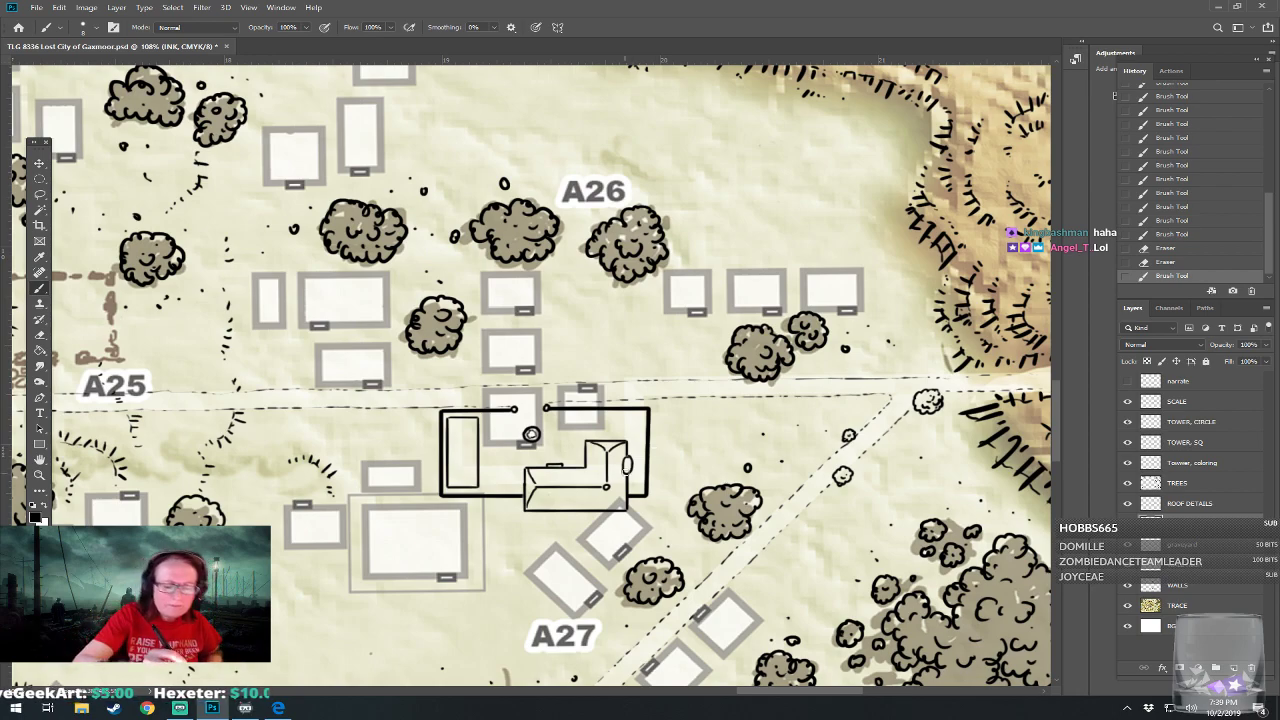
{"action": "left_click", "coordinate": [627, 468]}
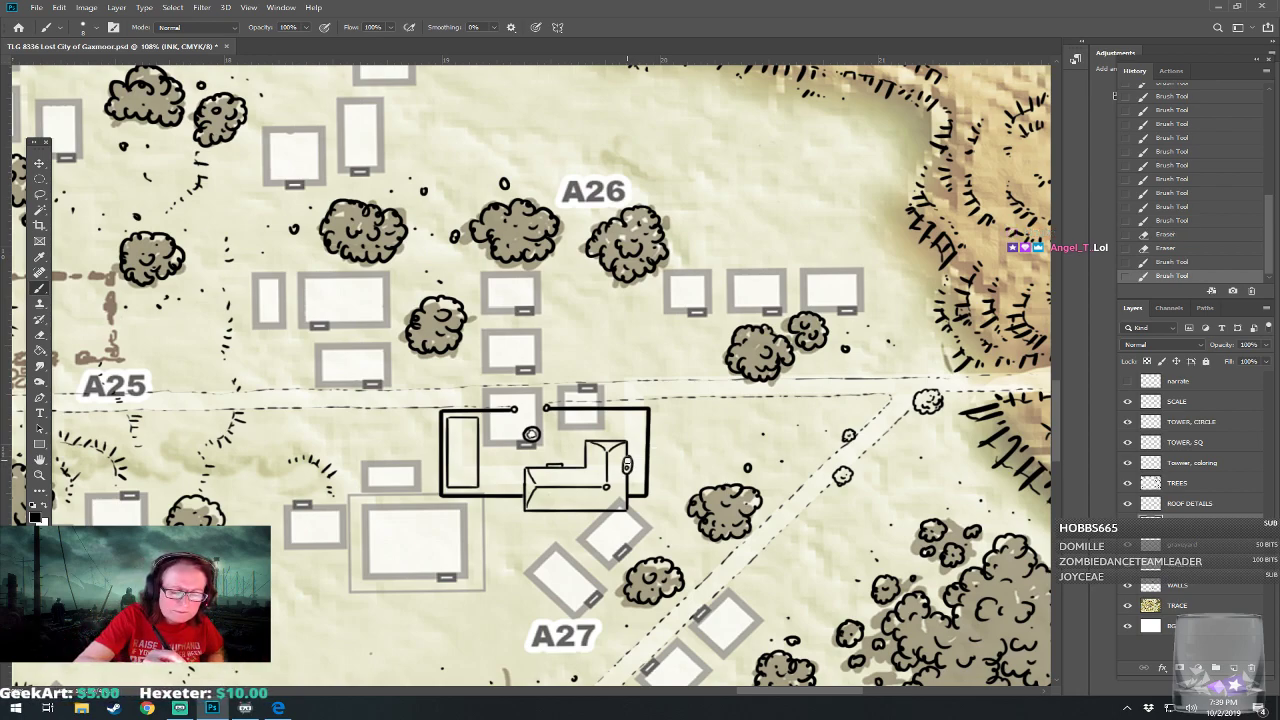
{"action": "left_click", "coordinate": [628, 462]}
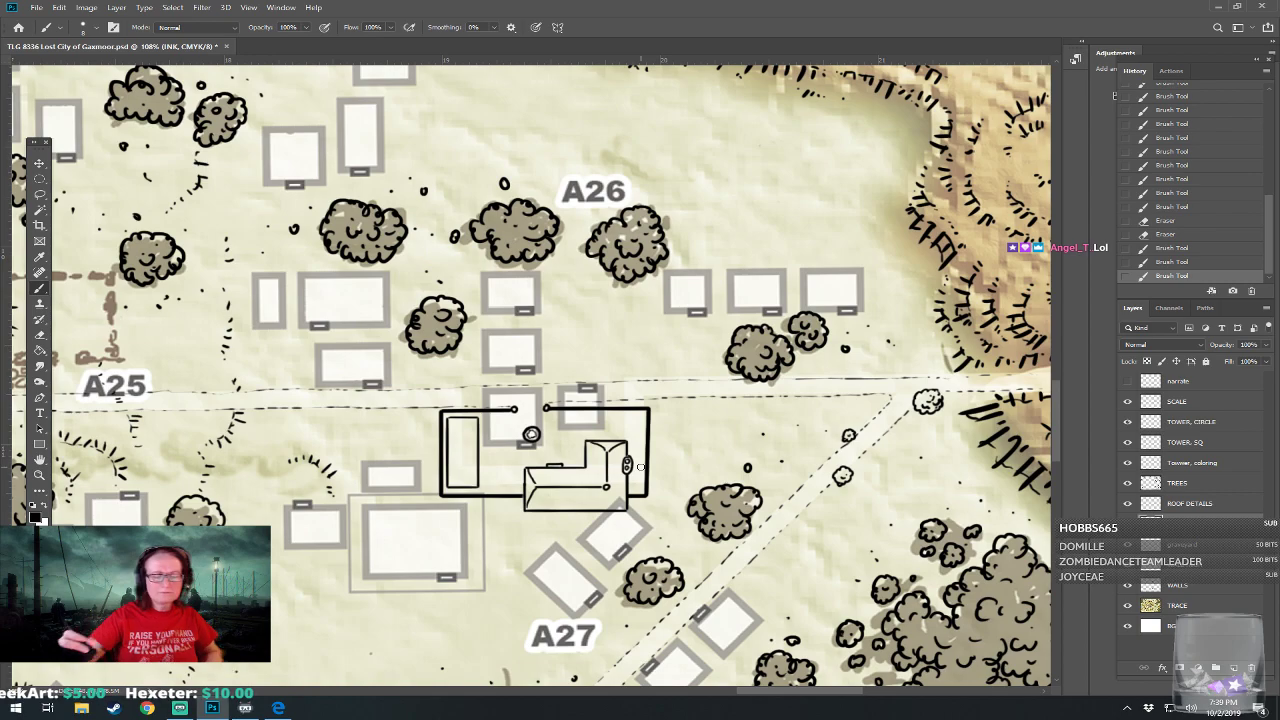
Ink a straight ridge line down the narrow west building's roof on the ROOF DETAILS layer, and undo the last stroke
{"action": "left_click", "coordinate": [1183, 509]}
{"action": "left_click_drag", "start_coordinate": [620, 450], "coordinate": [658, 454]}
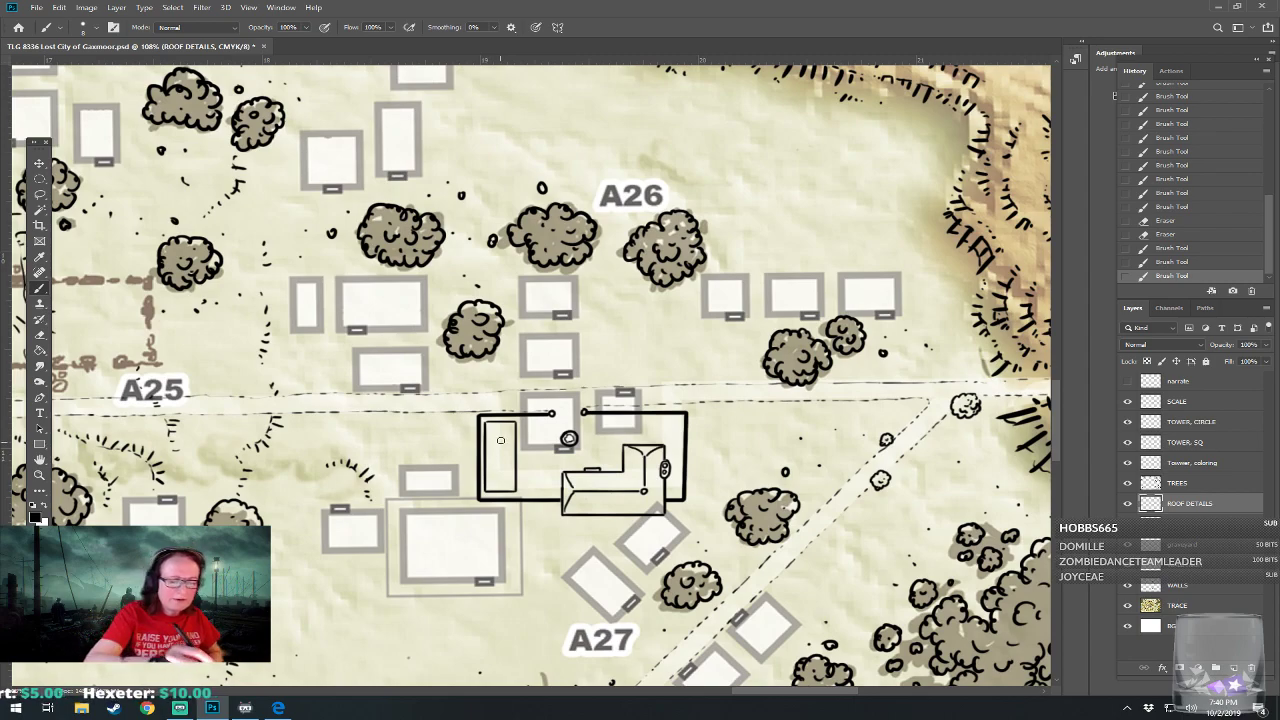
{"action": "left_click_drag", "start_coordinate": [500, 423], "coordinate": [499, 492]}
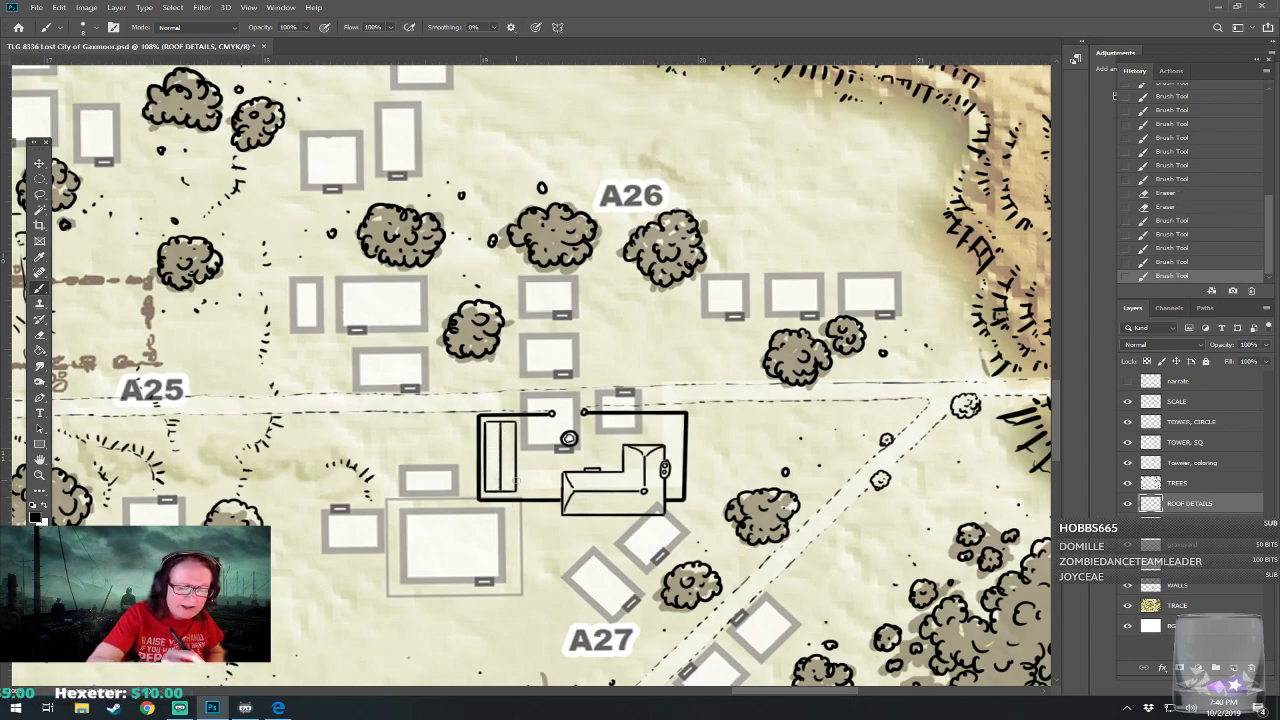
{"action": "key", "text": "ctrl+z"}
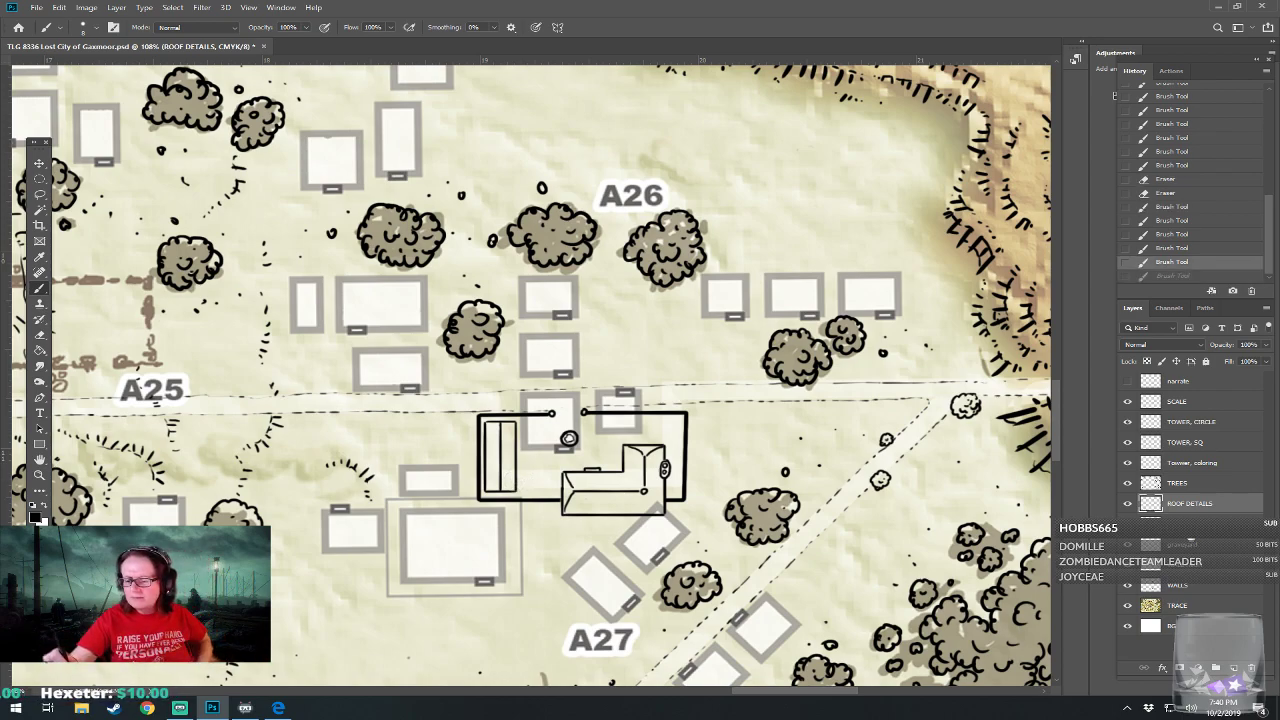
Ink a row of small door marks along the narrow building's east wall on the INK layer
{"action": "left_click", "coordinate": [1190, 524]}
{"action": "left_click_drag", "start_coordinate": [516, 478], "coordinate": [517, 489]}
{"action": "left_click", "coordinate": [518, 479]}
{"action": "left_click", "coordinate": [519, 479]}
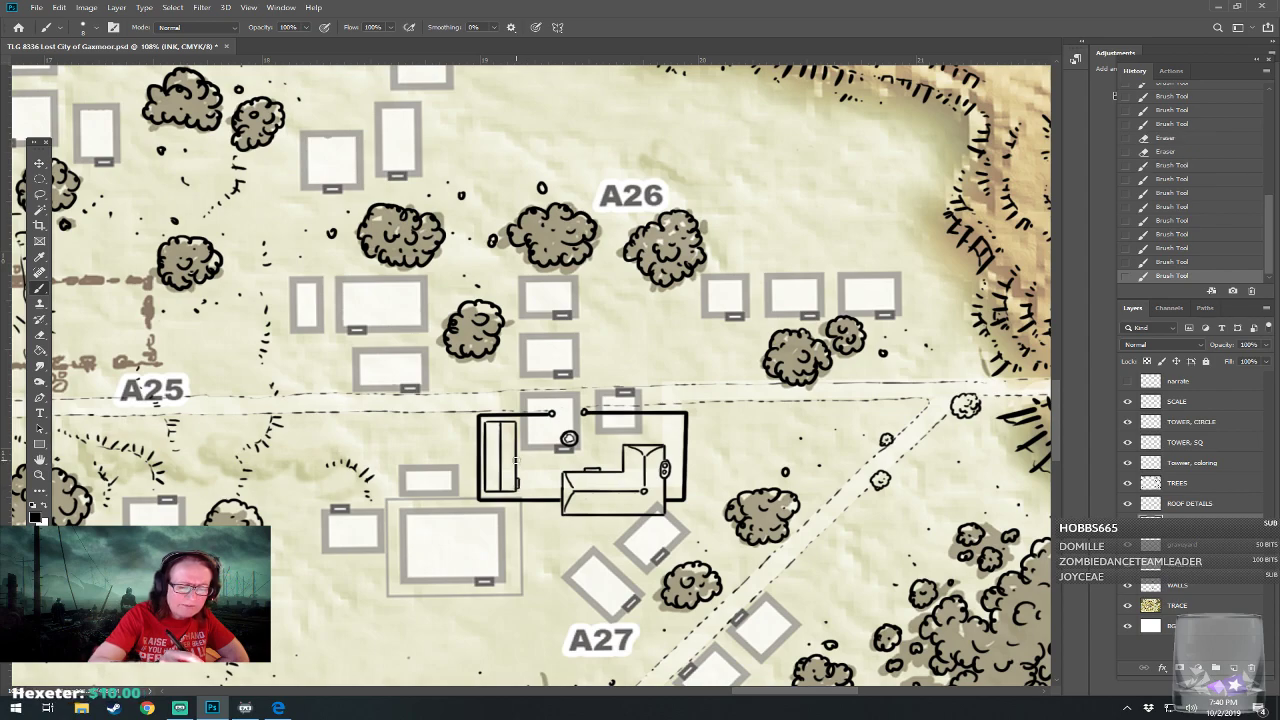
{"action": "left_click", "coordinate": [520, 470]}
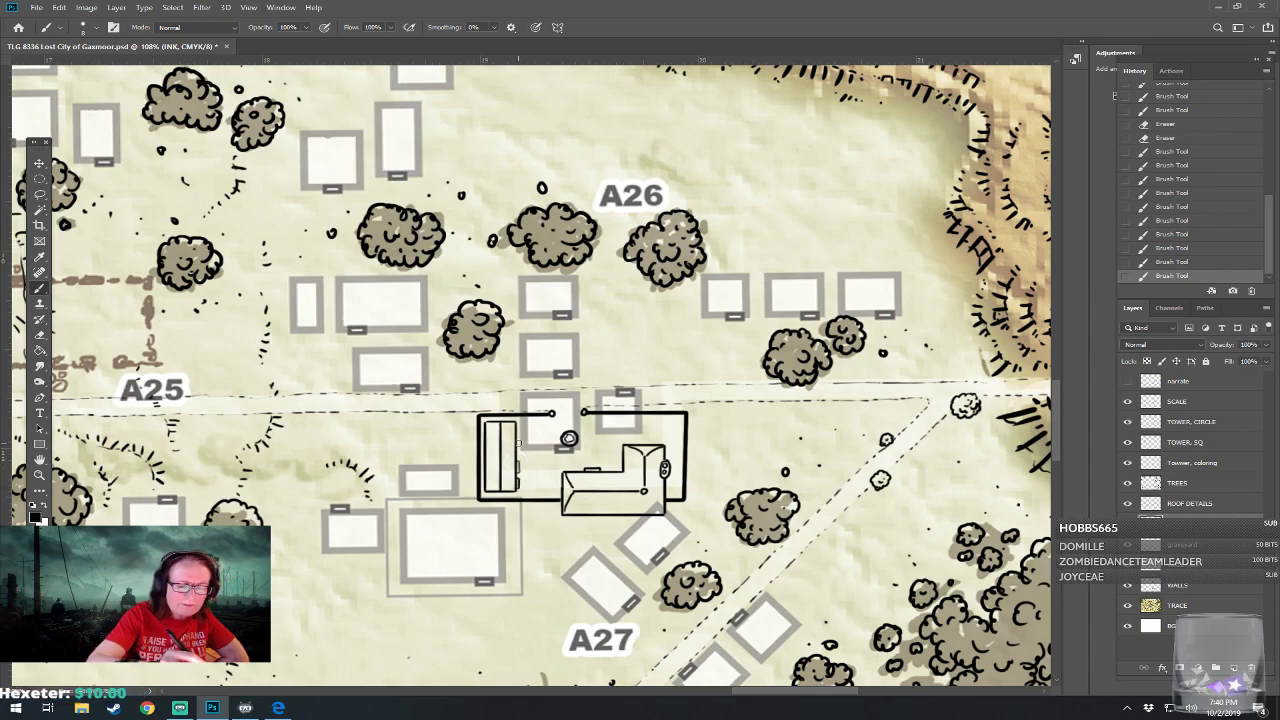
{"action": "left_click_drag", "start_coordinate": [519, 442], "coordinate": [519, 458]}
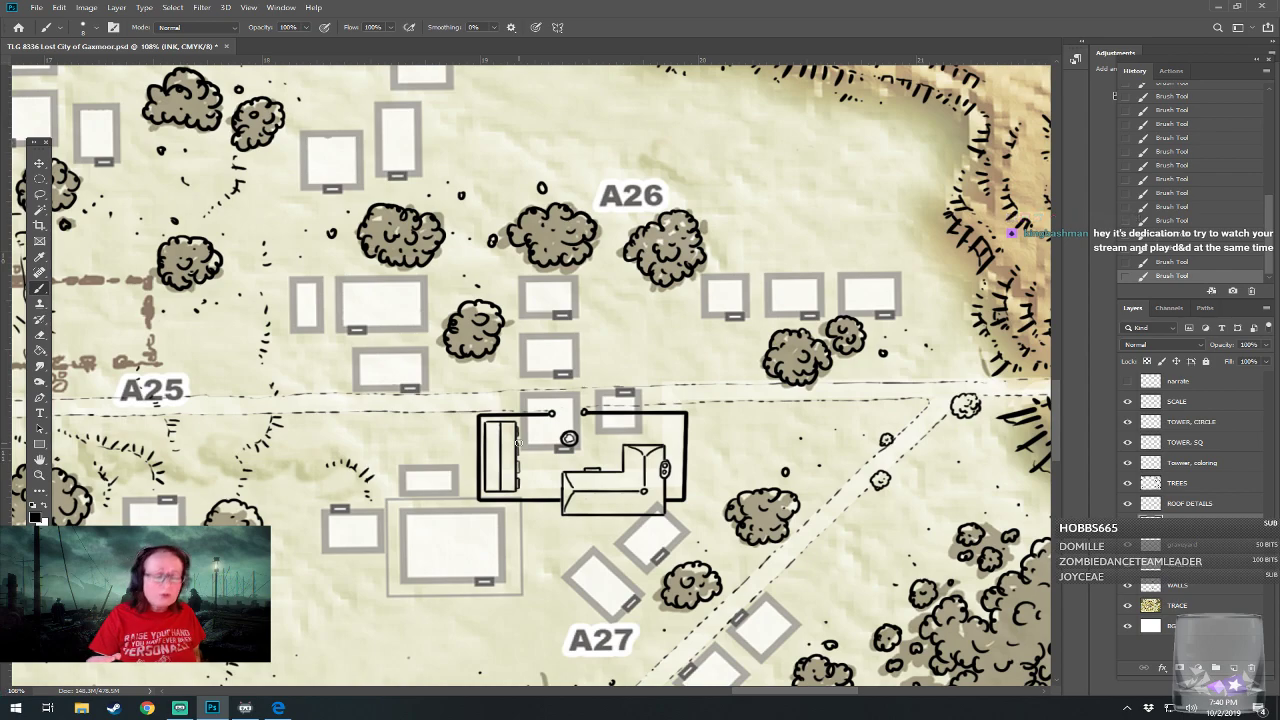
Dot small shingle marks over both roof slopes of the narrow west building on the ROOF DETAILS layer
{"action": "left_click", "coordinate": [1212, 504]}
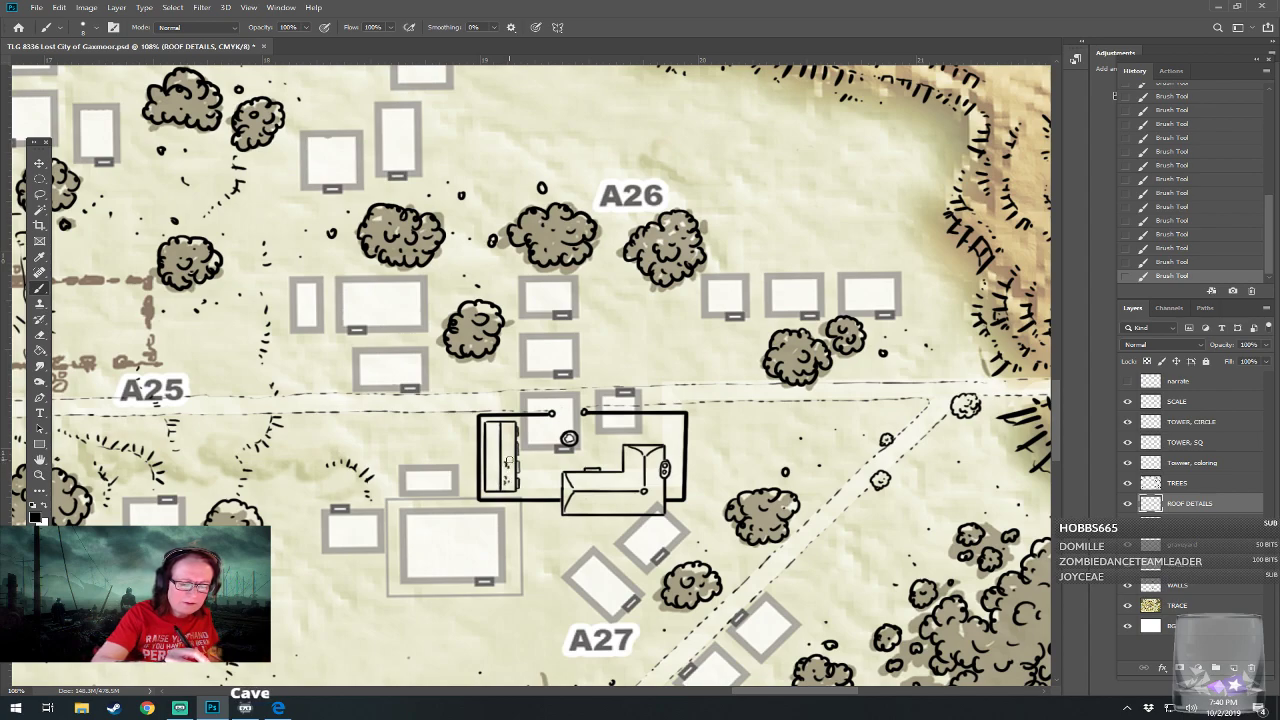
{"action": "left_click", "coordinate": [507, 456]}
{"action": "left_click", "coordinate": [507, 451]}
{"action": "left_click", "coordinate": [508, 445]}
{"action": "left_click", "coordinate": [507, 440]}
{"action": "left_click", "coordinate": [505, 433]}
{"action": "left_click", "coordinate": [506, 430]}
{"action": "left_click", "coordinate": [510, 428]}
{"action": "left_click", "coordinate": [511, 430]}
{"action": "left_click", "coordinate": [509, 434]}
{"action": "left_click", "coordinate": [493, 485]}
{"action": "left_click", "coordinate": [490, 484]}
{"action": "left_click", "coordinate": [490, 476]}
{"action": "left_click", "coordinate": [495, 474]}
{"action": "left_click", "coordinate": [491, 466]}
{"action": "left_click", "coordinate": [494, 464]}
{"action": "left_click", "coordinate": [495, 458]}
{"action": "left_click", "coordinate": [491, 455]}
{"action": "left_click", "coordinate": [493, 450]}
{"action": "left_click", "coordinate": [490, 447]}
{"action": "left_click", "coordinate": [495, 444]}
{"action": "left_click", "coordinate": [491, 440]}
{"action": "left_click", "coordinate": [495, 435]}
{"action": "left_click", "coordinate": [490, 431]}
{"action": "left_click", "coordinate": [494, 427]}
{"action": "left_click", "coordinate": [511, 485]}
{"action": "left_click", "coordinate": [504, 467]}
{"action": "left_click", "coordinate": [506, 455]}
{"action": "left_click", "coordinate": [504, 445]}
{"action": "left_click", "coordinate": [506, 439]}
{"action": "left_click", "coordinate": [504, 434]}
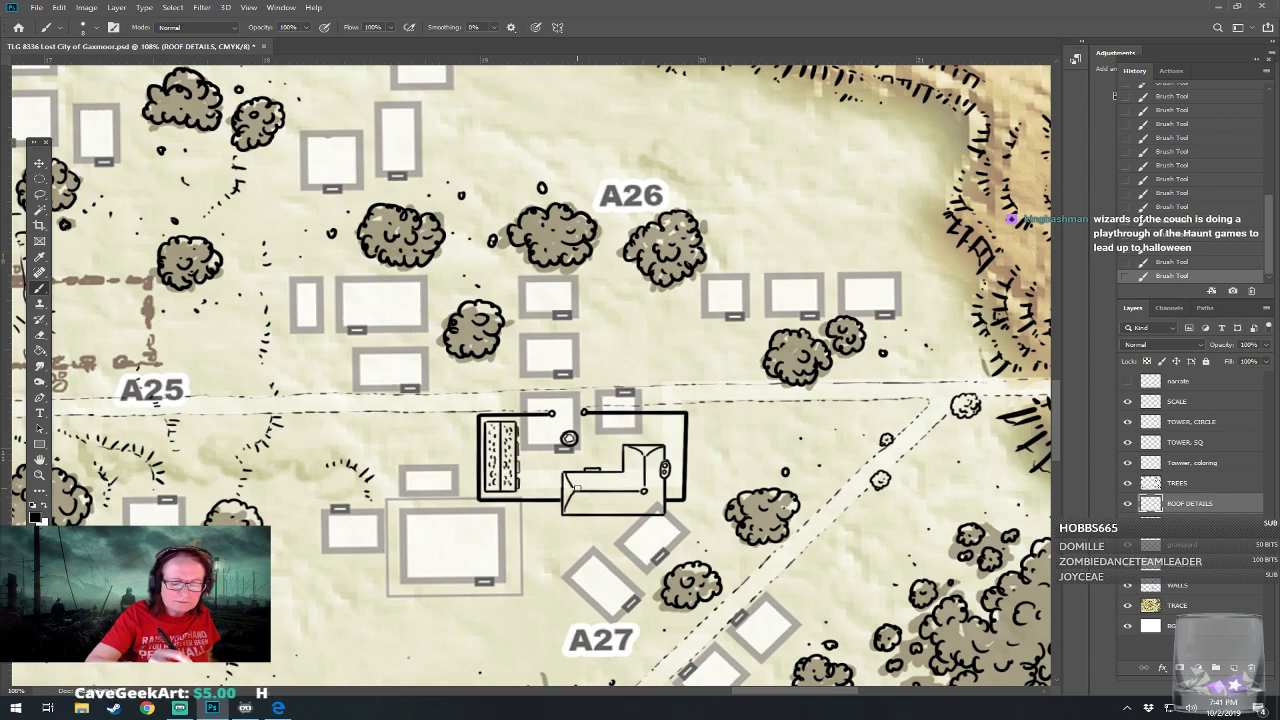
Fill the L-shaped building's roof with small shingle marks across all its slopes
{"action": "left_click_drag", "start_coordinate": [586, 488], "coordinate": [640, 488]}
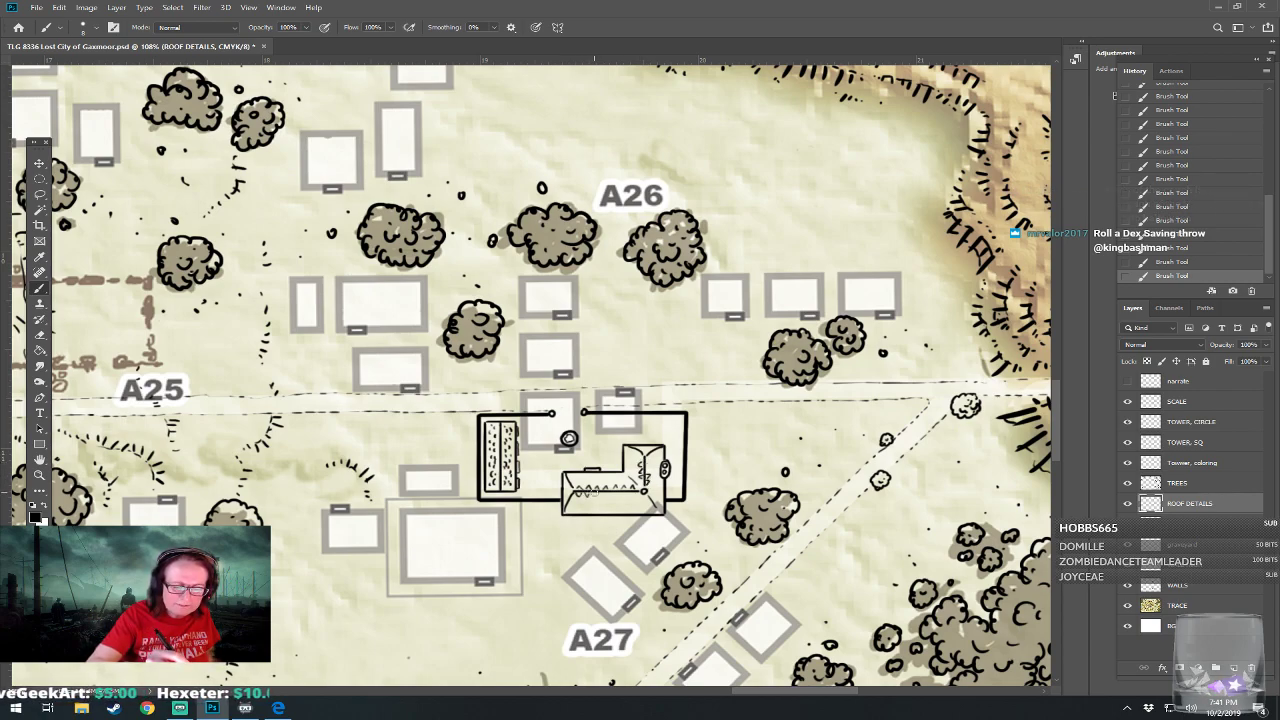
{"action": "left_click_drag", "start_coordinate": [603, 492], "coordinate": [646, 480]}
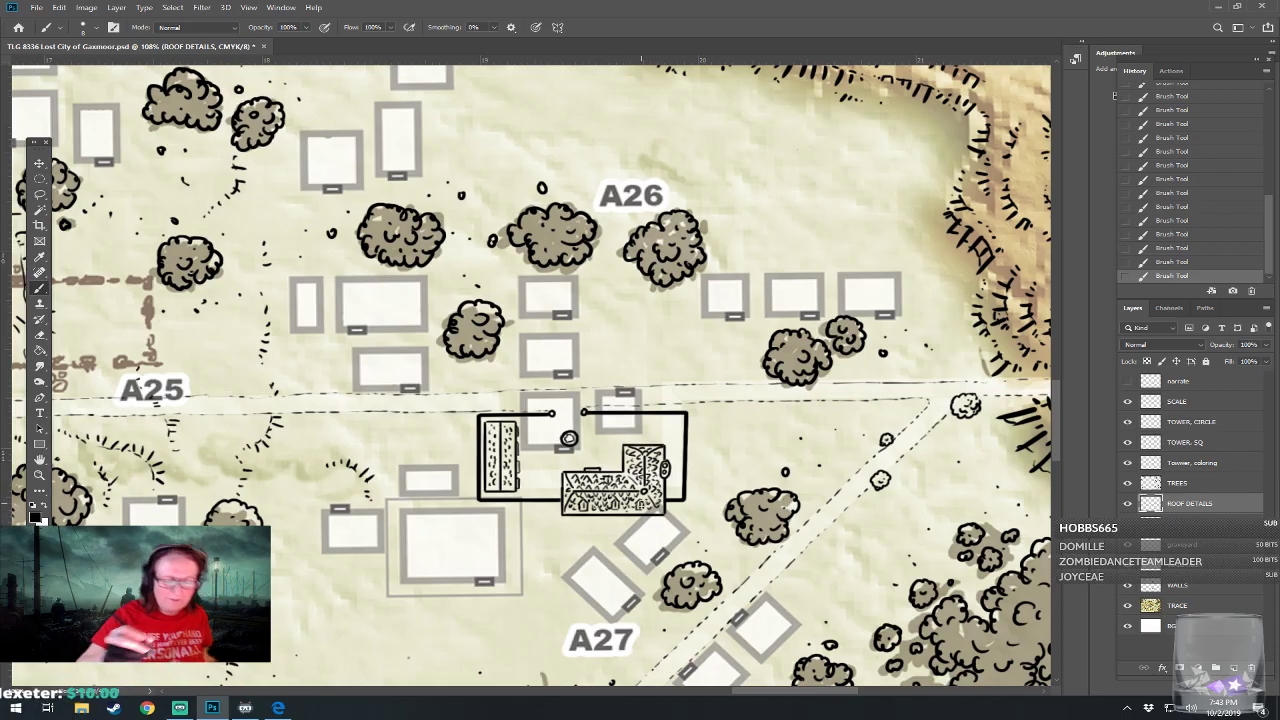
On the INK layer, add a small crossed circle in the enclosure's northeast corner and light ground lines across the courtyard
{"action": "scroll", "coordinate": [644, 491], "scroll_direction": "down", "scroll_amount": 6}
{"action": "left_click_drag", "start_coordinate": [644, 491], "coordinate": [632, 421]}
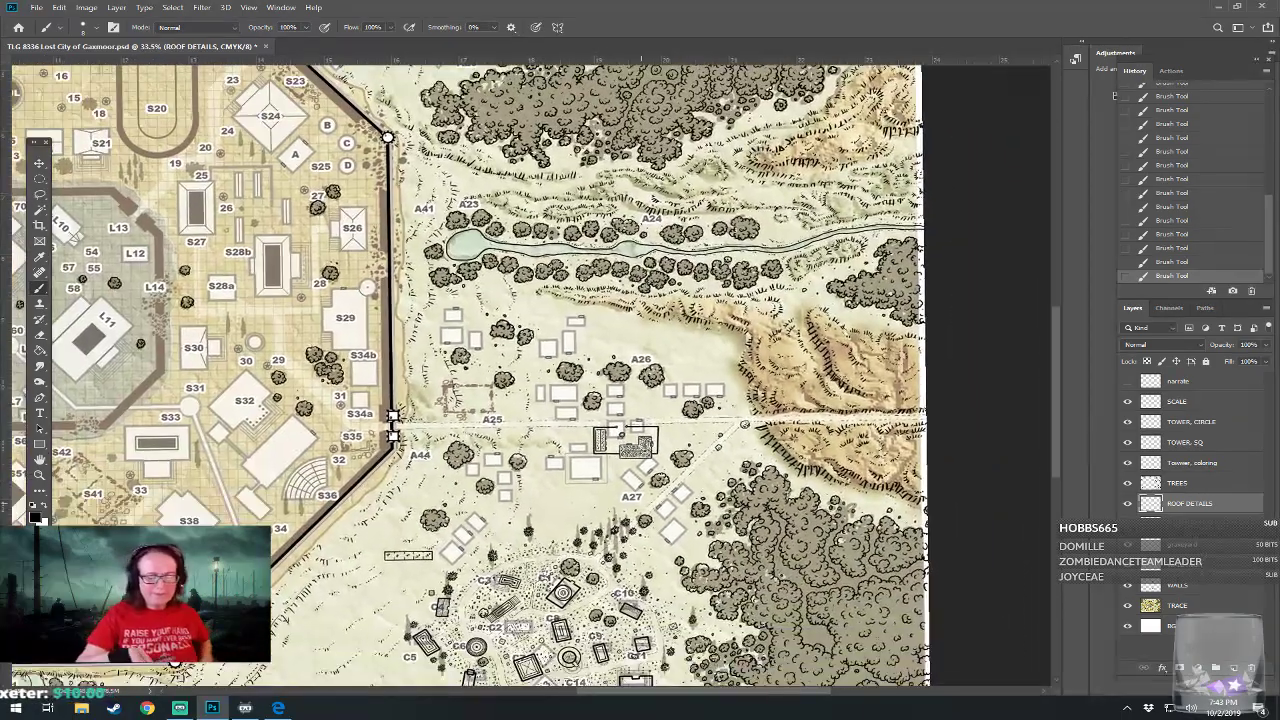
{"action": "scroll", "coordinate": [611, 442], "scroll_direction": "up", "scroll_amount": 6}
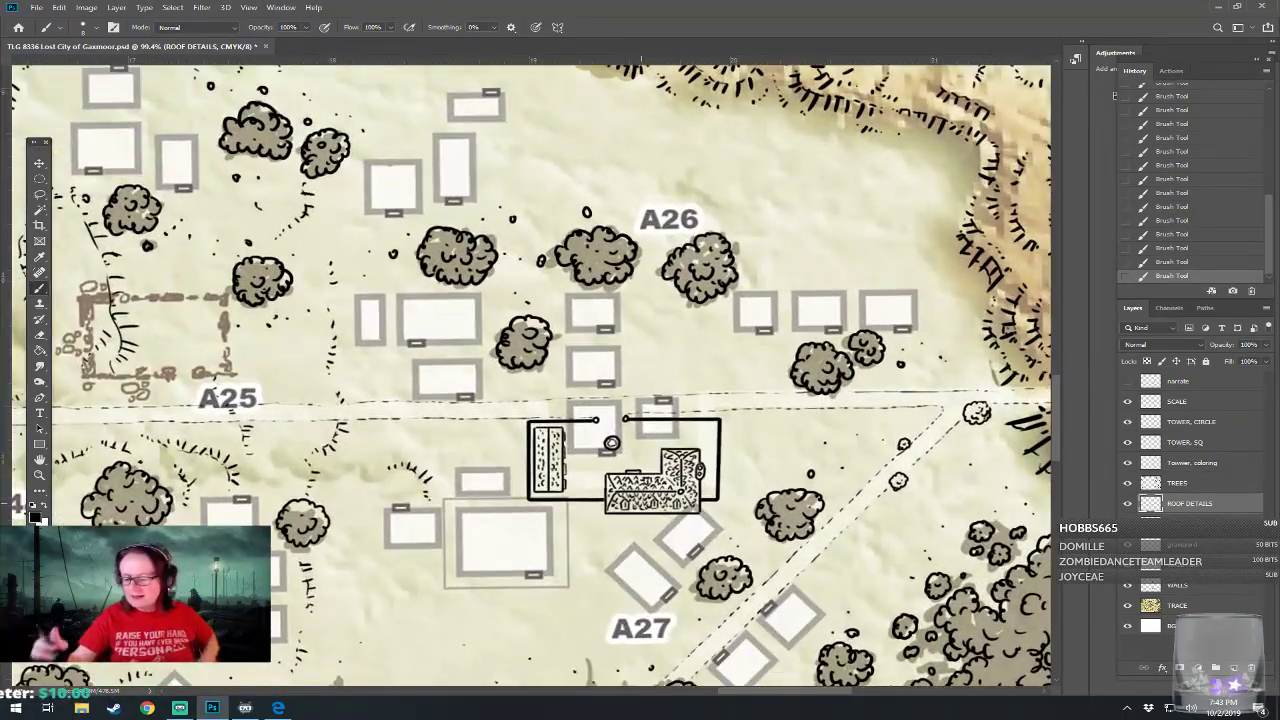
{"action": "key", "text": "alt+bracketleft"}
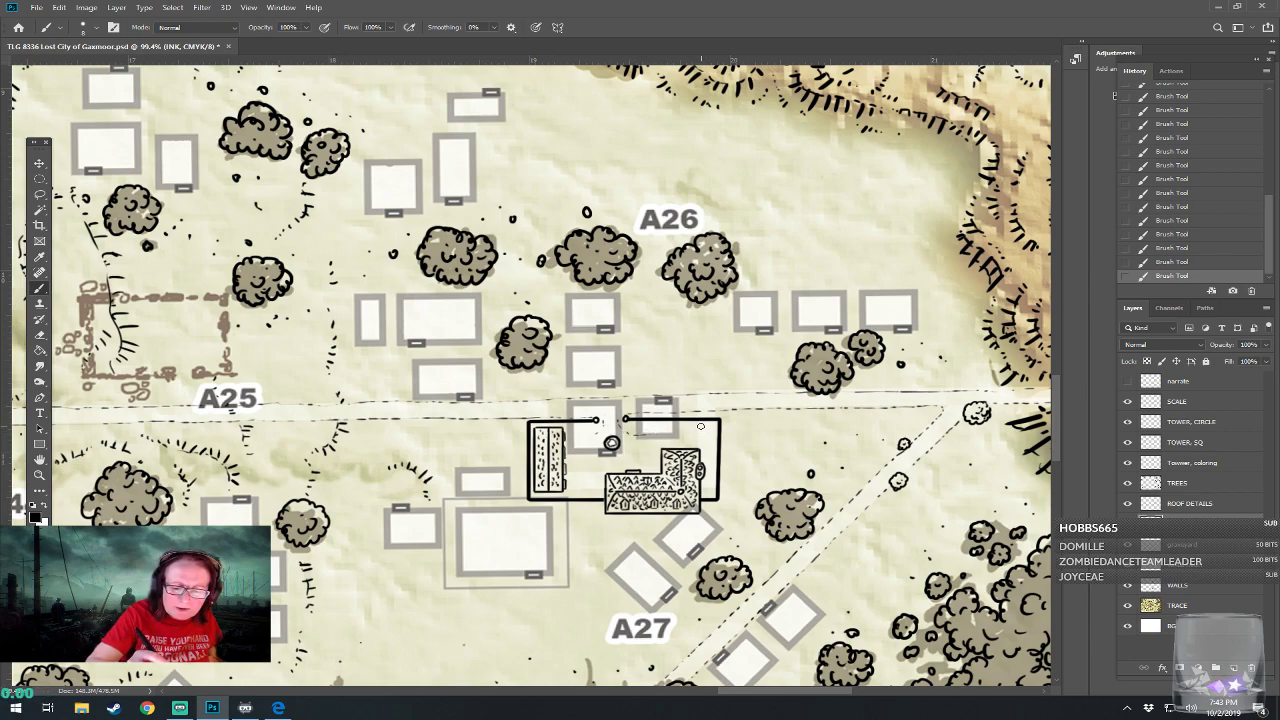
{"action": "mouse_move", "coordinate": [700, 420]}
{"action": "left_mouse_down"}
{"action": "mouse_move", "coordinate": [697, 438]}
{"action": "mouse_move", "coordinate": [711, 438]}
{"action": "mouse_move", "coordinate": [700, 424]}
{"action": "mouse_move", "coordinate": [708, 434]}
{"action": "left_mouse_up"}
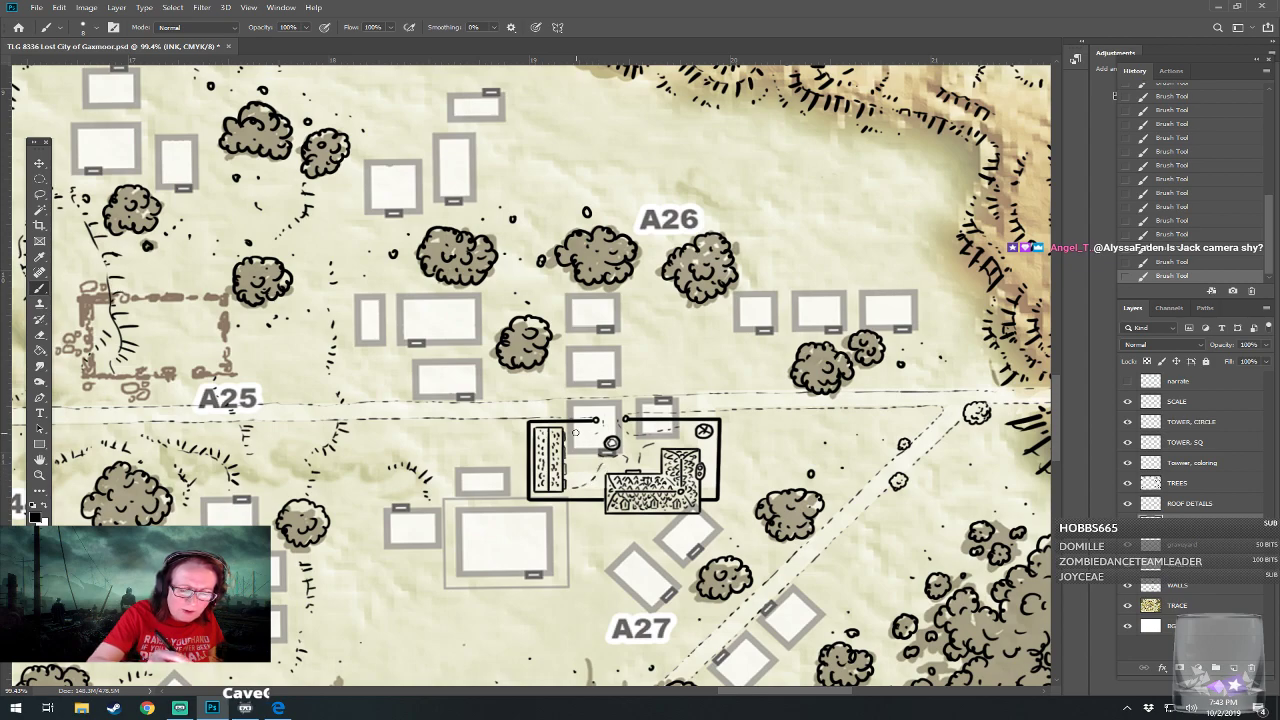
{"action": "left_click_drag", "start_coordinate": [572, 429], "coordinate": [596, 435]}
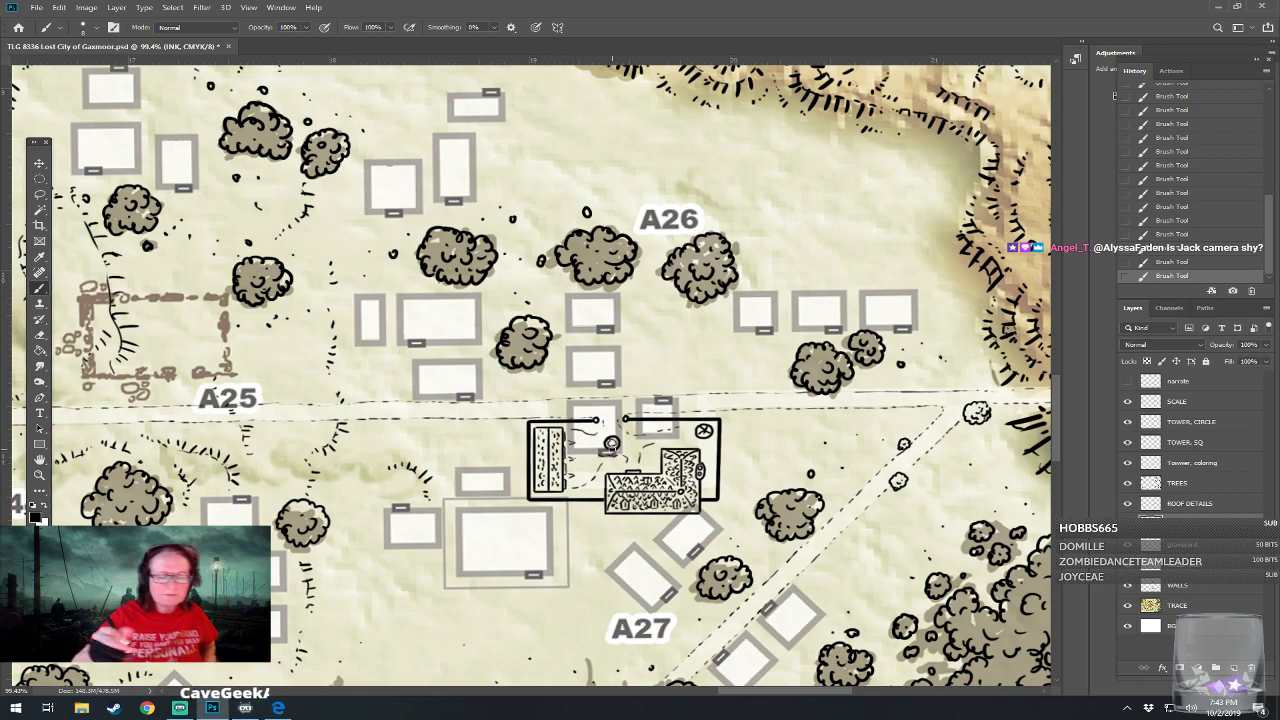
Look over the inked enclosure and the surrounding settlement between A25, A26 and A27, including the ruin traced near the city gate
{"action": "scroll", "coordinate": [612, 448], "scroll_direction": "down", "scroll_amount": 5}
{"action": "left_click_drag", "start_coordinate": [612, 448], "coordinate": [542, 362]}
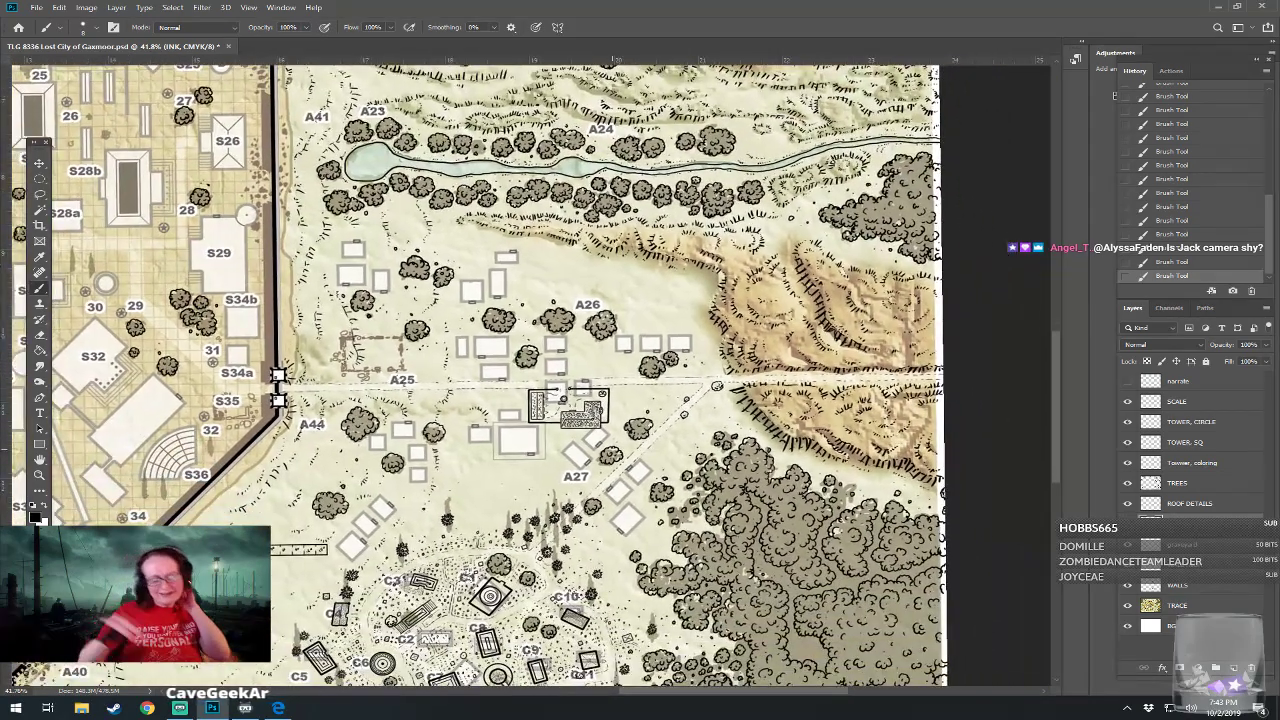
{"action": "scroll", "coordinate": [716, 385], "scroll_direction": "up", "scroll_amount": 2}
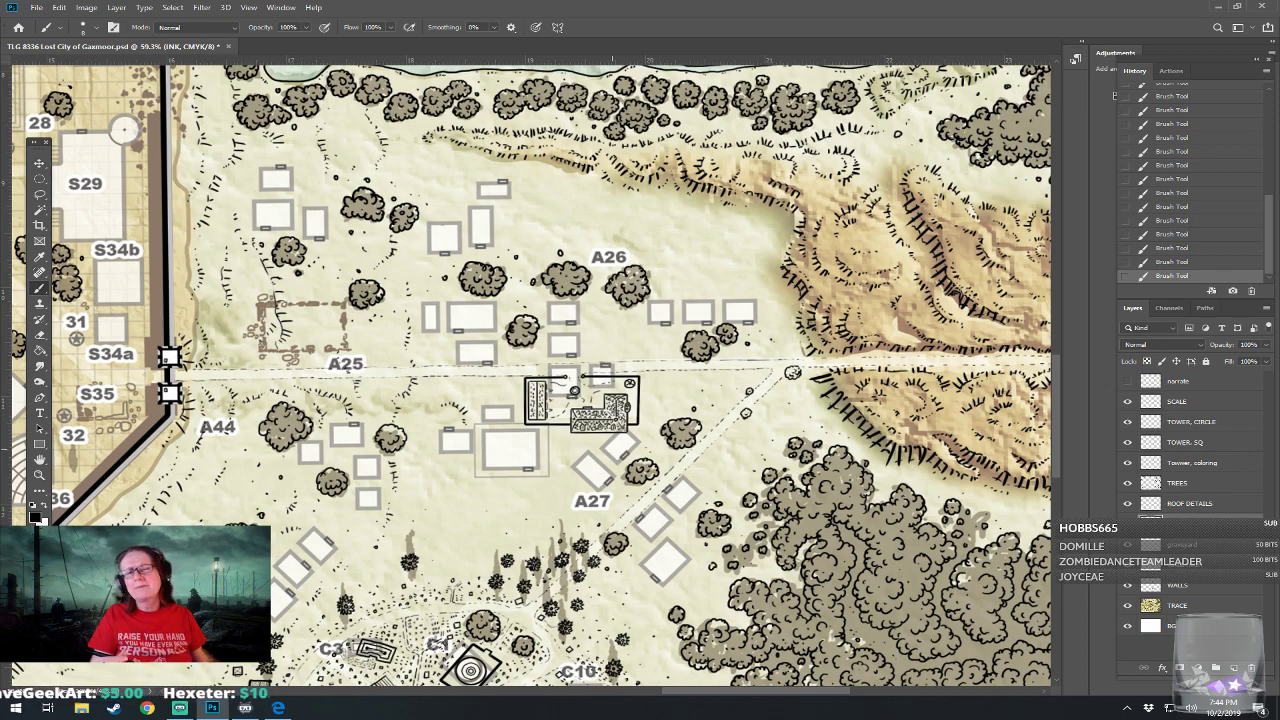
{"action": "left_click_drag", "start_coordinate": [612, 449], "coordinate": [662, 475]}
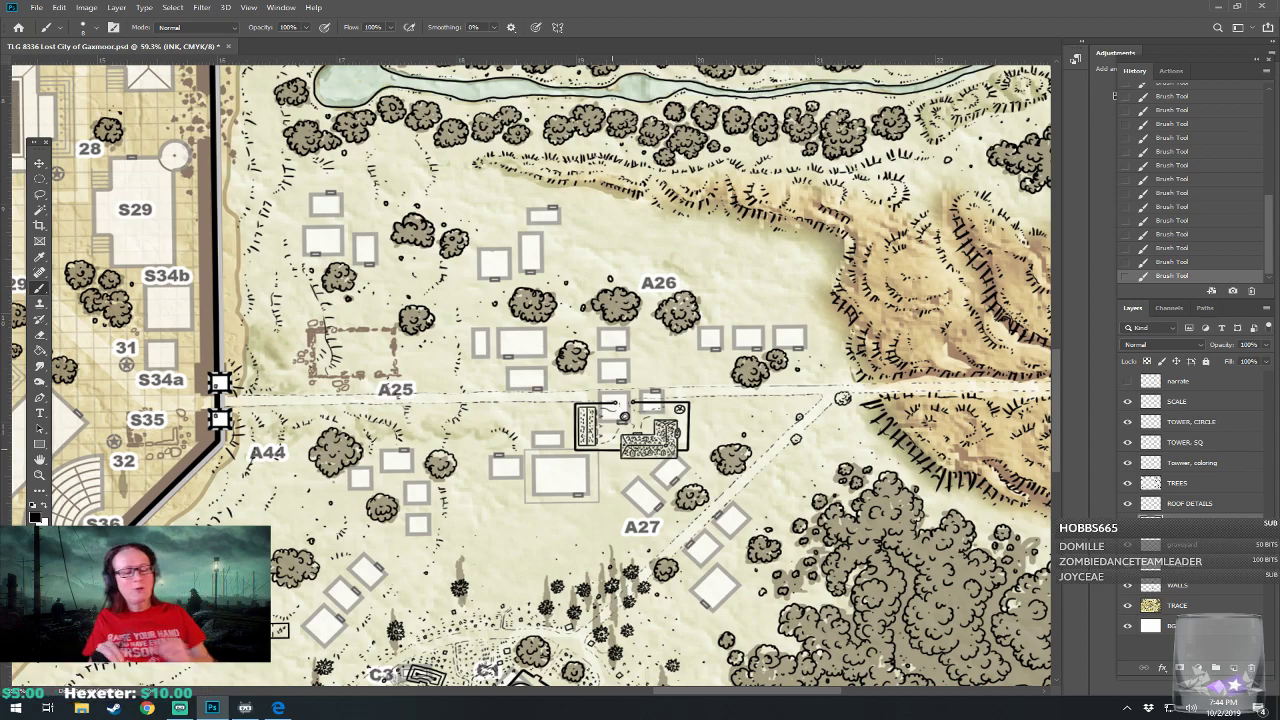
{"action": "scroll", "coordinate": [621, 581], "scroll_direction": "up", "scroll_amount": 3}
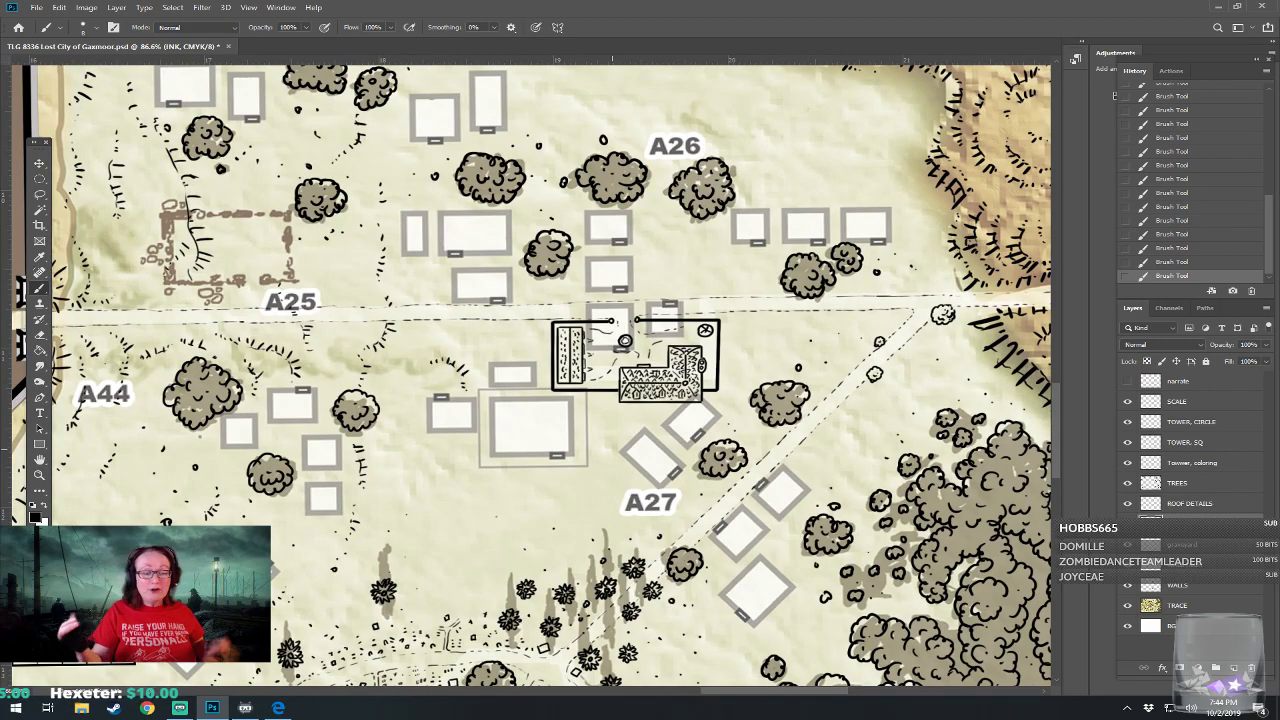
{"action": "scroll", "coordinate": [815, 638], "scroll_direction": "down", "scroll_amount": 3}
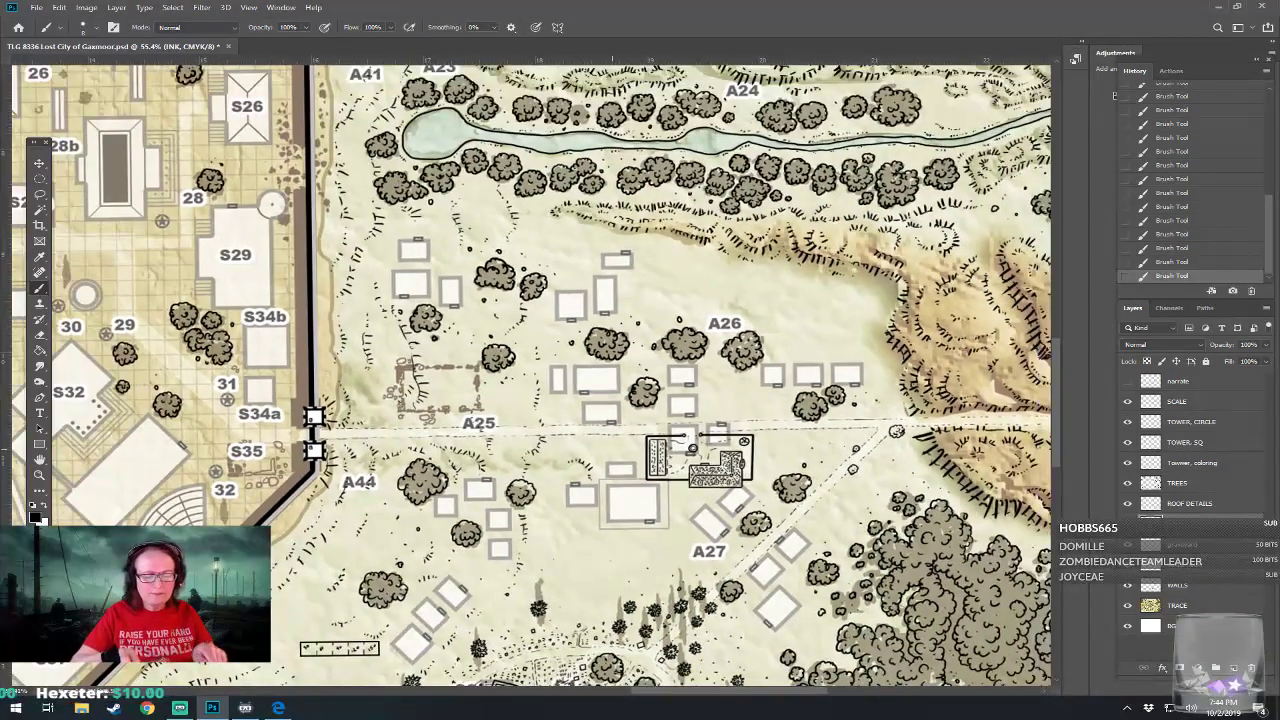
{"action": "left_click_drag", "start_coordinate": [613, 400], "coordinate": [686, 402]}
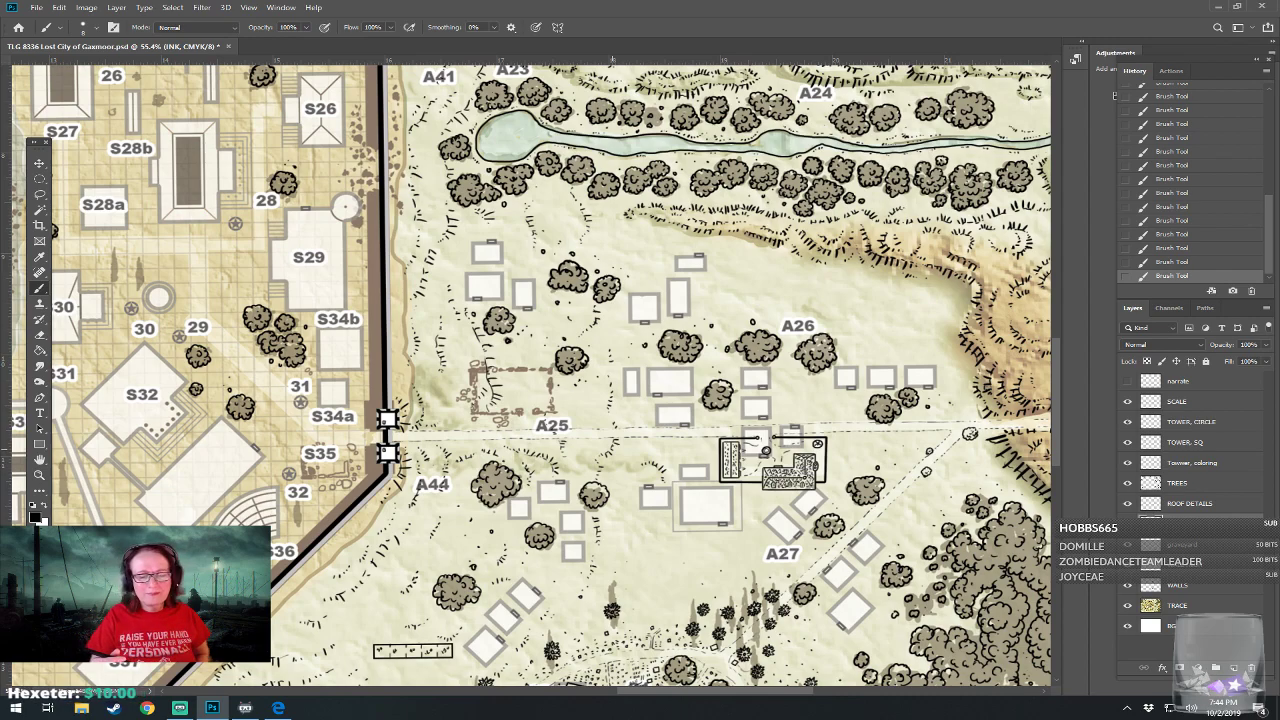
{"action": "left_click_drag", "start_coordinate": [613, 452], "coordinate": [567, 462]}
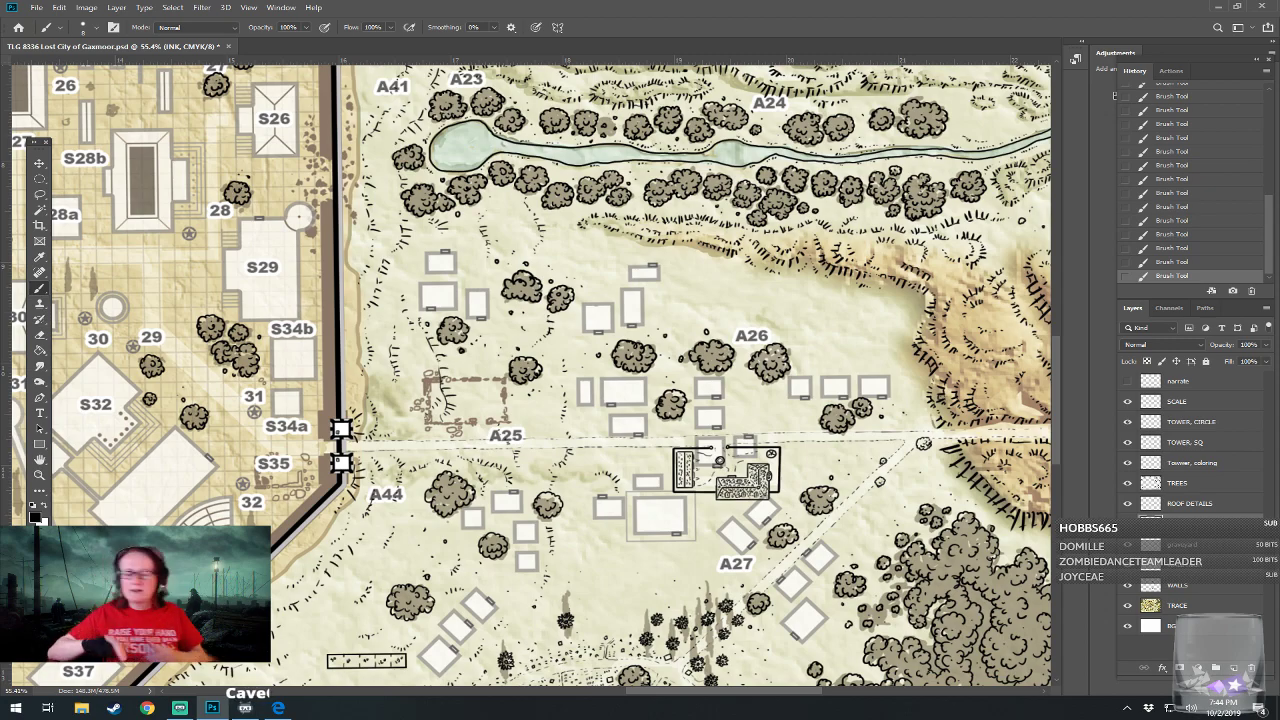
{"action": "scroll", "coordinate": [530, 375], "scroll_direction": "down", "scroll_amount": 2}
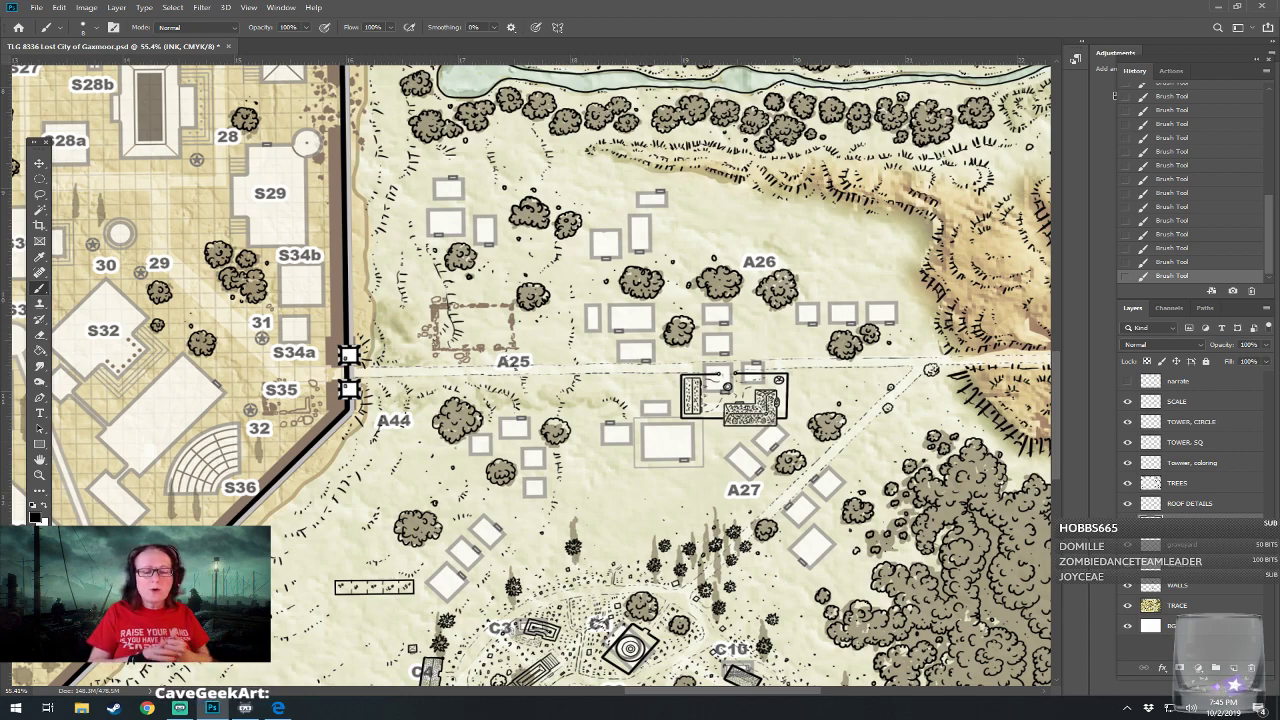
{"action": "left_click_drag", "start_coordinate": [720, 400], "coordinate": [650, 370]}
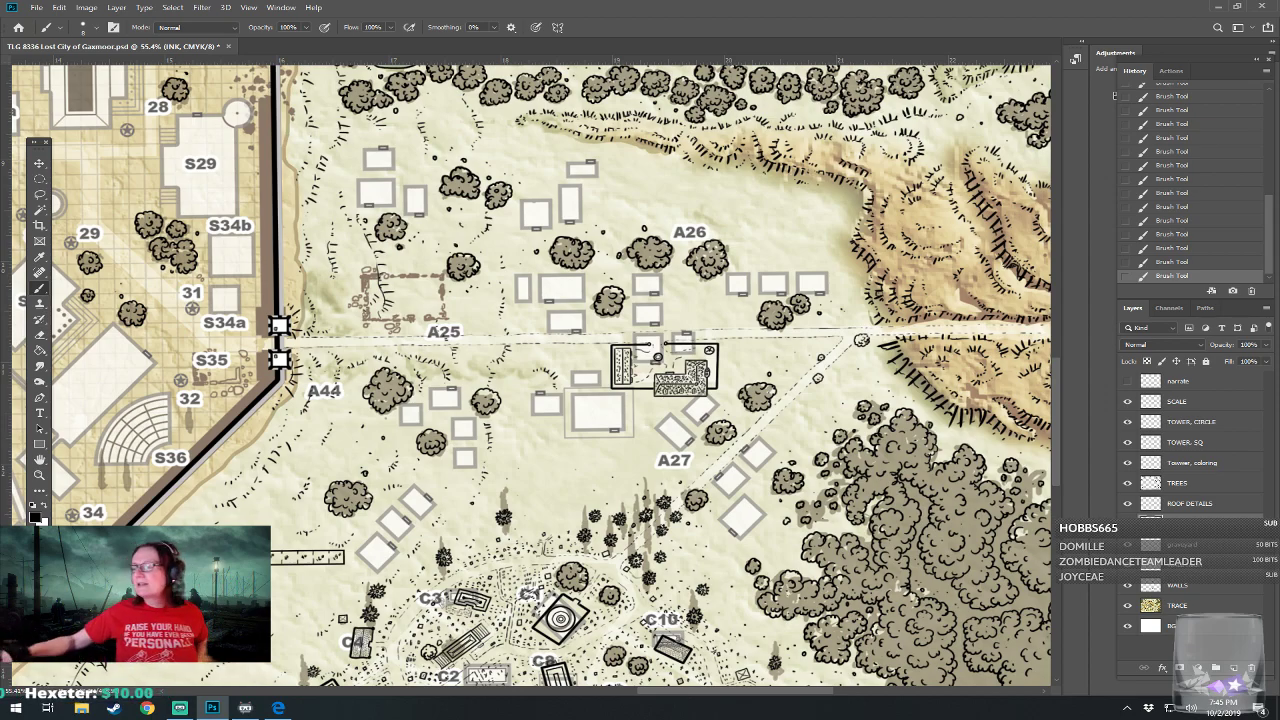
{"action": "left_click_drag", "start_coordinate": [417, 217], "coordinate": [496, 262]}
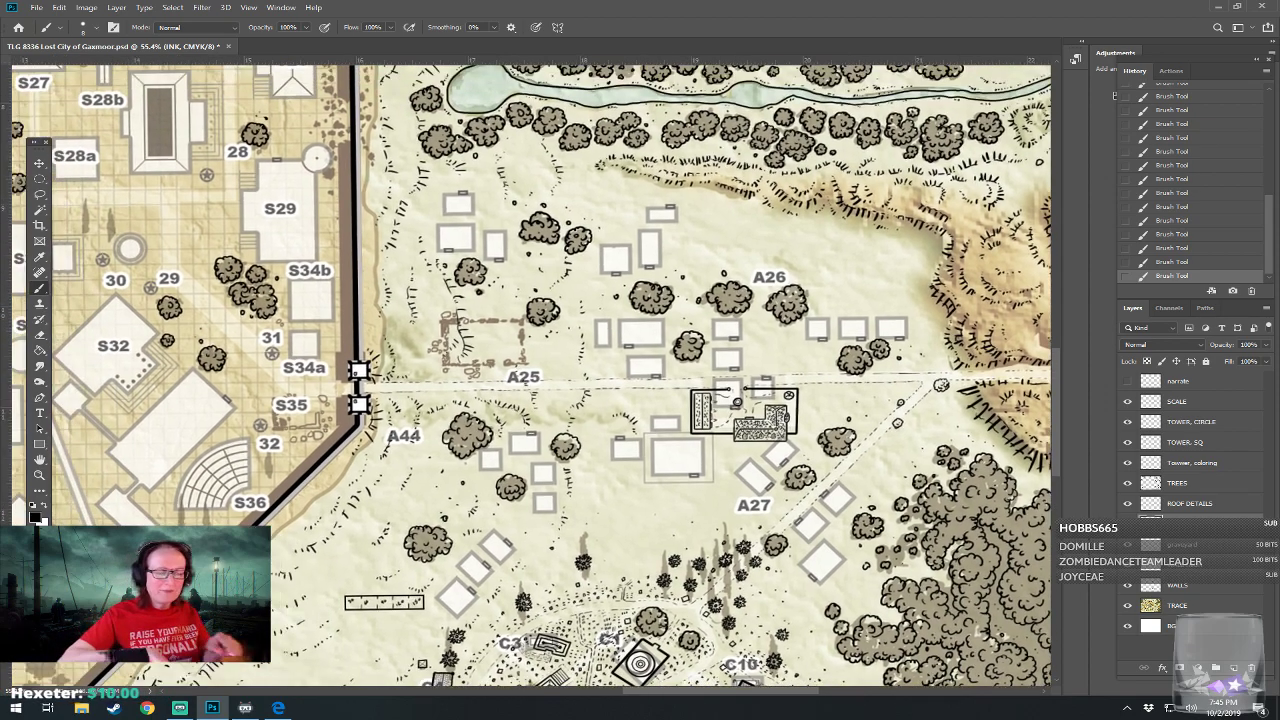
{"action": "scroll", "coordinate": [496, 262], "scroll_direction": "up", "scroll_amount": 6}
{"action": "left_click_drag", "start_coordinate": [450, 300], "coordinate": [541, 342]}
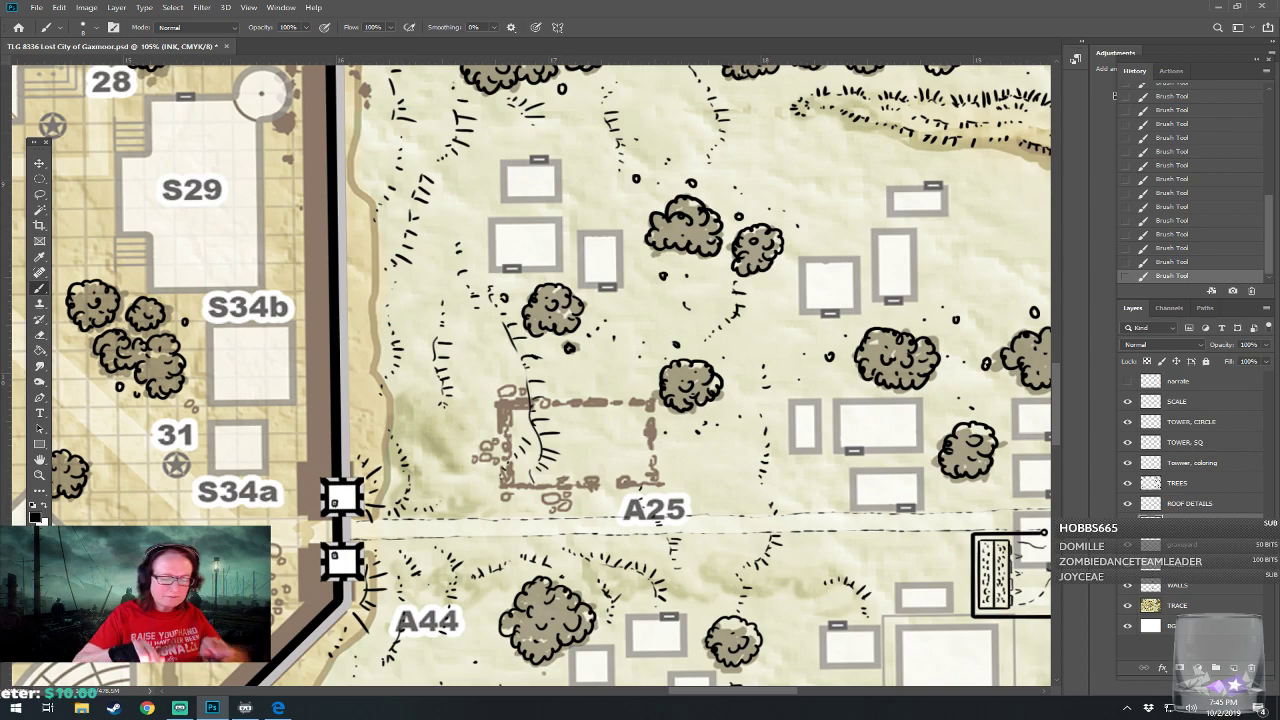
{"action": "scroll", "coordinate": [550, 452], "scroll_direction": "up", "scroll_amount": 2}
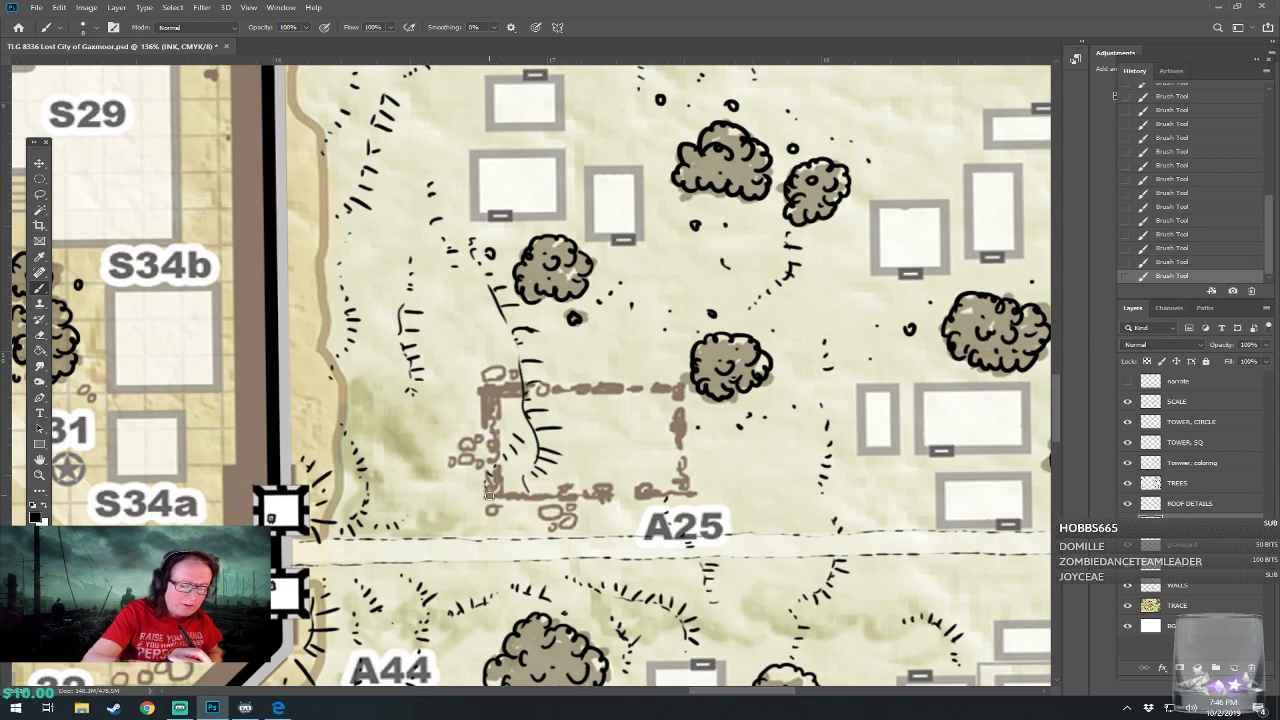
{"action": "mouse_move", "coordinate": [490, 495]}
{"action": "left_mouse_down"}
{"action": "mouse_move", "coordinate": [684, 495]}
{"action": "mouse_move", "coordinate": [684, 450]}
{"action": "left_mouse_up"}
{"action": "mouse_move", "coordinate": [677, 404]}
{"action": "left_mouse_down"}
{"action": "mouse_move", "coordinate": [683, 391]}
{"action": "mouse_move", "coordinate": [490, 391]}
{"action": "left_mouse_up"}
{"action": "left_click_drag", "start_coordinate": [488, 495], "coordinate": [488, 391]}
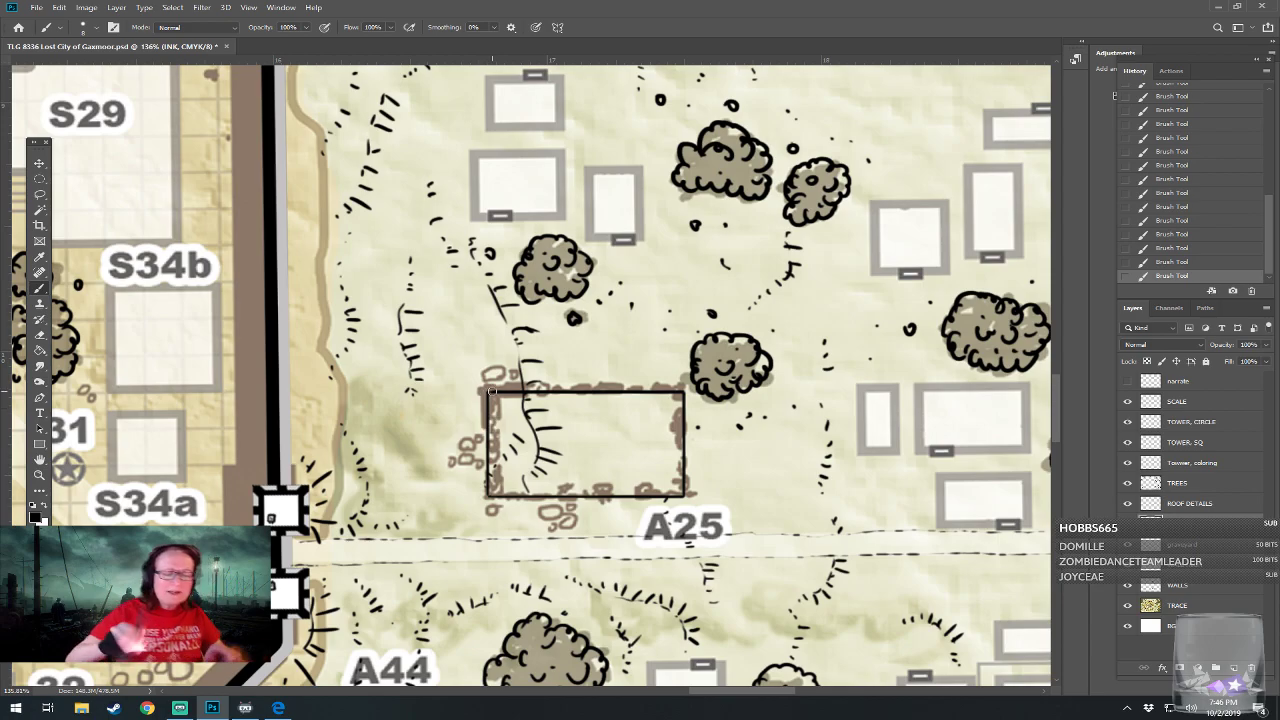
{"action": "scroll", "coordinate": [492, 391], "scroll_direction": "down", "scroll_amount": 4}
{"action": "scroll", "coordinate": [370, 555], "scroll_direction": "down", "scroll_amount": 2}
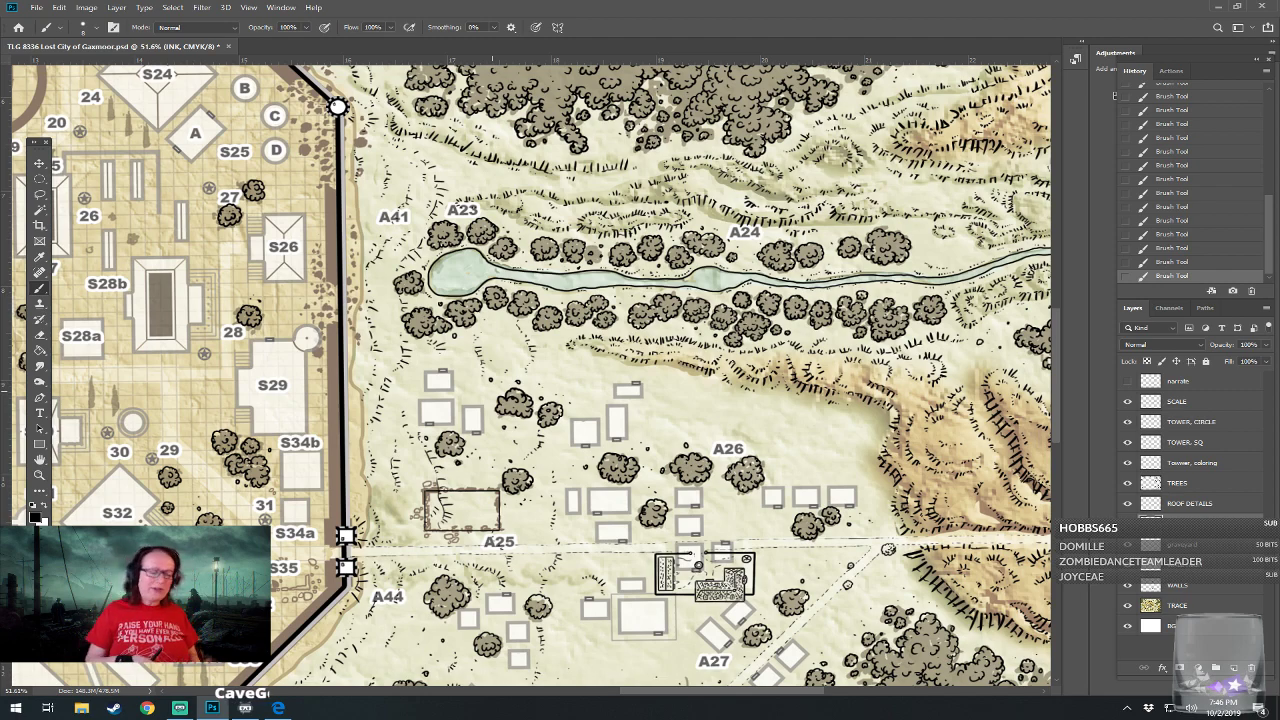
{"action": "left_click", "coordinate": [1175, 236]}
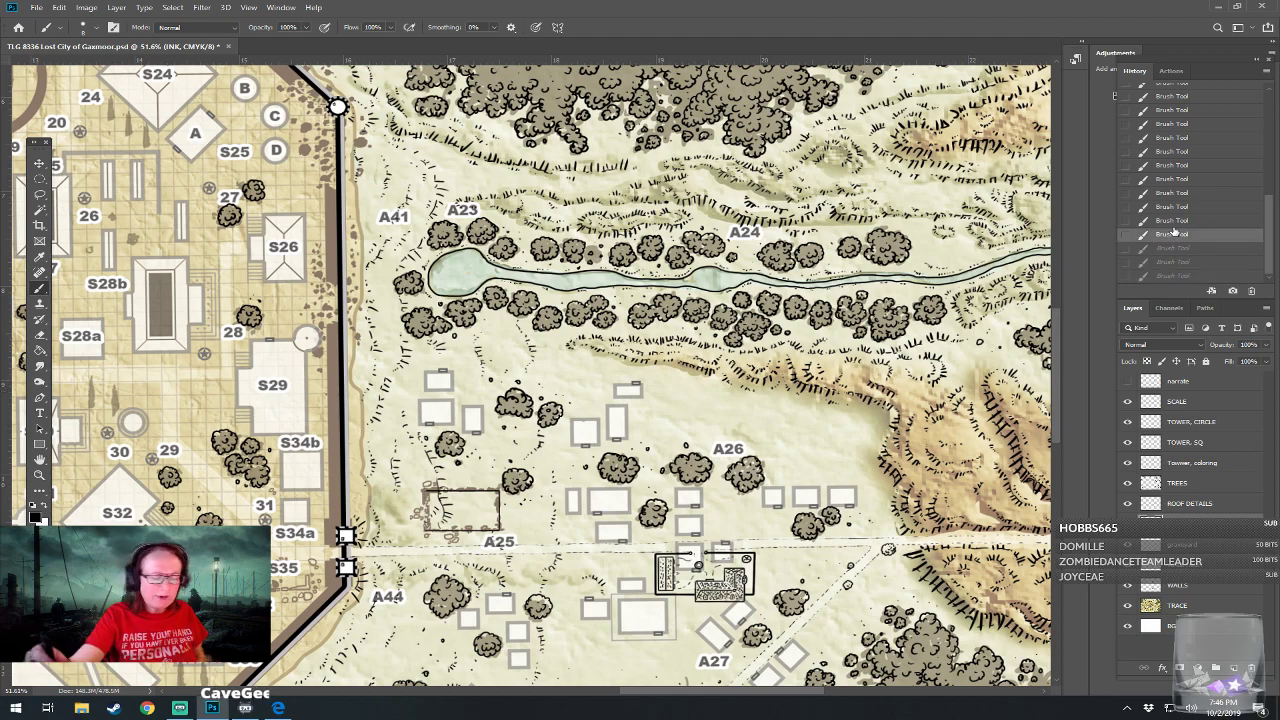
{"action": "left_click", "coordinate": [1175, 167]}
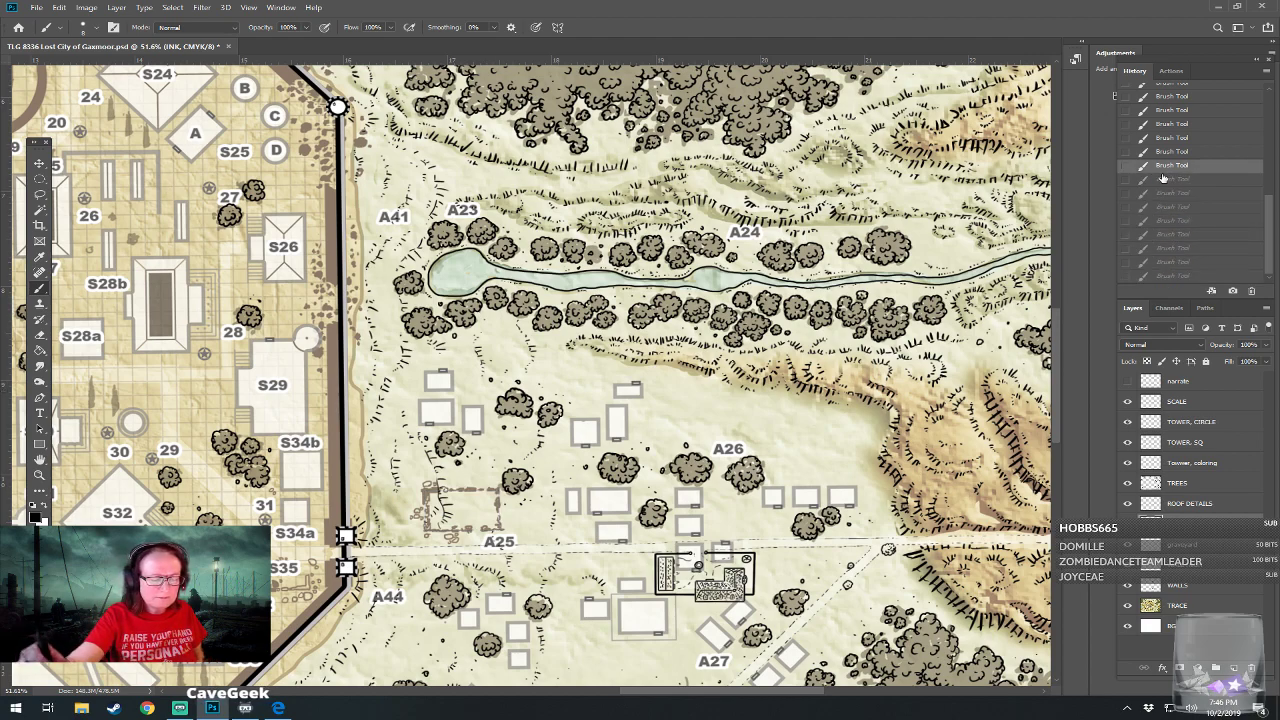
{"action": "left_click", "coordinate": [1177, 179]}
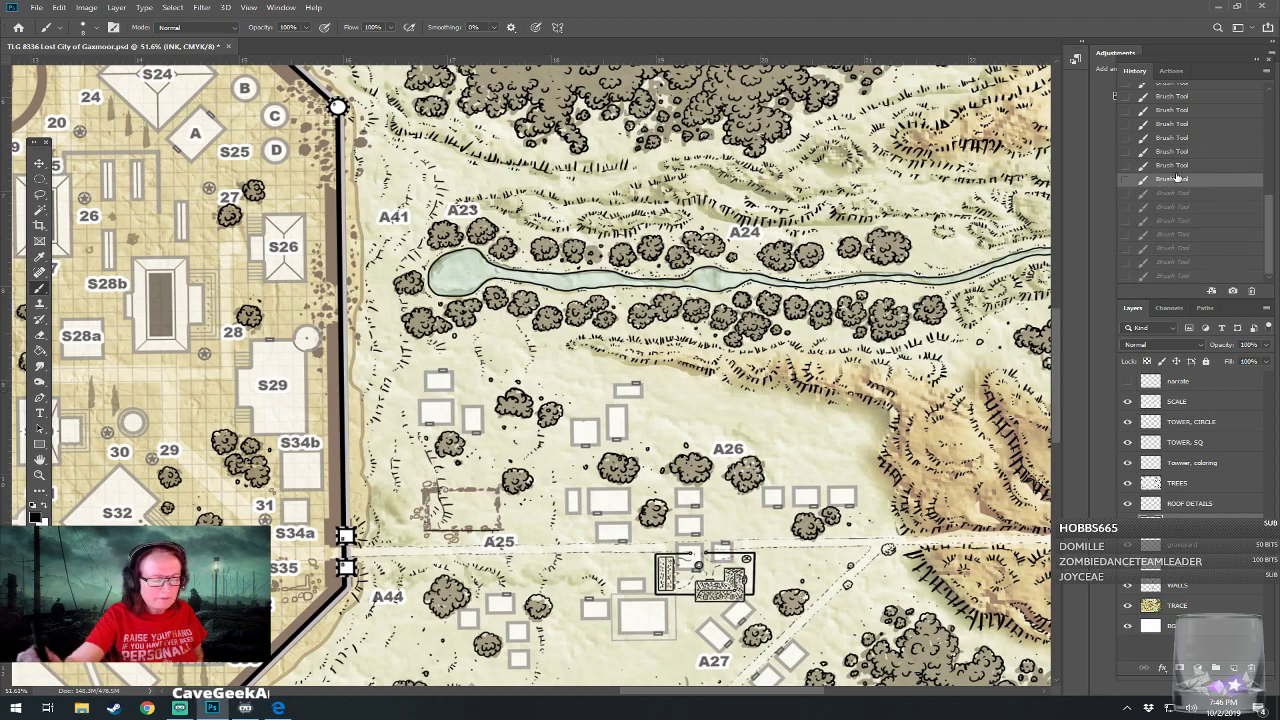
{"action": "left_click", "coordinate": [1166, 152]}
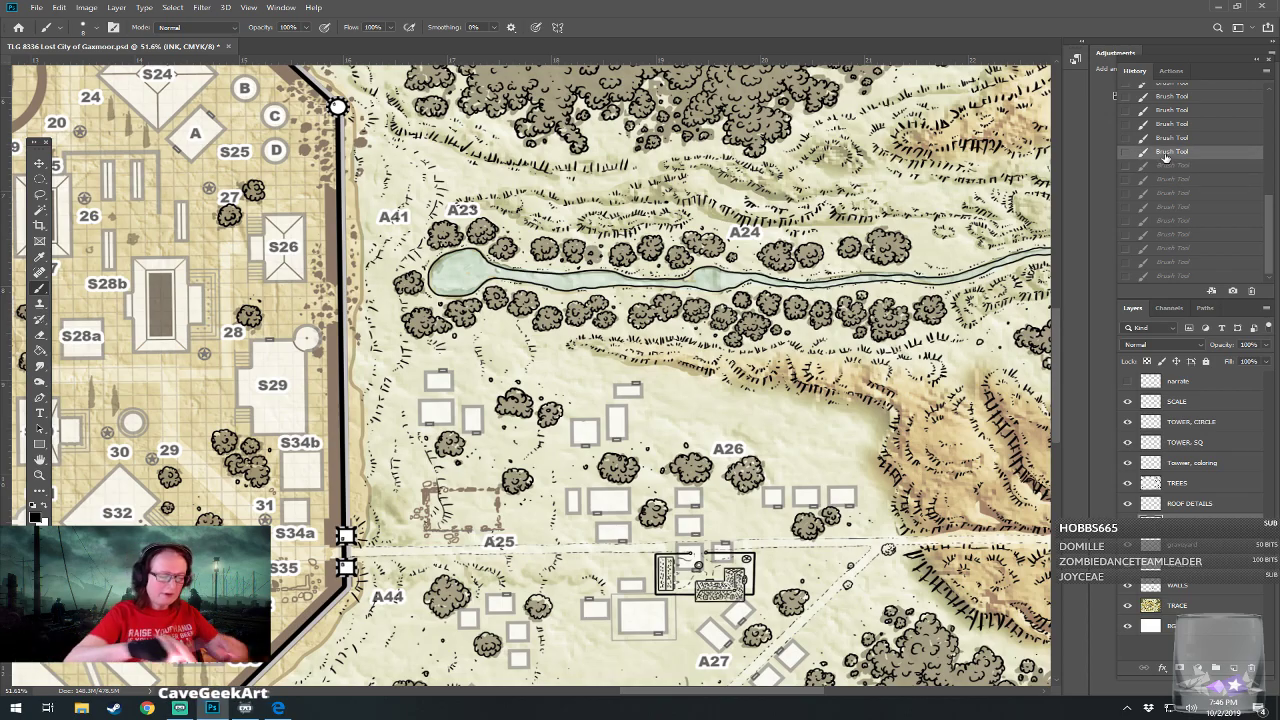
Ink an angled, partly collapsed building over the traced ruin at A25, with a slanting broken wall and a tilted roof with a jagged edge
{"action": "scroll", "coordinate": [513, 582], "scroll_direction": "up", "scroll_amount": 3}
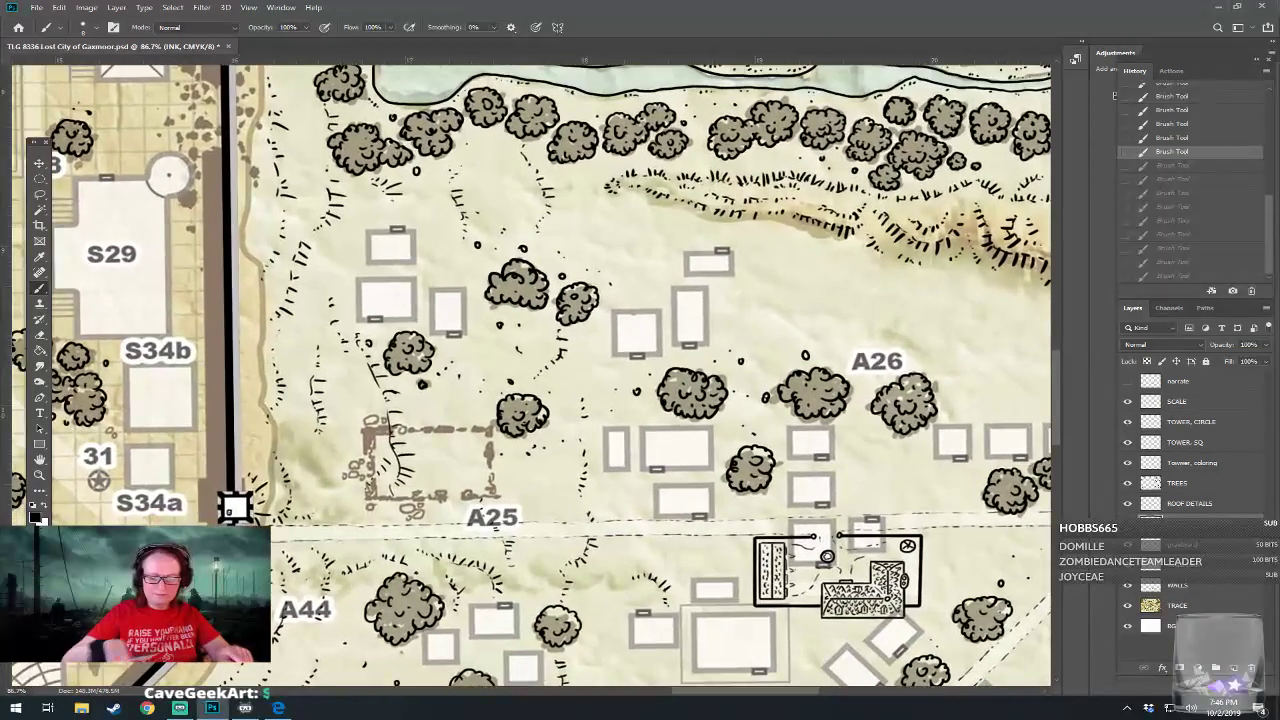
{"action": "scroll", "coordinate": [313, 497], "scroll_direction": "up", "scroll_amount": 3}
{"action": "scroll", "coordinate": [473, 437], "scroll_direction": "up", "scroll_amount": 2}
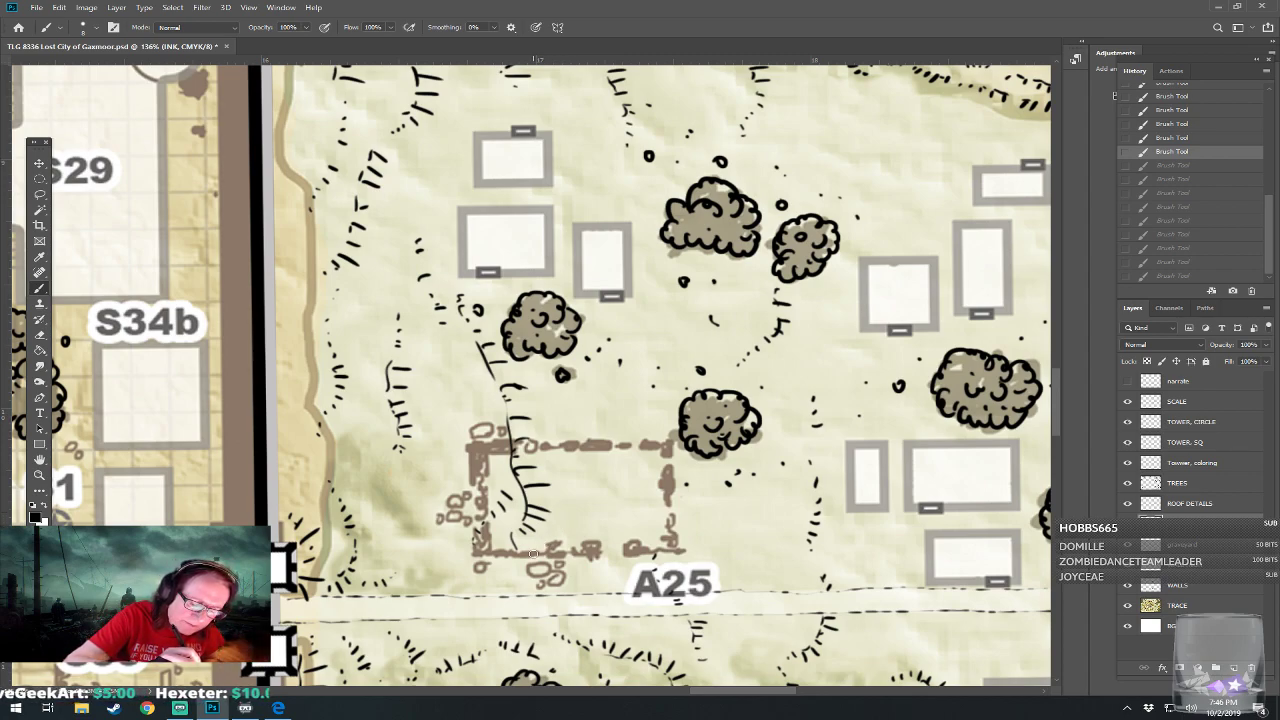
{"action": "mouse_move", "coordinate": [546, 540]}
{"action": "left_mouse_down"}
{"action": "mouse_move", "coordinate": [578, 495]}
{"action": "mouse_move", "coordinate": [556, 534]}
{"action": "mouse_move", "coordinate": [607, 450]}
{"action": "mouse_move", "coordinate": [640, 468]}
{"action": "mouse_move", "coordinate": [601, 429]}
{"action": "left_mouse_up"}
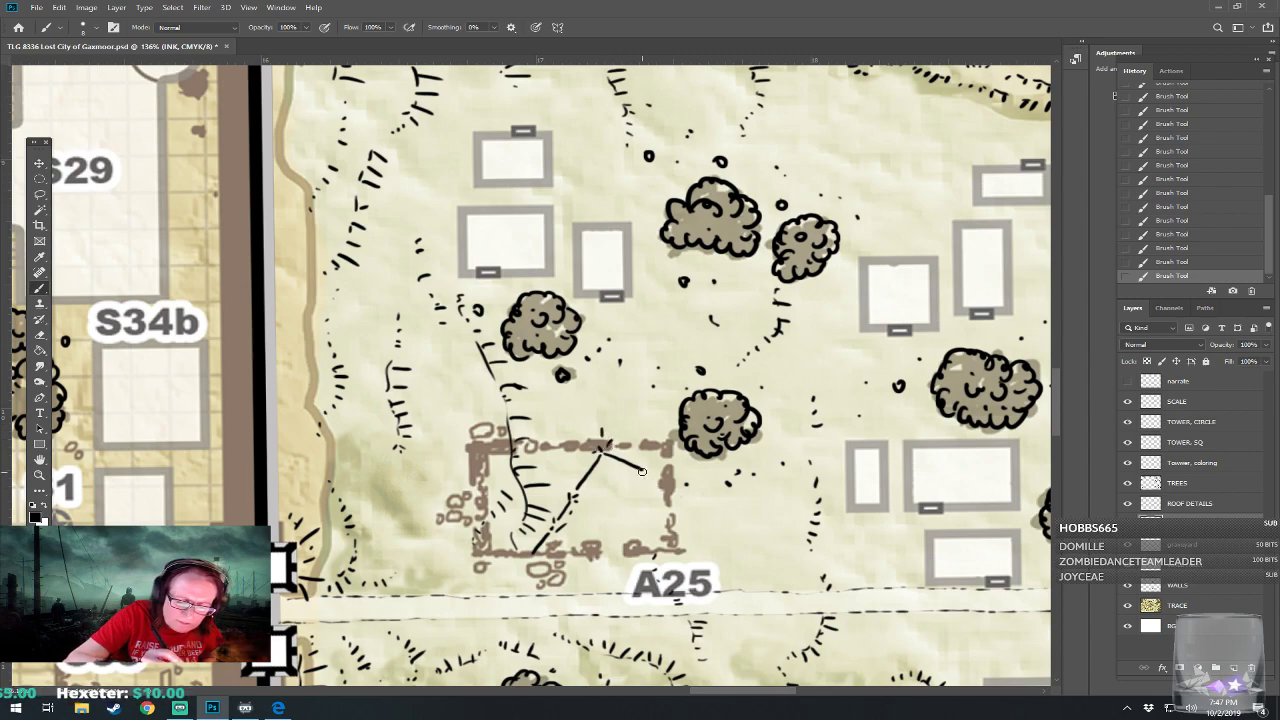
{"action": "mouse_move", "coordinate": [640, 468]}
{"action": "left_mouse_down"}
{"action": "mouse_move", "coordinate": [687, 502]}
{"action": "mouse_move", "coordinate": [621, 517]}
{"action": "mouse_move", "coordinate": [671, 531]}
{"action": "mouse_move", "coordinate": [660, 534]}
{"action": "mouse_move", "coordinate": [684, 496]}
{"action": "left_mouse_up"}
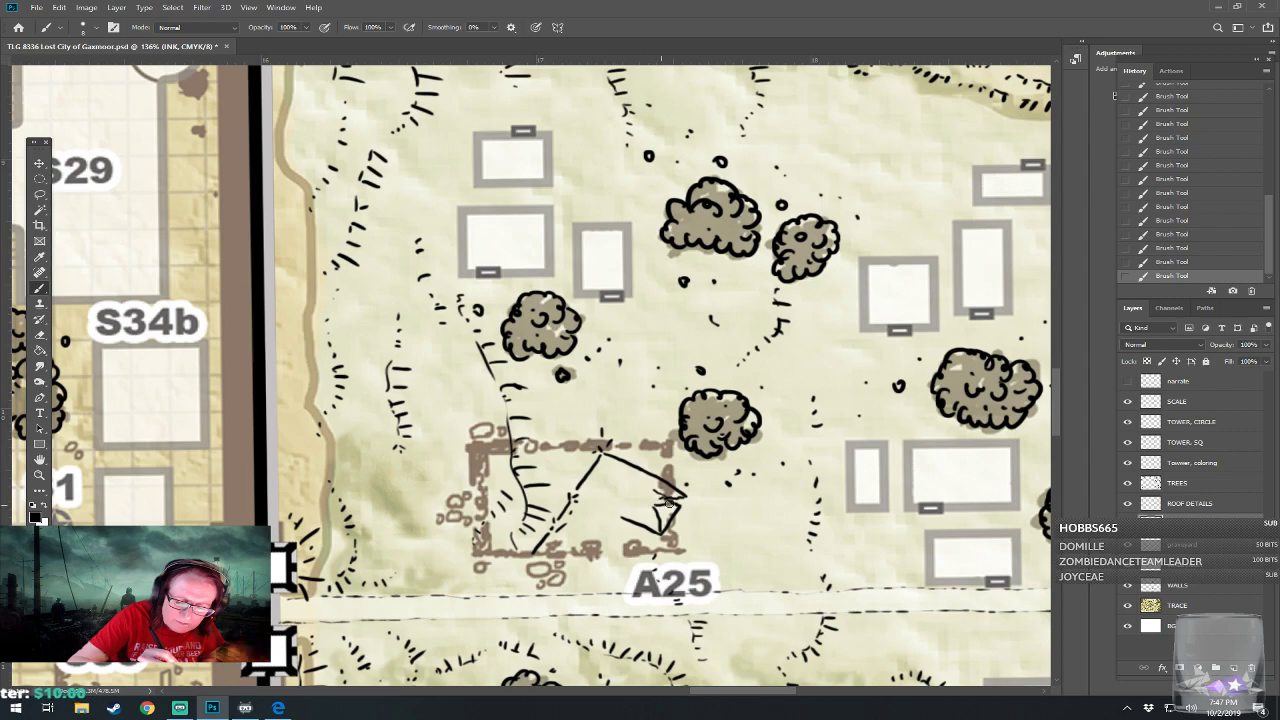
{"action": "mouse_move", "coordinate": [614, 484]}
{"action": "left_mouse_down"}
{"action": "mouse_move", "coordinate": [657, 505]}
{"action": "mouse_move", "coordinate": [648, 454]}
{"action": "left_mouse_up"}
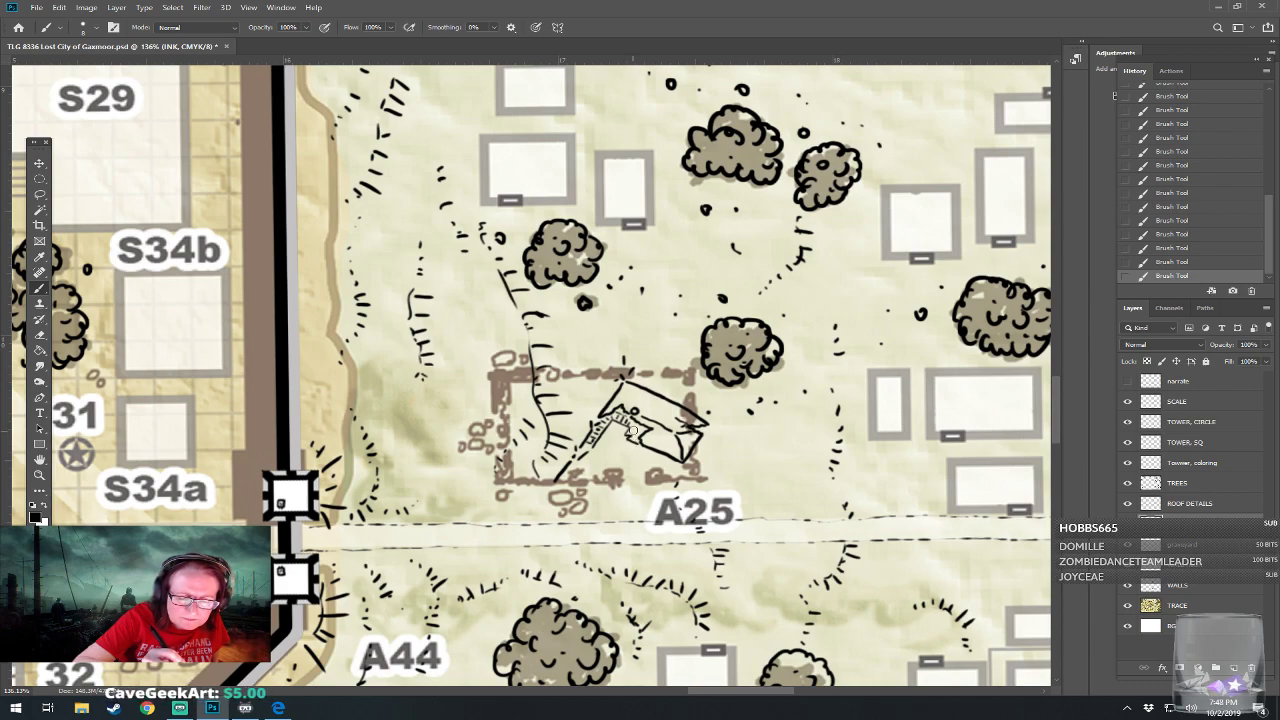
Ink the broken outline of the ruin's collapsed southwest wing and fill it with rubble, scattering debris marks toward the road
{"action": "left_click_drag", "start_coordinate": [647, 447], "coordinate": [564, 475]}
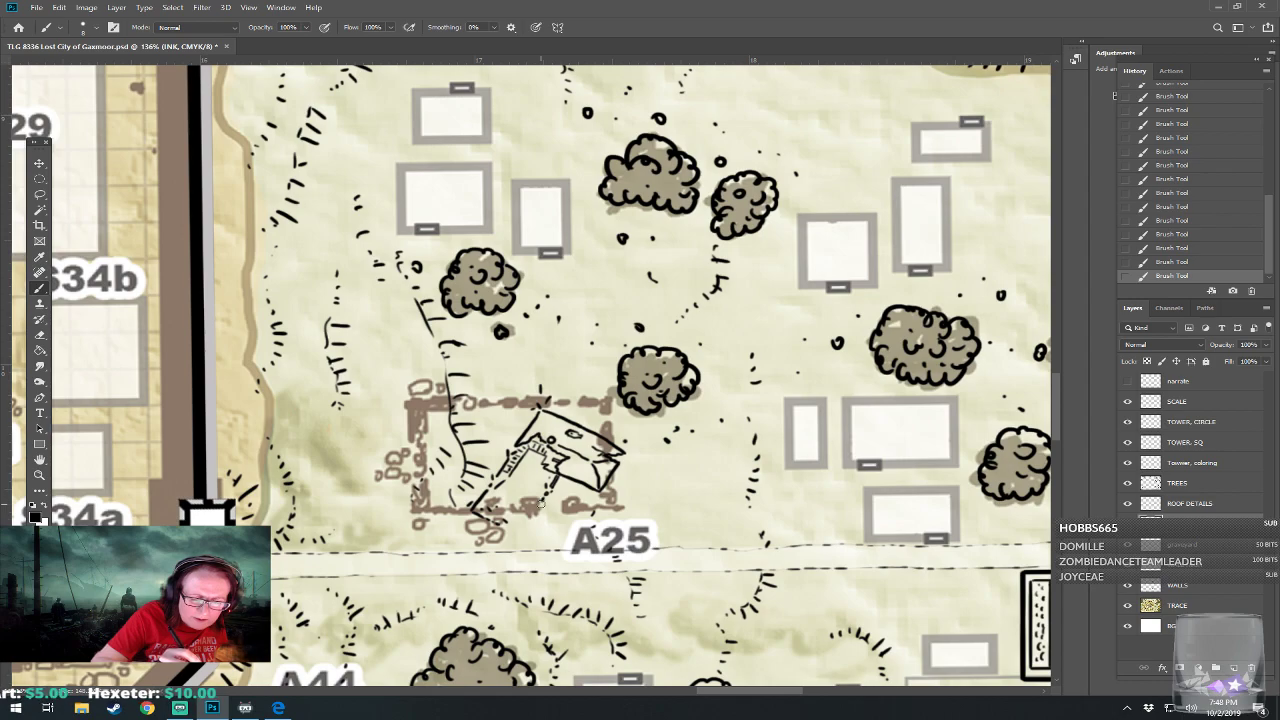
{"action": "left_click_drag", "start_coordinate": [532, 518], "coordinate": [527, 527]}
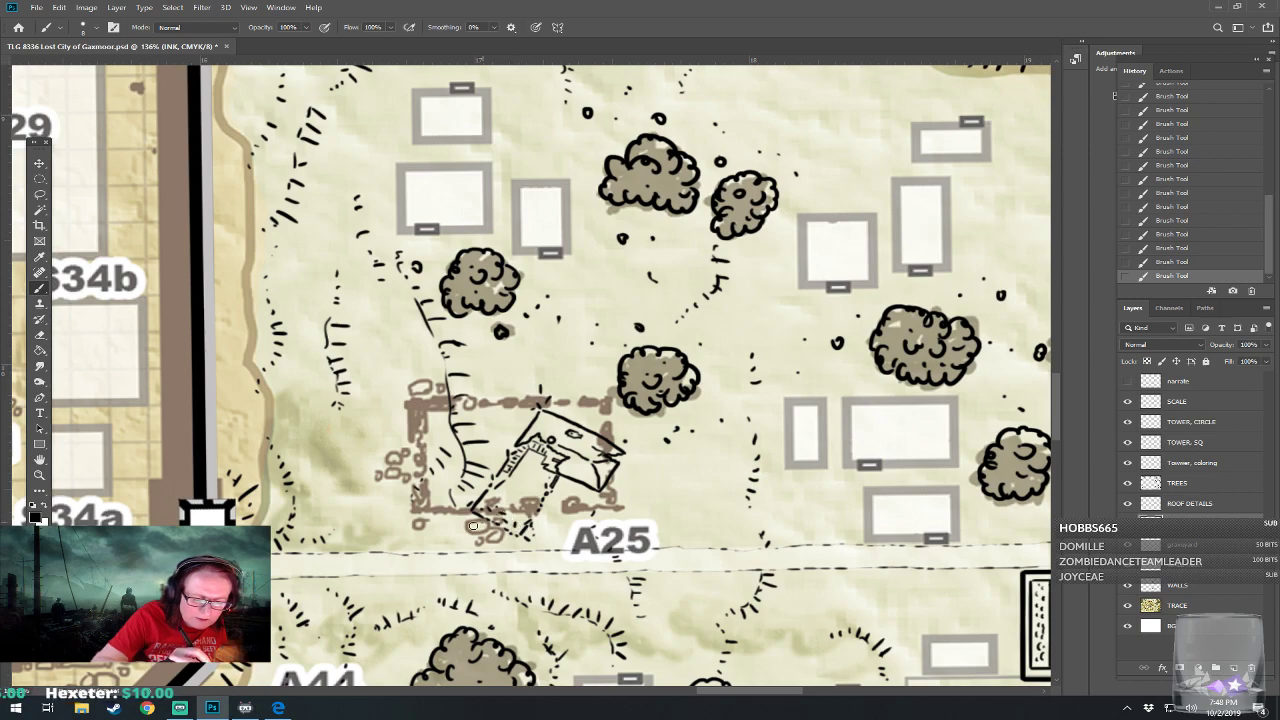
{"action": "left_click_drag", "start_coordinate": [490, 503], "coordinate": [519, 517]}
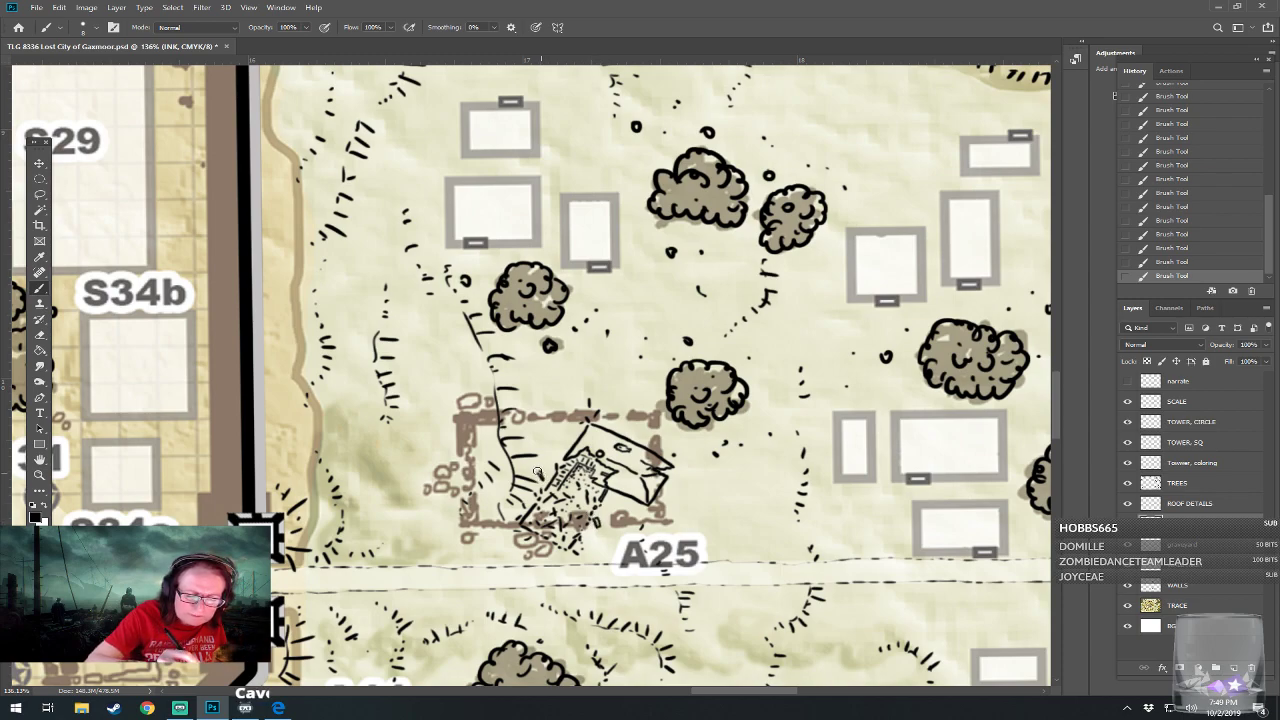
{"action": "left_click_drag", "start_coordinate": [530, 541], "coordinate": [535, 547]}
{"action": "left_click", "coordinate": [545, 550]}
{"action": "left_click", "coordinate": [554, 556]}
{"action": "left_click", "coordinate": [558, 552]}
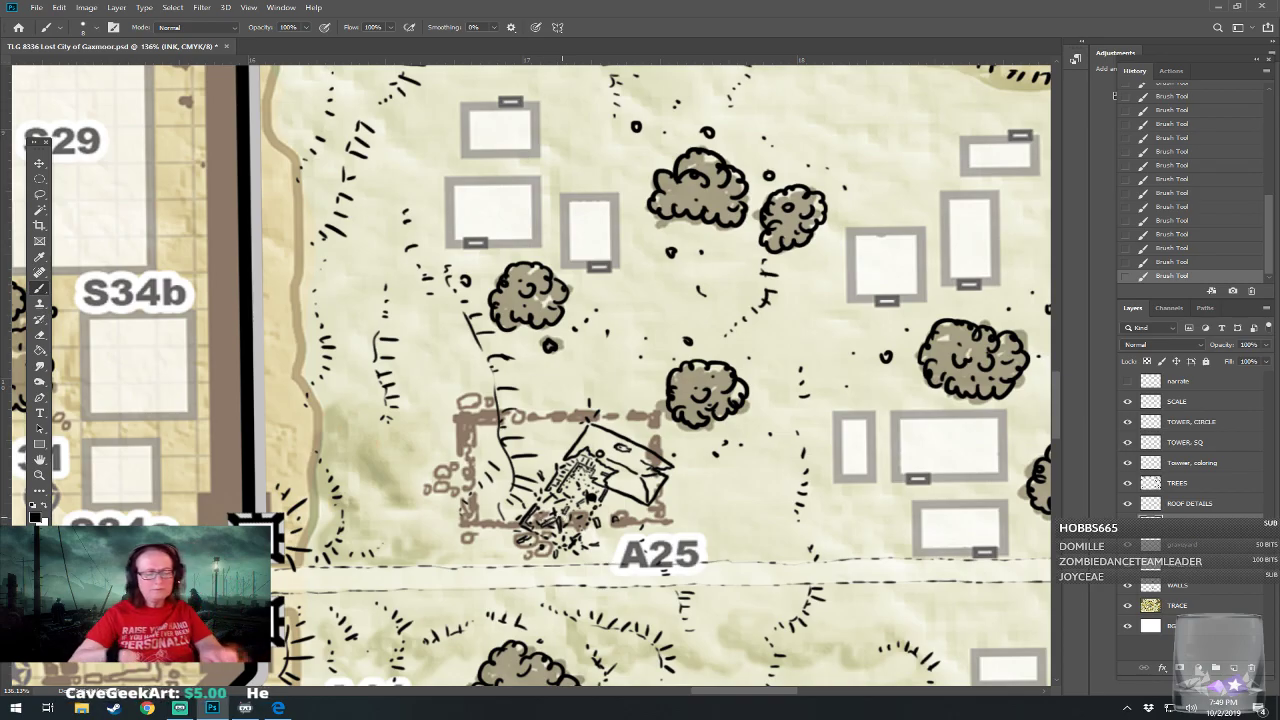
Hide the TRACE layer and check the inked ruin and enclosure against the plain white background
{"action": "scroll", "coordinate": [562, 517], "scroll_direction": "down", "scroll_amount": 8}
{"action": "scroll", "coordinate": [562, 517], "scroll_direction": "up", "scroll_amount": 3}
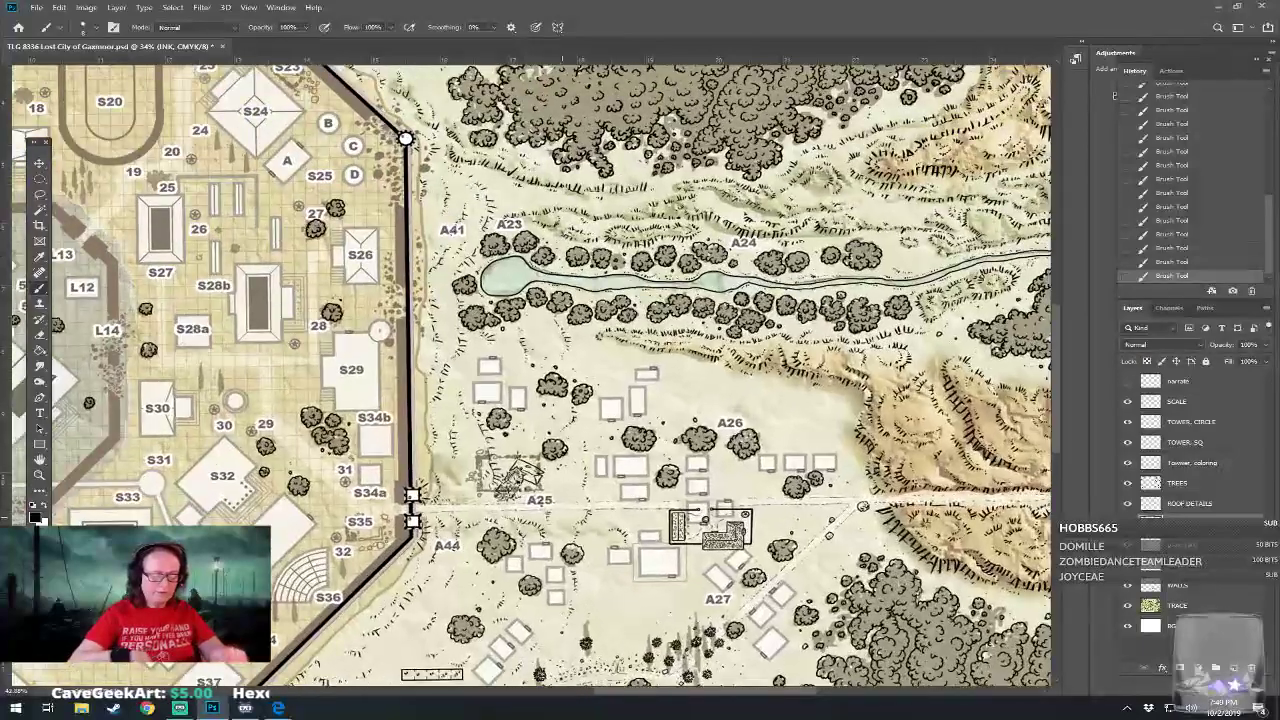
{"action": "left_click", "coordinate": [1128, 605]}
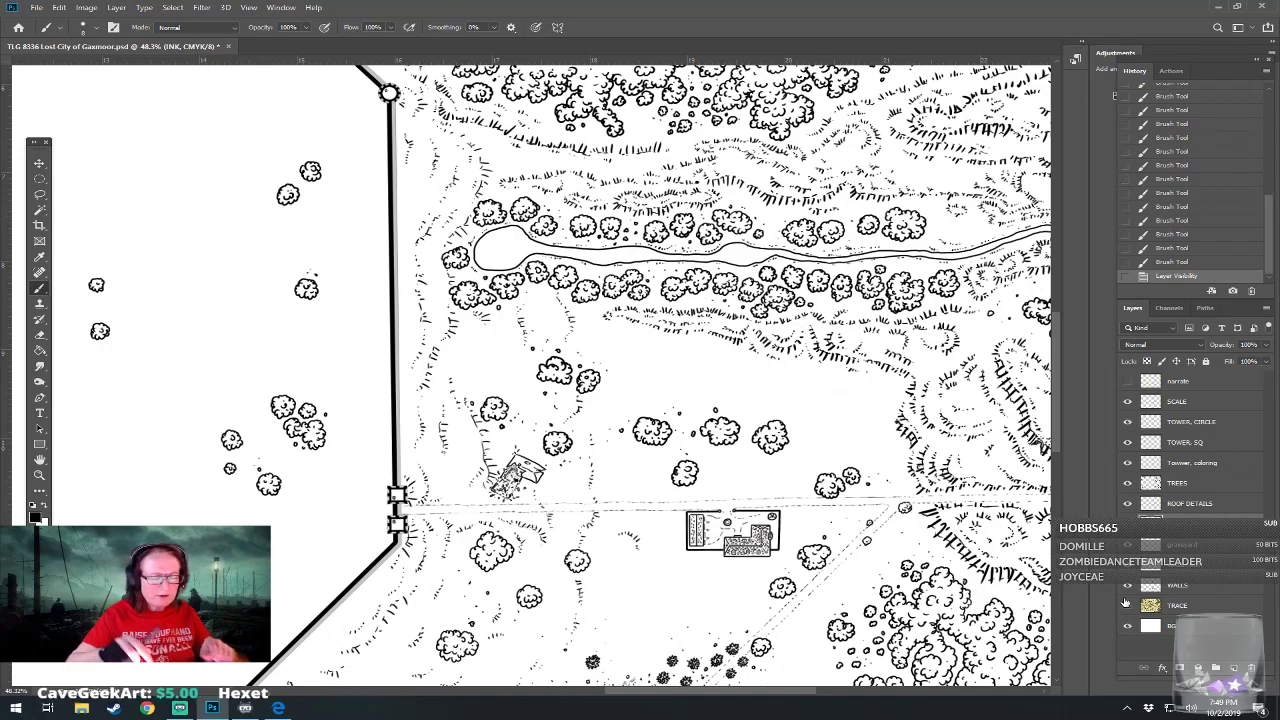
{"action": "left_click_drag", "start_coordinate": [780, 440], "coordinate": [700, 393]}
{"action": "left_click_drag", "start_coordinate": [559, 351], "coordinate": [527, 341]}
{"action": "scroll", "coordinate": [455, 473], "scroll_direction": "up", "scroll_amount": 4}
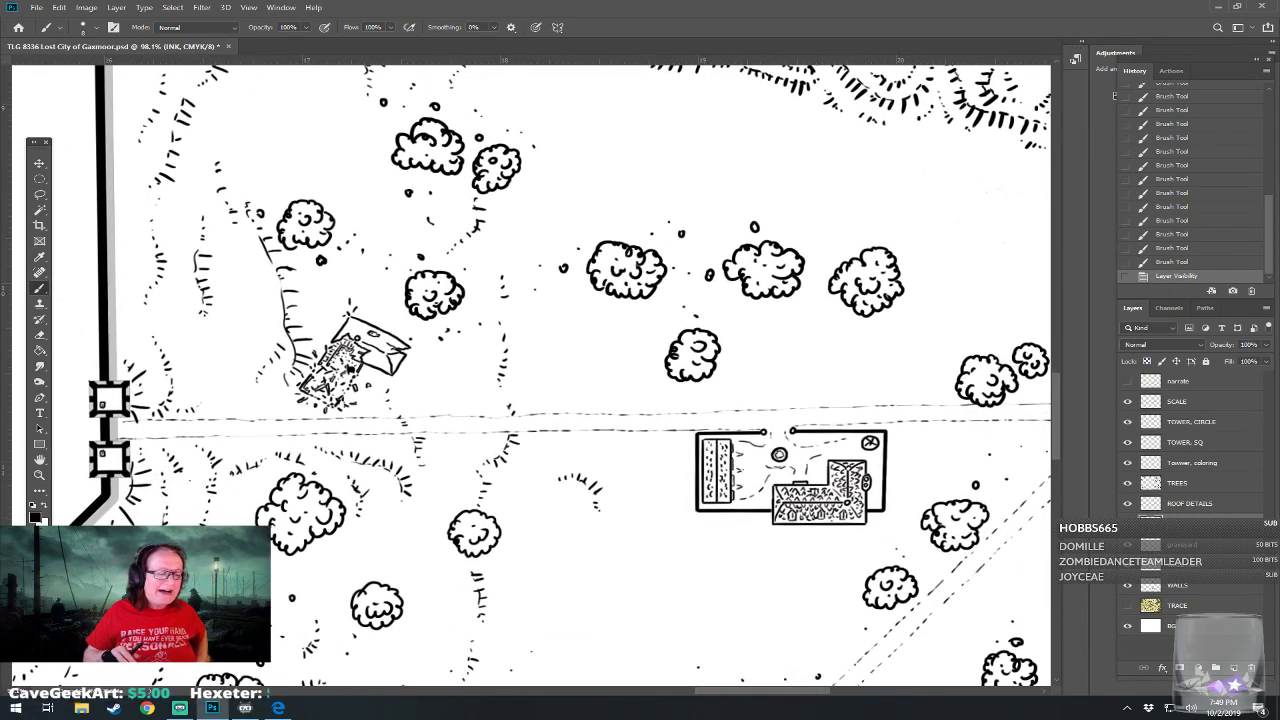
{"action": "scroll", "coordinate": [492, 572], "scroll_direction": "down", "scroll_amount": 3}
{"action": "scroll", "coordinate": [733, 478], "scroll_direction": "up", "scroll_amount": 1}
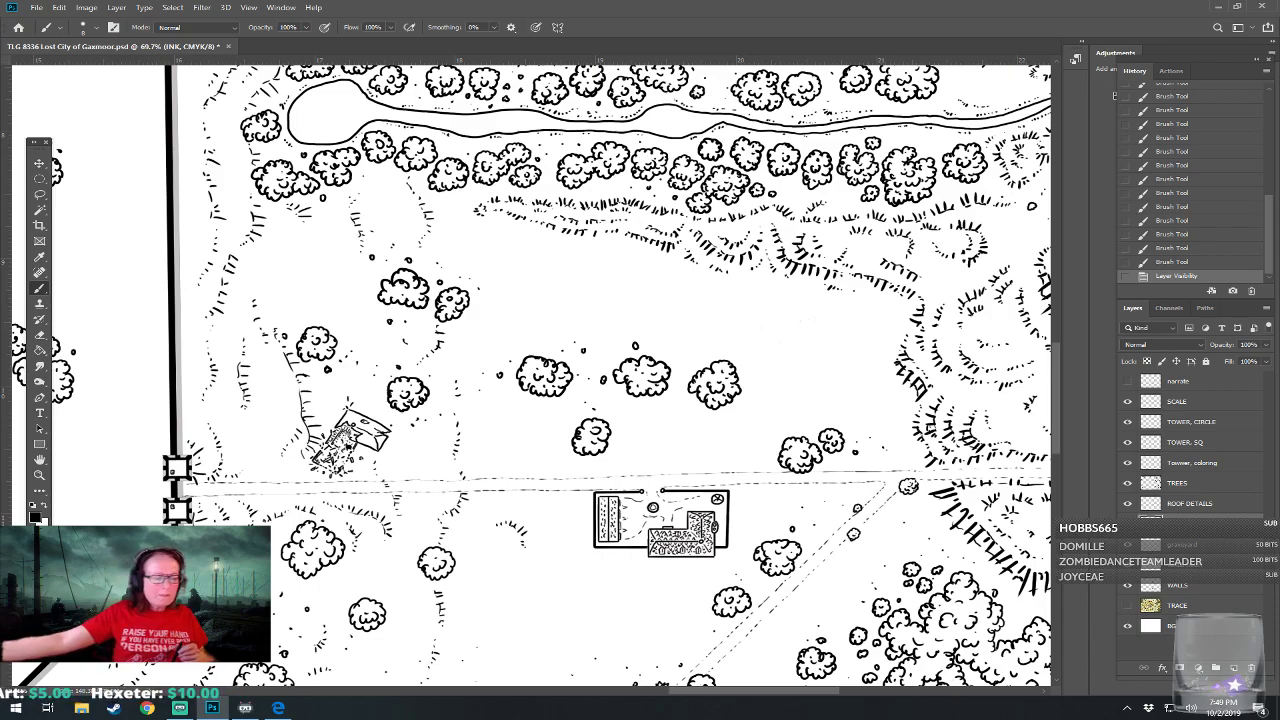
Touch up the ink beside the ruin with the Eraser and draw a short dashed path from its southeast side down to the road
{"action": "scroll", "coordinate": [276, 468], "scroll_direction": "up", "scroll_amount": 3}
{"action": "scroll", "coordinate": [167, 420], "scroll_direction": "up", "scroll_amount": 2}
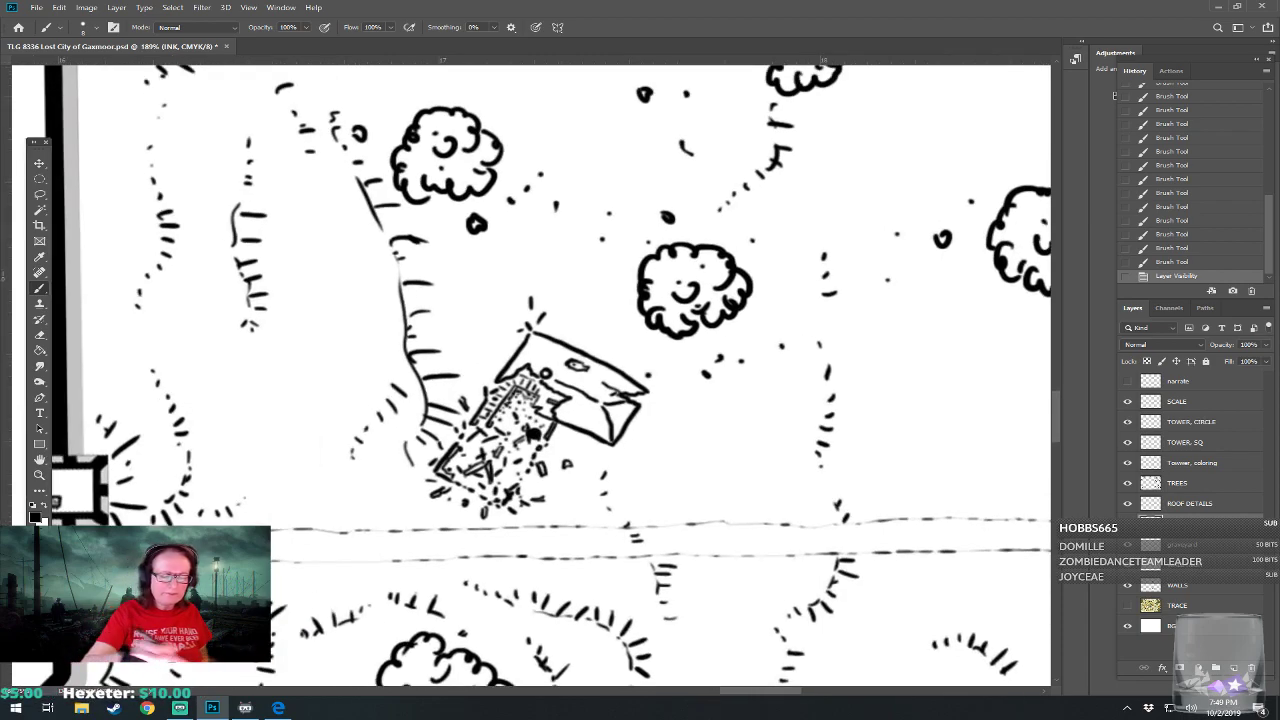
{"action": "left_click_drag", "start_coordinate": [566, 528], "coordinate": [573, 537]}
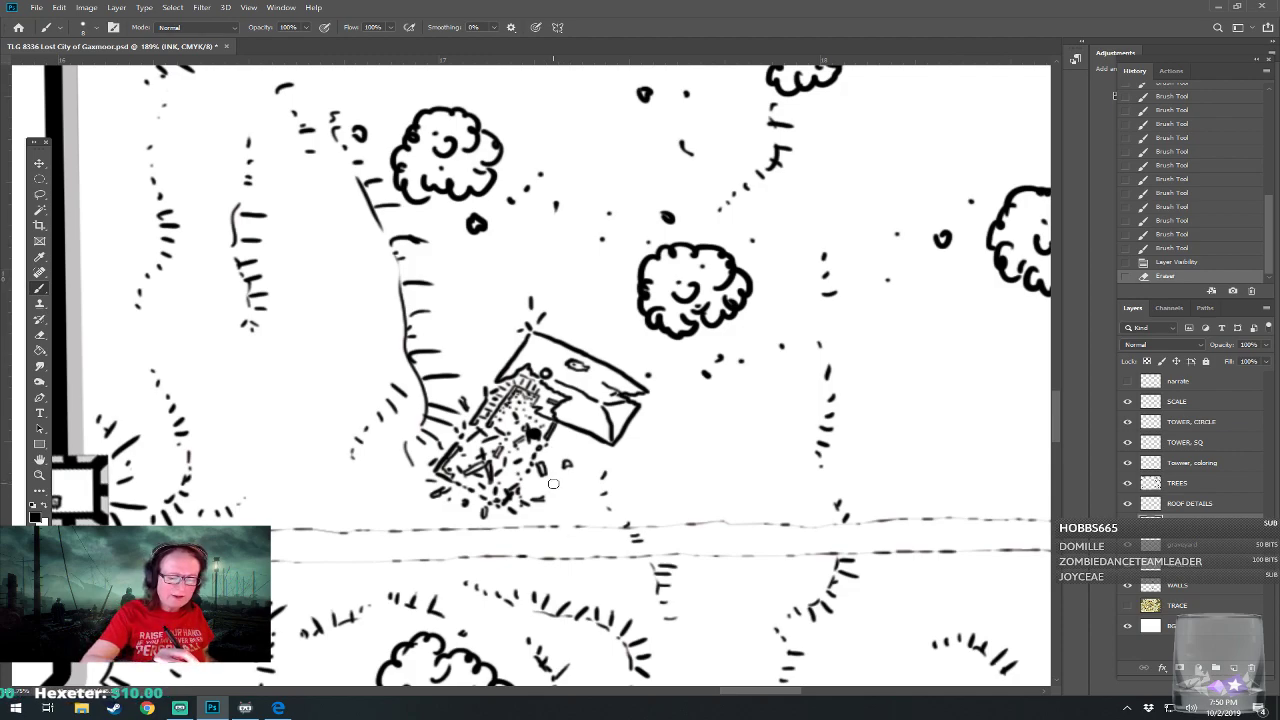
{"action": "left_click_drag", "start_coordinate": [554, 484], "coordinate": [557, 492]}
{"action": "left_click_drag", "start_coordinate": [559, 494], "coordinate": [561, 518]}
{"action": "left_click_drag", "start_coordinate": [558, 508], "coordinate": [560, 526]}
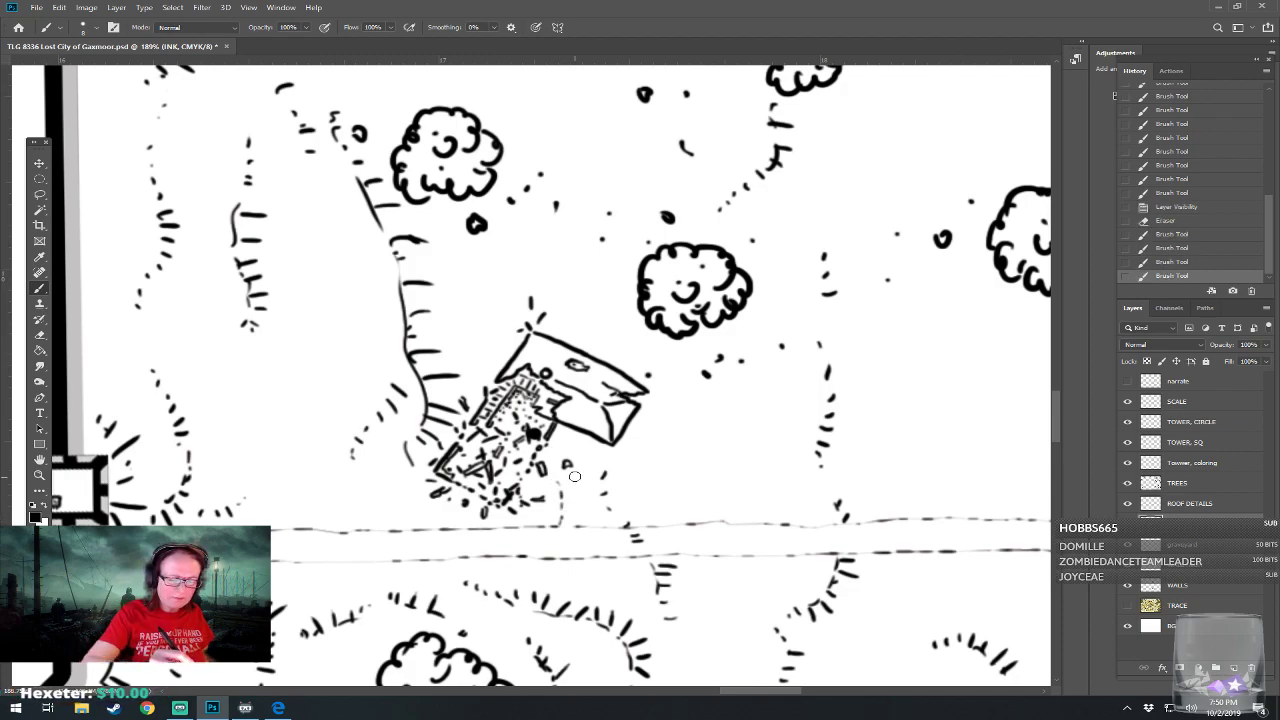
{"action": "mouse_move", "coordinate": [573, 466]}
{"action": "left_mouse_down"}
{"action": "mouse_move", "coordinate": [578, 528]}
{"action": "mouse_move", "coordinate": [524, 571]}
{"action": "left_mouse_up"}
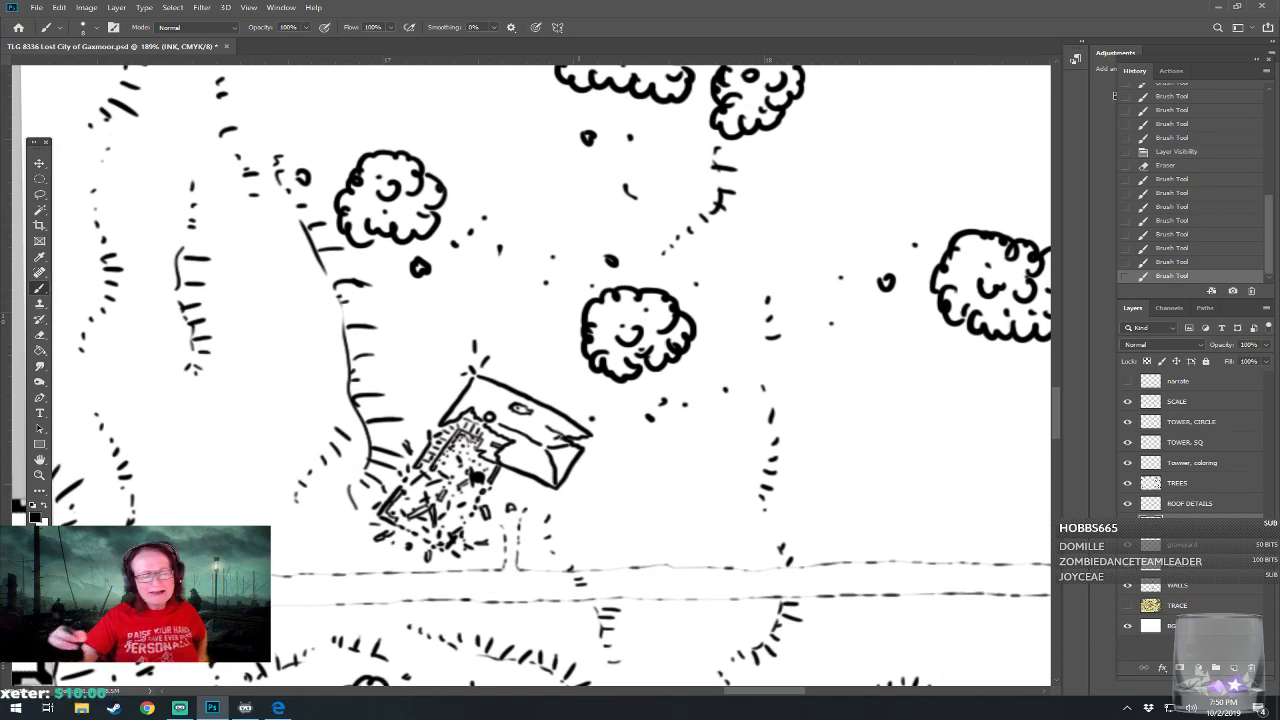
Make ROOF DETAILS the active layer, look over the inked buildings outside the east gate, and save the map file
{"action": "left_click", "coordinate": [1190, 504]}
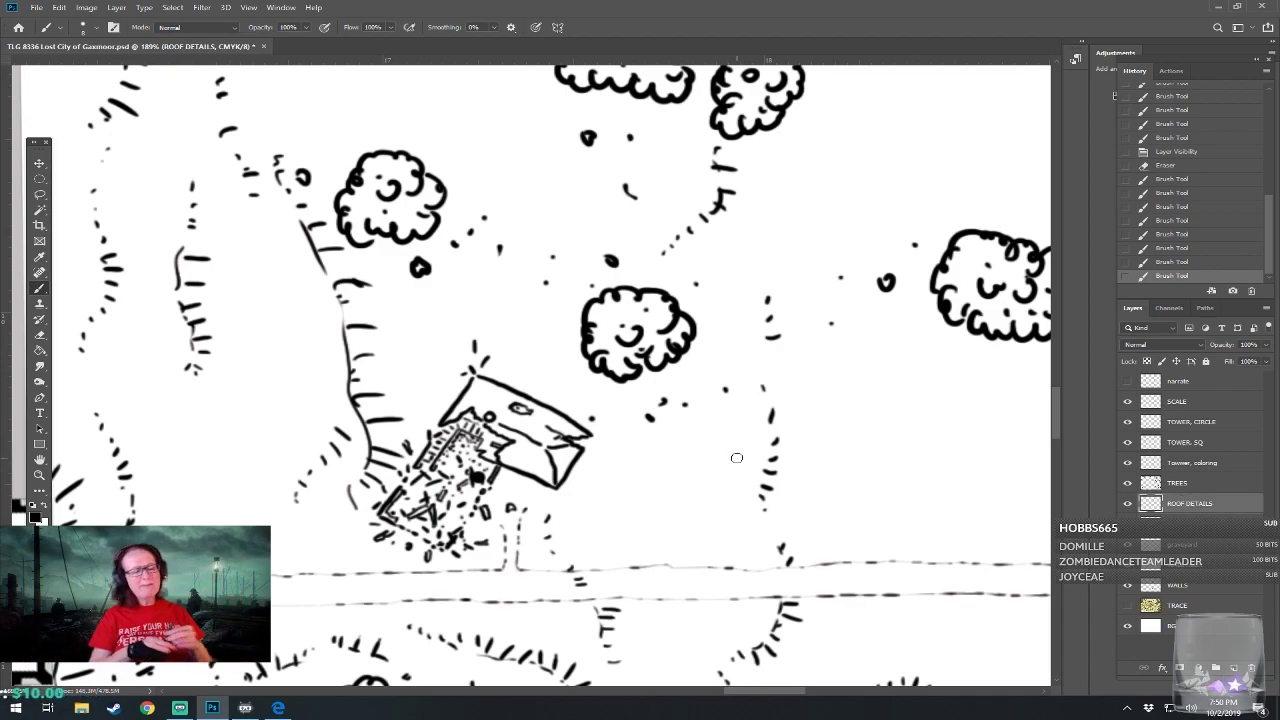
{"action": "scroll", "coordinate": [736, 457], "scroll_direction": "down", "scroll_amount": 6}
{"action": "mouse_move", "coordinate": [725, 457]}
{"action": "left_mouse_down"}
{"action": "mouse_move", "coordinate": [586, 395]}
{"action": "mouse_move", "coordinate": [738, 449]}
{"action": "left_mouse_up"}
{"action": "scroll", "coordinate": [737, 450], "scroll_direction": "down", "scroll_amount": 2}
{"action": "scroll", "coordinate": [737, 450], "scroll_direction": "up", "scroll_amount": 1}
{"action": "scroll", "coordinate": [647, 441], "scroll_direction": "up", "scroll_amount": 1}
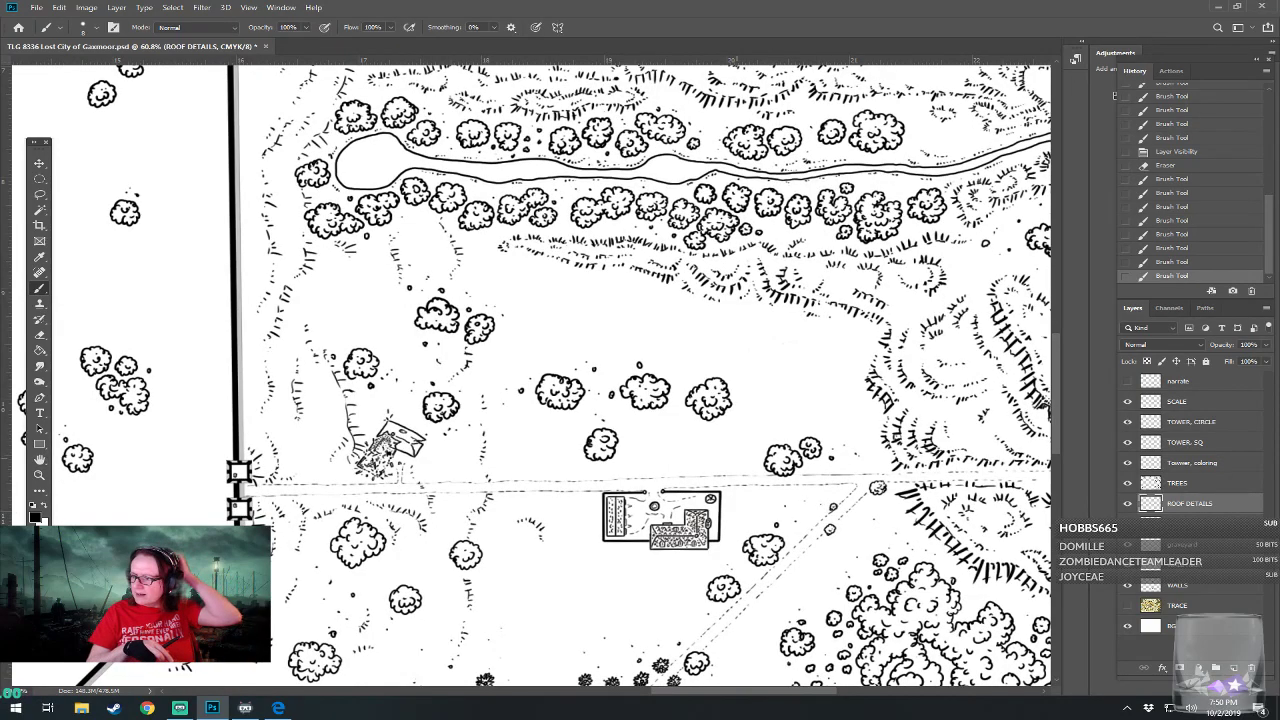
{"action": "left_click_drag", "start_coordinate": [737, 450], "coordinate": [749, 324]}
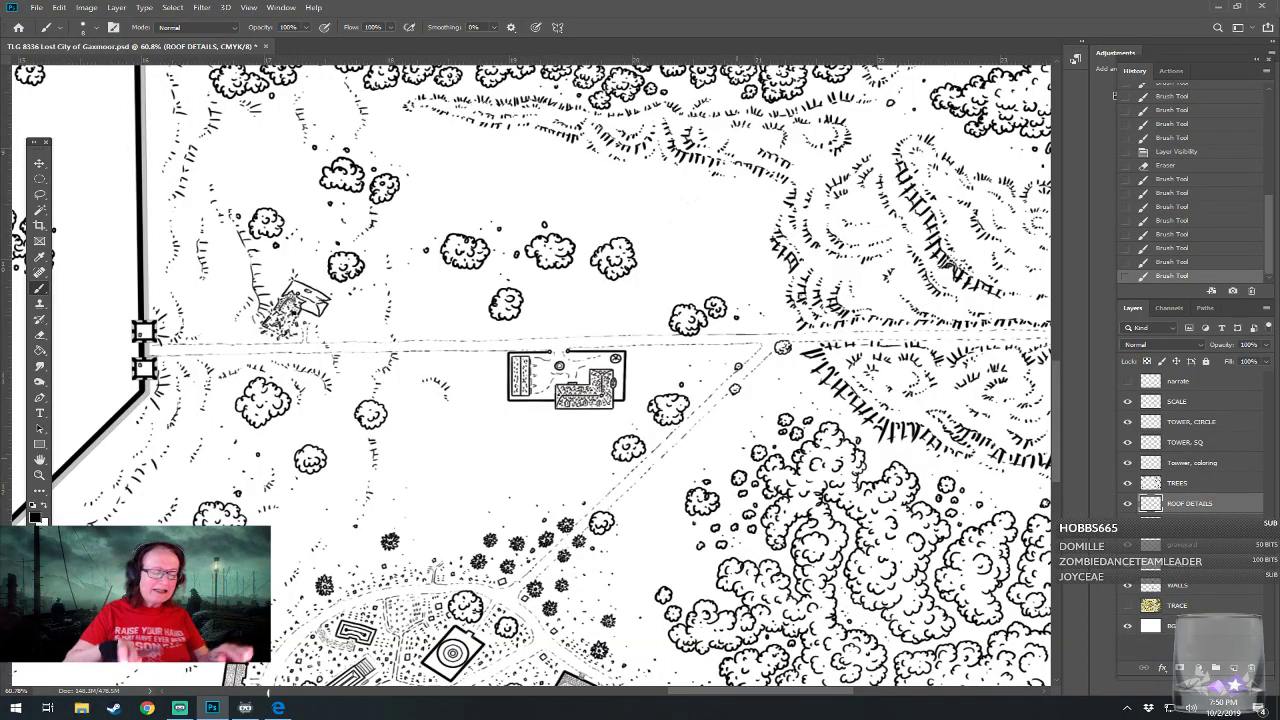
{"action": "scroll", "coordinate": [512, 346], "scroll_direction": "down", "scroll_amount": 4}
{"action": "scroll", "coordinate": [531, 375], "scroll_direction": "up", "scroll_amount": 2}
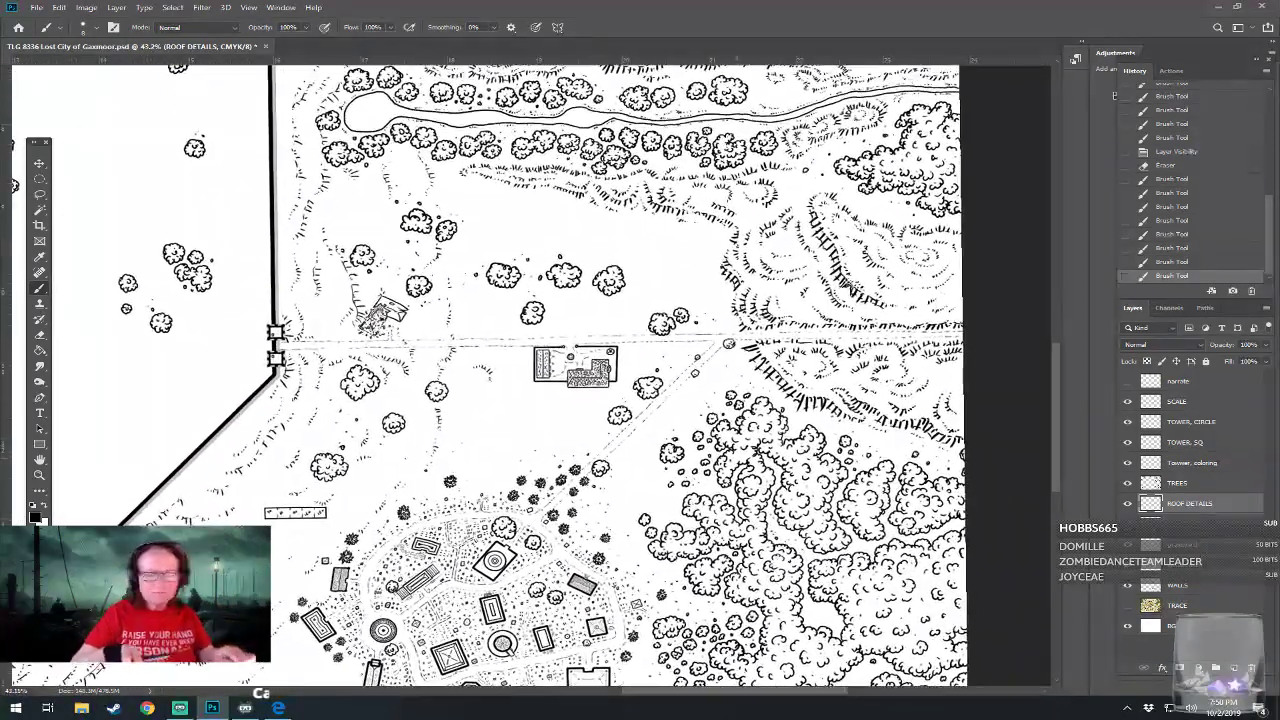
{"action": "scroll", "coordinate": [570, 372], "scroll_direction": "down", "scroll_amount": 5}
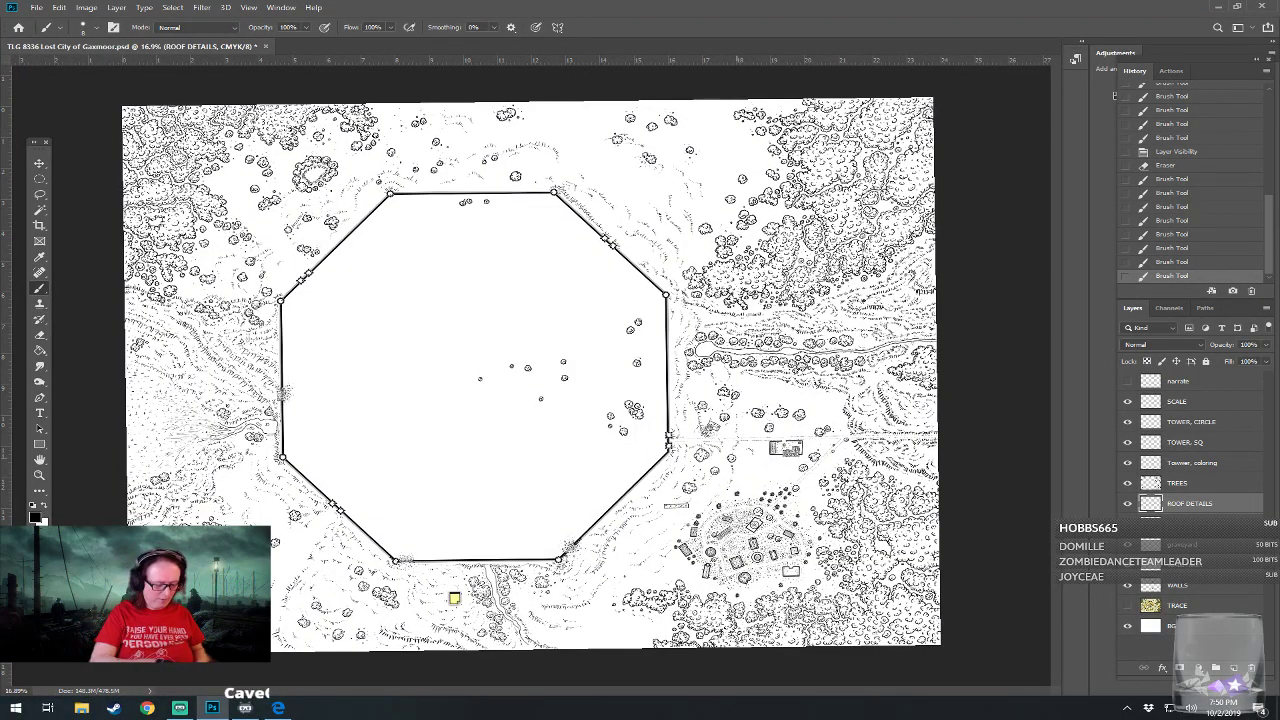
{"action": "key", "text": "ctrl+s"}
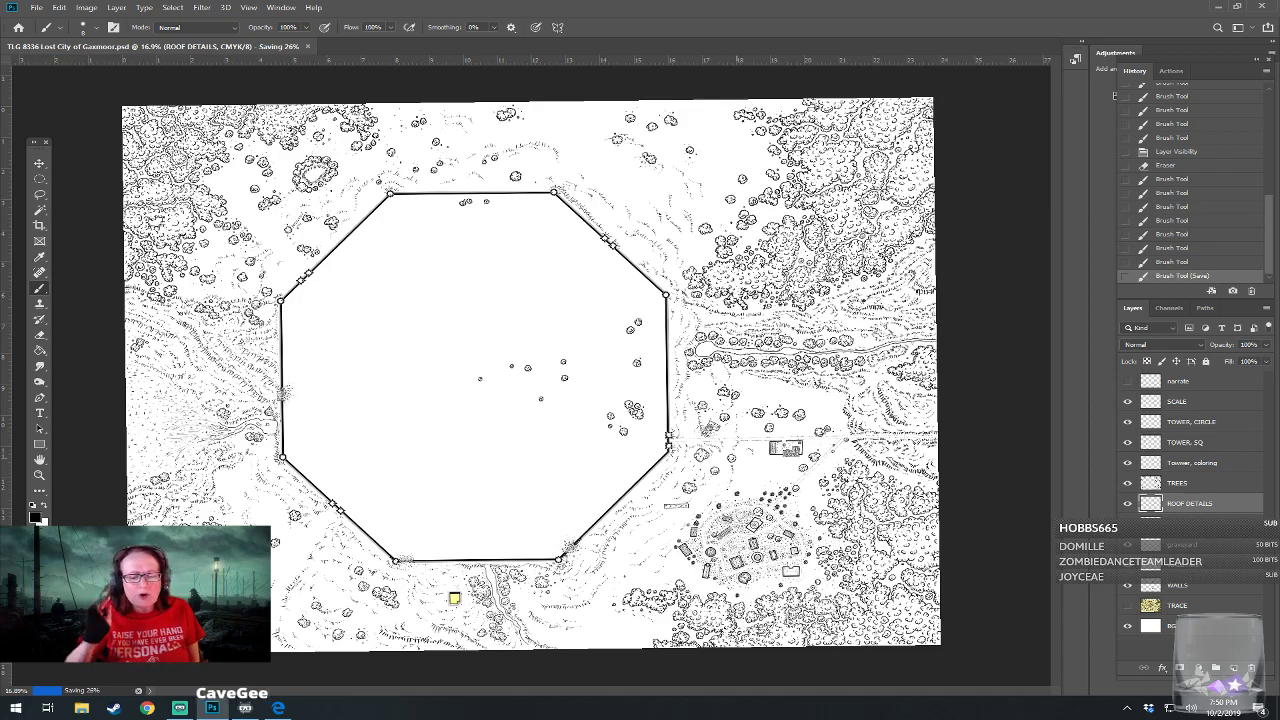
On the INK layer, start a small ruin southeast of the tree northwest of the enclosure's gate by inking a broken wall corner
{"action": "scroll", "coordinate": [627, 364], "scroll_direction": "up", "scroll_amount": 6}
{"action": "left_click_drag", "start_coordinate": [850, 450], "coordinate": [249, 278]}
{"action": "scroll", "coordinate": [471, 441], "scroll_direction": "up", "scroll_amount": 3}
{"action": "left_click_drag", "start_coordinate": [471, 441], "coordinate": [526, 499]}
{"action": "scroll", "coordinate": [471, 441], "scroll_direction": "up", "scroll_amount": 1}
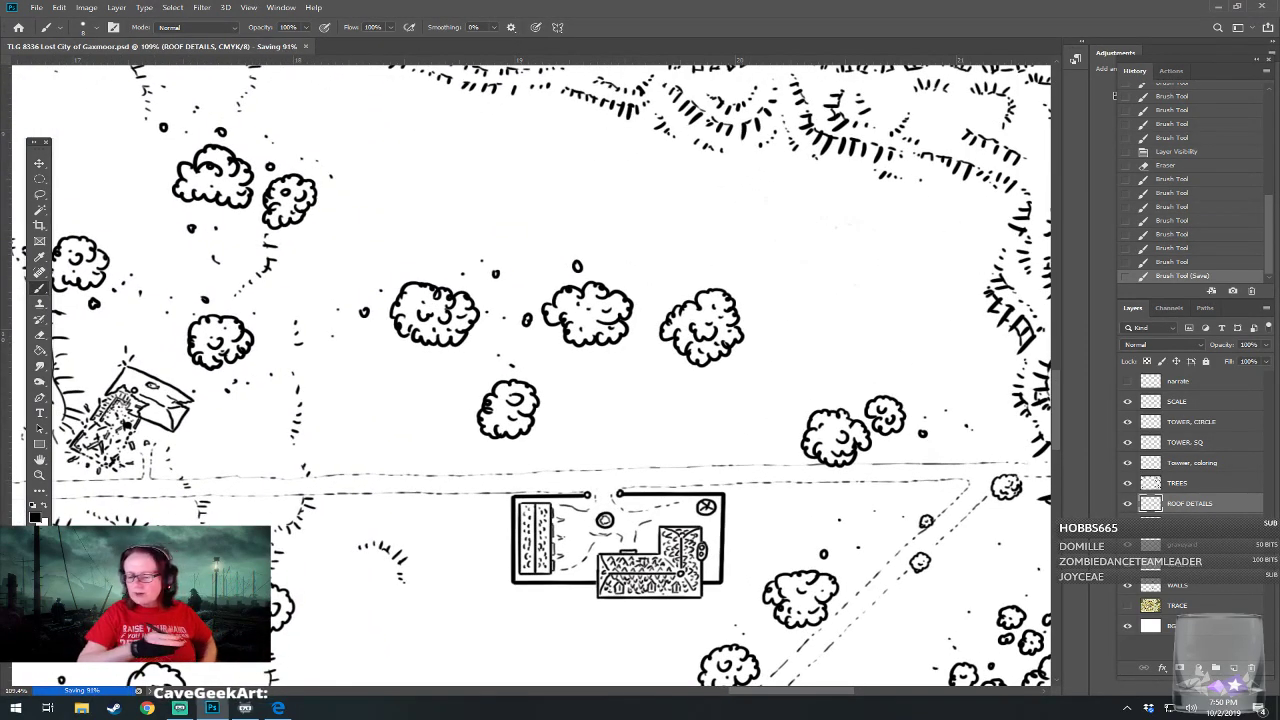
{"action": "key", "text": "alt+bracketleft"}
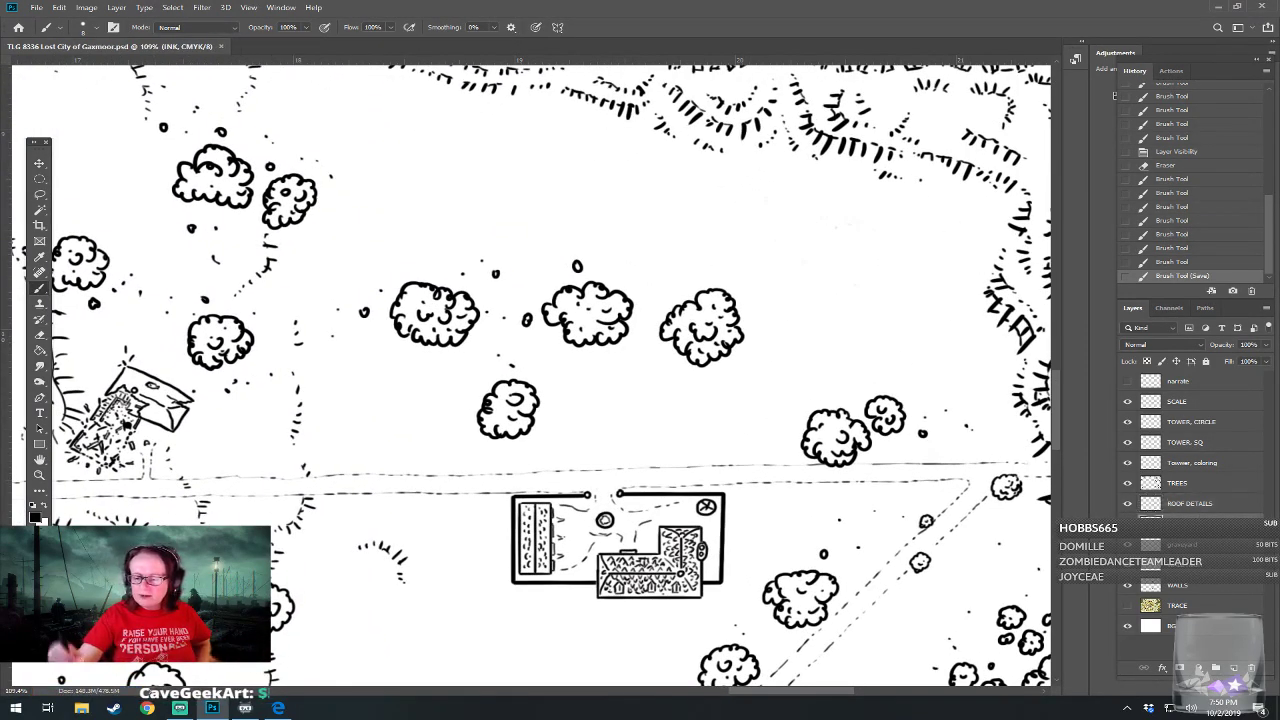
{"action": "left_click", "coordinate": [514, 460]}
{"action": "left_click", "coordinate": [513, 458]}
{"action": "left_click", "coordinate": [513, 458]}
{"action": "left_click", "coordinate": [512, 460]}
{"action": "left_click", "coordinate": [517, 455]}
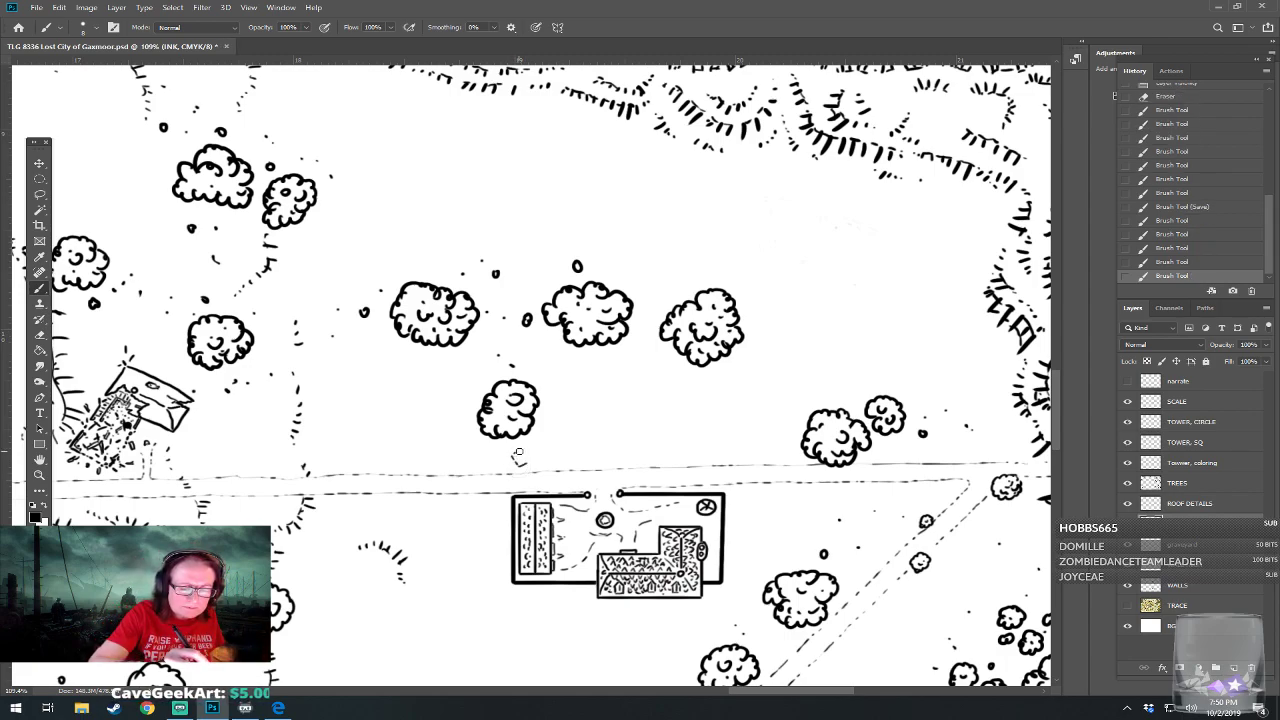
Complete the small ruin beside the tree with a tilted, broken northeast end, interior lines and rubble marks around it
{"action": "left_click", "coordinate": [532, 443]}
{"action": "left_click", "coordinate": [532, 444]}
{"action": "left_click_drag", "start_coordinate": [535, 443], "coordinate": [541, 441]}
{"action": "left_click", "coordinate": [539, 443]}
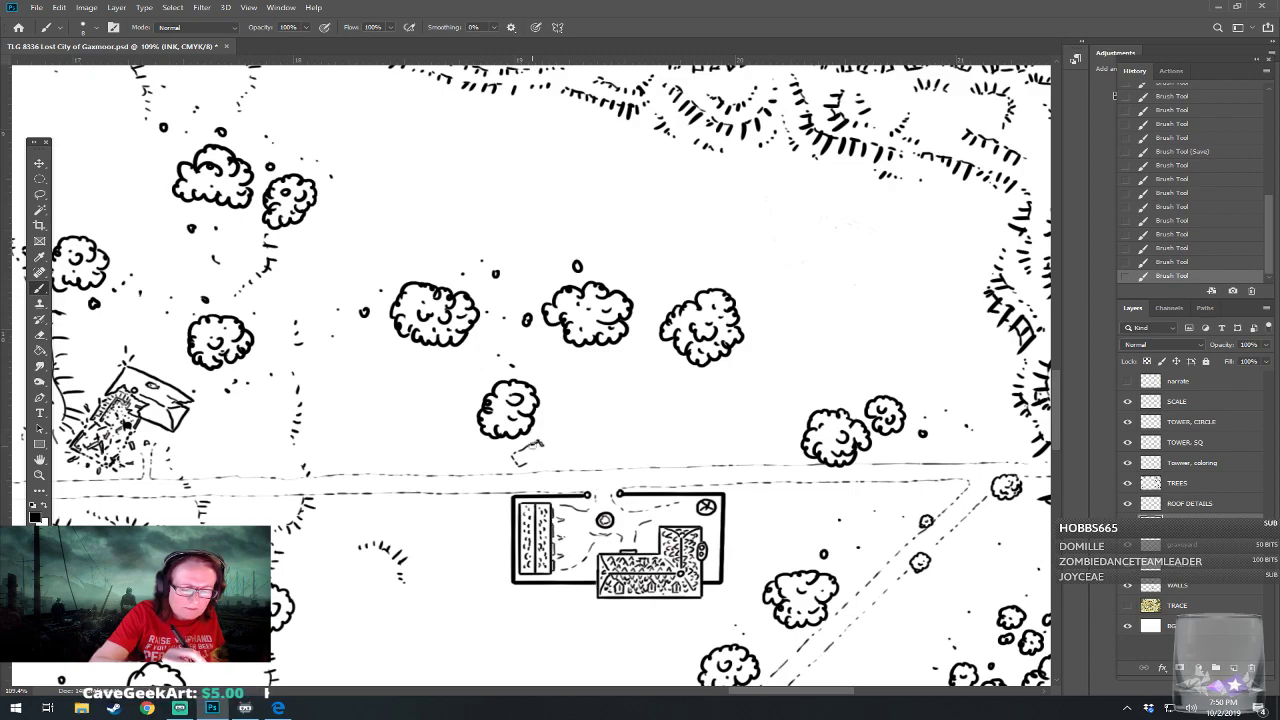
{"action": "left_click", "coordinate": [544, 453]}
{"action": "left_click", "coordinate": [537, 449]}
{"action": "left_click", "coordinate": [528, 460]}
{"action": "left_click", "coordinate": [530, 461]}
{"action": "left_click", "coordinate": [532, 461]}
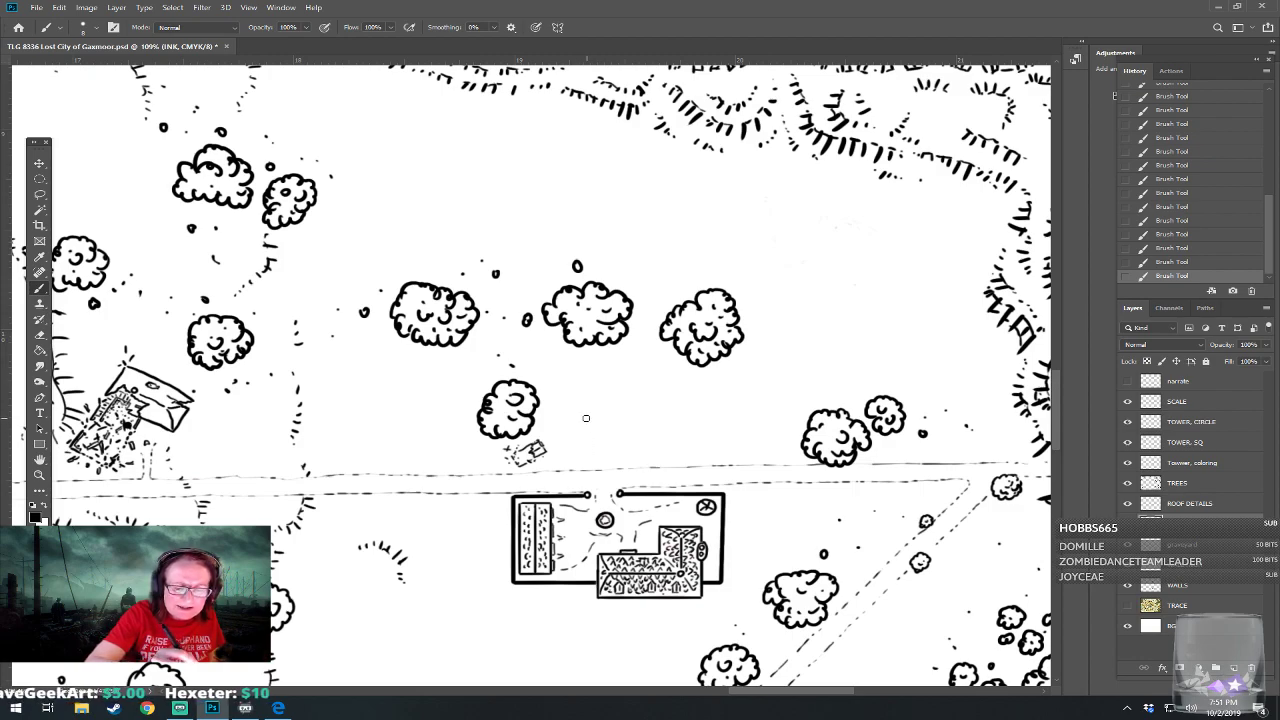
Outline the west end of a small rectangular building north of the enclosure's gate and move the scale bar above the row of three trees
{"action": "mouse_move", "coordinate": [584, 427]}
{"action": "left_mouse_down"}
{"action": "mouse_move", "coordinate": [604, 427]}
{"action": "mouse_move", "coordinate": [600, 414]}
{"action": "left_mouse_up"}
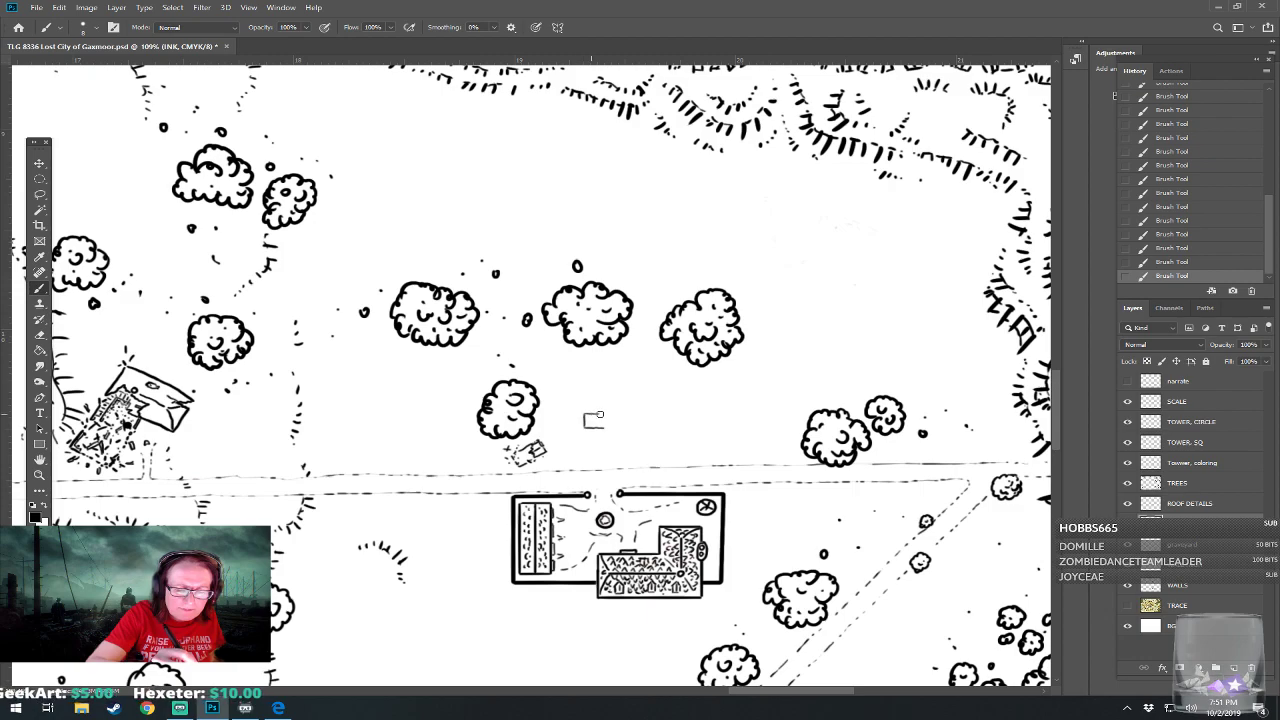
{"action": "left_click", "coordinate": [1177, 401]}
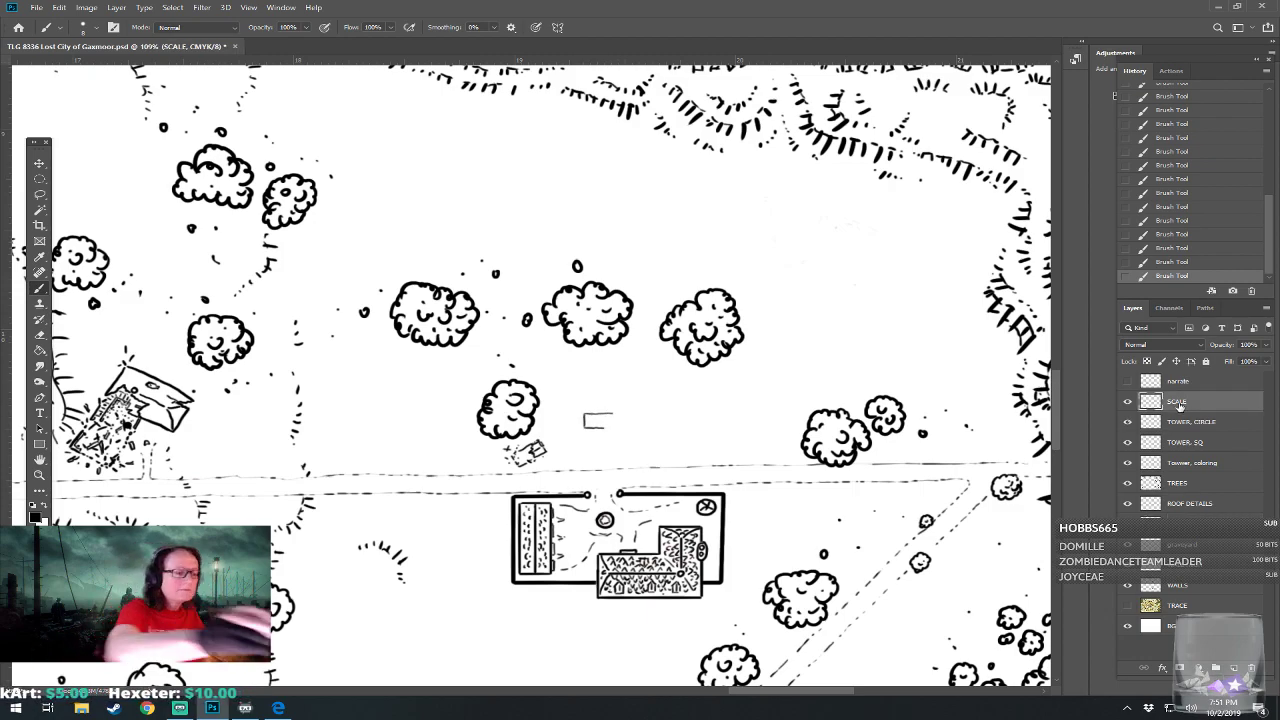
{"action": "left_click", "coordinate": [40, 165]}
{"action": "left_click_drag", "start_coordinate": [409, 638], "coordinate": [761, 216]}
{"action": "left_click_drag", "start_coordinate": [425, 554], "coordinate": [833, 435]}
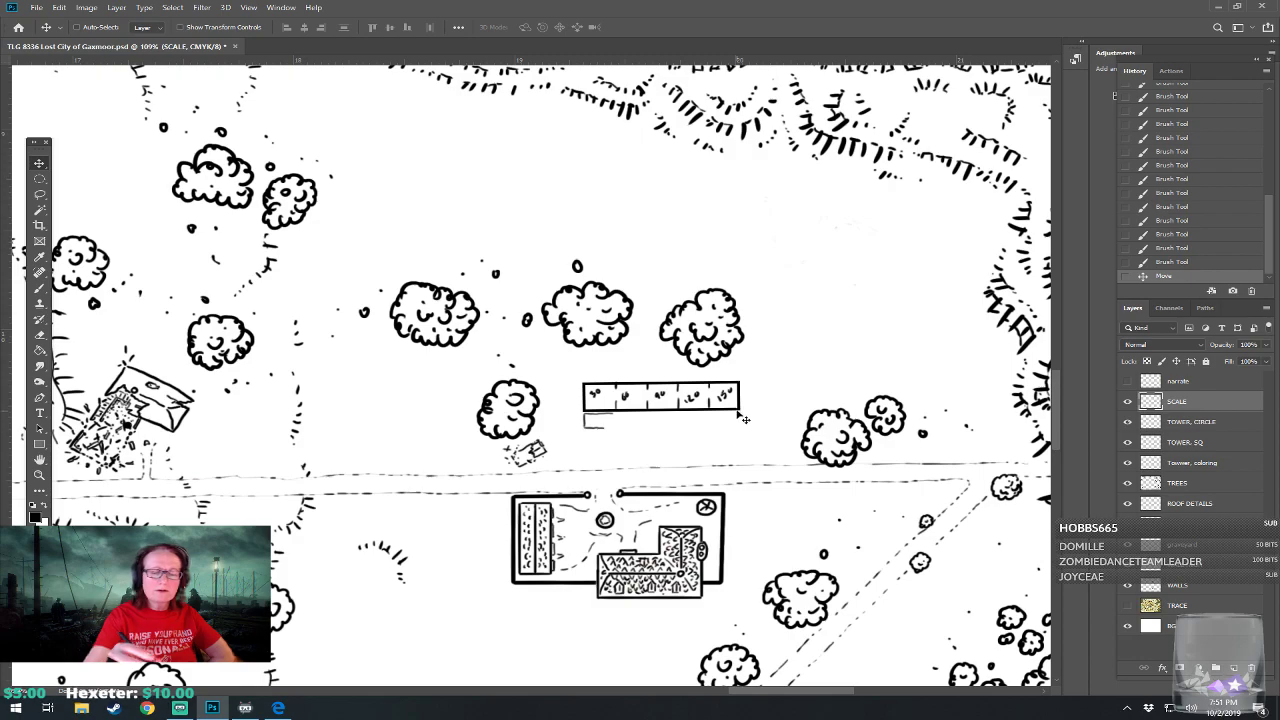
{"action": "left_click_drag", "start_coordinate": [723, 398], "coordinate": [692, 378]}
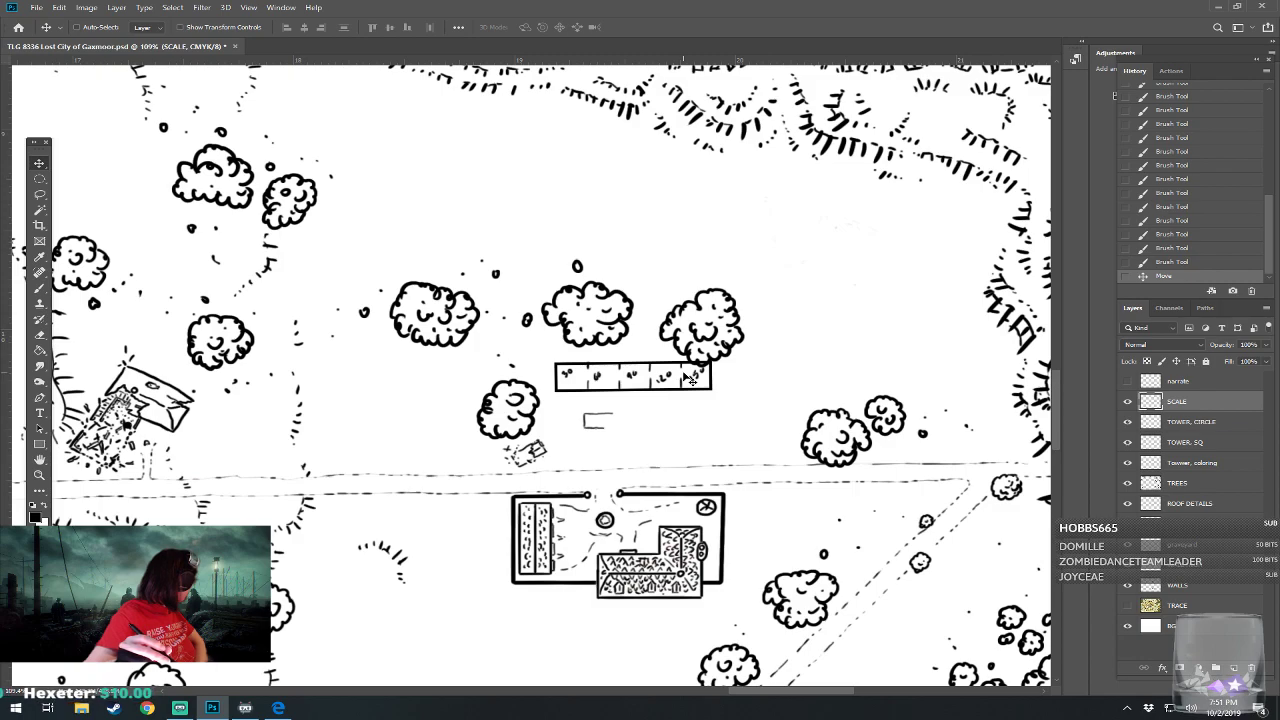
{"action": "left_click_drag", "start_coordinate": [688, 384], "coordinate": [708, 233]}
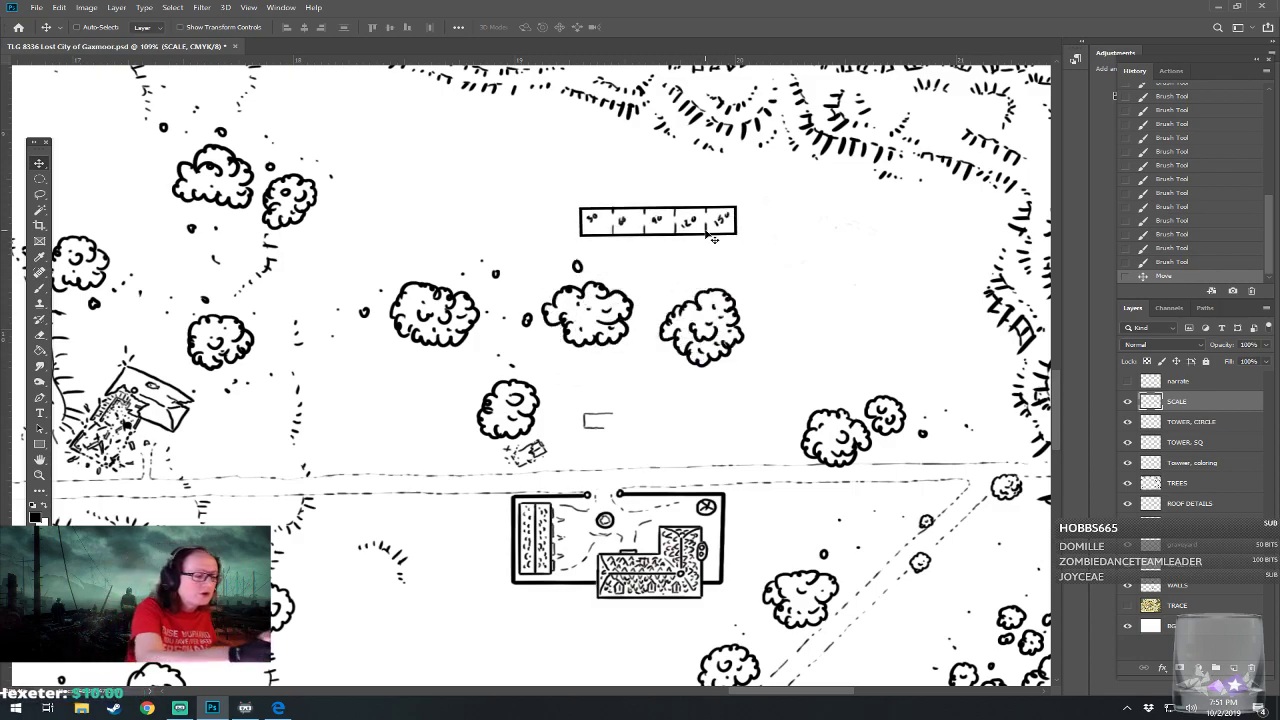
Finish the small rectangular building on the INK layer with a roof line, a broken east end and scattered debris
{"action": "left_click", "coordinate": [39, 288]}
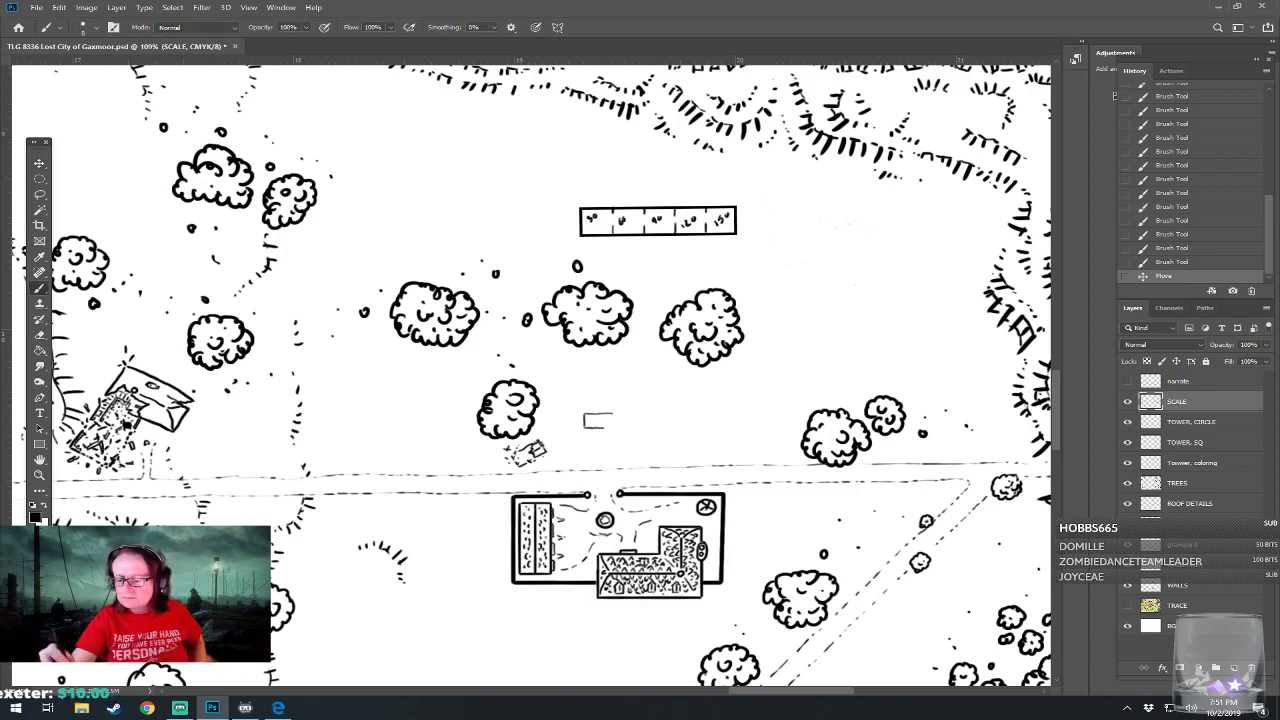
{"action": "left_click", "coordinate": [1180, 523]}
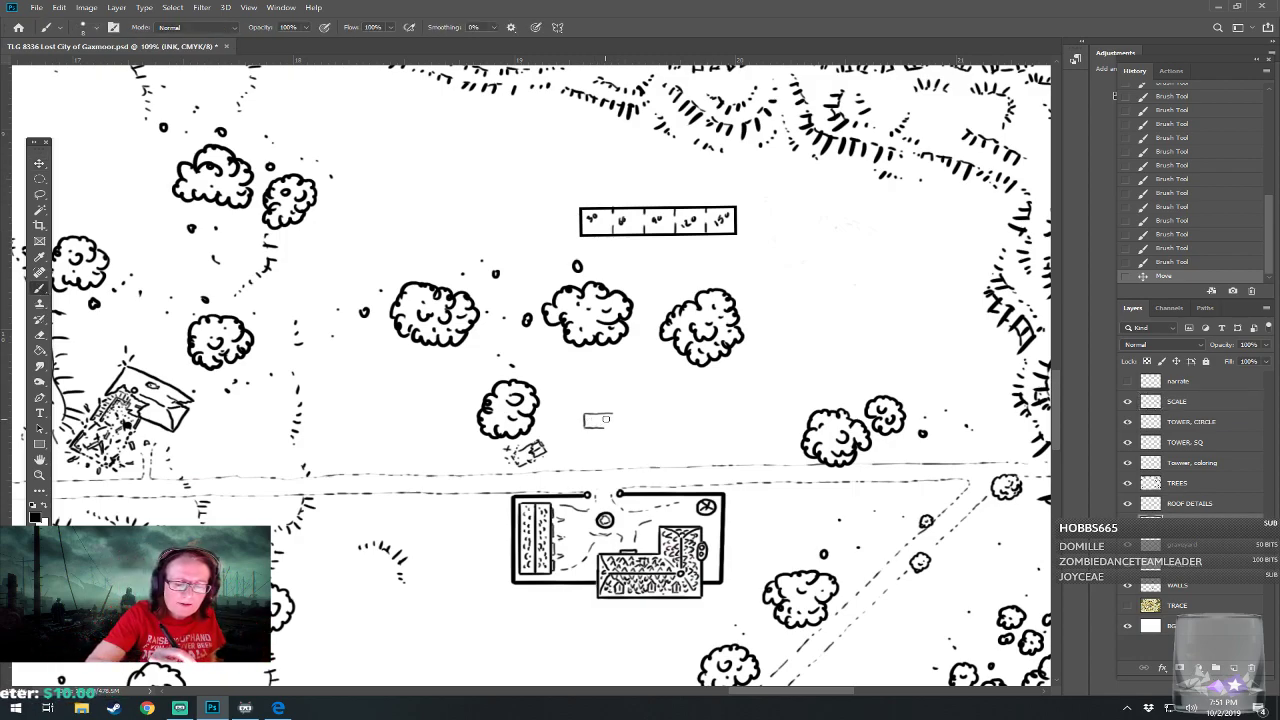
{"action": "mouse_move", "coordinate": [603, 416]}
{"action": "left_mouse_down"}
{"action": "mouse_move", "coordinate": [586, 418]}
{"action": "mouse_move", "coordinate": [610, 432]}
{"action": "mouse_move", "coordinate": [618, 416]}
{"action": "left_mouse_up"}
{"action": "left_click", "coordinate": [620, 411]}
{"action": "left_click", "coordinate": [624, 425]}
{"action": "left_click", "coordinate": [624, 430]}
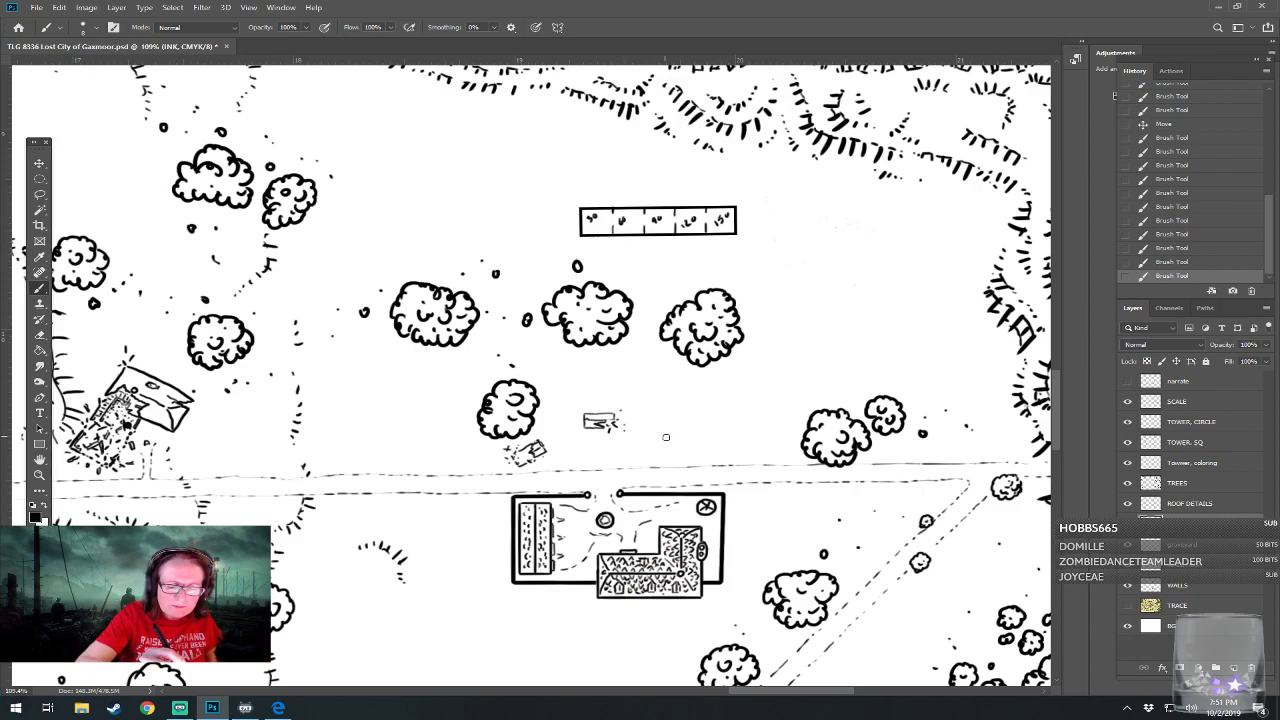
Ink a peaked ruin surrounded by rubble along the road's north side and a squarish, dashed rubble-filled ruin east of it
{"action": "mouse_move", "coordinate": [649, 443]}
{"action": "left_mouse_down"}
{"action": "mouse_move", "coordinate": [664, 430]}
{"action": "mouse_move", "coordinate": [685, 446]}
{"action": "left_mouse_up"}
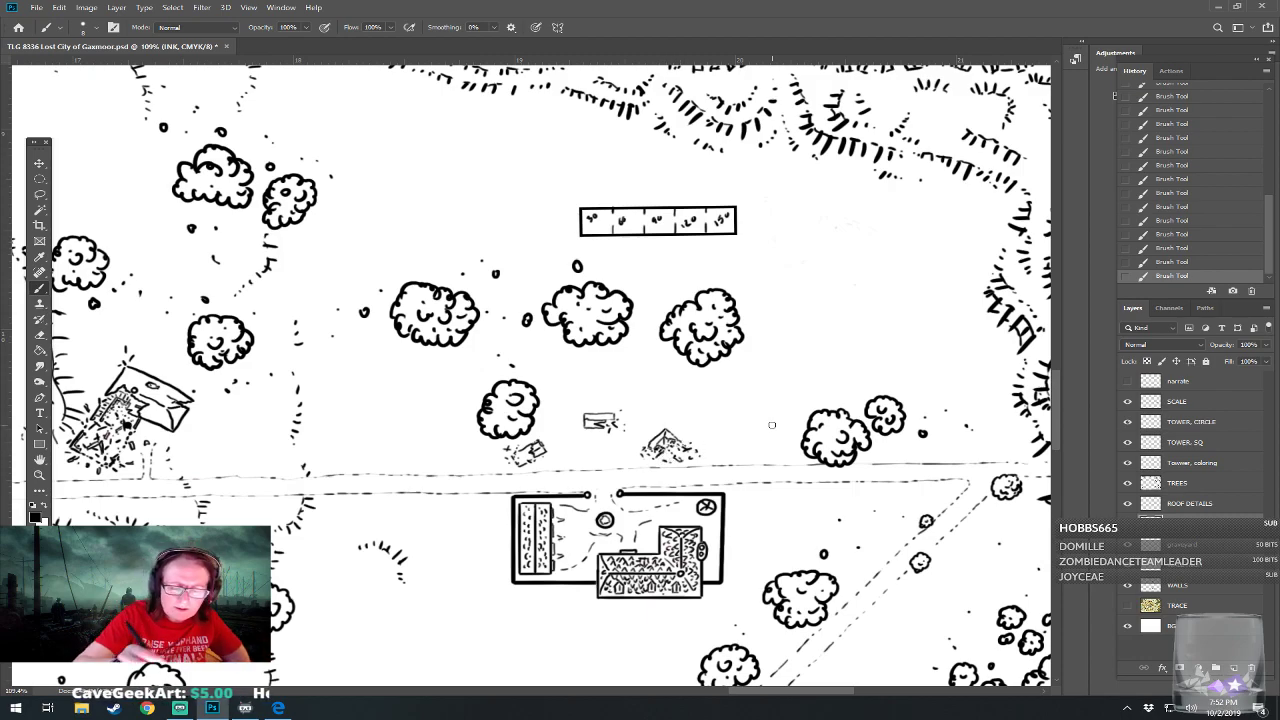
{"action": "left_click_drag", "start_coordinate": [742, 442], "coordinate": [628, 454]}
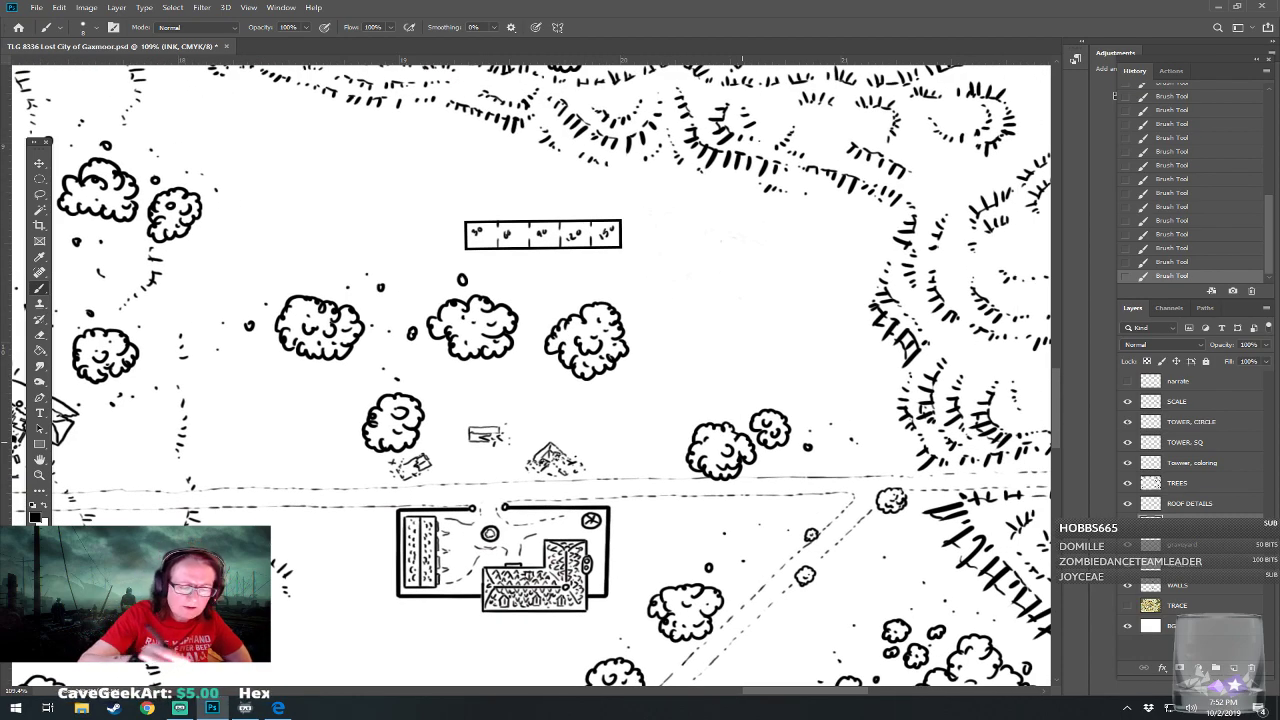
{"action": "left_click_drag", "start_coordinate": [517, 441], "coordinate": [523, 443]}
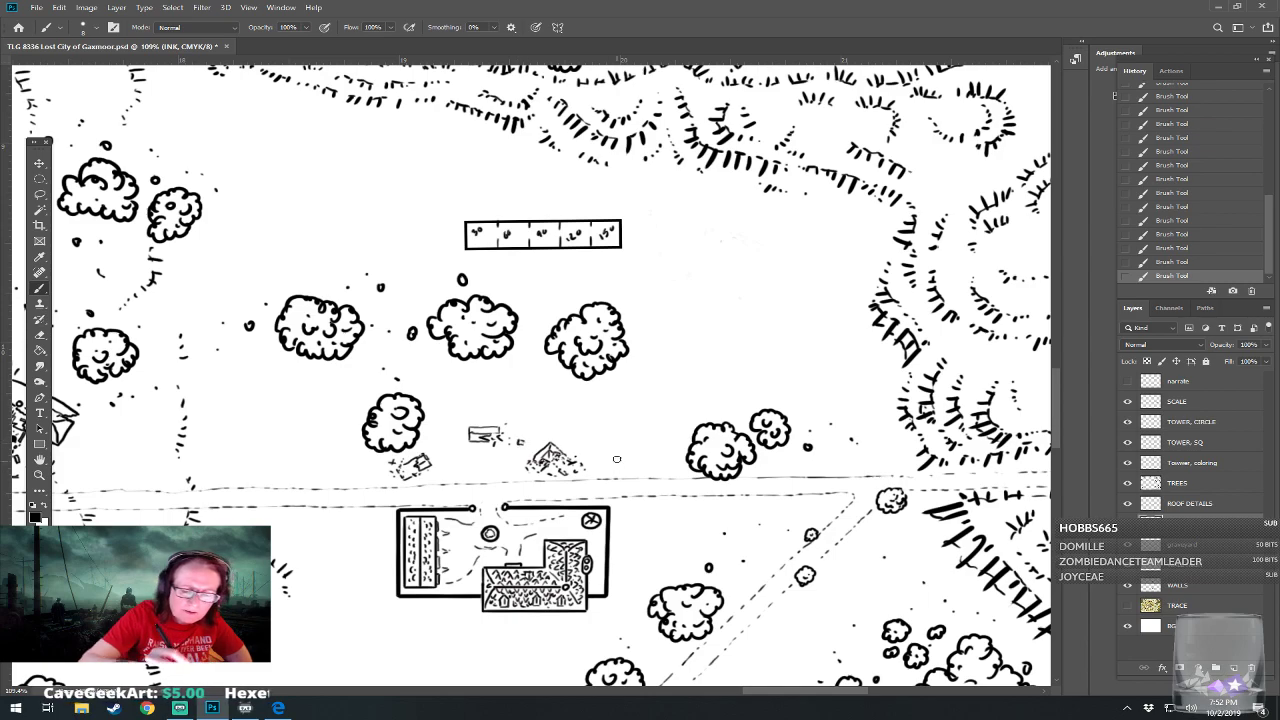
{"action": "mouse_move", "coordinate": [611, 458]}
{"action": "left_mouse_down"}
{"action": "mouse_move", "coordinate": [611, 471]}
{"action": "mouse_move", "coordinate": [637, 453]}
{"action": "mouse_move", "coordinate": [623, 473]}
{"action": "mouse_move", "coordinate": [650, 470]}
{"action": "mouse_move", "coordinate": [643, 453]}
{"action": "mouse_move", "coordinate": [650, 464]}
{"action": "left_mouse_up"}
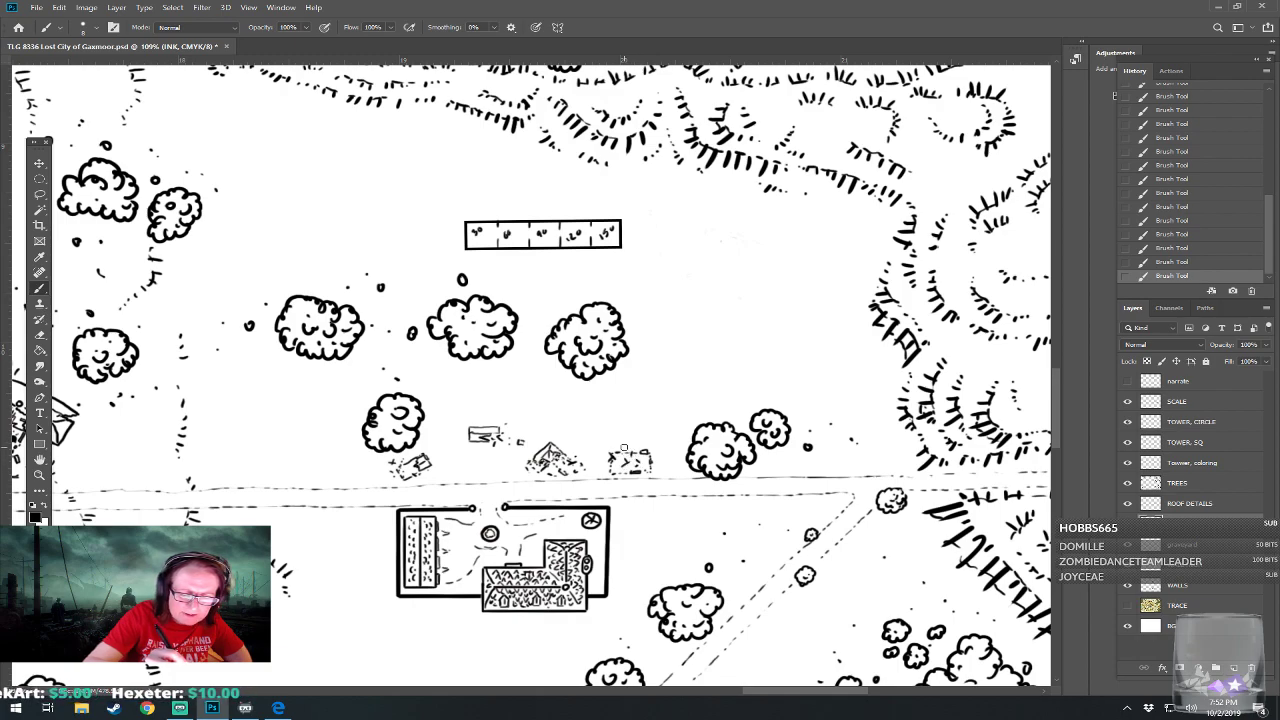
{"action": "mouse_move", "coordinate": [617, 438]}
{"action": "left_mouse_down"}
{"action": "mouse_move", "coordinate": [651, 438]}
{"action": "mouse_move", "coordinate": [575, 284]}
{"action": "mouse_move", "coordinate": [559, 352]}
{"action": "left_mouse_up"}
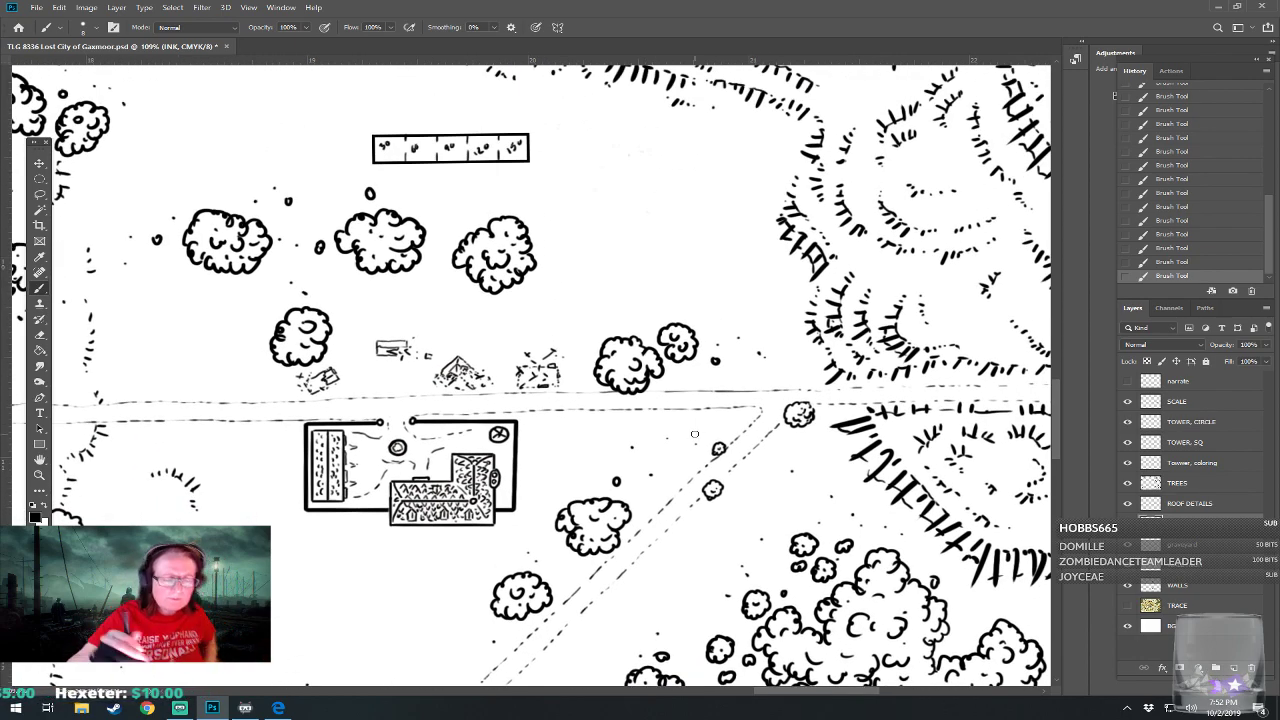
Draw a short dashed path from the small rectangular building down to the road opposite the enclosure's gate
{"action": "scroll", "coordinate": [696, 434], "scroll_direction": "down", "scroll_amount": 10}
{"action": "scroll", "coordinate": [560, 590], "scroll_direction": "up", "scroll_amount": 2}
{"action": "left_click_drag", "start_coordinate": [738, 485], "coordinate": [680, 400]}
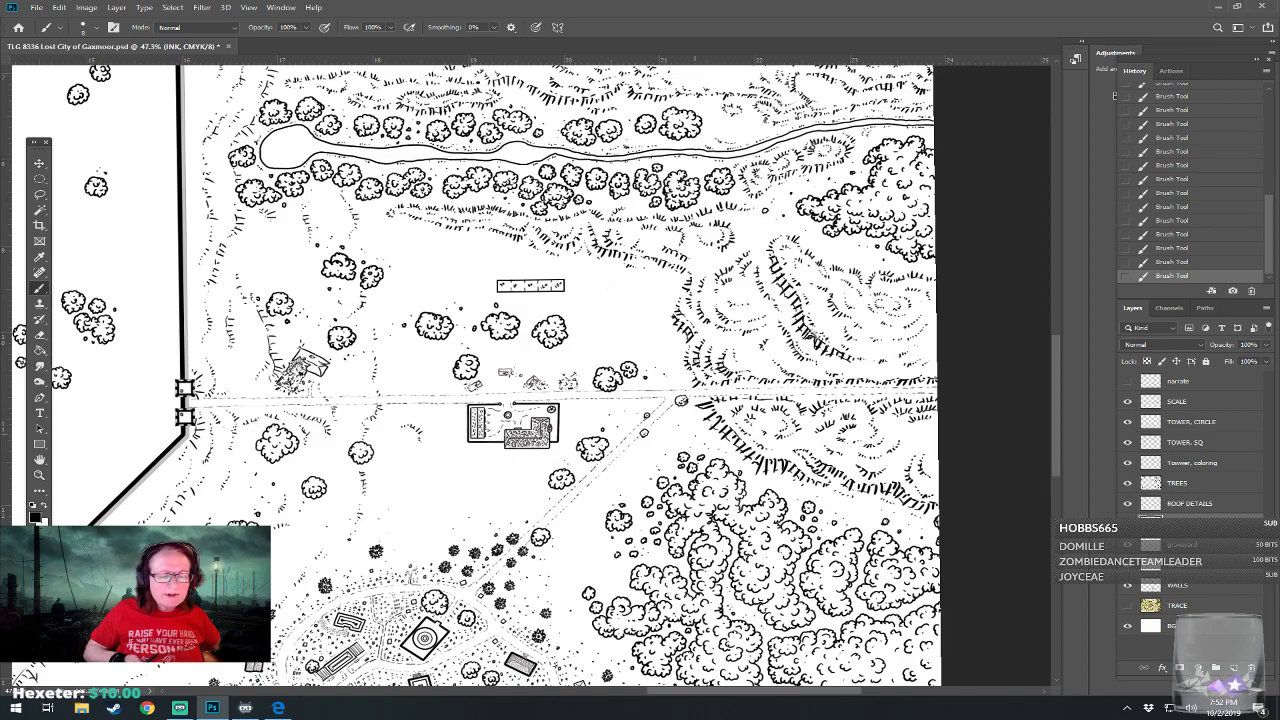
{"action": "scroll", "coordinate": [490, 450], "scroll_direction": "up", "scroll_amount": 3}
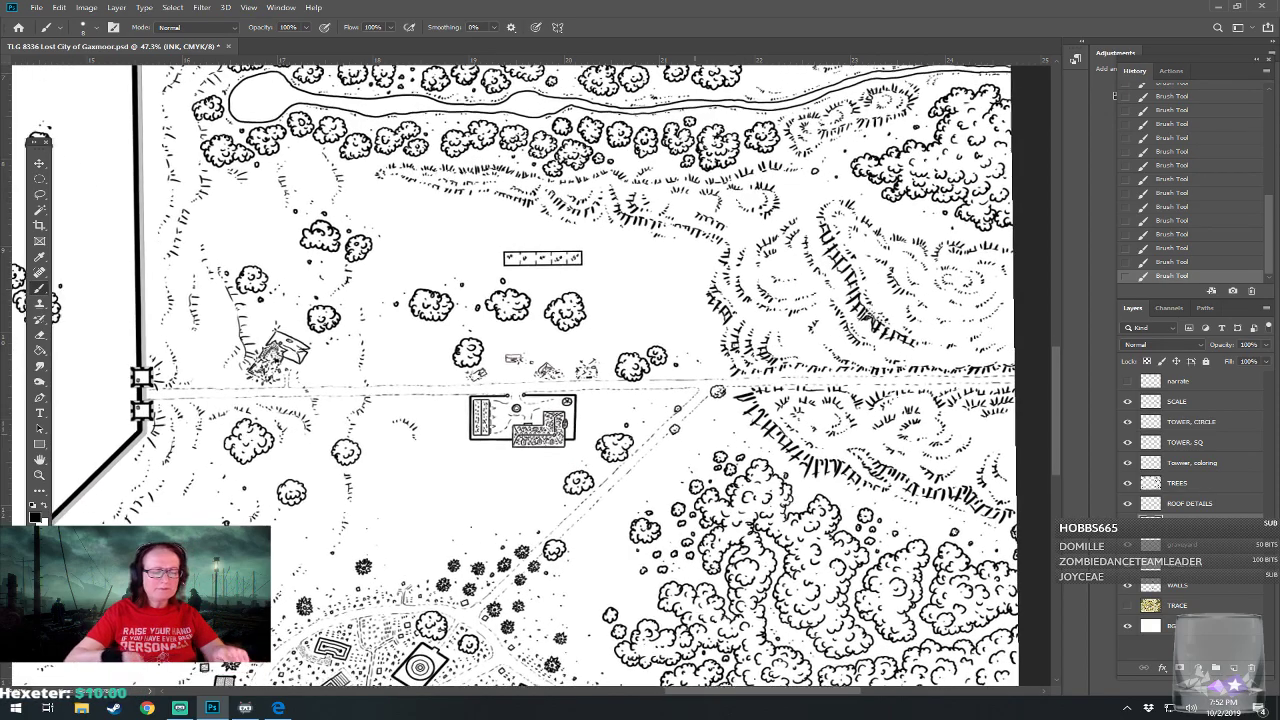
{"action": "left_click_drag", "start_coordinate": [477, 369], "coordinate": [569, 495]}
{"action": "scroll", "coordinate": [569, 495], "scroll_direction": "up", "scroll_amount": 5}
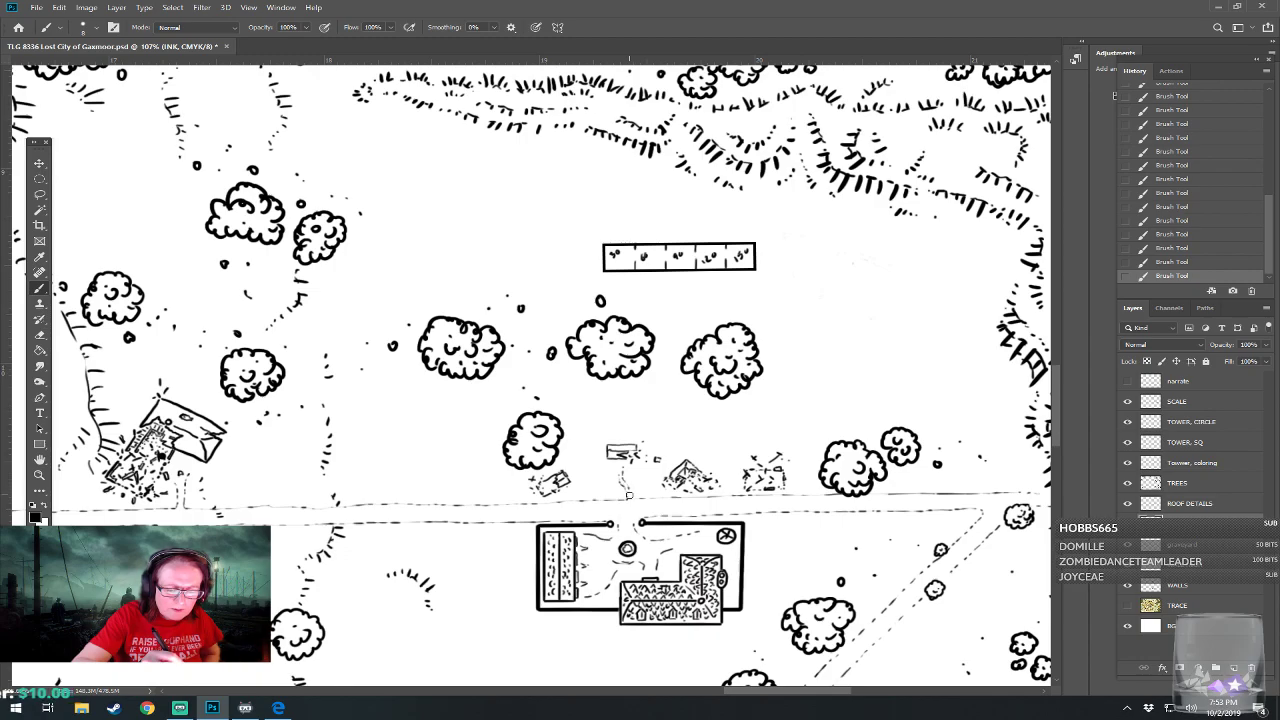
Reset the rotated canvas view to upright and save the map with the new row of ruins
{"action": "scroll", "coordinate": [645, 501], "scroll_direction": "down", "scroll_amount": 5}
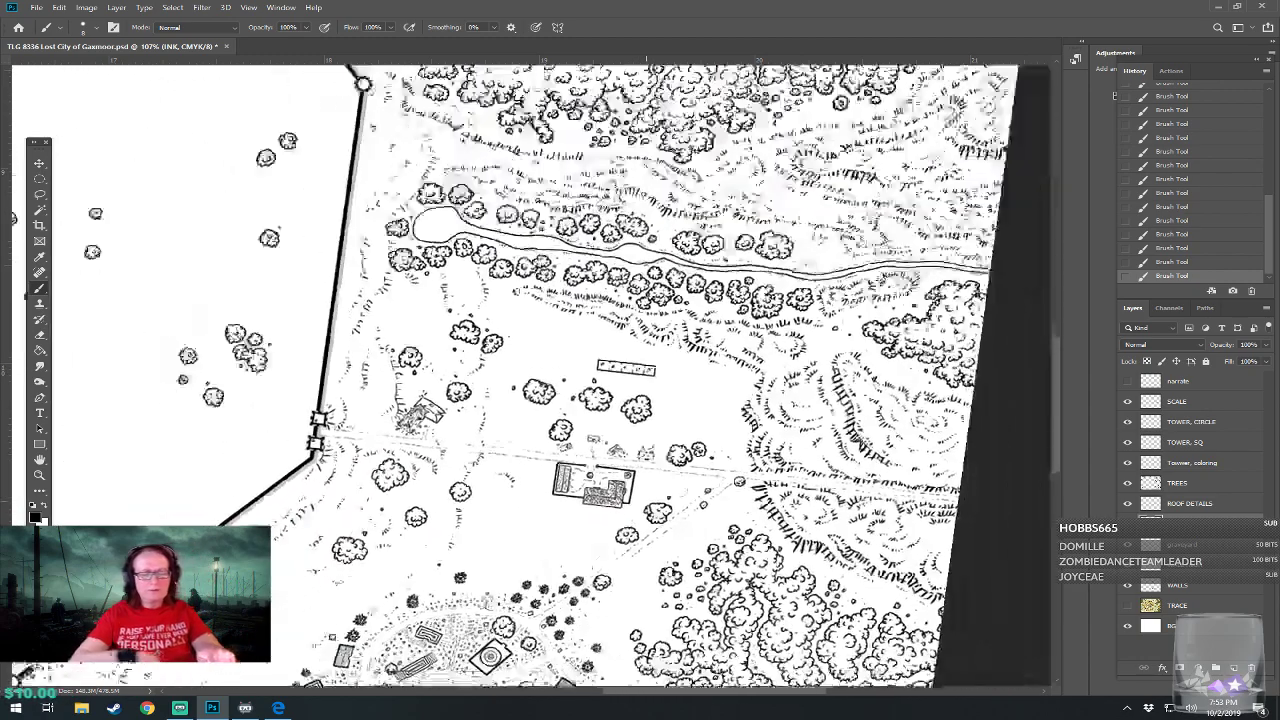
{"action": "key", "text": "Escape"}
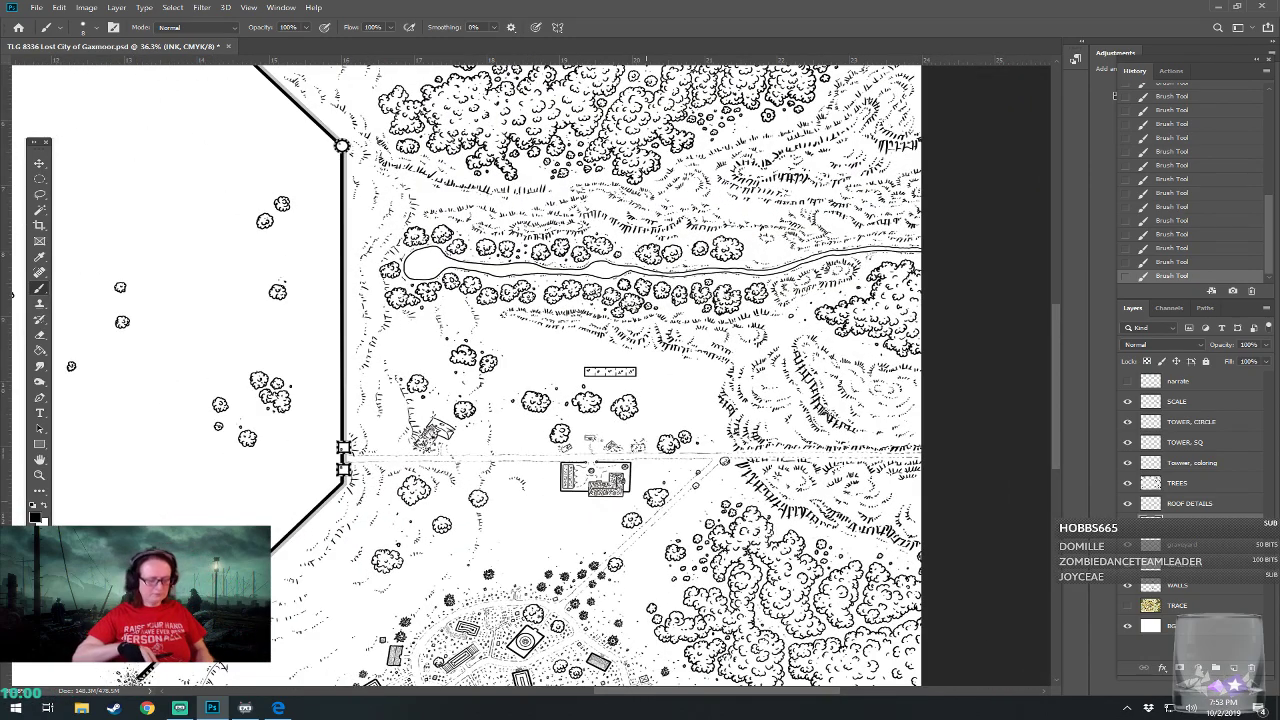
{"action": "scroll", "coordinate": [646, 501], "scroll_direction": "down", "scroll_amount": 4}
{"action": "scroll", "coordinate": [646, 501], "scroll_direction": "up", "scroll_amount": 1}
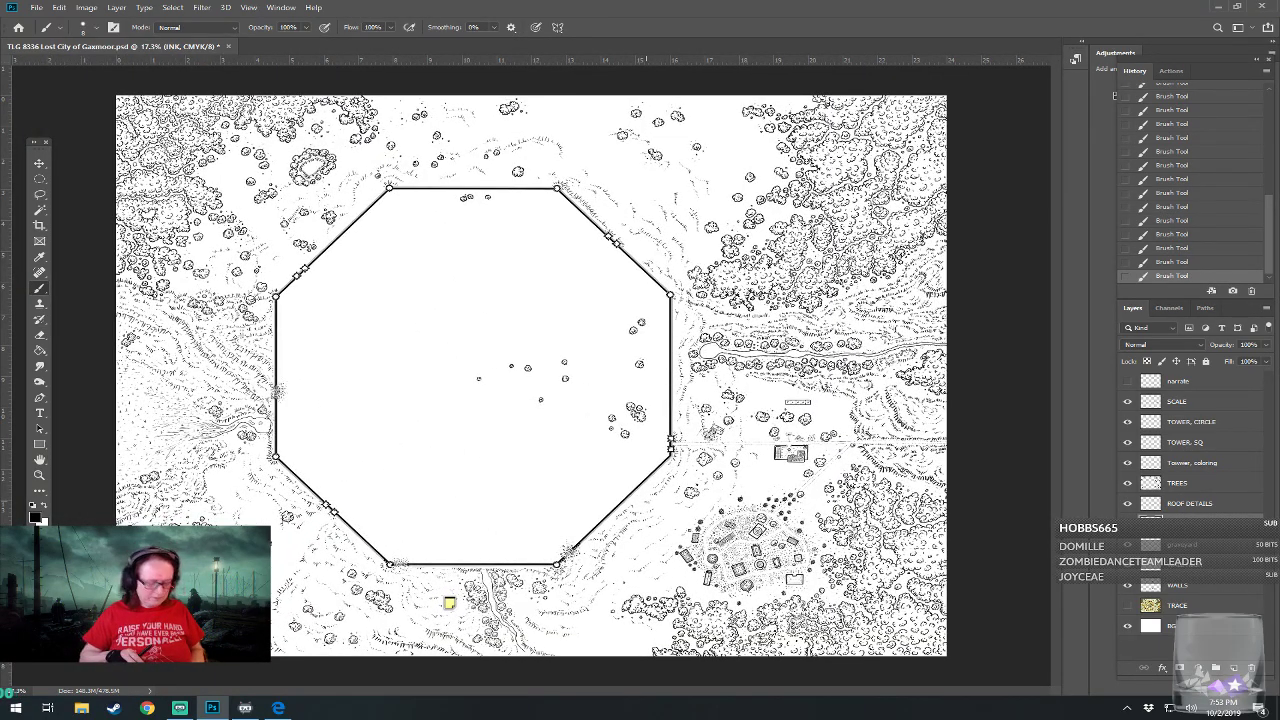
{"action": "key", "text": "ctrl+s"}
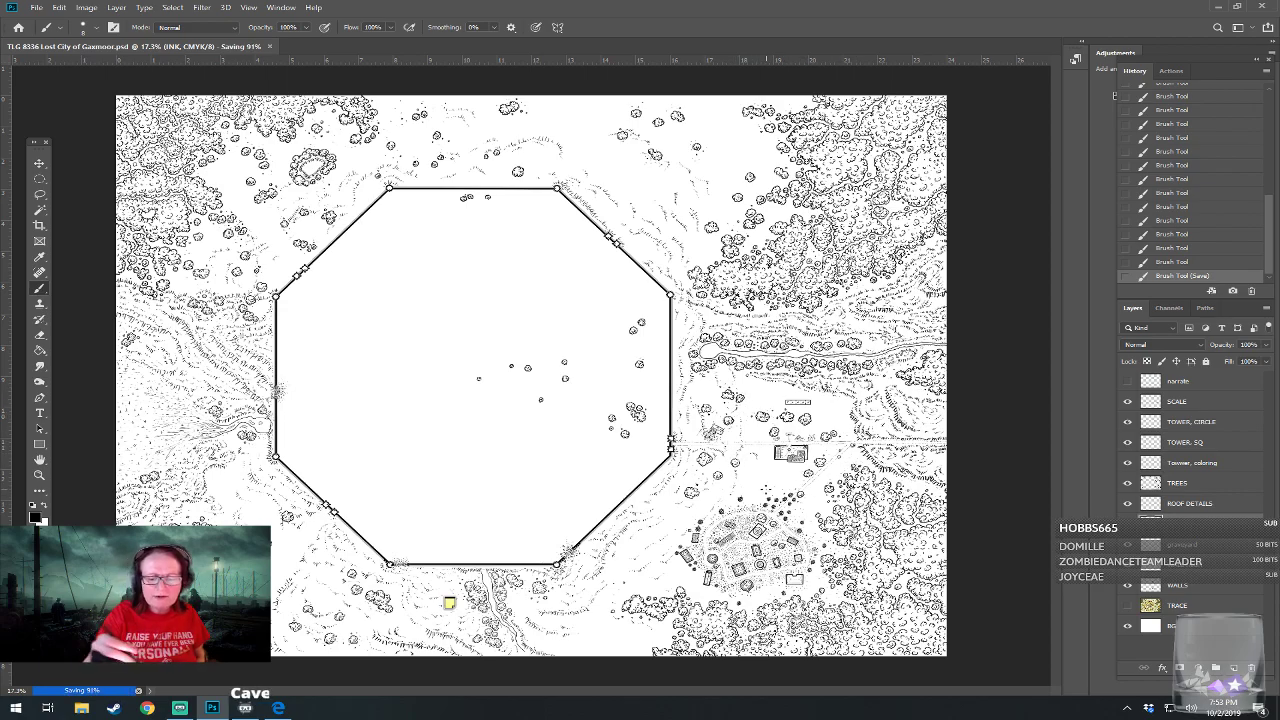
{"action": "scroll", "coordinate": [767, 490], "scroll_direction": "up", "scroll_amount": 5}
{"action": "scroll", "coordinate": [767, 490], "scroll_direction": "right", "scroll_amount": 4}
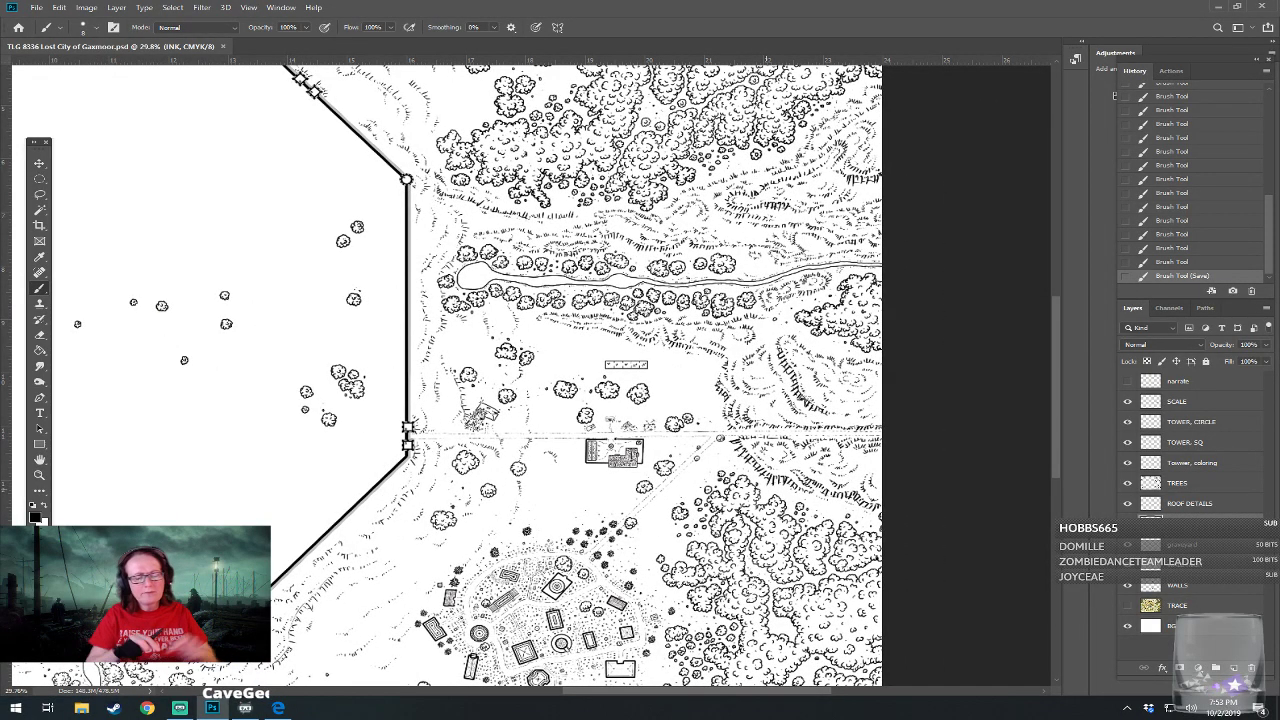
{"action": "scroll", "coordinate": [588, 474], "scroll_direction": "up", "scroll_amount": 3}
{"action": "scroll", "coordinate": [700, 250], "scroll_direction": "up", "scroll_amount": 2}
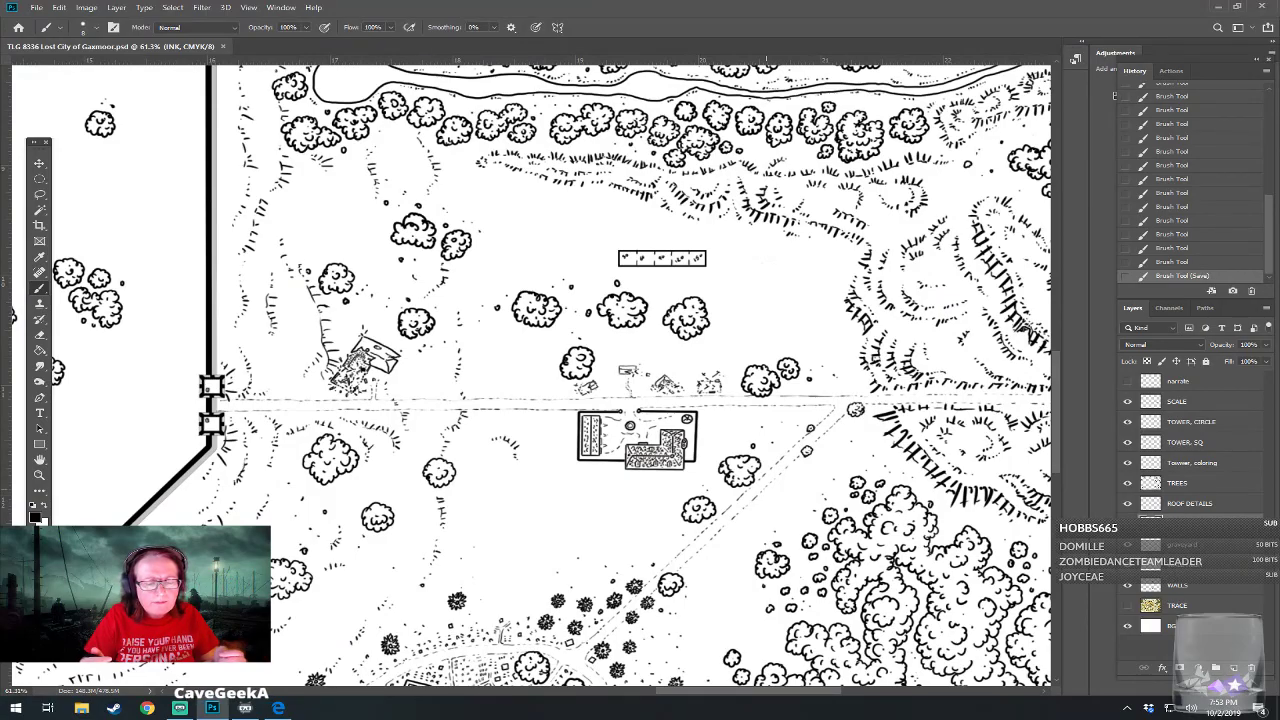
{"action": "scroll", "coordinate": [785, 488], "scroll_direction": "down", "scroll_amount": 3}
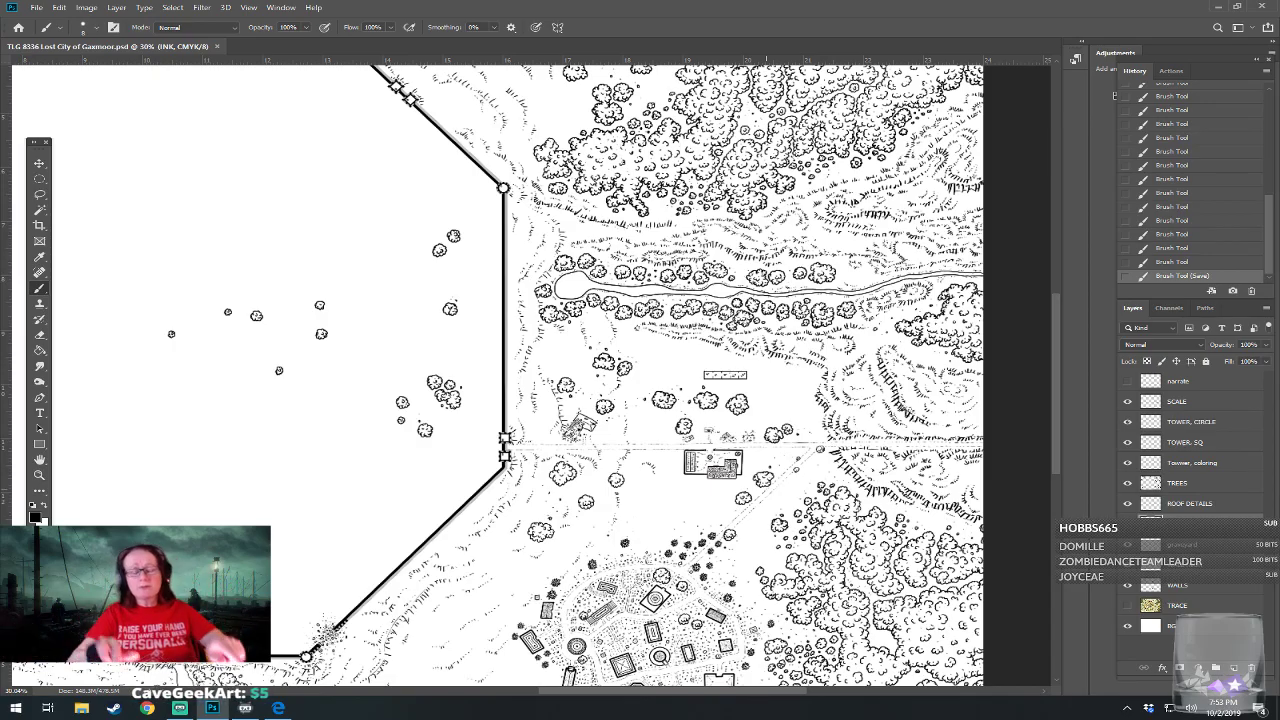
{"action": "scroll", "coordinate": [935, 446], "scroll_direction": "down", "scroll_amount": 3}
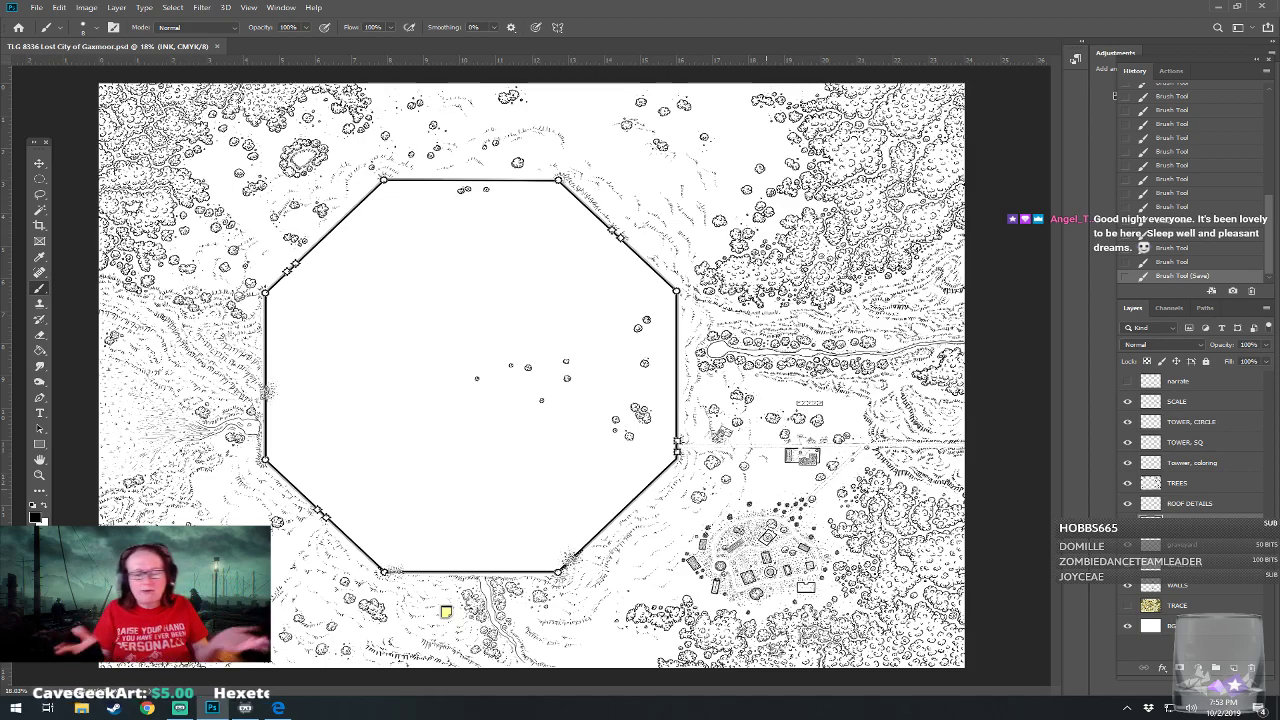
Show the TRACE reference layer and examine the planned buildings outside the city's east and northeast walls
{"action": "scroll", "coordinate": [620, 353], "scroll_direction": "up", "scroll_amount": 5}
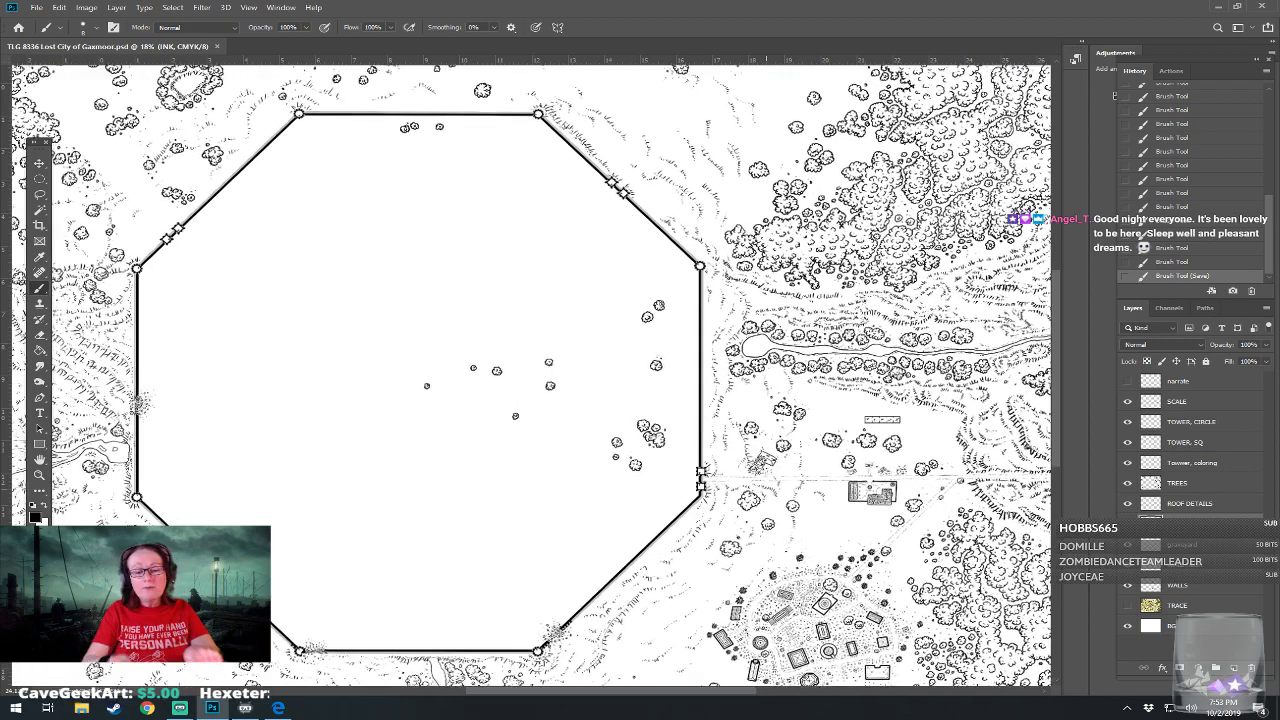
{"action": "left_click_drag", "start_coordinate": [733, 427], "coordinate": [530, 293]}
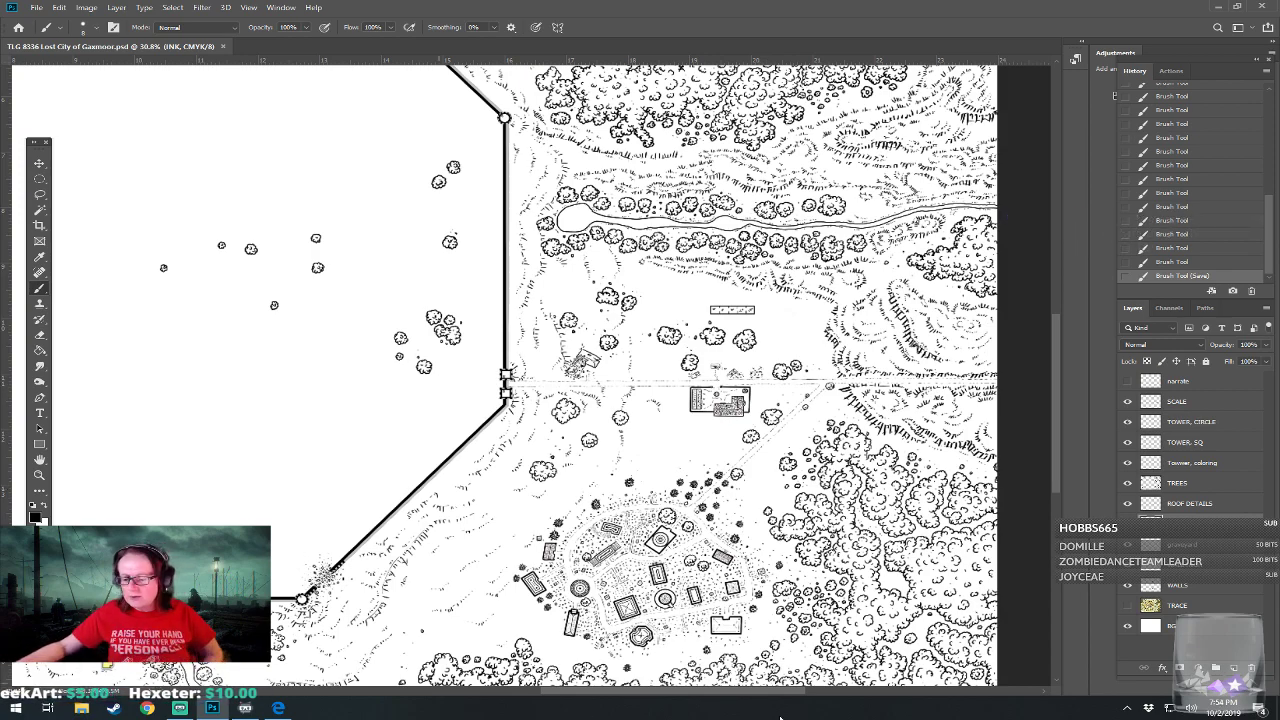
{"action": "left_click", "coordinate": [1128, 606]}
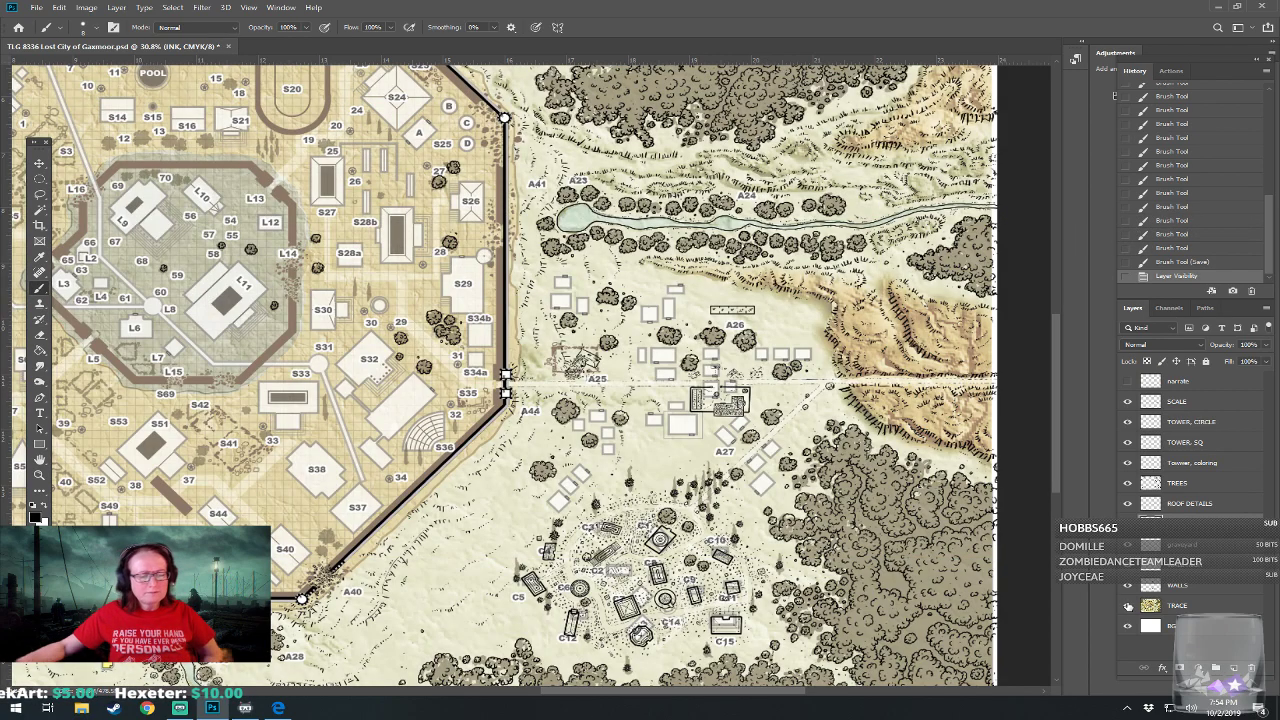
{"action": "left_click_drag", "start_coordinate": [560, 350], "coordinate": [708, 438]}
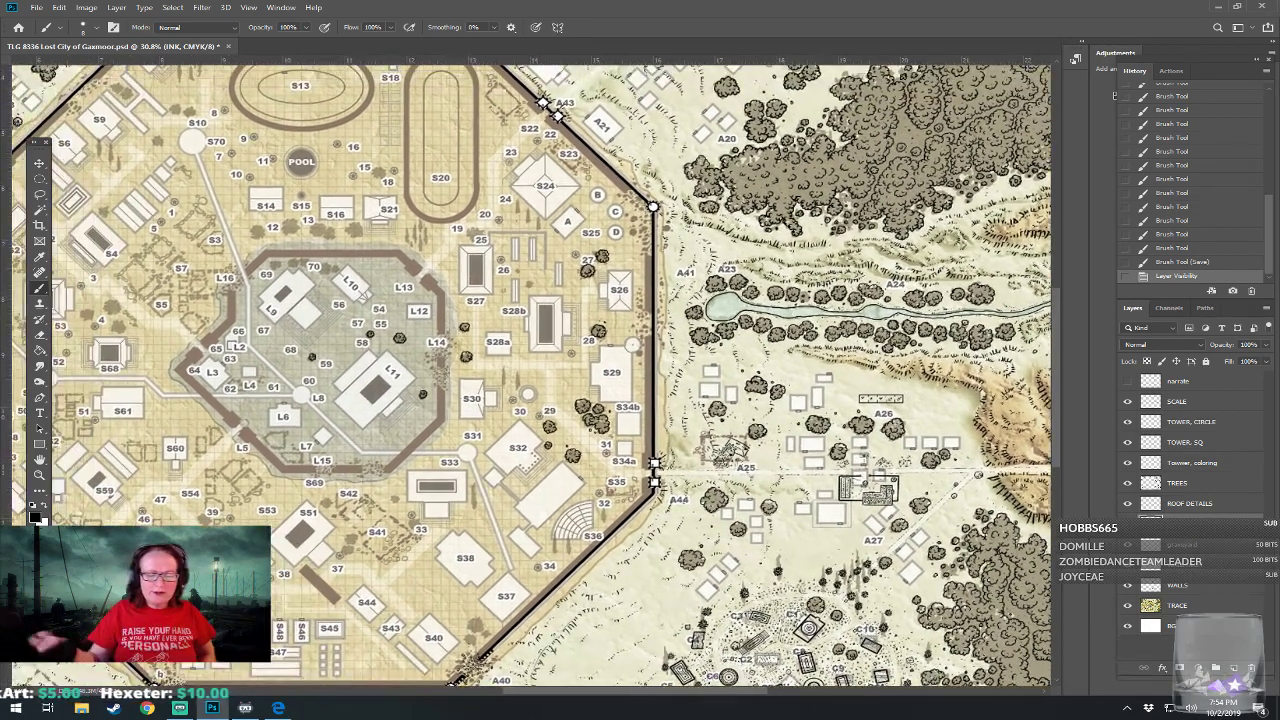
{"action": "left_click_drag", "start_coordinate": [700, 390], "coordinate": [625, 497]}
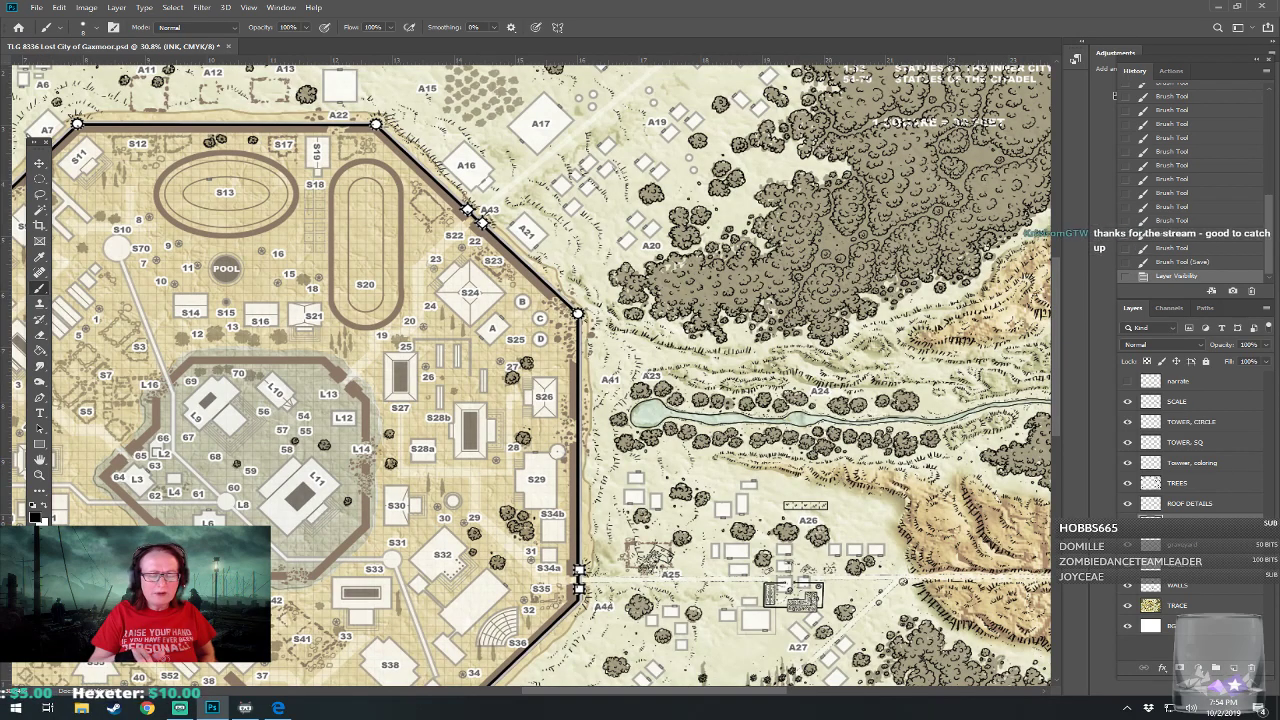
{"action": "left_click_drag", "start_coordinate": [630, 400], "coordinate": [602, 444]}
{"action": "left_click_drag", "start_coordinate": [650, 307], "coordinate": [640, 247]}
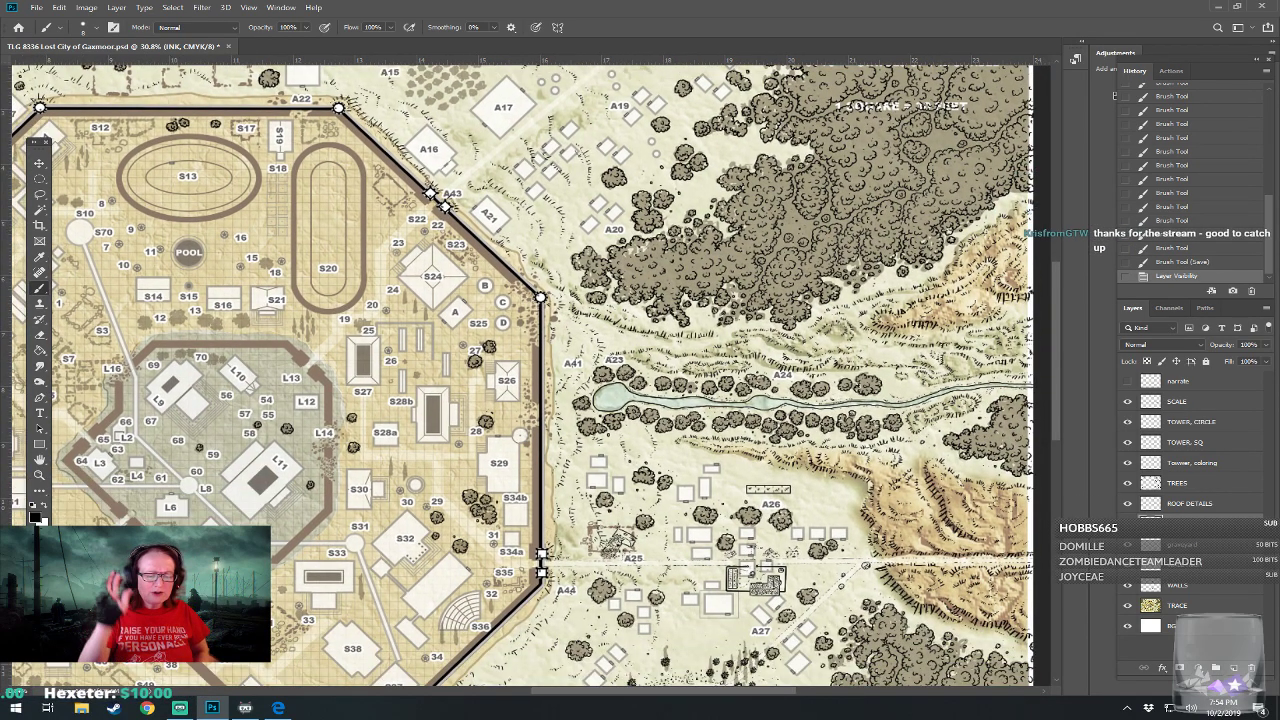
{"action": "left_click_drag", "start_coordinate": [639, 248], "coordinate": [605, 461]}
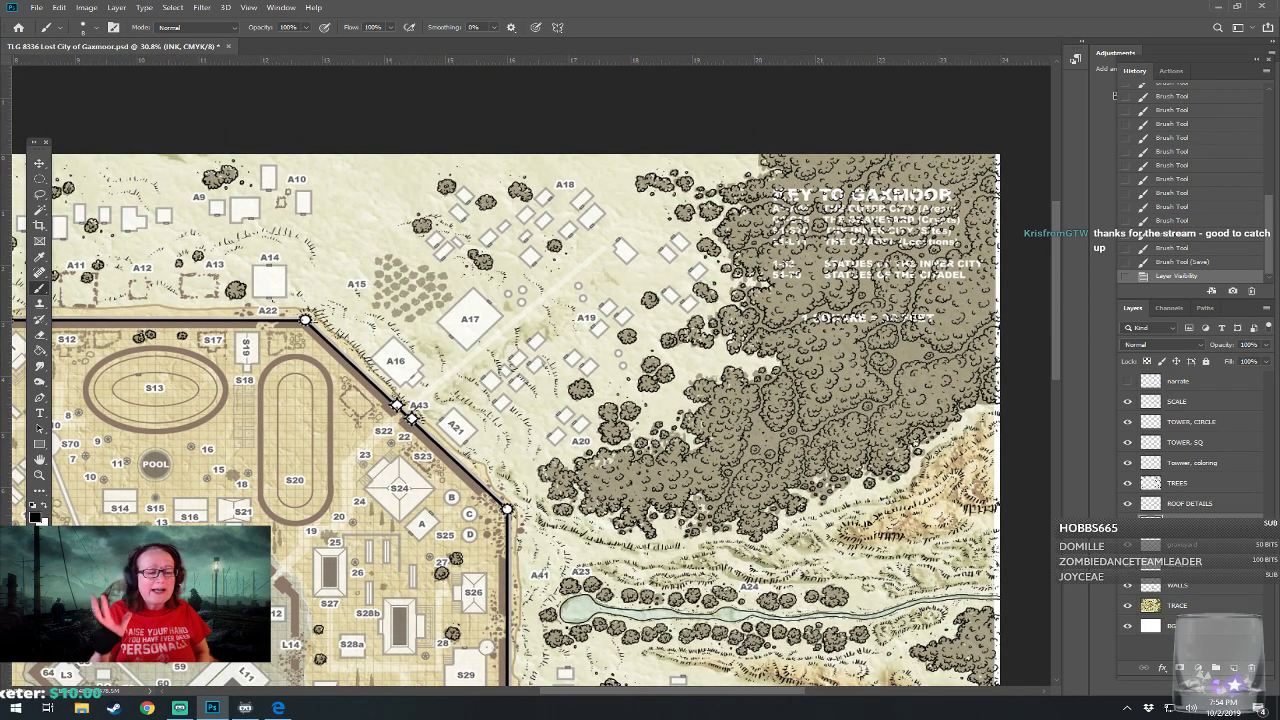
{"action": "left_click_drag", "start_coordinate": [605, 461], "coordinate": [625, 414]}
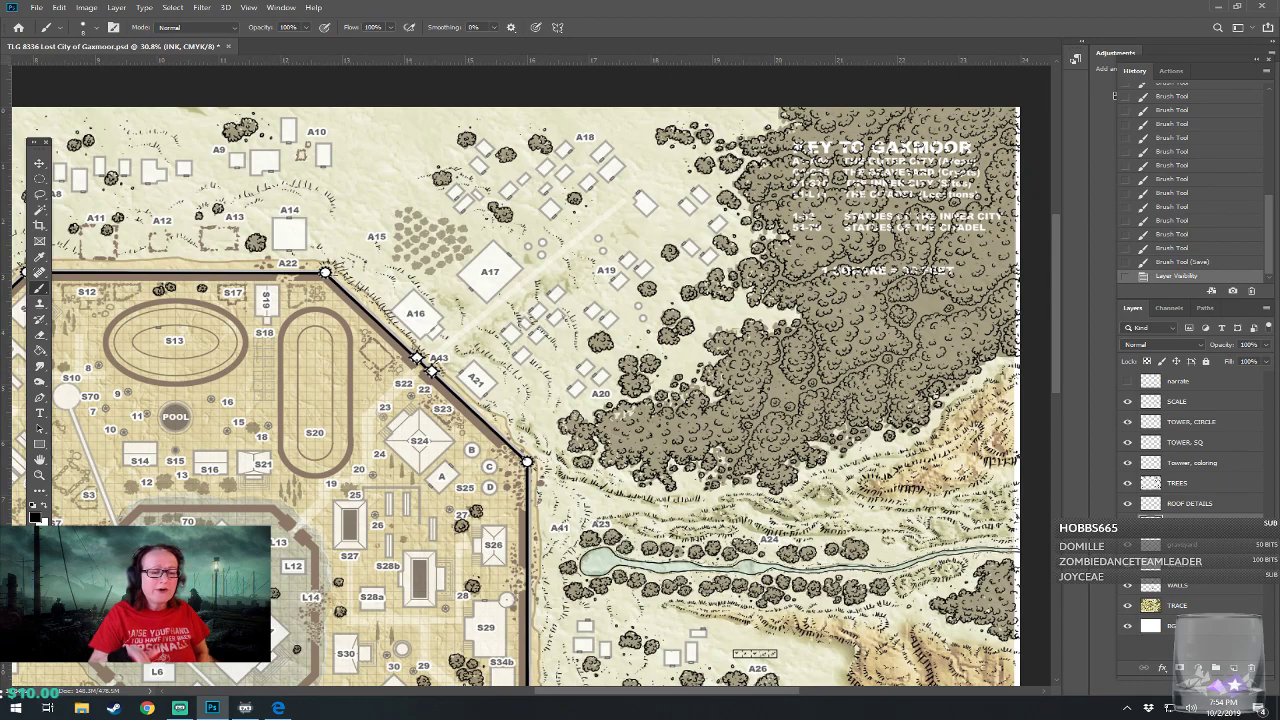
{"action": "left_click_drag", "start_coordinate": [623, 413], "coordinate": [655, 45]}
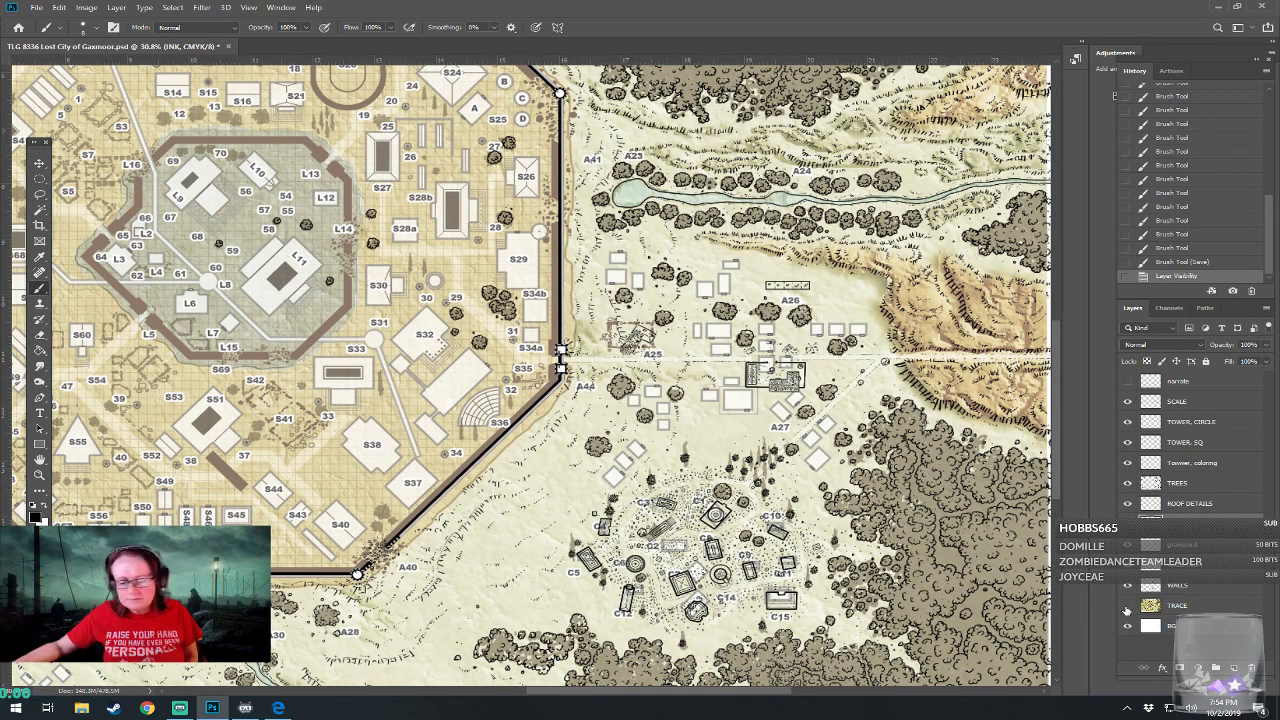
Hide the TRACE layer and inspect the inked ruins and walled enclosure along the east road up close
{"action": "left_click", "coordinate": [1127, 605]}
{"action": "left_click_drag", "start_coordinate": [680, 345], "coordinate": [624, 397]}
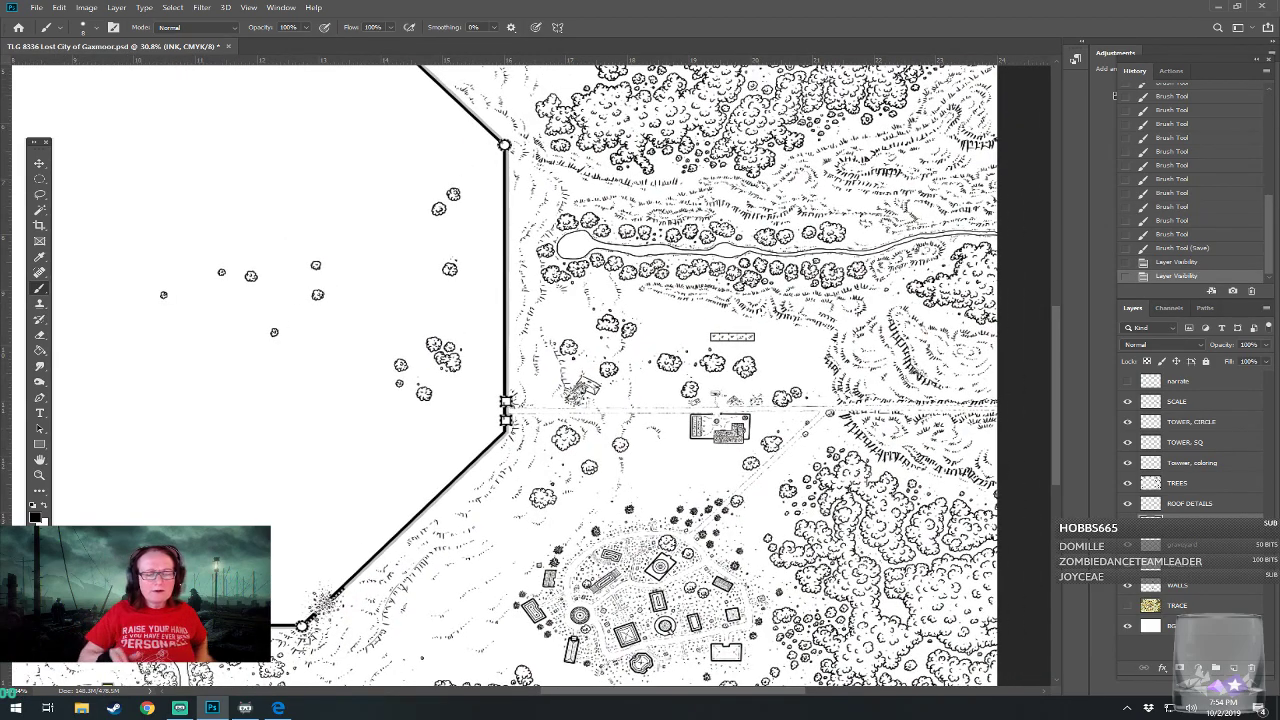
{"action": "scroll", "coordinate": [777, 554], "scroll_direction": "up", "scroll_amount": 3}
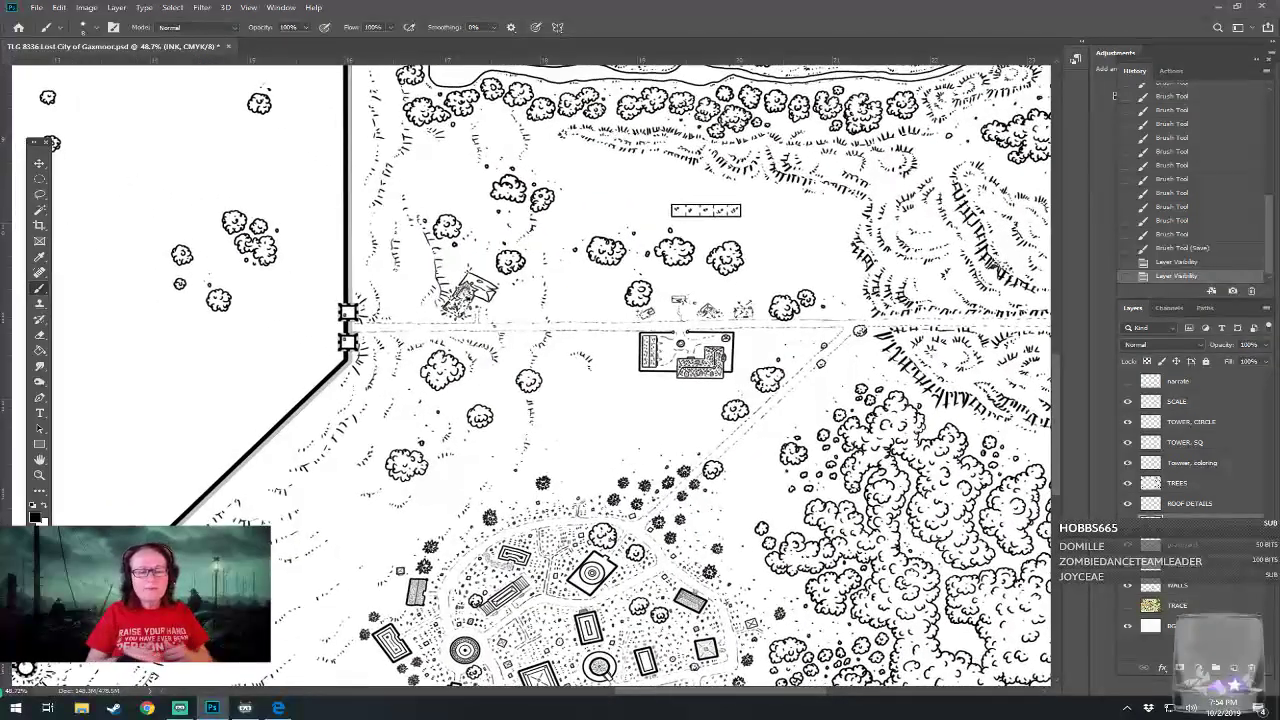